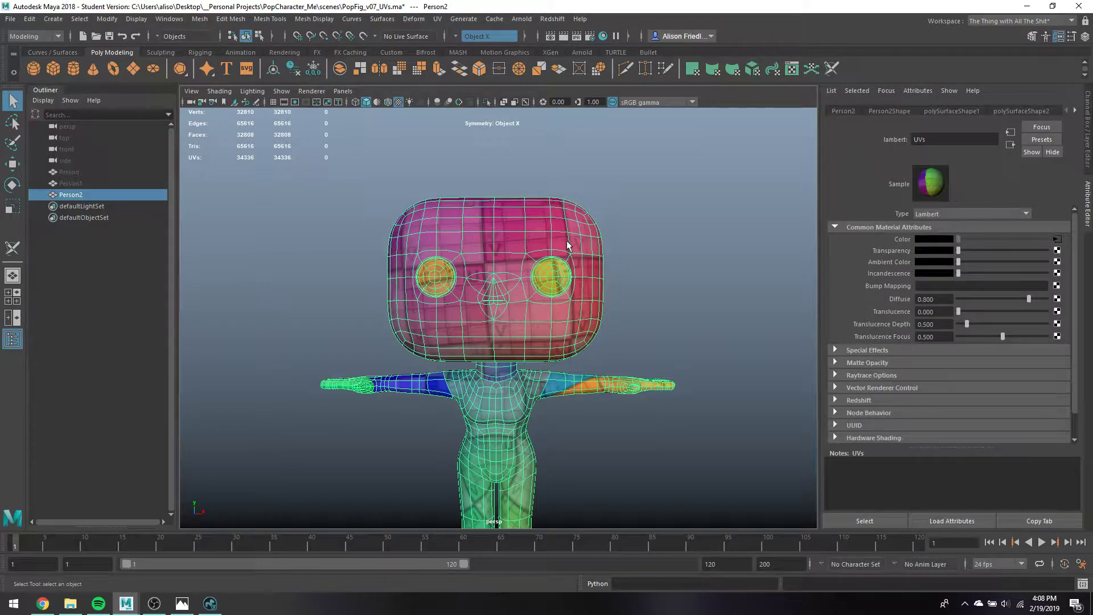
# Create a polygon plane about 1.28 wide and 5.3 high beside the character
pyautogui.moveTo(567, 245)
pyautogui.keyDown('alt'); pyautogui.mouseDown()
pyautogui.moveTo(495, 248)
pyautogui.moveTo(568, 242)
pyautogui.mouseUp(); pyautogui.keyUp('alt')
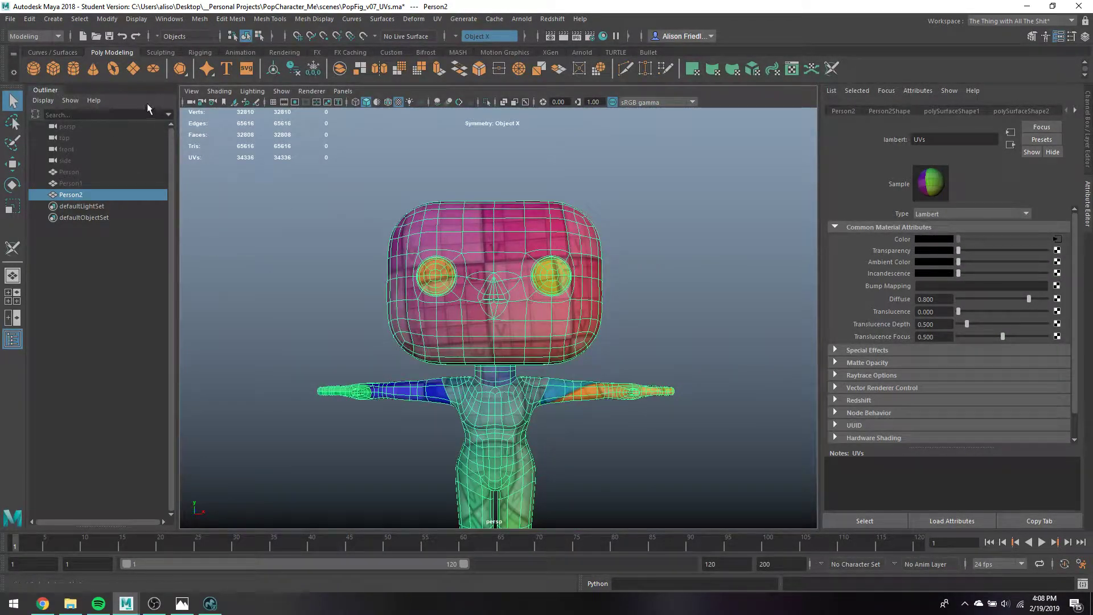
pyautogui.click(134, 71)
pyautogui.keyDown('alt'); pyautogui.moveTo(674, 391); pyautogui.dragTo(680, 506); pyautogui.keyUp('alt')
pyautogui.click(662, 479)
pyautogui.click(134, 71)
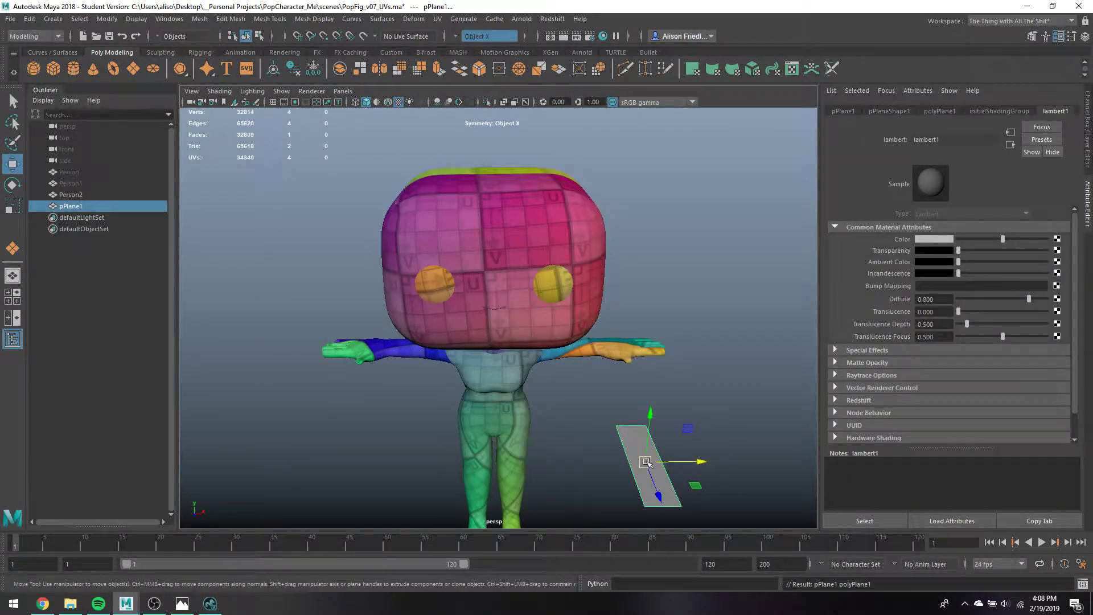
# Stand the plane upright by setting its X rotation to 90
pyautogui.press('e')
pyautogui.moveTo(649, 462); pyautogui.dragTo(664, 473)
pyautogui.click(1088, 136)
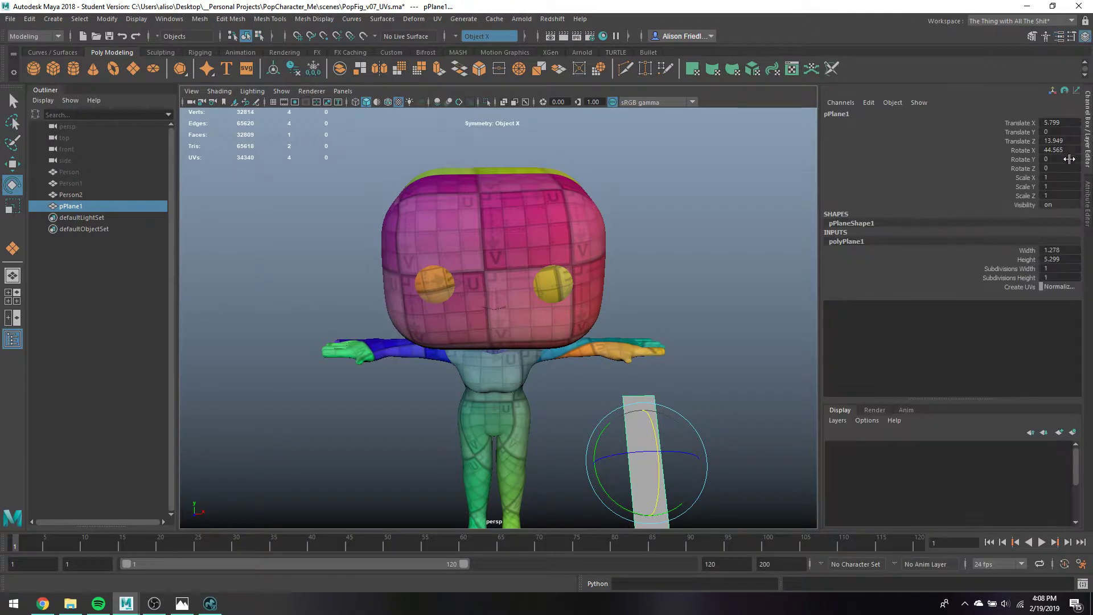
pyautogui.write('90')
pyautogui.press('Return')
# Move the plane in front of the head near the eye and tilt it about 21 degrees around Z
pyautogui.press('w')
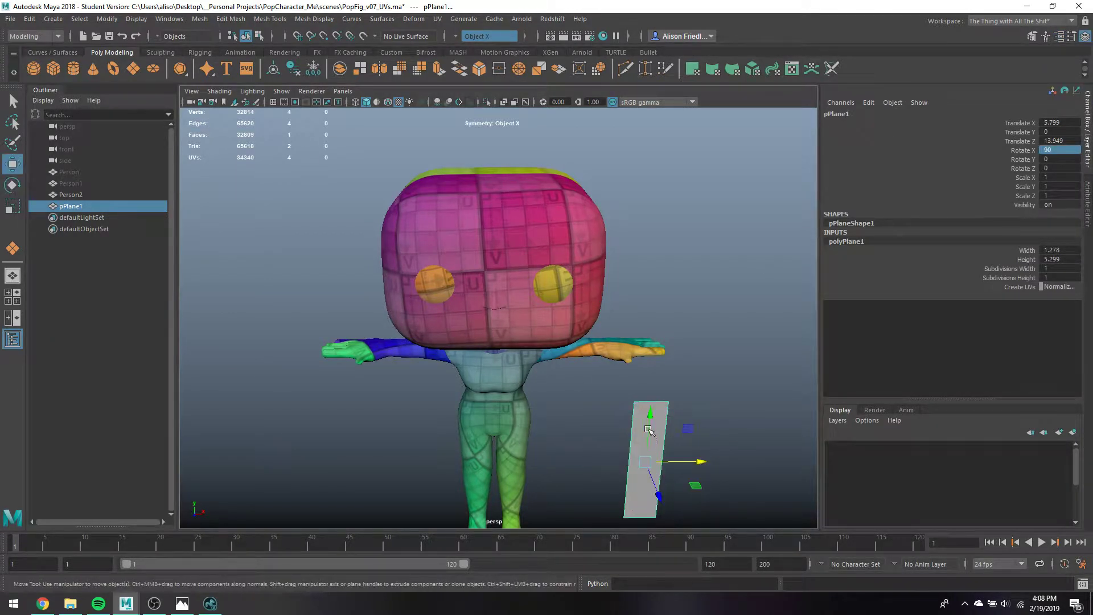
pyautogui.moveTo(646, 452); pyautogui.dragTo(601, 195)
pyautogui.press('e')
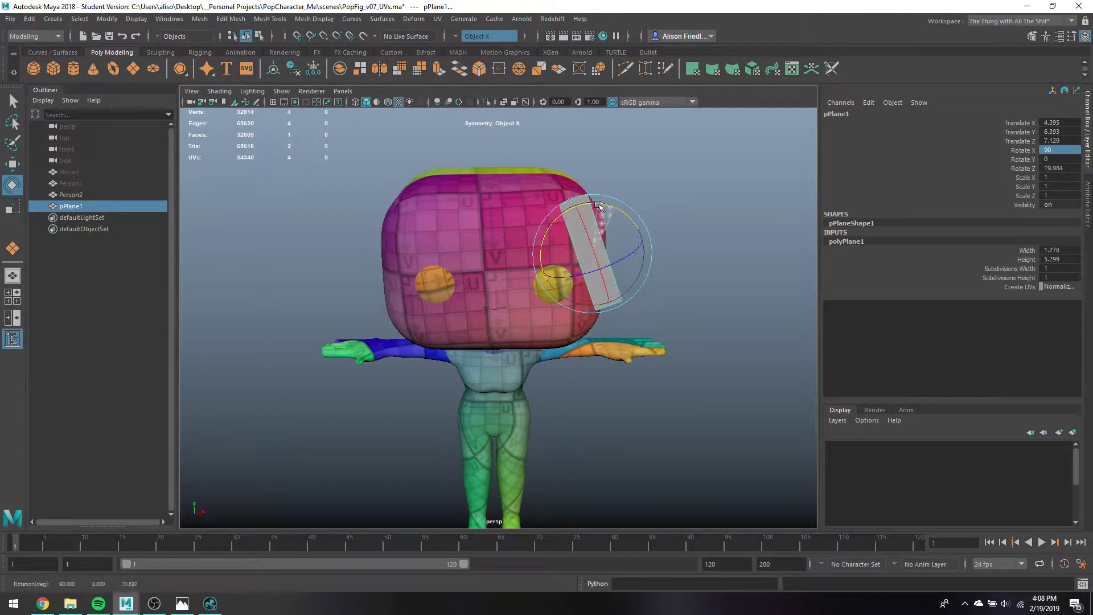
# Set the plane's width subdivisions to 1 and its height subdivisions to 4
pyautogui.click(1012, 269)
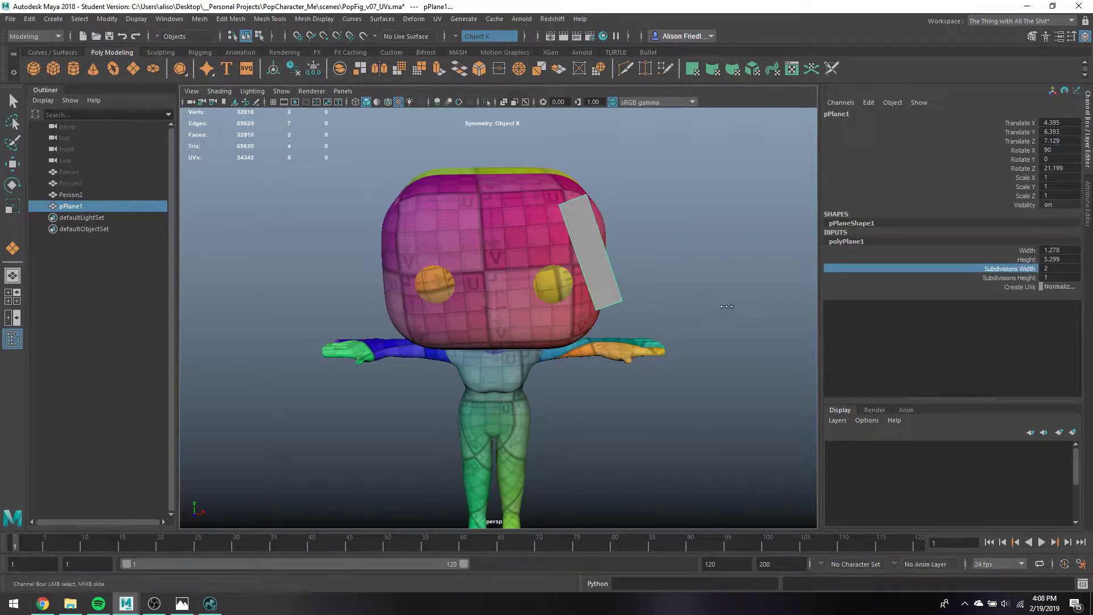
pyautogui.click(1030, 279)
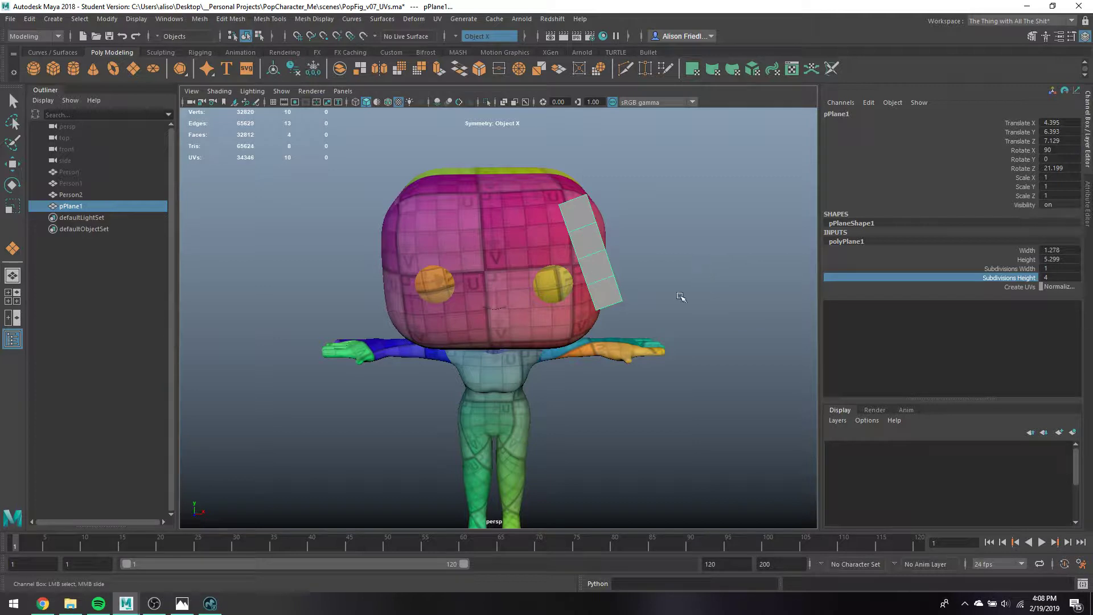
pyautogui.keyDown('alt'); pyautogui.moveTo(659, 278); pyautogui.dragTo(606, 253); pyautogui.keyUp('alt')
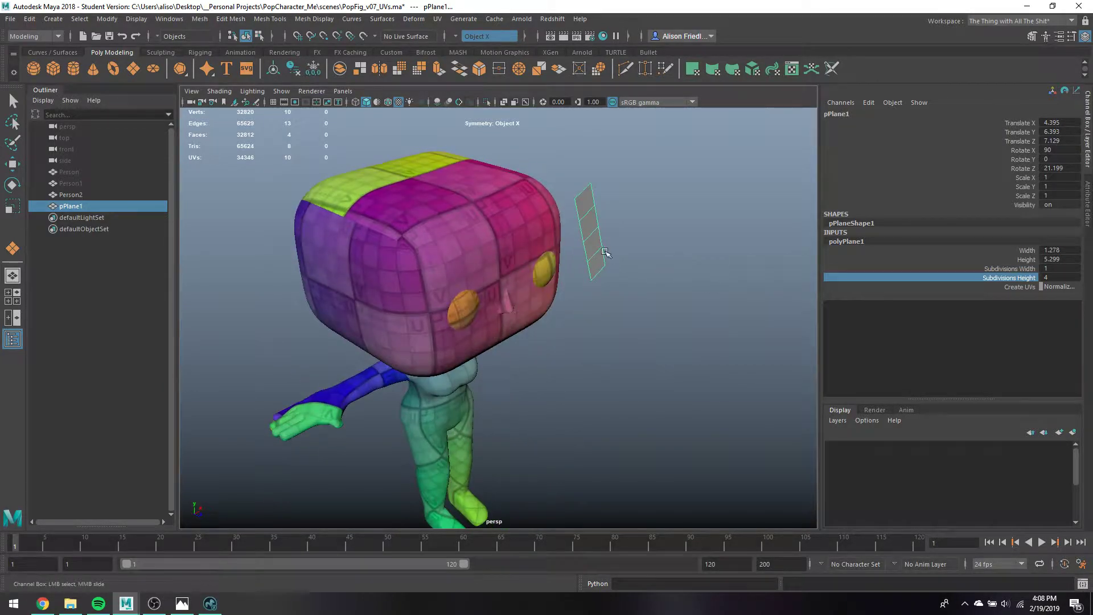
# Save the scene as a new file named PopFig_v08_HairStart
pyautogui.press('q')
pyautogui.hotkey('ctrl', 'shift', 's')
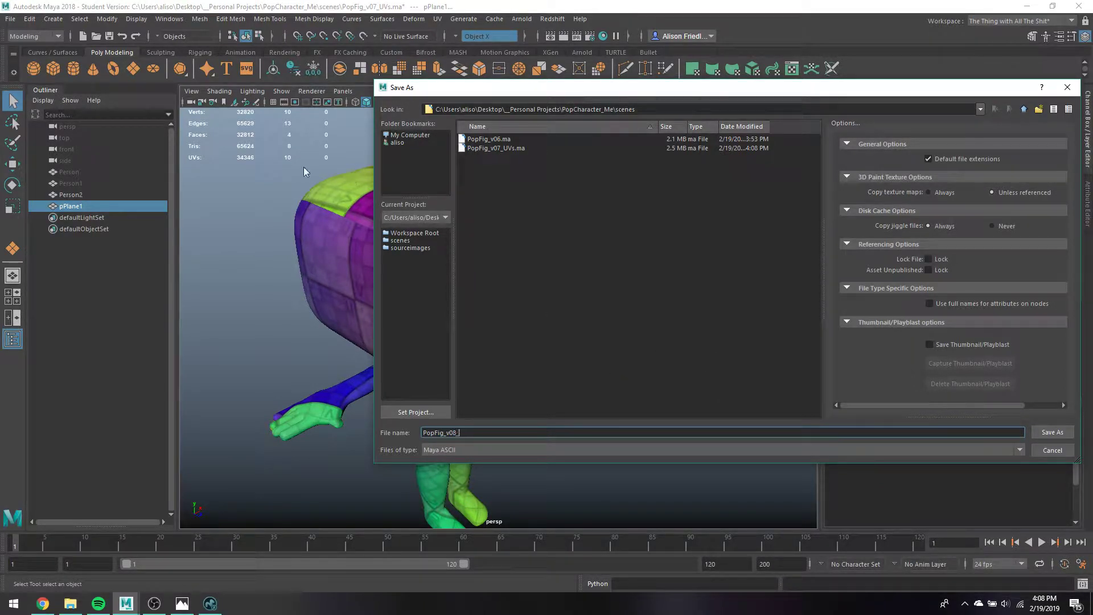
pyautogui.write('PopFig_v08_HairStart')
pyautogui.press('Return')
pyautogui.press('Return')
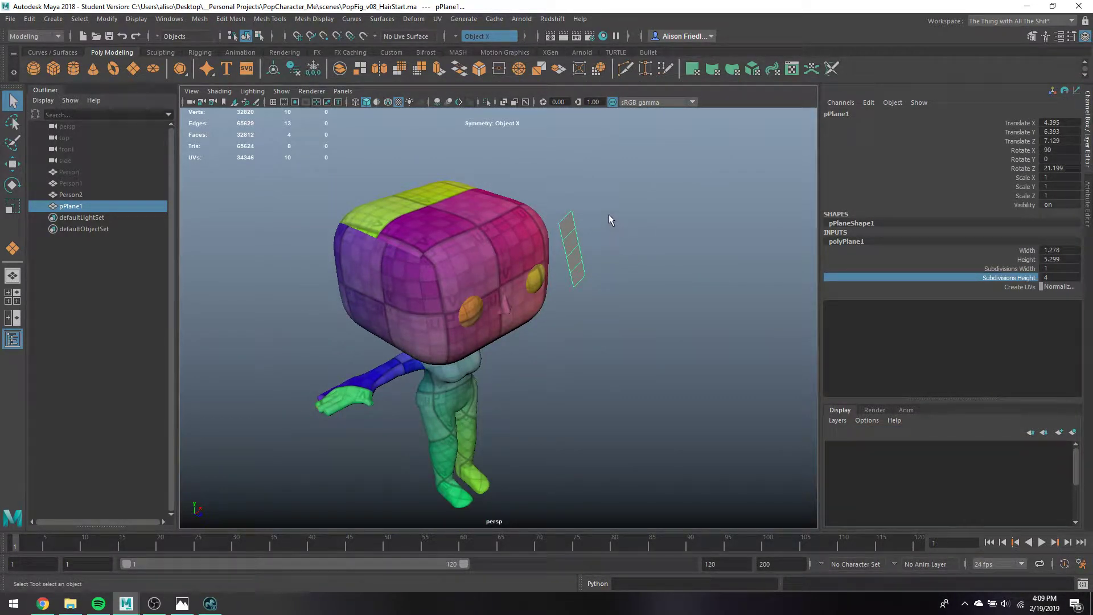
# Move the plane inward over the forehead, then duplicate it and place the copy near the face's centre
pyautogui.keyDown('alt'); pyautogui.moveTo(562, 190); pyautogui.dragTo(826, 303); pyautogui.keyUp('alt')
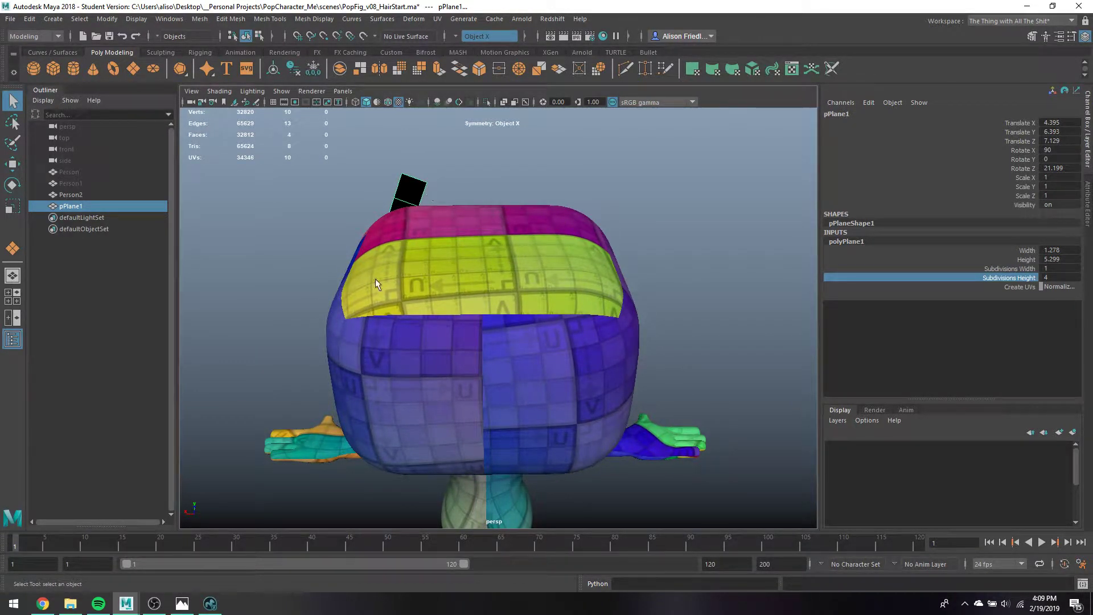
pyautogui.keyDown('alt'); pyautogui.moveTo(628, 266); pyautogui.dragTo(422, 254); pyautogui.keyUp('alt')
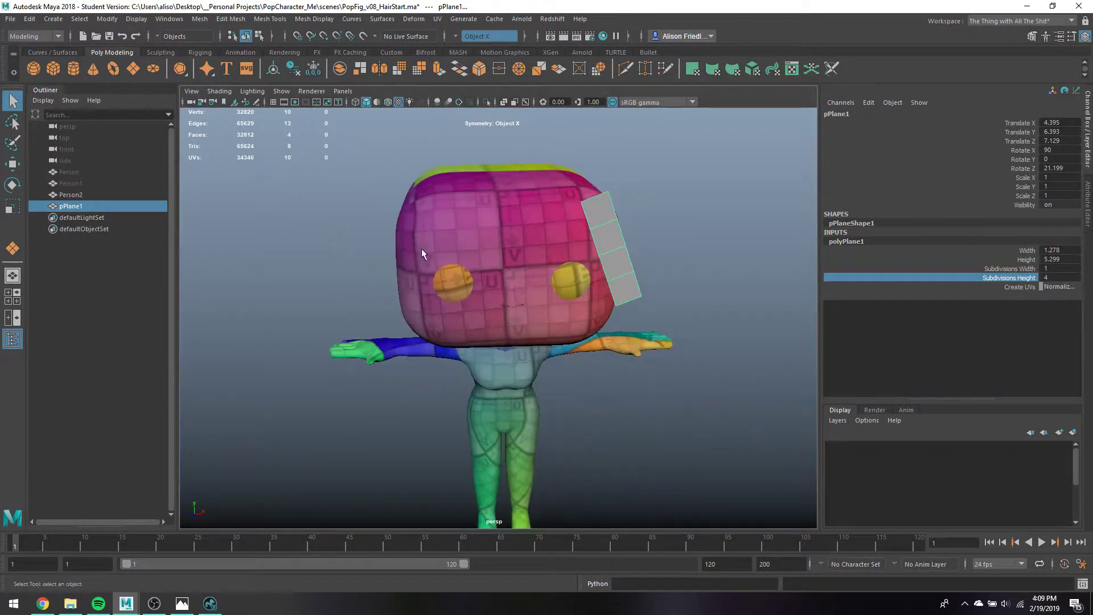
pyautogui.click(625, 237)
pyautogui.press('w')
pyautogui.click(616, 237)
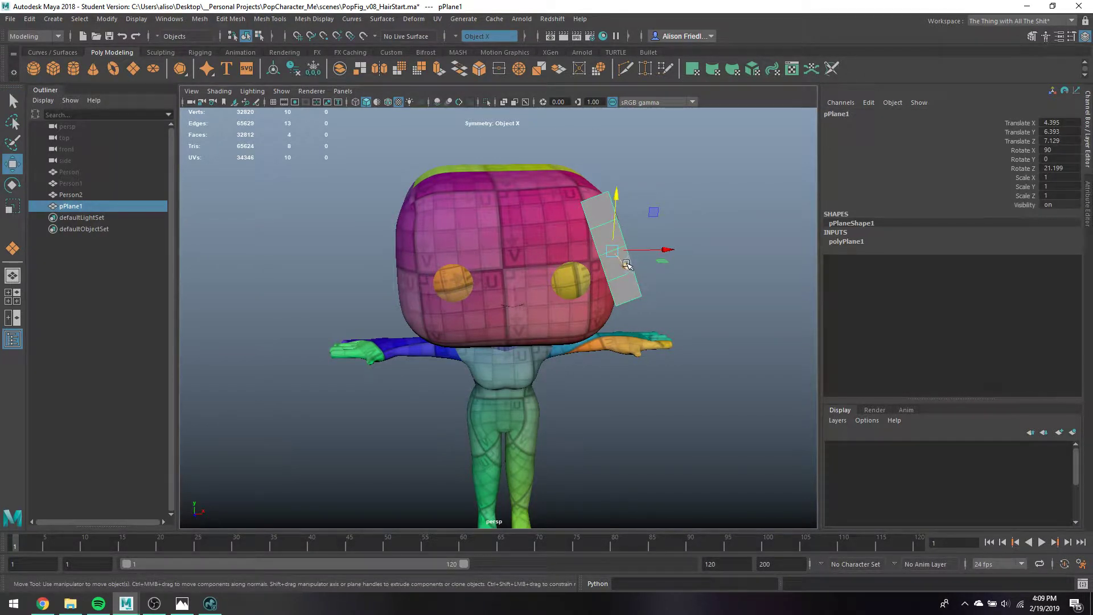
pyautogui.moveTo(626, 264); pyautogui.dragTo(556, 244)
pyautogui.hotkey('ctrl', 'd')
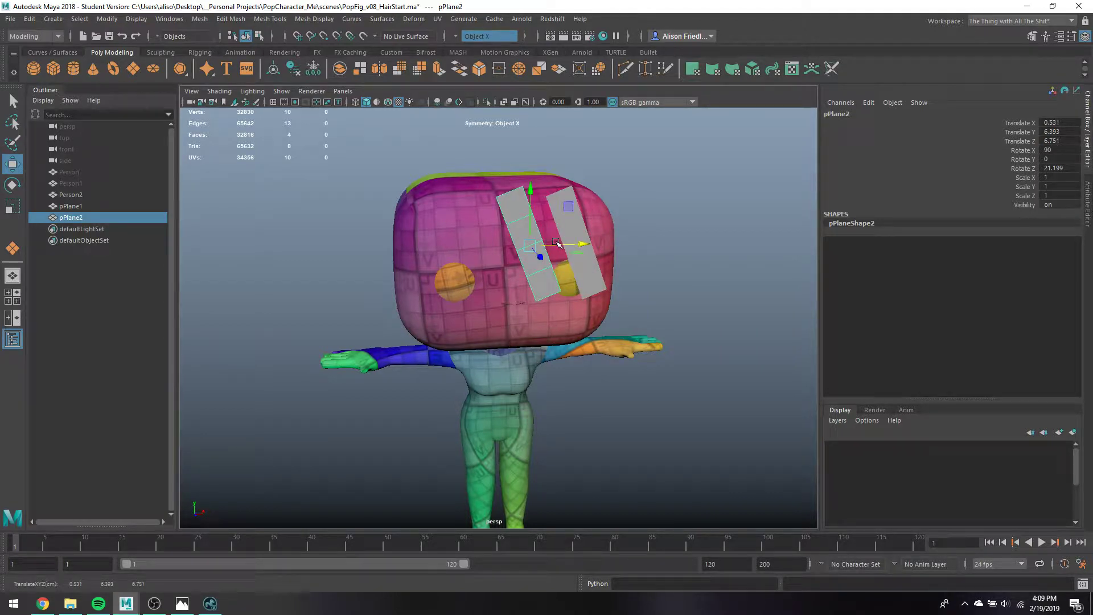
# Widen the top edge of the first hair plane by scaling it
pyautogui.press('q')
pyautogui.click(571, 212)
pyautogui.moveTo(558, 197); pyautogui.dragTo(555, 173, button='right')
pyautogui.click(557, 192)
pyautogui.press('r')
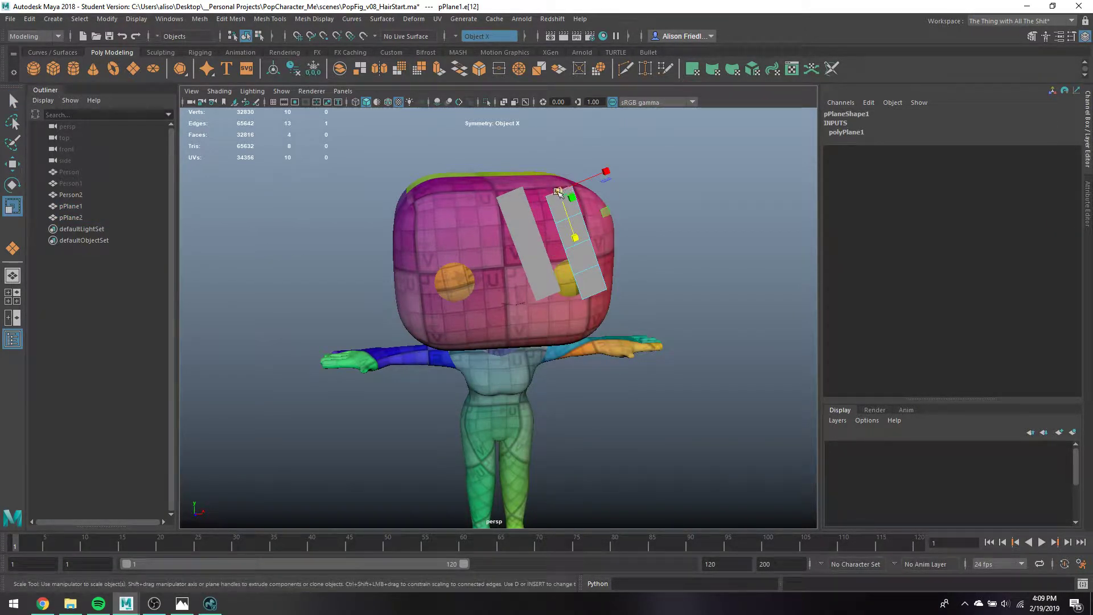
pyautogui.moveTo(557, 192); pyautogui.dragTo(627, 234)
pyautogui.press('q')
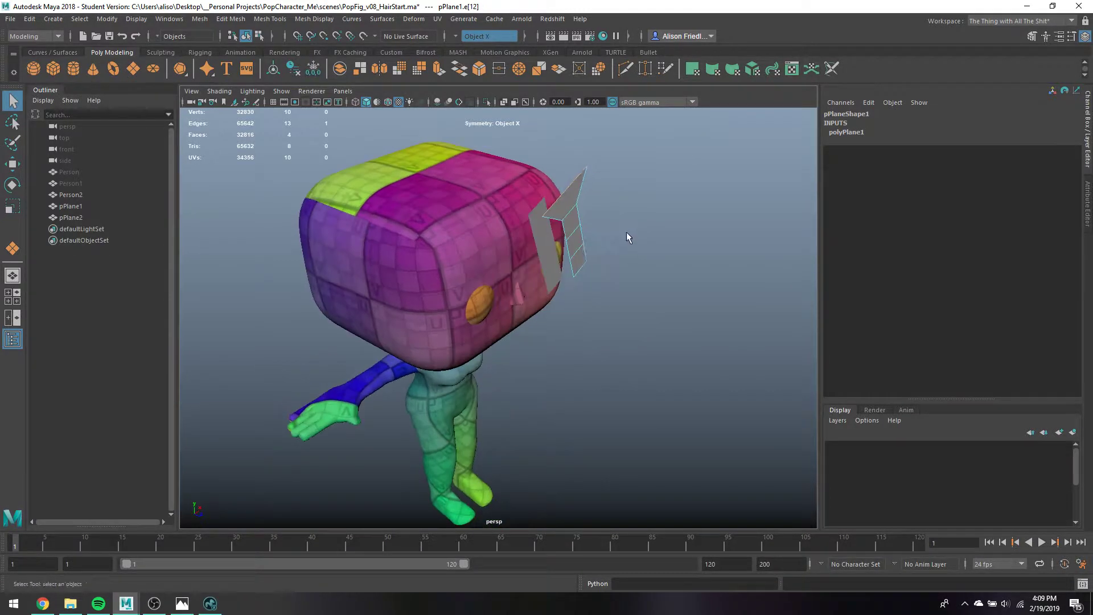
# Pull the first hair plane's upper edges back toward the head and narrow its bottom edge
pyautogui.press('w')
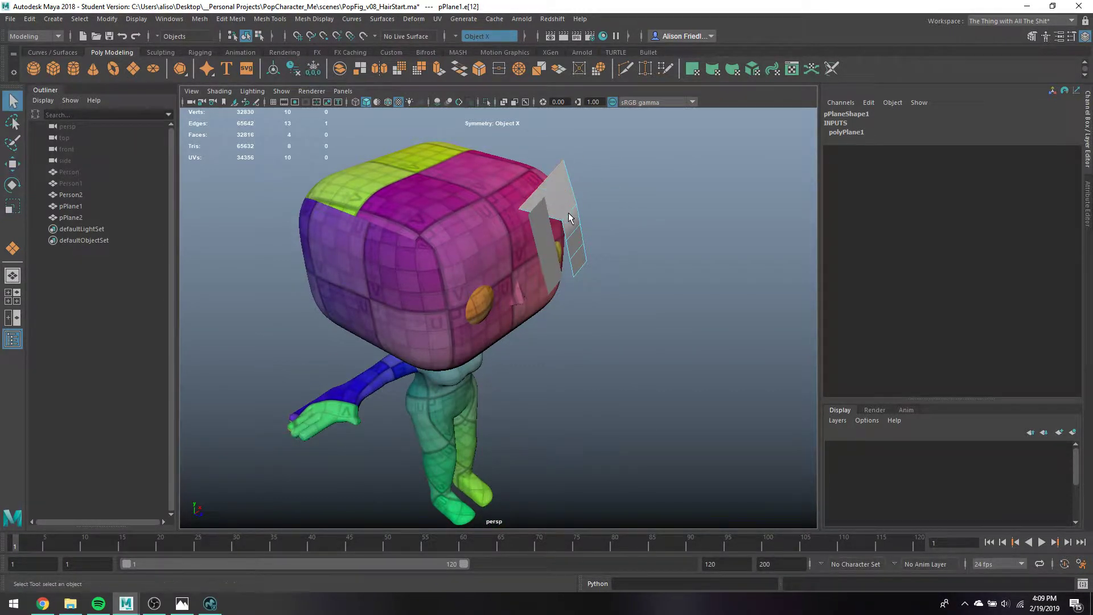
pyautogui.click(569, 225)
pyautogui.press('q')
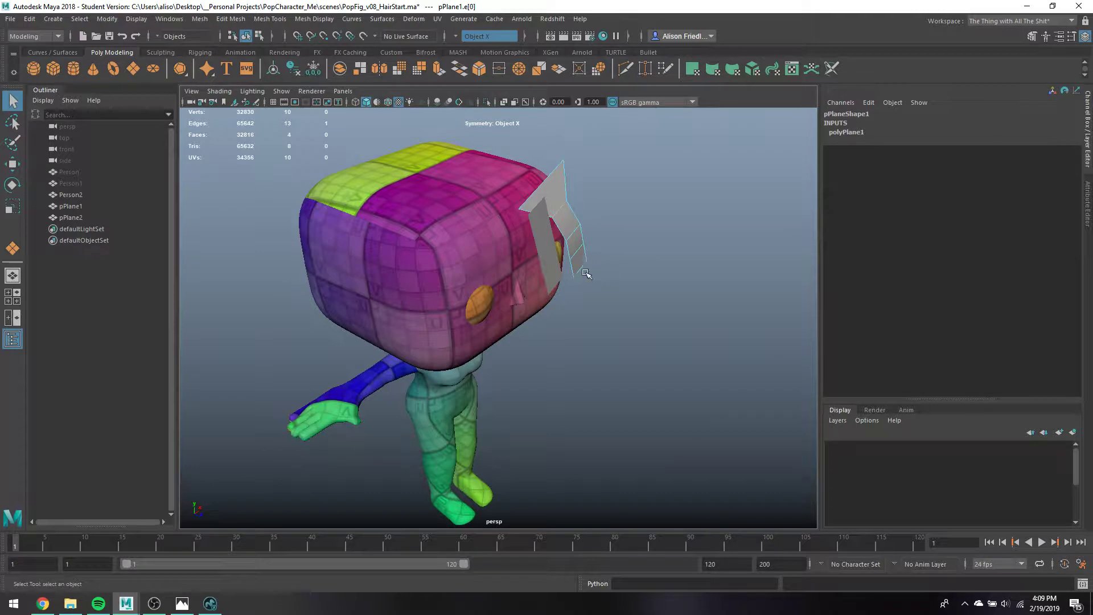
pyautogui.press('r')
pyautogui.press('w')
pyautogui.keyDown('alt'); pyautogui.moveTo(601, 267); pyautogui.dragTo(627, 316); pyautogui.keyUp('alt')
# Turn symmetry off and show the first hair plane with smooth mesh preview
pyautogui.click(459, 37)
pyautogui.click(479, 44)
pyautogui.press('3')
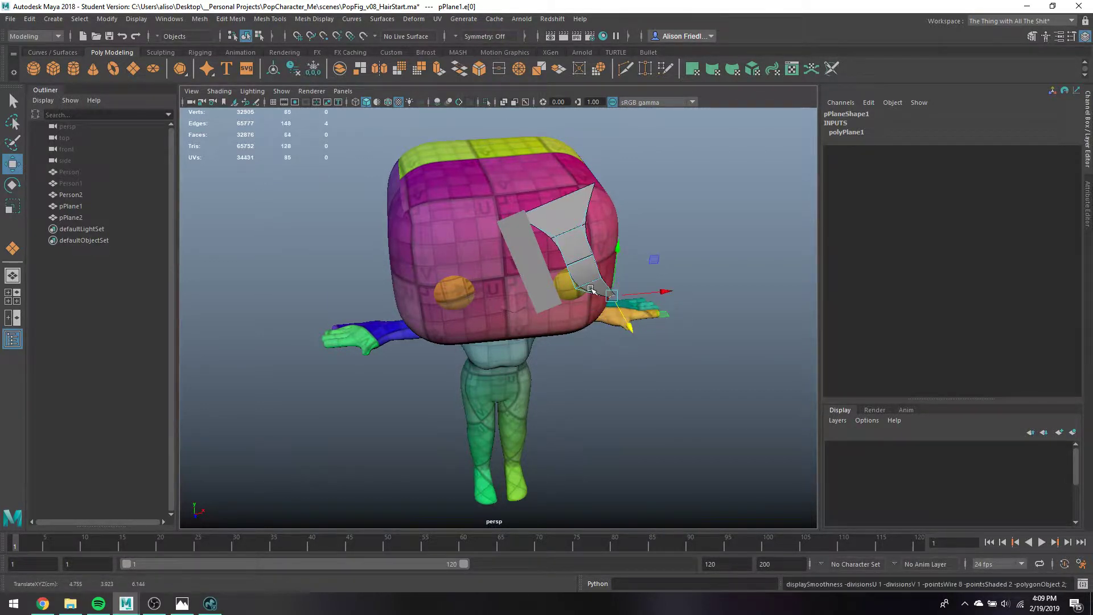
# Reposition the lower edges of the first hair plane so the strip curves along the head
pyautogui.click(591, 286)
pyautogui.moveTo(607, 281); pyautogui.dragTo(497, 223)
pyautogui.press('q')
pyautogui.click(595, 307)
pyautogui.press('w')
pyautogui.press('q')
# Rotate the whole first hair plane about 13 degrees around Y and move it closer to the head, to about Z 6.51
pyautogui.rightClick(497, 222)
pyautogui.click(507, 207)
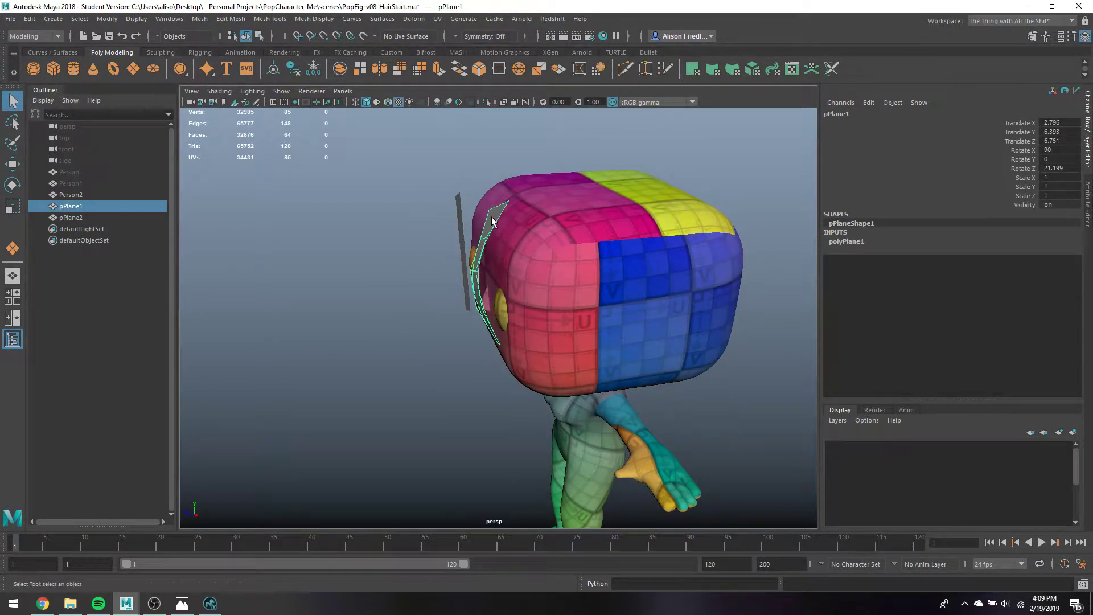
pyautogui.press('e')
pyautogui.press('w')
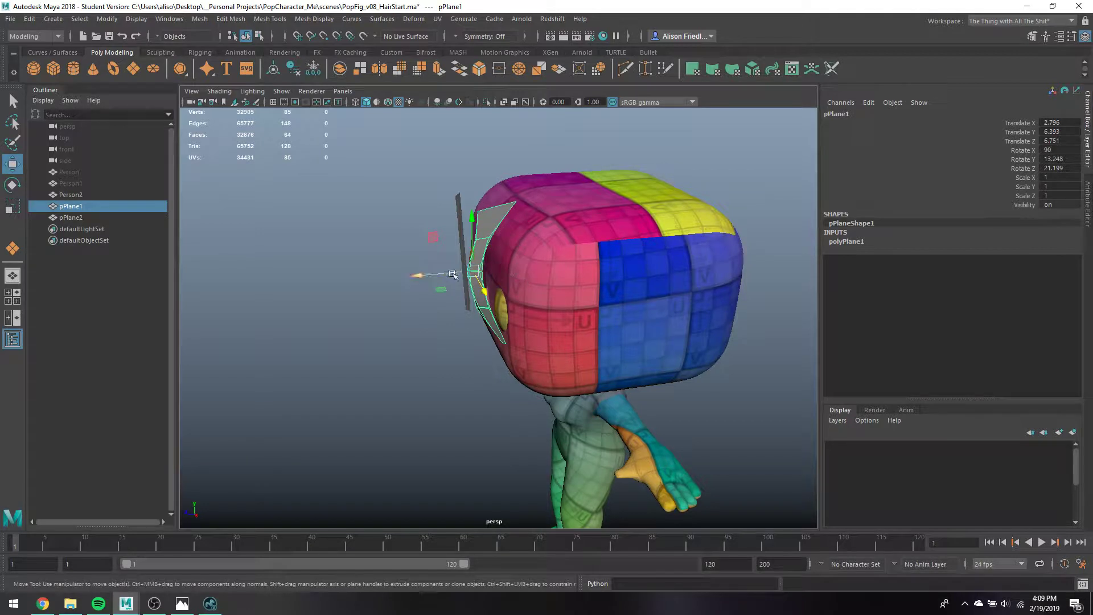
pyautogui.moveTo(452, 275); pyautogui.dragTo(552, 230)
pyautogui.press('q')
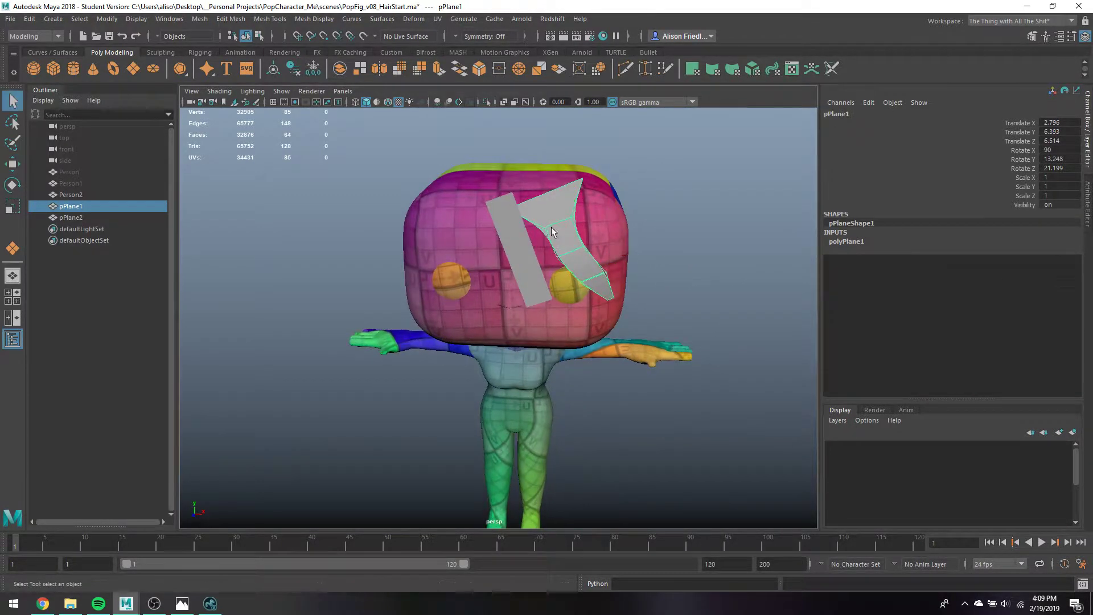
# Scale the upper cross edge of the first hair plane to broaden the strip
pyautogui.moveTo(552, 231); pyautogui.dragTo(557, 216, button='right')
pyautogui.press('r')
pyautogui.moveTo(557, 225); pyautogui.dragTo(501, 228)
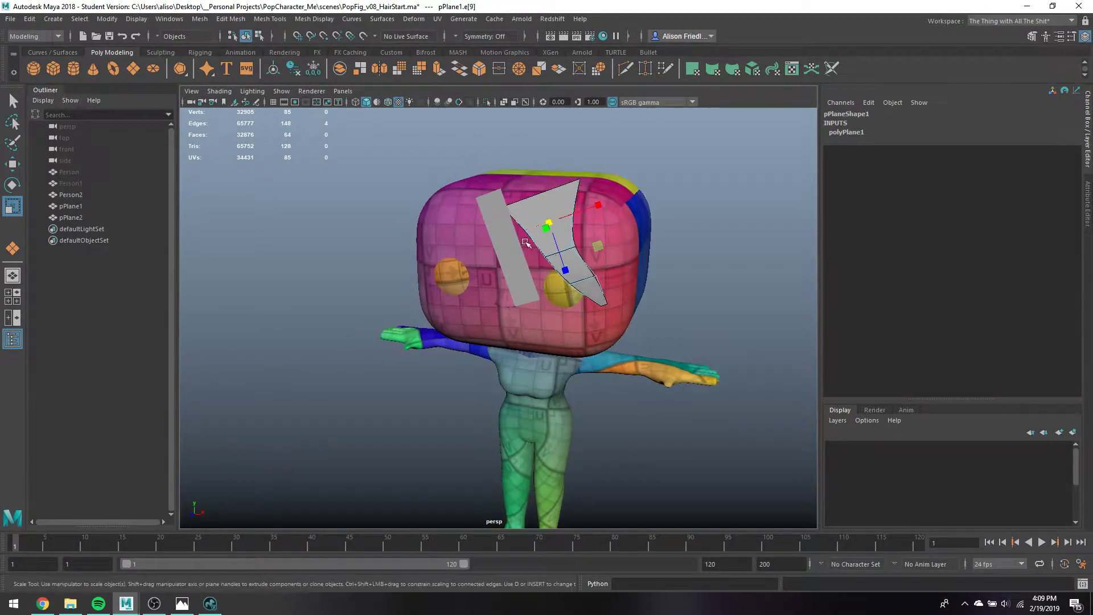
# Duplicate the unshaped hair plane, place the copy at the side of the head and rotate it about 30 degrees around Y
pyautogui.press('q')
pyautogui.rightClick(497, 230)
pyautogui.moveTo(499, 225); pyautogui.dragTo(514, 219, button='right')
pyautogui.click(511, 224)
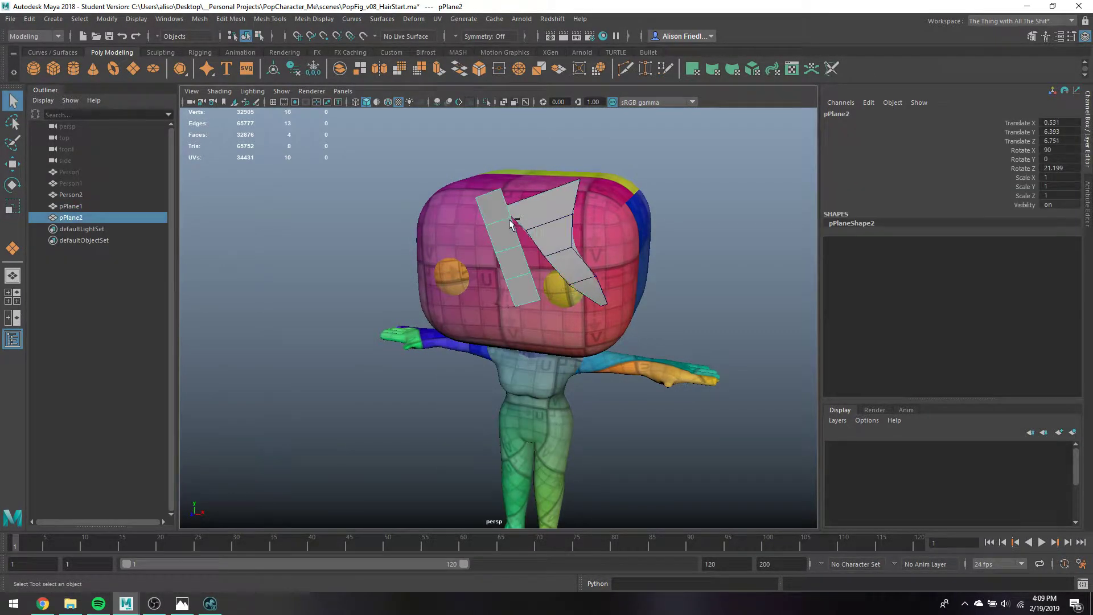
pyautogui.hotkey('ctrl', 'd')
pyautogui.press('w')
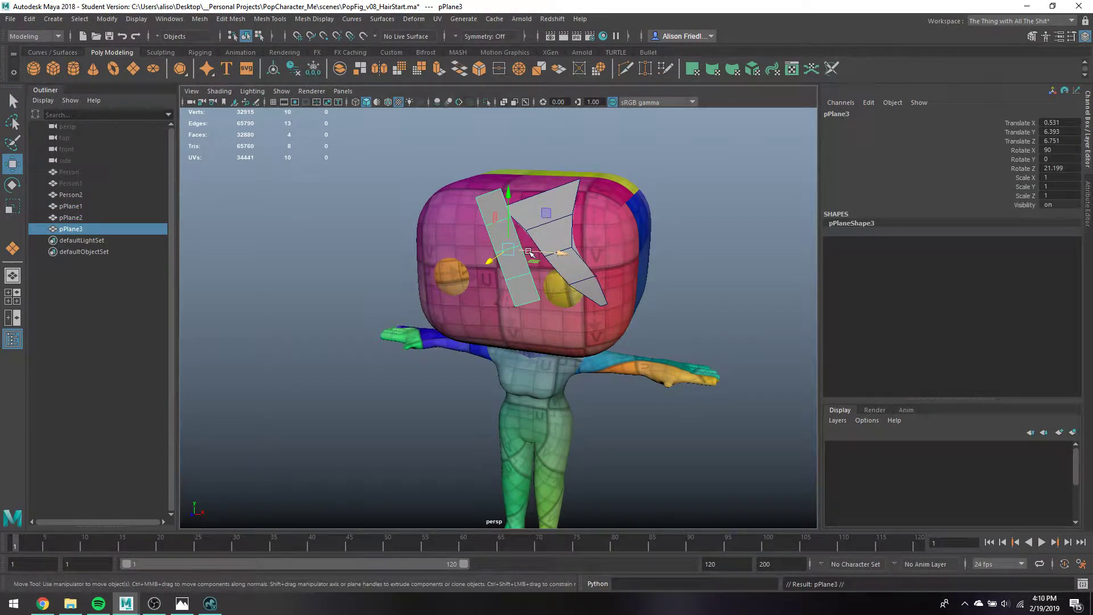
pyautogui.press('XF86AudioPlay')
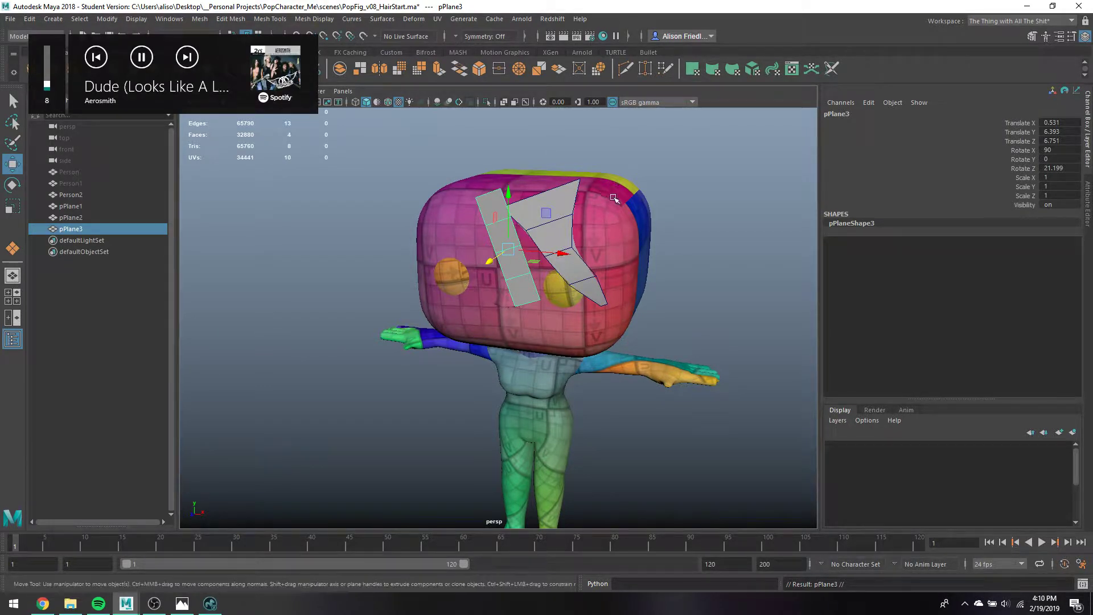
pyautogui.moveTo(558, 255); pyautogui.dragTo(644, 246)
pyautogui.press('e')
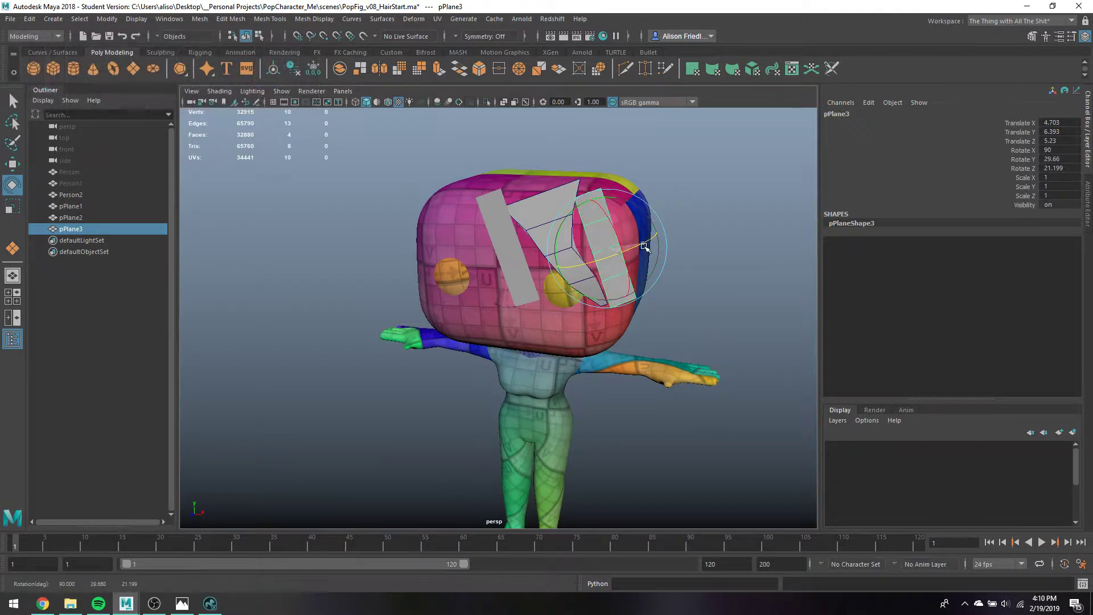
# Widen the top edge of the hair plane at the side of the head
pyautogui.moveTo(586, 195); pyautogui.dragTo(587, 177, button='right')
pyautogui.click(588, 196)
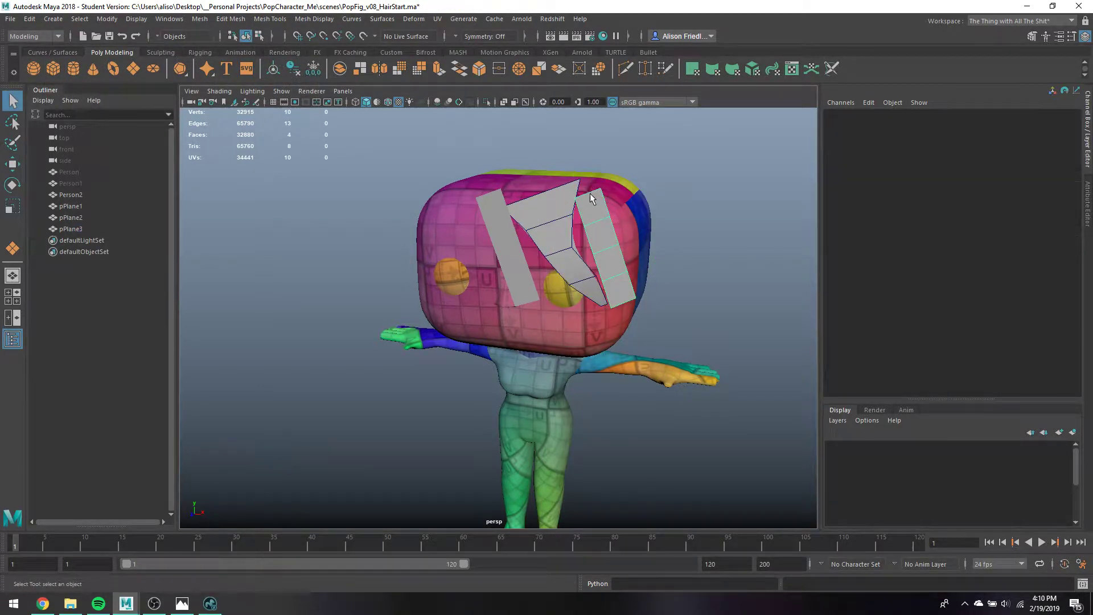
pyautogui.press('r')
pyautogui.moveTo(588, 197); pyautogui.dragTo(584, 250)
# Taper the side hair plane's bottom edge and lower it toward the jaw
pyautogui.press('w')
pyautogui.moveTo(574, 297); pyautogui.dragTo(599, 293)
pyautogui.press('r')
pyautogui.press('q')
pyautogui.click(607, 296)
pyautogui.press('r')
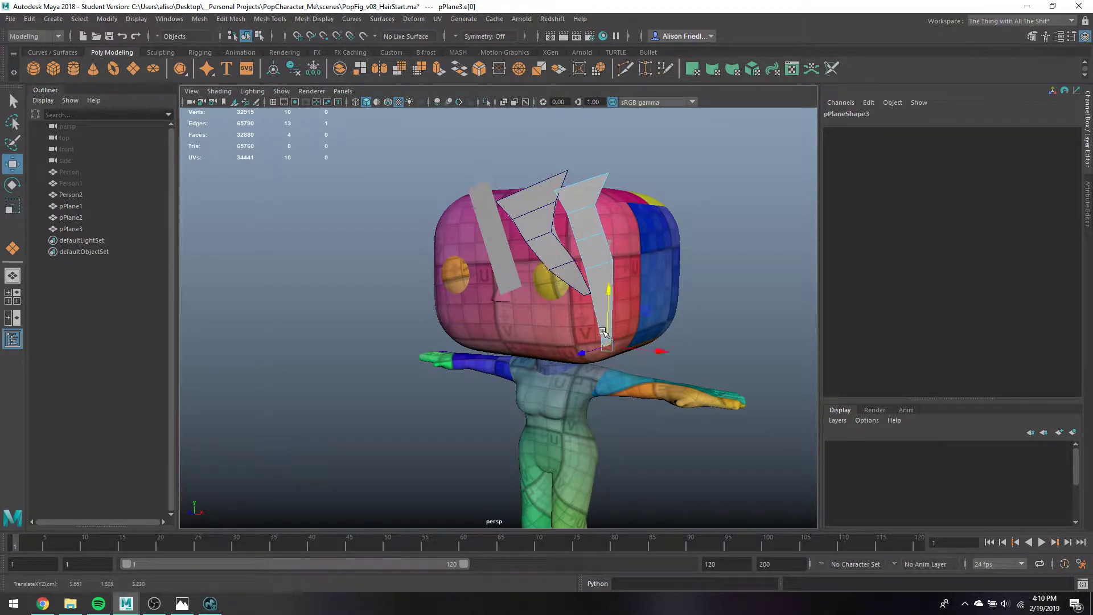
pyautogui.press('e')
# Move the lowest inner cross edge of the side hair plane down to lengthen the strip's middle section
pyautogui.press('q')
pyautogui.click(596, 264)
pyautogui.press('w')
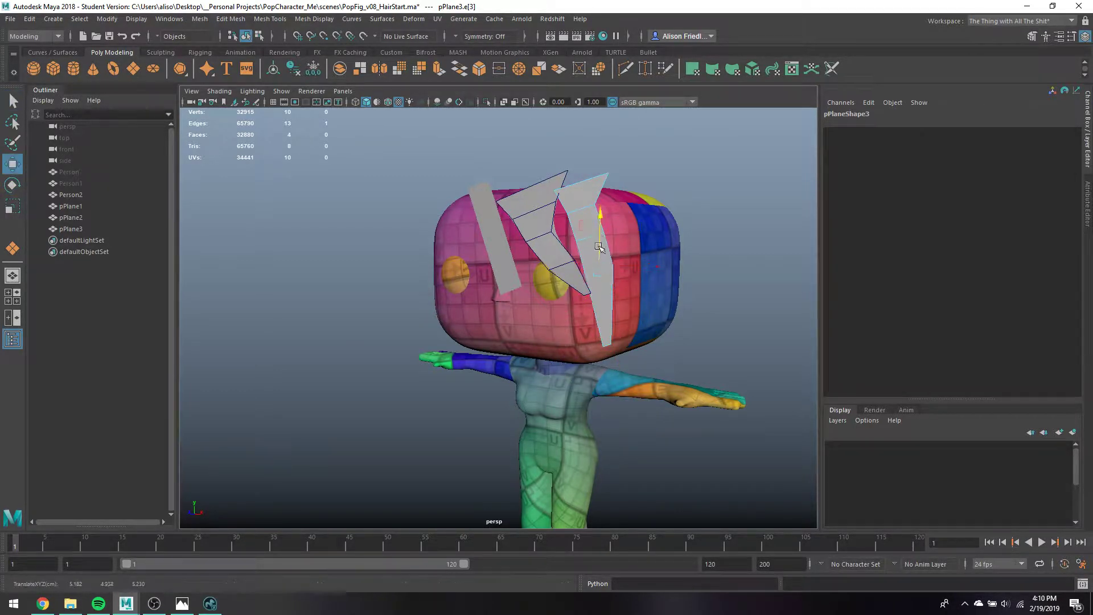
pyautogui.keyDown('alt'); pyautogui.moveTo(603, 269); pyautogui.dragTo(597, 330); pyautogui.keyUp('alt')
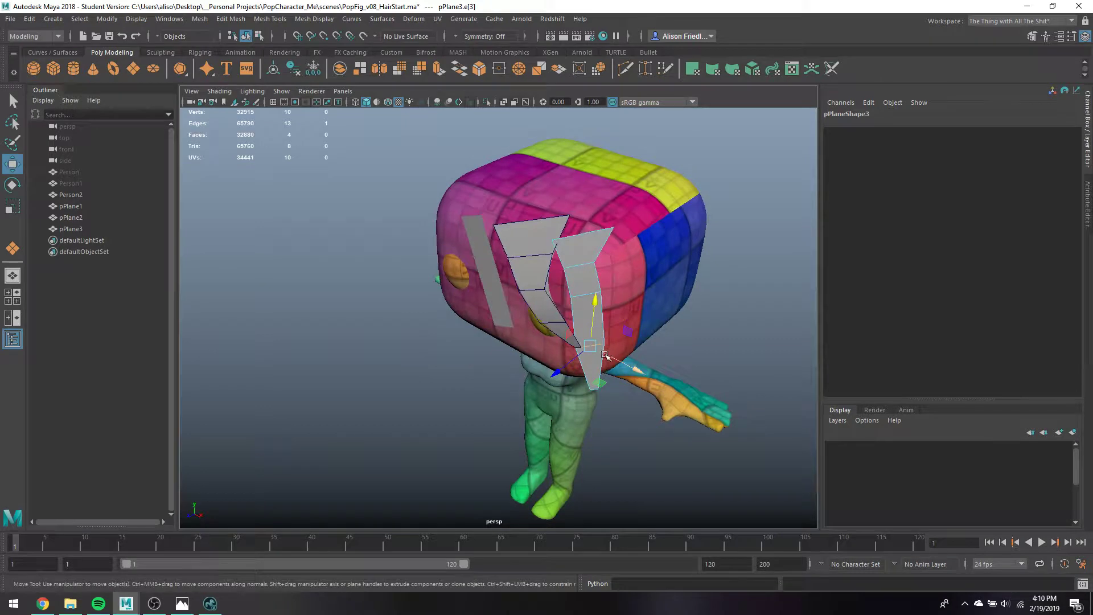
# Shift the two upper inner cross edges of the side hair plane outward along the head
pyautogui.press('q')
pyautogui.click(597, 348)
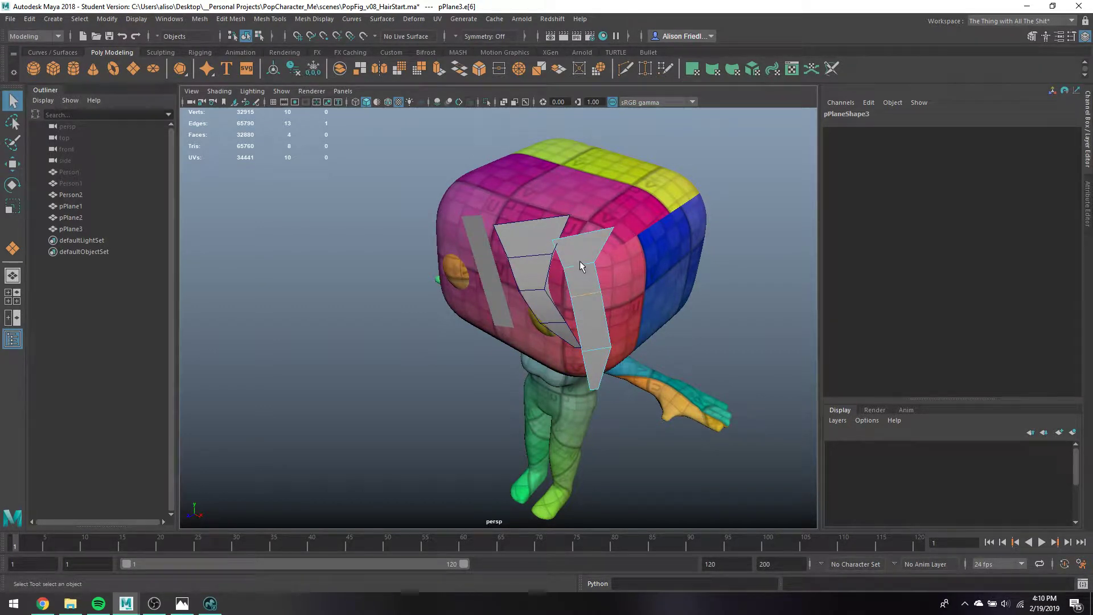
pyautogui.press('w')
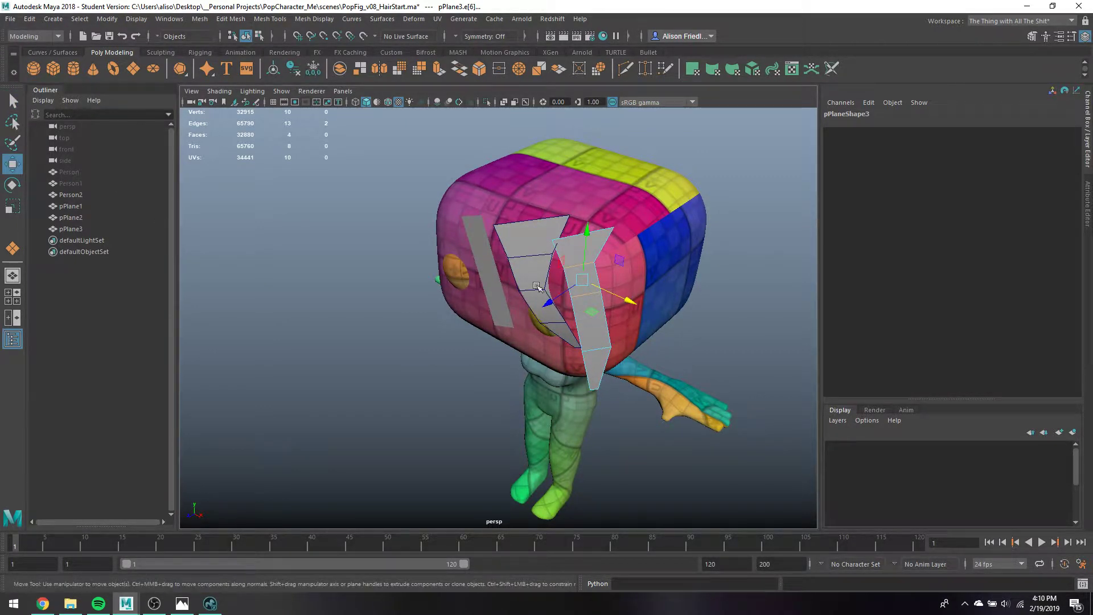
pyautogui.moveTo(558, 296); pyautogui.dragTo(600, 266)
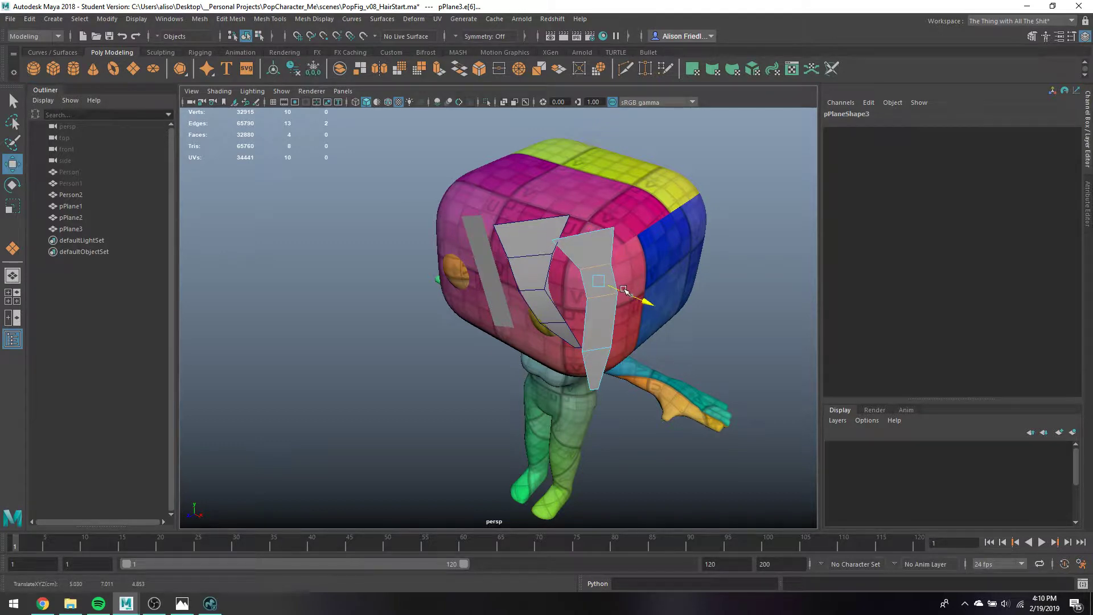
# Widen the two upper inner cross edges of the hair plane at the side of the head
pyautogui.press('q')
pyautogui.press('r')
pyautogui.click(605, 294)
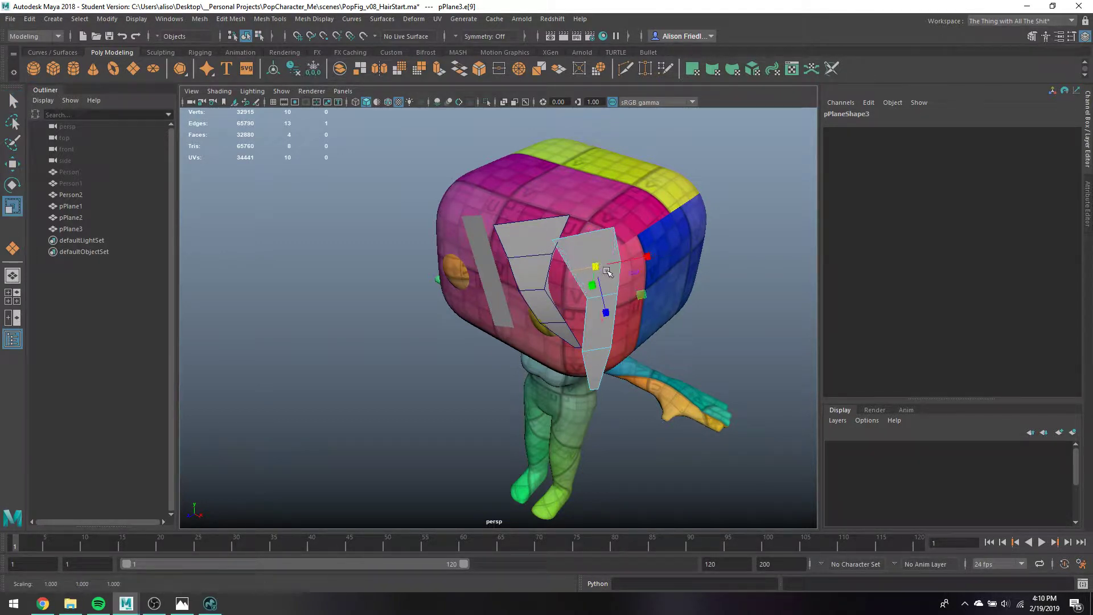
pyautogui.press('q')
pyautogui.press('r')
pyautogui.press('w')
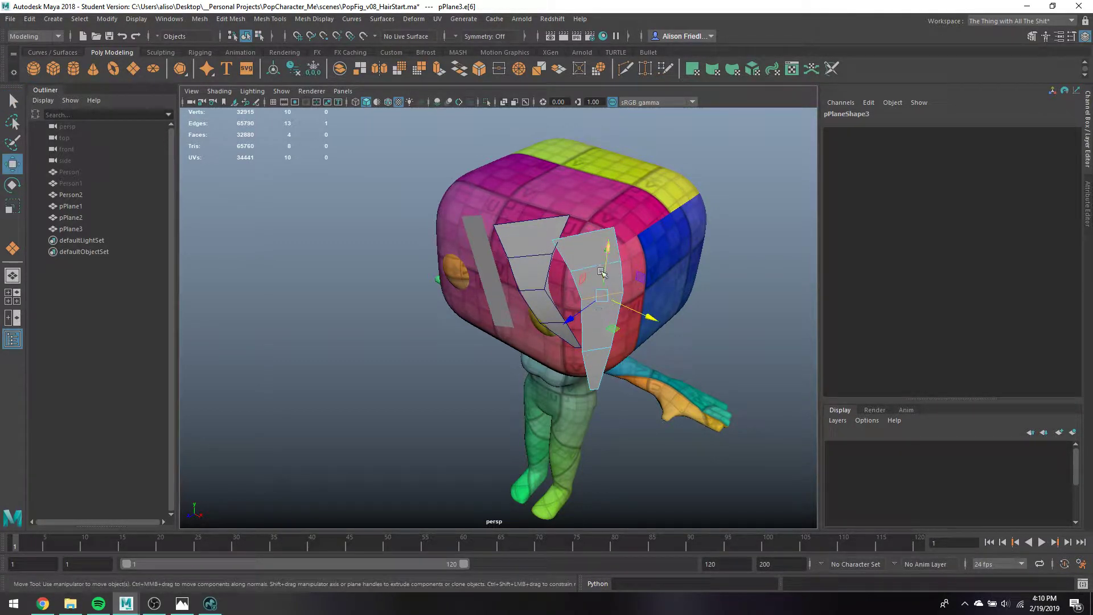
pyautogui.press('q')
# Turn on smooth mesh preview for the tapered side hair plane
pyautogui.keyDown('alt'); pyautogui.moveTo(602, 274); pyautogui.dragTo(626, 274); pyautogui.keyUp('alt')
pyautogui.press('3')
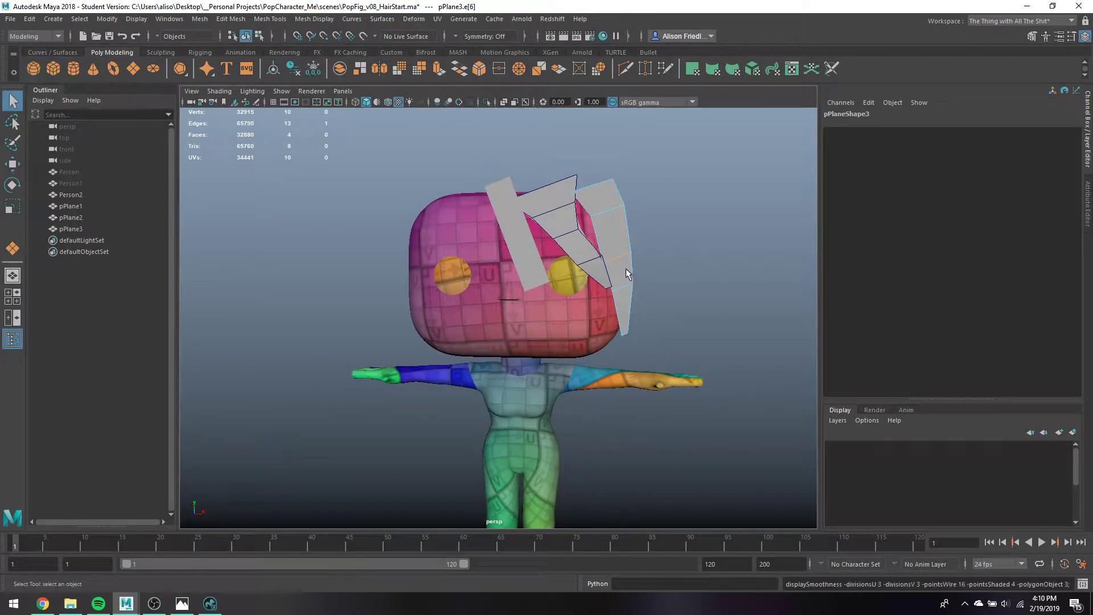
pyautogui.click(627, 273)
pyautogui.moveTo(628, 263); pyautogui.dragTo(623, 264, button='right')
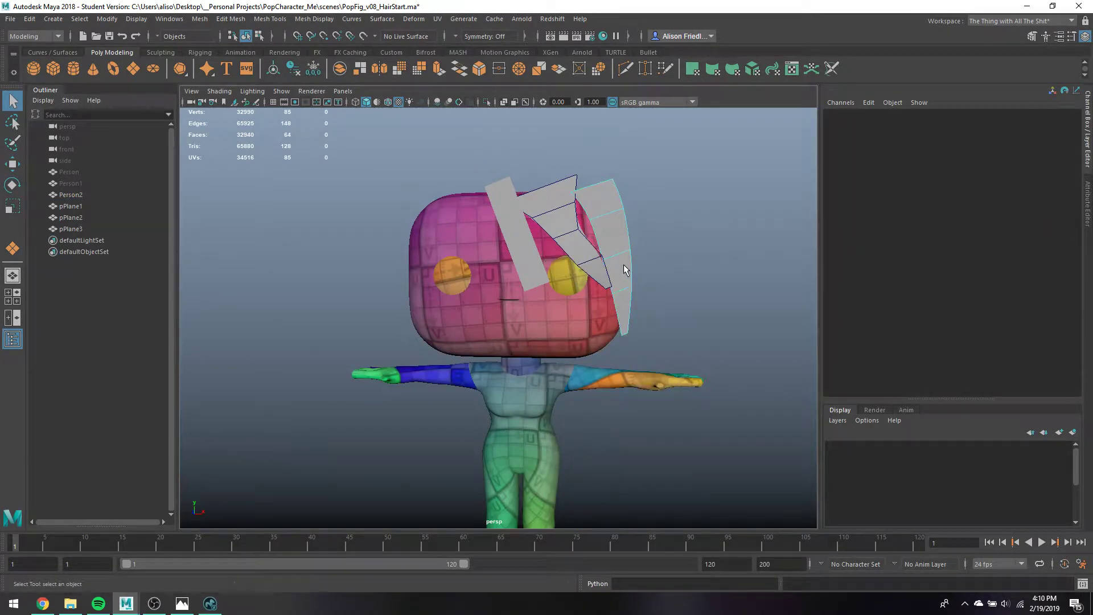
pyautogui.click(623, 265)
pyautogui.press('w')
pyautogui.keyDown('alt'); pyautogui.moveTo(623, 265); pyautogui.dragTo(609, 243); pyautogui.keyUp('alt')
pyautogui.press('q')
# Duplicate the slanted front hair plane, move the copy to the side of the head, and turn it to face sideways
pyautogui.moveTo(609, 244); pyautogui.dragTo(663, 221, button='right')
pyautogui.keyDown('alt'); pyautogui.moveTo(663, 221); pyautogui.dragTo(603, 275); pyautogui.keyUp('alt')
pyautogui.click(462, 230)
pyautogui.hotkey('ctrl', 'd')
pyautogui.press('w')
pyautogui.press('e')
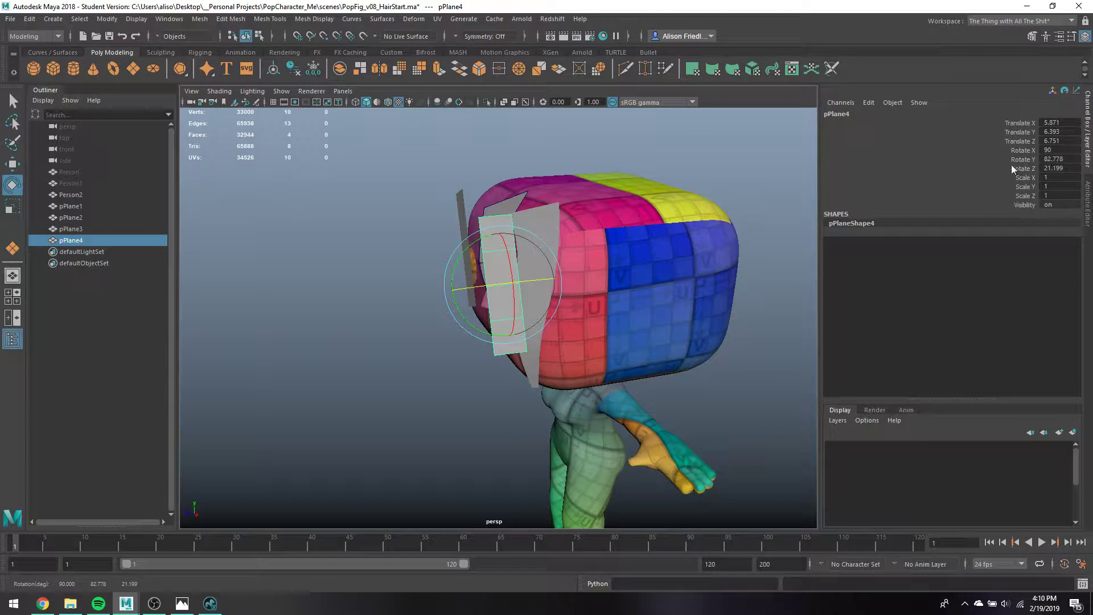
# Set the copied plane's Rotate Y to 90 and Rotate Z to 0, and move it back along the head's side
pyautogui.hotkey('ctrl', 'z')
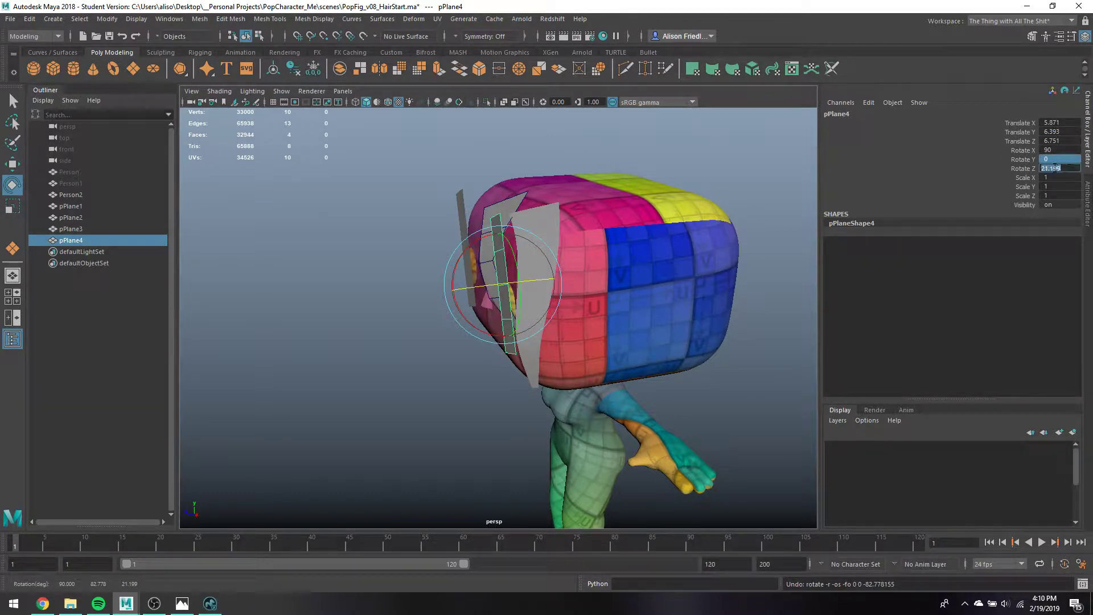
pyautogui.press('Return')
pyautogui.moveTo(967, 121); pyautogui.dragTo(1046, 121, button='middle')
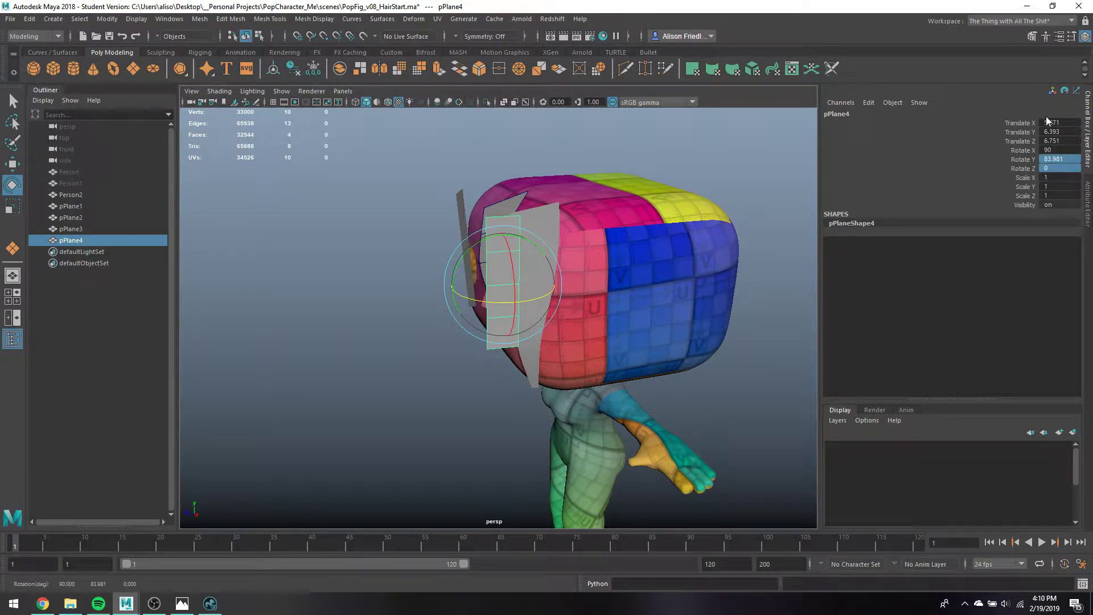
pyautogui.write('90')
pyautogui.press('Return')
pyautogui.press('w')
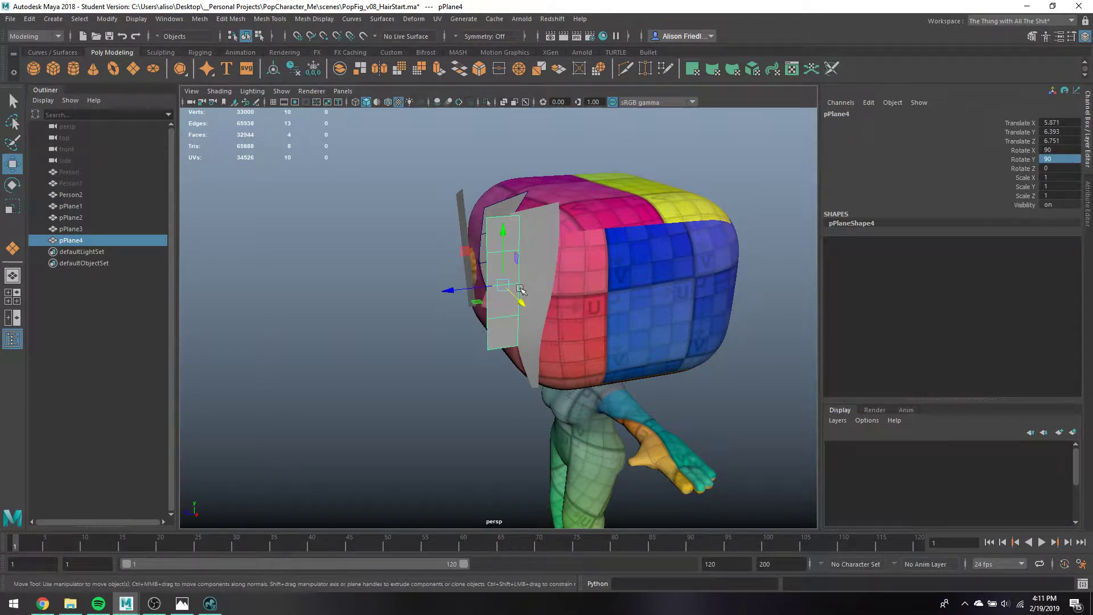
pyautogui.moveTo(486, 297); pyautogui.dragTo(651, 272)
# Extrude the copied plane's top edge twice across the top of the head toward the middle
pyautogui.press('q')
pyautogui.moveTo(676, 209); pyautogui.dragTo(676, 199, button='right')
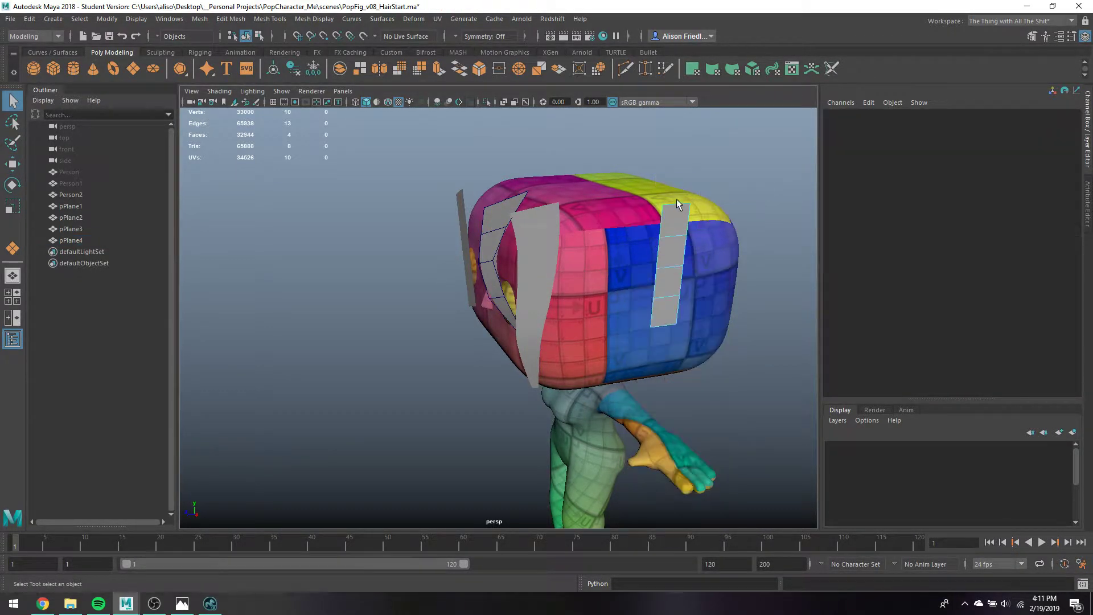
pyautogui.click(676, 201)
pyautogui.click(439, 70)
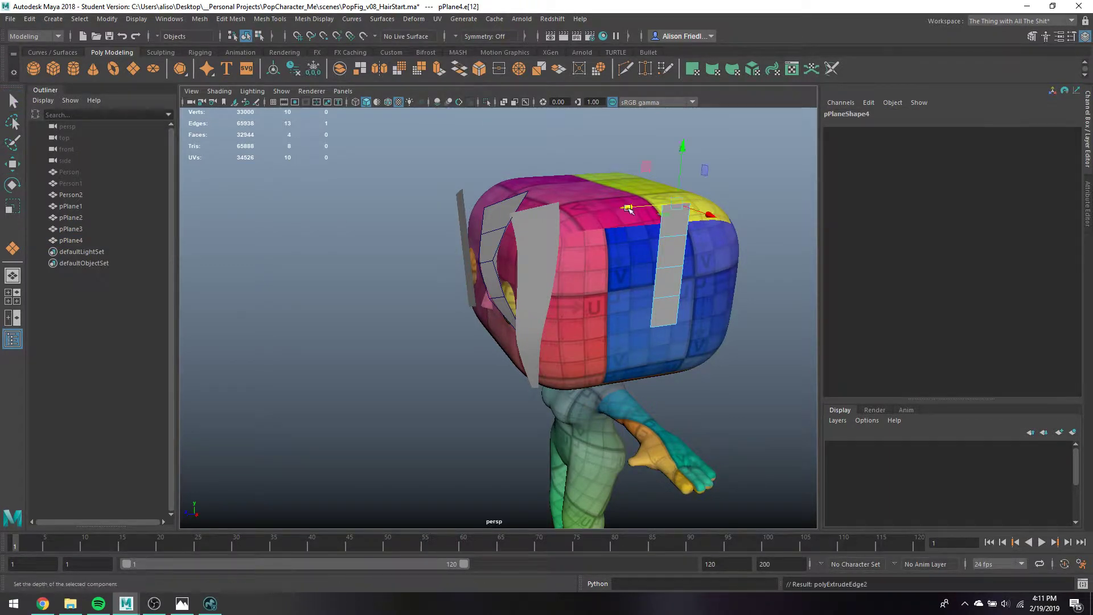
pyautogui.keyDown('alt'); pyautogui.moveTo(628, 209); pyautogui.dragTo(655, 205); pyautogui.keyUp('alt')
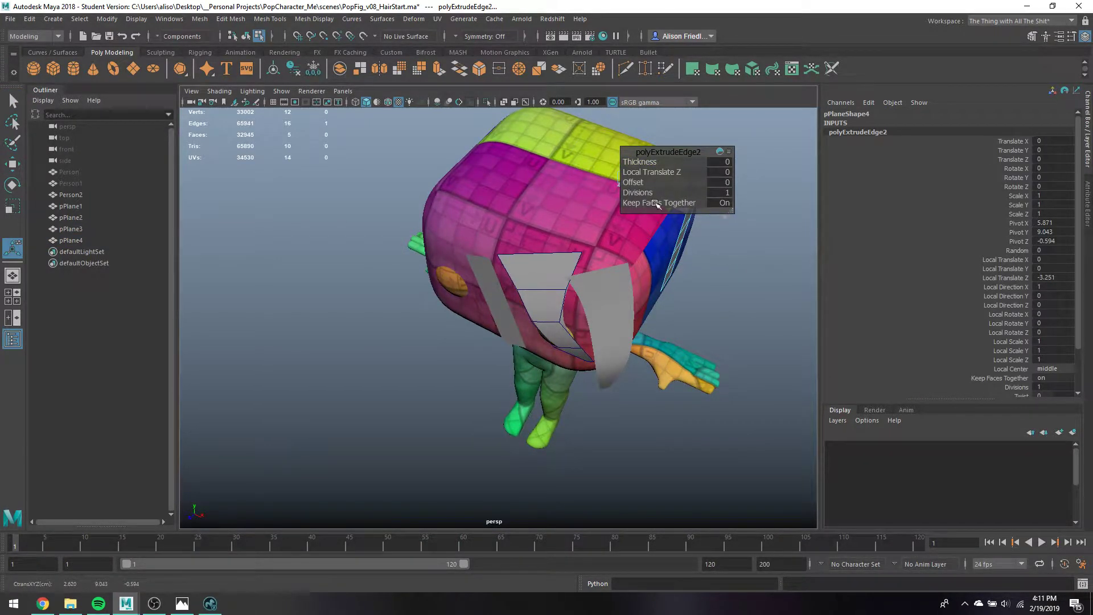
pyautogui.press('g')
pyautogui.keyDown('alt'); pyautogui.moveTo(672, 244); pyautogui.dragTo(685, 312); pyautogui.keyUp('alt')
pyautogui.press('w')
pyautogui.moveTo(668, 263); pyautogui.dragTo(621, 240)
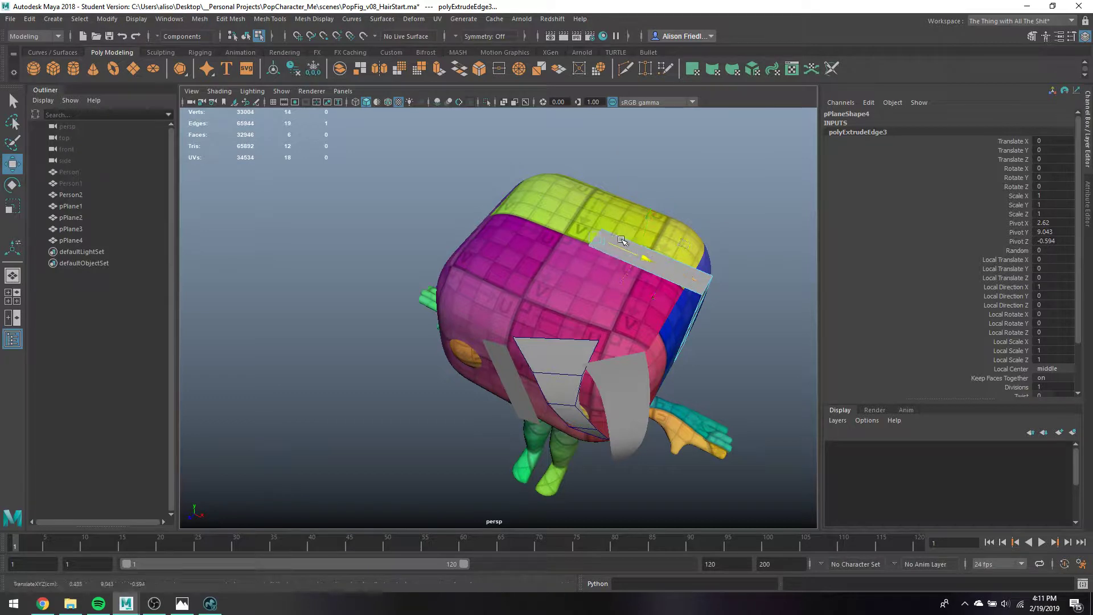
# Move the new strip's edge at the crown corner inward to round its bend over the head
pyautogui.keyDown('alt'); pyautogui.moveTo(580, 208); pyautogui.dragTo(663, 348); pyautogui.keyUp('alt')
pyautogui.press('q')
pyautogui.click(680, 246)
pyautogui.press('w')
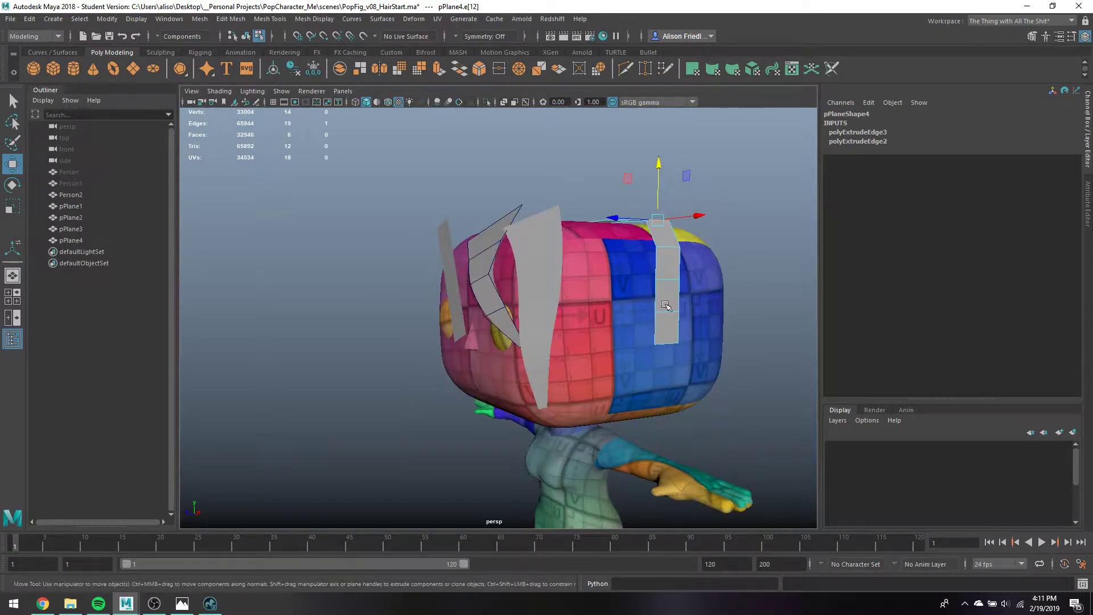
# Move the new side strip's bottom edge down and forward toward the jaw
pyautogui.press('q')
pyautogui.click(667, 342)
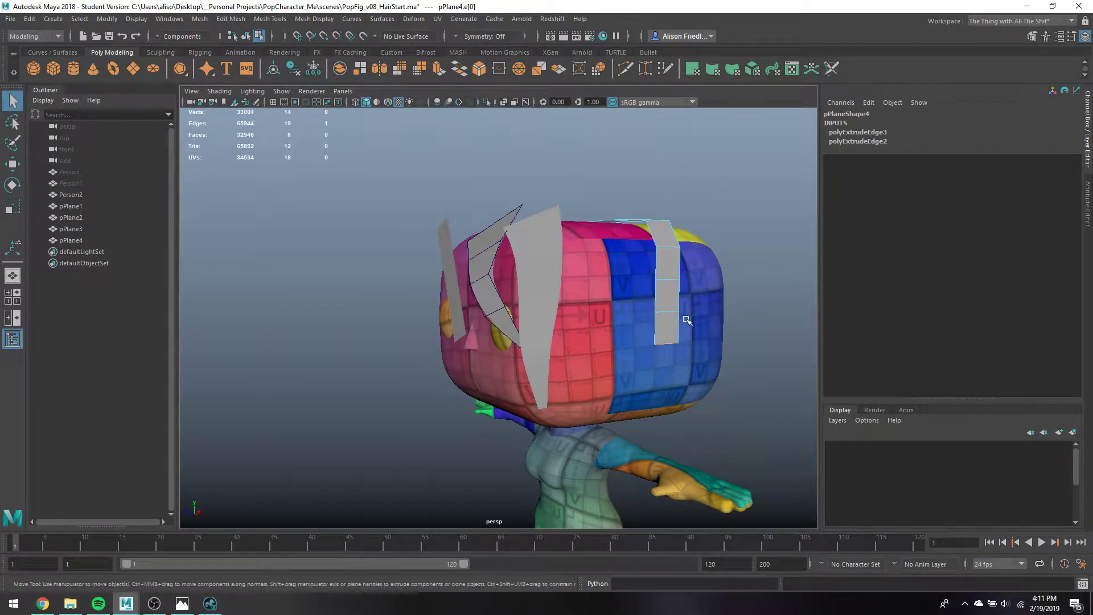
pyautogui.press('w')
pyautogui.moveTo(667, 343); pyautogui.dragTo(643, 407)
# Extrude the strip's bottom edge, narrow the new end, and lower it toward the shoulder
pyautogui.hotkey('ctrl', 'e')
pyautogui.press('w')
pyautogui.press('e')
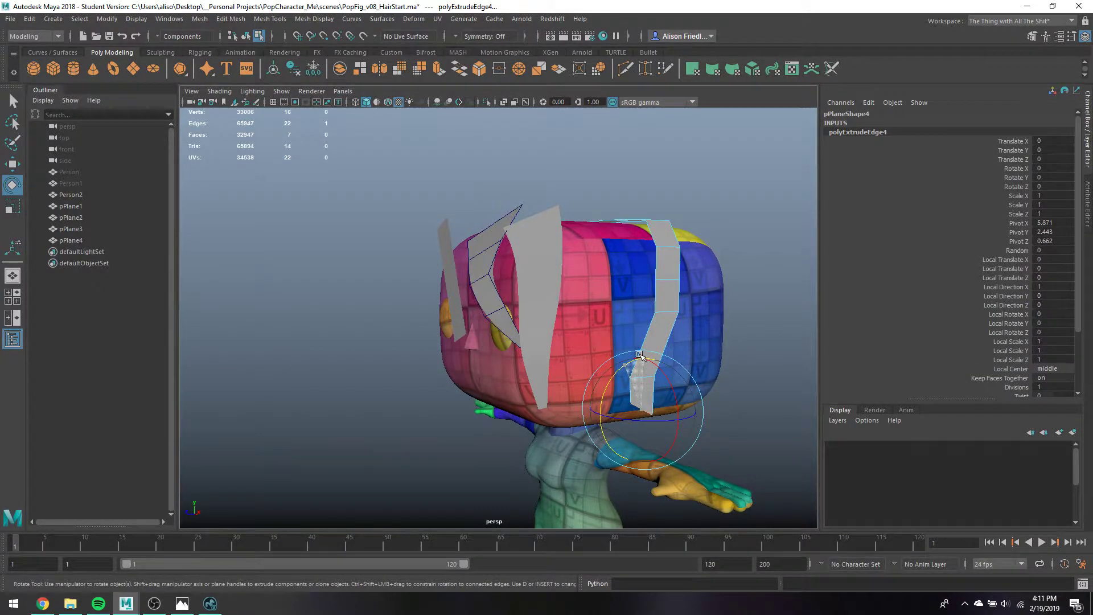
pyautogui.press('w')
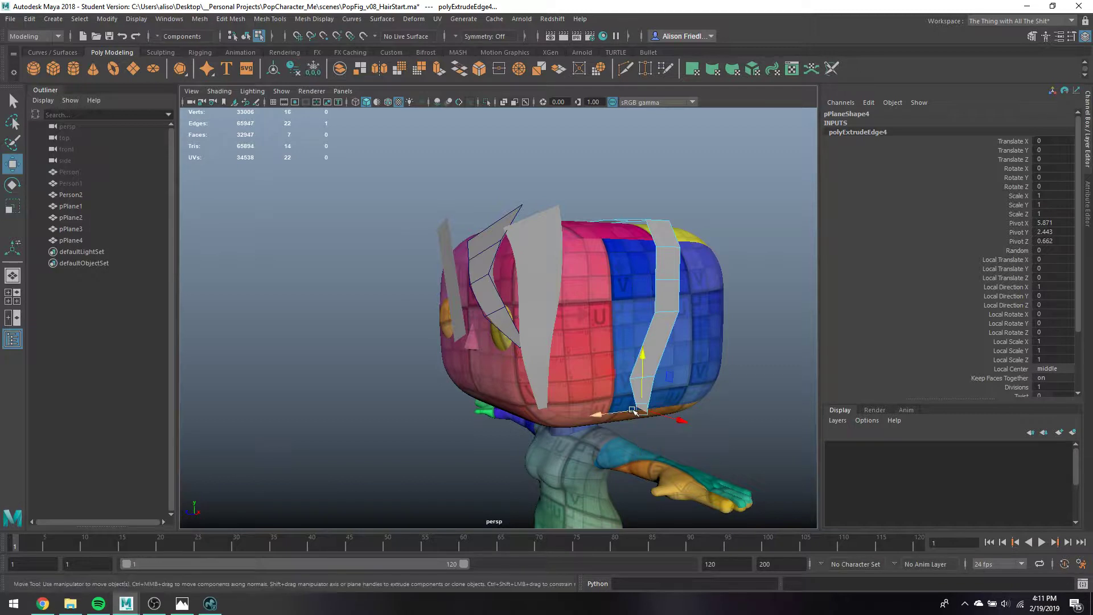
pyautogui.moveTo(634, 410); pyautogui.dragTo(605, 442)
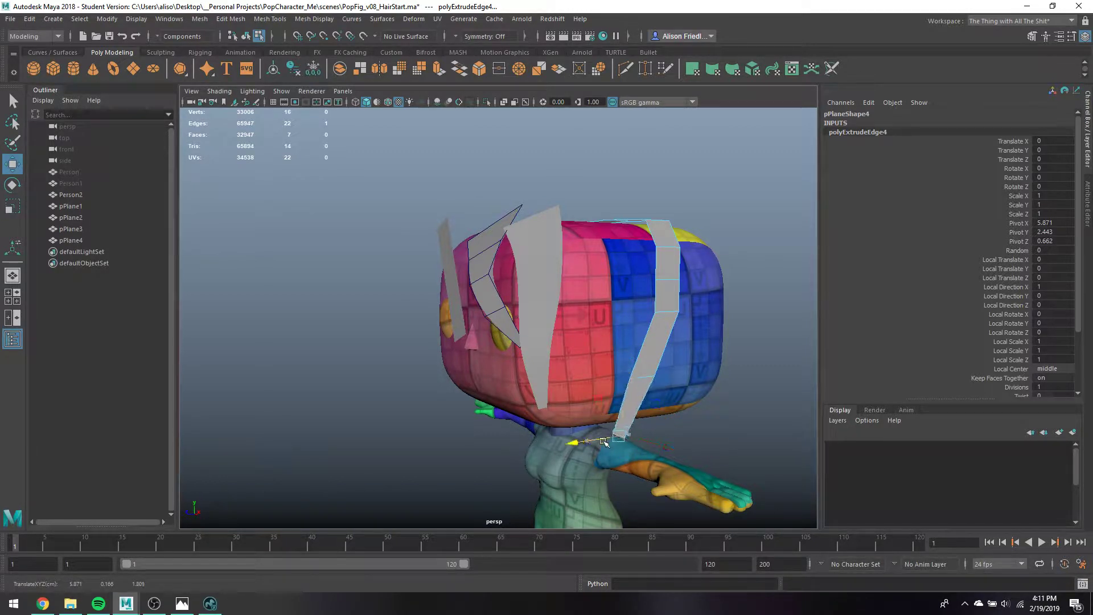
# Widen the long side strip's cross edge at mid-head height and move it downward
pyautogui.press('q')
pyautogui.click(669, 314)
pyautogui.press('r')
pyautogui.moveTo(671, 315)
pyautogui.mouseDown()
pyautogui.moveTo(682, 320)
pyautogui.moveTo(668, 314)
pyautogui.mouseUp()
pyautogui.press('w')
pyautogui.moveTo(651, 351); pyautogui.dragTo(639, 377)
# Widen the long side strip's lowest inner cross edge to even out the taper
pyautogui.press('q')
pyautogui.click(640, 376)
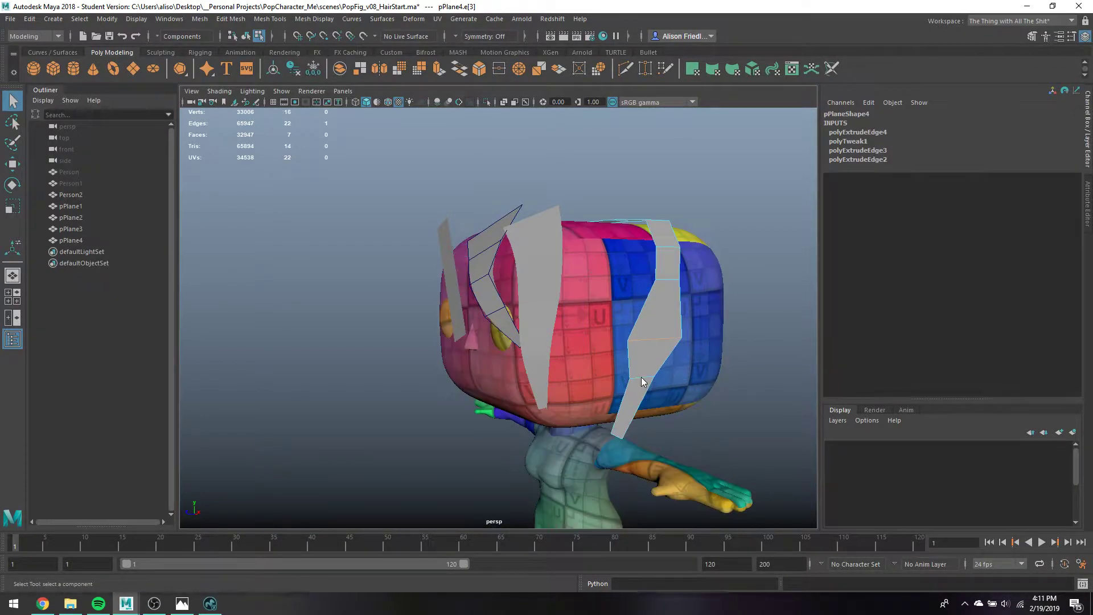
pyautogui.moveTo(640, 376); pyautogui.dragTo(653, 348, button='right')
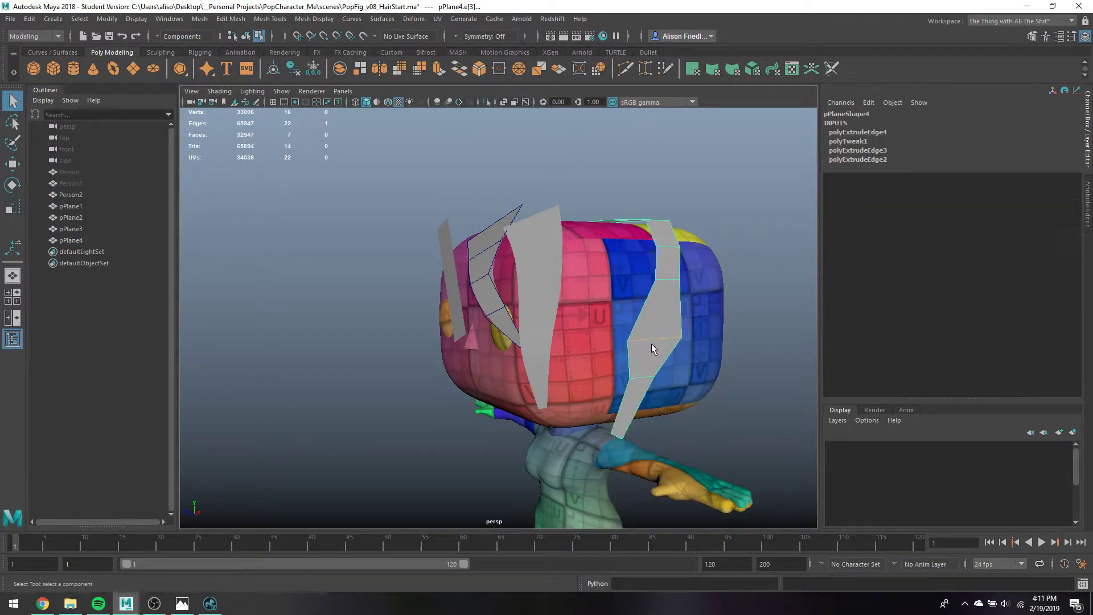
pyautogui.click(638, 376)
pyautogui.press('r')
pyautogui.moveTo(642, 377); pyautogui.dragTo(654, 375)
pyautogui.press('q')
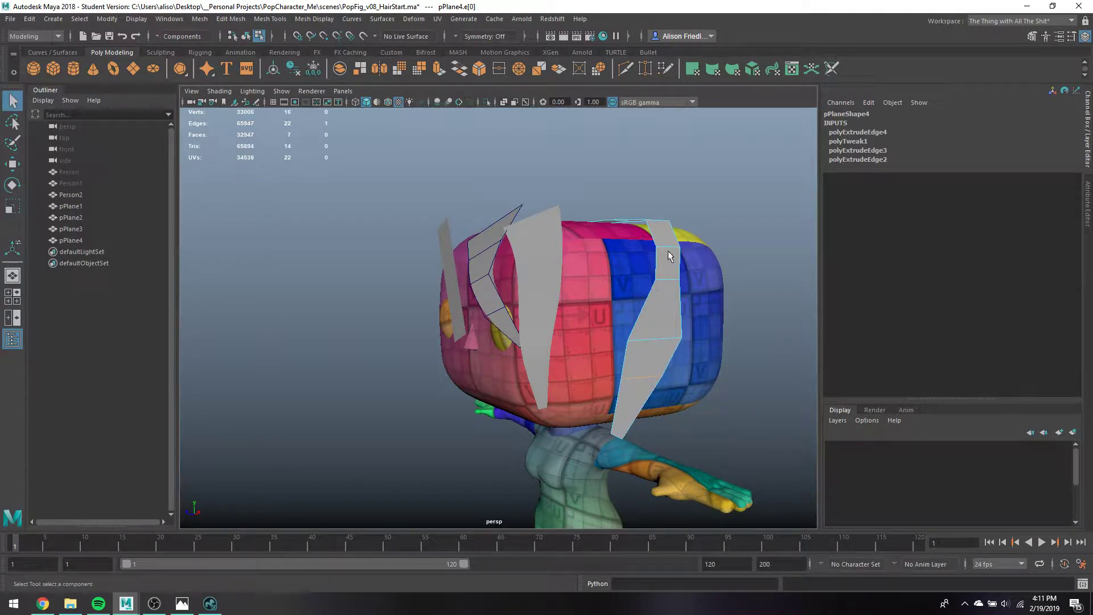
# Widen the four upper faces of the long side strip, from the crown down to the side of the head
pyautogui.keyDown('alt'); pyautogui.moveTo(668, 248); pyautogui.dragTo(615, 259); pyautogui.keyUp('alt')
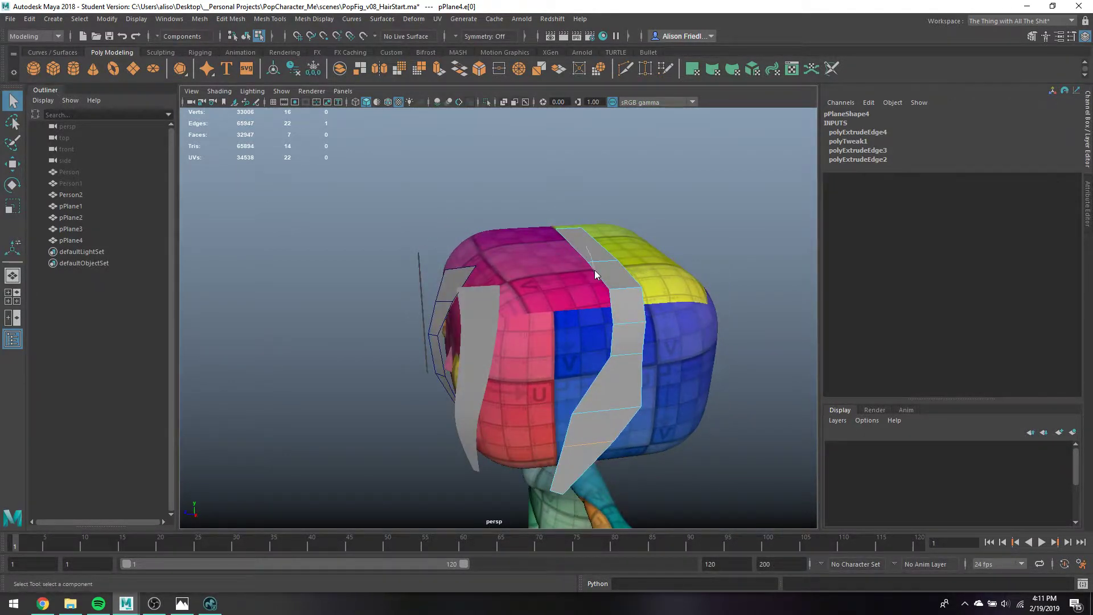
pyautogui.moveTo(594, 275); pyautogui.dragTo(613, 285, button='right')
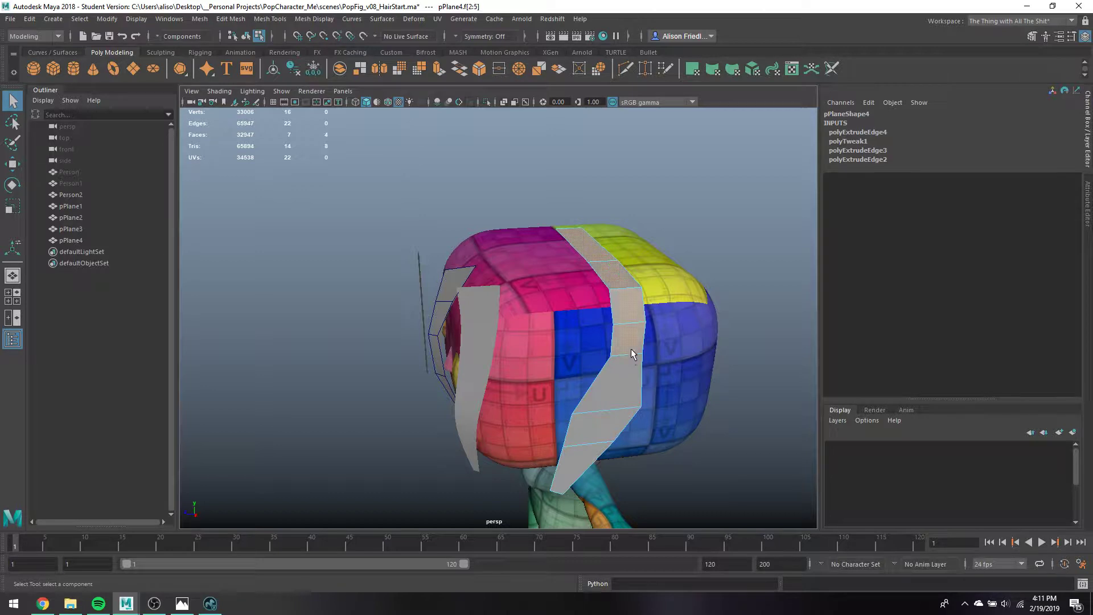
pyautogui.press('r')
pyautogui.moveTo(639, 283); pyautogui.dragTo(720, 295)
pyautogui.press('q')
pyautogui.moveTo(617, 273); pyautogui.dragTo(678, 249, button='right')
pyautogui.click(702, 239)
# Bow the long side strip outward by moving a middle face with Soft Select on and a falloff radius of about 3.8
pyautogui.keyDown('alt'); pyautogui.moveTo(441, 307); pyautogui.dragTo(566, 303); pyautogui.keyUp('alt')
pyautogui.click(701, 302)
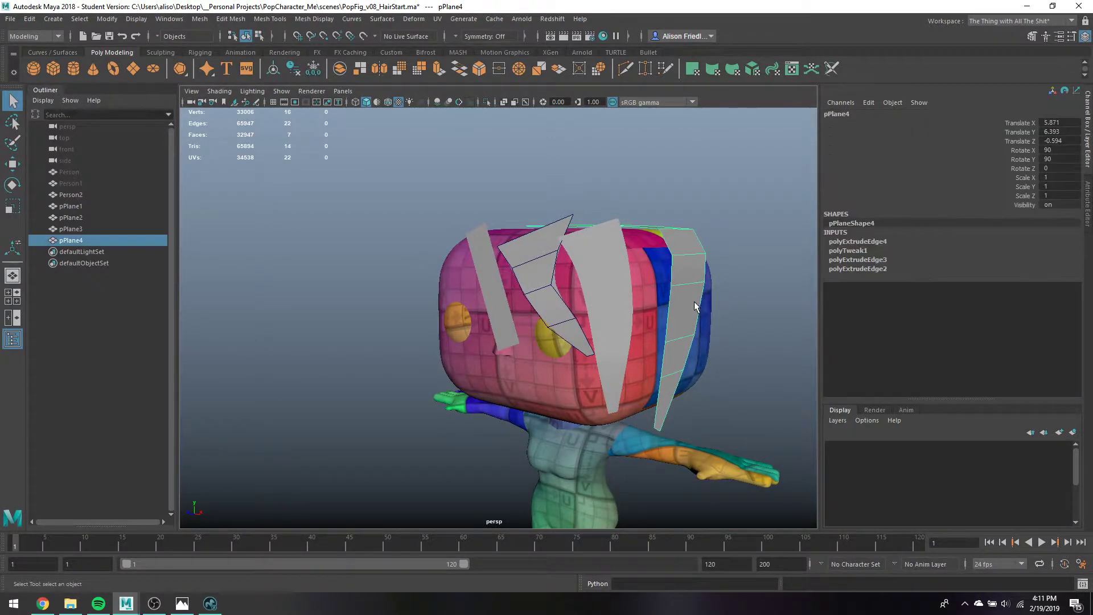
pyautogui.moveTo(702, 303); pyautogui.dragTo(693, 321, button='right')
pyautogui.click(691, 296)
pyautogui.press('r')
pyautogui.moveTo(685, 362); pyautogui.dragTo(685, 344)
pyautogui.press('b')
pyautogui.scroll(-2, 742, 363)
pyautogui.moveTo(745, 365); pyautogui.dragTo(781, 382)
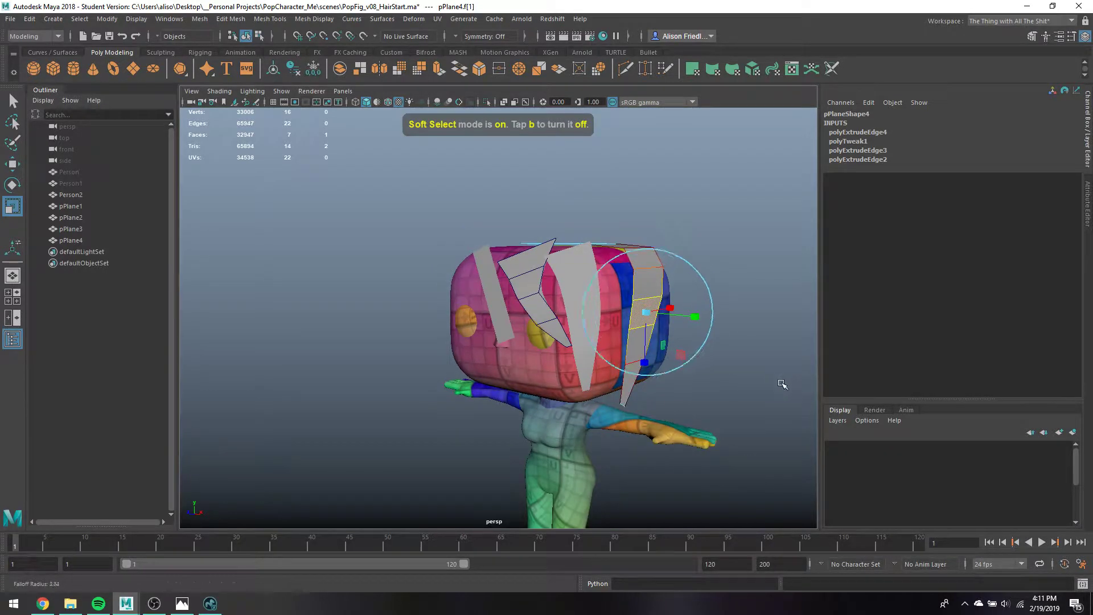
pyautogui.press('w')
pyautogui.moveTo(677, 316); pyautogui.dragTo(691, 323)
pyautogui.keyDown('alt'); pyautogui.moveTo(674, 336); pyautogui.dragTo(691, 309); pyautogui.keyUp('alt')
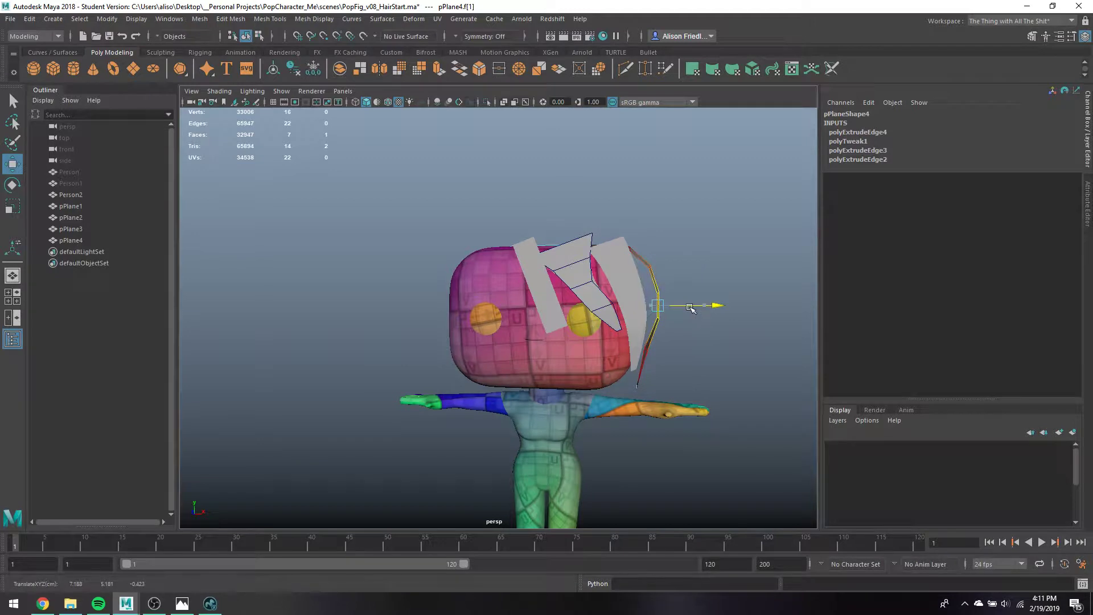
# Move the strip's bottom vertices inward toward the neck and the vertices just above them outward to round its profile
pyautogui.press('q')
pyautogui.moveTo(637, 384); pyautogui.dragTo(595, 275, button='right')
pyautogui.press('w')
pyautogui.moveTo(627, 380); pyautogui.dragTo(651, 392)
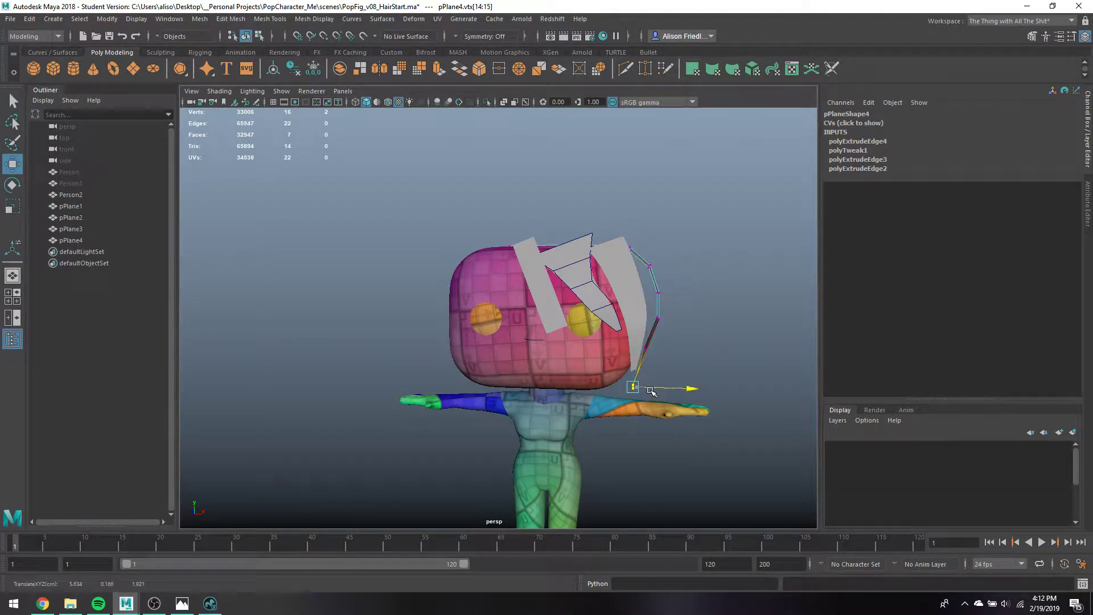
pyautogui.press('q')
pyautogui.moveTo(636, 332); pyautogui.dragTo(669, 349)
pyautogui.press('w')
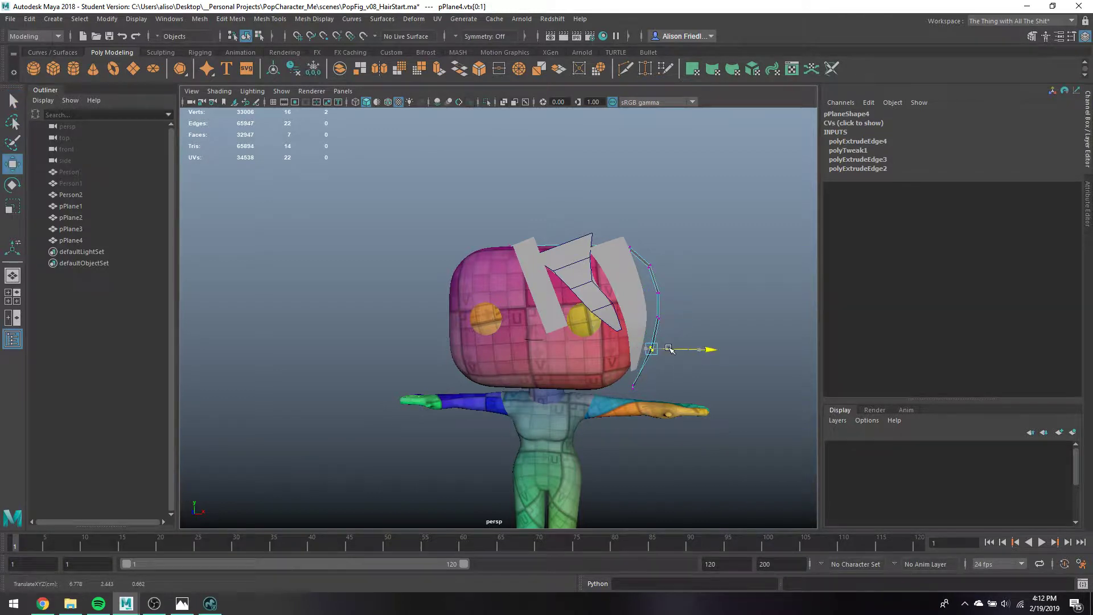
# Duplicate the slanted front hair plane and place one of the pair on the opposite side of the forehead
pyautogui.press('q')
pyautogui.keyDown('alt'); pyautogui.moveTo(670, 288); pyautogui.dragTo(538, 306); pyautogui.keyUp('alt')
pyautogui.rightClick(591, 267)
pyautogui.click(635, 250)
pyautogui.hotkey('ctrl', 'd')
pyautogui.press('w')
# Move the top edge of the central front hair plane up and toward the forehead's middle, widening and rotating it
pyautogui.click(569, 278)
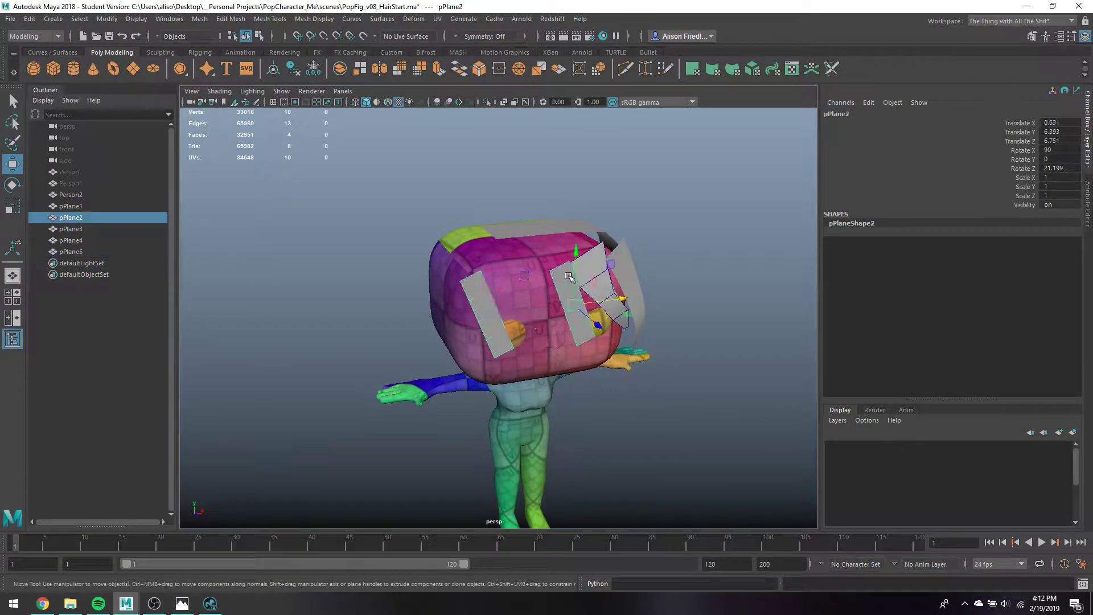
pyautogui.moveTo(566, 274); pyautogui.dragTo(563, 269, button='right')
pyautogui.click(563, 267)
pyautogui.moveTo(586, 283); pyautogui.dragTo(556, 254)
pyautogui.press('r')
pyautogui.press('e')
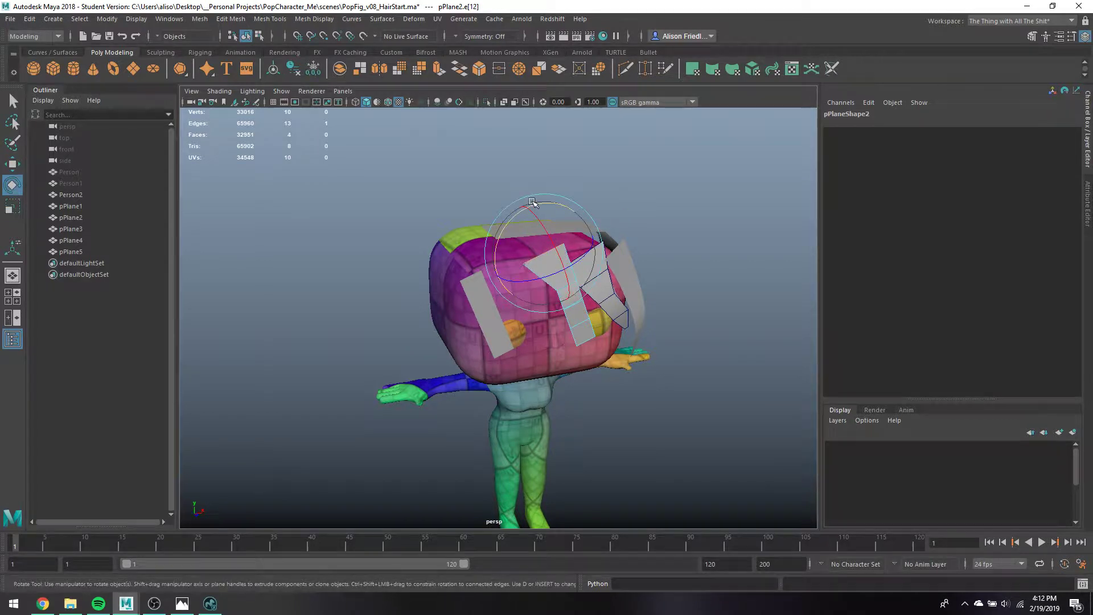
# Scale the central front plane's upper inner cross edge and move it upward
pyautogui.press('q')
pyautogui.press('r')
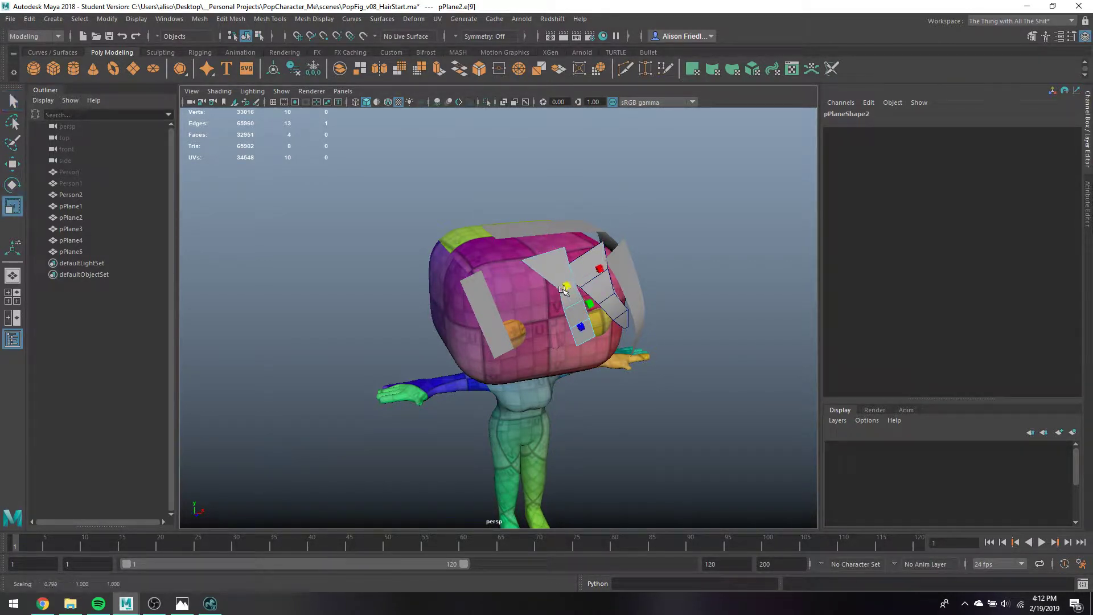
pyautogui.keyDown('alt'); pyautogui.moveTo(576, 293); pyautogui.dragTo(594, 274); pyautogui.keyUp('alt')
pyautogui.press('w')
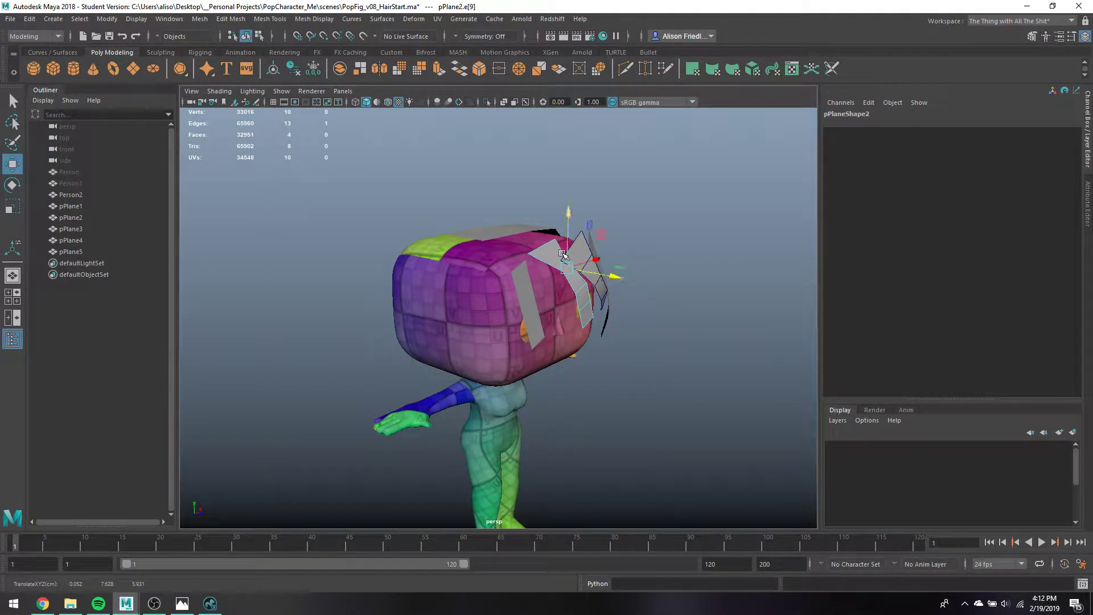
# Taper the central front plane's bottom edge and sweep it sideways past the eye toward the side strands
pyautogui.press('q')
pyautogui.press('r')
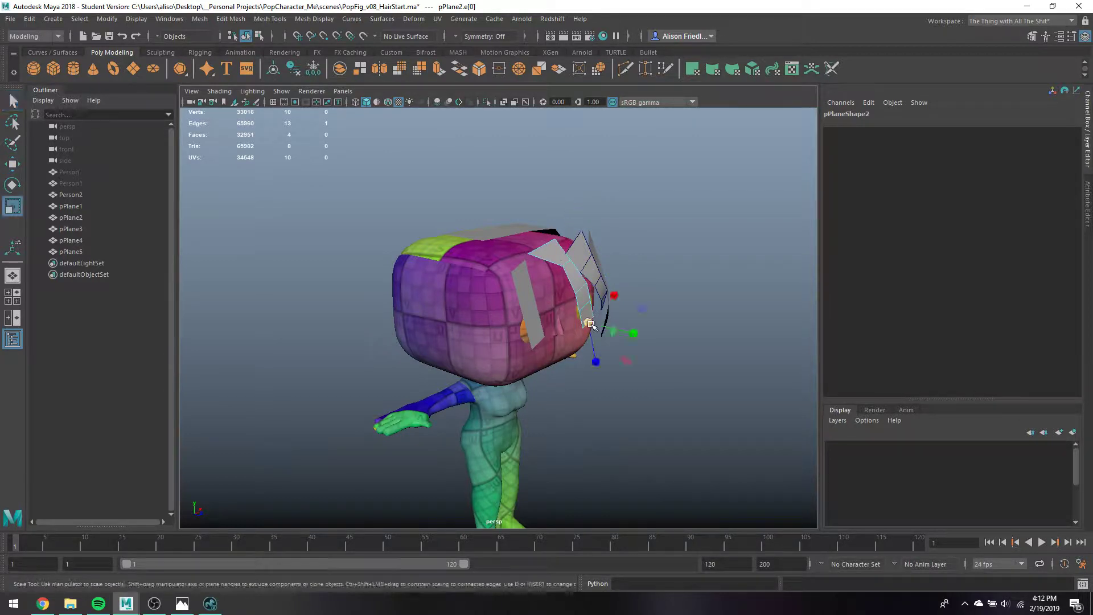
pyautogui.press('w')
pyautogui.keyDown('alt'); pyautogui.moveTo(590, 317); pyautogui.dragTo(617, 289); pyautogui.keyUp('alt')
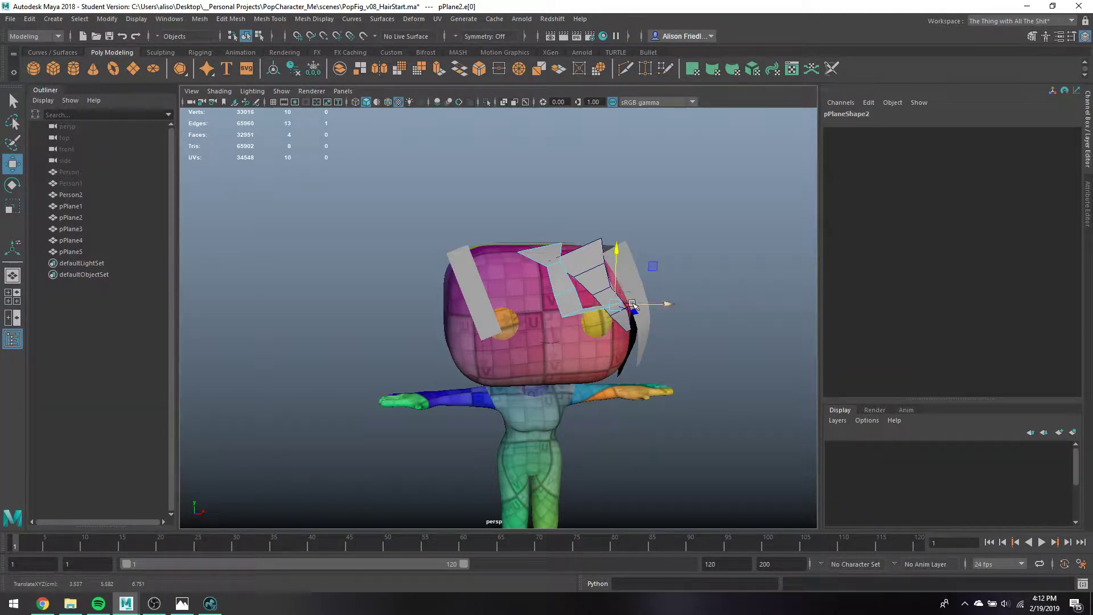
# Turn on smooth preview for the central front strand and shift its lowest inner cross edge up toward the swept tip
pyautogui.press('3')
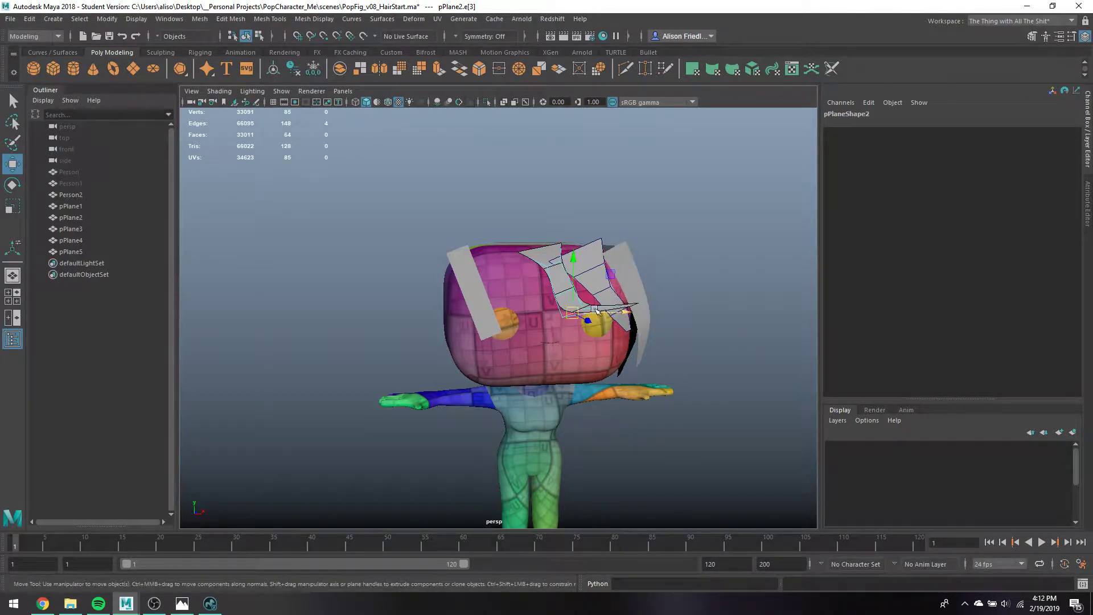
pyautogui.moveTo(596, 310); pyautogui.dragTo(615, 313)
pyautogui.click(628, 295)
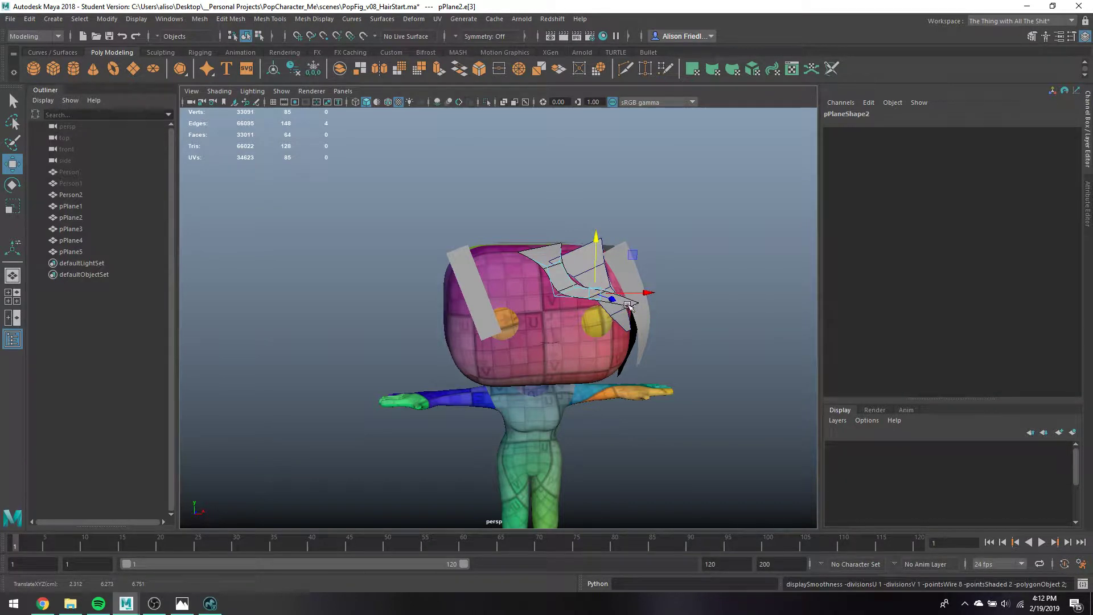
# Scale the upper inner cross edge of the central front strand to reshape its width over the forehead
pyautogui.keyDown('alt'); pyautogui.moveTo(635, 319); pyautogui.dragTo(565, 286); pyautogui.keyUp('alt')
pyautogui.press('q')
pyautogui.press('r')
pyautogui.click(551, 271)
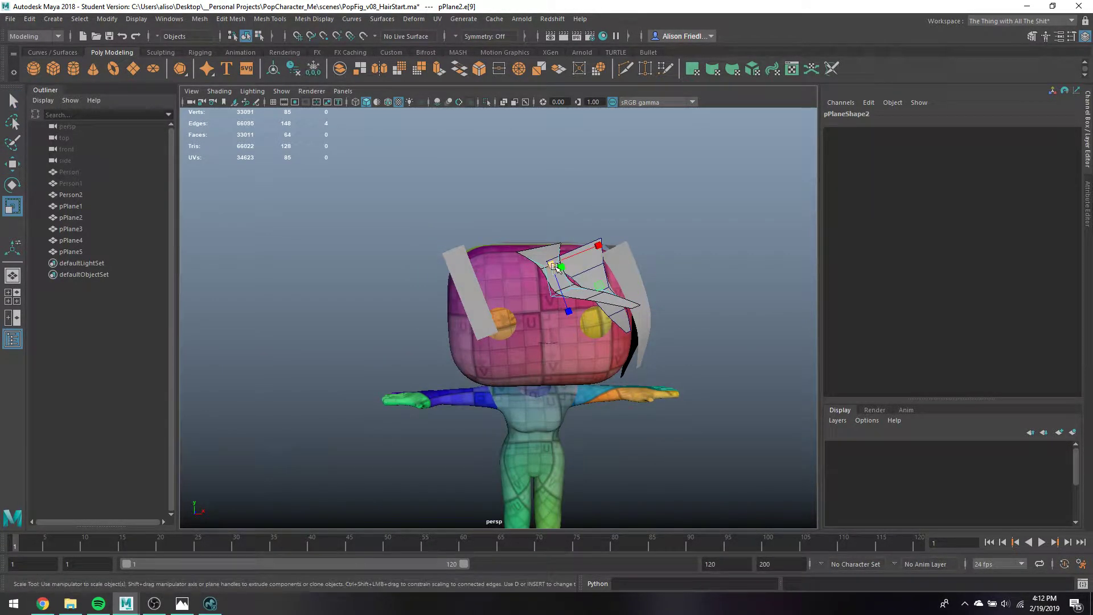
pyautogui.press('q')
pyautogui.press('F8')
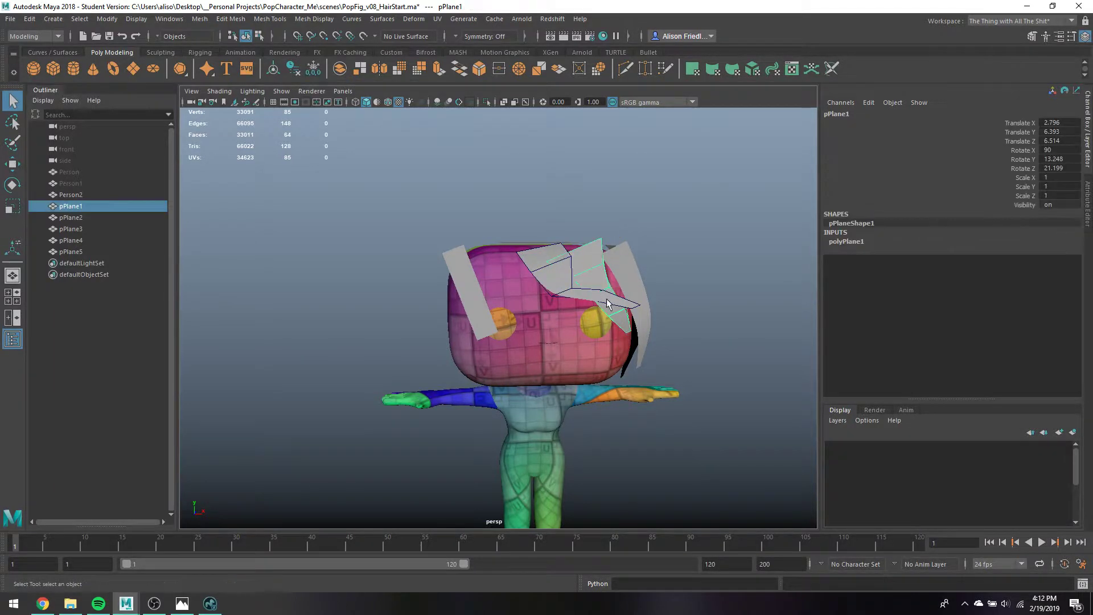
# Move and rotate the central front strand's lower inner cross edge to smooth its sweep above the eye, using smooth preview
pyautogui.moveTo(597, 294); pyautogui.dragTo(597, 244, button='right')
pyautogui.click(595, 297)
pyautogui.press('3')
pyautogui.press('w')
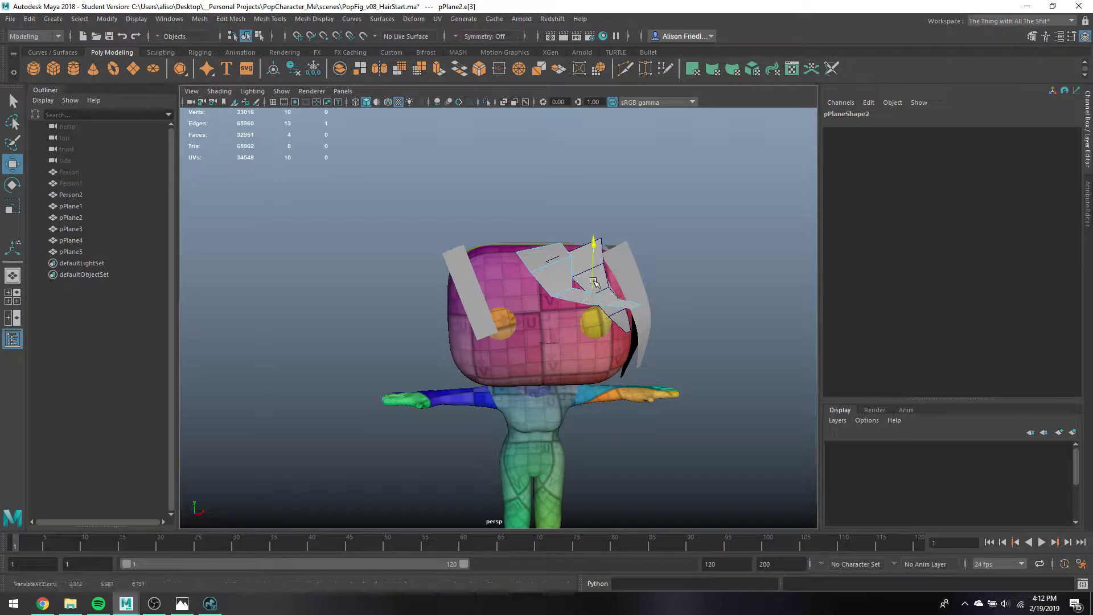
pyautogui.click(596, 288)
pyautogui.press('e')
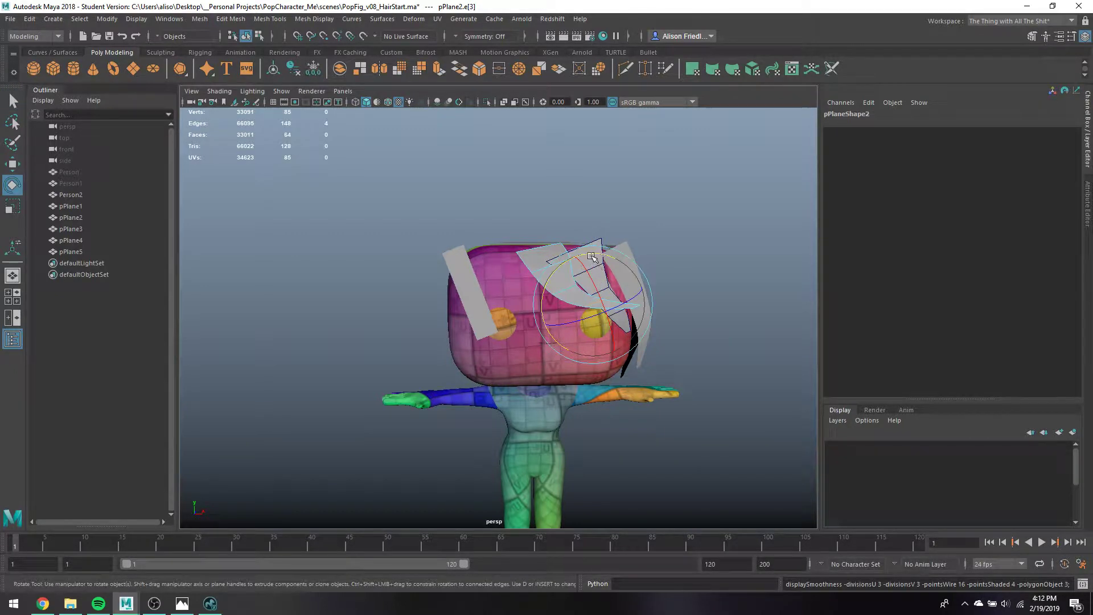
# Rotate and scale the end edge at the central front strand's swept tip
pyautogui.click(643, 278)
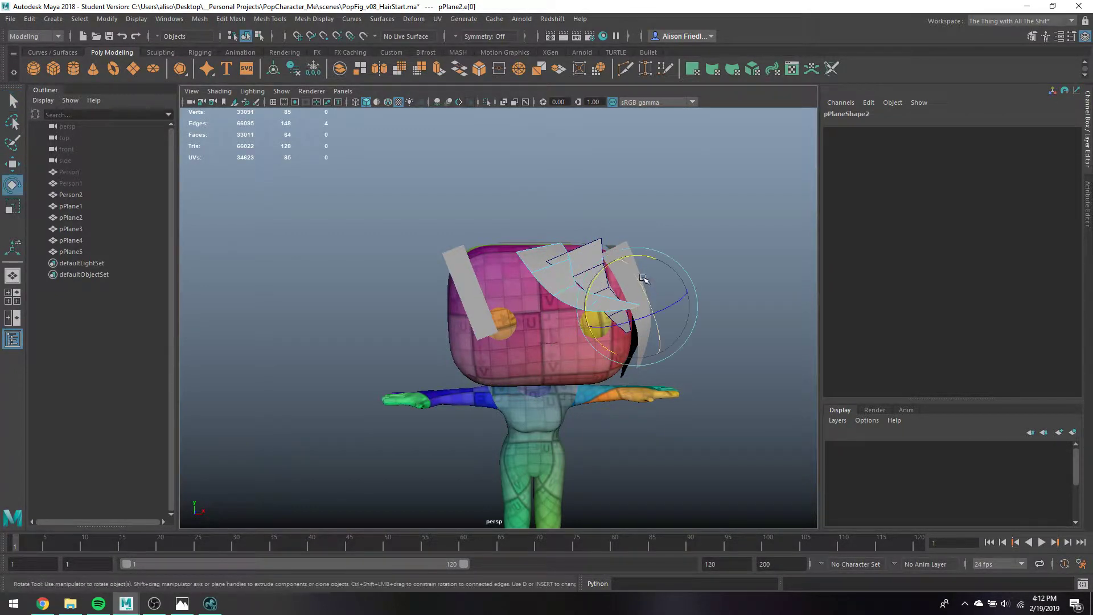
pyautogui.press('r')
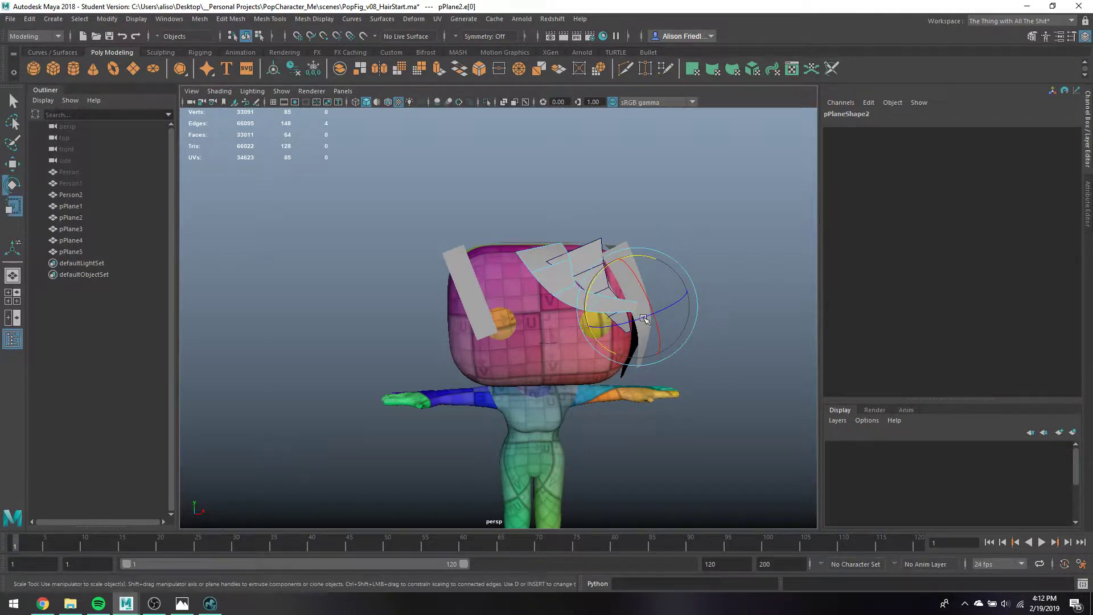
pyautogui.press('q')
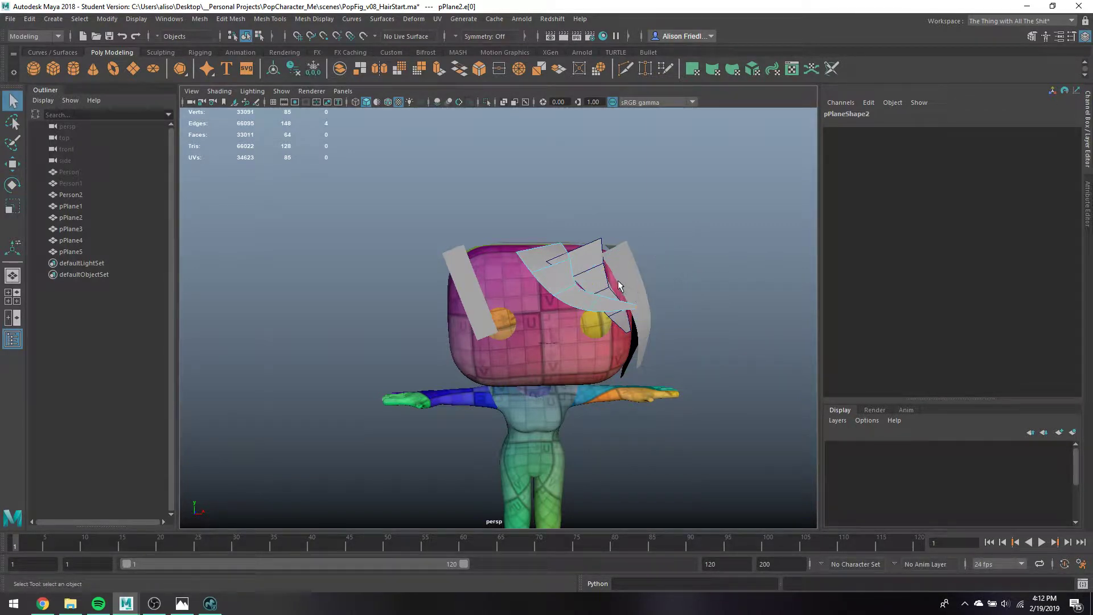
# Select the bottom edge of the front strand behind the central one and move its tip down and outward
pyautogui.click(629, 330)
pyautogui.moveTo(616, 266); pyautogui.dragTo(635, 347, button='right')
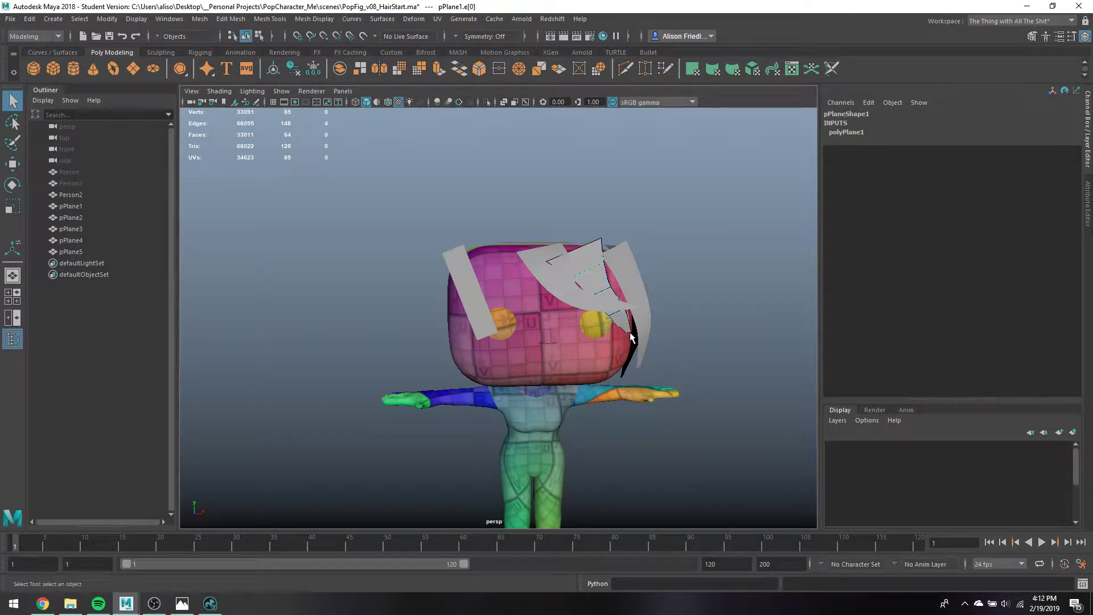
pyautogui.press('w')
pyautogui.press('b')
pyautogui.moveTo(629, 296); pyautogui.dragTo(632, 314)
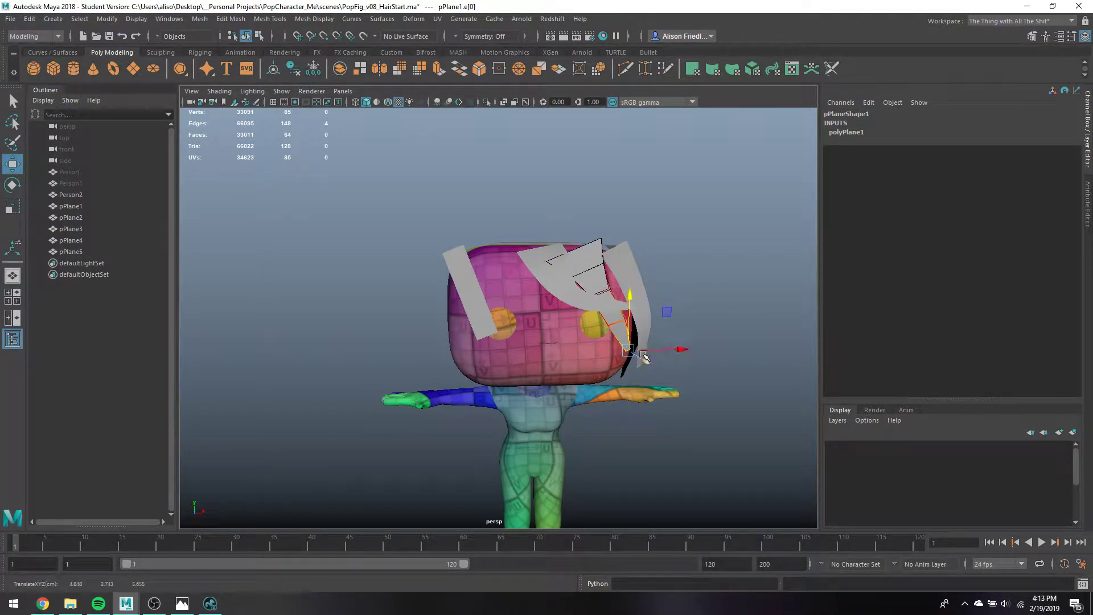
# Try to shift a long side edge of the front strand behind the central one outward, and undo the move
pyautogui.press('q')
pyautogui.click(623, 297)
pyautogui.press('w')
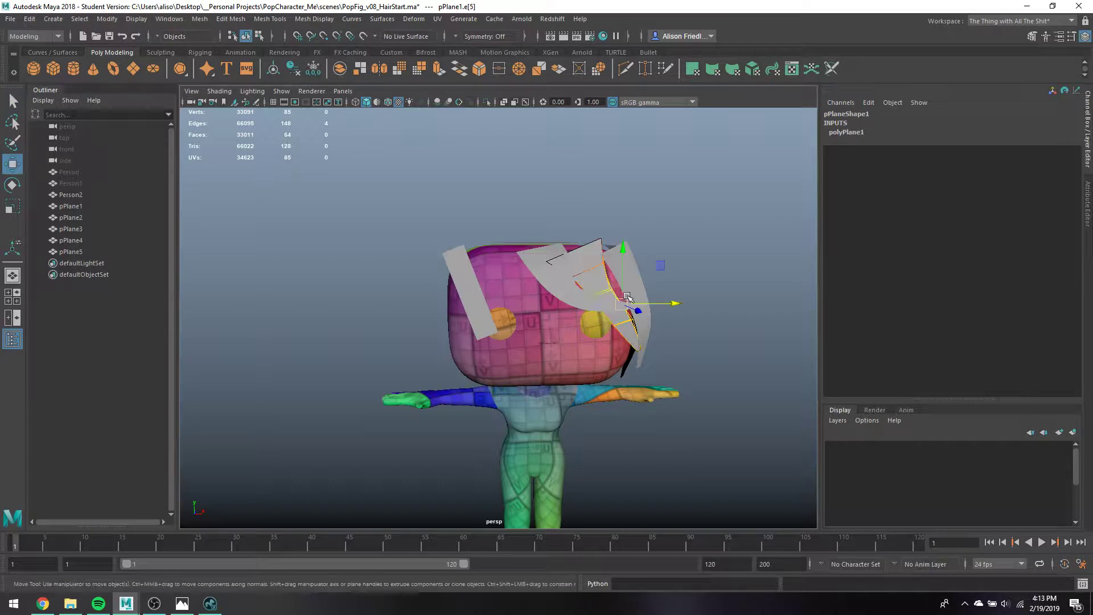
pyautogui.moveTo(639, 303); pyautogui.dragTo(647, 304)
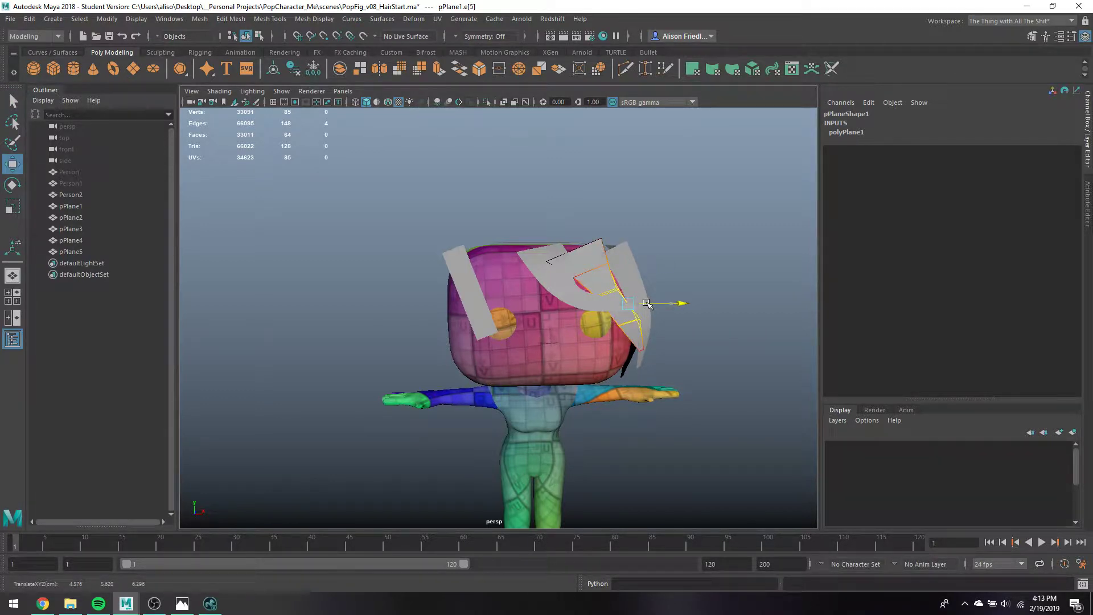
pyautogui.hotkey('ctrl', 'z')
pyautogui.press('q')
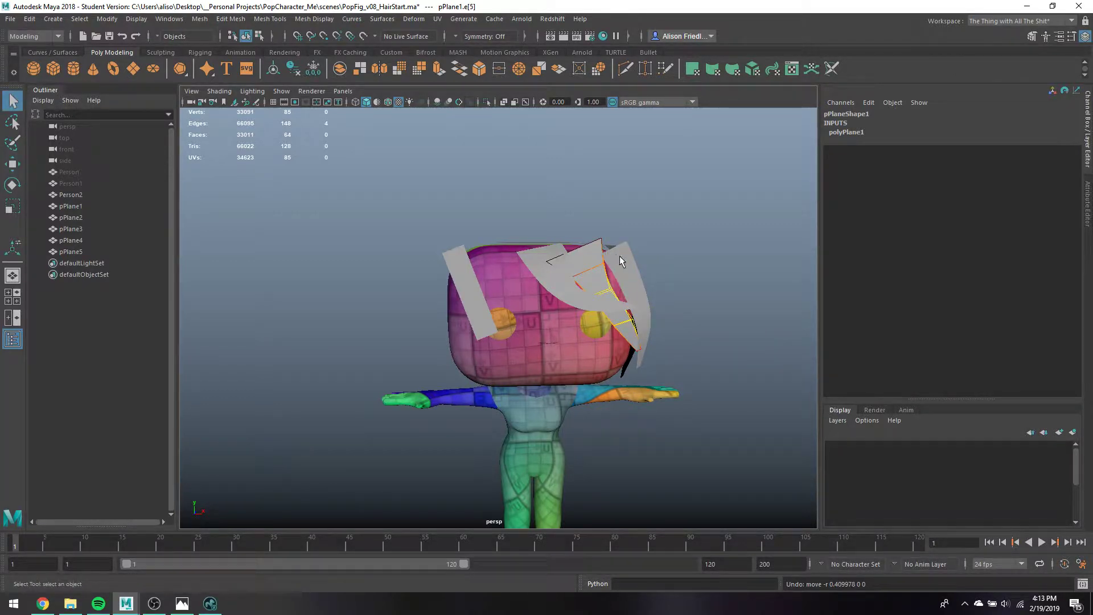
# Examine from the side how the front strands sit against the head
pyautogui.moveTo(623, 261); pyautogui.dragTo(676, 239, button='right')
pyautogui.click(646, 285)
pyautogui.keyDown('alt'); pyautogui.moveTo(647, 285); pyautogui.dragTo(479, 266); pyautogui.keyUp('alt')
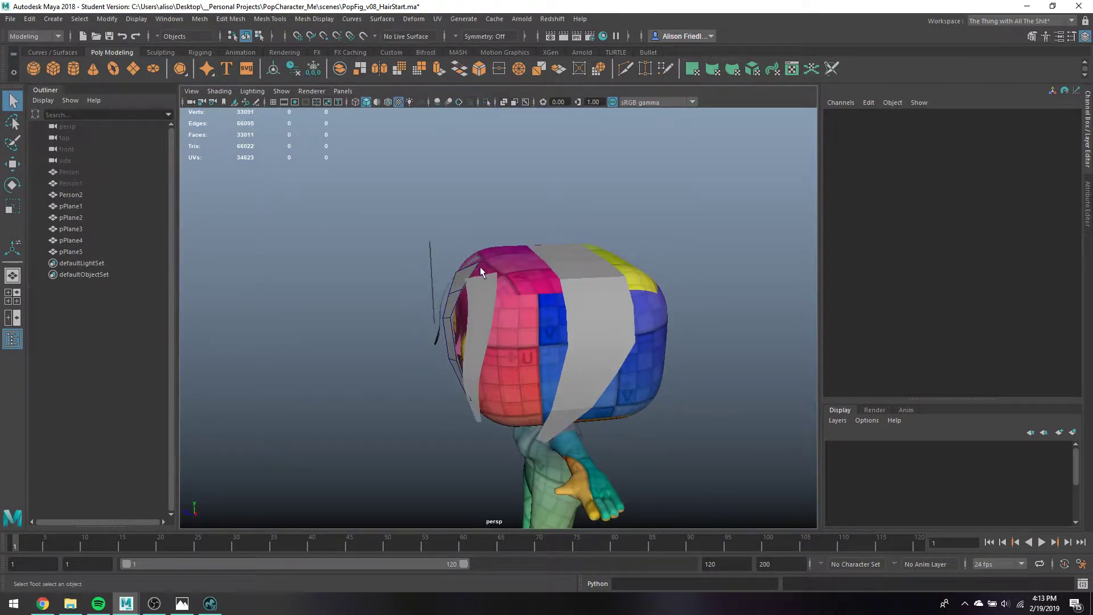
pyautogui.click(469, 276)
pyautogui.moveTo(470, 277); pyautogui.dragTo(466, 249, button='right')
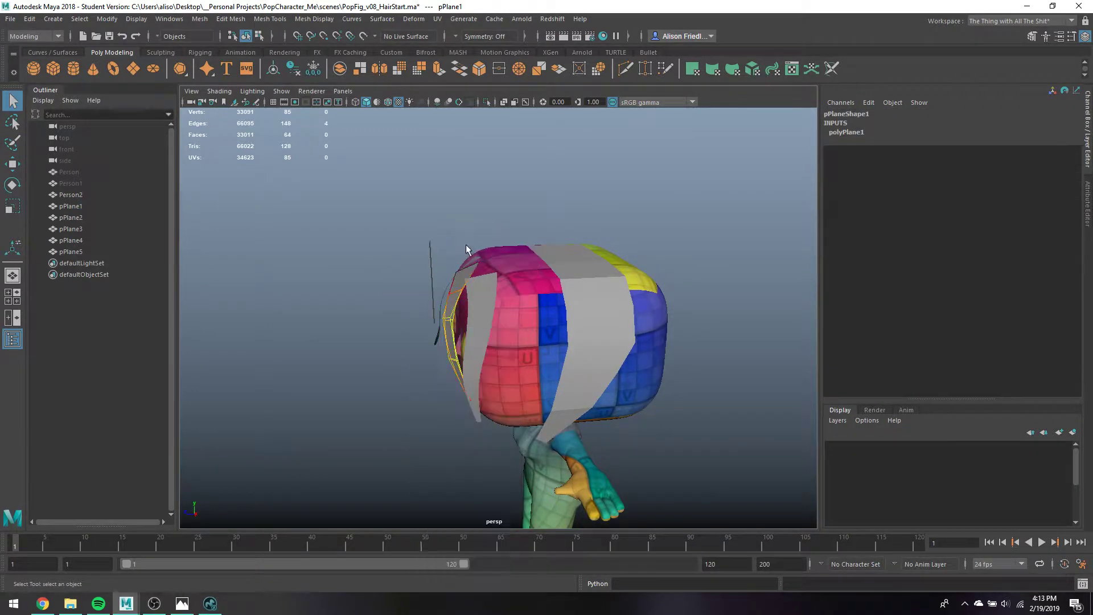
pyautogui.click(455, 330)
pyautogui.click(459, 322)
pyautogui.keyDown('alt'); pyautogui.moveTo(459, 322); pyautogui.dragTo(592, 292); pyautogui.keyUp('alt')
# Duplicate the wide side strand and move the copy forward along the head to Translate Z 2.554
pyautogui.click(619, 290)
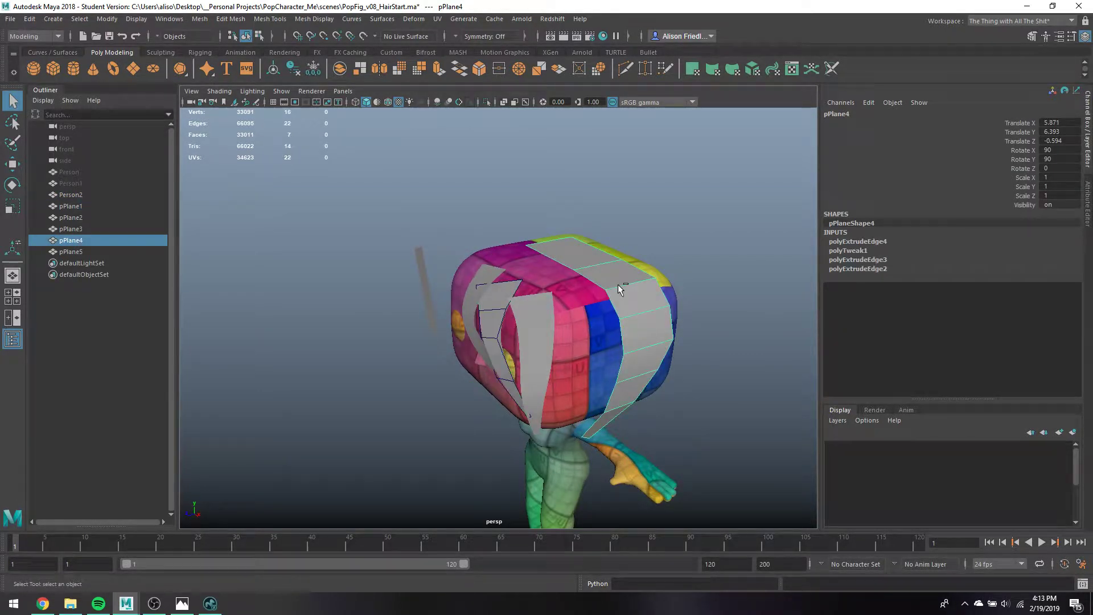
pyautogui.hotkey('ctrl', 'd')
pyautogui.press('w')
pyautogui.moveTo(615, 337); pyautogui.dragTo(520, 297)
# Select the duplicated side strand's two upper faces and scale them narrower front to back
pyautogui.press('r')
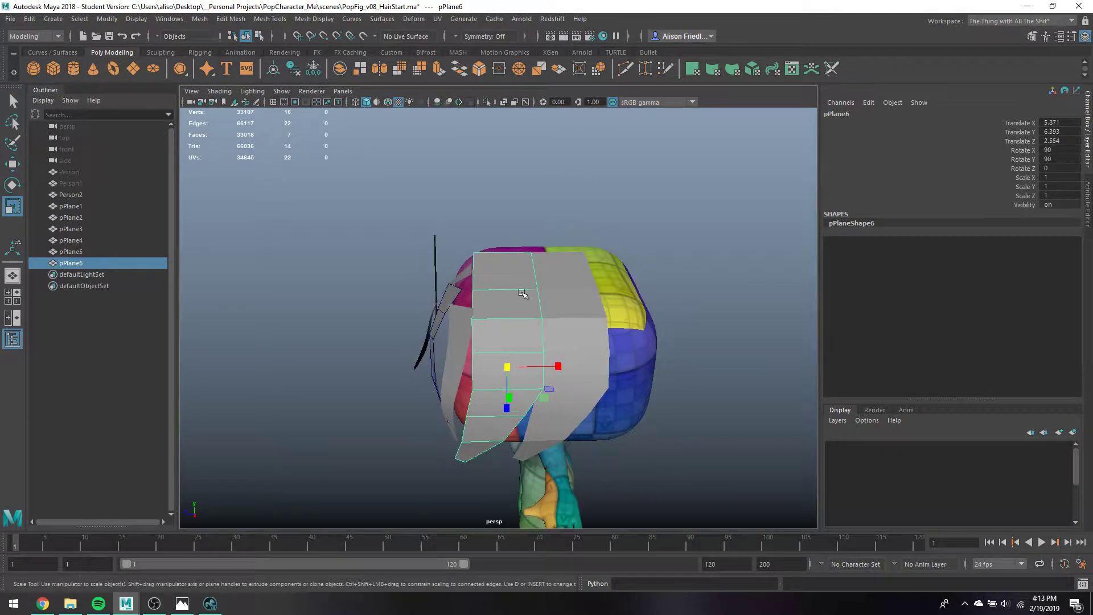
pyautogui.rightClick(520, 296)
pyautogui.click(522, 298)
pyautogui.click(515, 302)
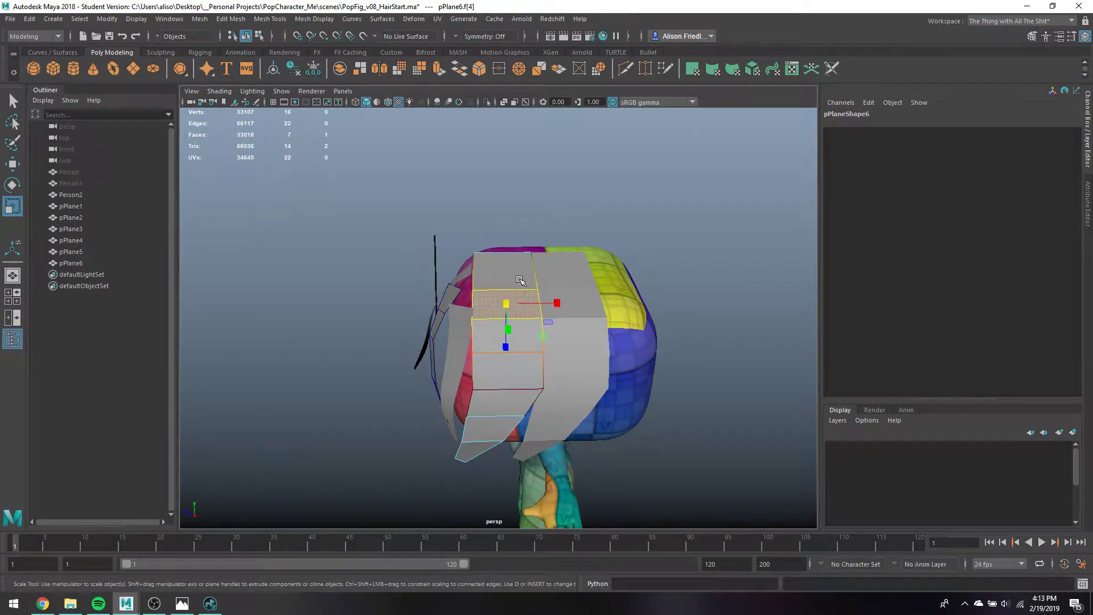
pyautogui.keyDown('shift'); pyautogui.click(521, 280); pyautogui.keyUp('shift')
pyautogui.moveTo(536, 289); pyautogui.dragTo(521, 288)
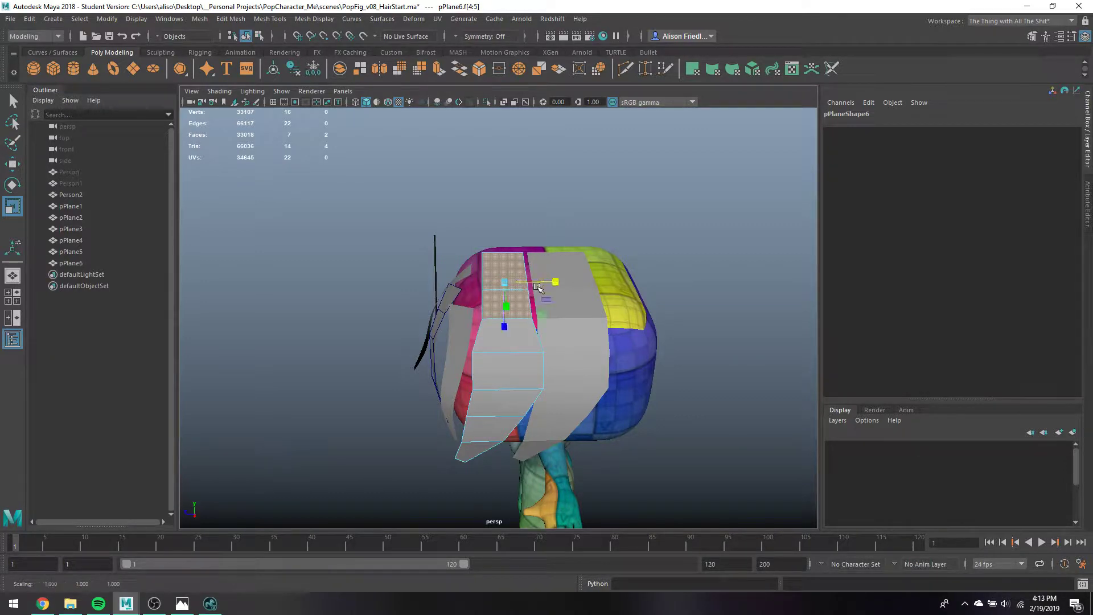
pyautogui.press('w')
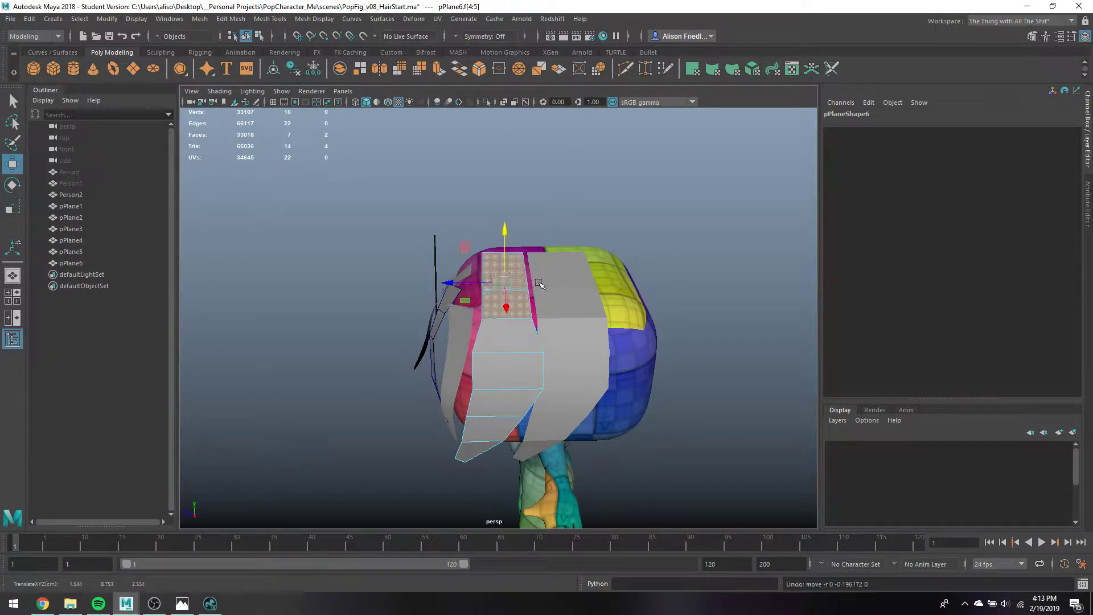
pyautogui.press('q')
# Select the original wide side strand's two upper faces and raise them slightly above the head
pyautogui.click(541, 276)
pyautogui.moveTo(542, 278); pyautogui.dragTo(544, 290, button='right')
pyautogui.click(546, 294)
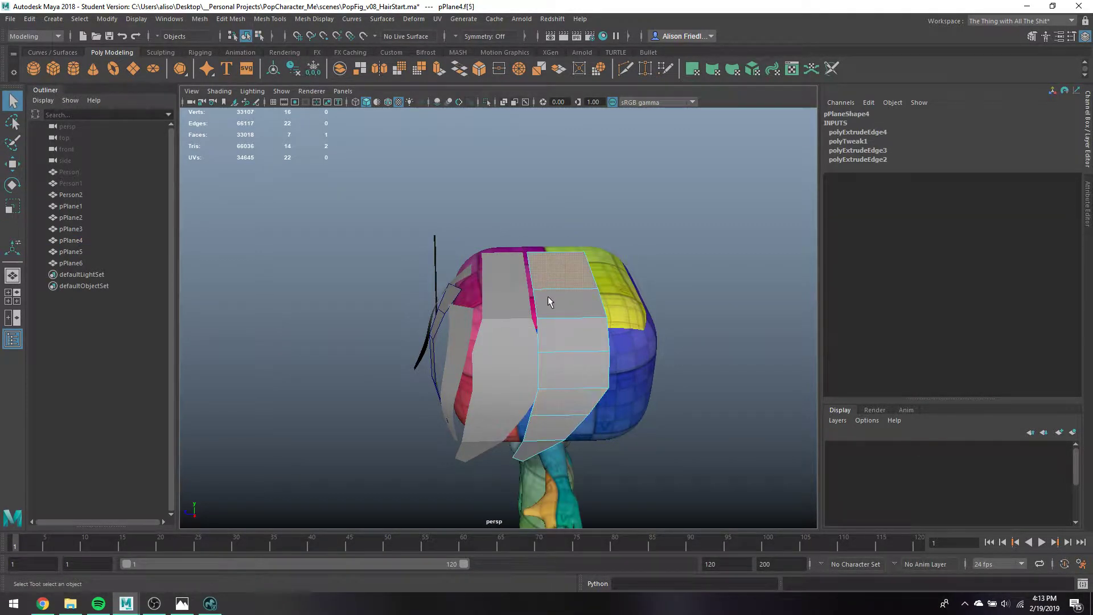
pyautogui.keyDown('shift'); pyautogui.click(557, 278); pyautogui.keyUp('shift')
pyautogui.press('w')
pyautogui.press('q')
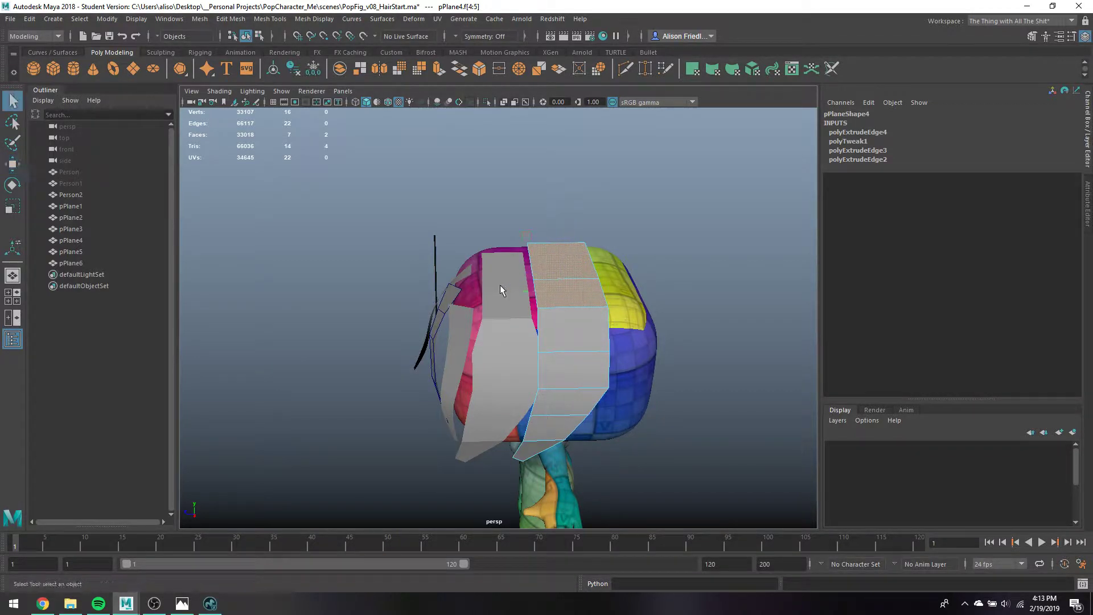
# Move the duplicated strand's two upper faces backward so they tuck under the original wide strand
pyautogui.click(499, 285)
pyautogui.moveTo(509, 276); pyautogui.dragTo(508, 301, button='right')
pyautogui.moveTo(501, 256); pyautogui.dragTo(526, 310)
pyautogui.press('w')
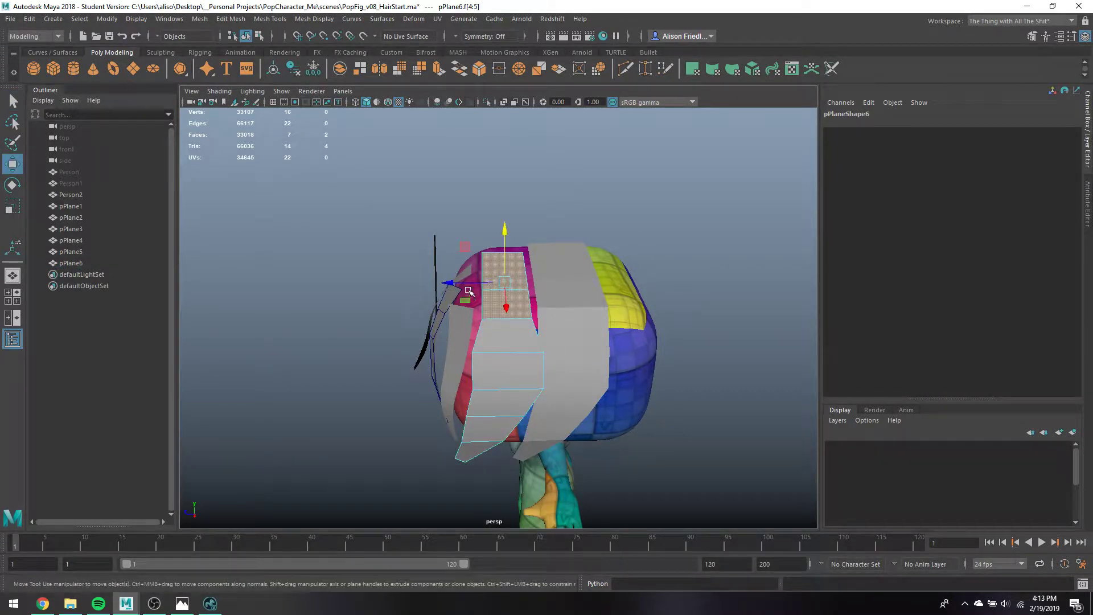
pyautogui.press('q')
# Adjust the duplicated strand's middle side face by scaling and rotating it and moving it closer to the head
pyautogui.click(527, 369)
pyautogui.press('w')
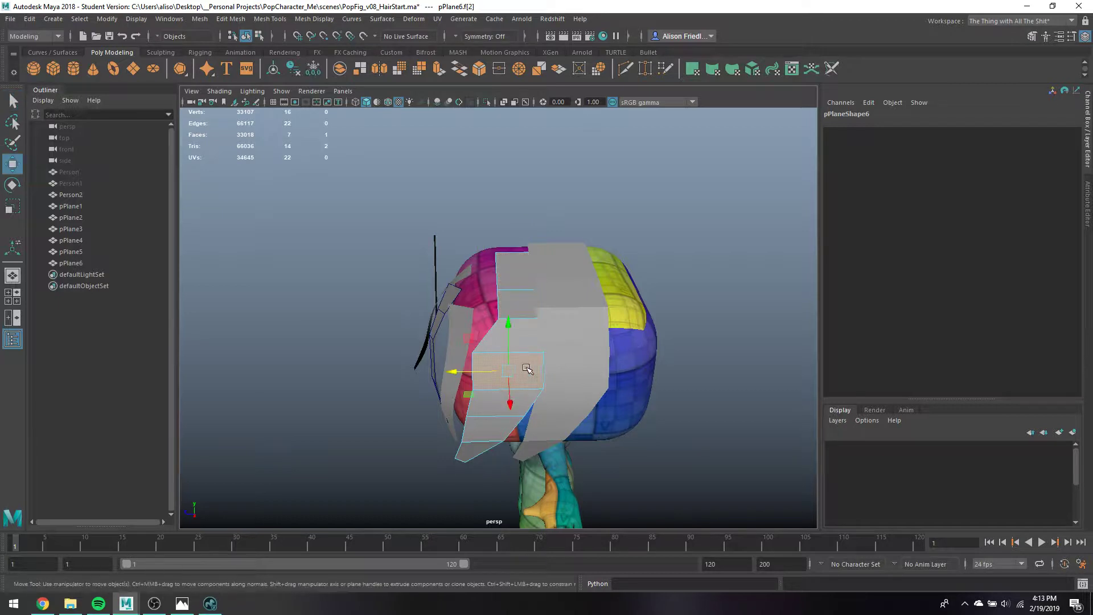
pyautogui.press('r')
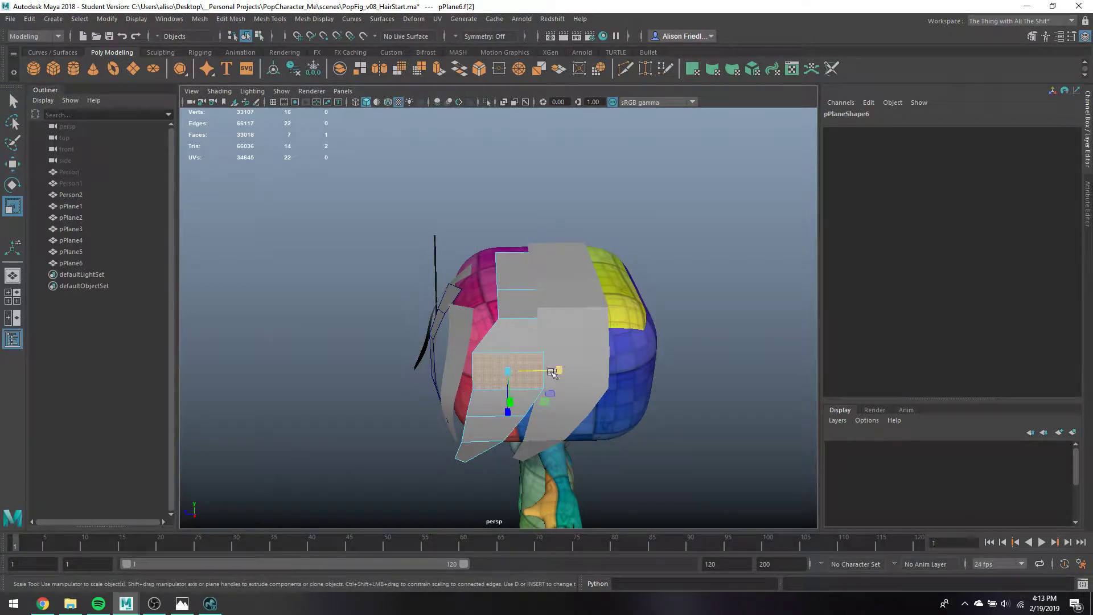
pyautogui.press('q')
pyautogui.keyDown('alt'); pyautogui.moveTo(552, 373); pyautogui.dragTo(655, 288); pyautogui.keyUp('alt')
pyautogui.press('e')
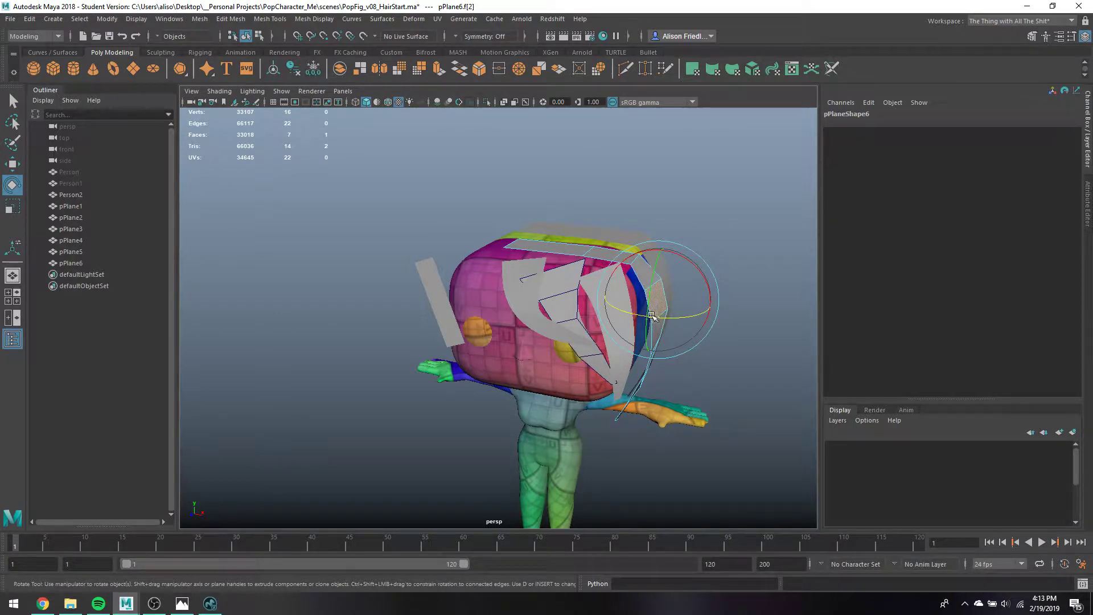
pyautogui.press('w')
pyautogui.press('q')
# Move the duplicated strand's cross edge at the head's upper side corner outward
pyautogui.click(643, 232)
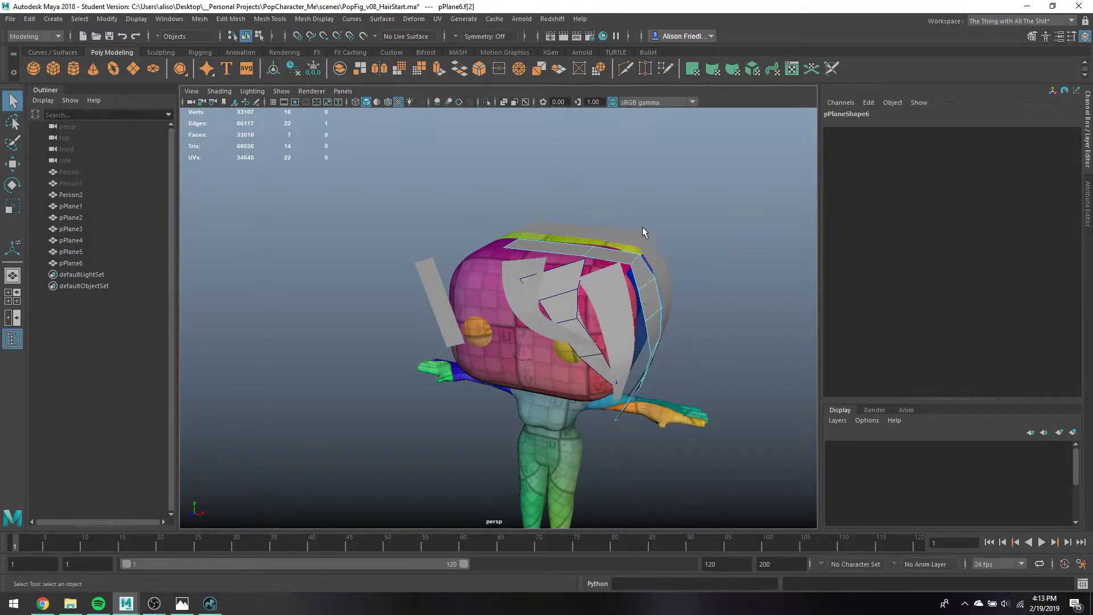
pyautogui.press('w')
pyautogui.click(634, 262)
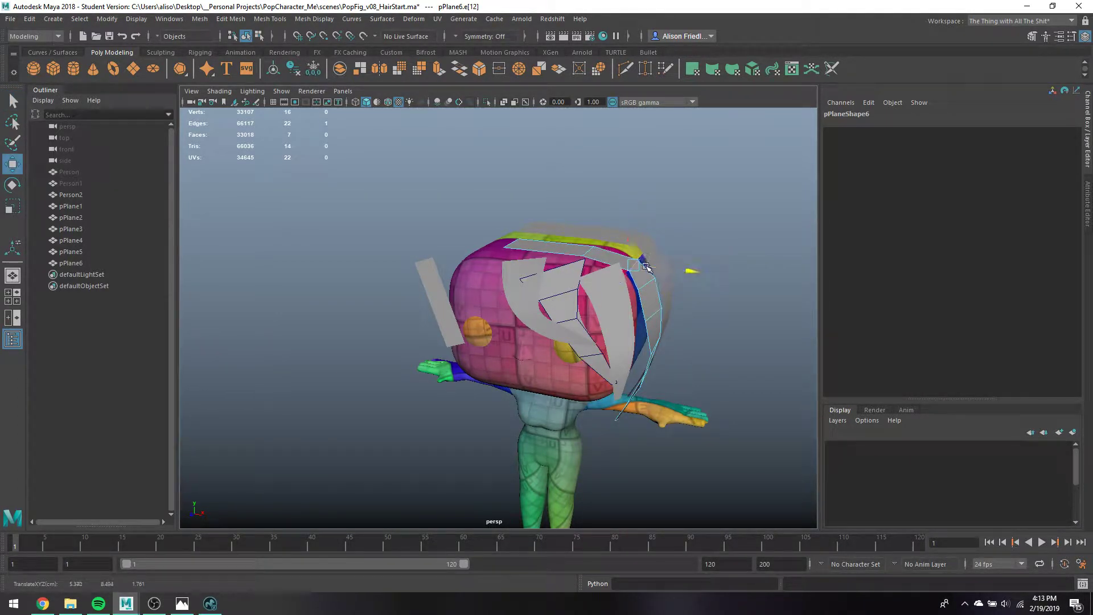
pyautogui.keyDown('alt'); pyautogui.moveTo(638, 336); pyautogui.dragTo(646, 342); pyautogui.keyUp('alt')
pyautogui.press('q')
pyautogui.press('F8')
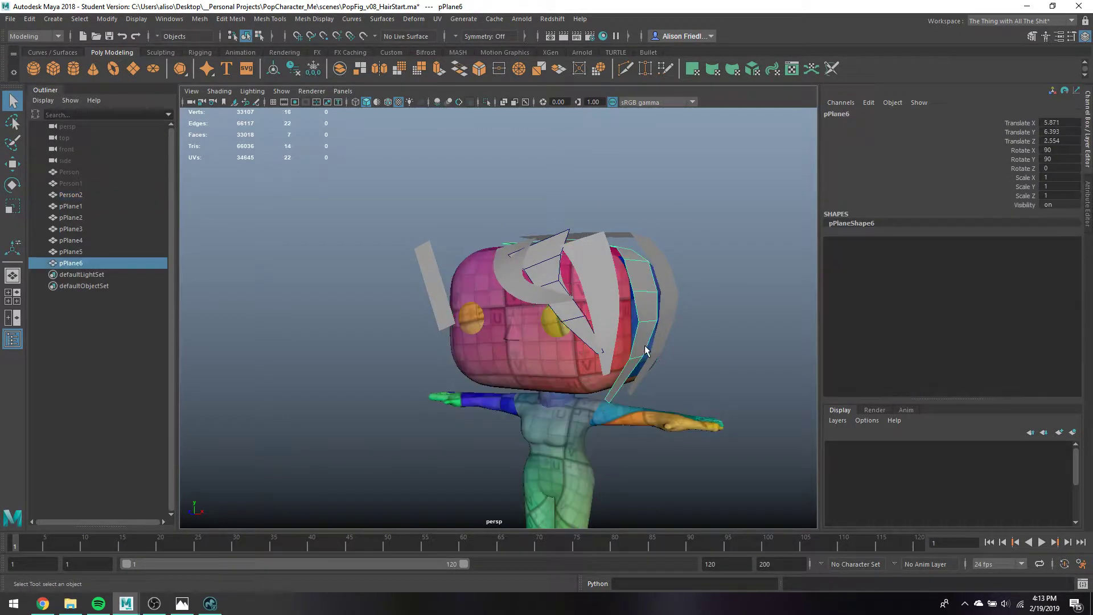
# Move the duplicated strand's two lowest faces and the face just above them forward toward the front of the head
pyautogui.rightClick(642, 354)
pyautogui.click(643, 306)
pyautogui.click(642, 341)
pyautogui.press('w')
pyautogui.keyDown('alt'); pyautogui.moveTo(637, 375); pyautogui.dragTo(535, 408); pyautogui.keyUp('alt')
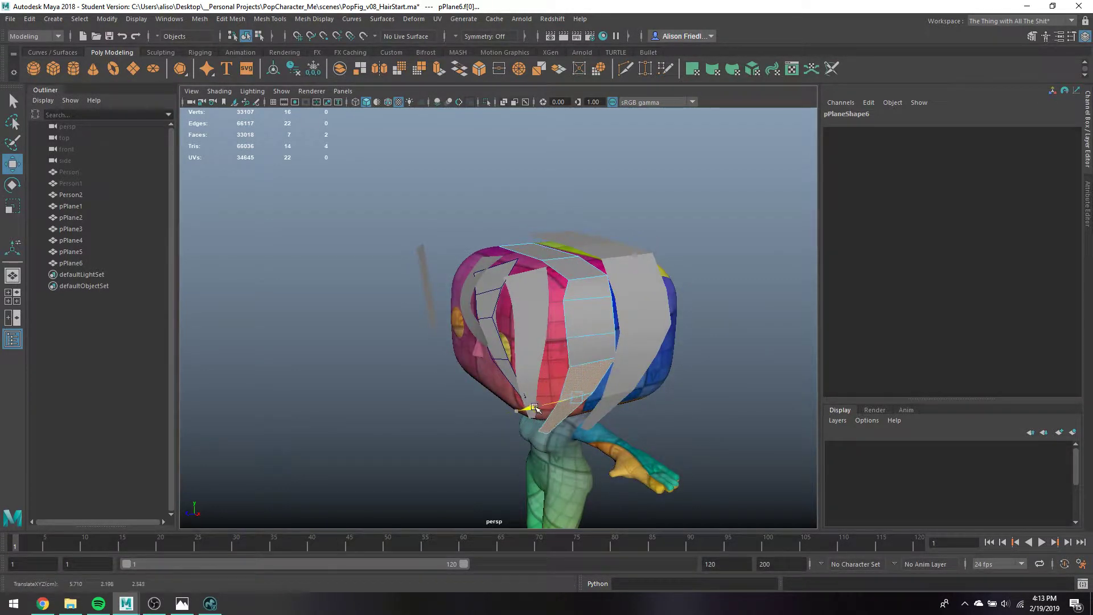
pyautogui.press('q')
pyautogui.click(589, 356)
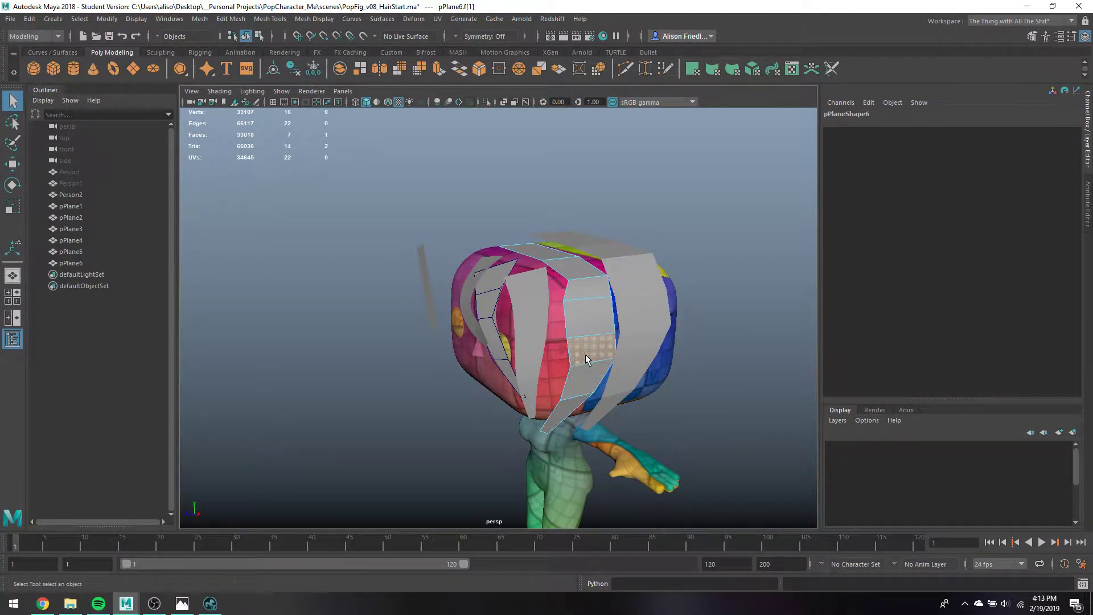
pyautogui.press('w')
pyautogui.moveTo(543, 360); pyautogui.dragTo(532, 361)
pyautogui.press('q')
# Rotate the duplicated strand's bottom face and shift it and its tip vertices to sweep the tip backward near the neck
pyautogui.click(566, 418)
pyautogui.press('e')
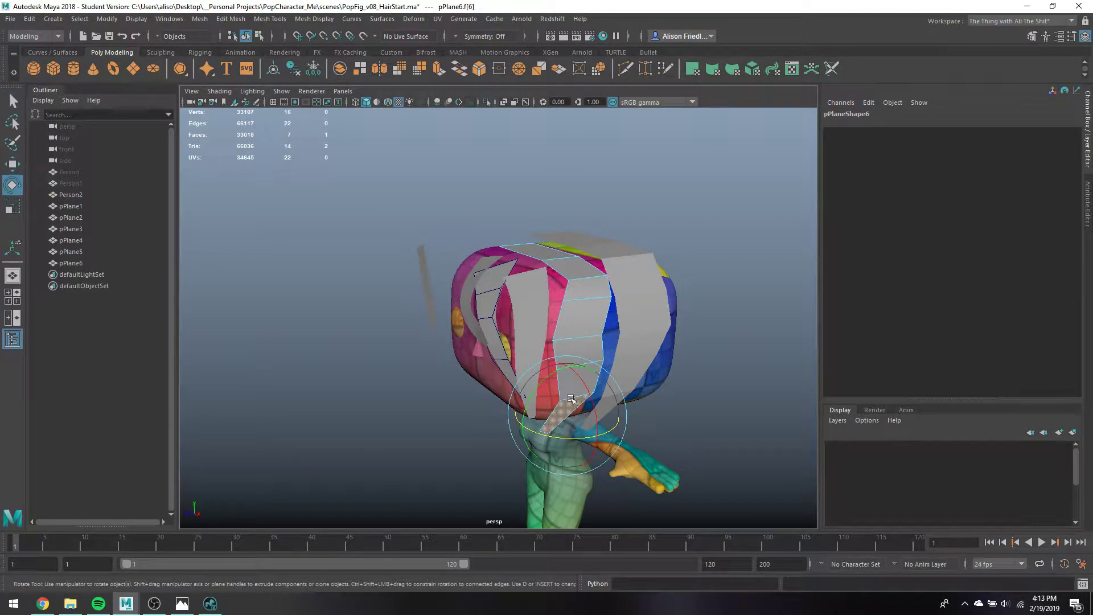
pyautogui.press('w')
pyautogui.moveTo(577, 410); pyautogui.dragTo(592, 407)
pyautogui.press('q')
pyautogui.moveTo(572, 301); pyautogui.dragTo(556, 304, button='right')
pyautogui.press('w')
pyautogui.moveTo(547, 420)
pyautogui.mouseDown()
pyautogui.moveTo(566, 441)
pyautogui.moveTo(531, 409)
pyautogui.mouseUp()
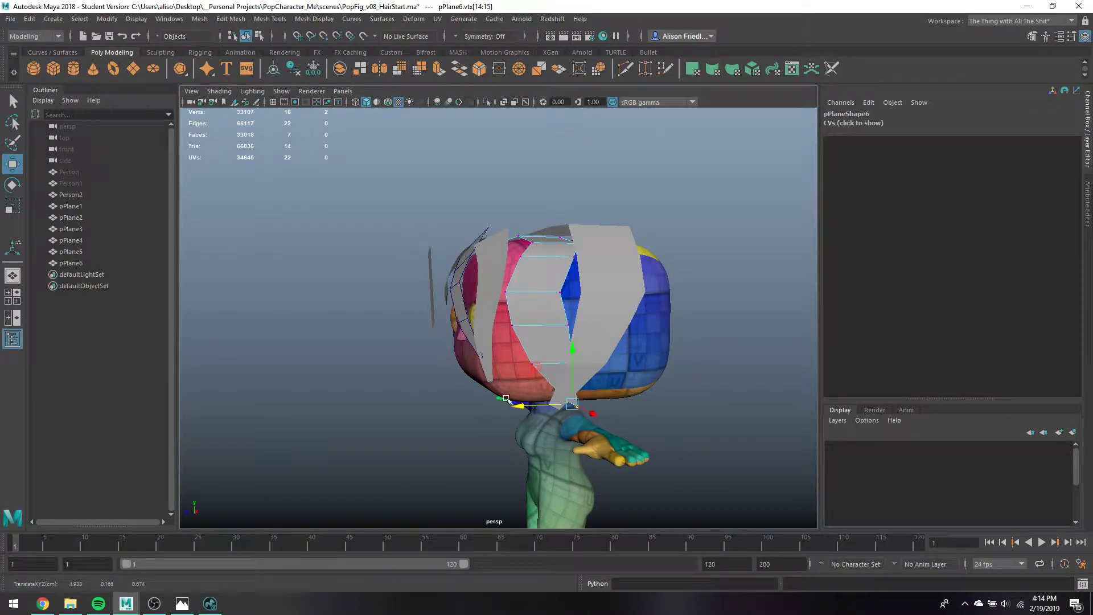
# Move a pair of vertices midway down the duplicated strand slightly backward and turn on smooth preview
pyautogui.press('q')
pyautogui.press('w')
pyautogui.press('3')
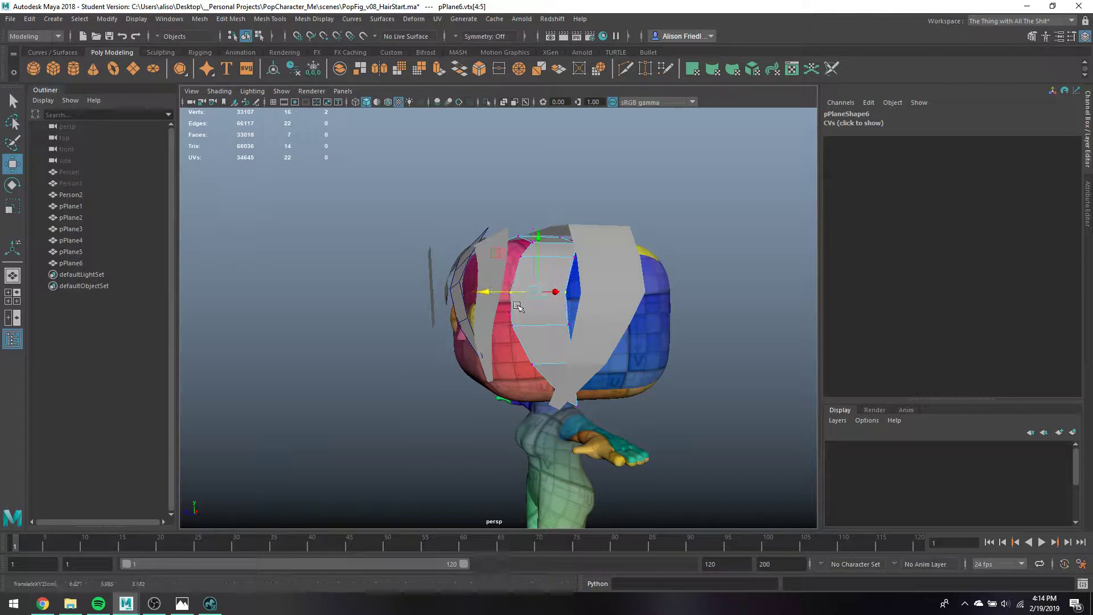
# Raise the duplicated strand's cross edges at the head's upper side corner so the strand clears the head
pyautogui.keyDown('alt'); pyautogui.moveTo(557, 242); pyautogui.dragTo(575, 274); pyautogui.keyUp('alt')
pyautogui.press('q')
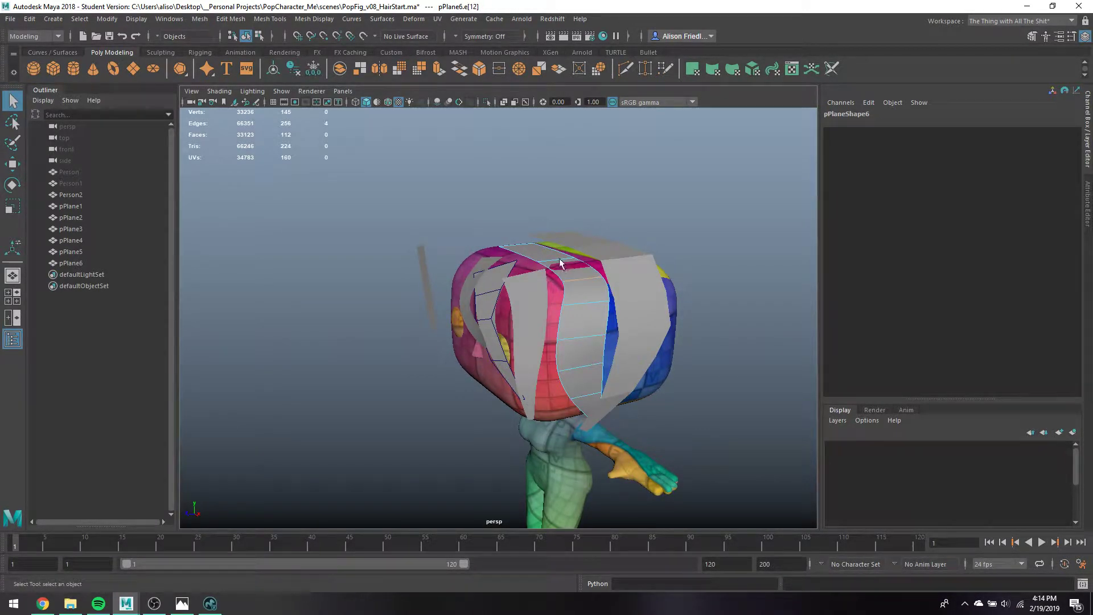
pyautogui.press('F10')
pyautogui.click(573, 263)
pyautogui.press('w')
pyautogui.press('q')
pyautogui.press('F8')
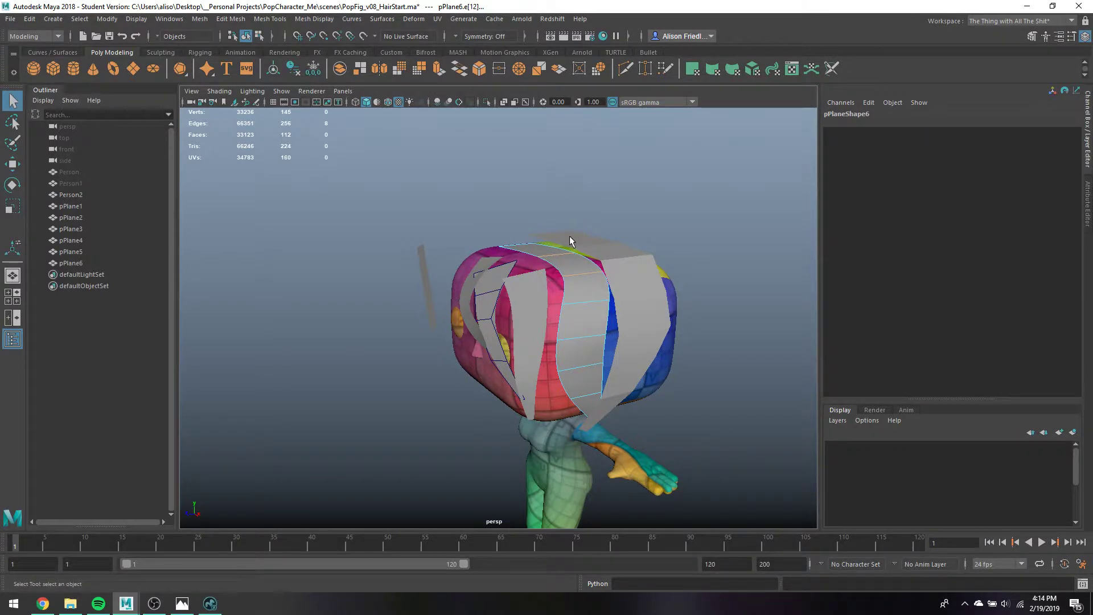
# Turn on smooth preview for the strand running over the top of the head and return to object mode
pyautogui.click(569, 236)
pyautogui.keyDown('alt'); pyautogui.moveTo(553, 232); pyautogui.dragTo(575, 214); pyautogui.keyUp('alt')
pyautogui.press('F10')
pyautogui.press('w')
pyautogui.click(535, 224)
pyautogui.press('3')
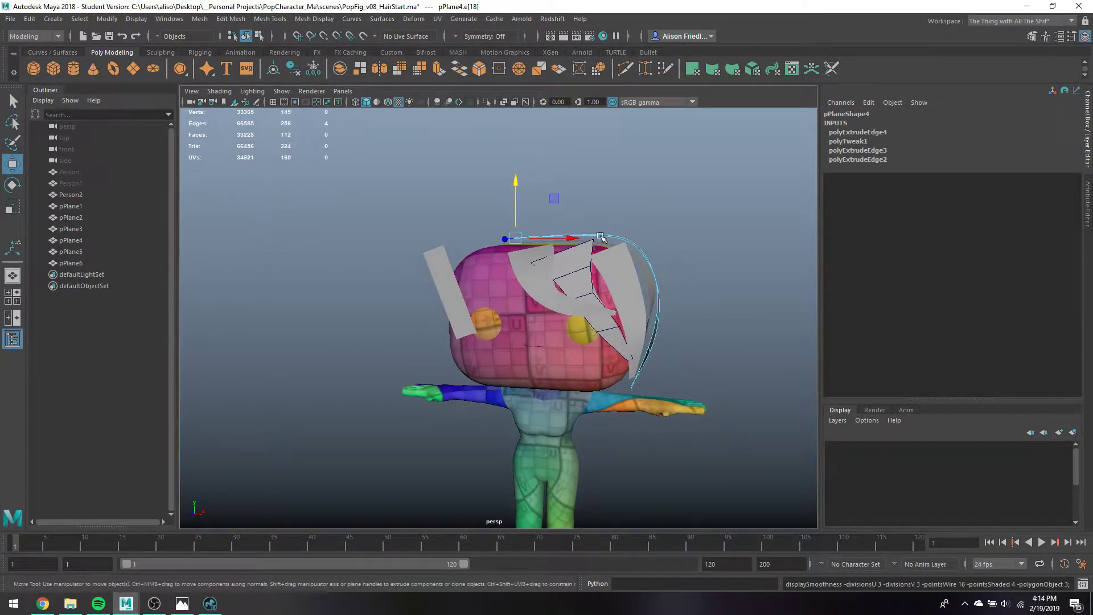
pyautogui.moveTo(620, 238); pyautogui.dragTo(649, 223, button='right')
pyautogui.click(647, 227)
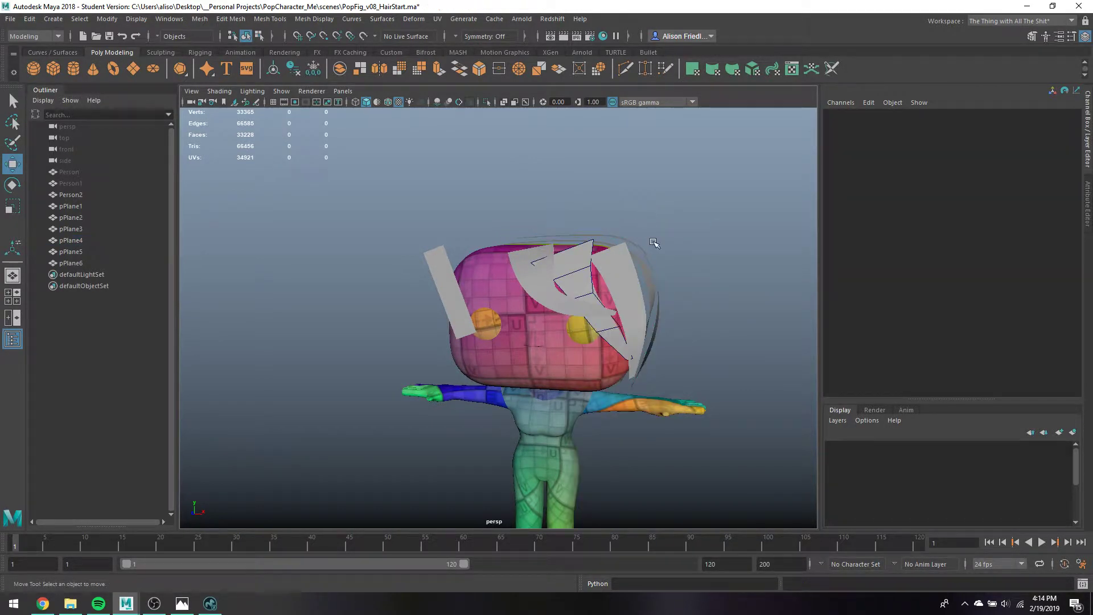
# Put the Person2 mesh into a new display layer and name the layer Body
pyautogui.keyDown('alt'); pyautogui.moveTo(654, 244); pyautogui.dragTo(687, 236); pyautogui.keyUp('alt')
pyautogui.click(512, 370)
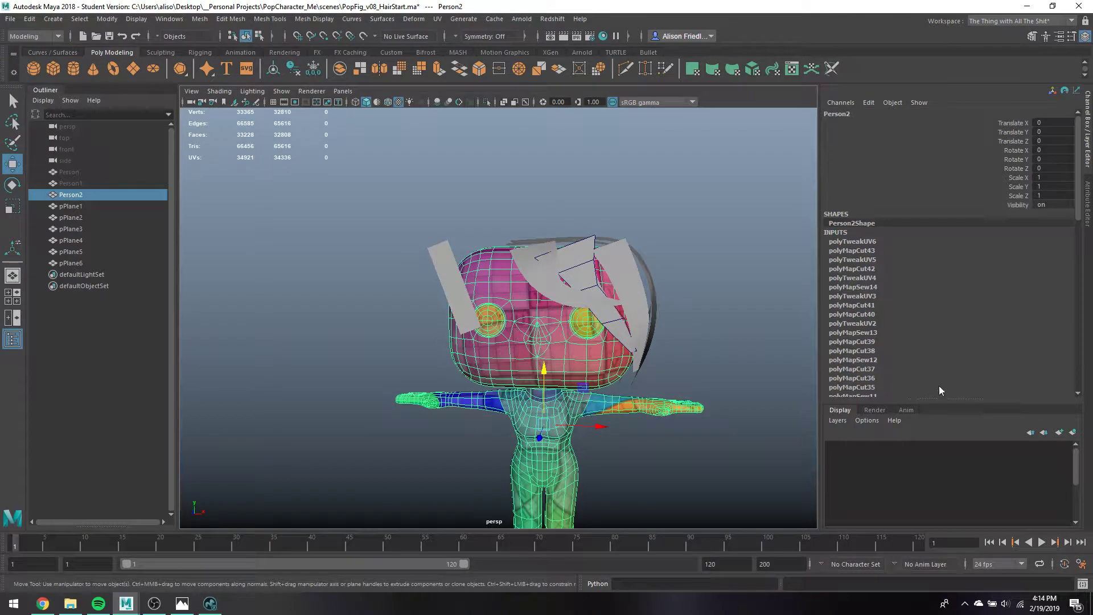
pyautogui.click(1072, 432)
pyautogui.doubleClick(885, 446)
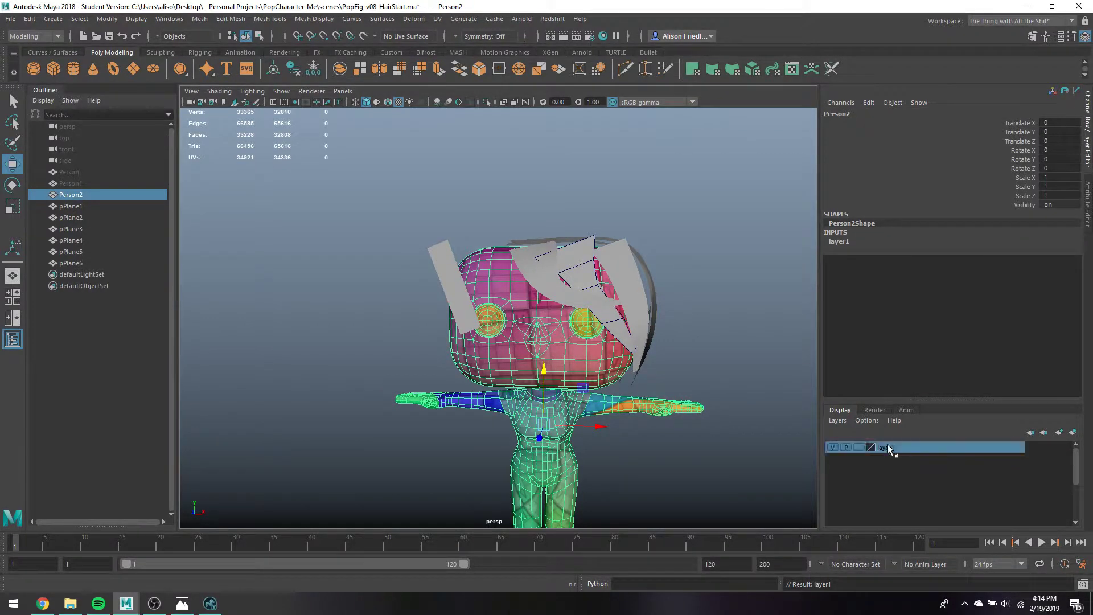
pyautogui.write('Body')
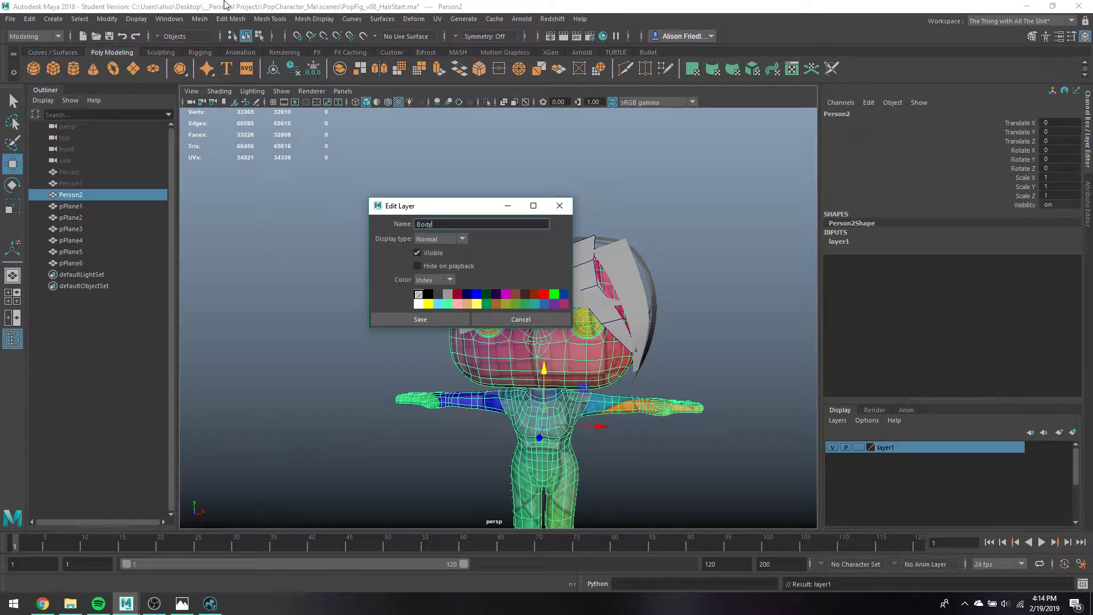
pyautogui.click(388, 317)
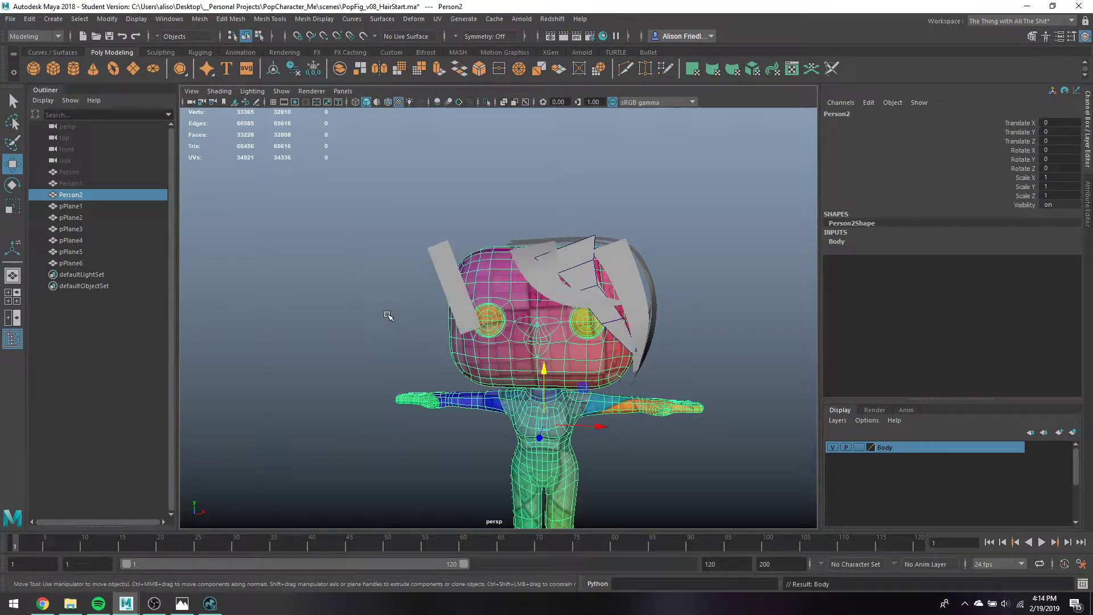
# Set the Body layer's display type to Reference so the character cannot be selected while working on the hair
pyautogui.click(859, 447)
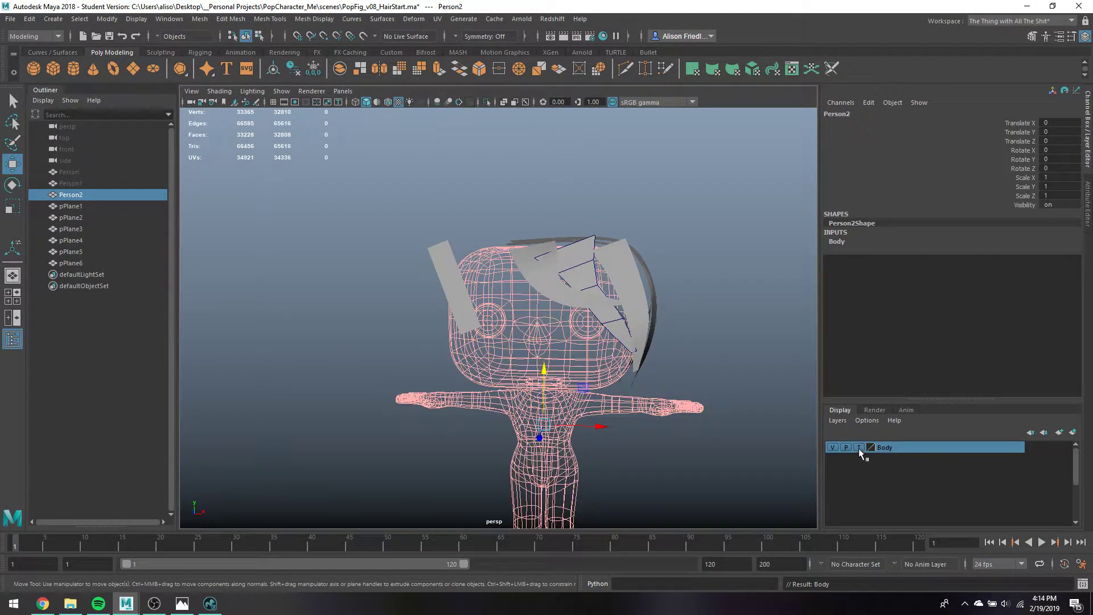
pyautogui.click(859, 447)
pyautogui.keyDown('alt'); pyautogui.moveTo(547, 284); pyautogui.dragTo(527, 320, button='middle'); pyautogui.keyUp('alt')
pyautogui.click(544, 293)
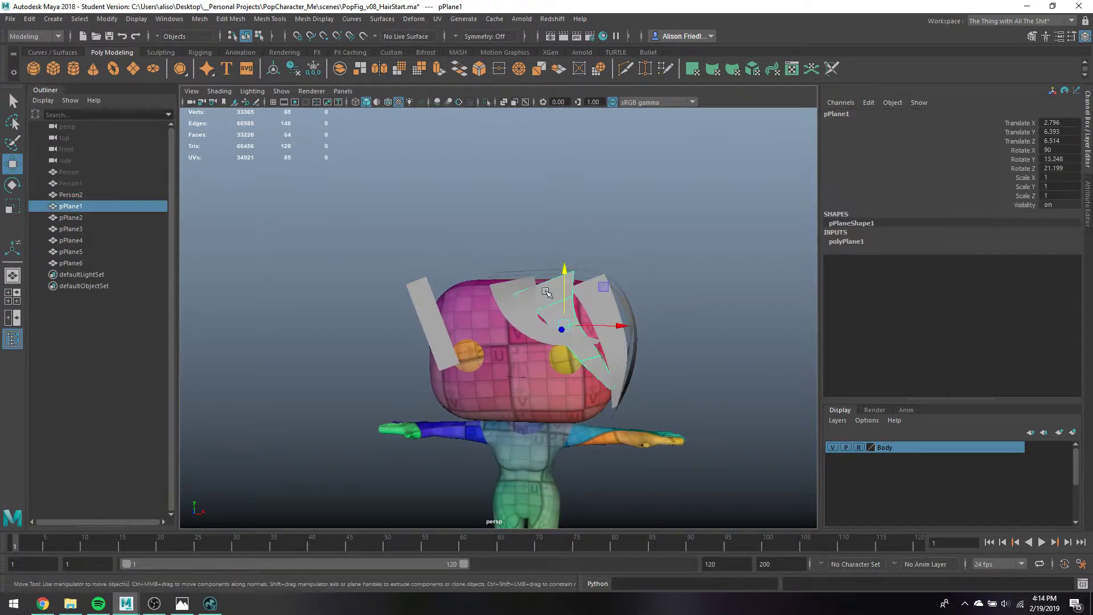
pyautogui.click(654, 219)
# Draw a square polygon plane on the grid behind the character and set its X, Y and Z translation to 0
pyautogui.keyDown('alt'); pyautogui.moveTo(644, 273); pyautogui.dragTo(384, 276); pyautogui.keyUp('alt')
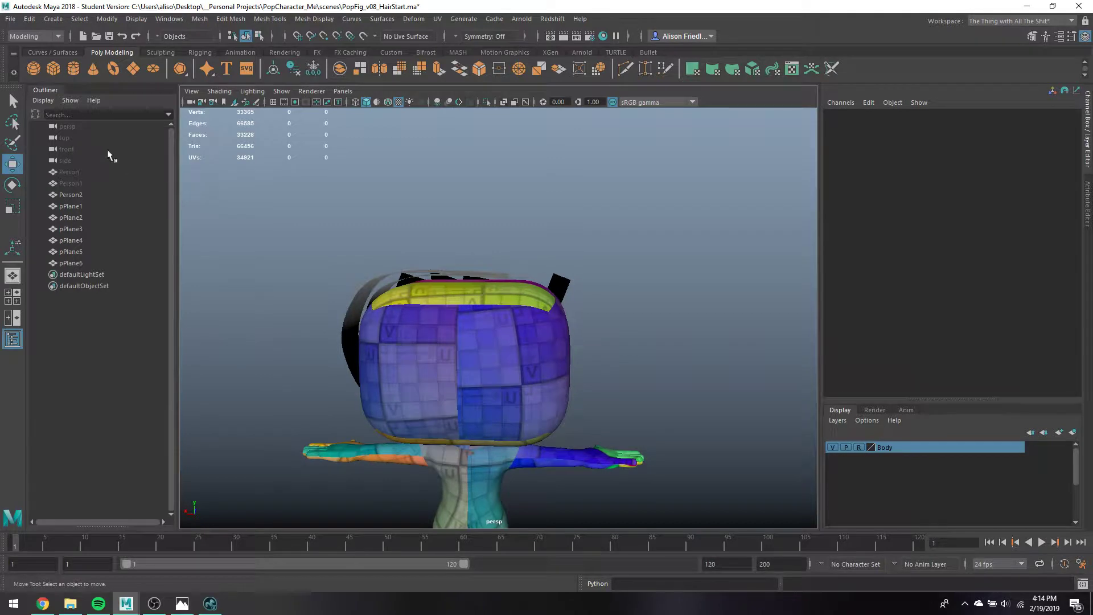
pyautogui.click(132, 69)
pyautogui.scroll(-5, 573, 439)
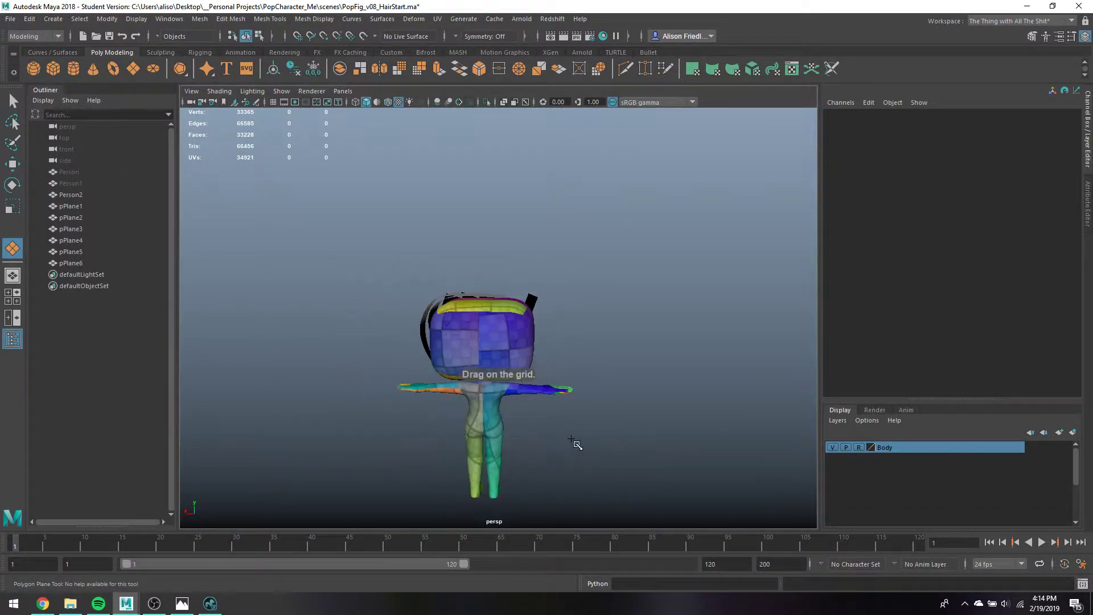
pyautogui.moveTo(579, 450); pyautogui.dragTo(585, 476)
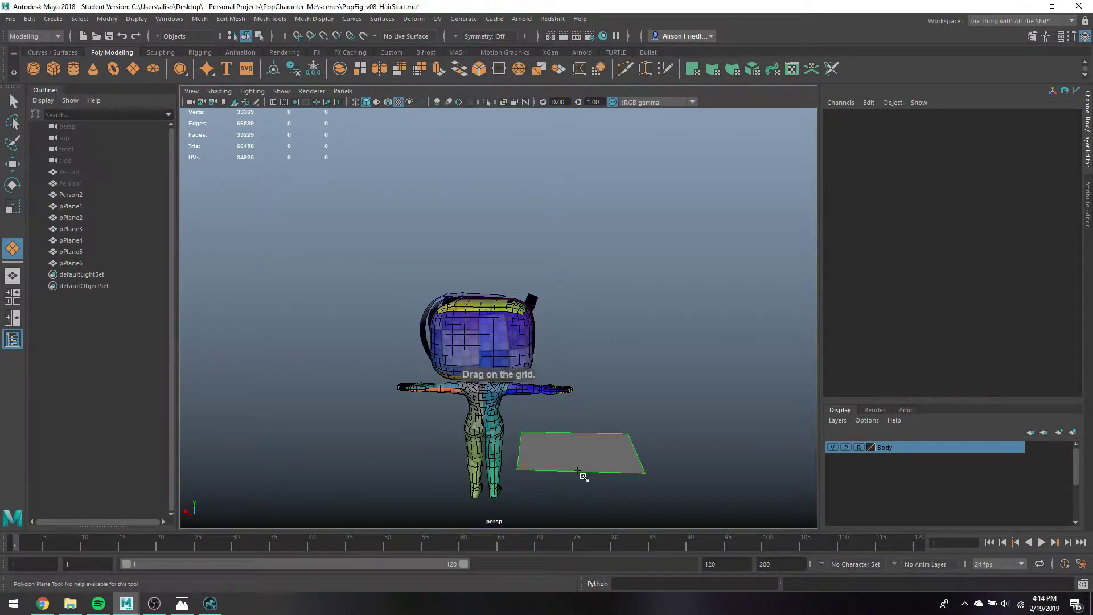
pyautogui.moveTo(1069, 141); pyautogui.dragTo(1069, 123)
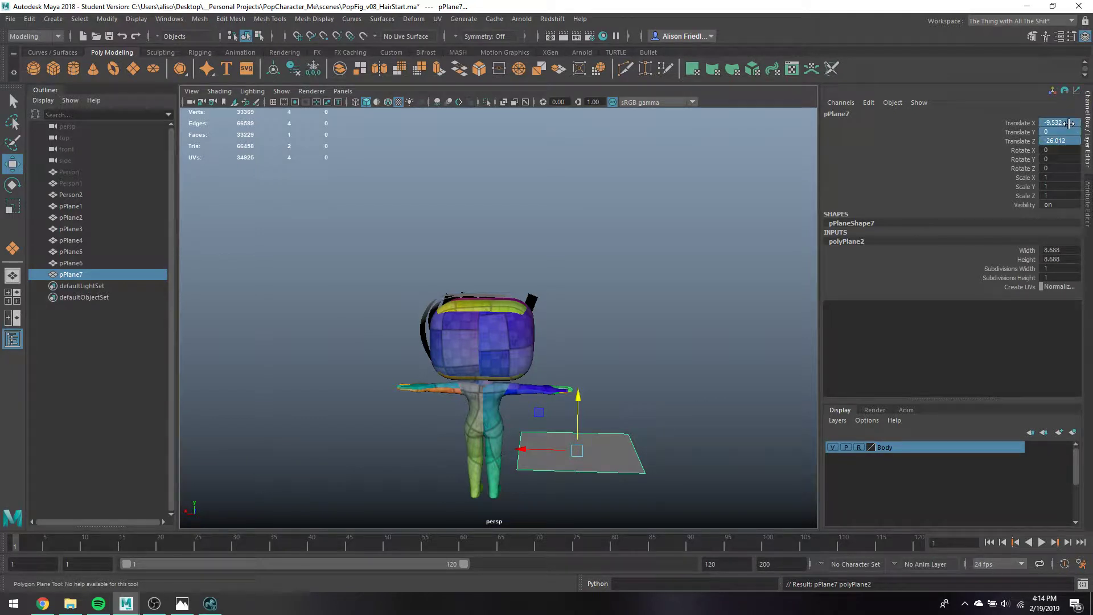
pyautogui.press('Return')
# Set the new plane's width and height subdivisions to 5 and its X rotation to -90
pyautogui.moveTo(1019, 269); pyautogui.dragTo(1025, 279)
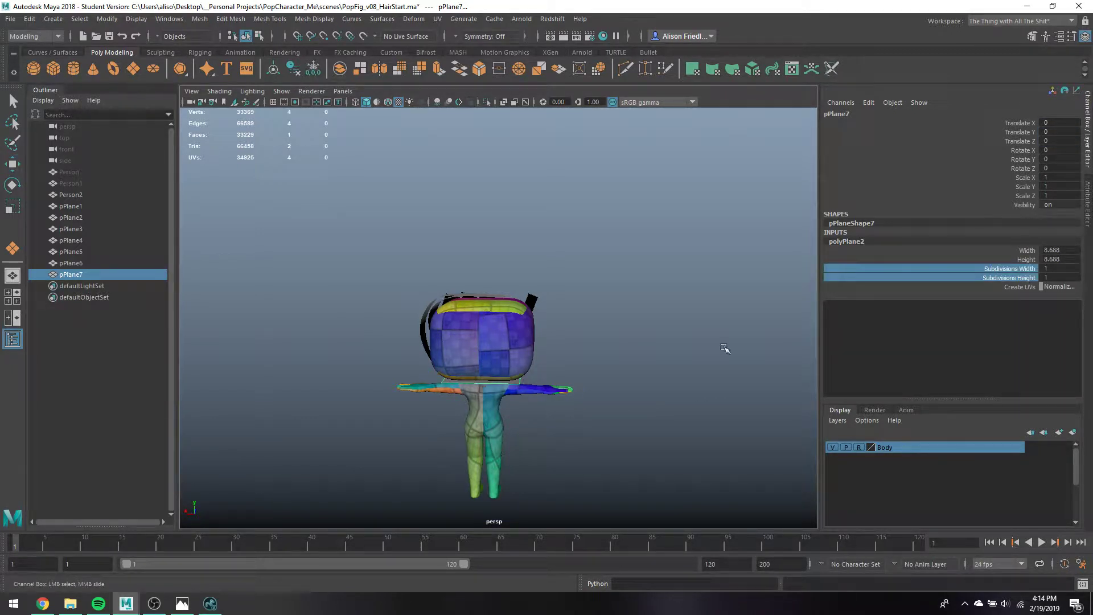
pyautogui.scroll(-2, 722, 342)
pyautogui.press('w')
pyautogui.press('e')
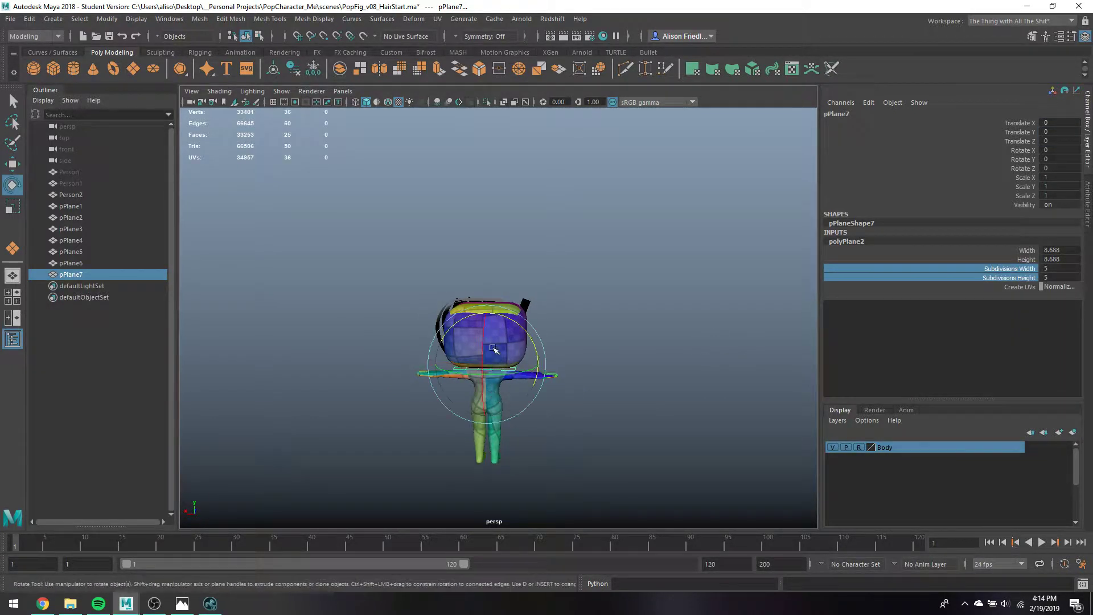
pyautogui.moveTo(483, 354); pyautogui.dragTo(481, 375)
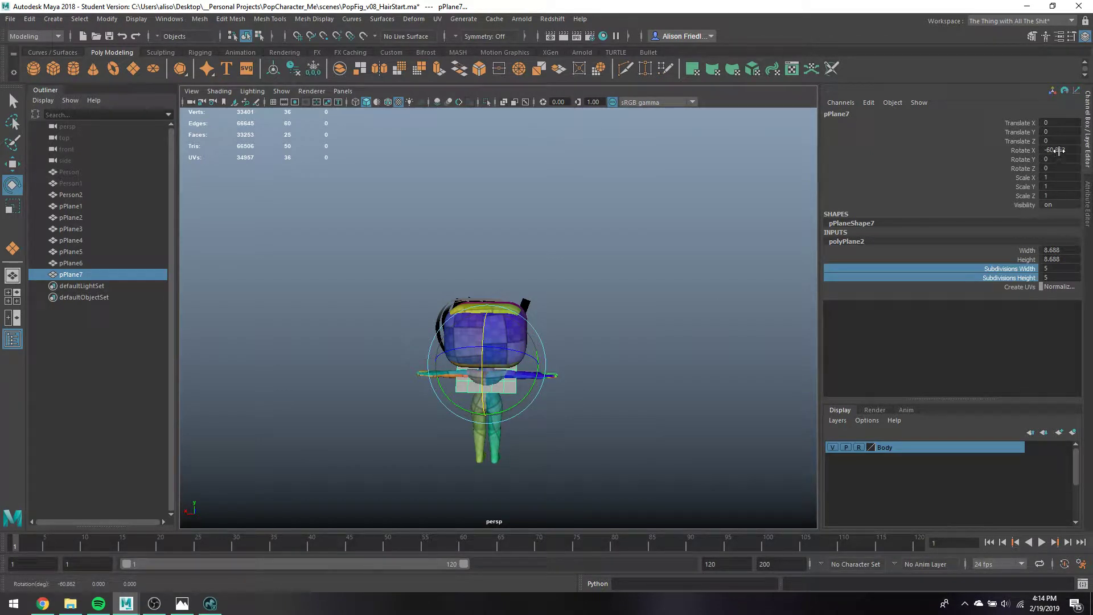
pyautogui.click(1057, 150)
pyautogui.write('-90')
pyautogui.press('Return')
# Move the plane behind the head to about Y 4 and Z -6.5 and scale it uniformly to about 0.72
pyautogui.press('w')
pyautogui.keyDown('alt'); pyautogui.moveTo(569, 398); pyautogui.dragTo(512, 392); pyautogui.keyUp('alt')
pyautogui.moveTo(478, 356); pyautogui.dragTo(490, 362)
pyautogui.moveTo(530, 354); pyautogui.dragTo(493, 320)
pyautogui.scroll(3, 512, 352)
pyautogui.press('r')
pyautogui.press('w')
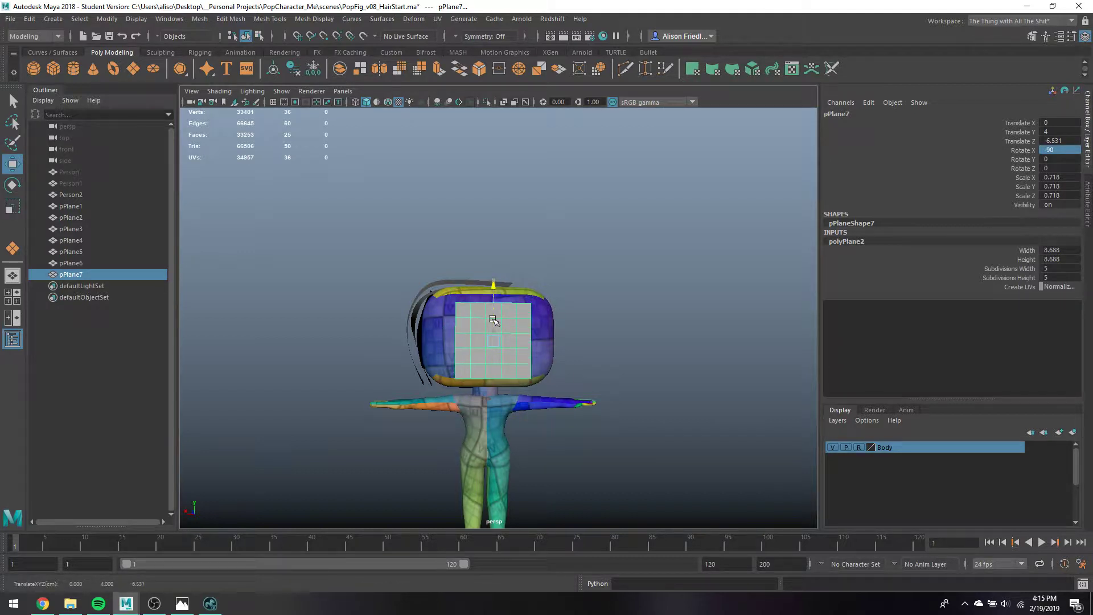
# Duplicate the plane behind the head and hide the copy
pyautogui.press('q')
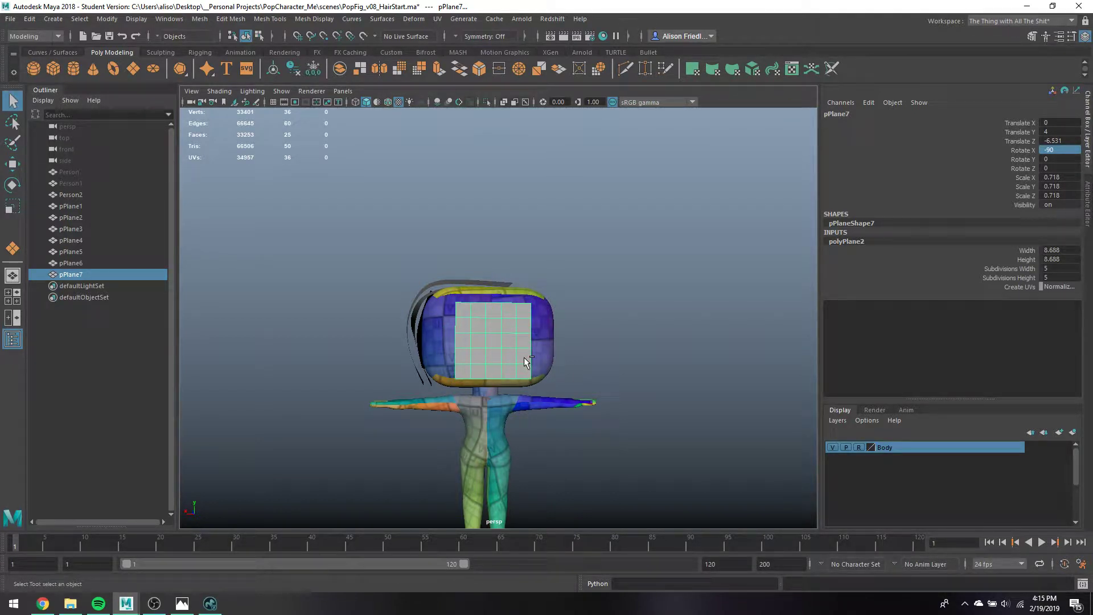
pyautogui.hotkey('ctrl', 'd')
pyautogui.hotkey('ctrl', 'h')
# Slide two inner vertices on the back plane's lower edge sideways toward the plane's middle to vary the column widths
pyautogui.click(490, 338)
pyautogui.rightClick(492, 339)
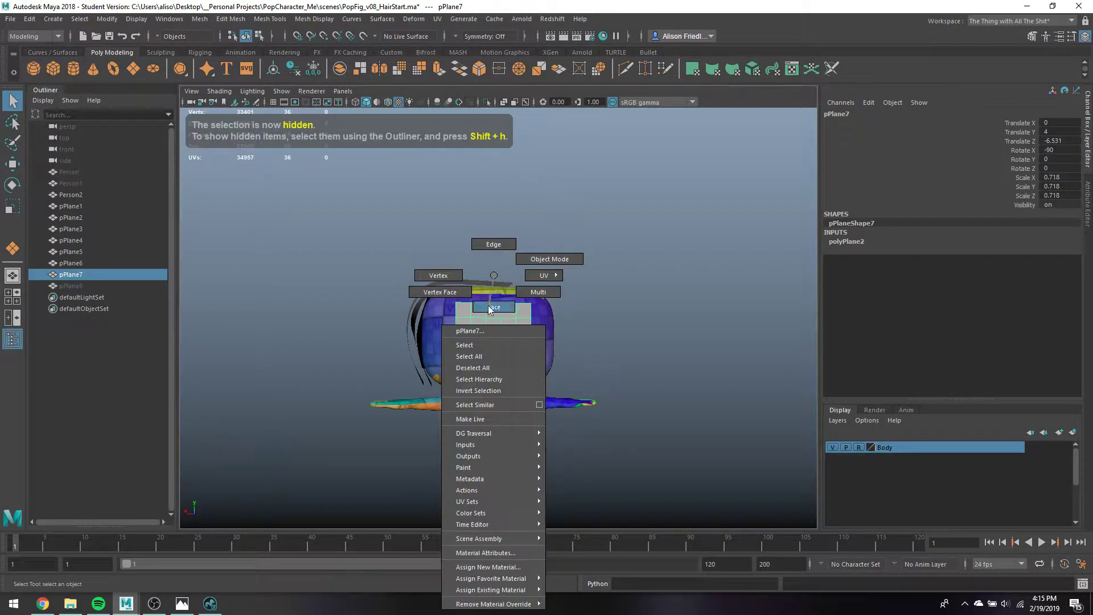
pyautogui.click(491, 261)
pyautogui.scroll(3, 493, 376)
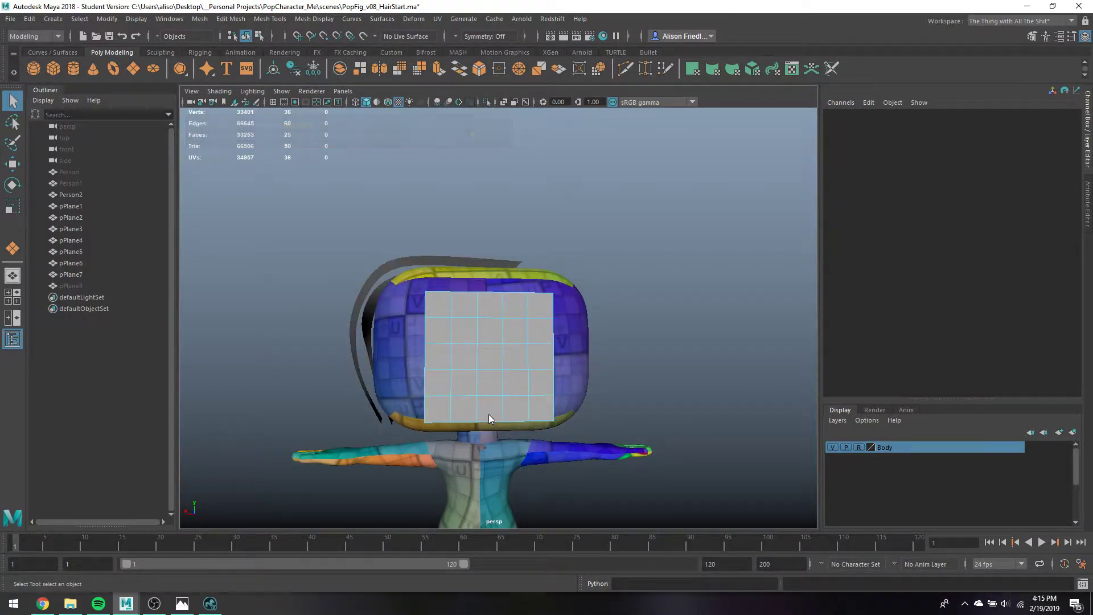
pyautogui.rightClick(489, 274)
pyautogui.click(446, 265)
pyautogui.click(467, 425)
pyautogui.press('w')
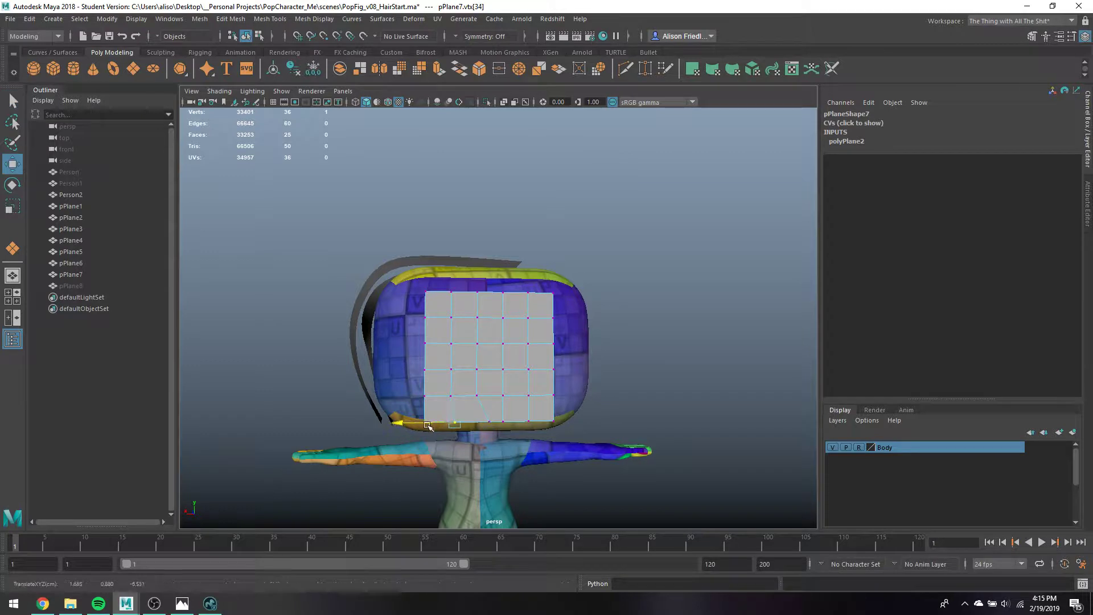
pyautogui.click(460, 425)
pyautogui.press('q')
pyautogui.press('w')
pyautogui.moveTo(558, 423); pyautogui.dragTo(526, 427)
pyautogui.press('q')
pyautogui.press('w')
pyautogui.click(525, 418)
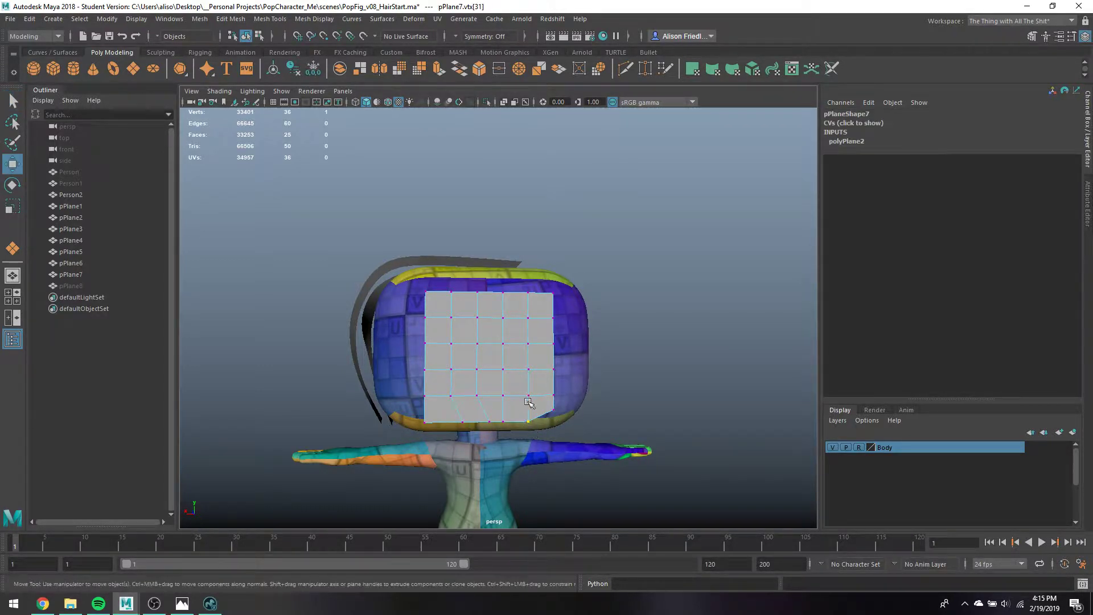
pyautogui.hotkey('ctrl', 'z')
pyautogui.hotkey('ctrl', 'z')
pyautogui.hotkey('ctrl', 'z')
pyautogui.press('q')
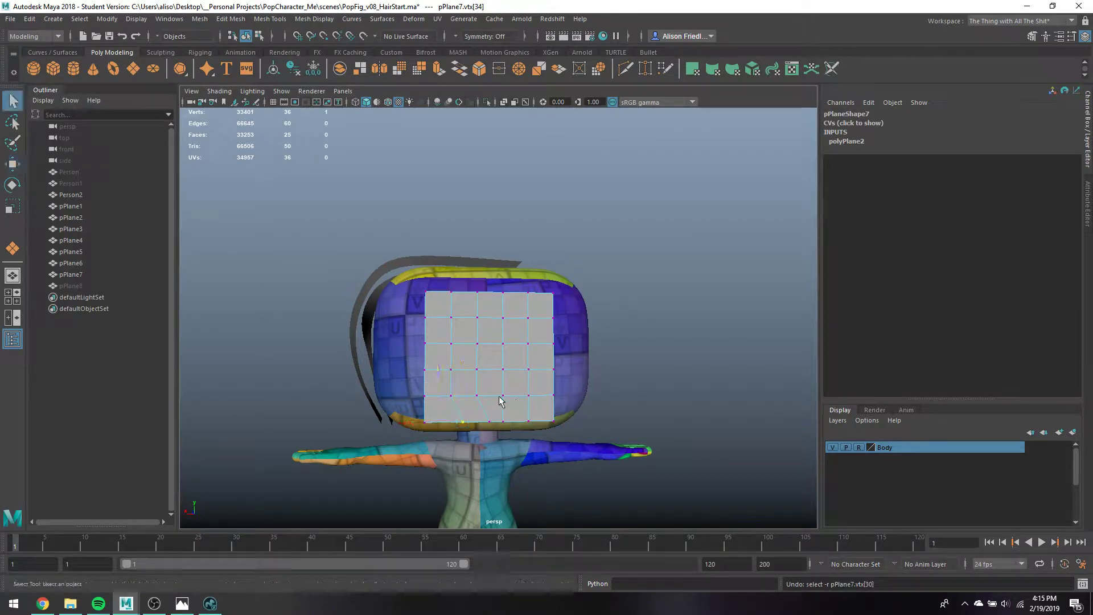
# Extrude the back plane's bottom edges with Keep Faces Together off and pull the new edges down toward the shoulders
pyautogui.moveTo(442, 300); pyautogui.dragTo(440, 260, button='right')
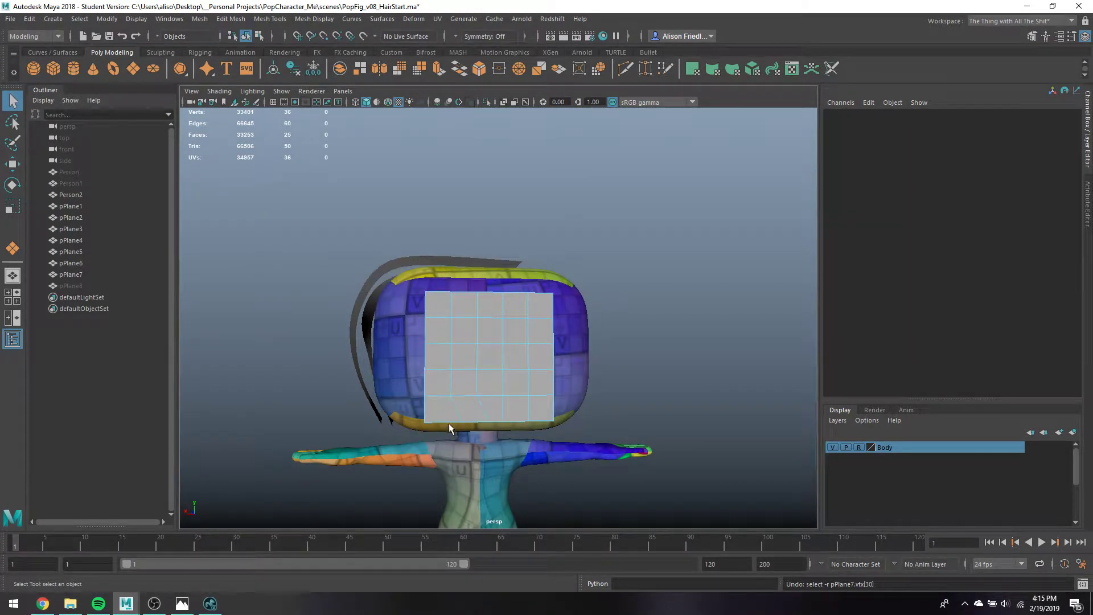
pyautogui.click(492, 424)
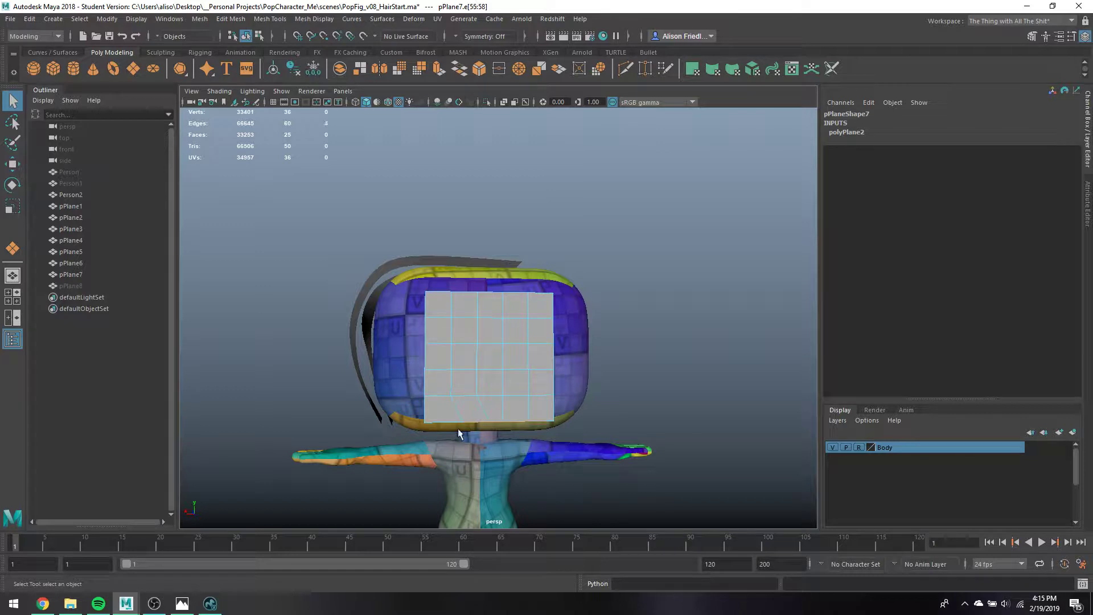
pyautogui.click(439, 68)
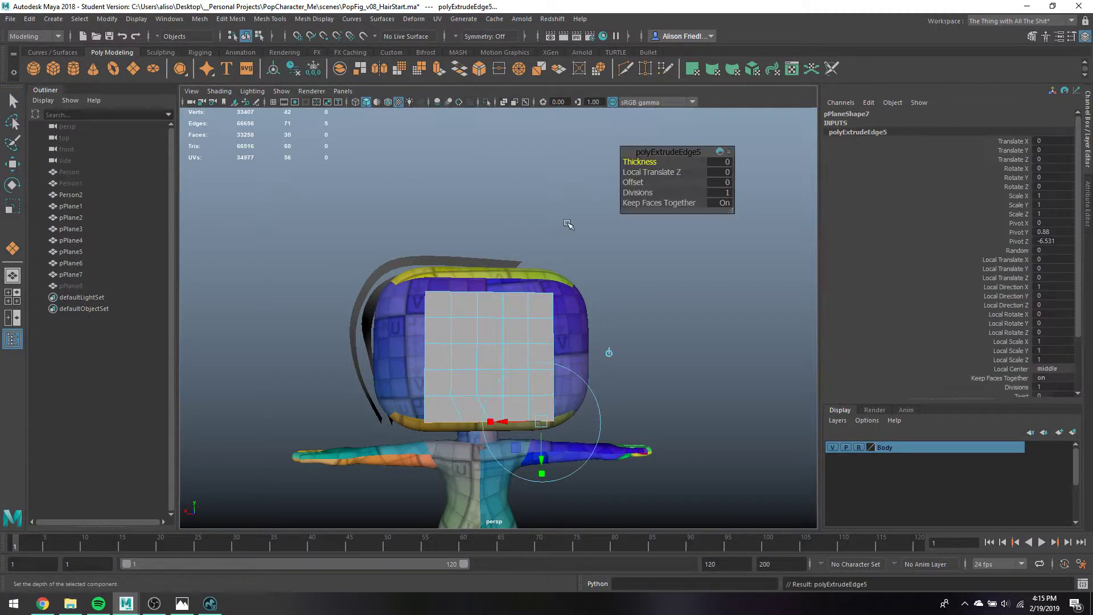
pyautogui.click(632, 203)
pyautogui.press('w')
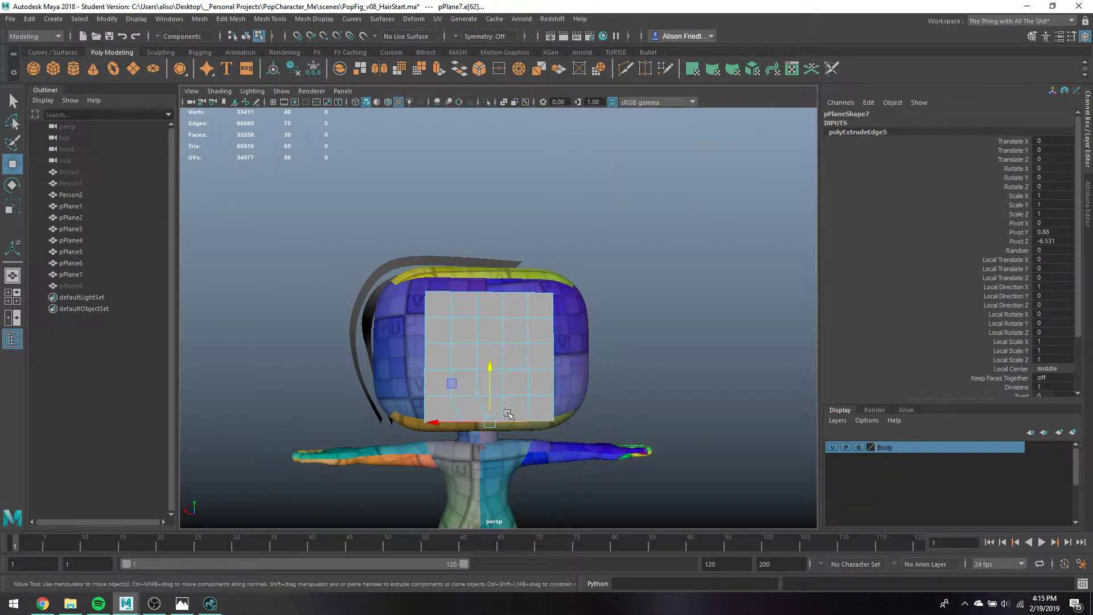
pyautogui.moveTo(491, 392); pyautogui.dragTo(485, 440)
# Set the Scale tool's axis orientation to Component and narrow each extruded bottom edge into a separate tapered tip
pyautogui.press('r')
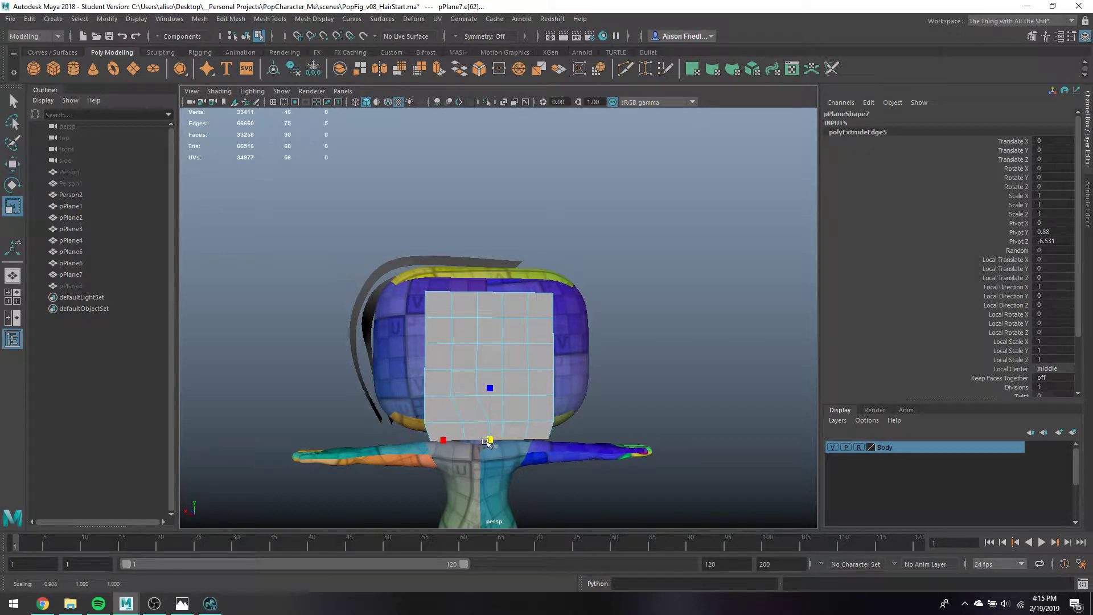
pyautogui.hotkey('ctrl', 'z')
pyautogui.doubleClick(12, 206)
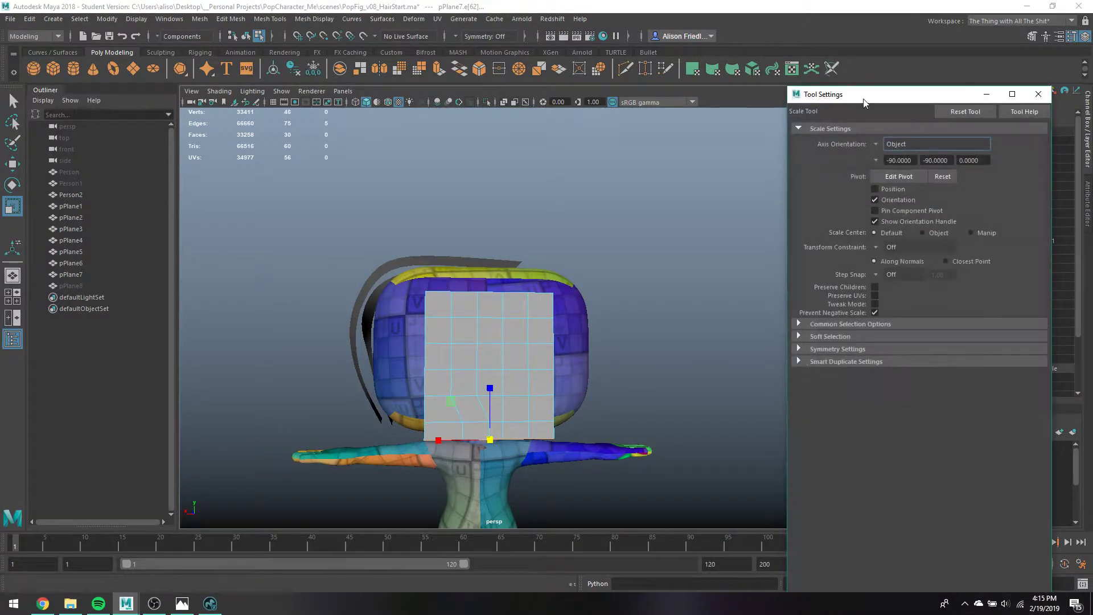
pyautogui.click(875, 146)
pyautogui.click(899, 173)
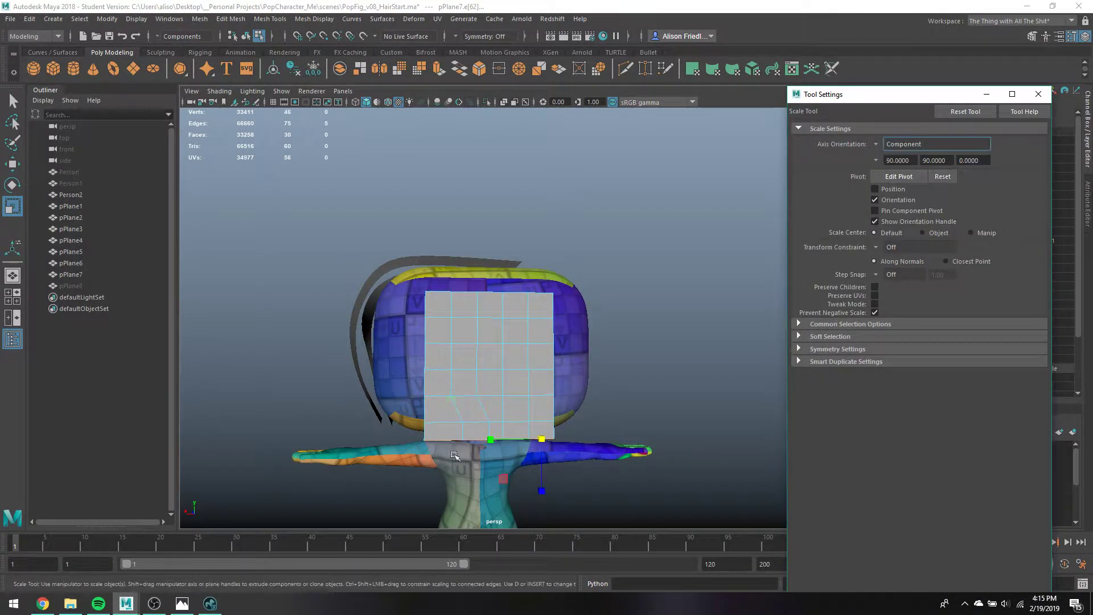
pyautogui.moveTo(553, 436); pyautogui.dragTo(535, 439)
# In the front view's wireframe display, pull the middle tip vertices of the back plane down over the neck with soft selection
pyautogui.press('space')
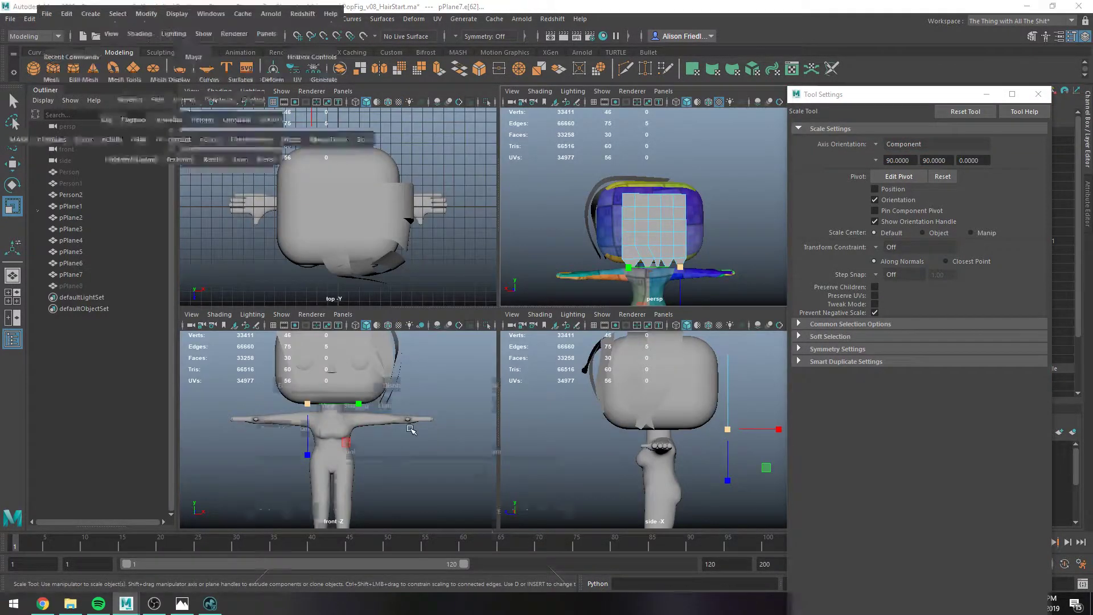
pyautogui.press('space')
pyautogui.press('4')
pyautogui.press('q')
pyautogui.scroll(3, 535, 284)
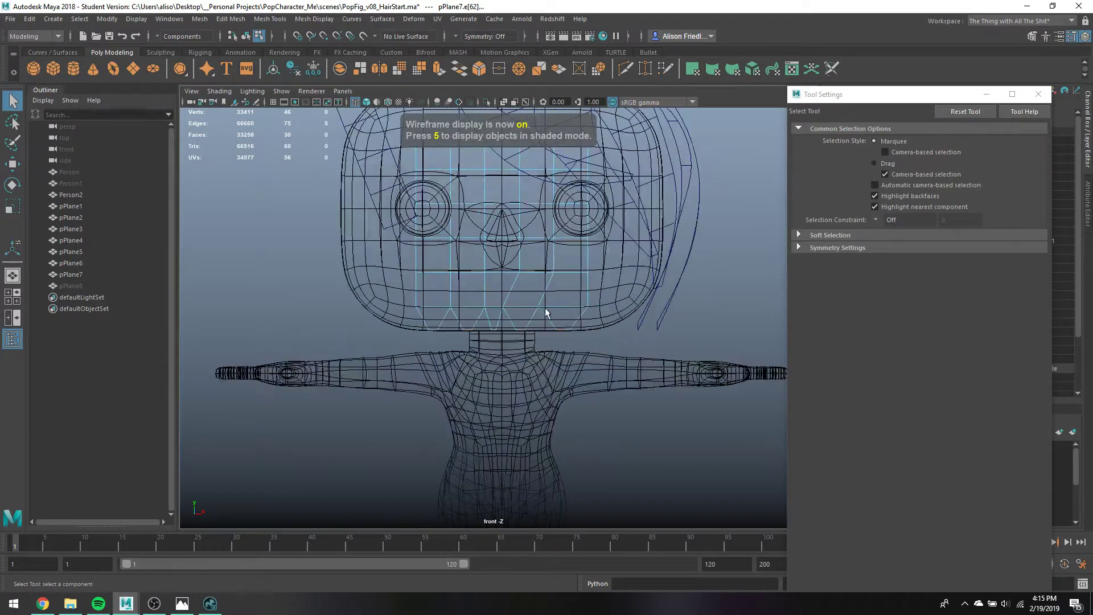
pyautogui.moveTo(508, 315); pyautogui.dragTo(459, 279, button='right')
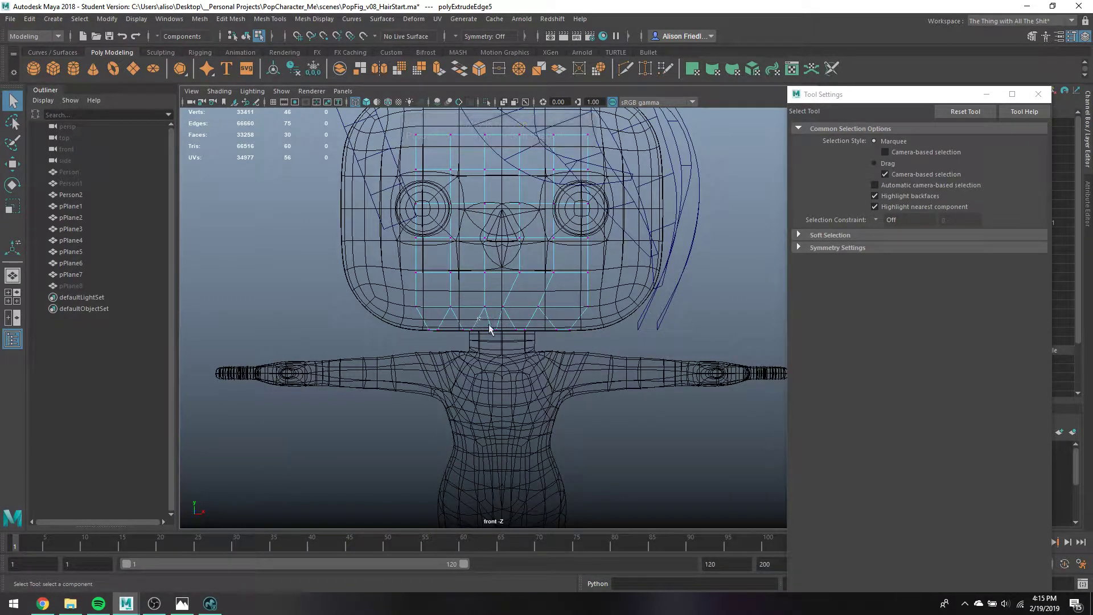
pyautogui.moveTo(480, 319); pyautogui.dragTo(518, 359)
pyautogui.press('b')
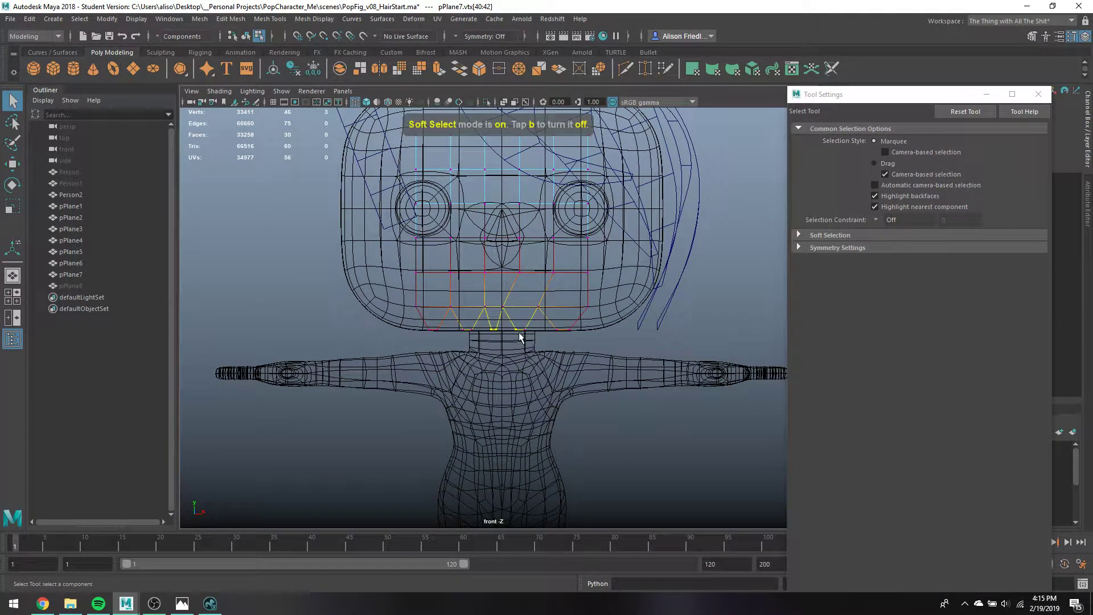
pyautogui.press('b')
pyautogui.press('w')
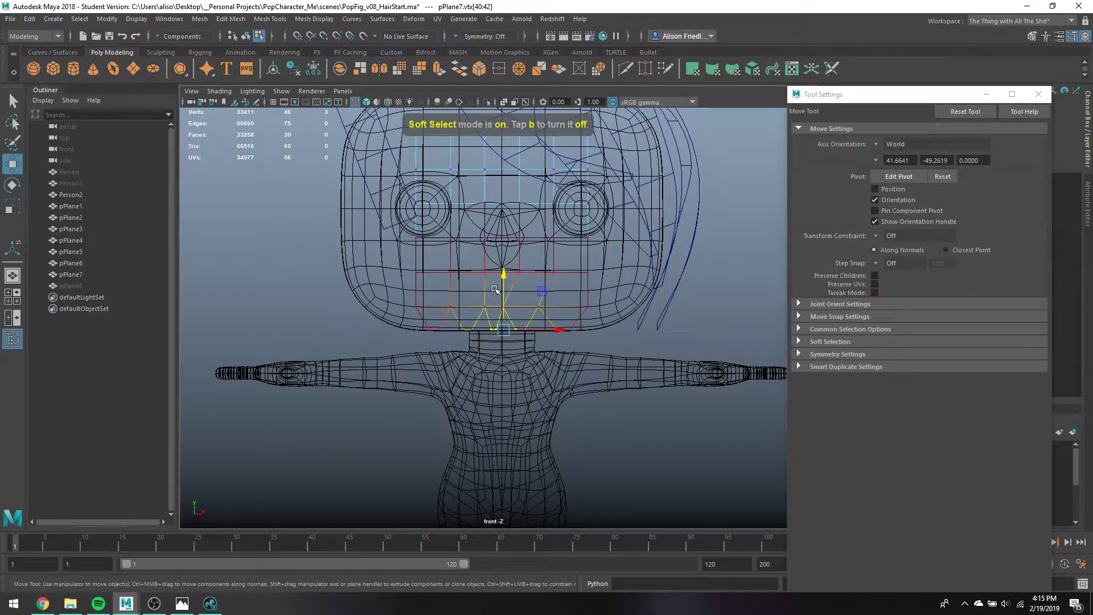
pyautogui.moveTo(504, 293); pyautogui.dragTo(505, 318)
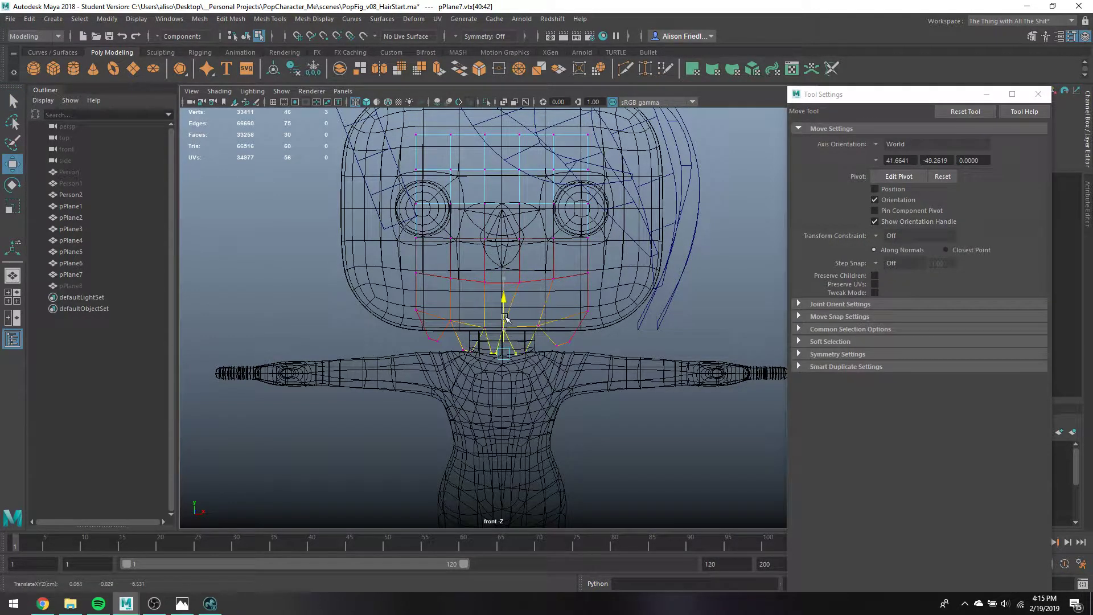
# Raise the back plane's lower vertex row and all its tips in the front view, and return to object mode in perspective
pyautogui.press('q')
pyautogui.moveTo(523, 330); pyautogui.dragTo(522, 276, button='right')
pyautogui.moveTo(547, 335); pyautogui.dragTo(593, 346)
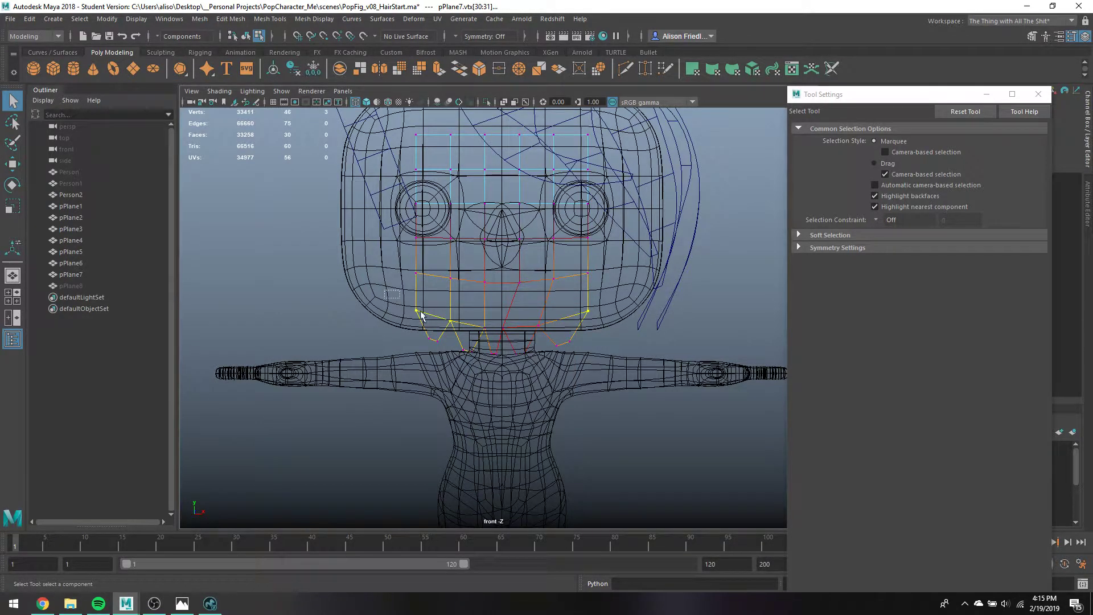
pyautogui.moveTo(421, 315); pyautogui.dragTo(668, 381)
pyautogui.press('w')
pyautogui.moveTo(500, 300); pyautogui.dragTo(501, 284)
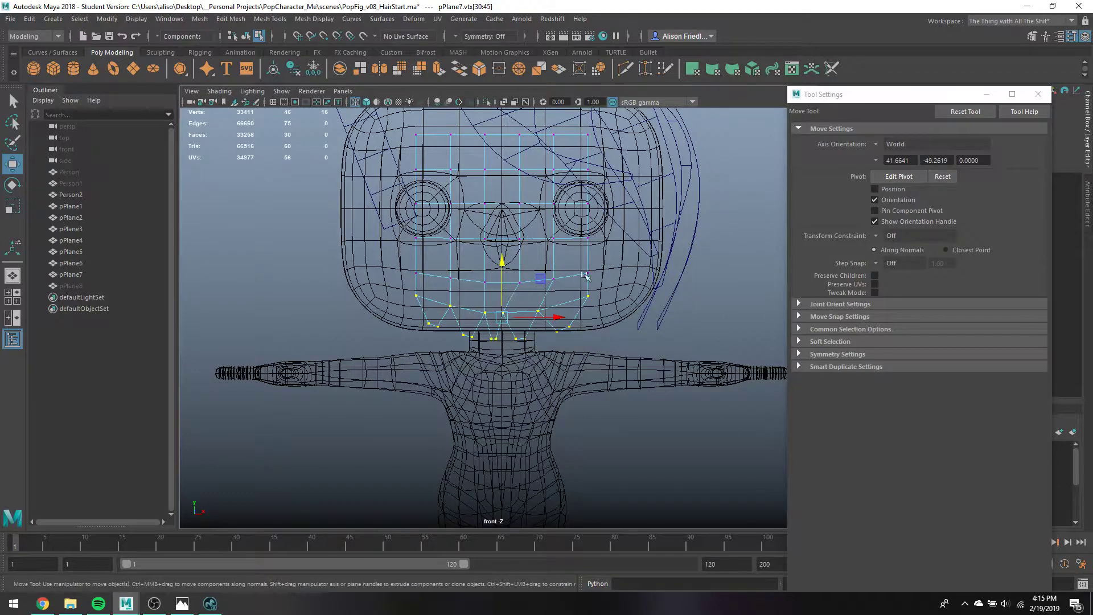
pyautogui.press('space')
pyautogui.press('space')
pyautogui.moveTo(653, 227)
pyautogui.keyDown('alt'); pyautogui.mouseDown()
pyautogui.moveTo(620, 314)
pyautogui.moveTo(594, 275)
pyautogui.mouseUp(); pyautogui.keyUp('alt')
pyautogui.press('q')
pyautogui.moveTo(594, 275); pyautogui.dragTo(654, 262, button='right')
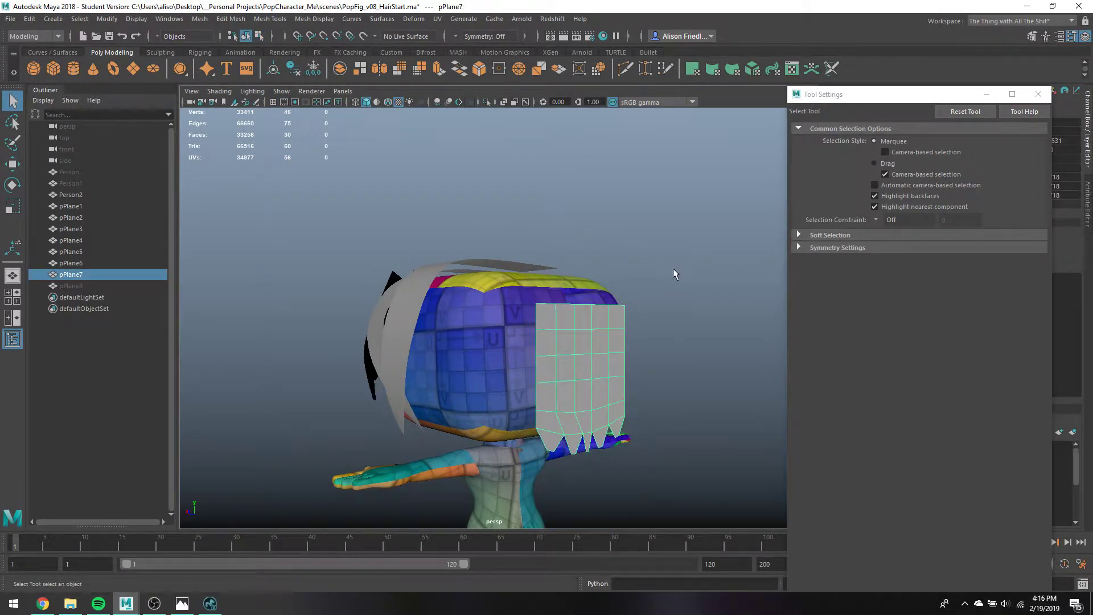
# Lengthen the rear side strand by pulling its two tip vertices down to the shoulder with soft selection
pyautogui.keyDown('alt'); pyautogui.moveTo(673, 268); pyautogui.dragTo(569, 313); pyautogui.keyUp('alt')
pyautogui.click(546, 355)
pyautogui.keyDown('shift'); pyautogui.click(527, 341); pyautogui.keyUp('shift')
pyautogui.moveTo(569, 313); pyautogui.dragTo(522, 287, button='right')
pyautogui.moveTo(515, 356); pyautogui.dragTo(569, 404)
pyautogui.press('w')
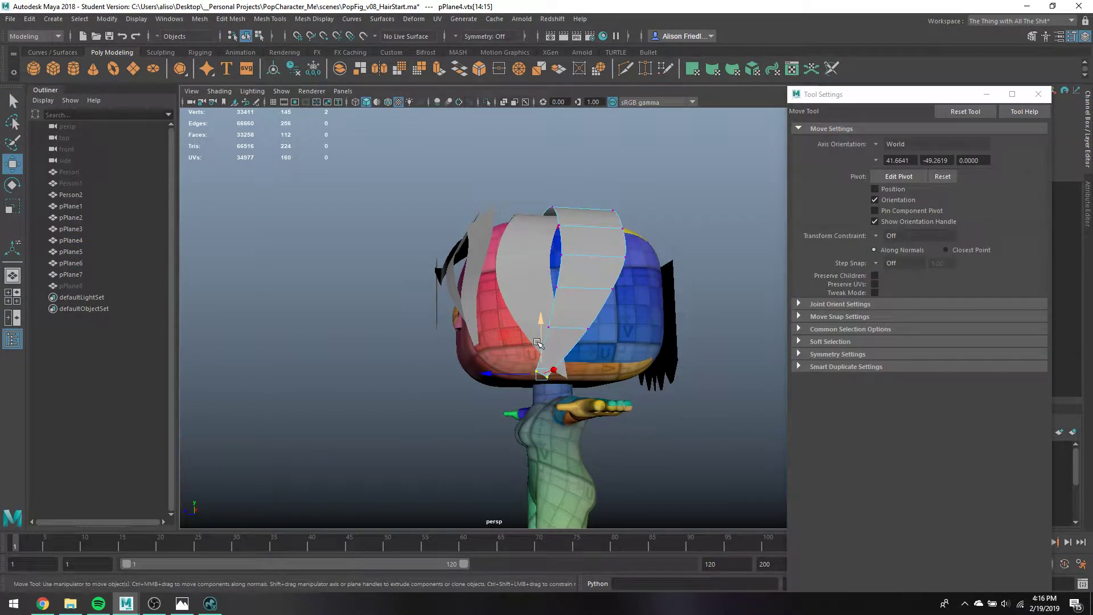
pyautogui.press('b')
pyautogui.moveTo(537, 337); pyautogui.dragTo(539, 374)
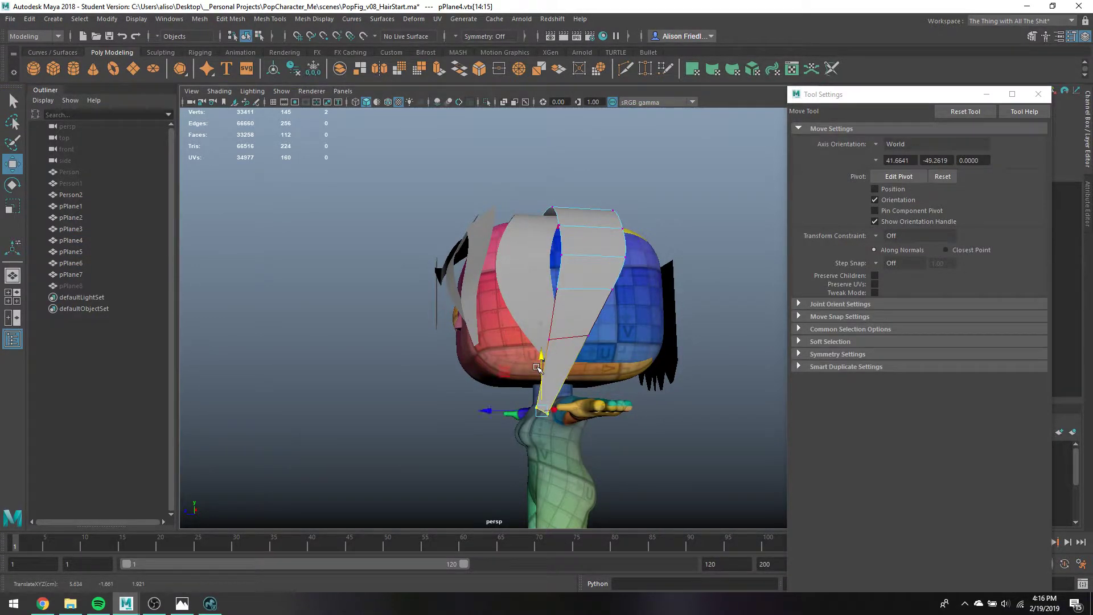
# Pull the tip of the neighbouring side strand down and backward across the rear strand, and shift its lower rear vertex toward the back
pyautogui.press('q')
pyautogui.click(540, 332)
pyautogui.keyDown('alt'); pyautogui.moveTo(539, 332); pyautogui.dragTo(543, 359); pyautogui.keyUp('alt')
pyautogui.moveTo(556, 284); pyautogui.dragTo(521, 276, button='right')
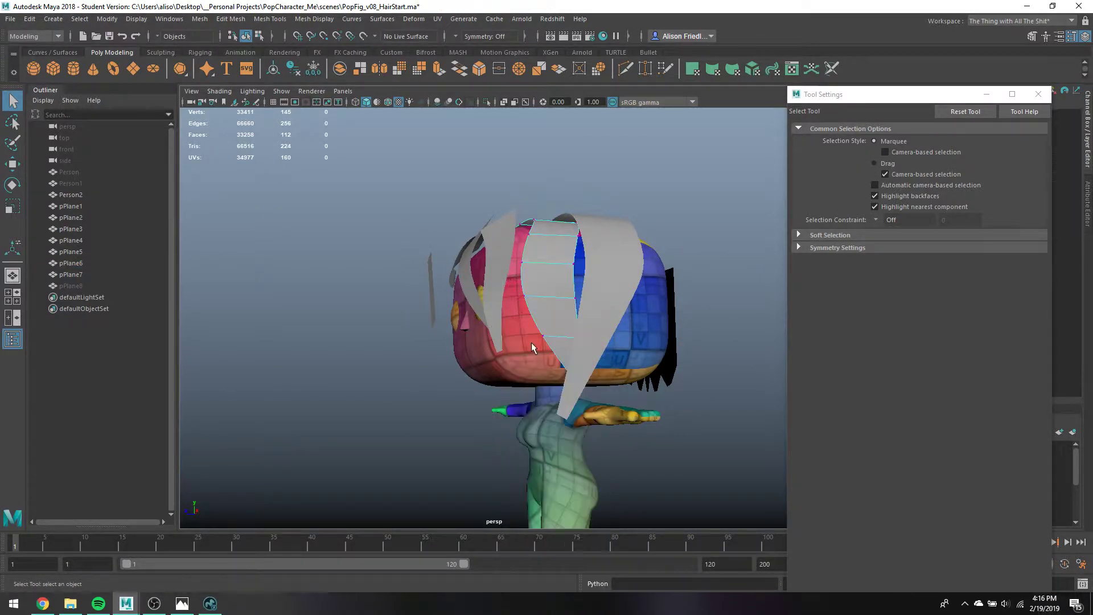
pyautogui.moveTo(532, 325); pyautogui.dragTo(588, 368)
pyautogui.press('w')
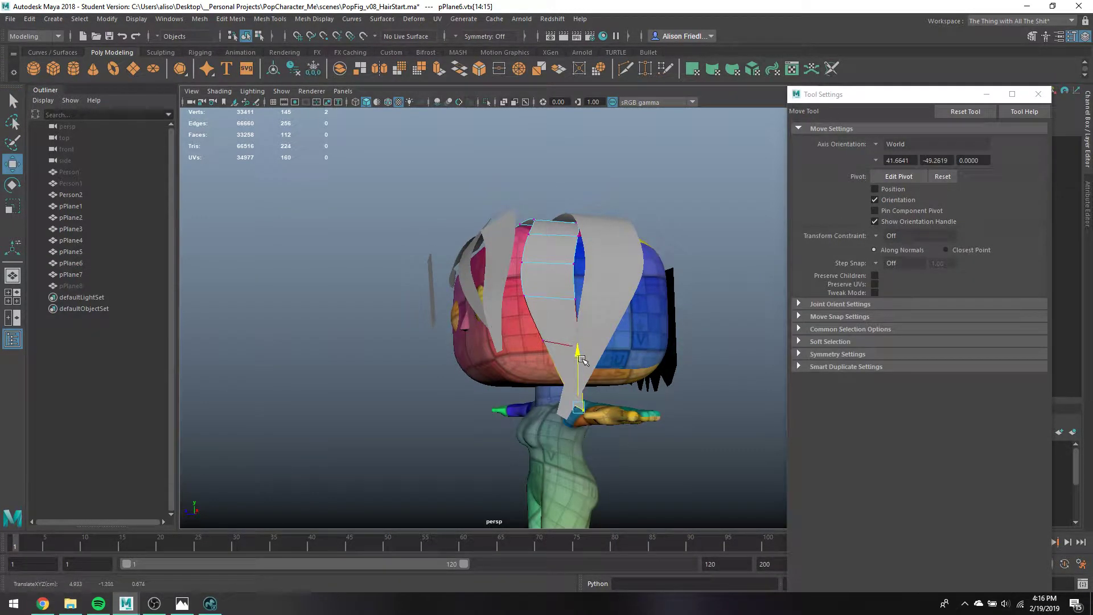
pyautogui.moveTo(552, 407); pyautogui.dragTo(585, 356)
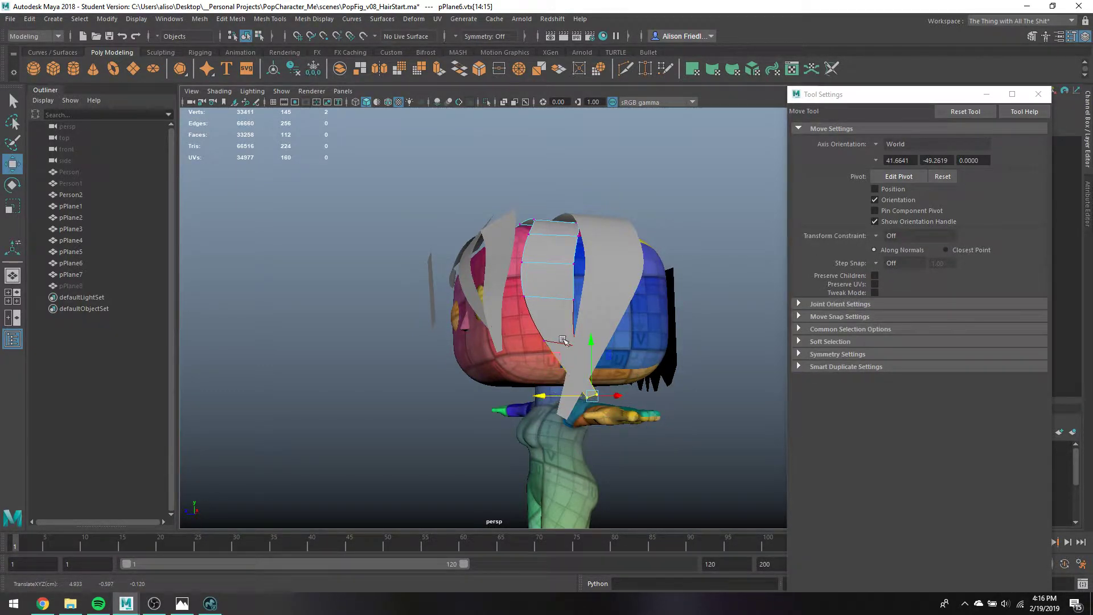
pyautogui.click(563, 347)
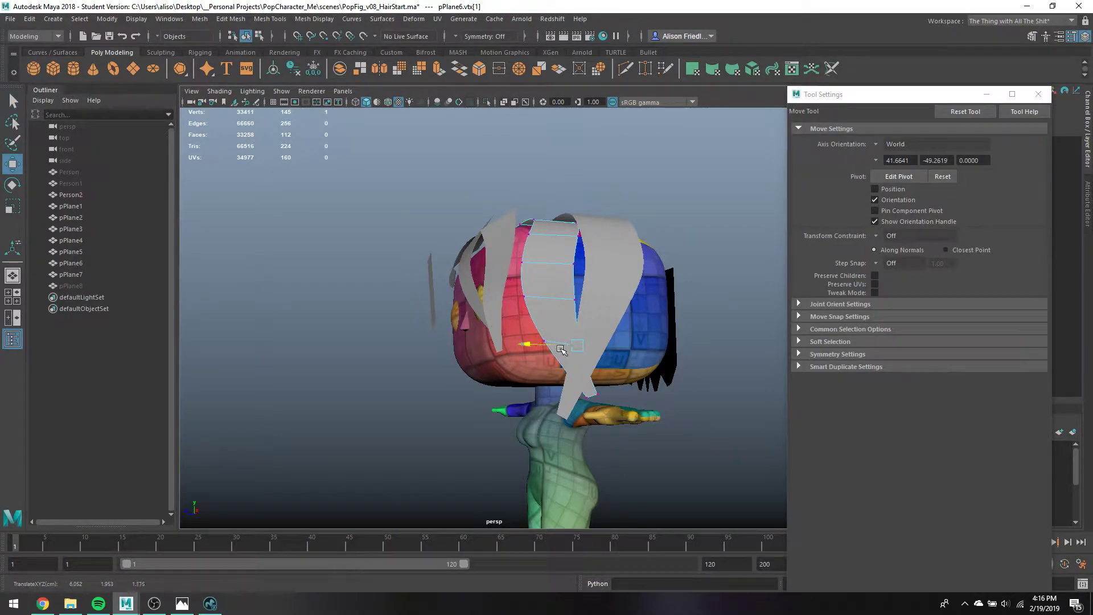
# Duplicate a side strand in object mode and move the copy over the gap in the side hair
pyautogui.press('q')
pyautogui.moveTo(566, 261); pyautogui.dragTo(618, 222, button='right')
pyautogui.keyDown('alt'); pyautogui.moveTo(632, 207); pyautogui.dragTo(522, 276); pyautogui.keyUp('alt')
pyautogui.click(577, 292)
pyautogui.hotkey('ctrl', 'd')
pyautogui.press('w')
# Adjust the top end of the duplicated strand and scale its end edge narrower on the crown
pyautogui.press('q')
pyautogui.rightClick(522, 275)
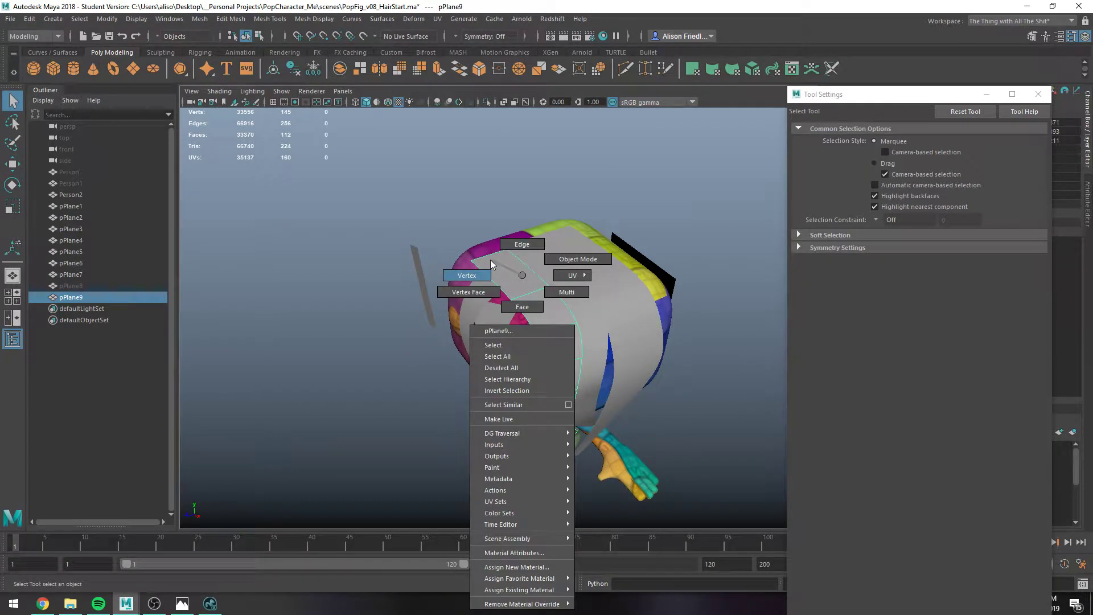
pyautogui.moveTo(515, 248); pyautogui.dragTo(522, 306, button='right')
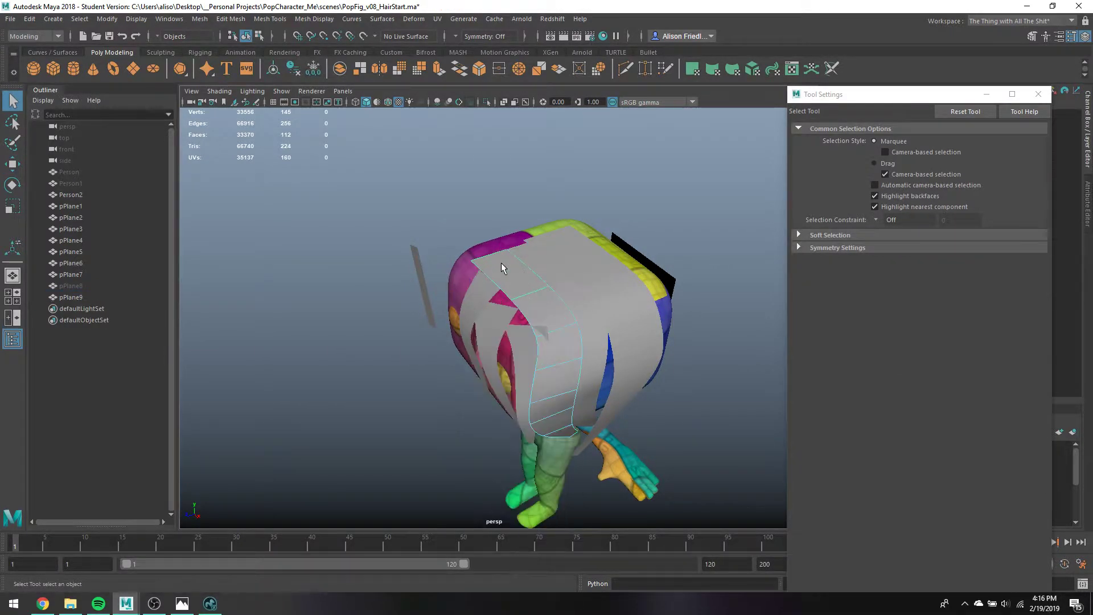
pyautogui.click(501, 261)
pyautogui.press('w')
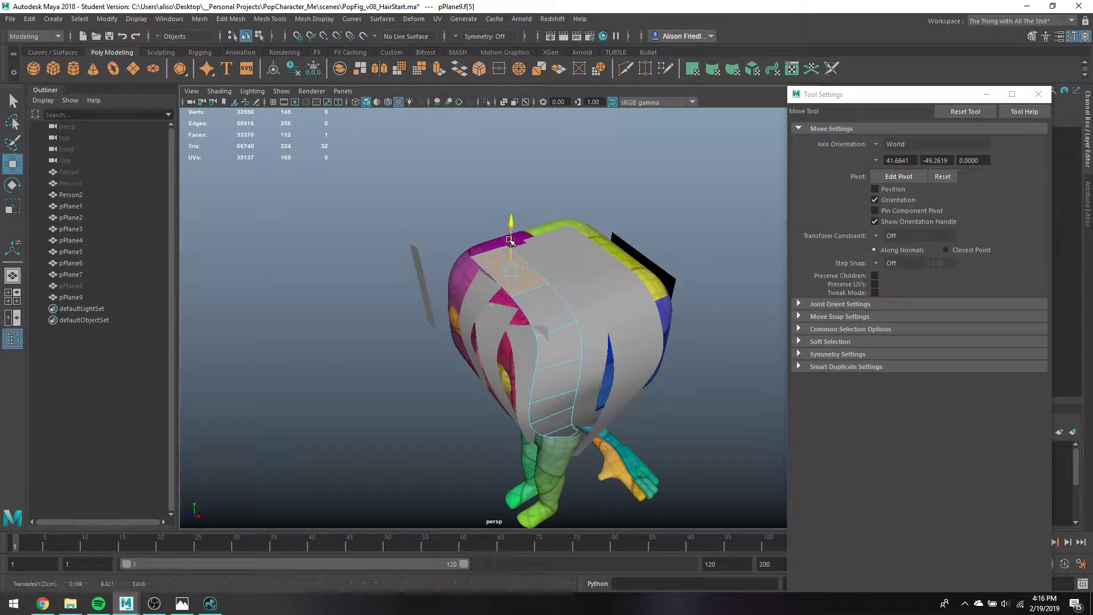
pyautogui.press('q')
pyautogui.moveTo(498, 246); pyautogui.dragTo(495, 235, button='right')
pyautogui.press('w')
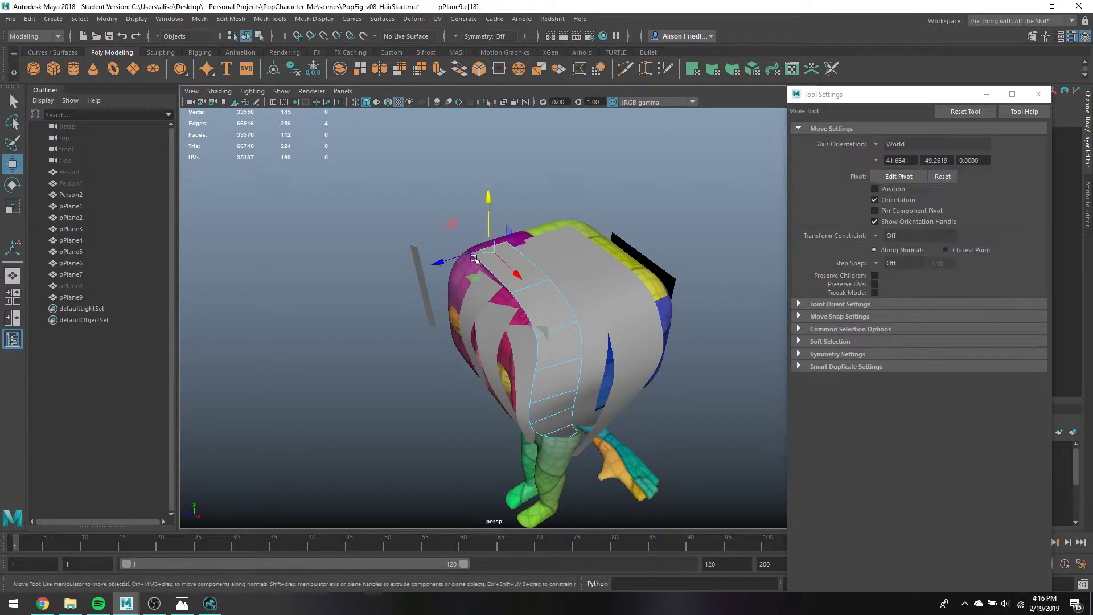
pyautogui.doubleClick(497, 247)
pyautogui.press('r')
pyautogui.moveTo(496, 248); pyautogui.dragTo(491, 246)
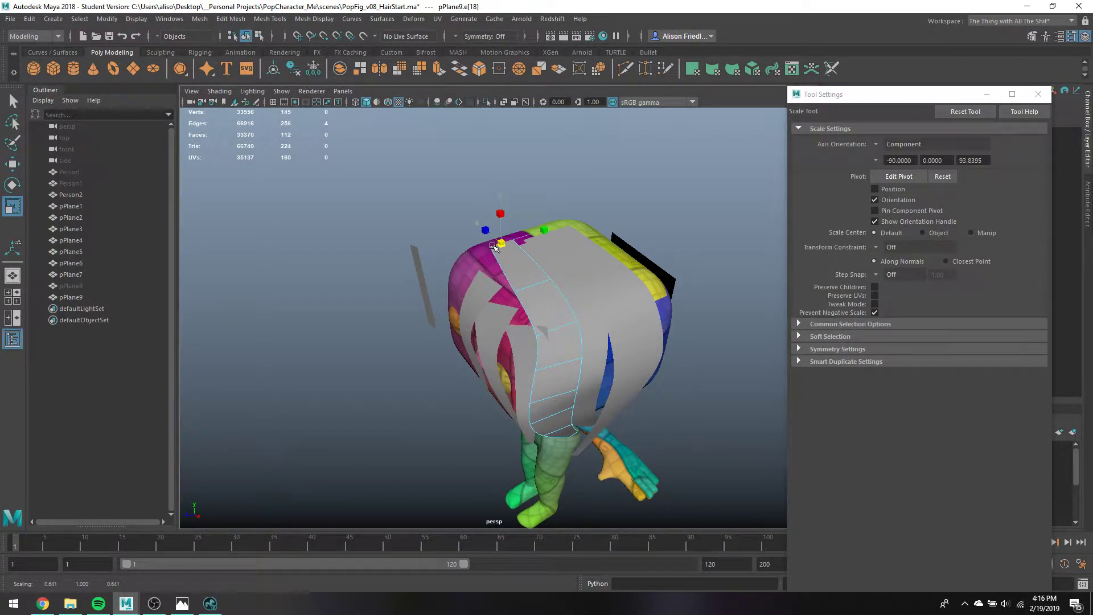
pyautogui.press('w')
# Narrow the middle cross edges of the duplicated strand and shift them toward the back of the head
pyautogui.moveTo(530, 290)
pyautogui.keyDown('alt'); pyautogui.mouseDown()
pyautogui.moveTo(555, 277)
pyautogui.moveTo(561, 246)
pyautogui.moveTo(598, 271)
pyautogui.moveTo(585, 265)
pyautogui.moveTo(529, 308)
pyautogui.mouseUp(); pyautogui.keyUp('alt')
pyautogui.press('q')
pyautogui.press('w')
pyautogui.click(623, 250)
pyautogui.press('q')
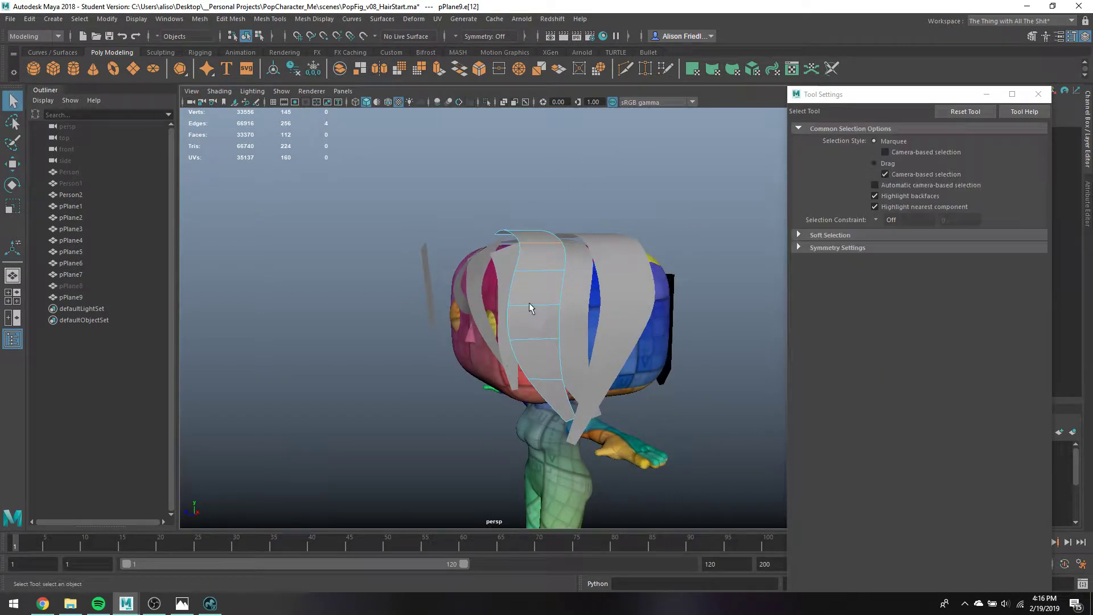
pyautogui.press('r')
pyautogui.moveTo(542, 355); pyautogui.dragTo(574, 333)
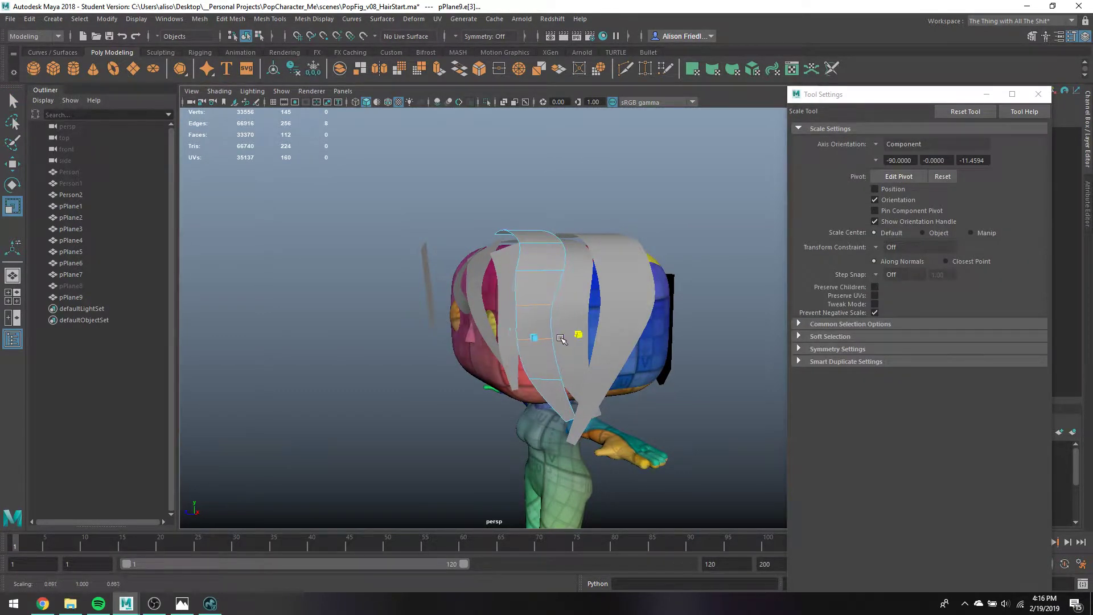
pyautogui.press('w')
pyautogui.press('q')
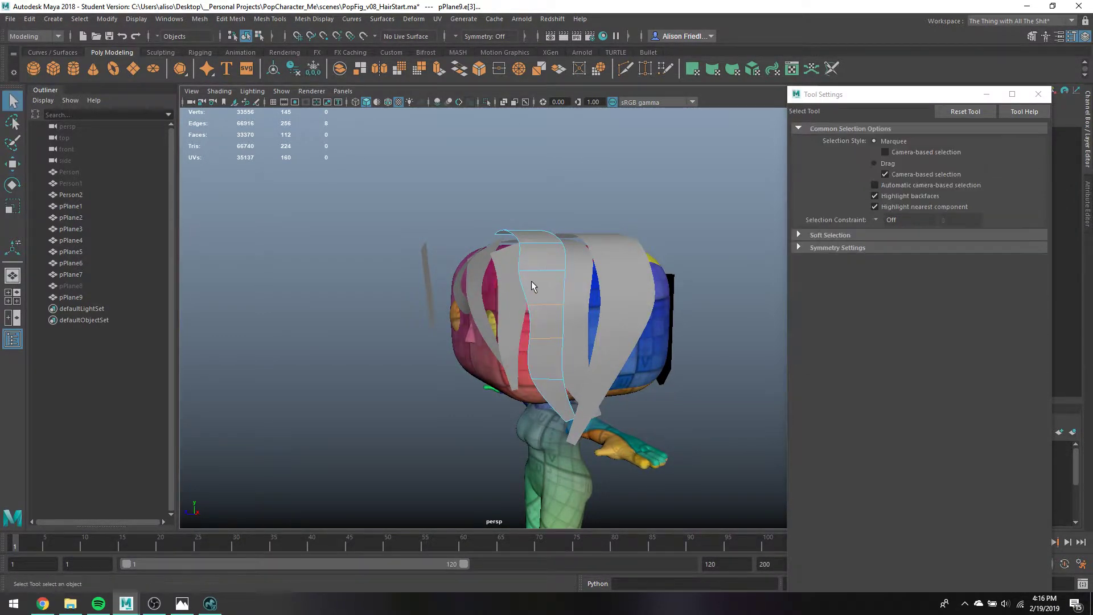
# Shift the duplicated strand's upper cross edge backward and move its lower front vertex inward to smooth the taper
pyautogui.moveTo(531, 282)
pyautogui.mouseDown()
pyautogui.moveTo(503, 268)
pyautogui.moveTo(510, 274)
pyautogui.mouseUp()
pyautogui.press('w')
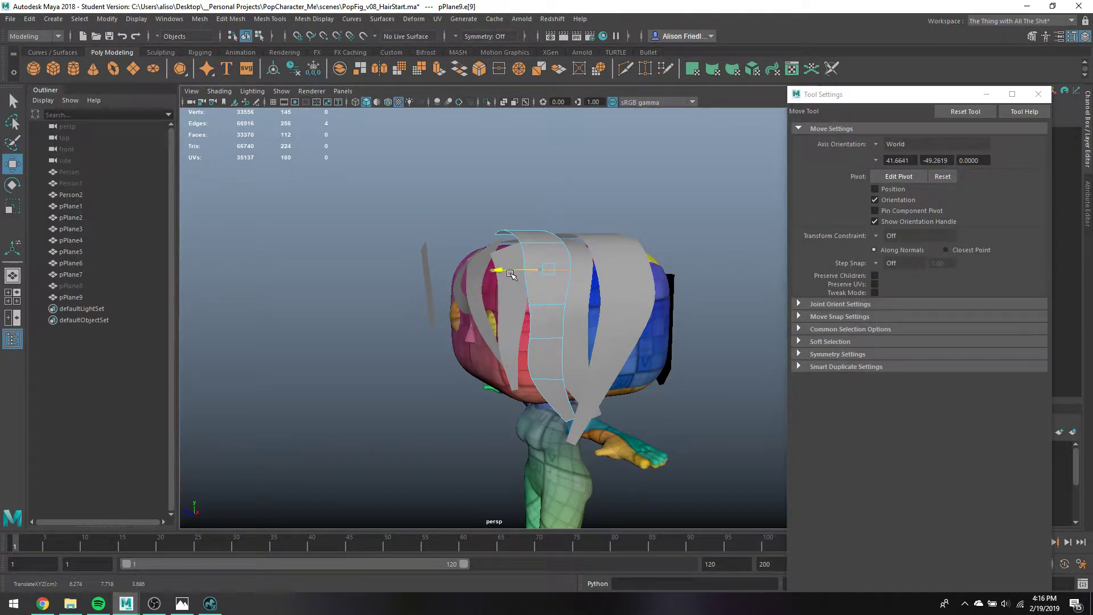
pyautogui.press('q')
pyautogui.press('w')
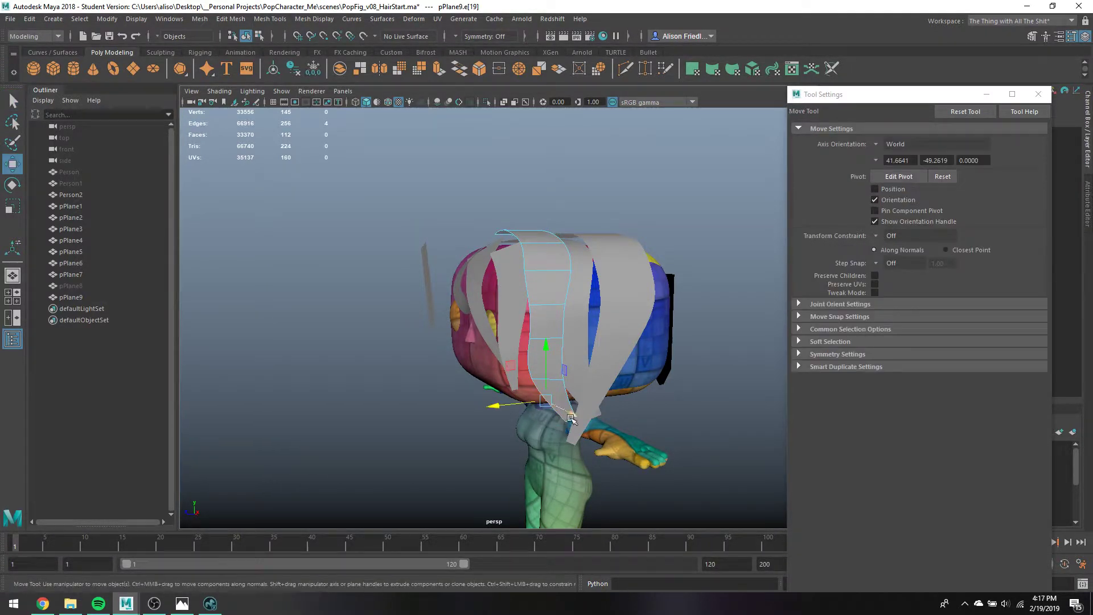
pyautogui.press('q')
pyautogui.press('w')
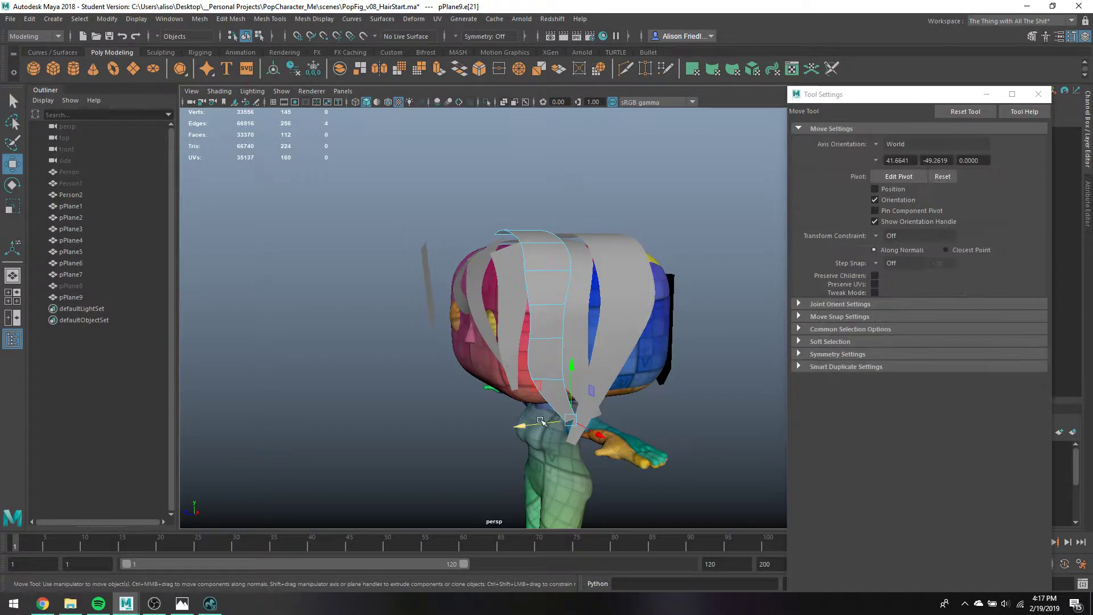
pyautogui.press('q')
pyautogui.moveTo(518, 293); pyautogui.dragTo(478, 293, button='right')
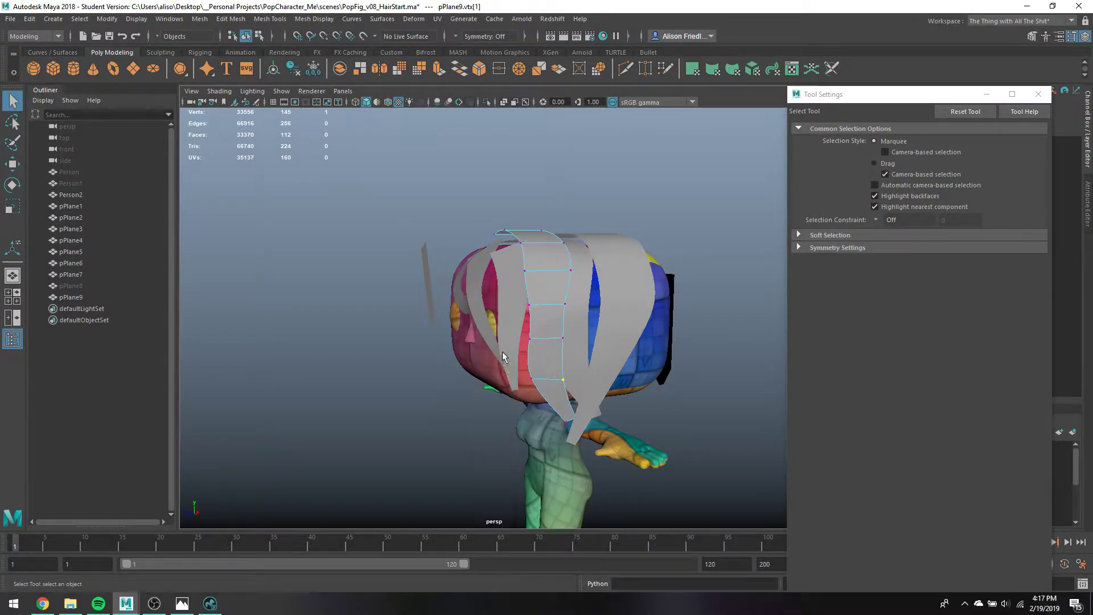
pyautogui.moveTo(551, 386); pyautogui.dragTo(551, 385)
pyautogui.press('w')
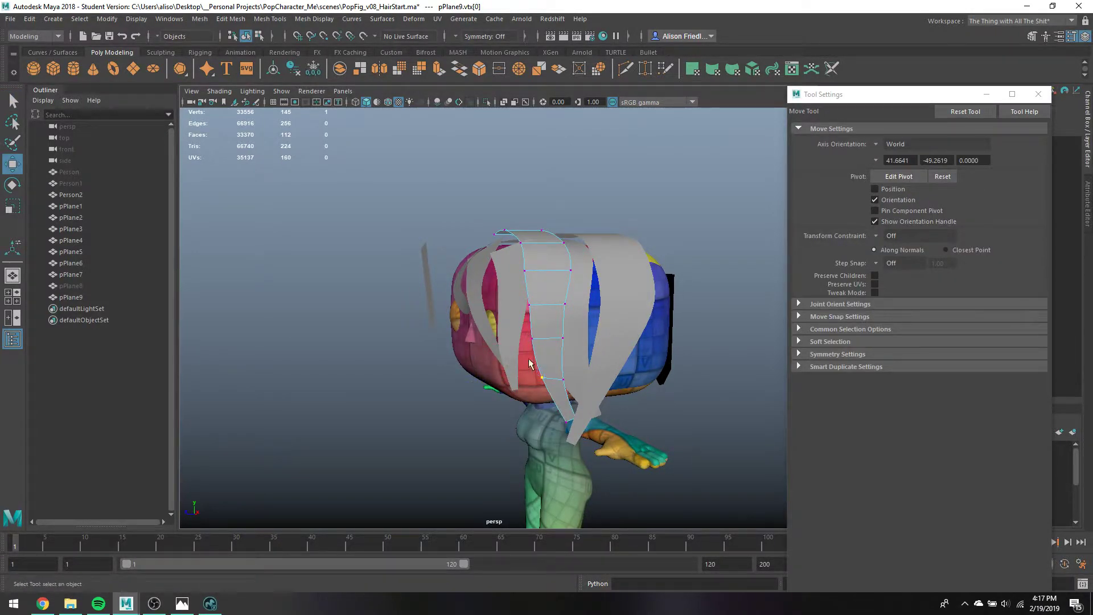
# Extrude the duplicated strand's long front edge toward the face and scale the new edge to widen the strand
pyautogui.press('q')
pyautogui.moveTo(537, 275); pyautogui.dragTo(521, 244, button='right')
pyautogui.click(529, 317)
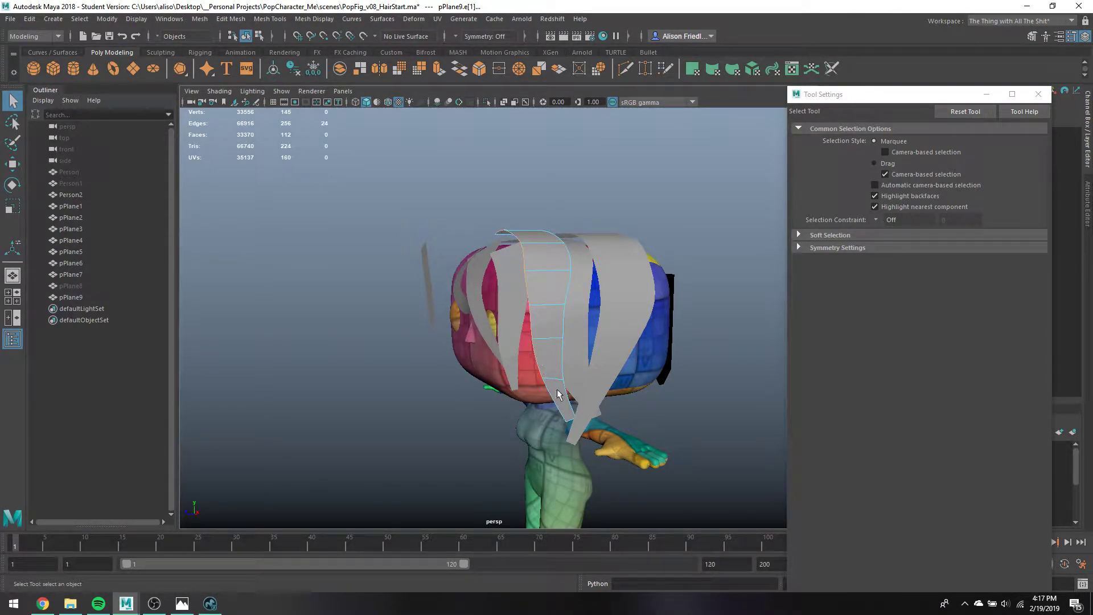
pyautogui.hotkey('ctrl', 'e')
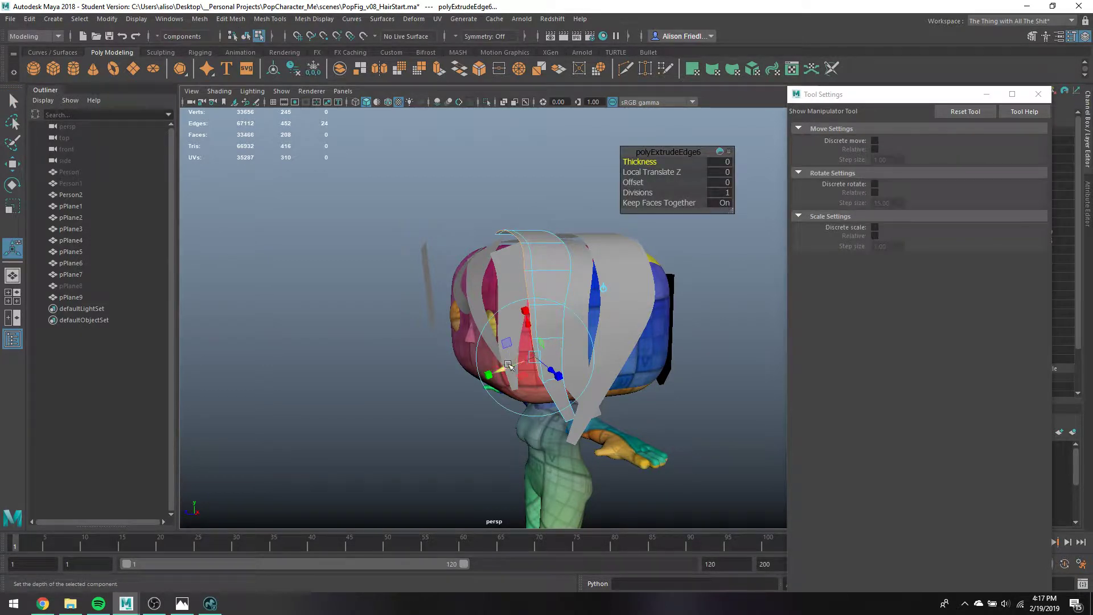
pyautogui.press('r')
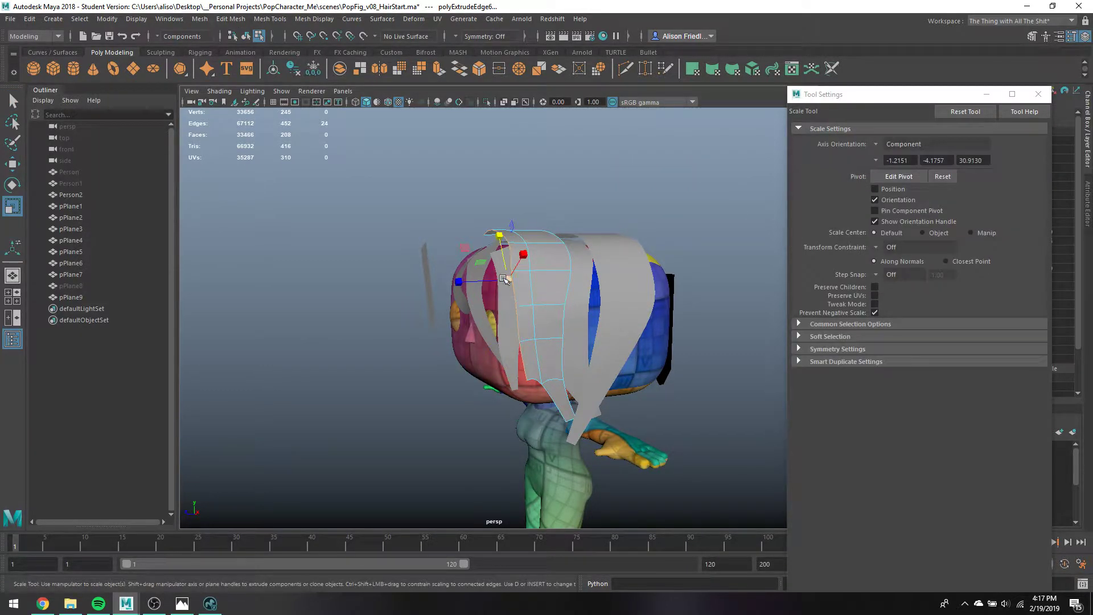
pyautogui.press('q')
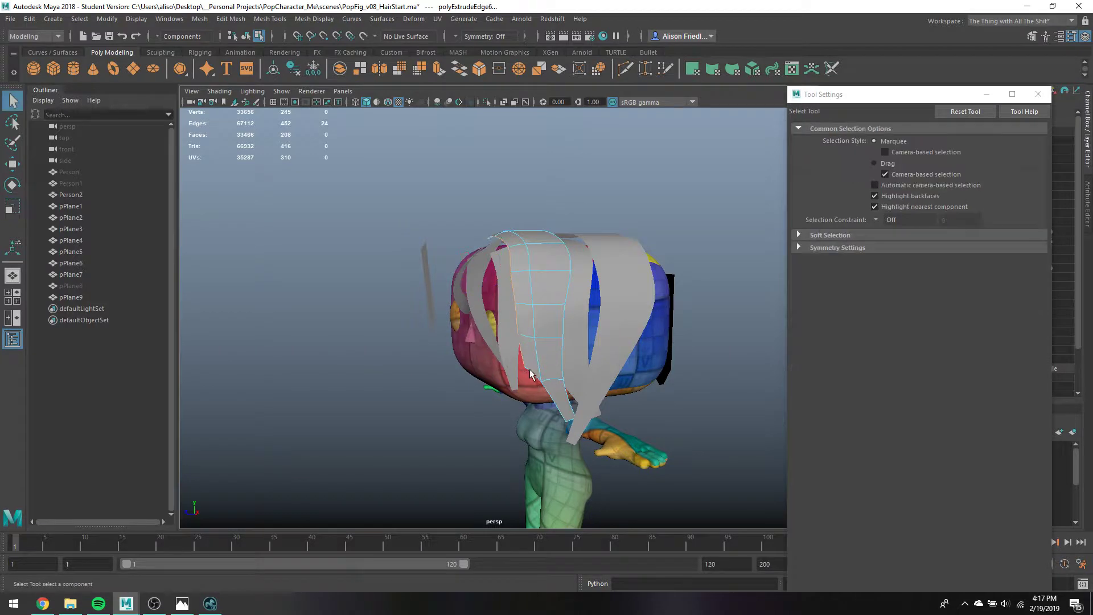
# Extrude the bottom edge of the added strip downward and narrow it into a second pointed tip
pyautogui.click(541, 381)
pyautogui.hotkey('ctrl', 'e')
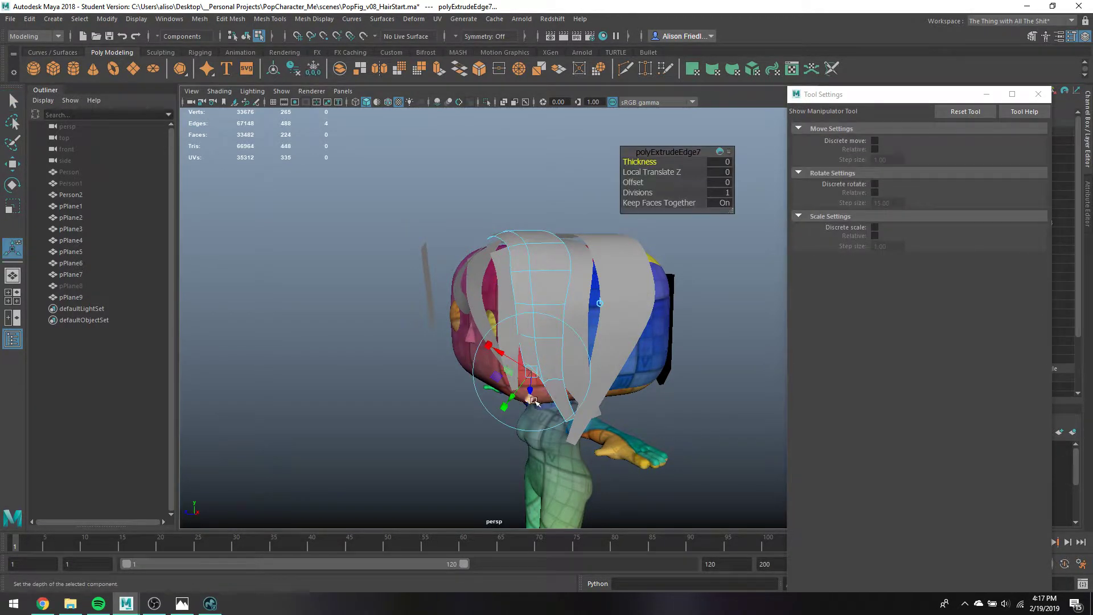
pyautogui.press('w')
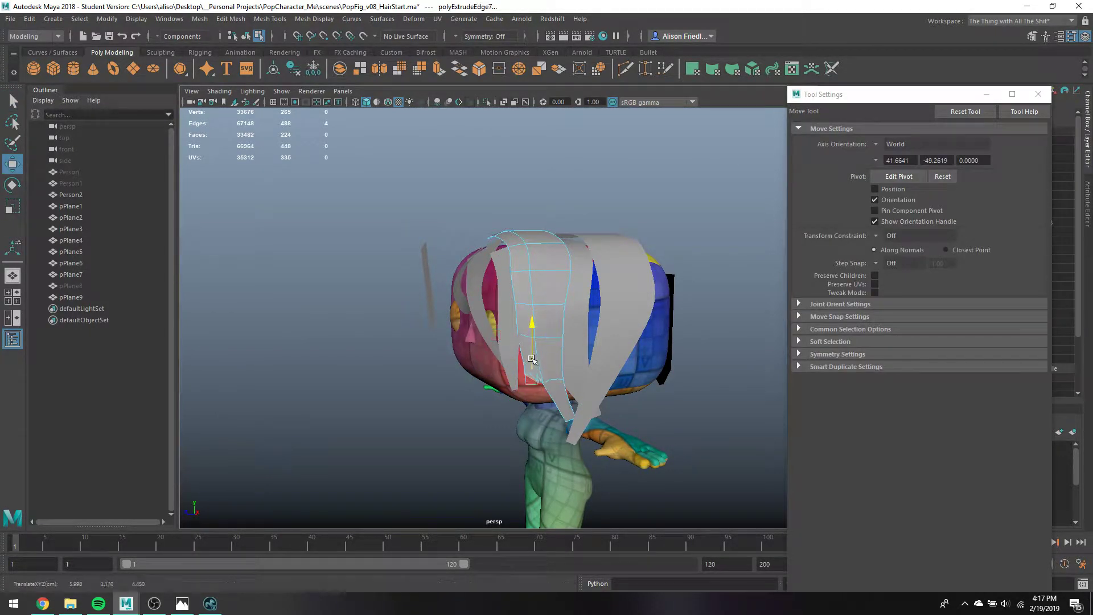
pyautogui.moveTo(526, 371); pyautogui.dragTo(656, 364)
pyautogui.press('r')
pyautogui.press('w')
pyautogui.press('q')
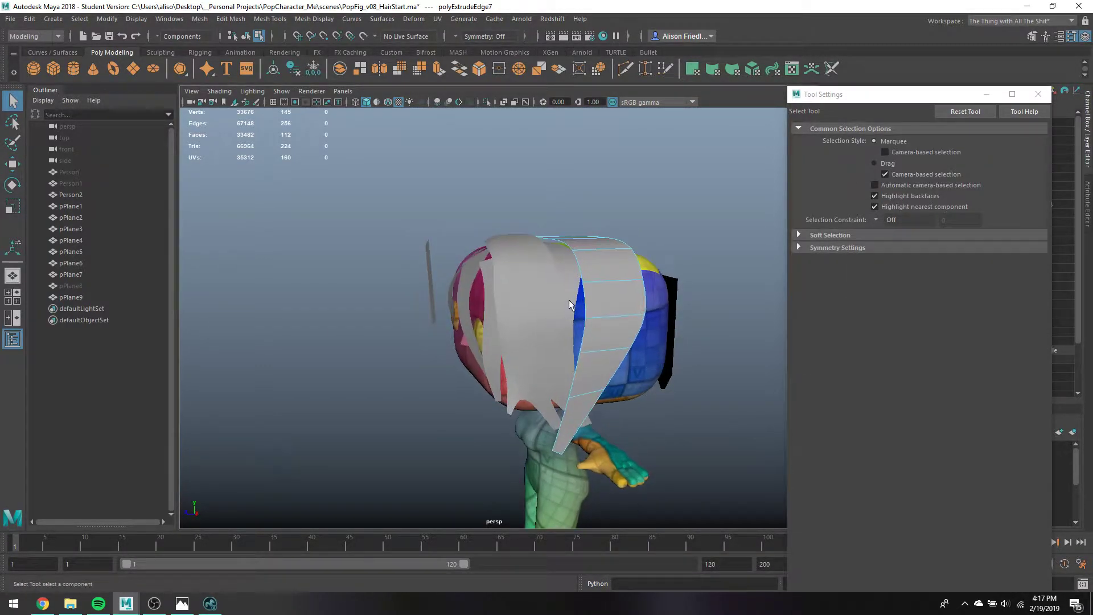
# Extrude the upper front edges of the rear side strand toward the face to overlap the neighbouring strand
pyautogui.rightClick(590, 291)
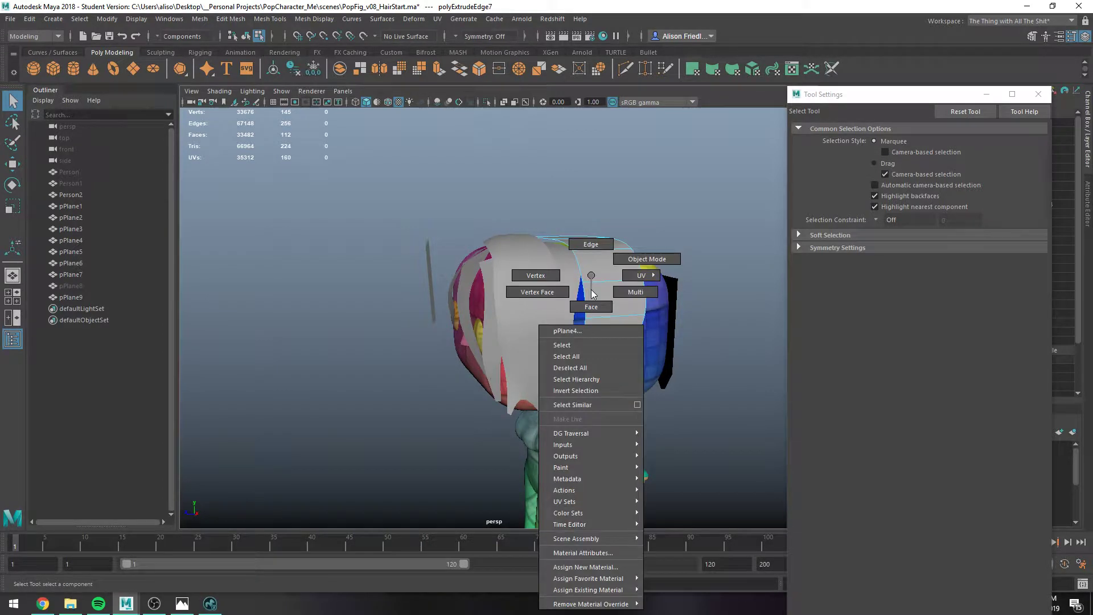
pyautogui.click(590, 306)
pyautogui.rightClick(590, 277)
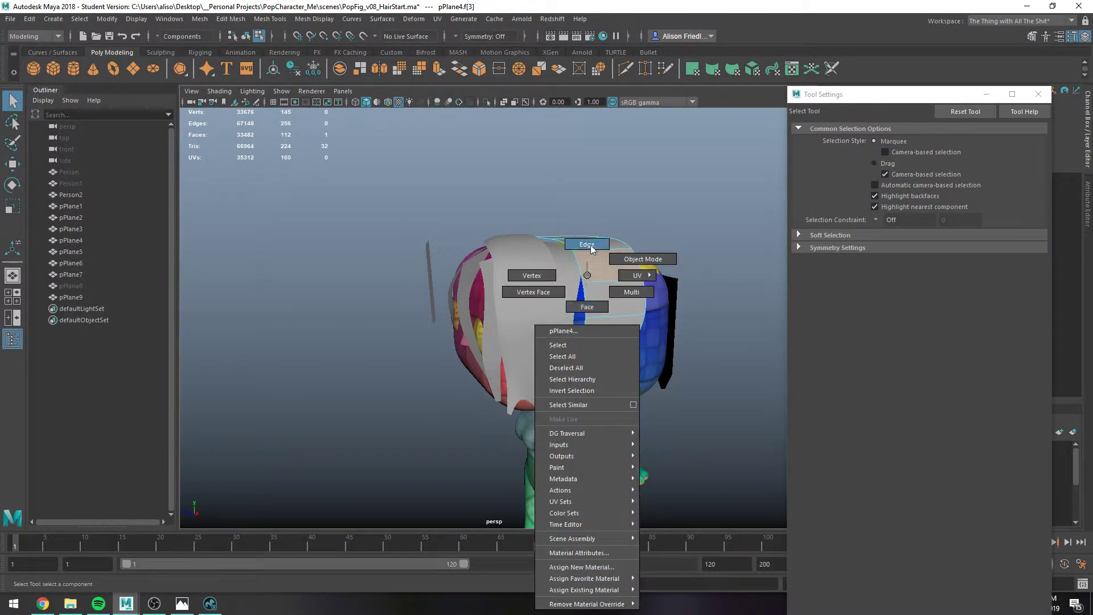
pyautogui.click(586, 307)
pyautogui.keyDown('alt'); pyautogui.moveTo(586, 307); pyautogui.dragTo(545, 273); pyautogui.keyUp('alt')
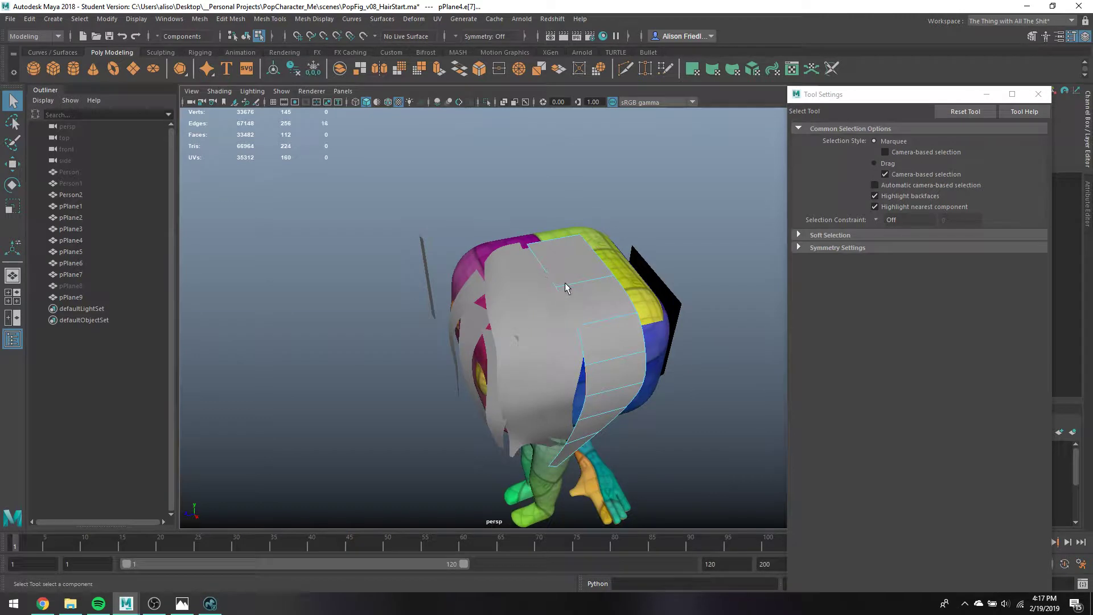
pyautogui.hotkey('ctrl', 'e')
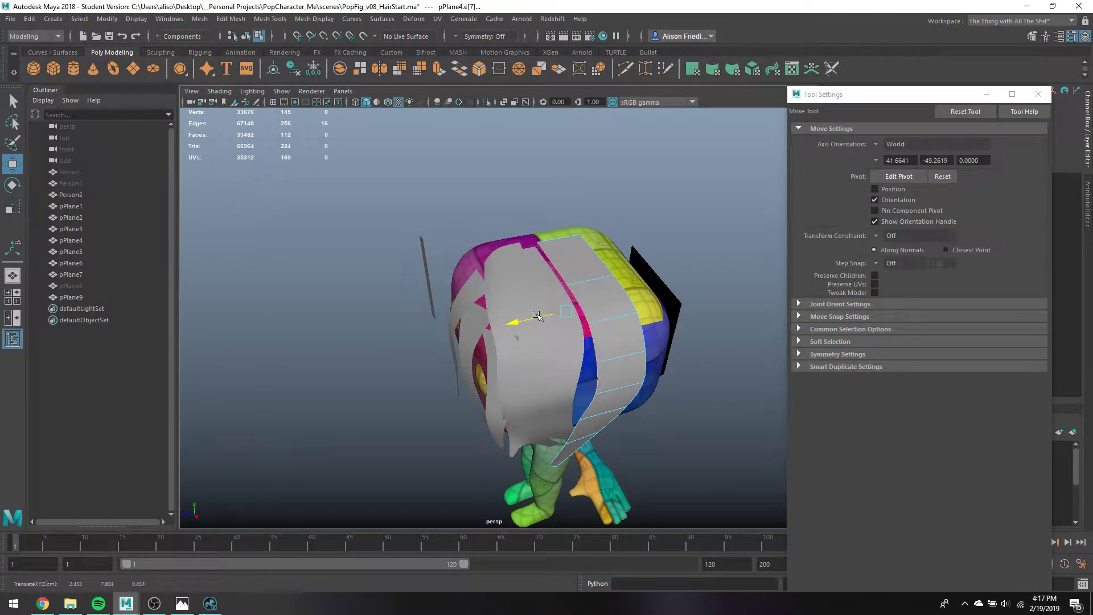
pyautogui.moveTo(565, 388); pyautogui.dragTo(546, 348)
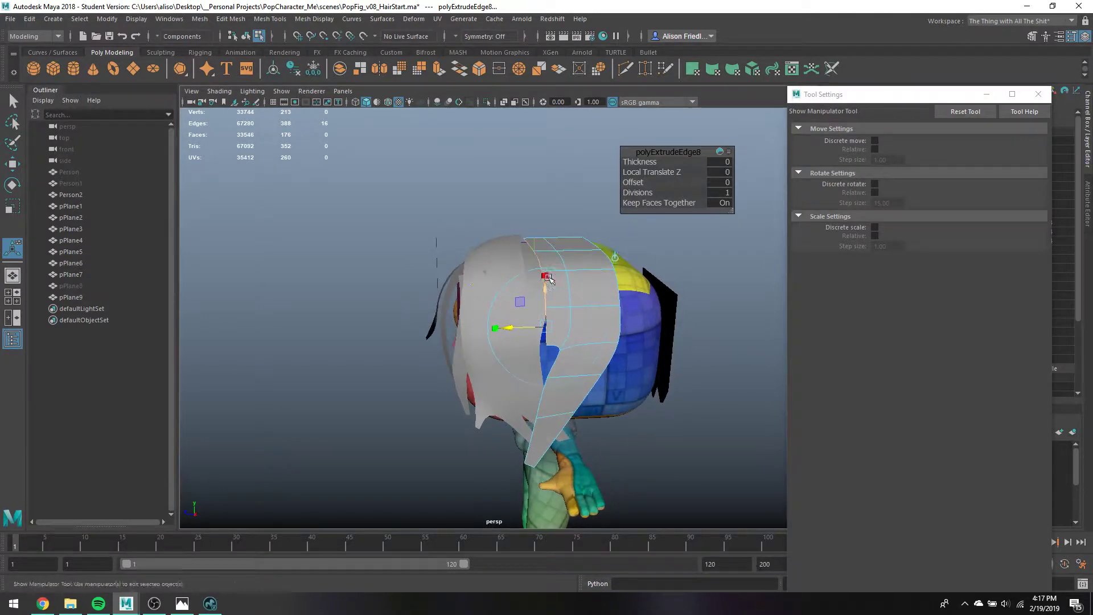
pyautogui.press('w')
pyautogui.moveTo(504, 283); pyautogui.dragTo(502, 282)
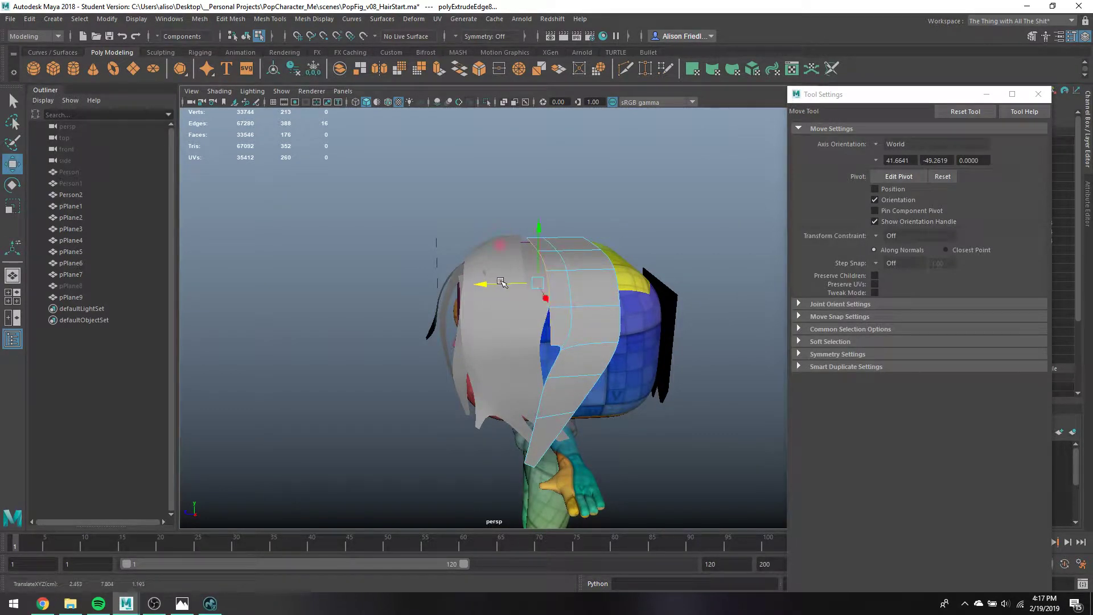
# Extrude the new strip's bottom edge downward and scale it into a narrow tip in front of the strand's main point
pyautogui.press('q')
pyautogui.click(555, 352)
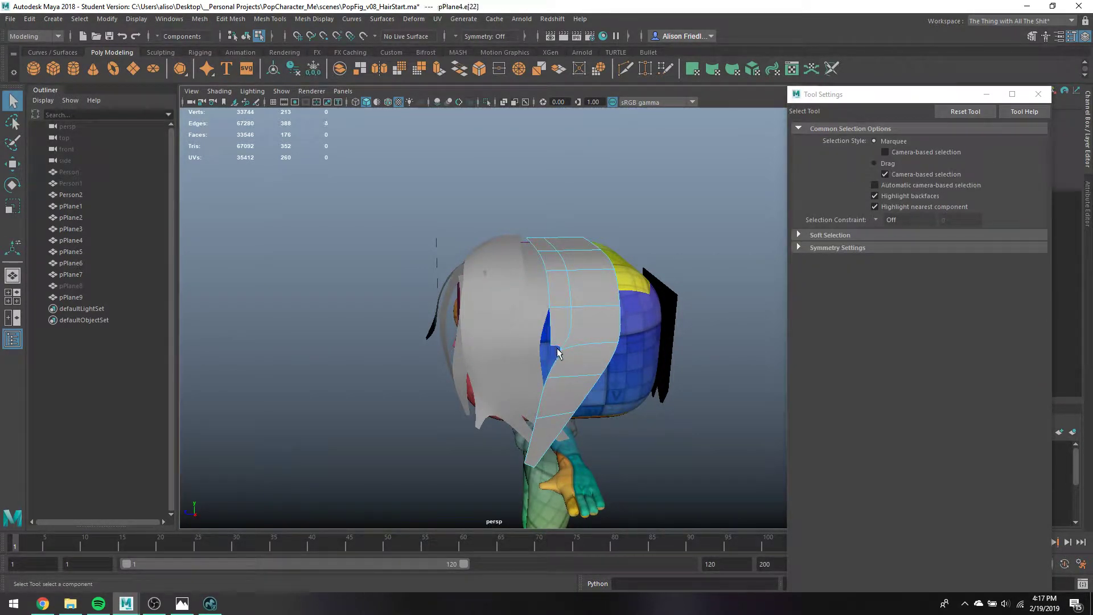
pyautogui.hotkey('ctrl', 'e')
pyautogui.press('w')
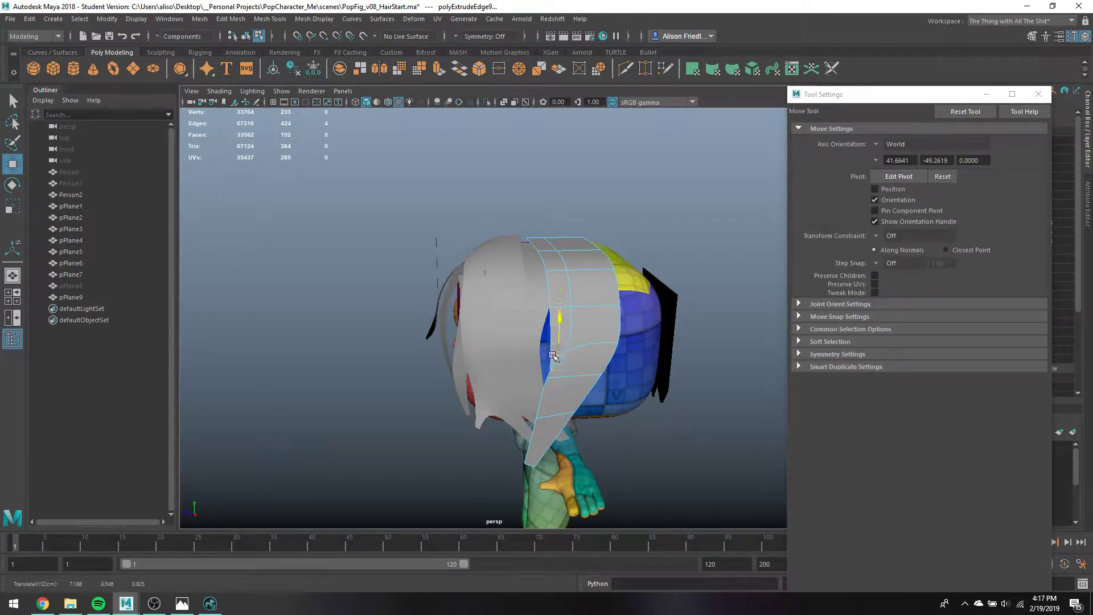
pyautogui.moveTo(526, 374); pyautogui.dragTo(525, 374)
pyautogui.press('r')
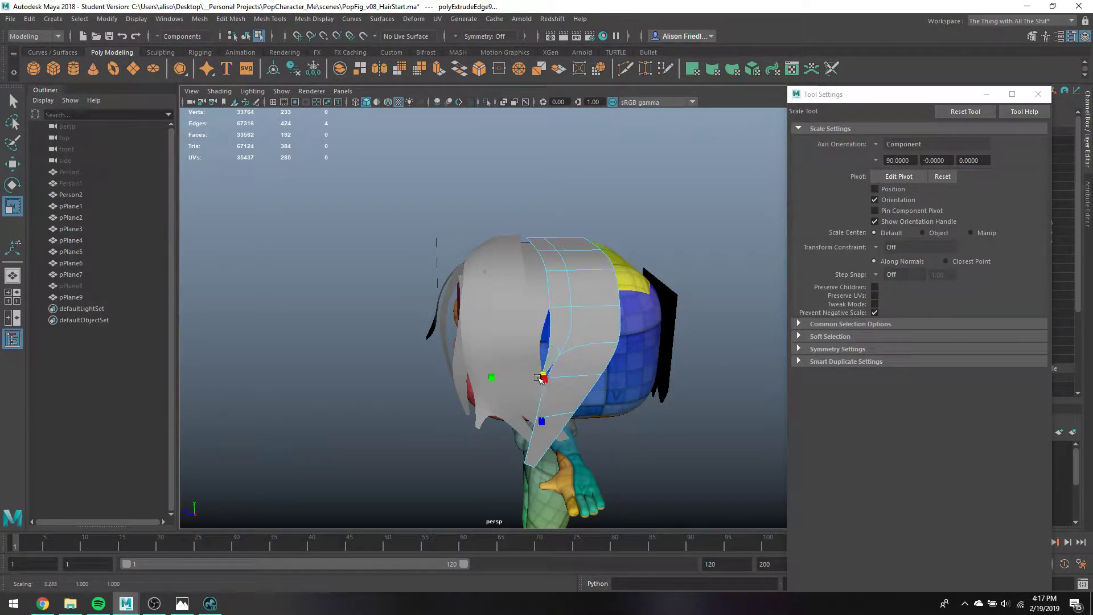
pyautogui.press('q')
# Move the strip's lower front edge and the front vertex of its small tip toward the face
pyautogui.click(552, 330)
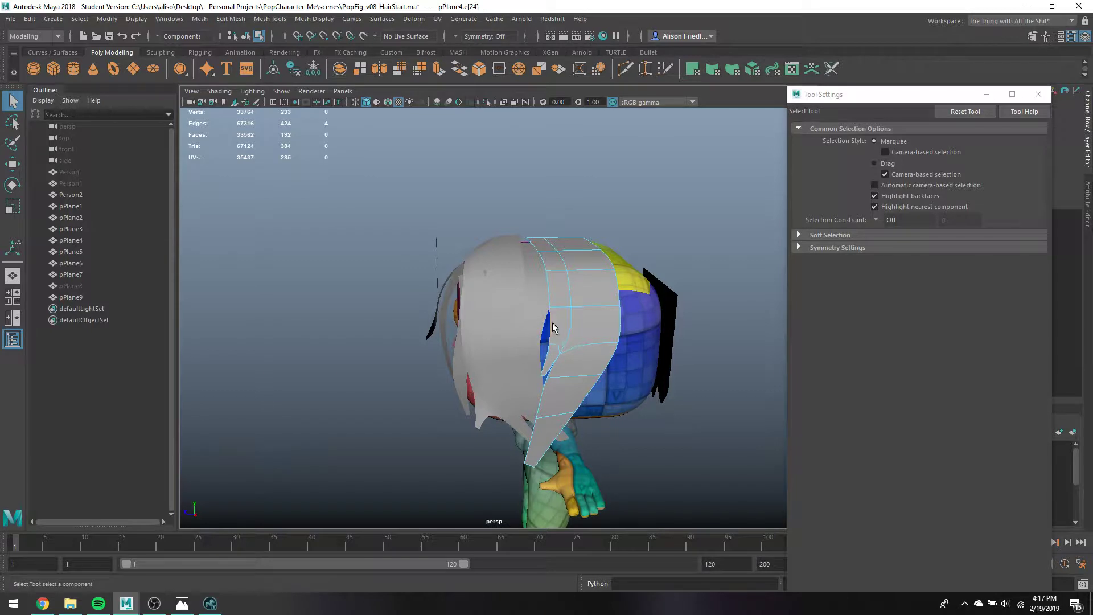
pyautogui.press('b')
pyautogui.press('w')
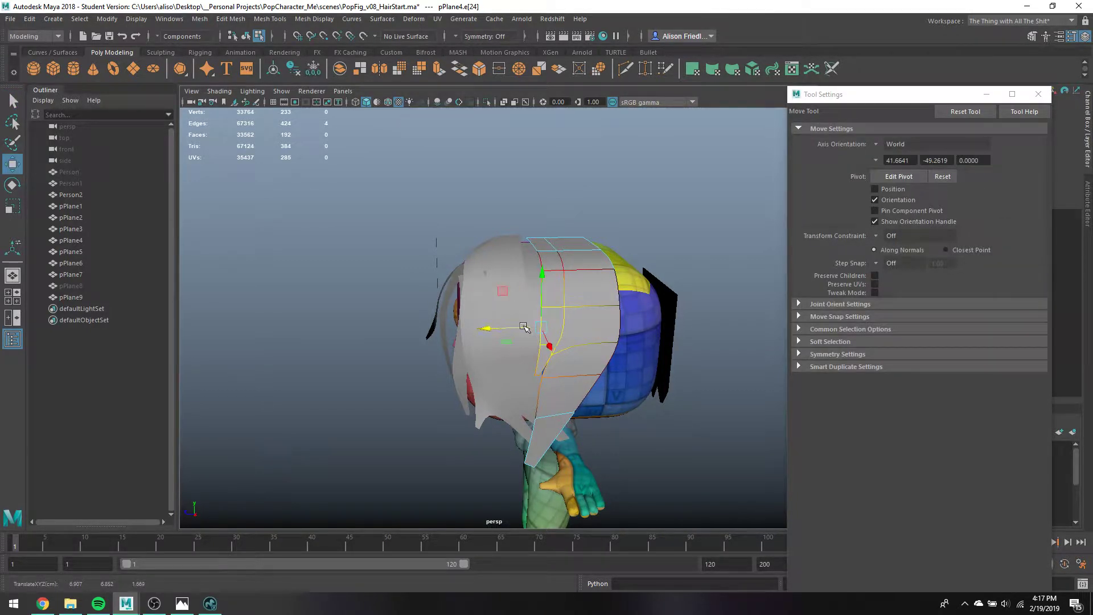
pyautogui.moveTo(524, 326); pyautogui.dragTo(520, 326)
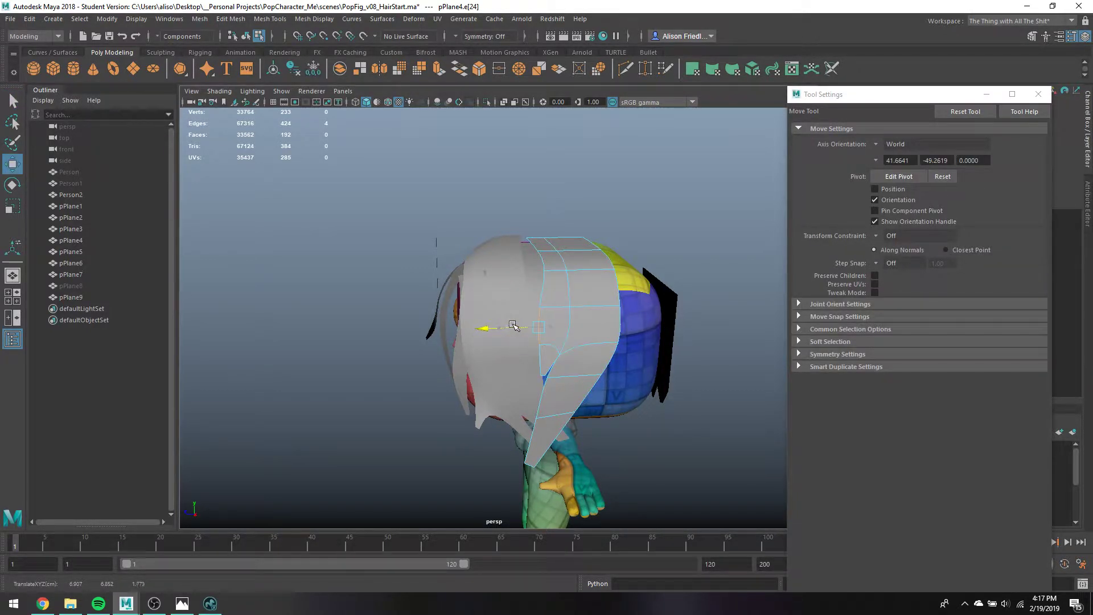
pyautogui.press('q')
pyautogui.moveTo(545, 362); pyautogui.dragTo(493, 278, button='right')
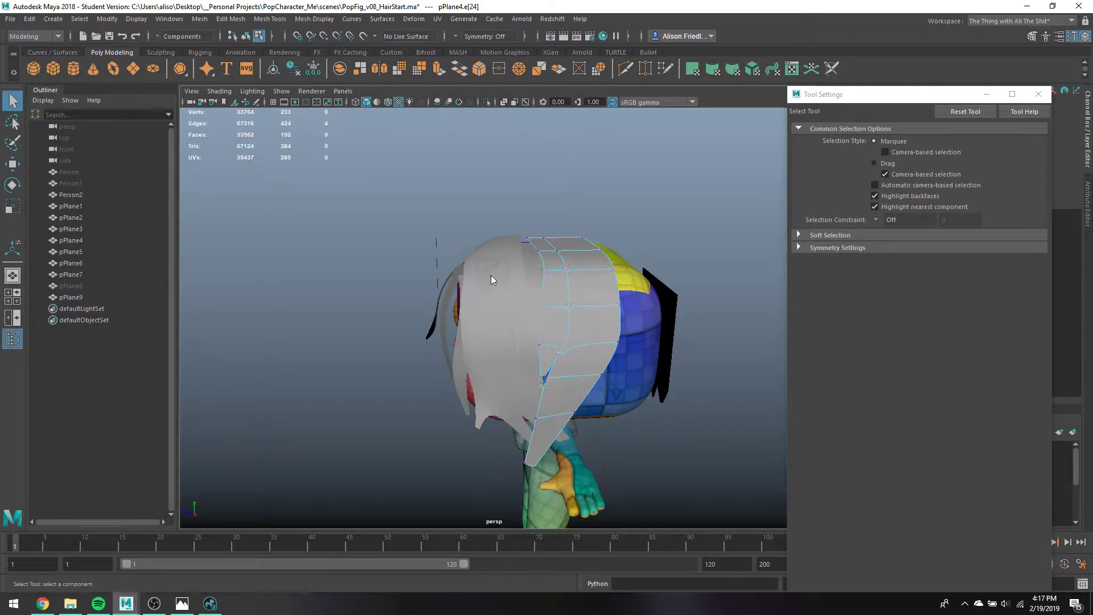
pyautogui.click(543, 377)
pyautogui.press('w')
pyautogui.press('q')
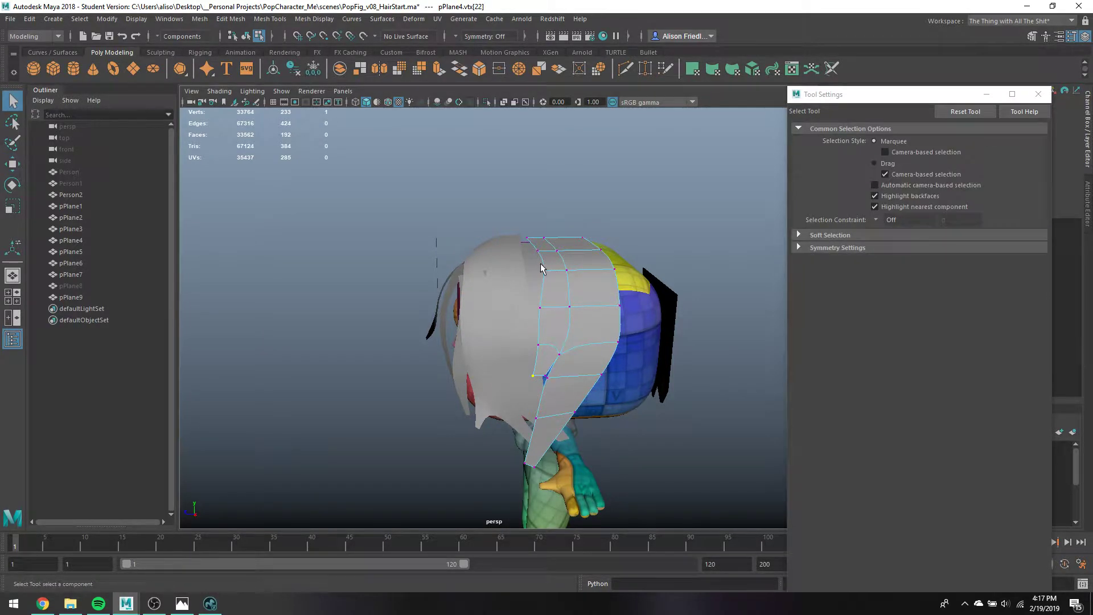
# Move the upper front vertex of the rear side strand toward the face to smooth the strip's front outline
pyautogui.click(544, 270)
pyautogui.press('w')
pyautogui.moveTo(522, 269); pyautogui.dragTo(515, 268)
pyautogui.press('q')
pyautogui.keyDown('alt'); pyautogui.moveTo(546, 234); pyautogui.dragTo(516, 241); pyautogui.keyUp('alt')
pyautogui.press('w')
pyautogui.press('b')
pyautogui.press('q')
pyautogui.press('w')
pyautogui.keyDown('alt'); pyautogui.moveTo(522, 246); pyautogui.dragTo(551, 293); pyautogui.keyUp('alt')
pyautogui.press('q')
# Move the middle rear-edge vertices of the front side strand toward the face, then return to object mode
pyautogui.click(515, 261)
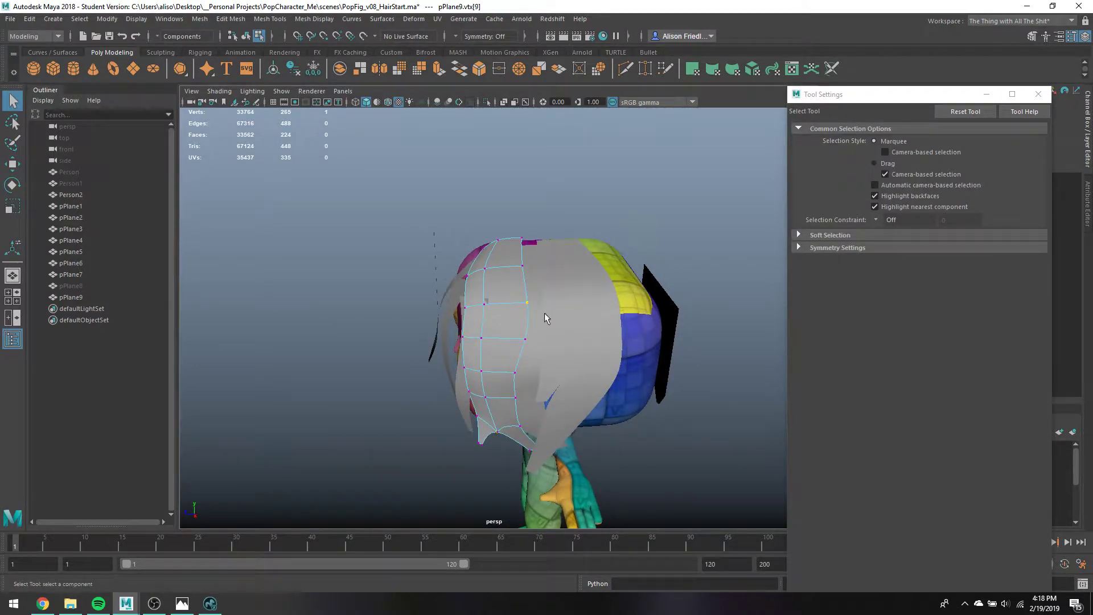
pyautogui.press('w')
pyautogui.press('q')
pyautogui.click(517, 339)
pyautogui.press('w')
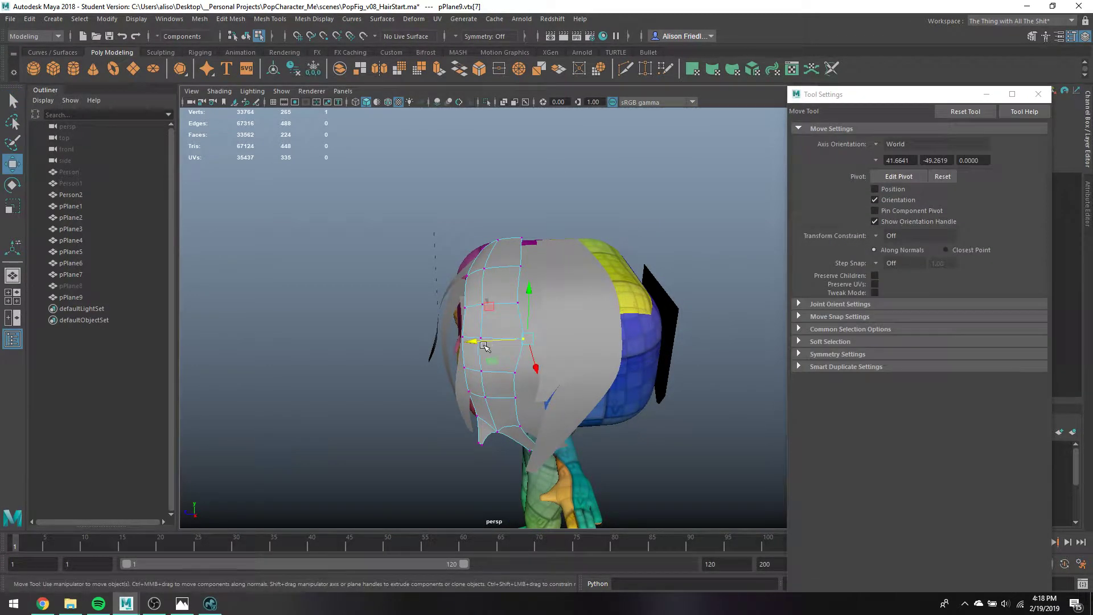
pyautogui.press('q')
pyautogui.click(439, 102)
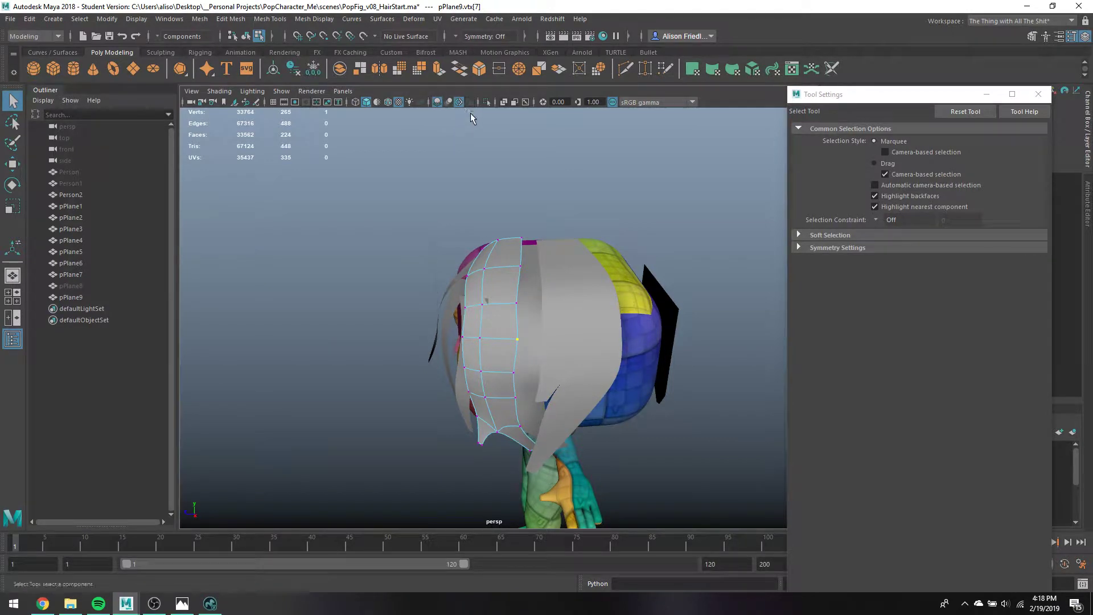
pyautogui.keyDown('alt'); pyautogui.moveTo(528, 253); pyautogui.dragTo(527, 255); pyautogui.keyUp('alt')
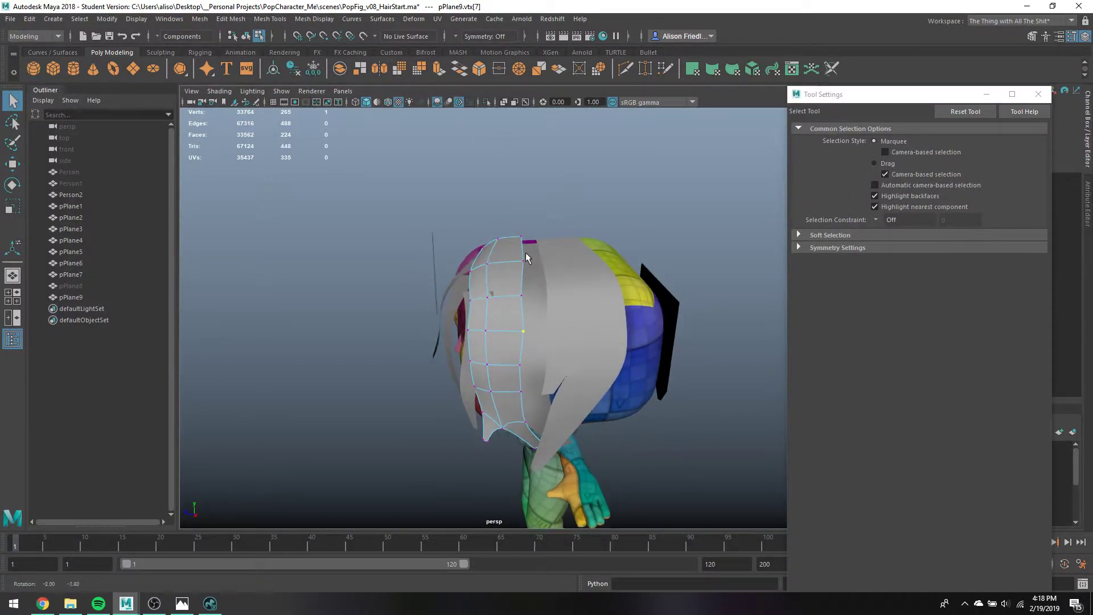
pyautogui.press('w')
pyautogui.moveTo(500, 333); pyautogui.dragTo(494, 334)
pyautogui.keyDown('alt'); pyautogui.moveTo(542, 289); pyautogui.dragTo(548, 248); pyautogui.keyUp('alt')
pyautogui.press('q')
pyautogui.moveTo(549, 246); pyautogui.dragTo(580, 225, button='right')
pyautogui.click(580, 225)
# Raise the front side strand's cross edge loops at the top and upper corner of the head to arch it outward
pyautogui.keyDown('alt'); pyautogui.moveTo(511, 268); pyautogui.dragTo(645, 276); pyautogui.keyUp('alt')
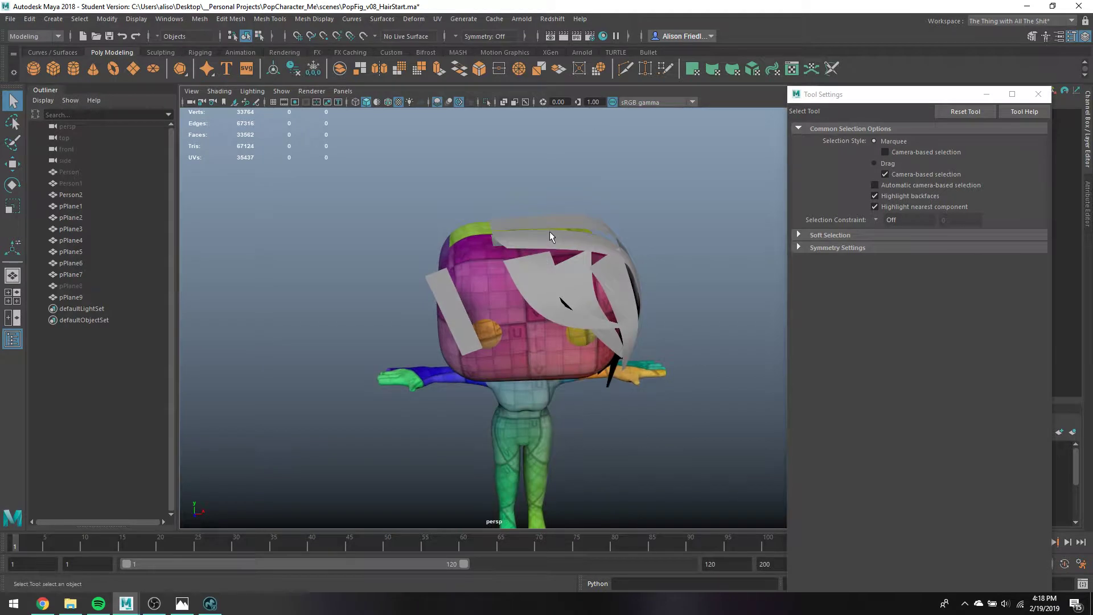
pyautogui.click(560, 236)
pyautogui.moveTo(574, 242); pyautogui.dragTo(560, 217, button='right')
pyautogui.click(569, 230)
pyautogui.doubleClick(570, 231)
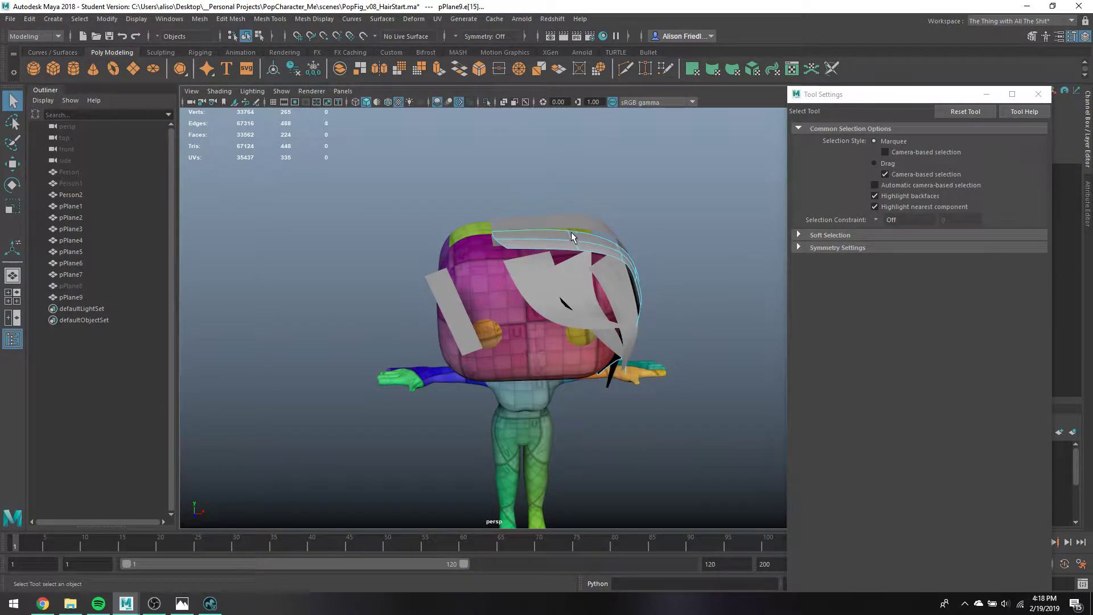
pyautogui.press('w')
pyautogui.moveTo(602, 222); pyautogui.dragTo(583, 220)
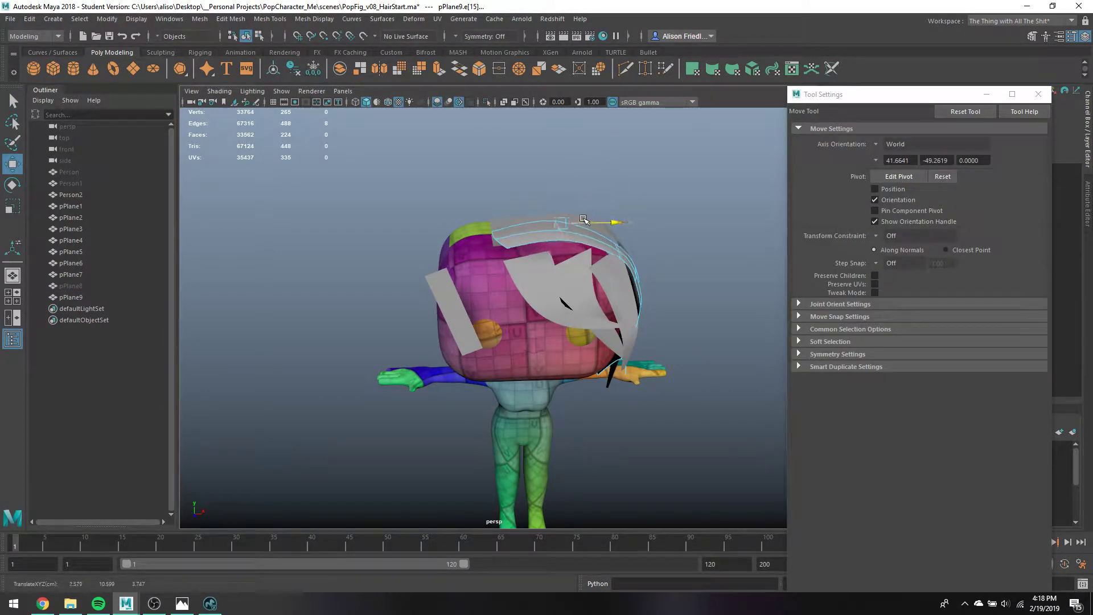
pyautogui.press('q')
pyautogui.press('w')
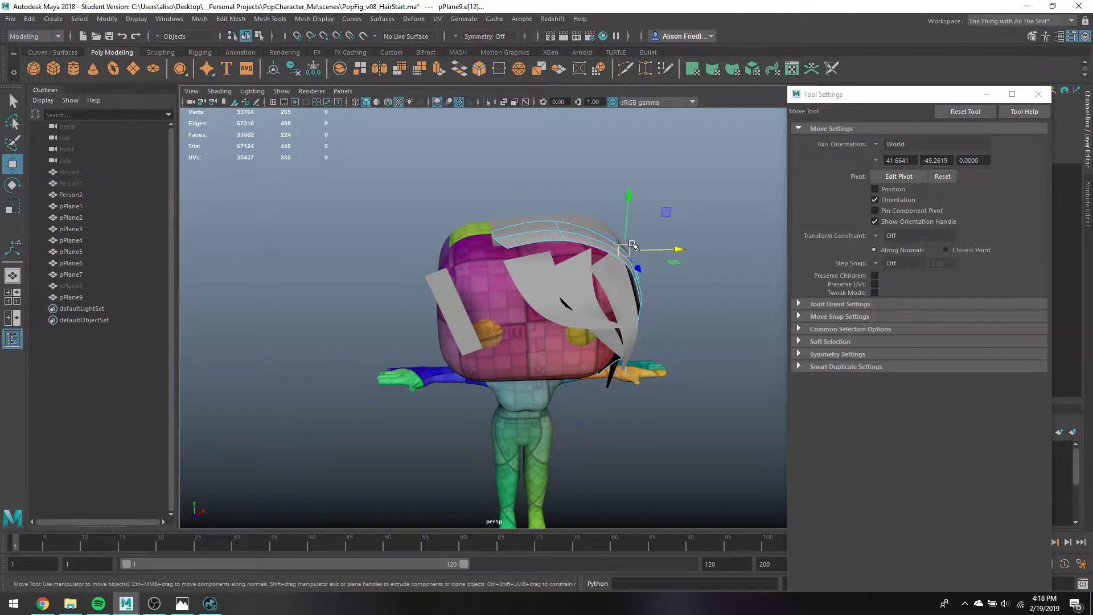
pyautogui.moveTo(644, 249); pyautogui.dragTo(630, 228)
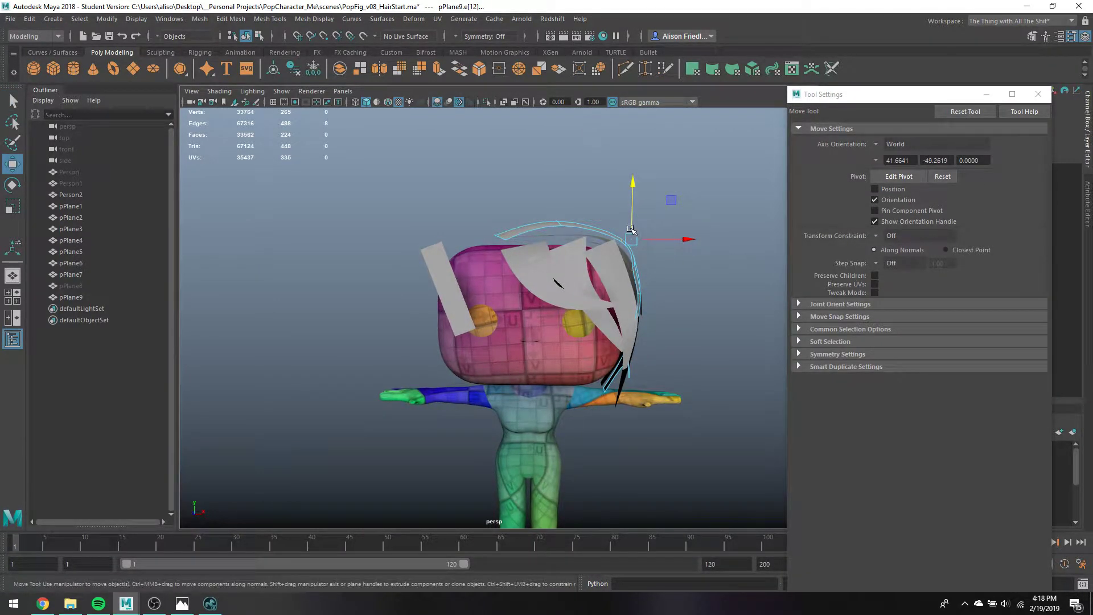
# Adjust the rear side strand's top cross edge loop to lift that part of the strand off the head
pyautogui.keyDown('alt'); pyautogui.moveTo(584, 241); pyautogui.dragTo(576, 247); pyautogui.keyUp('alt')
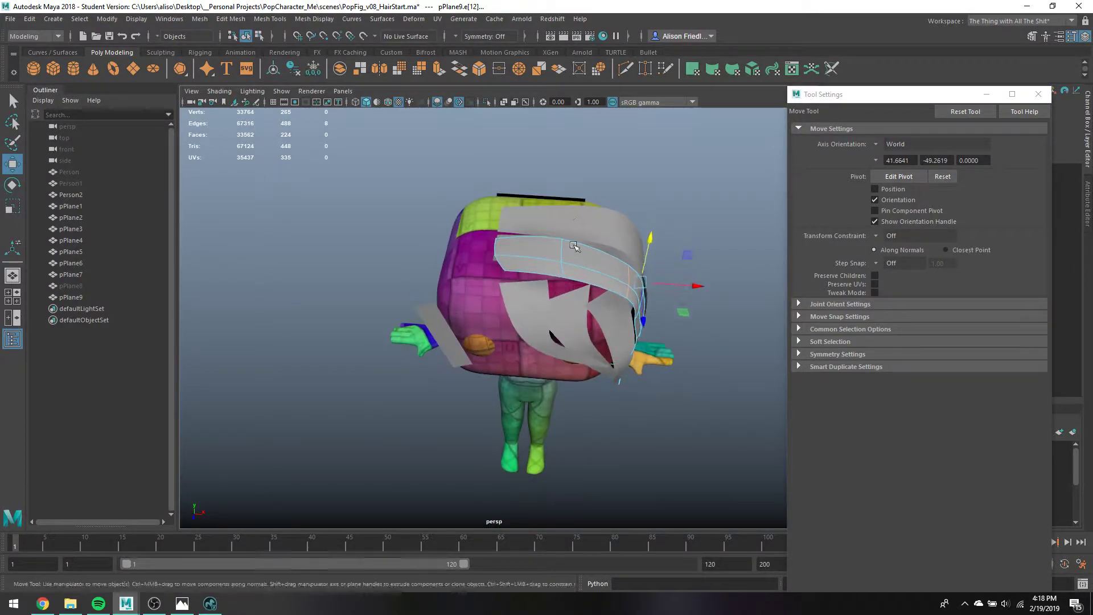
pyautogui.press('q')
pyautogui.click(575, 217)
pyautogui.moveTo(574, 217); pyautogui.dragTo(577, 190, button='right')
pyautogui.doubleClick(575, 213)
pyautogui.press('w')
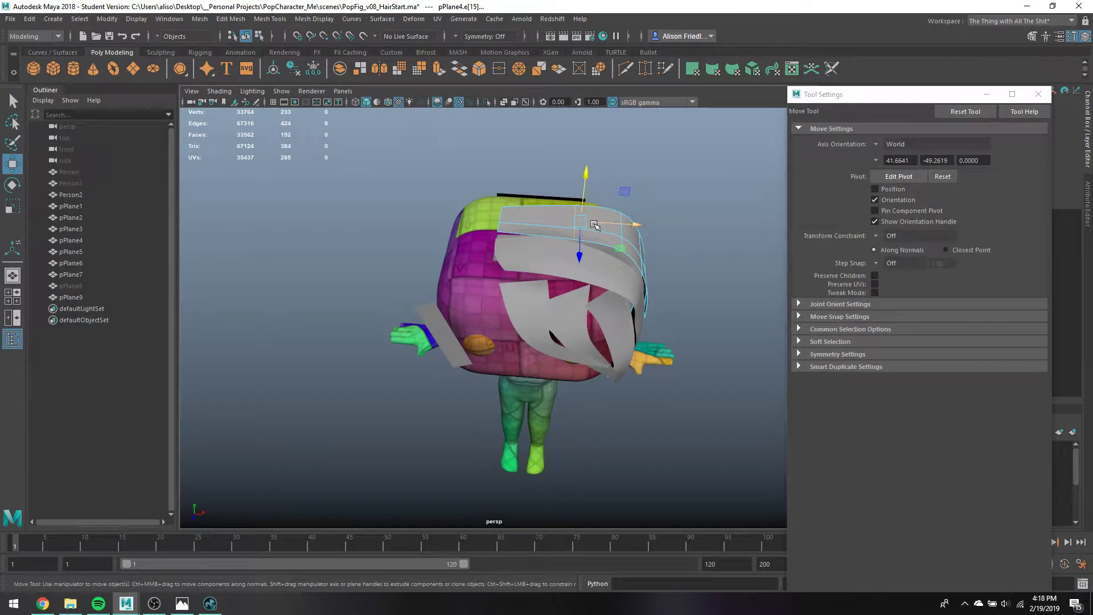
pyautogui.moveTo(594, 220); pyautogui.dragTo(458, 194)
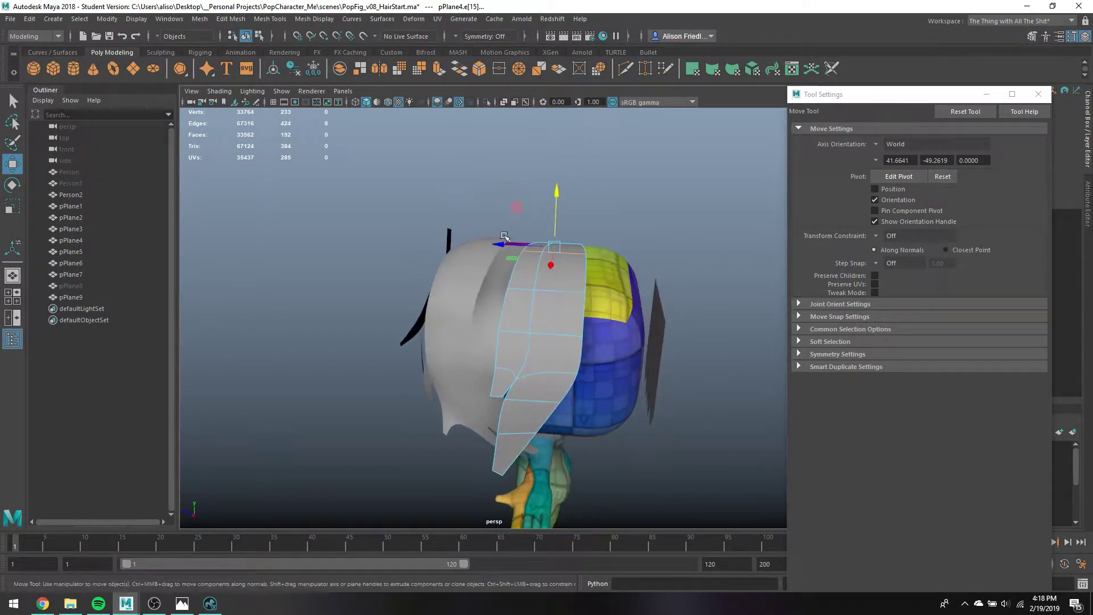
# Move the rear side strand's inner vertex between its two tips to widen the notch
pyautogui.keyDown('alt'); pyautogui.moveTo(592, 299); pyautogui.dragTo(526, 290); pyautogui.keyUp('alt')
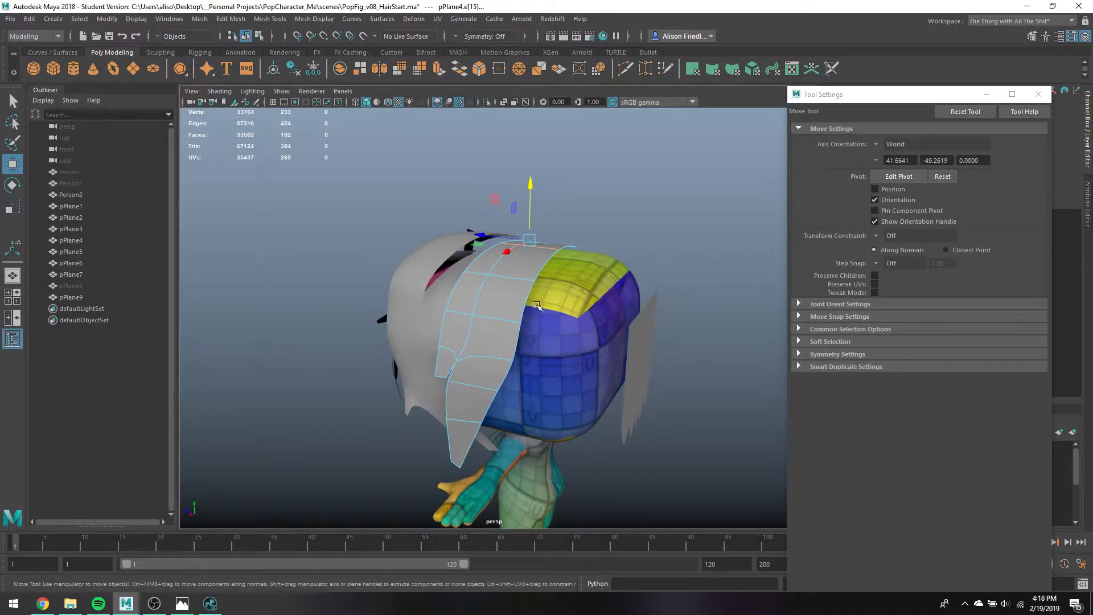
pyautogui.press('q')
pyautogui.moveTo(464, 374); pyautogui.dragTo(411, 282, button='right')
pyautogui.click(453, 381)
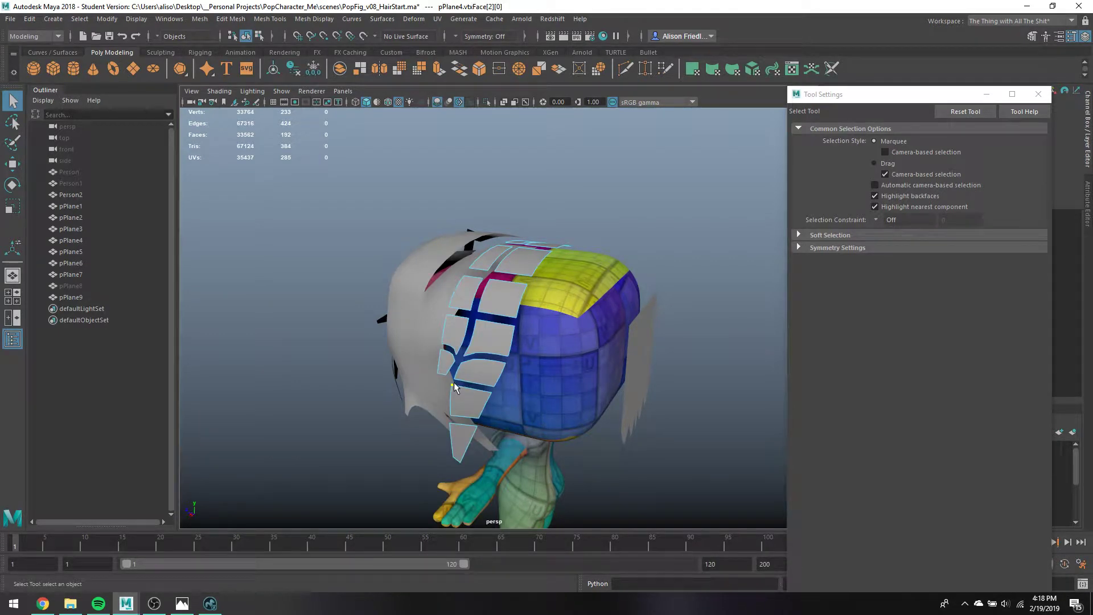
pyautogui.press('w')
pyautogui.moveTo(453, 382); pyautogui.dragTo(408, 290, button='right')
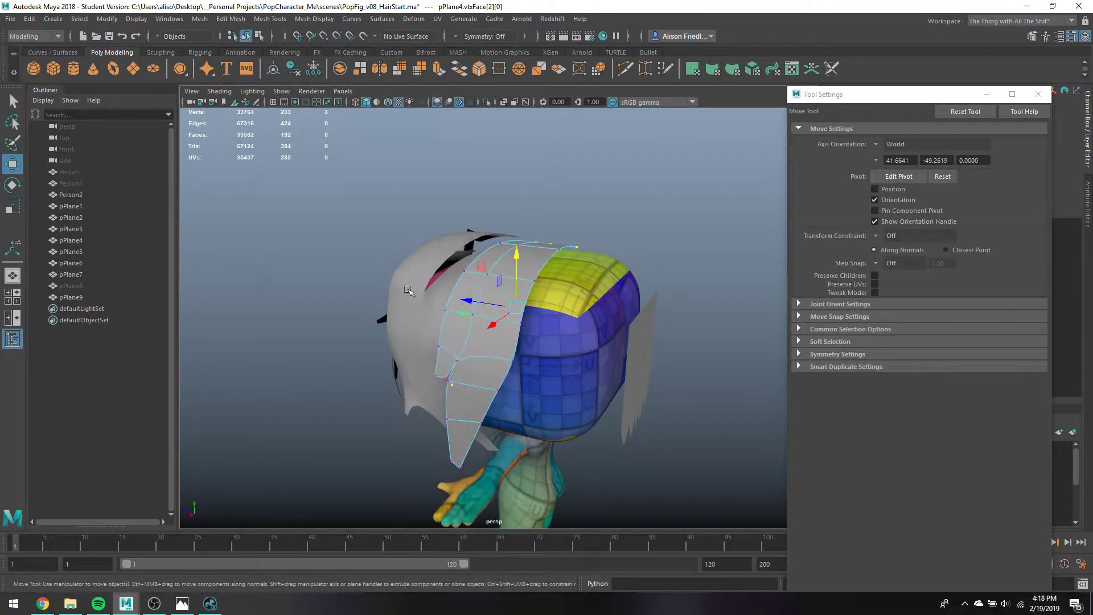
pyautogui.click(447, 378)
pyautogui.moveTo(426, 374); pyautogui.dragTo(438, 382)
pyautogui.press('q')
# Extrude the strand's upper rear edges toward the back of the head and rotate the new edge to follow the head
pyautogui.moveTo(524, 305); pyautogui.dragTo(531, 257, button='right')
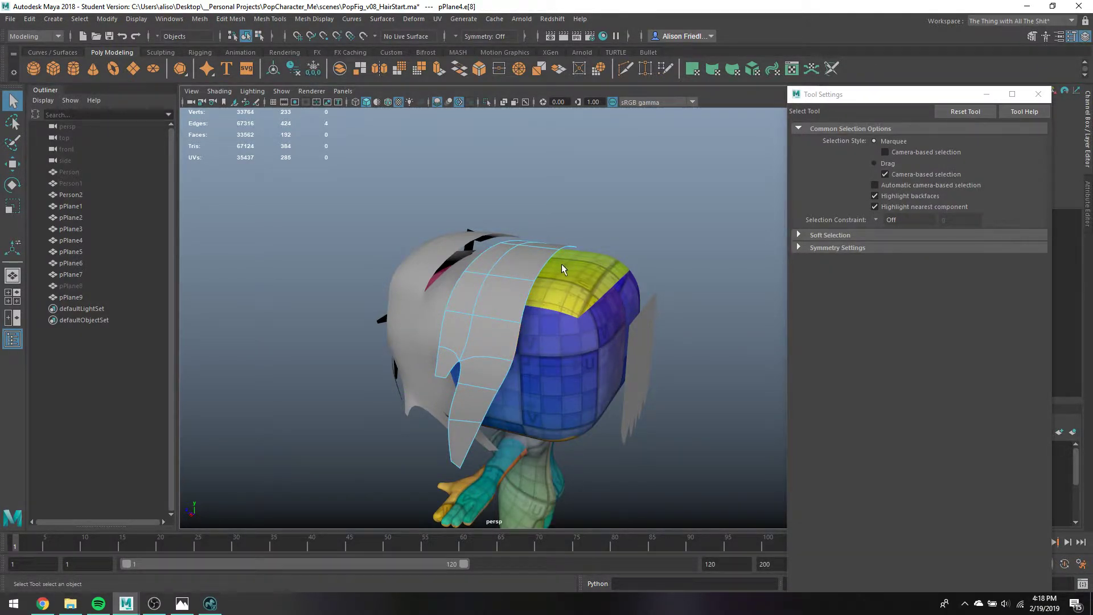
pyautogui.keyDown('alt'); pyautogui.moveTo(561, 264); pyautogui.dragTo(515, 330); pyautogui.keyUp('alt')
pyautogui.hotkey('ctrl', 'e')
pyautogui.press('w')
pyautogui.moveTo(492, 288); pyautogui.dragTo(586, 319)
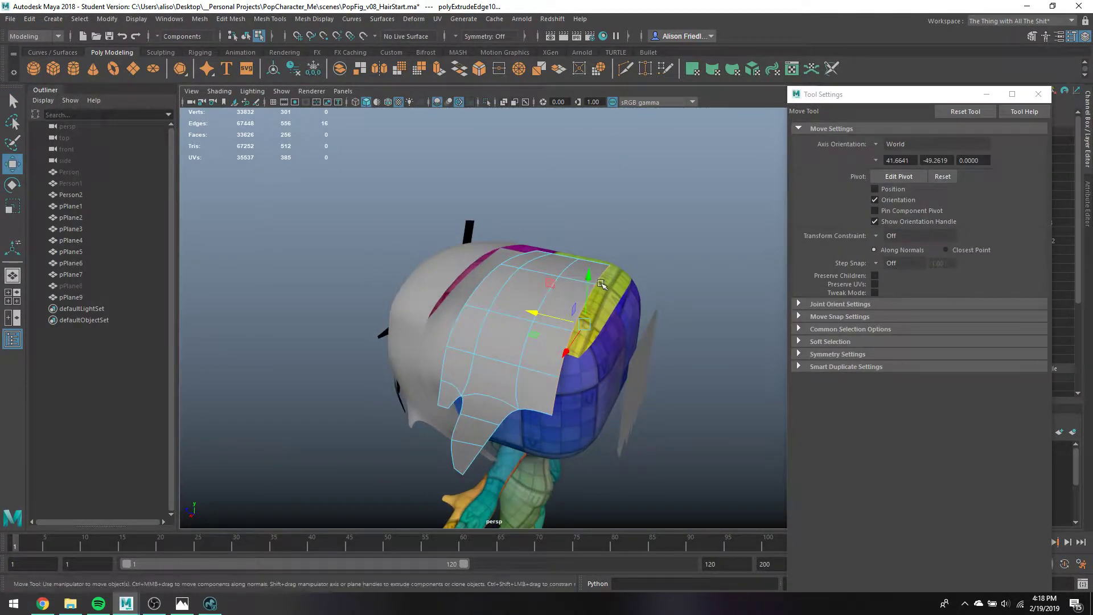
pyautogui.press('e')
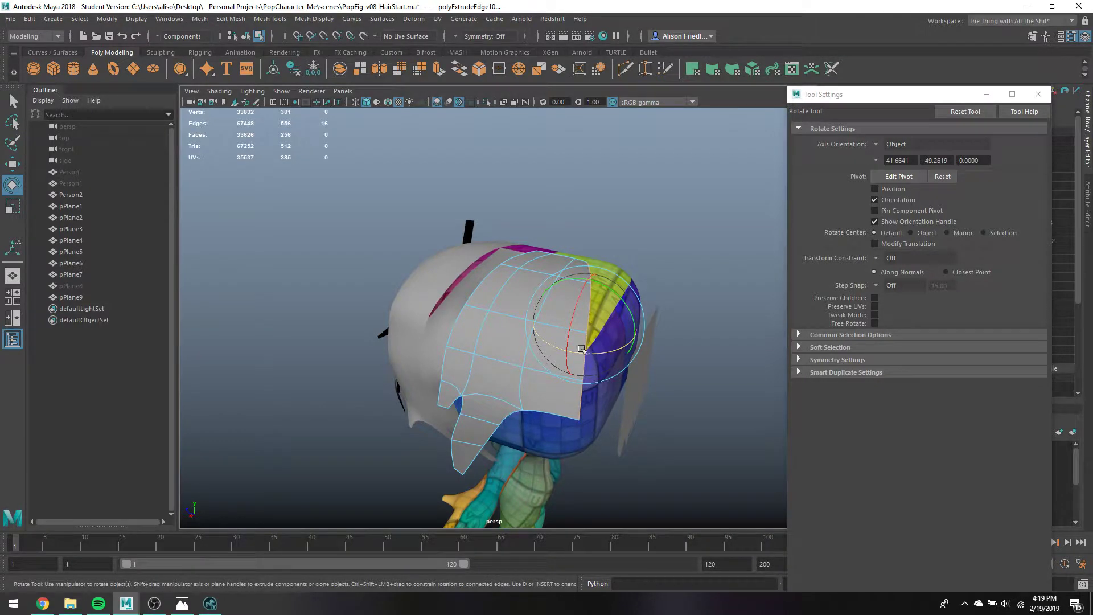
pyautogui.press('w')
pyautogui.press('q')
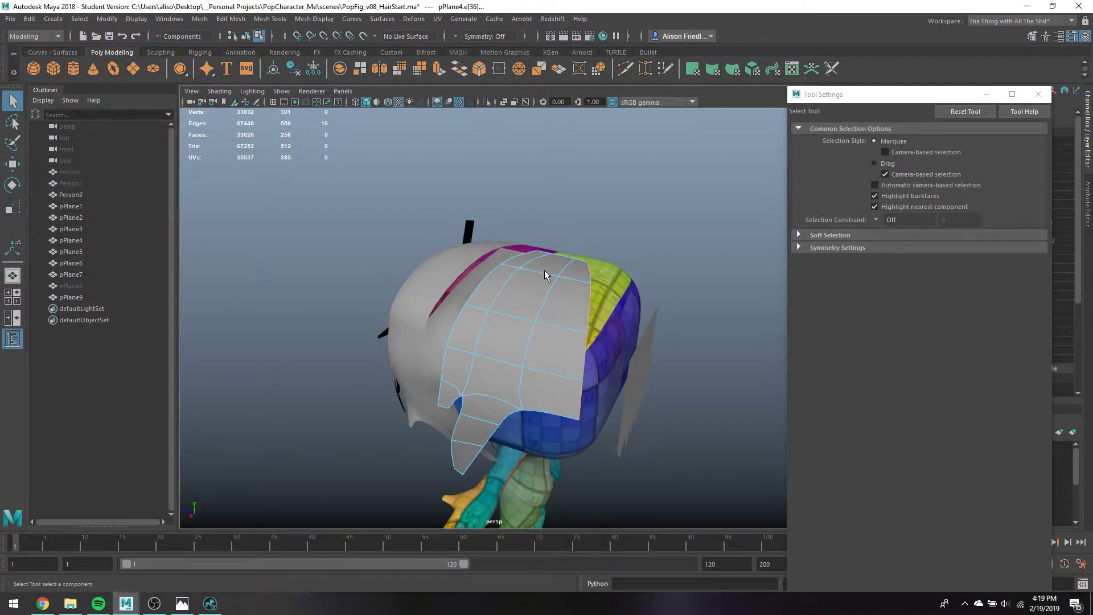
# Move the widened strand's long middle edge outward to round the hair over the back corner of the head
pyautogui.click(547, 297)
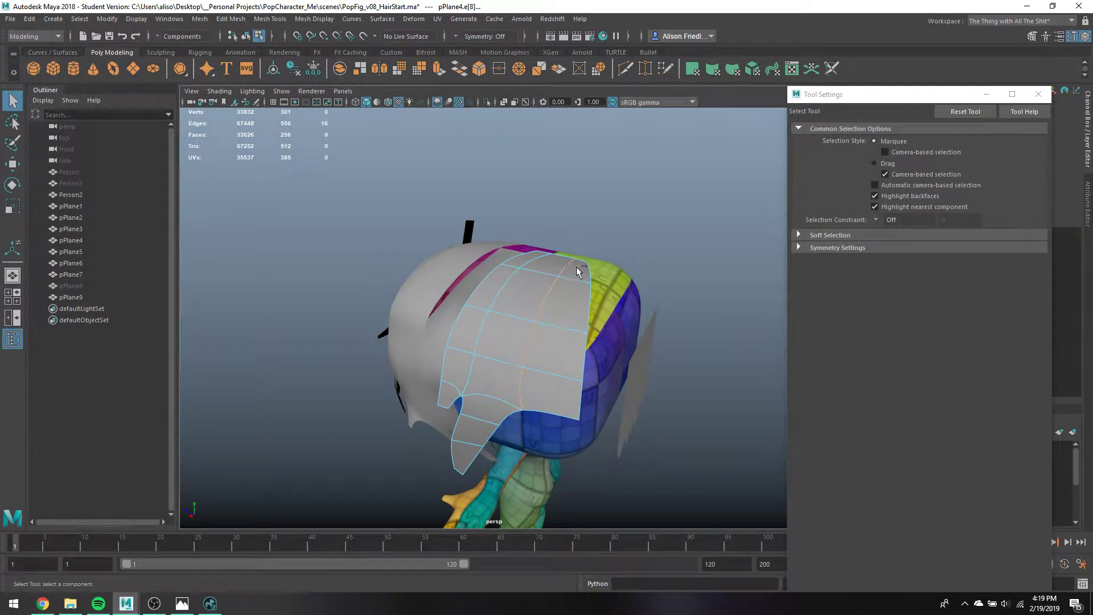
pyautogui.press('w')
pyautogui.keyDown('alt'); pyautogui.moveTo(577, 272); pyautogui.dragTo(589, 290); pyautogui.keyUp('alt')
pyautogui.press('q')
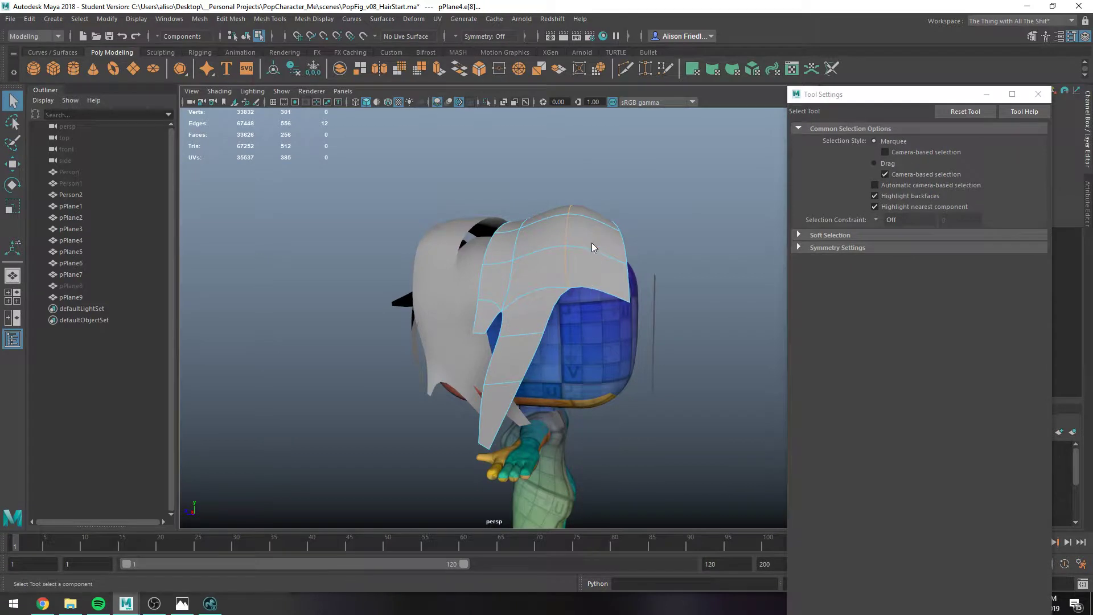
# Extrude the widened rear strand's lower back edge downward, then scale and rotate the new edge to level it
pyautogui.click(583, 282)
pyautogui.doubleClick(587, 285)
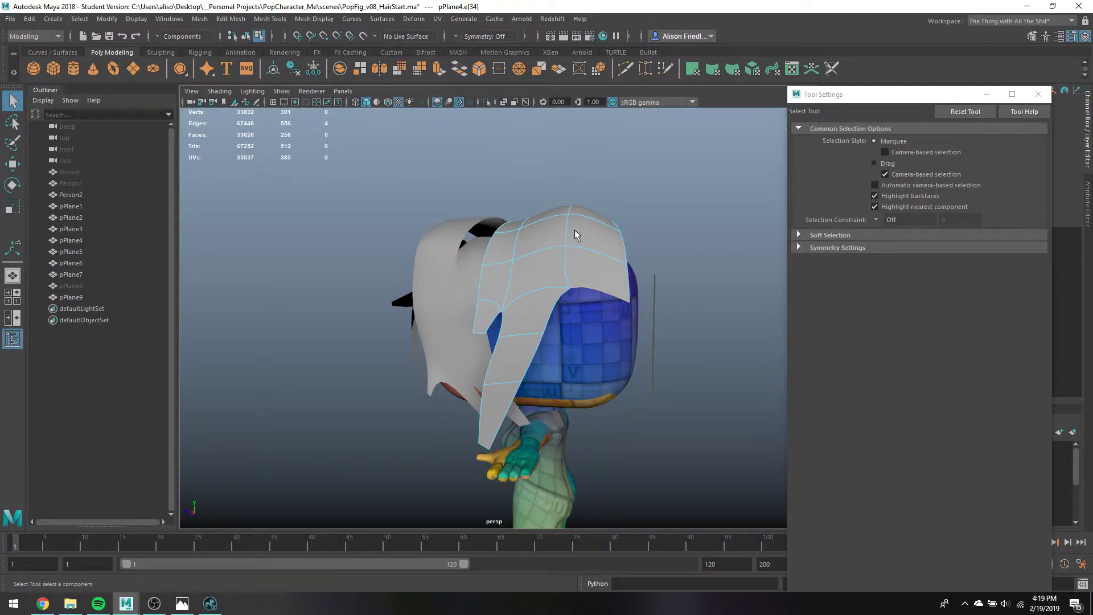
pyautogui.hotkey('ctrl', 'e')
pyautogui.press('w')
pyautogui.moveTo(593, 251); pyautogui.dragTo(596, 341)
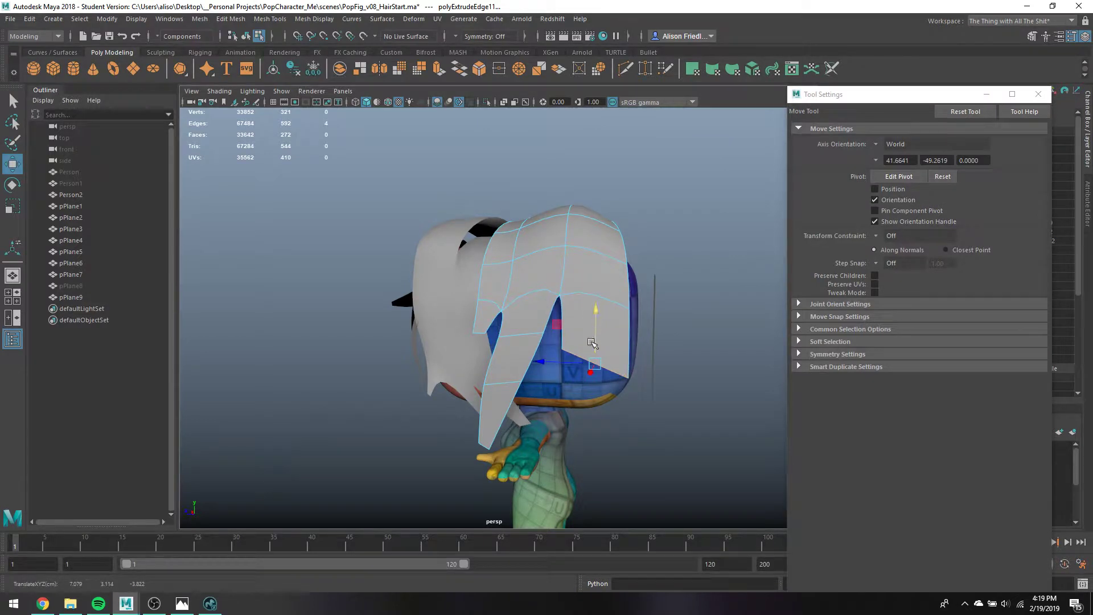
pyautogui.press('r')
pyautogui.press('e')
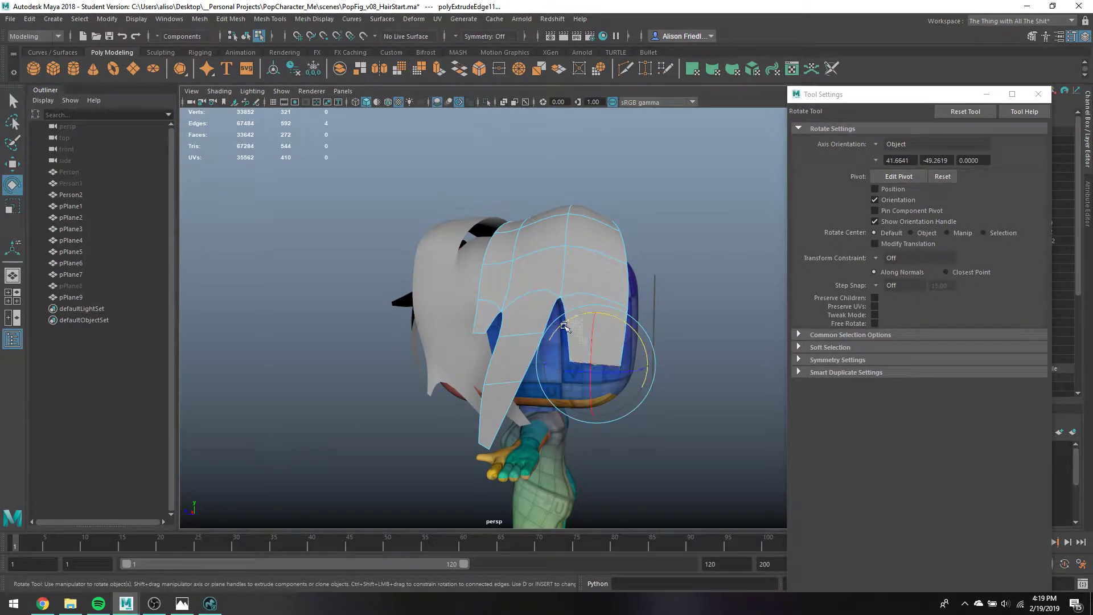
# Try to raise the vertex at the top of the gap between the rear strand's tip and the new back flap
pyautogui.moveTo(563, 275); pyautogui.dragTo(513, 287, button='right')
pyautogui.click(560, 278)
pyautogui.press('w')
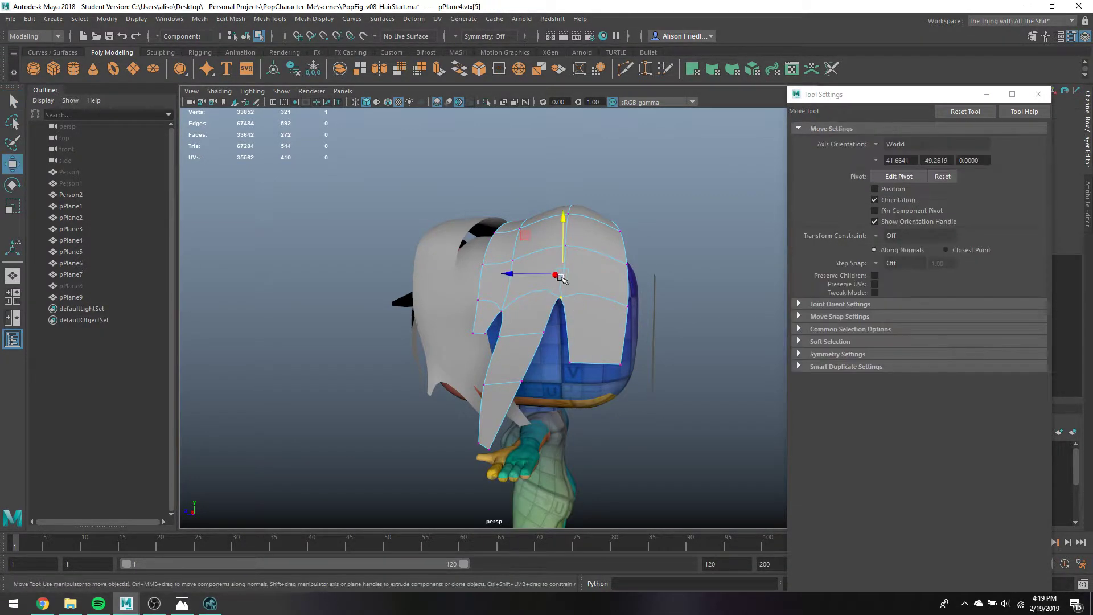
pyautogui.moveTo(563, 257); pyautogui.dragTo(565, 235)
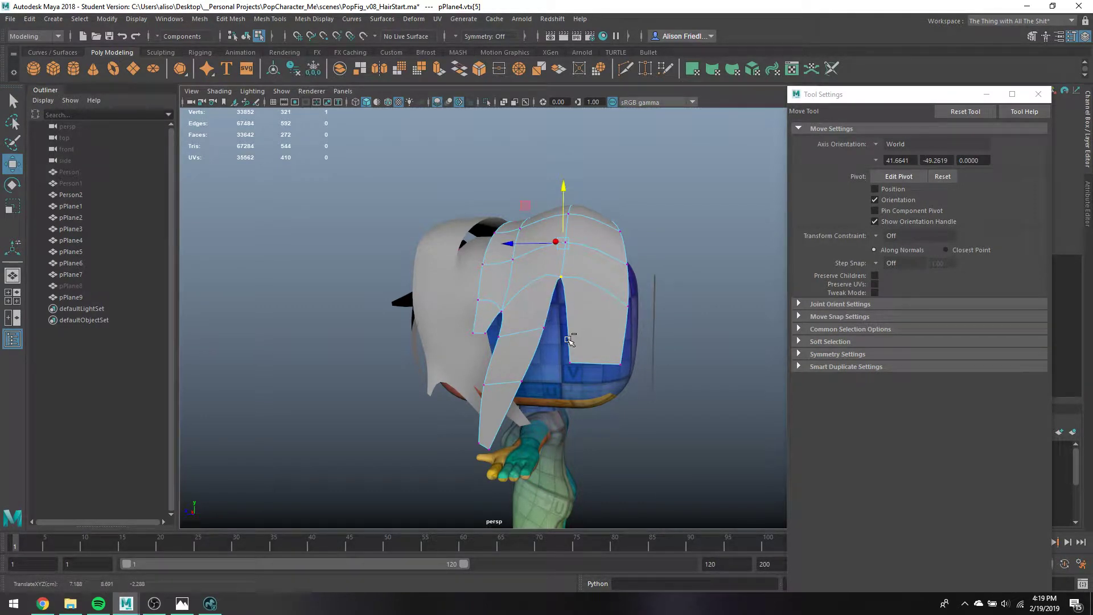
pyautogui.hotkey('ctrl', 'z')
# Merge the back flap's lower front vertex with the neighbouring vertex on the strand tip to close the gap between them
pyautogui.click(569, 344)
pyautogui.press('q')
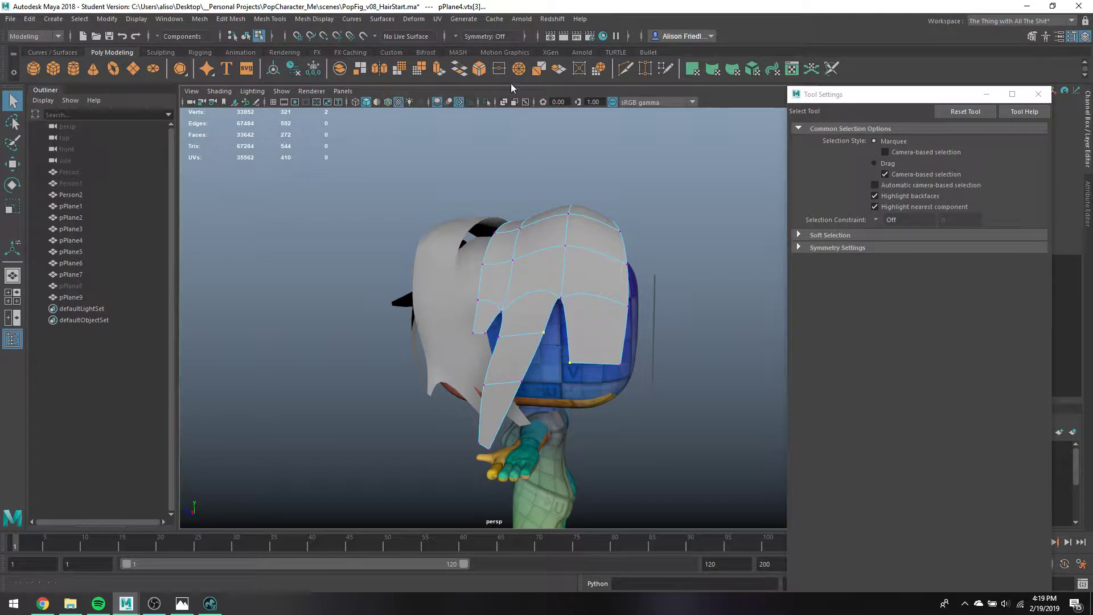
pyautogui.click(518, 68)
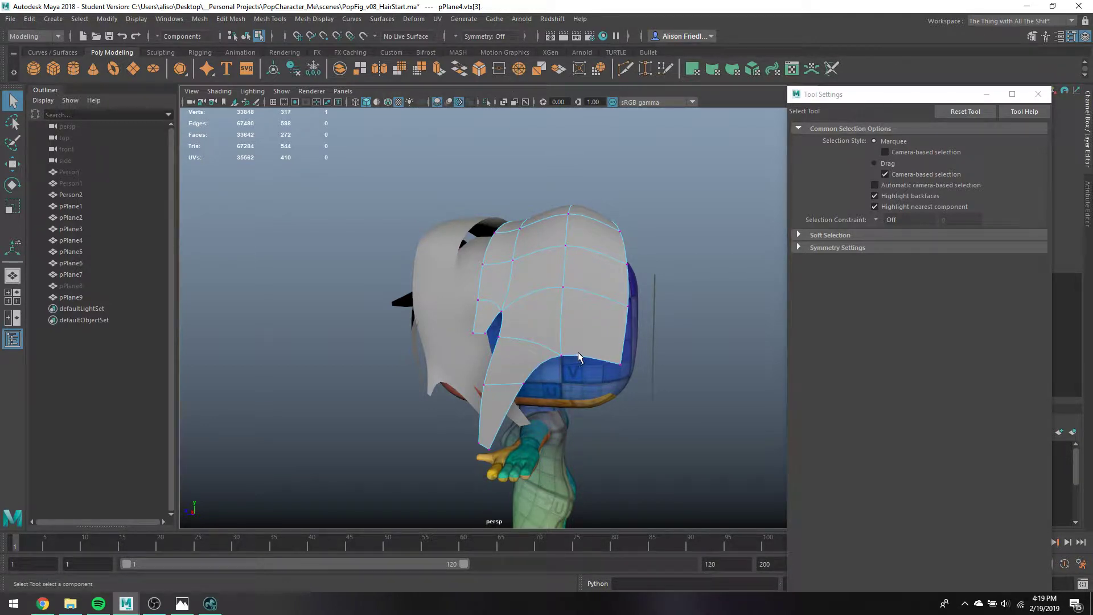
pyautogui.keyDown('shift'); pyautogui.moveTo(578, 273); pyautogui.dragTo(592, 342, button='right'); pyautogui.keyUp('shift')
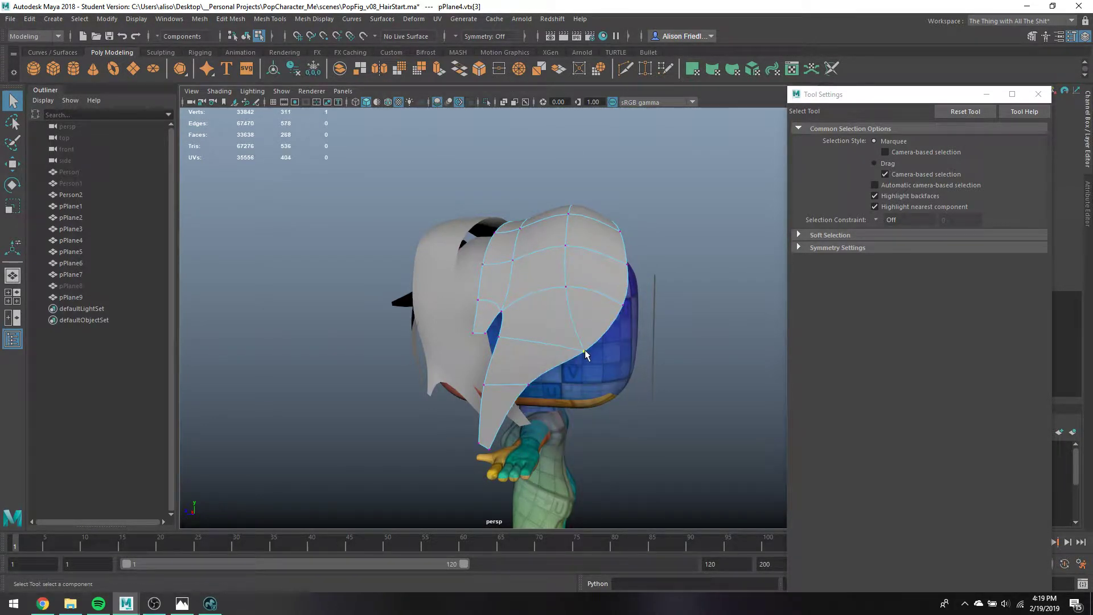
pyautogui.hotkey('ctrl', 'z')
# Extrude the back flap's bottom edge downward and narrow it into a tapered tip
pyautogui.click(438, 69)
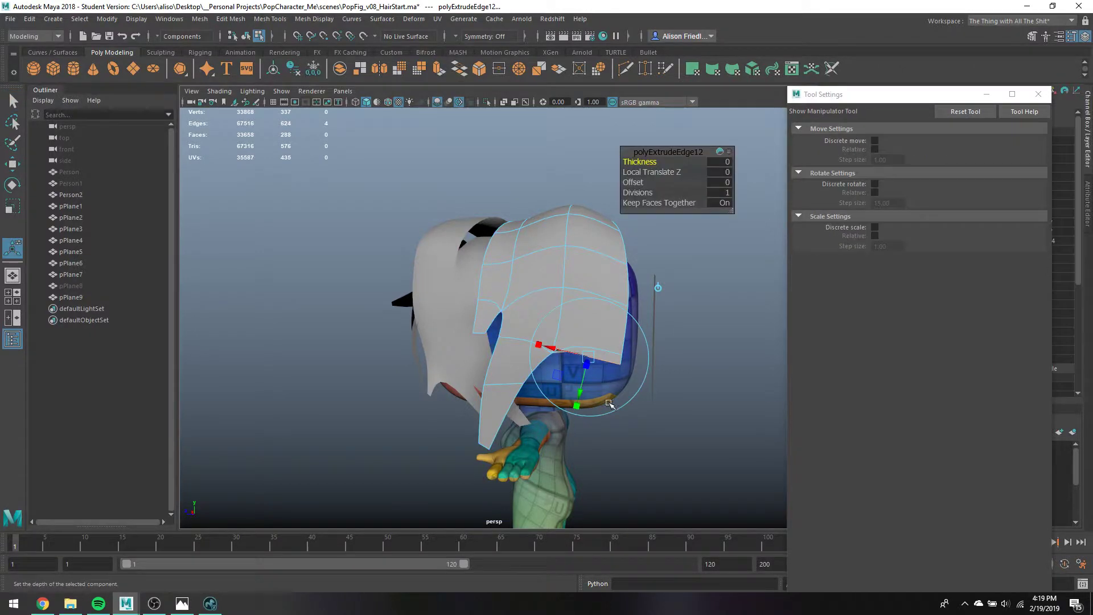
pyautogui.press('w')
pyautogui.moveTo(587, 333); pyautogui.dragTo(565, 419)
pyautogui.press('r')
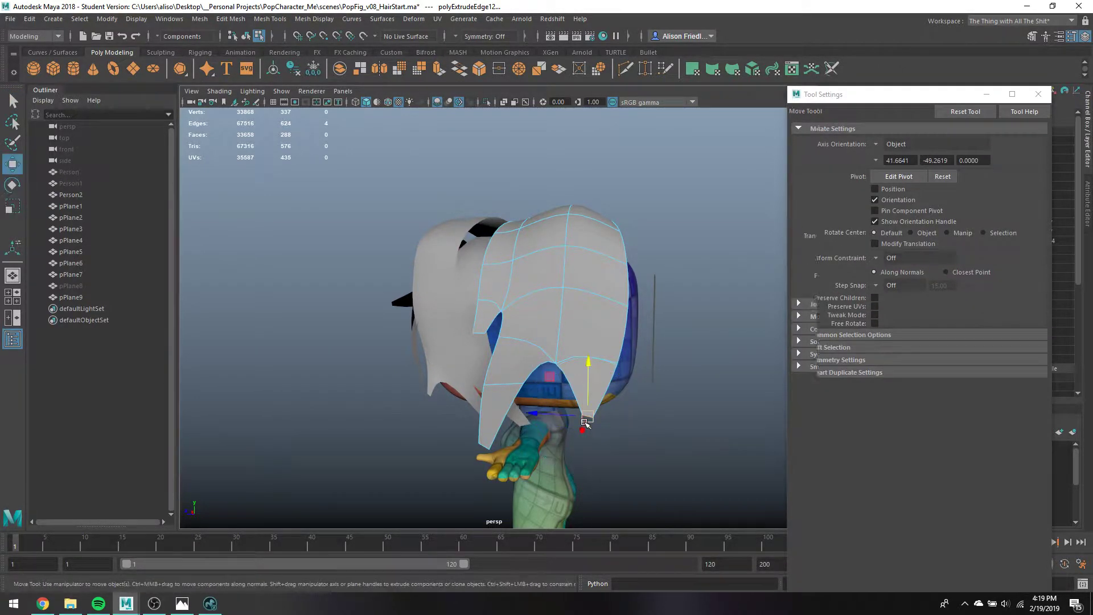
pyautogui.press('q')
# Reposition the narrow front side strand's upper and lowest cross edges to fit it around the side of the head
pyautogui.keyDown('alt'); pyautogui.moveTo(578, 369); pyautogui.dragTo(604, 349); pyautogui.keyUp('alt')
pyautogui.click(600, 365)
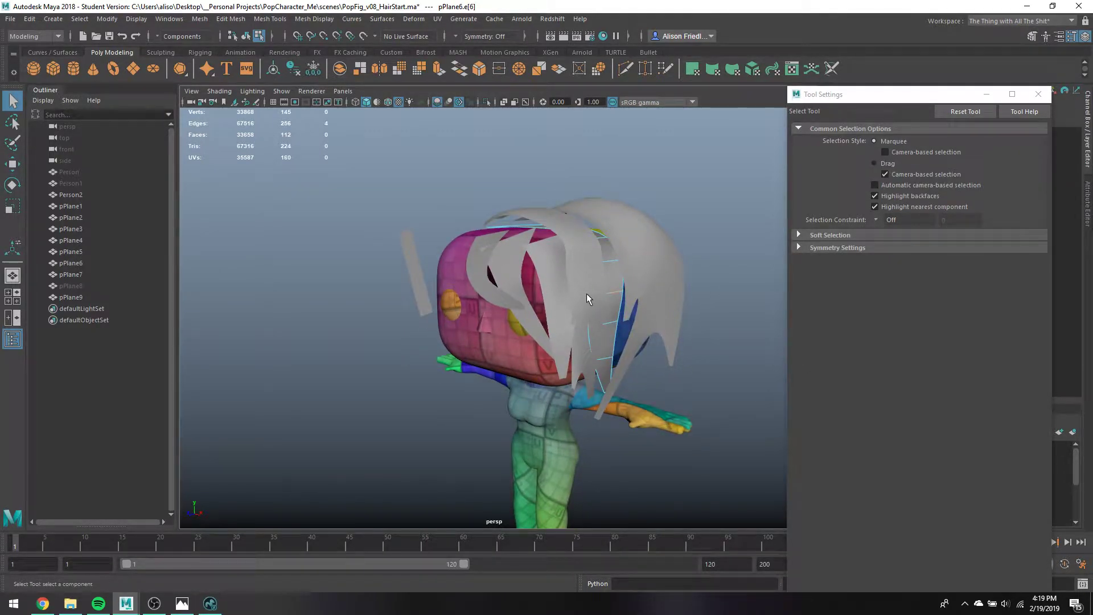
pyautogui.keyDown('alt'); pyautogui.moveTo(586, 294); pyautogui.dragTo(574, 253); pyautogui.keyUp('alt')
pyautogui.keyDown('shift'); pyautogui.click(573, 248); pyautogui.keyUp('shift')
pyautogui.moveTo(572, 245); pyautogui.dragTo(575, 222, button='right')
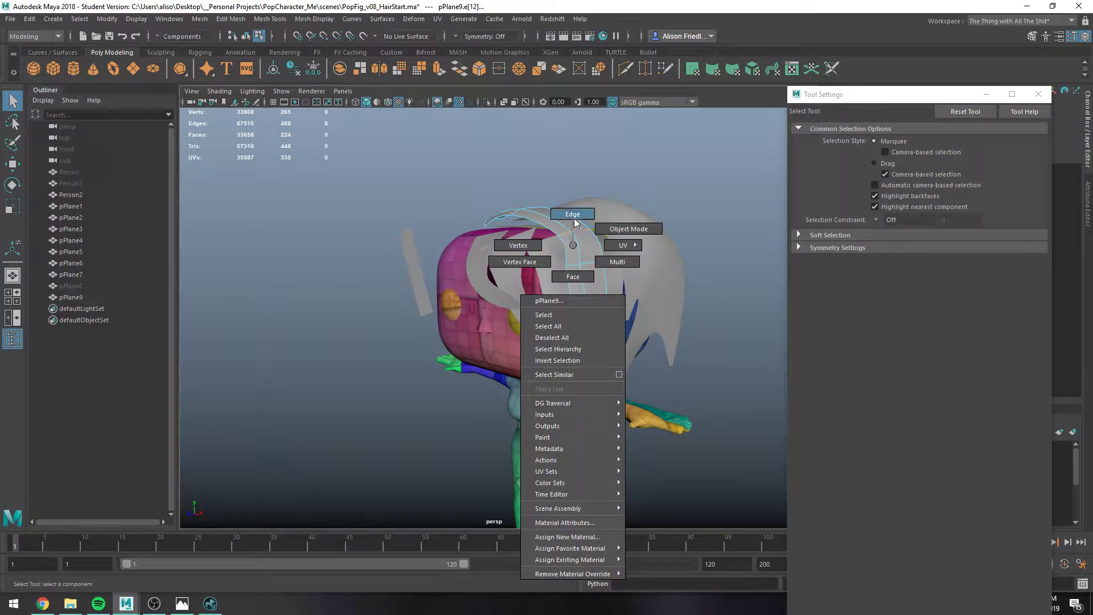
pyautogui.click(593, 261)
pyautogui.keyDown('alt'); pyautogui.moveTo(593, 261); pyautogui.dragTo(529, 286); pyautogui.keyUp('alt')
pyautogui.press('w')
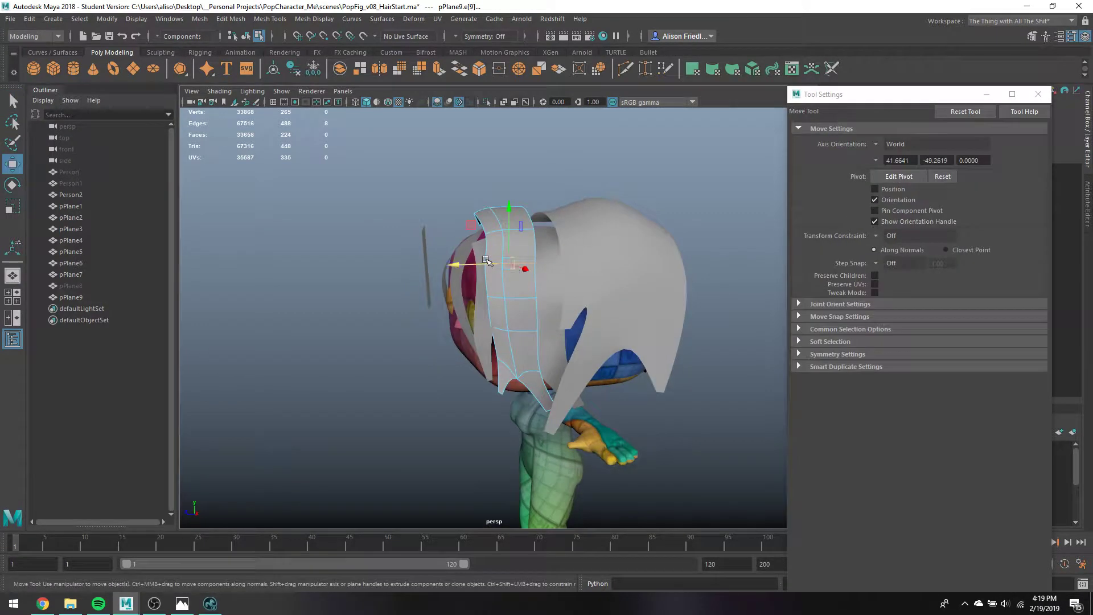
pyautogui.keyDown('alt'); pyautogui.moveTo(547, 344); pyautogui.dragTo(626, 347); pyautogui.keyUp('alt')
pyautogui.press('q')
pyautogui.press('w')
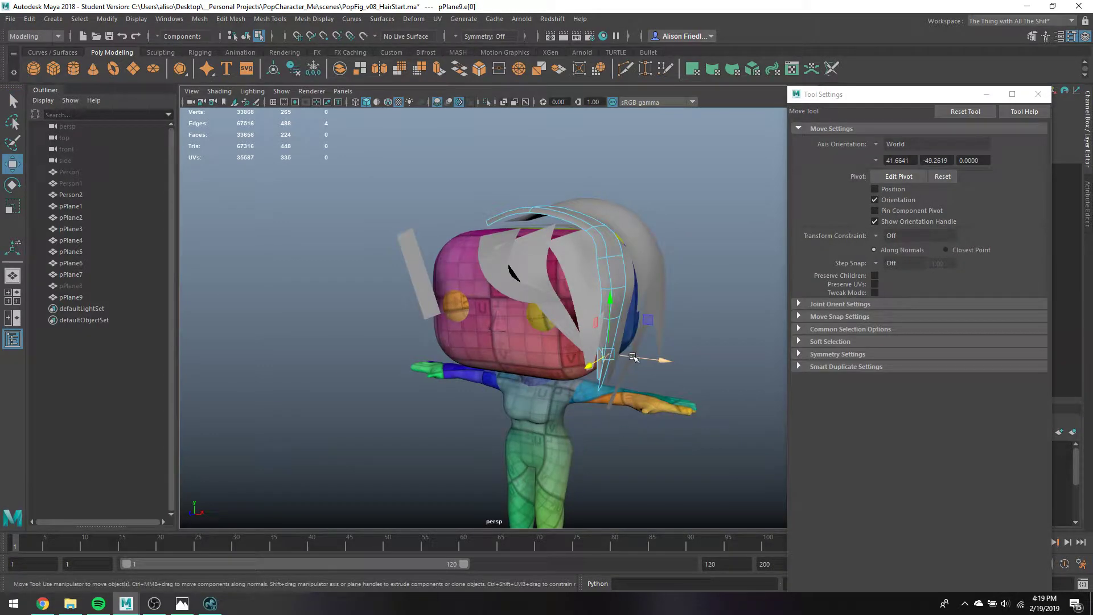
pyautogui.press('q')
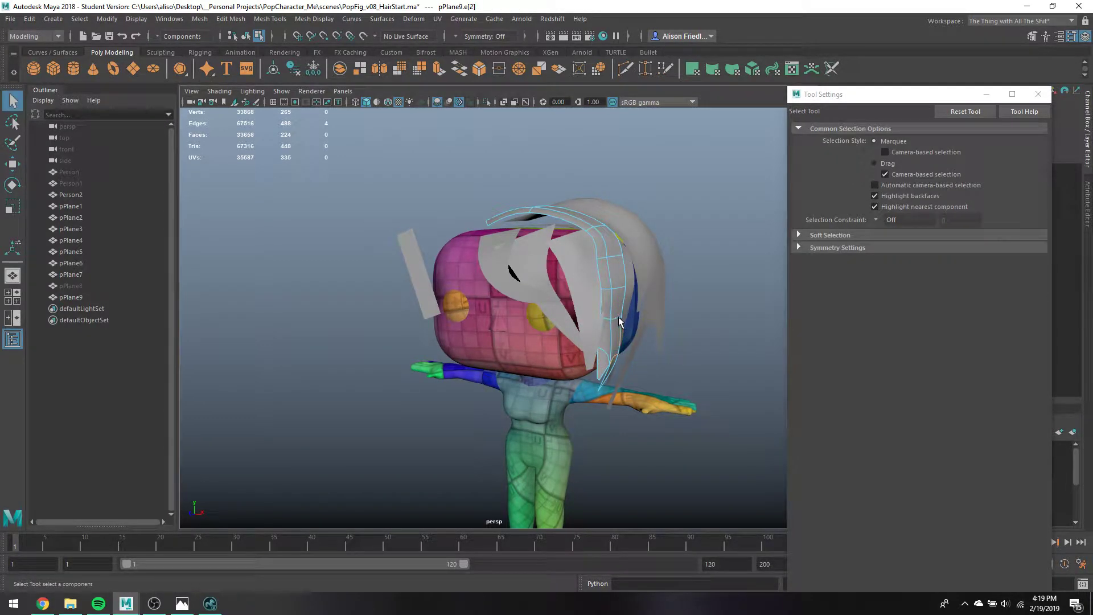
# Move the narrow side strand's middle cross edge outward from the head
pyautogui.click(618, 317)
pyautogui.press('w')
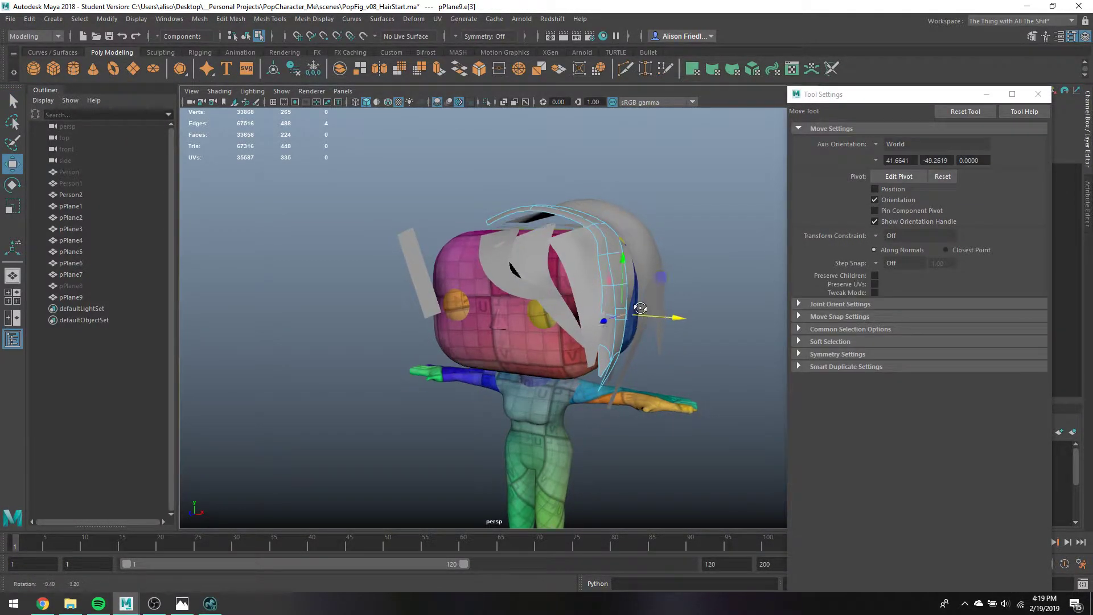
pyautogui.keyDown('alt'); pyautogui.moveTo(640, 308); pyautogui.dragTo(620, 239); pyautogui.keyUp('alt')
pyautogui.press('q')
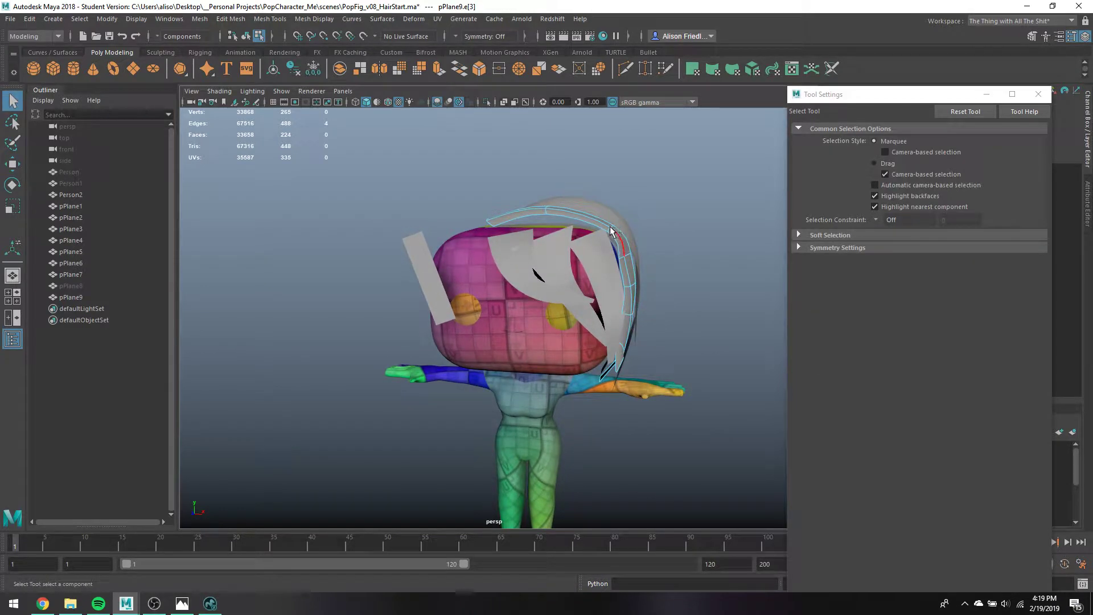
# Move the narrow side strand's vertices at the head's upper corner outward to round its curve, and restore the smooth preview
pyautogui.press('w')
pyautogui.doubleClick(611, 228)
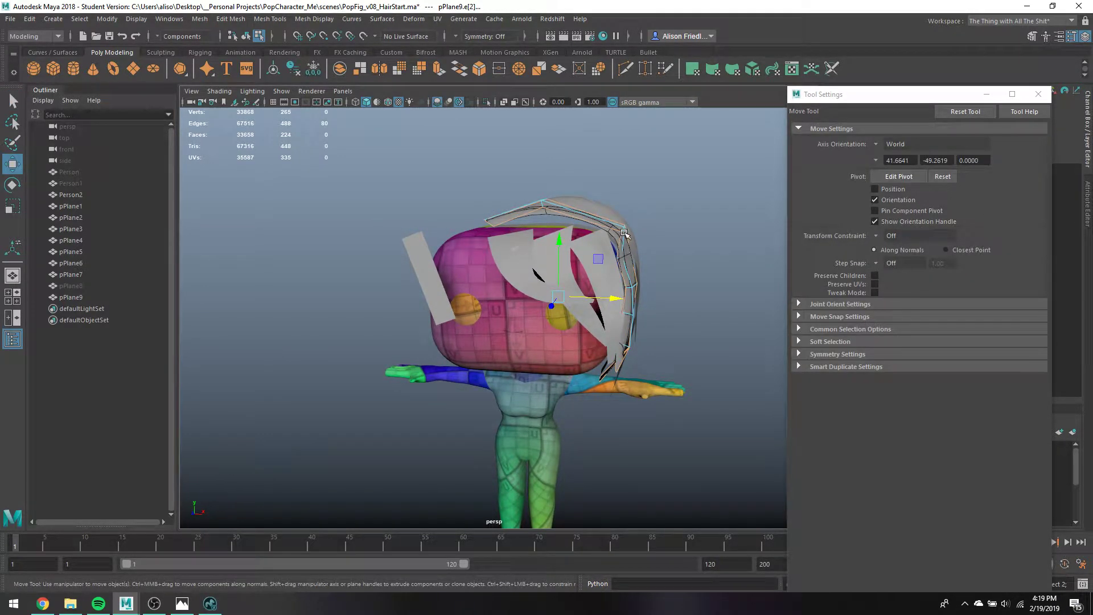
pyautogui.moveTo(615, 227); pyautogui.dragTo(560, 229, button='right')
pyautogui.moveTo(611, 216)
pyautogui.mouseDown()
pyautogui.moveTo(639, 240)
pyautogui.moveTo(608, 202)
pyautogui.mouseUp()
pyautogui.press('q')
pyautogui.press('w')
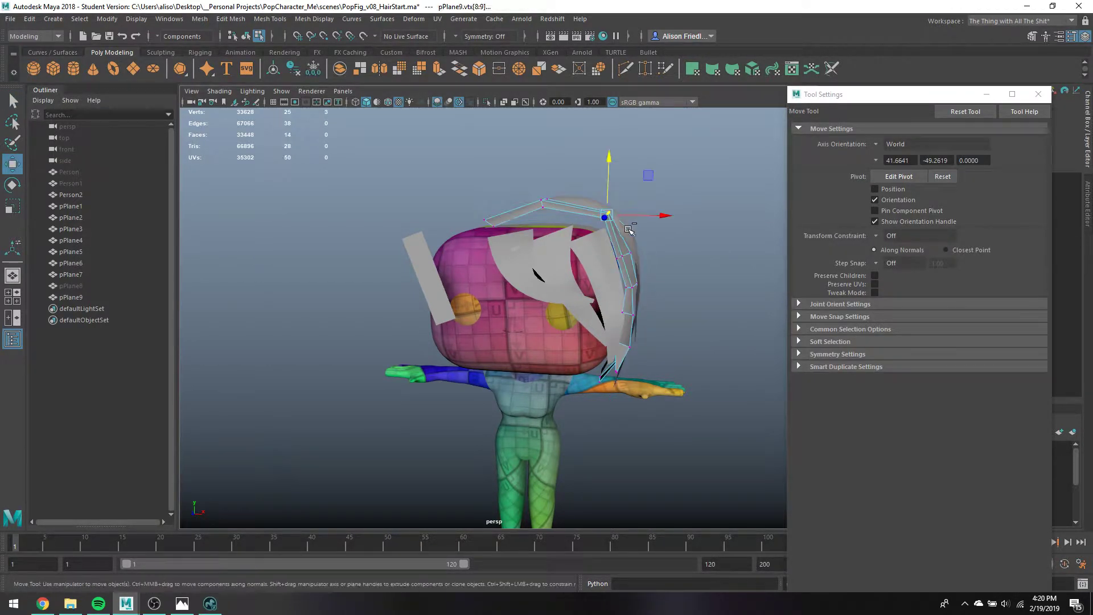
pyautogui.press('q')
pyautogui.press('w')
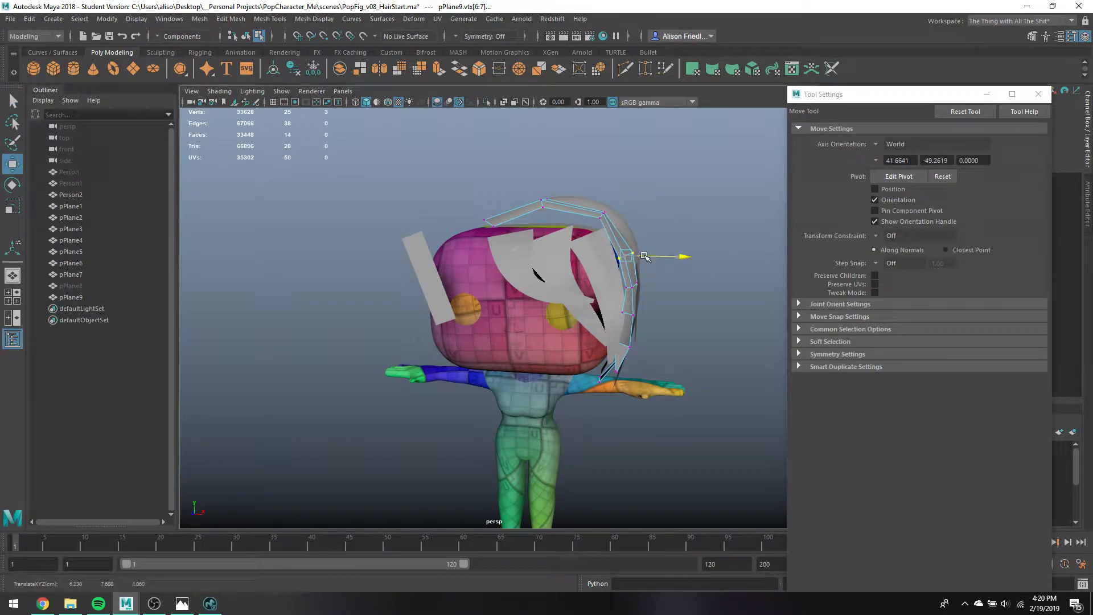
pyautogui.press('3')
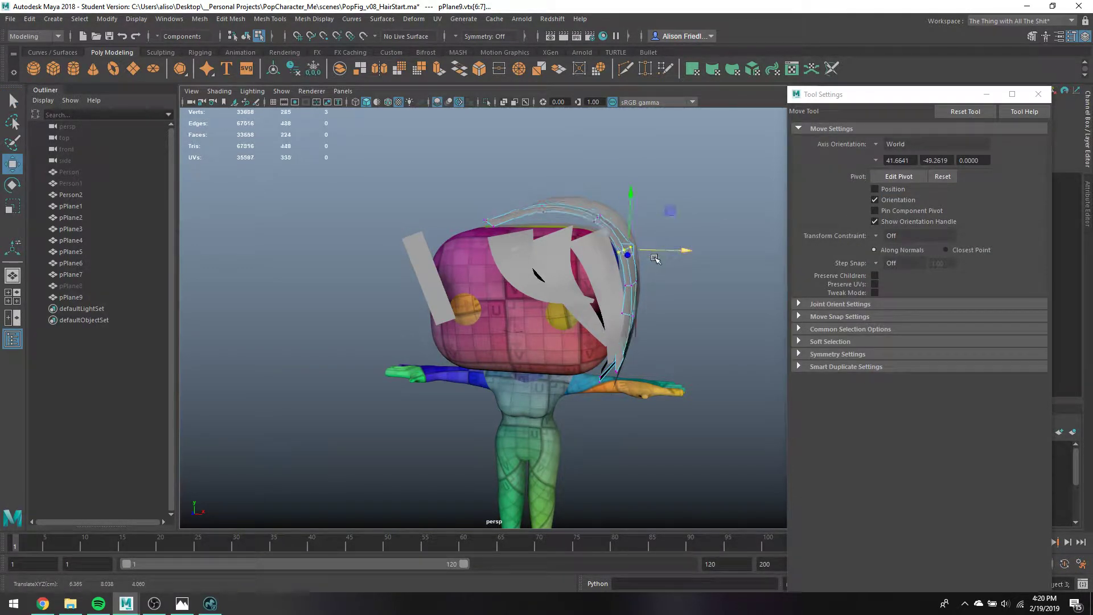
# Raise the narrow side strand's two upper vertex rows to lift it off the top of the head
pyautogui.keyDown('alt'); pyautogui.moveTo(654, 258); pyautogui.dragTo(525, 207); pyautogui.keyUp('alt')
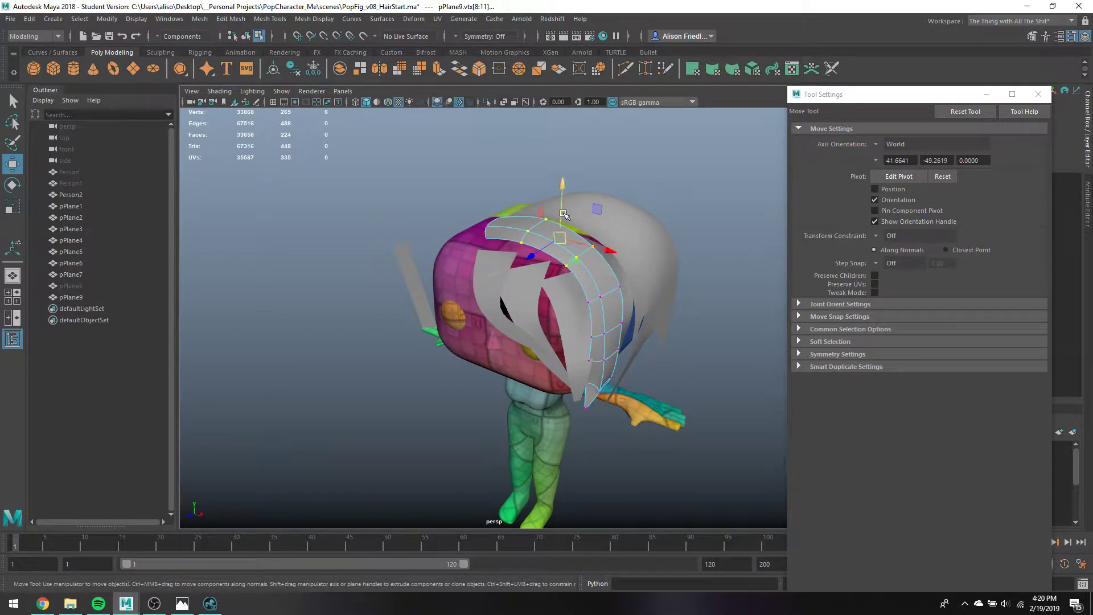
pyautogui.moveTo(603, 281); pyautogui.dragTo(556, 197)
pyautogui.press('e')
pyautogui.press('w')
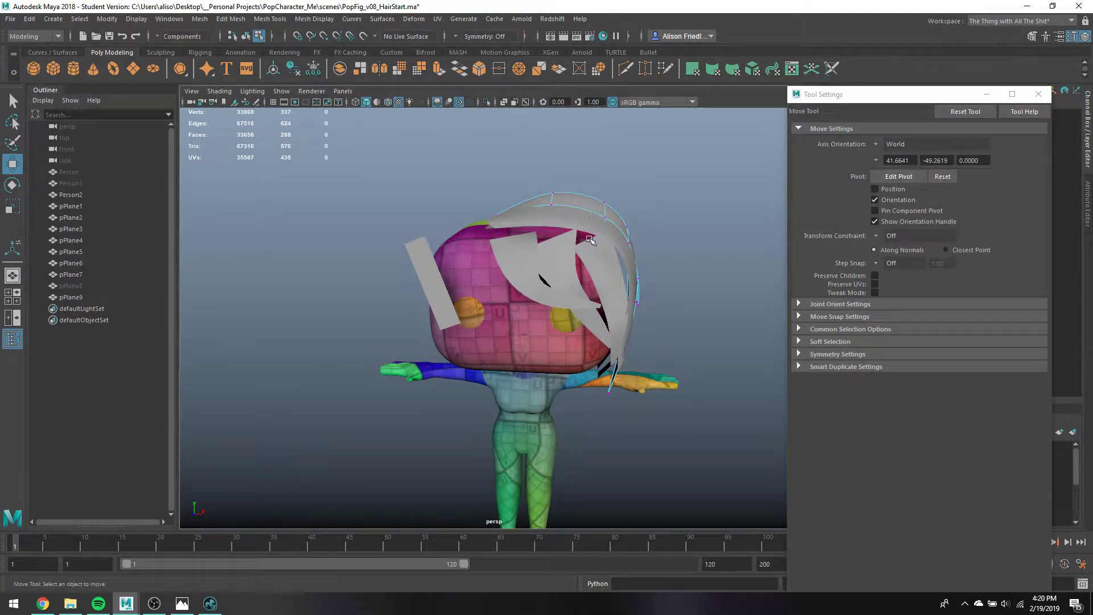
# Adjust the upper vertices of the two overlapping side strands together vertically, and return to object selection
pyautogui.keyDown('alt'); pyautogui.moveTo(596, 255); pyautogui.dragTo(571, 258); pyautogui.keyUp('alt')
pyautogui.click(579, 231)
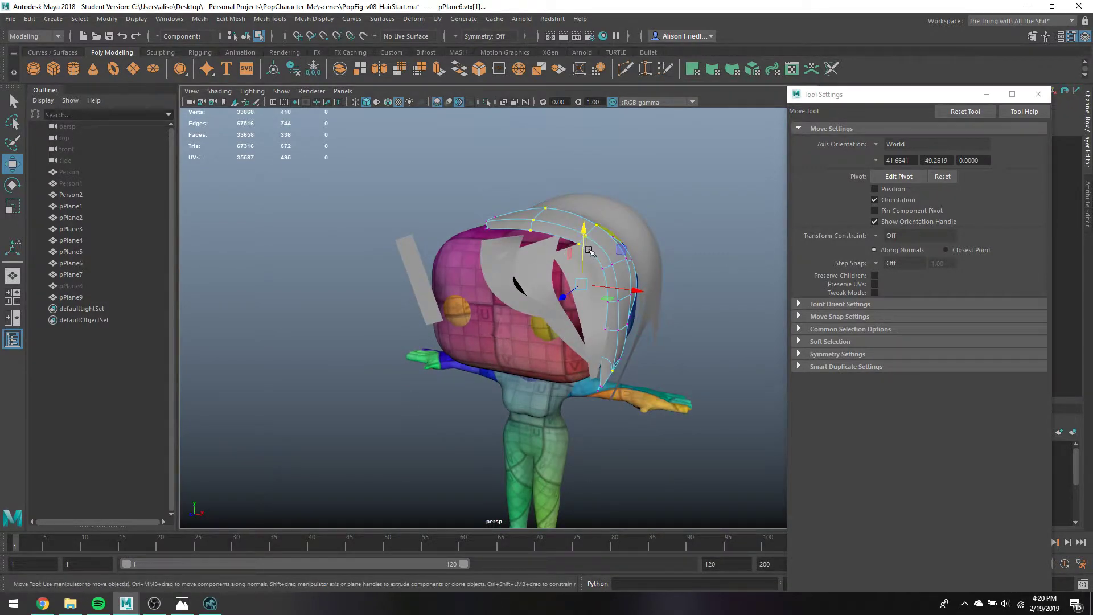
pyautogui.press('q')
pyautogui.moveTo(589, 251); pyautogui.dragTo(655, 239, button='right')
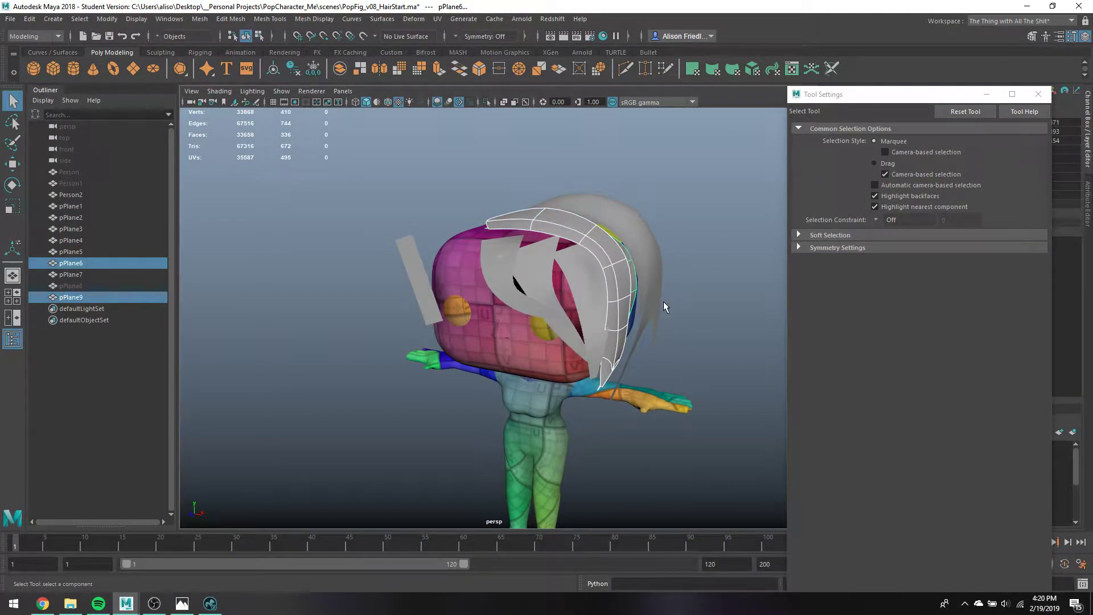
# Combine the front fringe plane with the narrow side strand above it into one mesh
pyautogui.keyDown('alt'); pyautogui.moveTo(510, 252); pyautogui.dragTo(525, 262); pyautogui.keyUp('alt')
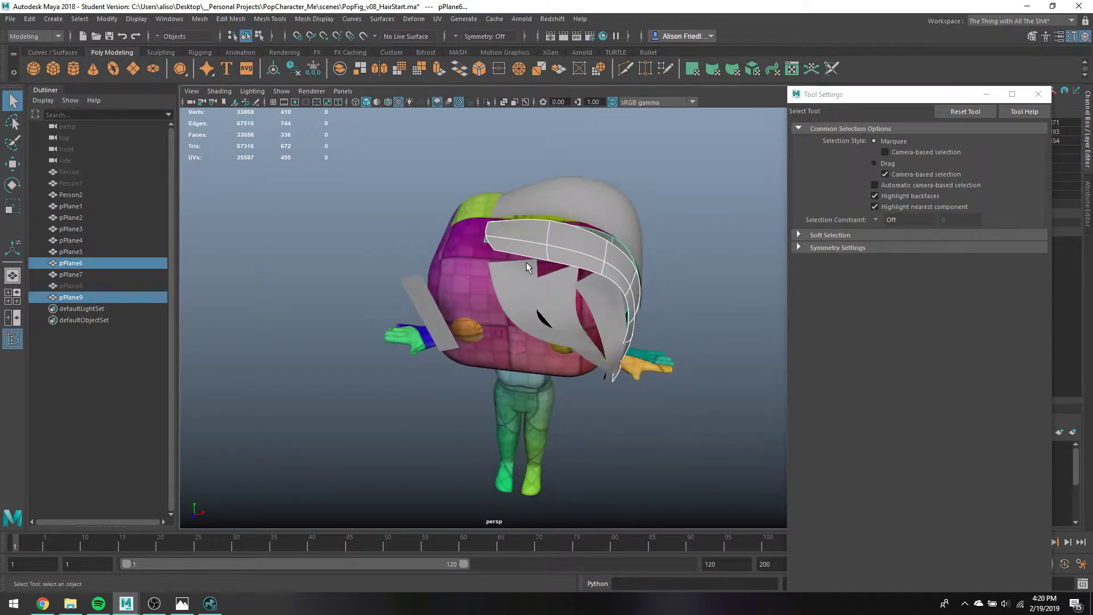
pyautogui.click(526, 261)
pyautogui.keyDown('shift'); pyautogui.click(569, 247); pyautogui.keyUp('shift')
pyautogui.click(199, 18)
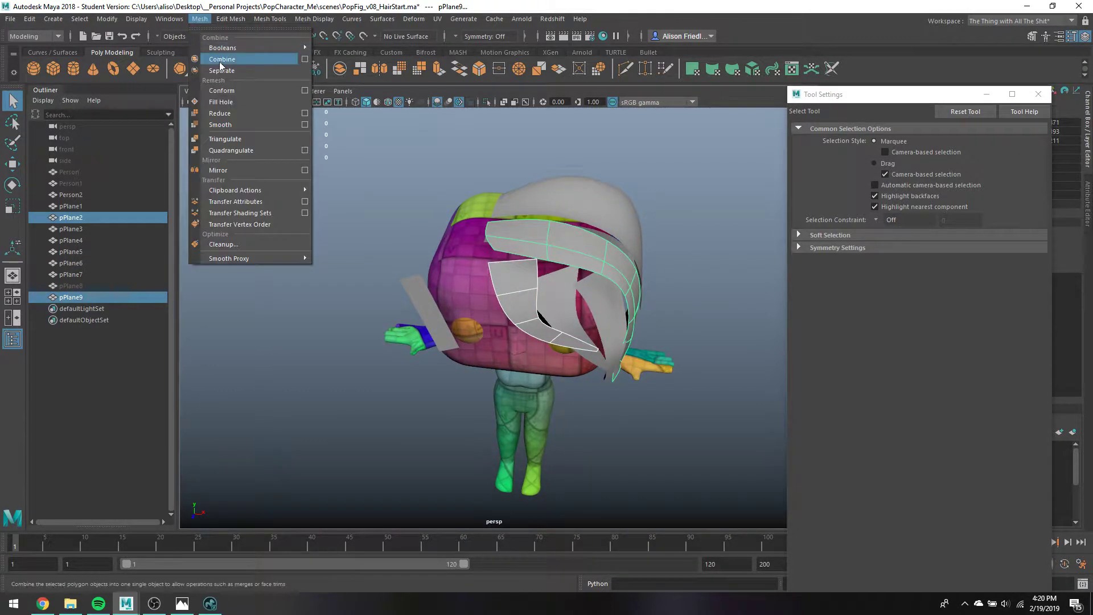
pyautogui.click(220, 57)
# Merge the fringe's two top corner vertices with the matching lower-edge vertices of the side strand
pyautogui.moveTo(517, 260); pyautogui.dragTo(479, 253, button='right')
pyautogui.click(487, 262)
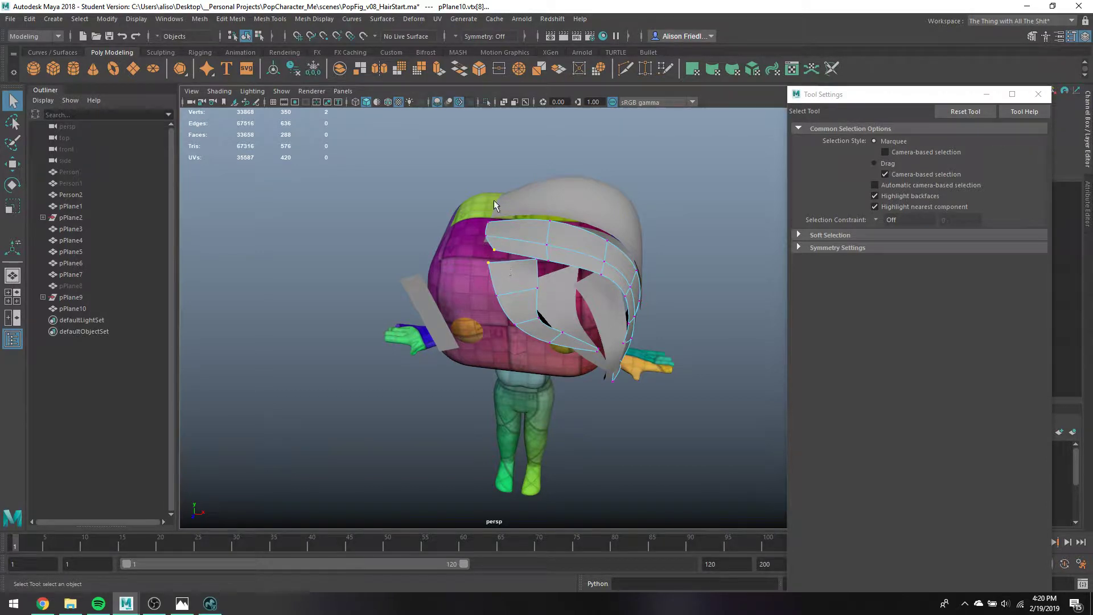
pyautogui.click(499, 69)
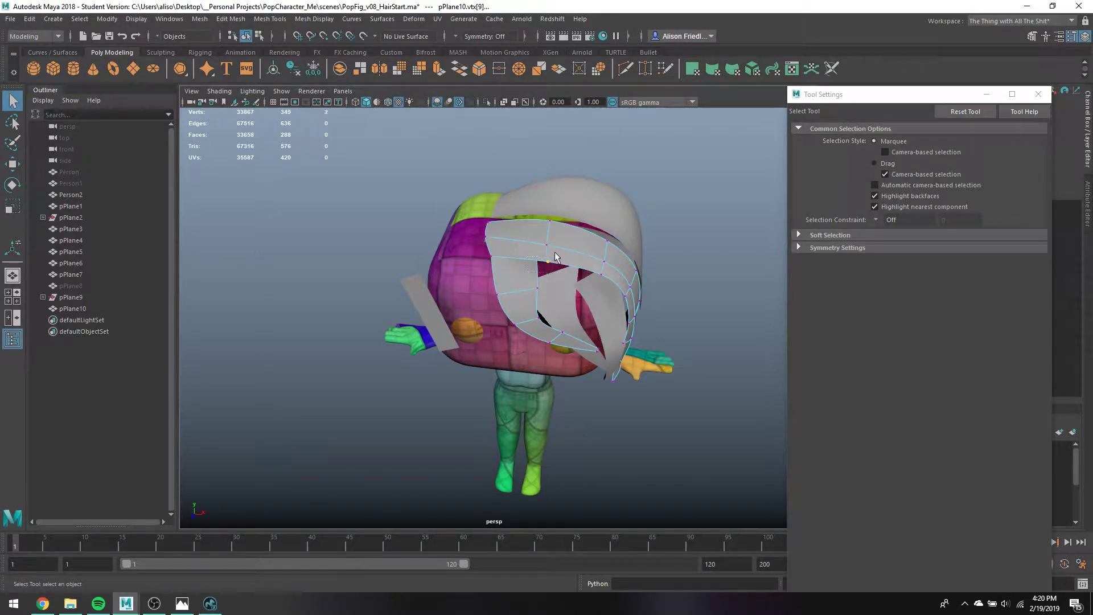
pyautogui.click(556, 259)
pyautogui.keyDown('alt'); pyautogui.moveTo(558, 284); pyautogui.dragTo(572, 268); pyautogui.keyUp('alt')
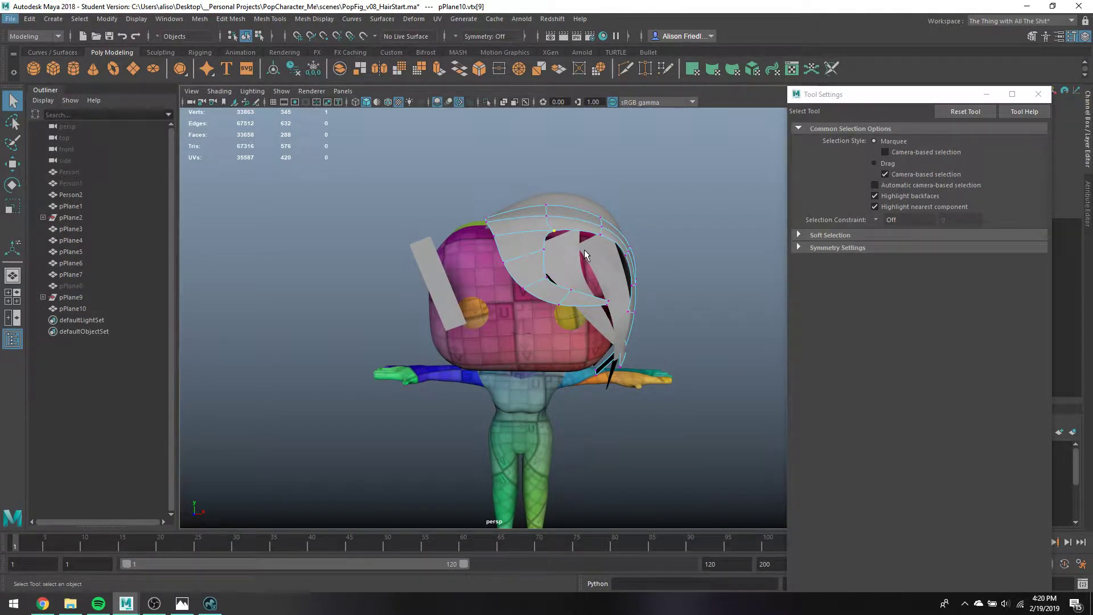
# Extrude the top edge of the second fringe strand upward to tuck it beneath the combined front strand
pyautogui.click(568, 241)
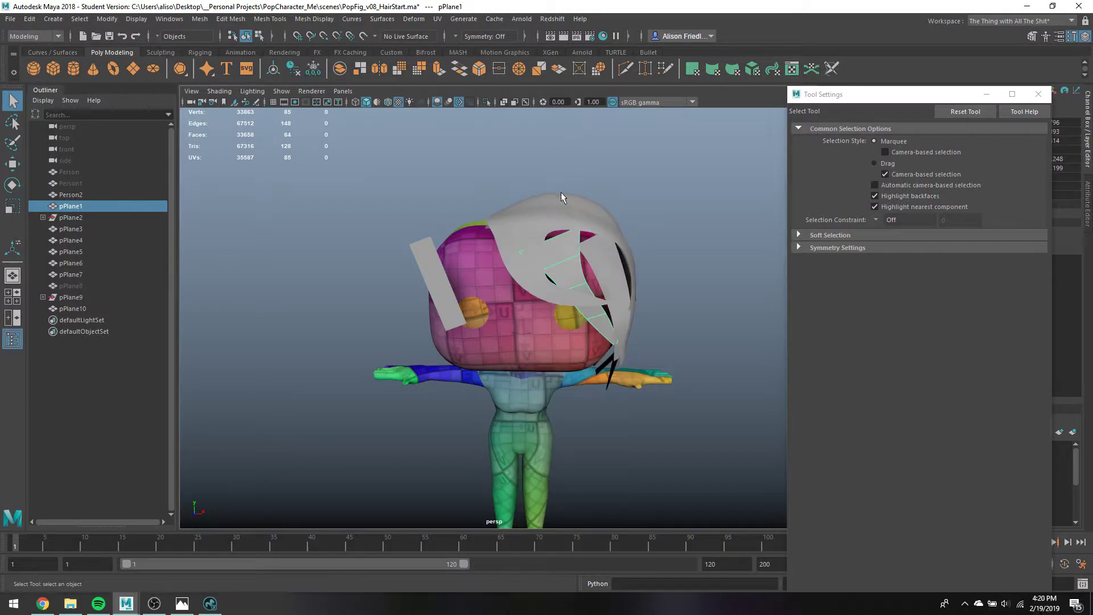
pyautogui.press('F8')
pyautogui.press('r')
pyautogui.doubleClick(557, 238)
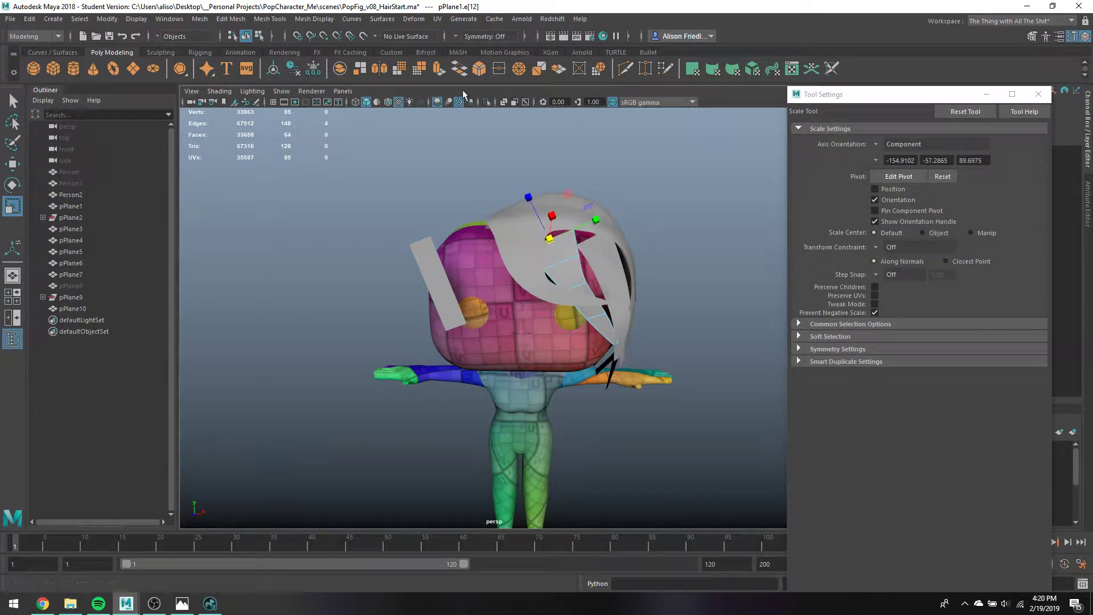
pyautogui.hotkey('ctrl', 'e')
pyautogui.keyDown('alt'); pyautogui.moveTo(501, 228); pyautogui.dragTo(547, 203); pyautogui.keyUp('alt')
pyautogui.press('w')
# Extract the four fringe faces from the combined front strand into a separate mesh, with smooth preview on
pyautogui.press('q')
pyautogui.click(599, 276)
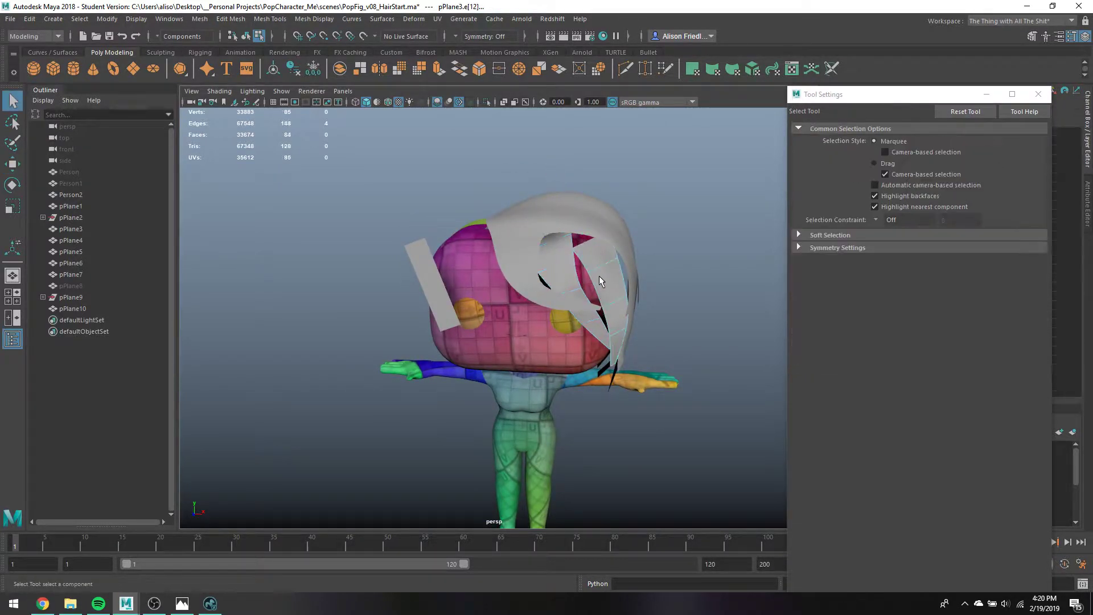
pyautogui.keyDown('alt'); pyautogui.moveTo(600, 276); pyautogui.dragTo(535, 241); pyautogui.keyUp('alt')
pyautogui.click(534, 240)
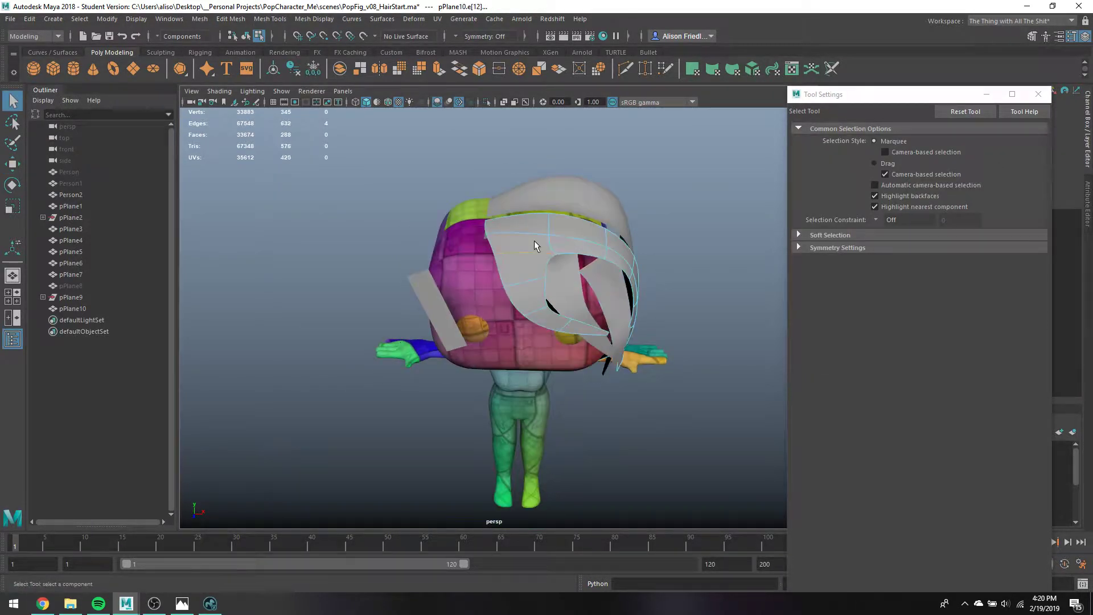
pyautogui.press('F11')
pyautogui.click(533, 277)
pyautogui.click(269, 20)
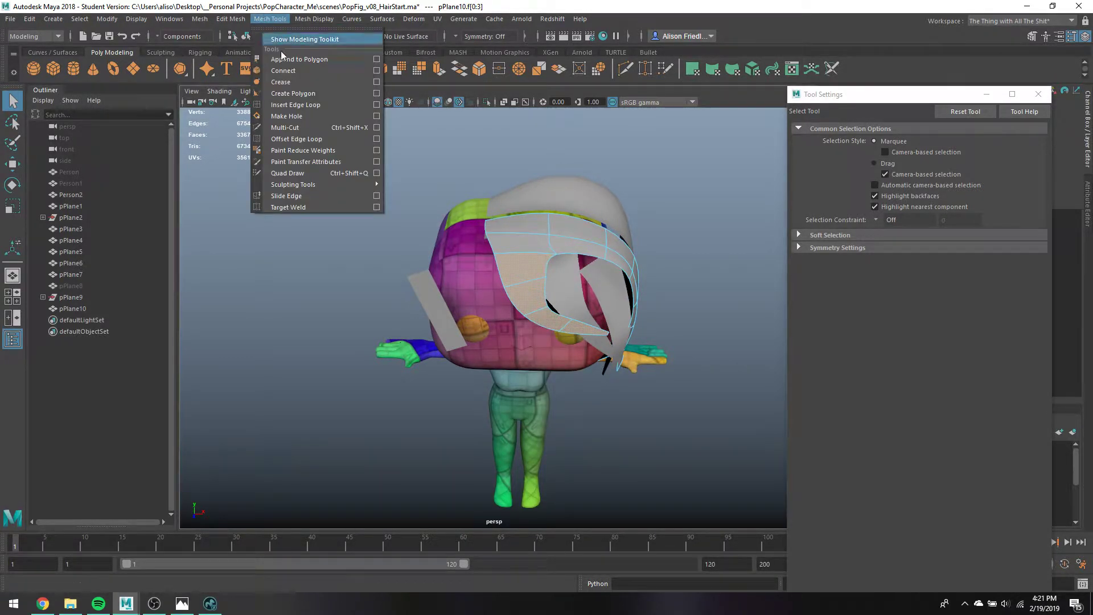
pyautogui.moveTo(243, 12)
pyautogui.click(274, 338)
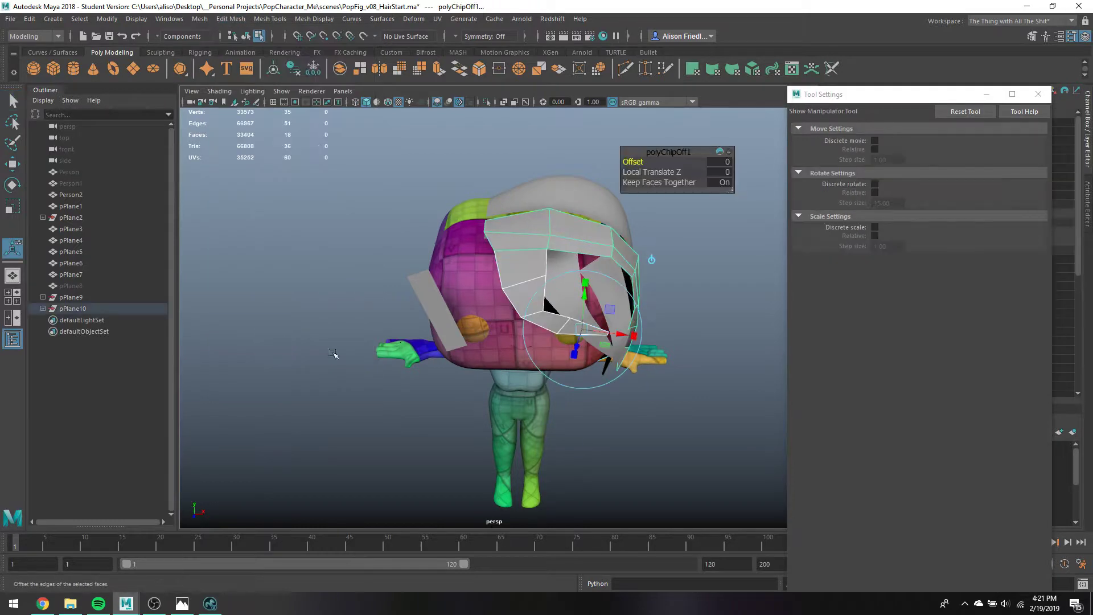
pyautogui.press('3')
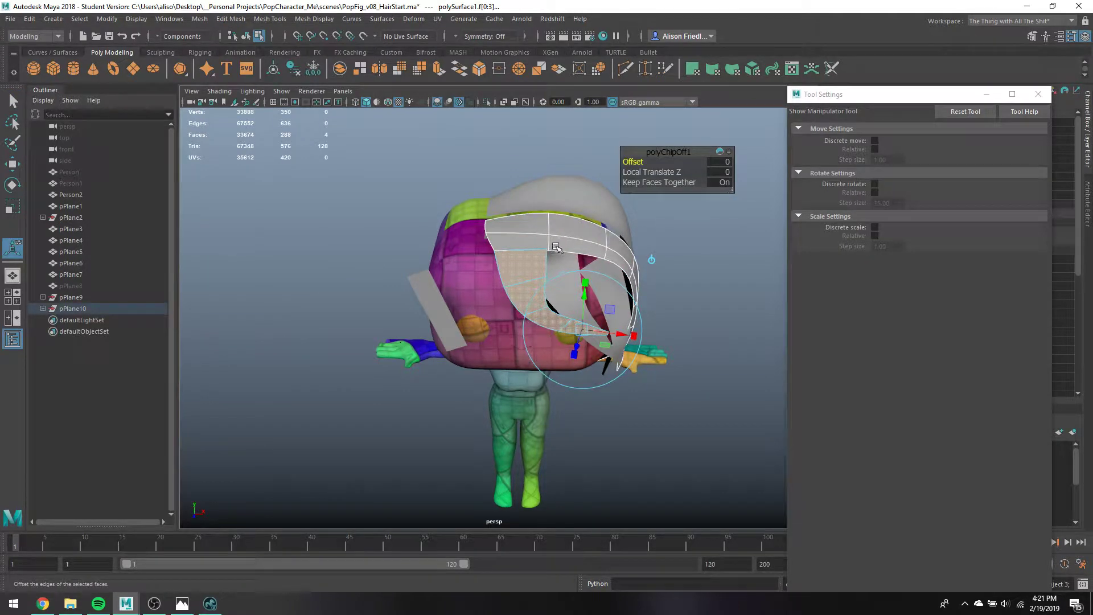
# Scale the extracted fringe's top edge narrower and adjust the position of its two top vertices
pyautogui.moveTo(538, 254); pyautogui.dragTo(534, 202, button='right')
pyautogui.press('w')
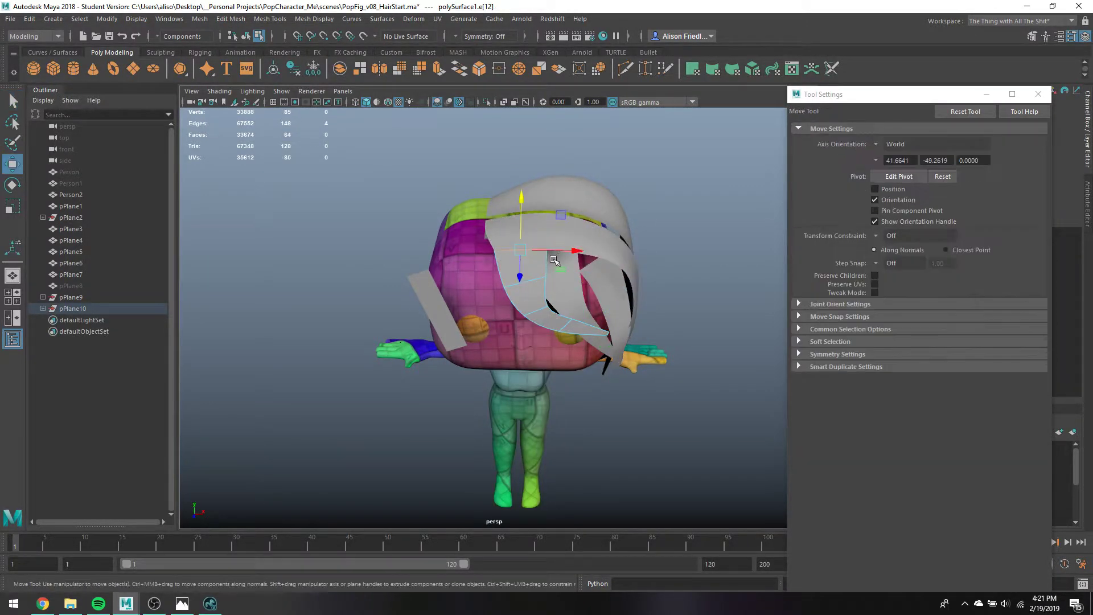
pyautogui.click(540, 251)
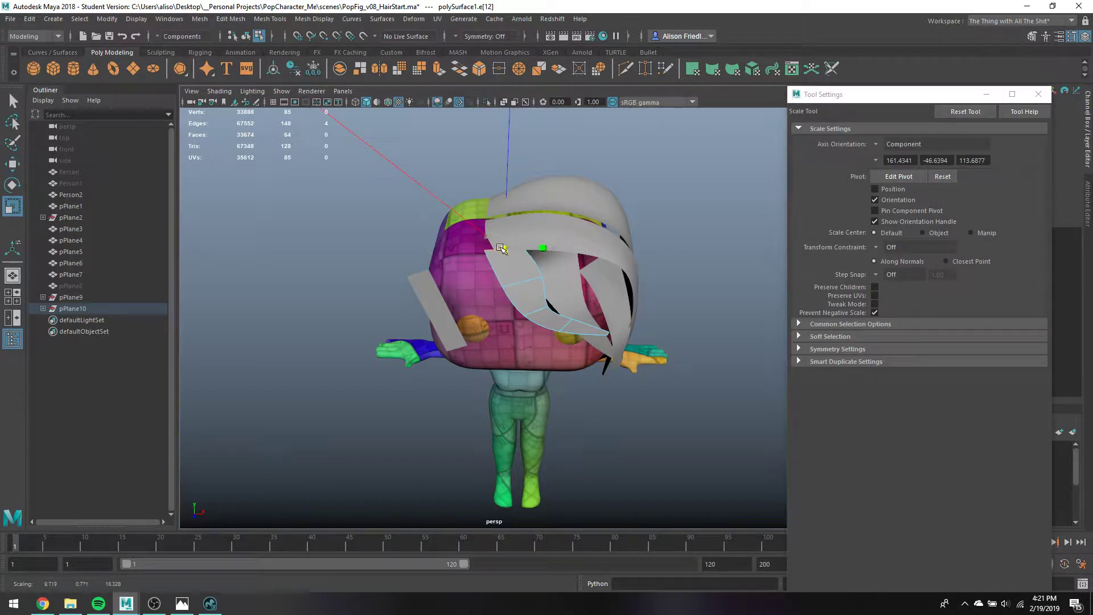
pyautogui.press('q')
pyautogui.moveTo(527, 281); pyautogui.dragTo(500, 251, button='right')
pyautogui.click(540, 276)
pyautogui.press('w')
pyautogui.keyDown('alt'); pyautogui.moveTo(560, 282); pyautogui.dragTo(495, 257); pyautogui.keyUp('alt')
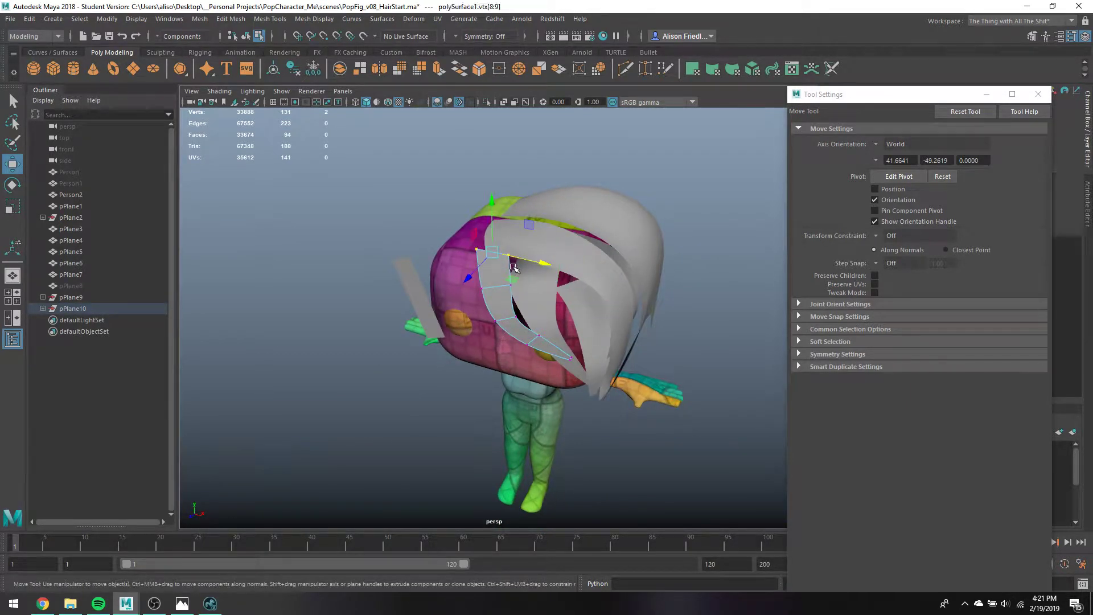
# Extrude the extracted fringe's top edge up beneath the front strand, and move and scale the new edge into place
pyautogui.press('q')
pyautogui.click(505, 233)
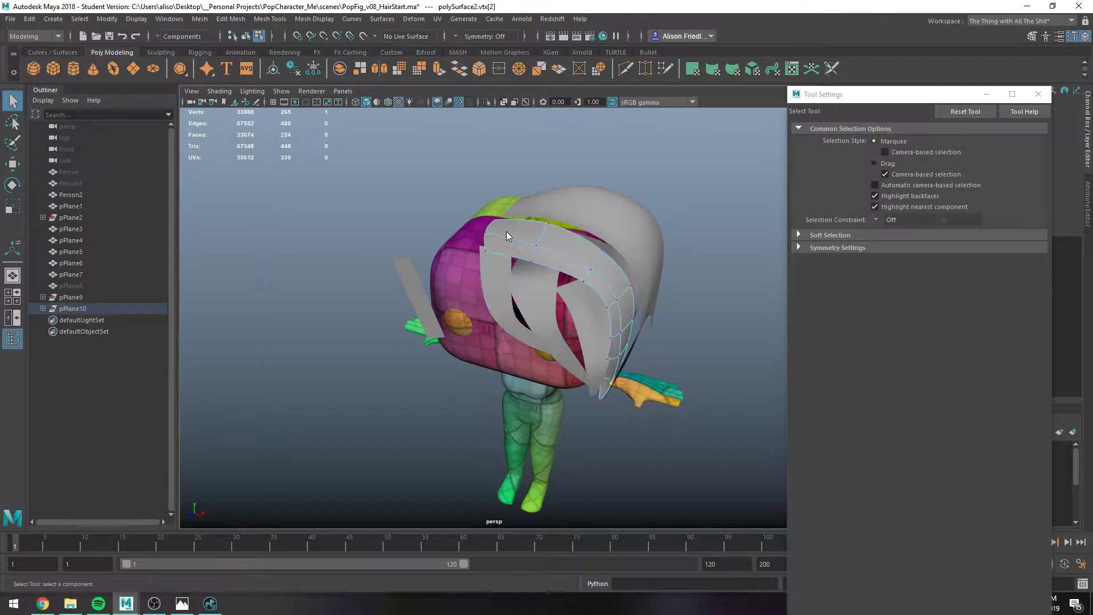
pyautogui.rightClick(506, 231)
pyautogui.moveTo(485, 221); pyautogui.dragTo(491, 214, button='right')
pyautogui.keyDown('alt'); pyautogui.moveTo(496, 244); pyautogui.dragTo(527, 266); pyautogui.keyUp('alt')
pyautogui.click(525, 227)
pyautogui.click(526, 227)
pyautogui.moveTo(527, 266); pyautogui.dragTo(525, 271, button='right')
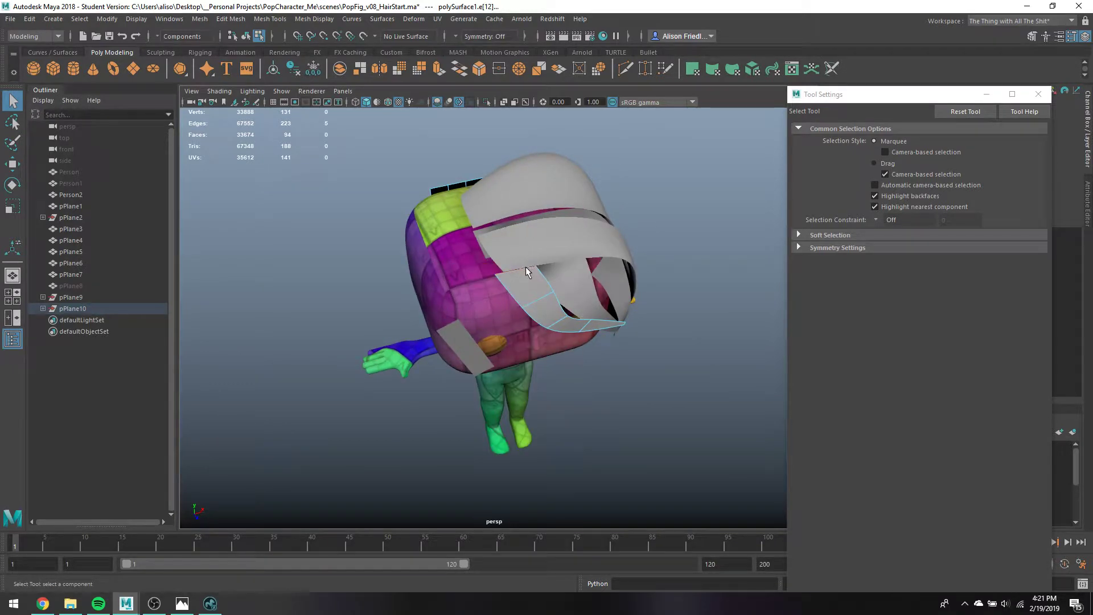
pyautogui.click(442, 75)
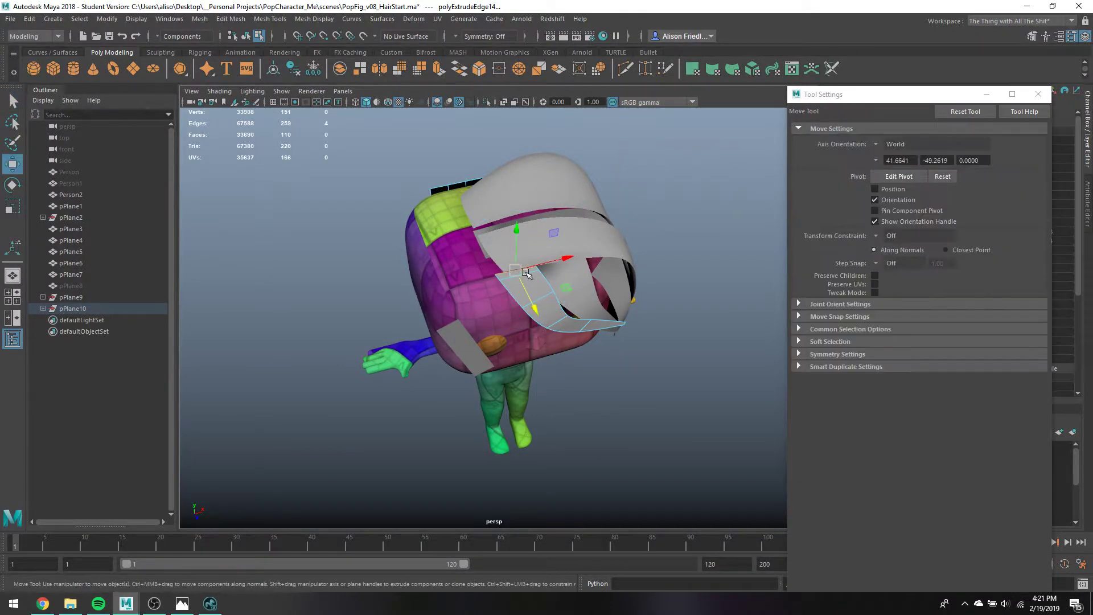
pyautogui.press('r')
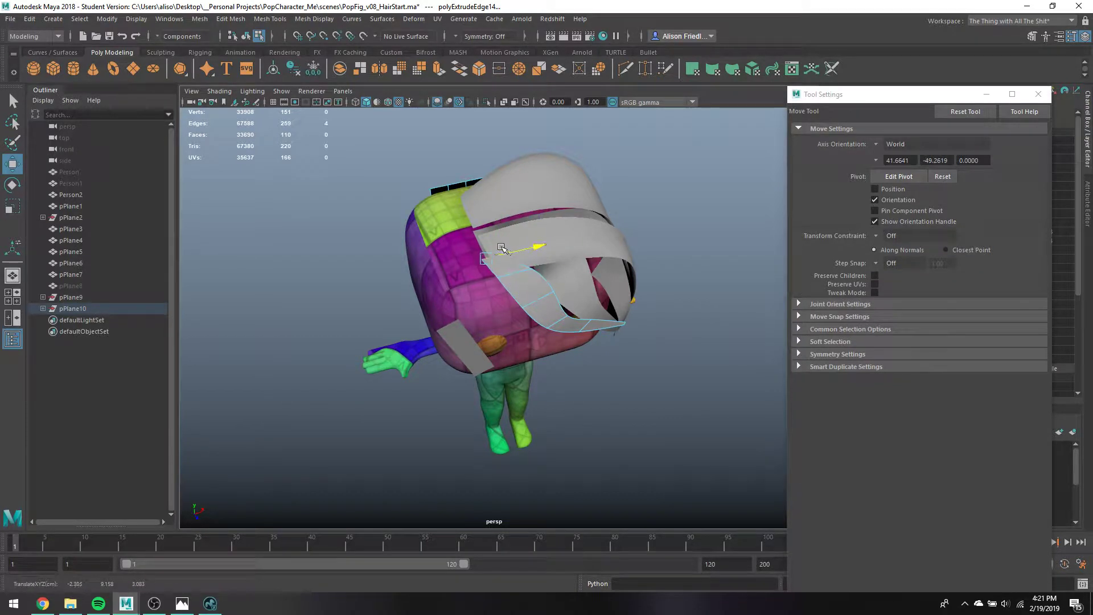
pyautogui.press('q')
# Scale the second fringe strand's two top vertices closer together, using wireframe display to select them
pyautogui.click(530, 256)
pyautogui.moveTo(515, 258); pyautogui.dragTo(515, 221, button='right')
pyautogui.moveTo(509, 273); pyautogui.dragTo(572, 267)
pyautogui.press('q')
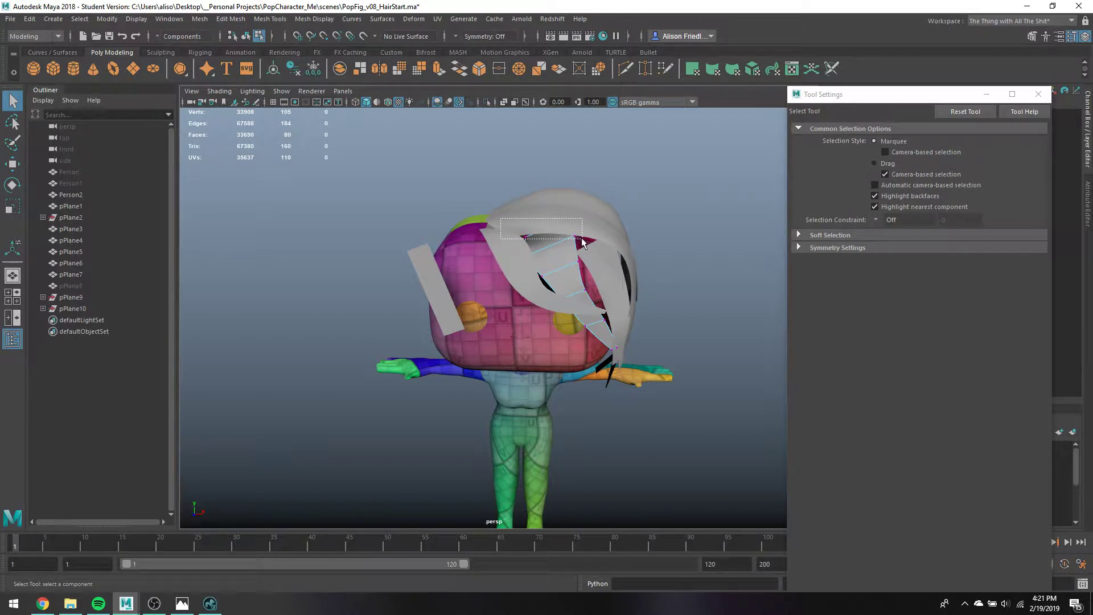
pyautogui.moveTo(582, 241); pyautogui.dragTo(581, 241)
pyautogui.click(517, 246)
pyautogui.press('r')
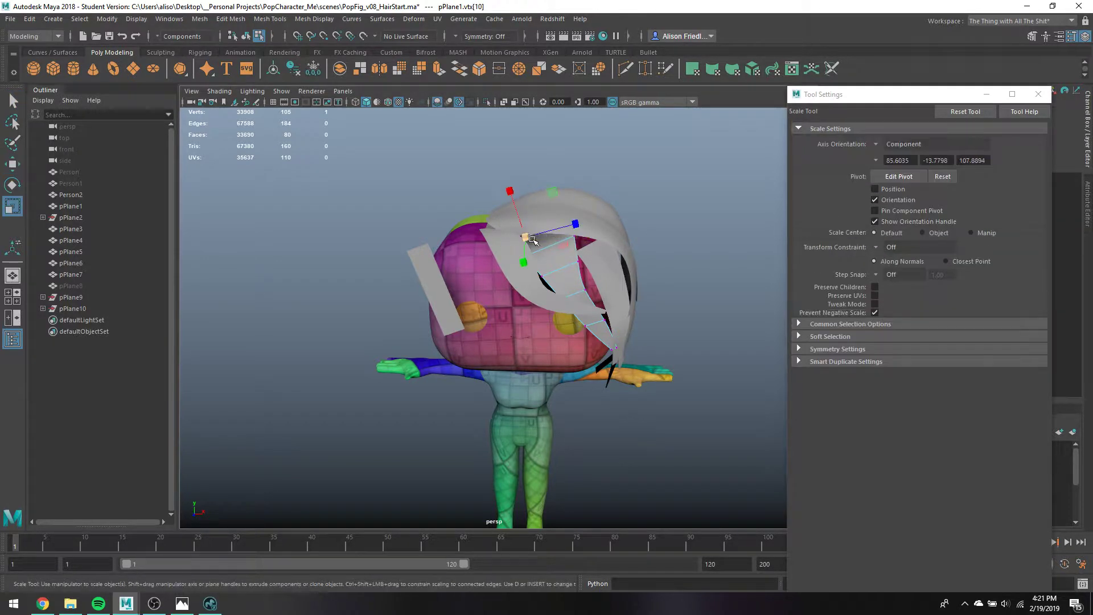
pyautogui.press('4')
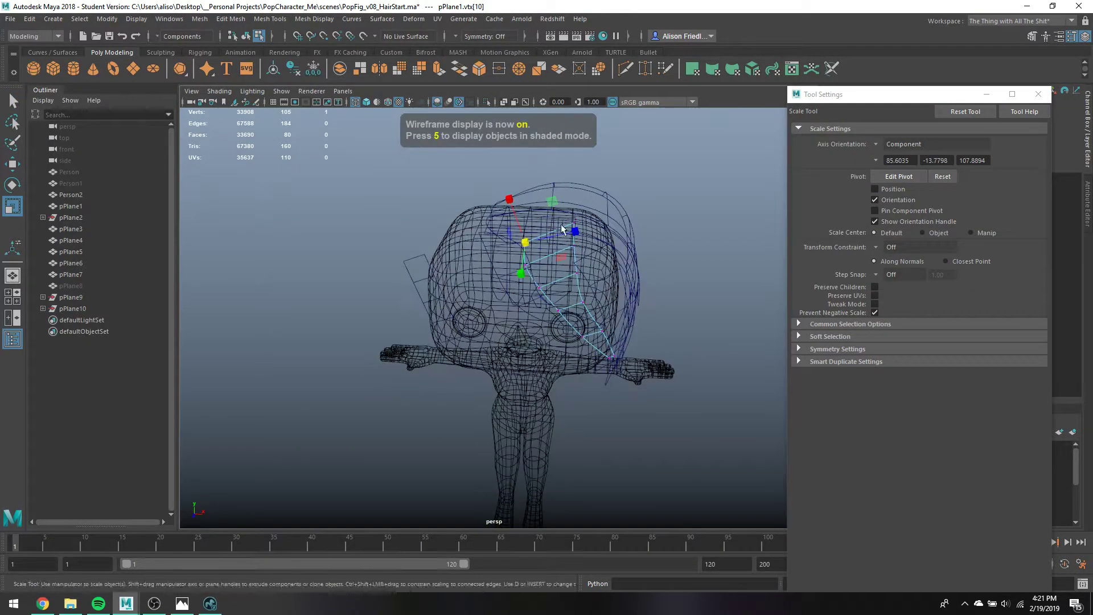
pyautogui.press('q')
pyautogui.keyDown('shift'); pyautogui.click(582, 232); pyautogui.keyUp('shift')
pyautogui.press('r')
pyautogui.moveTo(550, 232); pyautogui.dragTo(510, 236)
# Reposition and scale the same two vertices beneath the front strand in shaded display, and return to object selection
pyautogui.press('5')
pyautogui.press('w')
pyautogui.press('r')
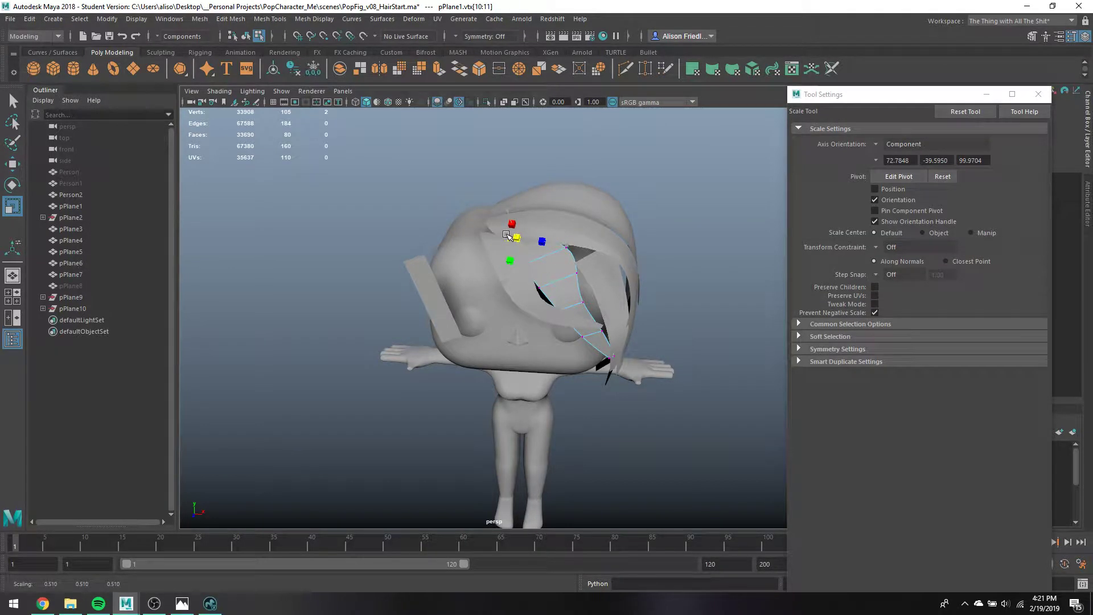
pyautogui.keyDown('alt'); pyautogui.moveTo(581, 276); pyautogui.dragTo(535, 249); pyautogui.keyUp('alt')
pyautogui.press('w')
pyautogui.press('q')
pyautogui.moveTo(535, 249); pyautogui.dragTo(586, 227, button='right')
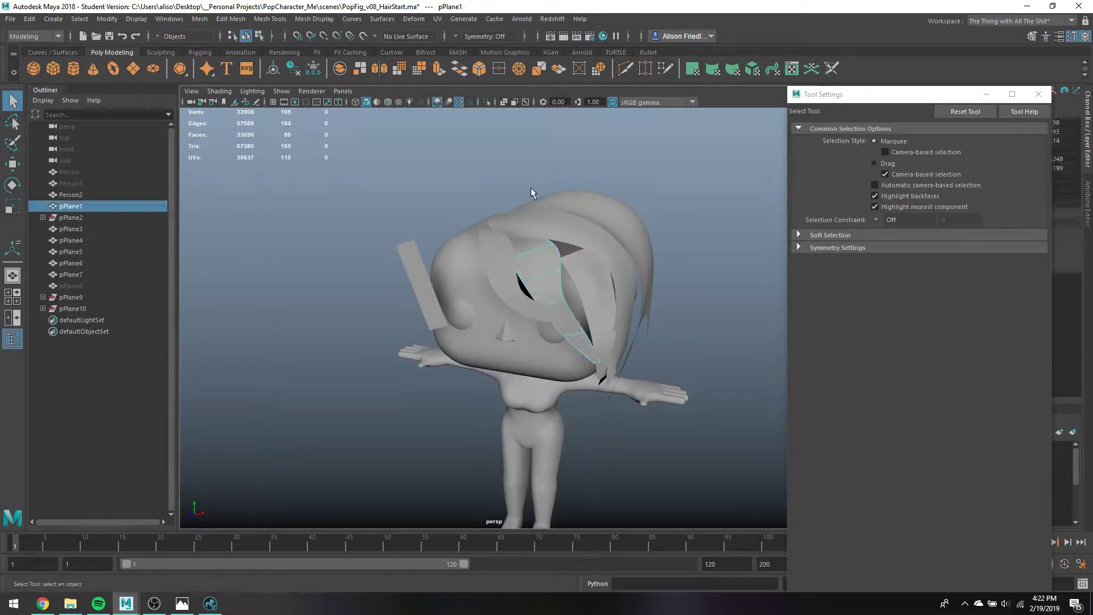
# Extrude the top edge of the tapered side strand beside the eye upward beneath the front strand
pyautogui.keyDown('alt'); pyautogui.moveTo(534, 190); pyautogui.dragTo(607, 265); pyautogui.keyUp('alt')
pyautogui.click(608, 265)
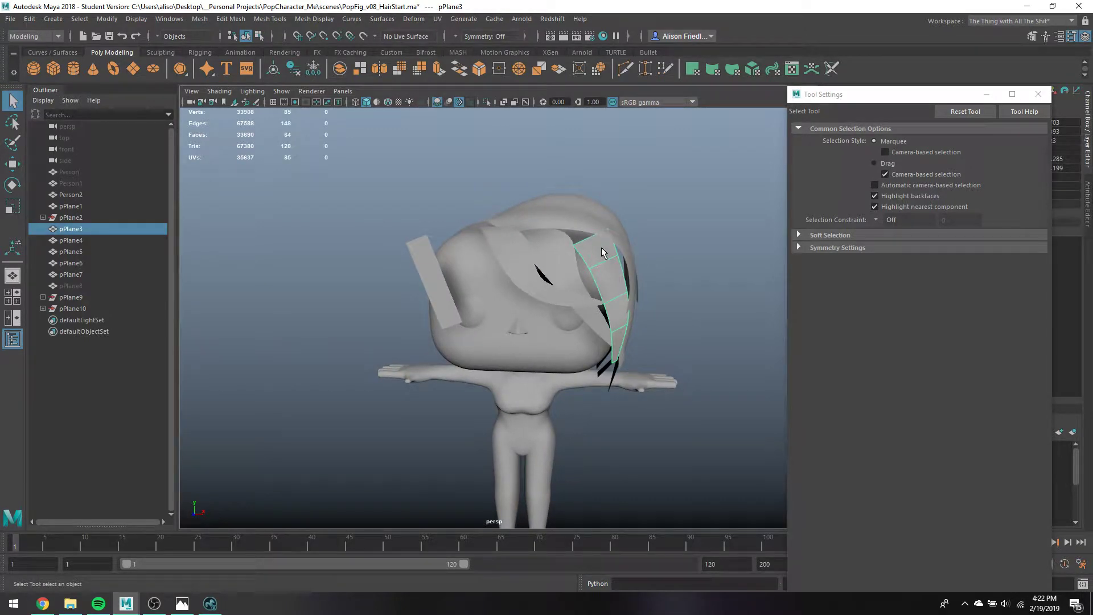
pyautogui.click(577, 226)
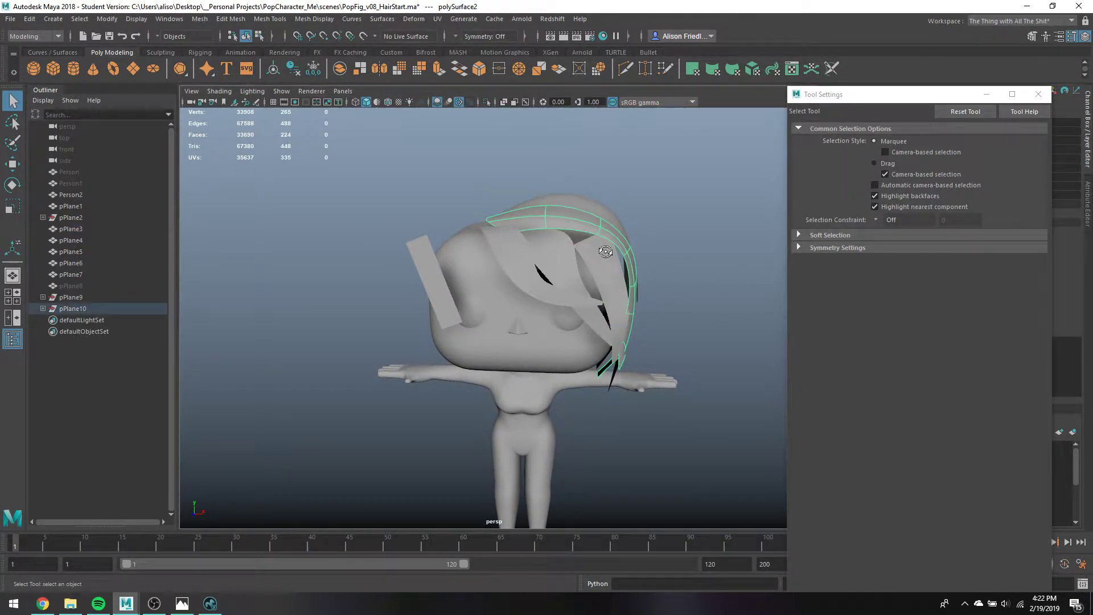
pyautogui.keyDown('alt'); pyautogui.moveTo(576, 226); pyautogui.dragTo(605, 243); pyautogui.keyUp('alt')
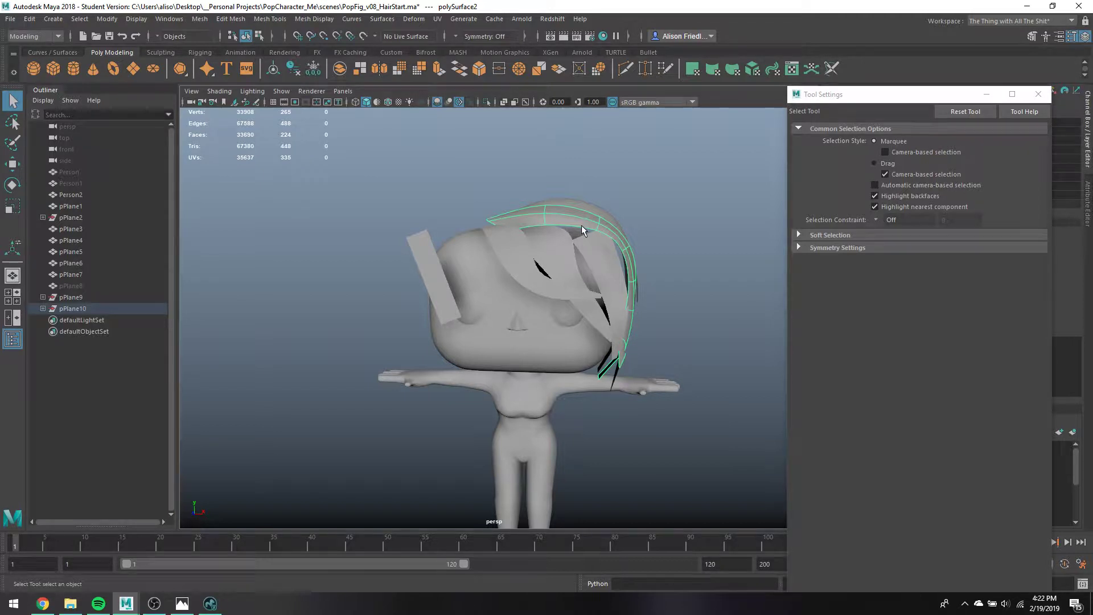
pyautogui.moveTo(582, 225); pyautogui.dragTo(578, 196, button='right')
pyautogui.keyDown('alt'); pyautogui.moveTo(654, 278); pyautogui.dragTo(561, 283); pyautogui.keyUp('alt')
pyautogui.click(561, 283)
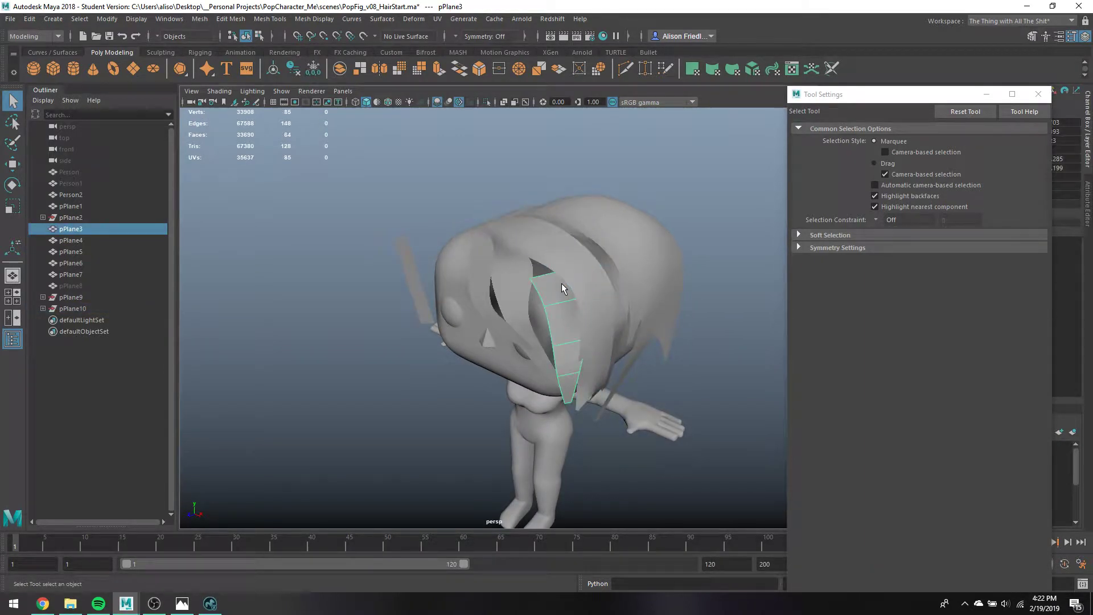
pyautogui.moveTo(561, 288); pyautogui.dragTo(551, 277, button='right')
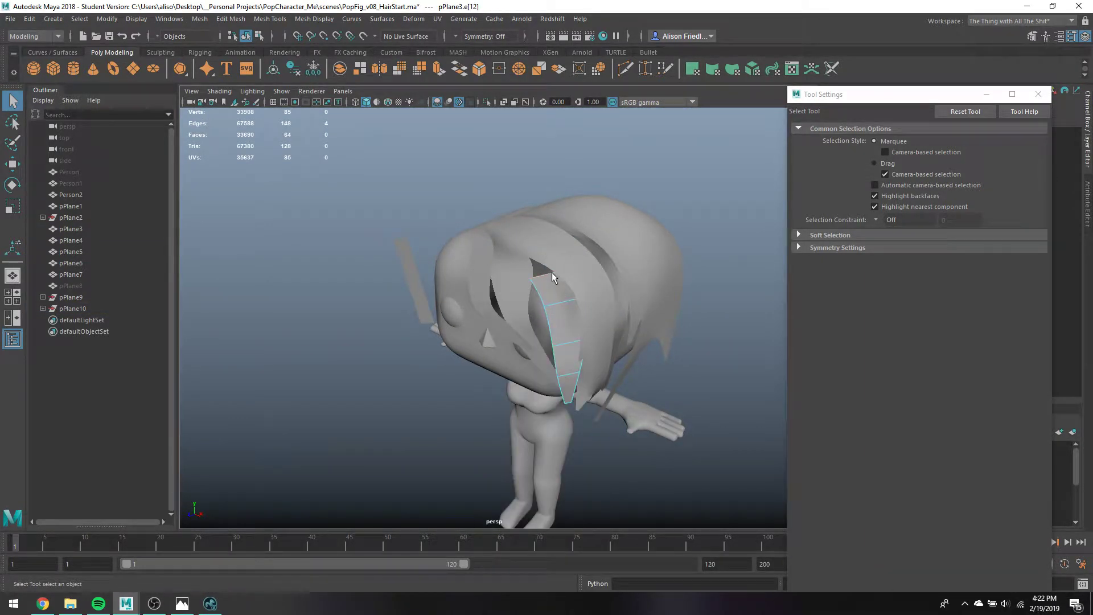
pyautogui.hotkey('ctrl', 'e')
pyautogui.press('w')
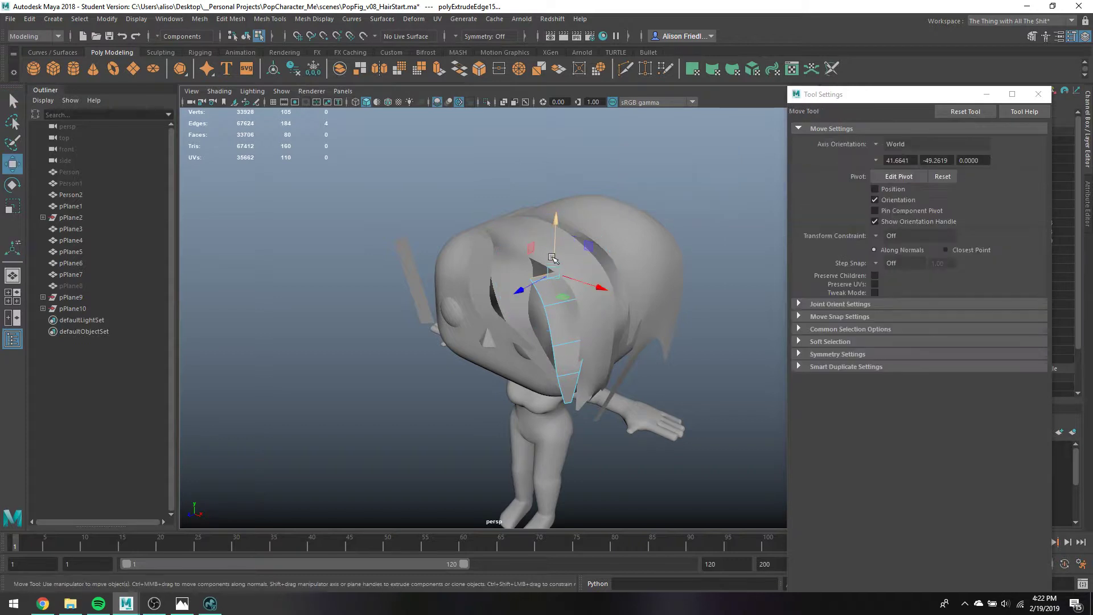
pyautogui.moveTo(544, 288); pyautogui.dragTo(590, 231)
# Extrude the side strand's end edge again across the top of the head, and move, scale down and rotate it
pyautogui.hotkey('ctrl', 'e')
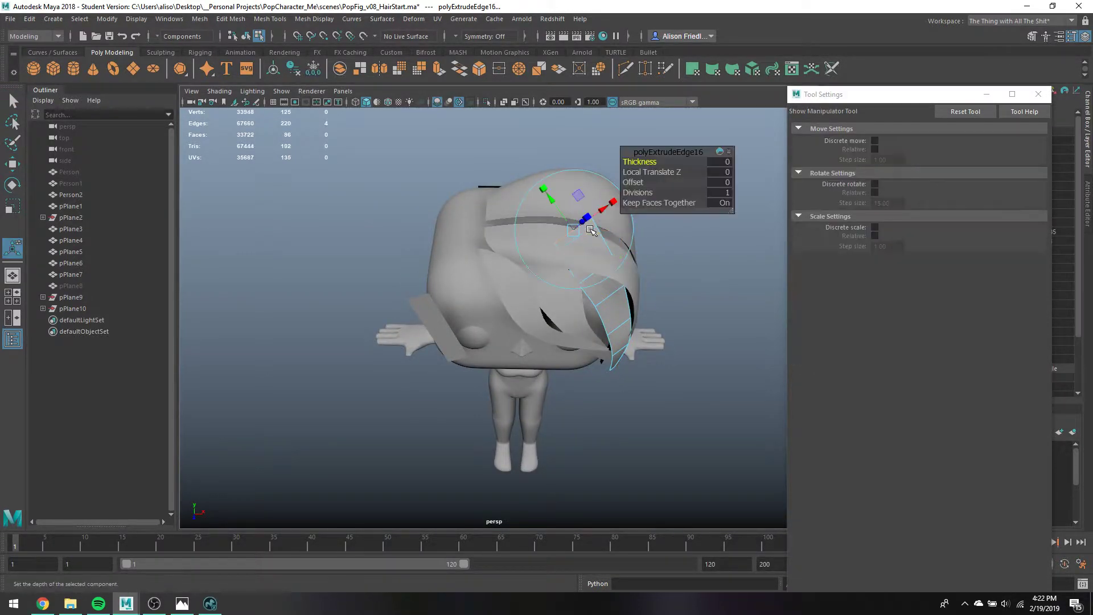
pyautogui.press('e')
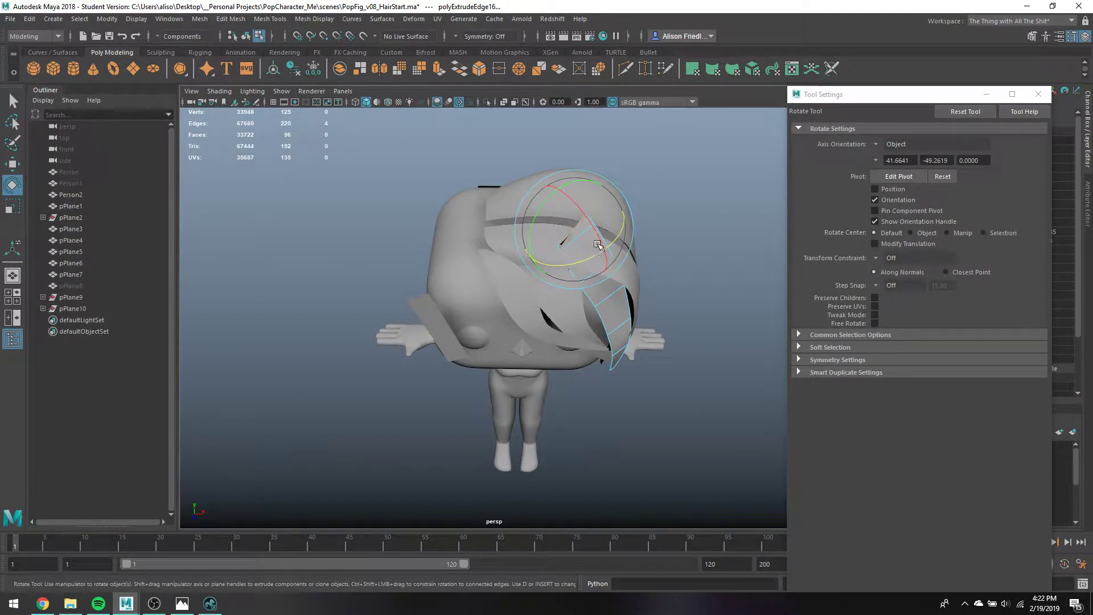
pyautogui.press('w')
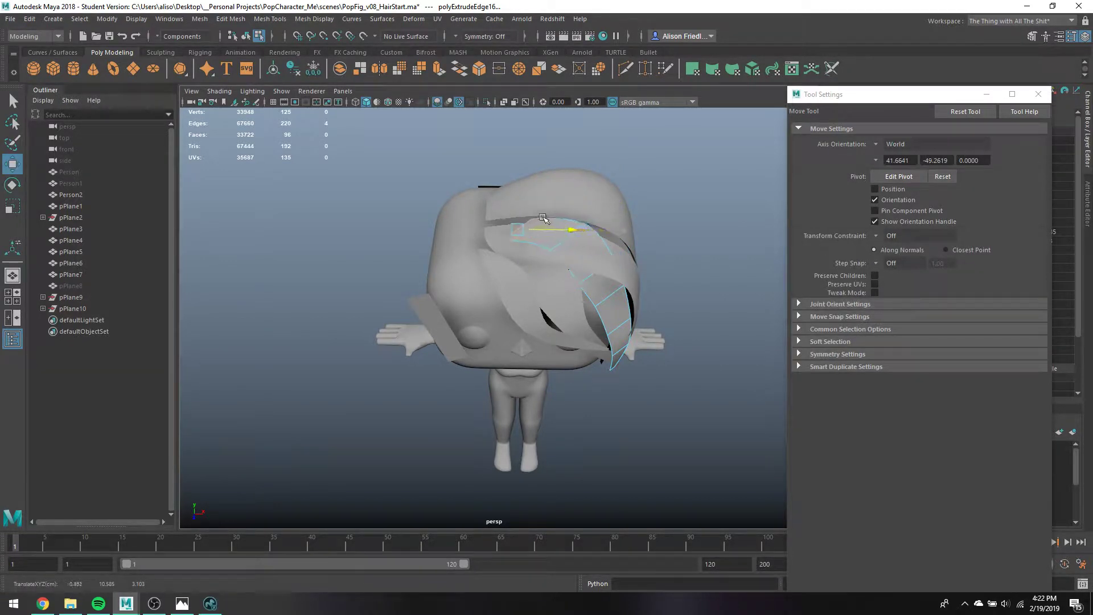
pyautogui.keyDown('alt'); pyautogui.moveTo(542, 218); pyautogui.dragTo(572, 285); pyautogui.keyUp('alt')
pyautogui.press('r')
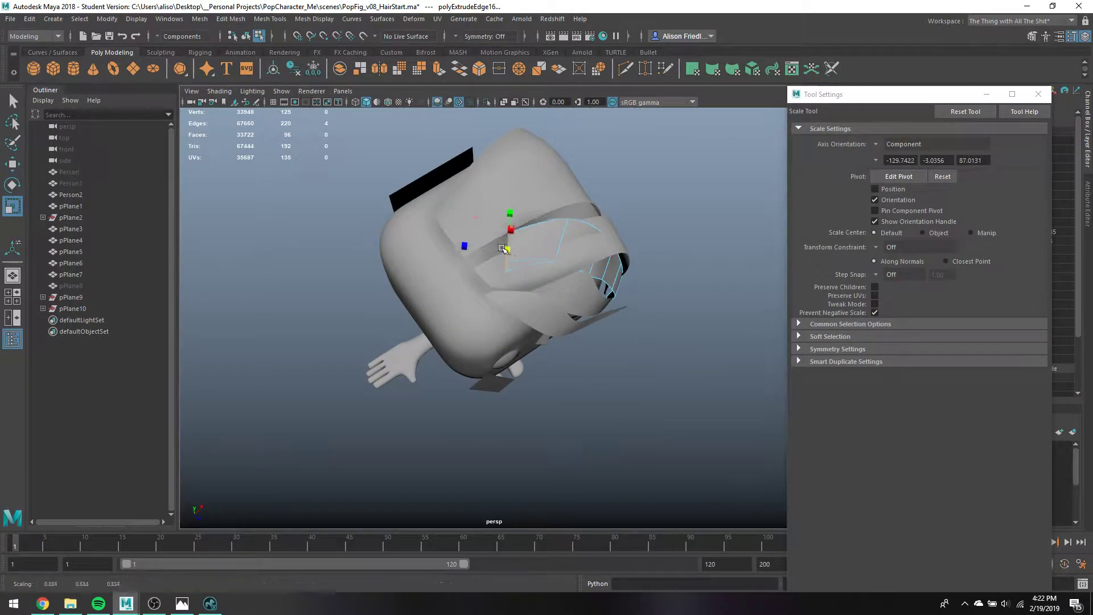
pyautogui.press('e')
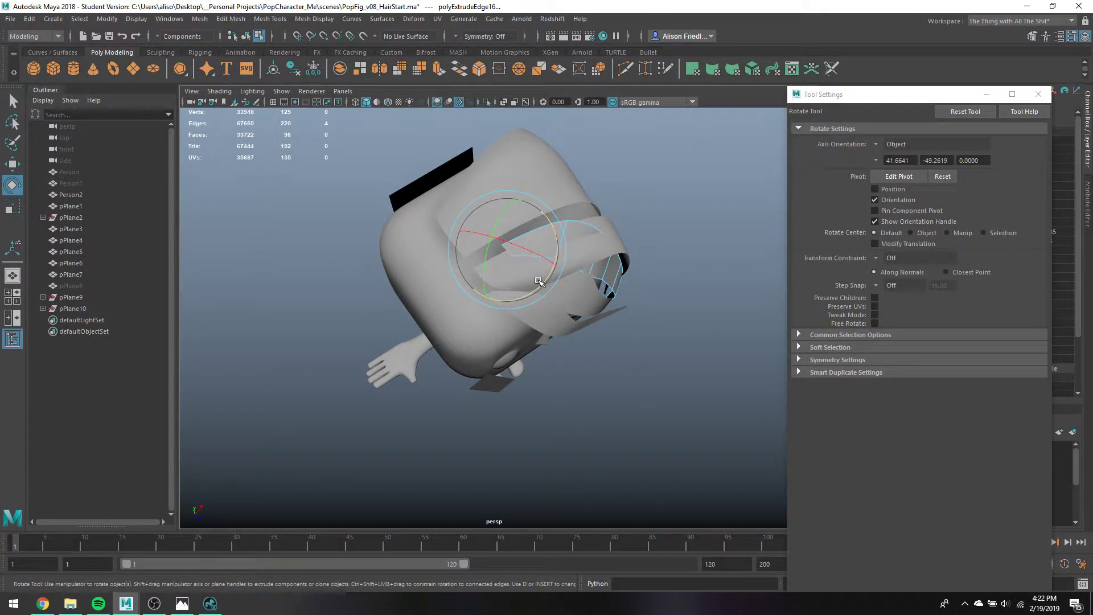
pyautogui.press('w')
# Extrude the side strand's end once more over the crown, and rotate and move its upper edge to follow the head
pyautogui.keyDown('shift'); pyautogui.moveTo(515, 250); pyautogui.dragTo(552, 211); pyautogui.keyUp('shift')
pyautogui.press('e')
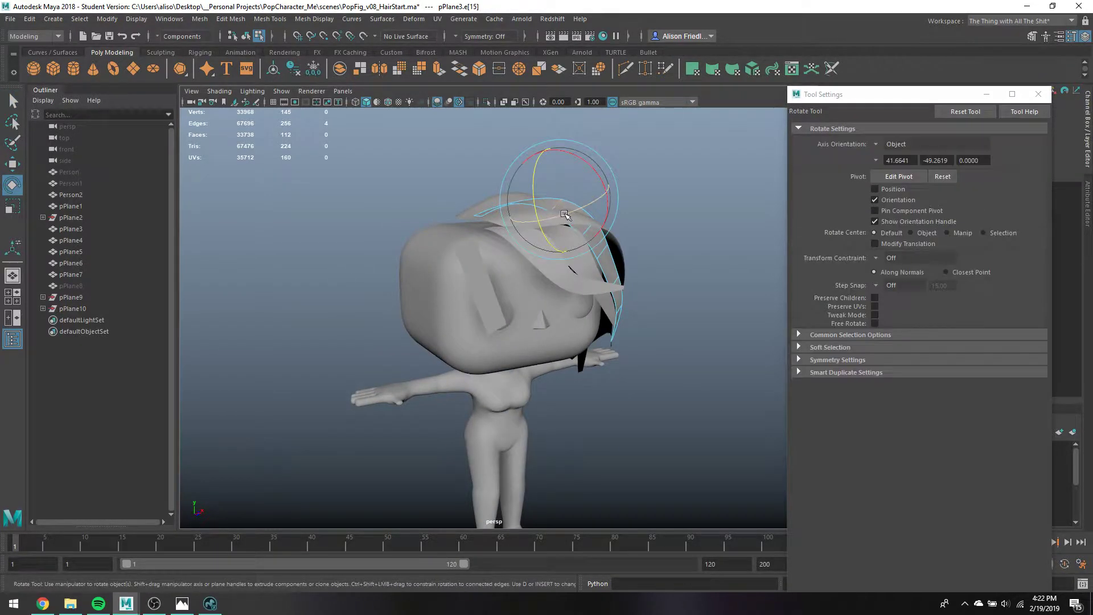
pyautogui.press('w')
pyautogui.keyDown('alt'); pyautogui.moveTo(574, 209); pyautogui.dragTo(558, 250); pyautogui.keyUp('alt')
# Move the side strand's cross edge above the temple outward over the front strand
pyautogui.press('q')
pyautogui.moveTo(571, 269); pyautogui.dragTo(545, 248, button='right')
pyautogui.moveTo(546, 248); pyautogui.dragTo(665, 272)
pyautogui.press('w')
pyautogui.press('q')
pyautogui.click(613, 276)
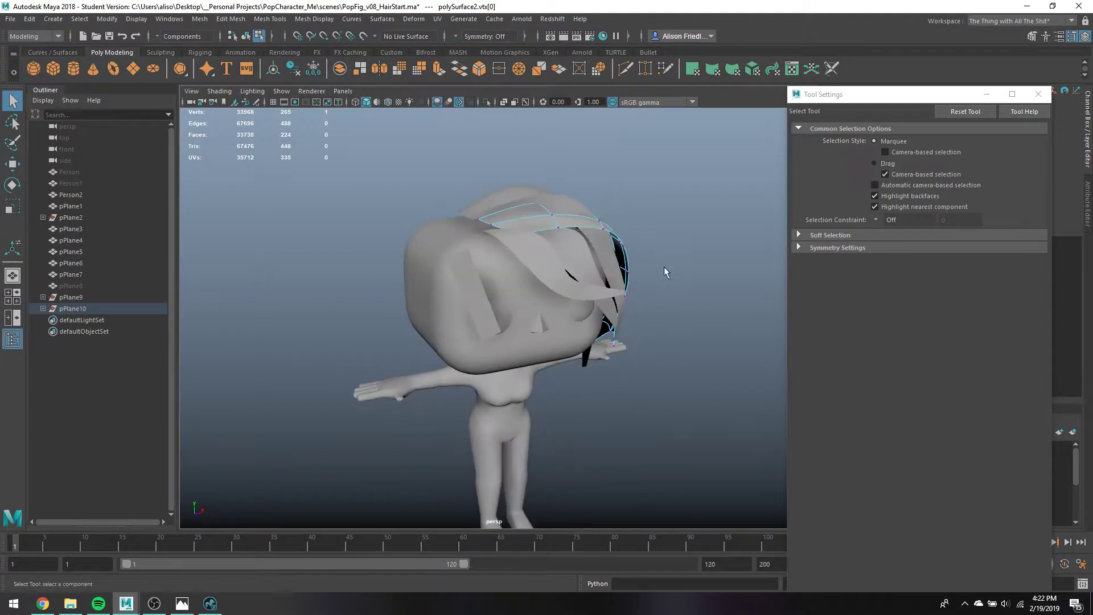
pyautogui.moveTo(606, 254); pyautogui.dragTo(603, 220, button='right')
pyautogui.click(591, 236)
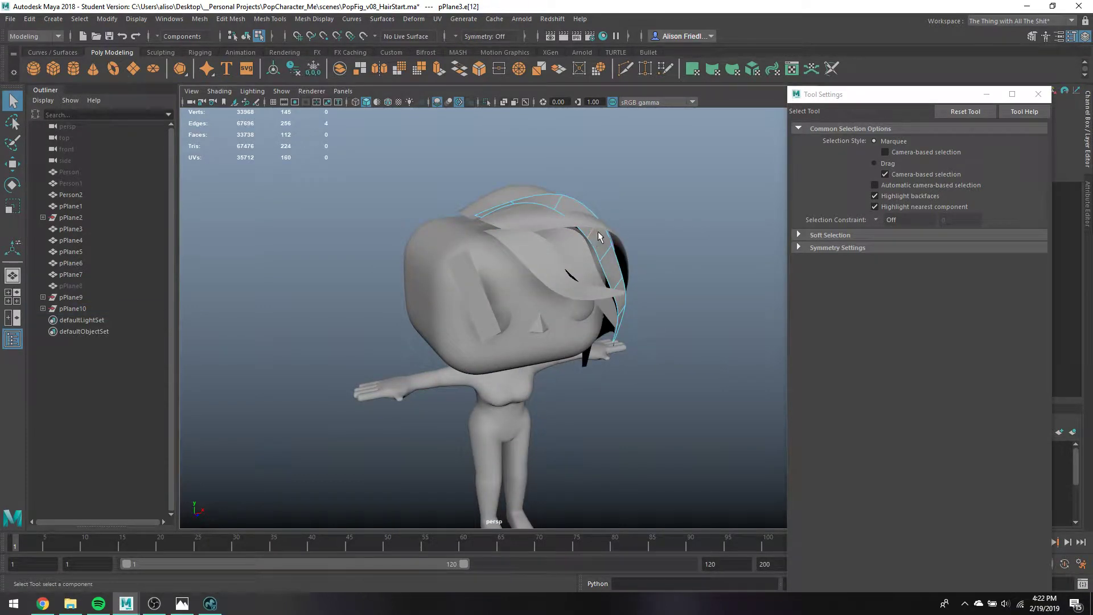
pyautogui.press('w')
pyautogui.press('q')
pyautogui.press('w')
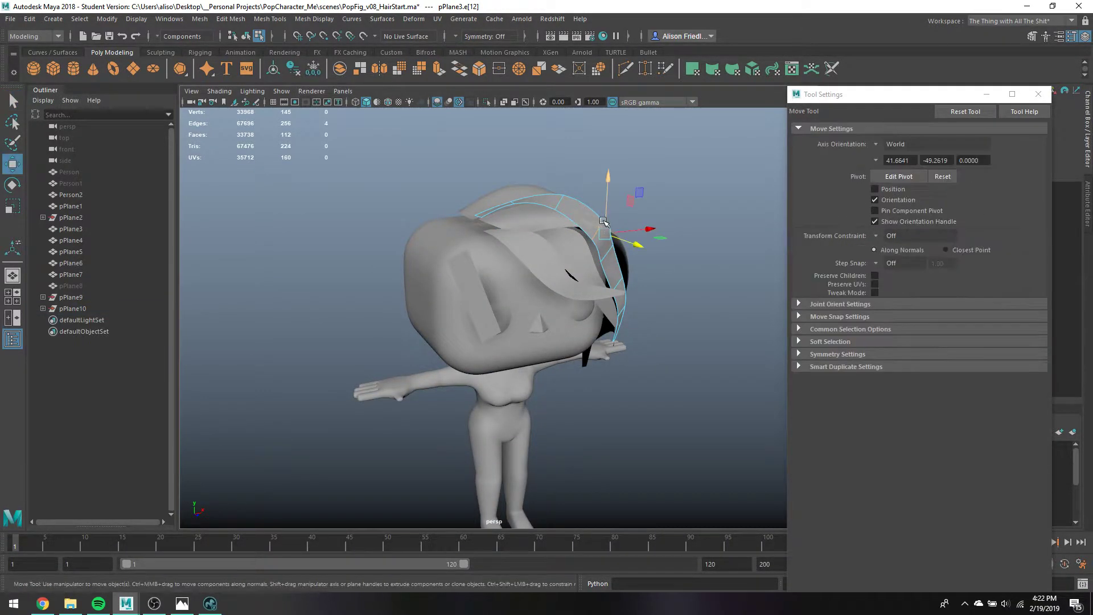
# Move the side strand's cross edge at the temple outward, and the one below it forward toward the face
pyautogui.press('q')
pyautogui.click(614, 255)
pyautogui.press('w')
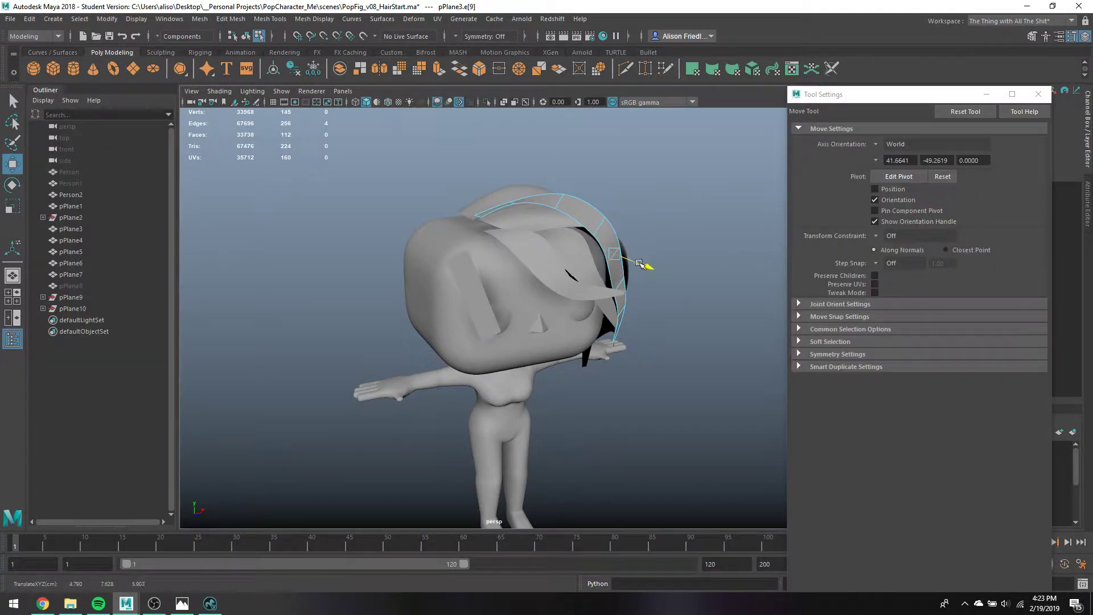
pyautogui.keyDown('alt'); pyautogui.moveTo(640, 263); pyautogui.dragTo(569, 329); pyautogui.keyUp('alt')
pyautogui.press('q')
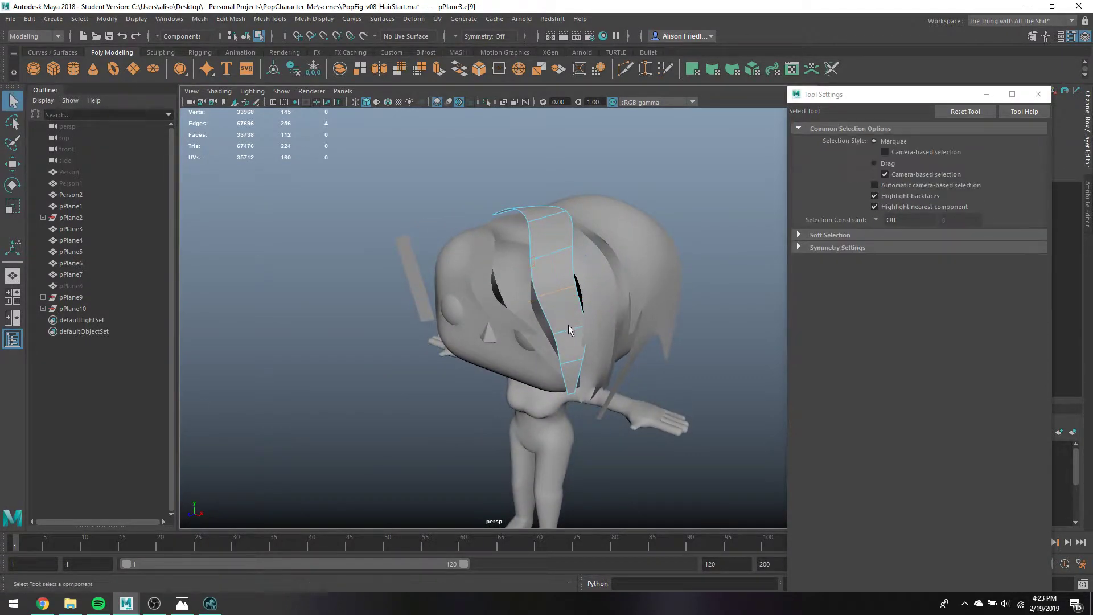
pyautogui.click(570, 327)
pyautogui.press('w')
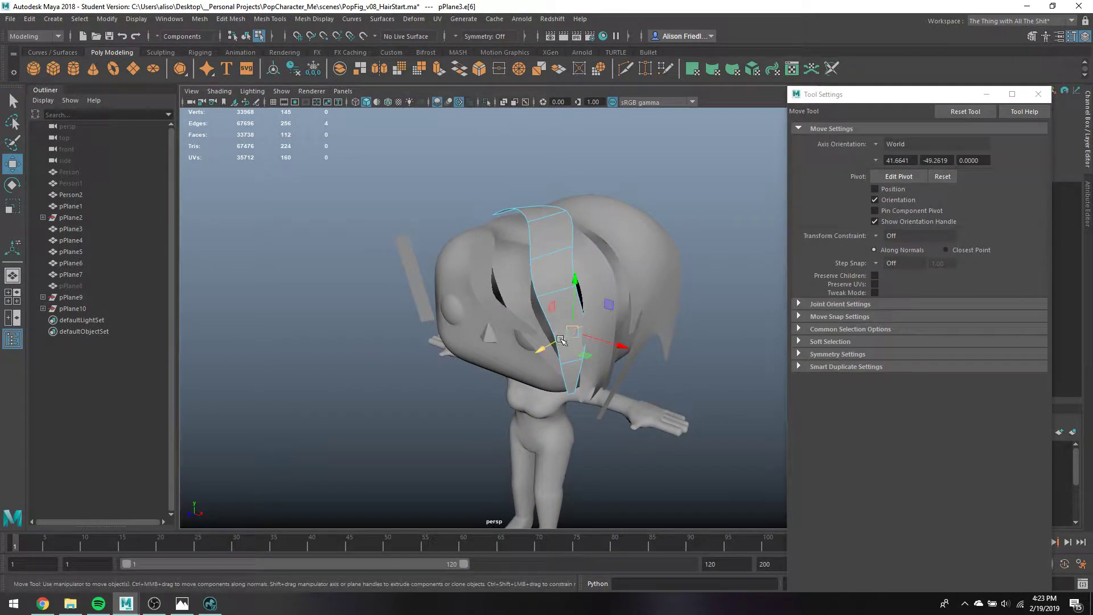
pyautogui.moveTo(561, 340); pyautogui.dragTo(539, 365)
# Move the side strand's cross edge beside the eye further forward to refine how the strand curves around the face
pyautogui.press('q')
pyautogui.click(585, 322)
pyautogui.press('w')
pyautogui.press('q')
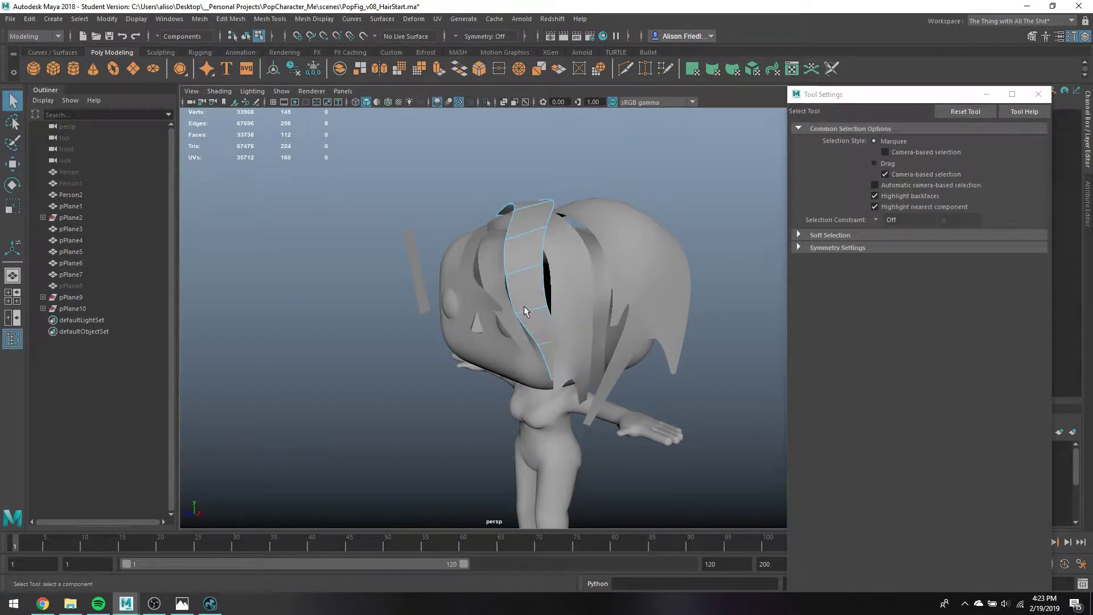
pyautogui.press('w')
pyautogui.press('q')
pyautogui.click(526, 313)
pyautogui.press('w')
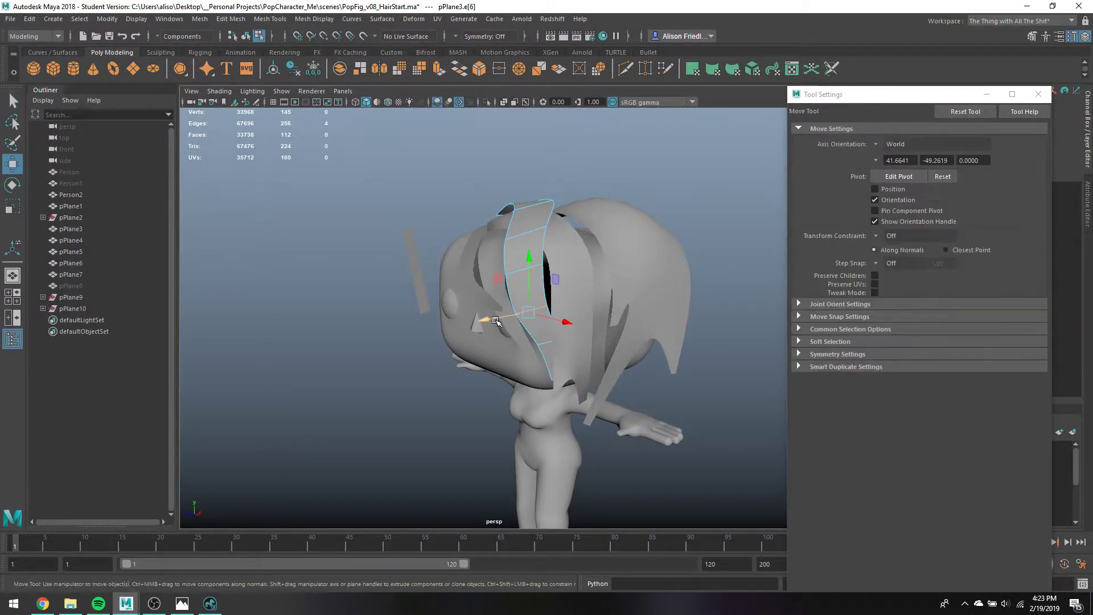
pyautogui.keyDown('alt'); pyautogui.moveTo(500, 322); pyautogui.dragTo(578, 324); pyautogui.keyUp('alt')
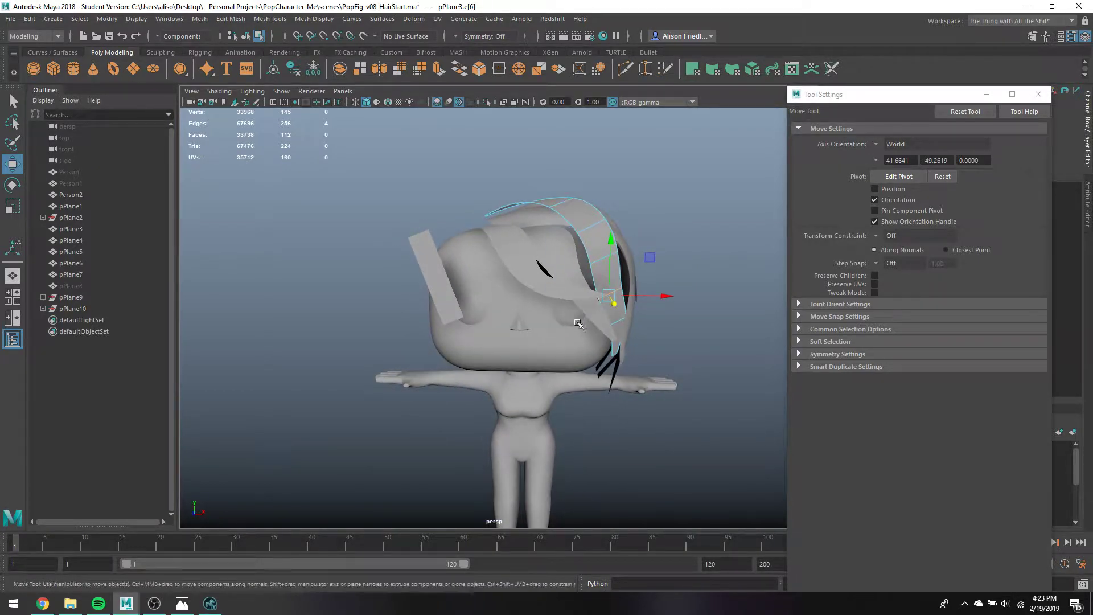
# Select the upper cross edges of the two overlapping strands behind the side strand and move them outward
pyautogui.keyDown('alt'); pyautogui.moveTo(619, 263); pyautogui.dragTo(529, 248); pyautogui.keyUp('alt')
pyautogui.click(528, 249)
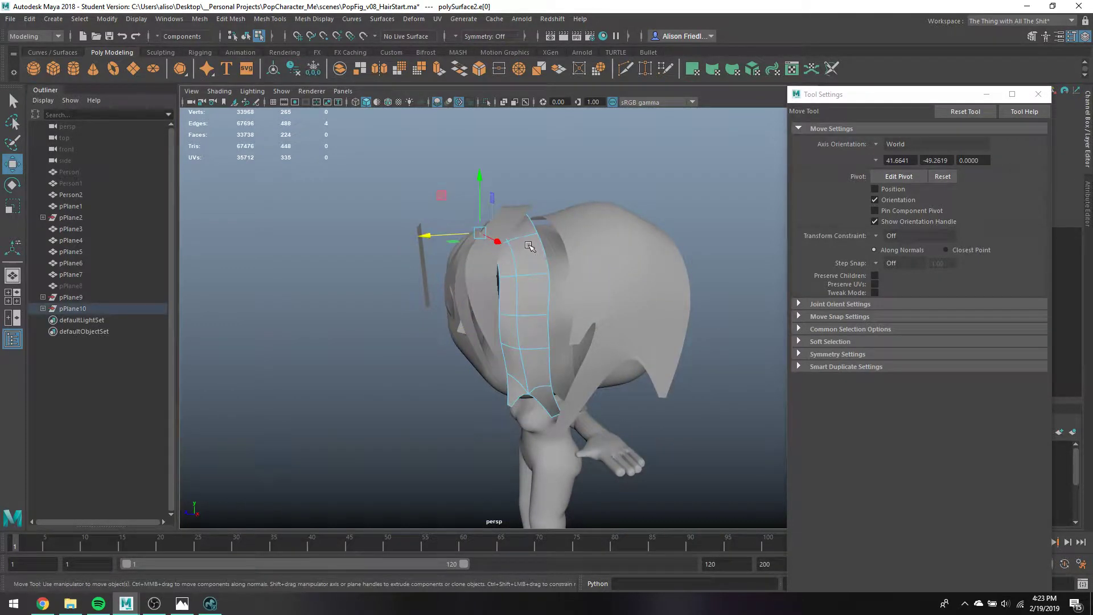
pyautogui.moveTo(529, 245); pyautogui.dragTo(513, 218, button='right')
pyautogui.hotkey('ctrl', 'z')
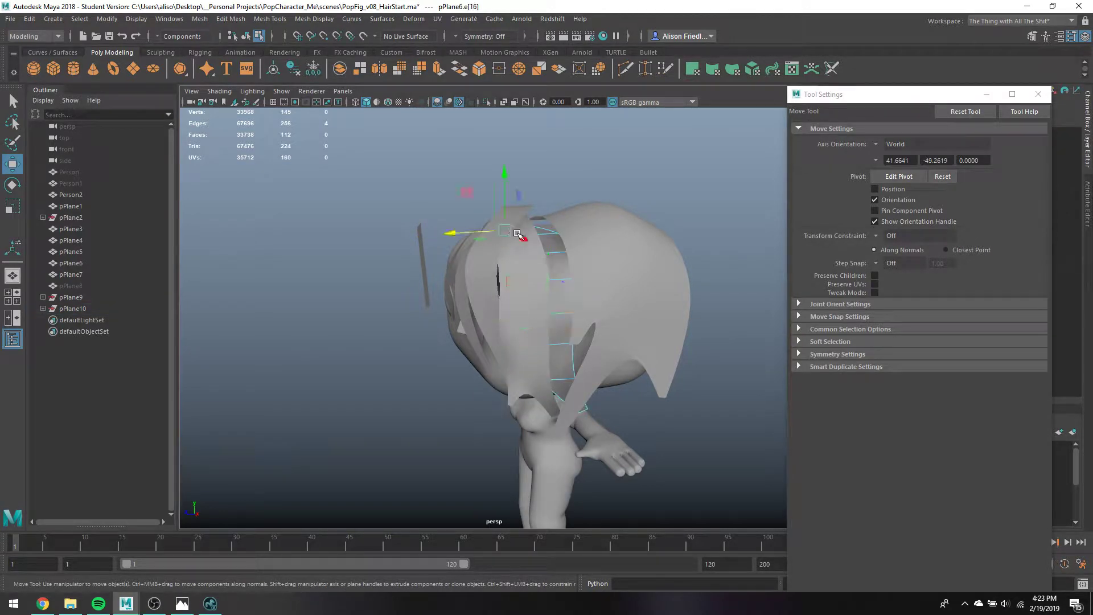
pyautogui.press('q')
pyautogui.doubleClick(528, 233)
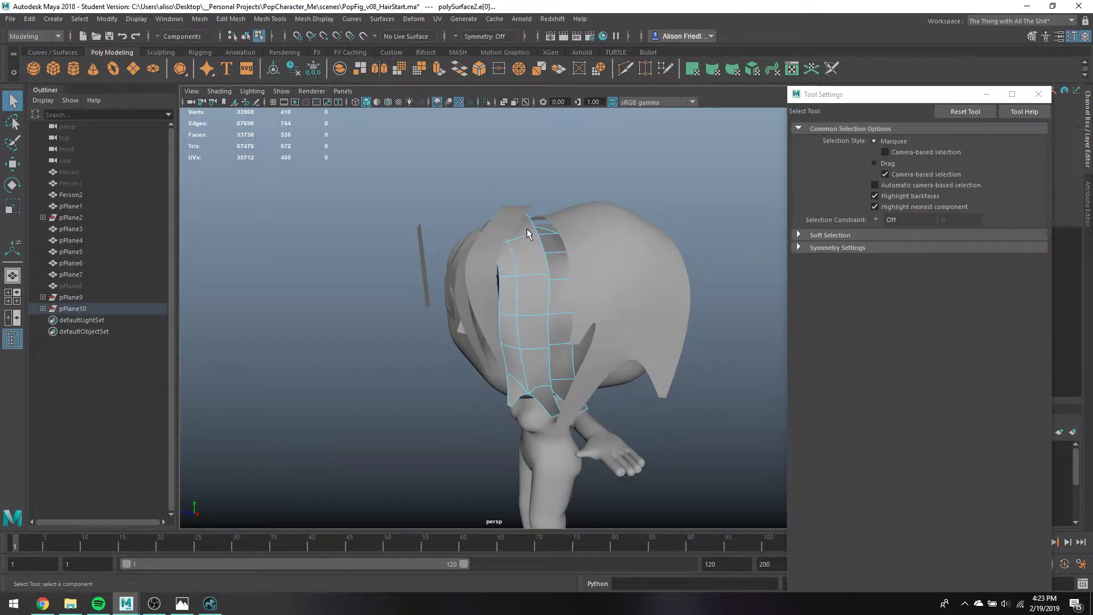
pyautogui.click(524, 238)
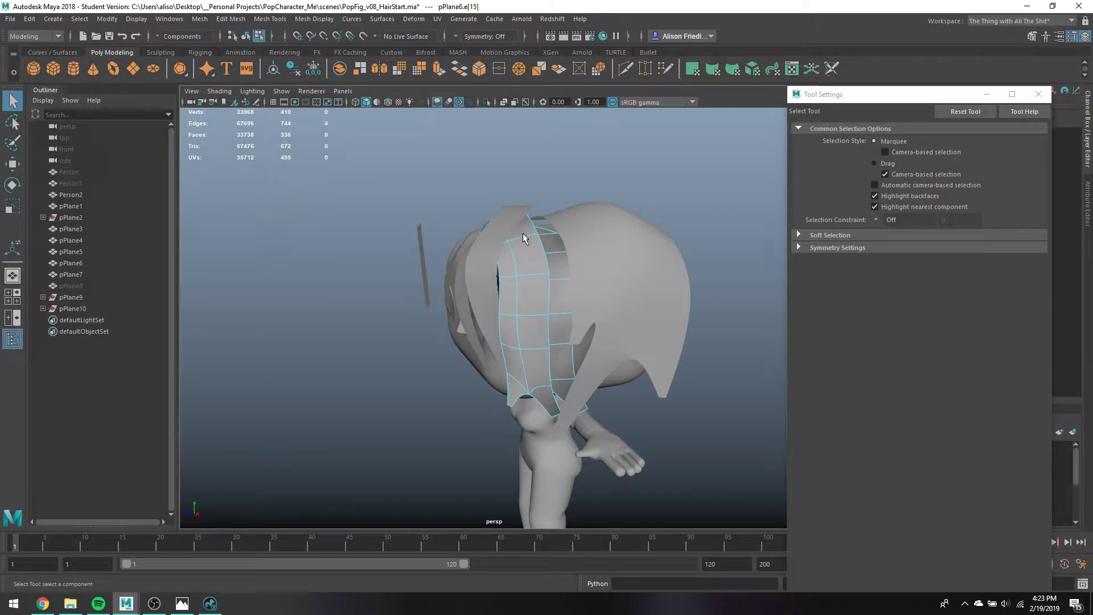
pyautogui.keyDown('alt'); pyautogui.moveTo(523, 233); pyautogui.dragTo(639, 248); pyautogui.keyUp('alt')
pyautogui.doubleClick(528, 238)
pyautogui.press('w')
pyautogui.press('q')
pyautogui.press('w')
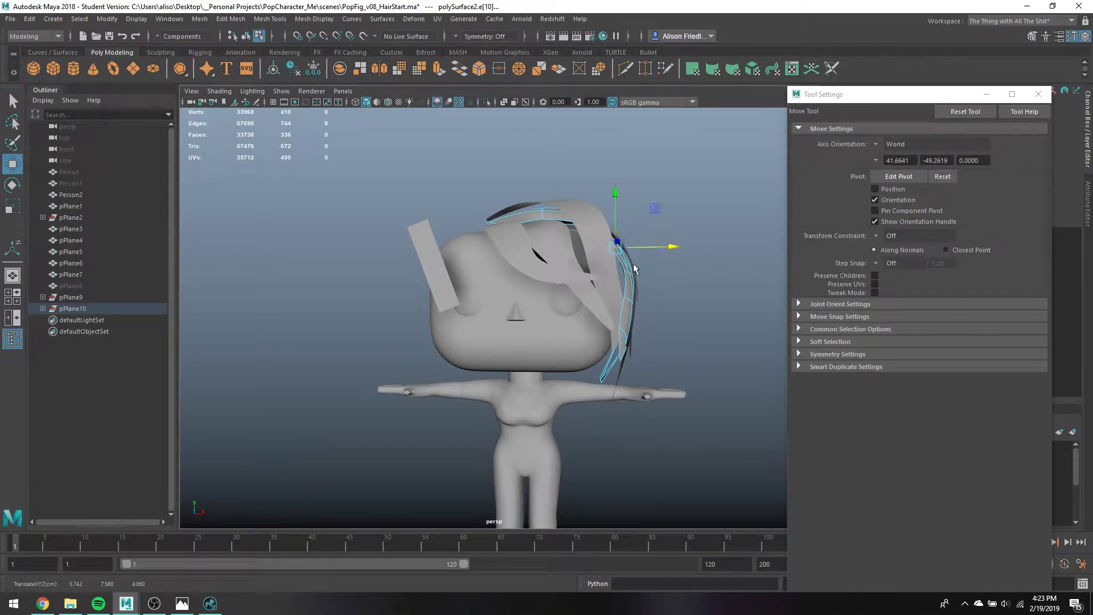
# Move the next cross edges of the two overlapping strands outward so they follow the side of the head
pyautogui.press('q')
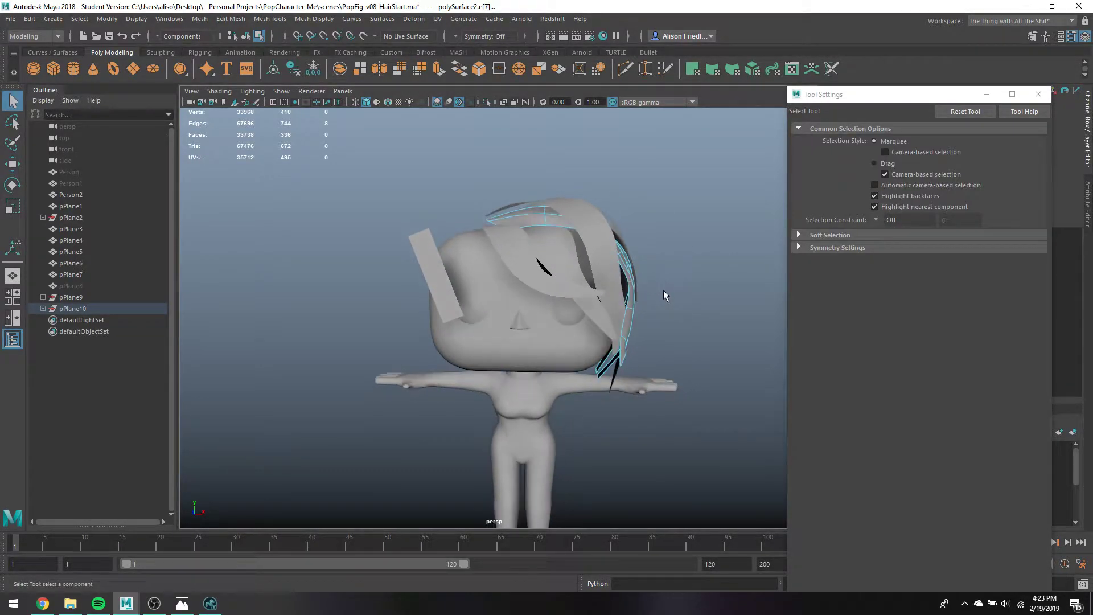
pyautogui.press('w')
pyautogui.keyDown('alt'); pyautogui.moveTo(649, 282); pyautogui.dragTo(606, 296); pyautogui.keyUp('alt')
pyautogui.press('q')
pyautogui.click(527, 265)
pyautogui.press('e')
pyautogui.press('w')
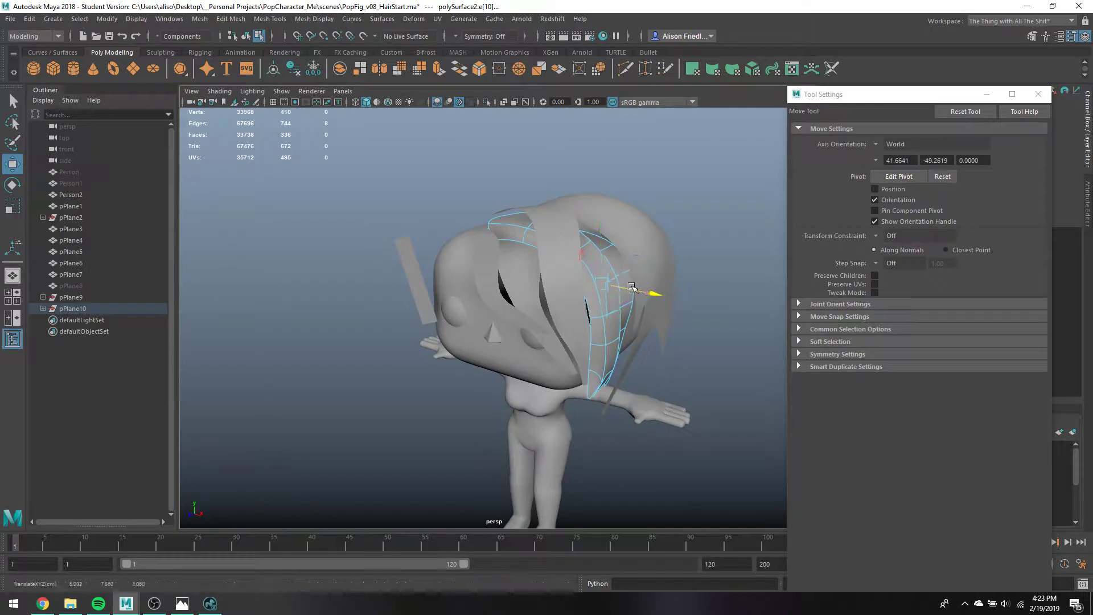
# Adjust the overlapping strands' cross edges around ear height to keep their curve even behind the side strand
pyautogui.press('q')
pyautogui.click(626, 310)
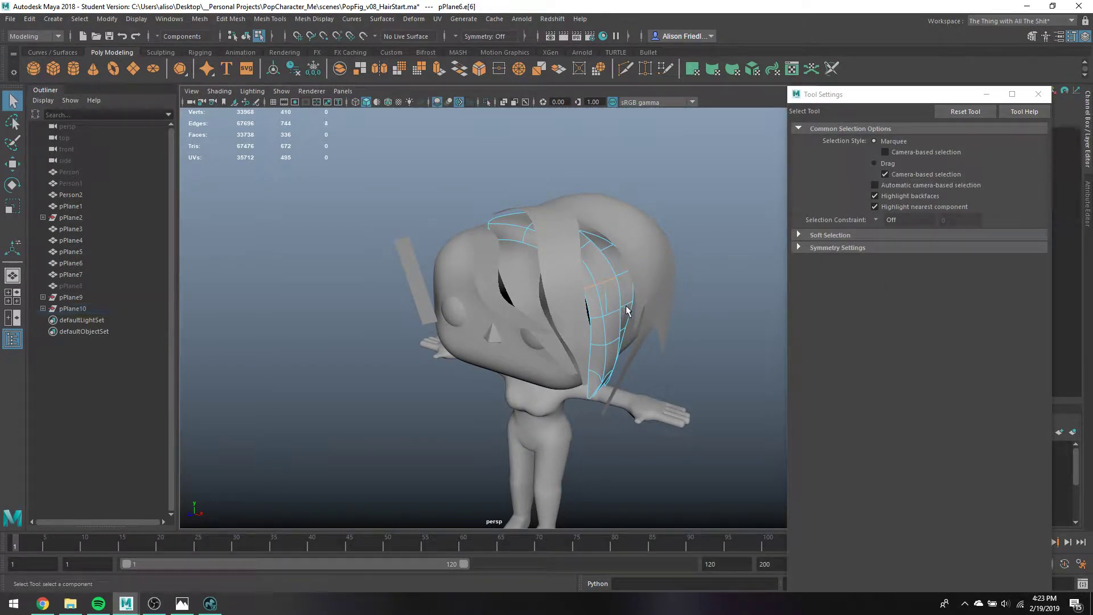
pyautogui.press('w')
pyautogui.press('q')
pyautogui.press('w')
pyautogui.keyDown('alt'); pyautogui.moveTo(640, 288); pyautogui.dragTo(604, 341); pyautogui.keyUp('alt')
# Move the lower edges near the tip of the strand behind the side strand to shape it beside the jaw
pyautogui.click(597, 348)
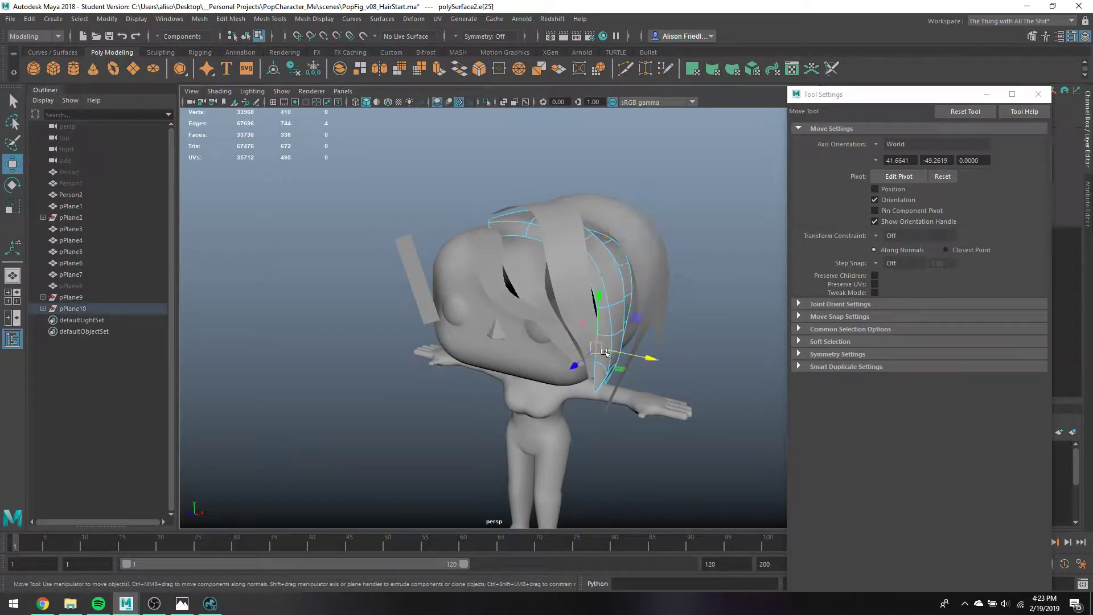
pyautogui.press('q')
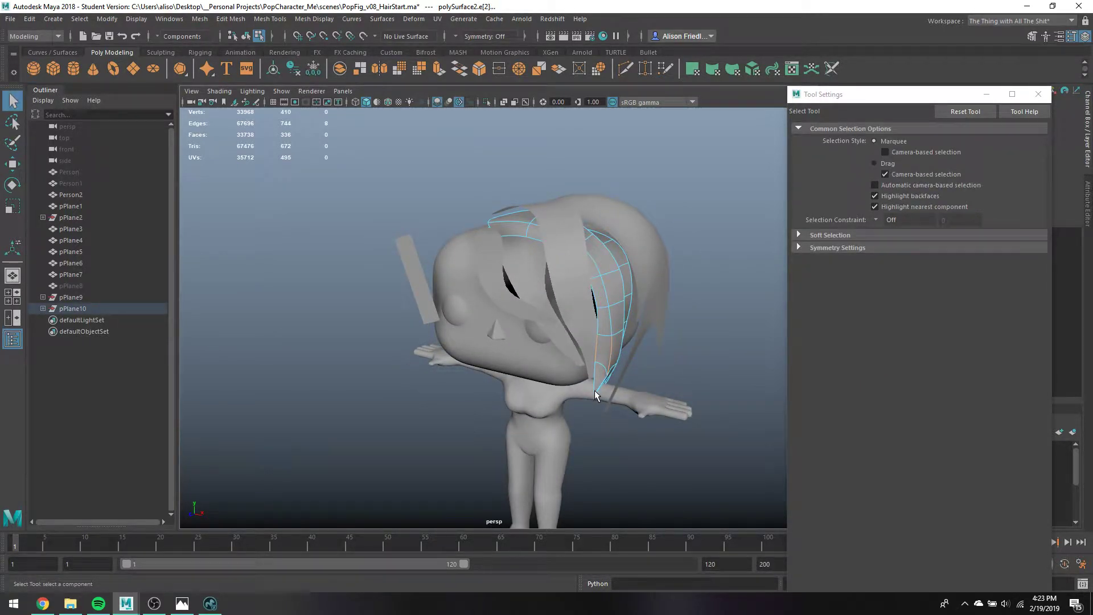
pyautogui.scroll(6, 612, 391)
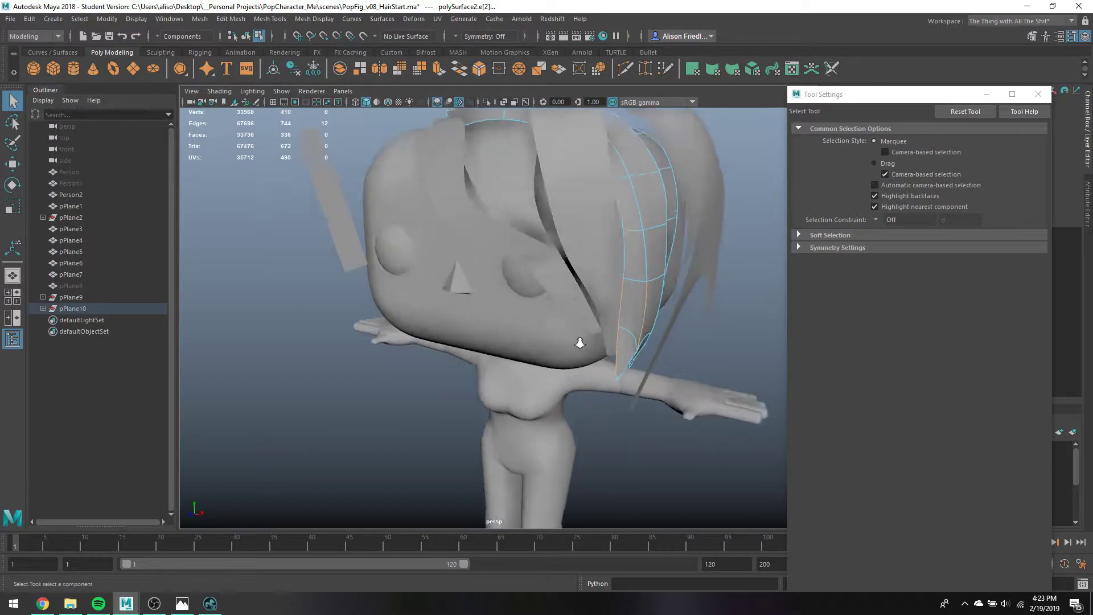
pyautogui.press('w')
pyautogui.keyDown('alt'); pyautogui.moveTo(625, 364); pyautogui.dragTo(711, 383); pyautogui.keyUp('alt')
pyautogui.moveTo(706, 345); pyautogui.dragTo(677, 275)
# Move the side strand's lower cross edge and its rear border edges outward over the strand behind it
pyautogui.press('q')
pyautogui.click(652, 198)
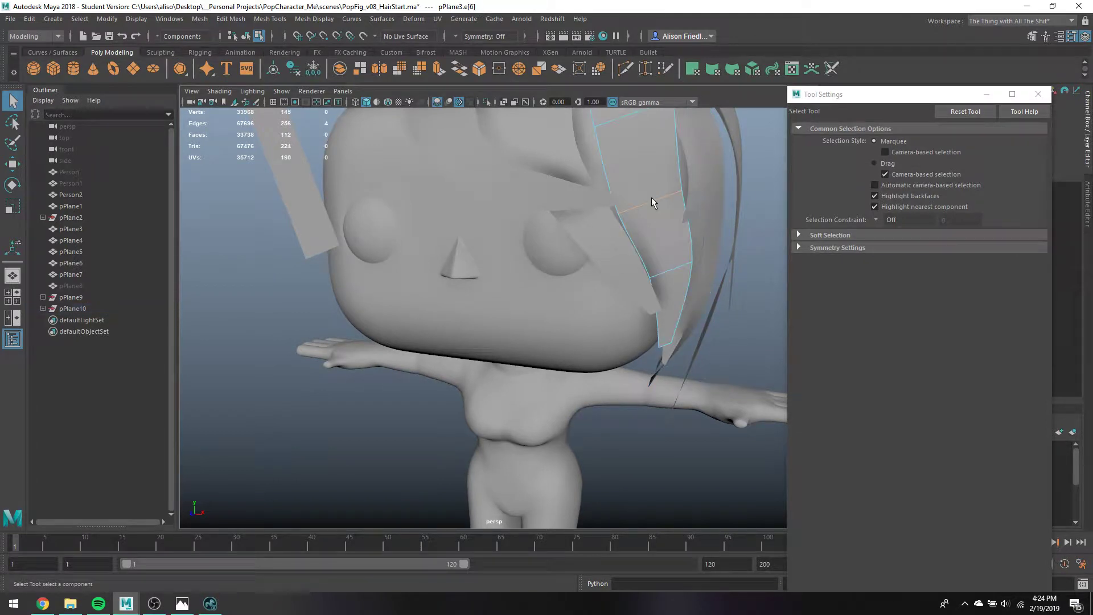
pyautogui.click(677, 269)
pyautogui.press('w')
pyautogui.keyDown('alt'); pyautogui.moveTo(677, 268); pyautogui.dragTo(544, 283); pyautogui.keyUp('alt')
pyautogui.press('q')
pyautogui.press('w')
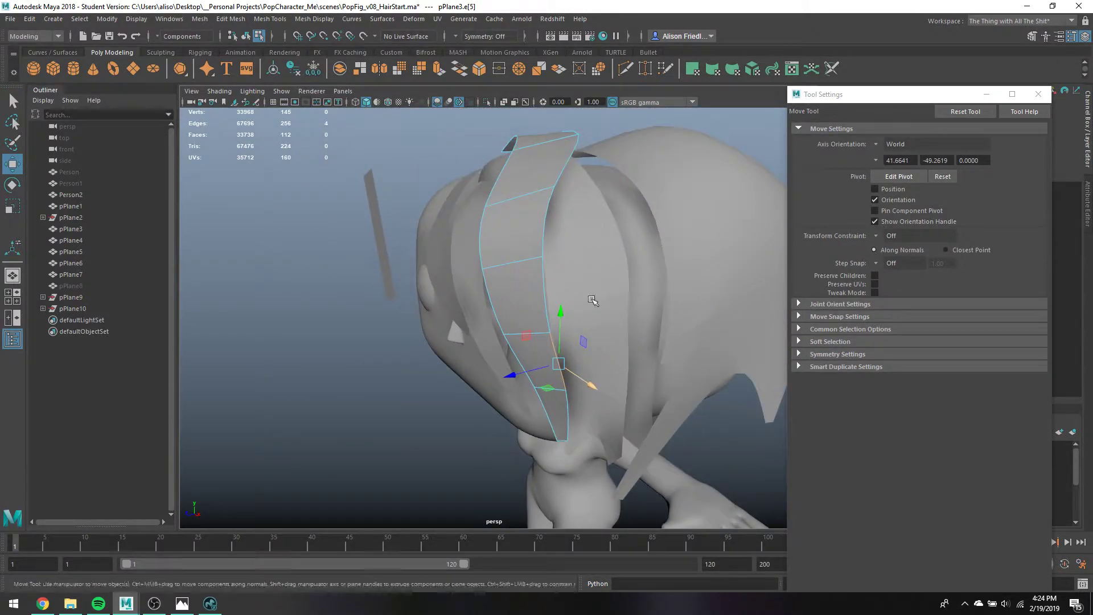
pyautogui.press('q')
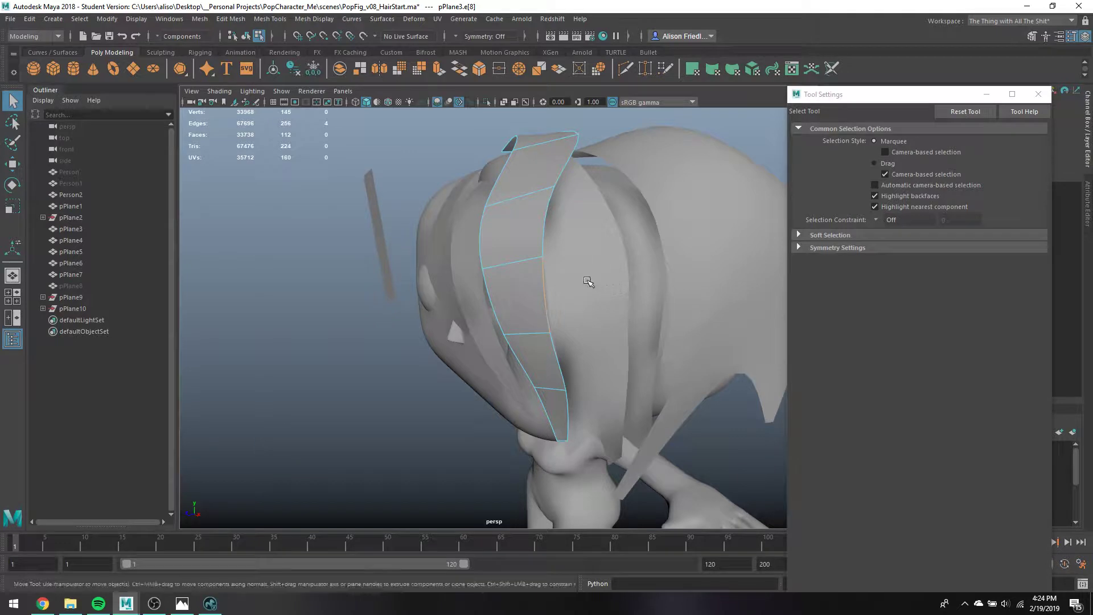
pyautogui.press('w')
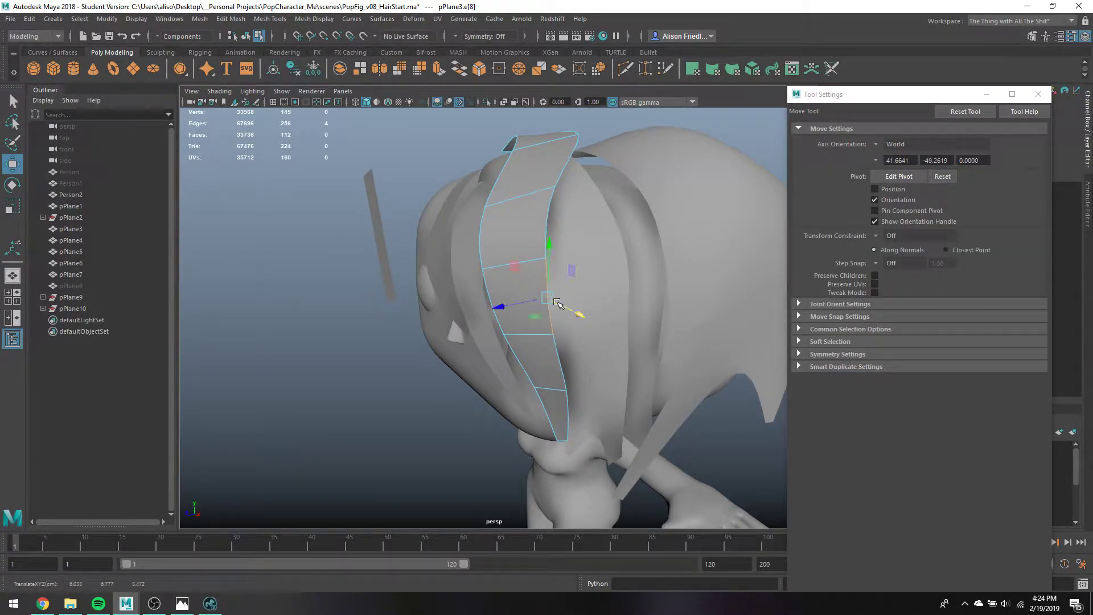
pyautogui.keyDown('alt'); pyautogui.moveTo(558, 303); pyautogui.dragTo(640, 288); pyautogui.keyUp('alt')
# Return to object mode, deselect the side strand, and save the scene
pyautogui.press('q')
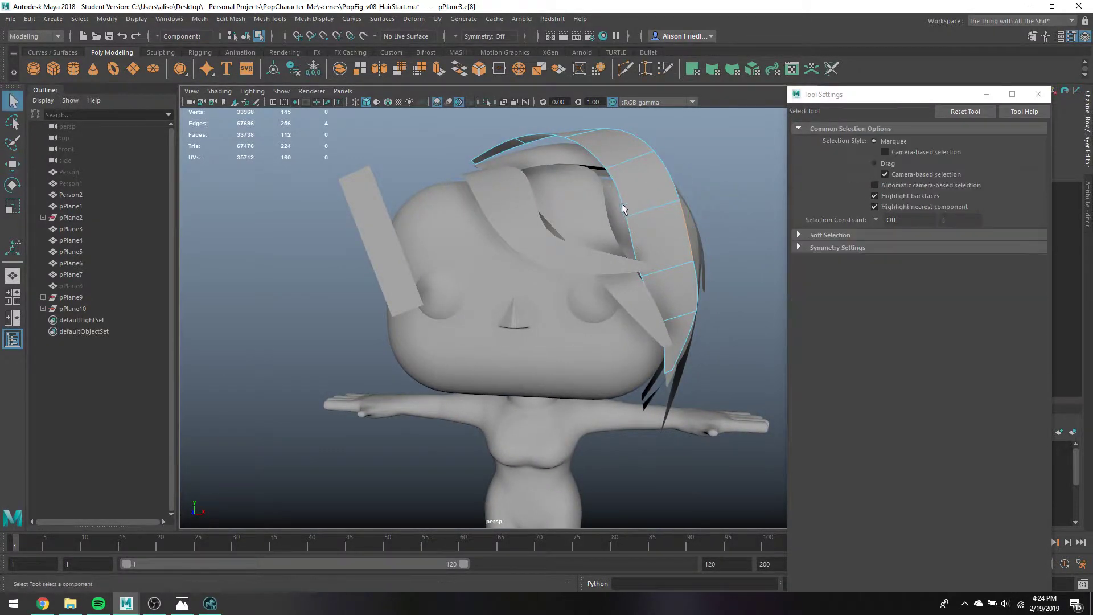
pyautogui.keyDown('alt'); pyautogui.moveTo(623, 209); pyautogui.dragTo(597, 166); pyautogui.keyUp('alt')
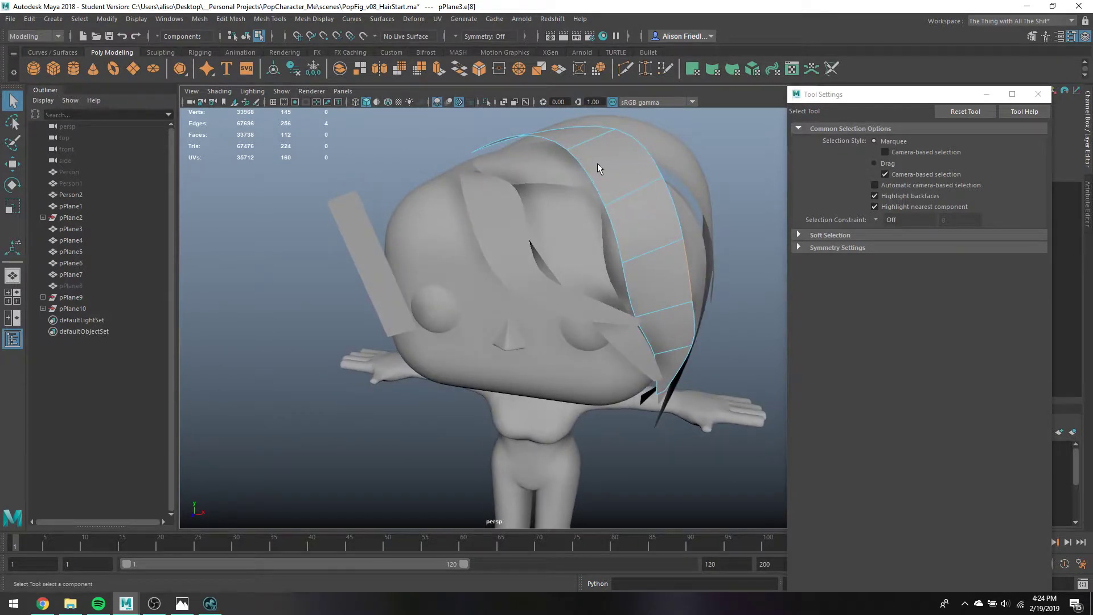
pyautogui.press('F8')
pyautogui.click(716, 145)
pyautogui.scroll(-5, 647, 246)
pyautogui.moveTo(647, 245)
pyautogui.keyDown('alt'); pyautogui.mouseDown()
pyautogui.moveTo(668, 229)
pyautogui.moveTo(648, 236)
pyautogui.mouseUp(); pyautogui.keyUp('alt')
pyautogui.hotkey('ctrl', 's')
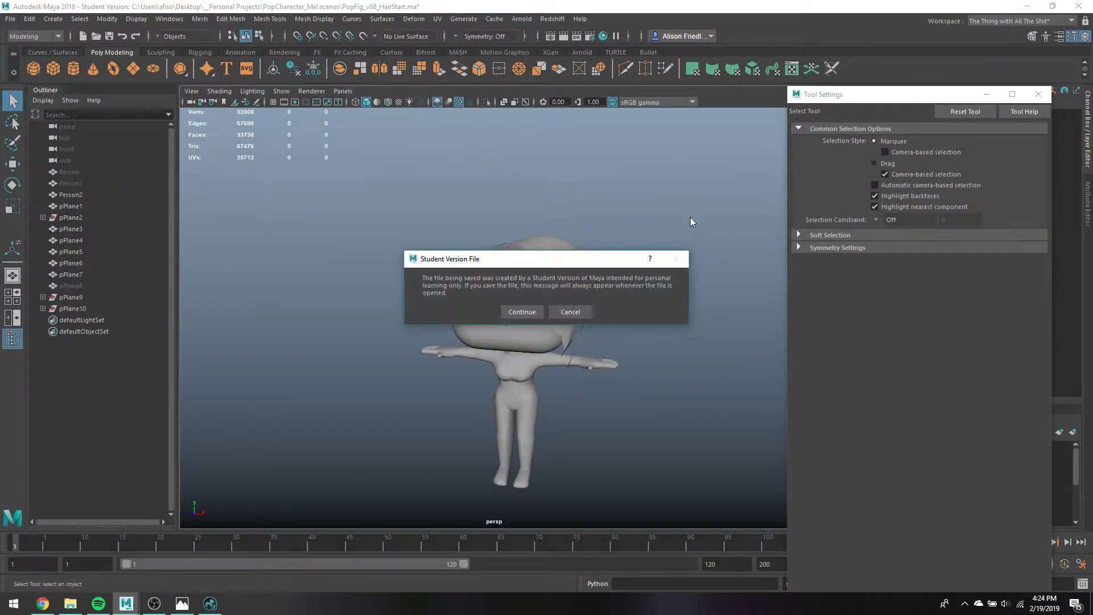
pyautogui.press('Return')
pyautogui.keyDown('alt'); pyautogui.moveTo(650, 281); pyautogui.dragTo(529, 275); pyautogui.keyUp('alt')
pyautogui.click(562, 313)
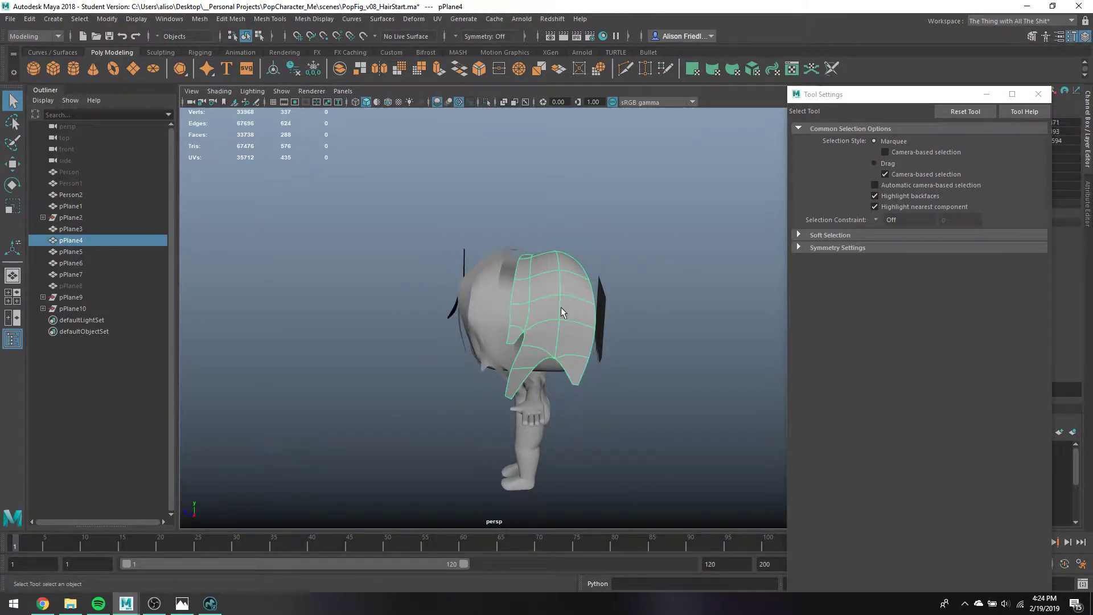
pyautogui.rightClick(548, 331)
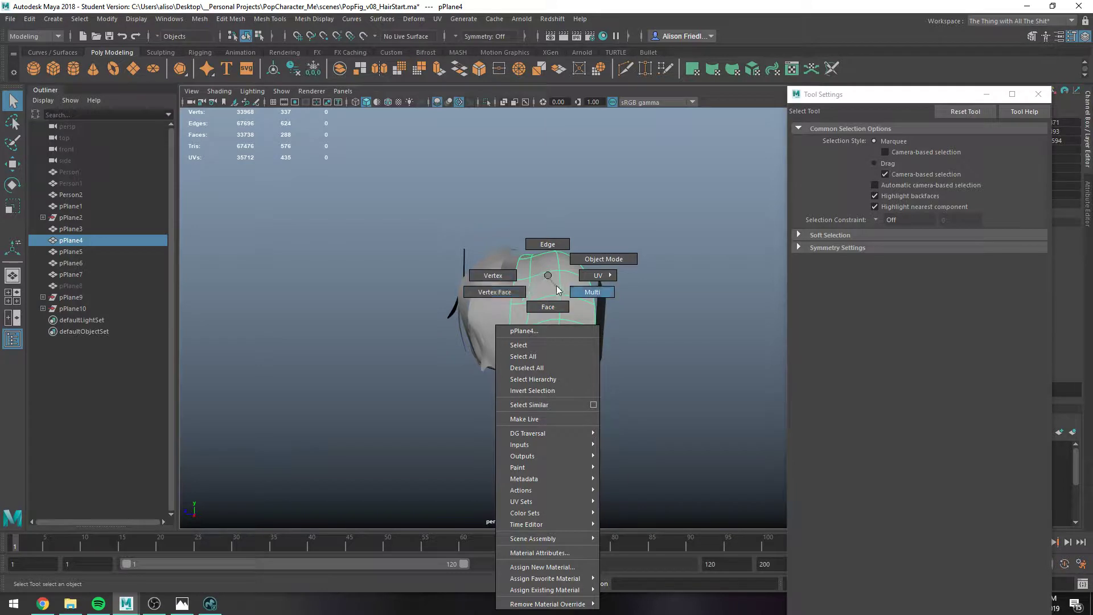
pyautogui.click(572, 261)
pyautogui.click(585, 238)
# Duplicate a narrow hair strand, and rotate and move the copy to the back of the head
pyautogui.keyDown('alt'); pyautogui.moveTo(585, 238); pyautogui.dragTo(642, 348); pyautogui.keyUp('alt')
pyautogui.click(496, 298)
pyautogui.hotkey('ctrl', 'd')
pyautogui.press('e')
pyautogui.press('w')
pyautogui.press('e')
pyautogui.press('w')
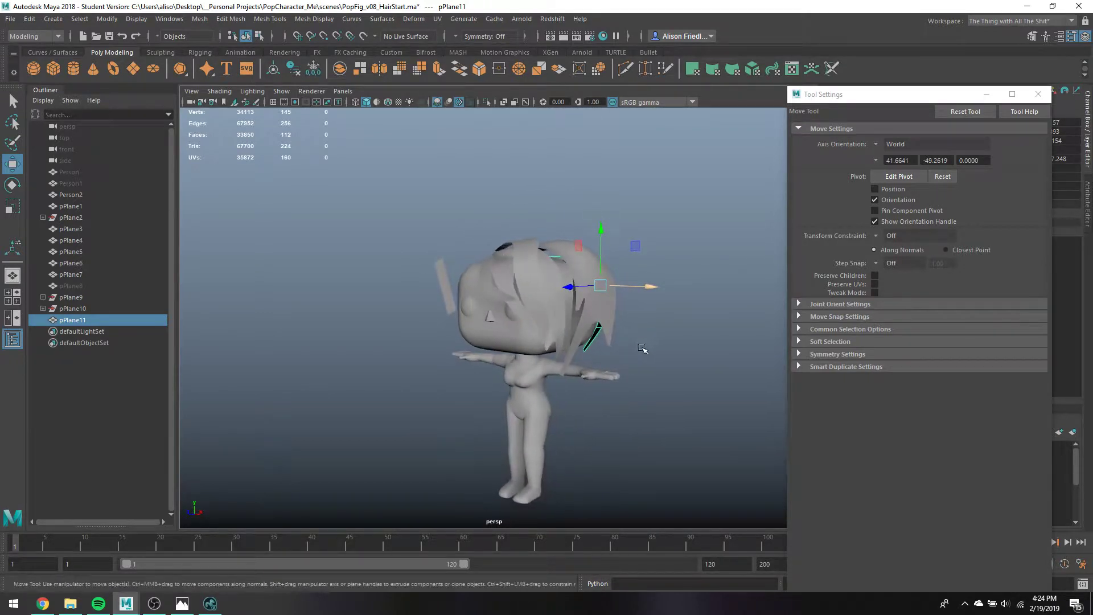
# Move the cross edge near the front tip of the large back hair piece upward and adjust its rotation
pyautogui.keyDown('alt'); pyautogui.moveTo(561, 347); pyautogui.dragTo(594, 336); pyautogui.keyUp('alt')
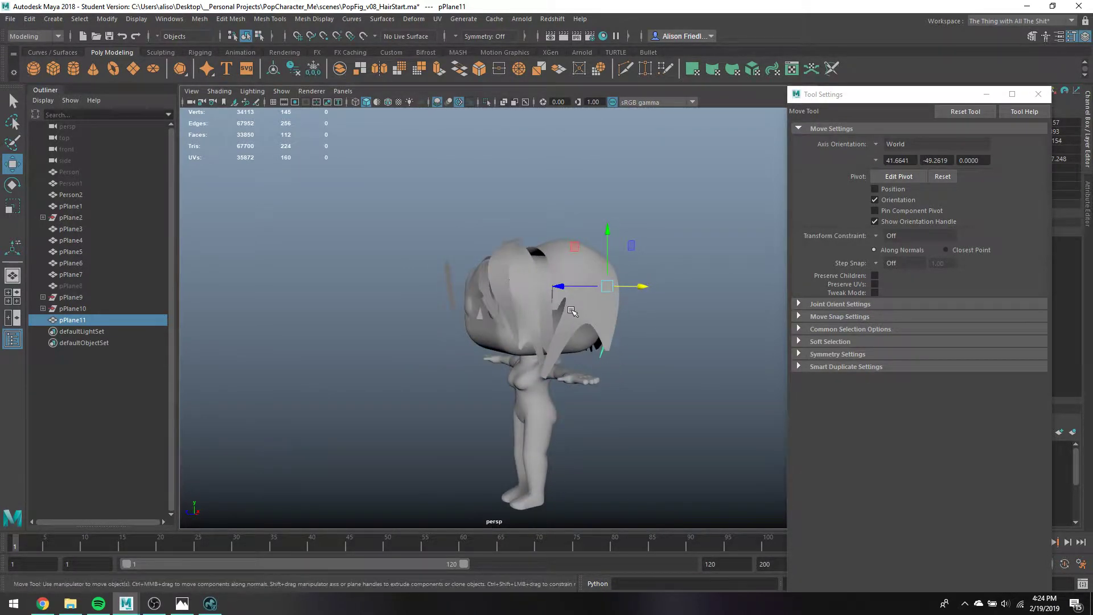
pyautogui.click(568, 317)
pyautogui.rightClick(564, 275)
pyautogui.moveTo(568, 296); pyautogui.dragTo(564, 244, button='right')
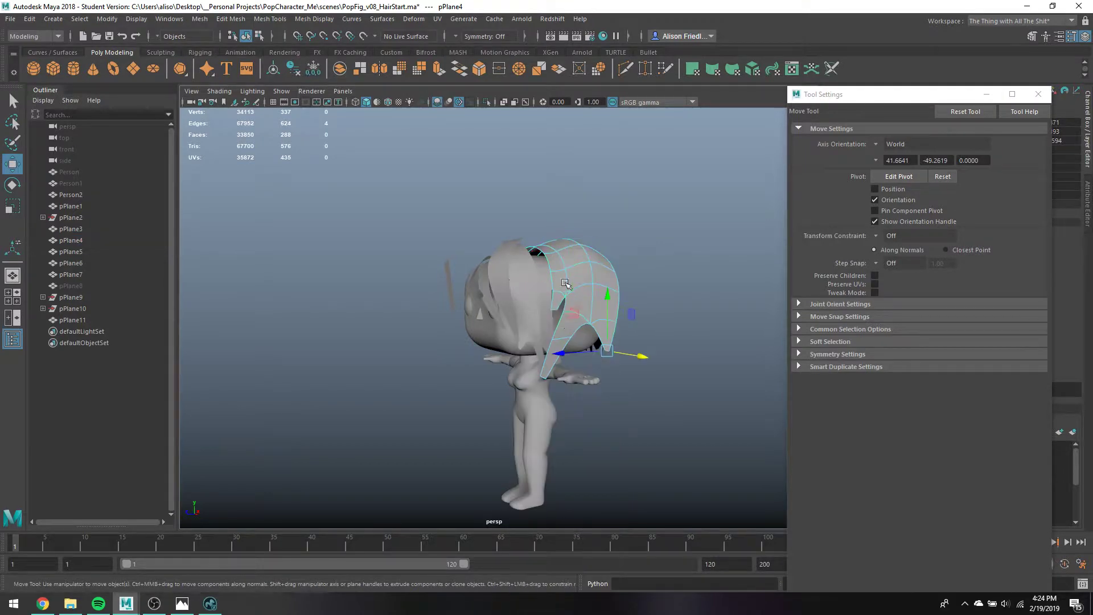
pyautogui.click(565, 335)
pyautogui.press('q')
pyautogui.press('w')
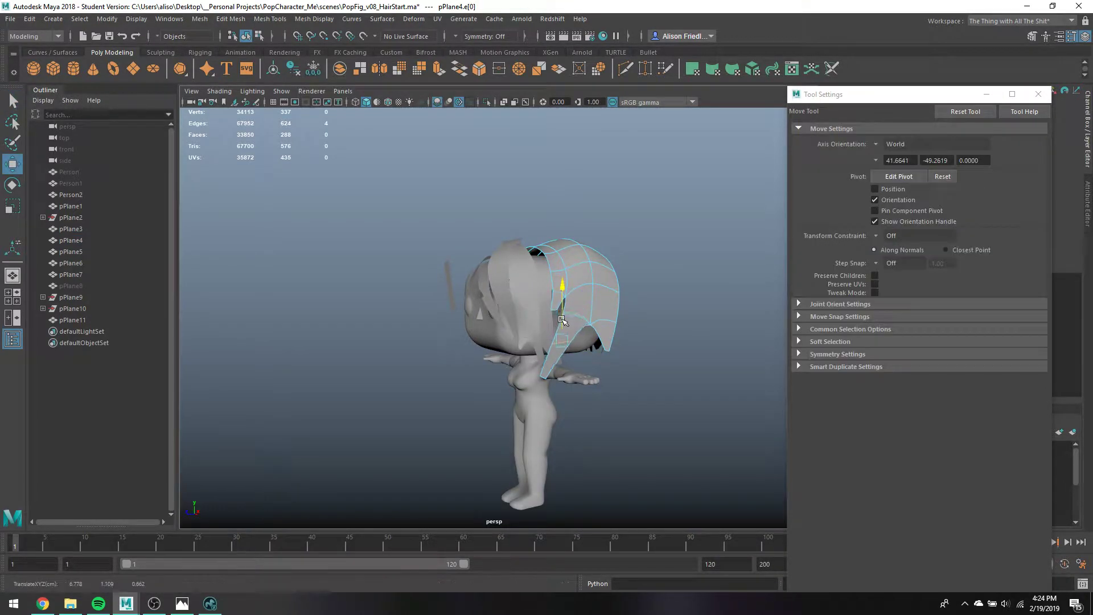
pyautogui.keyDown('alt'); pyautogui.moveTo(562, 314); pyautogui.dragTo(600, 351); pyautogui.keyUp('alt')
pyautogui.press('e')
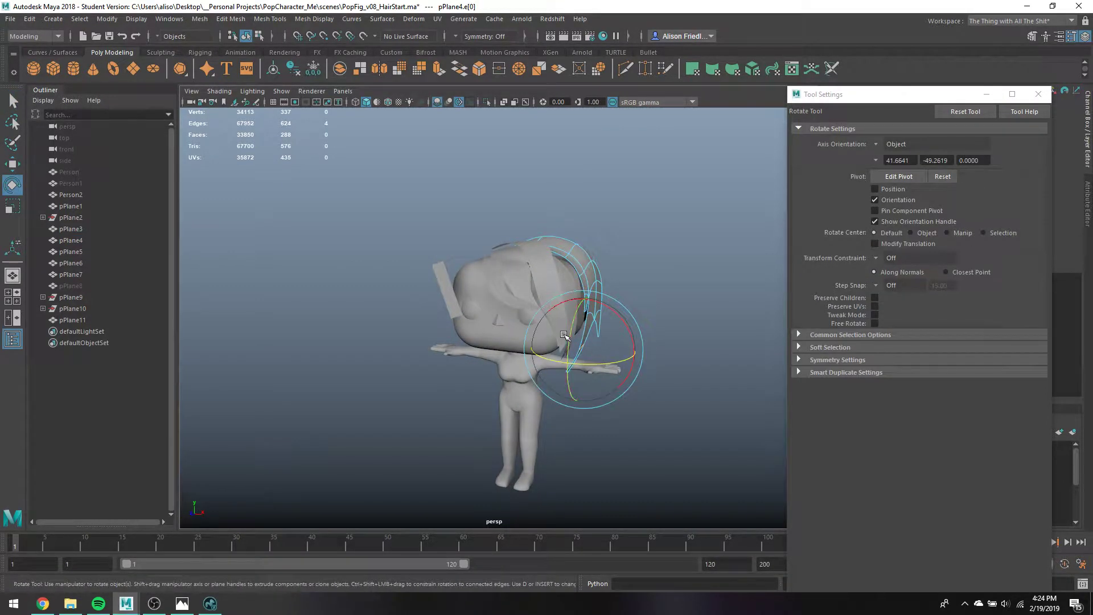
pyautogui.keyDown('alt'); pyautogui.moveTo(584, 312); pyautogui.dragTo(503, 353); pyautogui.keyUp('alt')
# Move the cross edges of the narrow strand in front of the back hair piece backward beneath that piece
pyautogui.press('q')
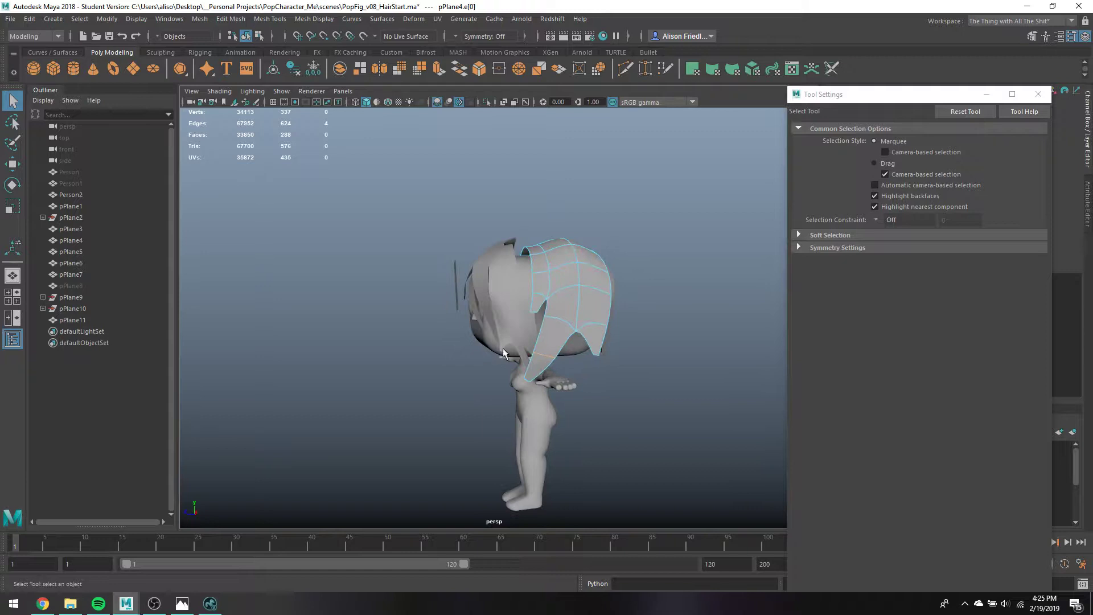
pyautogui.click(525, 322)
pyautogui.moveTo(531, 275); pyautogui.dragTo(524, 254, button='right')
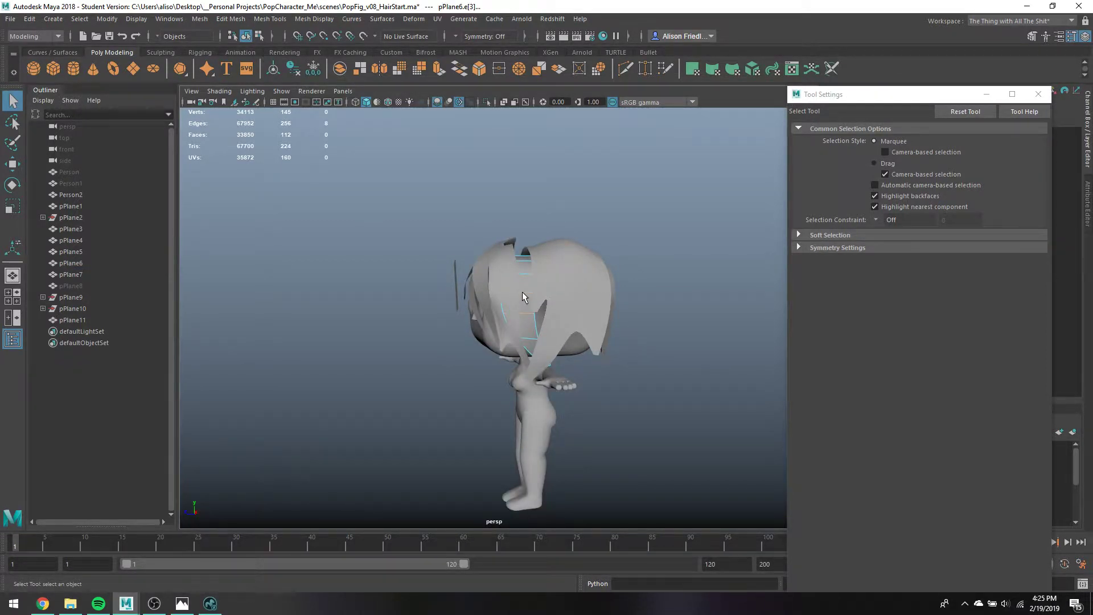
pyautogui.press('w')
pyautogui.moveTo(499, 300); pyautogui.dragTo(507, 300)
pyautogui.press('q')
pyautogui.press('w')
pyautogui.click(517, 327)
pyautogui.press('q')
pyautogui.press('w')
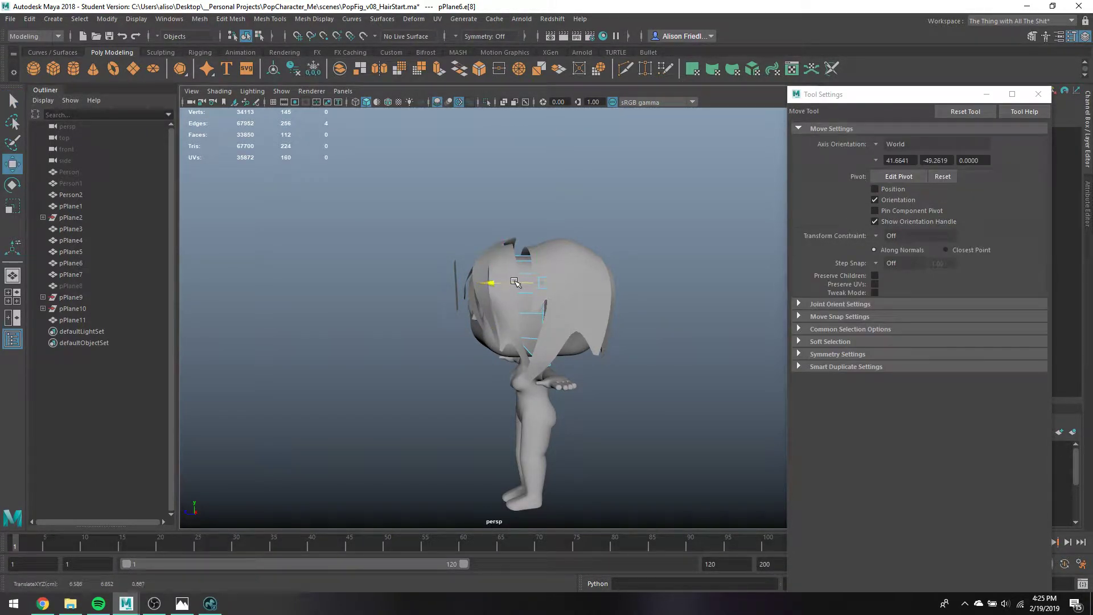
pyautogui.press('q')
pyautogui.click(569, 275)
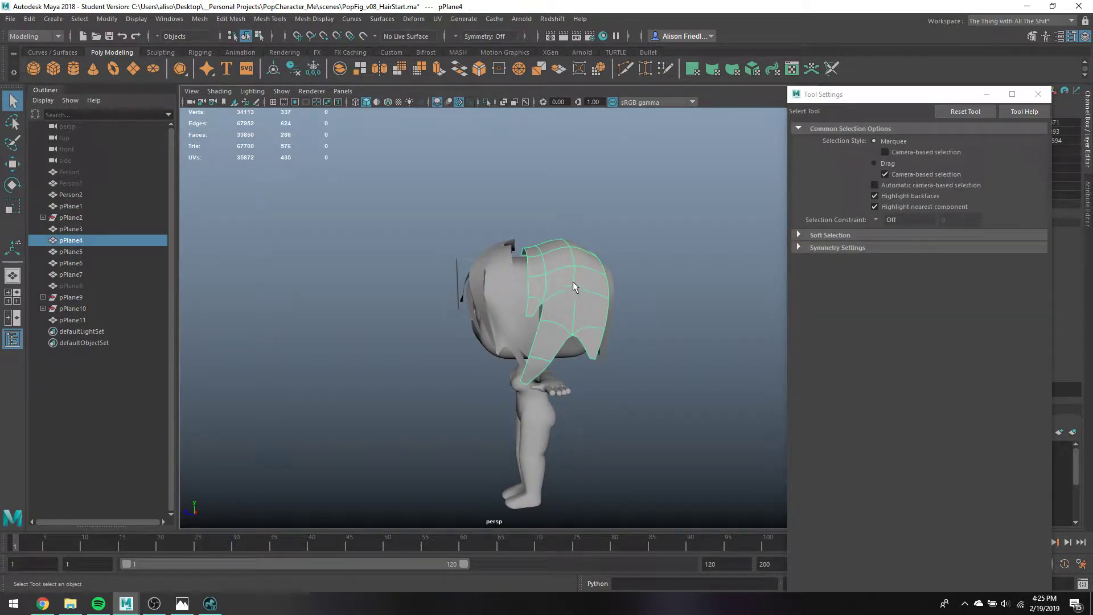
# Adjust the position of the large side hair piece, and deselect it
pyautogui.press('w')
pyautogui.moveTo(543, 283); pyautogui.dragTo(644, 300)
pyautogui.press('q')
pyautogui.click(546, 213)
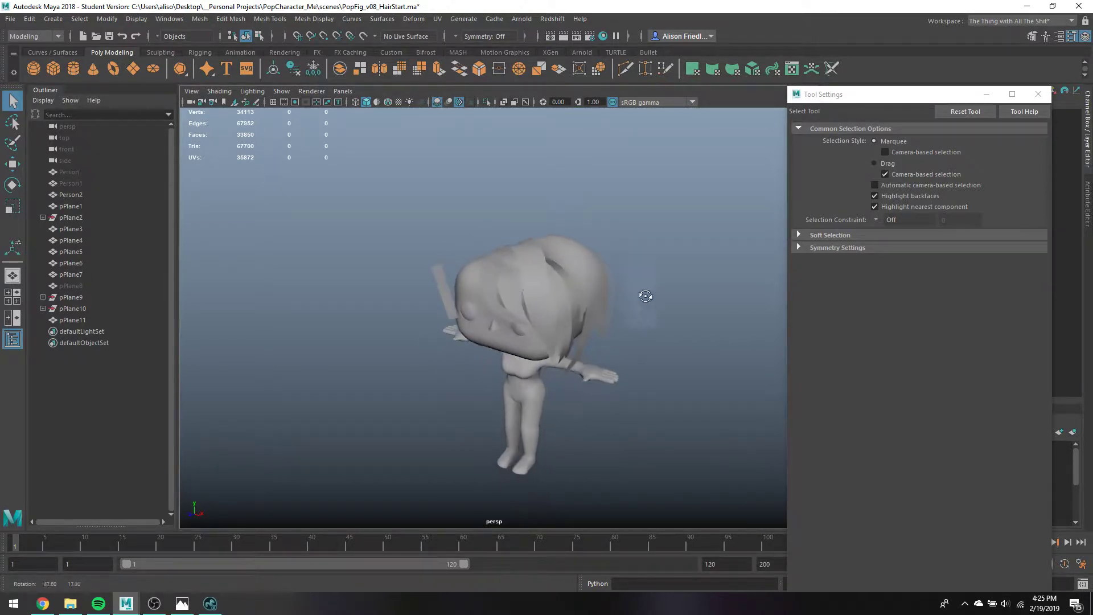
# Move a cross edge of the front fringe strand above the face to adjust its curve
pyautogui.click(494, 273)
pyautogui.keyDown('alt'); pyautogui.moveTo(494, 274); pyautogui.dragTo(522, 277); pyautogui.keyUp('alt')
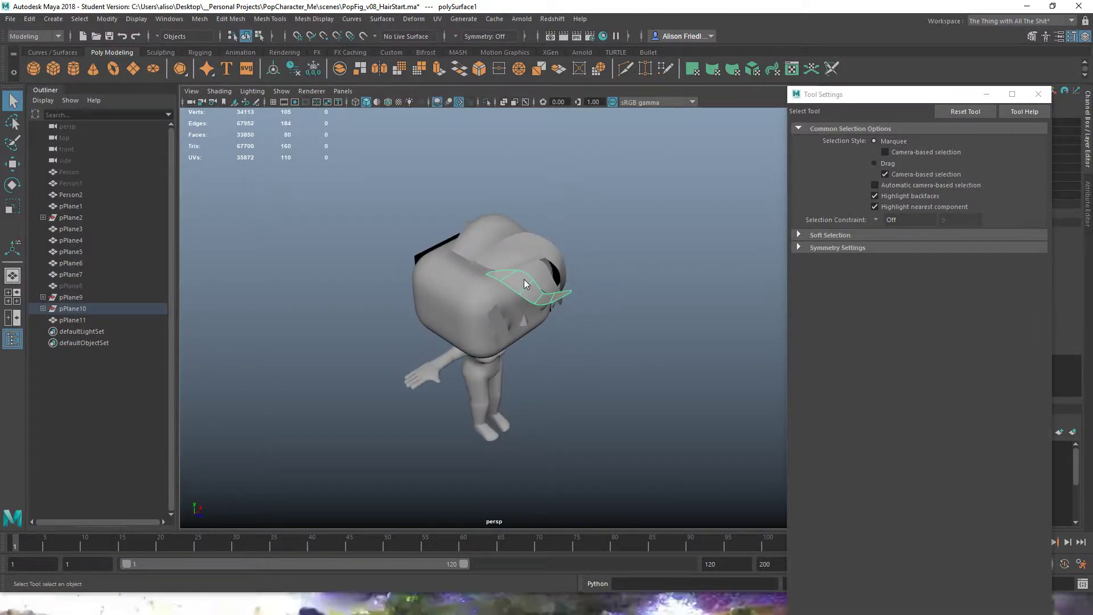
pyautogui.moveTo(522, 276); pyautogui.dragTo(514, 281, button='right')
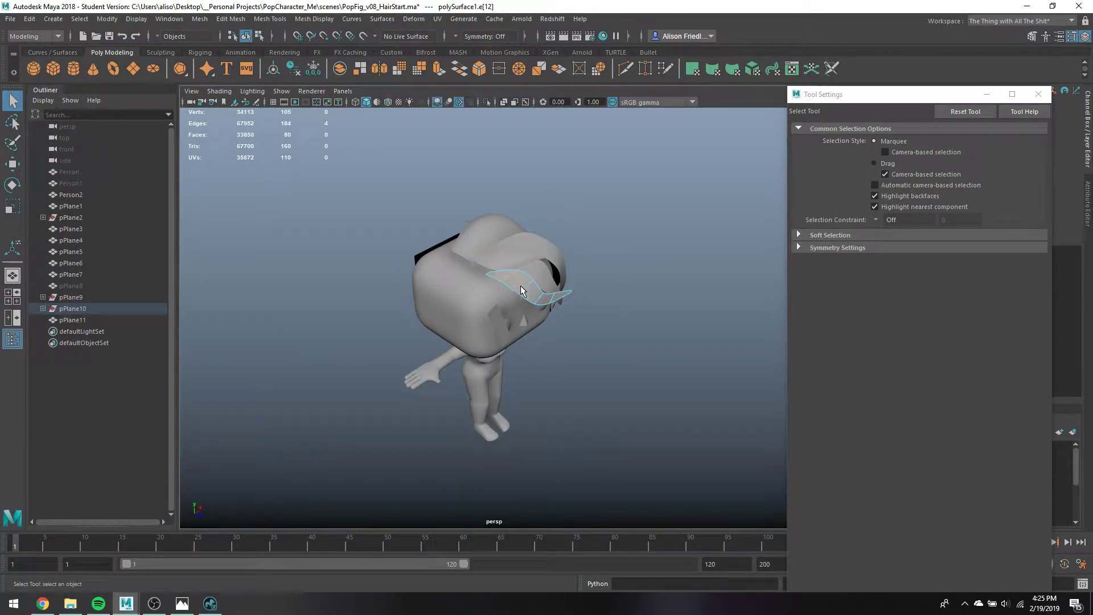
pyautogui.doubleClick(525, 294)
pyautogui.press('w')
pyautogui.keyDown('alt'); pyautogui.moveTo(524, 294); pyautogui.dragTo(471, 302); pyautogui.keyUp('alt')
pyautogui.press('q')
# Select the narrow strand on the back of the head, and save the scene
pyautogui.click(467, 328)
pyautogui.hotkey('ctrl', 's')
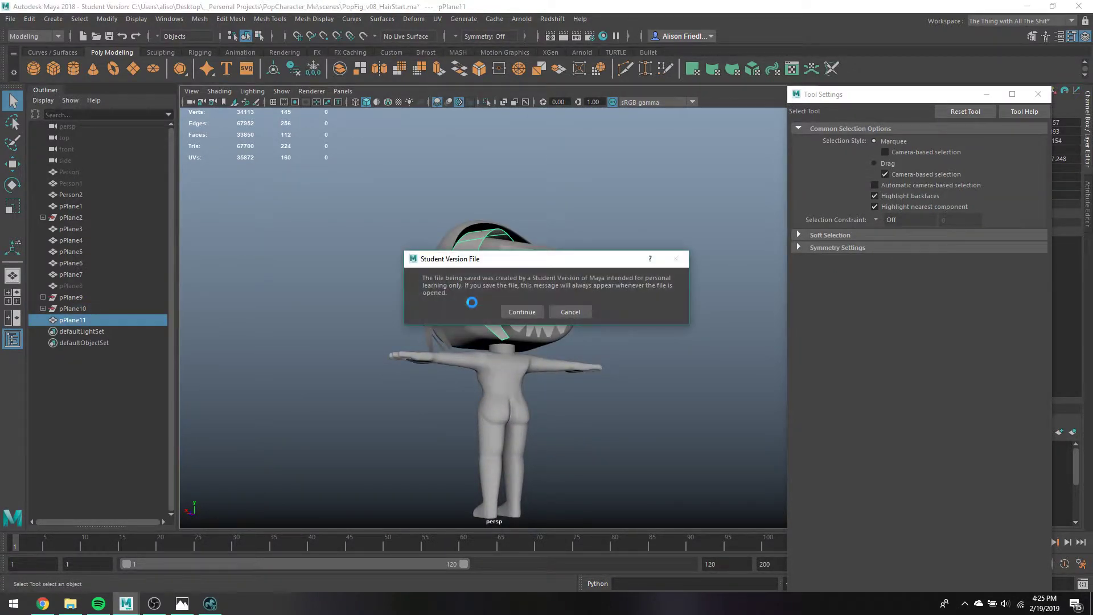
pyautogui.press('Return')
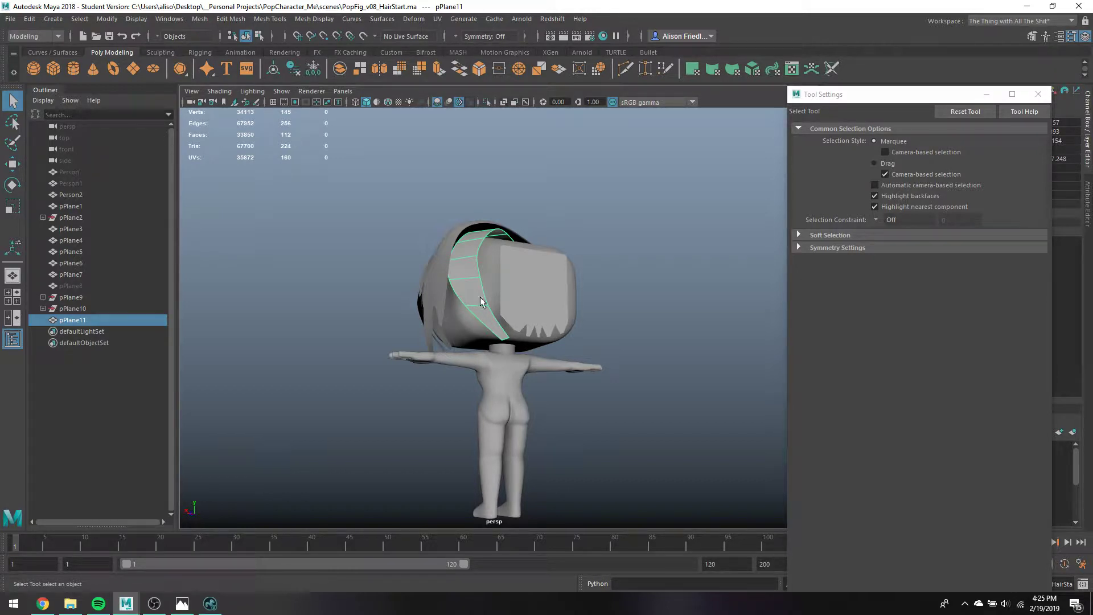
# Move the tip vertices of the narrow back strand toward the side hair, and return to object mode
pyautogui.moveTo(497, 329); pyautogui.dragTo(449, 280, button='right')
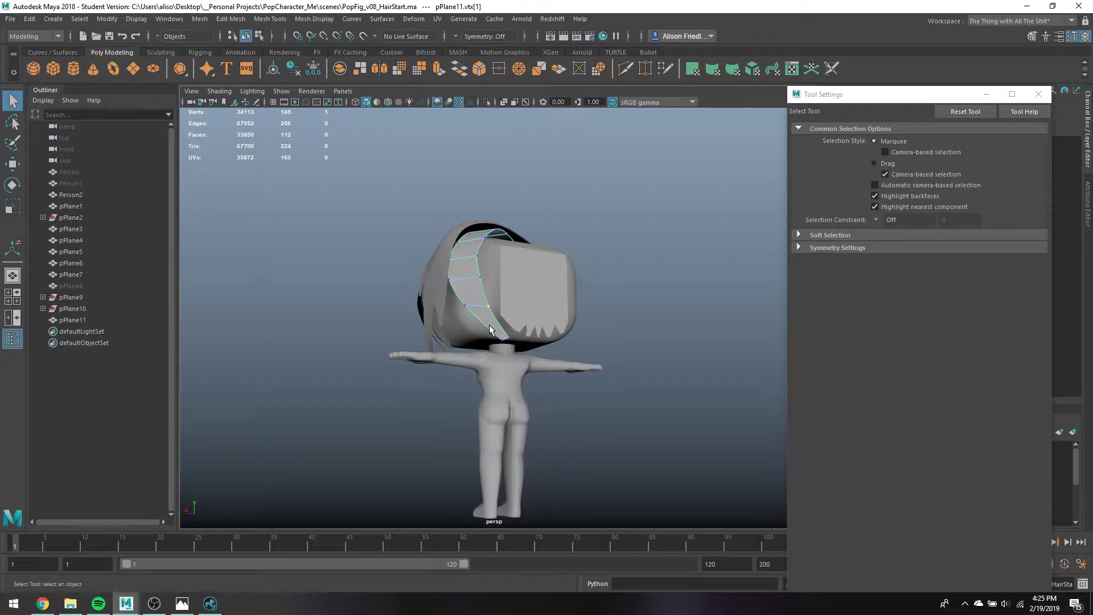
pyautogui.click(505, 338)
pyautogui.press('w')
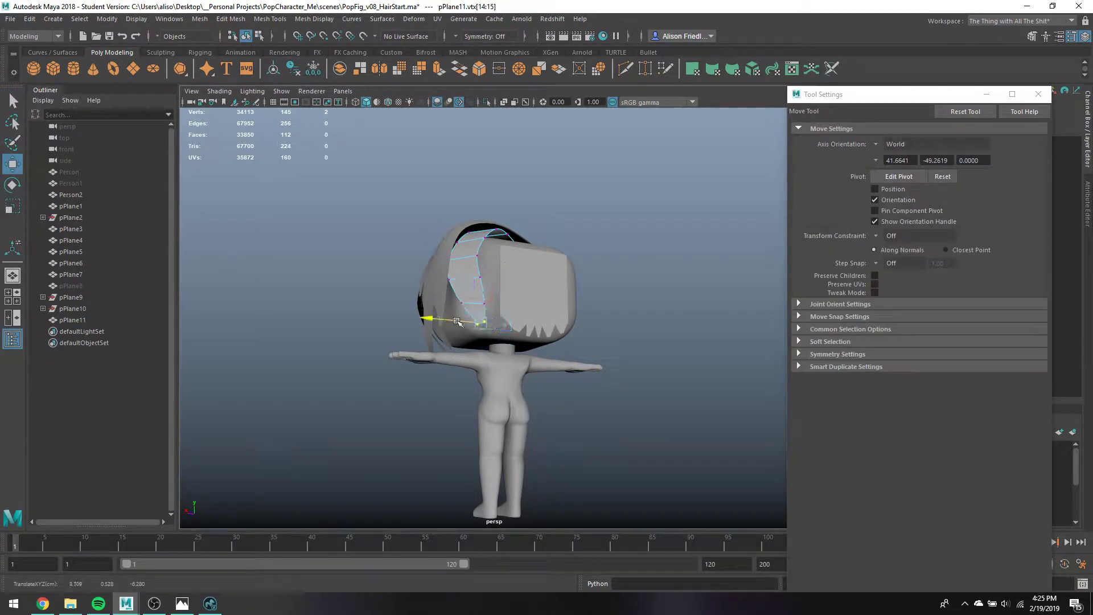
pyautogui.keyDown('alt'); pyautogui.moveTo(478, 325); pyautogui.dragTo(546, 333); pyautogui.keyUp('alt')
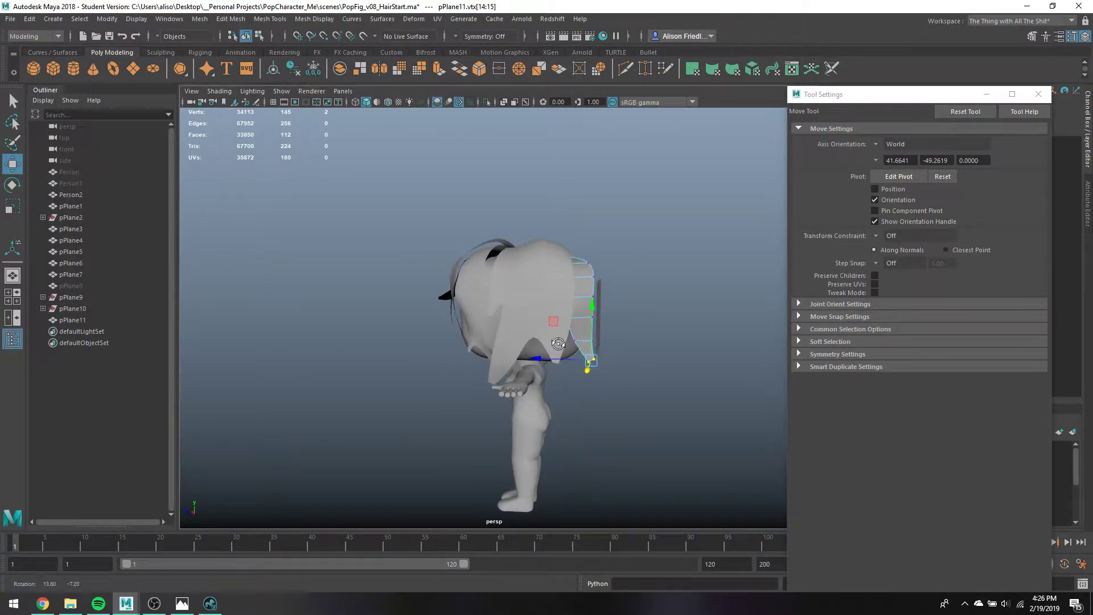
pyautogui.press('q')
pyautogui.keyDown('alt'); pyautogui.moveTo(588, 284); pyautogui.dragTo(464, 286); pyautogui.keyUp('alt')
pyautogui.moveTo(464, 286); pyautogui.dragTo(513, 259, button='right')
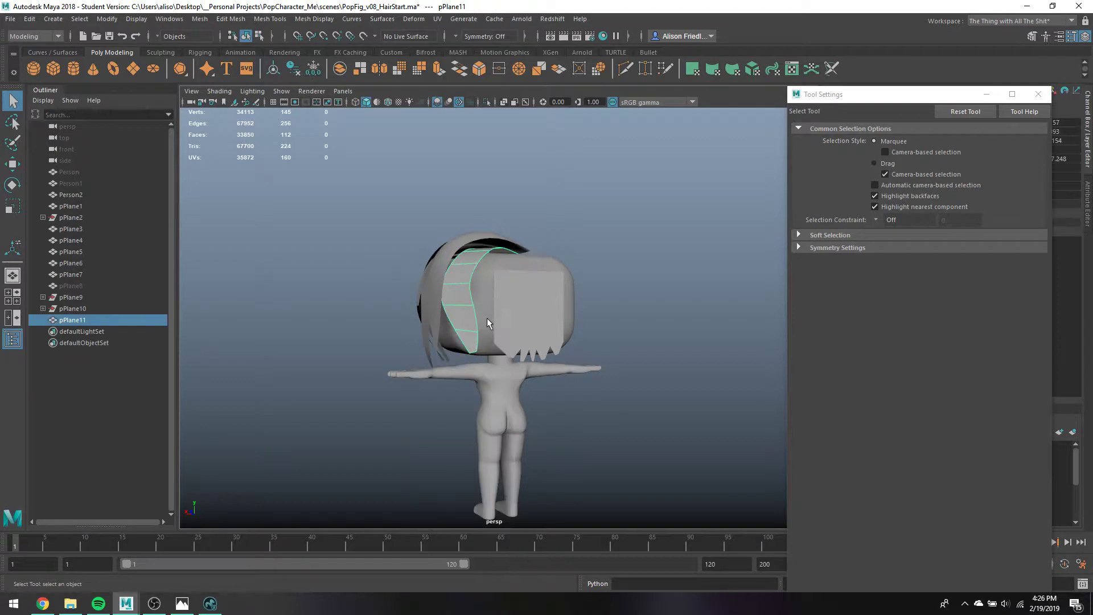
# Duplicate the narrow back strand, move the copy forward and down beneath the large side hair piece, and rotate it
pyautogui.hotkey('ctrl', 'd')
pyautogui.press('w')
pyautogui.keyDown('alt'); pyautogui.moveTo(438, 281); pyautogui.dragTo(552, 300); pyautogui.keyUp('alt')
pyautogui.press('e')
pyautogui.press('w')
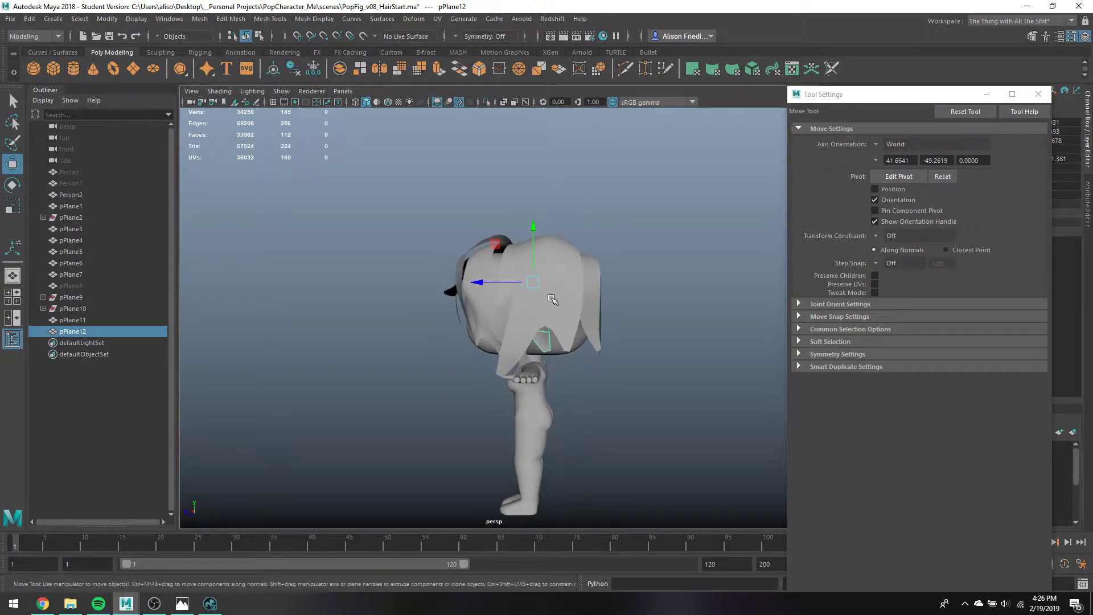
pyautogui.moveTo(535, 253); pyautogui.dragTo(529, 300)
pyautogui.press('e')
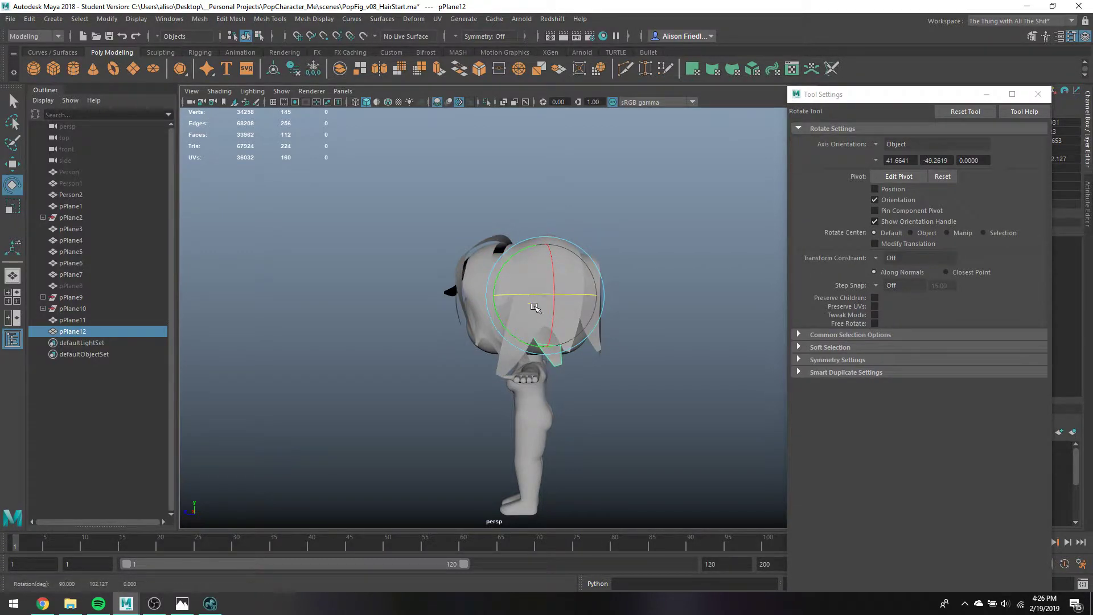
# Move the tip vertices and the row above them on the copied strand forward, into the notch of the side hair piece
pyautogui.press('q')
pyautogui.moveTo(561, 293); pyautogui.dragTo(506, 292, button='right')
pyautogui.moveTo(569, 373); pyautogui.dragTo(545, 353)
pyautogui.press('w')
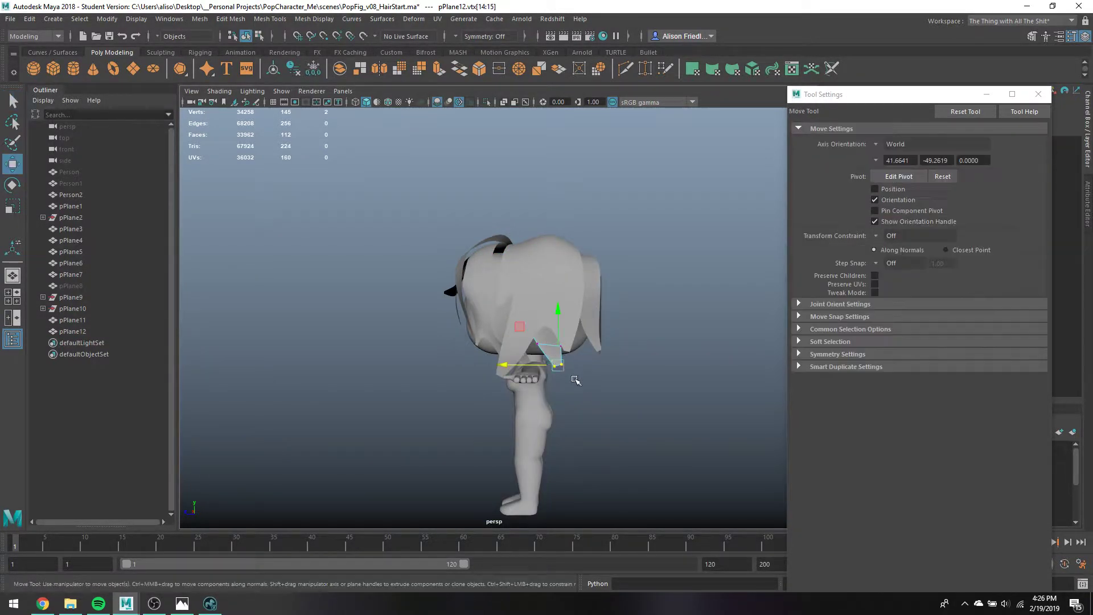
pyautogui.press('q')
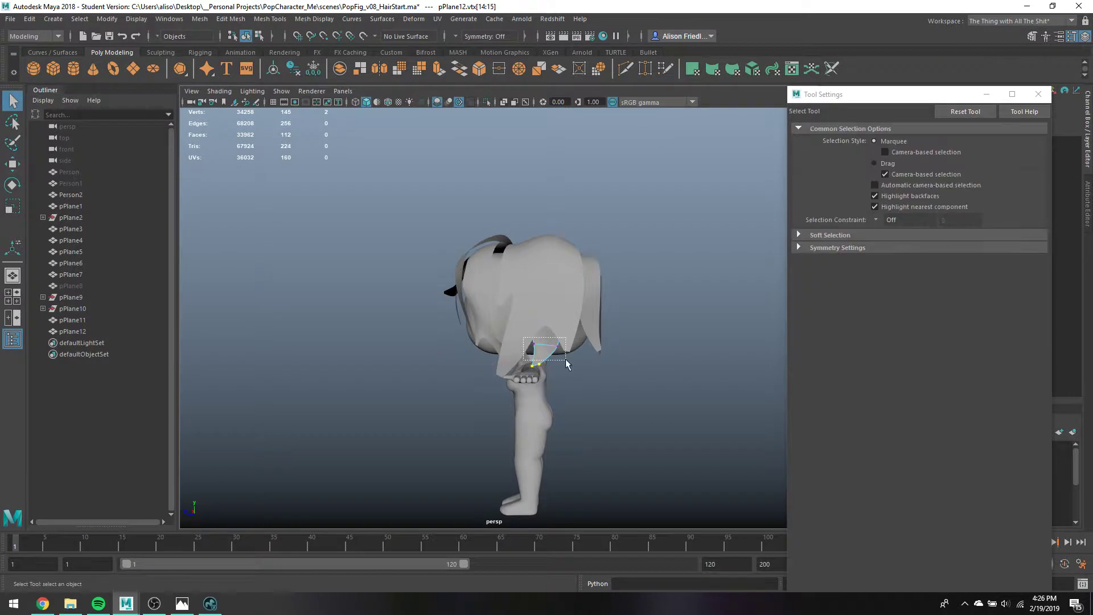
pyautogui.press('w')
pyautogui.moveTo(565, 360); pyautogui.dragTo(522, 379)
pyautogui.press('q')
pyautogui.press('w')
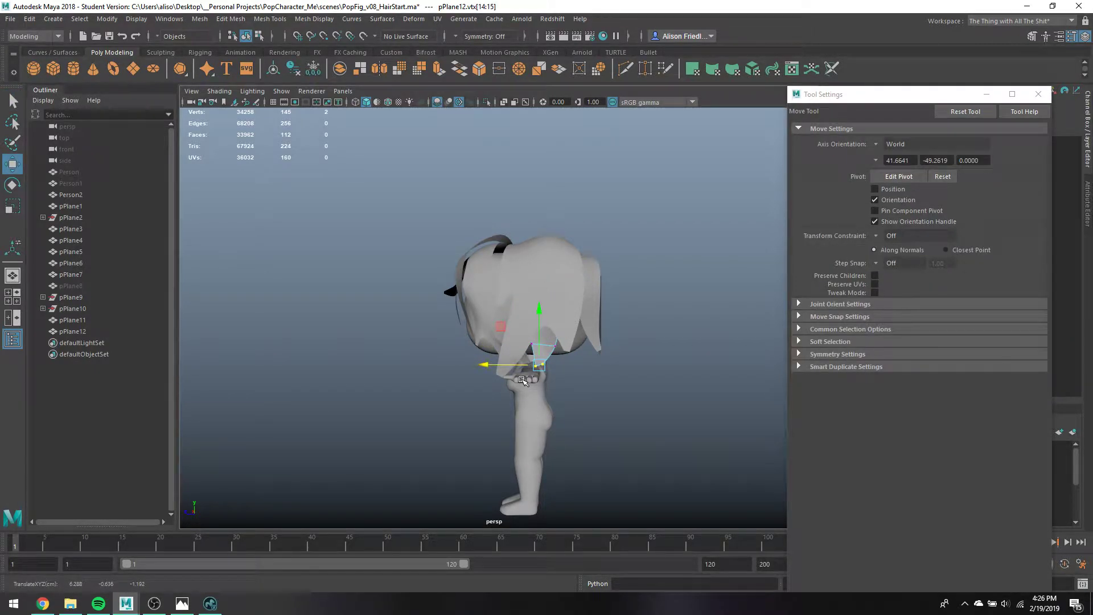
# Reselect the original narrow strand on the back of the head, and save the scene again
pyautogui.keyDown('alt'); pyautogui.moveTo(589, 332); pyautogui.dragTo(512, 299); pyautogui.keyUp('alt')
pyautogui.press('q')
pyautogui.click(504, 292)
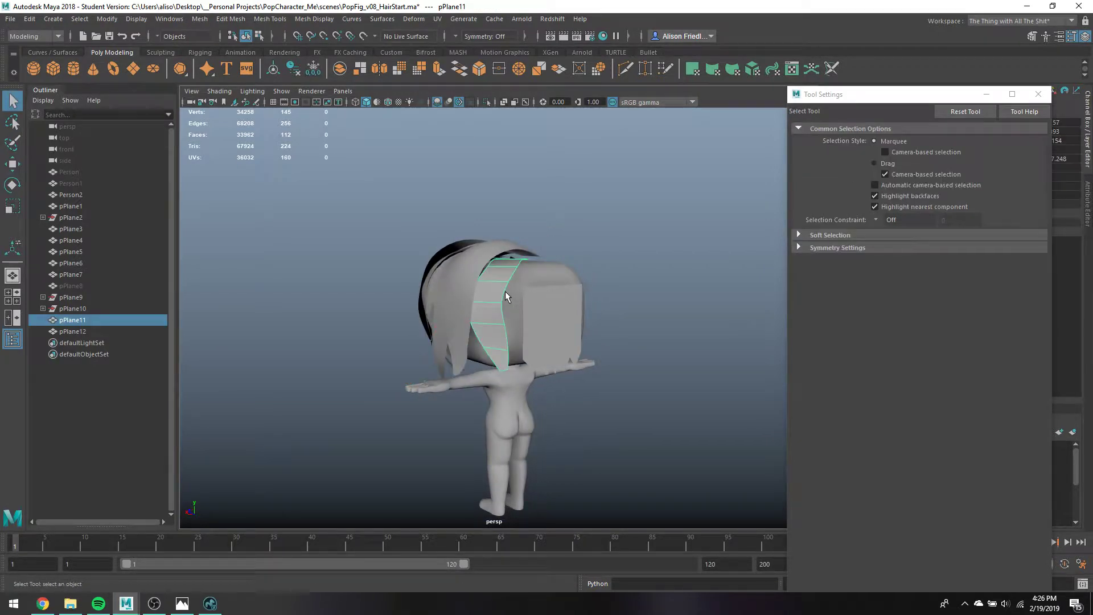
pyautogui.hotkey('ctrl', 's')
pyautogui.press('Return')
# Move the upper cross edges of the narrow back strand toward the side hair, and return to object mode
pyautogui.moveTo(510, 271); pyautogui.dragTo(499, 231, button='right')
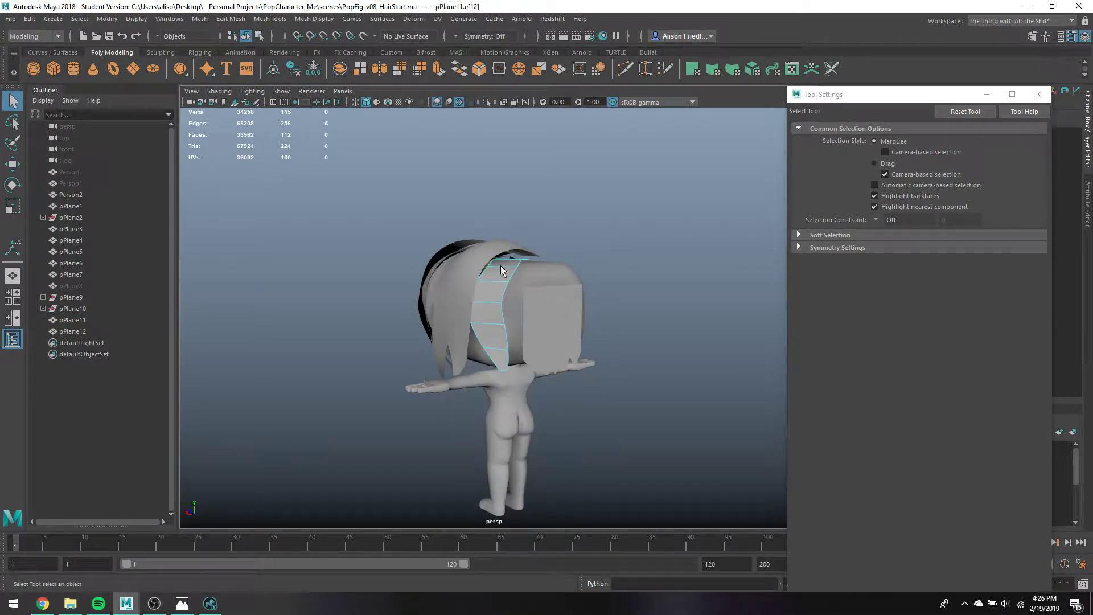
pyautogui.doubleClick(497, 281)
pyautogui.press('w')
pyautogui.keyDown('alt'); pyautogui.moveTo(508, 290); pyautogui.dragTo(495, 285); pyautogui.keyUp('alt')
pyautogui.moveTo(495, 285); pyautogui.dragTo(493, 284, button='middle')
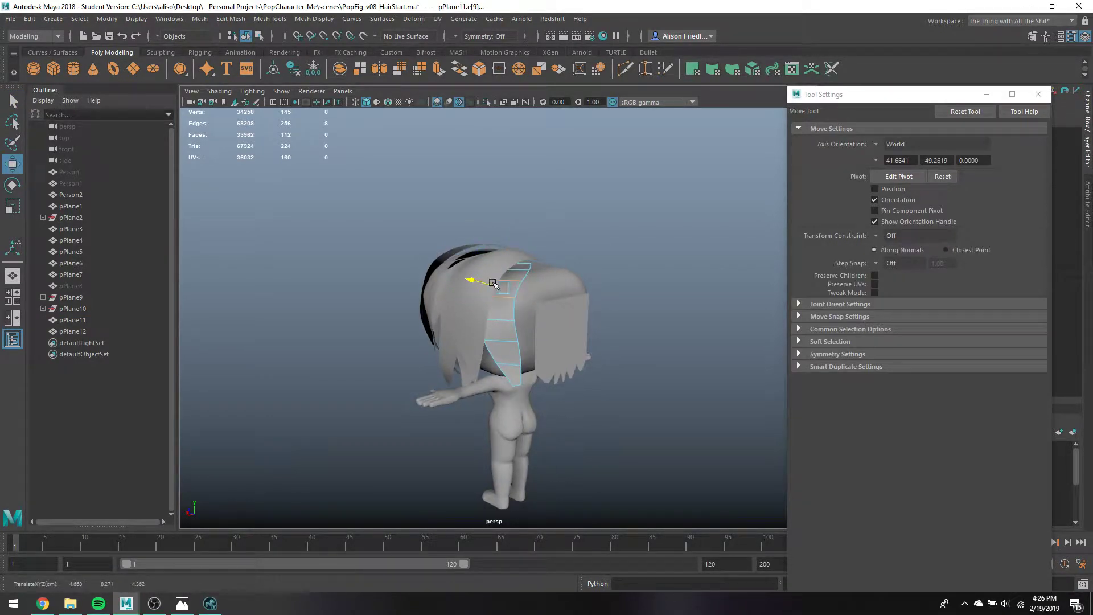
pyautogui.press('q')
pyautogui.moveTo(504, 285); pyautogui.dragTo(552, 240, button='right')
# Duplicate the long strand beside the face, and rotate the copy toward the back with the axis orientation set to World
pyautogui.keyDown('alt'); pyautogui.moveTo(555, 242); pyautogui.dragTo(589, 286); pyautogui.keyUp('alt')
pyautogui.click(578, 258)
pyautogui.click(505, 299)
pyautogui.click(532, 264)
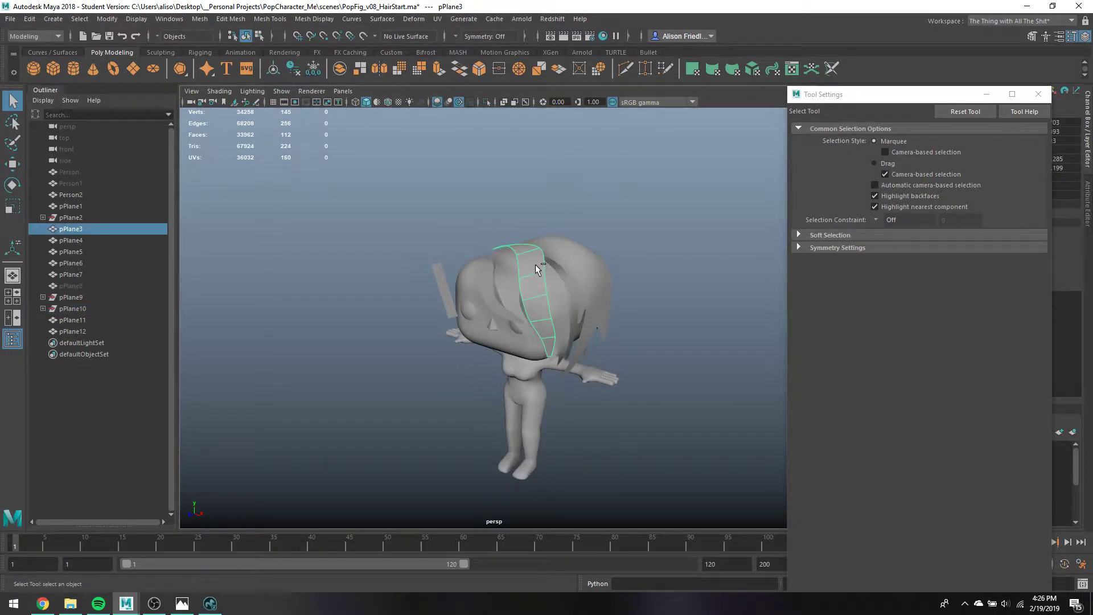
pyautogui.hotkey('ctrl', 'd')
pyautogui.press('e')
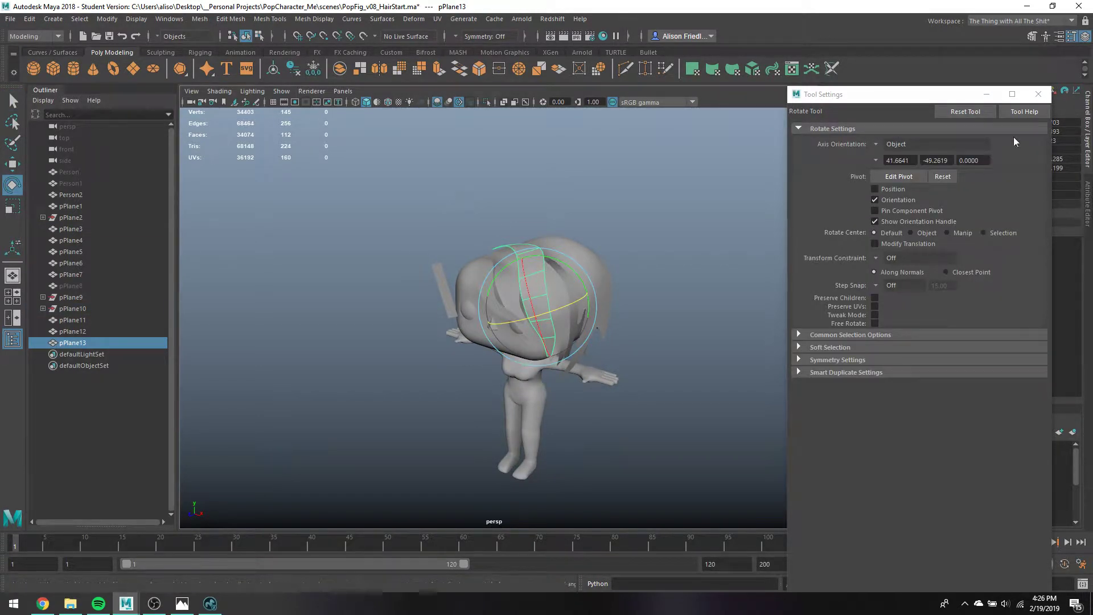
pyautogui.click(877, 146)
pyautogui.click(900, 166)
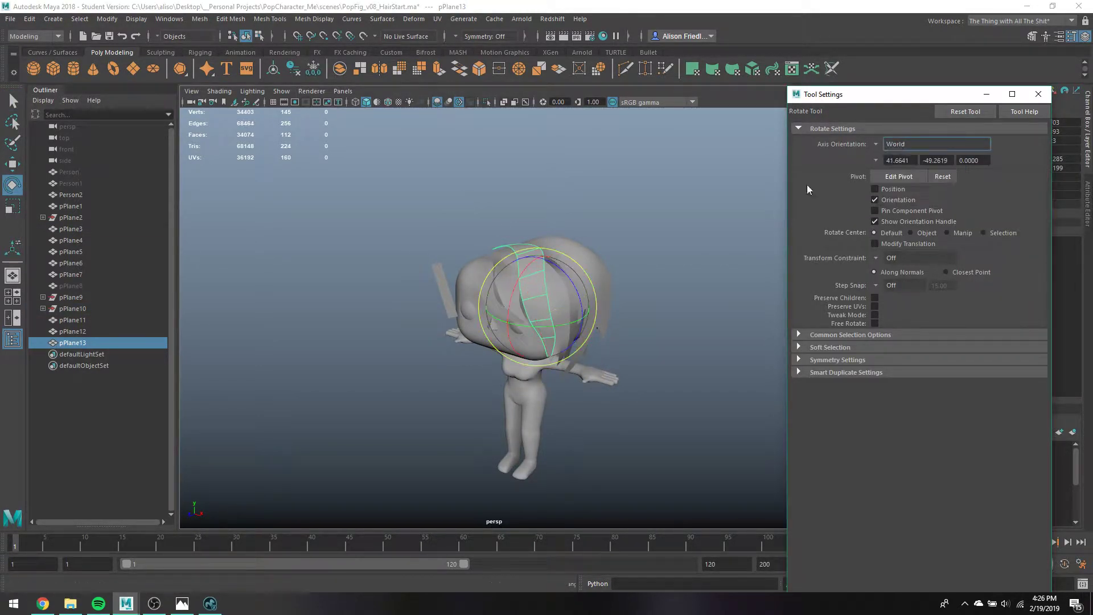
pyautogui.moveTo(583, 313); pyautogui.dragTo(514, 275)
# Move, rotate and scale the copied strand into place over the back of the head
pyautogui.press('w')
pyautogui.press('e')
pyautogui.press('w')
pyautogui.press('e')
pyautogui.press('r')
pyautogui.press('e')
pyautogui.press('w')
pyautogui.press('q')
# Rotate the upper cross edges of the copied back strand with the axis orientation set to Component
pyautogui.rightClick(514, 275)
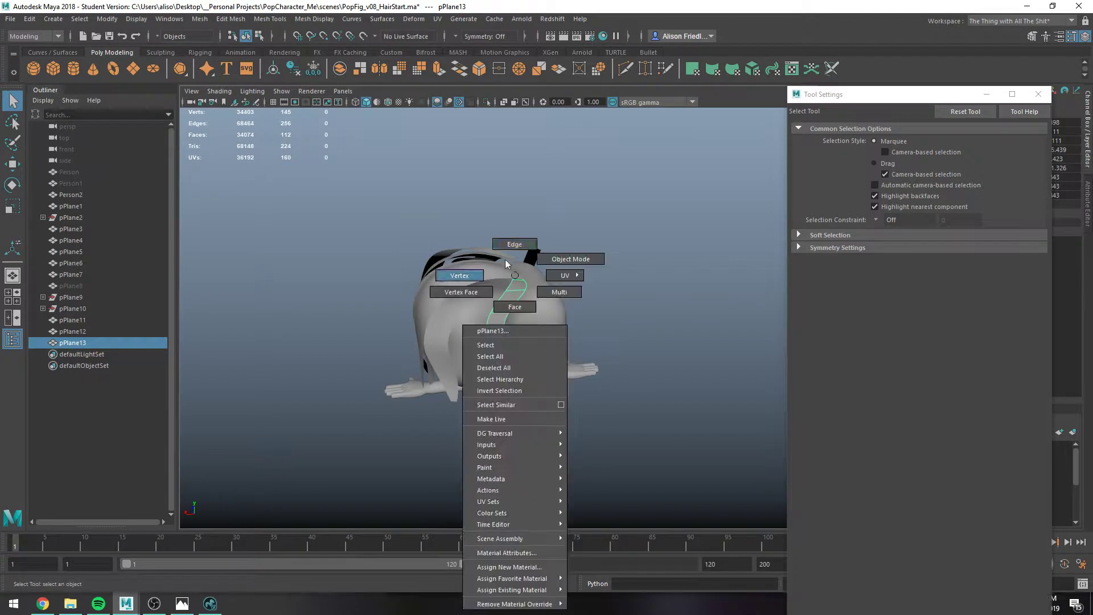
pyautogui.click(509, 248)
pyautogui.press('e')
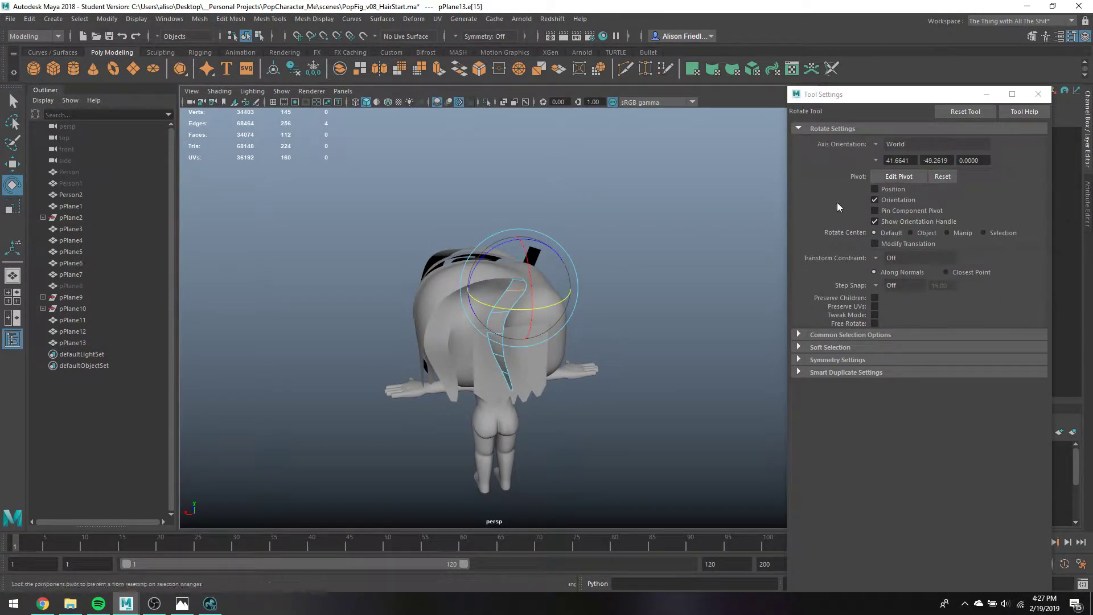
pyautogui.click(882, 144)
pyautogui.click(896, 173)
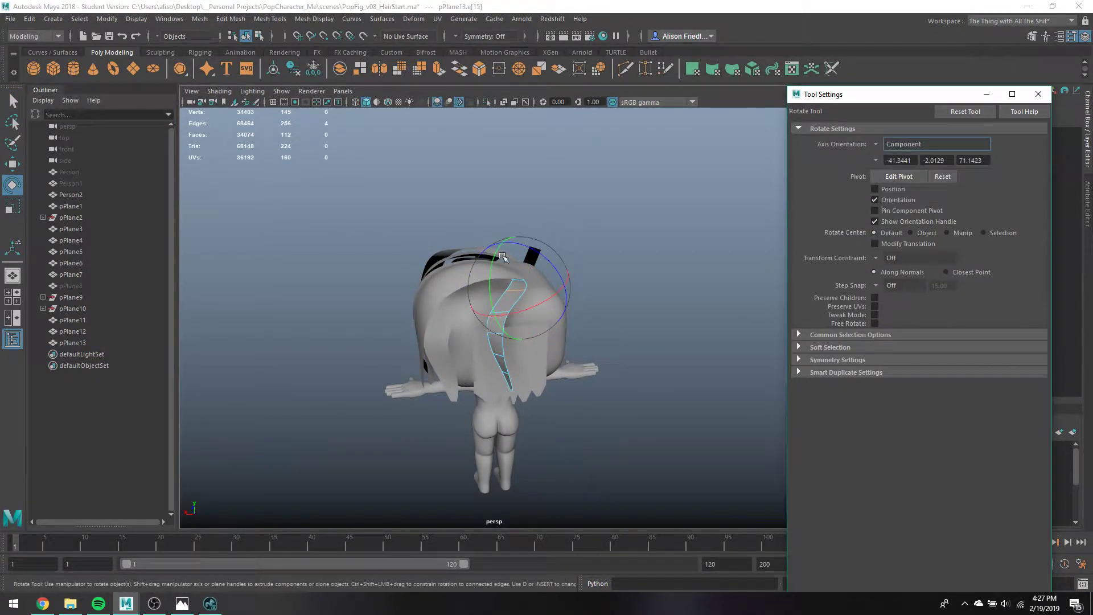
pyautogui.press('q')
pyautogui.click(506, 319)
pyautogui.press('e')
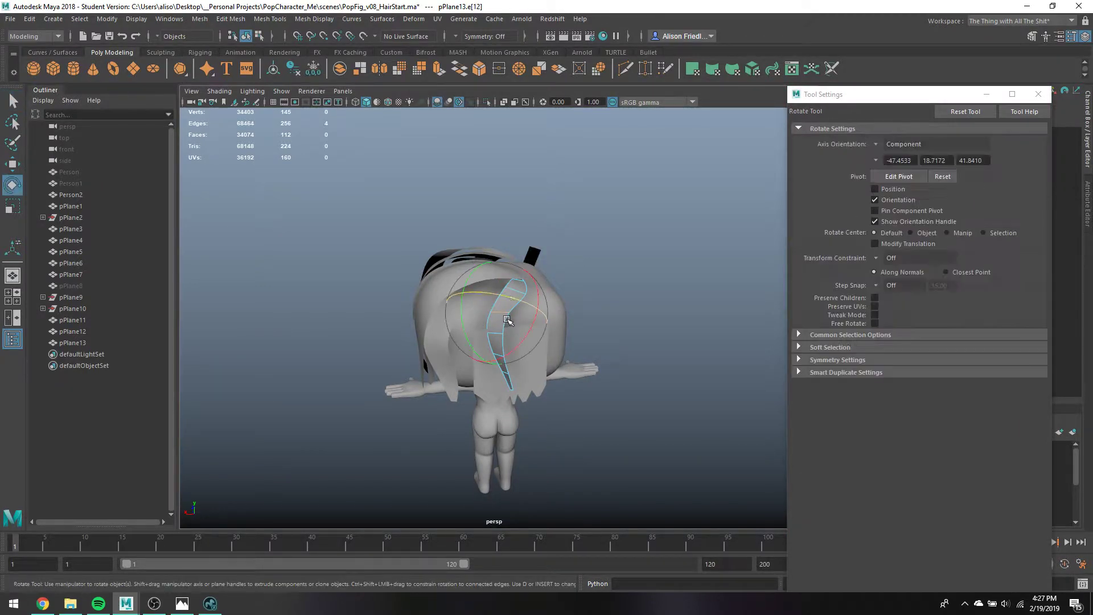
# Select the cross edges near the pointed lower end of the copied back strand, and rotate them
pyautogui.keyDown('alt'); pyautogui.moveTo(522, 306); pyautogui.dragTo(473, 255); pyautogui.keyUp('alt')
pyautogui.press('q')
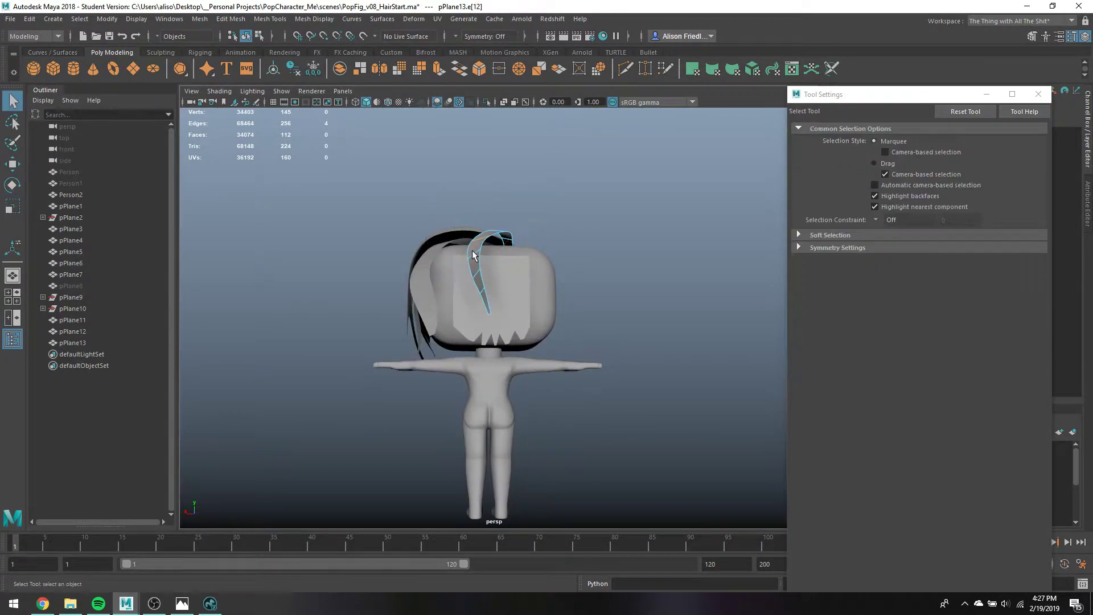
pyautogui.keyDown('shift'); pyautogui.click(483, 306); pyautogui.keyUp('shift')
pyautogui.press('e')
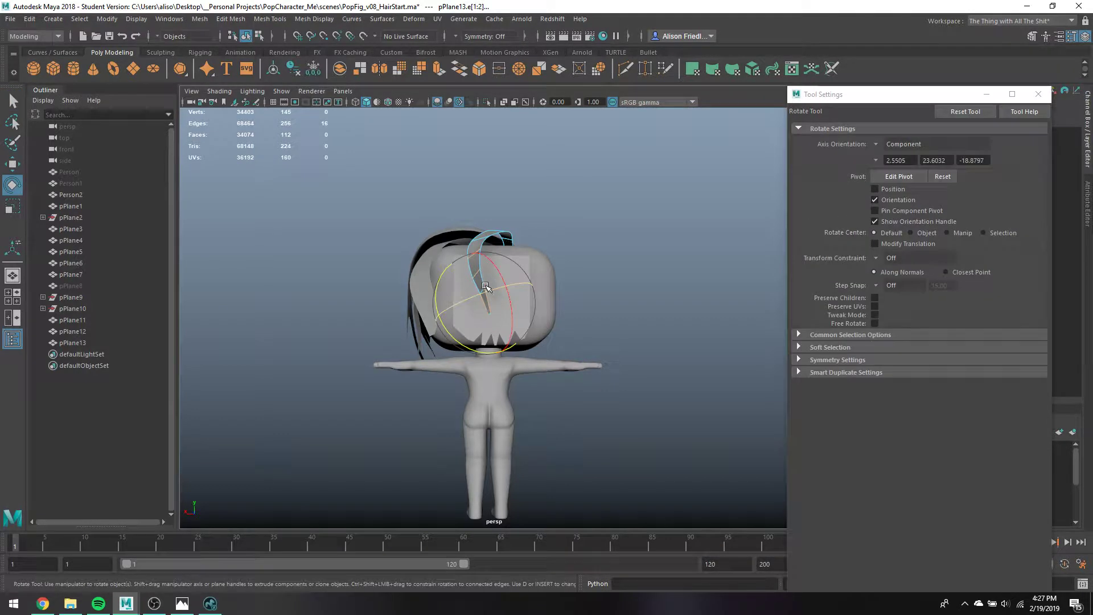
# Select the lower vertices of the hair strand at the back of the head and reposition them along its curve
pyautogui.press('q')
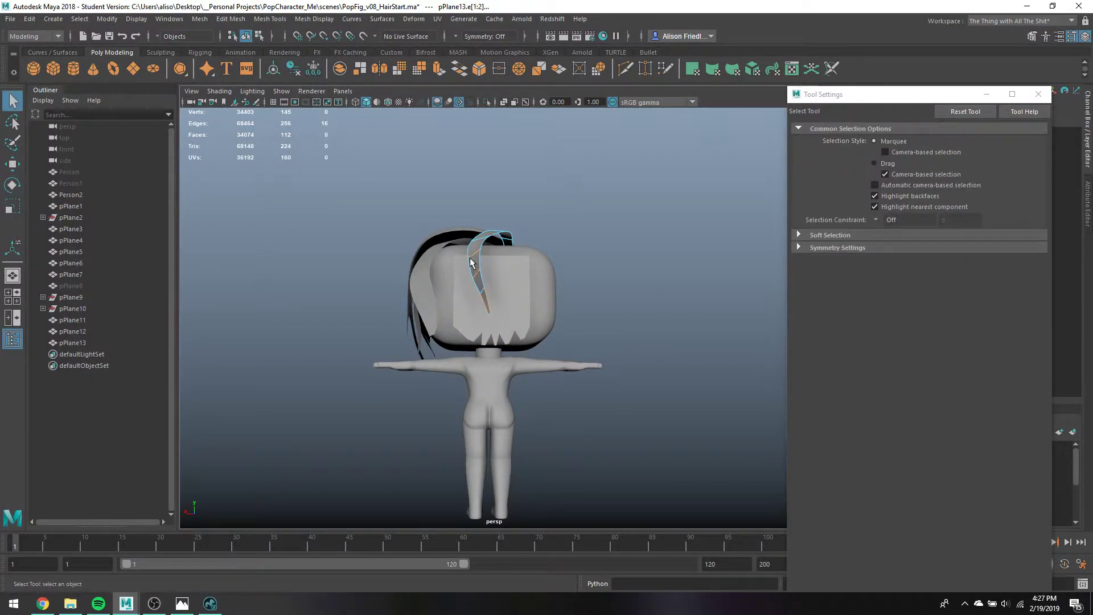
pyautogui.moveTo(471, 274); pyautogui.dragTo(452, 249, button='right')
pyautogui.moveTo(458, 249); pyautogui.dragTo(535, 340)
pyautogui.keyDown('alt'); pyautogui.moveTo(493, 310); pyautogui.dragTo(637, 310); pyautogui.keyUp('alt')
pyautogui.press('e')
pyautogui.press('w')
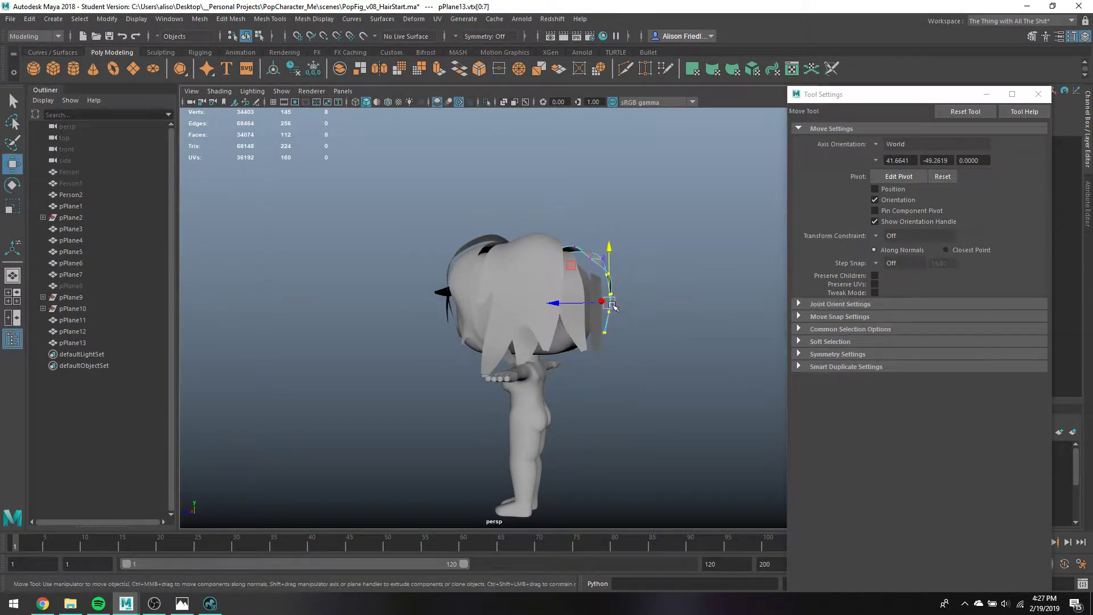
# Rotate the individual vertex rows of the rear strand so it bends around the back of the head
pyautogui.press('q')
pyautogui.keyDown('alt'); pyautogui.moveTo(601, 261); pyautogui.dragTo(581, 273); pyautogui.keyUp('alt')
pyautogui.press('e')
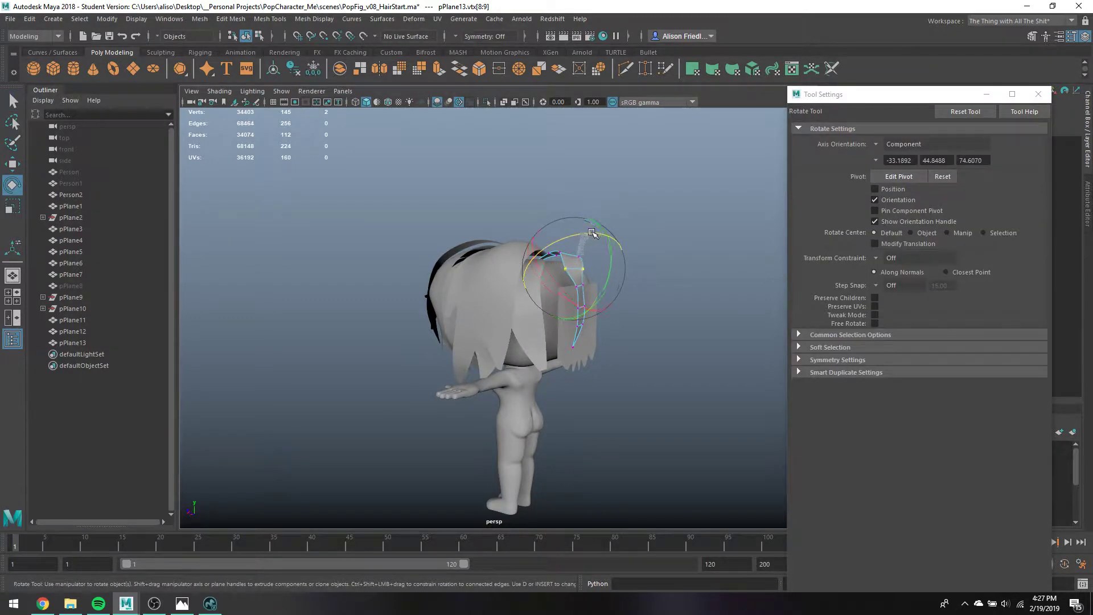
pyautogui.keyDown('alt'); pyautogui.moveTo(604, 235); pyautogui.dragTo(239, 294); pyautogui.keyUp('alt')
pyautogui.press('q')
pyautogui.press('e')
pyautogui.press('q')
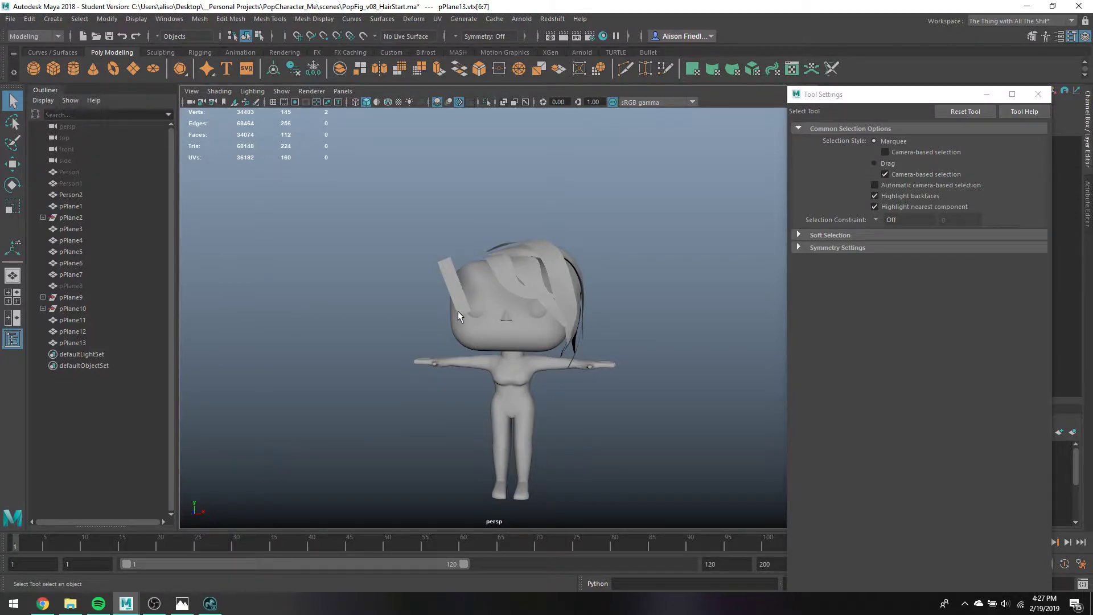
# Duplicate the flat hair plane, rotate the copy to about -32° in Z and move it to about 5.83 in Z, beside the forehead
pyautogui.moveTo(457, 311)
pyautogui.keyDown('alt'); pyautogui.mouseDown()
pyautogui.moveTo(573, 358)
pyautogui.moveTo(520, 312)
pyautogui.moveTo(469, 323)
pyautogui.mouseUp(); pyautogui.keyUp('alt')
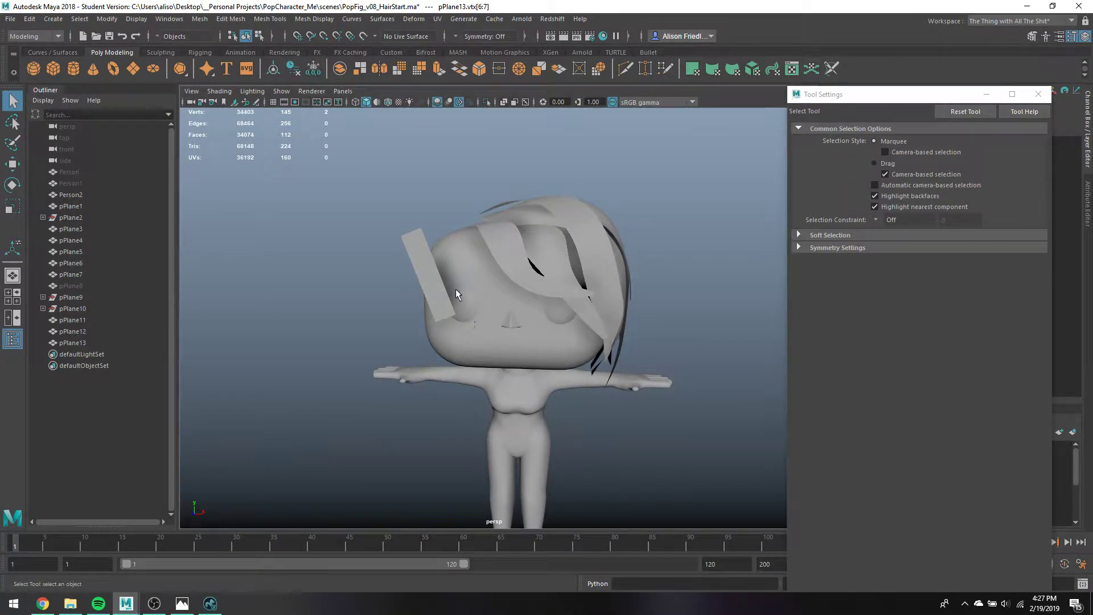
pyautogui.click(439, 275)
pyautogui.hotkey('ctrl', 'd')
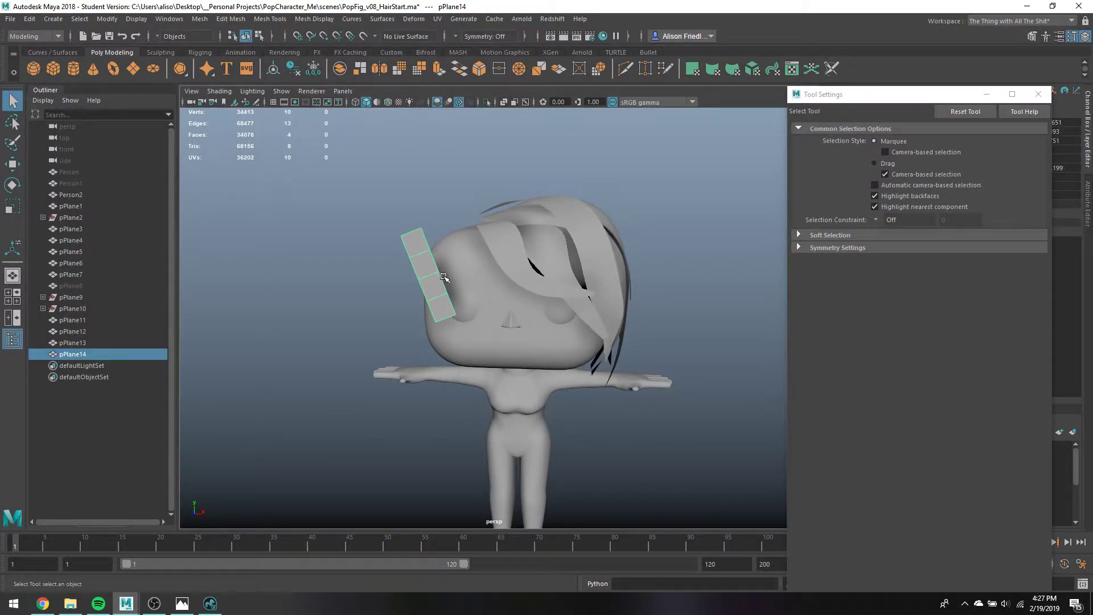
pyautogui.press('e')
pyautogui.moveTo(455, 236); pyautogui.dragTo(549, 414)
pyautogui.press('q')
pyautogui.click(471, 307)
pyautogui.press('w')
pyautogui.press('q')
pyautogui.click(474, 300)
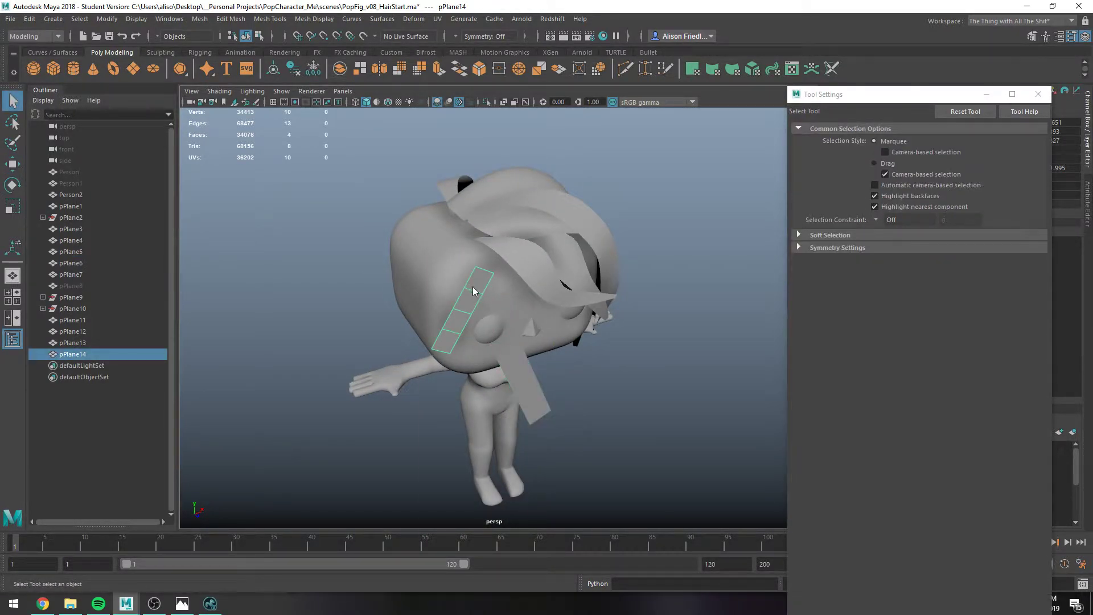
# Widen the top edge of the new strand and move it up to the hairline
pyautogui.moveTo(475, 289); pyautogui.dragTo(482, 253, button='right')
pyautogui.click(487, 271)
pyautogui.press('r')
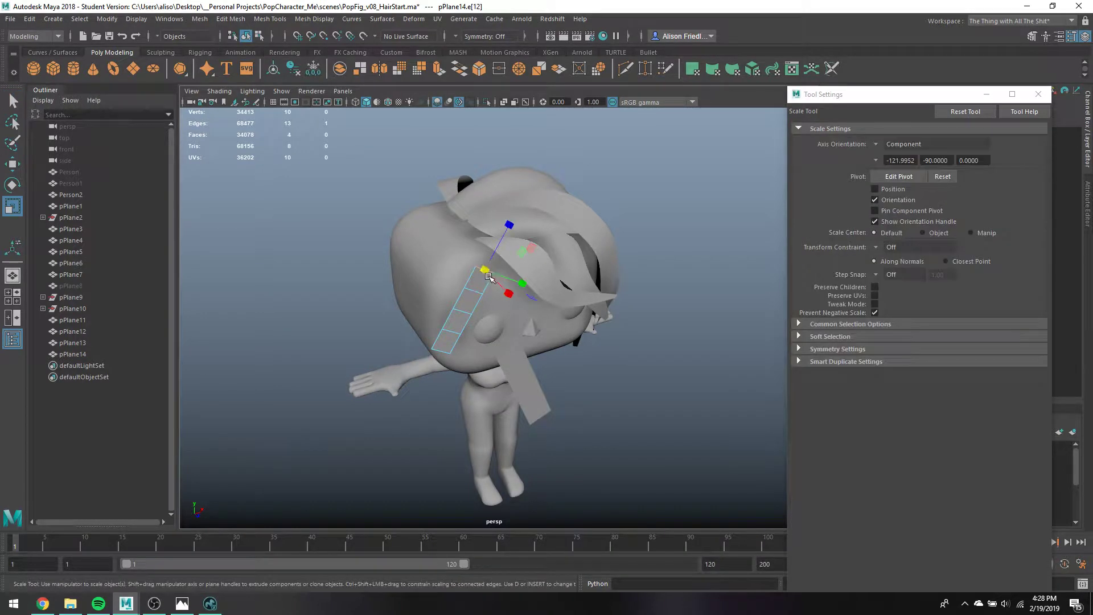
pyautogui.press('w')
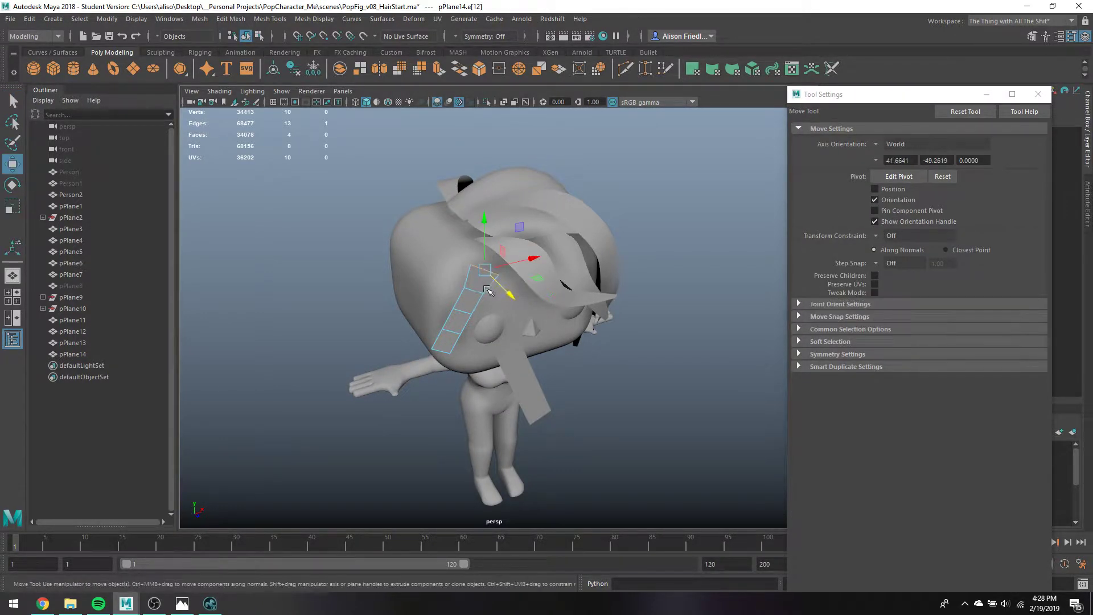
pyautogui.keyDown('alt'); pyautogui.moveTo(521, 303); pyautogui.dragTo(525, 307); pyautogui.keyUp('alt')
pyautogui.press('e')
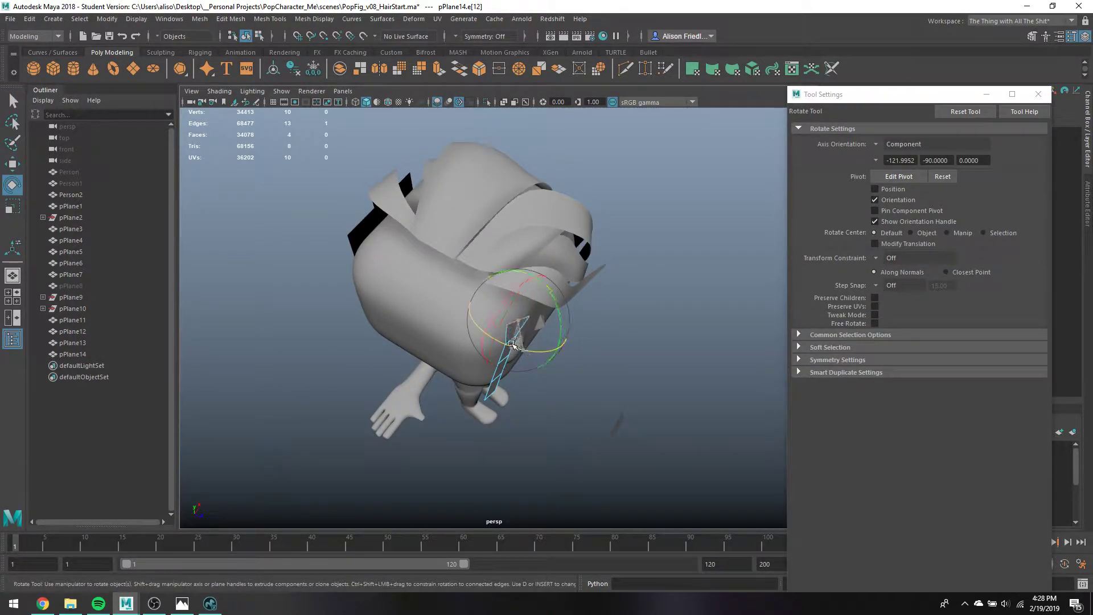
pyautogui.press('w')
pyautogui.keyDown('alt'); pyautogui.moveTo(536, 319); pyautogui.dragTo(516, 269); pyautogui.keyUp('alt')
# Rotate the strand's top edge and adjust the edge below it to follow the curve of the head
pyautogui.press('e')
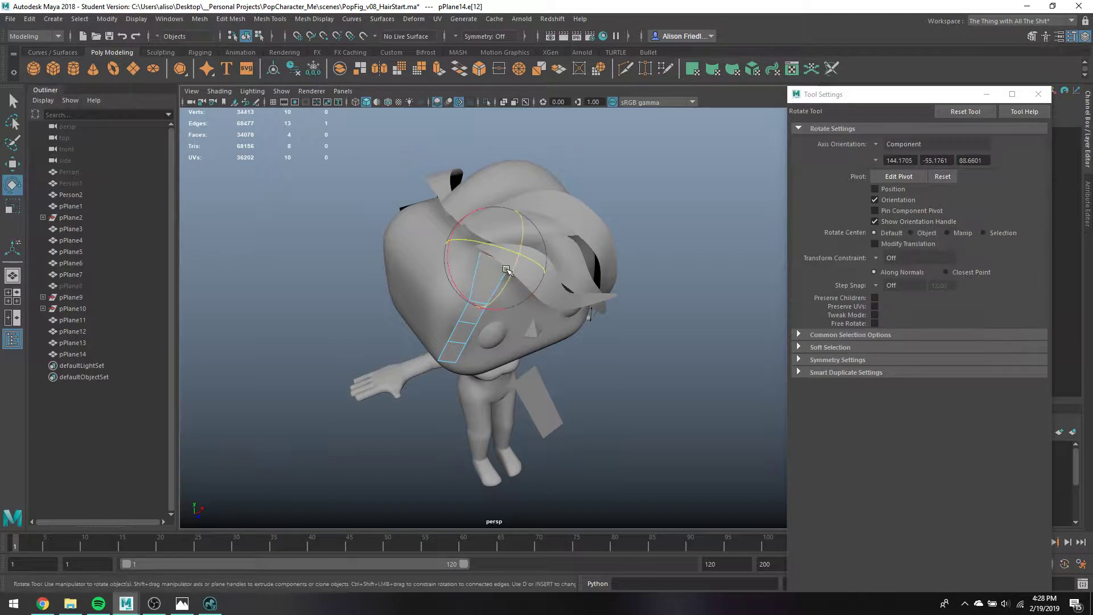
pyautogui.moveTo(488, 245); pyautogui.dragTo(460, 235)
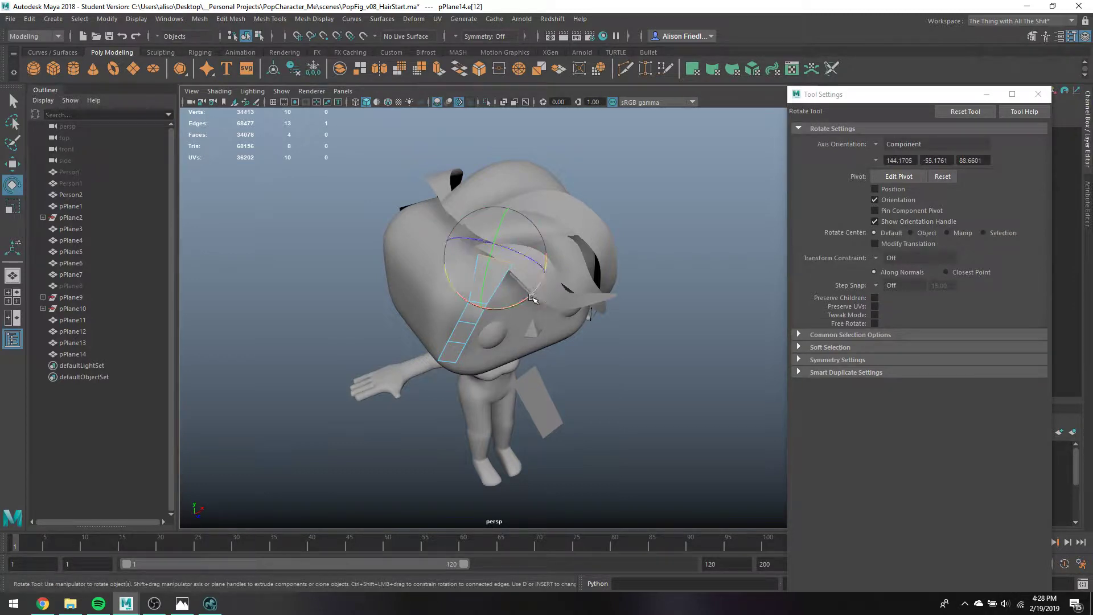
pyautogui.moveTo(532, 295); pyautogui.dragTo(519, 274)
pyautogui.press('w')
pyautogui.press('q')
pyautogui.click(509, 271)
pyautogui.press('e')
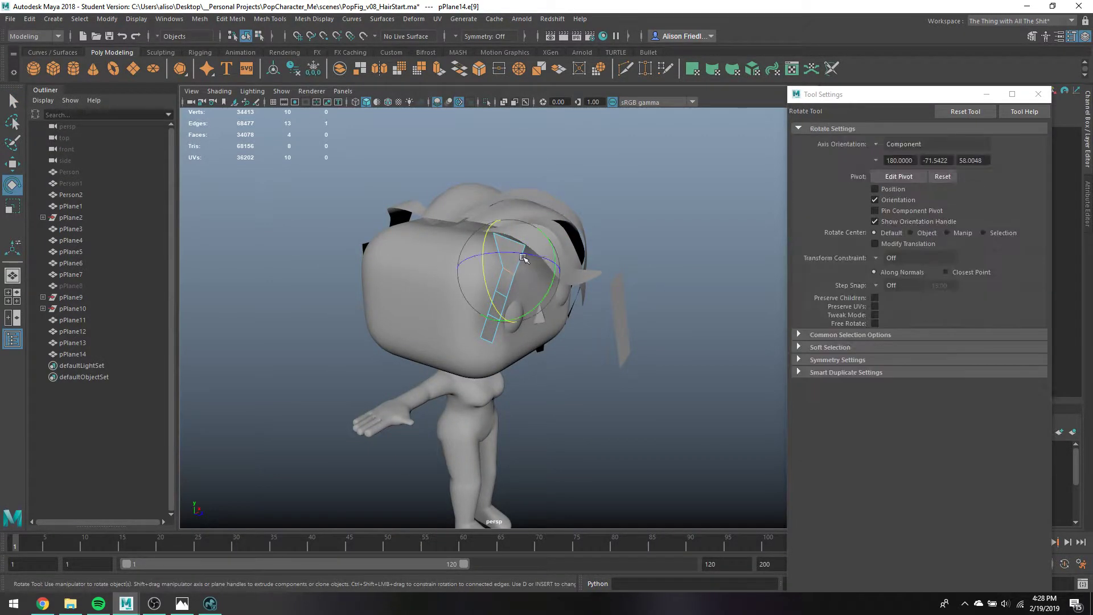
# Move the strand's bottom edge back toward the side of the head
pyautogui.press('q')
pyautogui.click(494, 339)
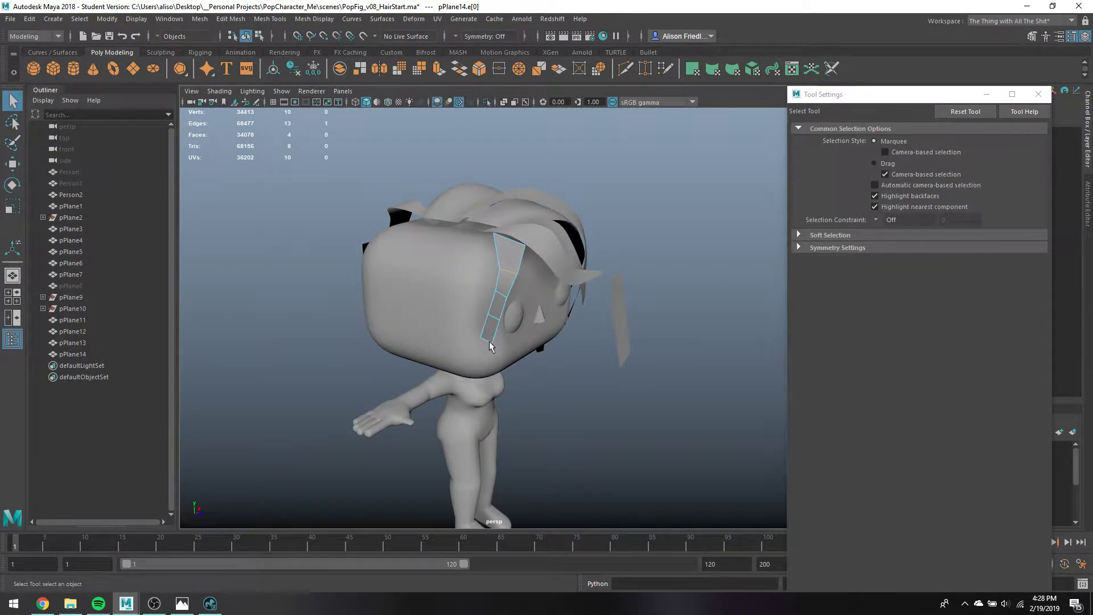
pyautogui.press('r')
pyautogui.press('w')
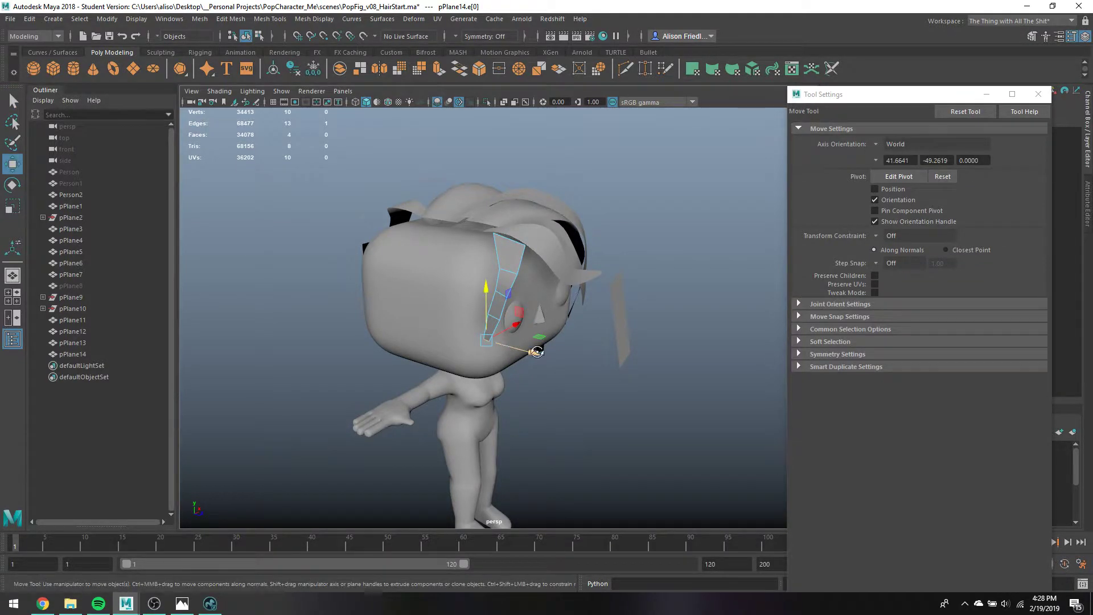
pyautogui.keyDown('alt'); pyautogui.moveTo(500, 342); pyautogui.dragTo(515, 299); pyautogui.keyUp('alt')
# Rotate a face in the lower half of the strand to follow the side of the head
pyautogui.moveTo(515, 299); pyautogui.dragTo(507, 291, button='right')
pyautogui.click(507, 291)
pyautogui.press('e')
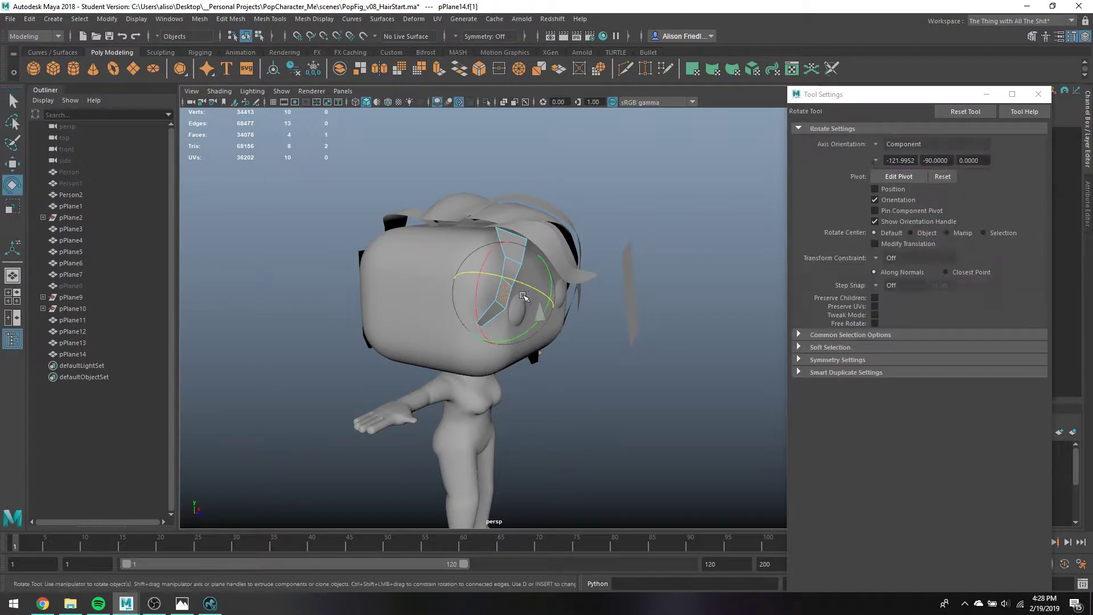
pyautogui.moveTo(518, 284); pyautogui.dragTo(562, 309)
pyautogui.press('q')
# Select the vertices at the strand's lower end and move them so the tip sweeps outward past the temple
pyautogui.moveTo(565, 299); pyautogui.dragTo(495, 289, button='right')
pyautogui.moveTo(516, 297); pyautogui.dragTo(571, 341)
pyautogui.press('w')
pyautogui.moveTo(575, 310); pyautogui.dragTo(567, 293, button='middle')
pyautogui.keyDown('alt'); pyautogui.moveTo(566, 295); pyautogui.dragTo(425, 296); pyautogui.keyUp('alt')
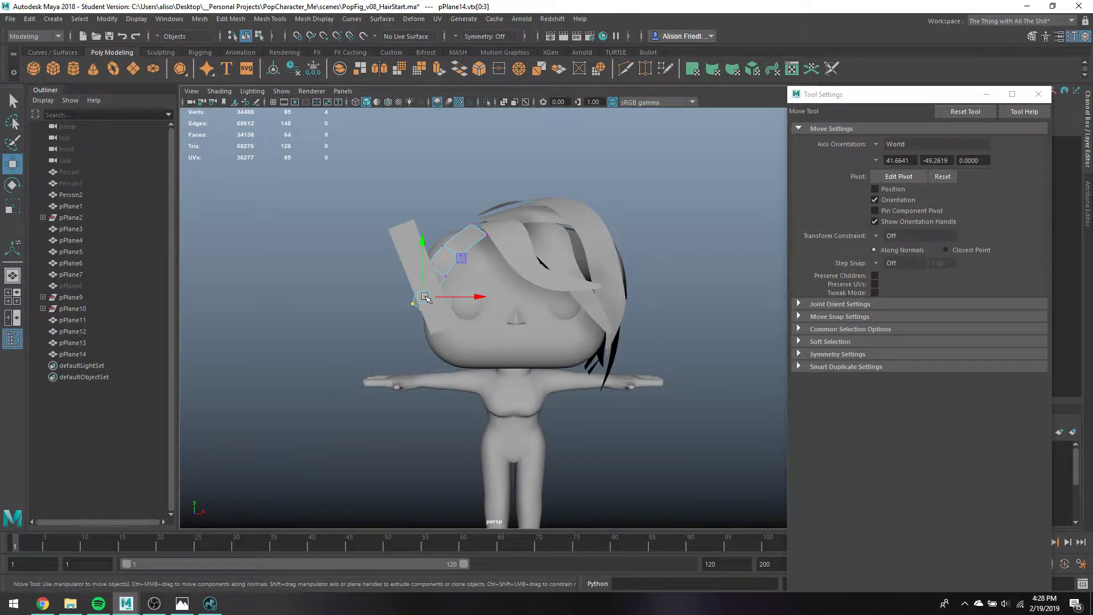
# Reset the spare flat plane's Rotate Z to 0 and move it clear of the head to about -13.96 in X
pyautogui.moveTo(420, 226); pyautogui.dragTo(466, 179, button='right')
pyautogui.click(406, 251)
pyautogui.moveTo(954, 98); pyautogui.dragTo(899, 88)
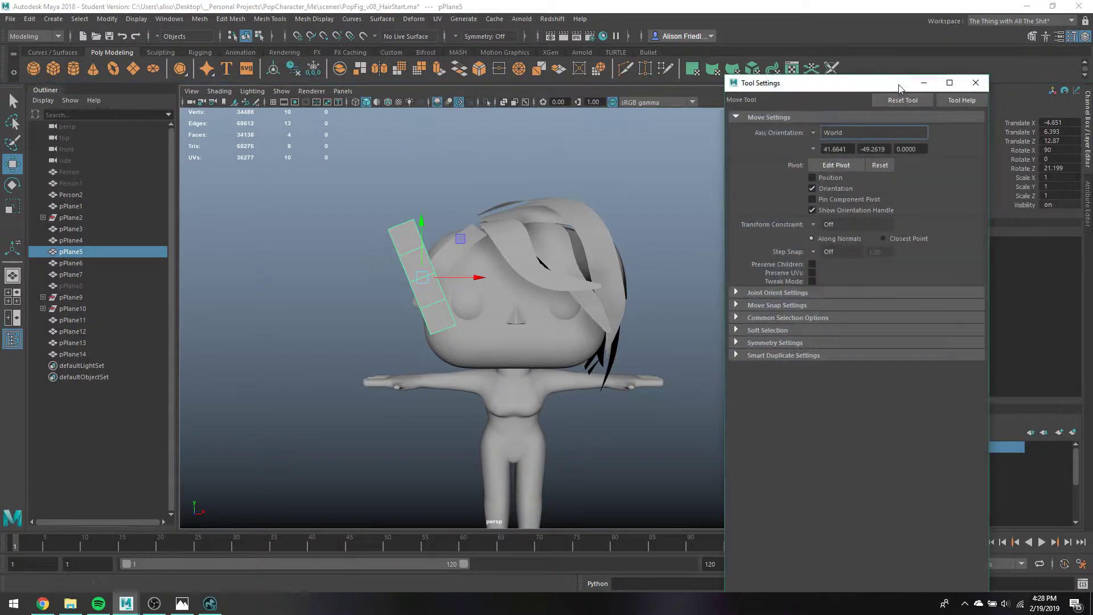
pyautogui.doubleClick(1052, 168)
pyautogui.press('Return')
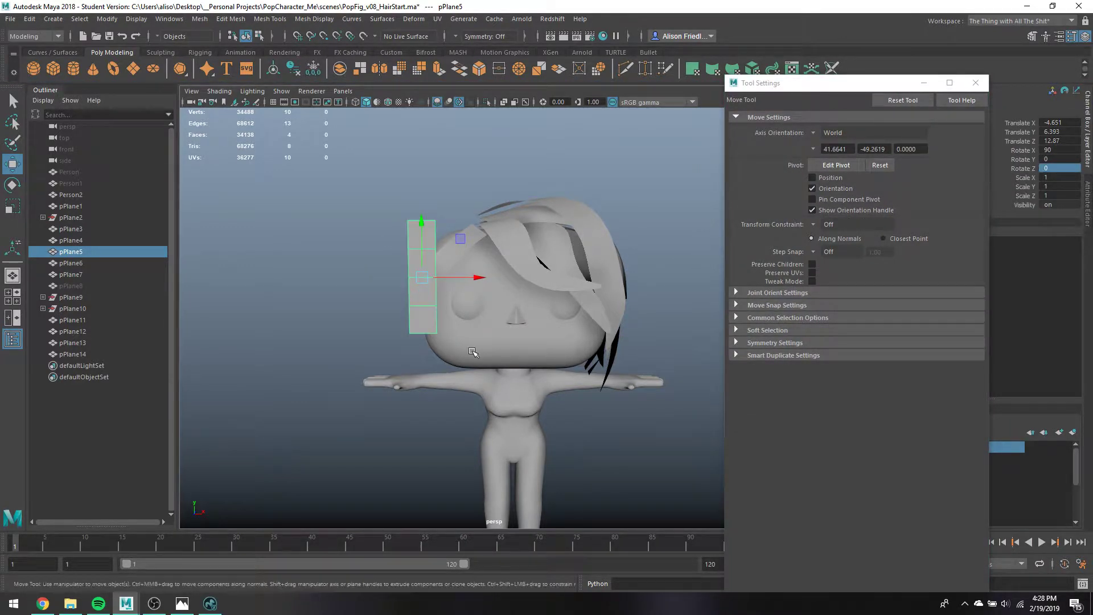
pyautogui.moveTo(477, 274); pyautogui.dragTo(279, 276)
pyautogui.press('q')
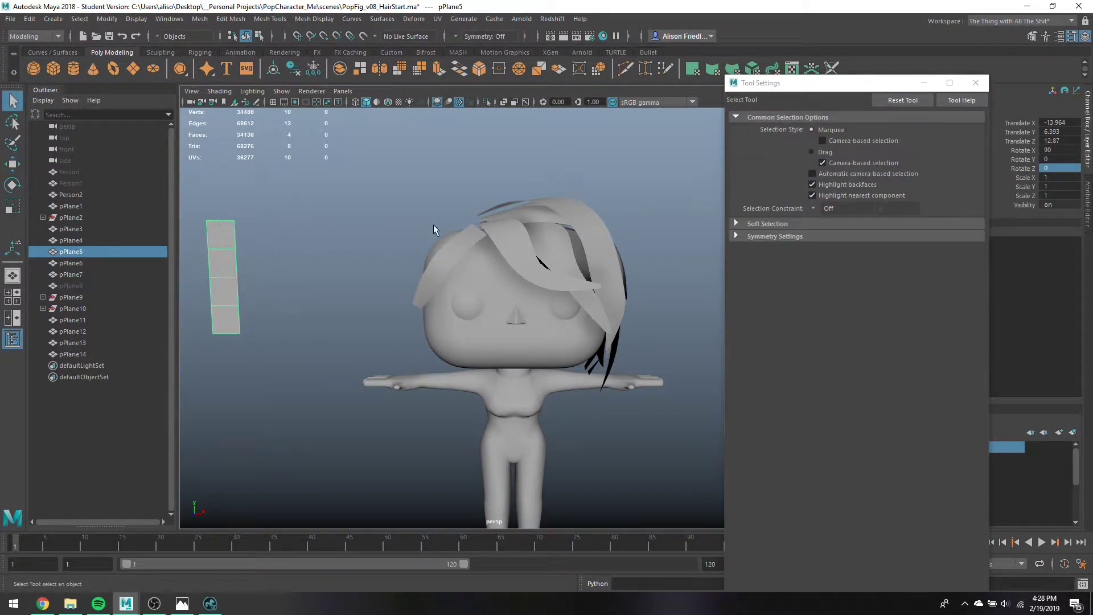
# Deselect the spare plane and save the scene over the existing PopFig_v08_HairStart.ma file
pyautogui.click(429, 204)
pyautogui.hotkey('ctrl', 's')
pyautogui.press('Return')
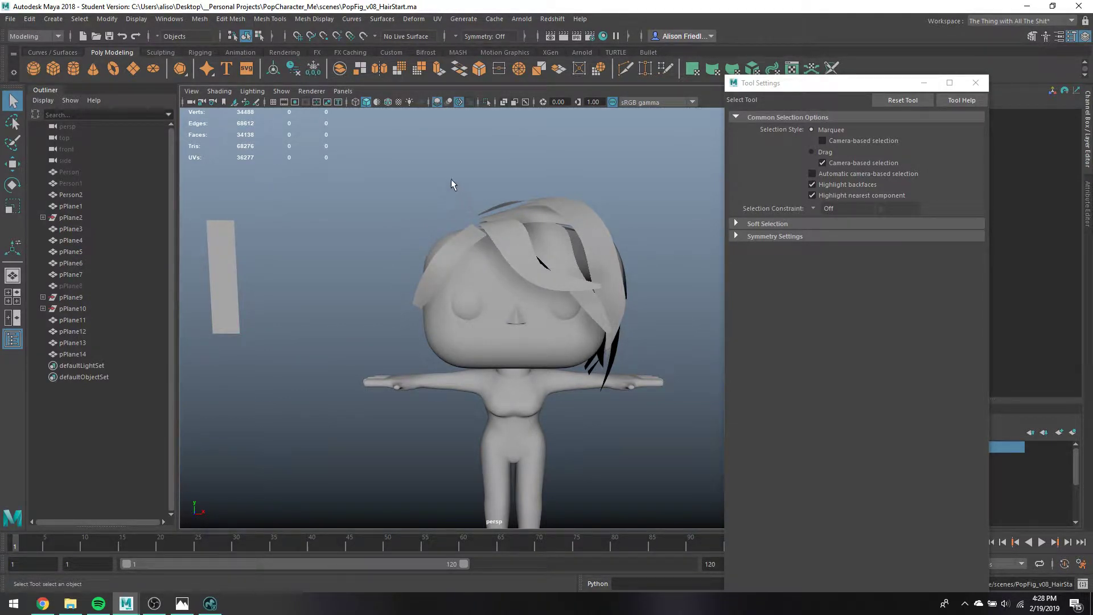
# Duplicate the curved forehead strand and offset the two copies sideways along X
pyautogui.click(467, 227)
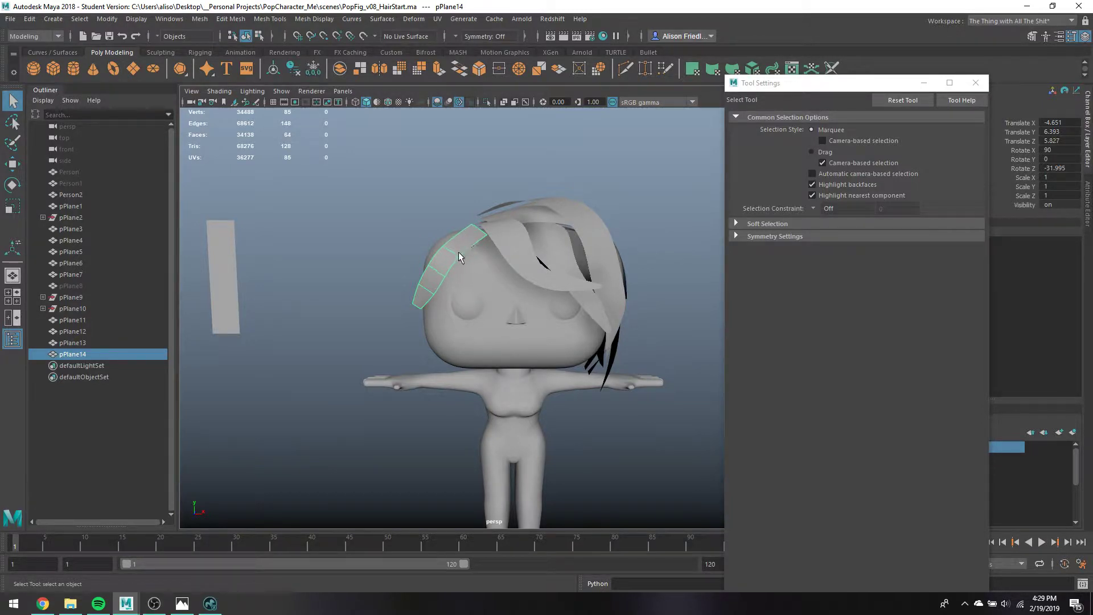
pyautogui.moveTo(458, 256); pyautogui.dragTo(413, 282, button='right')
pyautogui.moveTo(427, 297); pyautogui.dragTo(428, 297)
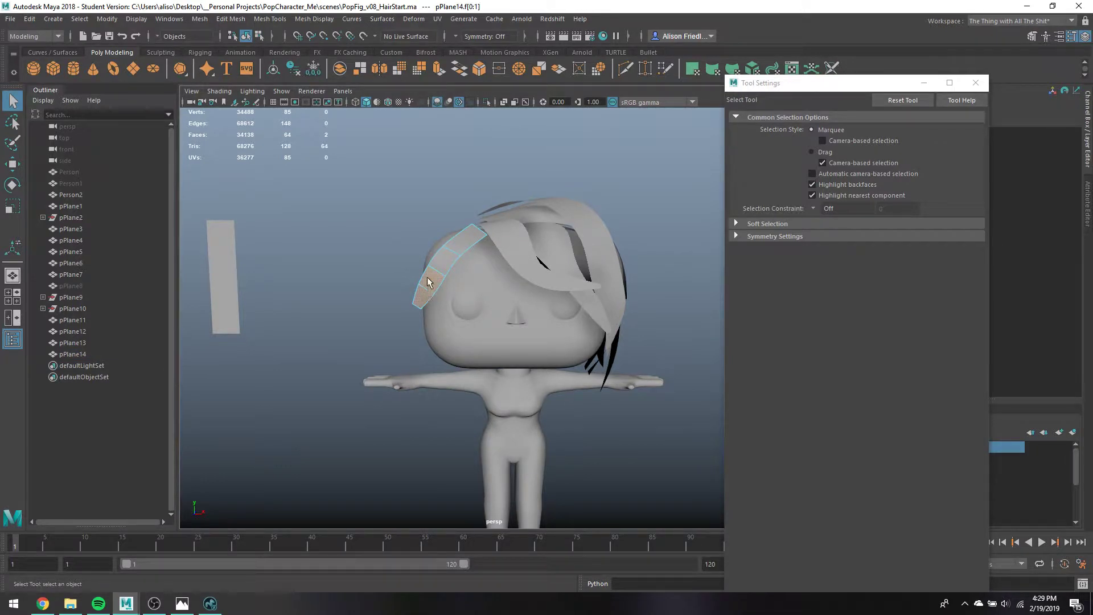
pyautogui.keyDown('shift'); pyautogui.moveTo(449, 250); pyautogui.dragTo(456, 255, button='right'); pyautogui.keyUp('shift')
pyautogui.press('w')
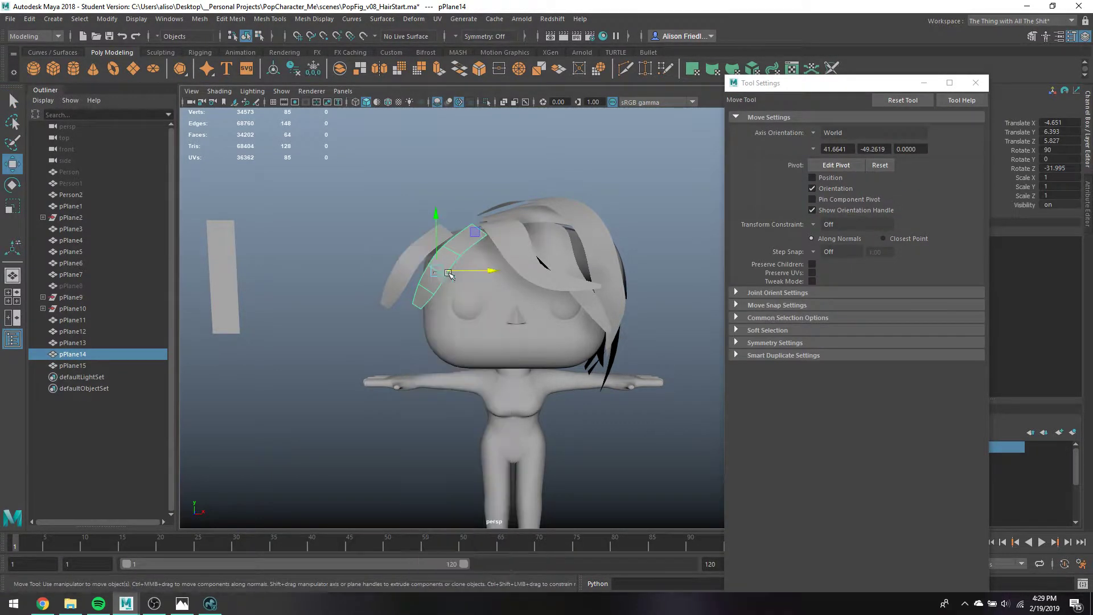
# Undo the last changes to the original forehead strand and delete its two lower faces to shorten it
pyautogui.hotkey('ctrl', 'z')
pyautogui.hotkey('ctrl', 'z')
pyautogui.moveTo(464, 246)
pyautogui.mouseDown(button='right')
pyautogui.moveTo(485, 226)
pyautogui.moveTo(479, 237)
pyautogui.mouseUp(button='right')
# Rotate the shortened strand to 7.29° in Z, shift it toward the parting and scale it uniformly to 0.765
pyautogui.press('e')
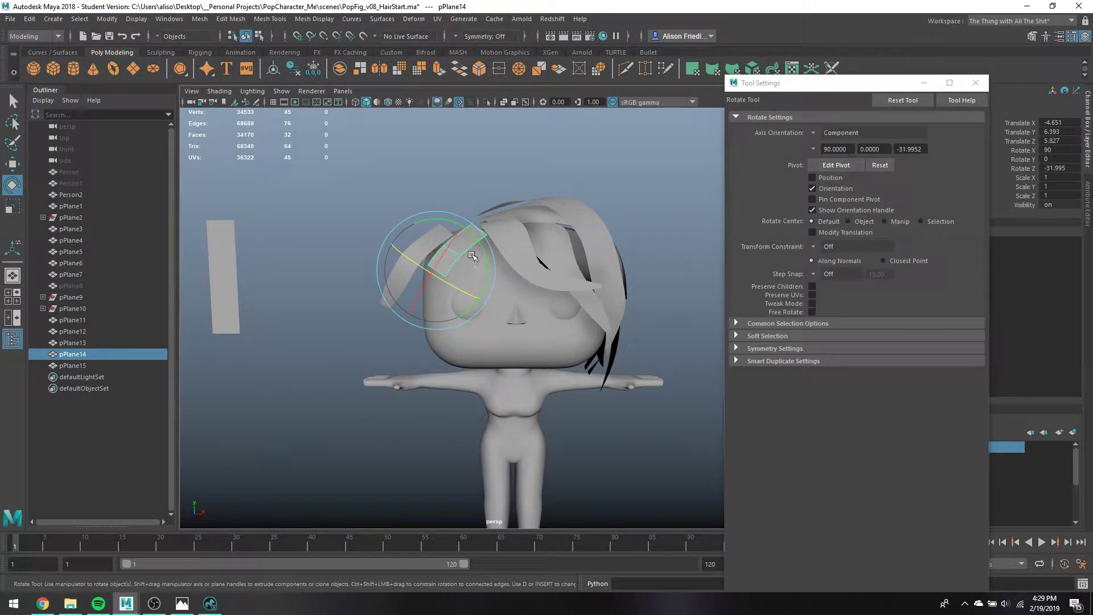
pyautogui.moveTo(476, 253); pyautogui.dragTo(449, 255)
pyautogui.press('w')
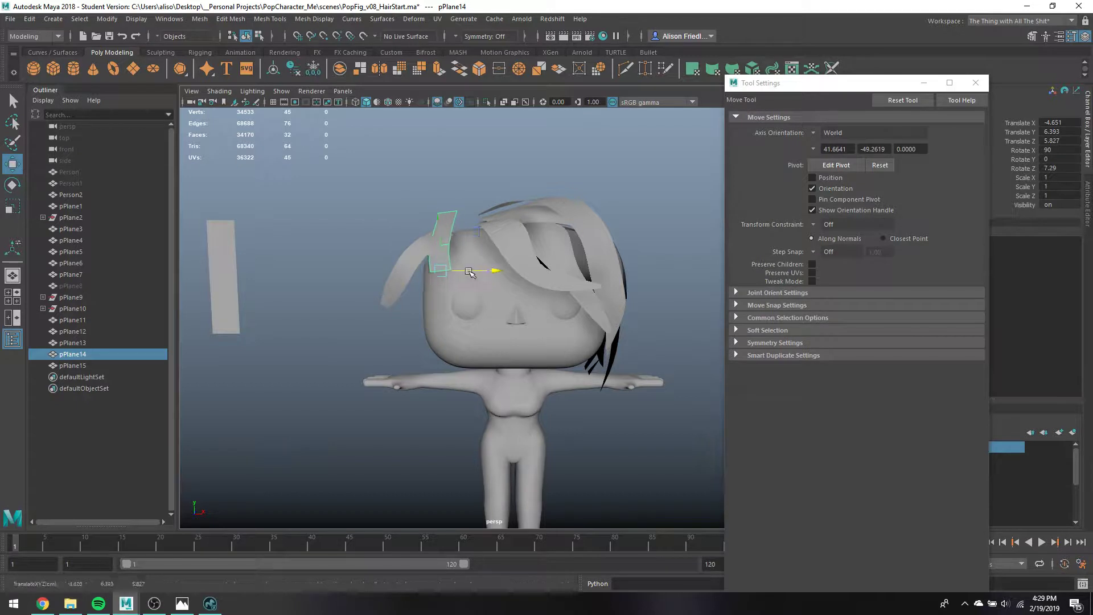
pyautogui.moveTo(450, 256); pyautogui.dragTo(483, 256, button='middle')
pyautogui.press('r')
pyautogui.moveTo(470, 271); pyautogui.dragTo(547, 305)
# Tilt the short strand to about 76.7° in X and 23.2° in Y, and move it against the forehead
pyautogui.press('e')
pyautogui.press('w')
pyautogui.press('e')
pyautogui.press('w')
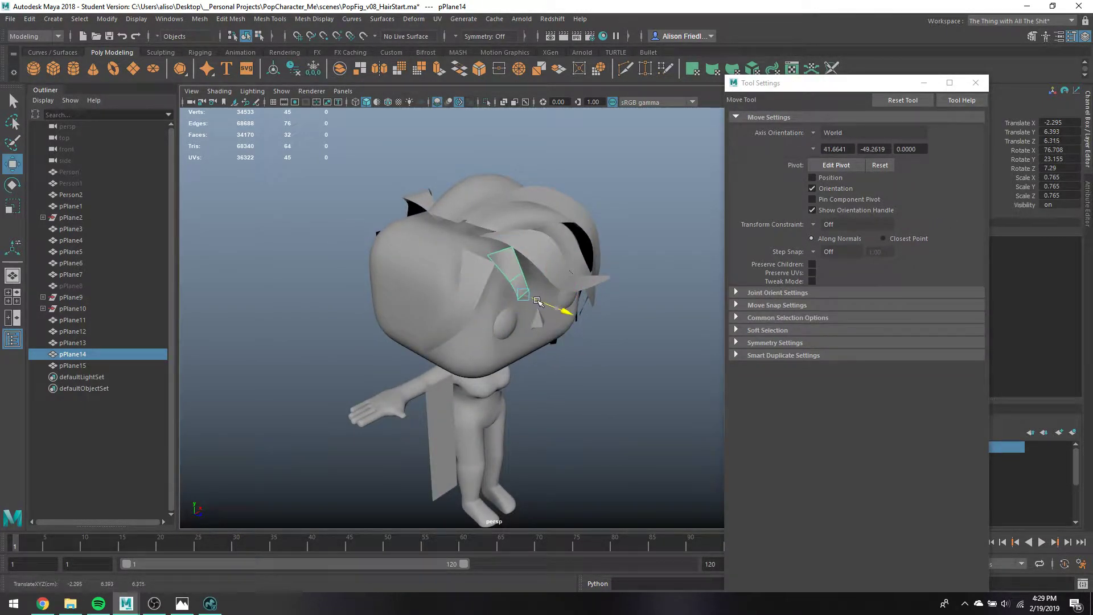
# Move the upper outer corner vertices of the short strand to fit it against the hairline
pyautogui.press('q')
pyautogui.moveTo(506, 265); pyautogui.dragTo(493, 255, button='right')
pyautogui.click(492, 256)
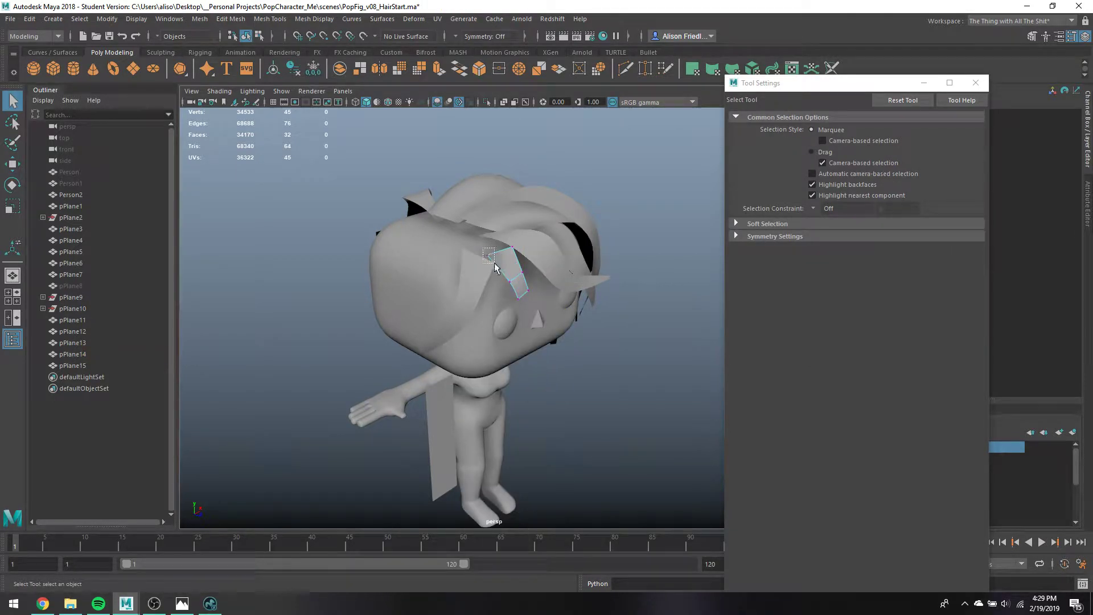
pyautogui.press('w')
pyautogui.moveTo(494, 256); pyautogui.dragTo(487, 285)
pyautogui.press('q')
# Scale the lower vertices of the short strand inward to taper it to a point
pyautogui.press('r')
pyautogui.moveTo(487, 285)
pyautogui.keyDown('alt'); pyautogui.mouseDown()
pyautogui.moveTo(470, 258)
pyautogui.moveTo(493, 283)
pyautogui.mouseUp(); pyautogui.keyUp('alt')
pyautogui.press('q')
pyautogui.press('r')
pyautogui.moveTo(515, 234); pyautogui.dragTo(494, 245)
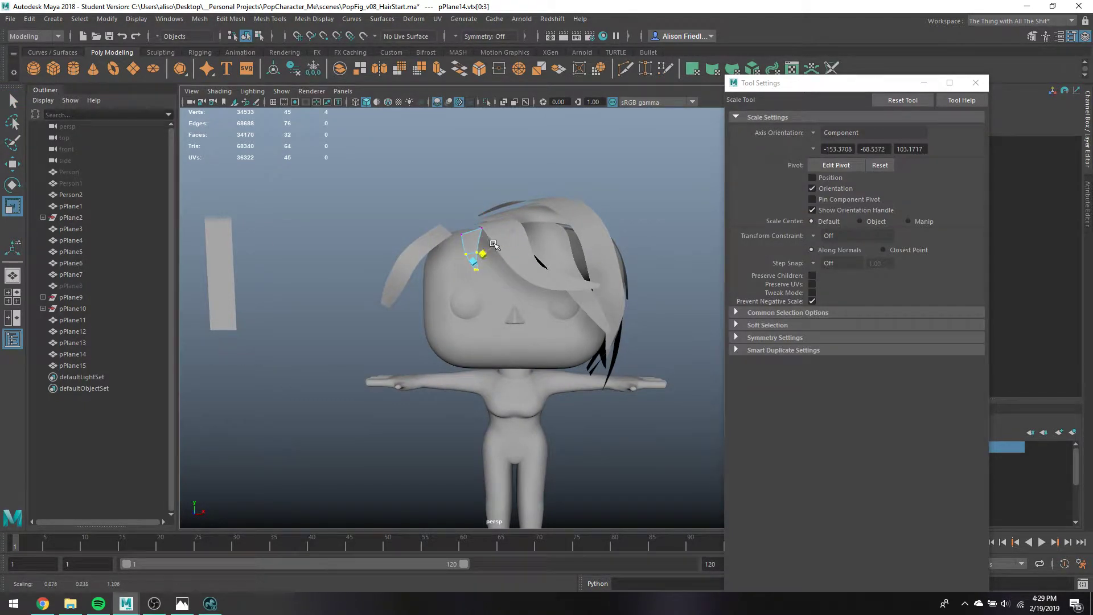
pyautogui.press('q')
# Return to object selection and move the longer duplicate strand inward along X to about -5.78
pyautogui.press('F8')
pyautogui.click(443, 238)
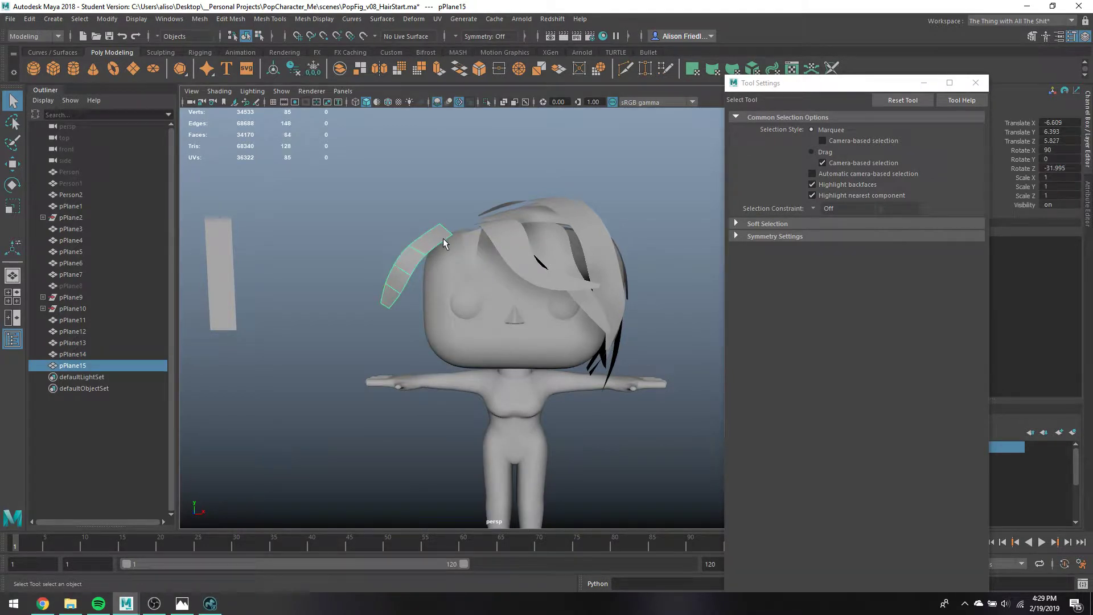
pyautogui.press('w')
pyautogui.moveTo(452, 268); pyautogui.dragTo(468, 270)
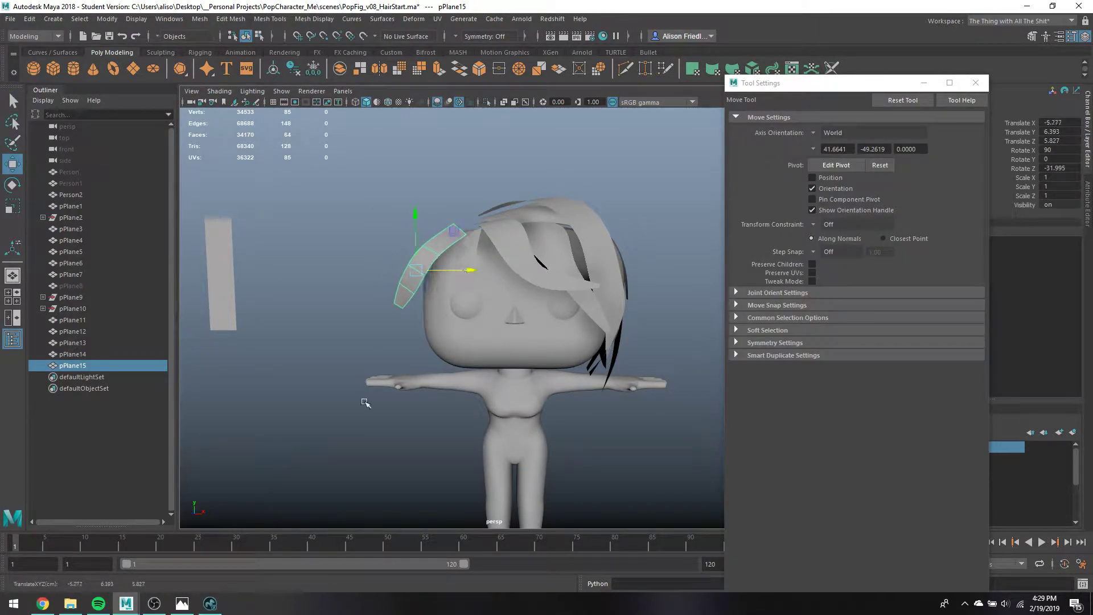
pyautogui.click(154, 604)
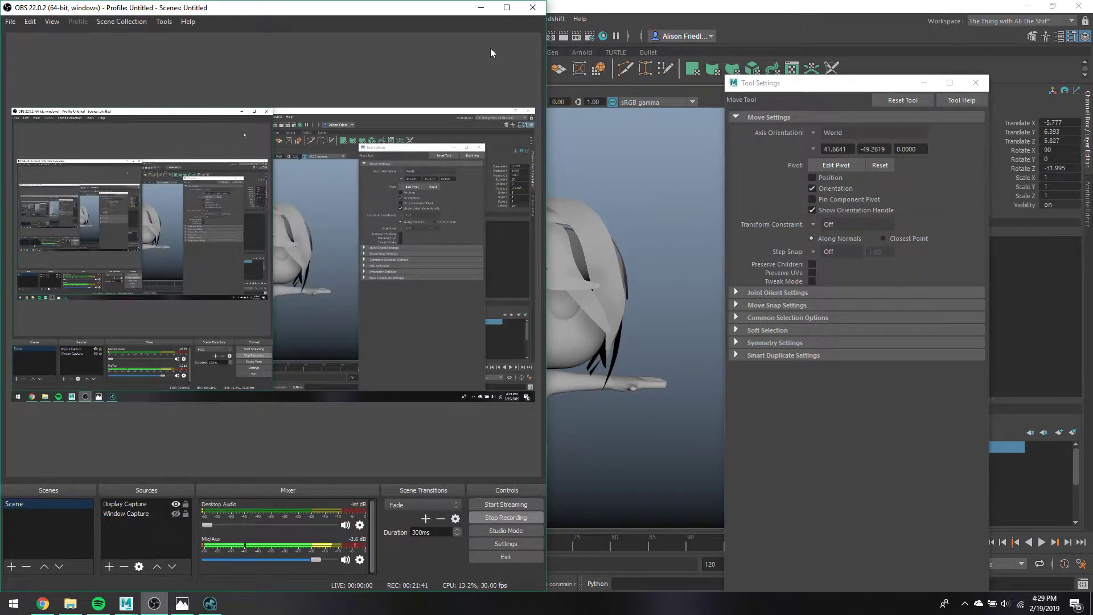
pyautogui.click(481, 8)
# Rotate the longer strand to about -17.4° in Y and position it at about -6.28 in X and 5.72 in Z
pyautogui.keyDown('alt'); pyautogui.moveTo(458, 243); pyautogui.dragTo(523, 263); pyautogui.keyUp('alt')
pyautogui.moveTo(496, 312); pyautogui.dragTo(437, 320)
pyautogui.press('e')
pyautogui.press('w')
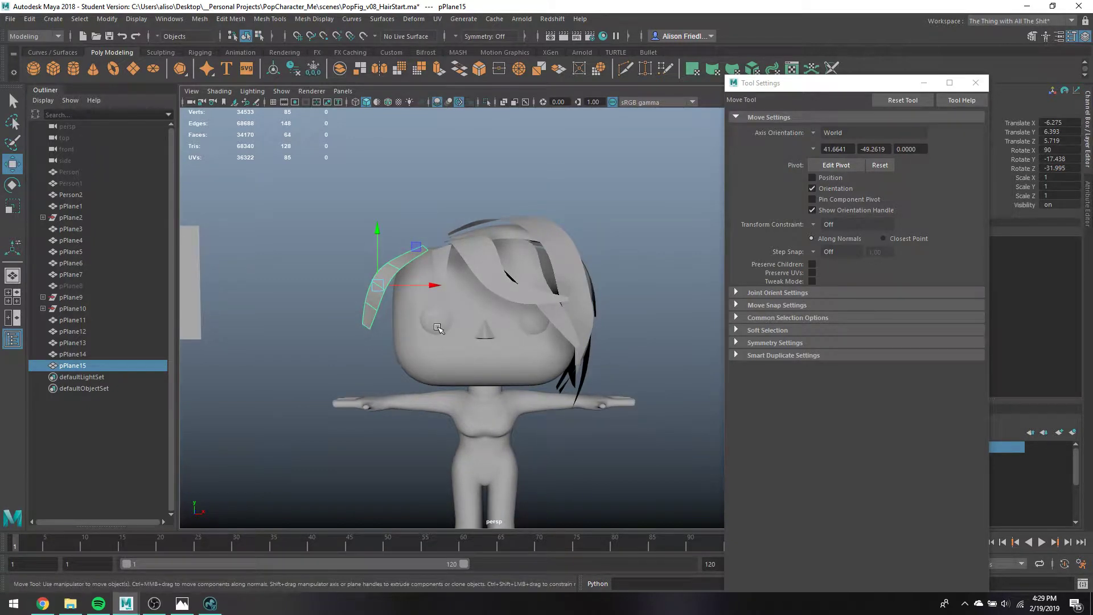
# Clear the selection and preview the character with texture maps before returning to plain shaded display
pyautogui.click(632, 242)
pyautogui.press('6')
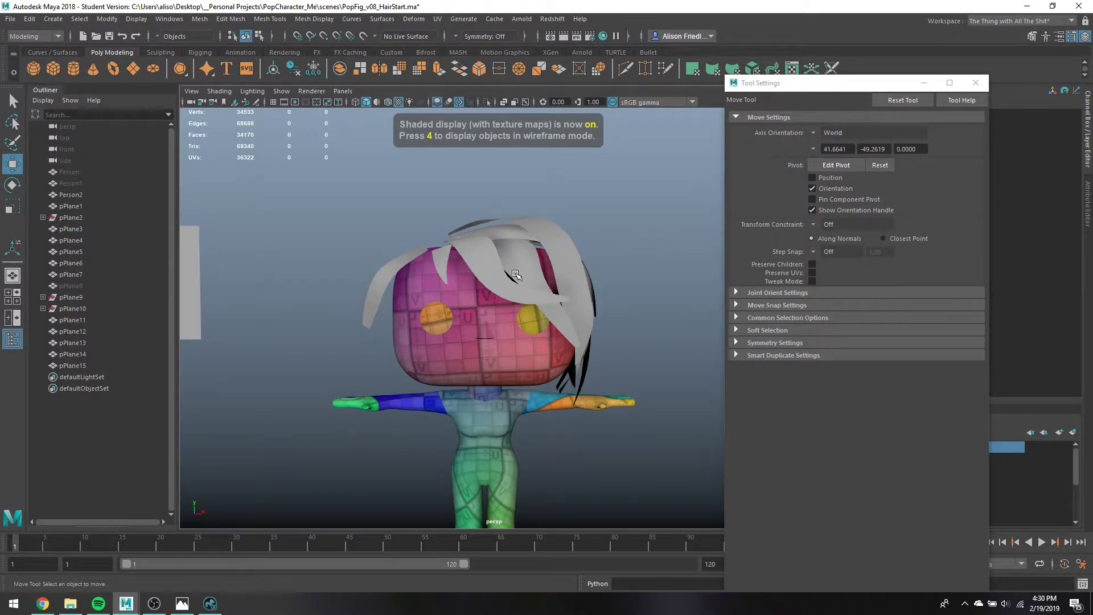
pyautogui.press('5')
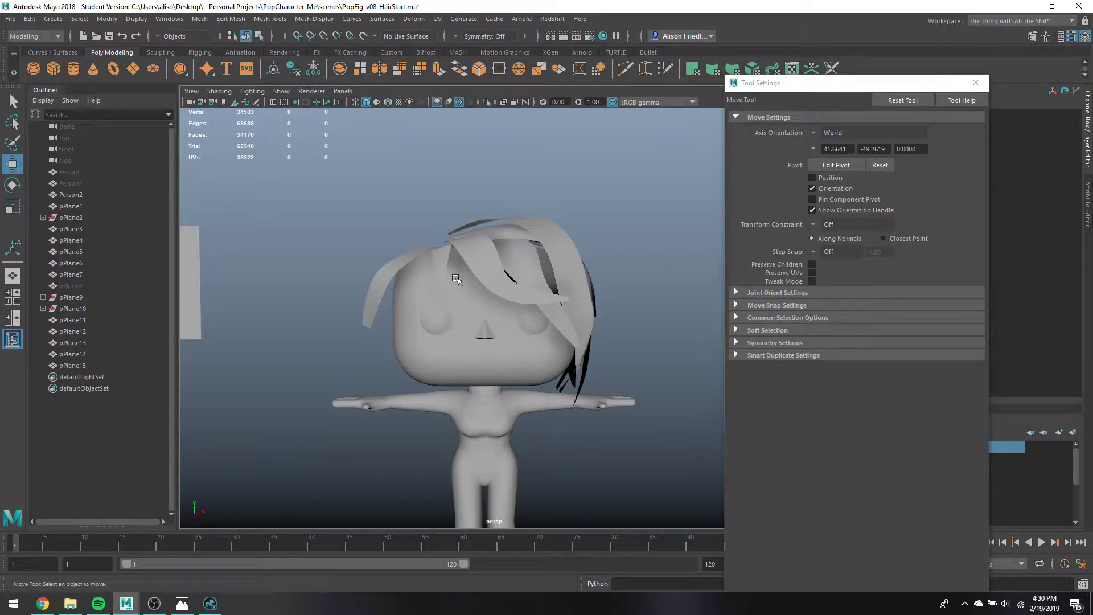
# Select the longer curved strand beside the forehead and adjust its height against the head
pyautogui.click(418, 252)
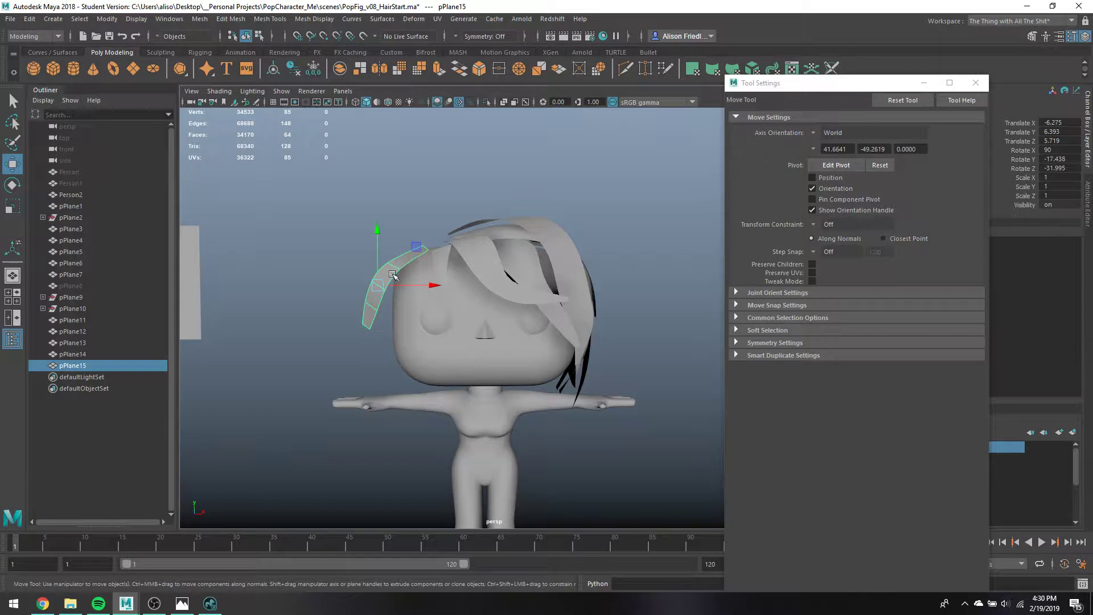
pyautogui.moveTo(393, 275); pyautogui.dragTo(392, 250)
pyautogui.press('r')
pyautogui.keyDown('alt'); pyautogui.moveTo(444, 284); pyautogui.dragTo(460, 304); pyautogui.keyUp('alt')
pyautogui.press('w')
# Select vertices along the lower edge of the wide hair plane covering the crown and reposition them against the head
pyautogui.click(443, 295)
pyautogui.moveTo(444, 291); pyautogui.dragTo(412, 274, button='right')
pyautogui.moveTo(389, 275); pyautogui.dragTo(411, 313)
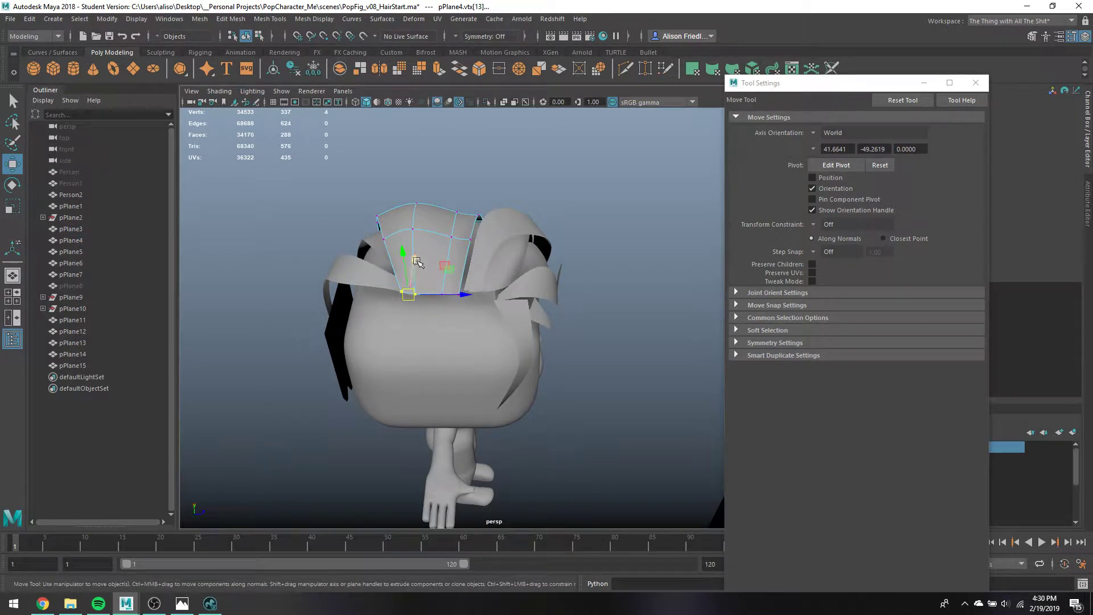
pyautogui.moveTo(418, 262); pyautogui.dragTo(395, 291, button='middle')
pyautogui.press('q')
pyautogui.press('w')
pyautogui.moveTo(408, 312); pyautogui.dragTo(529, 283)
# Select the ten lower vertices of the narrow back strand and shift them along X so the strand hangs straighter
pyautogui.press('q')
pyautogui.click(434, 324)
pyautogui.moveTo(530, 283); pyautogui.dragTo(503, 271, button='right')
pyautogui.moveTo(515, 272); pyautogui.dragTo(549, 478)
pyautogui.press('w')
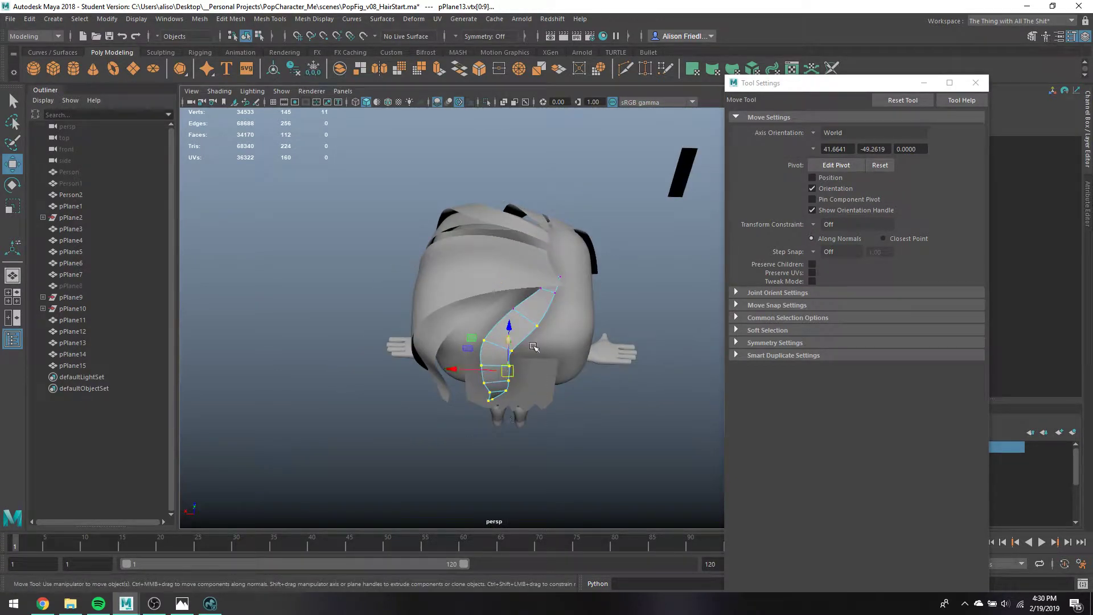
pyautogui.press('q')
pyautogui.keyDown('ctrl'); pyautogui.moveTo(547, 346); pyautogui.dragTo(548, 347); pyautogui.keyUp('ctrl')
pyautogui.press('w')
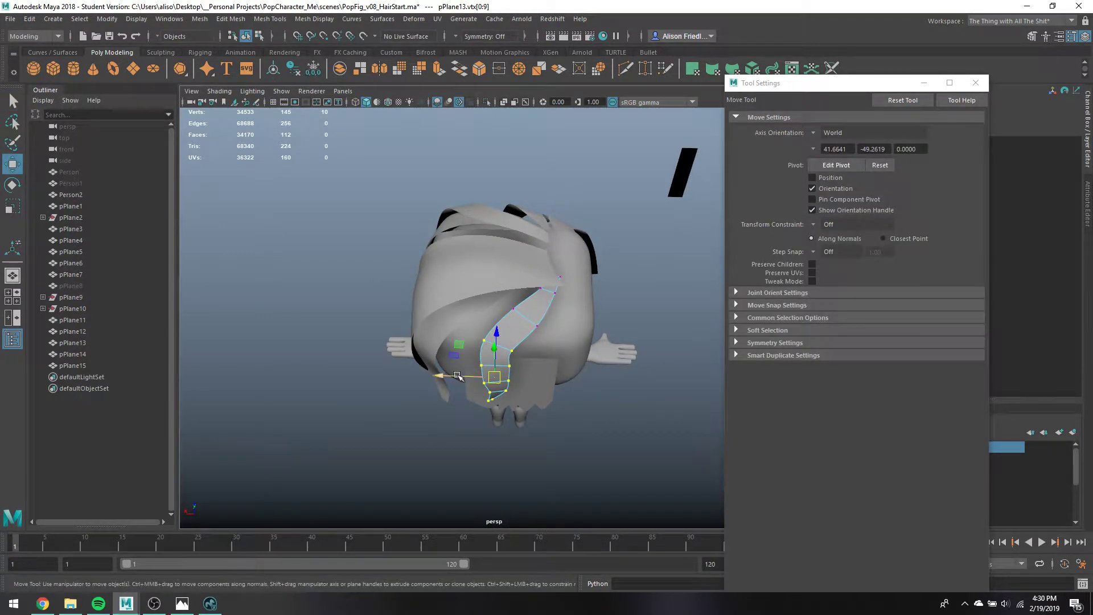
pyautogui.moveTo(455, 379); pyautogui.dragTo(477, 379)
pyautogui.press('q')
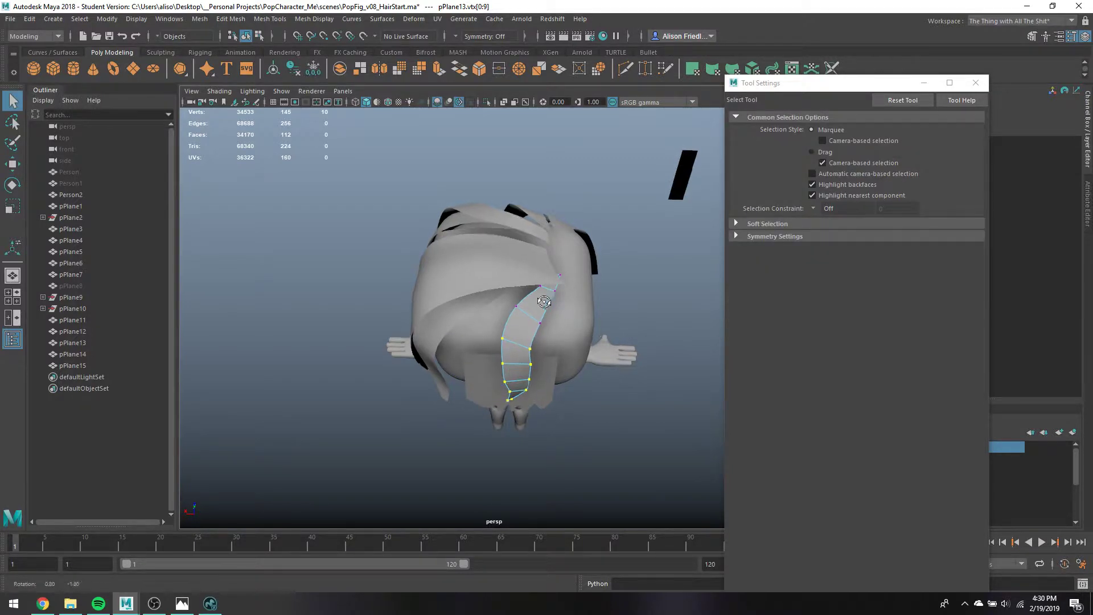
# Return to object selection, select the narrow back strand and turn off its smooth preview
pyautogui.keyDown('alt'); pyautogui.moveTo(529, 342); pyautogui.dragTo(564, 279); pyautogui.keyUp('alt')
pyautogui.moveTo(552, 256); pyautogui.dragTo(589, 195, button='right')
pyautogui.keyDown('alt'); pyautogui.moveTo(589, 195); pyautogui.dragTo(589, 279); pyautogui.keyUp('alt')
pyautogui.click(503, 288)
pyautogui.click(521, 287)
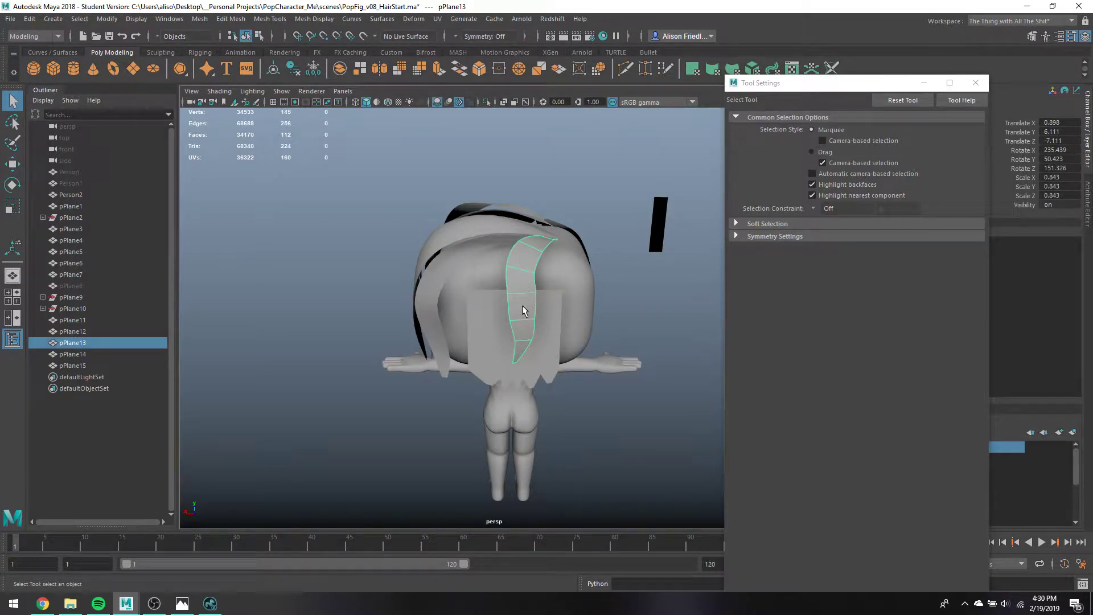
pyautogui.press('1')
# Adjust a middle edge of the narrow back strand, then return to object selection and restore its smooth preview
pyautogui.moveTo(521, 275); pyautogui.dragTo(525, 251, button='right')
pyautogui.click(519, 292)
pyautogui.click(518, 291)
pyautogui.click(524, 292)
pyautogui.press('w')
pyautogui.press('q')
pyautogui.click(523, 283)
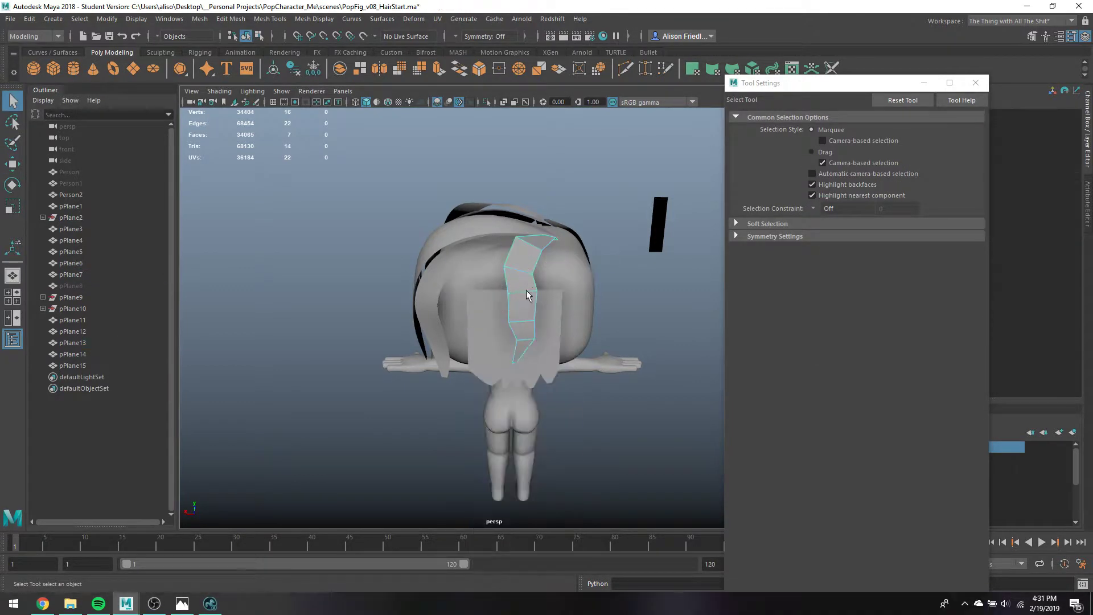
pyautogui.press('w')
pyautogui.click(515, 292)
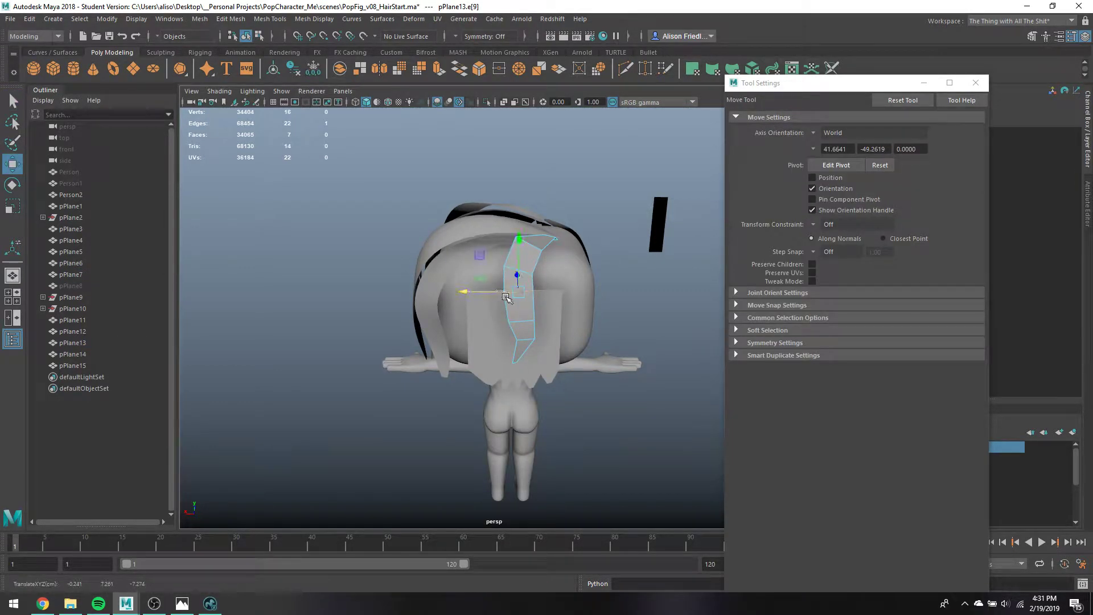
pyautogui.keyDown('alt'); pyautogui.moveTo(525, 301); pyautogui.dragTo(519, 264); pyautogui.keyUp('alt')
pyautogui.press('q')
pyautogui.moveTo(519, 264); pyautogui.dragTo(554, 234, button='right')
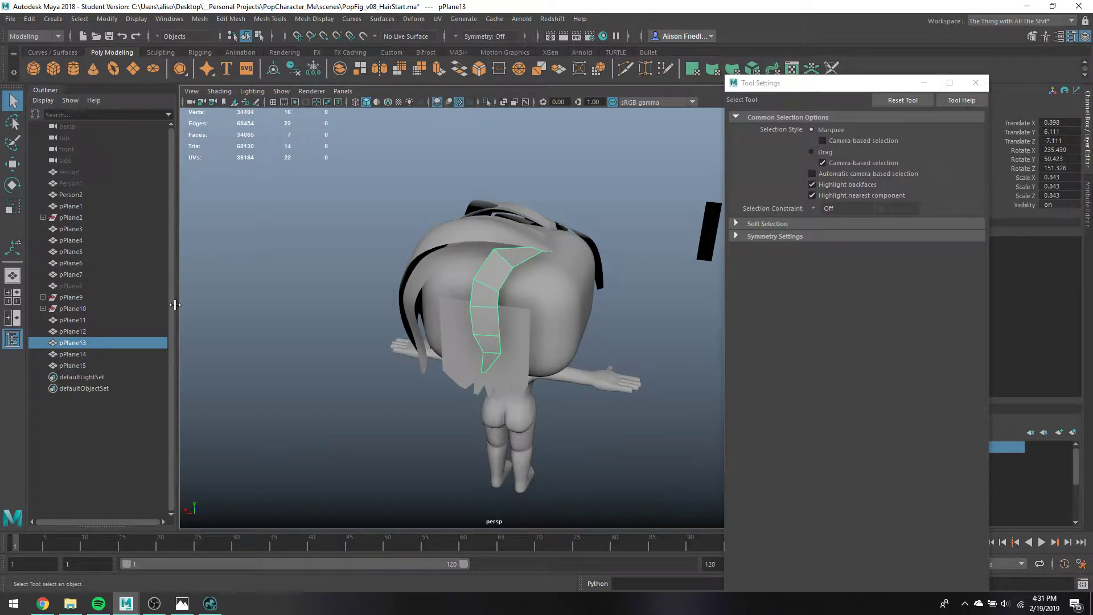
pyautogui.press('3')
# Duplicate the side hair piece, rotate it about 91.5° in Y, and position it at about -1.36 in X and -1.03 in Z
pyautogui.keyDown('alt'); pyautogui.moveTo(398, 271); pyautogui.dragTo(434, 277); pyautogui.keyUp('alt')
pyautogui.click(456, 283)
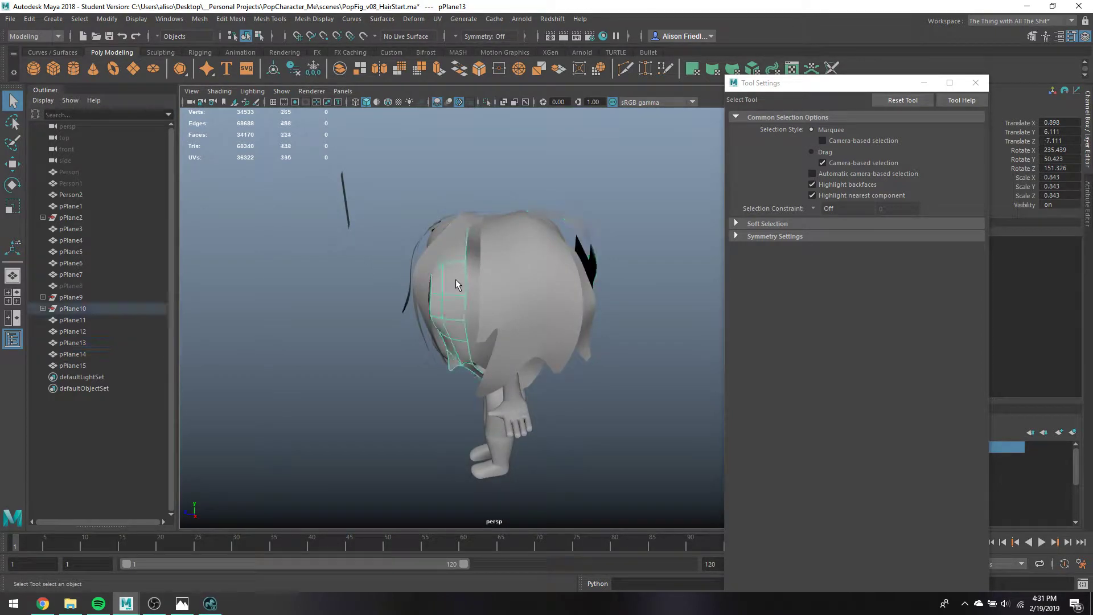
pyautogui.hotkey('ctrl', 'd')
pyautogui.press('e')
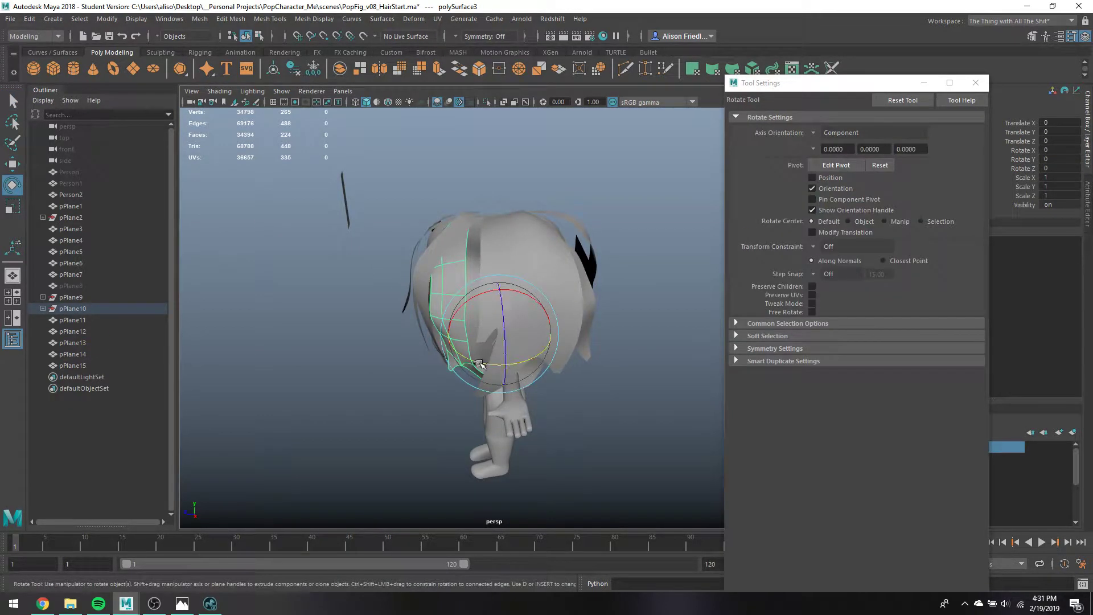
pyautogui.moveTo(480, 363); pyautogui.dragTo(506, 344)
pyautogui.press('w')
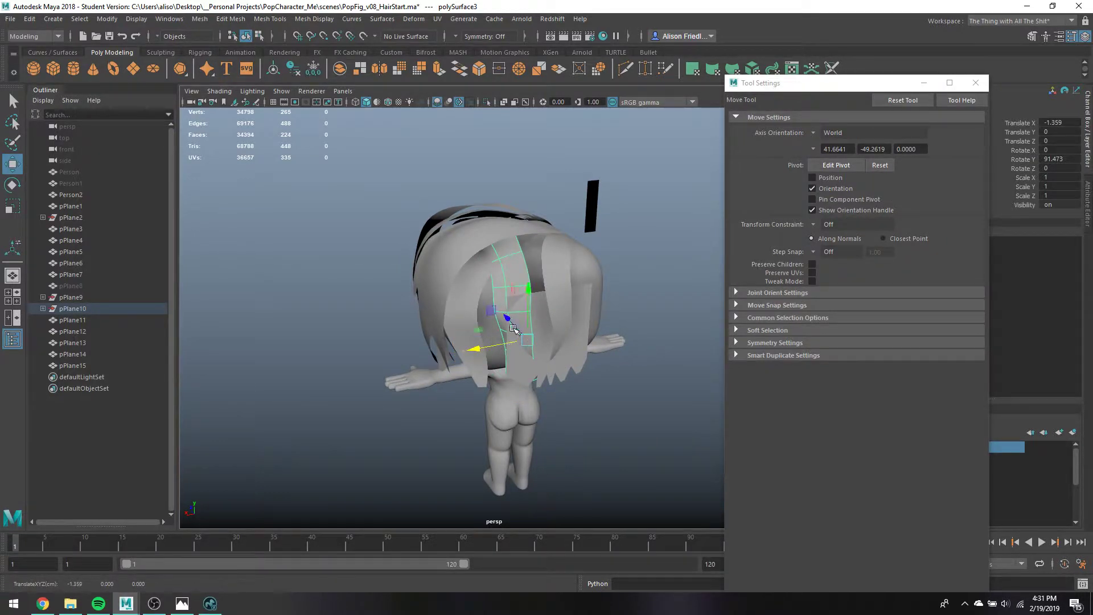
pyautogui.press('q')
pyautogui.moveTo(522, 280); pyautogui.dragTo(524, 330, button='right')
pyautogui.click(505, 283)
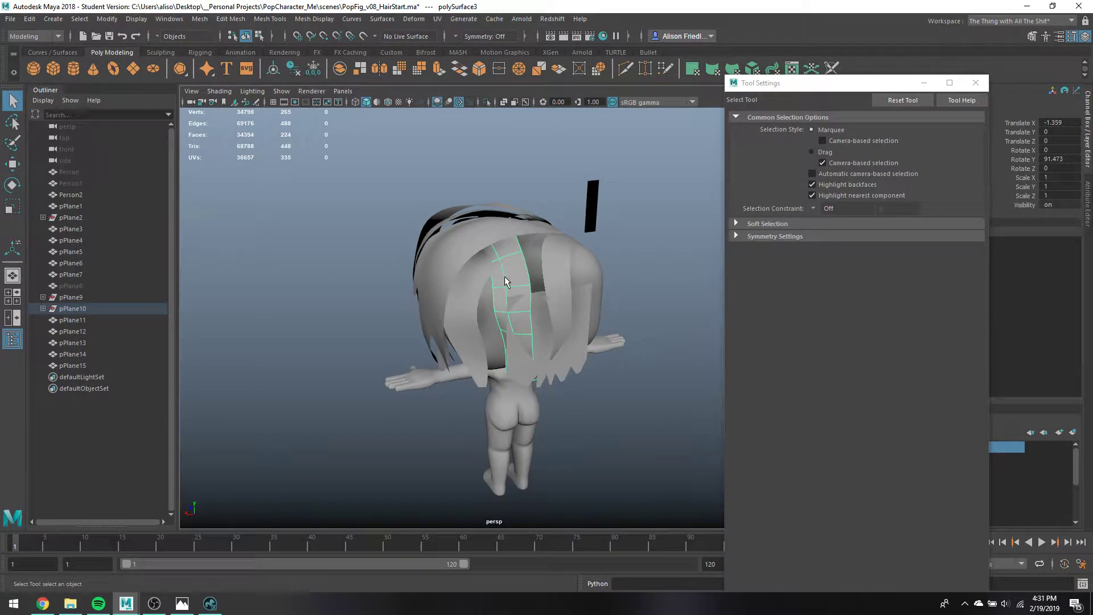
pyautogui.press('w')
pyautogui.moveTo(510, 320); pyautogui.dragTo(518, 326)
# Delete the lower faces of the duplicated hair piece and switch it to vertex selection
pyautogui.press('q')
pyautogui.moveTo(518, 321); pyautogui.dragTo(516, 340, button='right')
pyautogui.click(514, 339)
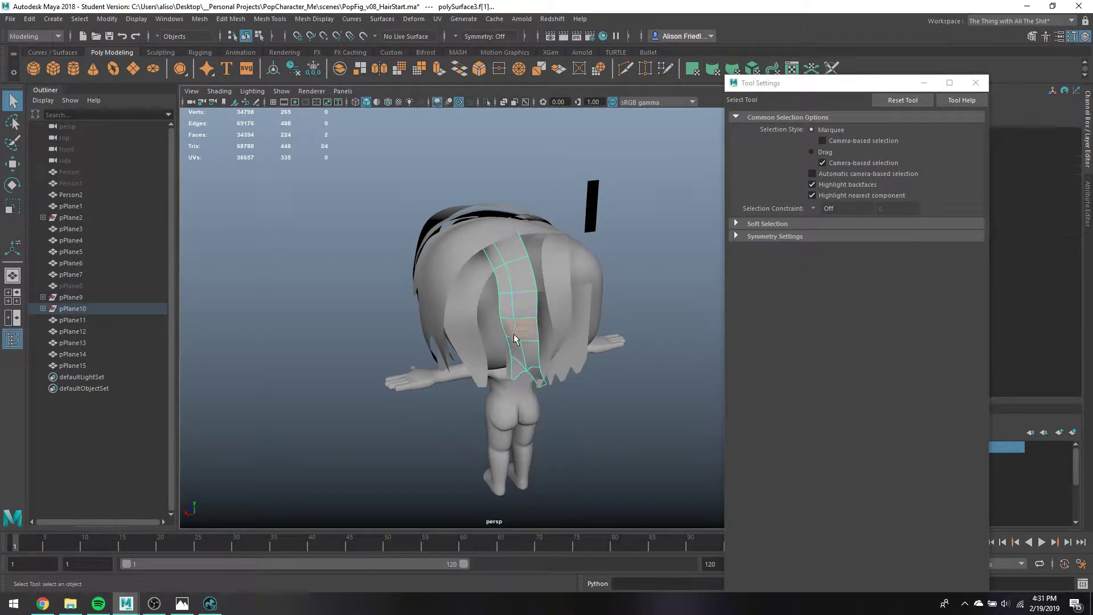
pyautogui.press('Delete')
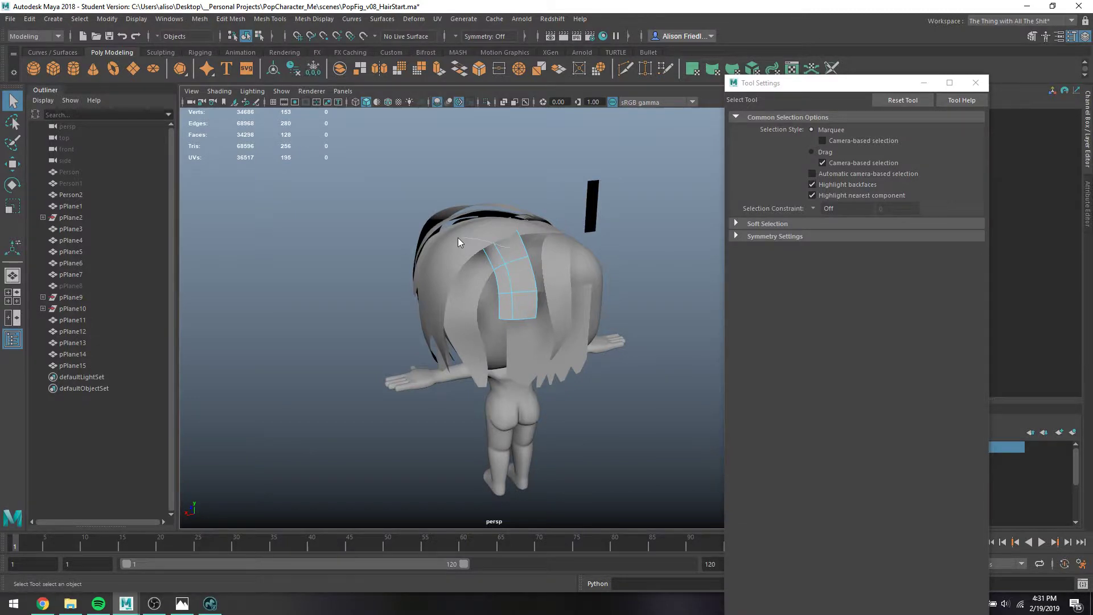
pyautogui.moveTo(459, 238); pyautogui.dragTo(464, 204, button='right')
# Try rotating and shifting the upper vertices of the shortened hair piece
pyautogui.moveTo(464, 204); pyautogui.dragTo(540, 237)
pyautogui.moveTo(548, 244); pyautogui.dragTo(548, 246)
pyautogui.press('e')
pyautogui.keyDown('alt'); pyautogui.moveTo(548, 247); pyautogui.dragTo(516, 264); pyautogui.keyUp('alt')
pyautogui.press('w')
pyautogui.press('e')
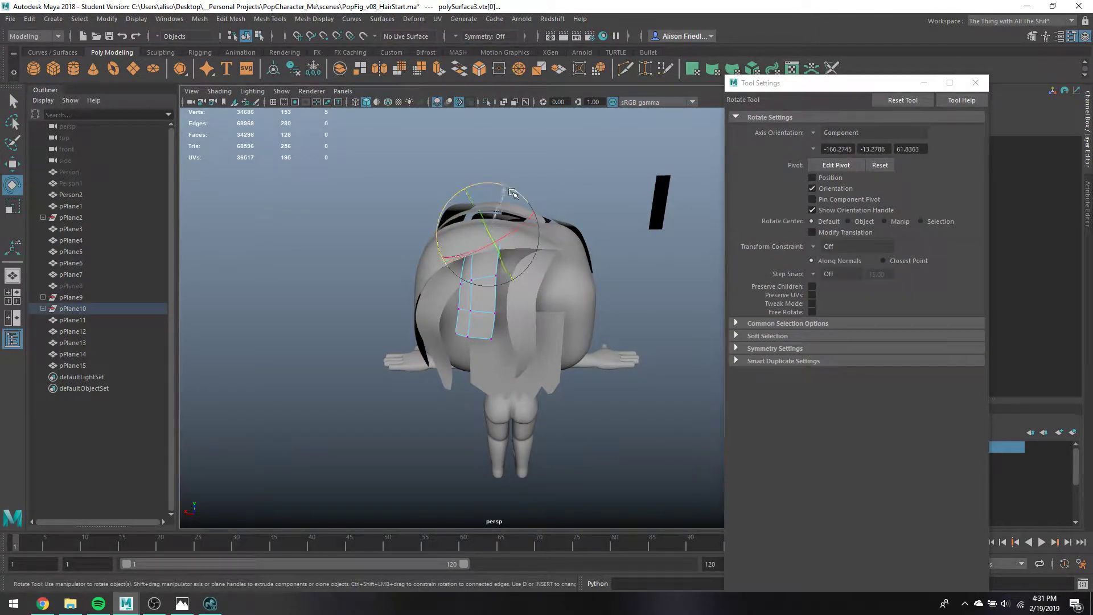
pyautogui.moveTo(512, 193); pyautogui.dragTo(537, 221)
pyautogui.press('w')
pyautogui.moveTo(460, 238); pyautogui.dragTo(488, 243)
pyautogui.press('4')
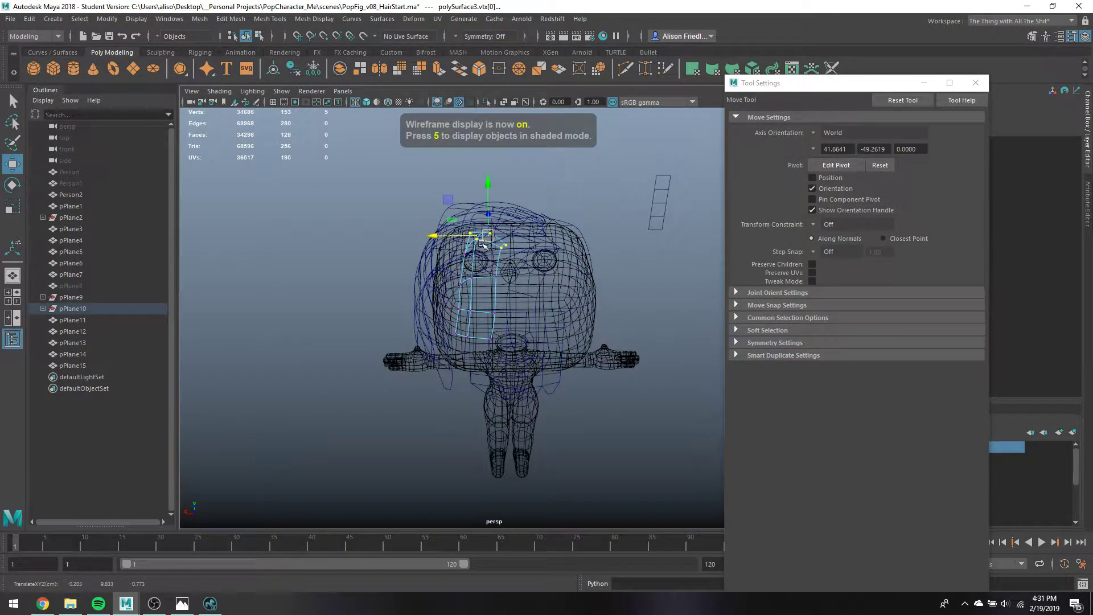
pyautogui.hotkey('ctrl', 'z')
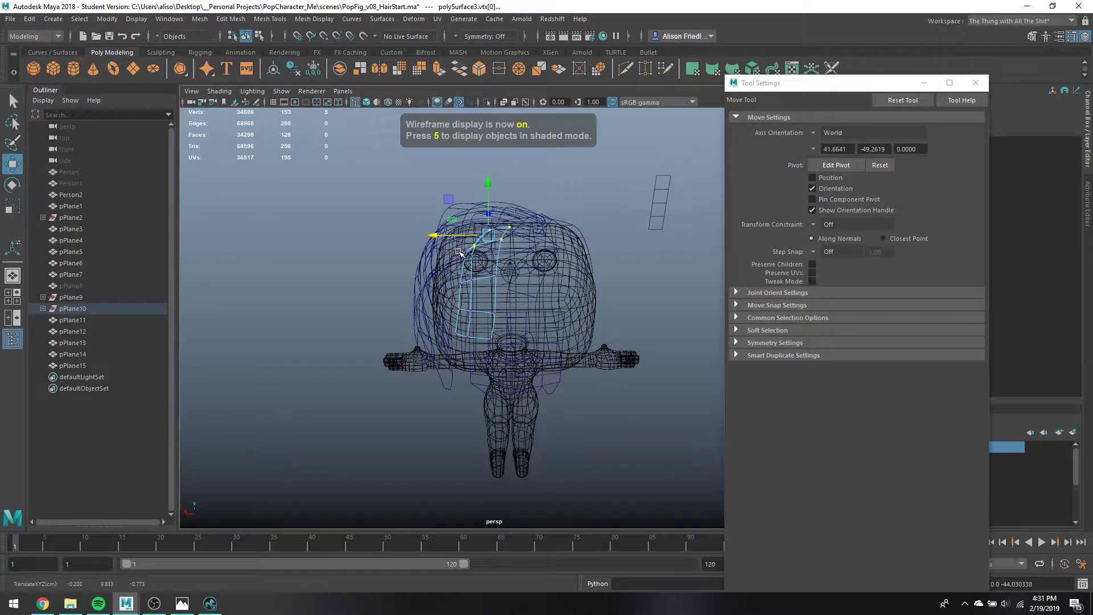
# Add the missing upper vertices to the selection, rotate them, and shift them along X toward the hair parting
pyautogui.keyDown('shift'); pyautogui.moveTo(459, 252); pyautogui.dragTo(469, 263); pyautogui.keyUp('shift')
pyautogui.press('e')
pyautogui.moveTo(492, 218); pyautogui.dragTo(512, 209)
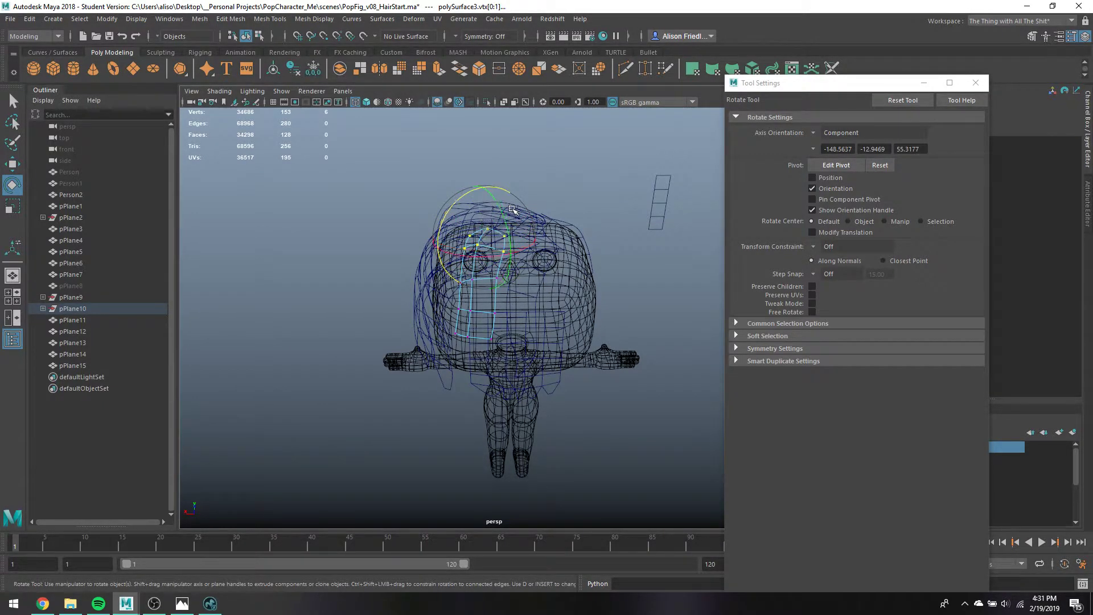
pyautogui.press('w')
pyautogui.press('5')
pyautogui.moveTo(462, 235); pyautogui.dragTo(486, 239)
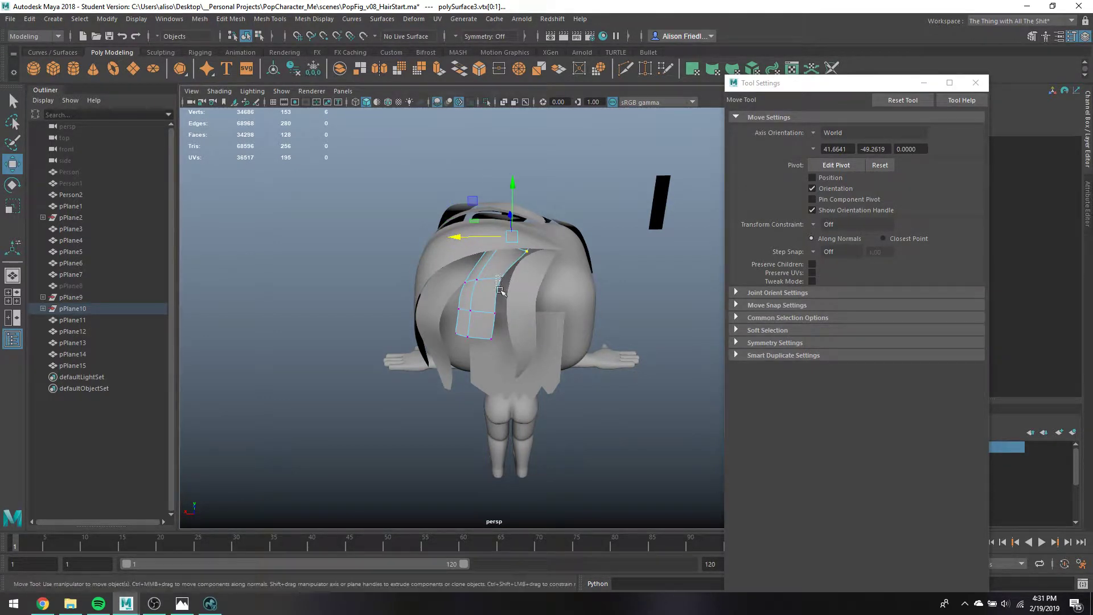
# Shift the three vertices on the shortened piece's edge nearest the narrow strand along X to widen it
pyautogui.click(502, 282)
pyautogui.press('q')
pyautogui.press('w')
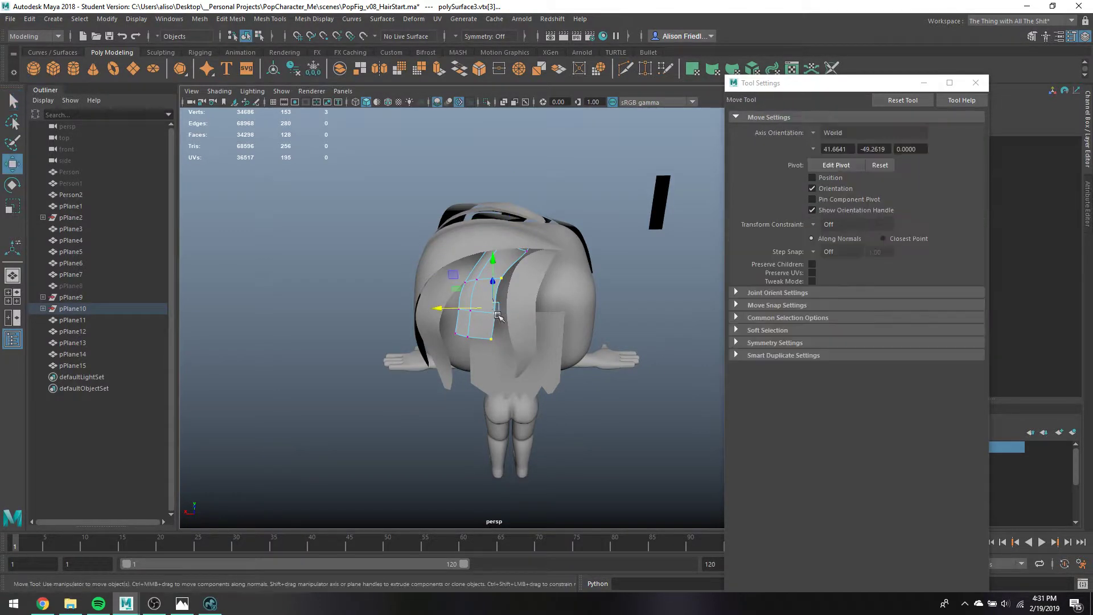
pyautogui.moveTo(464, 307); pyautogui.dragTo(529, 256)
pyautogui.press('q')
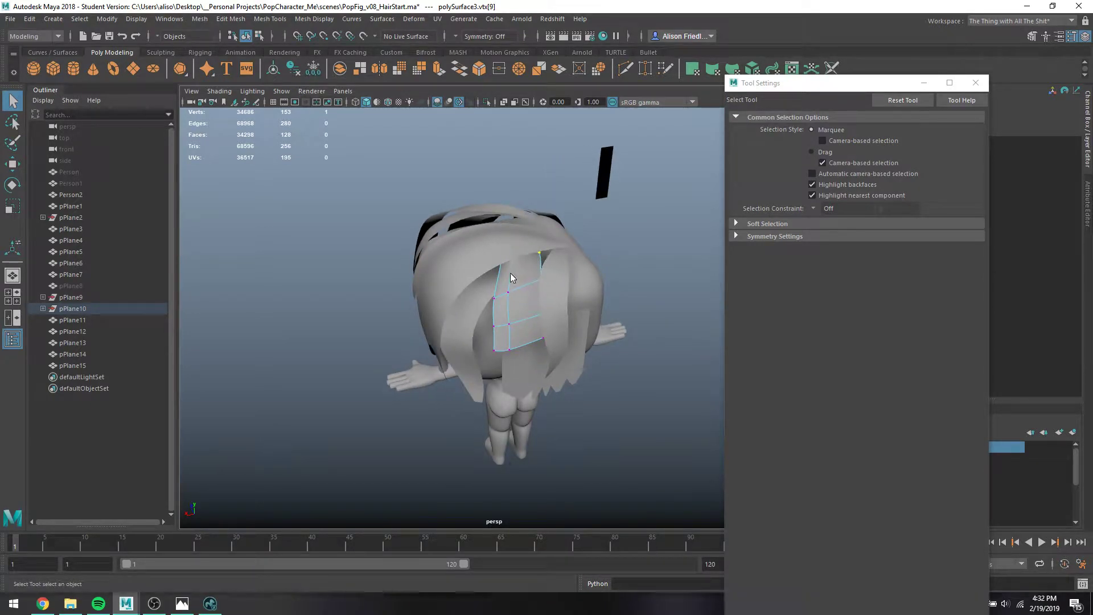
# Select the lengthwise middle edge loop of the shortened hair piece and shift it along X to even its spacing
pyautogui.moveTo(510, 272); pyautogui.dragTo(509, 242, button='right')
pyautogui.click(509, 279)
pyautogui.press('w')
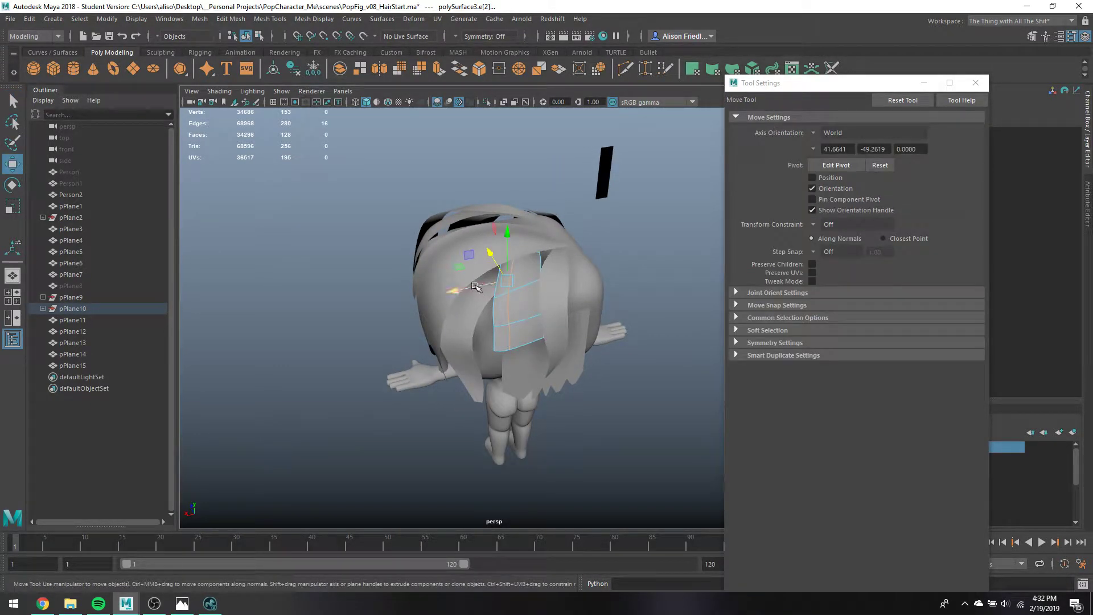
pyautogui.moveTo(479, 289); pyautogui.dragTo(508, 273)
pyautogui.press('q')
# Select vertices on the wide crown plane where it overlaps the shortened piece and adjust their position
pyautogui.moveTo(527, 261); pyautogui.dragTo(503, 257, button='right')
pyautogui.press('w')
pyautogui.moveTo(489, 256); pyautogui.dragTo(522, 270)
pyautogui.press('q')
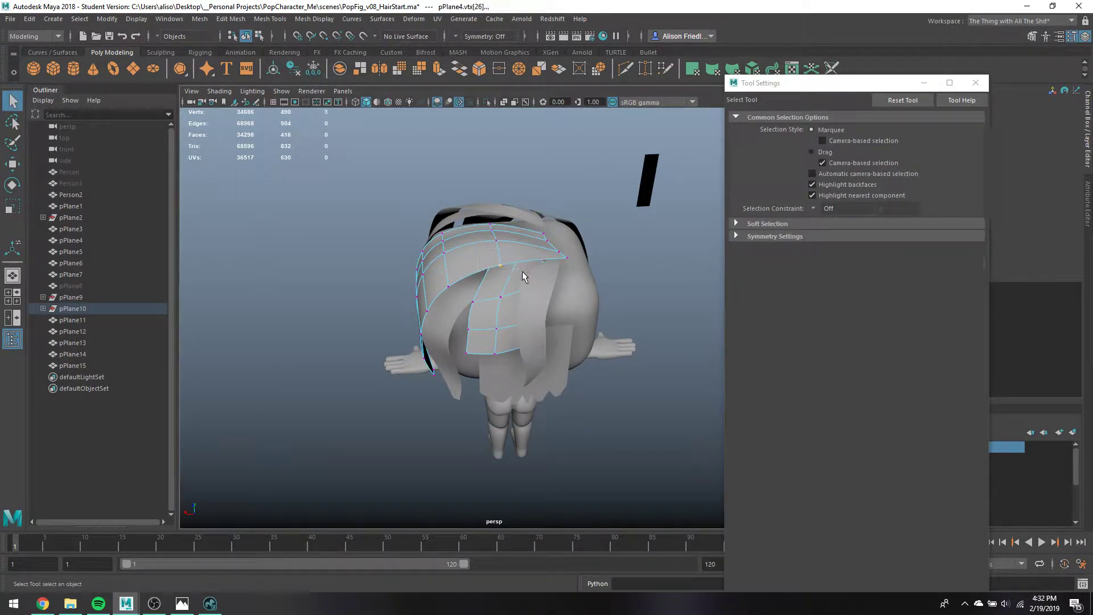
# Isolate the shortened hair piece for vertex editing and move its upper corner vertex along X beneath the crown hair
pyautogui.moveTo(514, 276); pyautogui.dragTo(467, 276, button='right')
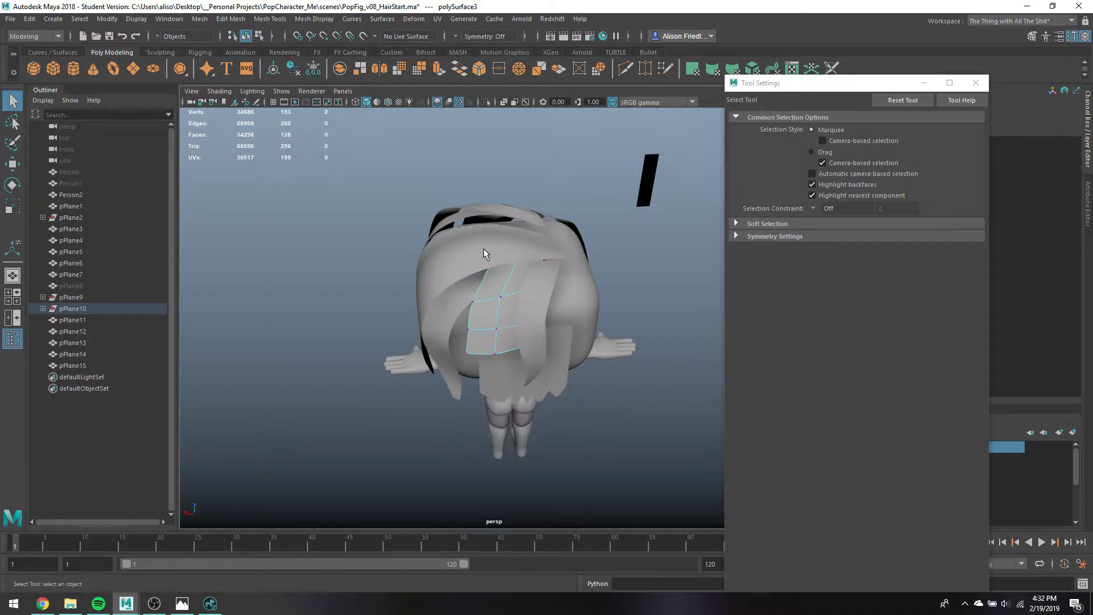
pyautogui.moveTo(529, 274); pyautogui.dragTo(529, 273)
pyautogui.press('w')
pyautogui.press('F8')
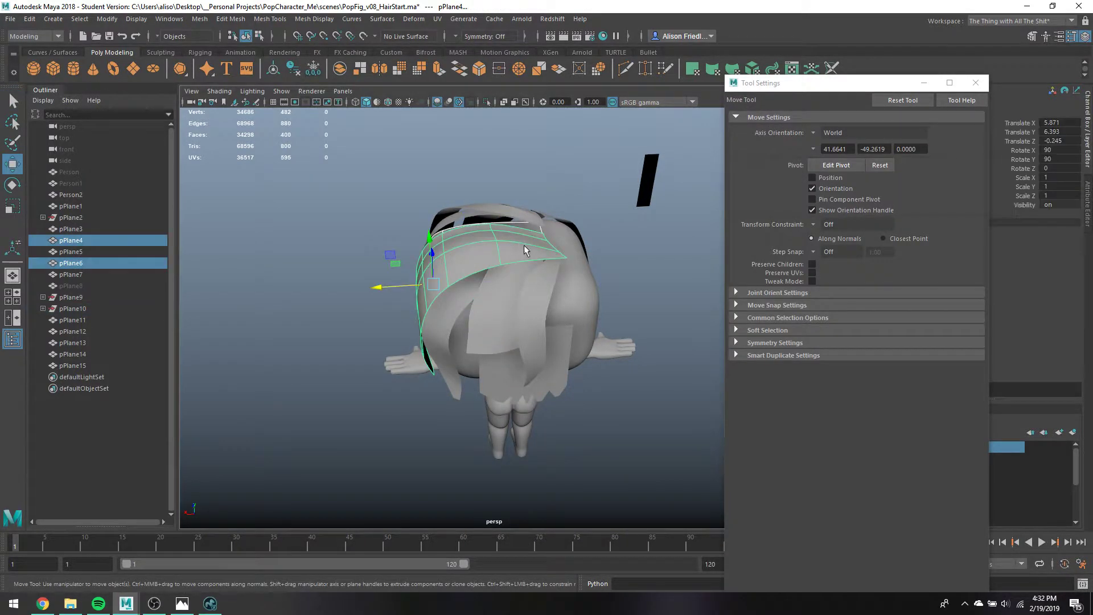
pyautogui.press('q')
pyautogui.click(528, 268)
pyautogui.press('F8')
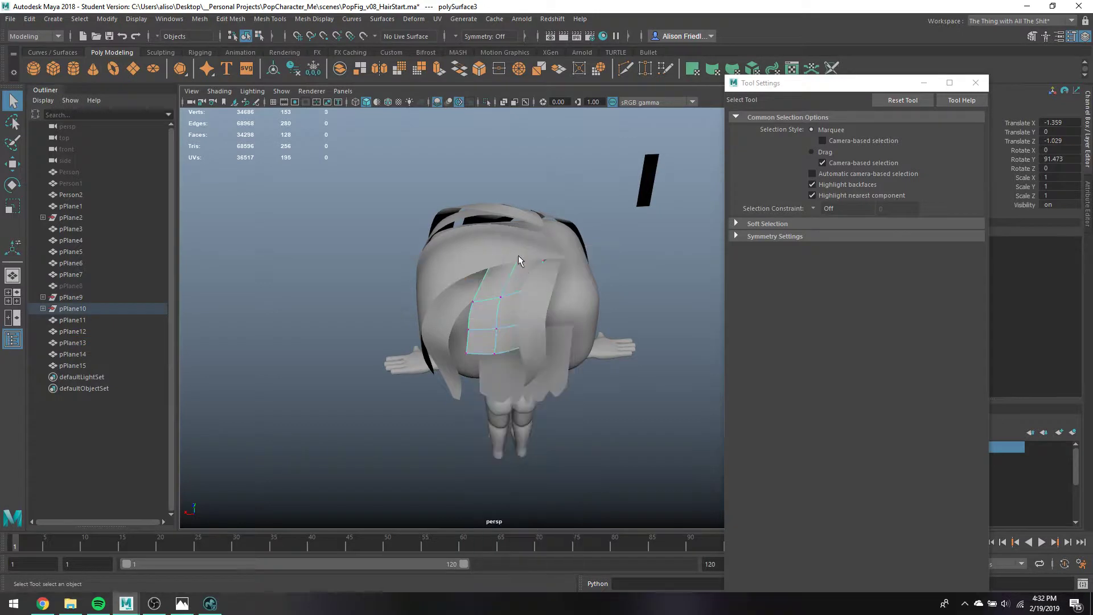
pyautogui.click(545, 261)
pyautogui.press('w')
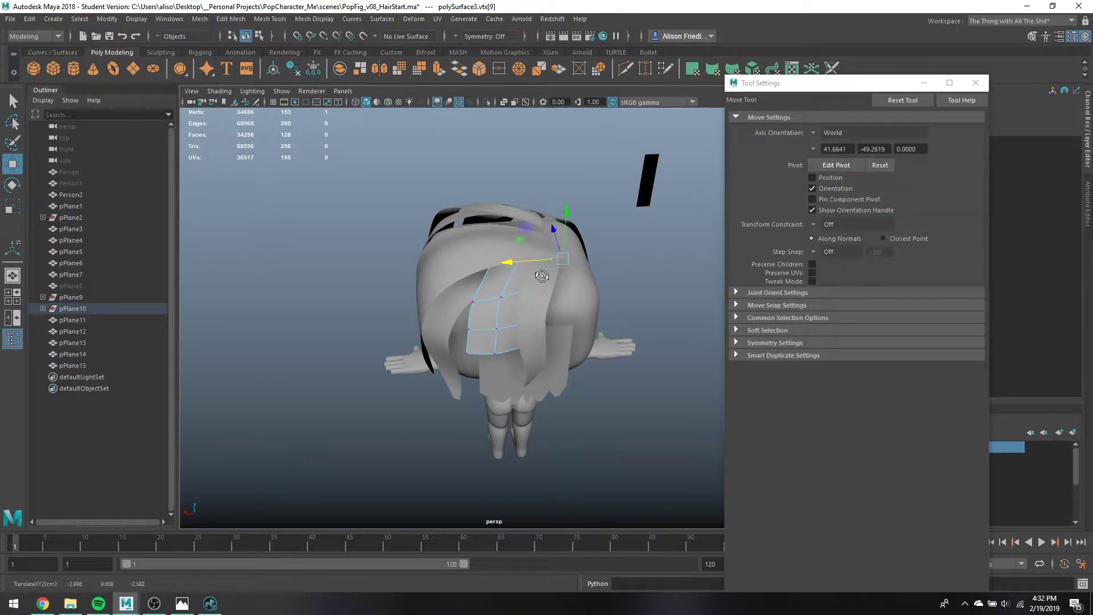
pyautogui.moveTo(530, 269)
pyautogui.keyDown('alt'); pyautogui.mouseDown()
pyautogui.moveTo(557, 250)
pyautogui.moveTo(547, 276)
pyautogui.mouseUp(); pyautogui.keyUp('alt')
# Select the two end vertices of the wide crown plane near the parting and move them along Z
pyautogui.press('F8')
pyautogui.press('q')
pyautogui.click(544, 281)
pyautogui.moveTo(511, 274); pyautogui.dragTo(500, 281, button='right')
pyautogui.click(535, 321)
pyautogui.keyDown('alt'); pyautogui.moveTo(541, 318); pyautogui.dragTo(570, 293); pyautogui.keyUp('alt')
pyautogui.press('w')
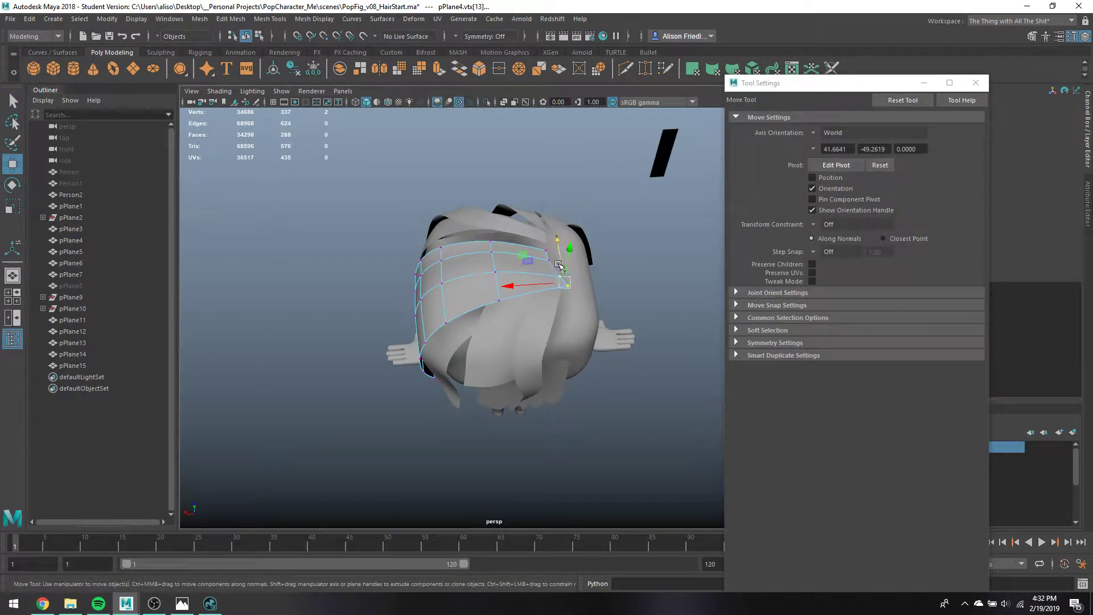
# Return to the shortened piece's vertices and reposition the three along its outer lengthwise edge
pyautogui.press('q')
pyautogui.click(516, 311)
pyautogui.moveTo(517, 276); pyautogui.dragTo(488, 277, button='right')
pyautogui.keyDown('alt'); pyautogui.moveTo(501, 285); pyautogui.dragTo(538, 296); pyautogui.keyUp('alt')
pyautogui.click(542, 298)
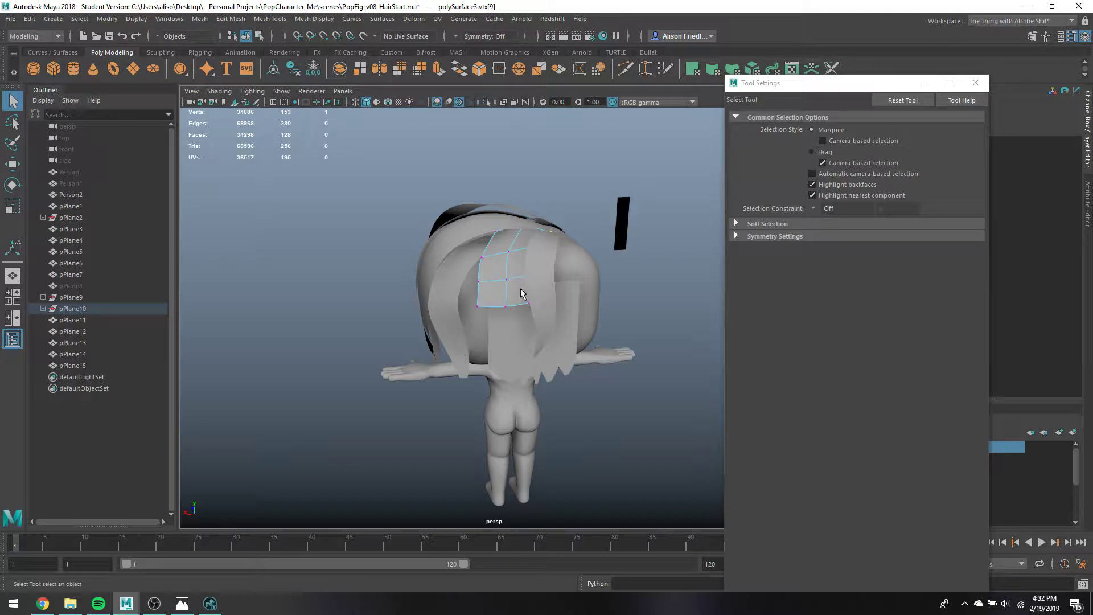
pyautogui.press('w')
pyautogui.moveTo(493, 319); pyautogui.dragTo(529, 246)
pyautogui.press('q')
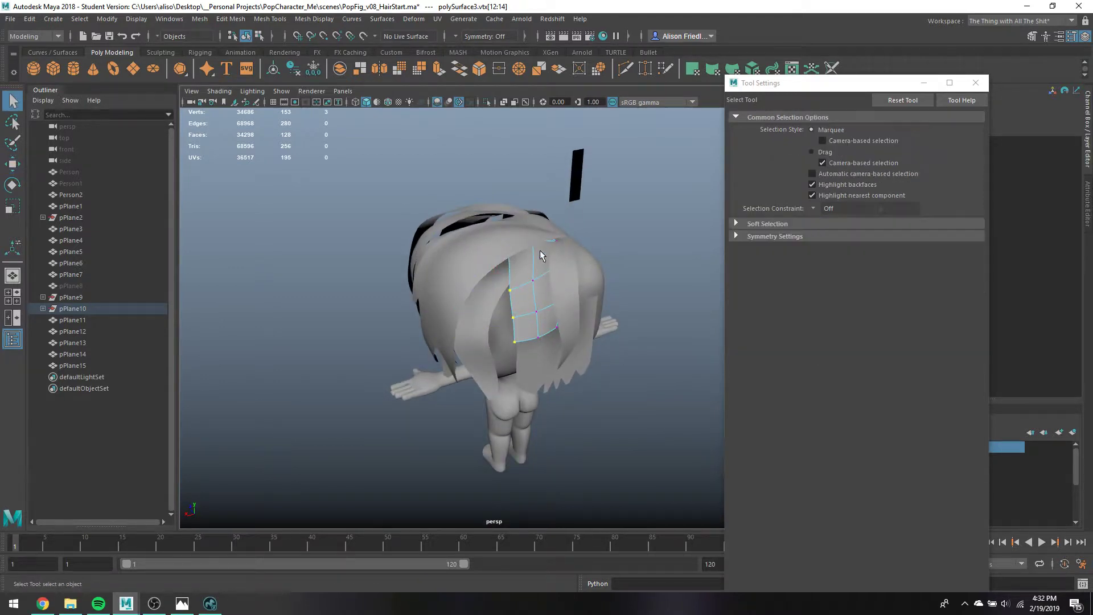
# Select the upper middle vertex of the shortened piece in wireframe display and adjust its position under the crown hair
pyautogui.click(534, 244)
pyautogui.click(535, 252)
pyautogui.moveTo(535, 251); pyautogui.dragTo(483, 254, button='right')
pyautogui.press('4')
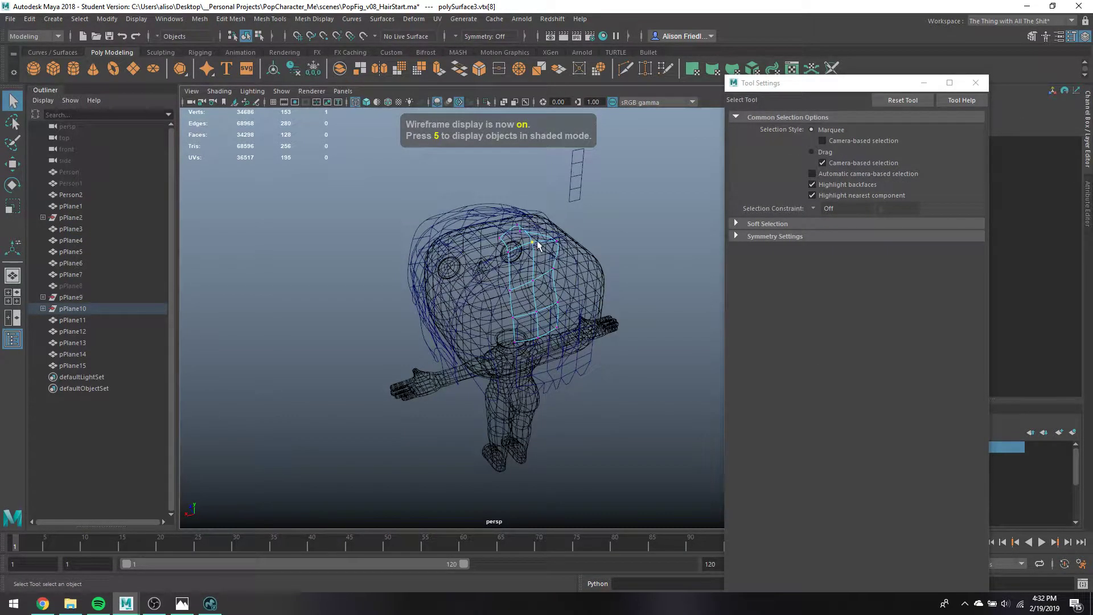
pyautogui.press('w')
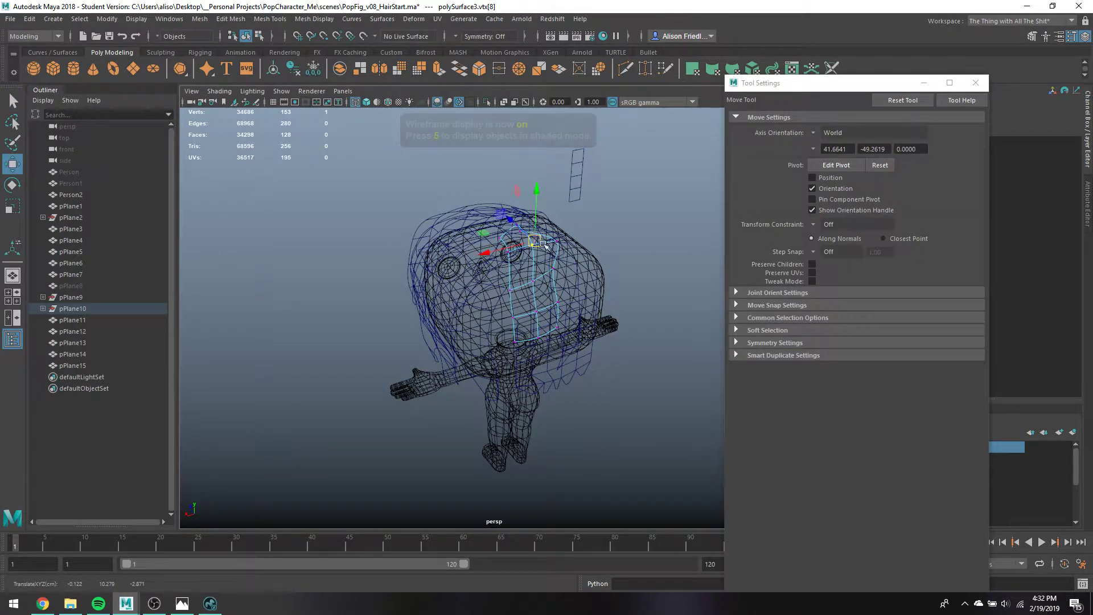
pyautogui.keyDown('alt'); pyautogui.moveTo(537, 243); pyautogui.dragTo(538, 246); pyautogui.keyUp('alt')
# Move another top vertex of the shortened piece along X toward the parting and return to shaded display
pyautogui.press('q')
pyautogui.press('w')
pyautogui.click(525, 246)
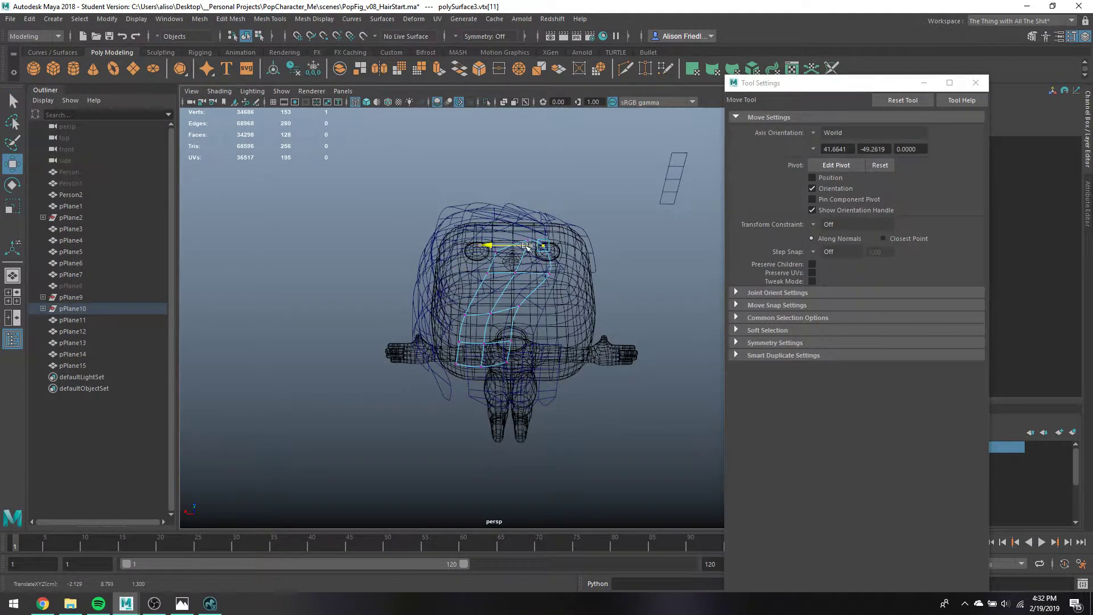
pyautogui.press('5')
pyautogui.keyDown('alt'); pyautogui.moveTo(552, 256); pyautogui.dragTo(512, 253); pyautogui.keyUp('alt')
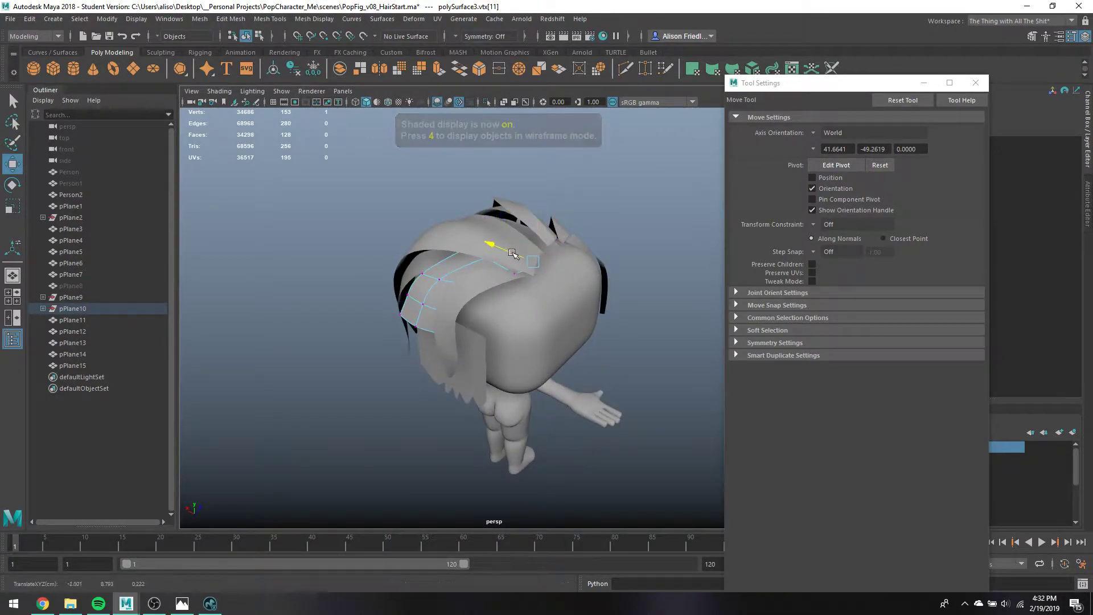
# Move one more upper vertex of the shortened piece vertically where it meets the crown hair
pyautogui.click(521, 278)
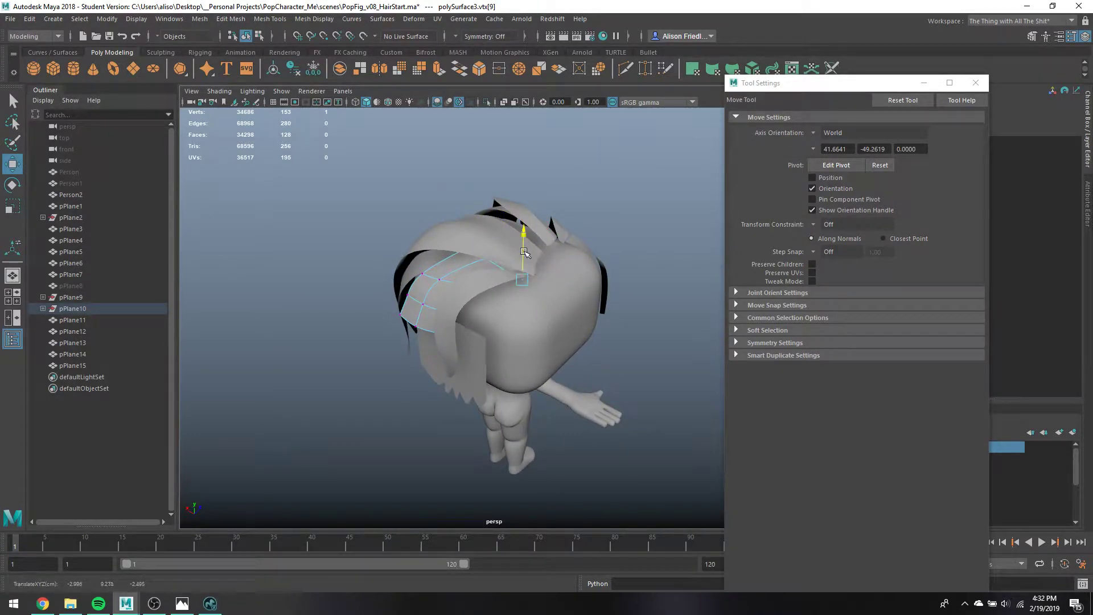
pyautogui.moveTo(525, 252)
pyautogui.keyDown('alt'); pyautogui.mouseDown()
pyautogui.moveTo(532, 242)
pyautogui.moveTo(522, 249)
pyautogui.mouseUp(); pyautogui.keyUp('alt')
pyautogui.press('q')
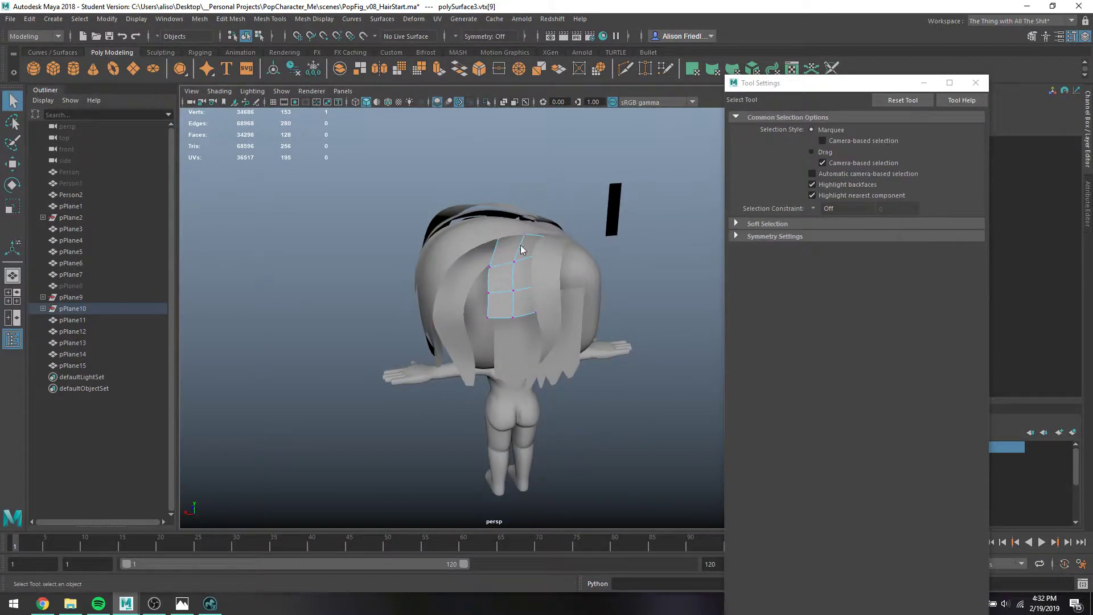
# Return the shortened piece to object mode and save the scene
pyautogui.press('F8')
pyautogui.hotkey('ctrl', 's')
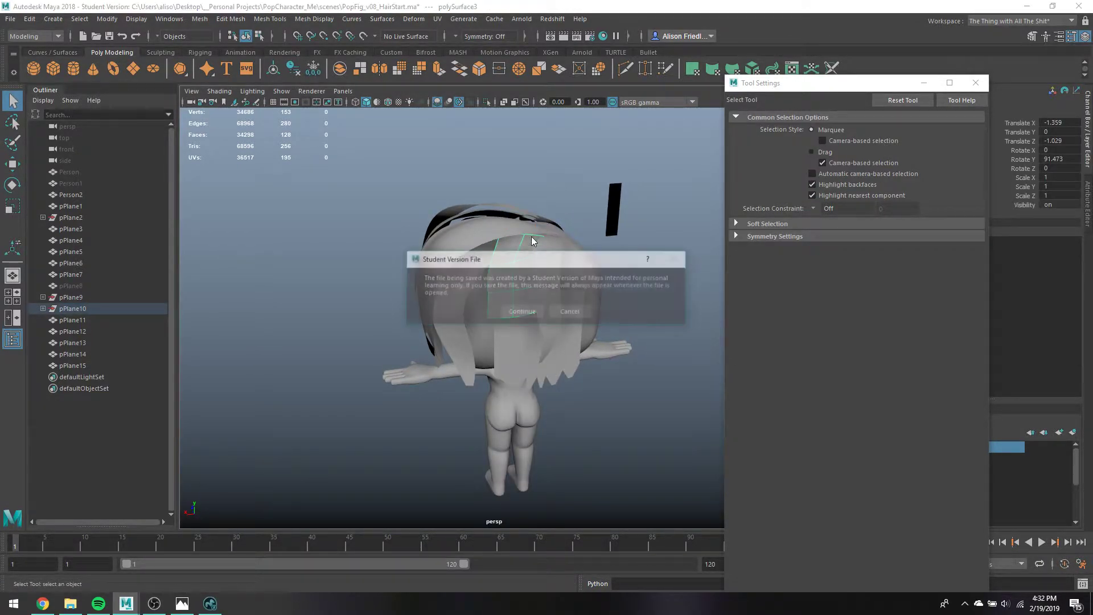
pyautogui.press('Return')
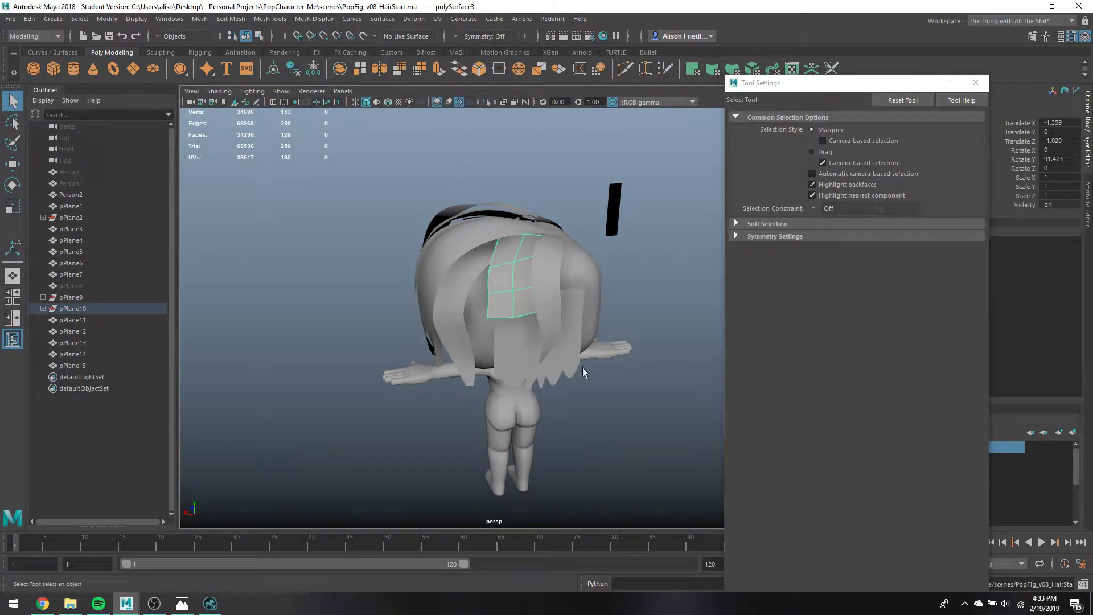
# Extrude the inner half of the shortened piece's lower edge downward and narrow the new end
pyautogui.keyDown('alt'); pyautogui.moveTo(564, 315); pyautogui.dragTo(546, 286); pyautogui.keyUp('alt')
pyautogui.rightClick(524, 276)
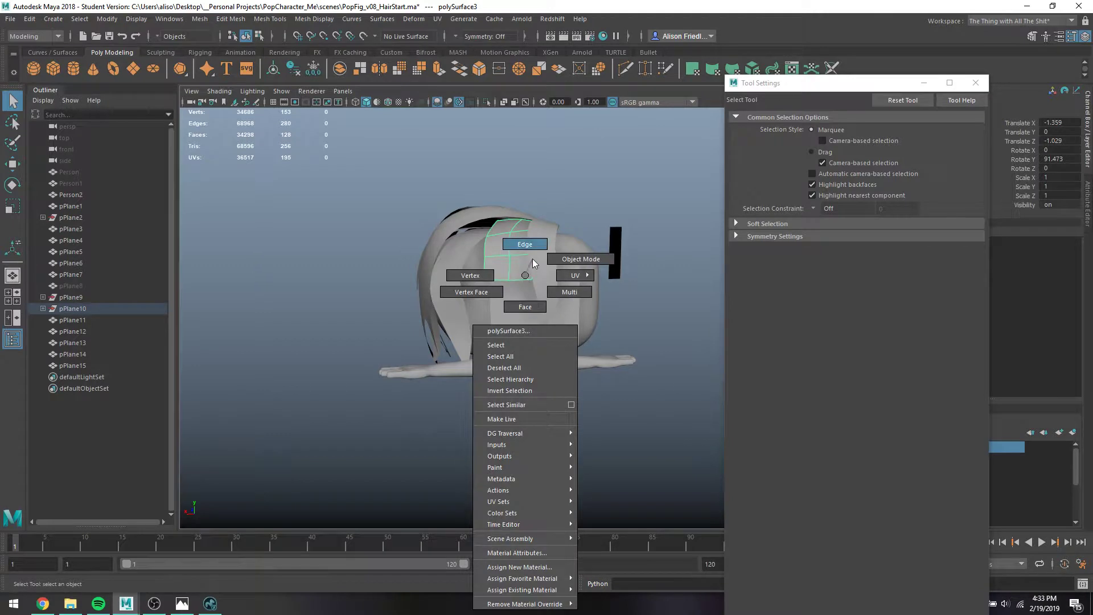
pyautogui.click(532, 258)
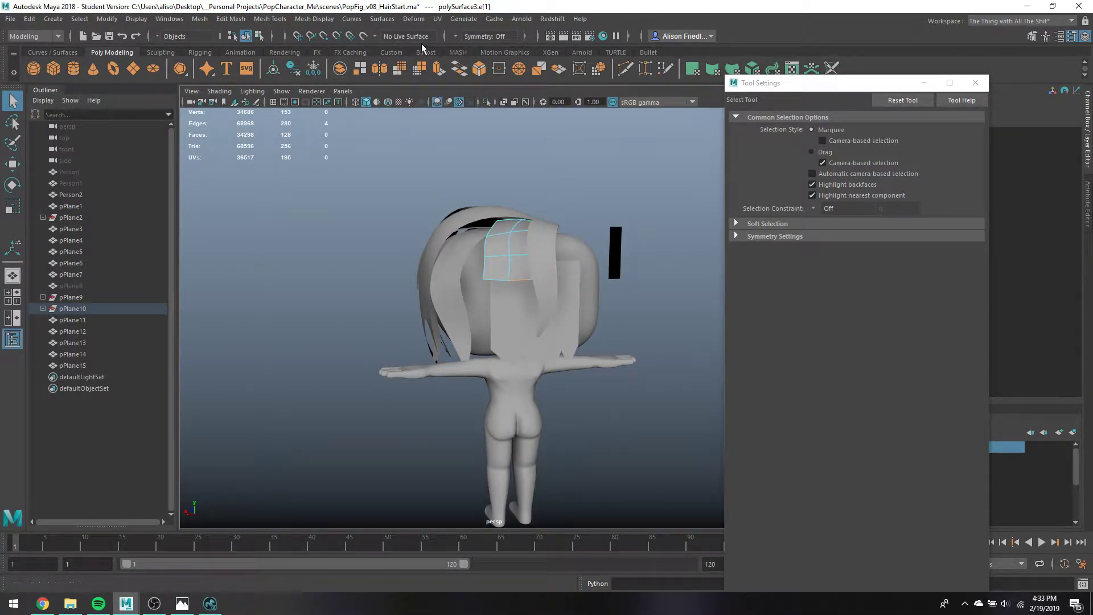
pyautogui.click(439, 67)
pyautogui.press('r')
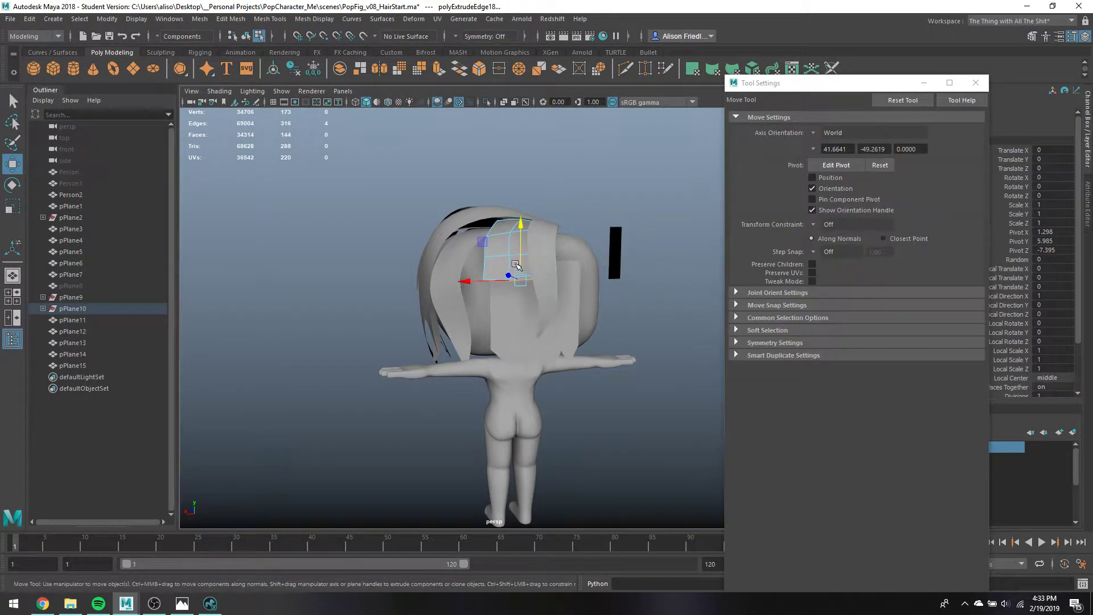
pyautogui.moveTo(525, 314); pyautogui.dragTo(528, 315)
# Extrude the inner section again, shift its end down and outward along X, and scale it into a tapered tip
pyautogui.hotkey('ctrl', 'e')
pyautogui.press('w')
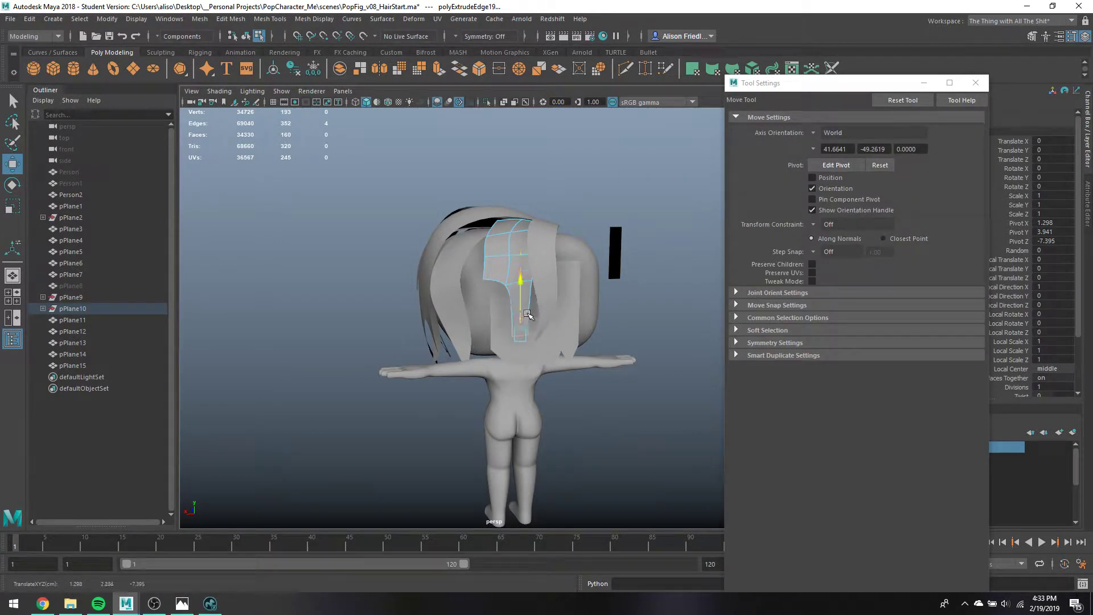
pyautogui.press('e')
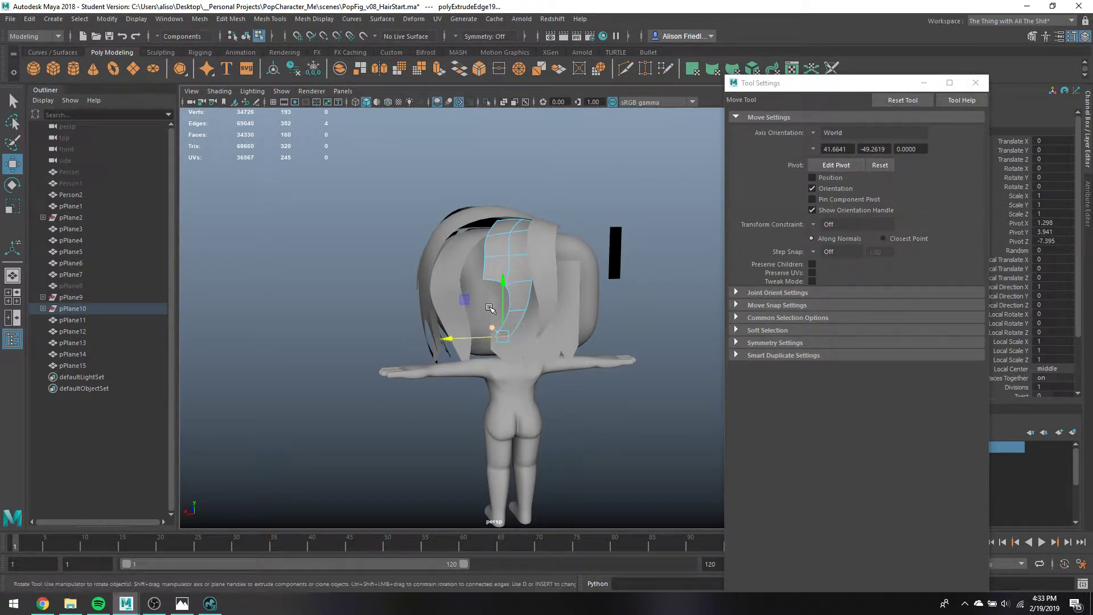
pyautogui.press('r')
pyautogui.moveTo(507, 333); pyautogui.dragTo(500, 341)
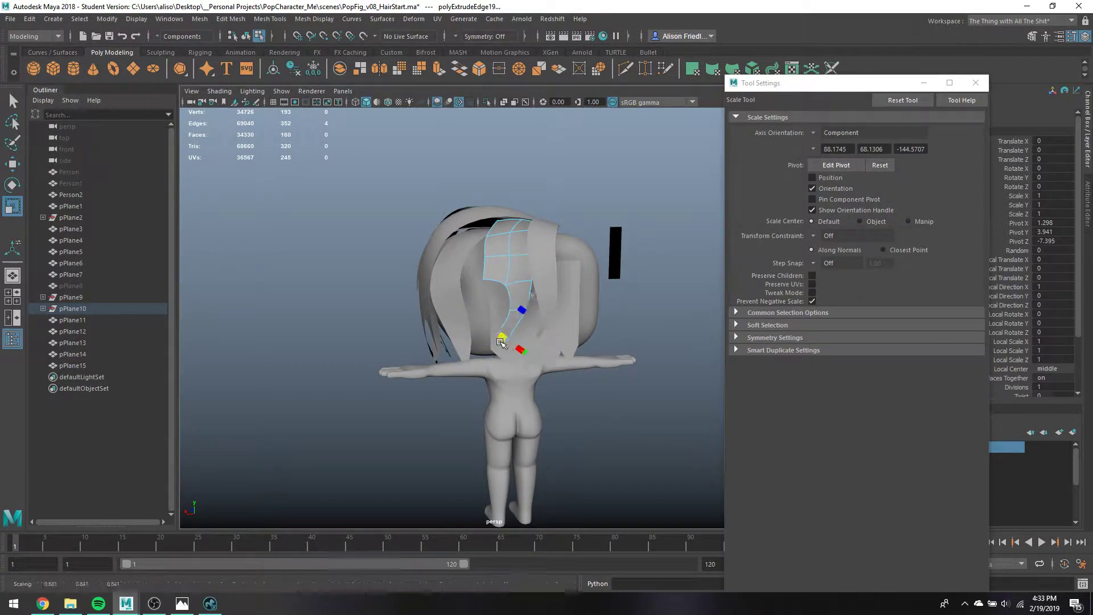
pyautogui.press('w')
# Extrude the outer half of the piece's lower edge twice and scale it down into a second, shorter pointed tip
pyautogui.hotkey('ctrl', 'e')
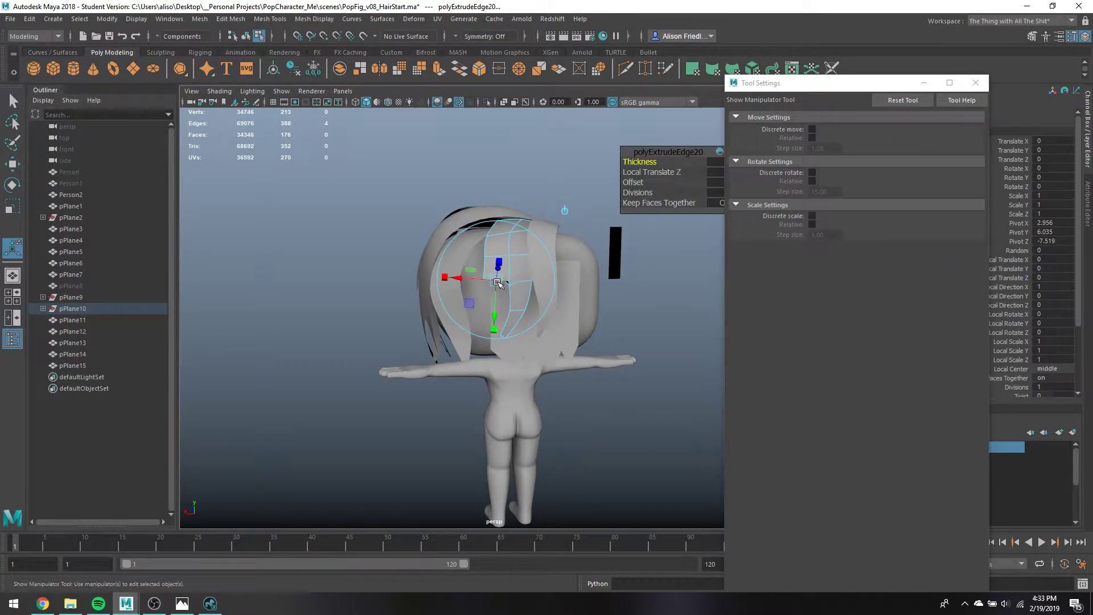
pyautogui.press('w')
pyautogui.moveTo(497, 289); pyautogui.dragTo(503, 266)
pyautogui.press('r')
pyautogui.hotkey('ctrl', 'e')
pyautogui.press('w')
pyautogui.press('r')
# Select the outer side vertex midway down the two-tipped piece and move it outward along X
pyautogui.press('q')
pyautogui.moveTo(505, 265); pyautogui.dragTo(470, 255, button='right')
pyautogui.click(491, 264)
pyautogui.press('w')
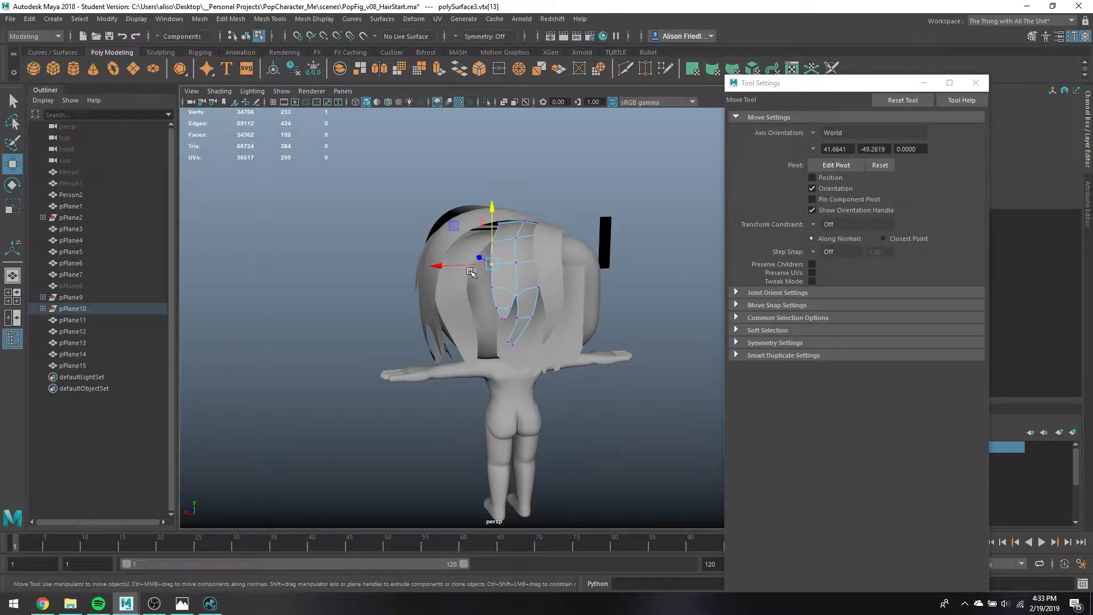
pyautogui.hotkey('ctrl', 'z')
pyautogui.click(491, 259)
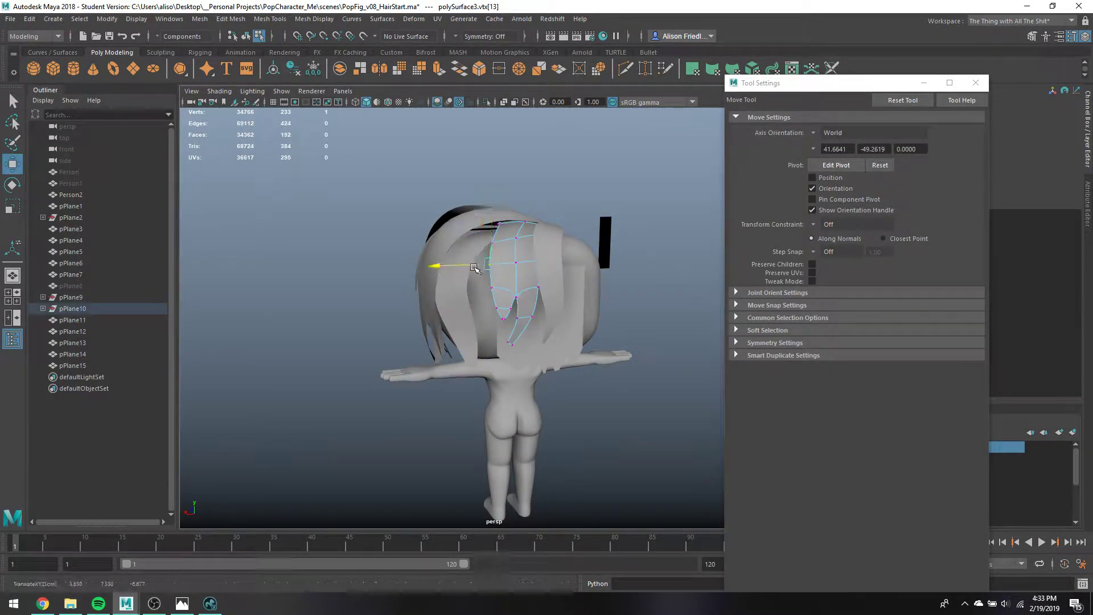
pyautogui.moveTo(490, 262)
pyautogui.keyDown('alt'); pyautogui.mouseDown()
pyautogui.moveTo(524, 266)
pyautogui.moveTo(493, 252)
pyautogui.mouseUp(); pyautogui.keyUp('alt')
pyautogui.press('q')
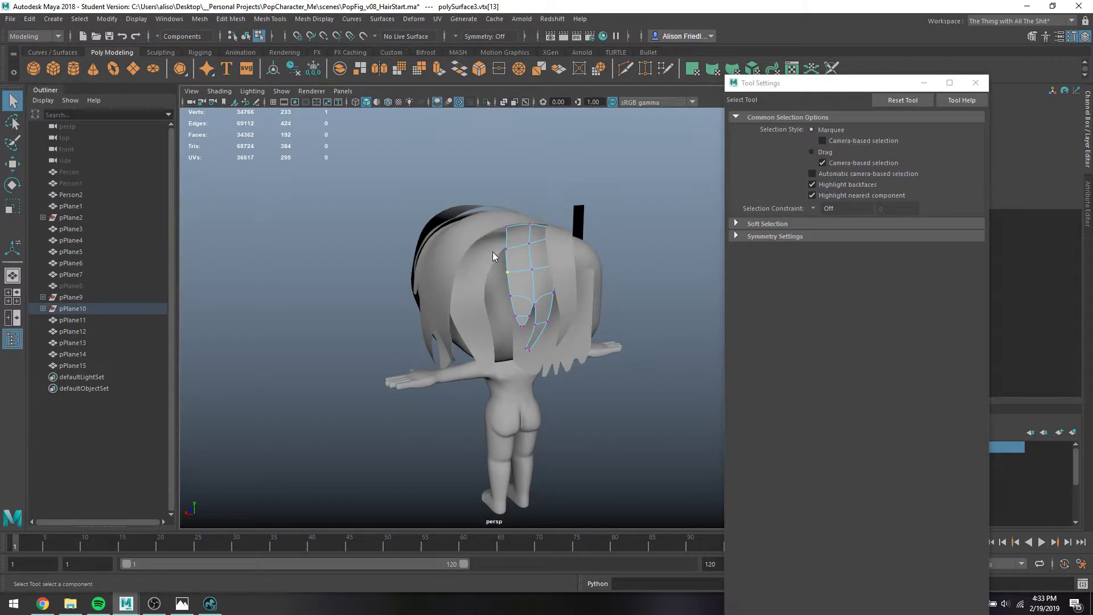
# Leave vertex editing on the two-tipped piece and save the scene
pyautogui.press('F8')
pyautogui.keyDown('alt'); pyautogui.moveTo(574, 260); pyautogui.dragTo(526, 257); pyautogui.keyUp('alt')
pyautogui.click(498, 264)
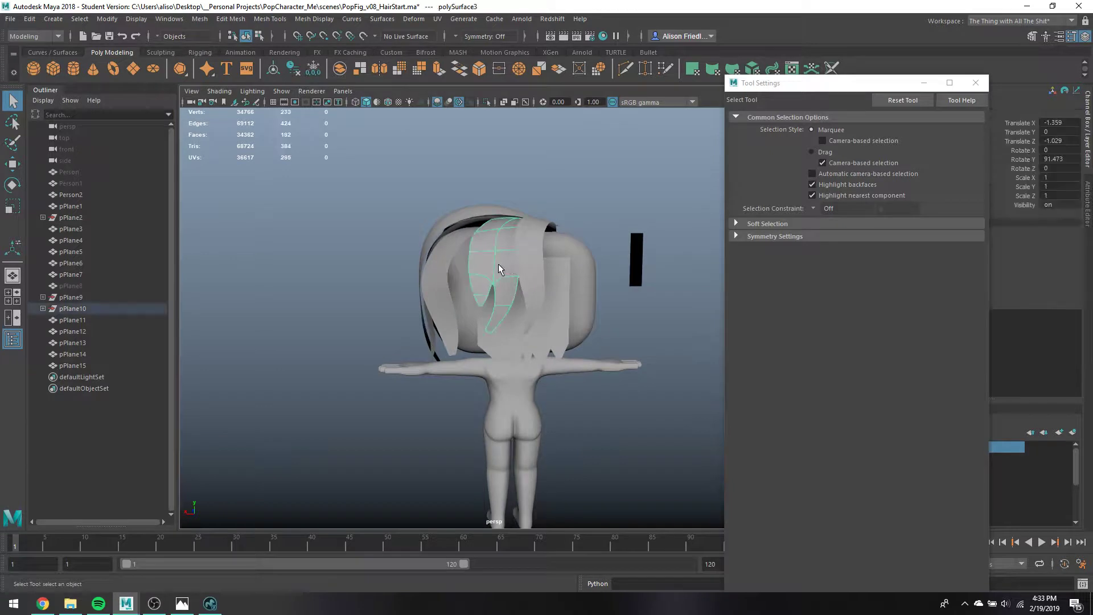
pyautogui.moveTo(537, 334)
pyautogui.keyDown('alt'); pyautogui.mouseDown()
pyautogui.moveTo(566, 338)
pyautogui.moveTo(543, 340)
pyautogui.mouseUp(); pyautogui.keyUp('alt')
pyautogui.hotkey('ctrl', 's')
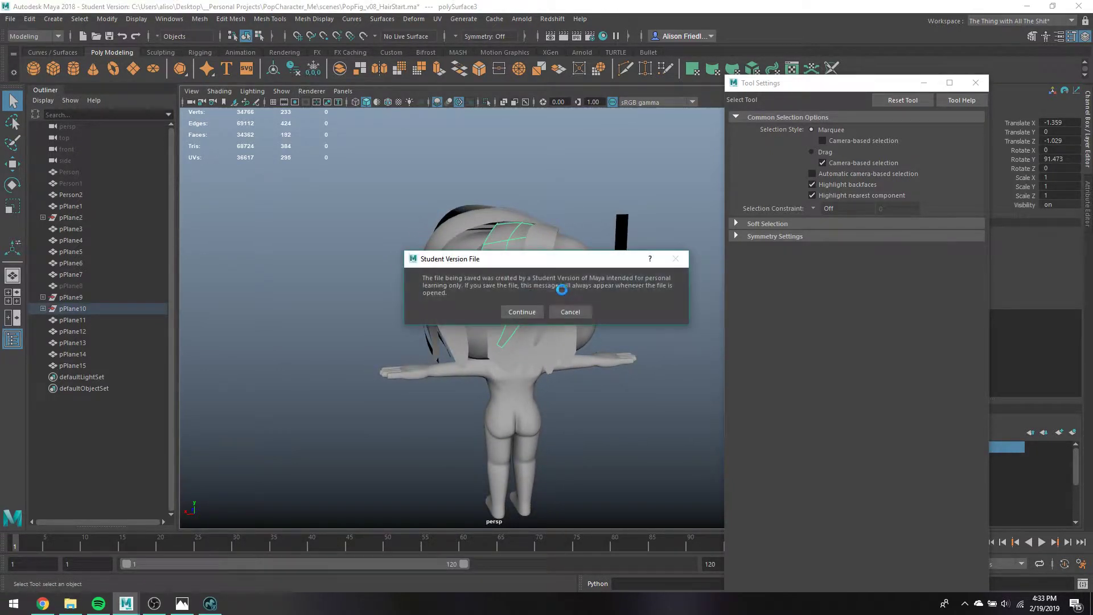
pyautogui.click(521, 312)
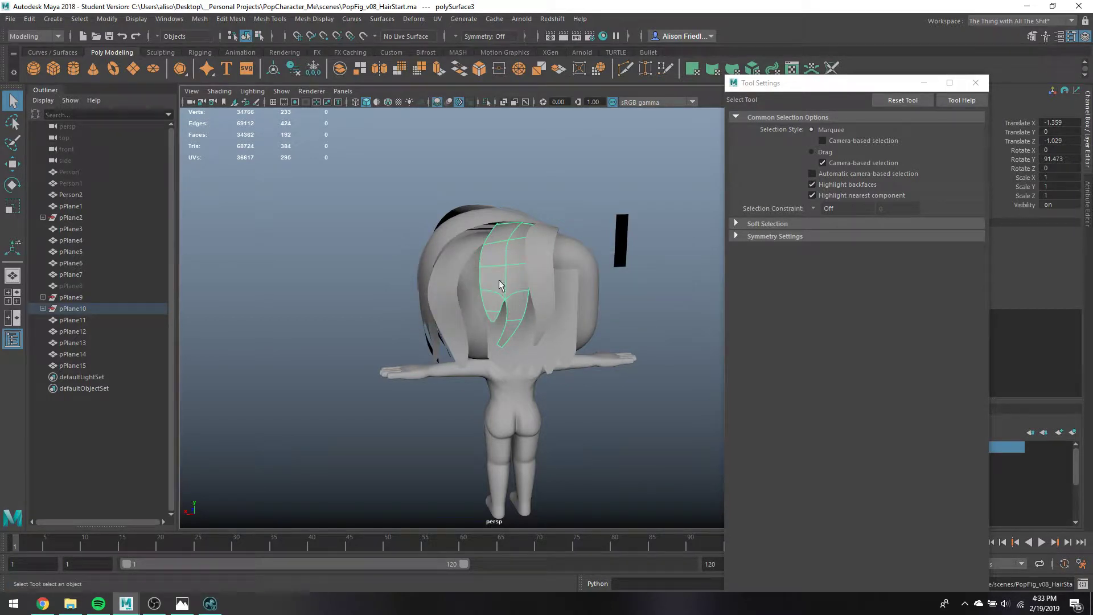
# Duplicate the back strand beside the two-tipped piece and move the copy over the rear gap, to about X 5.6, Y 6.1, Z -7.1
pyautogui.click(470, 261)
pyautogui.moveTo(471, 261)
pyautogui.keyDown('alt'); pyautogui.mouseDown()
pyautogui.moveTo(466, 281)
pyautogui.moveTo(491, 268)
pyautogui.mouseUp(); pyautogui.keyUp('alt')
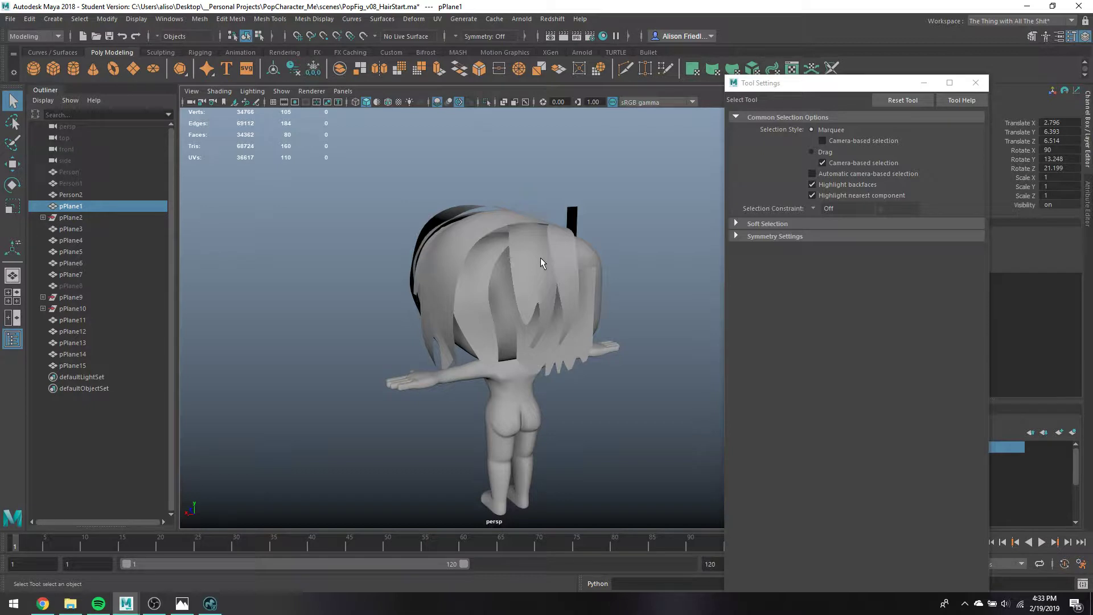
pyautogui.keyDown('alt'); pyautogui.moveTo(540, 259); pyautogui.dragTo(547, 284); pyautogui.keyUp('alt')
pyautogui.click(554, 251)
pyautogui.hotkey('ctrl', 'd')
pyautogui.press('w')
pyautogui.moveTo(547, 283); pyautogui.dragTo(484, 309, button='middle')
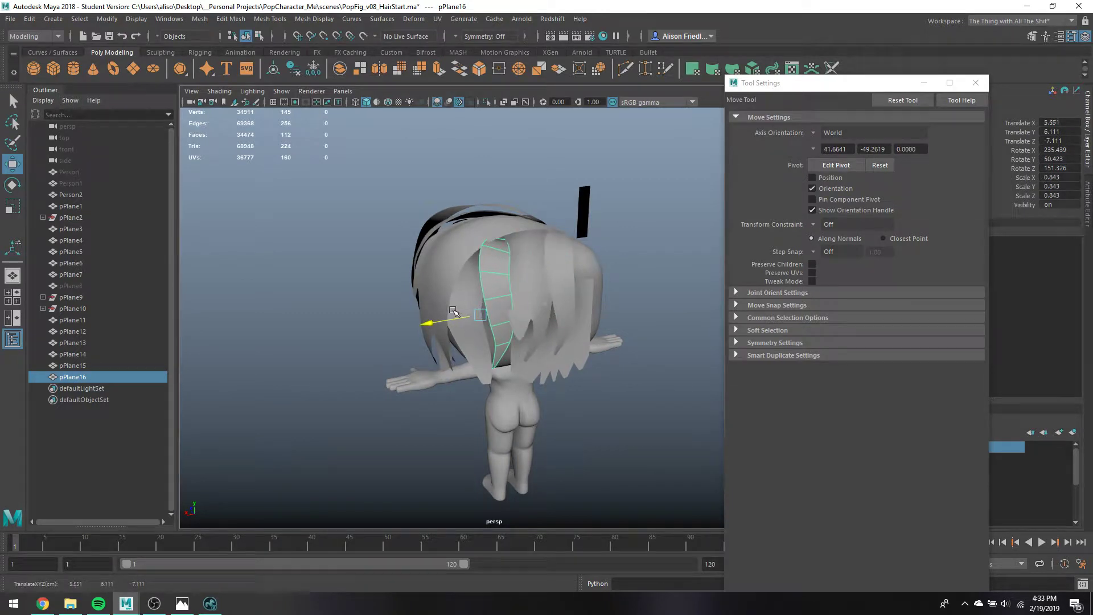
# Rotate the copied strand to about 209°, 66°, 121° and move it to about X 5.6, Y 5.8, Z -5.7
pyautogui.press('e')
pyautogui.moveTo(483, 310); pyautogui.dragTo(517, 246)
pyautogui.press('w')
pyautogui.press('e')
pyautogui.press('w')
# Select the top face of the copied strand and move it along Z under the crown hair
pyautogui.press('q')
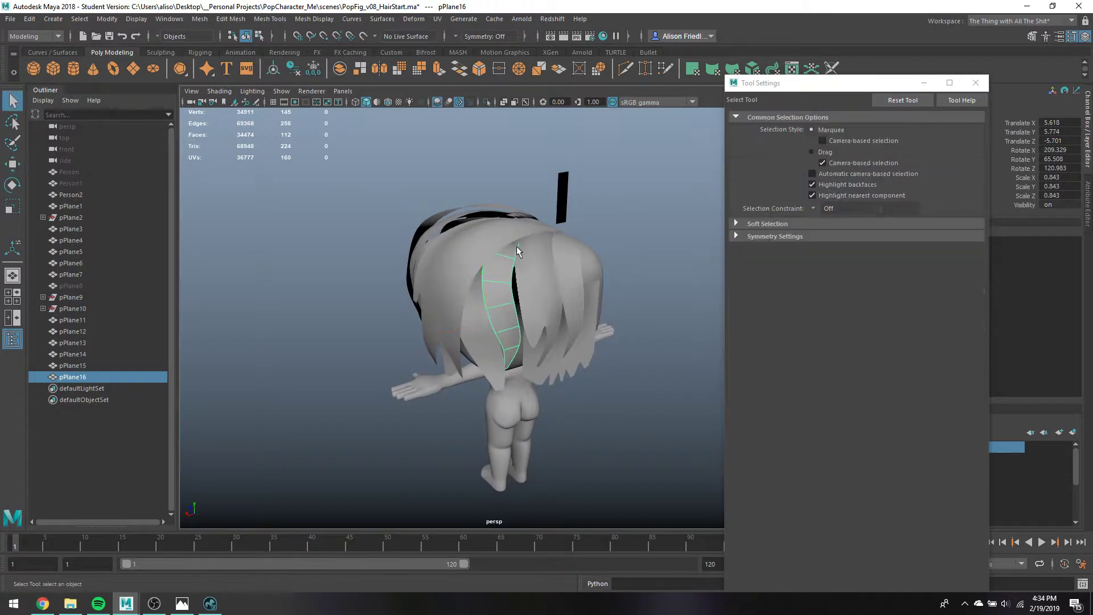
pyautogui.moveTo(517, 246)
pyautogui.mouseDown(button='right')
pyautogui.moveTo(495, 244)
pyautogui.moveTo(515, 265)
pyautogui.mouseUp(button='right')
pyautogui.click(506, 253)
pyautogui.press('w')
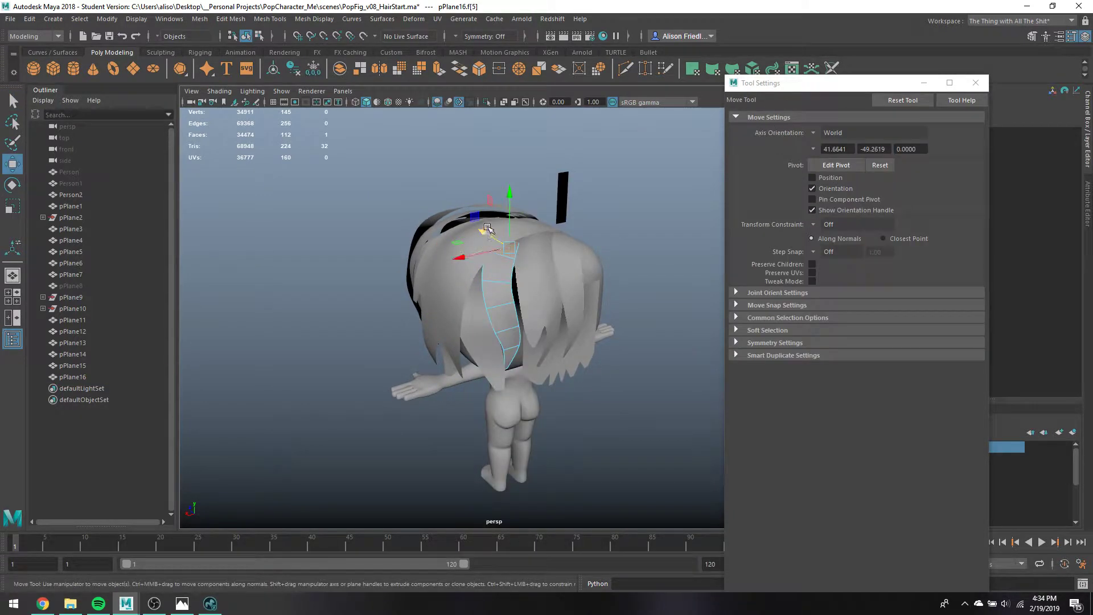
pyautogui.moveTo(487, 228); pyautogui.dragTo(484, 226)
pyautogui.keyDown('alt'); pyautogui.moveTo(512, 272); pyautogui.dragTo(492, 256); pyautogui.keyUp('alt')
# Select the upper lengthwise edge on the copied strand's inner side and move it along Z and X
pyautogui.press('q')
pyautogui.moveTo(488, 250); pyautogui.dragTo(501, 267, button='right')
pyautogui.click(500, 252)
pyautogui.press('w')
pyautogui.press('q')
pyautogui.click(499, 257)
pyautogui.doubleClick(504, 260)
pyautogui.press('w')
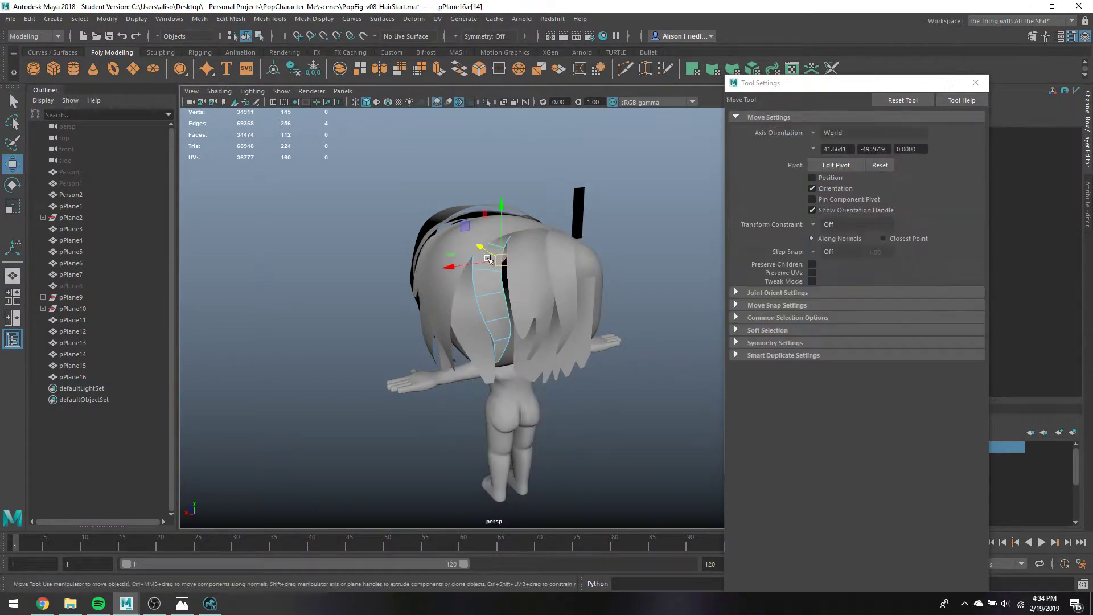
pyautogui.keyDown('alt'); pyautogui.moveTo(519, 267); pyautogui.dragTo(525, 250); pyautogui.keyUp('alt')
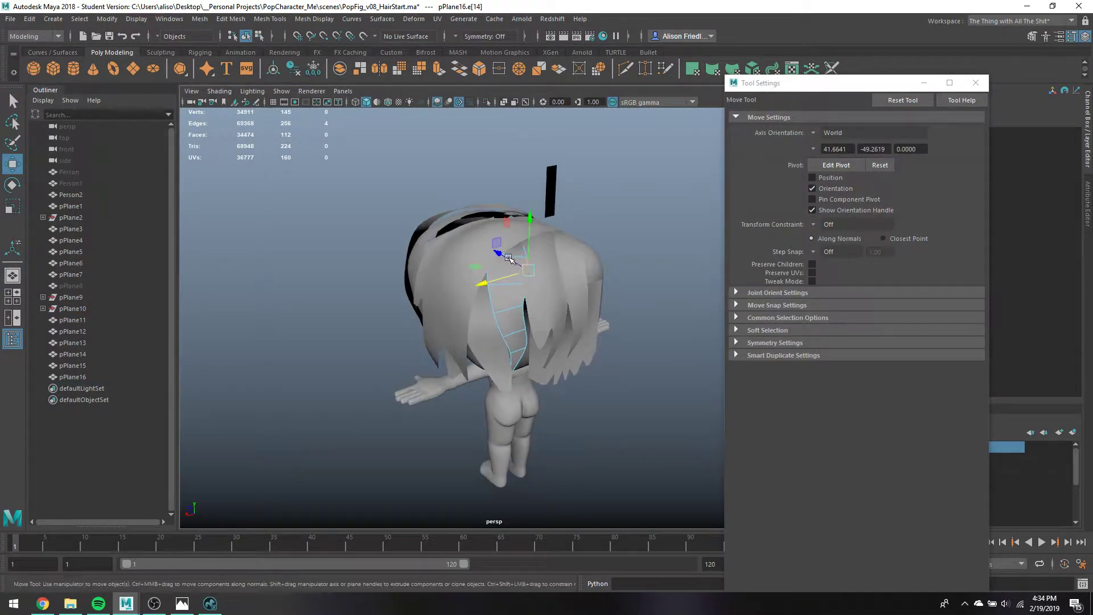
# Select the topmost inner side edge of the copied strand and reposition it along Y and X
pyautogui.press('q')
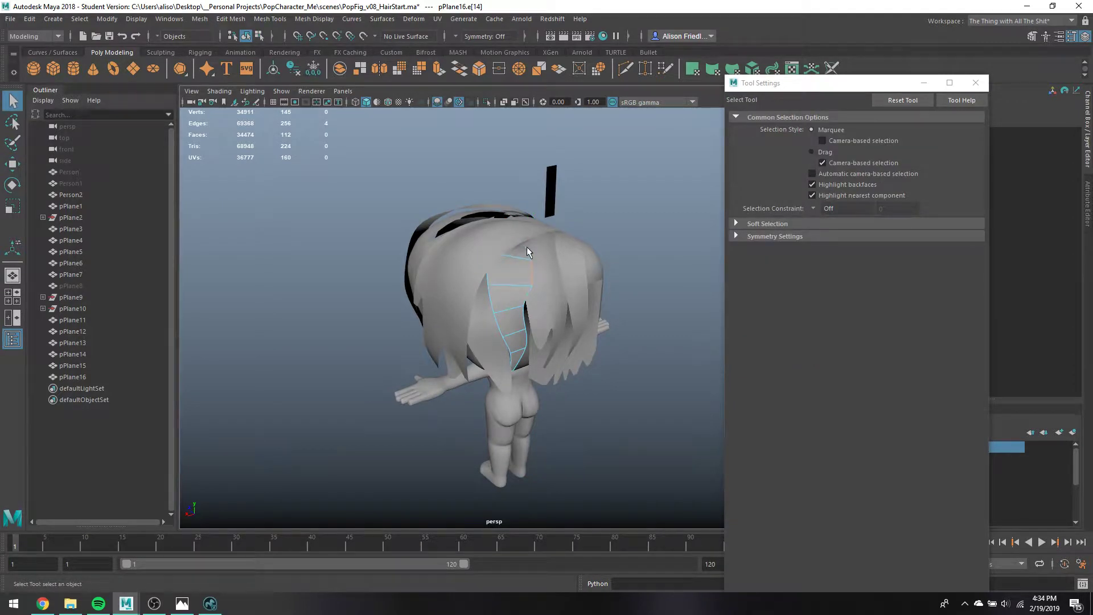
pyautogui.click(524, 246)
pyautogui.press('w')
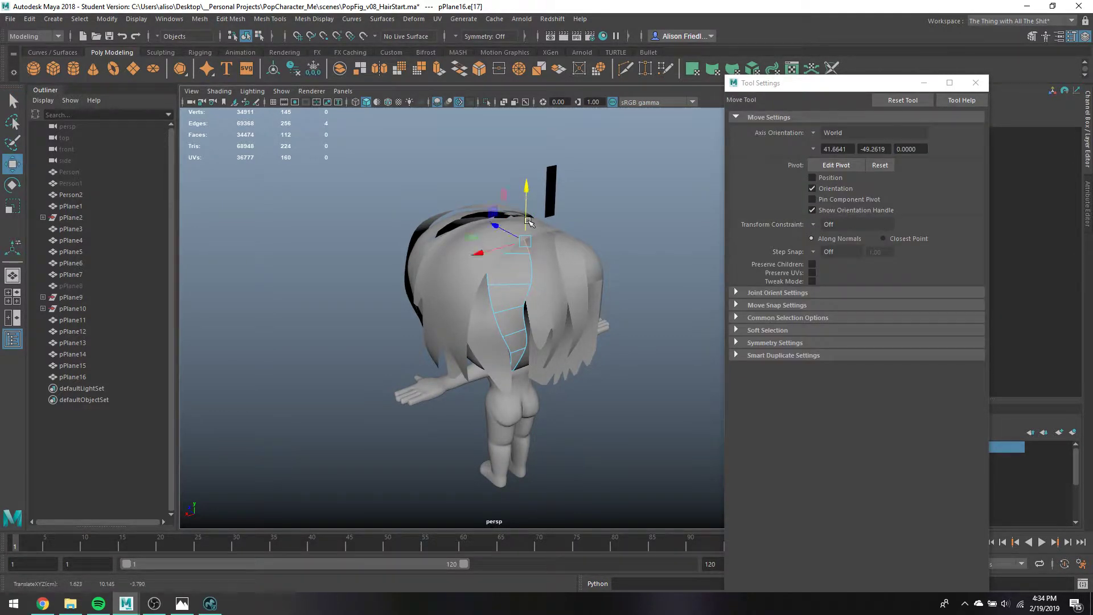
pyautogui.moveTo(529, 222)
pyautogui.keyDown('alt'); pyautogui.mouseDown()
pyautogui.moveTo(515, 229)
pyautogui.moveTo(522, 236)
pyautogui.mouseUp(); pyautogui.keyUp('alt')
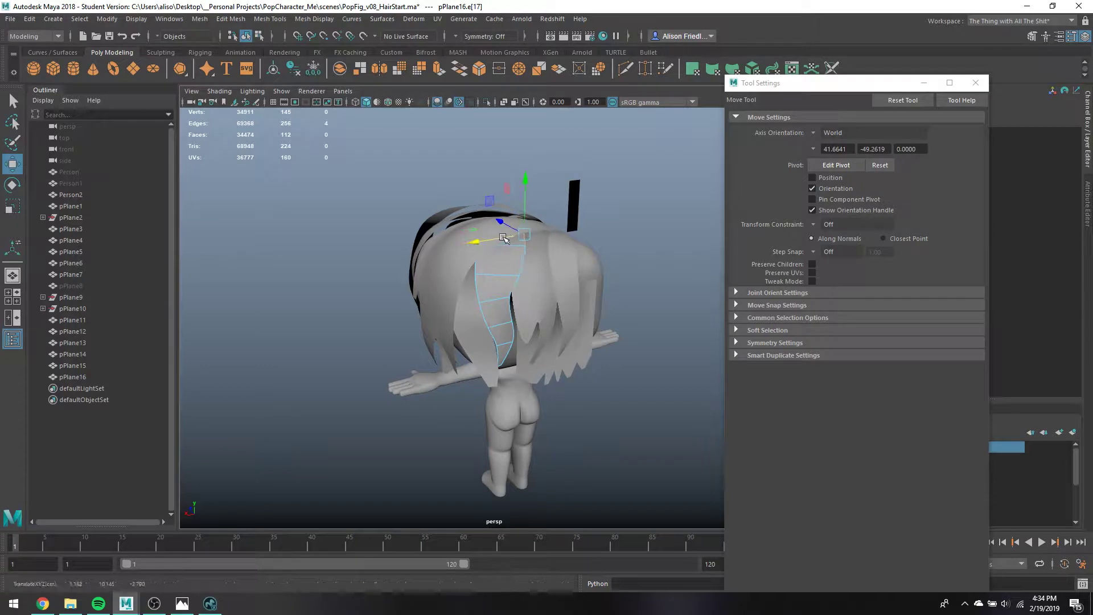
pyautogui.press('e')
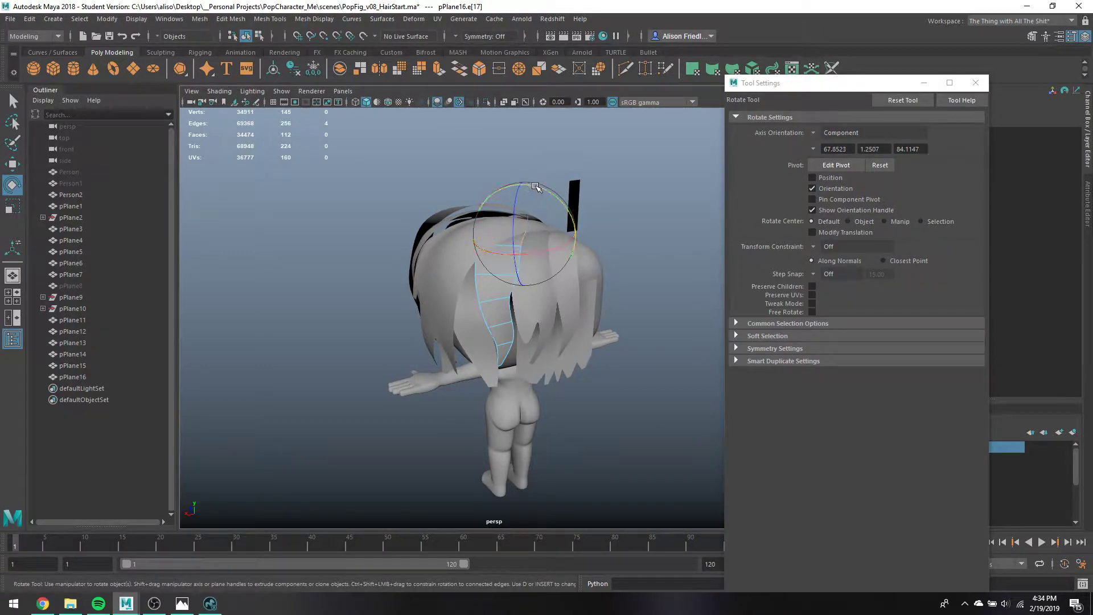
pyautogui.press('w')
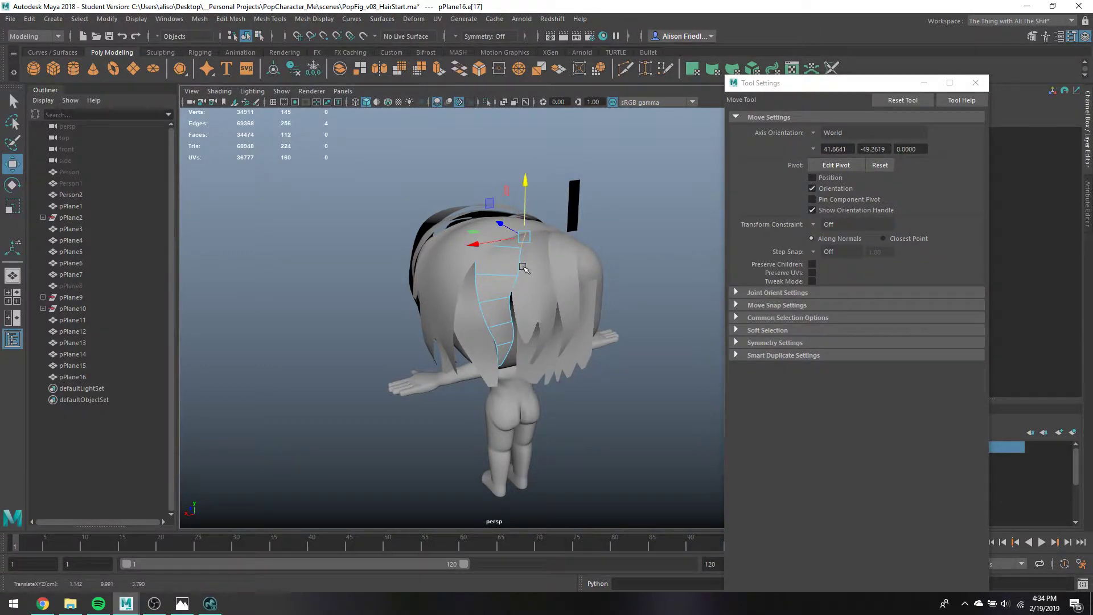
# Select the lower inner side edge of the copied strand and move it along Z
pyautogui.press('q')
pyautogui.click(509, 309)
pyautogui.press('w')
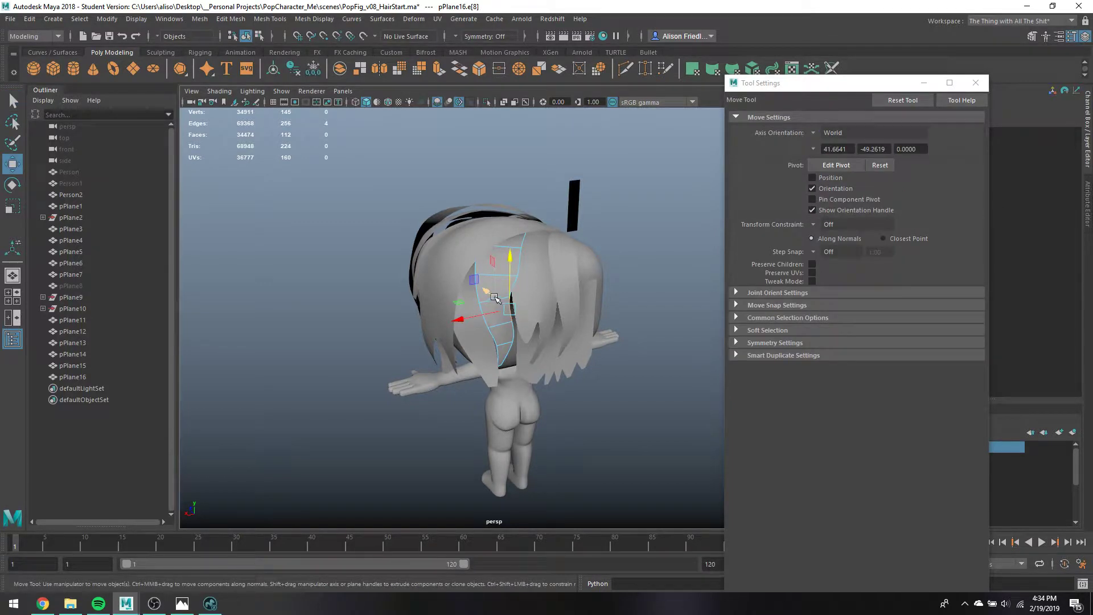
pyautogui.keyDown('alt'); pyautogui.moveTo(507, 298); pyautogui.dragTo(510, 313); pyautogui.keyUp('alt')
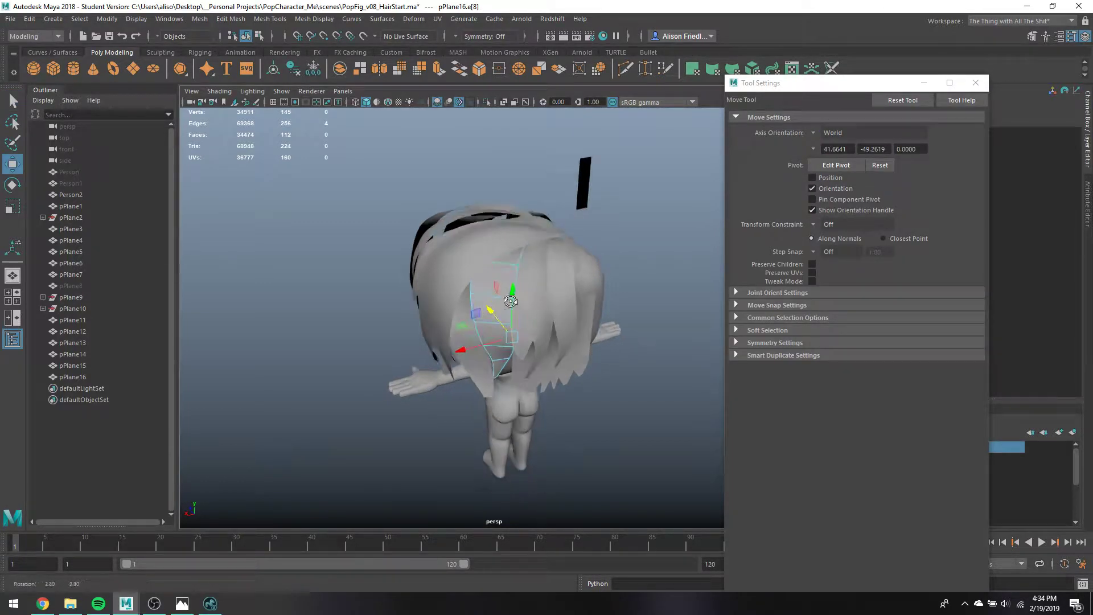
# Reselect the copied strand's top face and move it along X and Z beneath the crown hair
pyautogui.press('q')
pyautogui.moveTo(511, 268); pyautogui.dragTo(511, 289, button='right')
pyautogui.click(508, 260)
pyautogui.press('w')
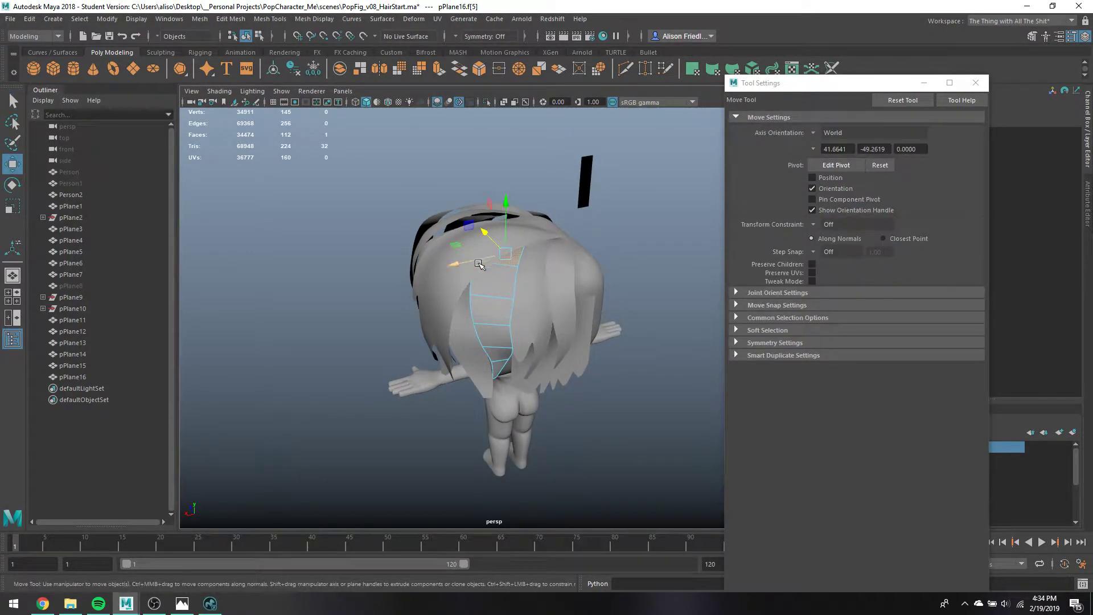
pyautogui.moveTo(505, 259); pyautogui.dragTo(521, 278)
# Select the two lowest faces of the copied strand and move them upward to shorten it
pyautogui.keyDown('alt'); pyautogui.moveTo(535, 337); pyautogui.dragTo(500, 299); pyautogui.keyUp('alt')
pyautogui.press('q')
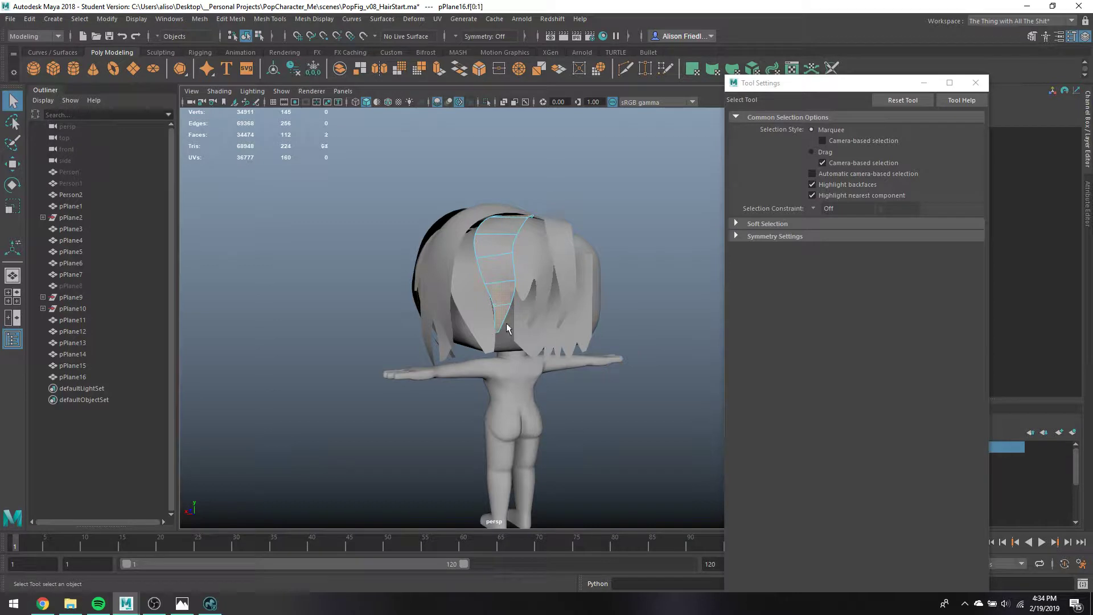
pyautogui.press('e')
pyautogui.press('w')
pyautogui.moveTo(503, 285); pyautogui.dragTo(496, 258)
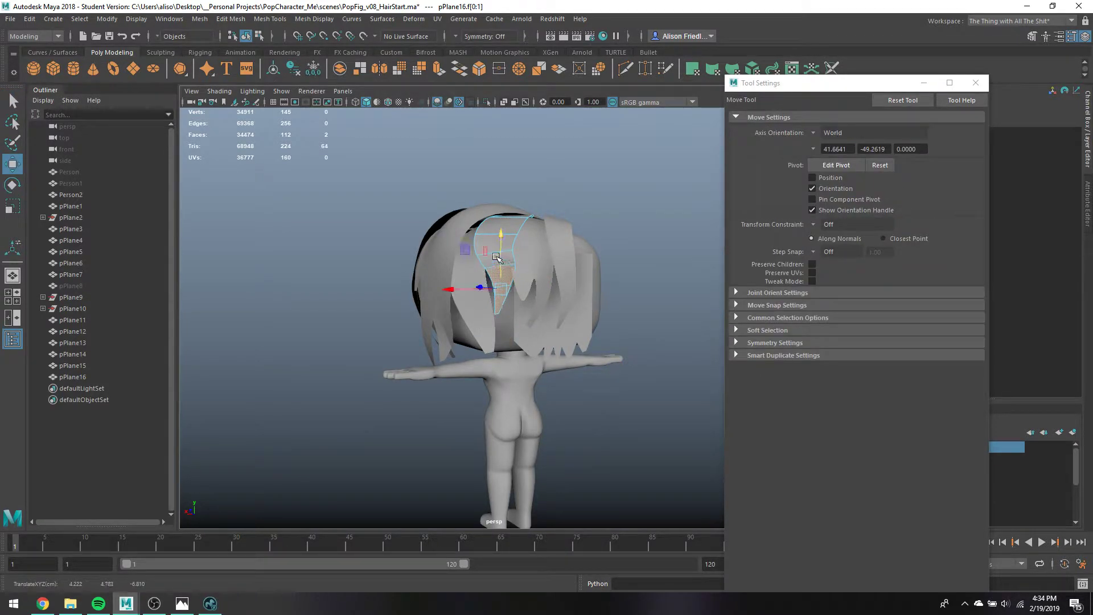
# Try removing the crosswise edge in the middle of the copied strand
pyautogui.press('q')
pyautogui.moveTo(496, 257); pyautogui.dragTo(497, 227, button='right')
pyautogui.press('Delete')
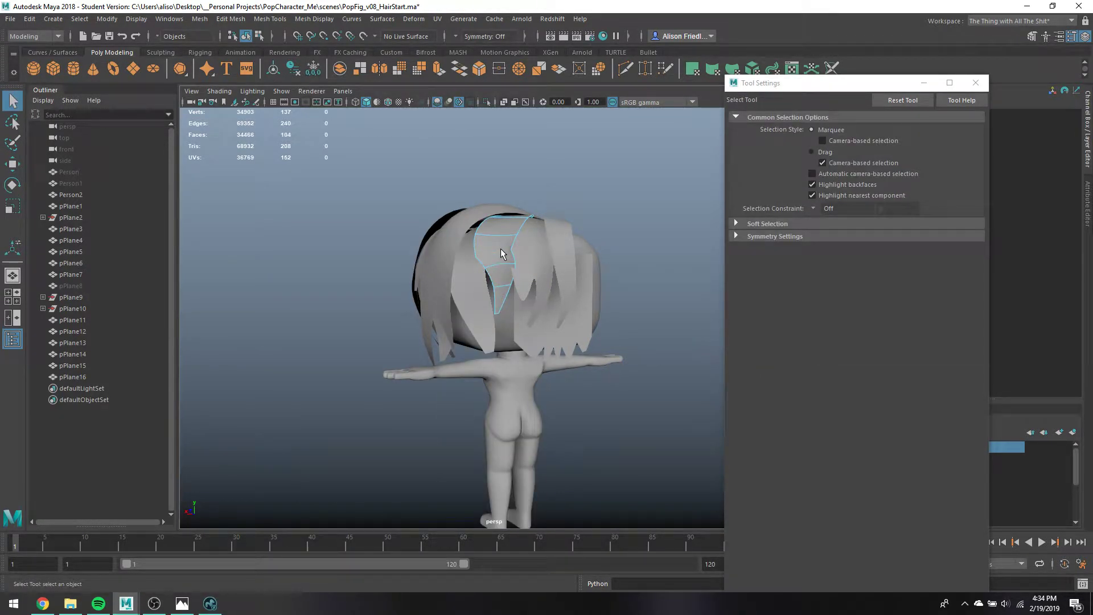
pyautogui.click(499, 255)
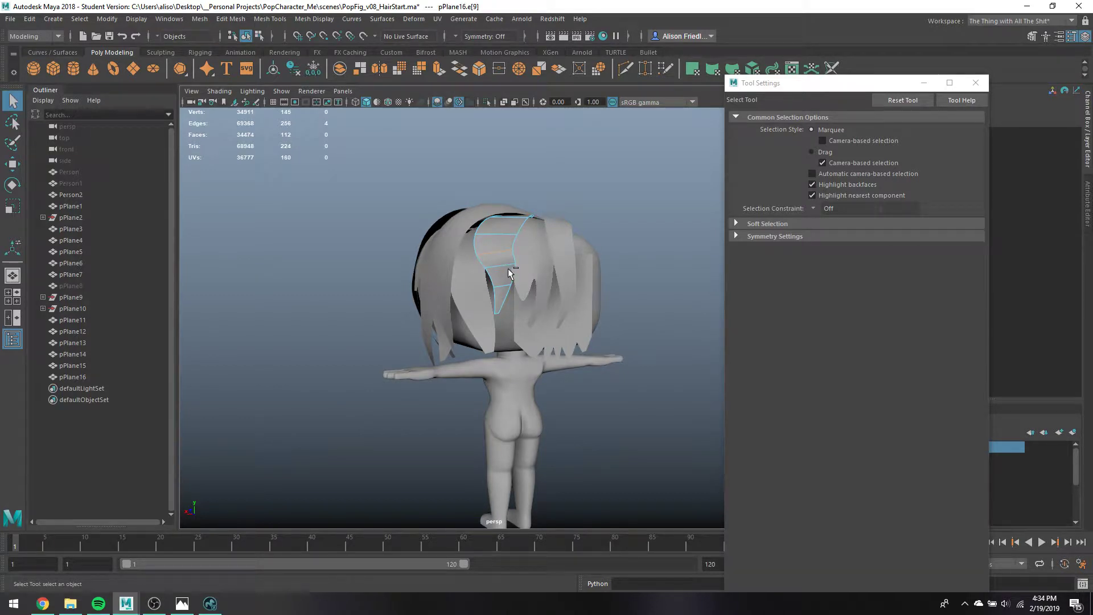
# Raise and rotate the copied strand's two lowest faces, and delete a crosswise edge above them
pyautogui.press('r')
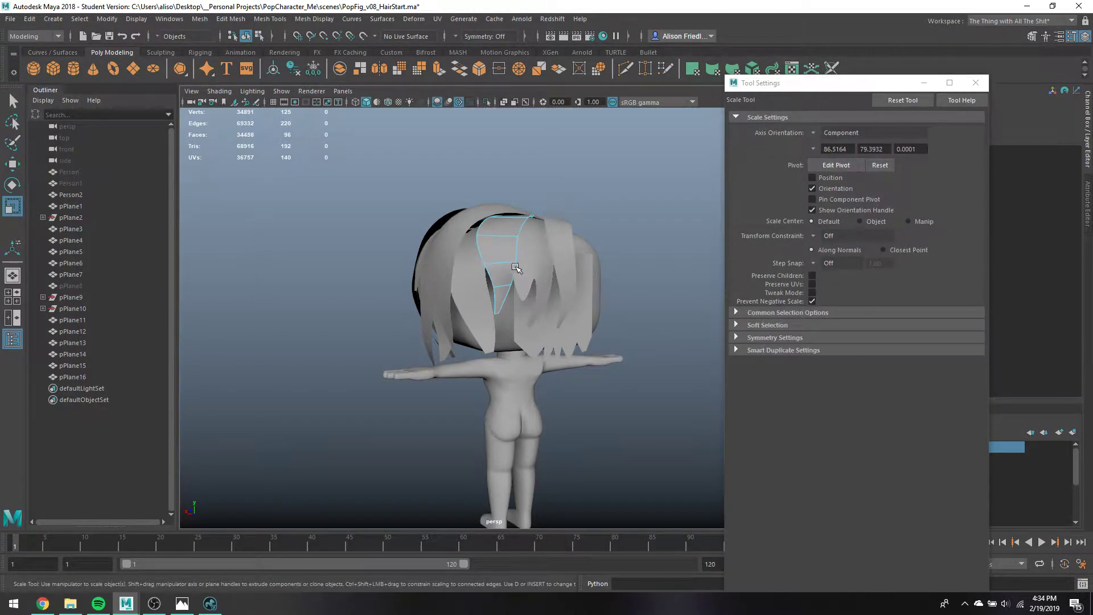
pyautogui.press('q')
pyautogui.click(503, 295)
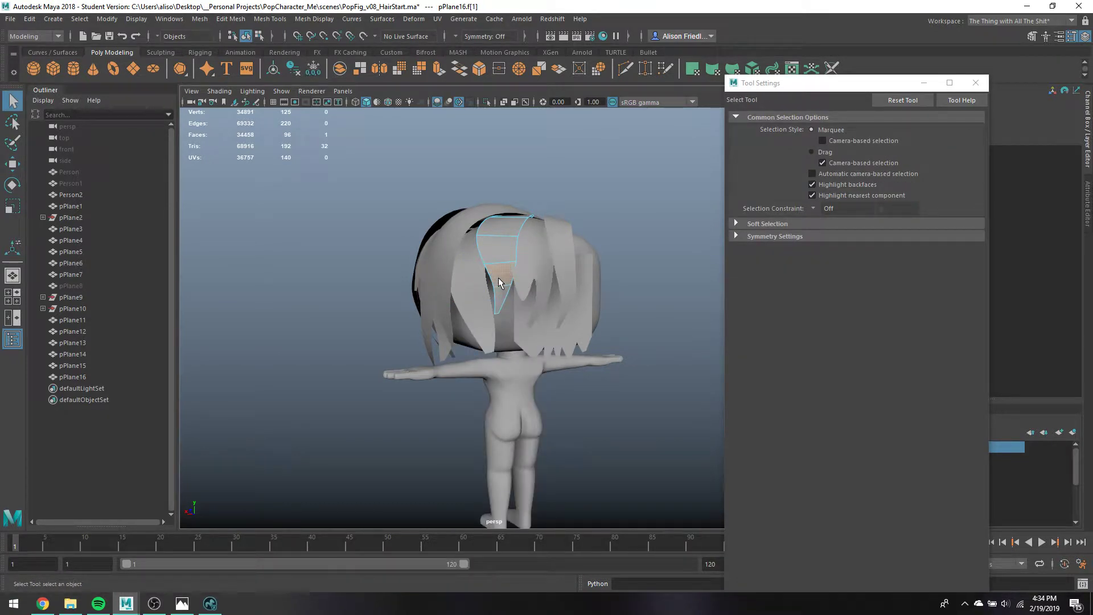
pyautogui.press('w')
pyautogui.moveTo(512, 325)
pyautogui.keyDown('alt'); pyautogui.mouseDown()
pyautogui.moveTo(497, 344)
pyautogui.moveTo(519, 320)
pyautogui.mouseUp(); pyautogui.keyUp('alt')
pyautogui.press('e')
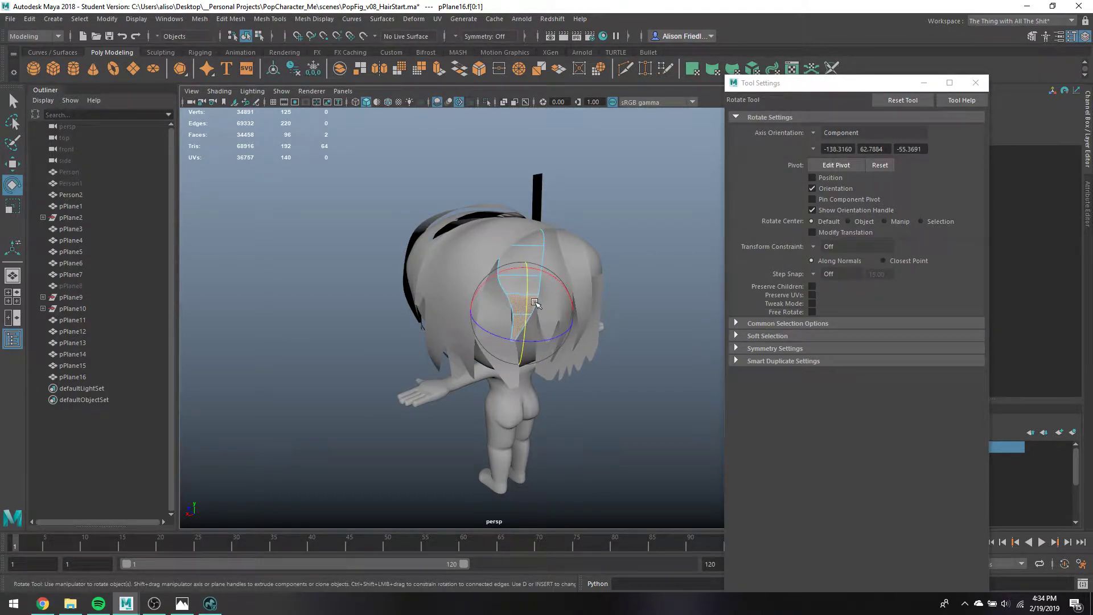
pyautogui.keyDown('alt'); pyautogui.moveTo(527, 317); pyautogui.dragTo(518, 242); pyautogui.keyUp('alt')
pyautogui.press('q')
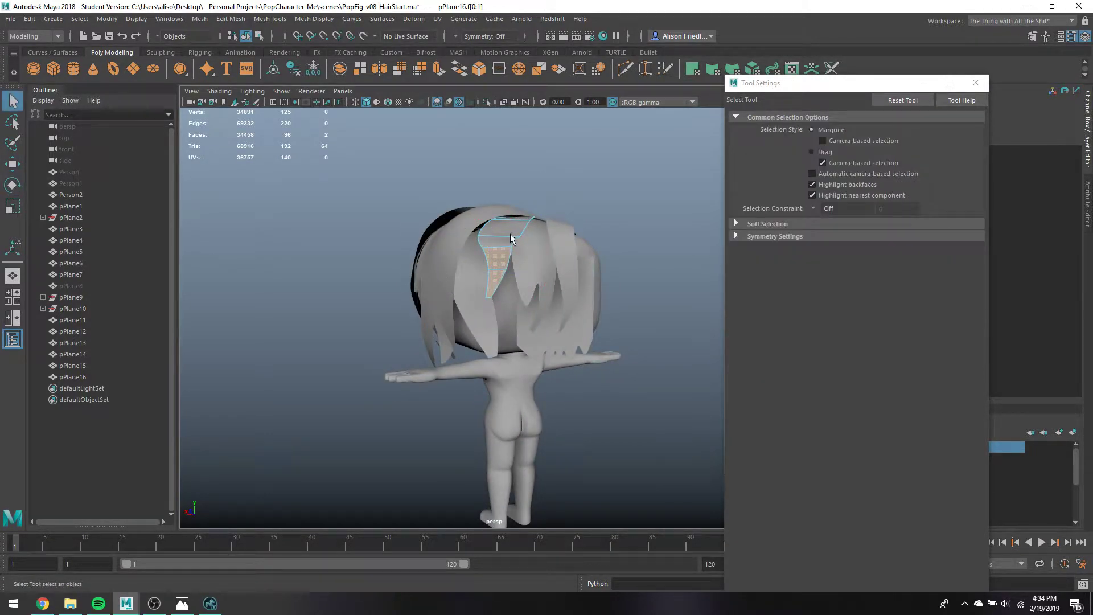
pyautogui.moveTo(509, 234); pyautogui.dragTo(510, 206, button='right')
pyautogui.press('Delete')
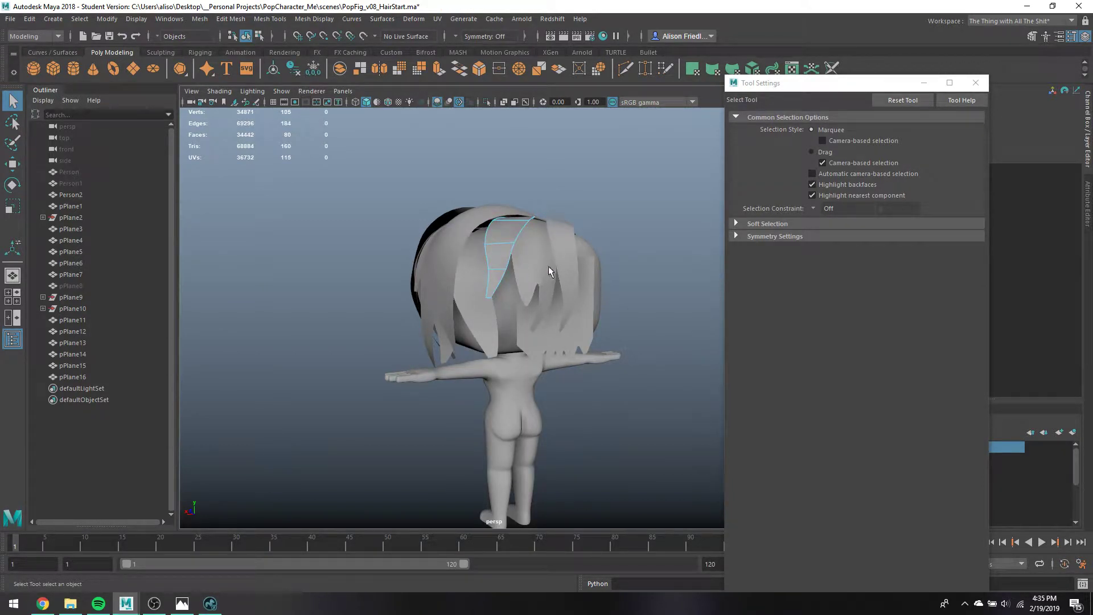
# Duplicate the long strand beside the back centre and move the copy to the character's left side
pyautogui.moveTo(548, 265)
pyautogui.keyDown('alt'); pyautogui.mouseDown()
pyautogui.moveTo(561, 266)
pyautogui.moveTo(538, 265)
pyautogui.moveTo(564, 262)
pyautogui.moveTo(541, 263)
pyautogui.moveTo(557, 251)
pyautogui.mouseUp(); pyautogui.keyUp('alt')
pyautogui.click(557, 252)
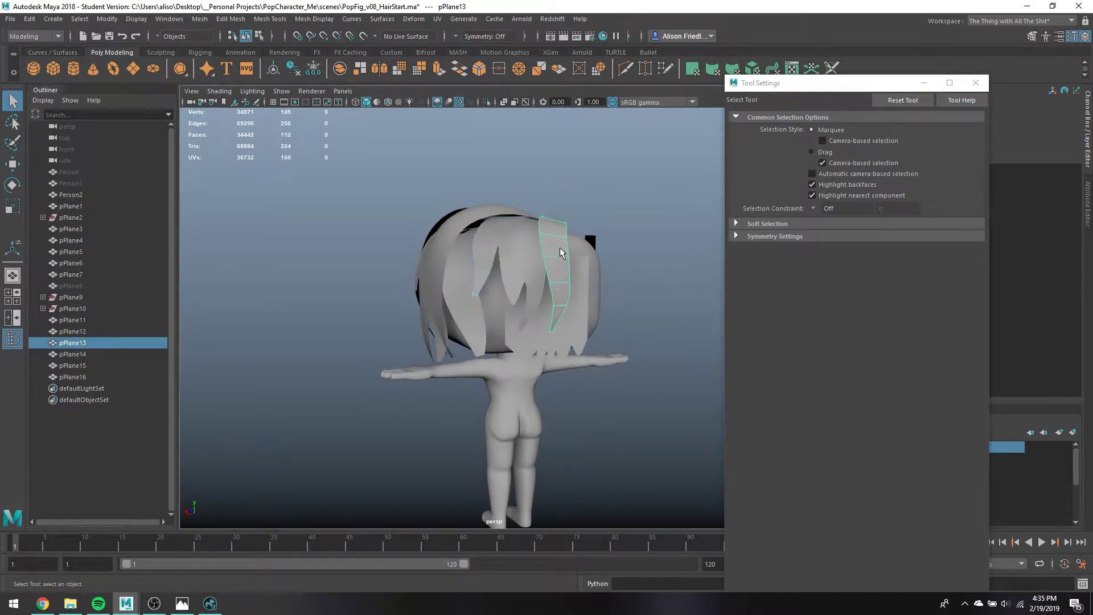
pyautogui.hotkey('ctrl', 'd')
pyautogui.press('w')
pyautogui.moveTo(488, 272); pyautogui.dragTo(411, 275)
pyautogui.keyDown('alt'); pyautogui.moveTo(422, 278); pyautogui.dragTo(486, 287); pyautogui.keyUp('alt')
# Position the new strand at X 6.509, Y 2.772, Z -2.7 with rotations of about 114, 46 and 13 degrees
pyautogui.press('e')
pyautogui.press('w')
pyautogui.press('e')
pyautogui.press('w')
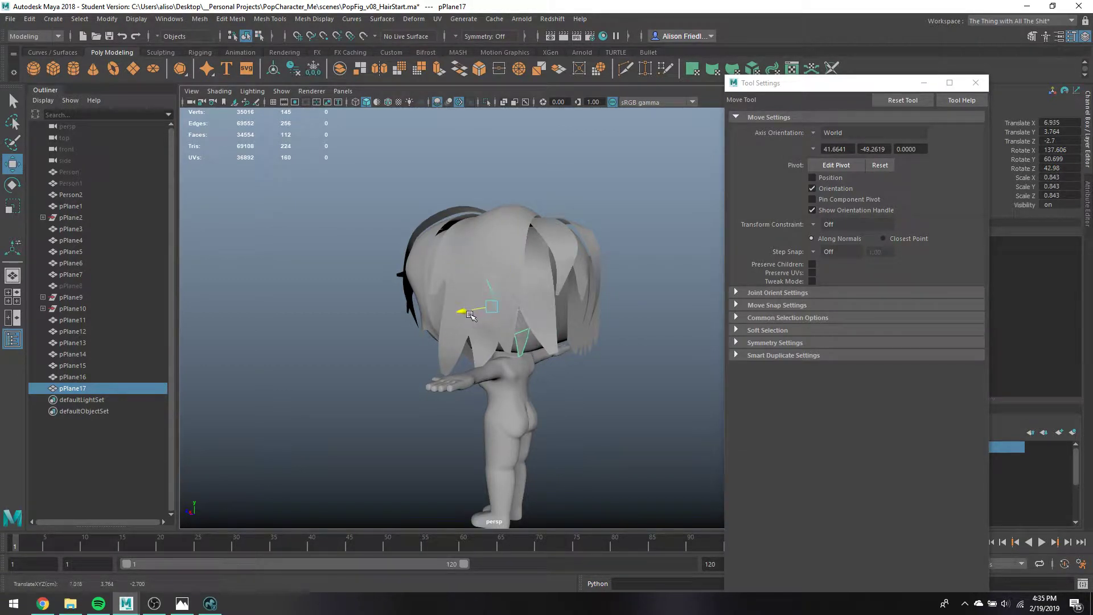
pyautogui.press('e')
pyautogui.moveTo(488, 305); pyautogui.dragTo(474, 335)
pyautogui.press('w')
pyautogui.press('e')
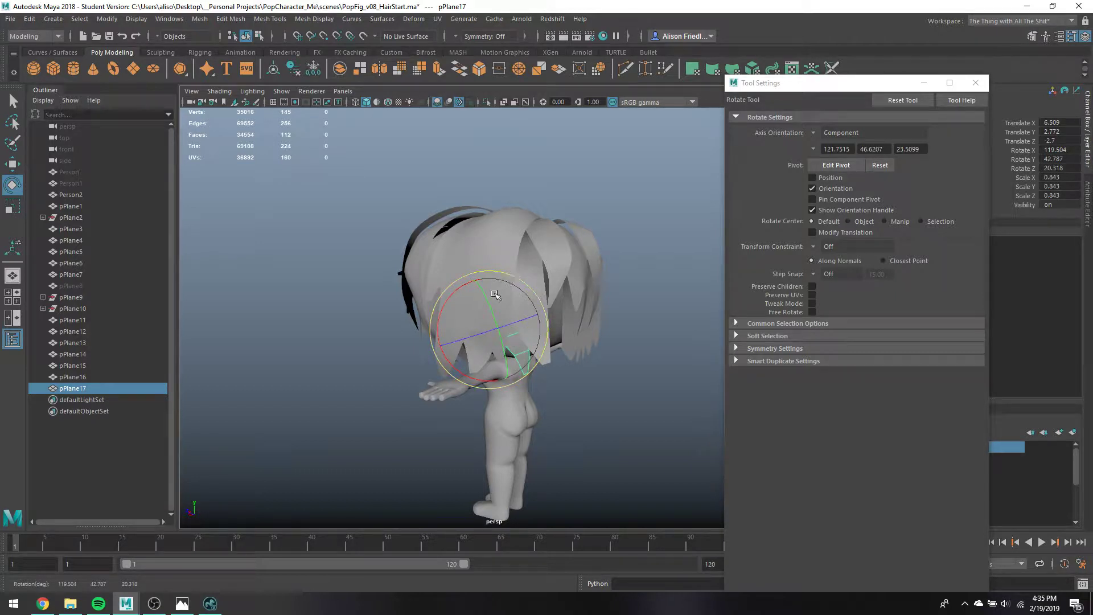
pyautogui.moveTo(495, 294); pyautogui.dragTo(519, 276)
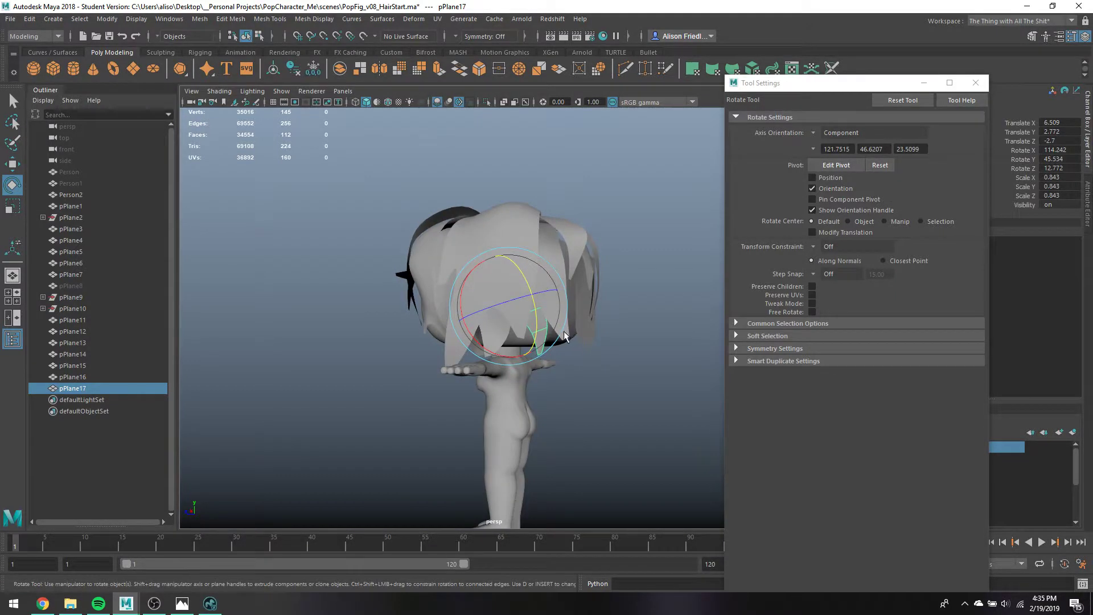
# Select a crosswise edge near the new side strand's lower end and move it to reshape the strand
pyautogui.press('q')
pyautogui.moveTo(539, 275); pyautogui.dragTo(537, 313, button='right')
pyautogui.press('w')
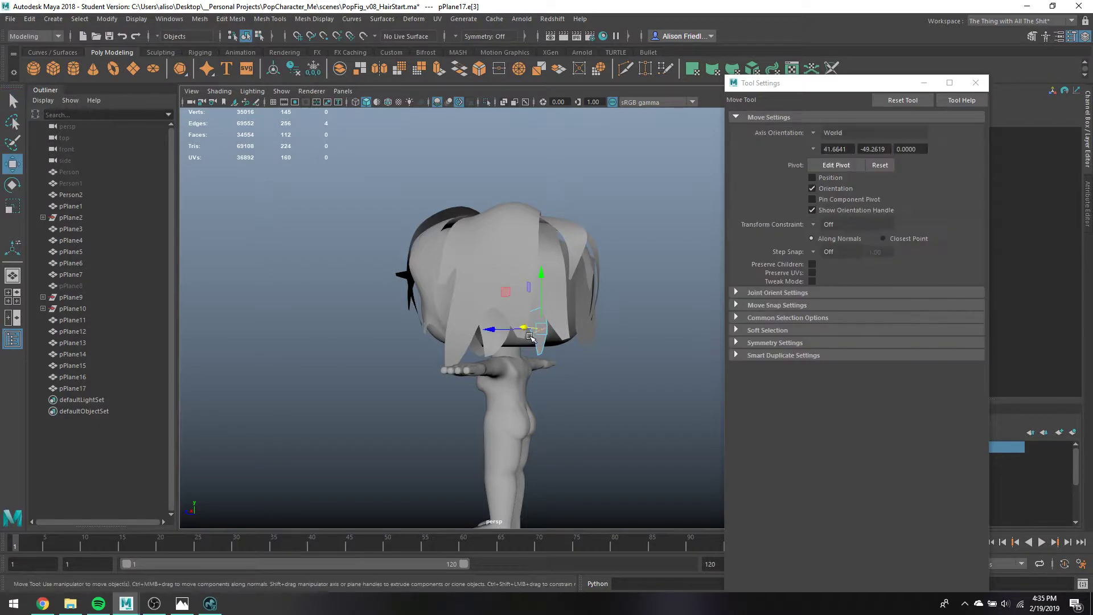
pyautogui.moveTo(506, 329)
pyautogui.mouseDown()
pyautogui.moveTo(531, 339)
pyautogui.moveTo(489, 319)
pyautogui.mouseUp()
pyautogui.click(542, 356)
pyautogui.press('q')
pyautogui.moveTo(546, 275); pyautogui.dragTo(639, 268, button='right')
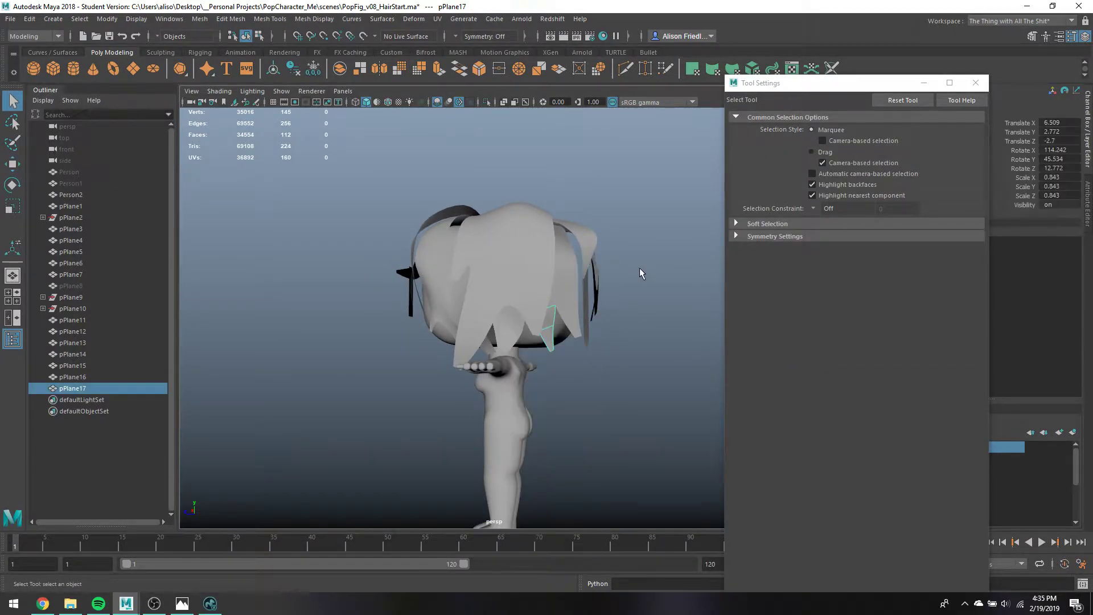
# Select the new side strand's lowest face, rotate it, and move it along X to shape the tip
pyautogui.keyDown('alt'); pyautogui.moveTo(640, 268); pyautogui.dragTo(488, 322); pyautogui.keyUp('alt')
pyautogui.click(473, 336)
pyautogui.moveTo(473, 275); pyautogui.dragTo(463, 306, button='right')
pyautogui.click(478, 347)
pyautogui.press('e')
pyautogui.moveTo(452, 373); pyautogui.dragTo(433, 355)
pyautogui.press('w')
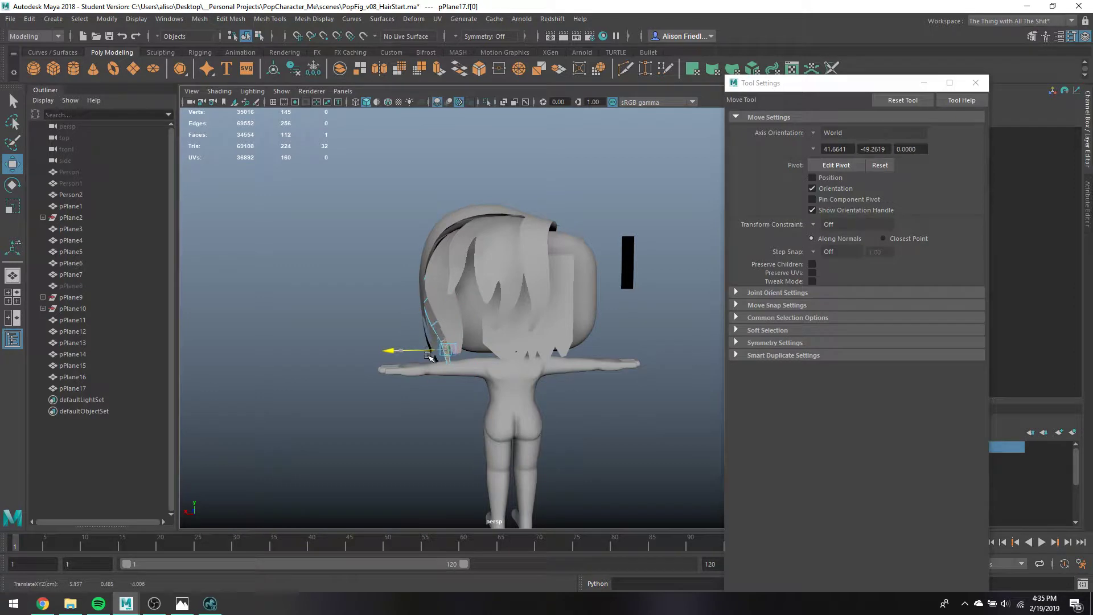
pyautogui.press('q')
pyautogui.moveTo(427, 304); pyautogui.dragTo(535, 210, button='right')
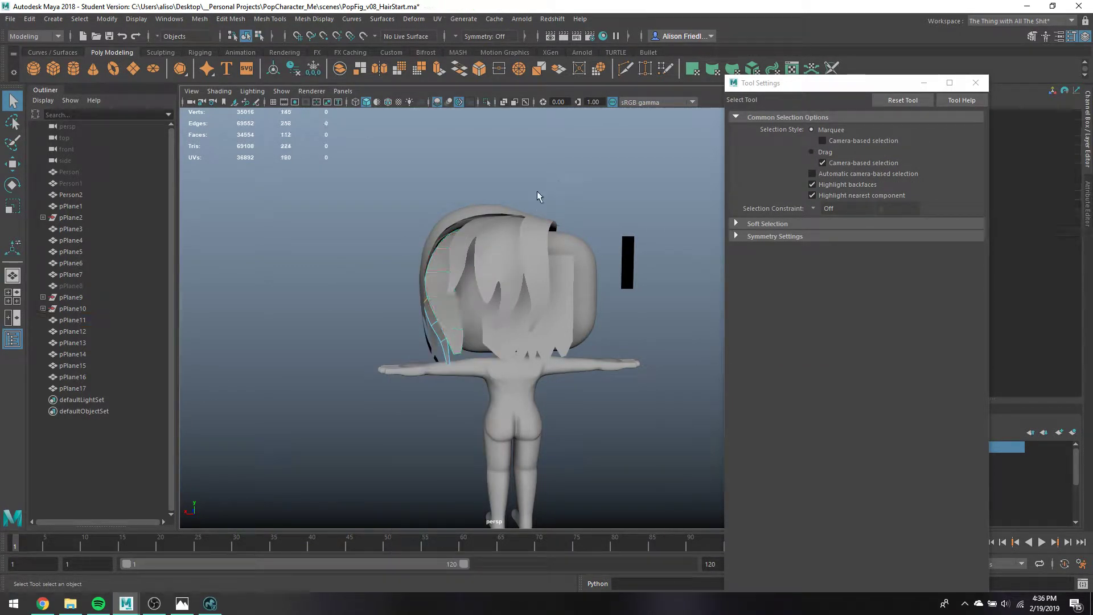
# Select the upper rear border edge of the large side hair piece and move it along Z
pyautogui.keyDown('alt'); pyautogui.moveTo(537, 190); pyautogui.dragTo(521, 230); pyautogui.keyUp('alt')
pyautogui.click(521, 230)
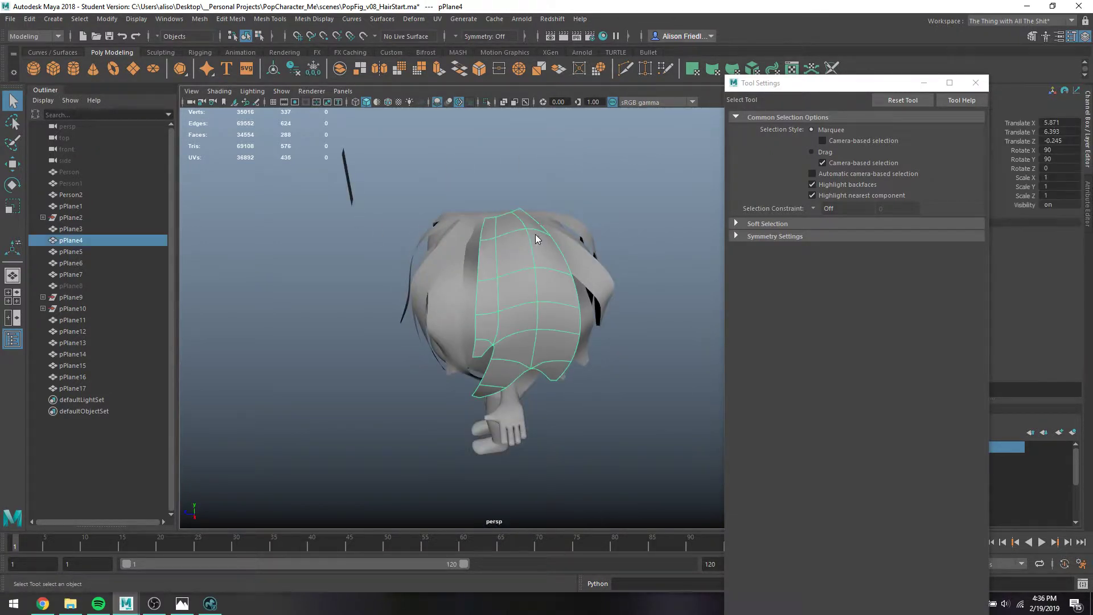
pyautogui.moveTo(535, 234); pyautogui.dragTo(542, 206, button='right')
pyautogui.click(555, 242)
pyautogui.press('w')
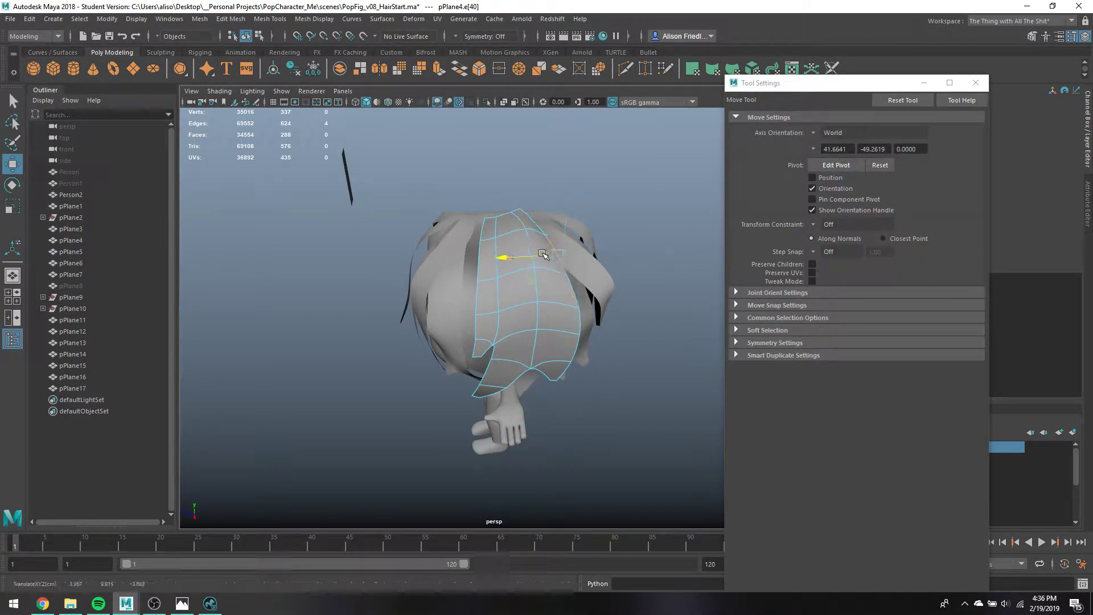
# Select a vertex near the top of the large side hair piece and move it along Z
pyautogui.press('q')
pyautogui.moveTo(519, 232); pyautogui.dragTo(478, 233, button='right')
pyautogui.press('w')
pyautogui.click(497, 217)
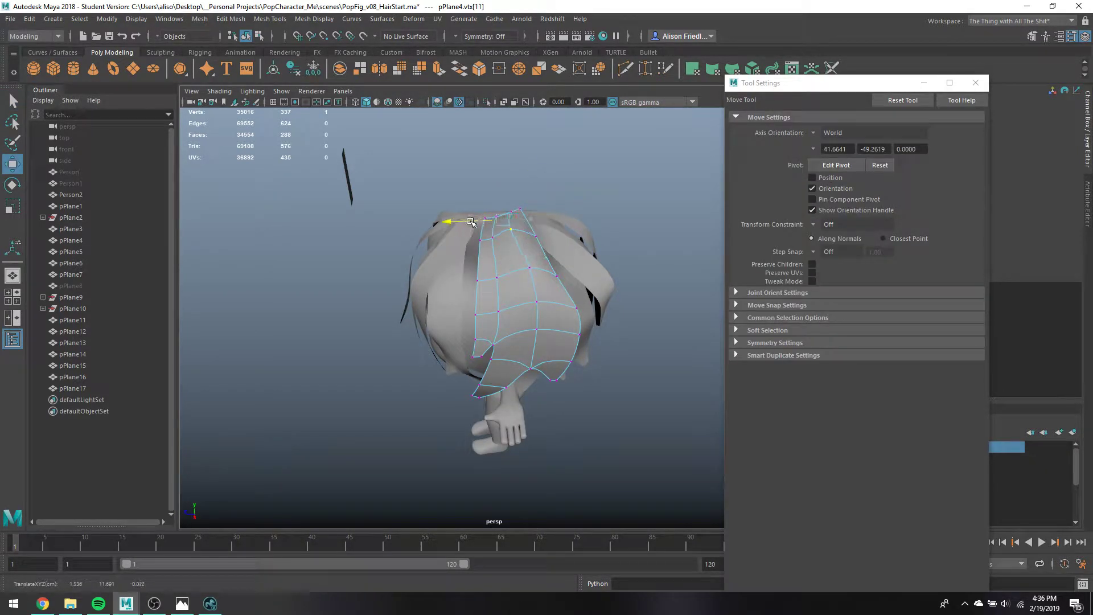
pyautogui.keyDown('alt'); pyautogui.moveTo(508, 196); pyautogui.dragTo(494, 227); pyautogui.keyUp('alt')
pyautogui.press('q')
# Try picking the top edge of the two-pronged back hair piece beneath the crown hair
pyautogui.click(556, 258)
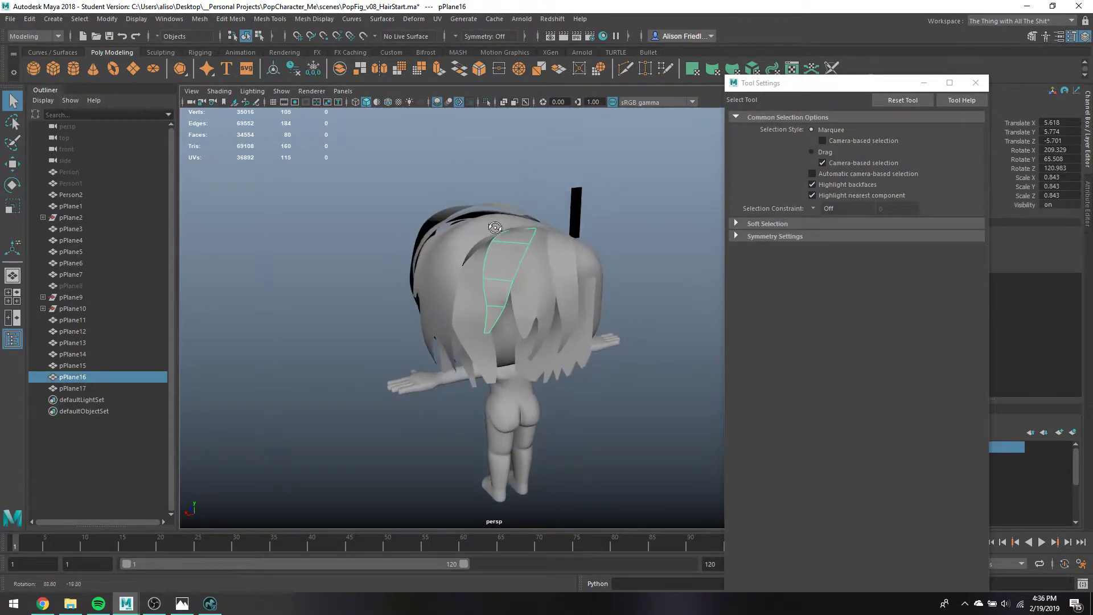
pyautogui.click(503, 234)
pyautogui.click(491, 247)
pyautogui.click(507, 245)
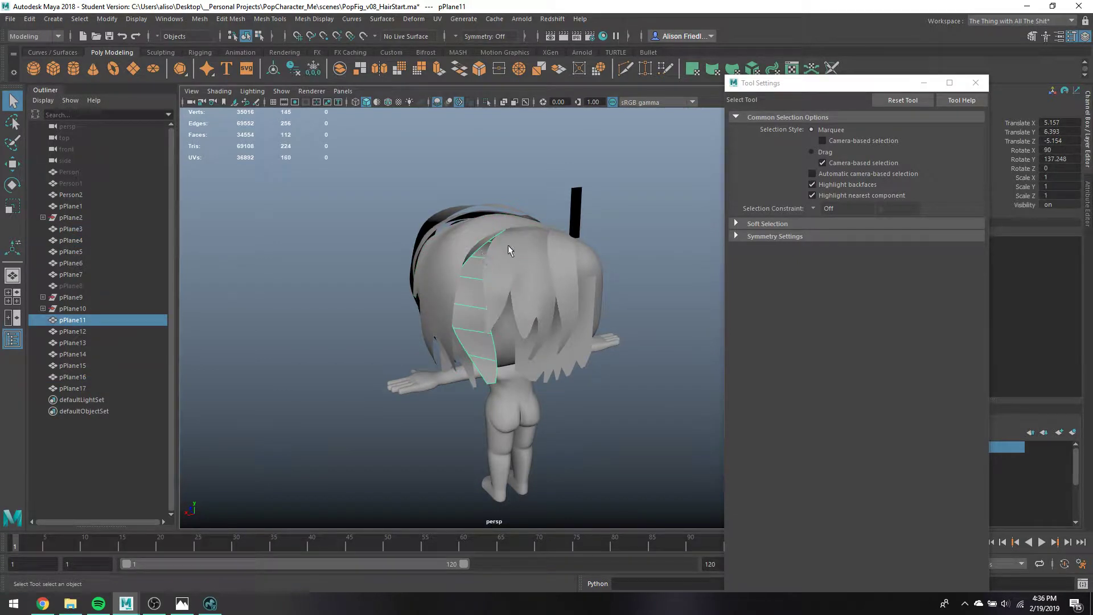
pyautogui.click(544, 234)
pyautogui.moveTo(541, 236); pyautogui.dragTo(522, 220, button='right')
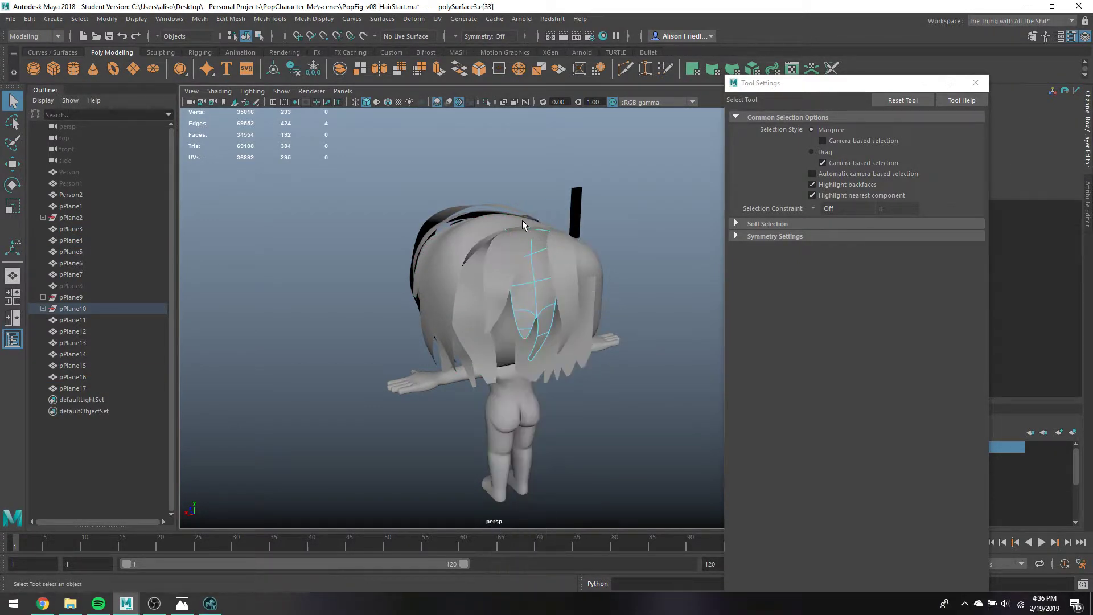
pyautogui.press('4')
pyautogui.press('5')
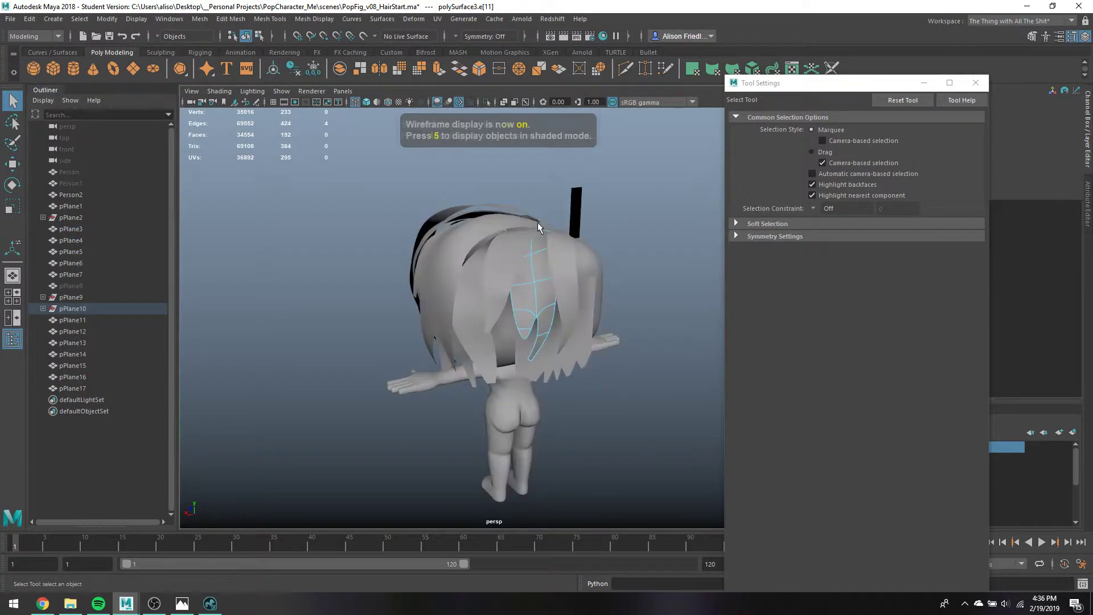
pyautogui.press('w')
pyautogui.press('q')
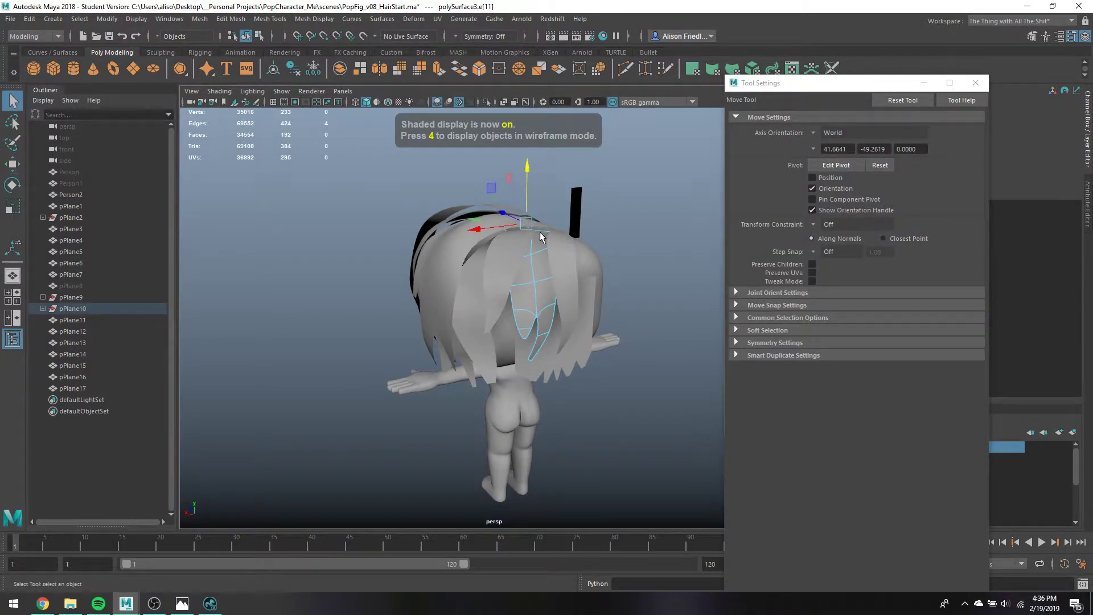
pyautogui.moveTo(559, 217); pyautogui.dragTo(586, 214, button='right')
pyautogui.click(525, 237)
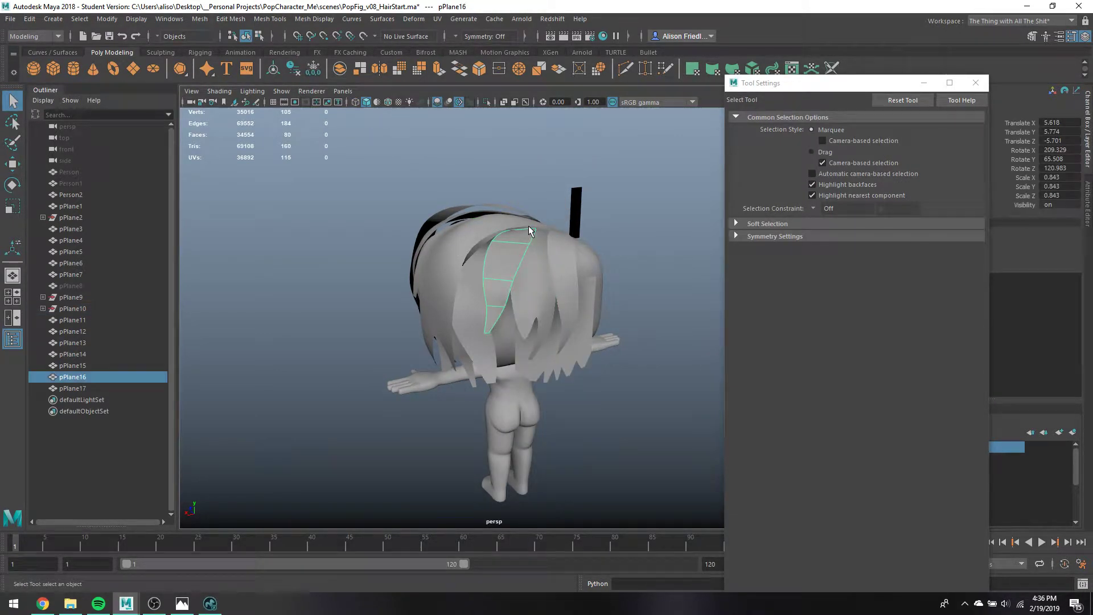
pyautogui.press('4')
pyautogui.keyDown('alt'); pyautogui.moveTo(528, 227); pyautogui.dragTo(538, 257); pyautogui.keyUp('alt')
pyautogui.moveTo(538, 257); pyautogui.dragTo(502, 258, button='right')
pyautogui.hotkey('ctrl', 'z')
pyautogui.hotkey('ctrl', 'z')
pyautogui.hotkey('ctrl', 'z')
pyautogui.hotkey('ctrl', 'z')
pyautogui.hotkey('ctrl', 'z')
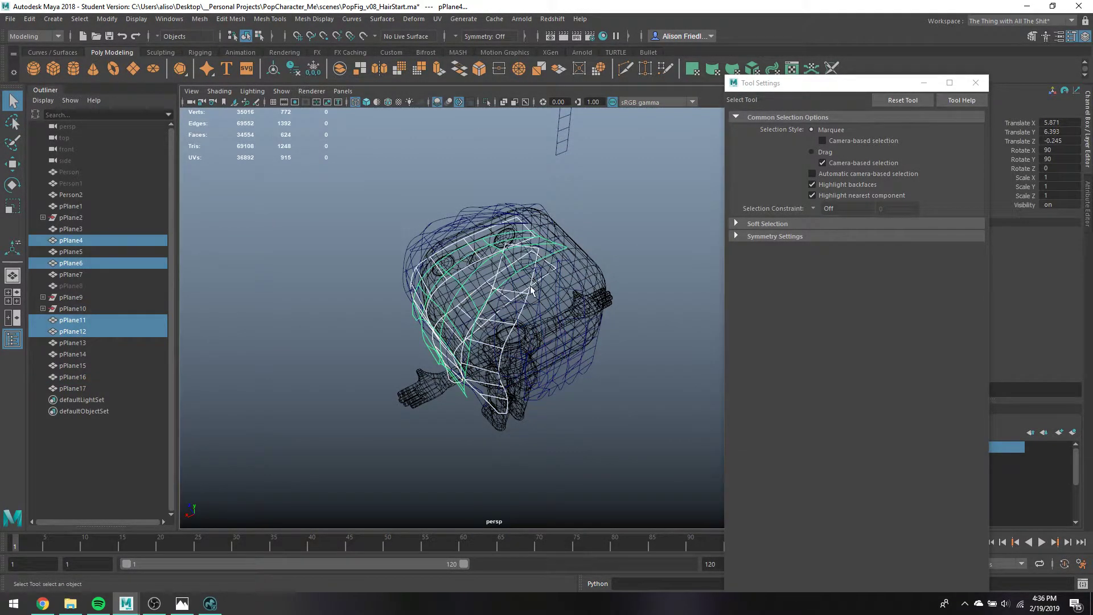
# Select the short back strand's hidden top edge in wireframe view and move it beneath the crown hair
pyautogui.click(534, 302)
pyautogui.press('5')
pyautogui.moveTo(528, 275); pyautogui.dragTo(503, 278, button='right')
pyautogui.press('4')
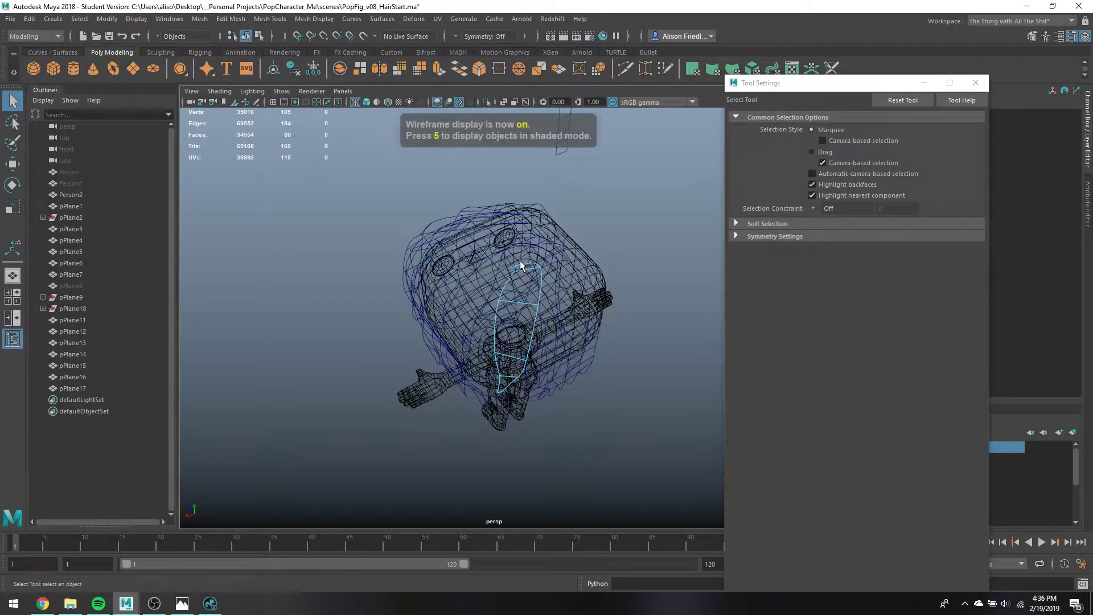
pyautogui.click(520, 262)
pyautogui.click(531, 283)
pyautogui.press('F10')
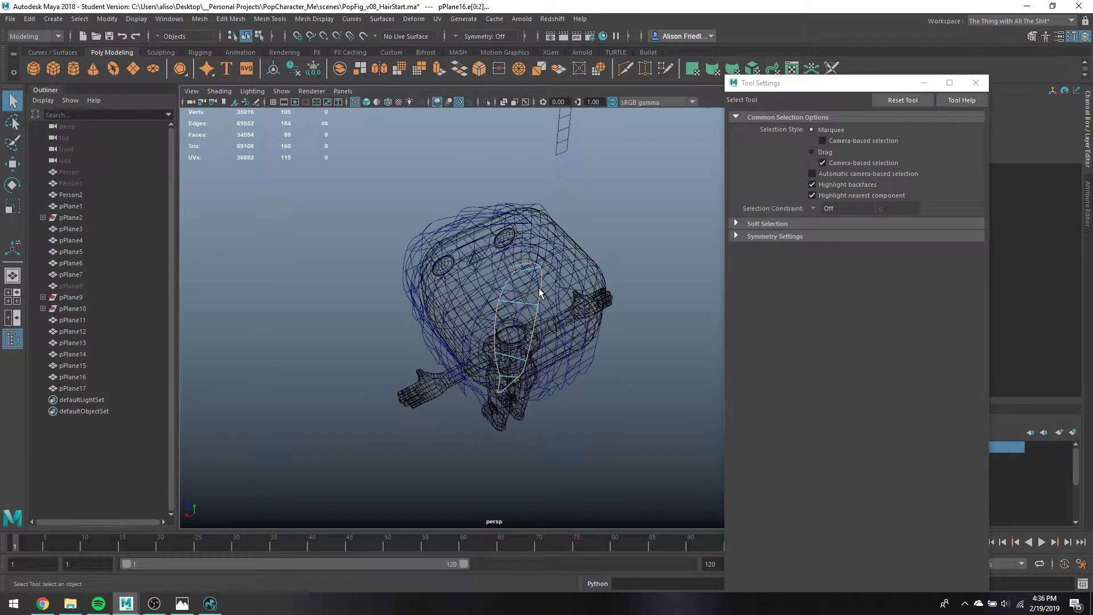
pyautogui.hotkey('ctrl', '1')
pyautogui.hotkey('ctrl', '1')
pyautogui.press('5')
pyautogui.press('w')
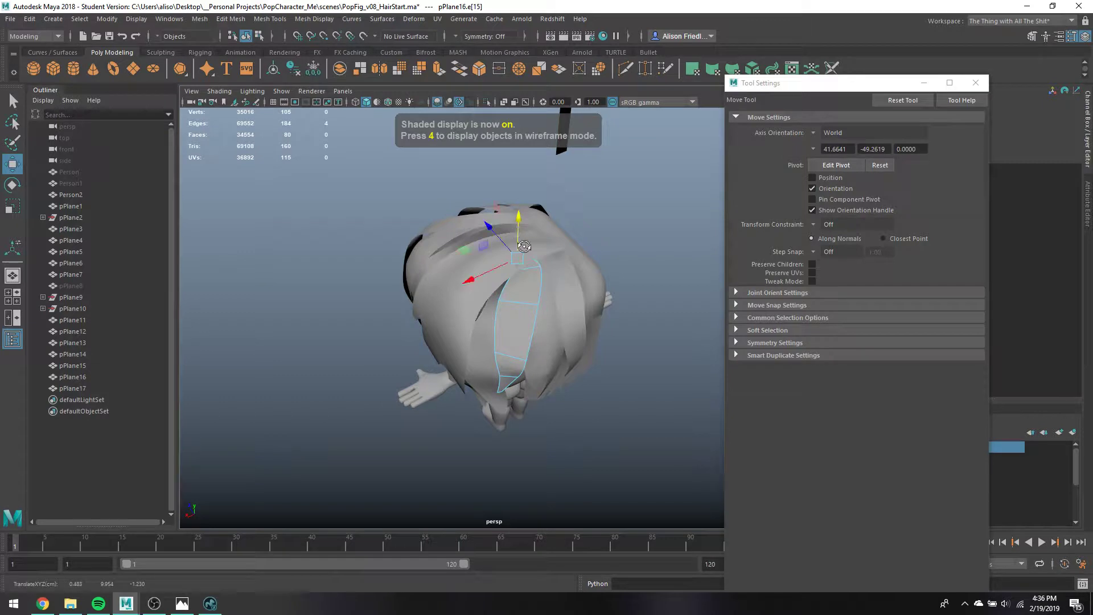
pyautogui.keyDown('alt'); pyautogui.moveTo(523, 246); pyautogui.dragTo(515, 227); pyautogui.keyUp('alt')
pyautogui.press('e')
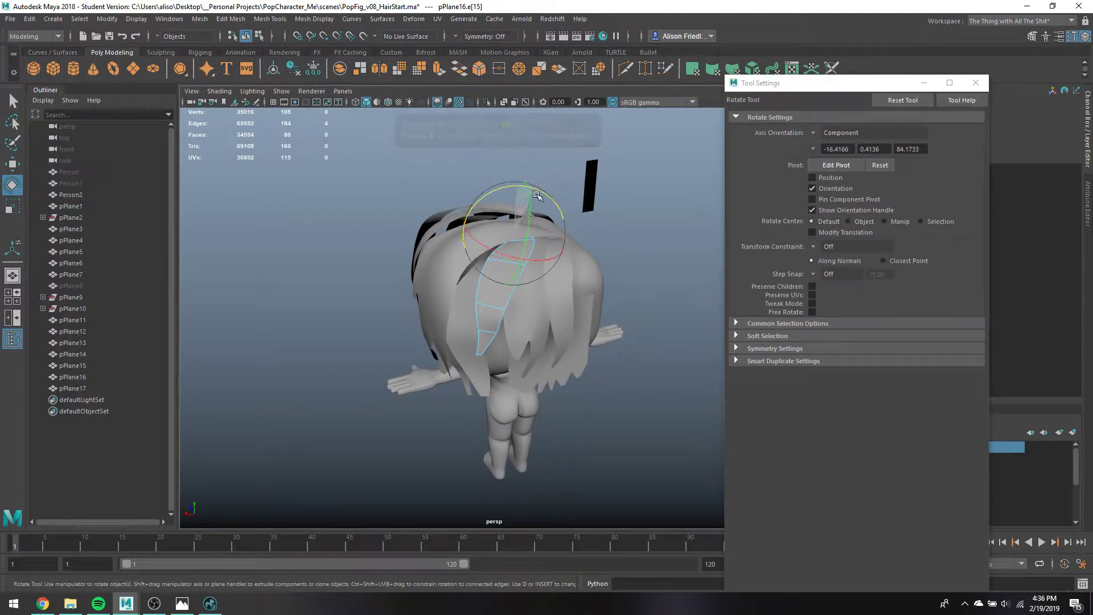
pyautogui.press('q')
pyautogui.moveTo(517, 231); pyautogui.dragTo(564, 222, button='right')
# Isolate the short back strand to select its inner top corner vertex, and move that vertex along X beneath the crown in the full view
pyautogui.click(533, 240)
pyautogui.press('w')
pyautogui.press('q')
pyautogui.keyDown('alt'); pyautogui.moveTo(590, 246); pyautogui.dragTo(578, 255); pyautogui.keyUp('alt')
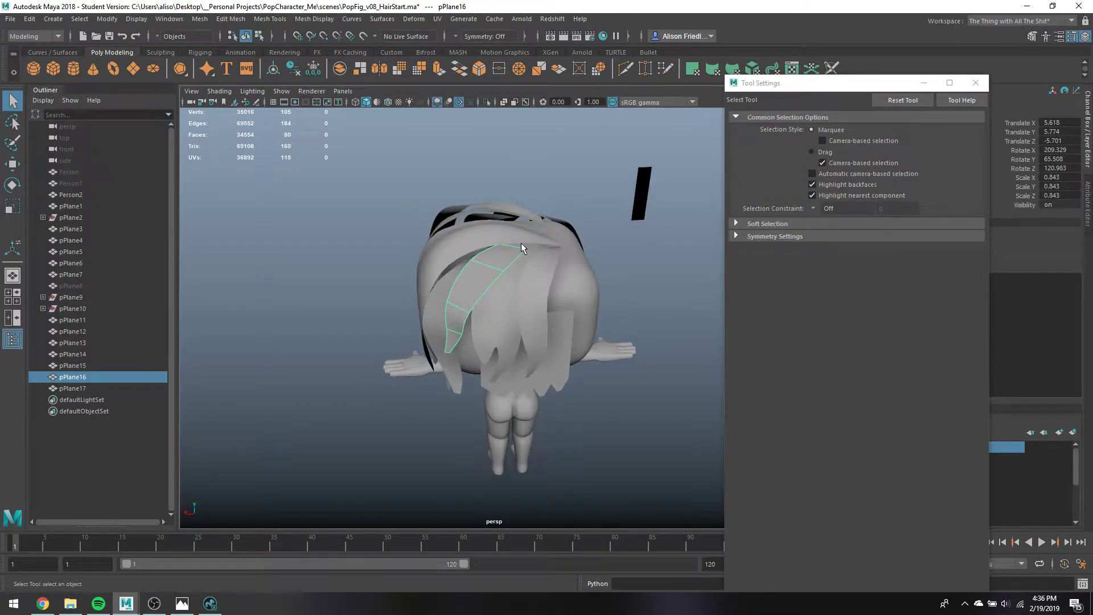
pyautogui.hotkey('ctrl', '1')
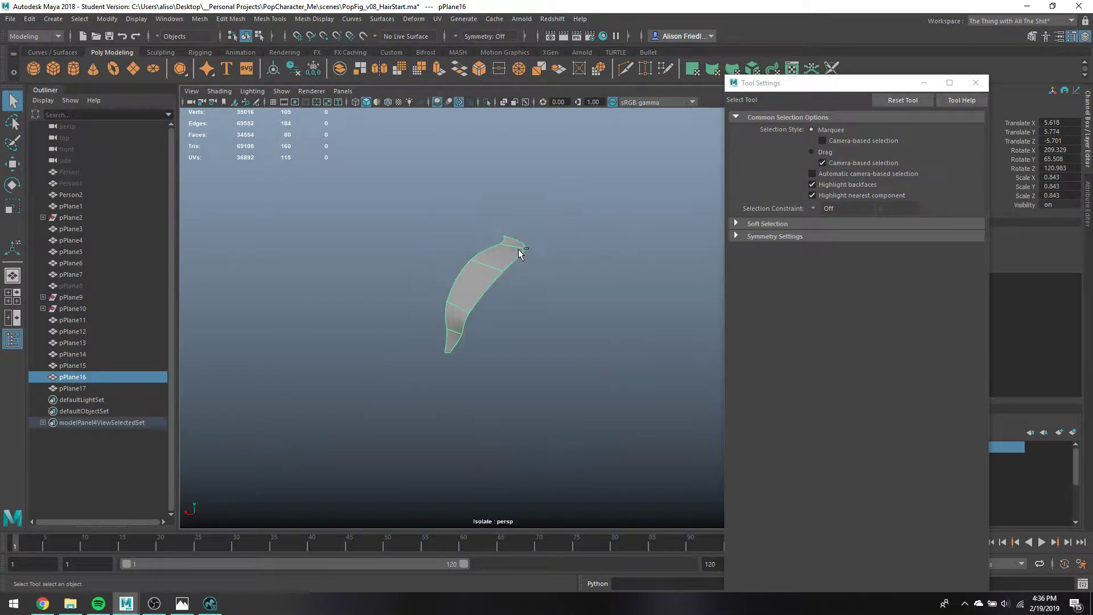
pyautogui.moveTo(519, 254); pyautogui.dragTo(511, 233, button='right')
pyautogui.click(521, 243)
pyautogui.press('w')
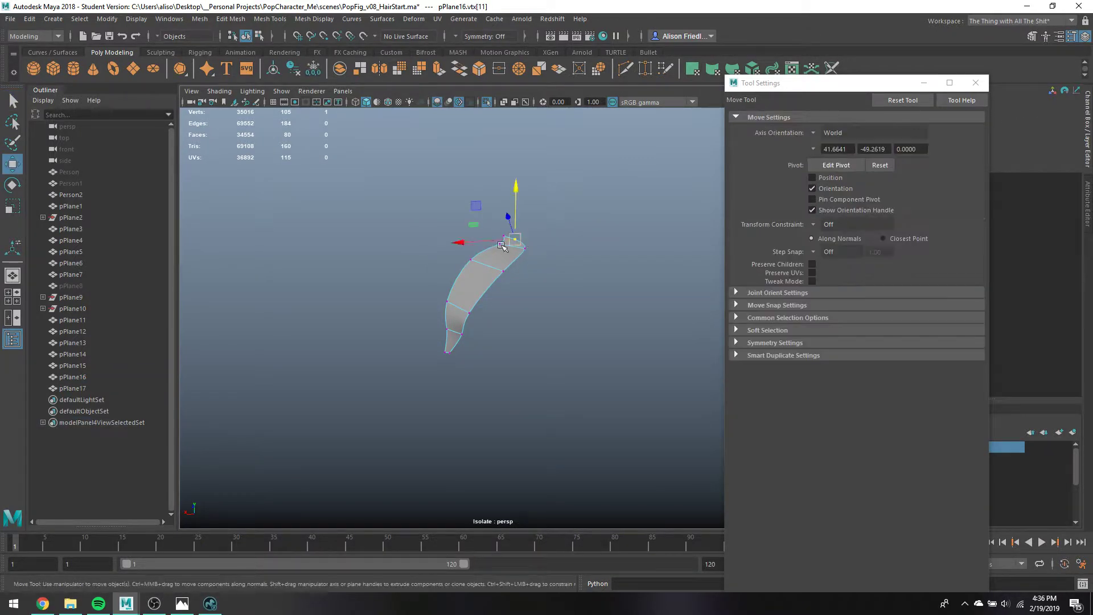
pyautogui.hotkey('ctrl', '1')
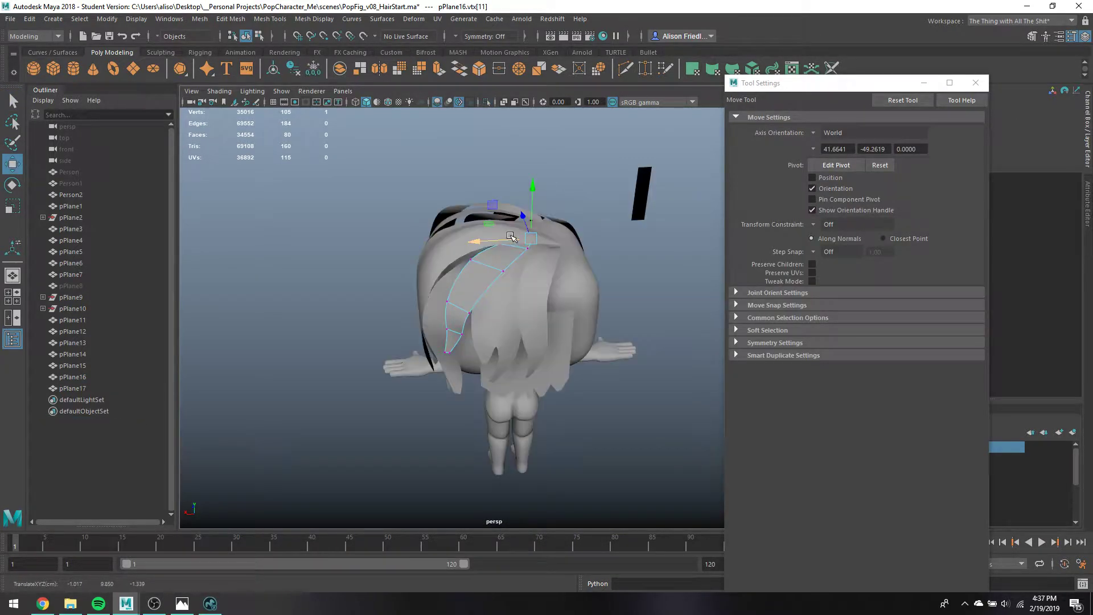
pyautogui.rightClick(547, 249)
pyautogui.click(511, 249)
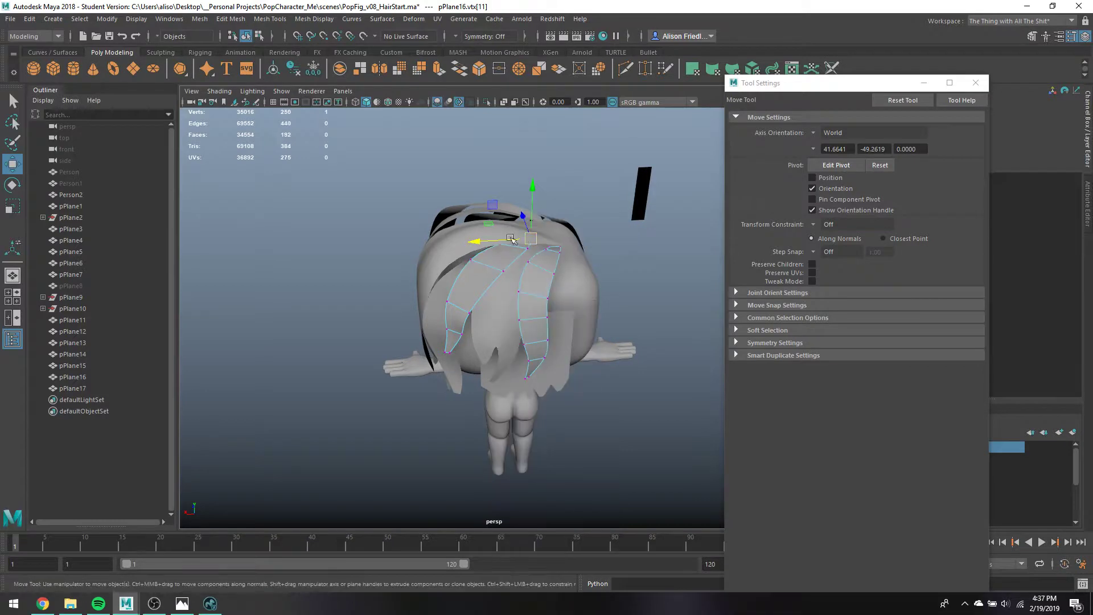
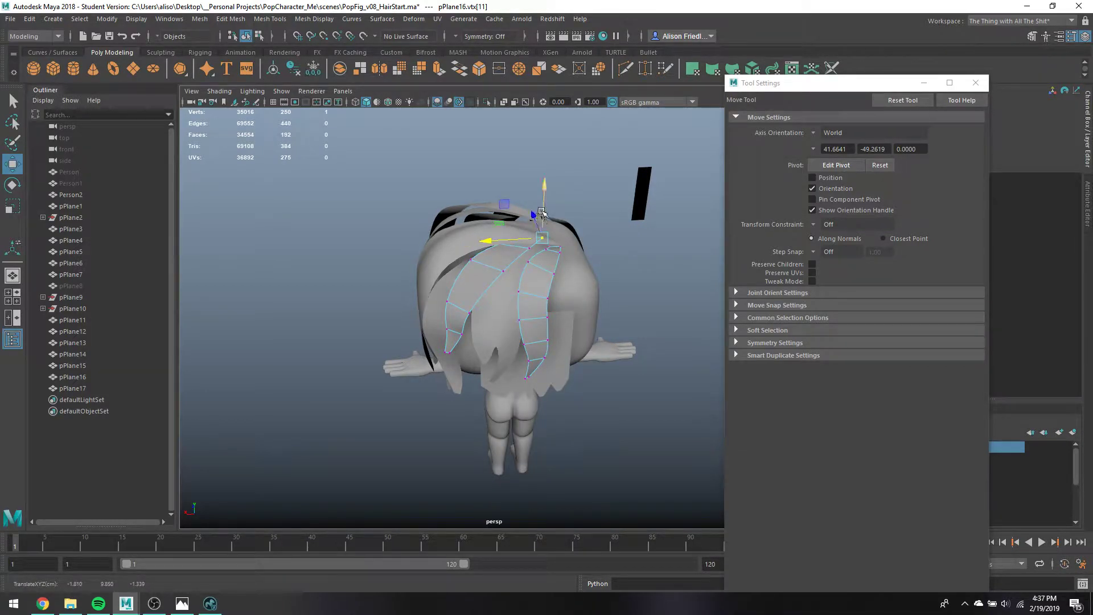
pyautogui.press('q')
pyautogui.rightClick(535, 242)
pyautogui.click(572, 227)
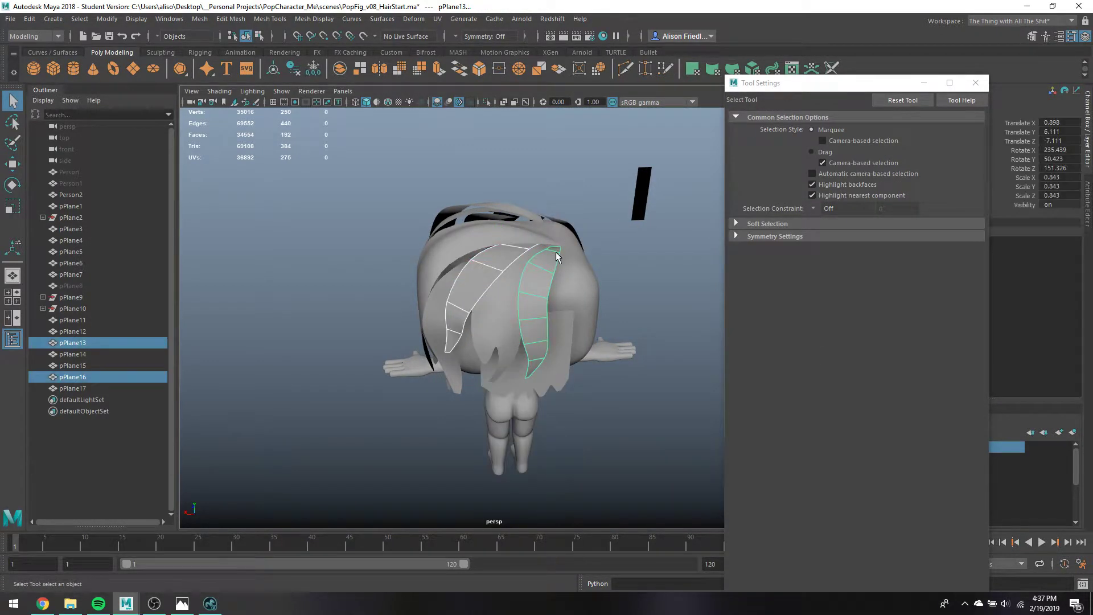
# Select the jagged hair plane behind the back strands and save the scene, accepting the student version notice
pyautogui.click(556, 257)
pyautogui.keyDown('alt'); pyautogui.moveTo(556, 257); pyautogui.dragTo(491, 316); pyautogui.keyUp('alt')
pyautogui.click(497, 328)
pyautogui.click(496, 318)
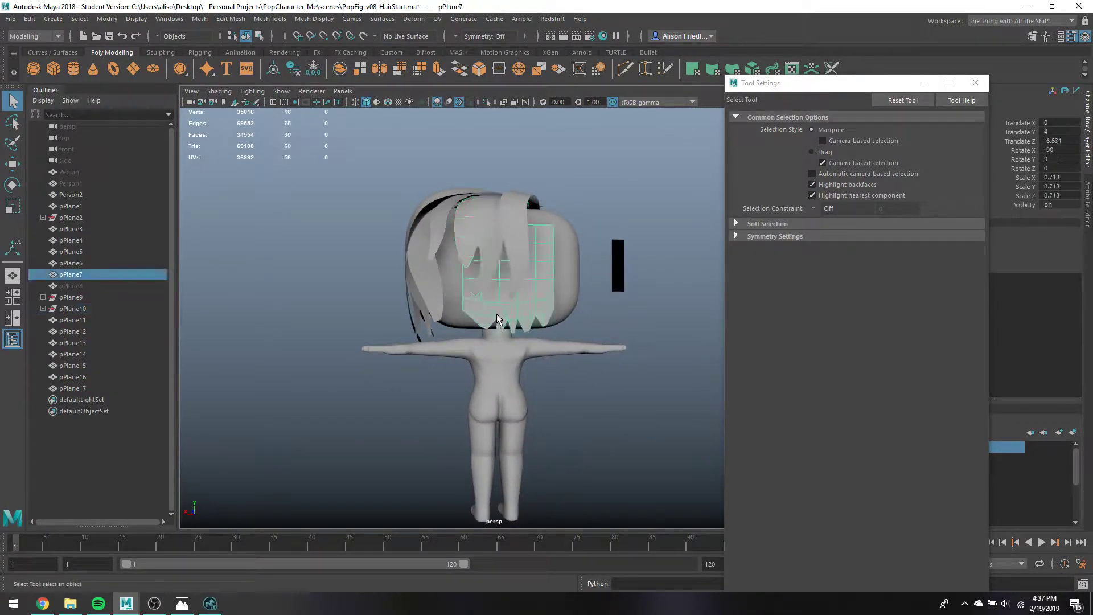
pyautogui.hotkey('ctrl', 's')
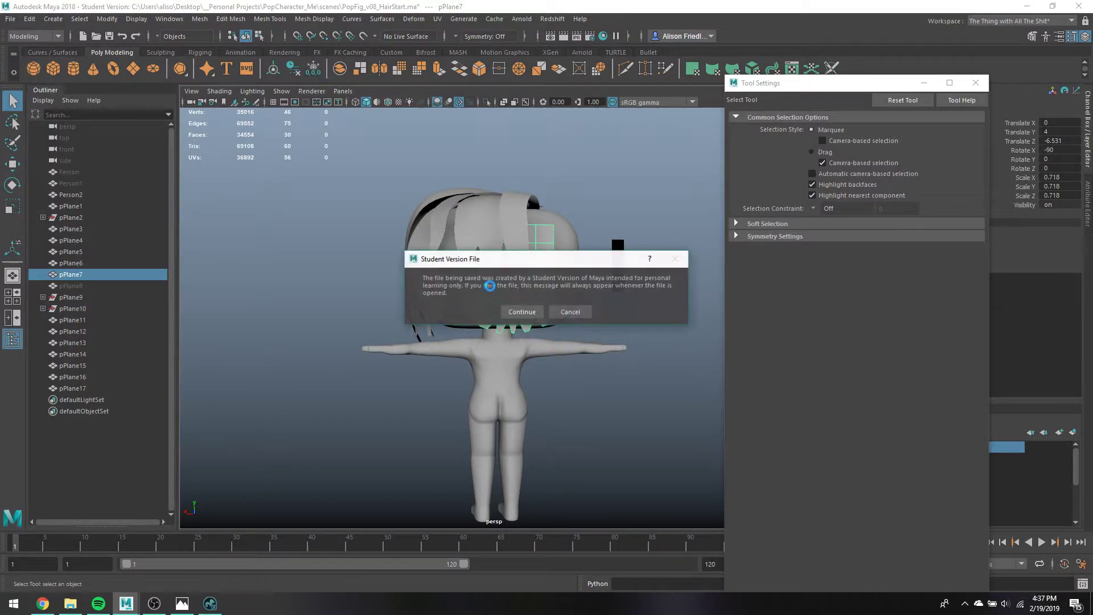
pyautogui.click(517, 311)
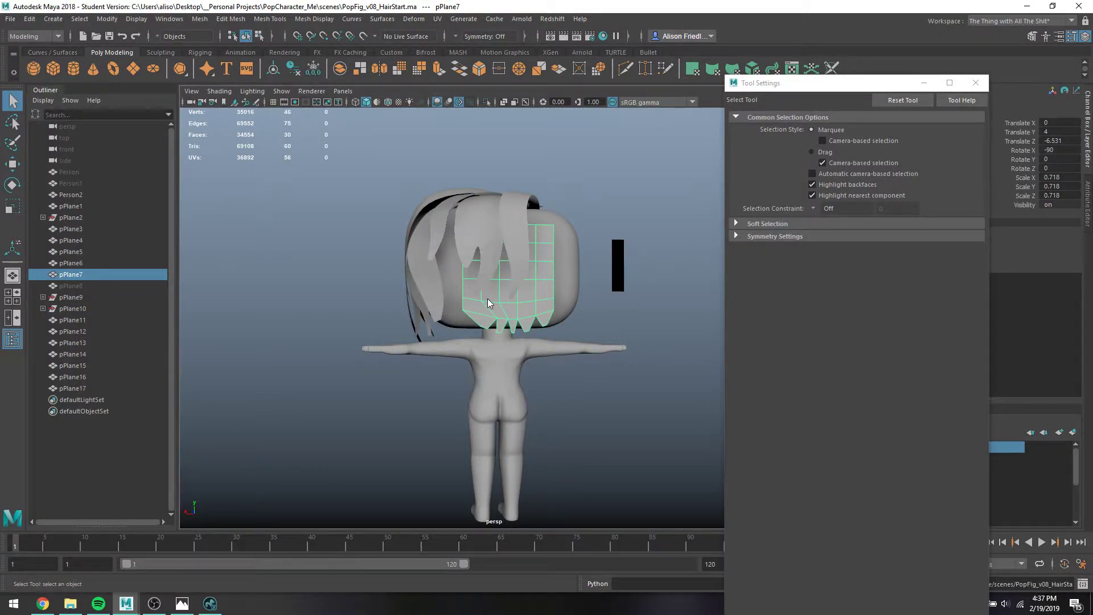
# Select the vertical border edges of the jagged back plane on the side covered by strands and extrude them
pyautogui.moveTo(486, 303); pyautogui.dragTo(495, 254, button='right')
pyautogui.click(462, 294)
pyautogui.press('4')
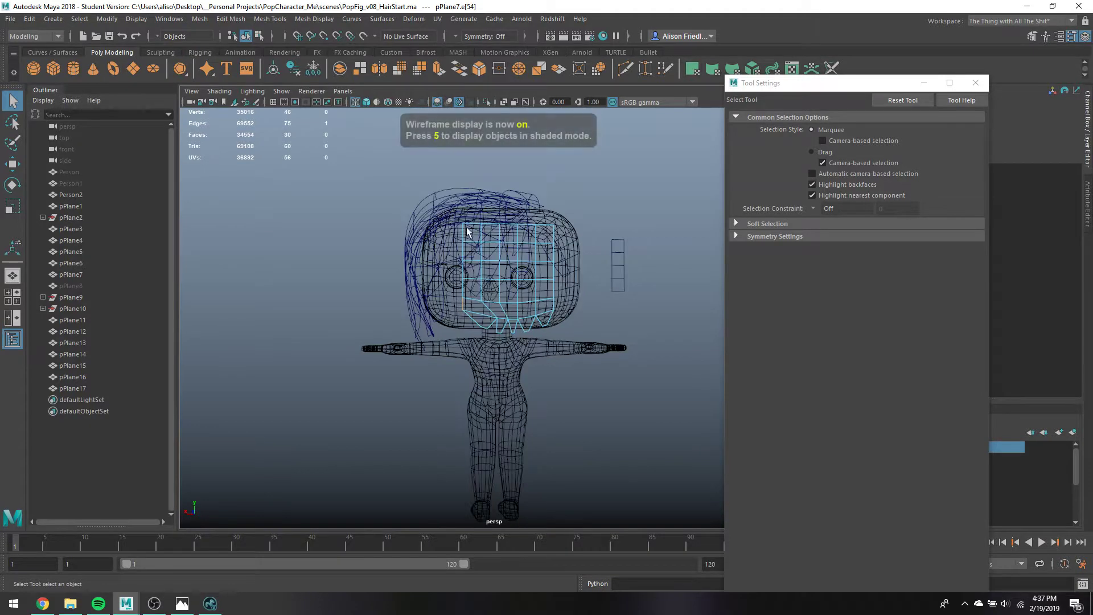
pyautogui.press('5')
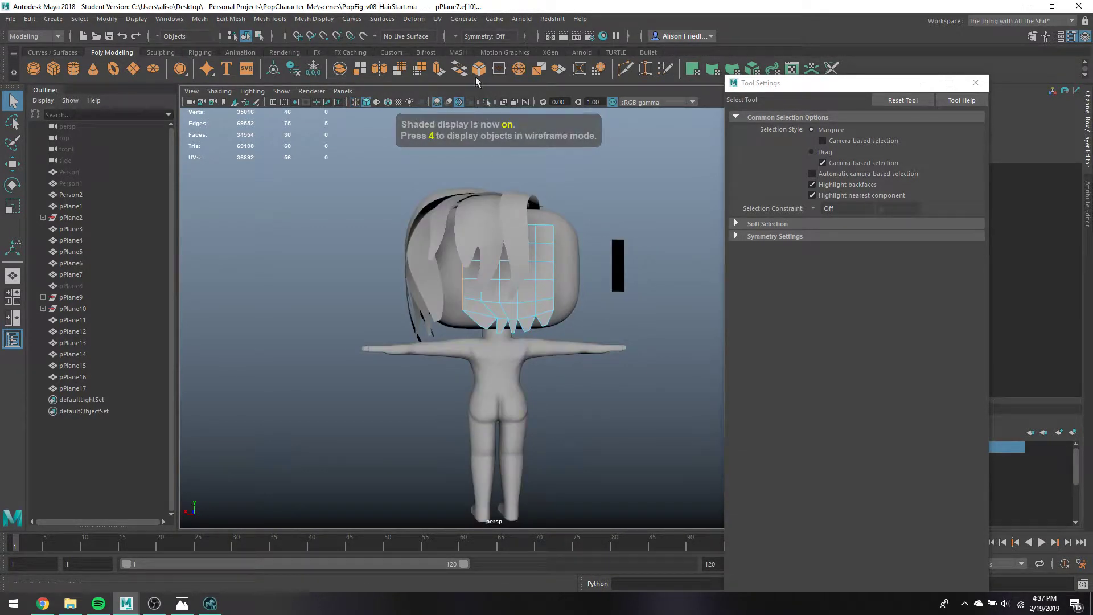
pyautogui.click(437, 69)
# Select the back plane's opposite vertical border and extrude it outward across the uncovered back of the head
pyautogui.keyDown('alt'); pyautogui.moveTo(432, 252); pyautogui.dragTo(504, 262); pyautogui.keyUp('alt')
pyautogui.press('q')
pyautogui.click(505, 252)
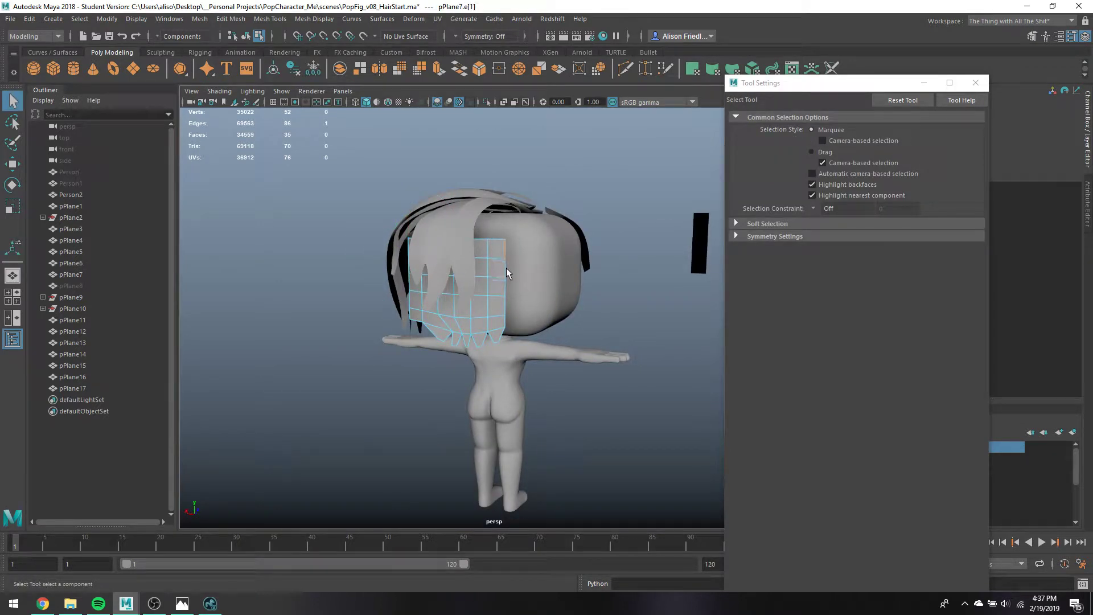
pyautogui.hotkey('ctrl', 'e')
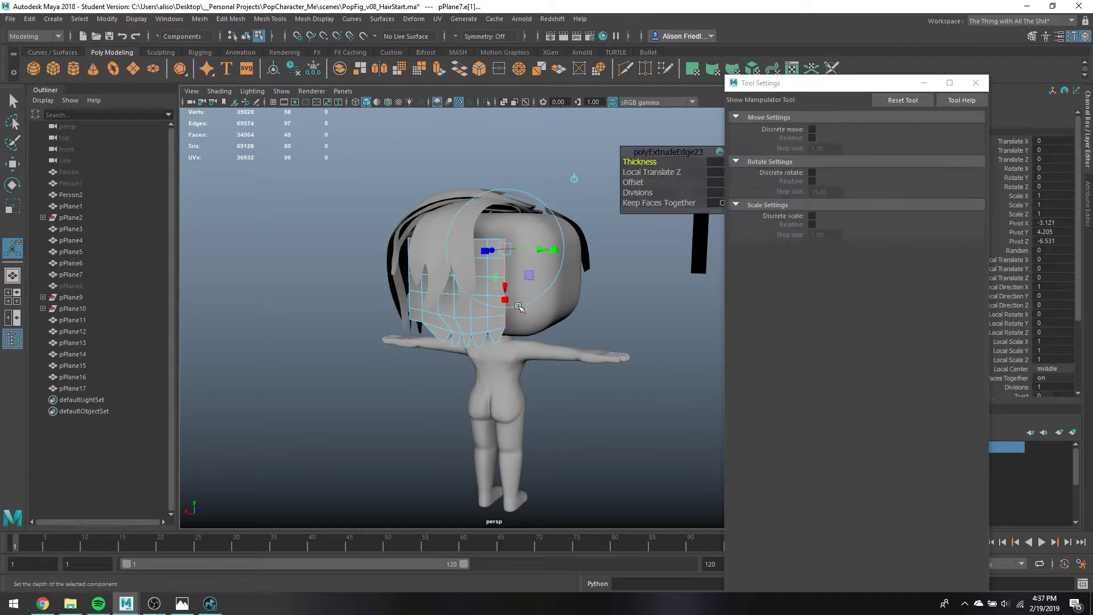
pyautogui.moveTo(520, 254); pyautogui.dragTo(515, 316)
# Extrude the border two more times, moving the new edges around the head's uncovered rear corner
pyautogui.hotkey('ctrl', 'e')
pyautogui.press('w')
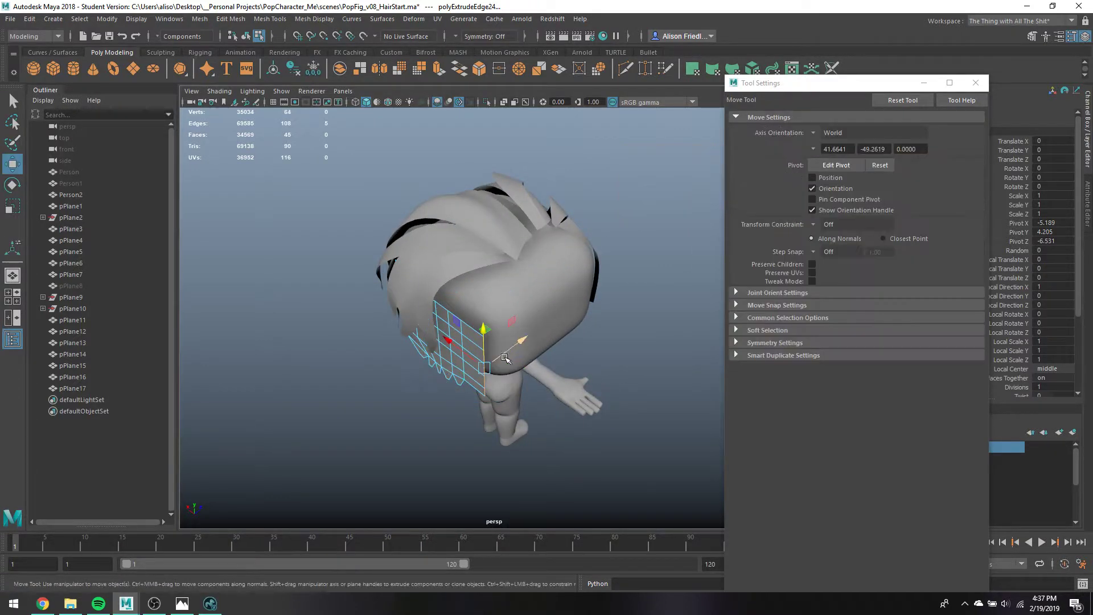
pyautogui.moveTo(466, 356); pyautogui.dragTo(538, 359)
pyautogui.hotkey('ctrl', 'e')
pyautogui.press('w')
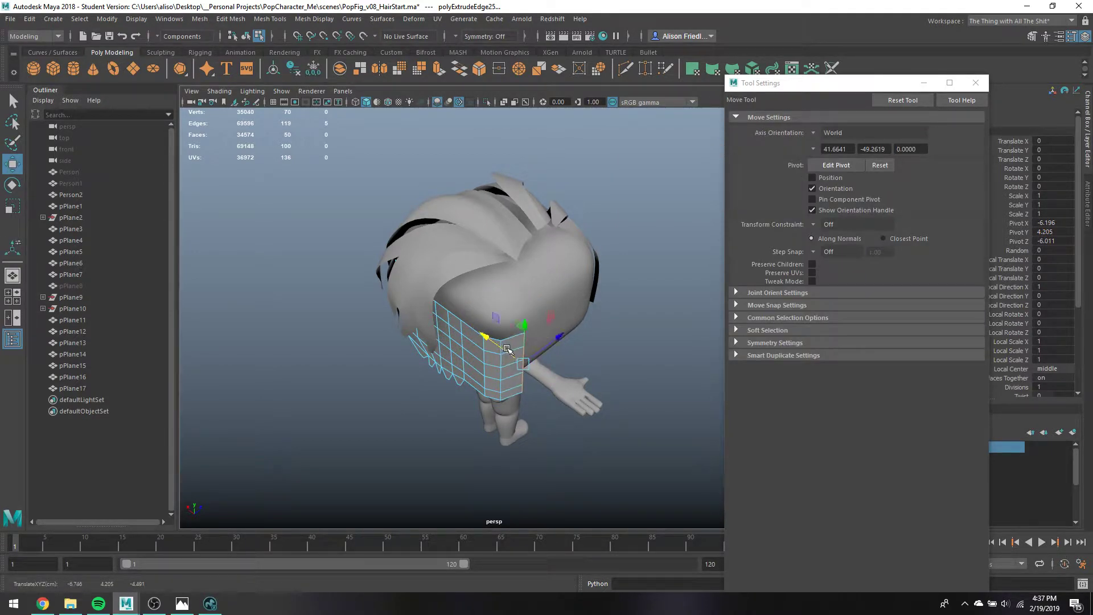
# Extrude the border two more times, extending the hair sheet along the side of the head toward the face
pyautogui.hotkey('ctrl', 'e')
pyautogui.press('w')
pyautogui.moveTo(541, 354); pyautogui.dragTo(494, 303)
pyautogui.hotkey('ctrl', 'e')
pyautogui.press('w')
pyautogui.press('q')
# Select the upper four edges of the side sheet's front border and move them forward along Z
pyautogui.click(494, 303)
pyautogui.click(486, 349)
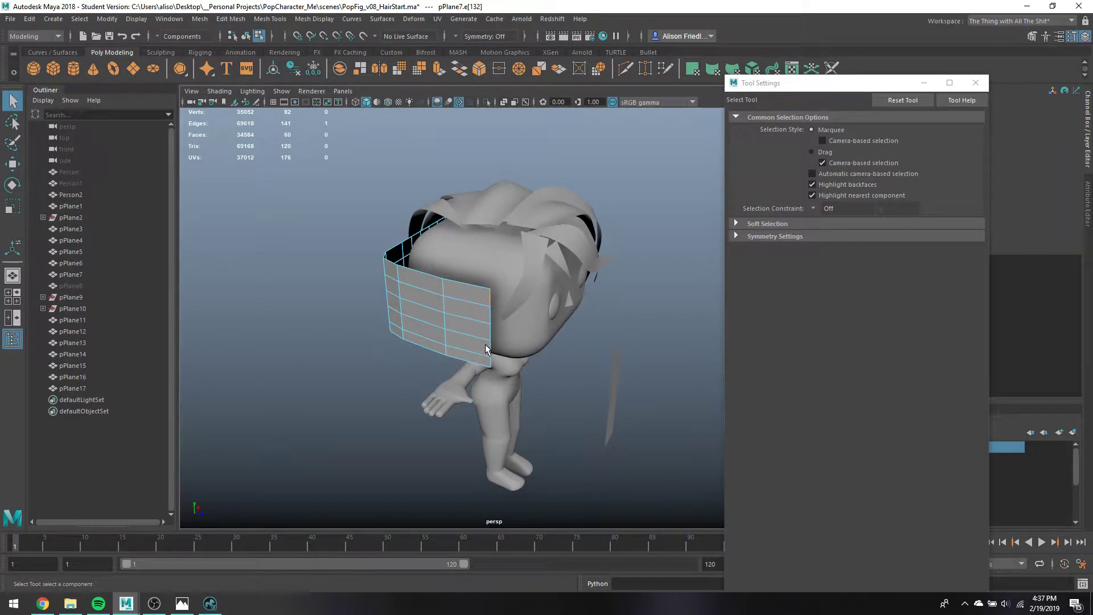
pyautogui.keyDown('shift'); pyautogui.doubleClick(490, 347); pyautogui.keyUp('shift')
pyautogui.press('w')
pyautogui.moveTo(502, 332); pyautogui.dragTo(511, 334)
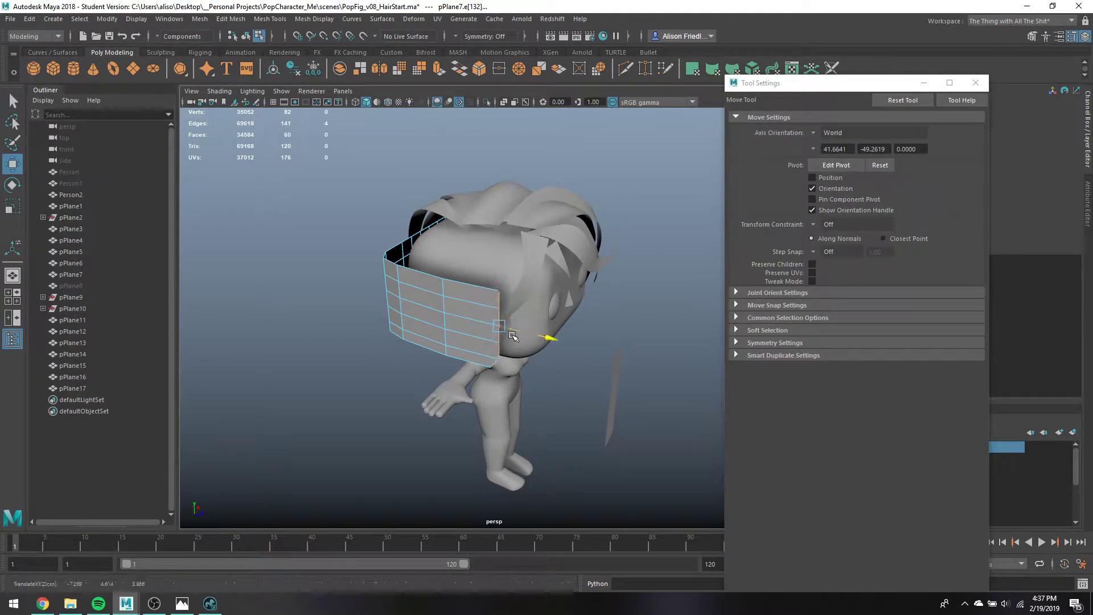
# Reduce the selection to the upper three front border edges and move them further forward along Z
pyautogui.press('q')
pyautogui.press('w')
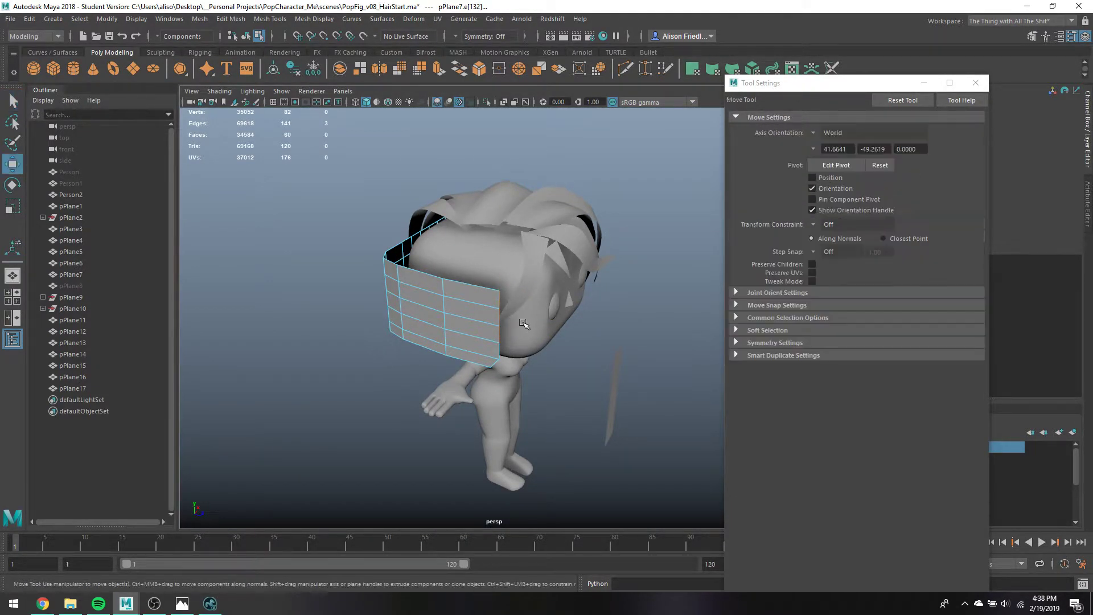
pyautogui.press('q')
pyautogui.click(504, 313)
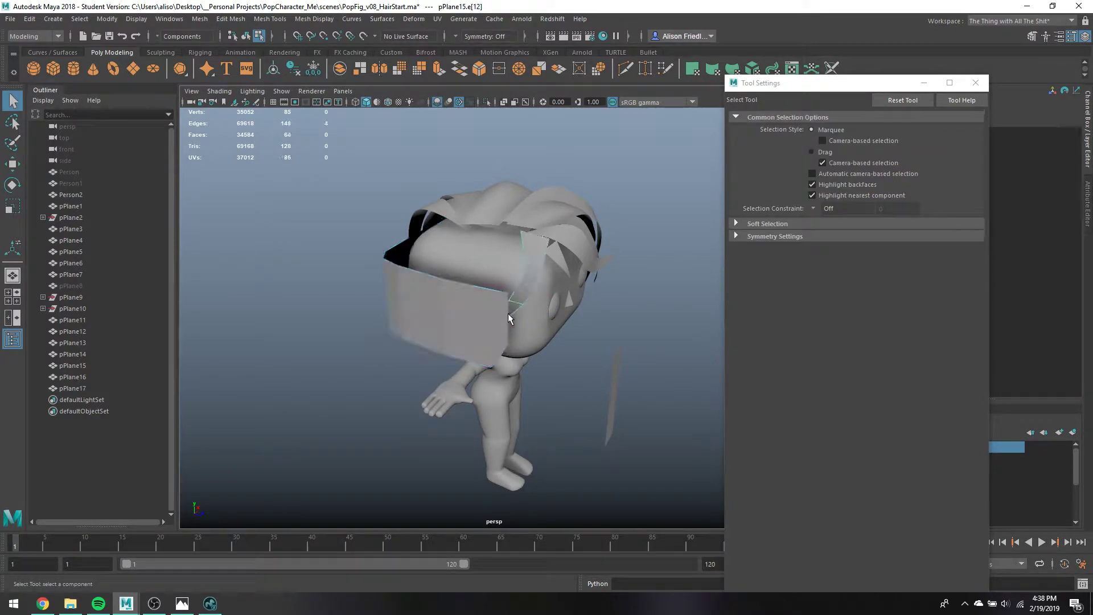
# Move the upper two front border edges and then only the topmost edge further forward to slant the border
pyautogui.click(478, 296)
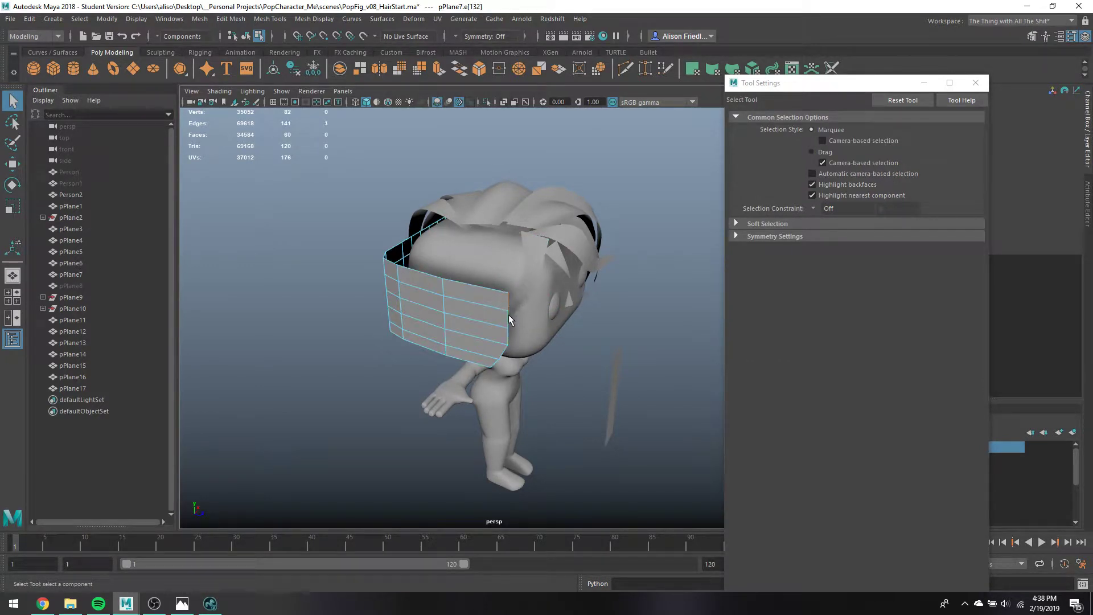
pyautogui.keyDown('shift'); pyautogui.click(511, 312); pyautogui.keyUp('shift')
pyautogui.press('w')
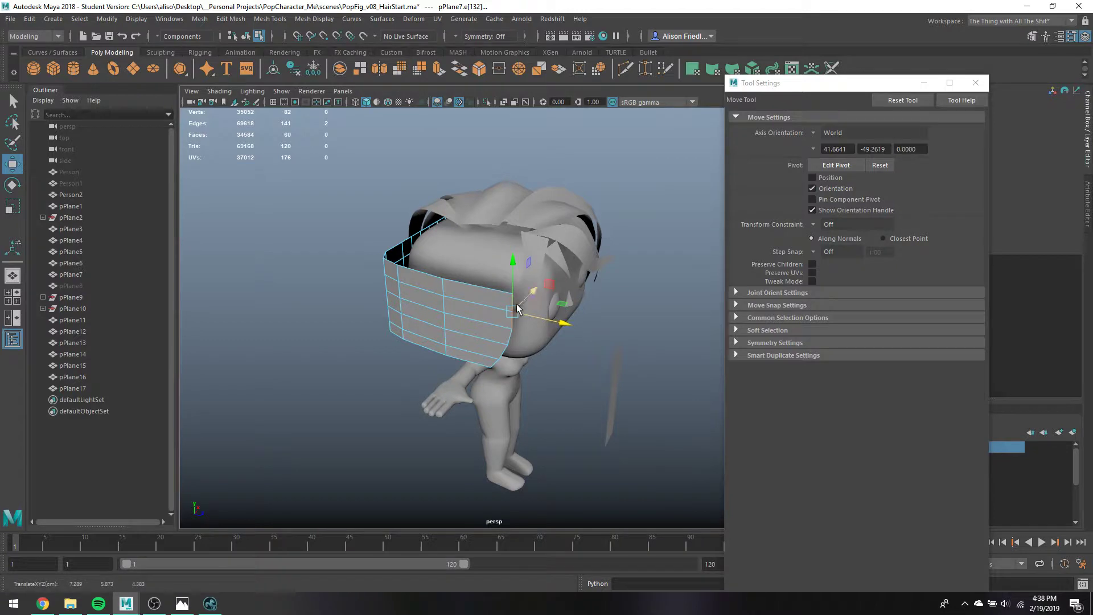
pyautogui.press('q')
pyautogui.press('w')
pyautogui.click(526, 306)
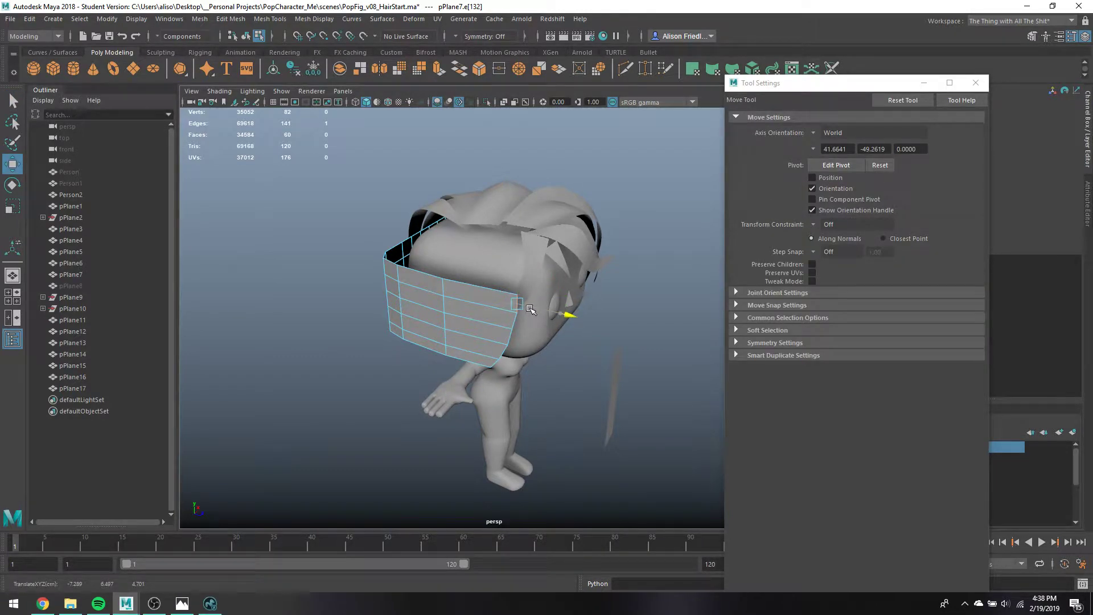
pyautogui.press('q')
# Try soft-selecting the top row of faces on the rear of the hair sheet and adjusting the falloff for a move
pyautogui.moveTo(481, 272); pyautogui.dragTo(532, 258, button='right')
pyautogui.keyDown('alt'); pyautogui.moveTo(484, 295); pyautogui.dragTo(442, 253); pyautogui.keyUp('alt')
pyautogui.moveTo(432, 272); pyautogui.dragTo(432, 274, button='right')
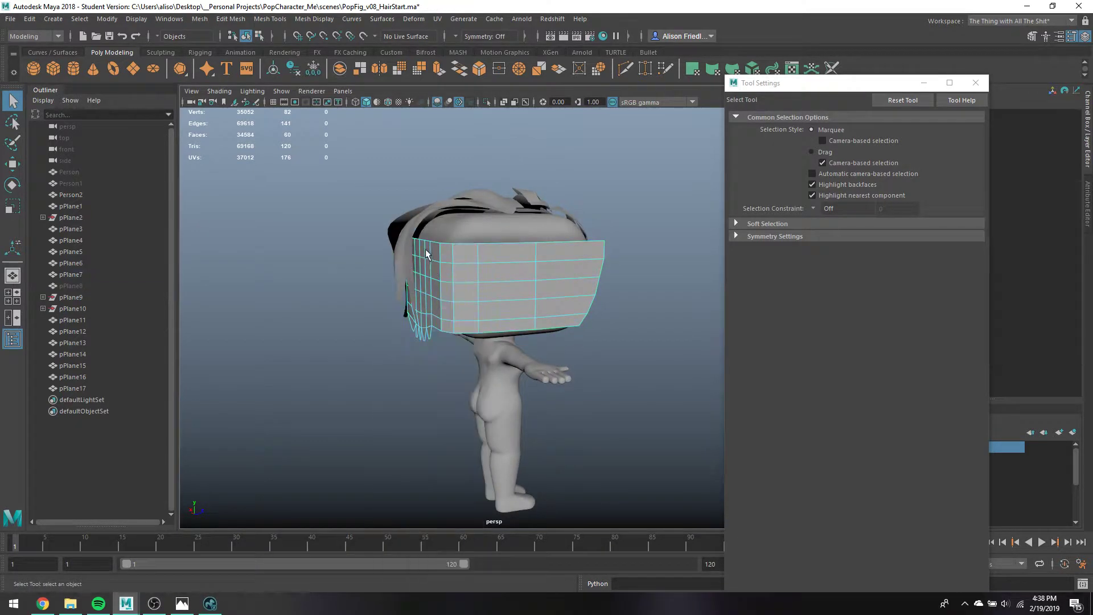
pyautogui.click(414, 247)
pyautogui.press('4')
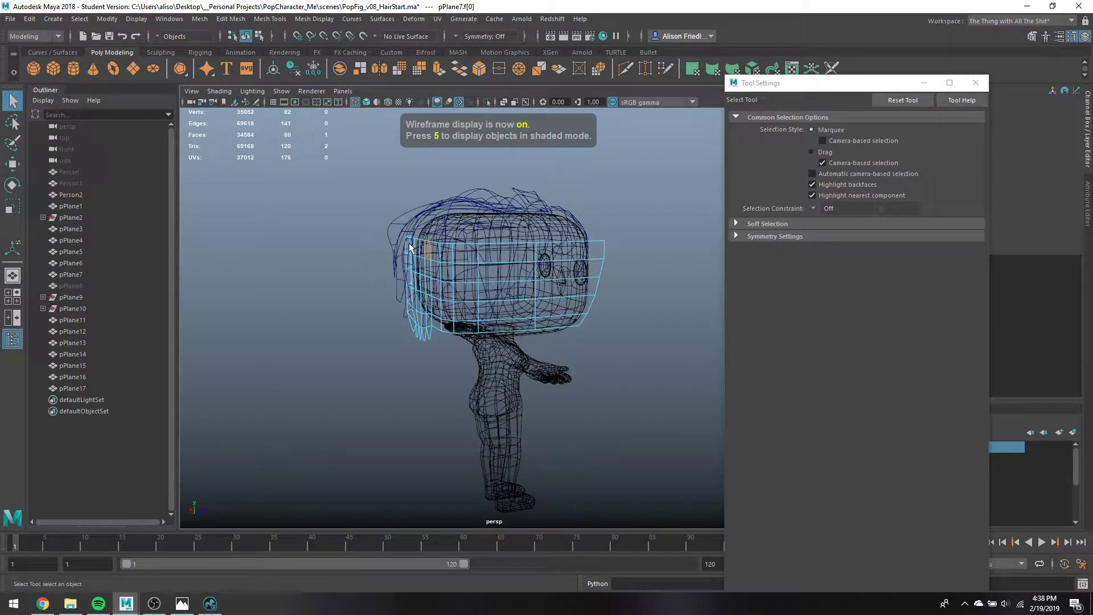
pyautogui.press('5')
pyautogui.press('b')
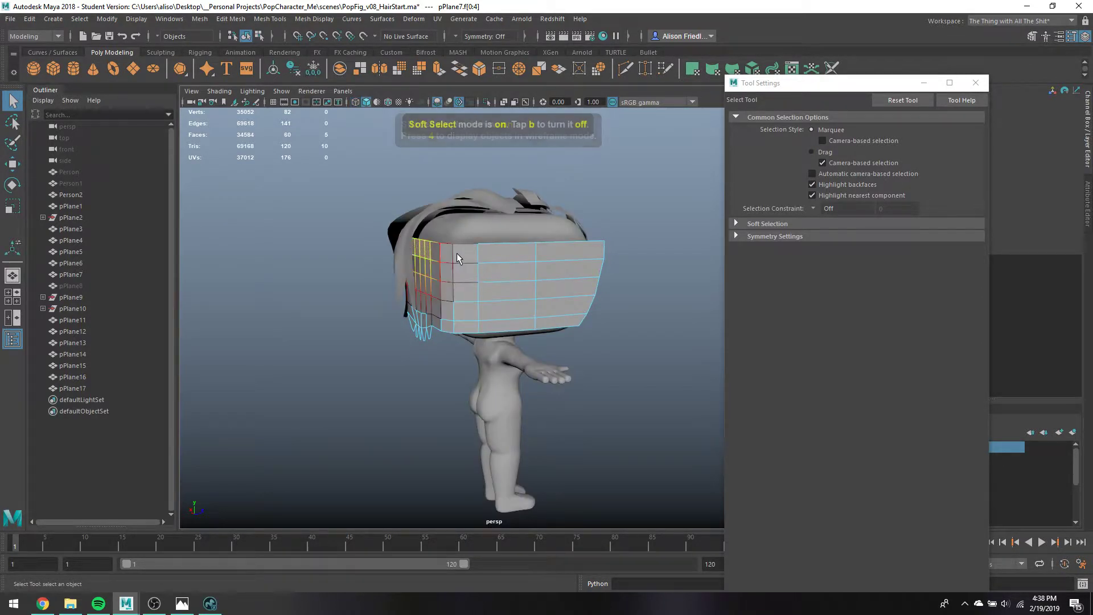
pyautogui.moveTo(440, 261)
pyautogui.mouseDown(button='middle')
pyautogui.moveTo(542, 315)
pyautogui.moveTo(443, 267)
pyautogui.mouseUp(button='middle')
pyautogui.press('w')
pyautogui.keyDown('alt'); pyautogui.moveTo(444, 266); pyautogui.dragTo(469, 293); pyautogui.keyUp('alt')
pyautogui.press('q')
# Select the hair sheet's hidden vertical border under the side strands in wireframe view and extrude it outward
pyautogui.moveTo(469, 293); pyautogui.dragTo(459, 284, button='right')
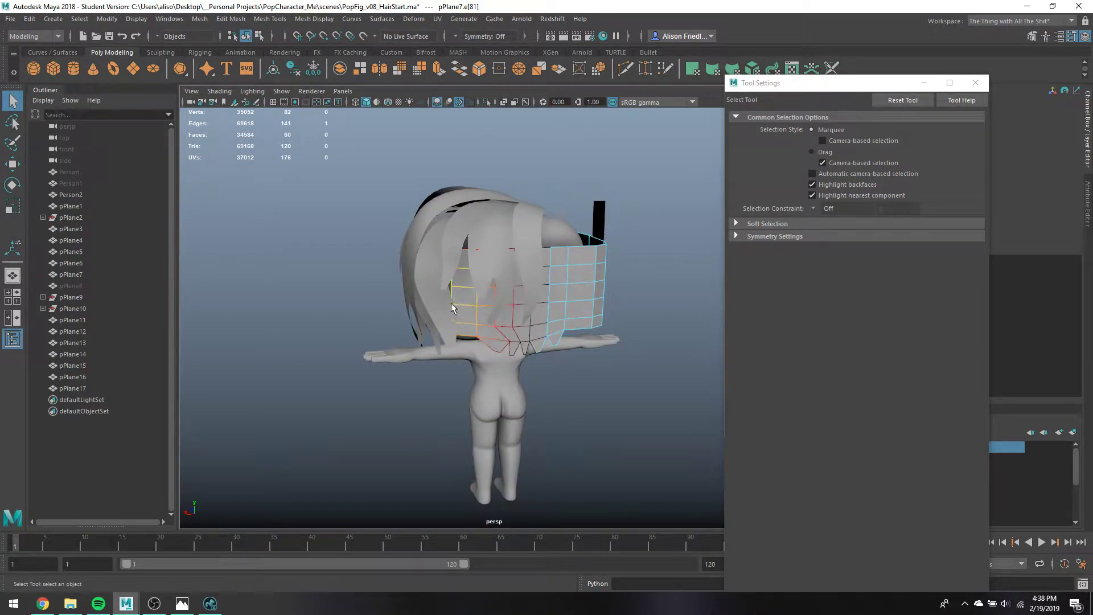
pyautogui.press('4')
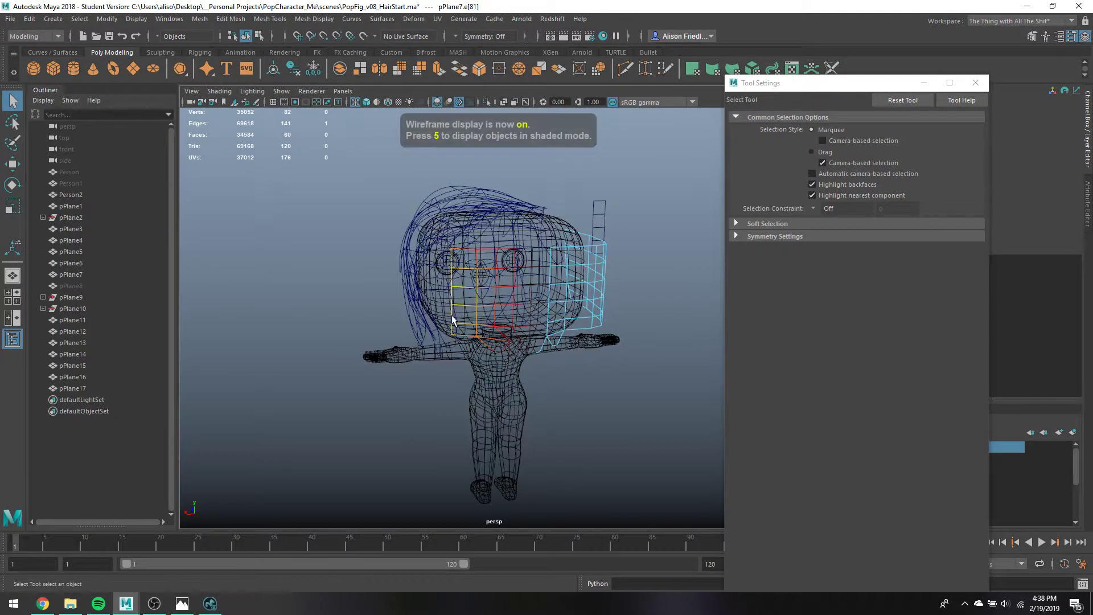
pyautogui.doubleClick(454, 263)
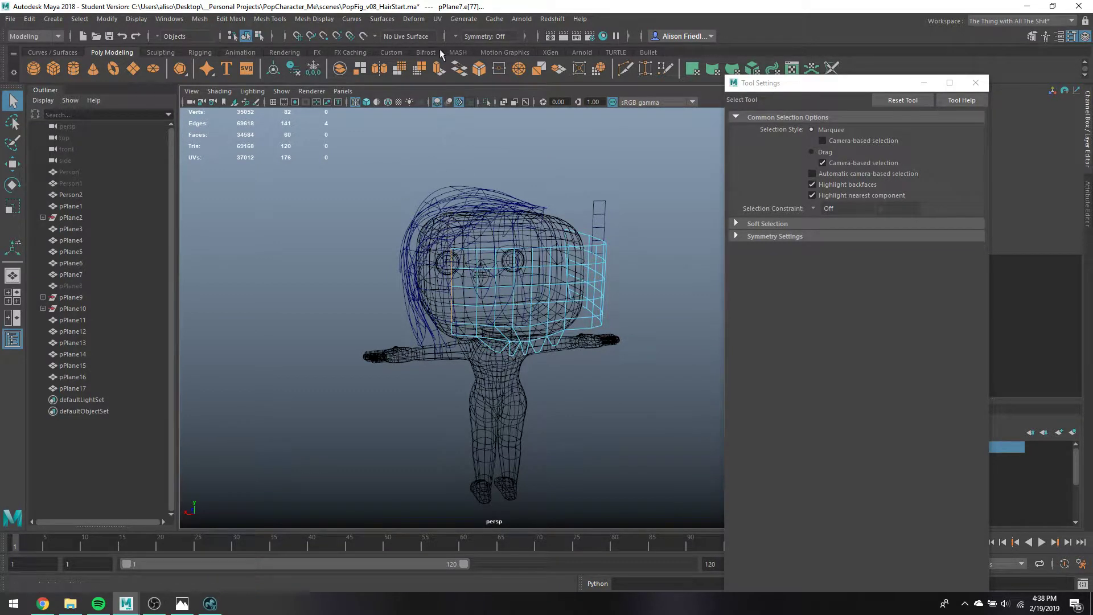
pyautogui.hotkey('ctrl', 'e')
pyautogui.press('5')
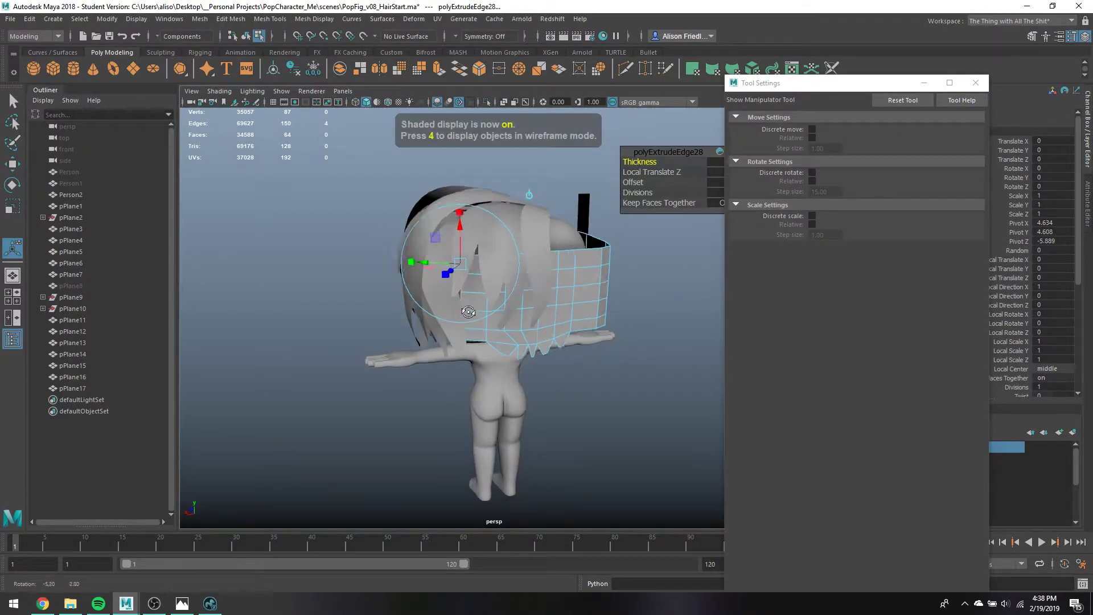
pyautogui.moveTo(457, 270); pyautogui.dragTo(437, 263)
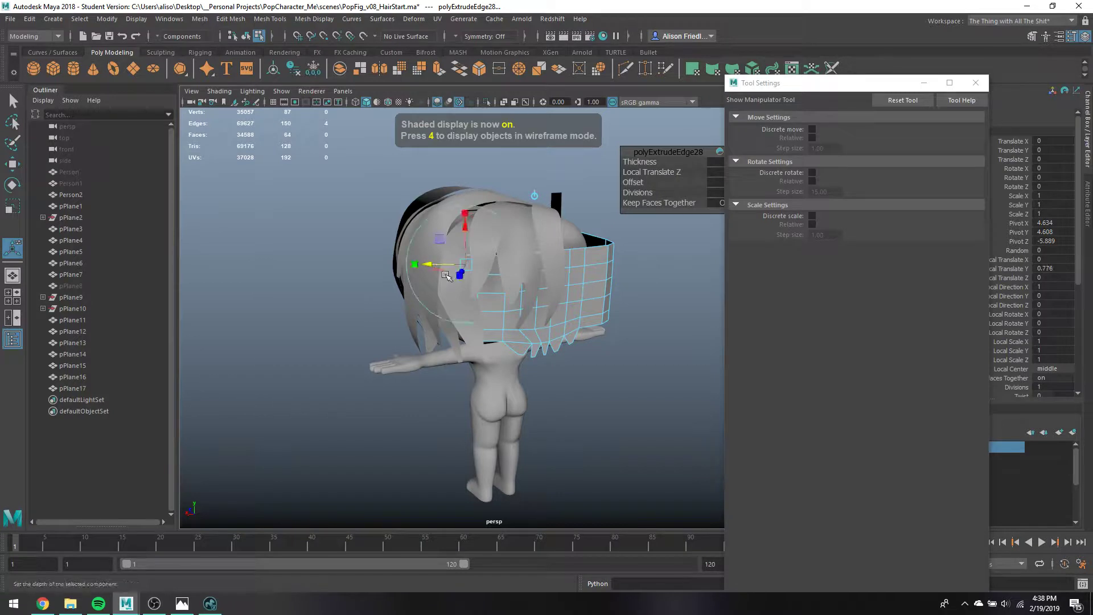
# Rotate the newly extruded border edges and move them forward along Z to wrap the strand-covered side
pyautogui.press('e')
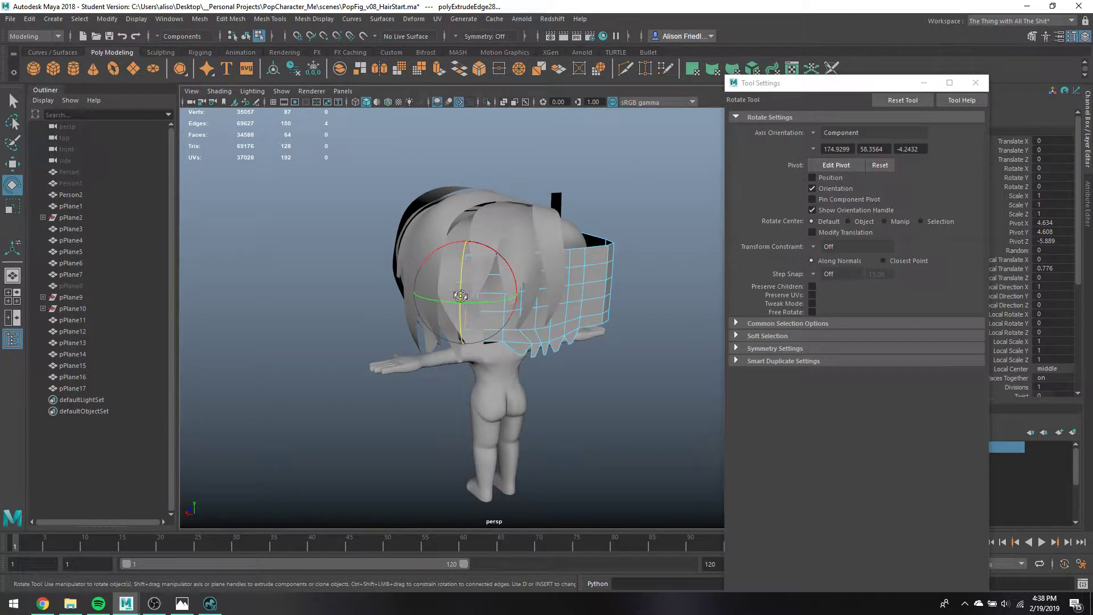
pyautogui.keyDown('alt'); pyautogui.moveTo(461, 296); pyautogui.dragTo(495, 309); pyautogui.keyUp('alt')
pyautogui.press('w')
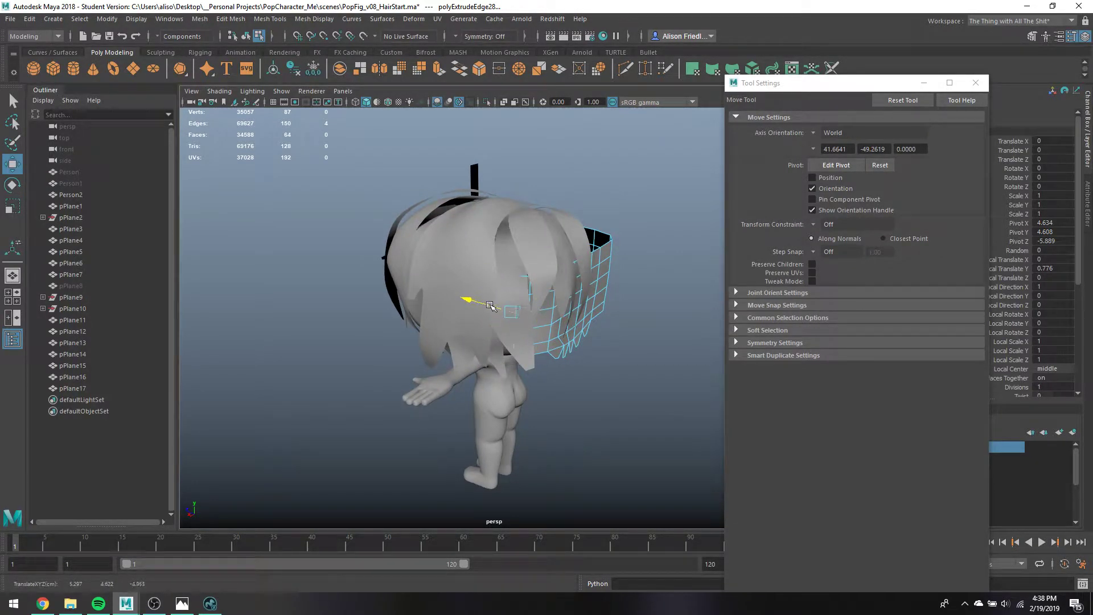
pyautogui.keyDown('alt'); pyautogui.moveTo(636, 270); pyautogui.dragTo(524, 259); pyautogui.keyUp('alt')
# Select four top edges along the rear of the hair sheet and move them in toward the head along Z
pyautogui.press('q')
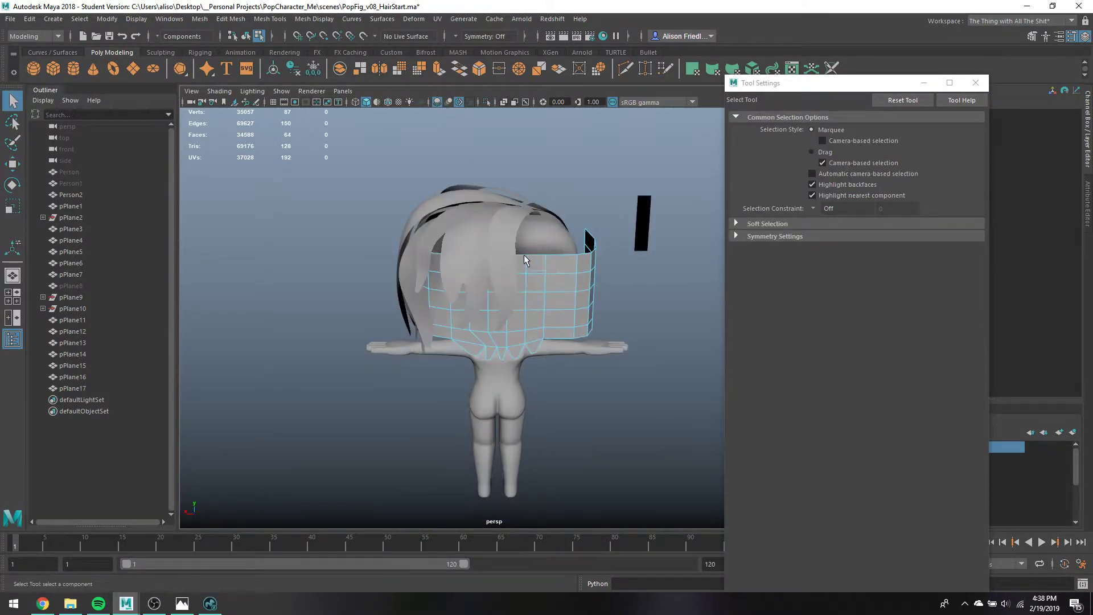
pyautogui.click(519, 256)
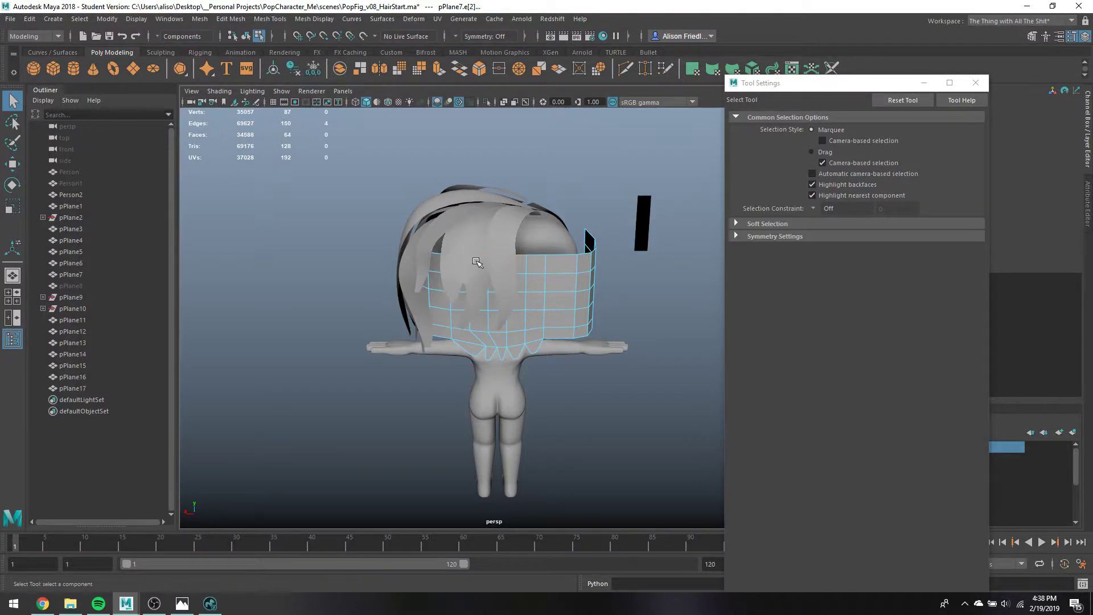
pyautogui.press('w')
pyautogui.keyDown('alt'); pyautogui.moveTo(477, 262); pyautogui.dragTo(475, 266); pyautogui.keyUp('alt')
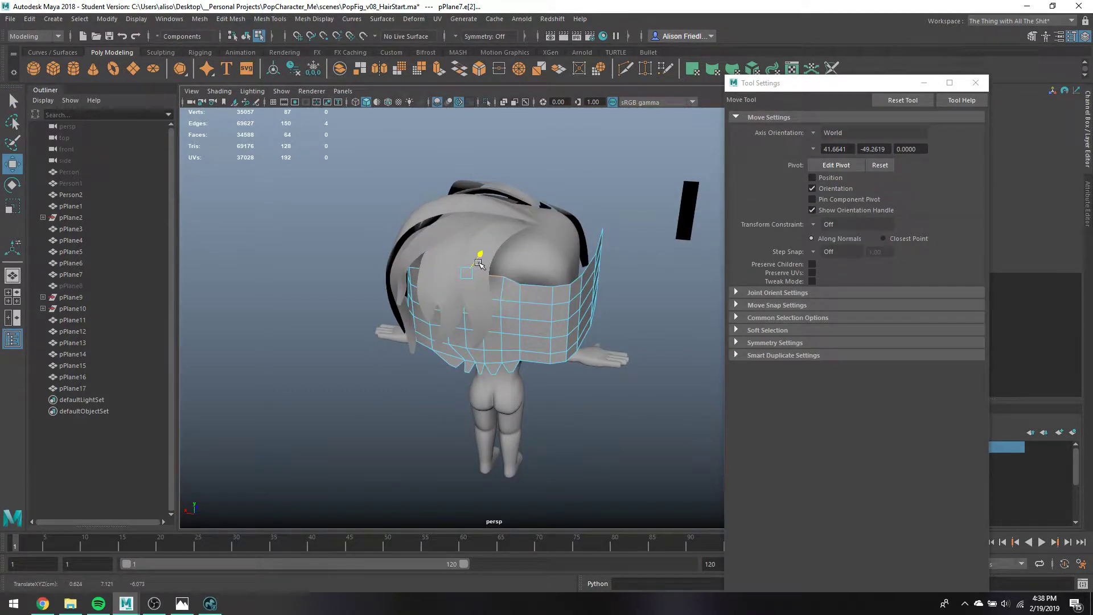
# Select three top edges around the sheet's uncovered rear corner and move them inward along X
pyautogui.press('q')
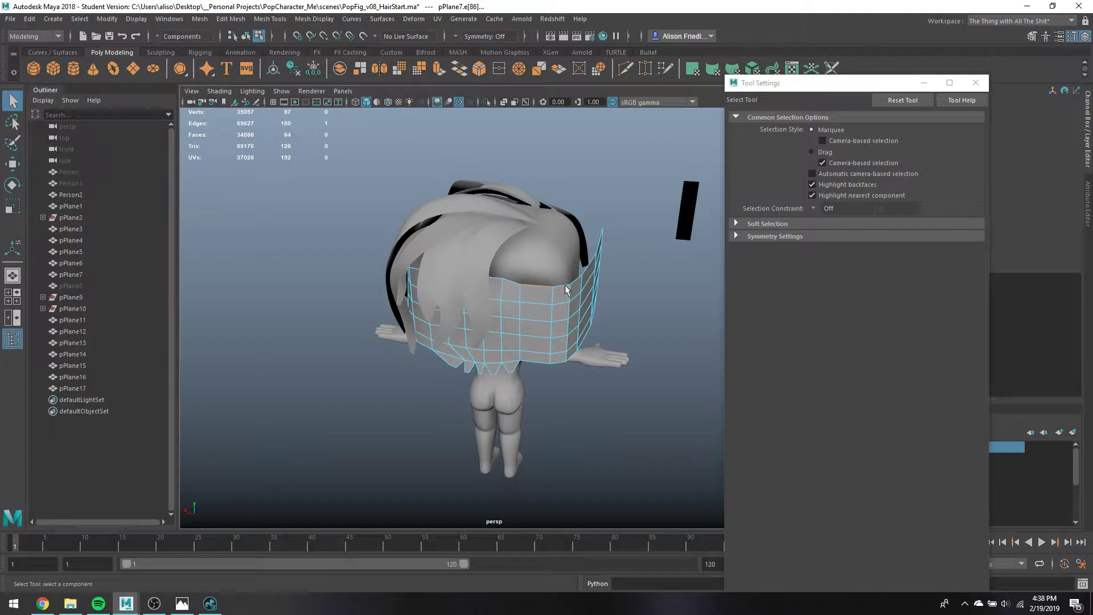
pyautogui.keyDown('shift'); pyautogui.click(557, 276); pyautogui.keyUp('shift')
pyautogui.press('w')
pyautogui.moveTo(537, 280); pyautogui.dragTo(502, 271)
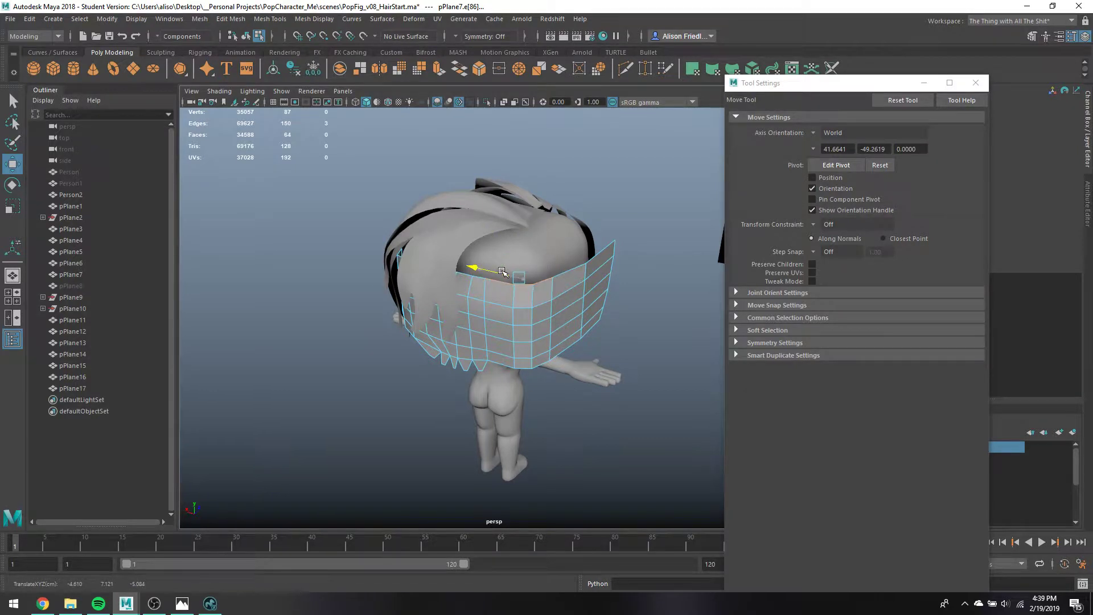
# Select the top front edge of the side sheet, move it toward the head along X, and return to object selection
pyautogui.click(593, 255)
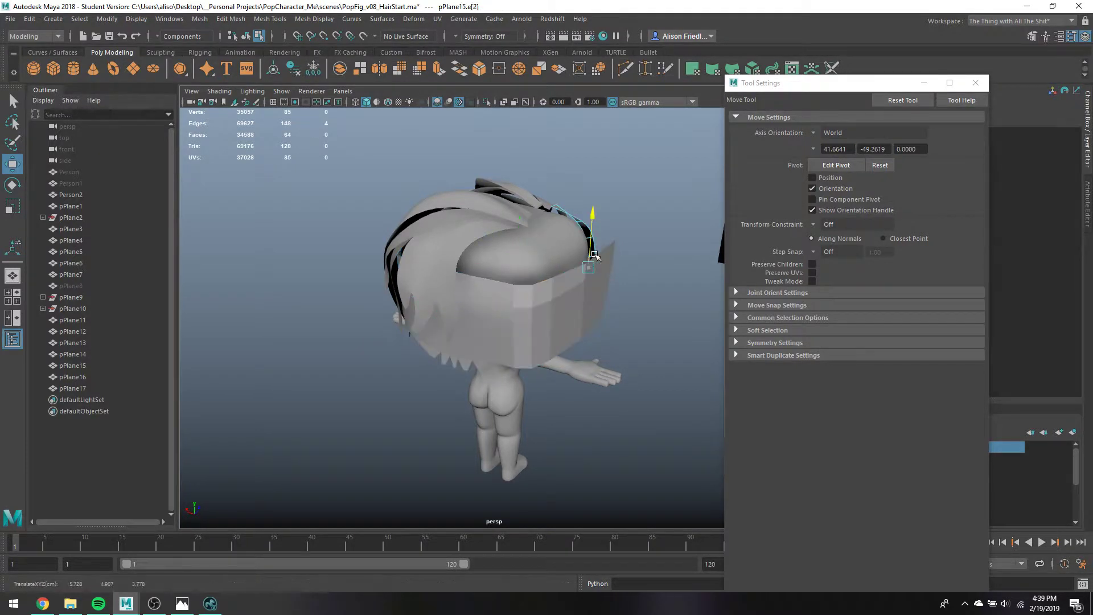
pyautogui.click(605, 264)
pyautogui.moveTo(604, 262); pyautogui.dragTo(602, 231, button='right')
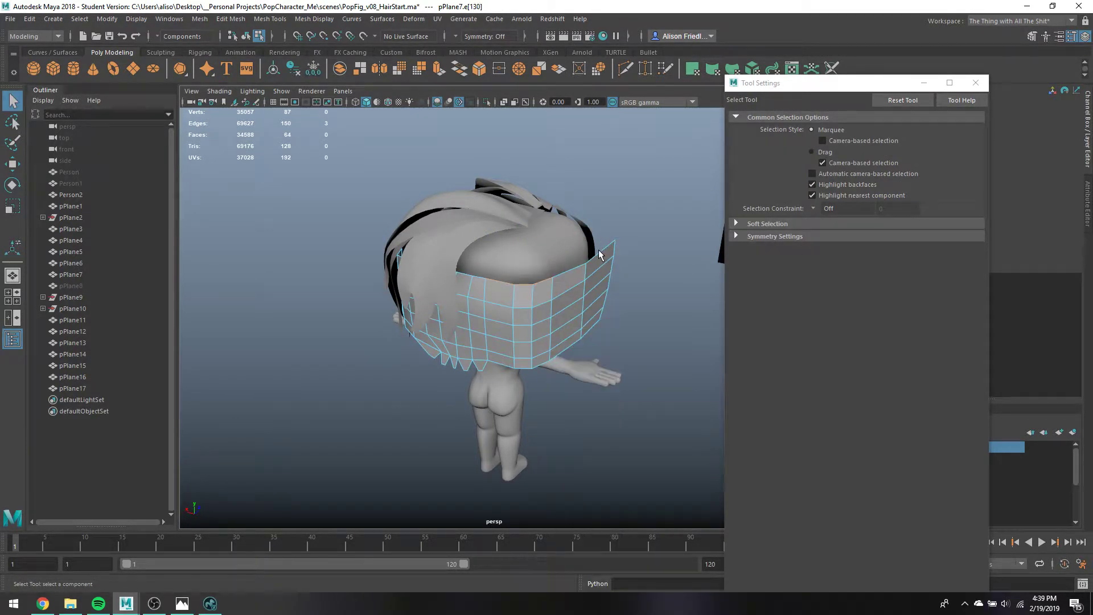
pyautogui.click(584, 248)
pyautogui.moveTo(583, 248); pyautogui.dragTo(558, 259)
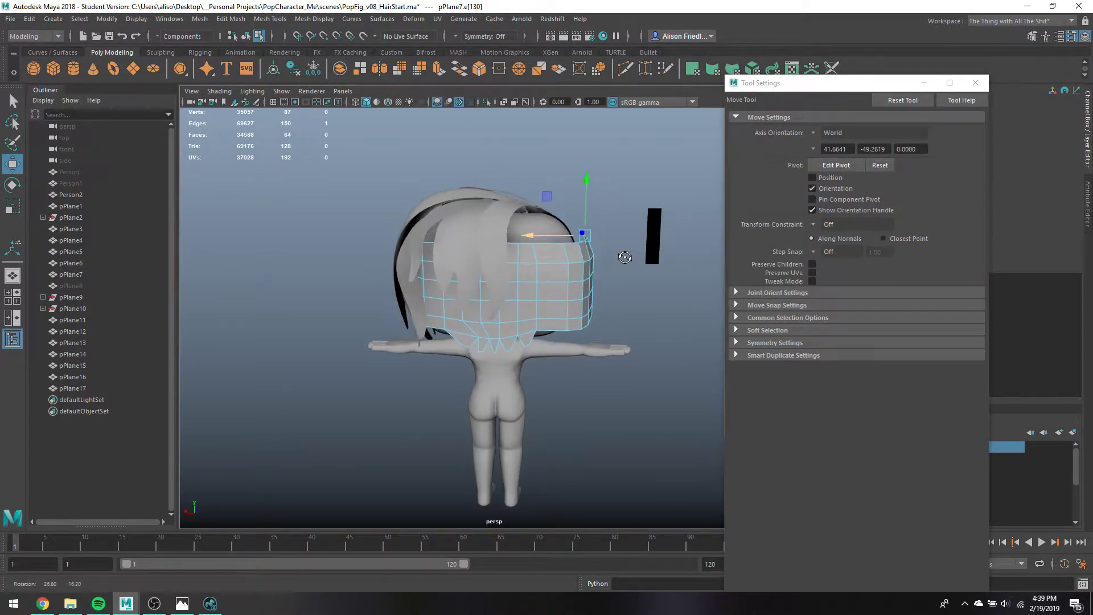
pyautogui.press('q')
pyautogui.moveTo(556, 259); pyautogui.dragTo(579, 218, button='right')
pyautogui.click(580, 219)
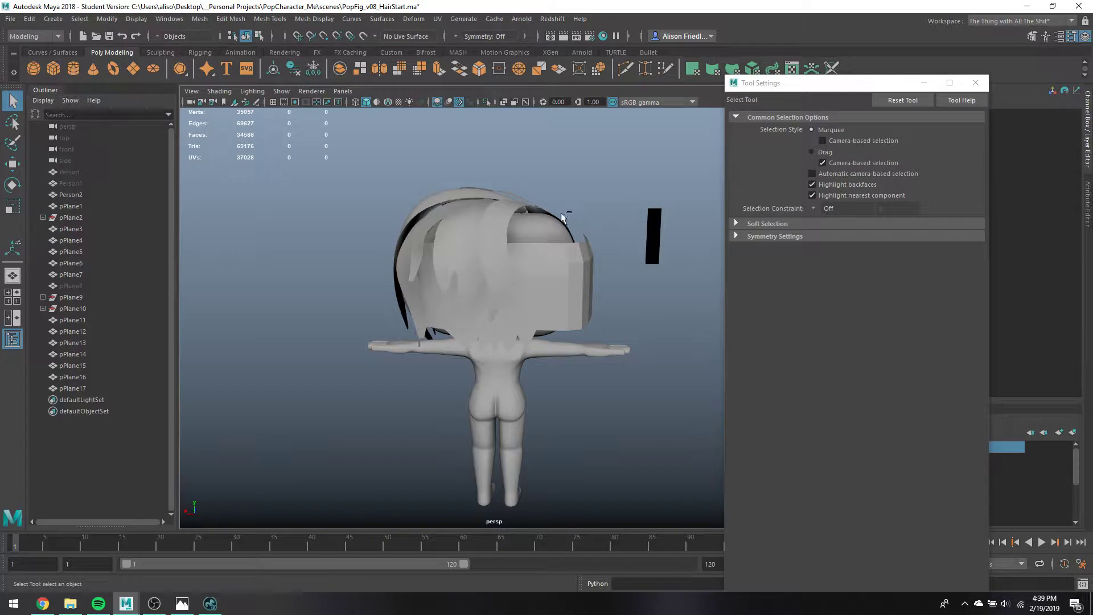
# Save the scene, and extrude two bottom edges of the back hair sheet downward into a tapered tip
pyautogui.hotkey('ctrl', 's')
pyautogui.press('Return')
pyautogui.click(534, 327)
pyautogui.keyDown('alt'); pyautogui.moveTo(534, 327); pyautogui.dragTo(508, 302); pyautogui.keyUp('alt')
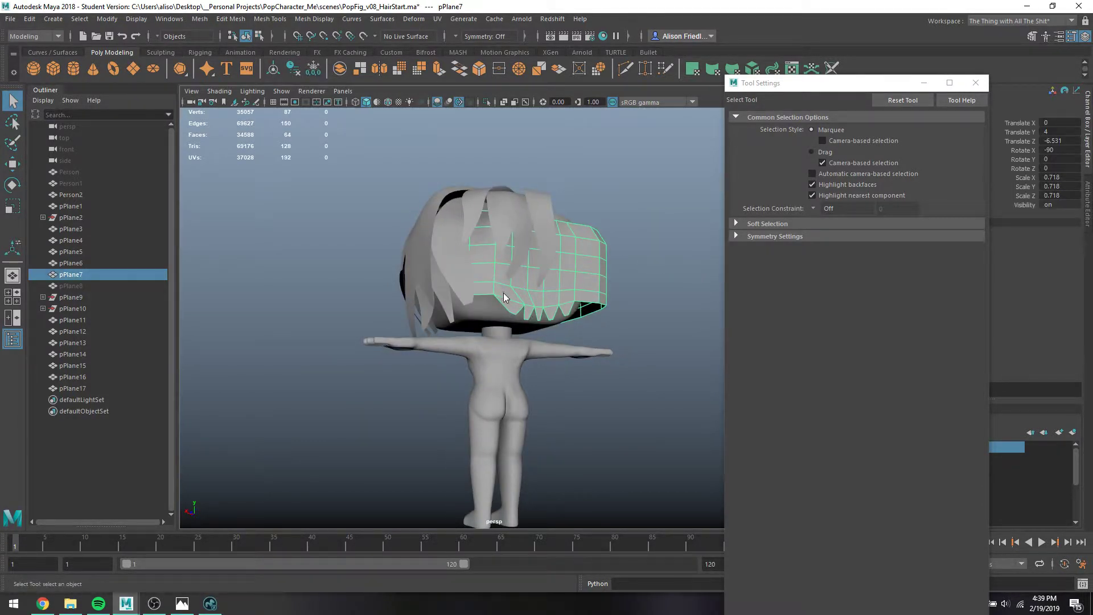
pyautogui.moveTo(503, 296); pyautogui.dragTo(503, 244, button='right')
pyautogui.click(479, 293)
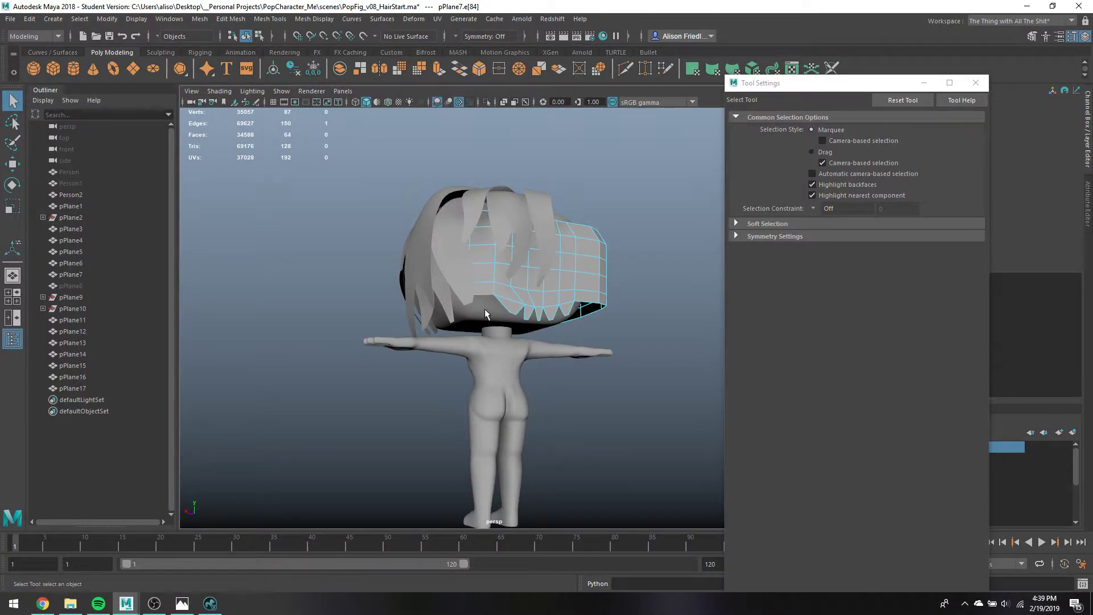
pyautogui.press('4')
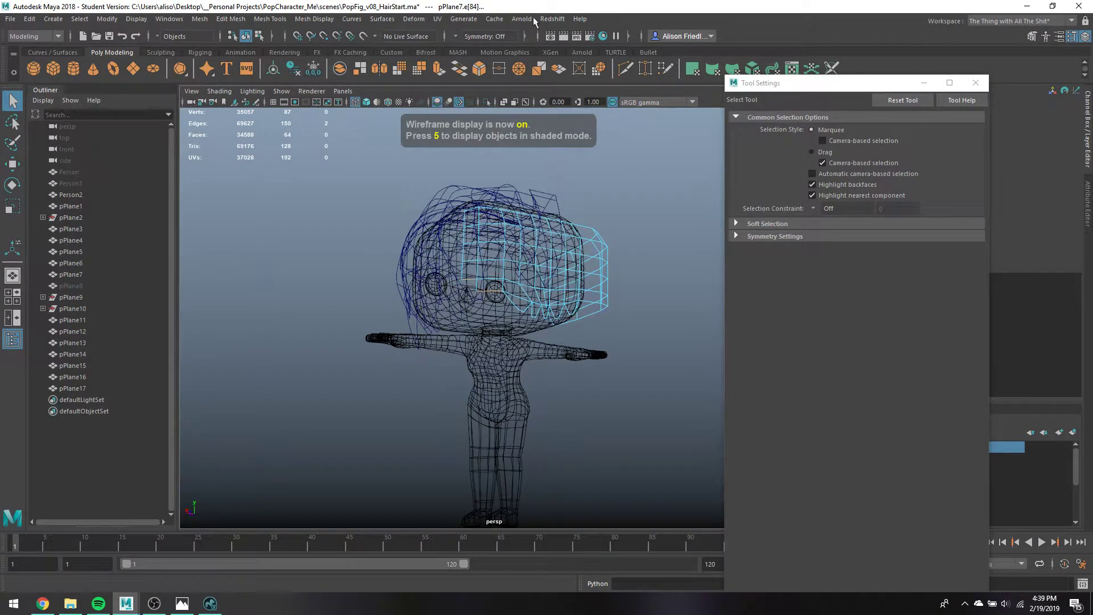
pyautogui.click(438, 69)
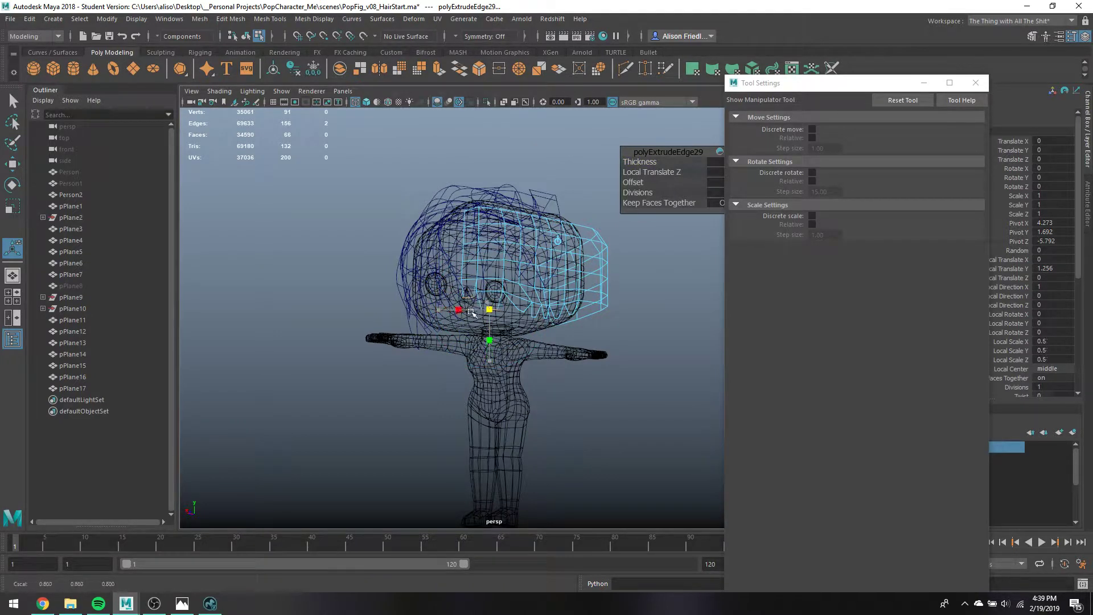
pyautogui.press('q')
pyautogui.press('5')
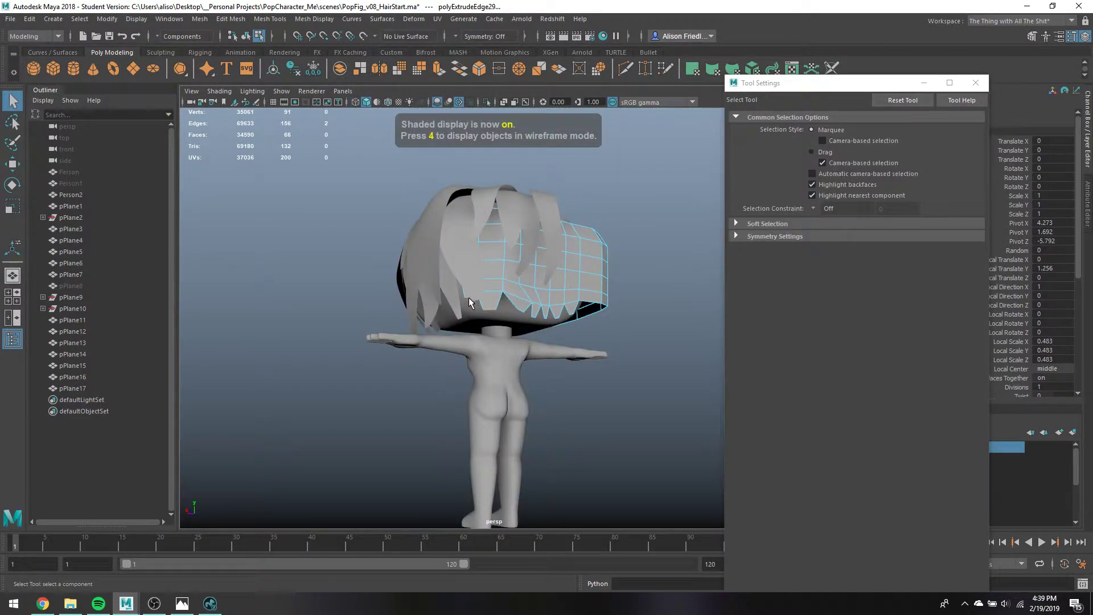
# Reposition the bottom edge beside the new hair tip and turn on smooth preview for the hair sheet
pyautogui.click(475, 303)
pyautogui.press('w')
pyautogui.moveTo(455, 300)
pyautogui.keyDown('alt'); pyautogui.mouseDown()
pyautogui.moveTo(481, 291)
pyautogui.moveTo(471, 301)
pyautogui.moveTo(488, 321)
pyautogui.mouseUp(); pyautogui.keyUp('alt')
pyautogui.press('q')
pyautogui.press('3')
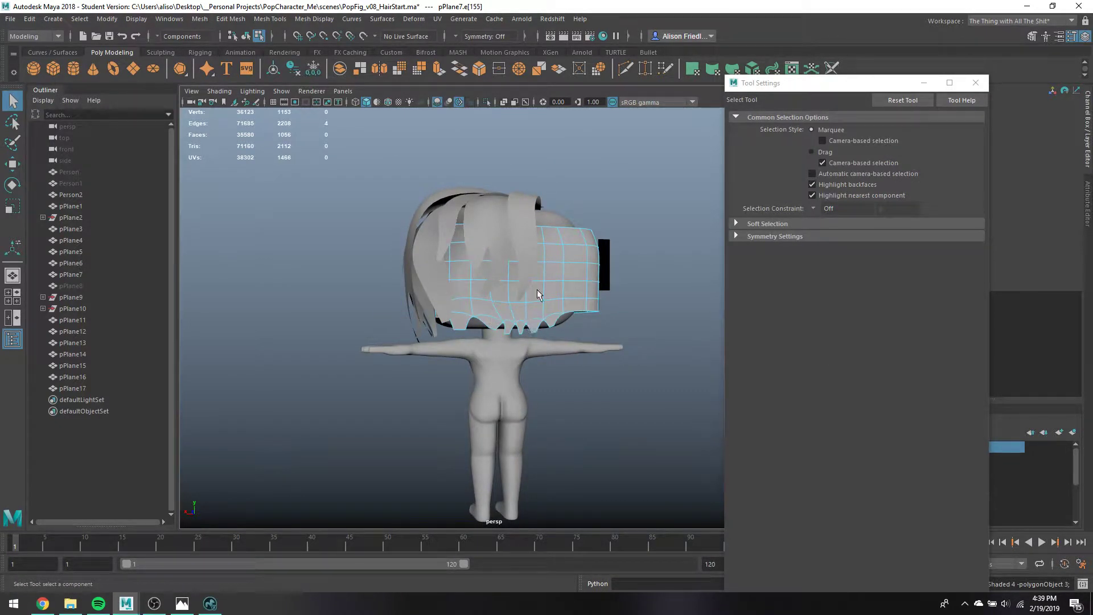
# Return to object selection and save the scene
pyautogui.moveTo(540, 288); pyautogui.dragTo(589, 260, button='right')
pyautogui.keyDown('alt'); pyautogui.moveTo(648, 229); pyautogui.dragTo(483, 307); pyautogui.keyUp('alt')
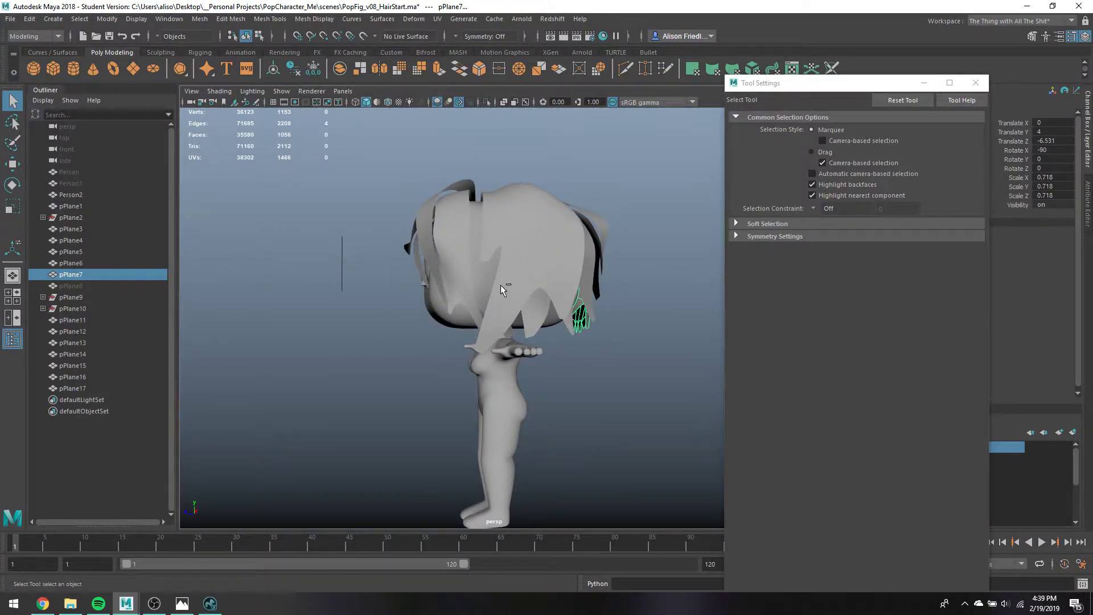
pyautogui.hotkey('ctrl', 's')
pyautogui.press('Return')
# Raise the lower front corner vertex of the side hair sheet using soft selection
pyautogui.keyDown('alt'); pyautogui.moveTo(499, 284); pyautogui.dragTo(525, 308); pyautogui.keyUp('alt')
pyautogui.moveTo(528, 275); pyautogui.dragTo(488, 279, button='right')
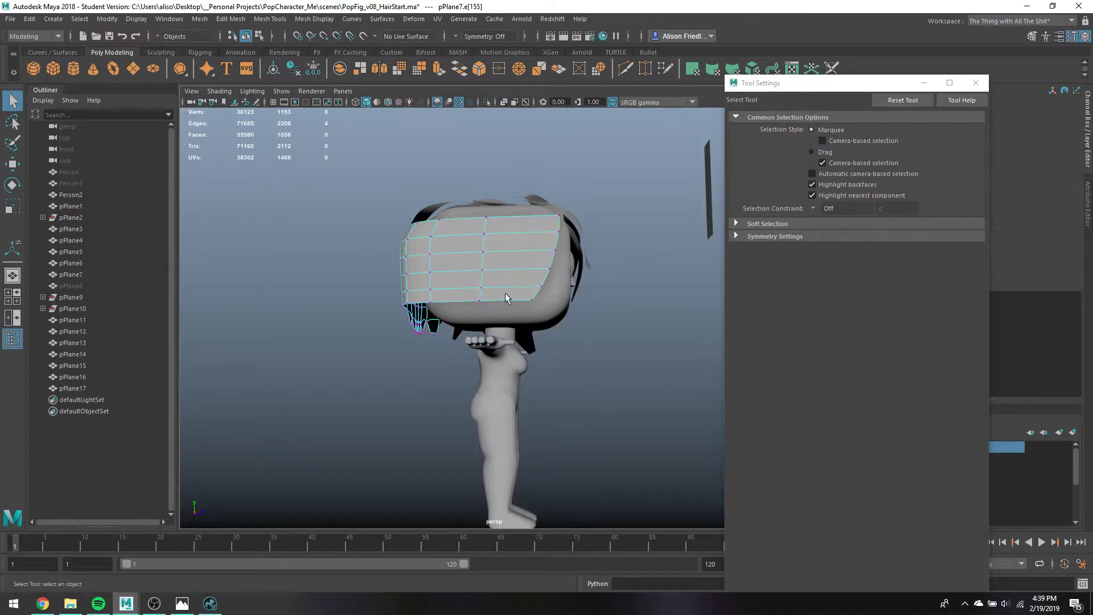
pyautogui.press('b')
pyautogui.moveTo(550, 313); pyautogui.dragTo(666, 343)
pyautogui.press('w')
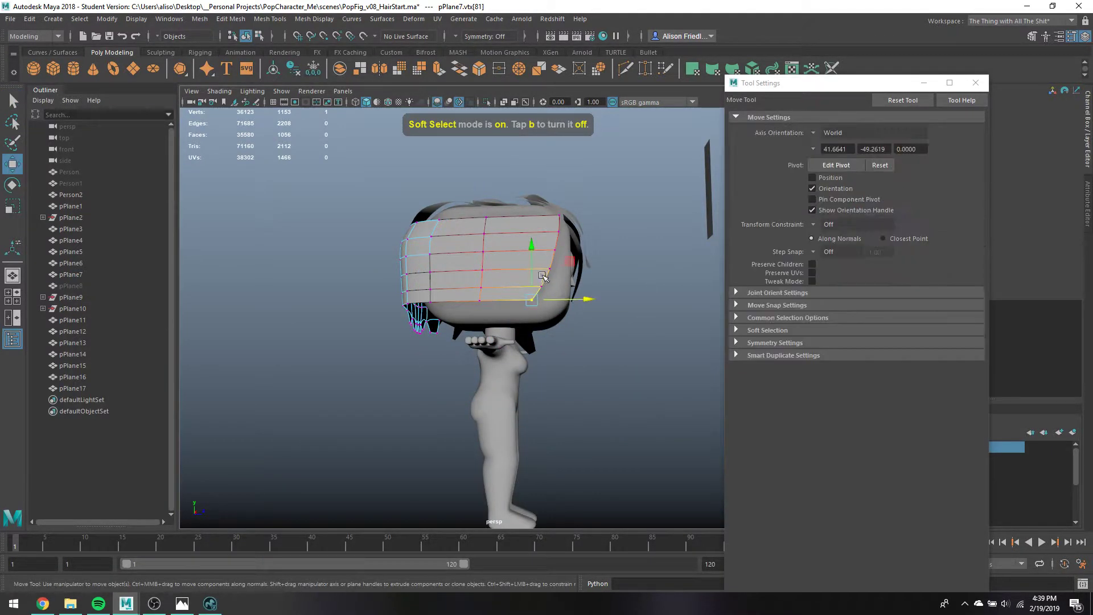
pyautogui.moveTo(533, 259)
pyautogui.mouseDown()
pyautogui.moveTo(573, 255)
pyautogui.moveTo(531, 262)
pyautogui.mouseUp()
pyautogui.press('q')
pyautogui.press('F8')
# Soft-select the middle vertex of the side sheet's front border and move it forward and in toward the head
pyautogui.moveTo(525, 257); pyautogui.dragTo(507, 250, button='right')
pyautogui.press('b')
pyautogui.click(534, 260)
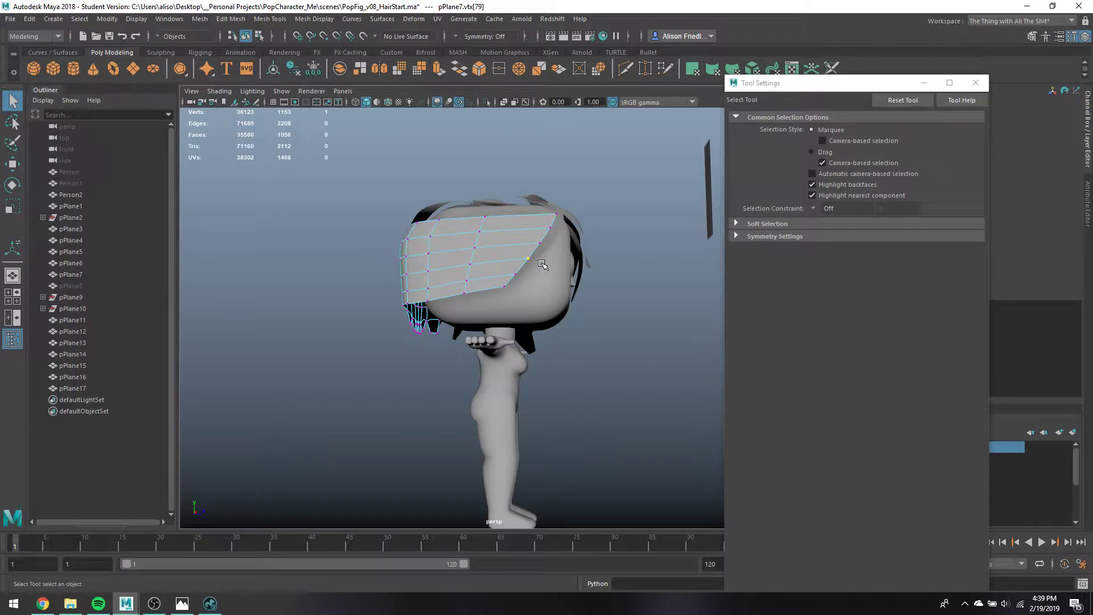
pyautogui.press('w')
pyautogui.press('b')
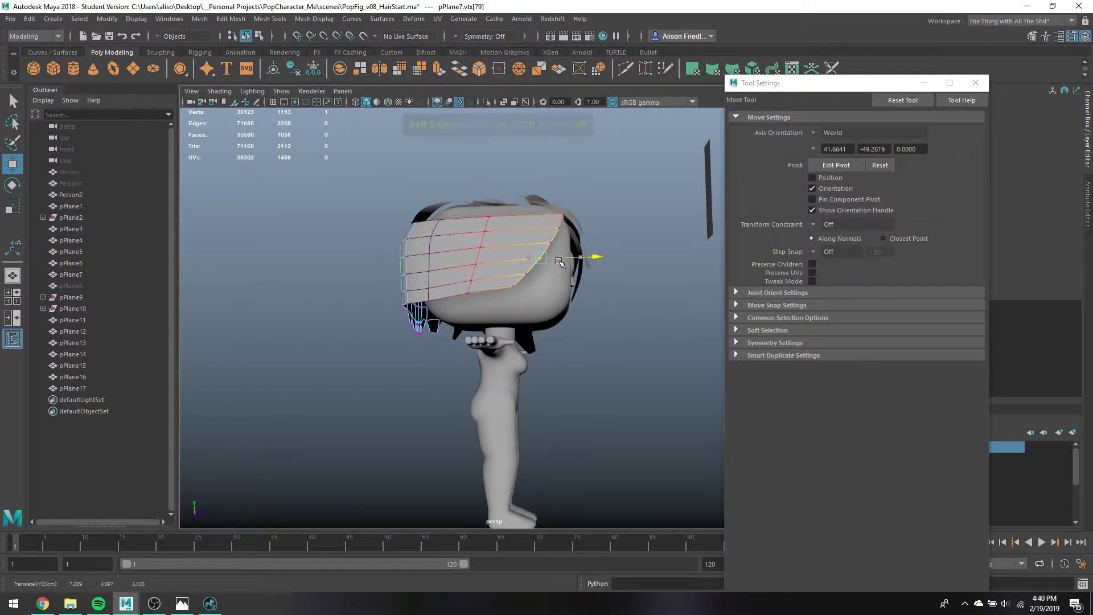
pyautogui.keyDown('alt'); pyautogui.moveTo(539, 258); pyautogui.dragTo(449, 289); pyautogui.keyUp('alt')
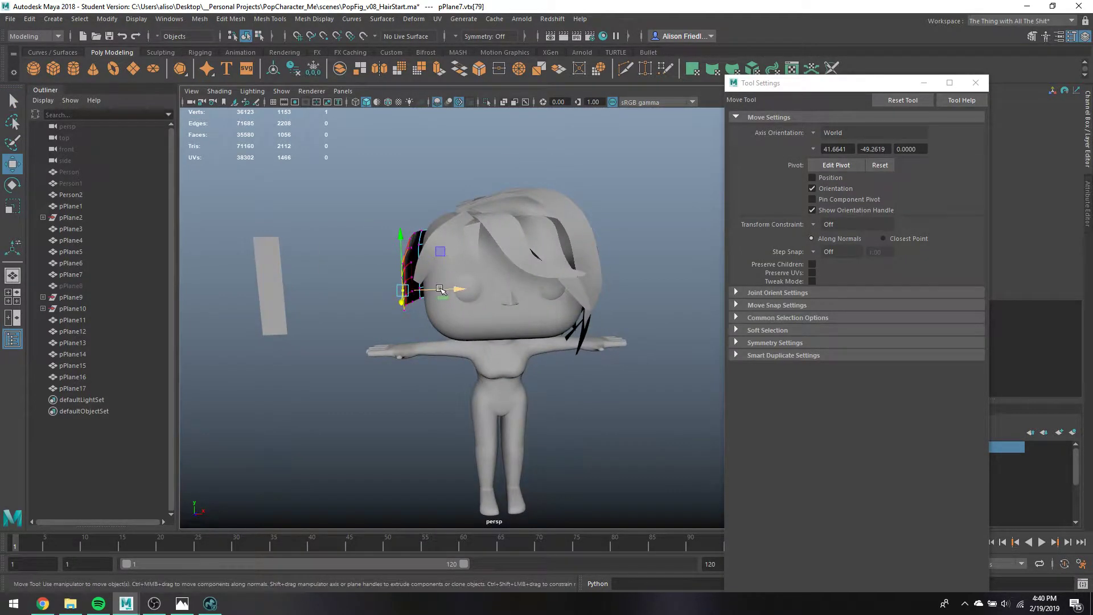
pyautogui.press('q')
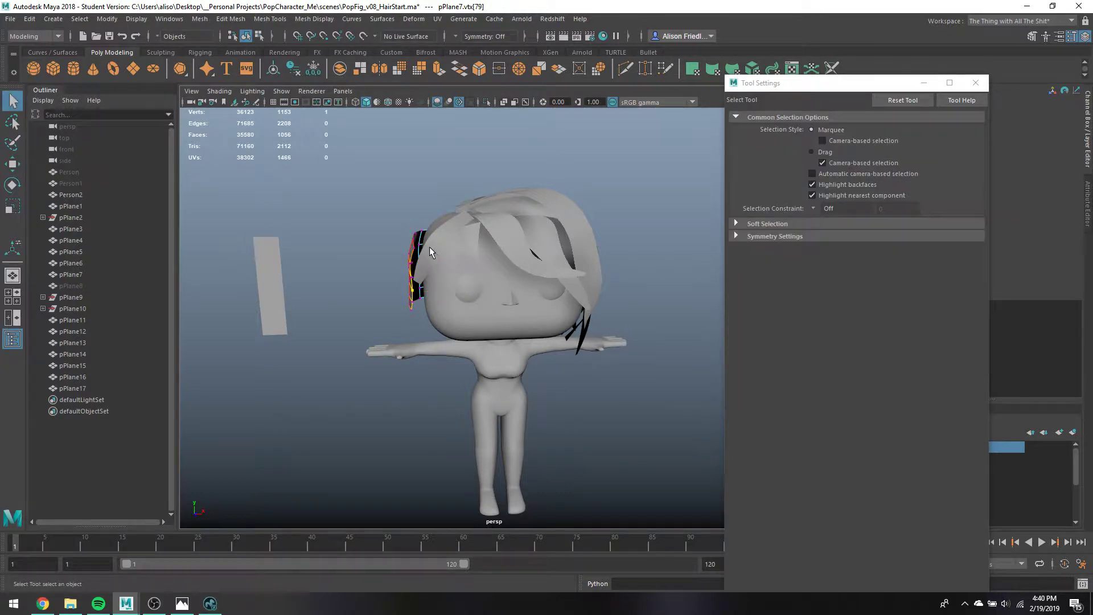
pyautogui.keyDown('alt'); pyautogui.moveTo(429, 247); pyautogui.dragTo(569, 258); pyautogui.keyUp('alt')
pyautogui.click(589, 239)
pyautogui.doubleClick(589, 241)
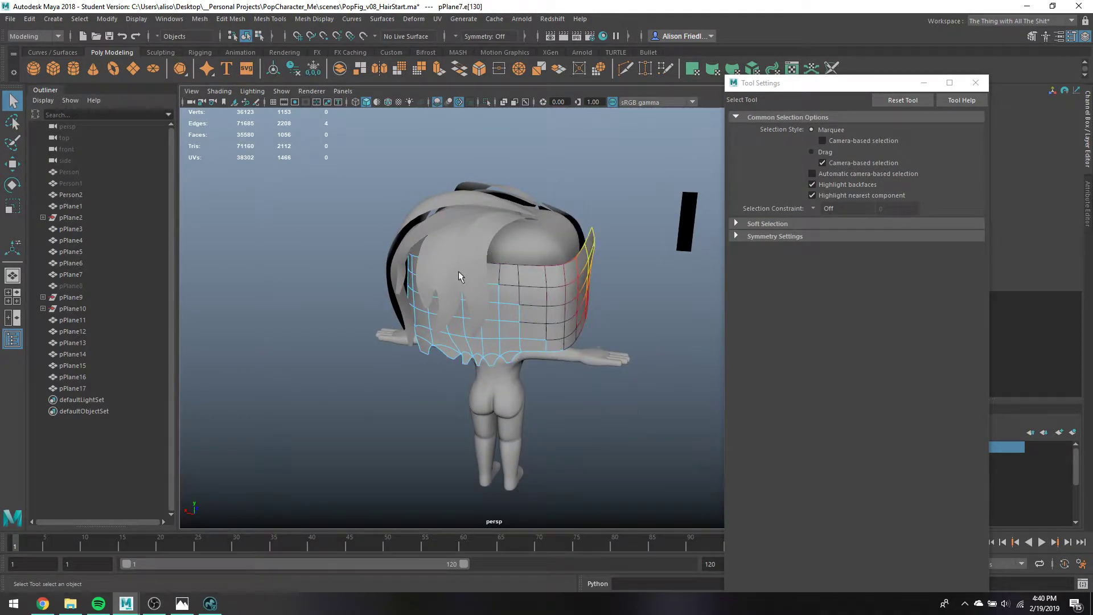
pyautogui.keyDown('alt'); pyautogui.moveTo(534, 277); pyautogui.dragTo(510, 242); pyautogui.keyUp('alt')
pyautogui.moveTo(510, 241); pyautogui.dragTo(441, 269, button='right')
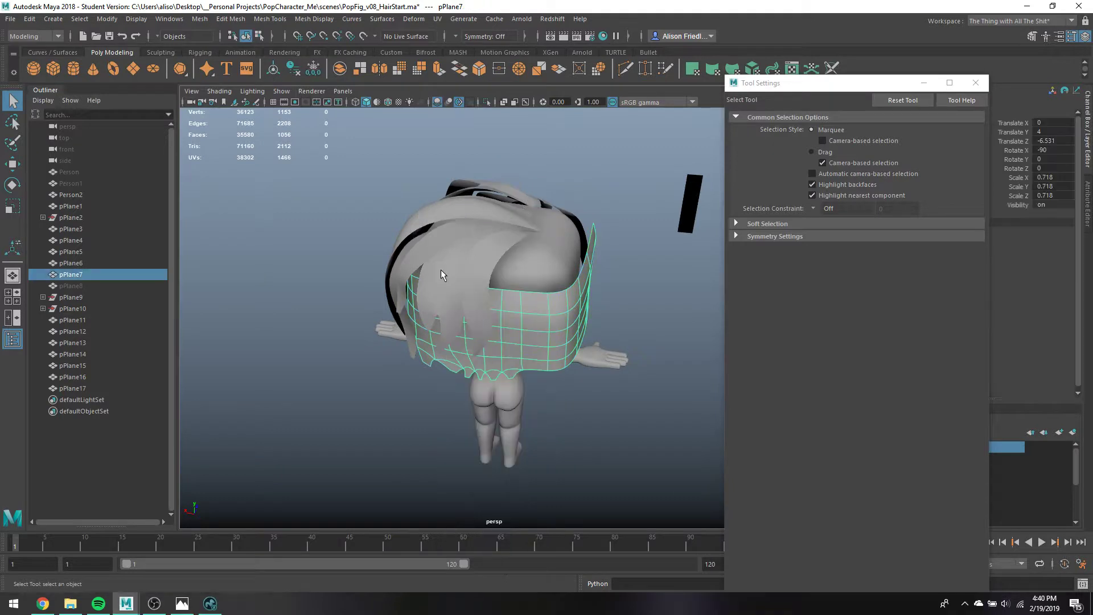
# Select the three hair strands at the back of the head, duplicate them and group the copies
pyautogui.keyDown('alt'); pyautogui.moveTo(441, 268); pyautogui.dragTo(499, 241); pyautogui.keyUp('alt')
pyautogui.click(503, 241)
pyautogui.keyDown('shift'); pyautogui.click(526, 239); pyautogui.keyUp('shift')
pyautogui.keyDown('shift'); pyautogui.click(548, 236); pyautogui.keyUp('shift')
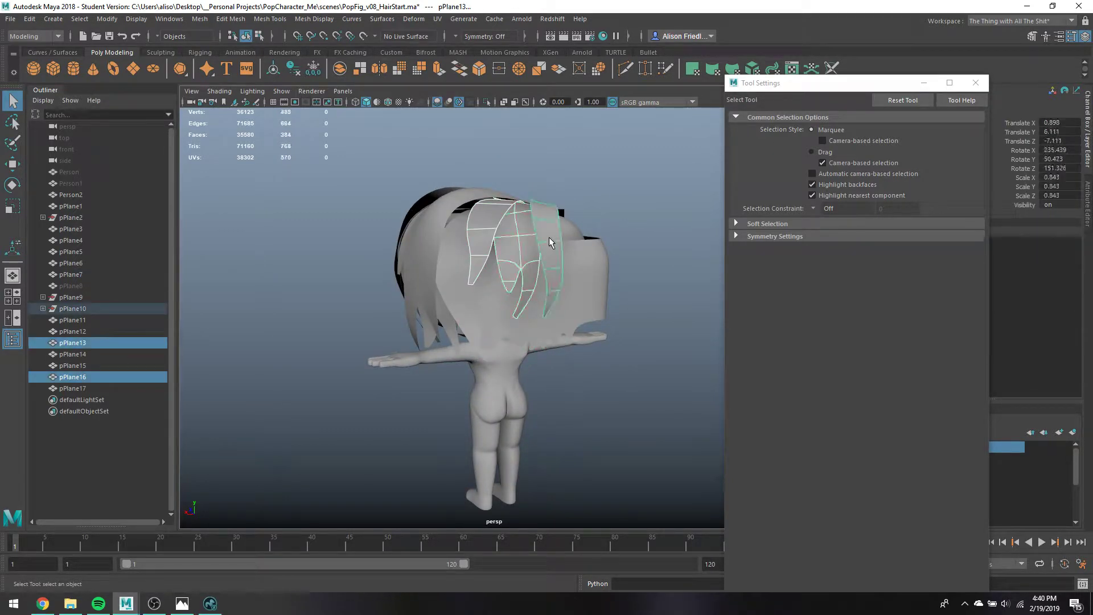
pyautogui.hotkey('ctrl', 'd')
pyautogui.press('e')
pyautogui.hotkey('ctrl', 'g')
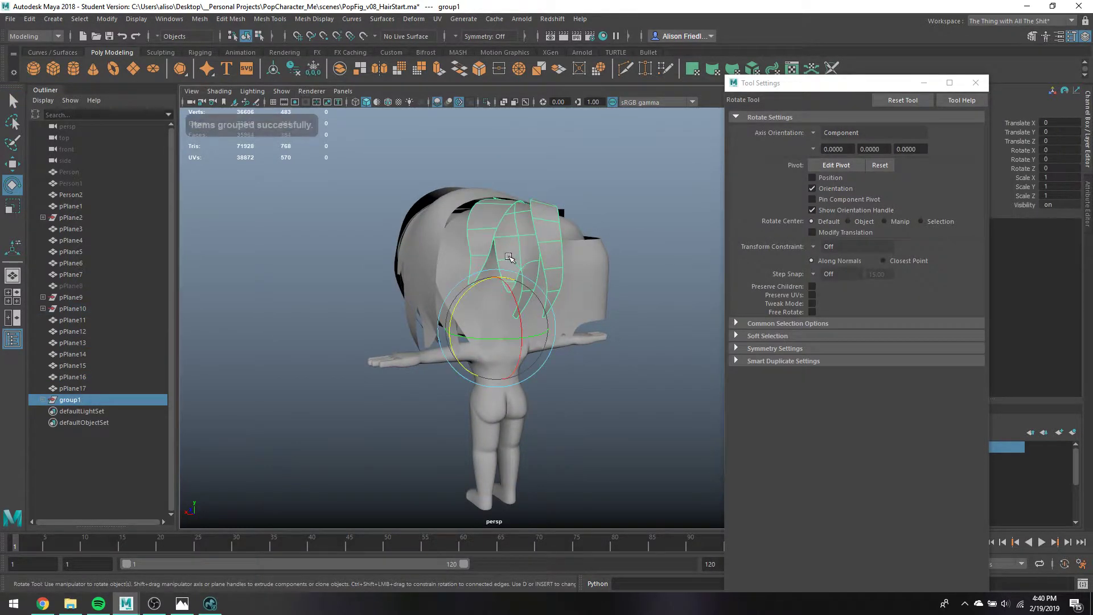
# Rotate the duplicated strand group about 118° around Y to the bare side of the head, undoing the last adjustment
pyautogui.moveTo(484, 342); pyautogui.dragTo(533, 322)
pyautogui.press('w')
pyautogui.hotkey('ctrl', 'z')
pyautogui.keyDown('alt'); pyautogui.moveTo(534, 322); pyautogui.dragTo(504, 284); pyautogui.keyUp('alt')
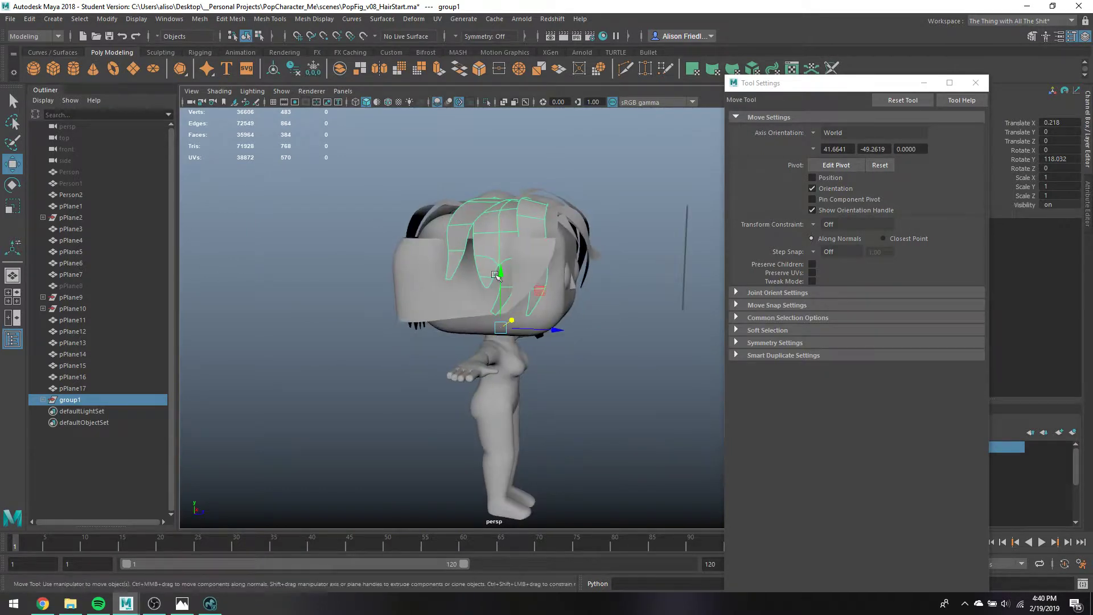
# Delete the hair sheet's faces on the side of the head now covered by the duplicated strands
pyautogui.click(441, 301)
pyautogui.press('F11')
pyautogui.click(442, 300)
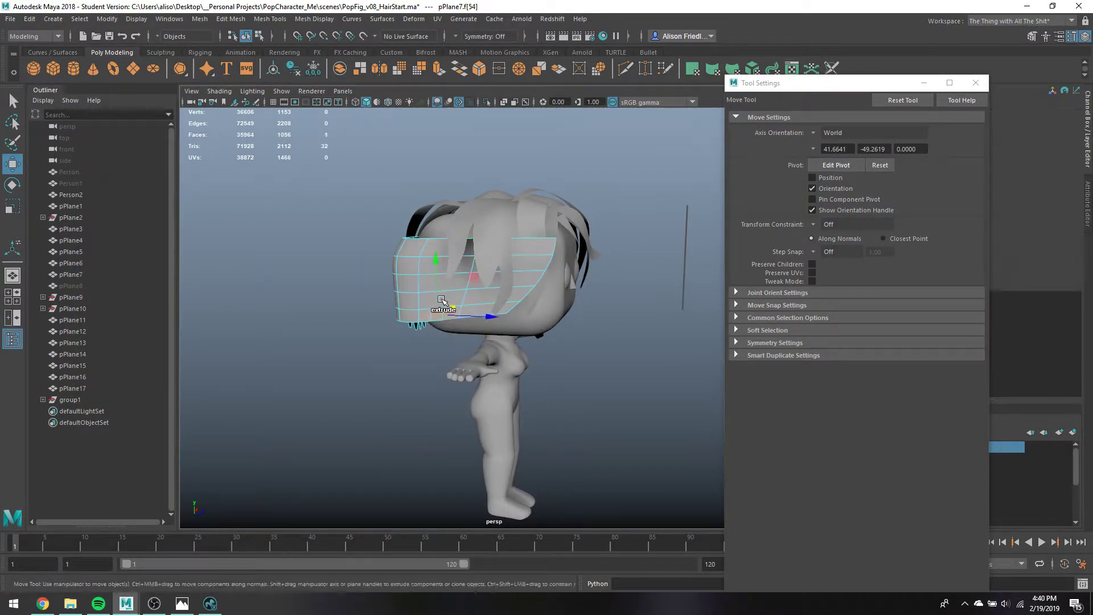
pyautogui.press('q')
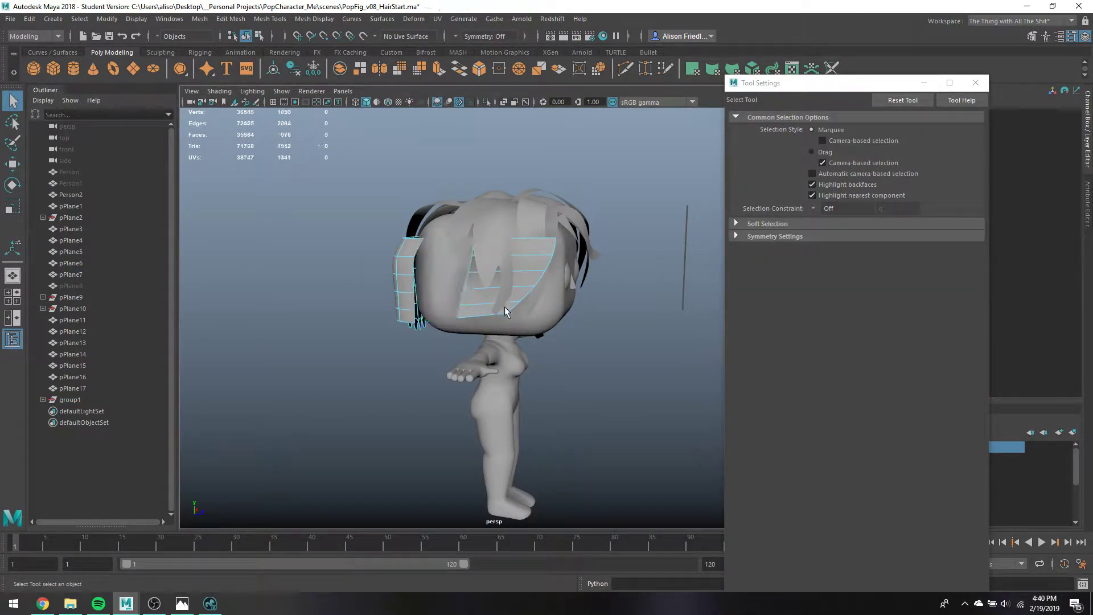
pyautogui.click(480, 299)
# Select the front duplicated strand, rotate and move it along the side of the head, and undo the last adjustment
pyautogui.keyDown('alt'); pyautogui.moveTo(538, 255); pyautogui.dragTo(530, 295); pyautogui.keyUp('alt')
pyautogui.click(449, 247)
pyautogui.click(527, 299)
pyautogui.press('e')
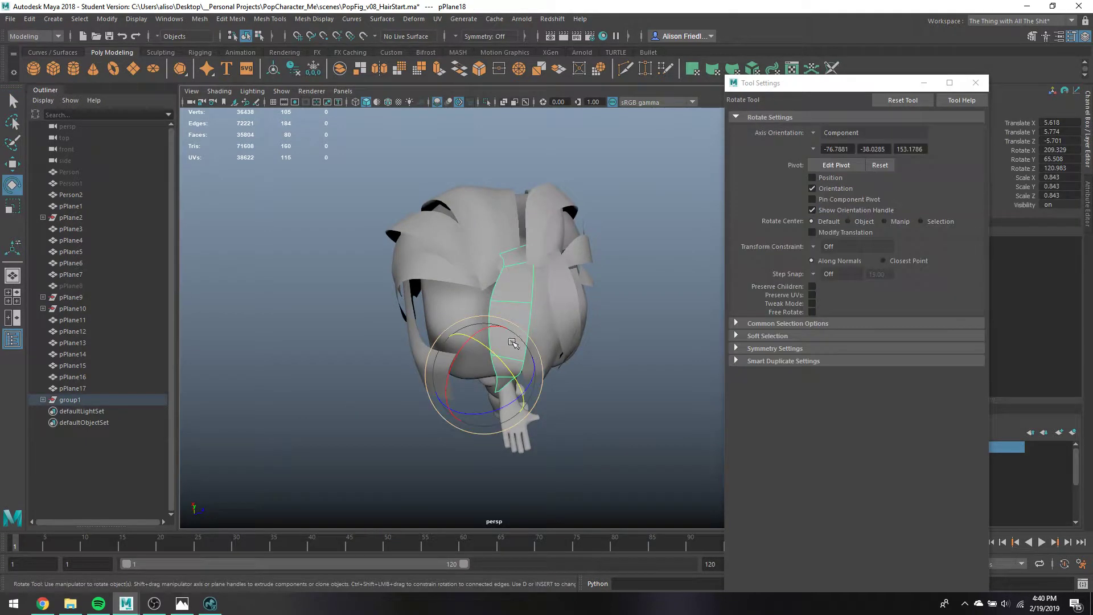
pyautogui.moveTo(490, 404); pyautogui.dragTo(555, 293)
pyautogui.press('w')
pyautogui.press('e')
pyautogui.hotkey('ctrl', 'z')
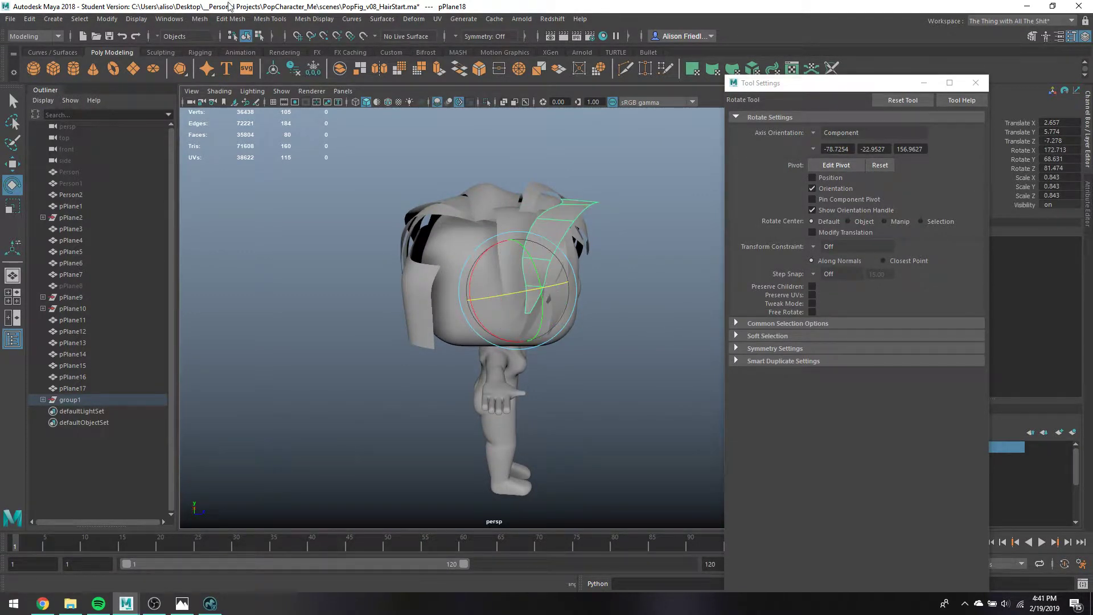
# Set the Rotate tool's axis orientation to World and rotate the front duplicated strand against the side of the head
pyautogui.click(816, 134)
pyautogui.click(834, 136)
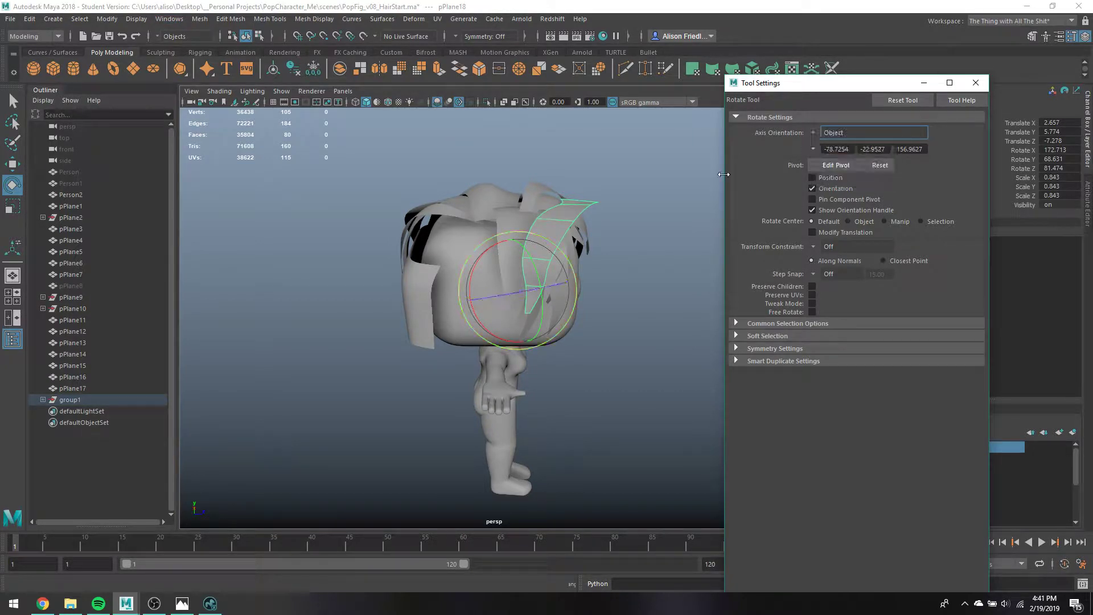
pyautogui.click(813, 132)
pyautogui.click(833, 146)
pyautogui.moveTo(501, 312); pyautogui.dragTo(542, 361)
pyautogui.press('w')
pyautogui.press('q')
# Move the duplicated forked strand on the side of the head and rotate it to about 91.5° around Y
pyautogui.click(518, 291)
pyautogui.press('w')
pyautogui.press('q')
pyautogui.click(509, 303)
pyautogui.press('w')
pyautogui.press('e')
pyautogui.press('q')
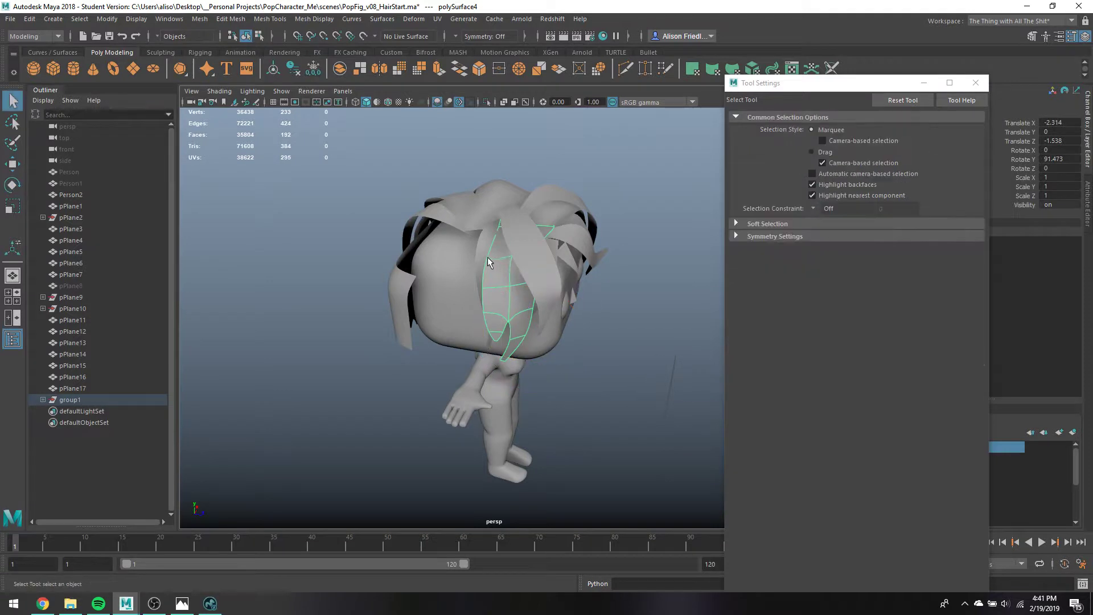
# Rotate the remaining duplicated strand and move it backward and outward to cover the rear side of the head
pyautogui.click(506, 320)
pyautogui.press('e')
pyautogui.moveTo(506, 321)
pyautogui.mouseDown()
pyautogui.moveTo(487, 321)
pyautogui.moveTo(495, 313)
pyautogui.mouseUp()
pyautogui.press('w')
pyautogui.press('XF86AudioPlay')
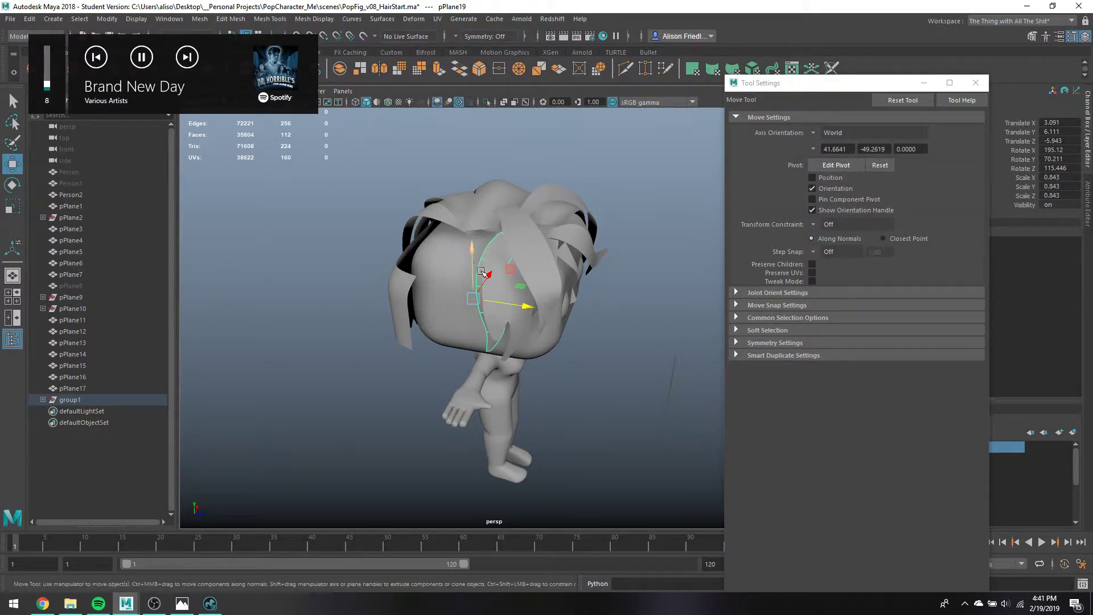
pyautogui.moveTo(512, 306); pyautogui.dragTo(459, 281)
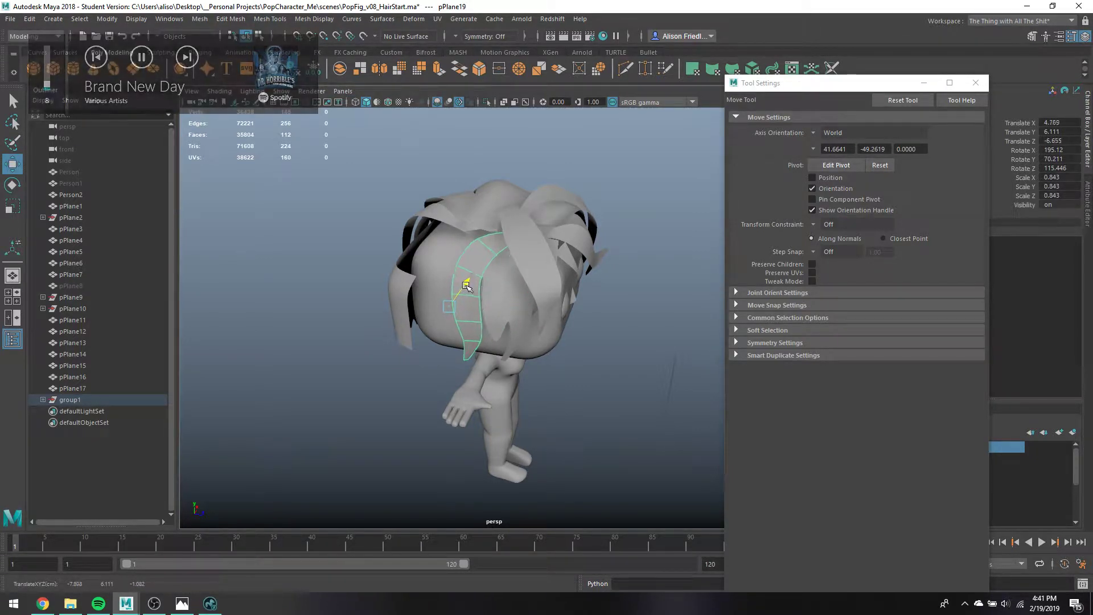
pyautogui.keyDown('alt'); pyautogui.moveTo(523, 289); pyautogui.dragTo(458, 258); pyautogui.keyUp('alt')
pyautogui.press('q')
pyautogui.click(447, 250)
pyautogui.moveTo(447, 250); pyautogui.dragTo(432, 279, button='right')
pyautogui.click(424, 276)
pyautogui.keyDown('alt'); pyautogui.moveTo(433, 293); pyautogui.dragTo(522, 237); pyautogui.keyUp('alt')
pyautogui.press('q')
pyautogui.moveTo(523, 236); pyautogui.dragTo(572, 225, button='right')
# Select the root edges of the front side strand, then rotate and move them to meet the hair above
pyautogui.keyDown('alt'); pyautogui.moveTo(517, 222); pyautogui.dragTo(526, 257); pyautogui.keyUp('alt')
pyautogui.rightClick(526, 256)
pyautogui.moveTo(527, 256); pyautogui.dragTo(510, 223, button='right')
pyautogui.click(511, 241)
pyautogui.click(510, 241)
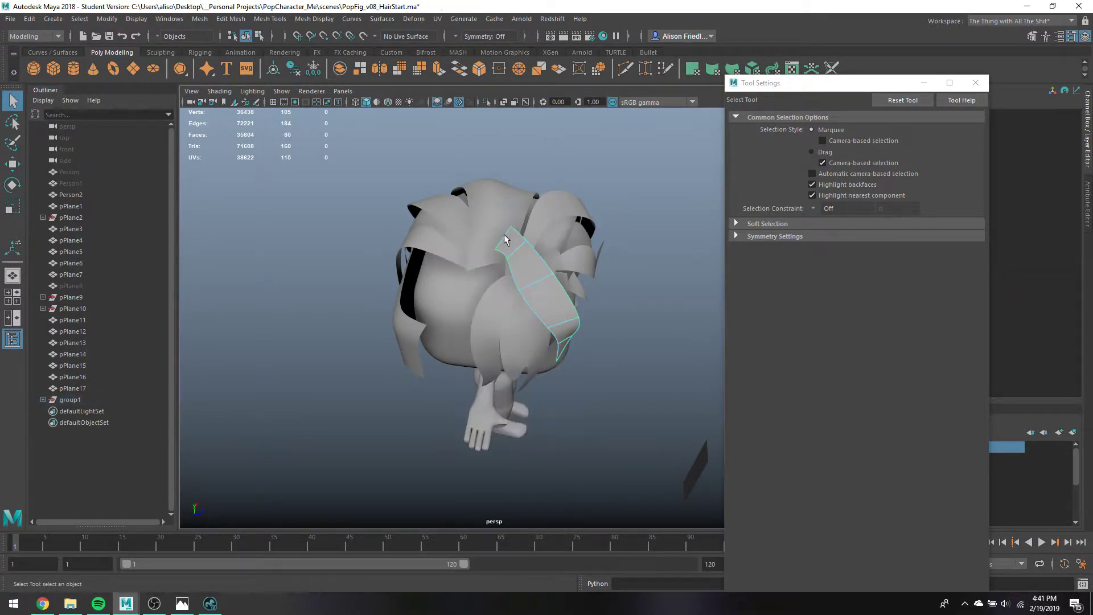
pyautogui.click(511, 248)
pyautogui.press('e')
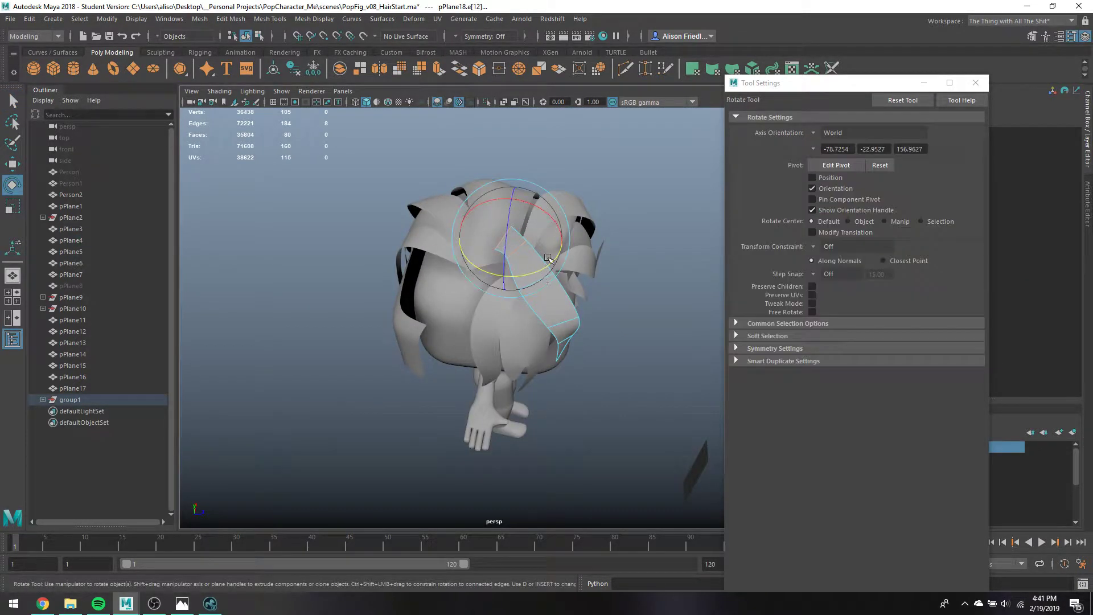
pyautogui.press('w')
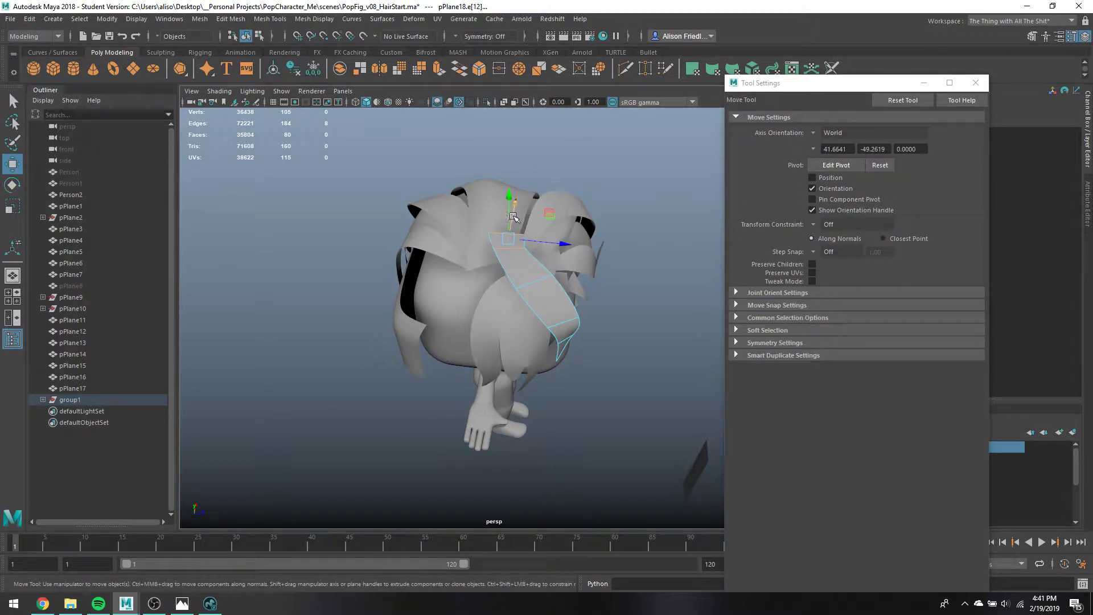
pyautogui.moveTo(512, 217); pyautogui.dragTo(440, 220)
# Select the front side strand's upper cross edges one after another and move them to follow the top of the head
pyautogui.press('q')
pyautogui.click(454, 216)
pyautogui.press('w')
pyautogui.press('q')
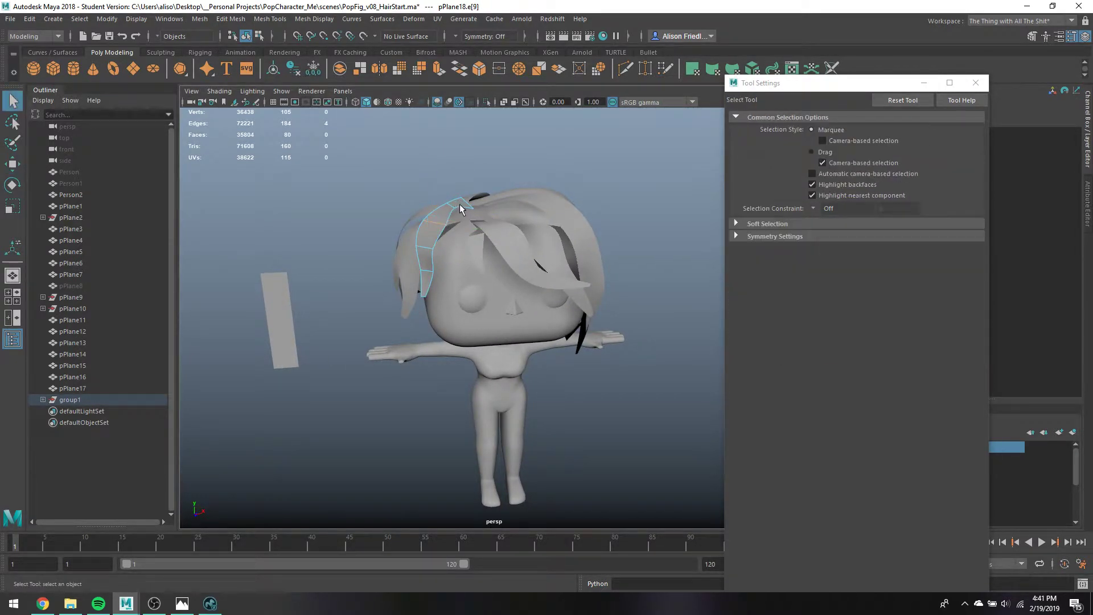
pyautogui.click(462, 207)
pyautogui.press('w')
pyautogui.press('q')
pyautogui.click(467, 208)
pyautogui.press('w')
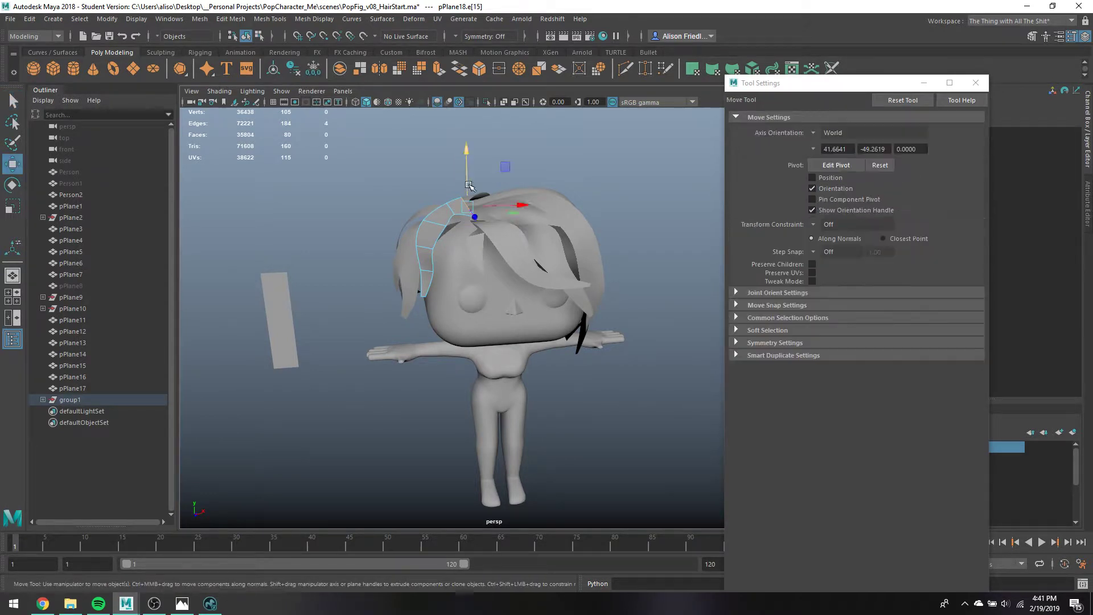
pyautogui.keyDown('alt'); pyautogui.moveTo(484, 219); pyautogui.dragTo(415, 279); pyautogui.keyUp('alt')
# Delete two root faces of the forked side strand where they poke through the top hair
pyautogui.press('q')
pyautogui.click(411, 274)
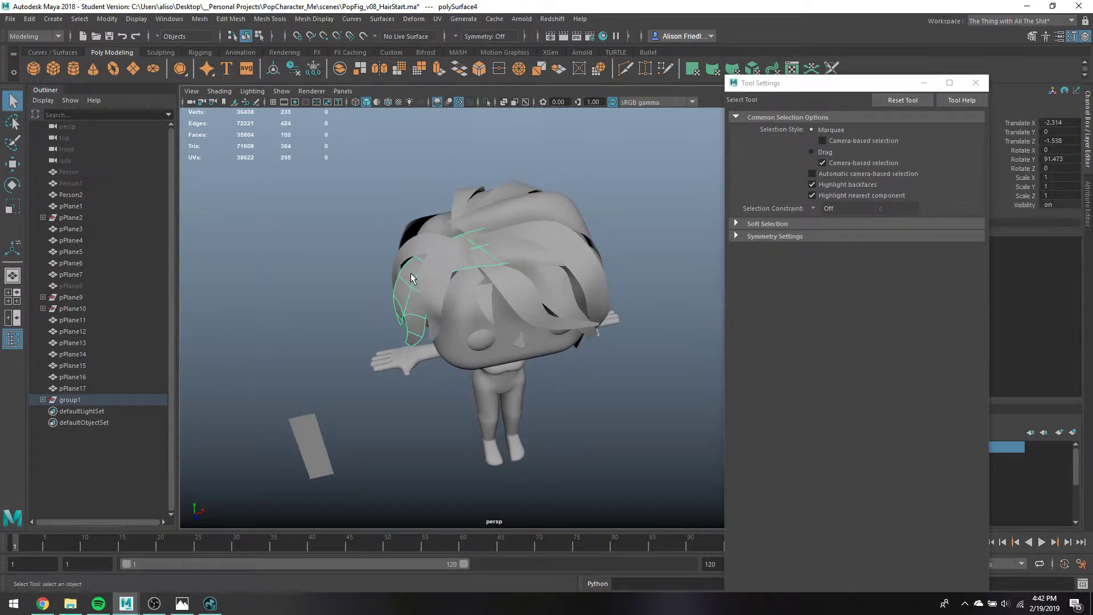
pyautogui.moveTo(410, 273); pyautogui.dragTo(409, 285, button='right')
pyautogui.moveTo(485, 233); pyautogui.dragTo(496, 243)
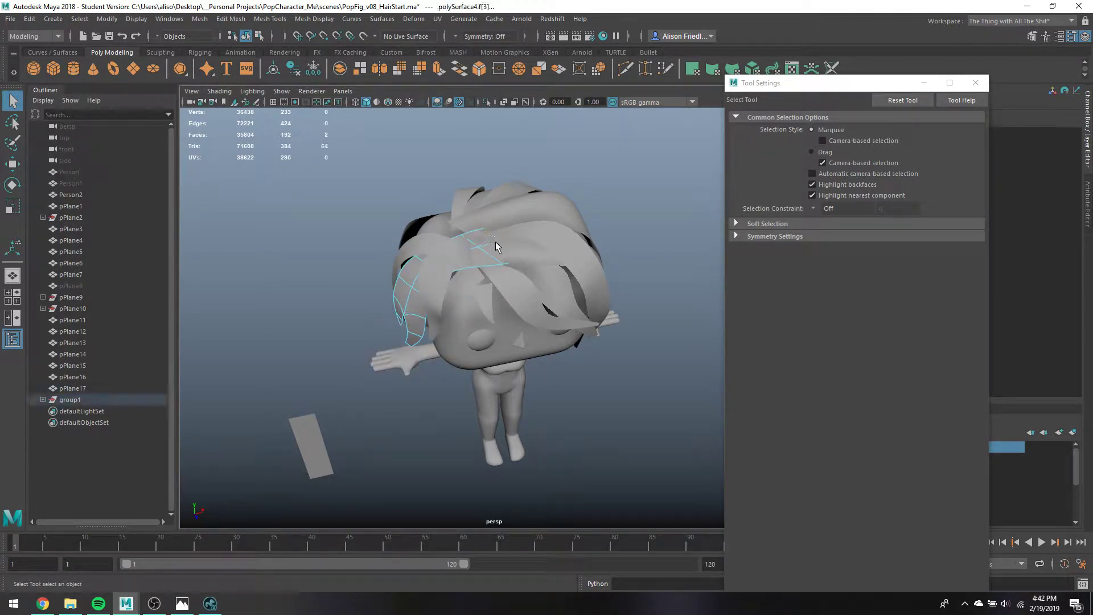
pyautogui.press('Delete')
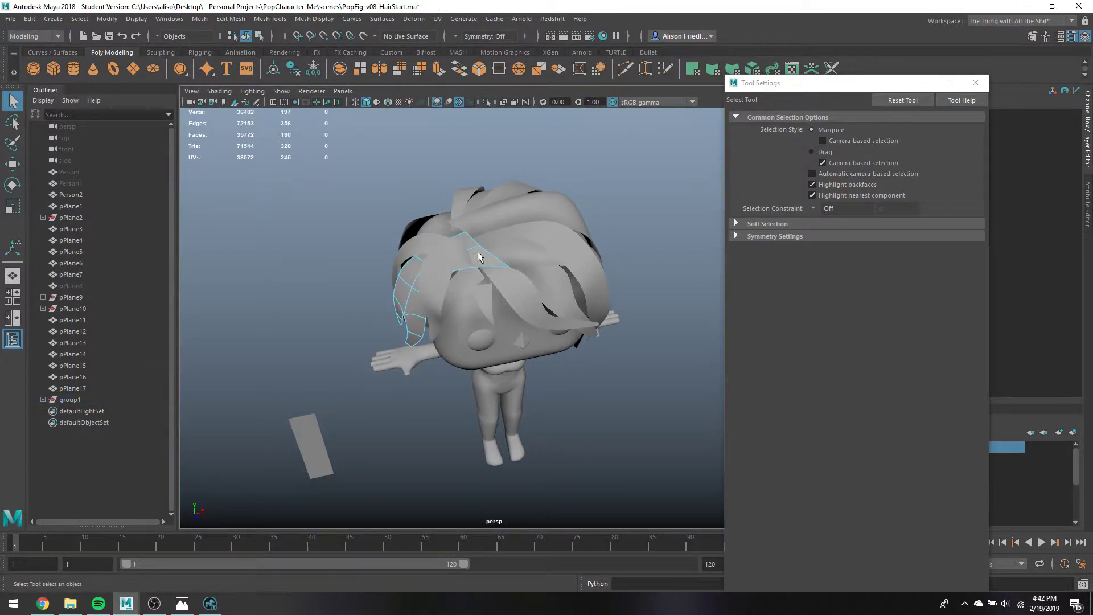
# Select an upper cross edge loop of the forked side strand and move it to follow the top hair
pyautogui.moveTo(478, 252); pyautogui.dragTo(483, 233, button='right')
pyautogui.rightClick(491, 252)
pyautogui.click(481, 232)
pyautogui.press('w')
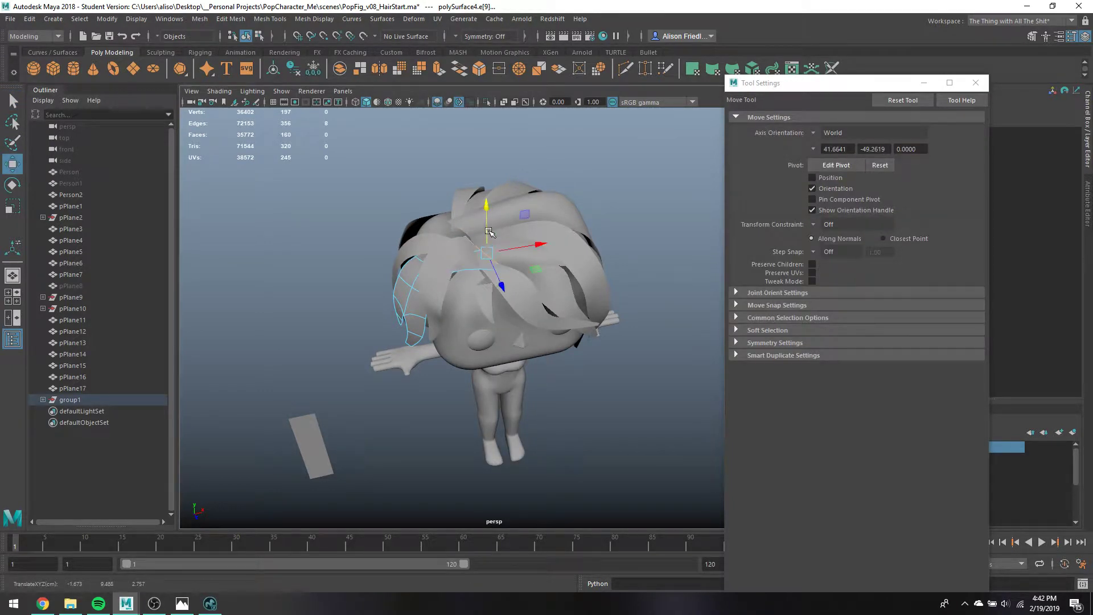
pyautogui.keyDown('alt'); pyautogui.moveTo(487, 228); pyautogui.dragTo(552, 295); pyautogui.keyUp('alt')
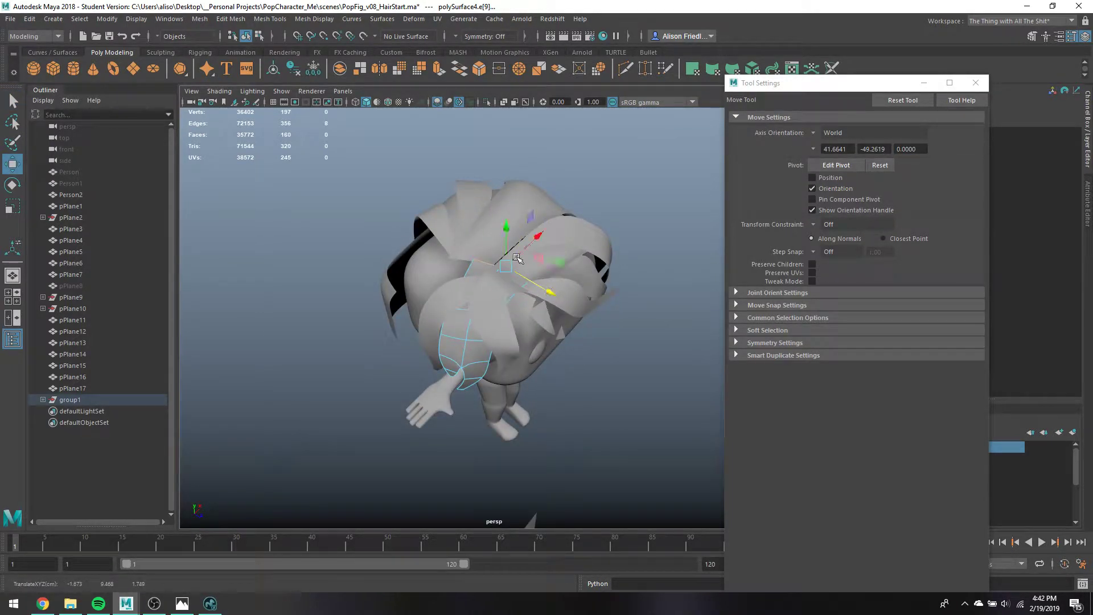
pyautogui.keyDown('alt'); pyautogui.moveTo(484, 264); pyautogui.dragTo(438, 219); pyautogui.keyUp('alt')
# Scale and rotate an upper cross edge of the front side strand so it bends with the head
pyautogui.press('q')
pyautogui.click(438, 215)
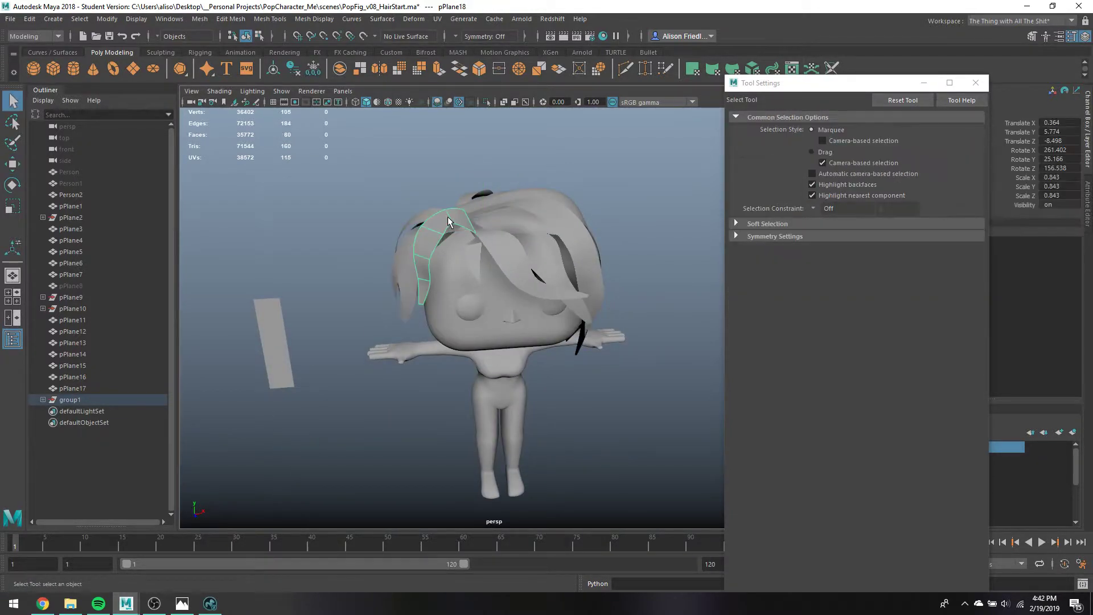
pyautogui.moveTo(449, 220); pyautogui.dragTo(447, 186, button='right')
pyautogui.press('1')
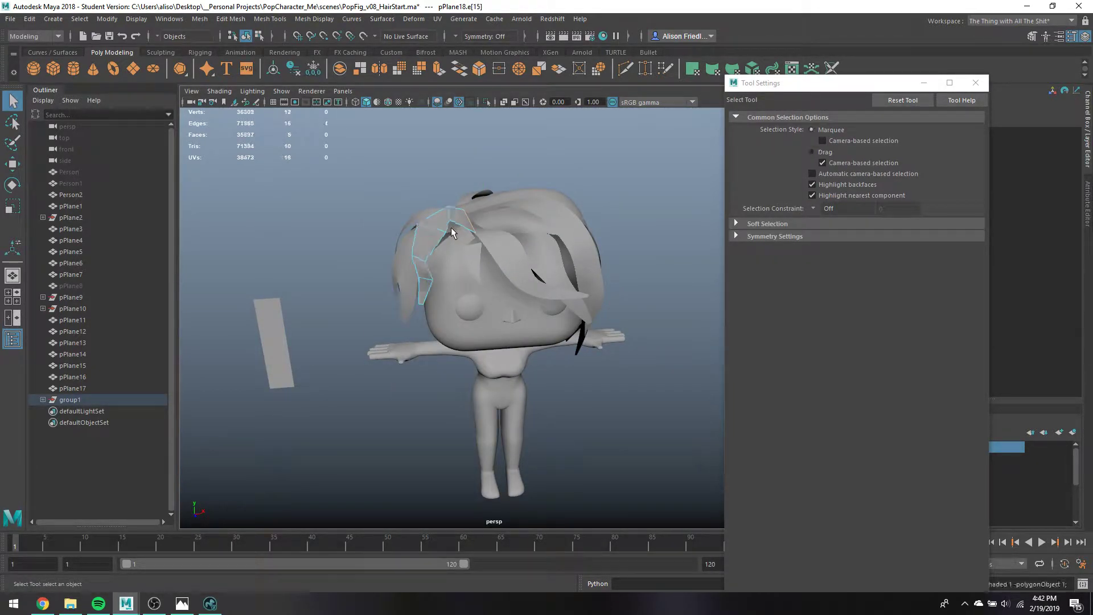
pyautogui.press('r')
pyautogui.click(458, 228)
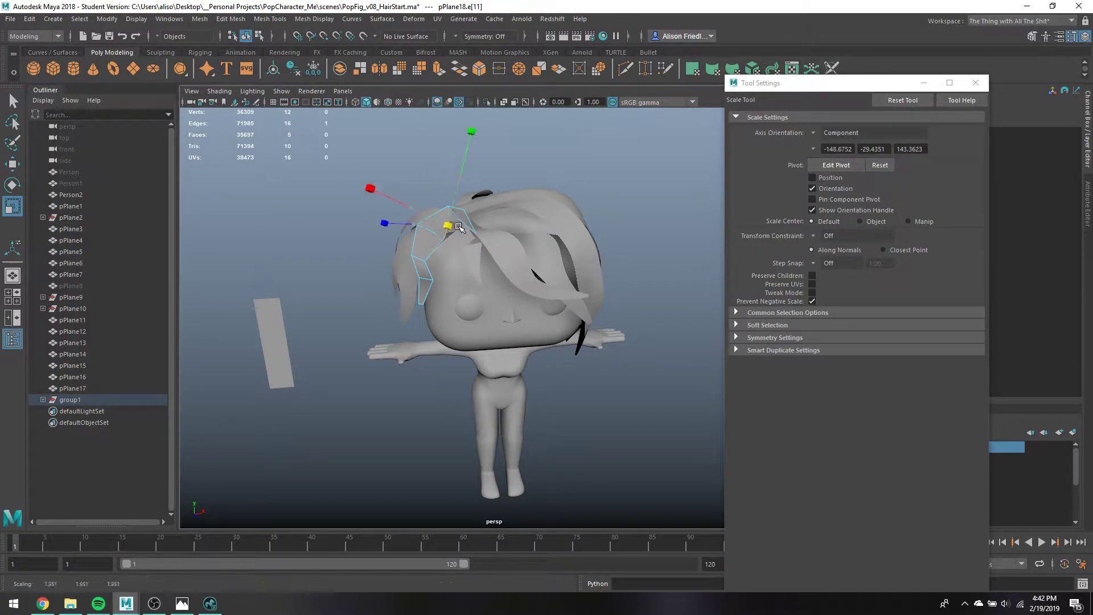
pyautogui.press('e')
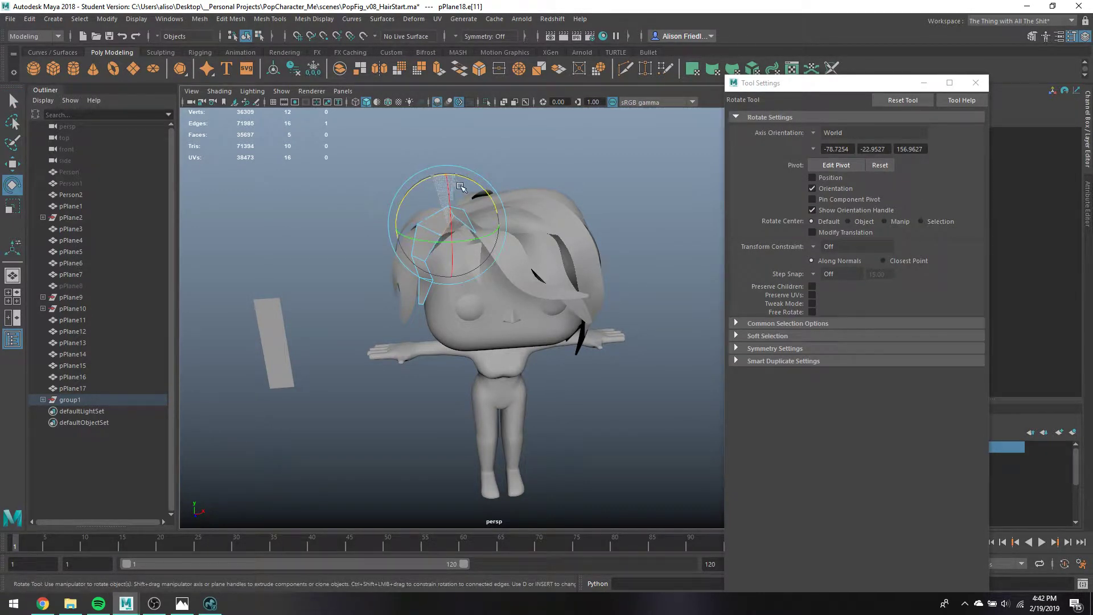
pyautogui.moveTo(461, 187); pyautogui.dragTo(524, 253)
pyautogui.press('w')
pyautogui.press('q')
# Move the front side strand's lower cross edges, and move its upper cross edge loop to shape its curve over the temple
pyautogui.click(528, 277)
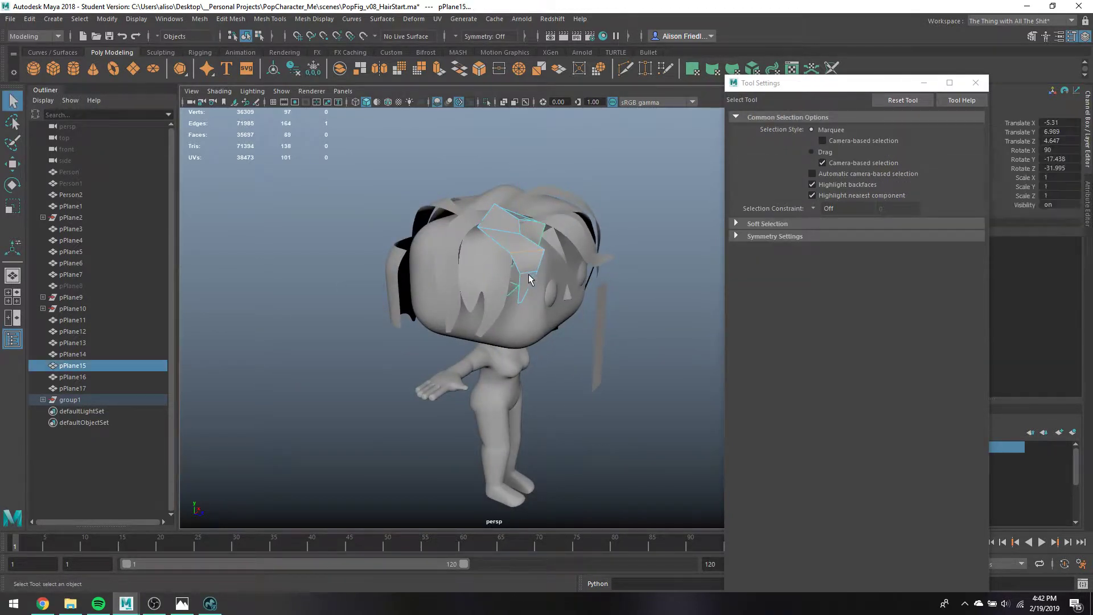
pyautogui.click(528, 271)
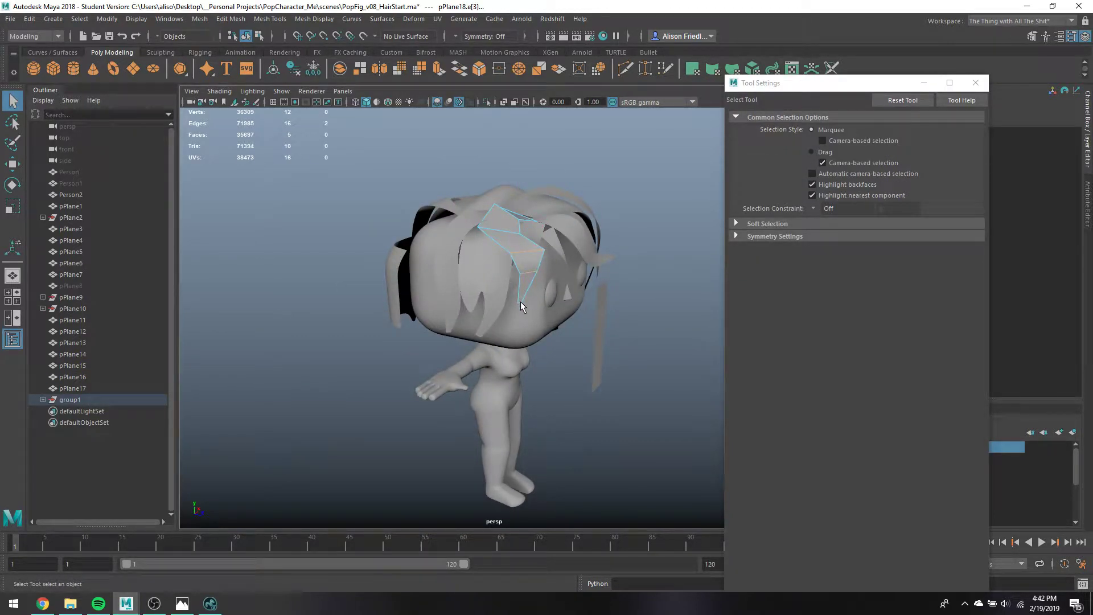
pyautogui.press('w')
pyautogui.moveTo(552, 272); pyautogui.dragTo(503, 246)
pyautogui.press('q')
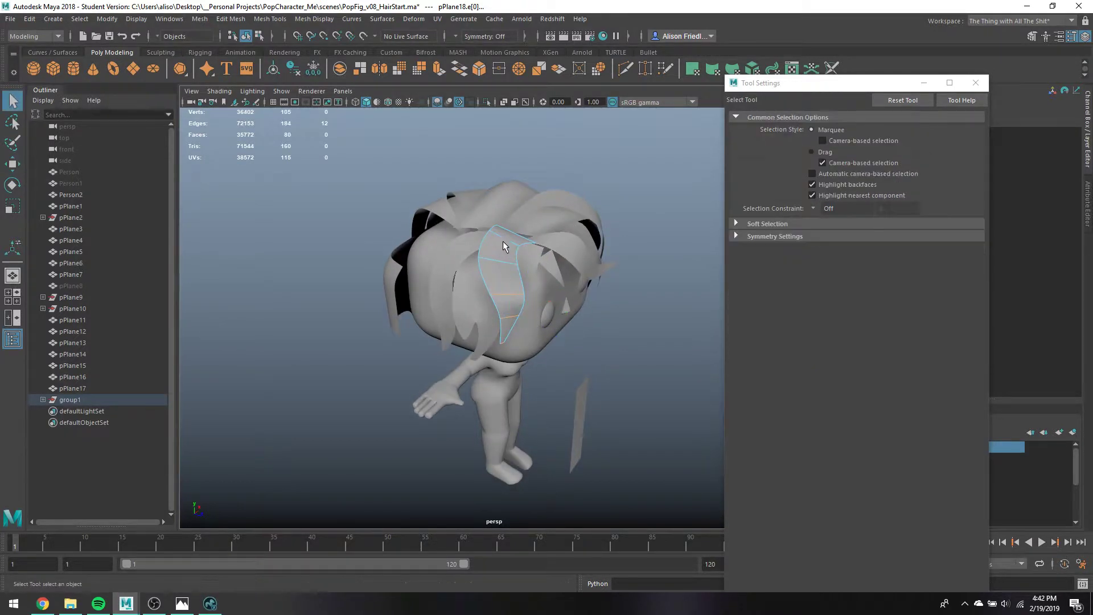
pyautogui.doubleClick(495, 263)
pyautogui.press('w')
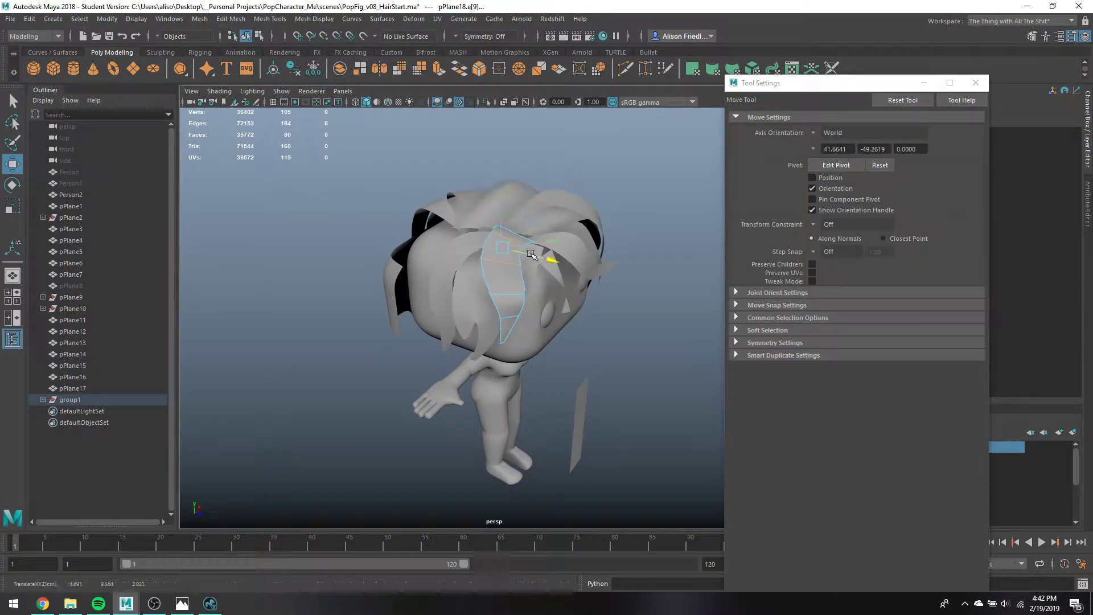
pyautogui.keyDown('alt'); pyautogui.moveTo(533, 264); pyautogui.dragTo(407, 257); pyautogui.keyUp('alt')
# Select the front side strand's lower vertices, then move and rotate them to hang close to the side of the head
pyautogui.press('q')
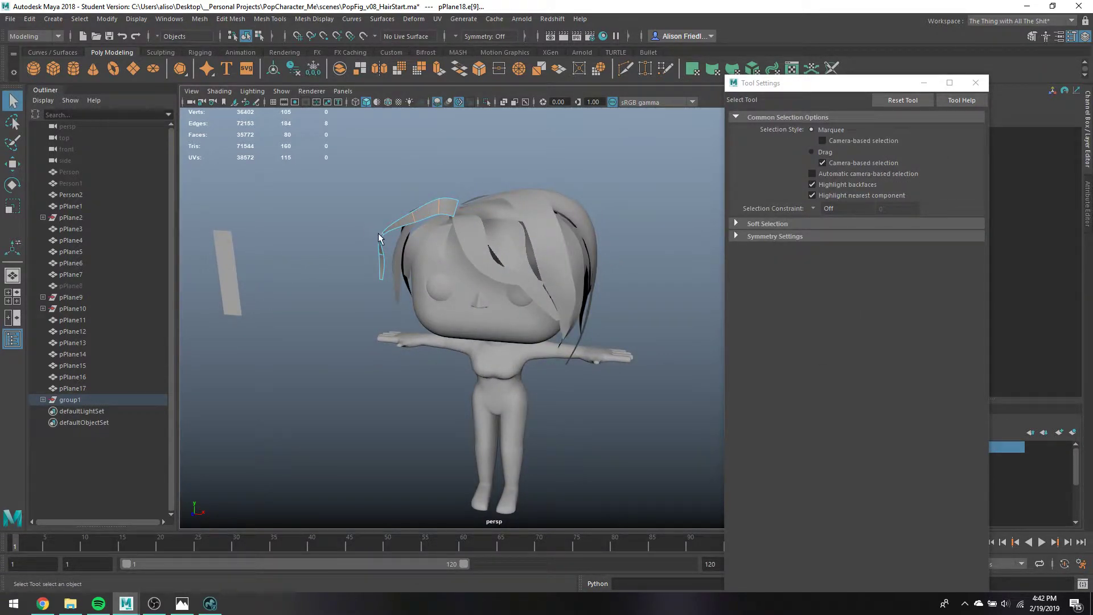
pyautogui.moveTo(379, 238); pyautogui.dragTo(327, 237, button='right')
pyautogui.moveTo(356, 221); pyautogui.dragTo(440, 269)
pyautogui.press('w')
pyautogui.press('e')
pyautogui.press('w')
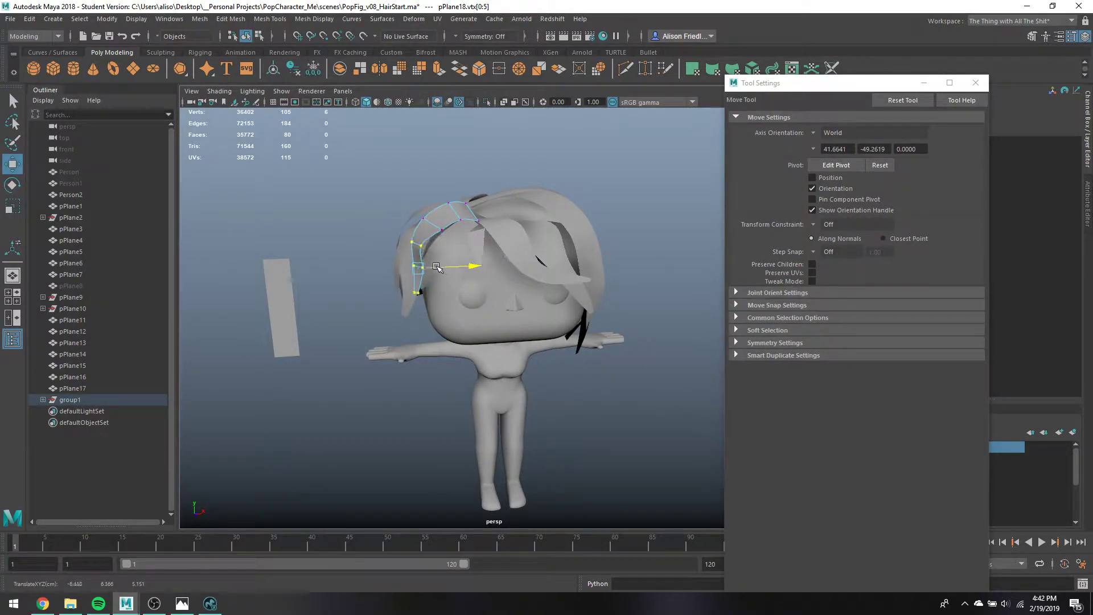
pyautogui.press('e')
pyautogui.keyDown('alt'); pyautogui.moveTo(444, 221); pyautogui.dragTo(518, 269); pyautogui.keyUp('alt')
# Select the front side strand's vertex rows one after another and reposition them to refine its fit around the head
pyautogui.press('q')
pyautogui.moveTo(473, 312); pyautogui.dragTo(559, 348)
pyautogui.press('w')
pyautogui.press('q')
pyautogui.press('w')
pyautogui.moveTo(497, 297)
pyautogui.mouseDown()
pyautogui.moveTo(521, 303)
pyautogui.moveTo(532, 280)
pyautogui.moveTo(442, 272)
pyautogui.moveTo(577, 281)
pyautogui.moveTo(515, 263)
pyautogui.moveTo(491, 278)
pyautogui.mouseUp()
pyautogui.press('q')
pyautogui.press('w')
pyautogui.press('q')
pyautogui.keyDown('alt'); pyautogui.moveTo(491, 278); pyautogui.dragTo(469, 240); pyautogui.keyUp('alt')
pyautogui.press('w')
pyautogui.press('q')
pyautogui.press('w')
pyautogui.press('q')
pyautogui.press('e')
pyautogui.press('q')
# Move the tip vertices of the short strand beneath the front side strand downward and scale them closer together
pyautogui.click(445, 239)
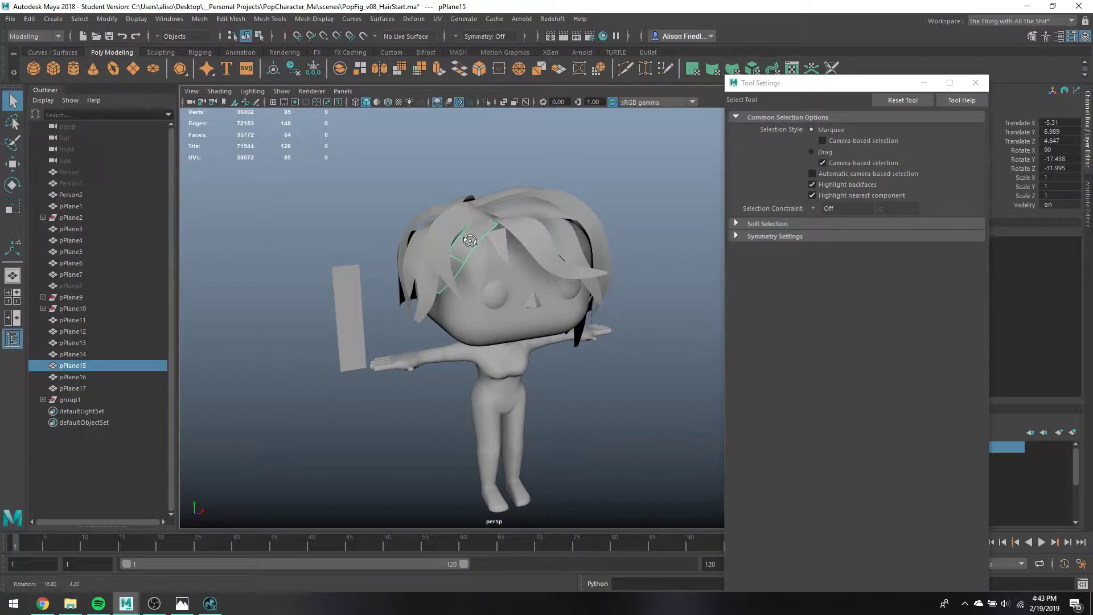
pyautogui.click(421, 262)
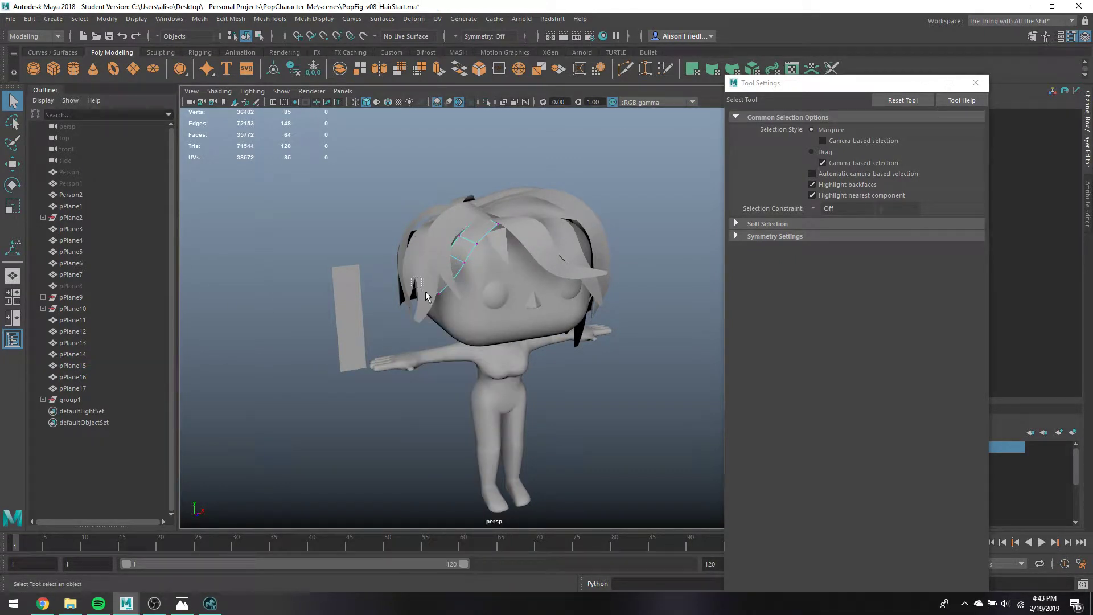
pyautogui.moveTo(425, 291); pyautogui.dragTo(428, 294)
pyautogui.press('w')
pyautogui.moveTo(449, 289); pyautogui.dragTo(442, 313, button='middle')
pyautogui.press('r')
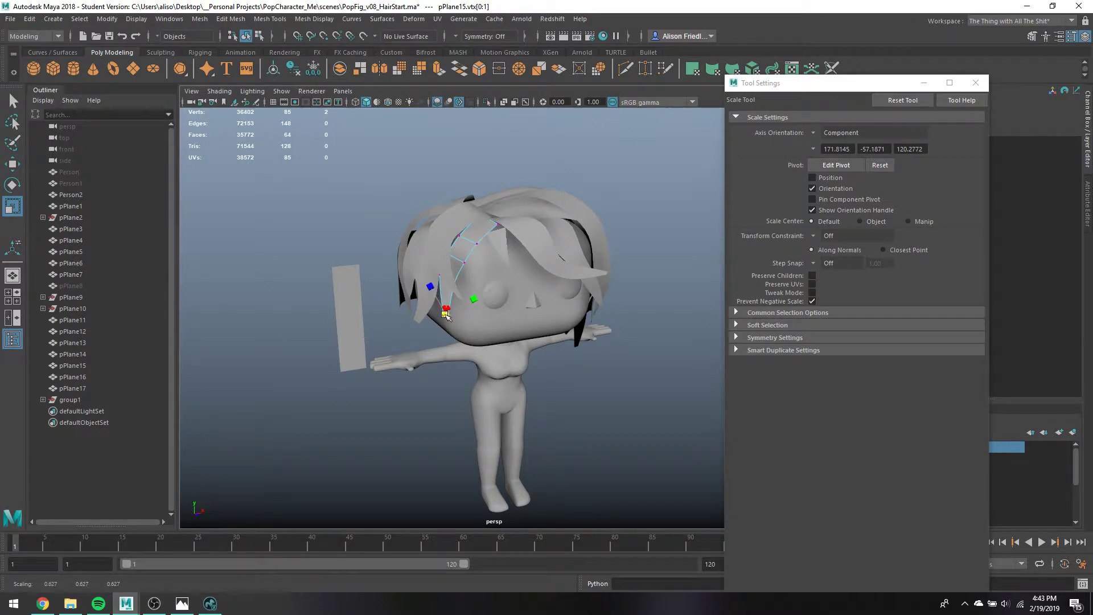
pyautogui.keyDown('alt'); pyautogui.moveTo(446, 315); pyautogui.dragTo(538, 317); pyautogui.keyUp('alt')
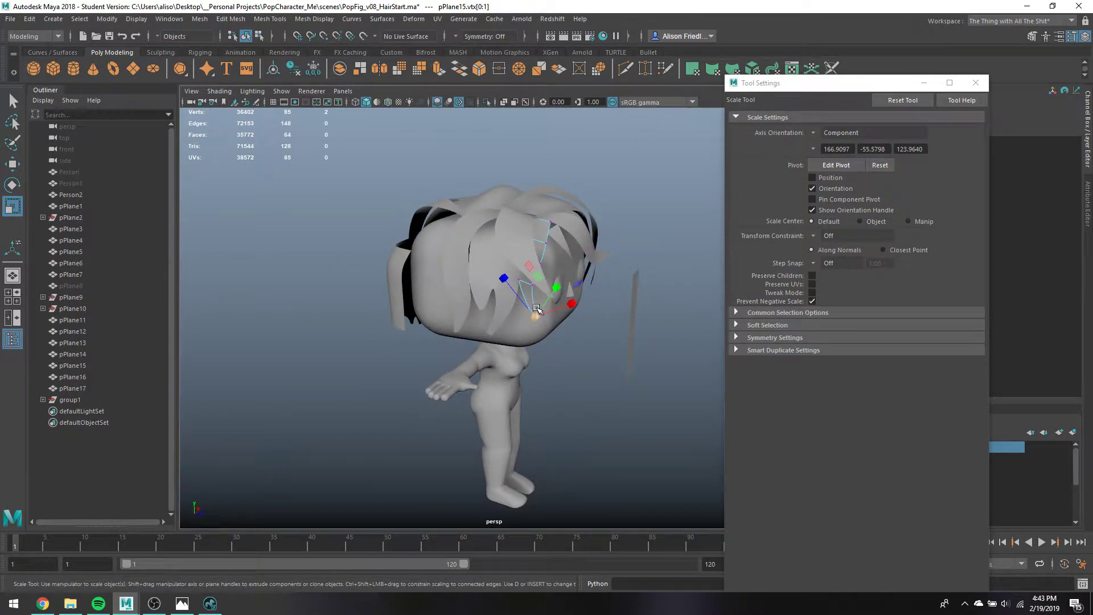
# Select the vertex row above the short strand's tip and move it to smooth the strand's taper
pyautogui.press('w')
pyautogui.press('e')
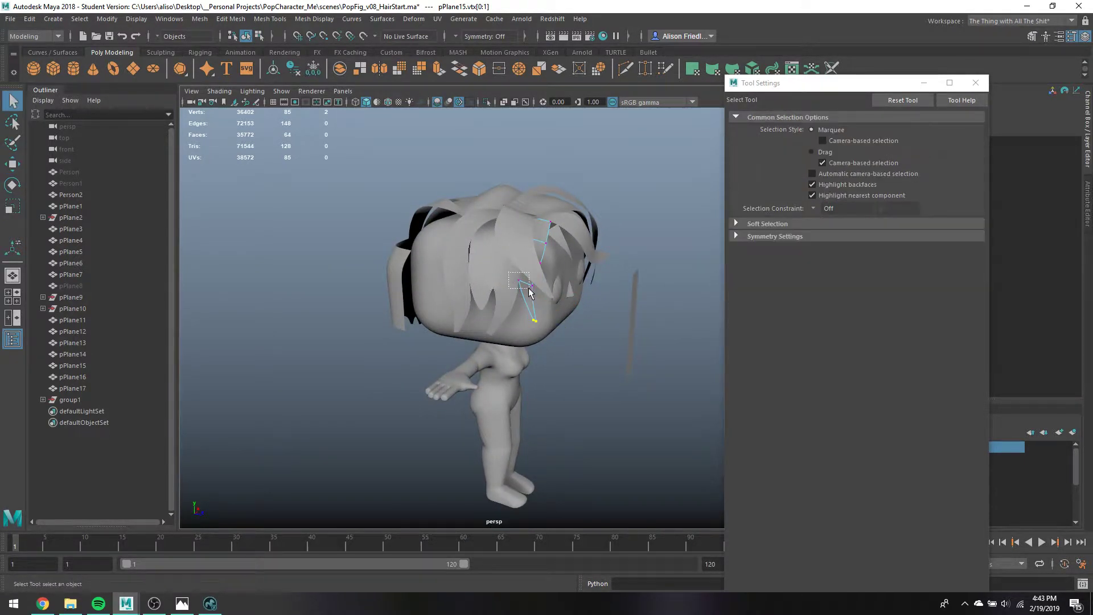
pyautogui.press('w')
pyautogui.keyDown('alt'); pyautogui.moveTo(536, 298); pyautogui.dragTo(475, 284); pyautogui.keyUp('alt')
pyautogui.moveTo(476, 285); pyautogui.dragTo(474, 287)
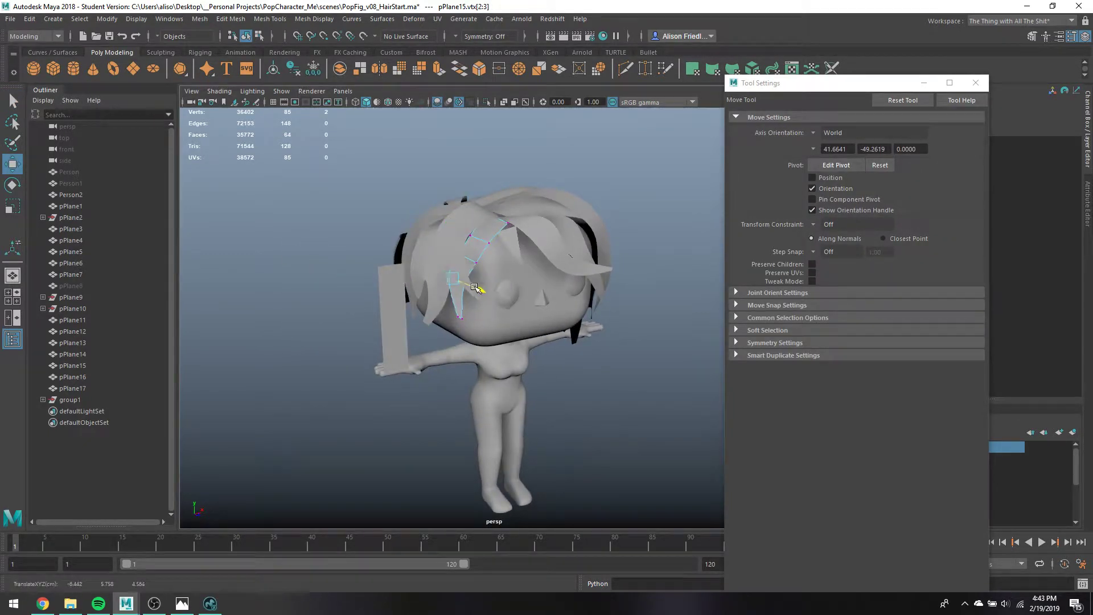
# Set the move axis orientation to Component and reposition the short strand's middle vertex row
pyautogui.click(815, 131)
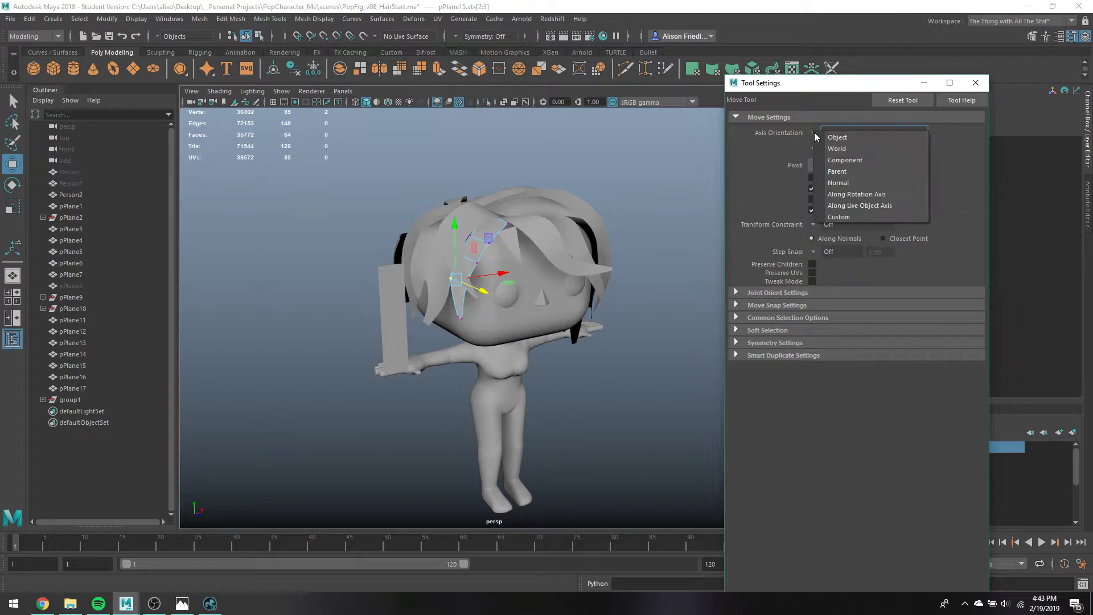
pyautogui.click(836, 155)
pyautogui.keyDown('alt'); pyautogui.moveTo(475, 270); pyautogui.dragTo(528, 275); pyautogui.keyUp('alt')
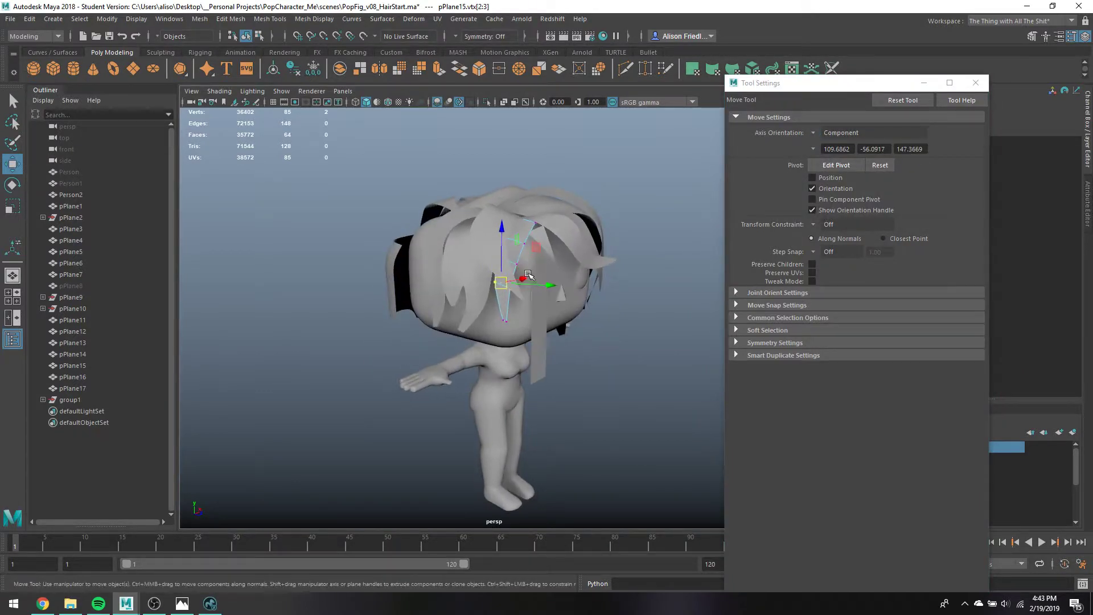
pyautogui.press('q')
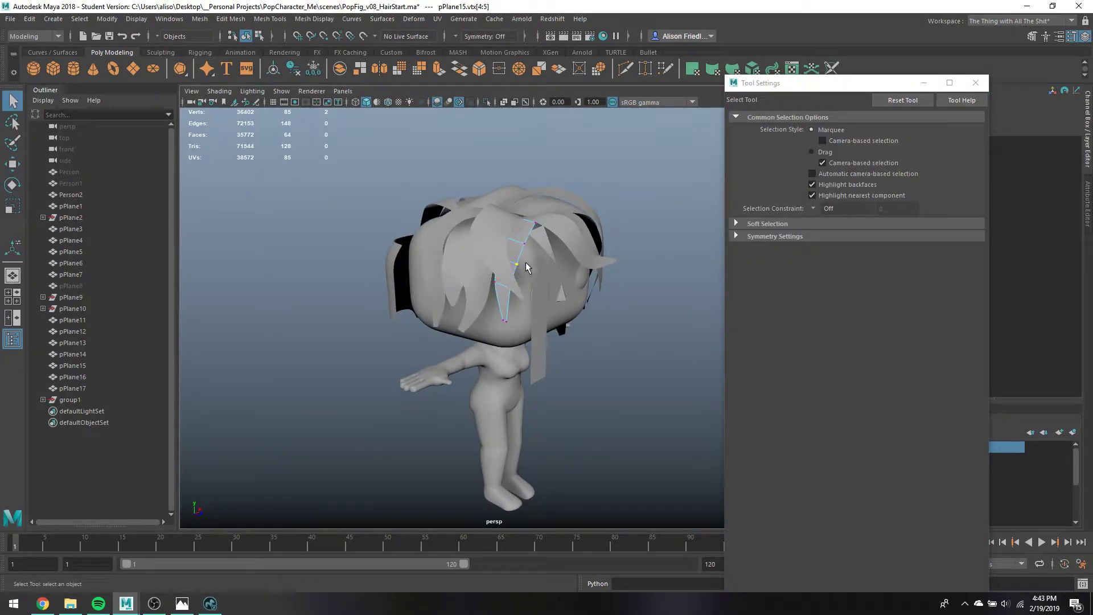
pyautogui.press('w')
pyautogui.moveTo(499, 251)
pyautogui.keyDown('alt'); pyautogui.mouseDown()
pyautogui.moveTo(489, 259)
pyautogui.moveTo(459, 212)
pyautogui.moveTo(481, 251)
pyautogui.mouseUp(); pyautogui.keyUp('alt')
# Select the short strand's root vertices and move them to meet the hair on top
pyautogui.press('q')
pyautogui.press('r')
pyautogui.press('w')
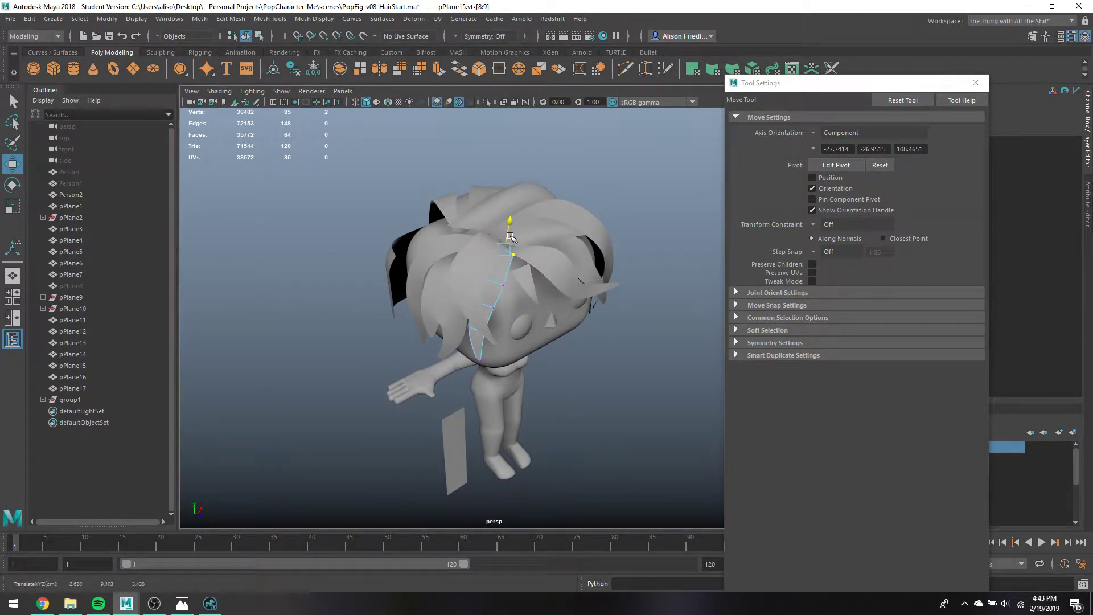
pyautogui.keyDown('alt'); pyautogui.moveTo(511, 241); pyautogui.dragTo(418, 297); pyautogui.keyUp('alt')
# Turn on soft selection, set the move axis orientation to World, and move the short strand's four lower vertices inward against the head
pyautogui.press('q')
pyautogui.press('w')
pyautogui.press('q')
pyautogui.press('w')
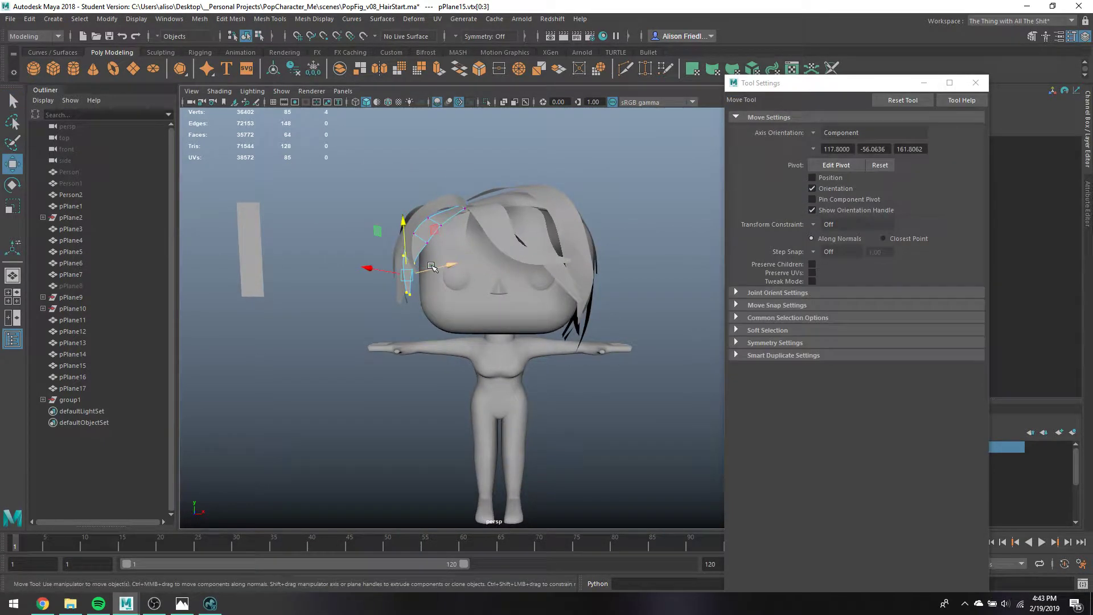
pyautogui.press('b')
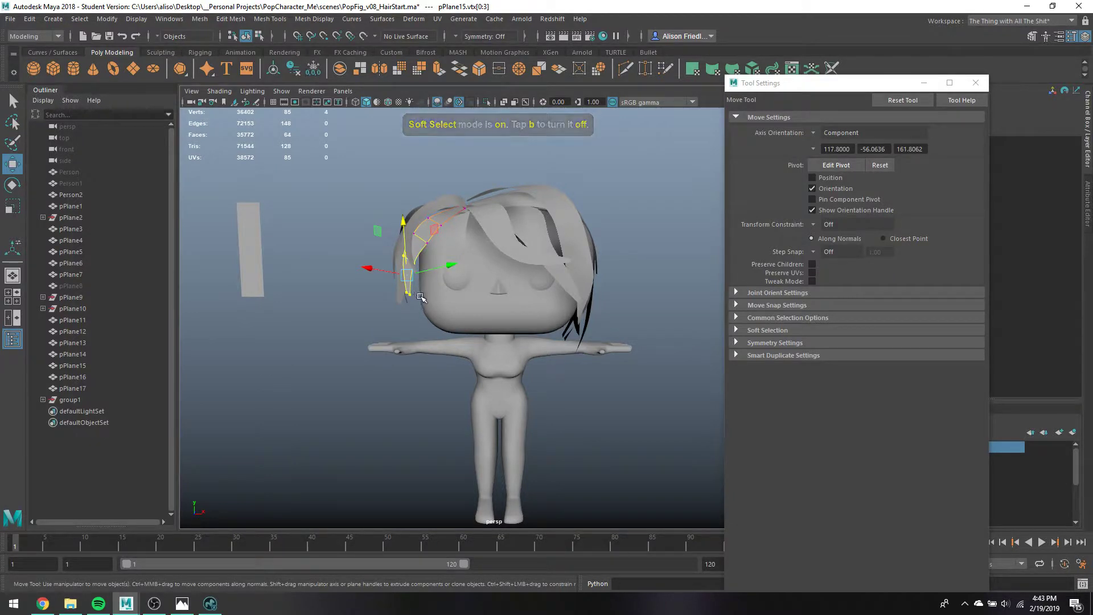
pyautogui.click(399, 277)
pyautogui.hotkey('ctrl', 'z')
pyautogui.moveTo(384, 273); pyautogui.dragTo(391, 277)
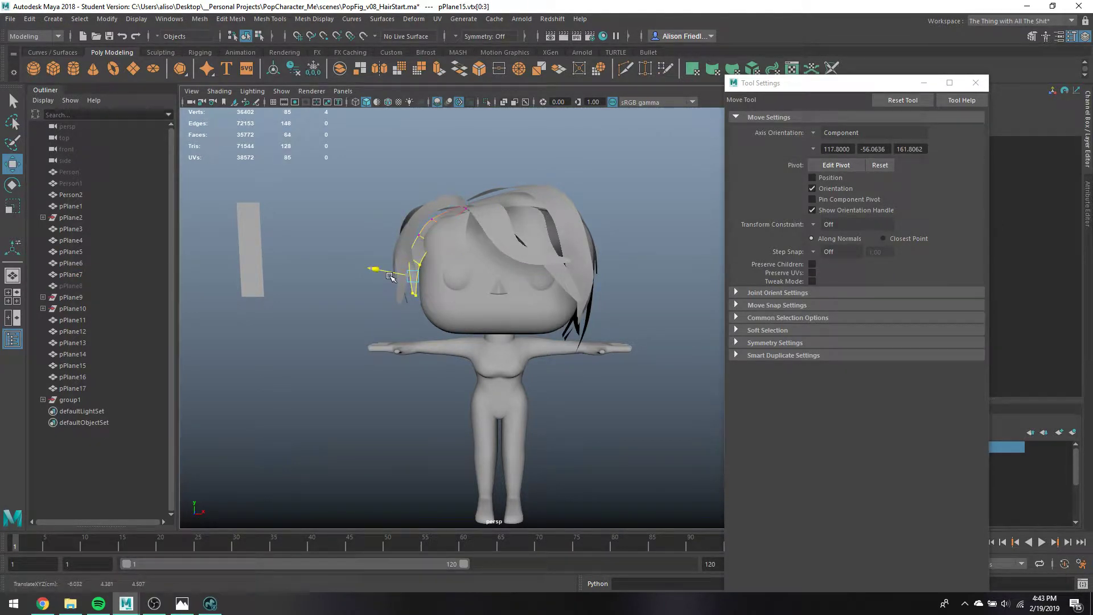
pyautogui.click(814, 131)
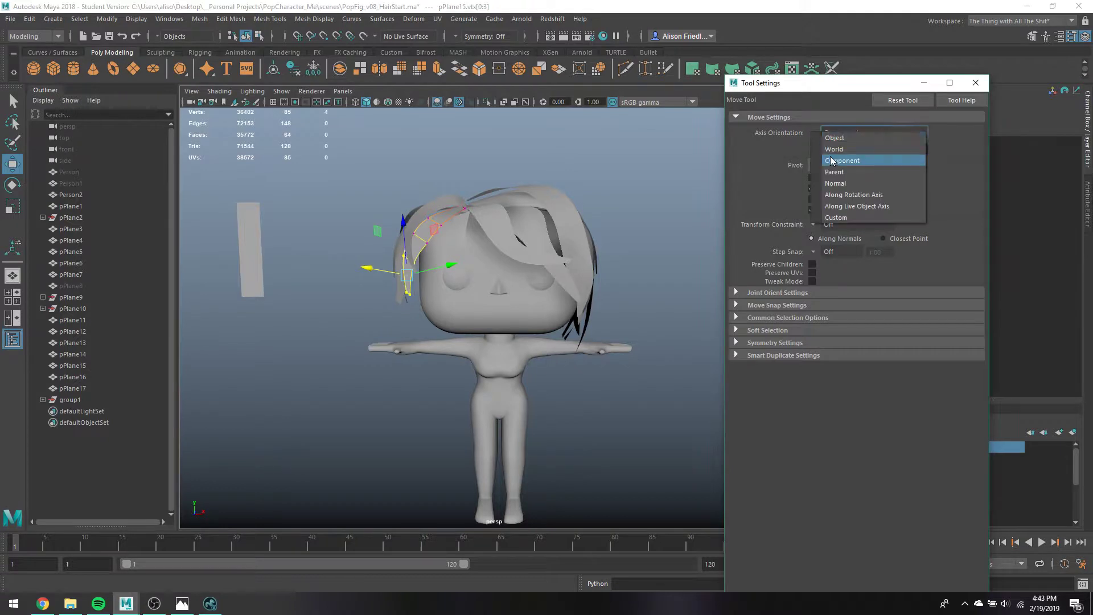
pyautogui.click(835, 149)
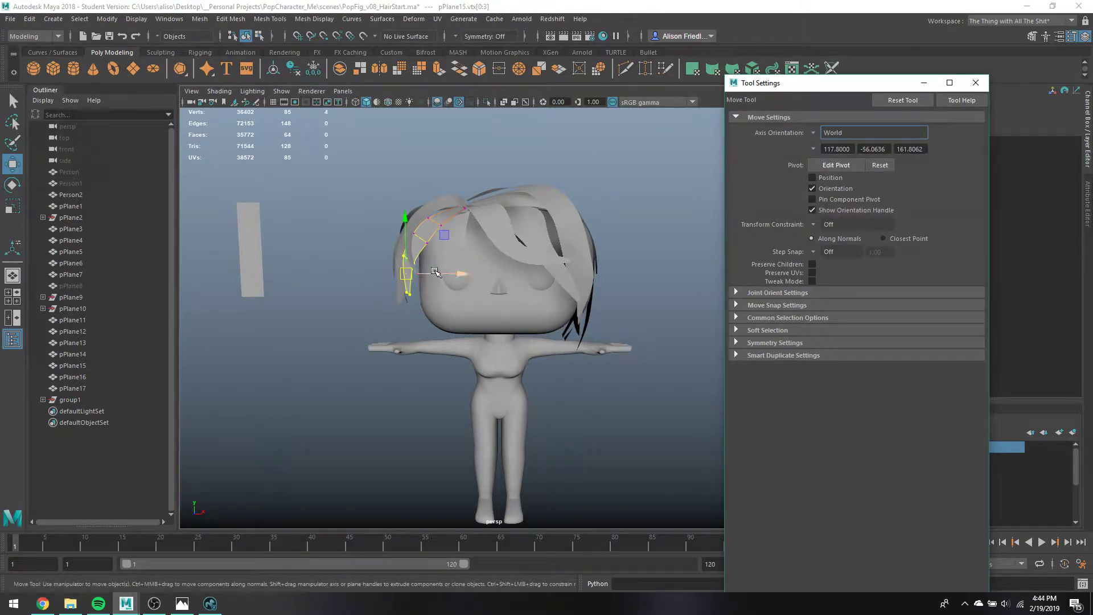
pyautogui.moveTo(434, 272); pyautogui.dragTo(444, 272)
# Turn off soft selection and move the short strand's middle and upper vertices to follow the head's curve
pyautogui.press('q')
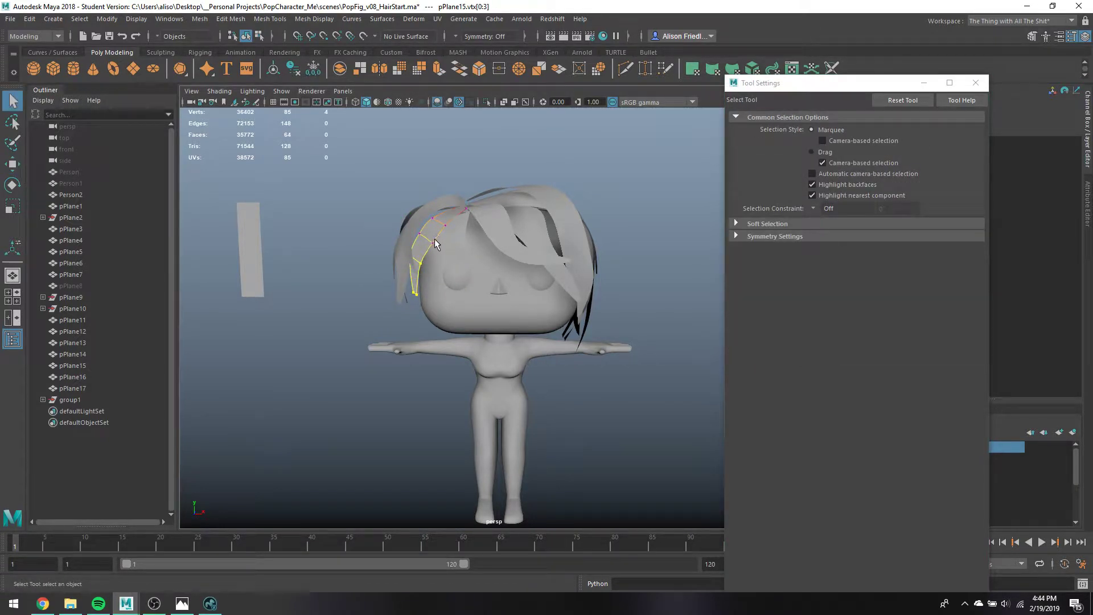
pyautogui.press('w')
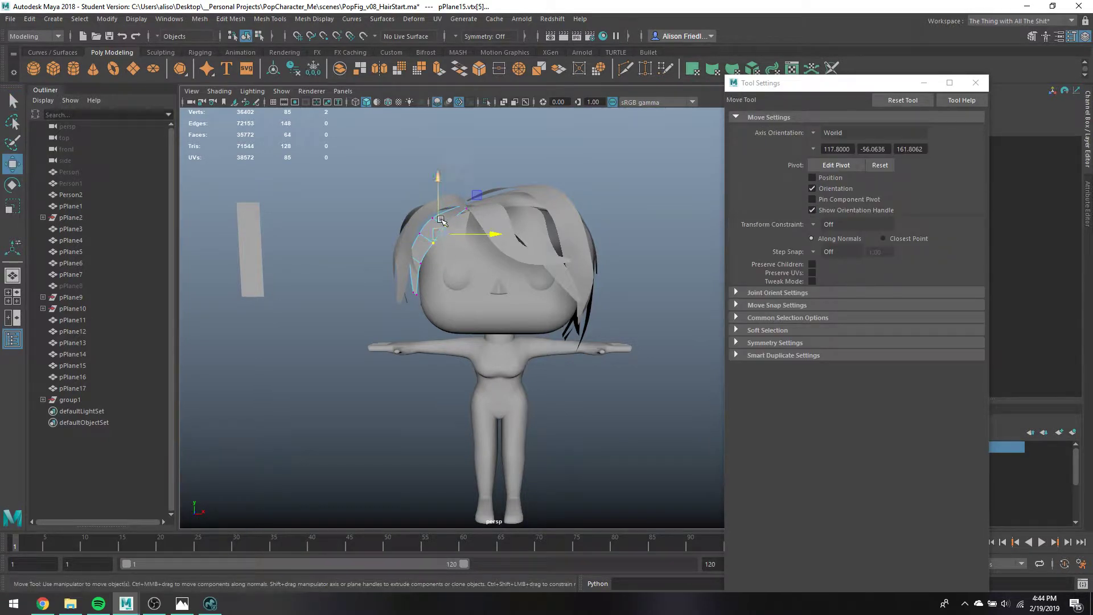
pyautogui.moveTo(441, 220); pyautogui.dragTo(485, 219)
pyautogui.press('q')
pyautogui.press('w')
pyautogui.press('q')
pyautogui.press('w')
pyautogui.moveTo(464, 176); pyautogui.dragTo(465, 185)
# Adjust a single root vertex and the inner upper vertex of the short strand to tuck them under the hair
pyautogui.press('q')
pyautogui.click(466, 210)
pyautogui.press('e')
pyautogui.press('w')
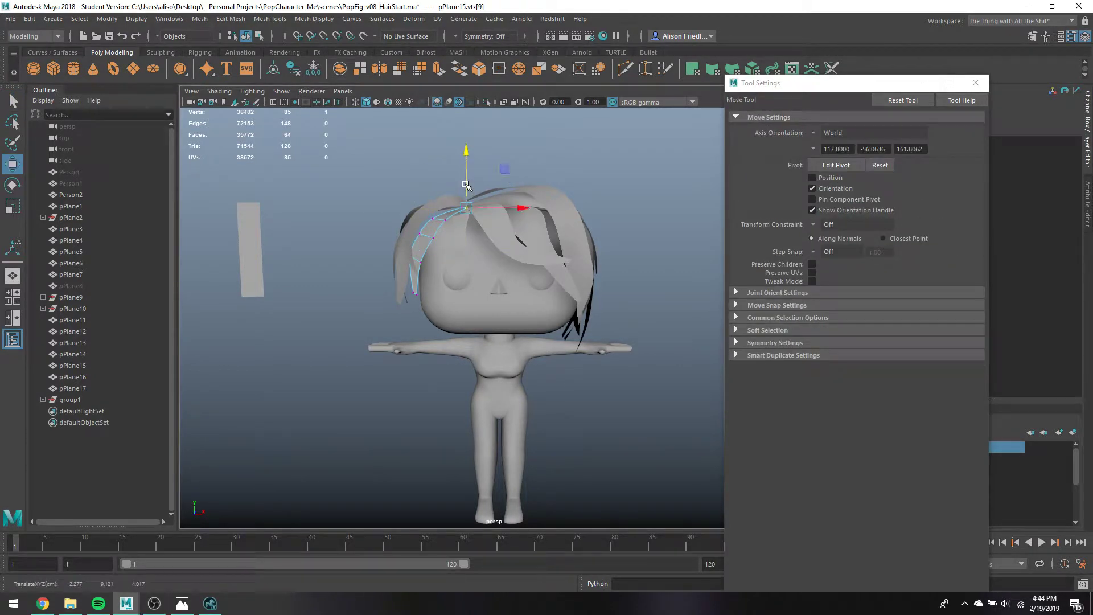
pyautogui.press('q')
pyautogui.click(445, 219)
pyautogui.press('w')
pyautogui.press('q')
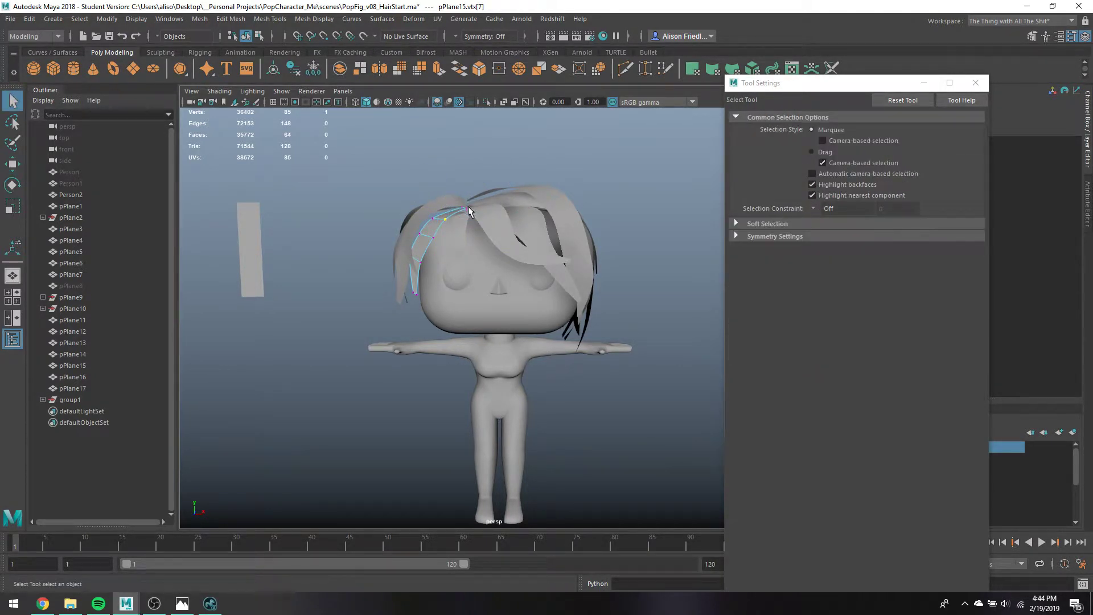
# Select both root vertices of the short strand and adjust their height beneath the top hair
pyautogui.click(465, 209)
pyautogui.press('w')
pyautogui.press('q')
pyautogui.press('w')
pyautogui.moveTo(467, 188); pyautogui.dragTo(467, 188)
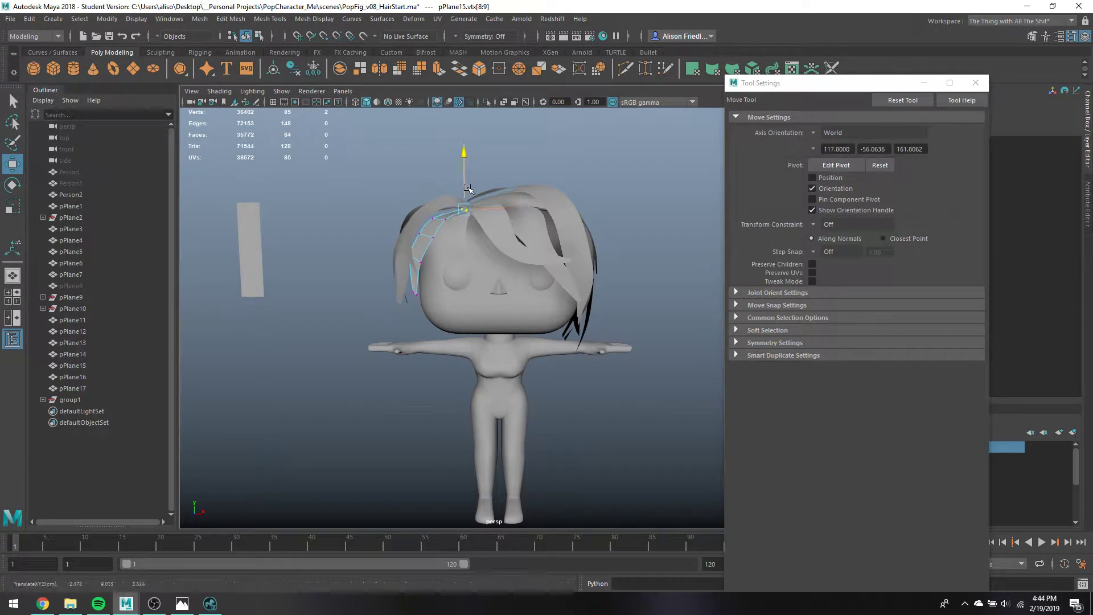
# Select the short strand's outer middle vertex and move it to smooth the outer contour
pyautogui.press('q')
pyautogui.click(421, 233)
pyautogui.press('w')
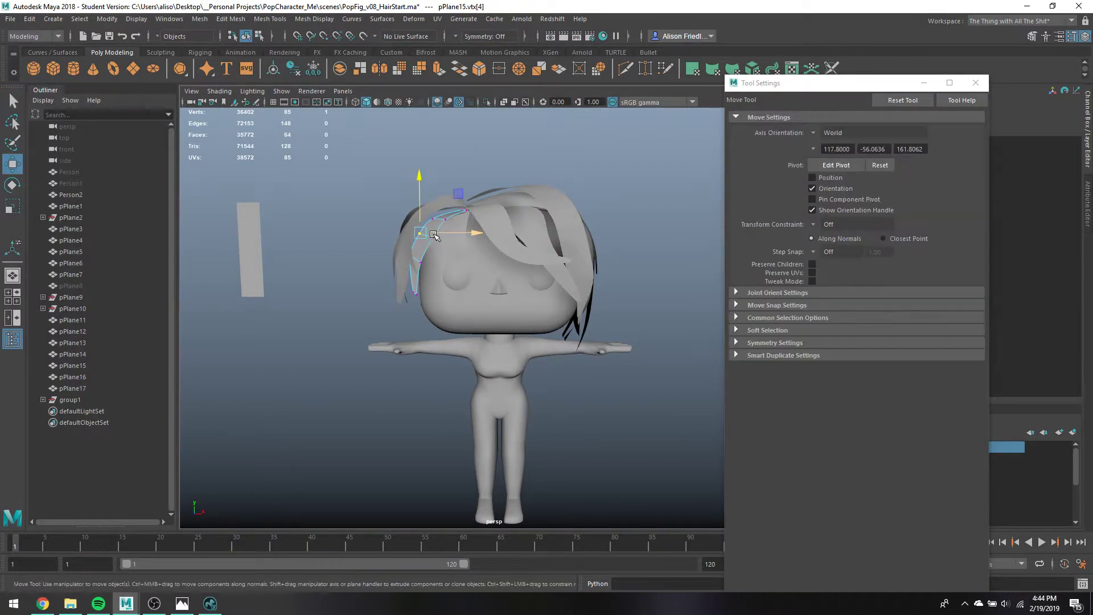
pyautogui.press('q')
pyautogui.keyDown('alt'); pyautogui.moveTo(457, 259); pyautogui.dragTo(470, 244); pyautogui.keyUp('alt')
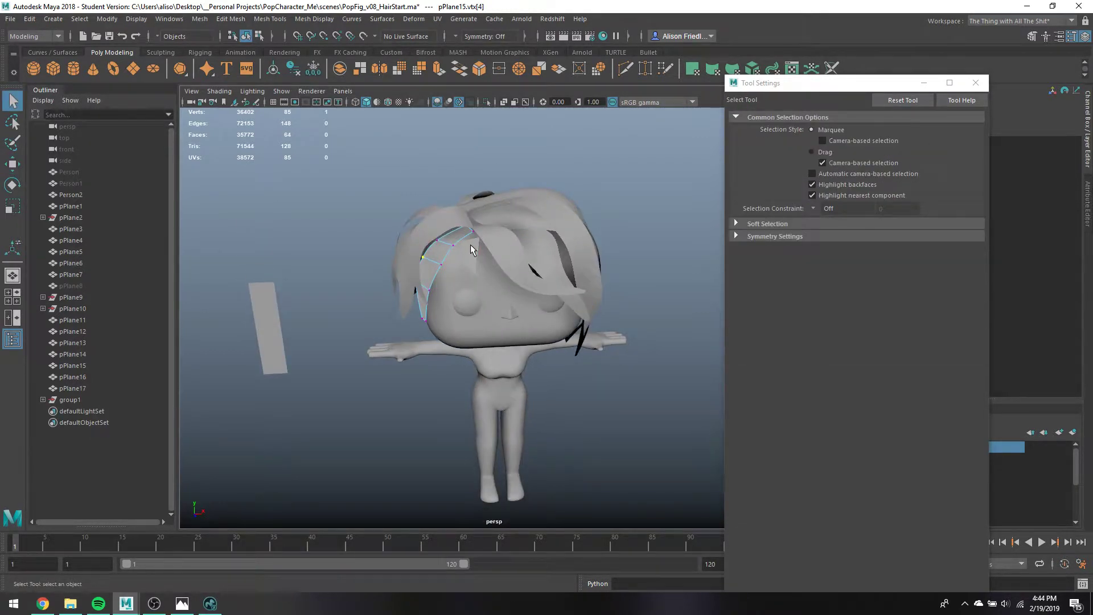
# Extrude the root edge of the small forehead strand and reposition the new segment back under the top hair
pyautogui.click(470, 245)
pyautogui.moveTo(469, 238); pyautogui.dragTo(471, 196, button='right')
pyautogui.click(470, 239)
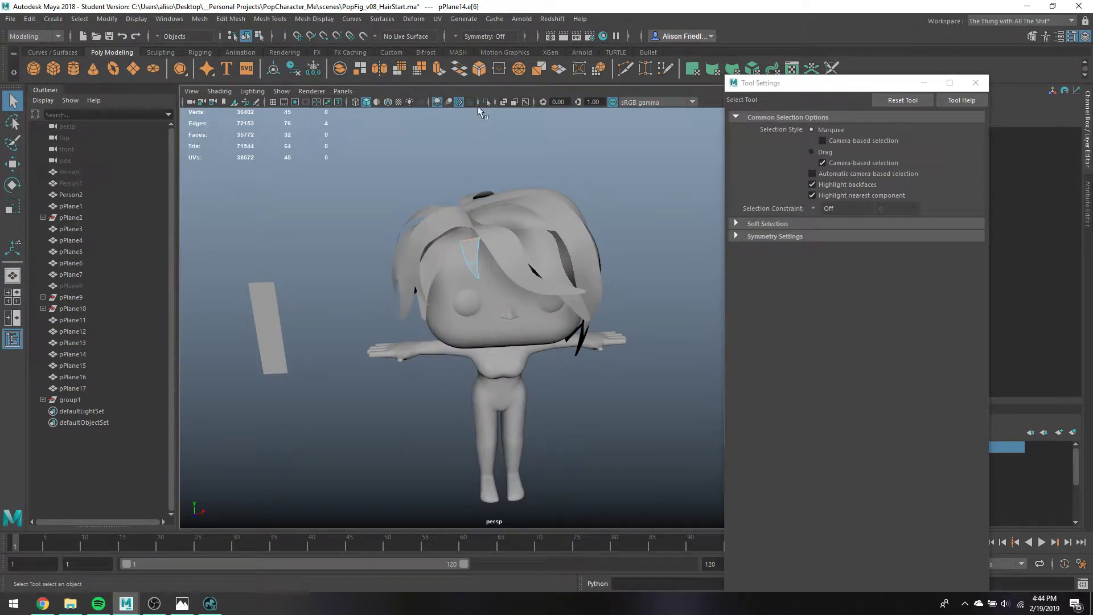
pyautogui.click(436, 70)
pyautogui.keyDown('alt'); pyautogui.moveTo(500, 251); pyautogui.dragTo(545, 245); pyautogui.keyUp('alt')
pyautogui.press('w')
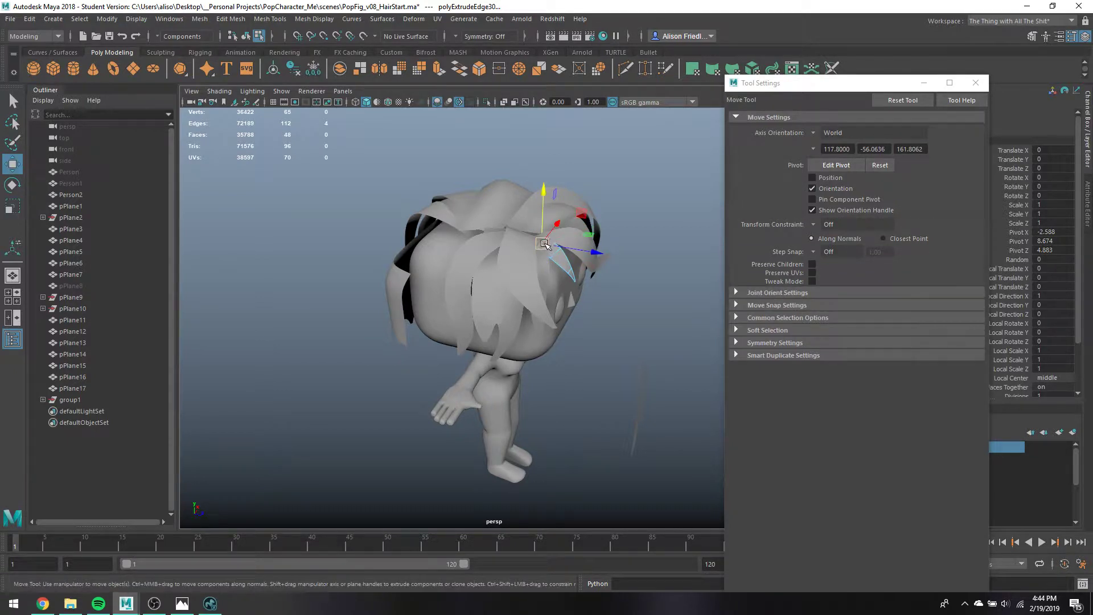
pyautogui.press('r')
# Extrude the forehead strand's root edge once more, then scale and move the added segment to tuck it under the hair
pyautogui.keyDown('alt'); pyautogui.moveTo(545, 244); pyautogui.dragTo(495, 260); pyautogui.keyUp('alt')
pyautogui.press('q')
pyautogui.hotkey('ctrl', 'e')
pyautogui.press('r')
pyautogui.press('q')
pyautogui.press('w')
pyautogui.press('q')
# Select the edges across the upper end of the wide side strand pPlane4 and reposition them over the head
pyautogui.click(505, 257)
pyautogui.press('w')
pyautogui.press('q')
pyautogui.click(507, 275)
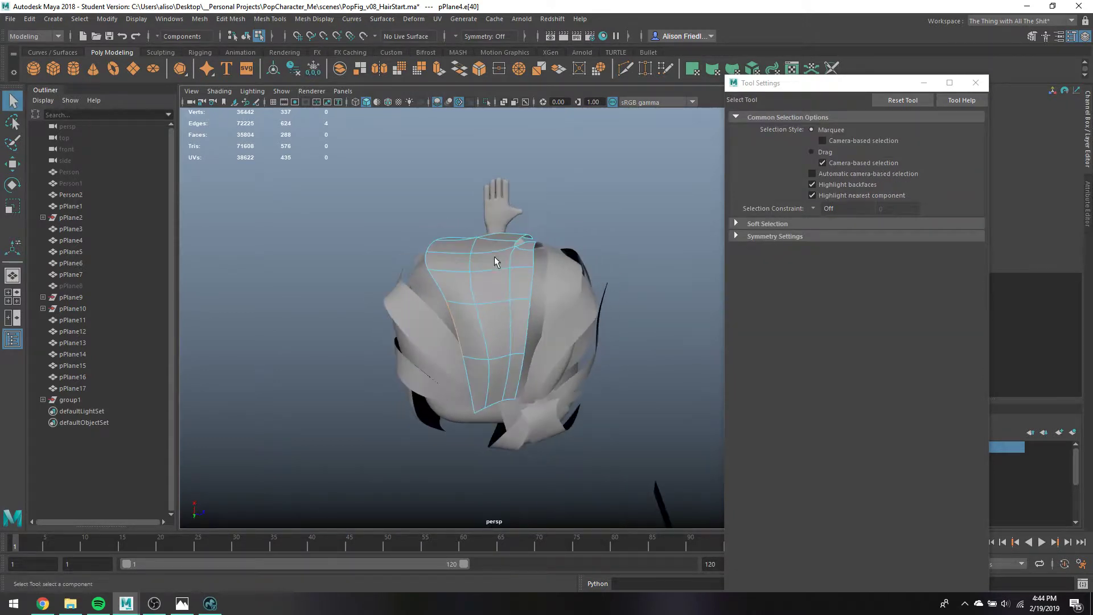
pyautogui.moveTo(495, 251); pyautogui.dragTo(472, 244, button='right')
pyautogui.press('w')
pyautogui.keyDown('shift'); pyautogui.click(471, 237); pyautogui.keyUp('shift')
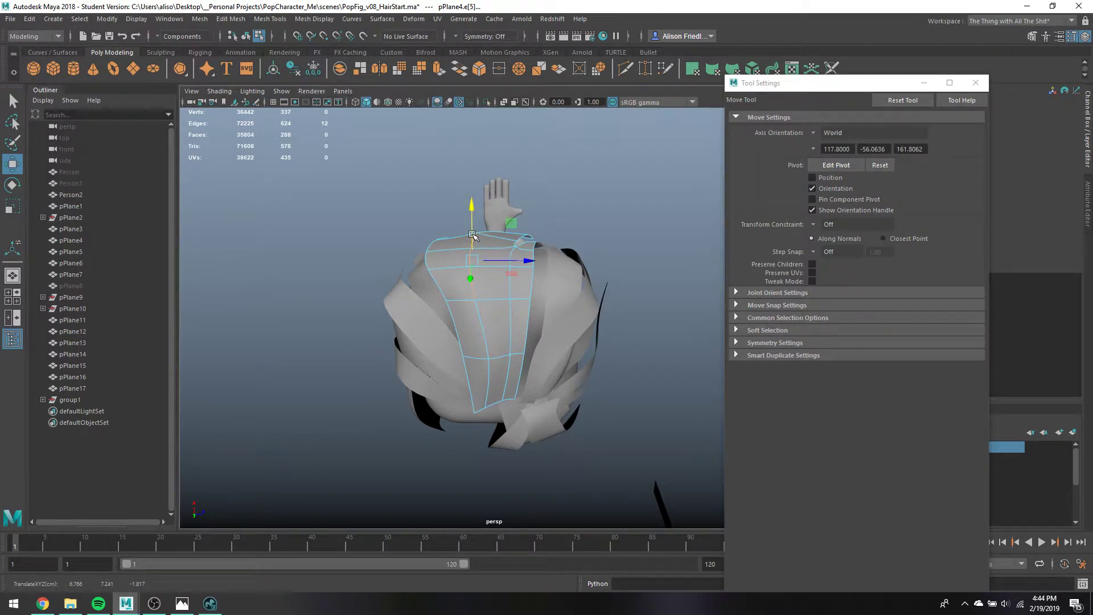
pyautogui.press('XF86AudioPlay')
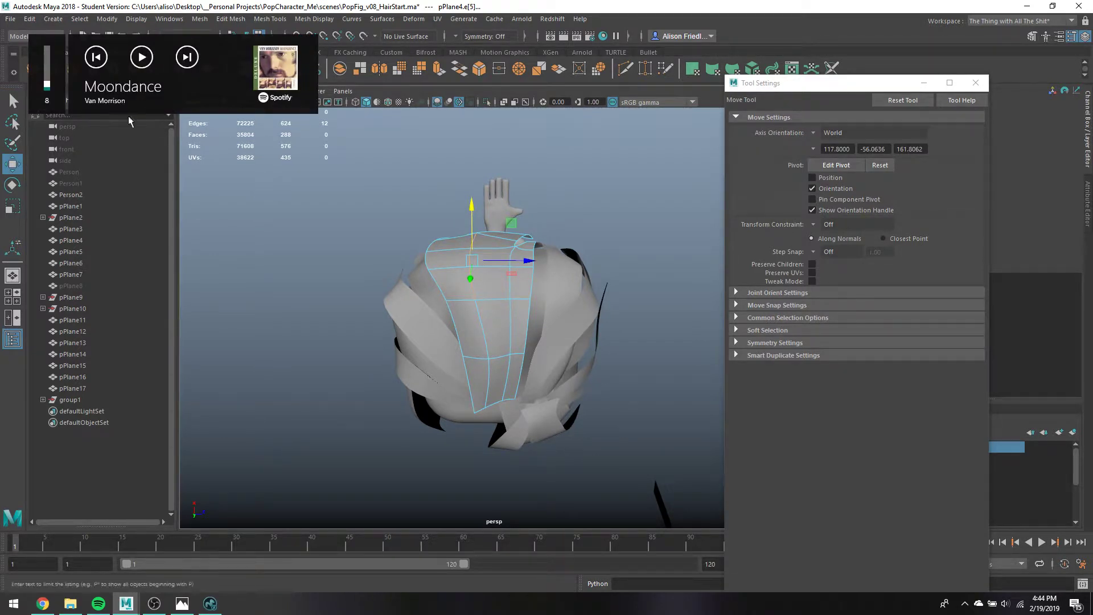
# Duplicate the two short side strands, pPlane12 and pPlane17, and group the copies
pyautogui.keyDown('alt'); pyautogui.moveTo(447, 260); pyautogui.dragTo(623, 203); pyautogui.keyUp('alt')
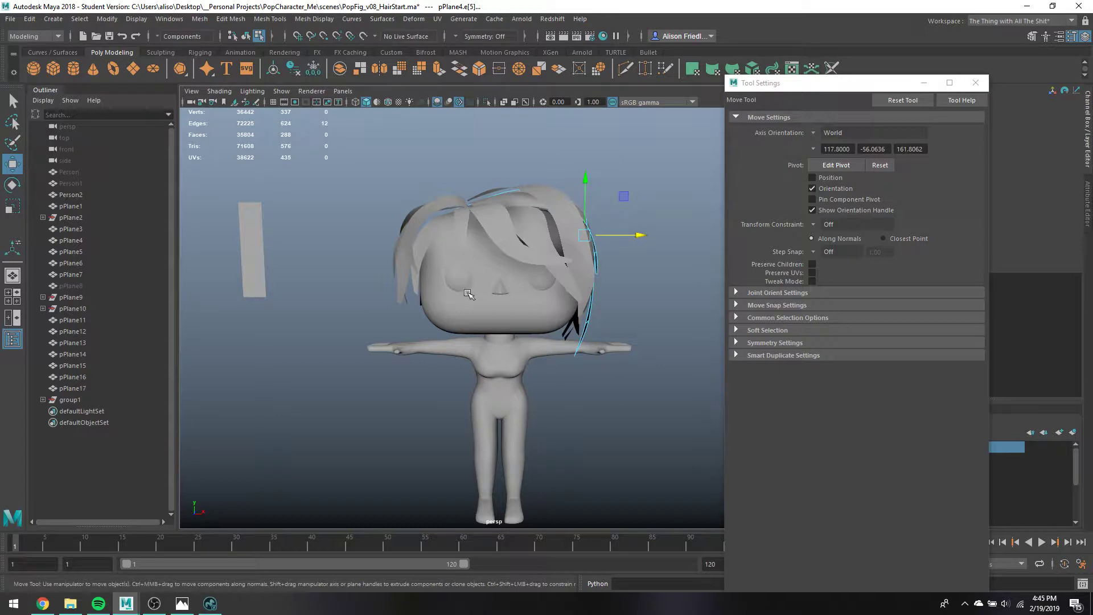
pyautogui.keyDown('alt'); pyautogui.moveTo(439, 278); pyautogui.dragTo(735, 270); pyautogui.keyUp('alt')
pyautogui.click(482, 319)
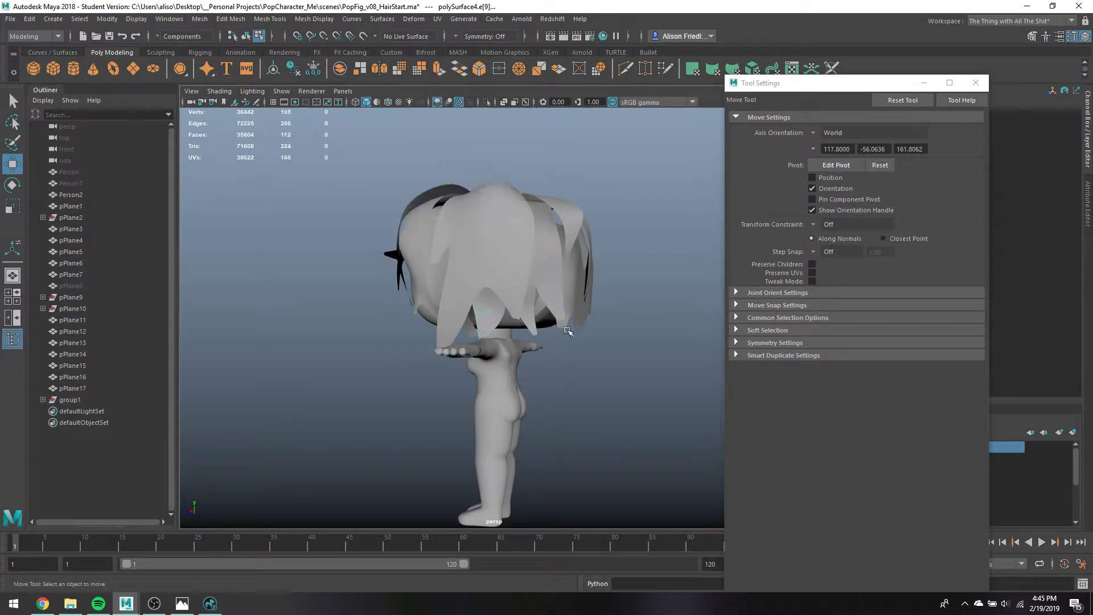
pyautogui.moveTo(588, 332)
pyautogui.keyDown('alt'); pyautogui.mouseDown()
pyautogui.moveTo(517, 322)
pyautogui.moveTo(576, 327)
pyautogui.mouseUp(); pyautogui.keyUp('alt')
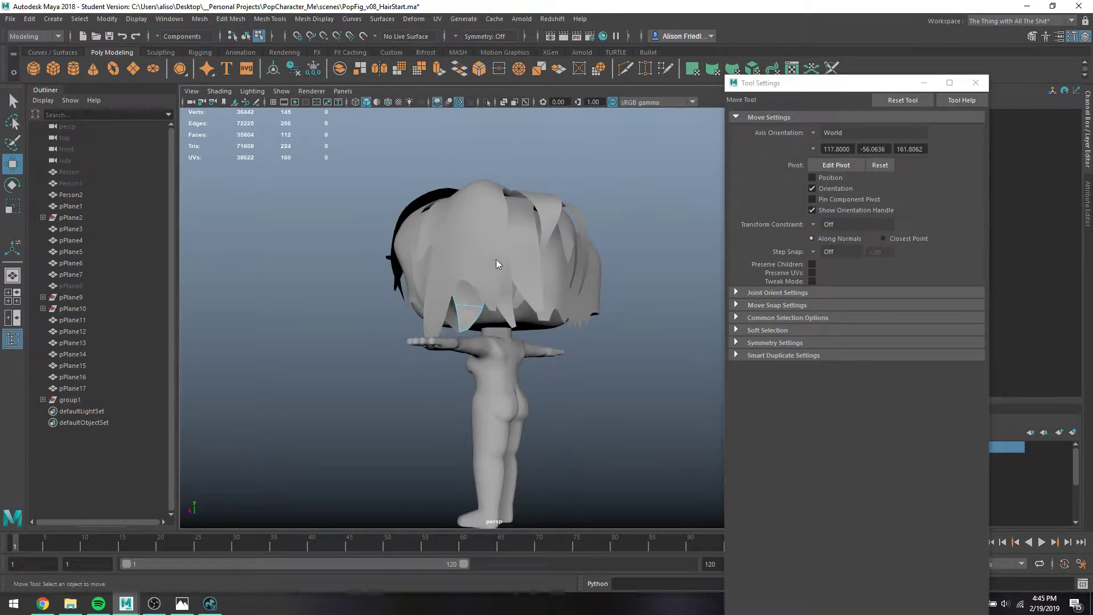
pyautogui.press('F8')
pyautogui.click(467, 308)
pyautogui.keyDown('shift'); pyautogui.click(508, 313); pyautogui.keyUp('shift')
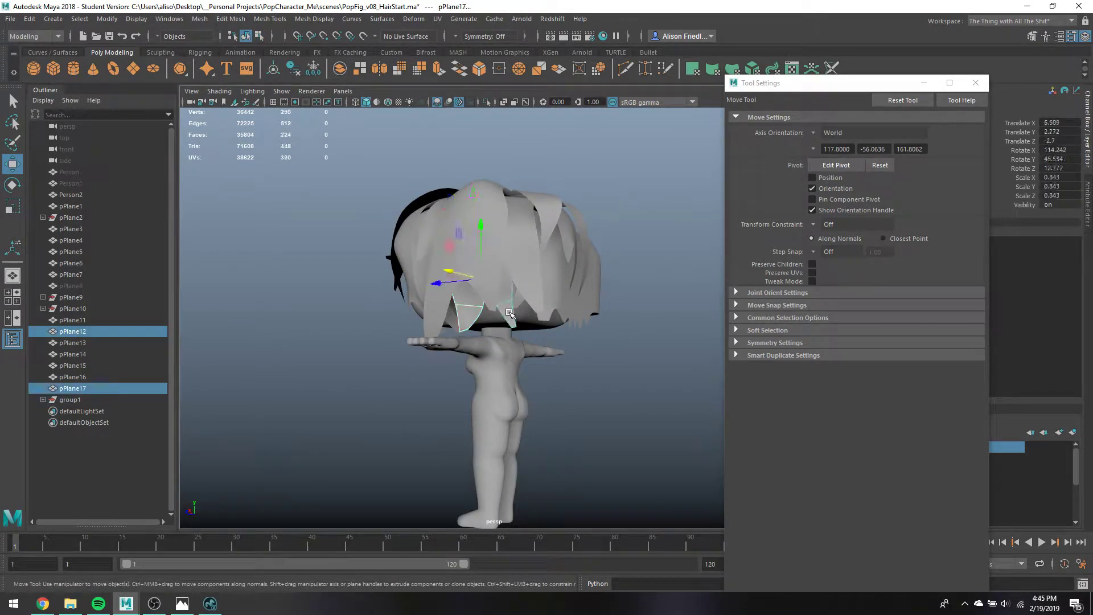
pyautogui.hotkey('ctrl', 'g')
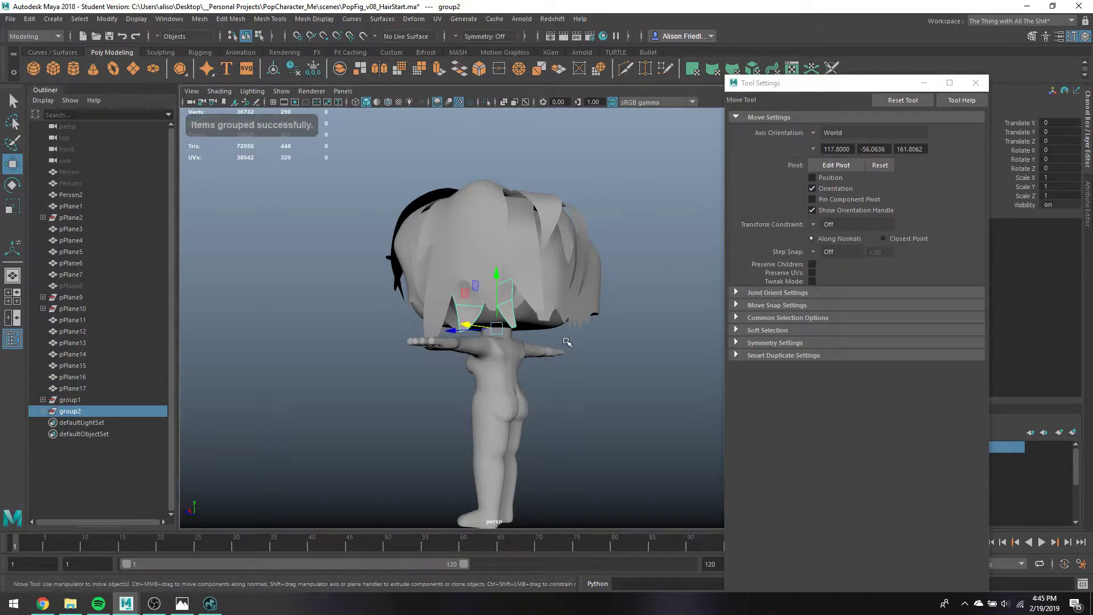
# Rotate the group of copied strands about 157° around Y to bring it to the opposite side of the head
pyautogui.keyDown('alt'); pyautogui.moveTo(566, 341); pyautogui.dragTo(503, 310); pyautogui.keyUp('alt')
pyautogui.press('e')
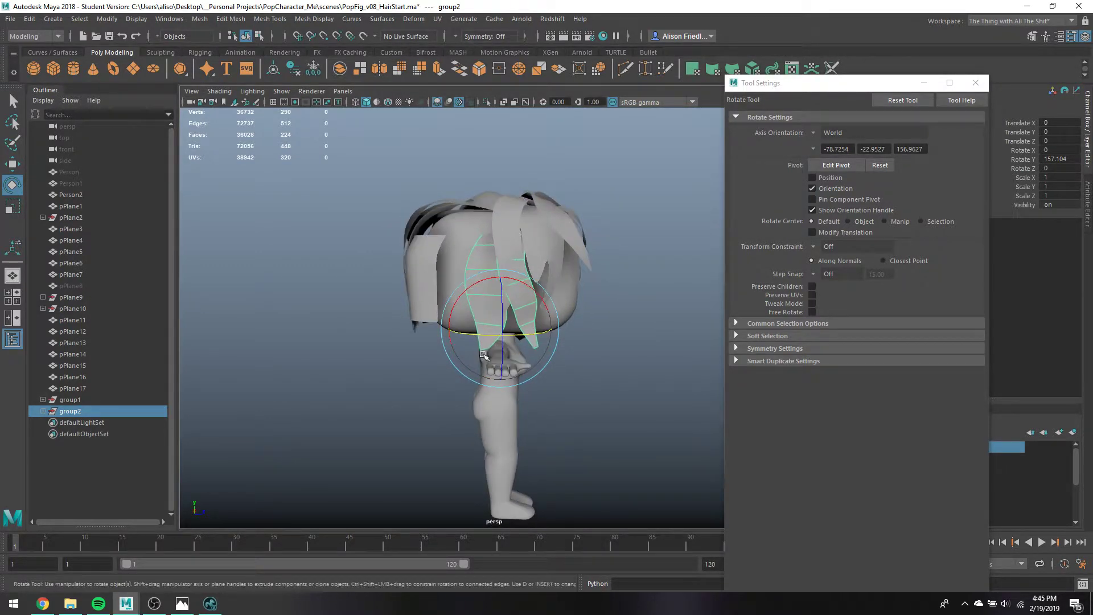
pyautogui.press('w')
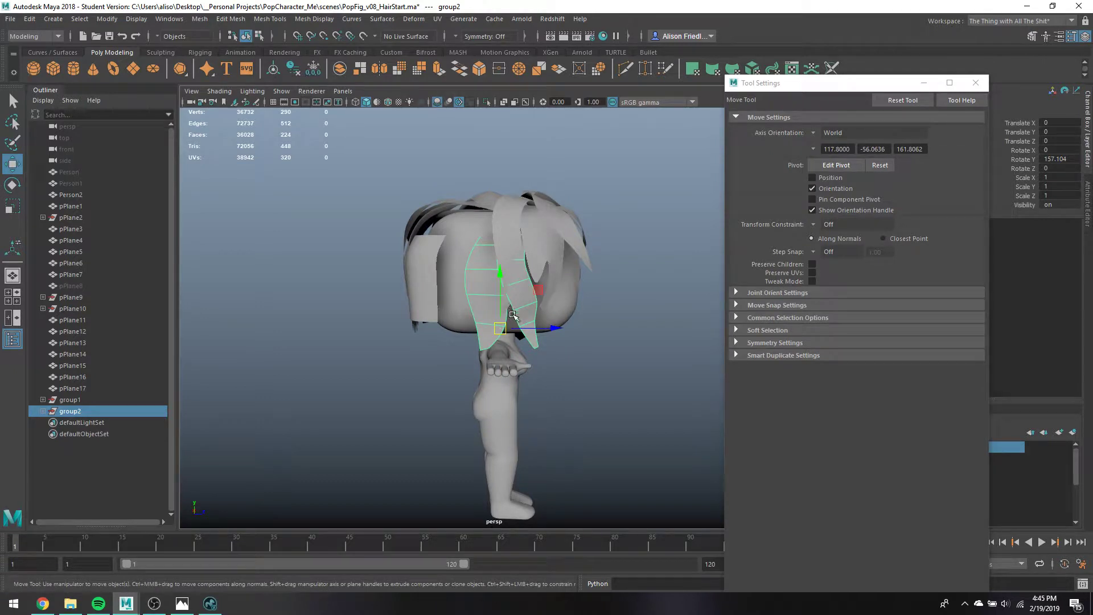
pyautogui.press('q')
pyautogui.click(566, 333)
pyautogui.moveTo(566, 333)
pyautogui.keyDown('alt'); pyautogui.mouseDown()
pyautogui.moveTo(418, 316)
pyautogui.moveTo(361, 332)
pyautogui.moveTo(575, 344)
pyautogui.mouseUp(); pyautogui.keyUp('alt')
# Select the copied side strands, shift them slightly and rotate them around Y to follow the head's curve
pyautogui.click(538, 335)
pyautogui.keyDown('alt'); pyautogui.moveTo(487, 329); pyautogui.dragTo(598, 332); pyautogui.keyUp('alt')
pyautogui.press('w')
pyautogui.moveTo(545, 278); pyautogui.dragTo(543, 284)
pyautogui.press('e')
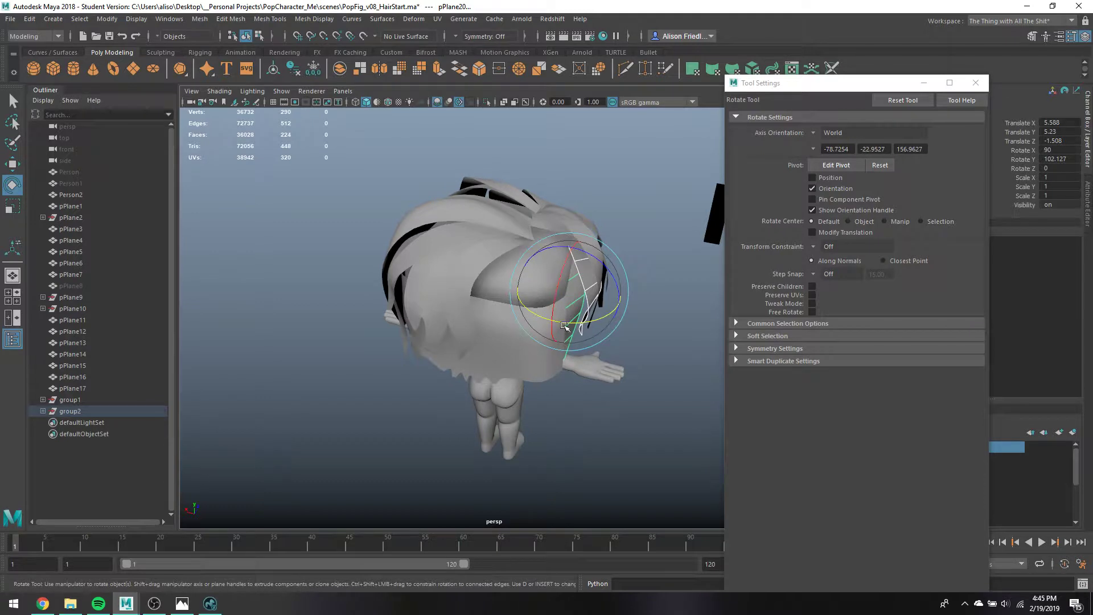
pyautogui.moveTo(564, 325); pyautogui.dragTo(507, 302)
pyautogui.press('q')
pyautogui.click(617, 312)
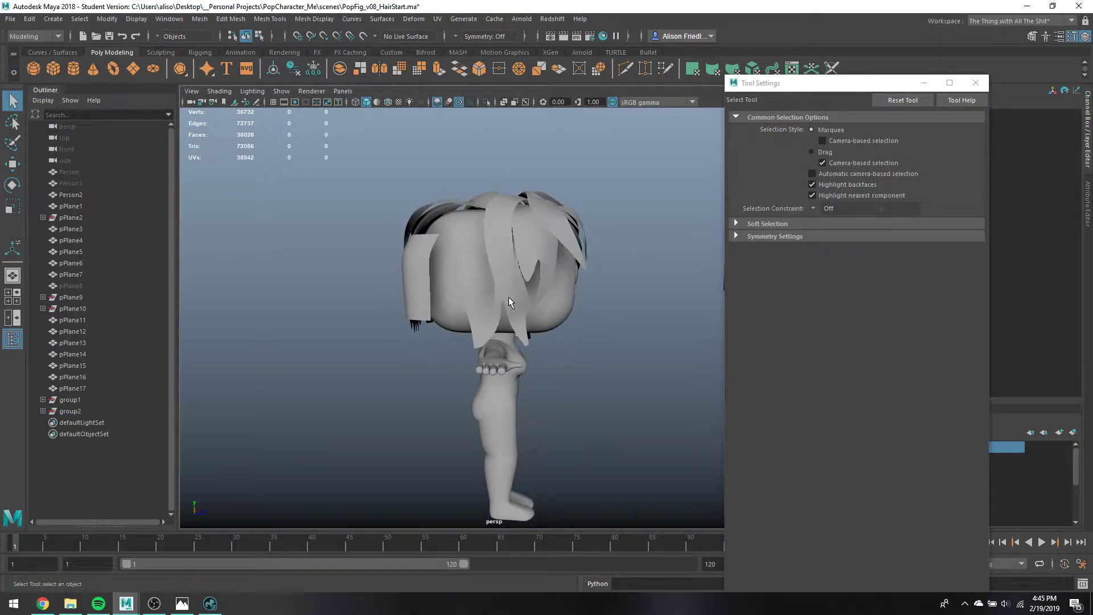
# Raise both copied side strands beneath the top hair and save the scene
pyautogui.click(488, 323)
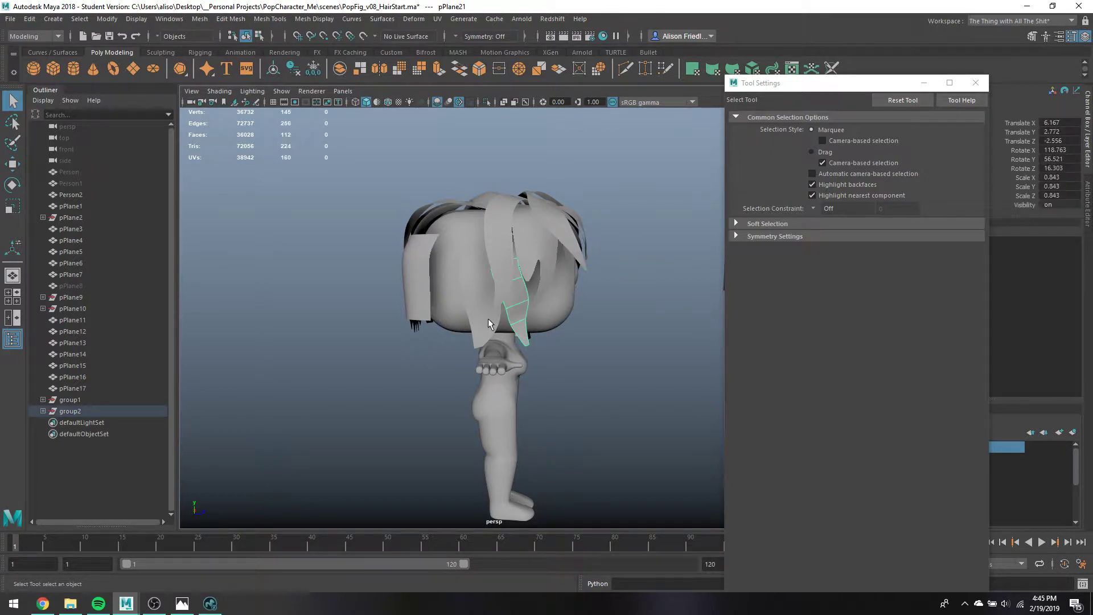
pyautogui.keyDown('shift'); pyautogui.click(499, 272); pyautogui.keyUp('shift')
pyautogui.press('w')
pyautogui.moveTo(486, 236); pyautogui.dragTo(483, 226)
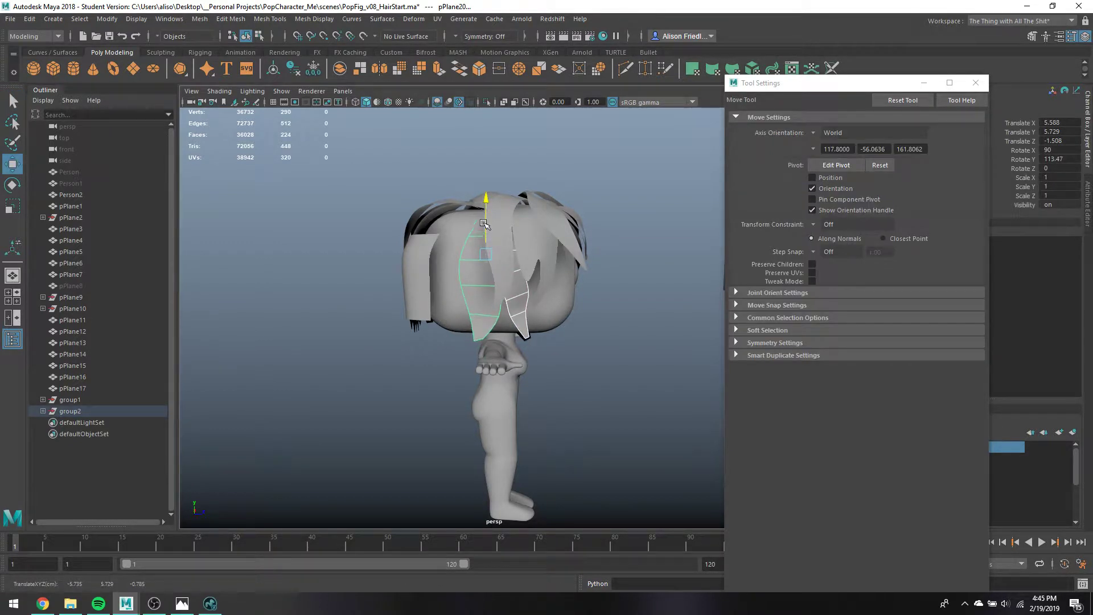
pyautogui.press('q')
pyautogui.click(603, 308)
pyautogui.moveTo(603, 308)
pyautogui.keyDown('alt'); pyautogui.mouseDown()
pyautogui.moveTo(540, 312)
pyautogui.moveTo(623, 315)
pyautogui.mouseUp(); pyautogui.keyUp('alt')
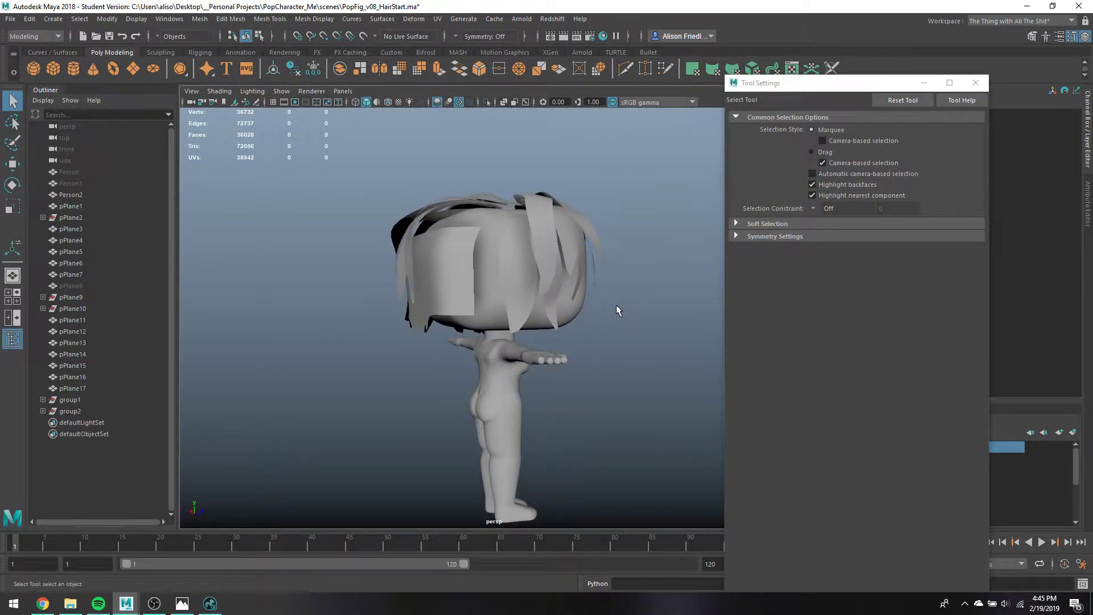
pyautogui.hotkey('ctrl', 's')
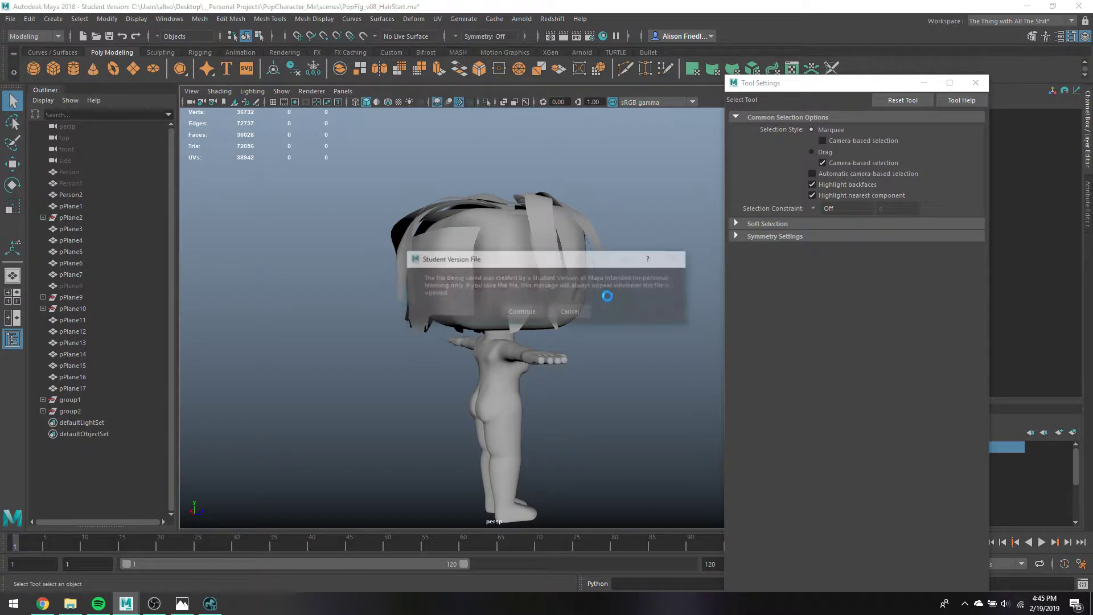
pyautogui.click(523, 311)
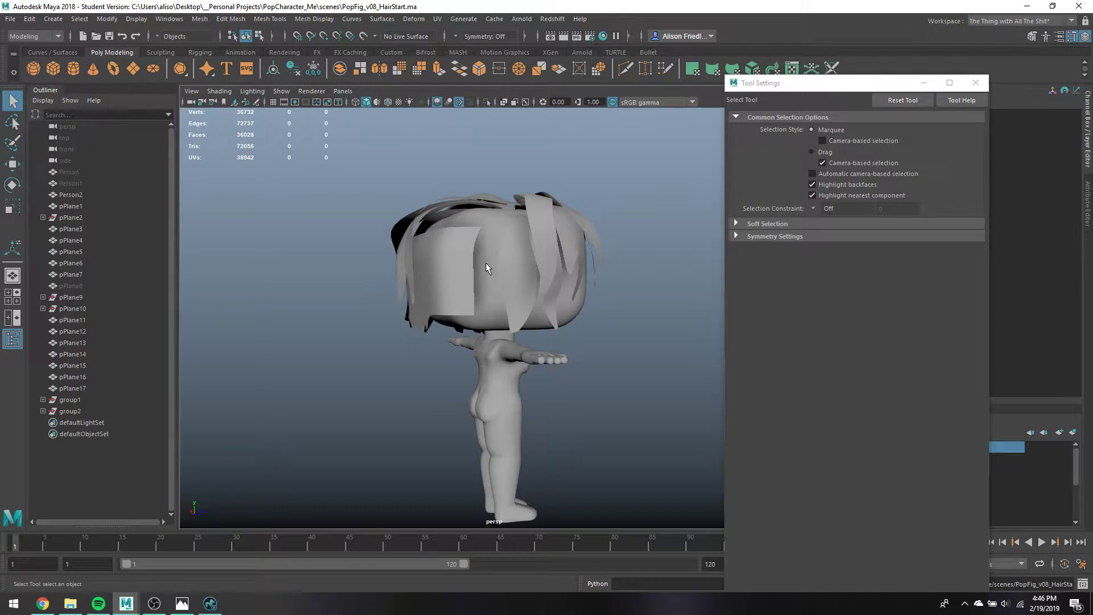
# Move a root vertex of the side strand polySurface4 up and under the overlapping top hair
pyautogui.keyDown('alt'); pyautogui.moveTo(493, 245); pyautogui.dragTo(511, 289); pyautogui.keyUp('alt')
pyautogui.click(510, 250)
pyautogui.keyDown('alt'); pyautogui.moveTo(555, 251); pyautogui.dragTo(521, 246); pyautogui.keyUp('alt')
pyautogui.click(538, 254)
pyautogui.moveTo(511, 236); pyautogui.dragTo(489, 238, button='right')
pyautogui.click(493, 237)
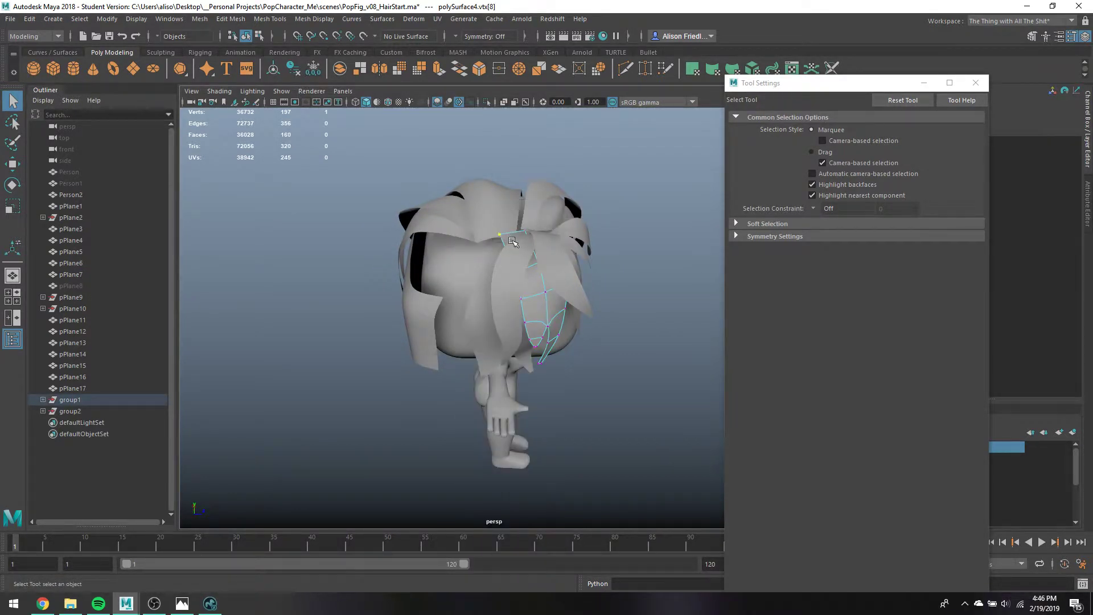
pyautogui.press('w')
pyautogui.moveTo(523, 234)
pyautogui.mouseDown()
pyautogui.moveTo(536, 232)
pyautogui.moveTo(531, 222)
pyautogui.mouseUp()
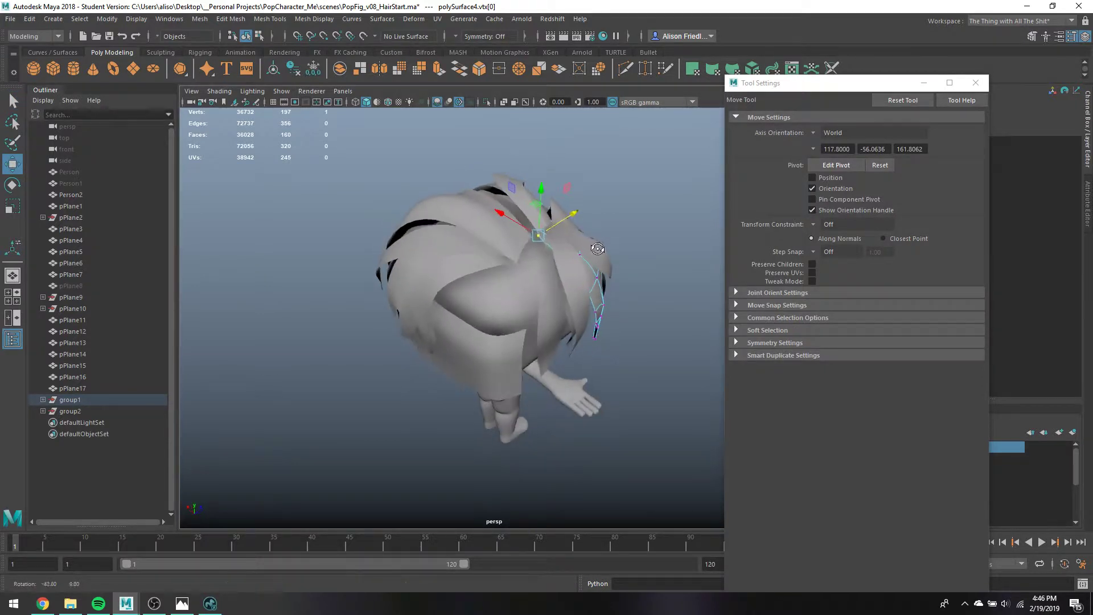
pyautogui.press('q')
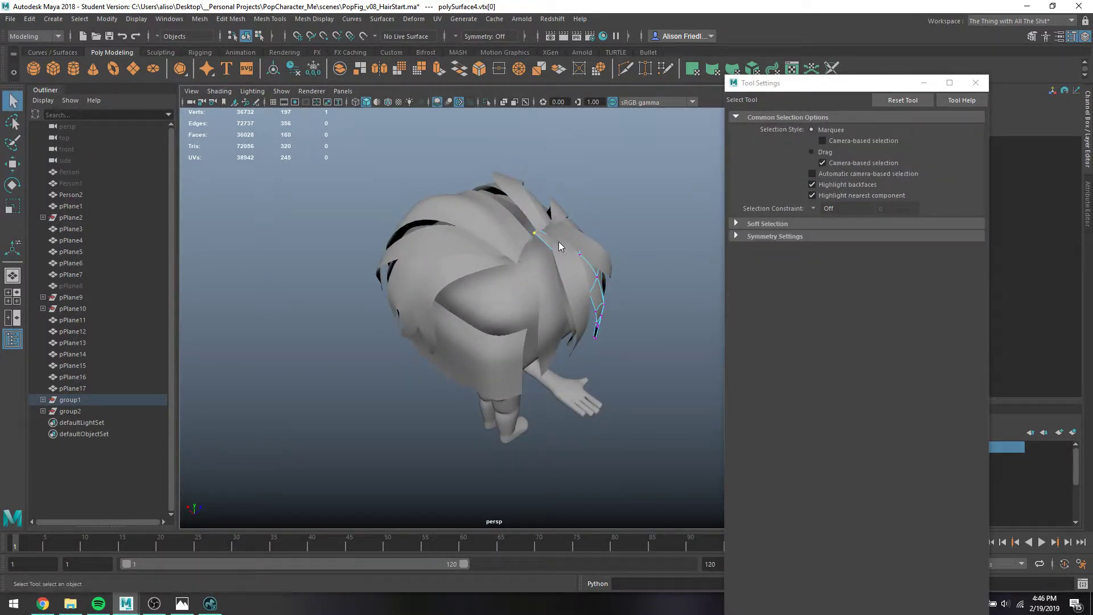
# Duplicate and group the three overlapping side strands, then shift the copies and rotate them about -49° around Y
pyautogui.moveTo(558, 241)
pyautogui.mouseDown(button='right')
pyautogui.moveTo(555, 262)
pyautogui.moveTo(565, 252)
pyautogui.mouseUp(button='right')
pyautogui.click(582, 251)
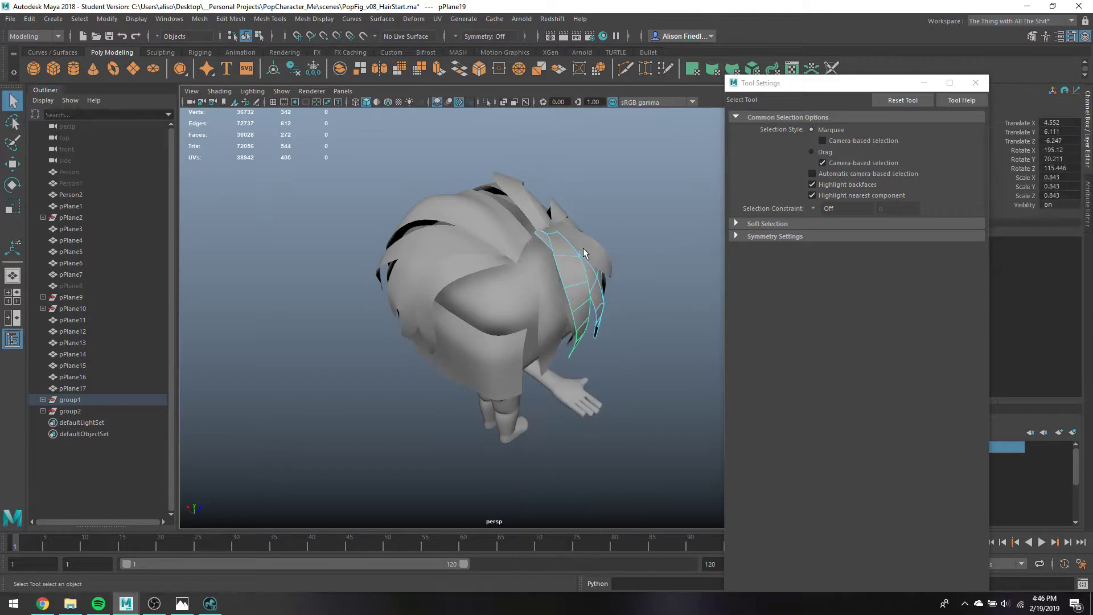
pyautogui.click(592, 249)
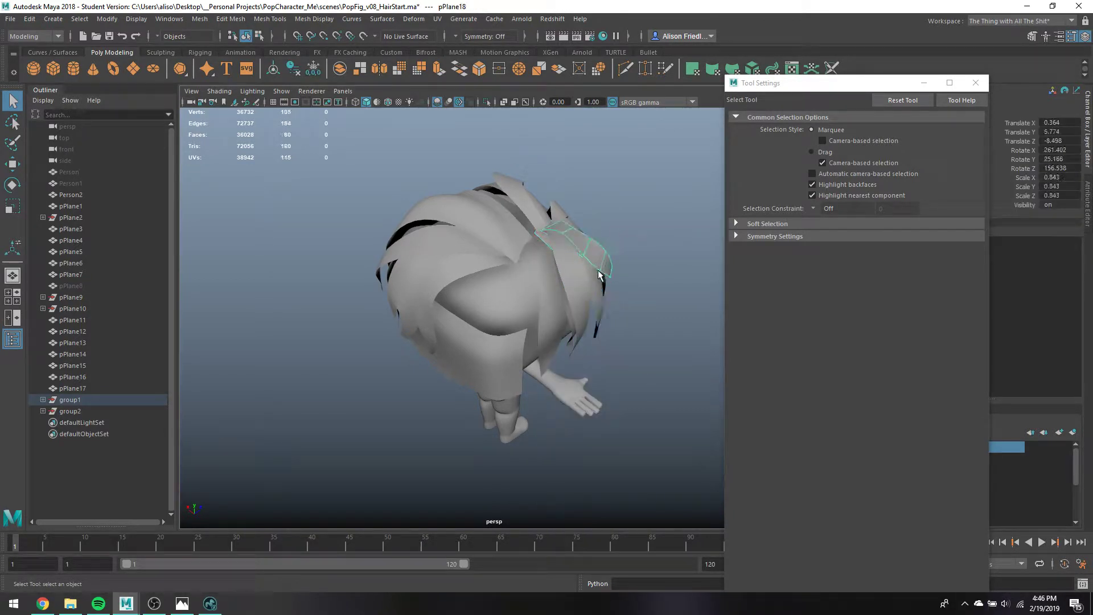
pyautogui.click(576, 275)
pyautogui.keyDown('shift'); pyautogui.click(596, 261); pyautogui.keyUp('shift')
pyautogui.keyDown('shift'); pyautogui.click(600, 272); pyautogui.keyUp('shift')
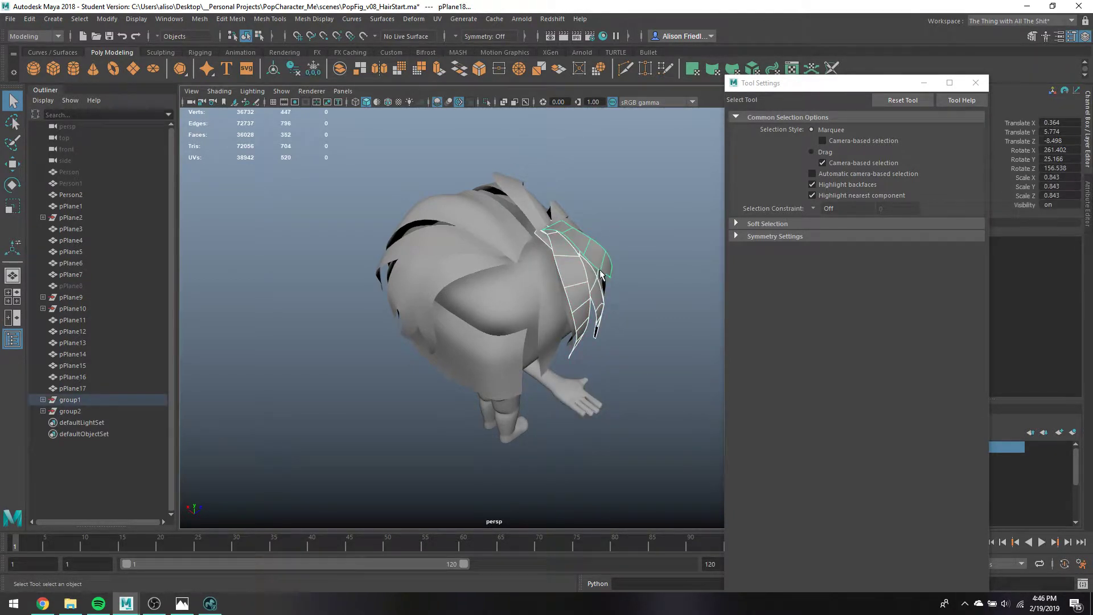
pyautogui.press('w')
pyautogui.moveTo(589, 292); pyautogui.dragTo(586, 324)
pyautogui.press('e')
pyautogui.moveTo(567, 366); pyautogui.dragTo(515, 348)
pyautogui.hotkey('ctrl', 'g')
pyautogui.press('w')
pyautogui.press('e')
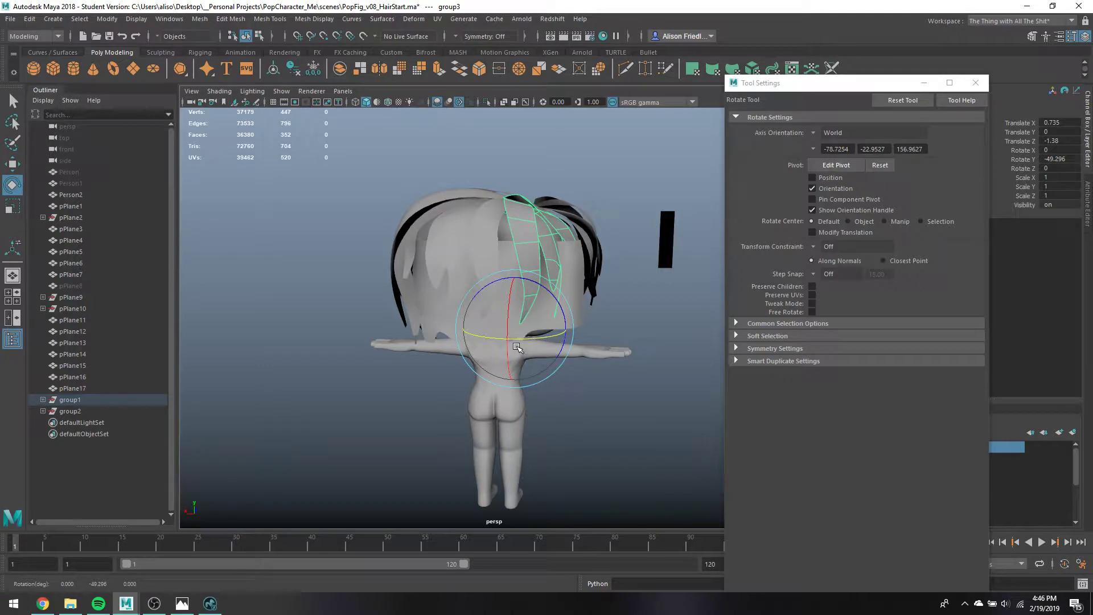
# Try mirroring the new strand group with Scale X at -1, and reset Scale X to 1
pyautogui.write('-1')
pyautogui.press('Return')
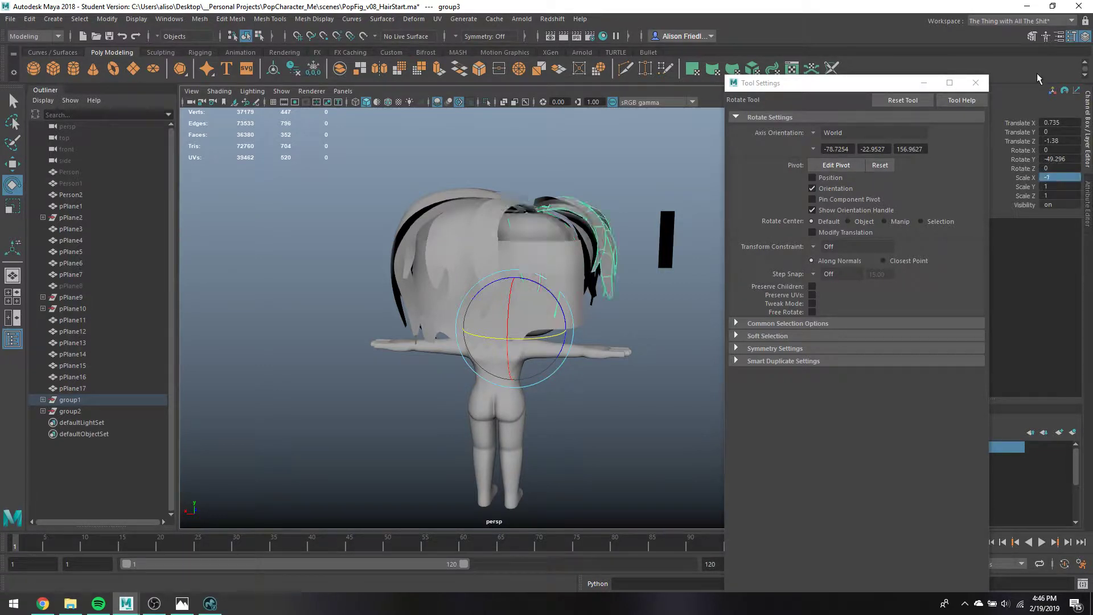
pyautogui.moveTo(535, 250)
pyautogui.keyDown('alt'); pyautogui.mouseDown()
pyautogui.moveTo(570, 246)
pyautogui.moveTo(527, 245)
pyautogui.mouseUp(); pyautogui.keyUp('alt')
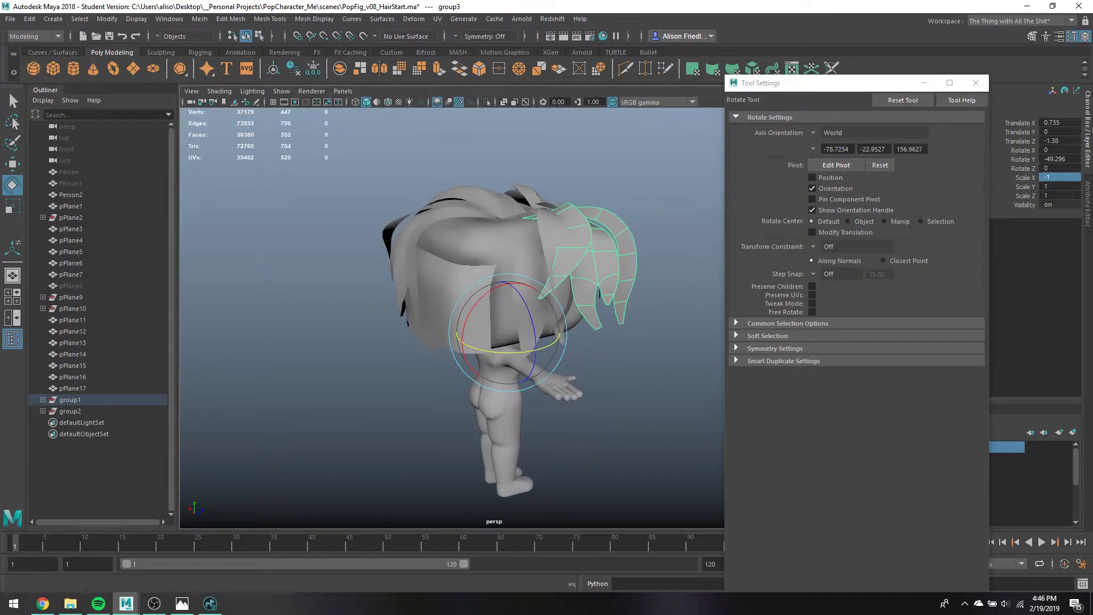
pyautogui.write('1')
pyautogui.press('Return')
# Mirror the strand group by setting its Scale Z to -1, and rotate it around Y toward the back of the head
pyautogui.write('-1')
pyautogui.press('Return')
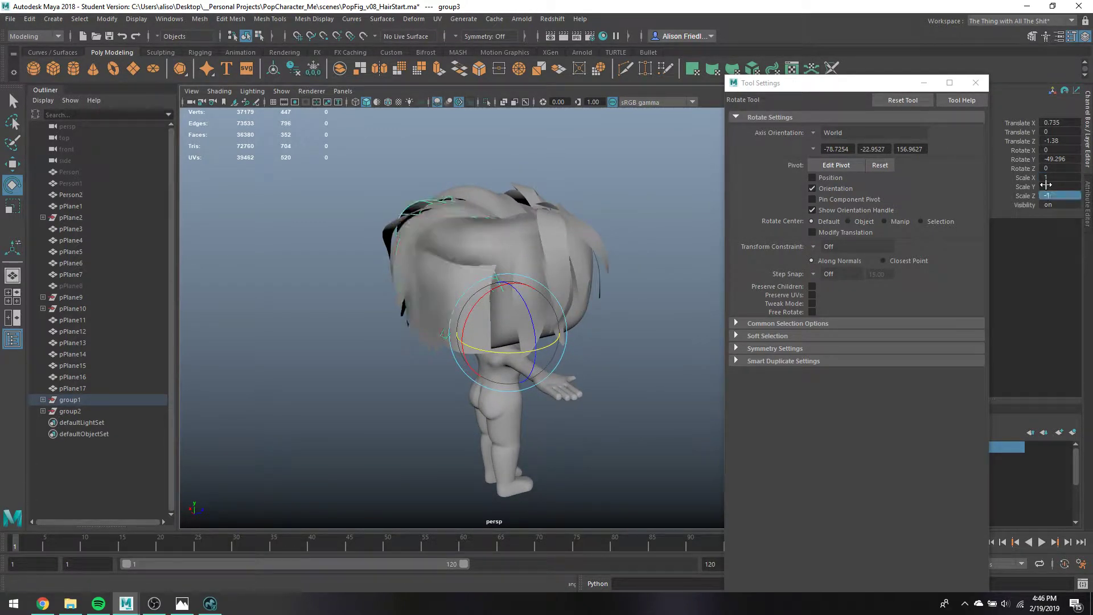
pyautogui.keyDown('alt'); pyautogui.moveTo(526, 308); pyautogui.dragTo(565, 312); pyautogui.keyUp('alt')
pyautogui.moveTo(501, 348); pyautogui.dragTo(535, 357)
pyautogui.press('w')
pyautogui.press('e')
pyautogui.keyDown('alt'); pyautogui.moveTo(535, 357); pyautogui.dragTo(419, 313); pyautogui.keyUp('alt')
# Stretch the mirrored strand group to about 1.18 in Scale Y and position it behind the head, rotated about 107° around Y
pyautogui.press('w')
pyautogui.press('e')
pyautogui.press('w')
pyautogui.press('r')
pyautogui.press('w')
pyautogui.press('e')
pyautogui.moveTo(425, 384); pyautogui.dragTo(401, 387)
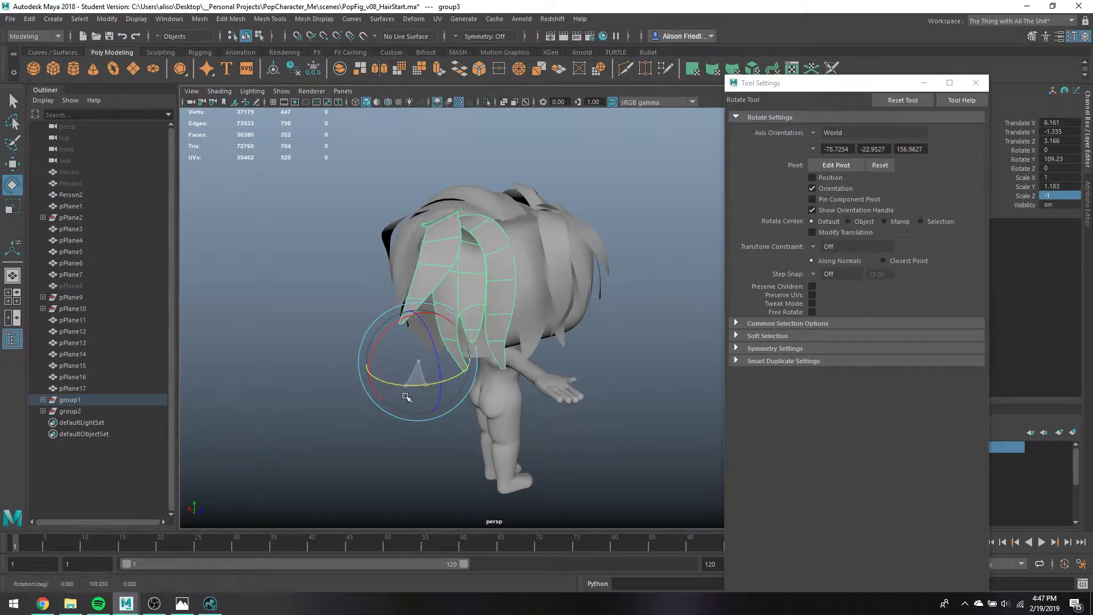
# Move the mirrored strand group inward so its strands lie against the back of the head
pyautogui.press('w')
pyautogui.moveTo(475, 340); pyautogui.dragTo(457, 327)
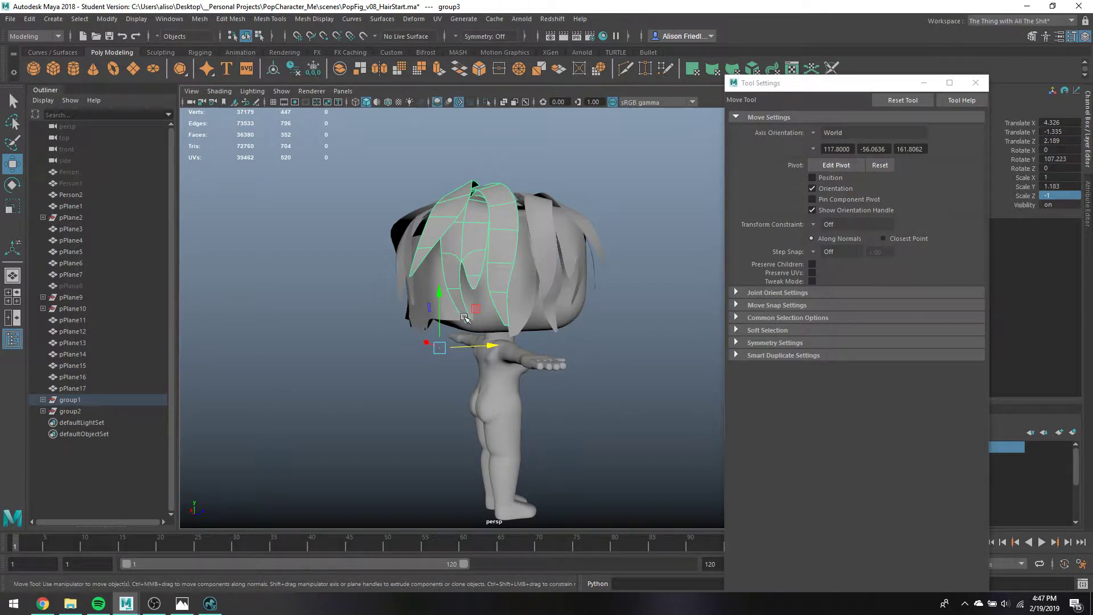
pyautogui.press('q')
# Hide the large back hair piece pPlane7 and save the scene
pyautogui.moveTo(491, 293)
pyautogui.keyDown('alt'); pyautogui.mouseDown()
pyautogui.moveTo(661, 281)
pyautogui.moveTo(714, 294)
pyautogui.moveTo(442, 301)
pyautogui.moveTo(475, 282)
pyautogui.mouseUp(); pyautogui.keyUp('alt')
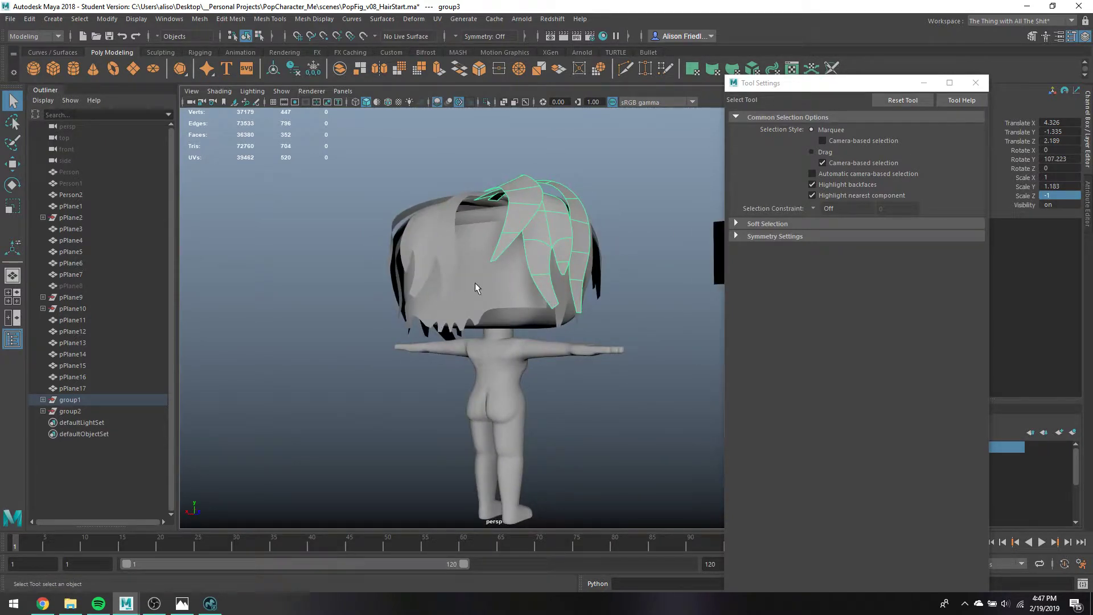
pyautogui.click(507, 287)
pyautogui.hotkey('ctrl', 'h')
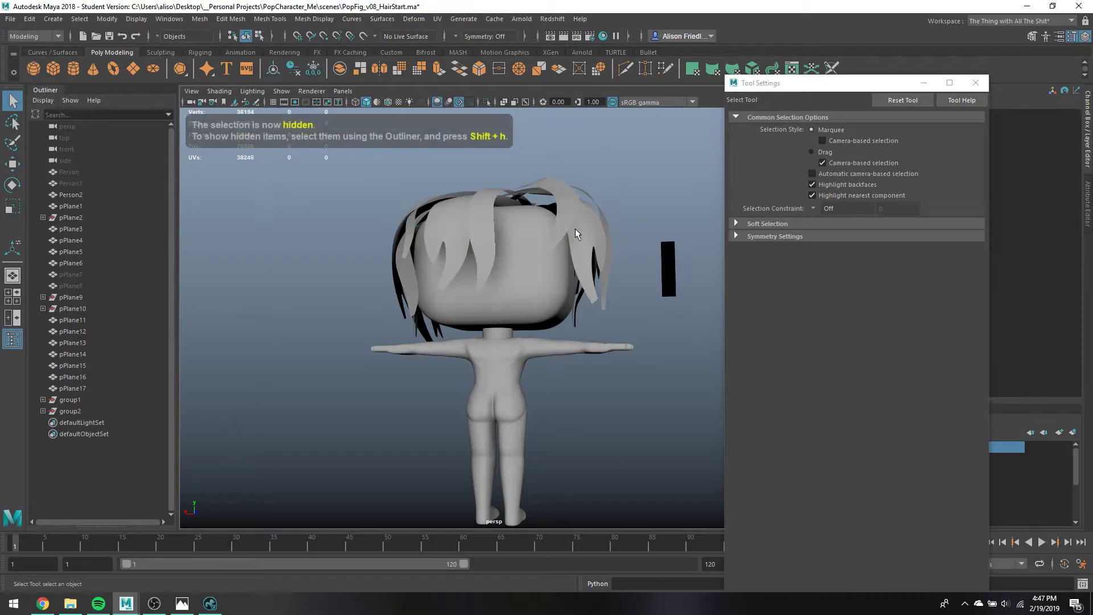
pyautogui.hotkey('ctrl', 's')
pyautogui.press('Return')
# Reposition the nested mirrored strand group inside group1 toward the side of the head and rotate it to about 89° around Y
pyautogui.keyDown('alt'); pyautogui.moveTo(569, 227); pyautogui.dragTo(479, 285); pyautogui.keyUp('alt')
pyautogui.click(497, 288)
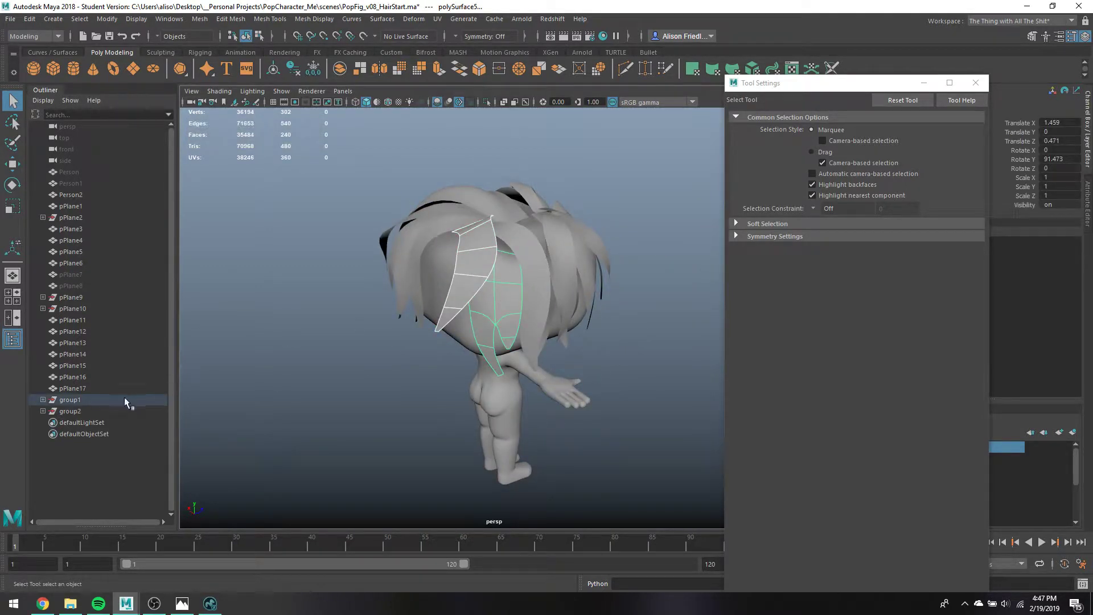
pyautogui.click(108, 398)
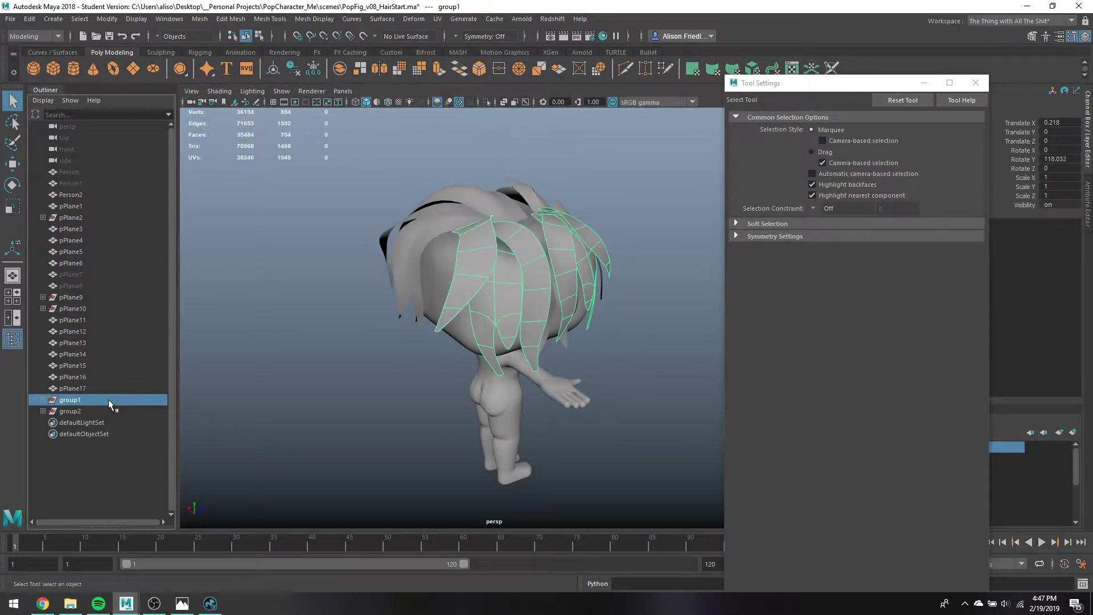
pyautogui.click(44, 401)
pyautogui.click(74, 446)
pyautogui.press('w')
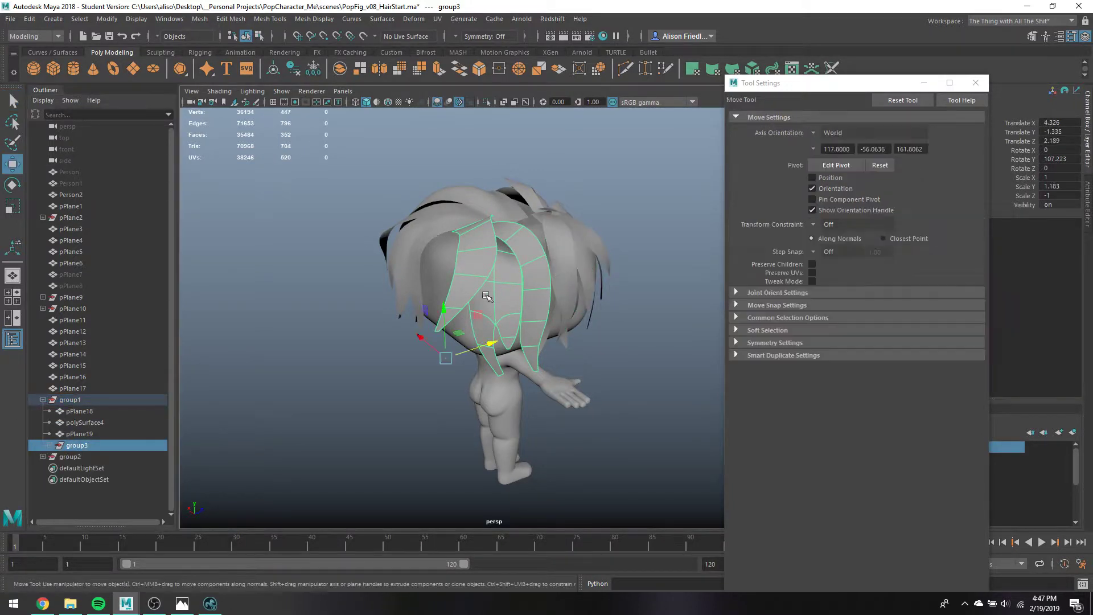
pyautogui.keyDown('alt'); pyautogui.moveTo(556, 272); pyautogui.dragTo(421, 368); pyautogui.keyUp('alt')
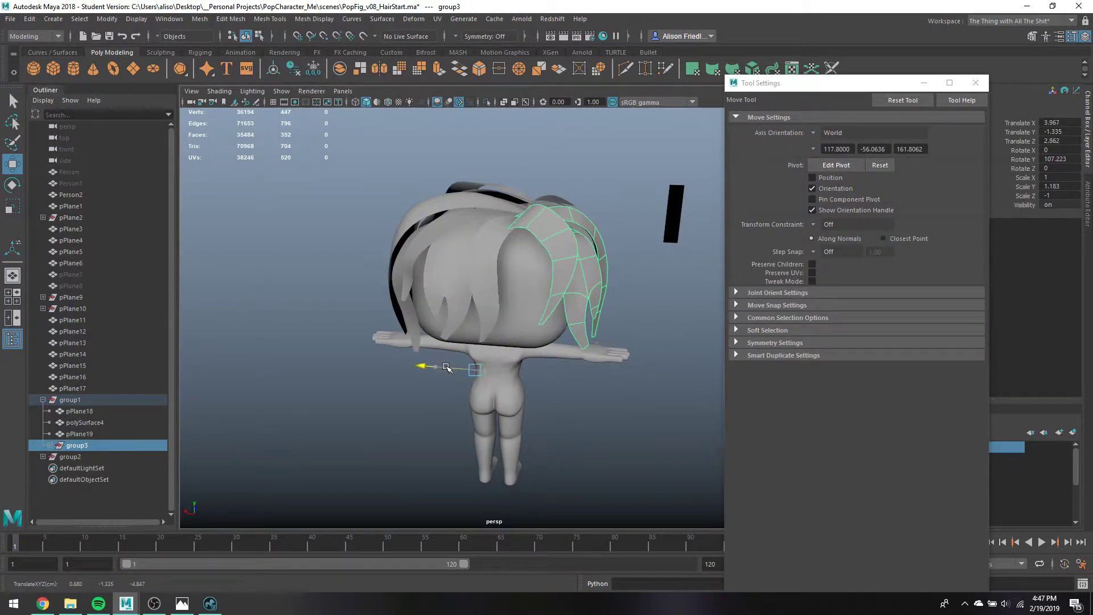
pyautogui.press('e')
pyautogui.moveTo(474, 398); pyautogui.dragTo(455, 392)
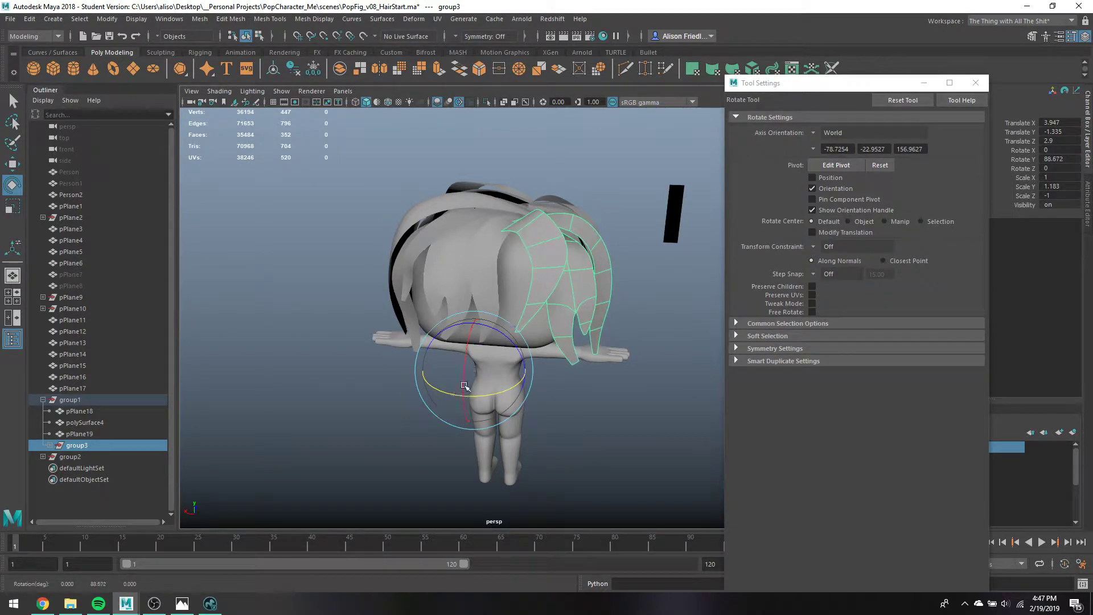
# Adjust the mirrored strand group's vertical stretch and height so its strands fit the side of the head
pyautogui.press('r')
pyautogui.moveTo(475, 323); pyautogui.dragTo(363, 343)
pyautogui.press('w')
pyautogui.press('r')
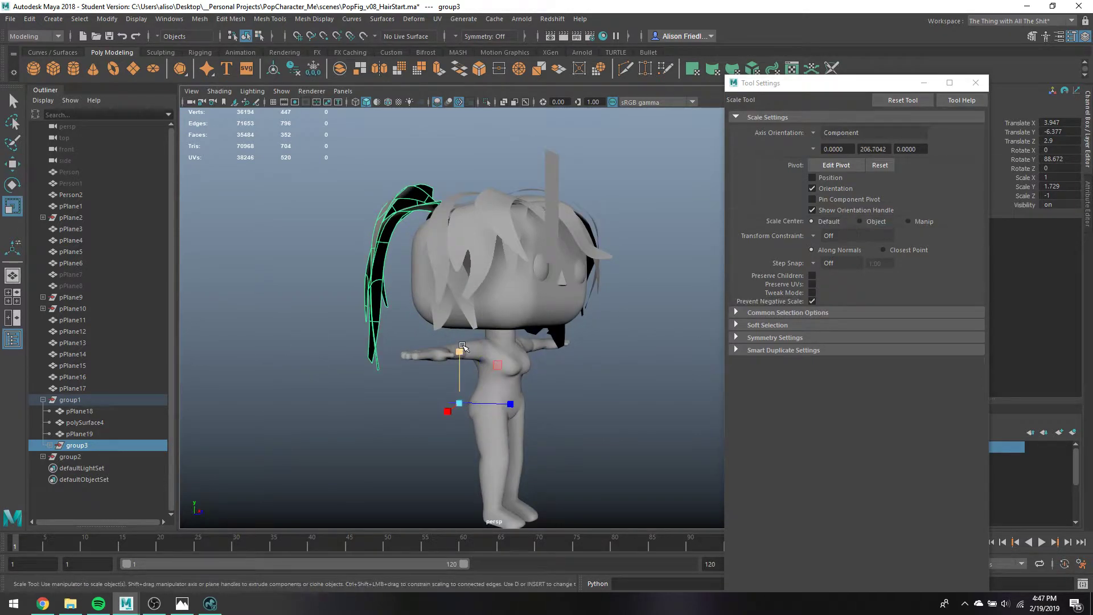
pyautogui.moveTo(459, 348); pyautogui.dragTo(488, 252)
pyautogui.press('w')
pyautogui.press('q')
# Try to mirror the strand pPlane22 by making its Scale Z negative, and undo it
pyautogui.click(488, 253)
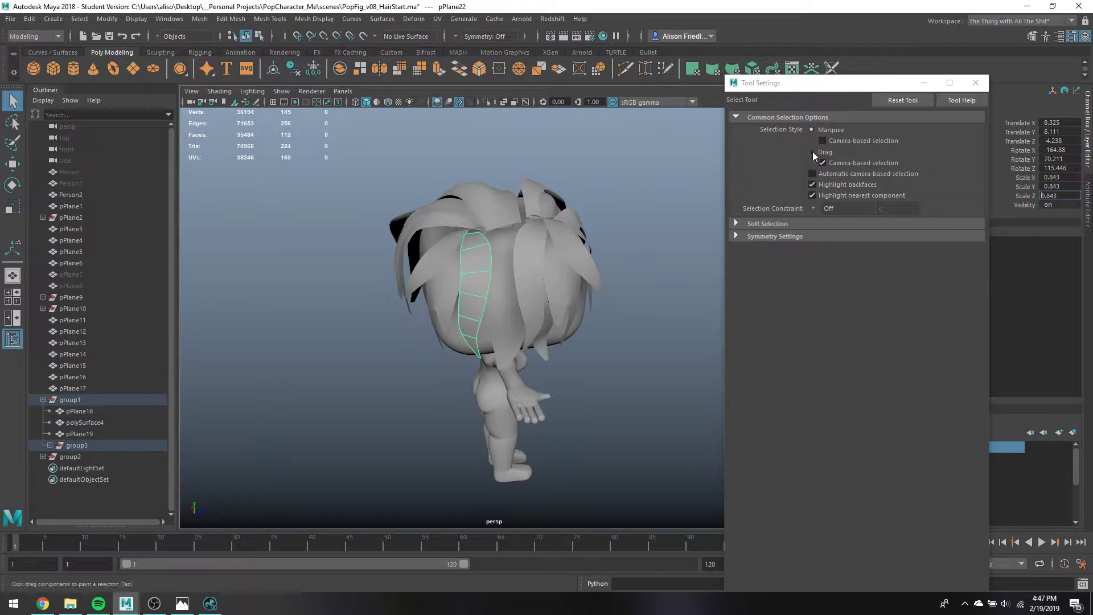
pyautogui.press('Return')
pyautogui.hotkey('ctrl', 'z')
pyautogui.write('-')
pyautogui.press('Return')
pyautogui.hotkey('ctrl', 'z')
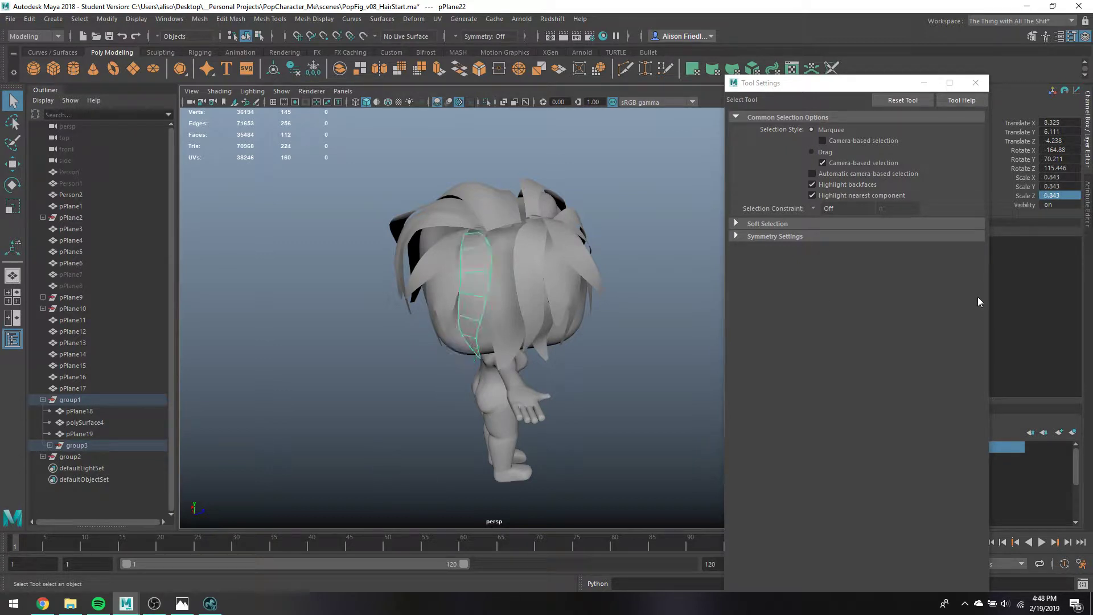
# Mirror pPlane22 by setting its Scale X to -0.843, and rotate and place it against the side of the head
pyautogui.click(1046, 175)
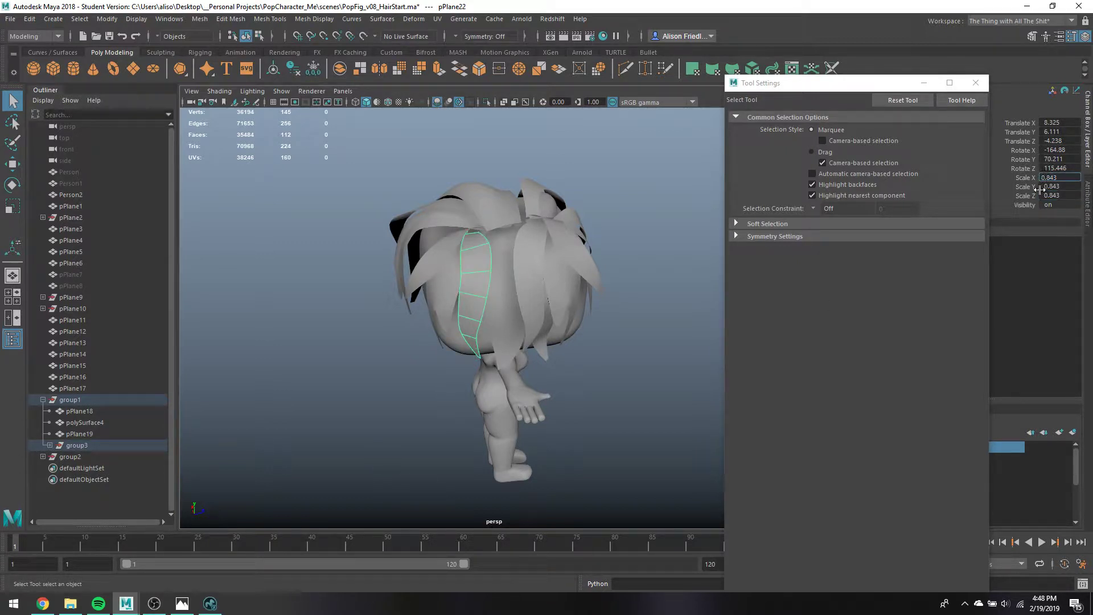
pyautogui.press('e')
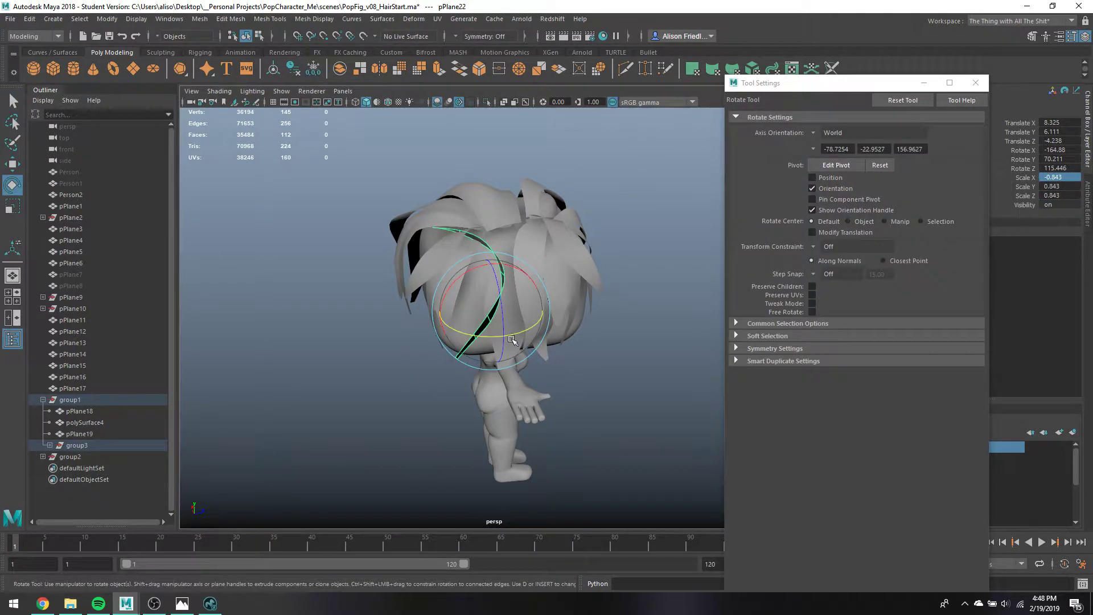
pyautogui.moveTo(512, 340); pyautogui.dragTo(489, 310)
pyautogui.press('w')
pyautogui.keyDown('alt'); pyautogui.moveTo(493, 290); pyautogui.dragTo(495, 284); pyautogui.keyUp('alt')
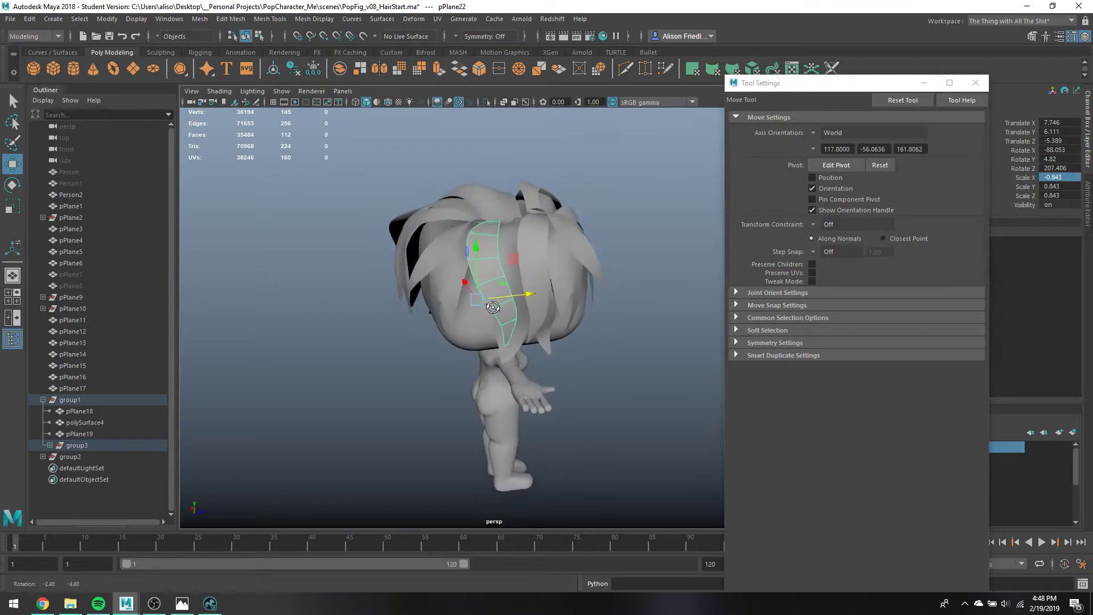
# Shift the two tip faces of pPlane22 toward the back of the head using soft selection
pyautogui.press('q')
pyautogui.moveTo(496, 276); pyautogui.dragTo(496, 306, button='right')
pyautogui.click(501, 312)
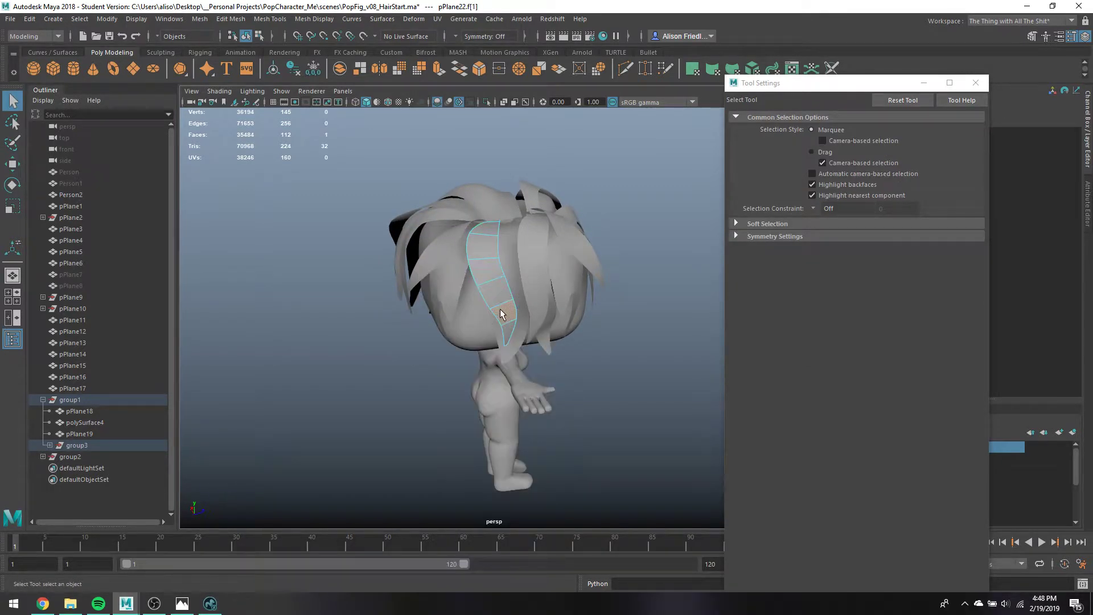
pyautogui.keyDown('shift'); pyautogui.click(507, 332); pyautogui.keyUp('shift')
pyautogui.press('w')
pyautogui.press('b')
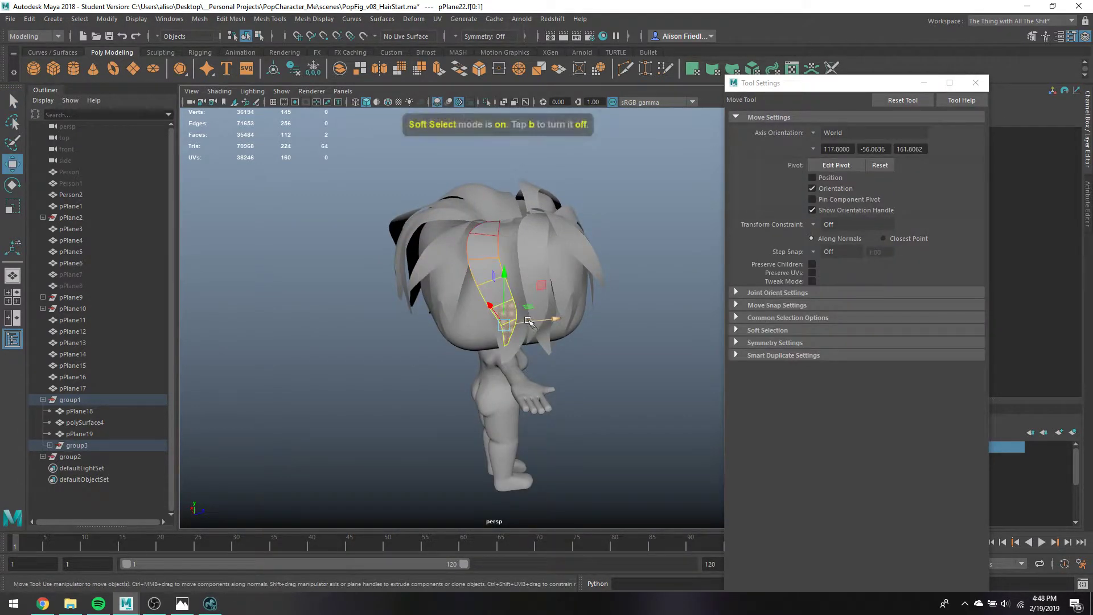
pyautogui.press('q')
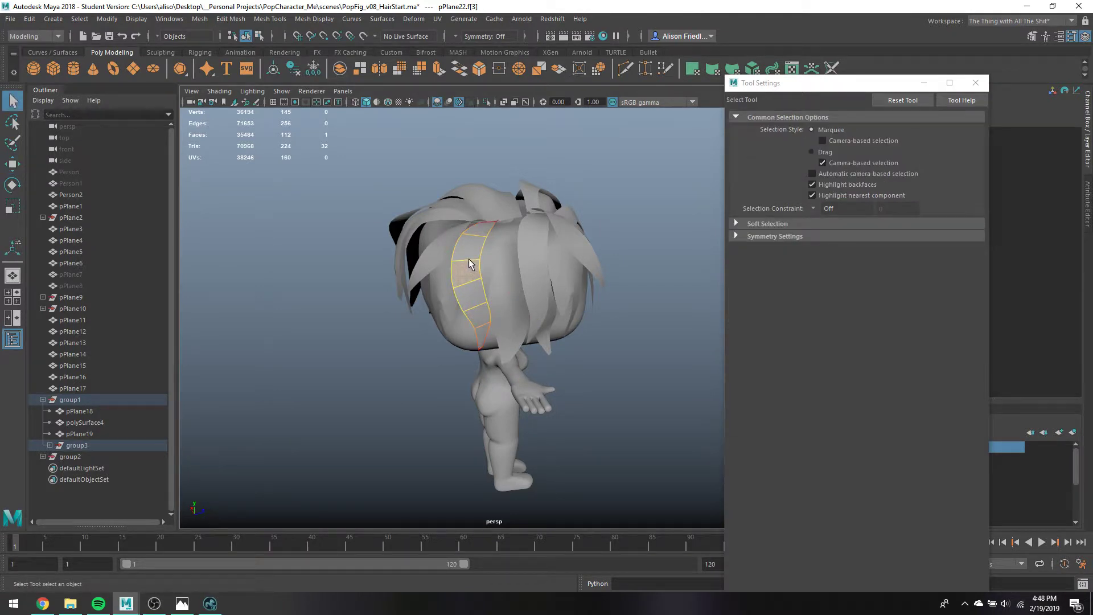
# Adjust cross edges along the middle and lower part of pPlane22 to refine the strand's curve
pyautogui.moveTo(467, 266); pyautogui.dragTo(469, 225, button='right')
pyautogui.doubleClick(465, 259)
pyautogui.press('w')
pyautogui.moveTo(490, 261); pyautogui.dragTo(528, 287)
pyautogui.press('q')
pyautogui.doubleClick(483, 313)
pyautogui.press('w')
pyautogui.press('q')
# Move the root edge of pPlane22 at the crown so the strand starts beneath the top hair
pyautogui.click(582, 215)
pyautogui.click(529, 285)
pyautogui.moveTo(524, 276); pyautogui.dragTo(492, 250, button='right')
pyautogui.moveTo(493, 251); pyautogui.dragTo(520, 265)
pyautogui.click(521, 262)
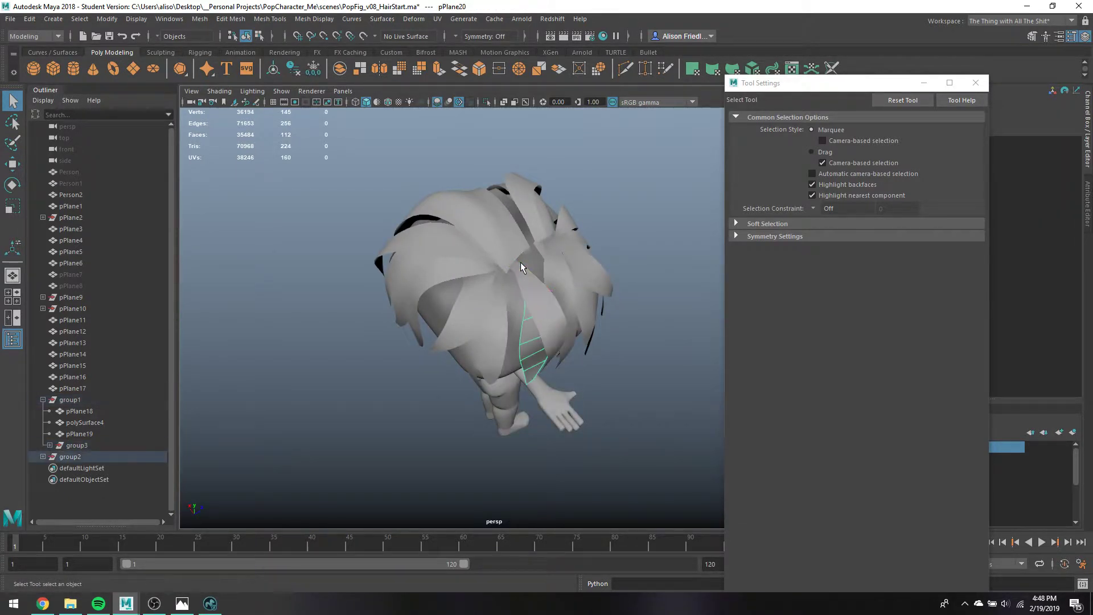
pyautogui.click(525, 273)
pyautogui.moveTo(525, 272); pyautogui.dragTo(525, 244, button='right')
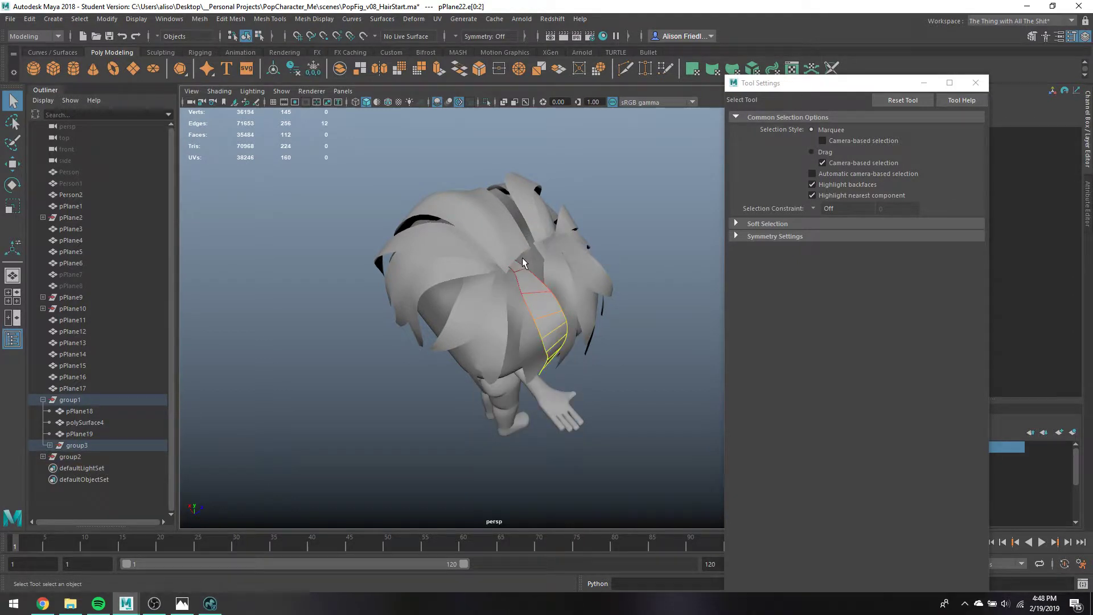
pyautogui.click(528, 266)
pyautogui.press('w')
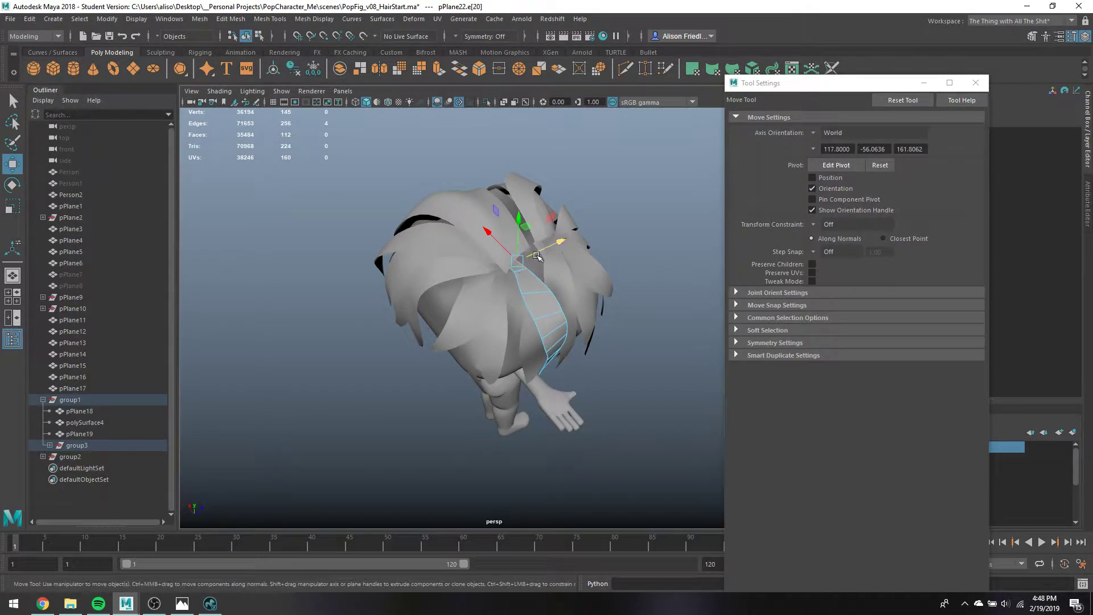
pyautogui.moveTo(537, 252); pyautogui.dragTo(488, 266)
pyautogui.press('q')
# Move a root corner vertex of pPlane22 inward along the crown and return to object selection
pyautogui.moveTo(478, 267); pyautogui.dragTo(477, 250, button='right')
pyautogui.click(478, 278)
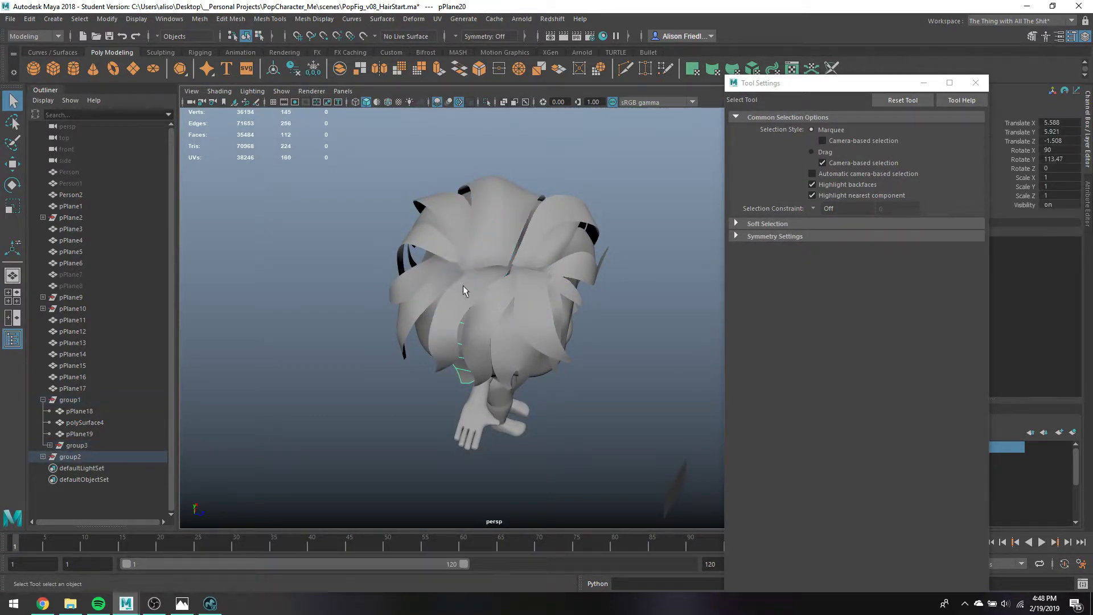
pyautogui.click(467, 289)
pyautogui.moveTo(466, 289); pyautogui.dragTo(472, 249, button='right')
pyautogui.moveTo(488, 271); pyautogui.dragTo(488, 267)
pyautogui.press('w')
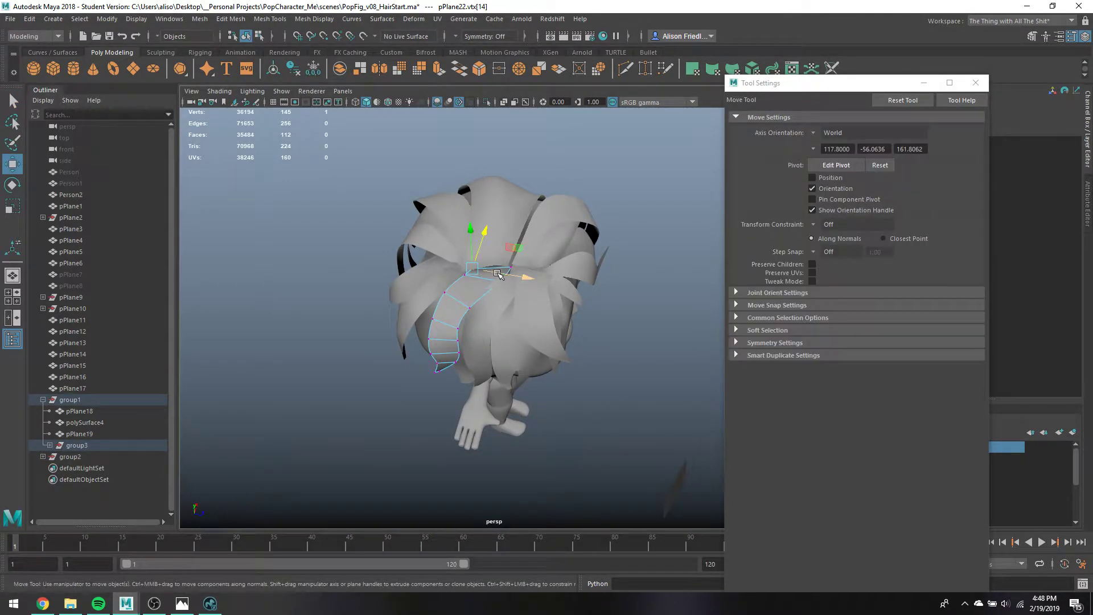
pyautogui.moveTo(498, 274); pyautogui.dragTo(504, 273)
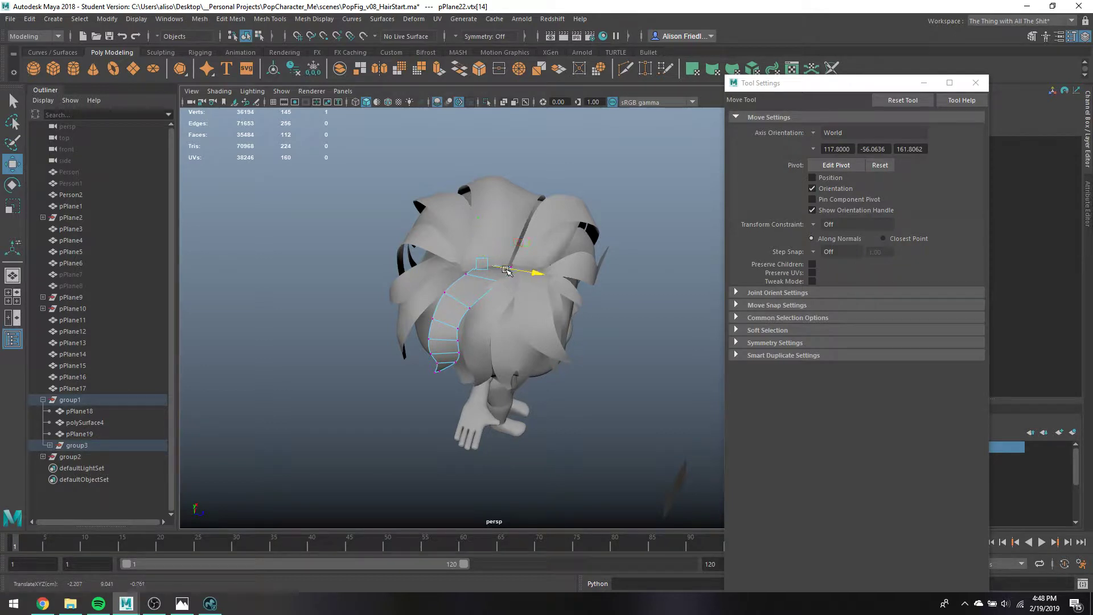
pyautogui.press('q')
pyautogui.moveTo(477, 275); pyautogui.dragTo(515, 261, button='right')
# Pull the bulging upper faces of pPlane22 inward toward the head using an adjusted soft selection
pyautogui.keyDown('alt'); pyautogui.moveTo(515, 261); pyautogui.dragTo(596, 229); pyautogui.keyUp('alt')
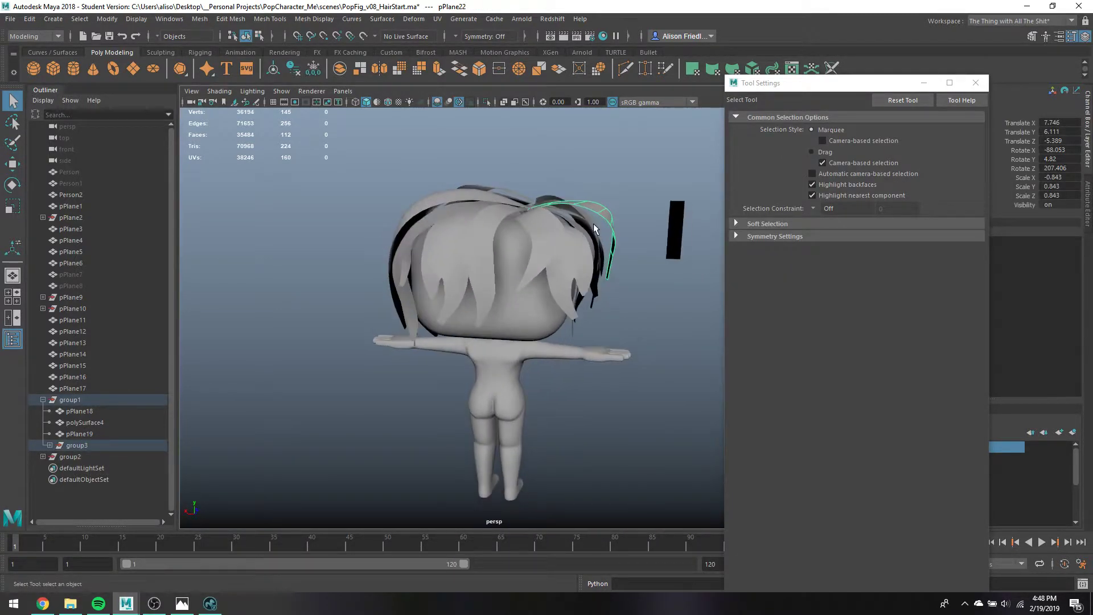
pyautogui.rightClick(608, 210)
pyautogui.click(608, 225)
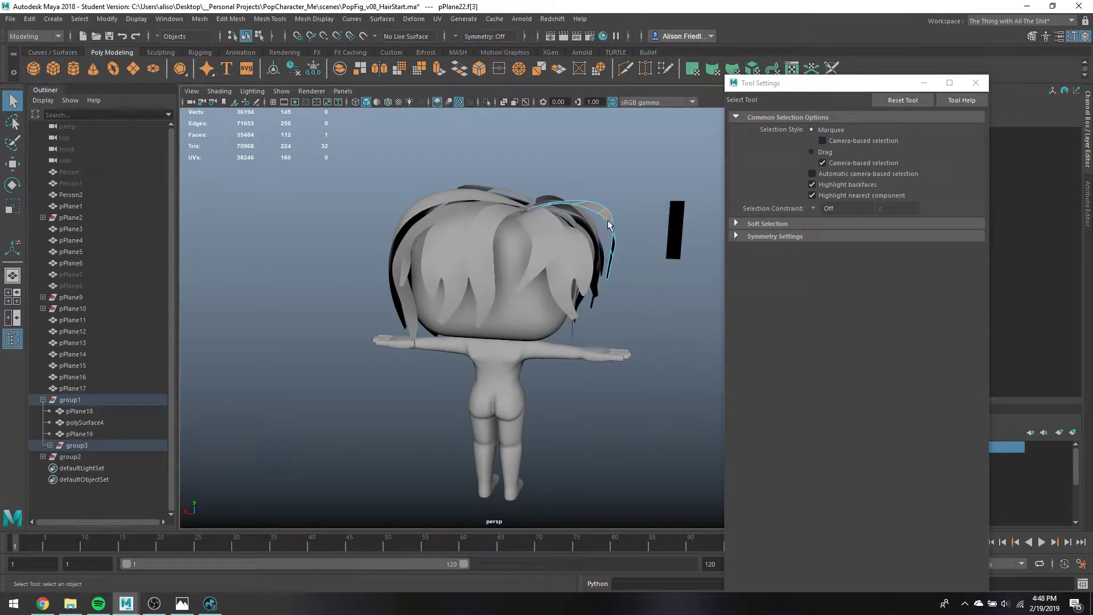
pyautogui.press('b')
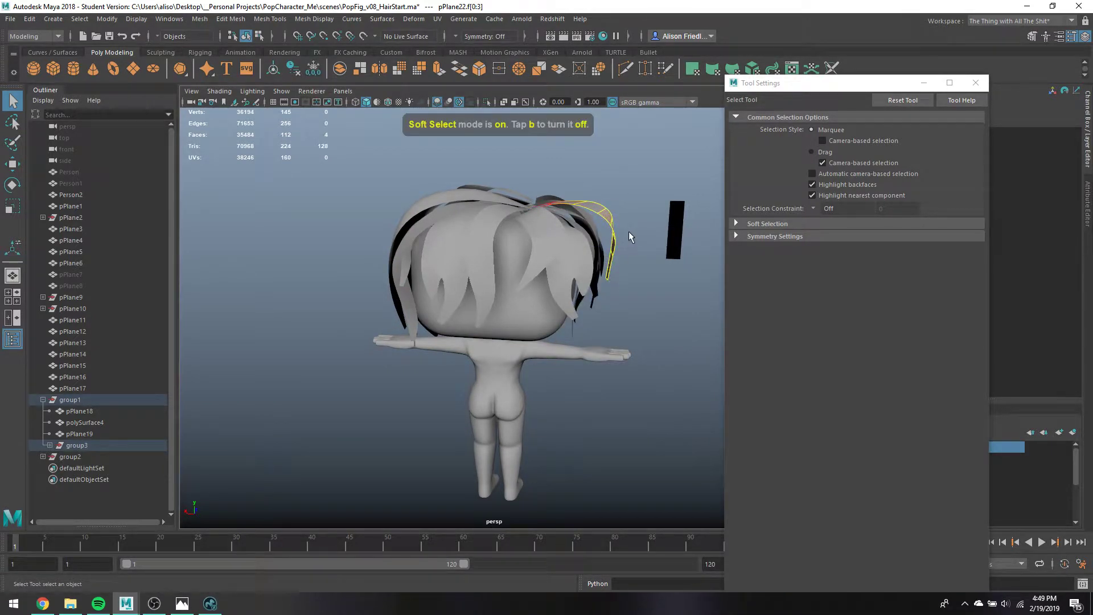
pyautogui.moveTo(628, 231); pyautogui.dragTo(665, 298, button='middle')
pyautogui.press('w')
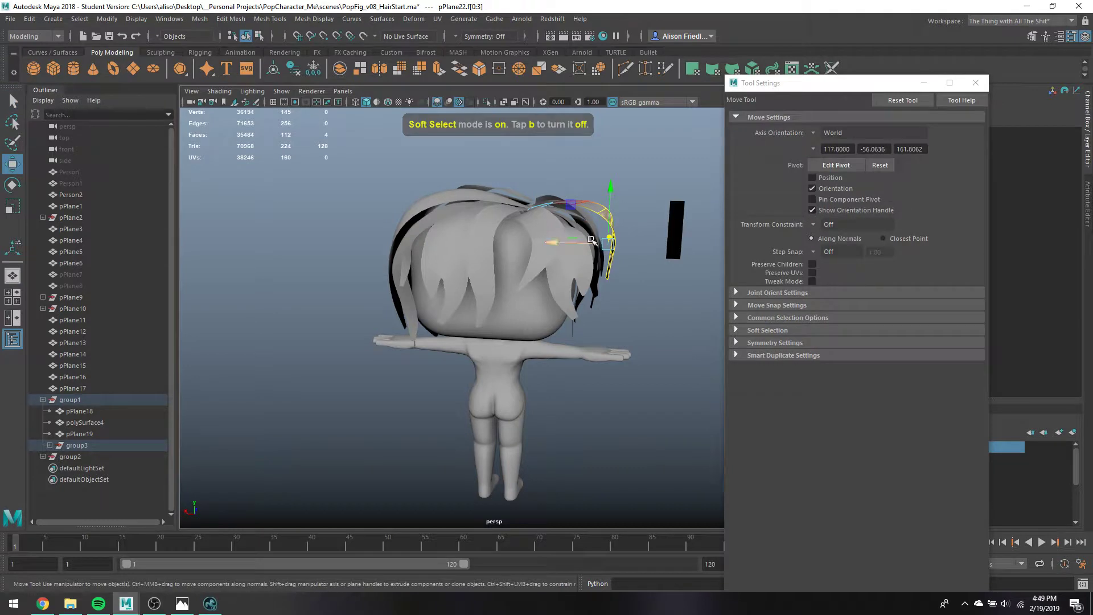
pyautogui.moveTo(592, 237); pyautogui.dragTo(582, 236)
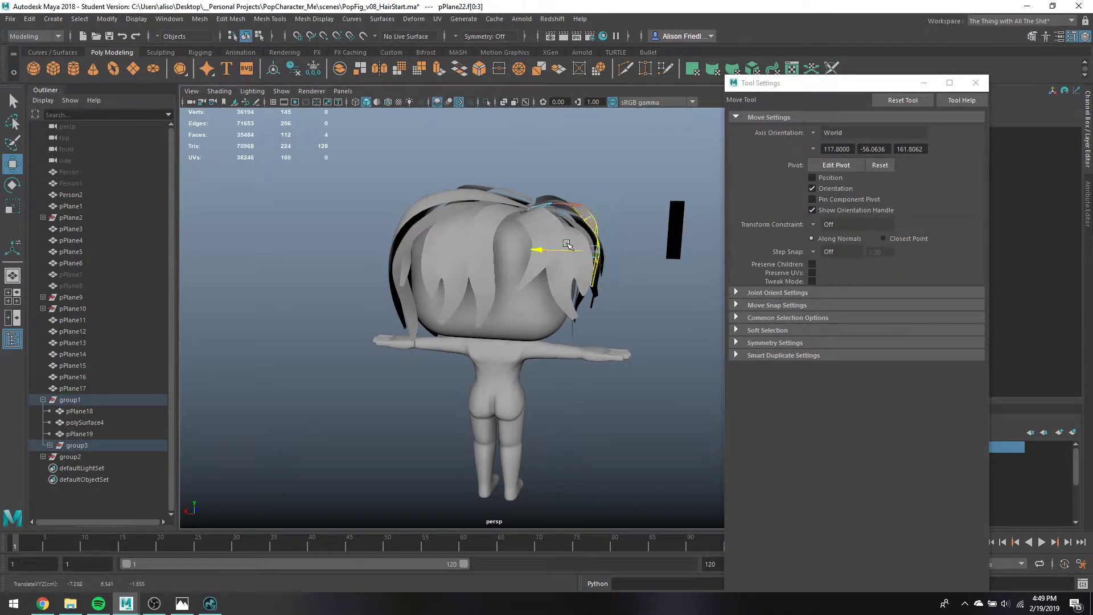
# Move individual cross edges on the upper bend of pPlane22 so the strand curves smoothly over the head
pyautogui.press('q')
pyautogui.click(576, 206)
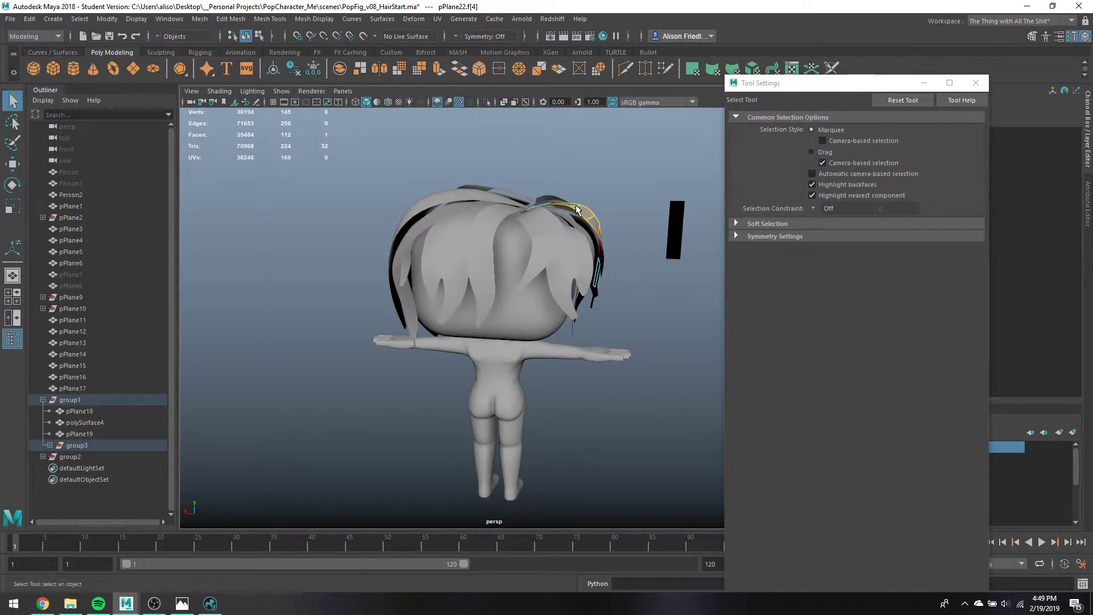
pyautogui.rightClick(581, 206)
pyautogui.click(581, 176)
pyautogui.press('w')
pyautogui.press('q')
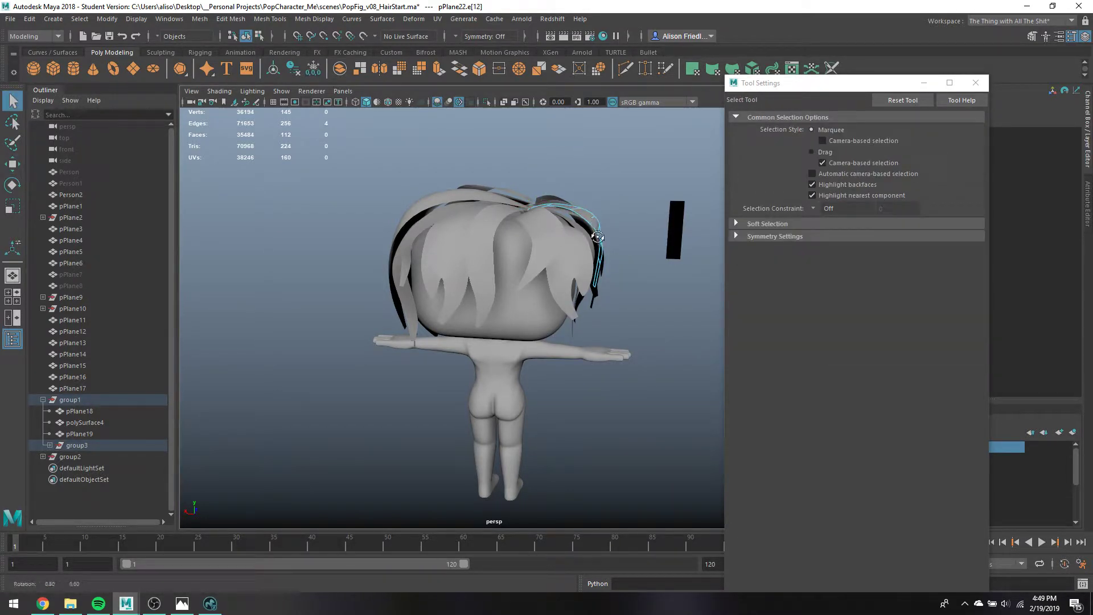
pyautogui.keyDown('alt'); pyautogui.moveTo(597, 237); pyautogui.dragTo(586, 265); pyautogui.keyUp('alt')
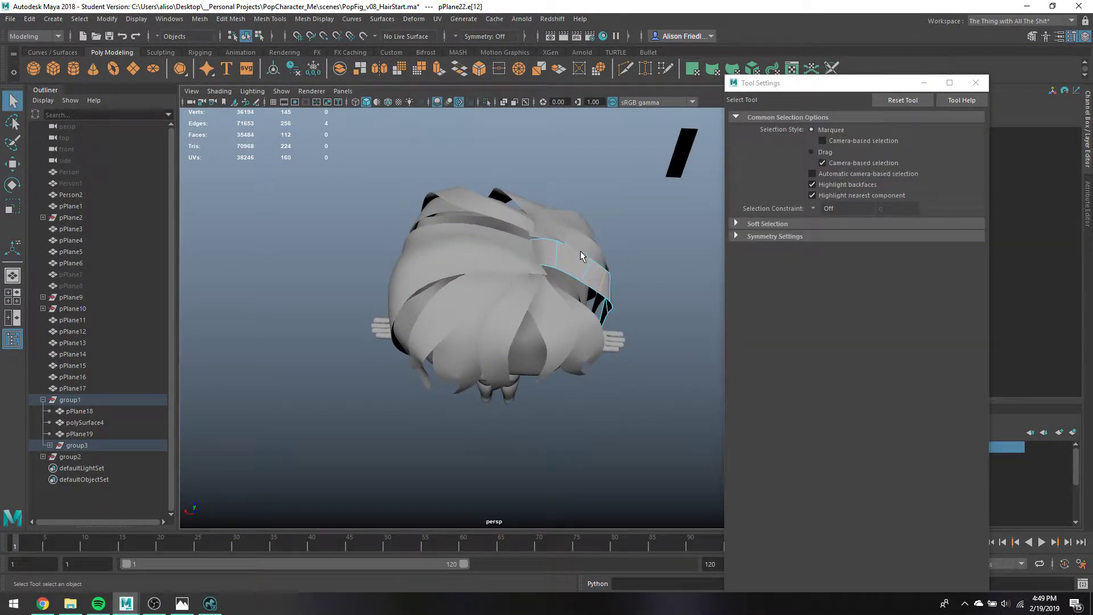
pyautogui.press('w')
pyautogui.keyDown('alt'); pyautogui.moveTo(579, 225); pyautogui.dragTo(572, 221); pyautogui.keyUp('alt')
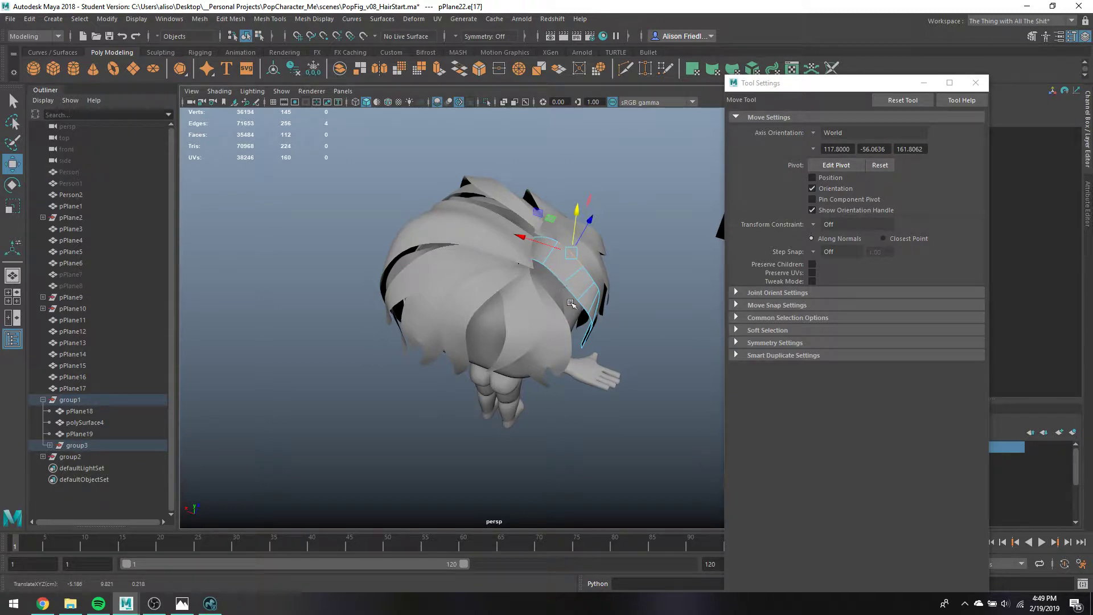
# Reposition the end edge of pPlane22 at the crown to tuck the strand's root under the neighbouring hair
pyautogui.press('q')
pyautogui.keyDown('alt'); pyautogui.moveTo(527, 262); pyautogui.dragTo(506, 295); pyautogui.keyUp('alt')
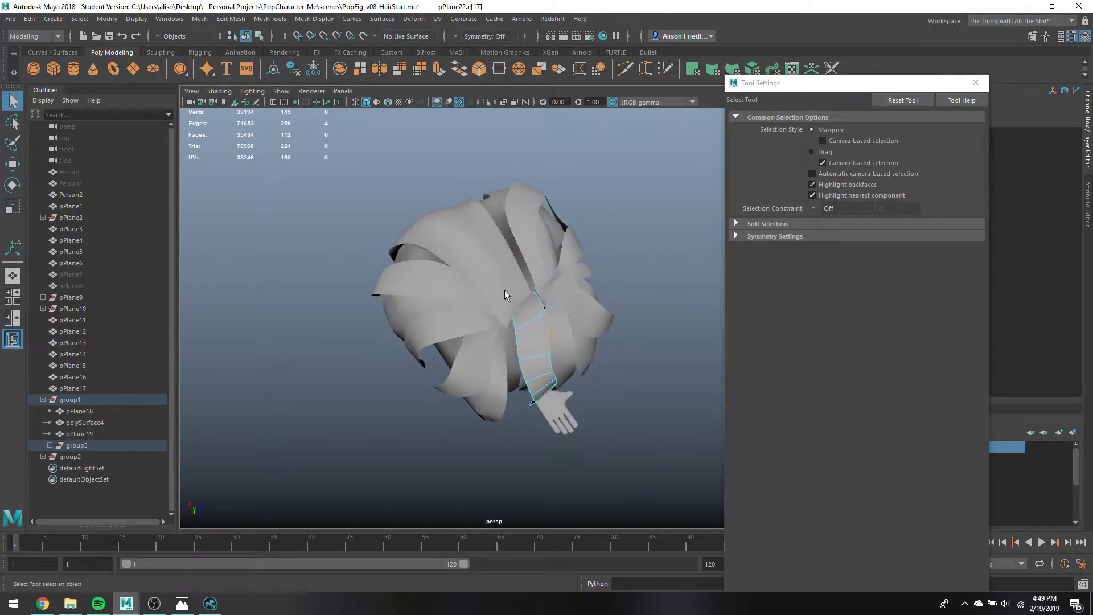
pyautogui.click(523, 297)
pyautogui.press('w')
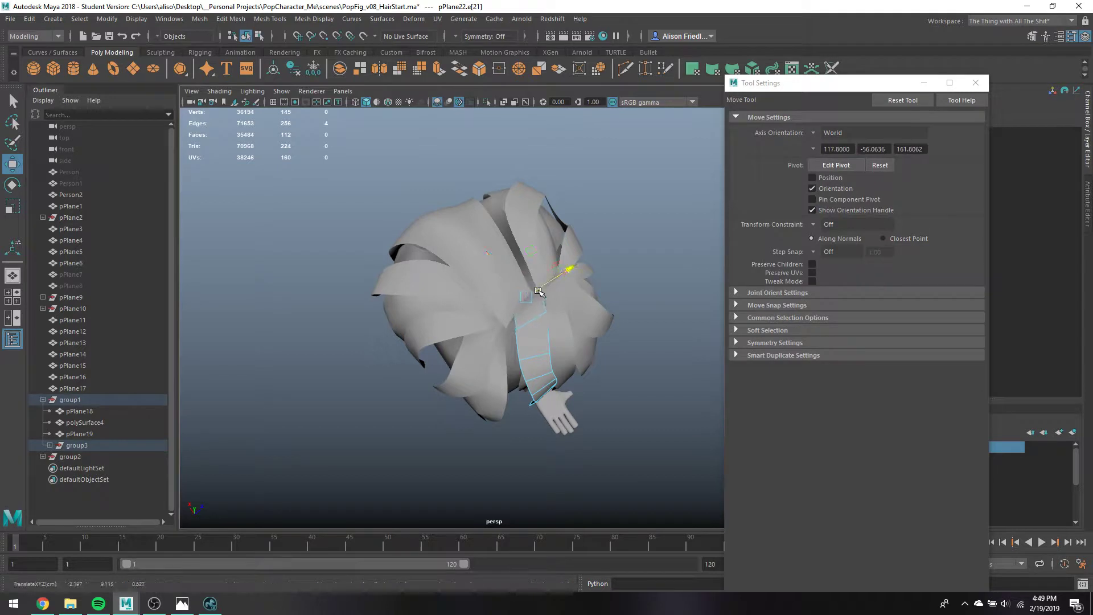
pyautogui.press('r')
pyautogui.press('w')
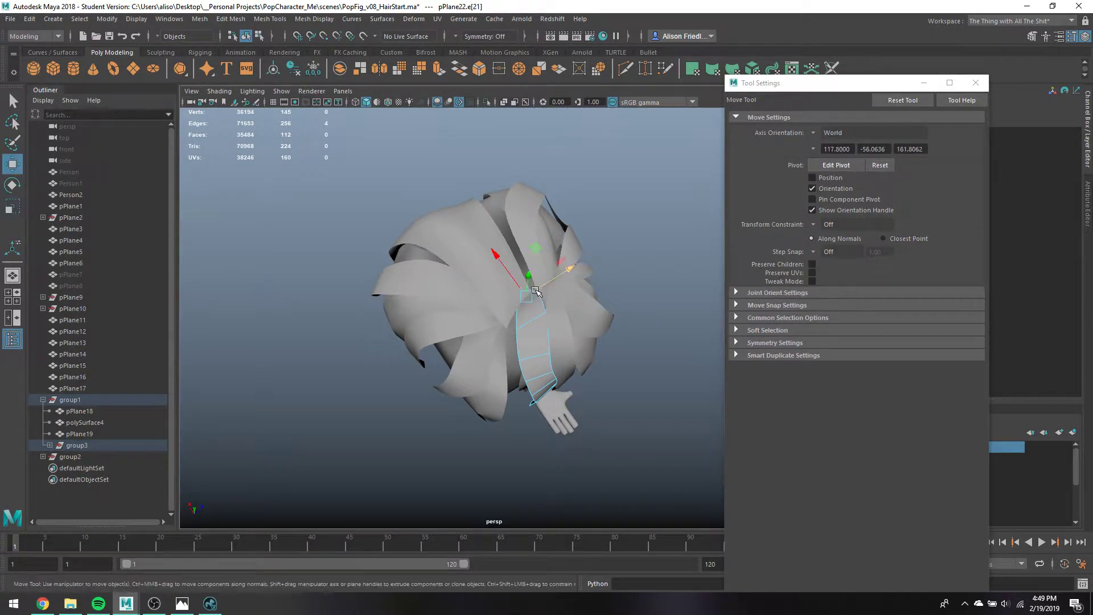
pyautogui.moveTo(538, 300); pyautogui.dragTo(593, 231)
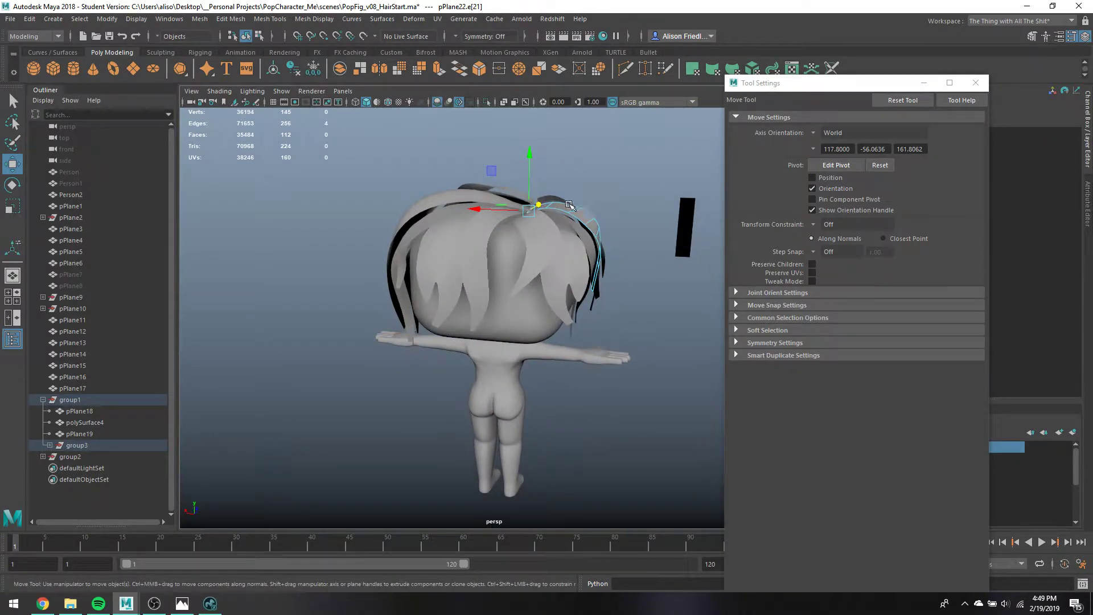
# Pull an upper face of pPlane22 toward the head with soft selection toggled on, then return to object selection
pyautogui.click(589, 221)
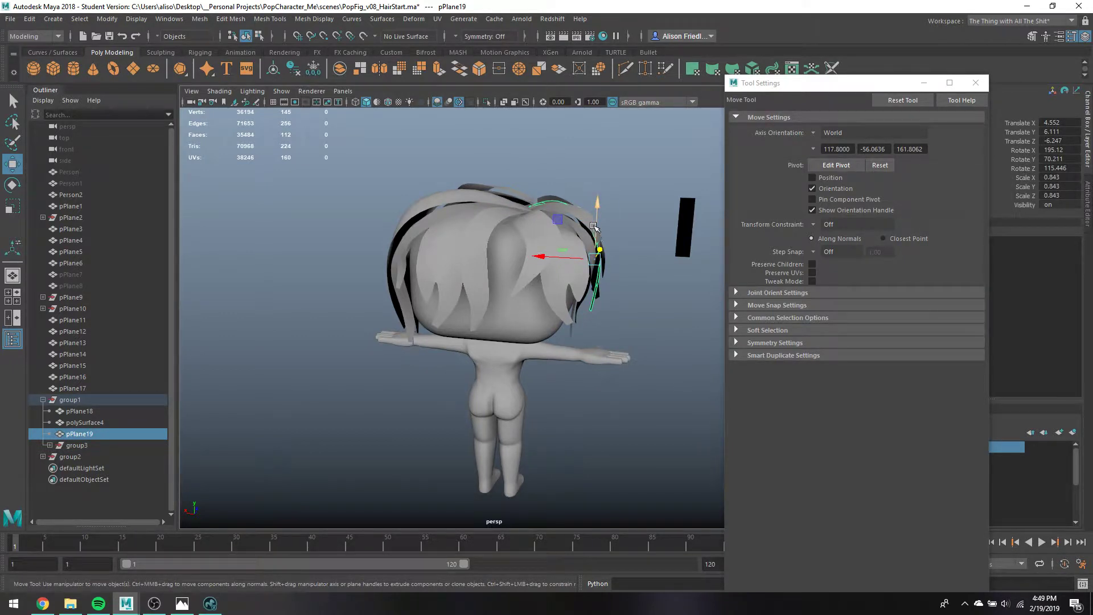
pyautogui.click(593, 226)
pyautogui.moveTo(594, 225); pyautogui.dragTo(580, 246, button='right')
pyautogui.click(580, 246)
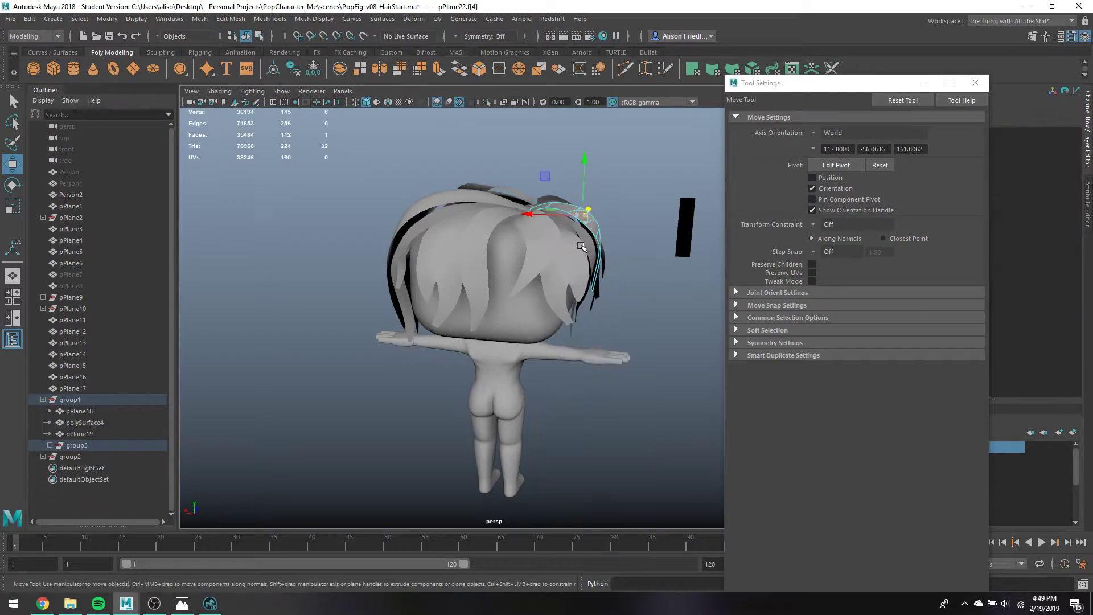
pyautogui.press('b')
pyautogui.moveTo(583, 165); pyautogui.dragTo(530, 215)
pyautogui.press('q')
pyautogui.moveTo(571, 231); pyautogui.dragTo(584, 221, button='right')
# Extrude the lower faces of polySurface5, the forked strand at the back of the head
pyautogui.click(539, 241)
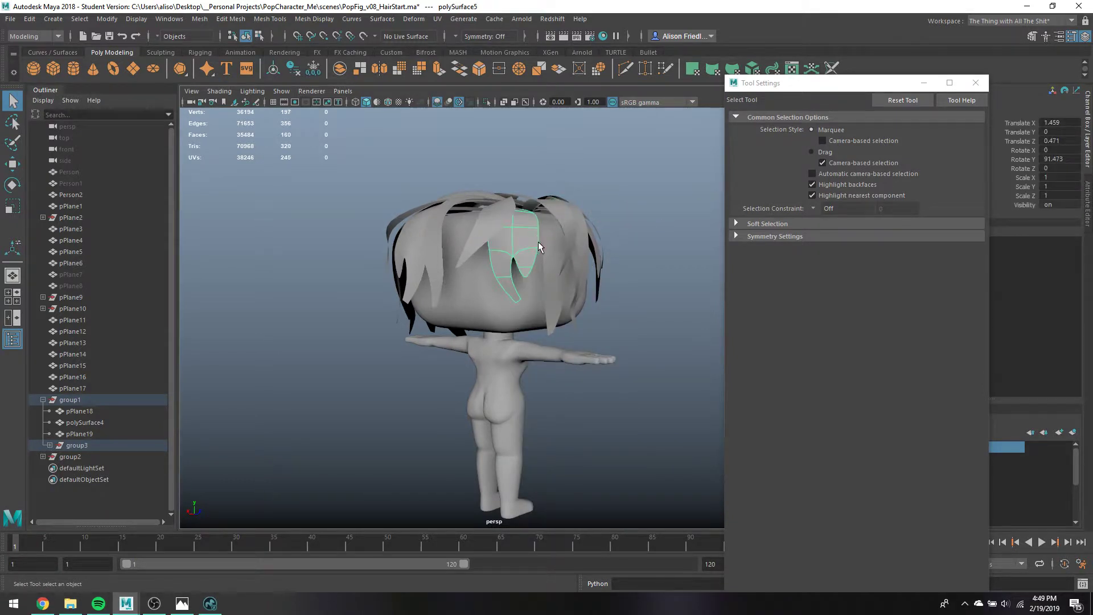
pyautogui.keyDown('alt'); pyautogui.moveTo(538, 241); pyautogui.dragTo(491, 250); pyautogui.keyUp('alt')
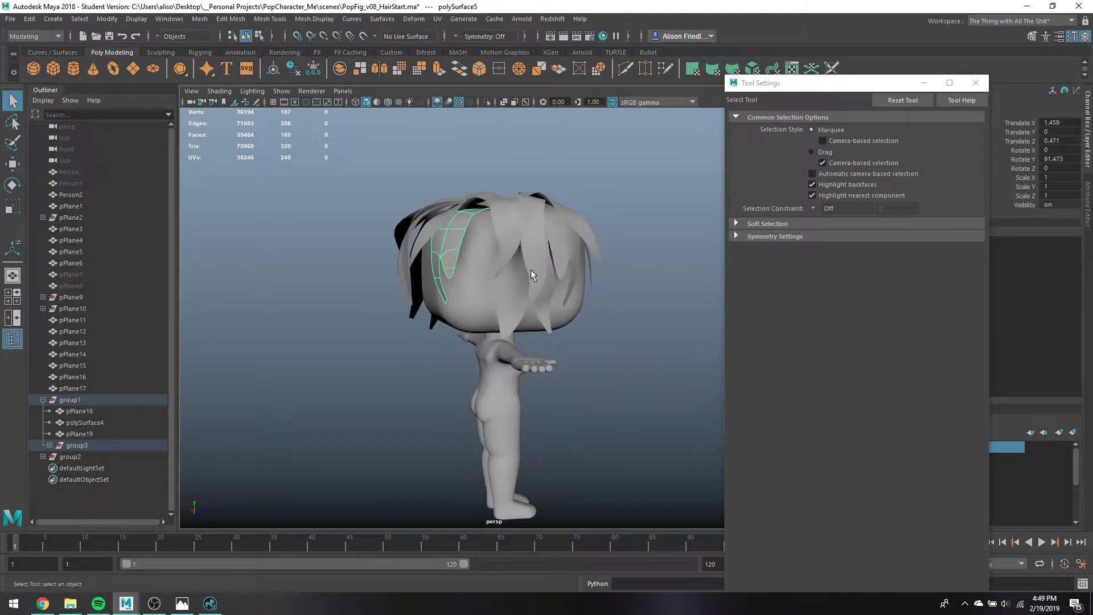
pyautogui.moveTo(451, 244); pyautogui.dragTo(450, 276, button='right')
pyautogui.doubleClick(444, 279)
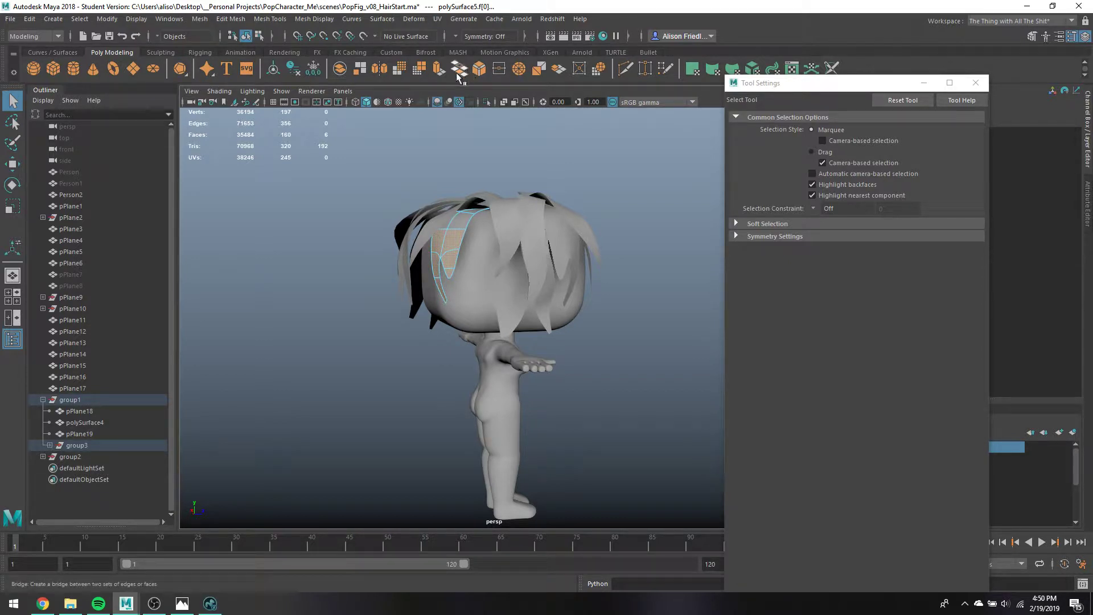
pyautogui.click(438, 73)
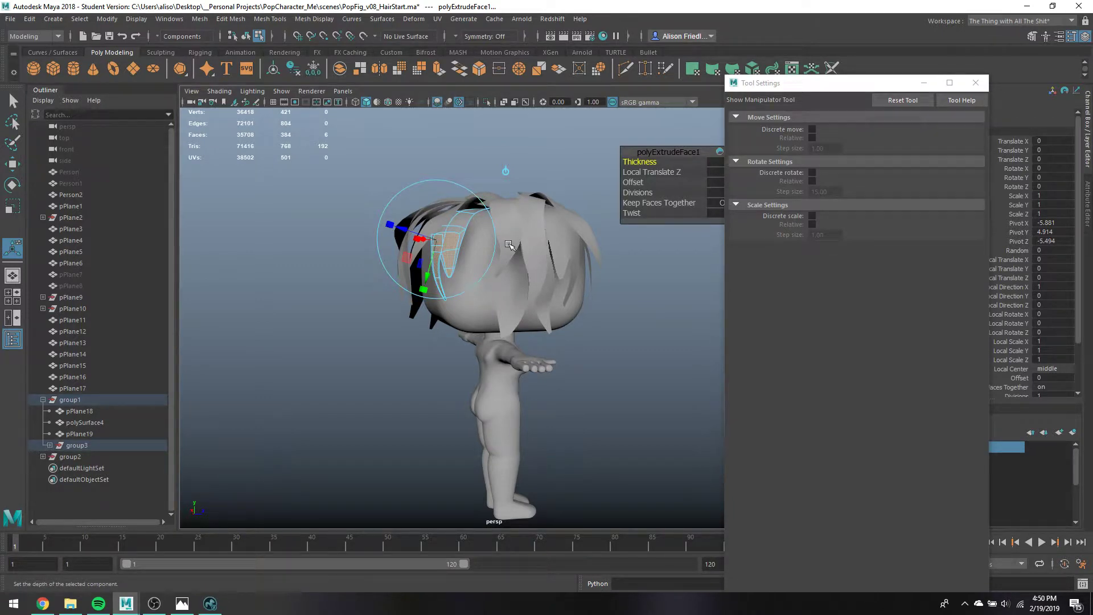
pyautogui.press('q')
# Delete the surplus side faces created around the extrusion on polySurface5, leaving the connecting row above the lower faces
pyautogui.click(446, 240)
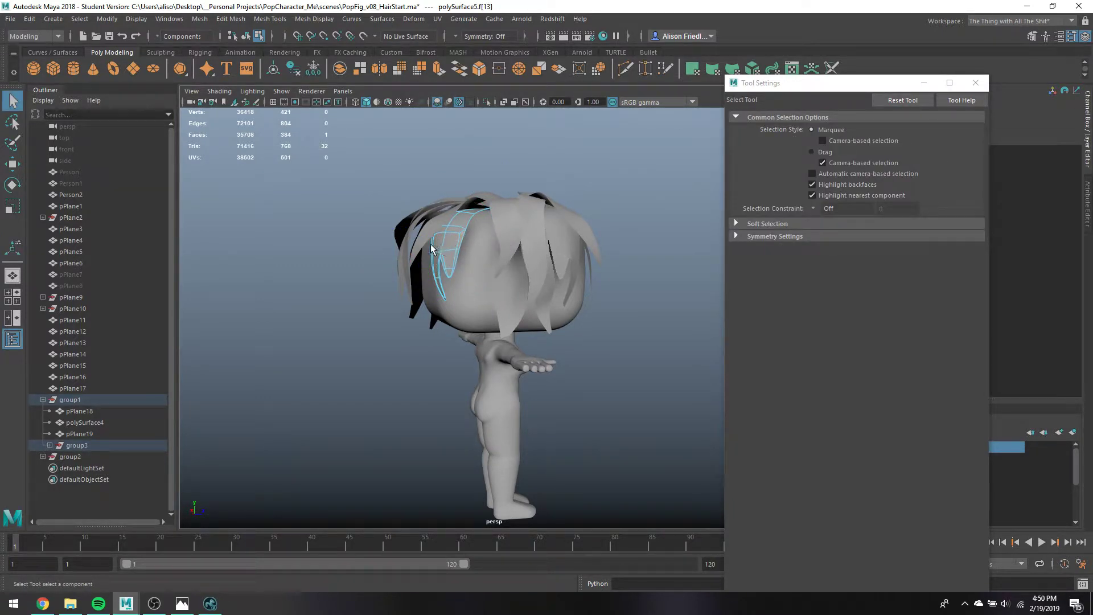
pyautogui.click(430, 246)
pyautogui.press('Delete')
pyautogui.click(449, 271)
pyautogui.scroll(3, 451, 272)
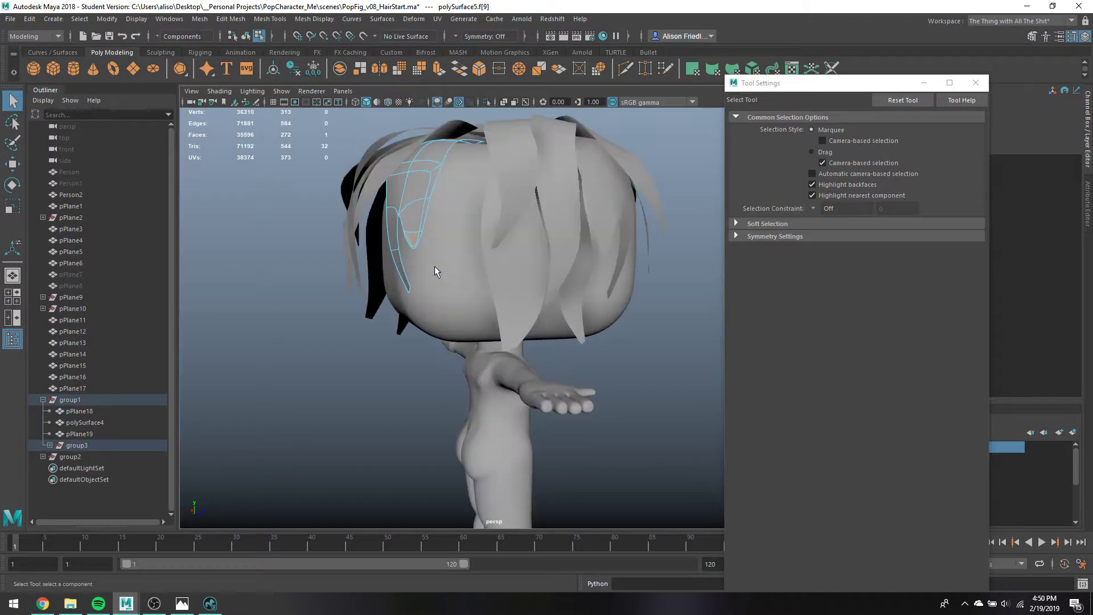
pyautogui.keyDown('shift'); pyautogui.click(430, 182); pyautogui.keyUp('shift')
pyautogui.press('Delete')
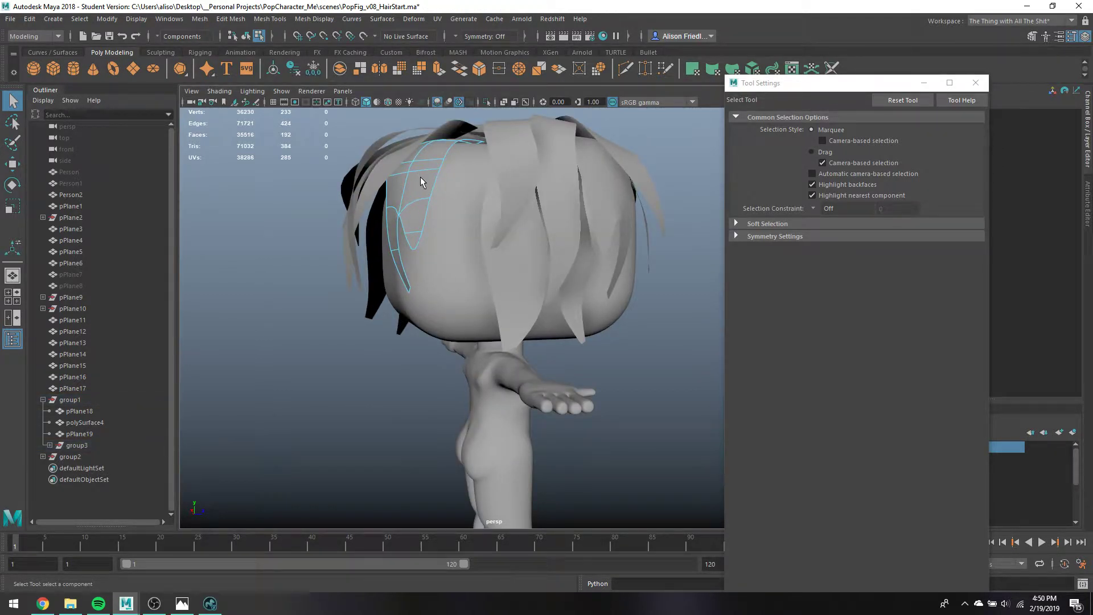
# Move the lower forked faces of polySurface5 down to lengthen the strand and rotate them to follow the head
pyautogui.moveTo(421, 179); pyautogui.dragTo(388, 196, button='right')
pyautogui.moveTo(435, 312); pyautogui.dragTo(436, 313)
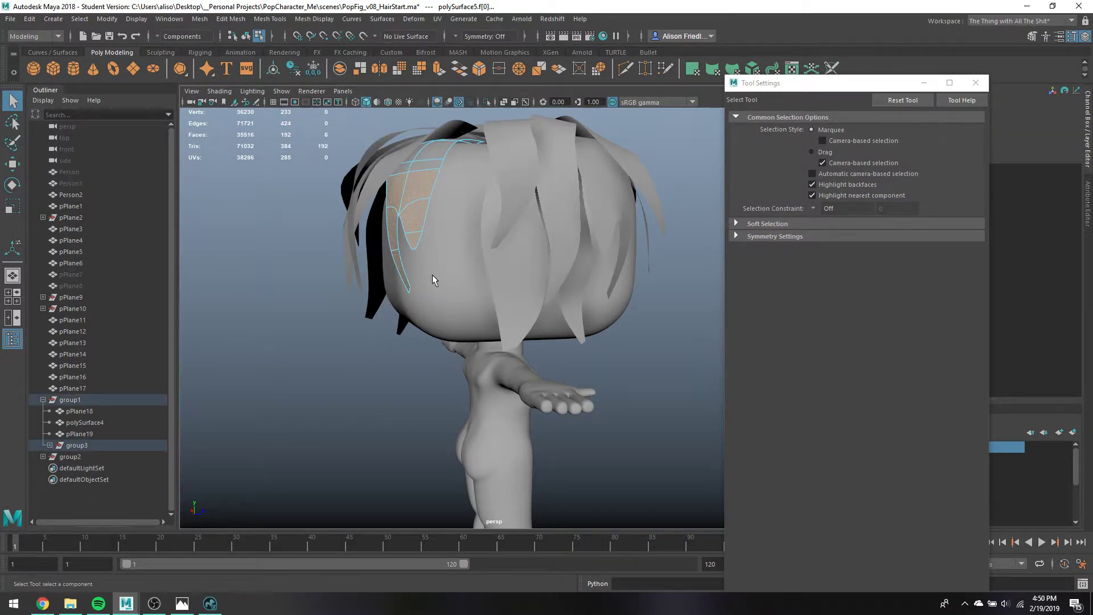
pyautogui.press('w')
pyautogui.press('e')
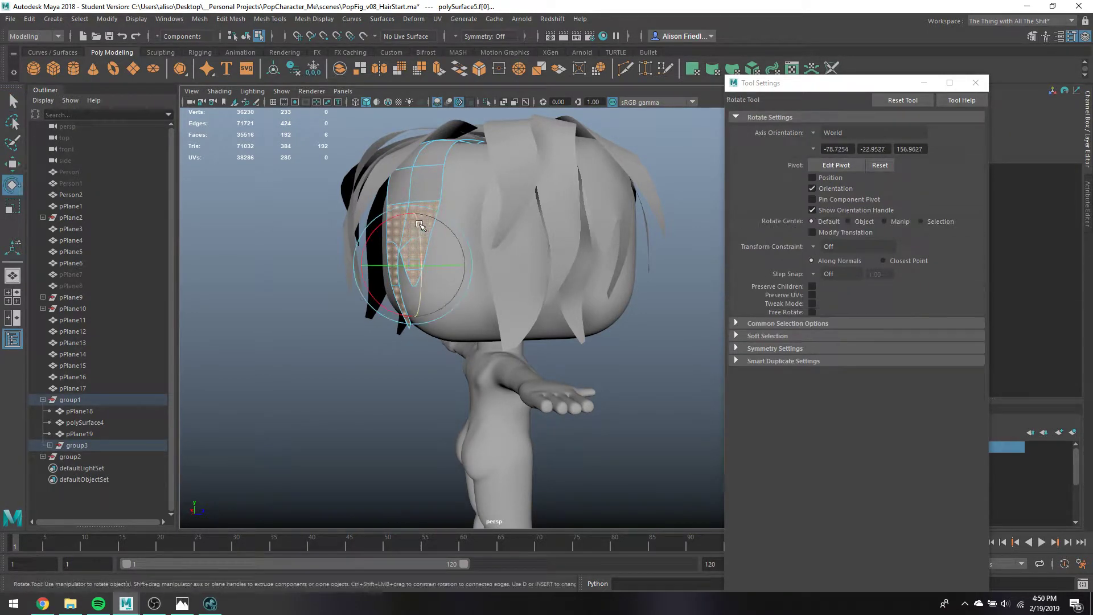
pyautogui.moveTo(392, 232); pyautogui.dragTo(423, 250)
pyautogui.press('q')
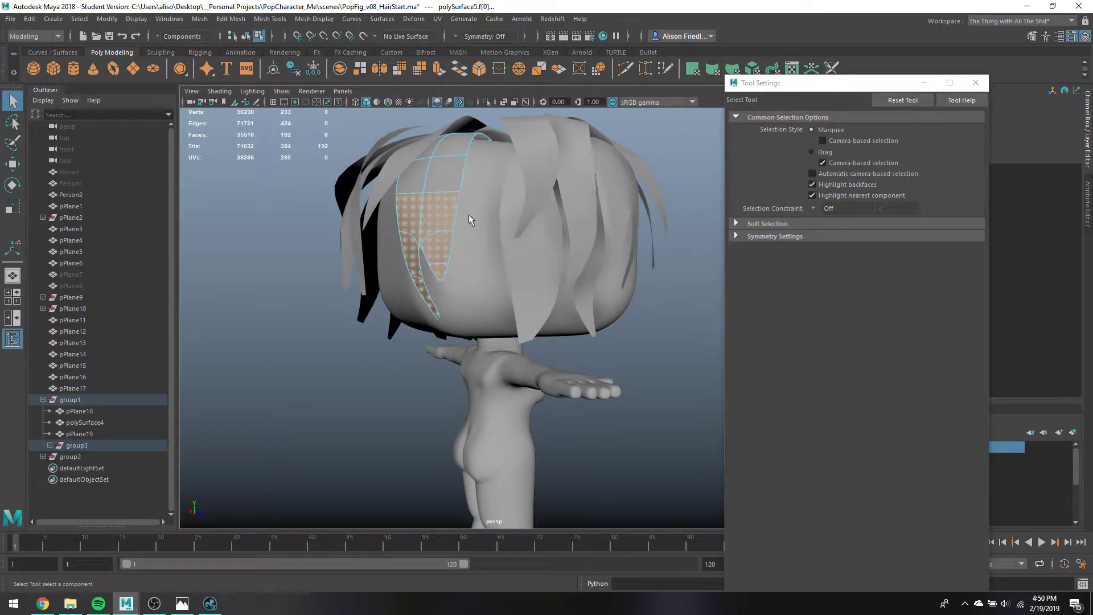
# Extrude the long side edges of polySurface5 into an additional column of faces and move it around the head's side
pyautogui.moveTo(469, 220); pyautogui.dragTo(455, 171, button='right')
pyautogui.moveTo(460, 180)
pyautogui.keyDown('alt'); pyautogui.mouseDown()
pyautogui.moveTo(462, 227)
pyautogui.moveTo(469, 193)
pyautogui.mouseUp(); pyautogui.keyUp('alt')
pyautogui.doubleClick(469, 196)
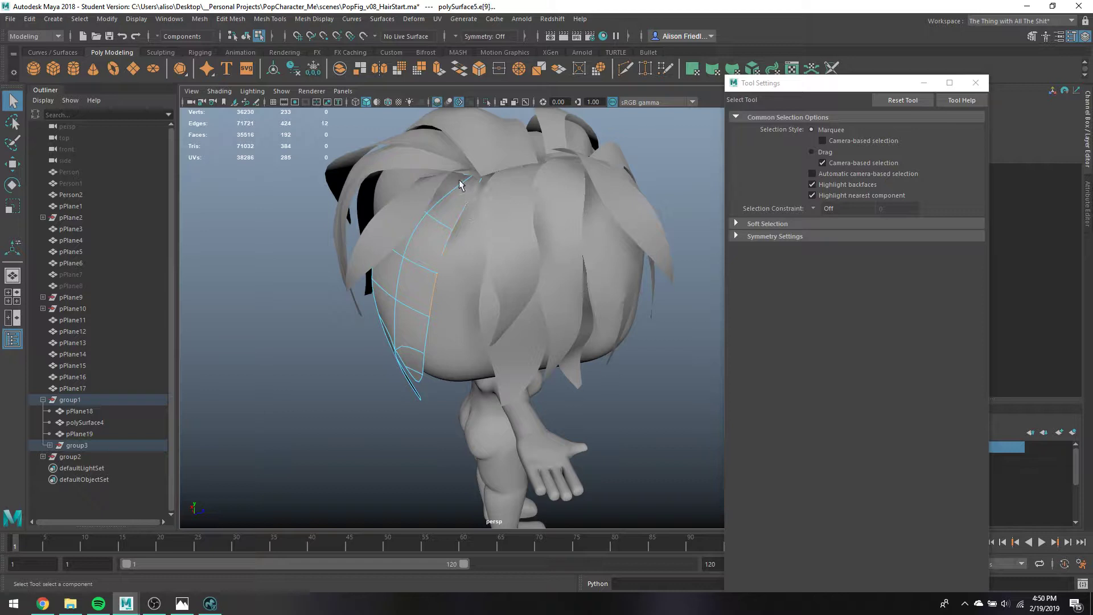
pyautogui.hotkey('ctrl', 'e')
pyautogui.press('w')
pyautogui.moveTo(467, 257); pyautogui.dragTo(585, 203)
pyautogui.press('e')
pyautogui.press('w')
pyautogui.moveTo(543, 236); pyautogui.dragTo(523, 262)
pyautogui.press('q')
# Extrude the bottom edge of the new column on polySurface5 and scale its end inward to start a hair tip
pyautogui.moveTo(516, 271); pyautogui.dragTo(490, 295, button='right')
pyautogui.click(438, 68)
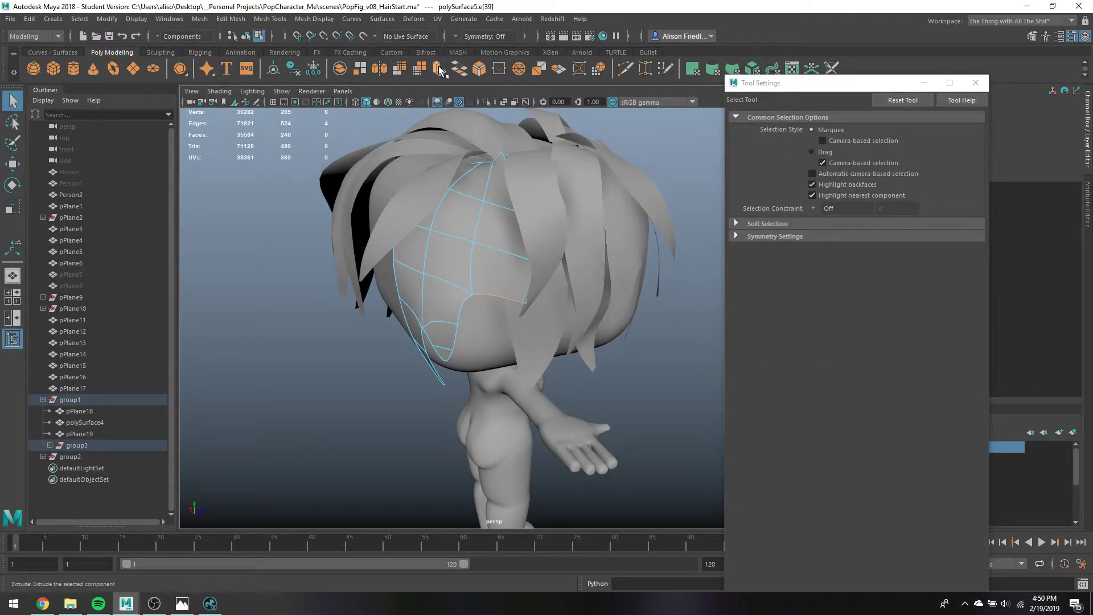
pyautogui.press('w')
pyautogui.press('r')
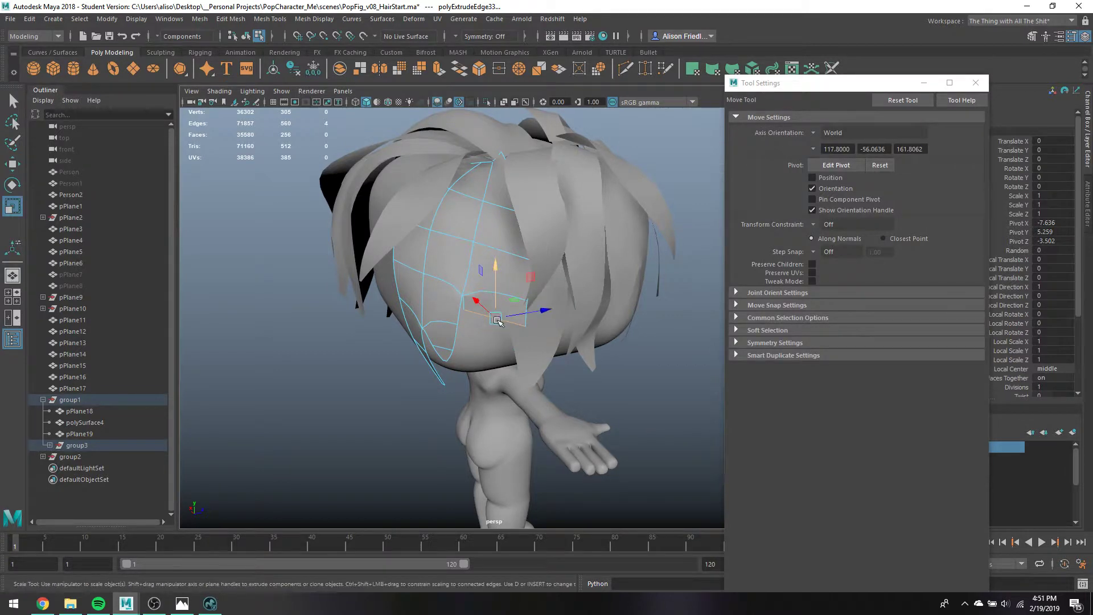
pyautogui.moveTo(495, 318); pyautogui.dragTo(480, 314)
pyautogui.press('q')
# Move the root corner vertices of the widened polySurface5 strand up toward the crown beneath the neighbouring hair
pyautogui.keyDown('alt'); pyautogui.moveTo(486, 226); pyautogui.dragTo(534, 228); pyautogui.keyUp('alt')
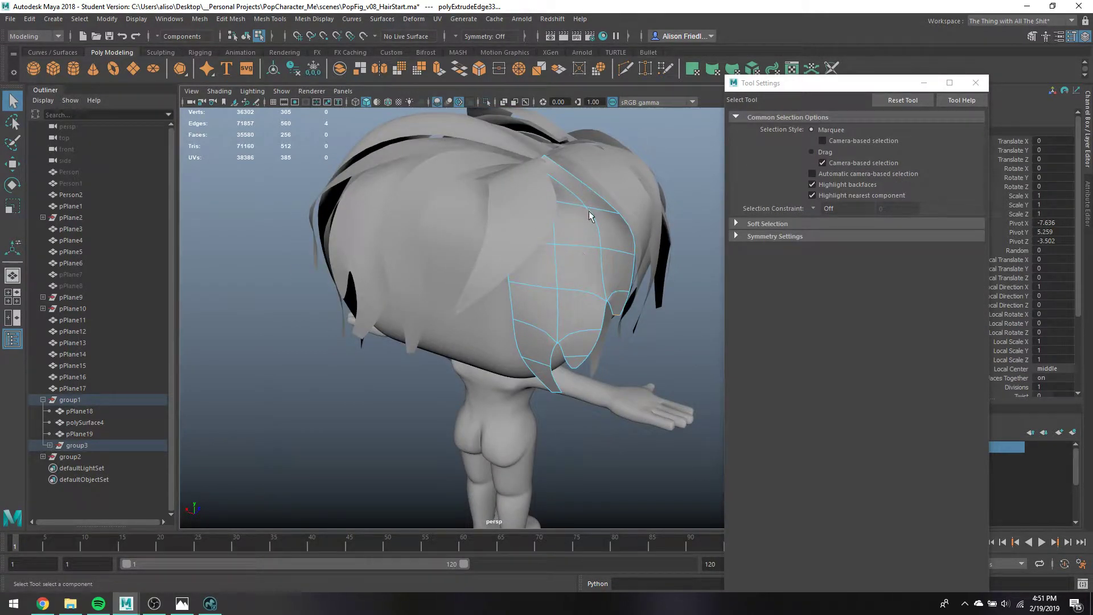
pyautogui.moveTo(555, 172); pyautogui.dragTo(515, 173, button='right')
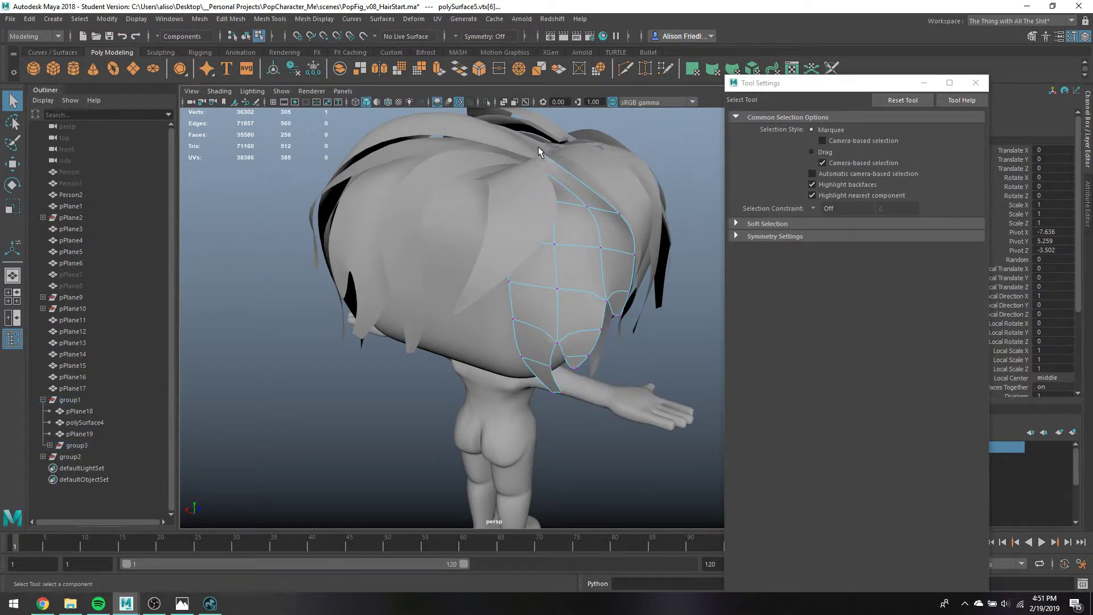
pyautogui.click(544, 154)
pyautogui.press('w')
pyautogui.keyDown('alt'); pyautogui.moveTo(558, 165); pyautogui.dragTo(581, 211); pyautogui.keyUp('alt')
pyautogui.press('q')
pyautogui.click(603, 199)
pyautogui.press('w')
pyautogui.moveTo(612, 172); pyautogui.dragTo(617, 136)
# Reposition an upper vertex and a pair of root vertices of polySurface5 to fit the strand's top against the crown
pyautogui.keyDown('alt'); pyautogui.moveTo(580, 211); pyautogui.dragTo(582, 244); pyautogui.keyUp('alt')
pyautogui.press('q')
pyautogui.click(621, 186)
pyautogui.press('w')
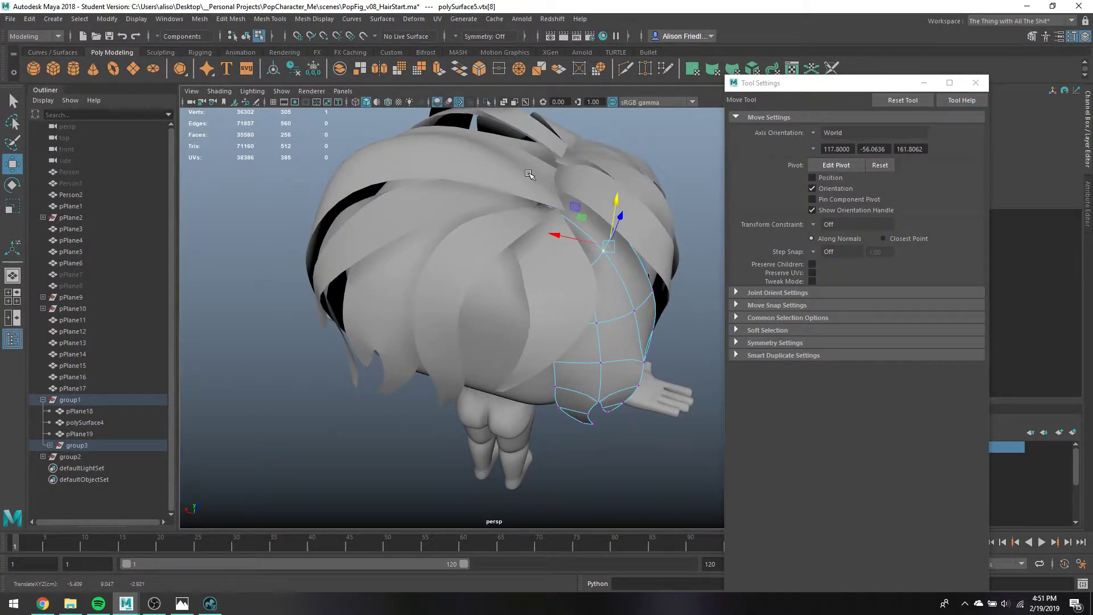
pyautogui.keyDown('alt'); pyautogui.moveTo(592, 204); pyautogui.dragTo(488, 167); pyautogui.keyUp('alt')
pyautogui.press('q')
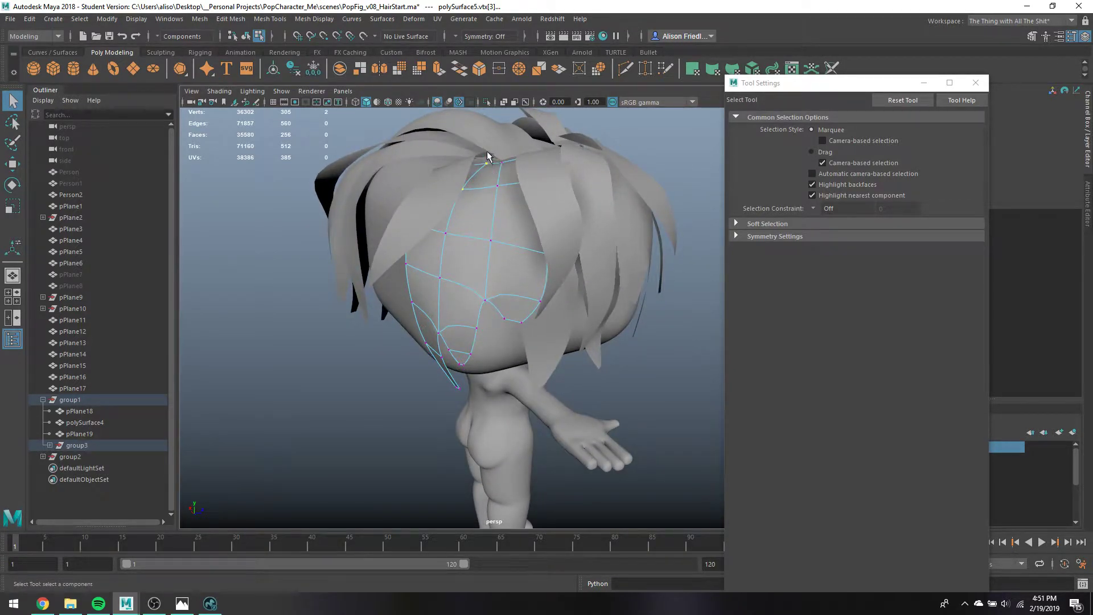
pyautogui.press('w')
pyautogui.moveTo(478, 141); pyautogui.dragTo(532, 238)
pyautogui.press('q')
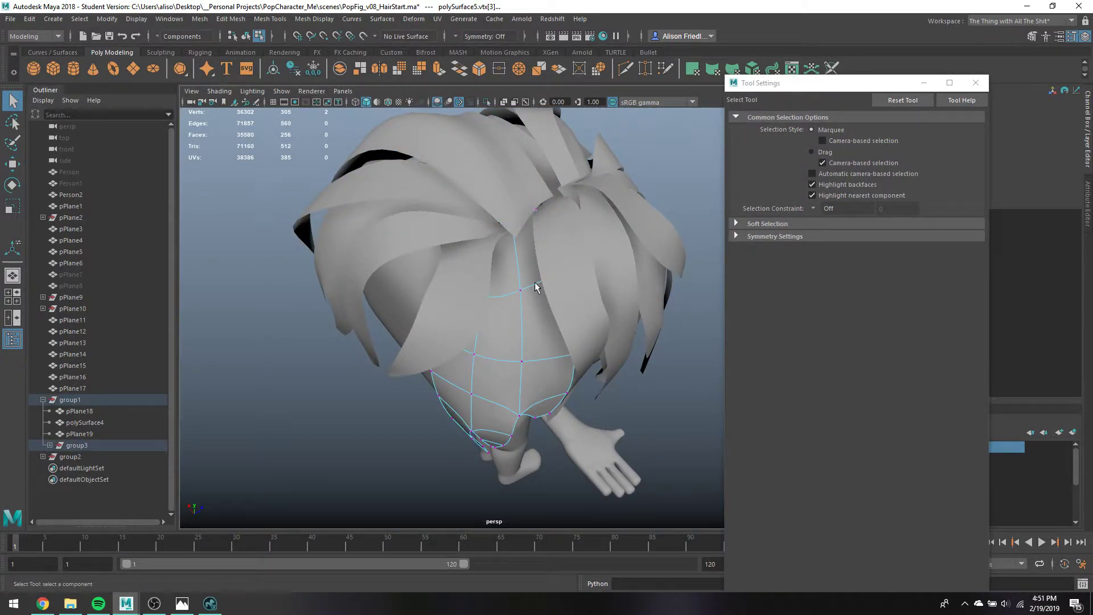
# Select the lower tip vertices of the polySurface5 hair piece and adjust their position against the head
pyautogui.keyDown('alt'); pyautogui.moveTo(535, 287); pyautogui.dragTo(441, 259); pyautogui.keyUp('alt')
pyautogui.moveTo(345, 226); pyautogui.dragTo(403, 334)
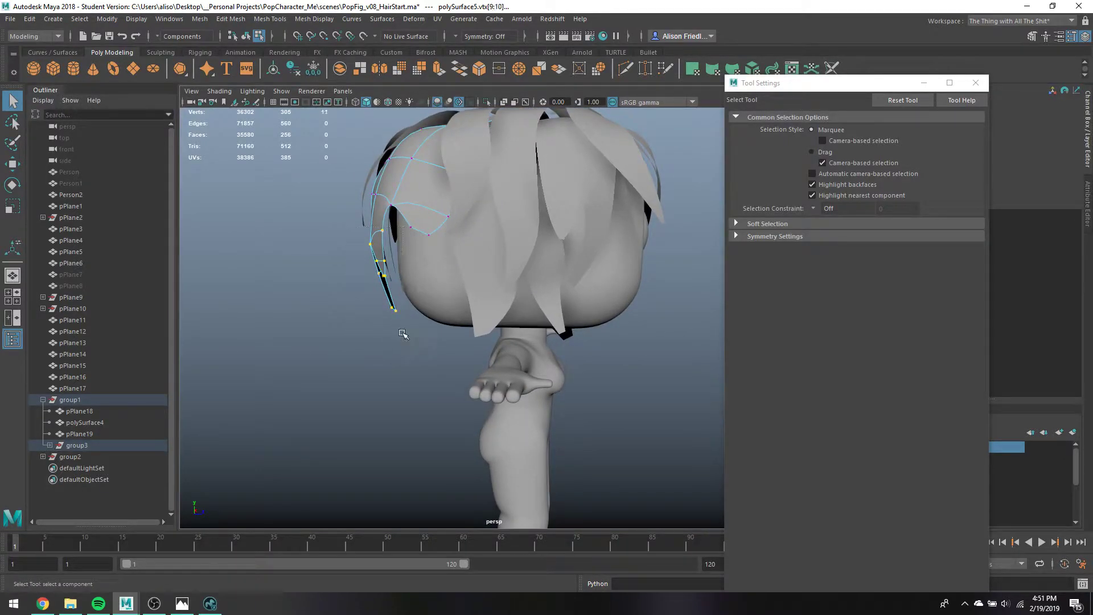
pyautogui.press('w')
pyautogui.moveTo(408, 270)
pyautogui.mouseDown()
pyautogui.moveTo(417, 270)
pyautogui.moveTo(394, 296)
pyautogui.moveTo(392, 278)
pyautogui.mouseUp()
pyautogui.hotkey('ctrl', 'z')
pyautogui.press('e')
pyautogui.press('w')
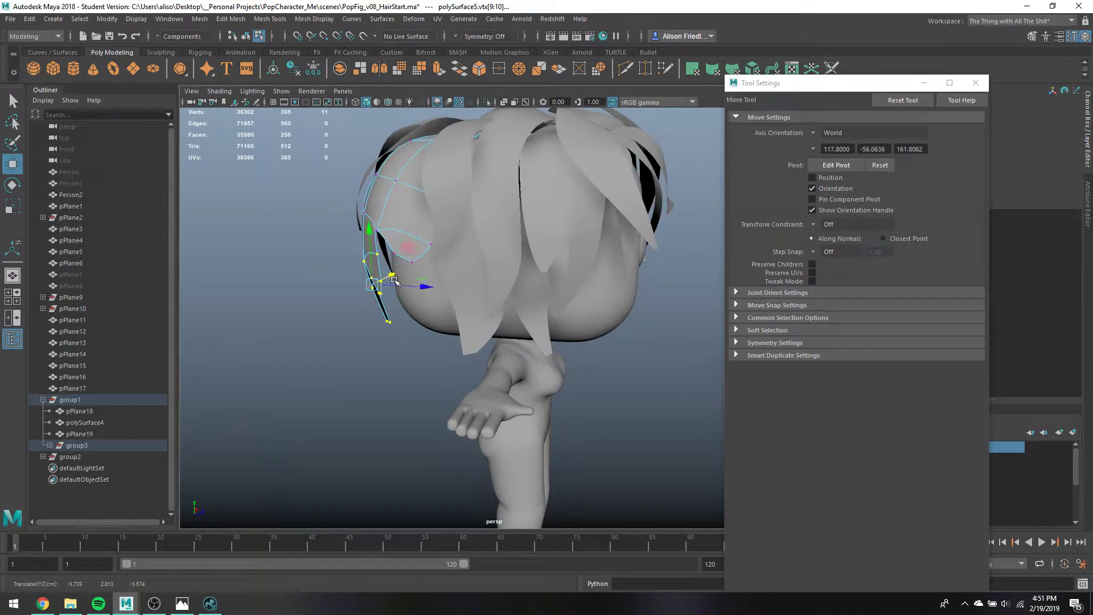
pyautogui.press('q')
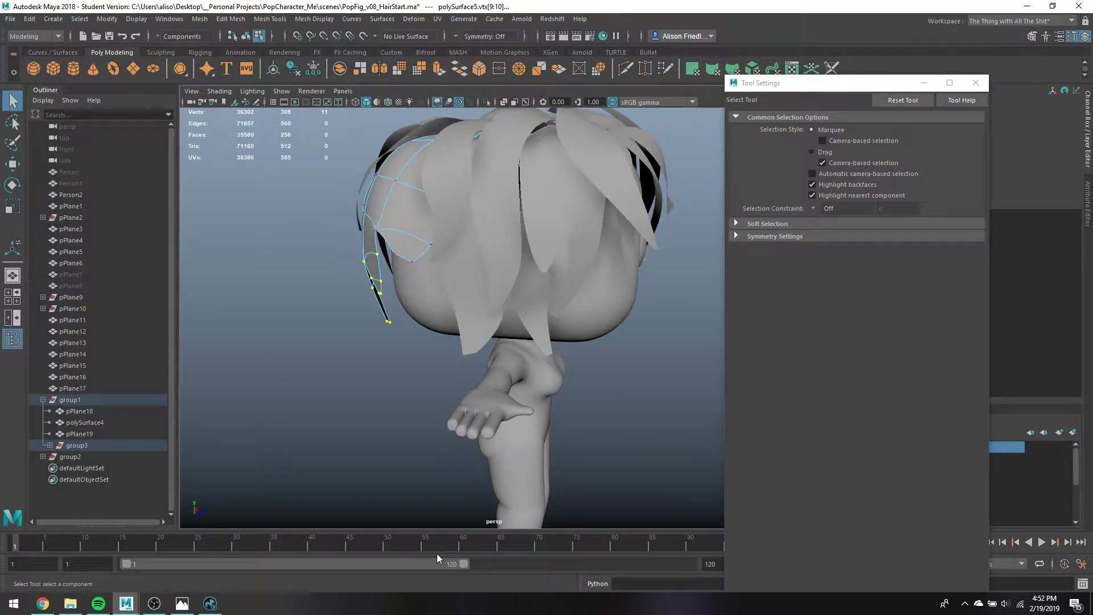
pyautogui.keyDown('alt'); pyautogui.moveTo(506, 324); pyautogui.dragTo(472, 265); pyautogui.keyUp('alt')
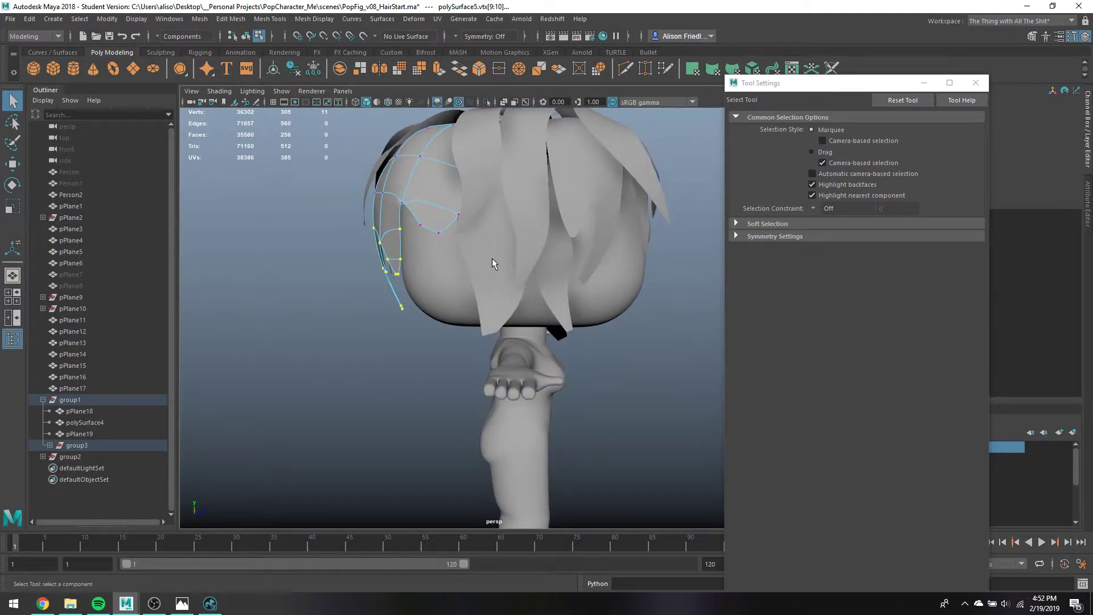
pyautogui.hotkey('ctrl', 'z')
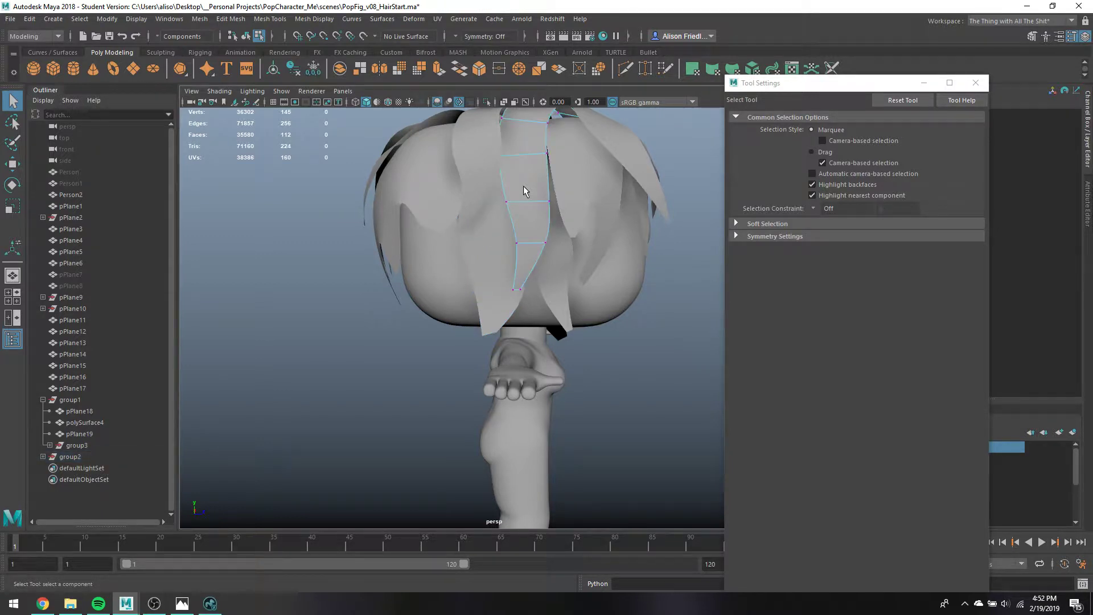
# Duplicate the narrow hair strand on the side of the head and move the copy down toward the neck
pyautogui.moveTo(524, 185); pyautogui.dragTo(575, 174, button='right')
pyautogui.hotkey('ctrl', 'd')
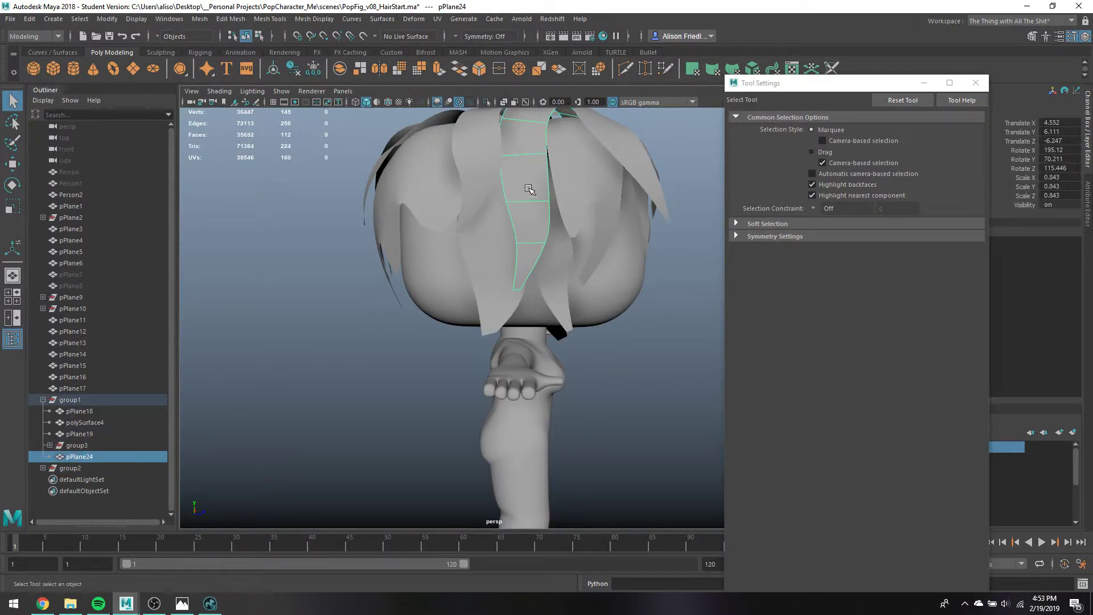
pyautogui.press('w')
pyautogui.moveTo(496, 156); pyautogui.dragTo(589, 300)
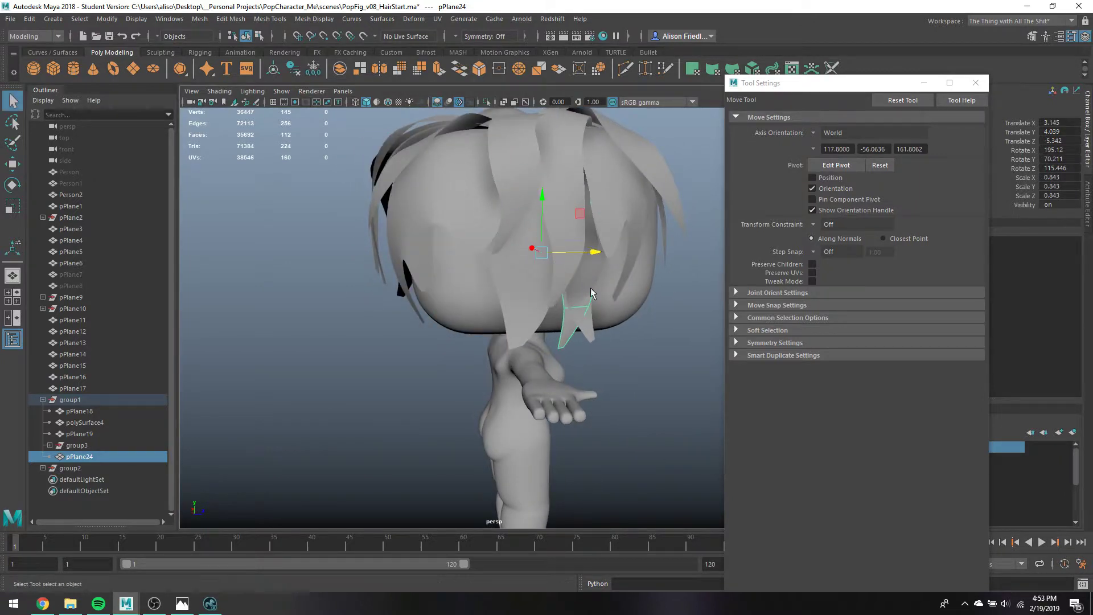
# Select a lower face of the duplicated strand and move it sideways into the gap between the neighbouring strands
pyautogui.moveTo(589, 302); pyautogui.dragTo(585, 310, button='right')
pyautogui.click(586, 302)
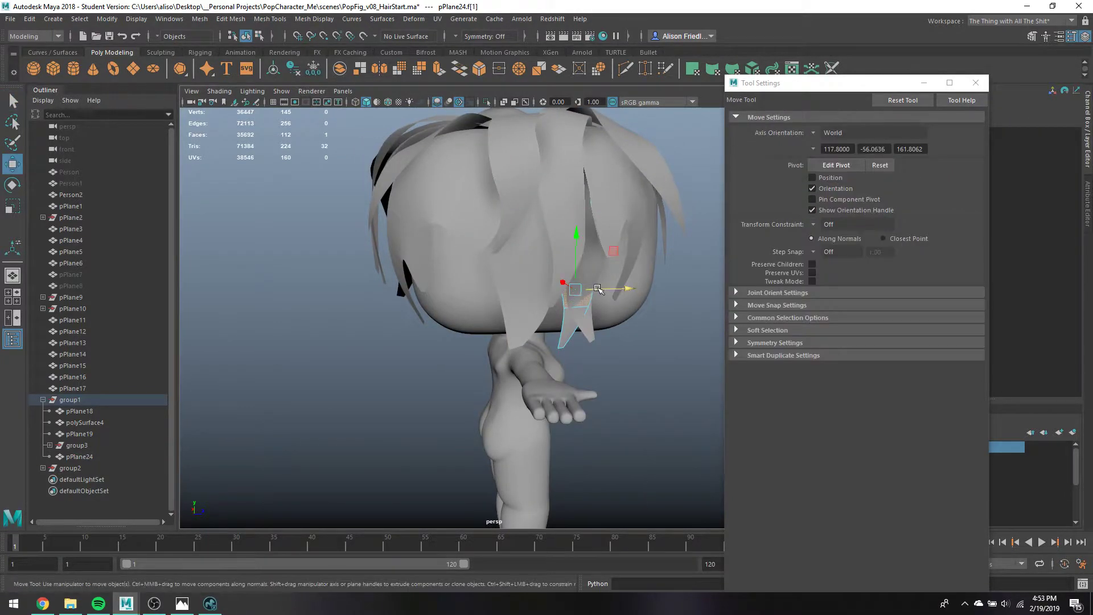
pyautogui.moveTo(589, 289); pyautogui.dragTo(570, 295)
pyautogui.press('q')
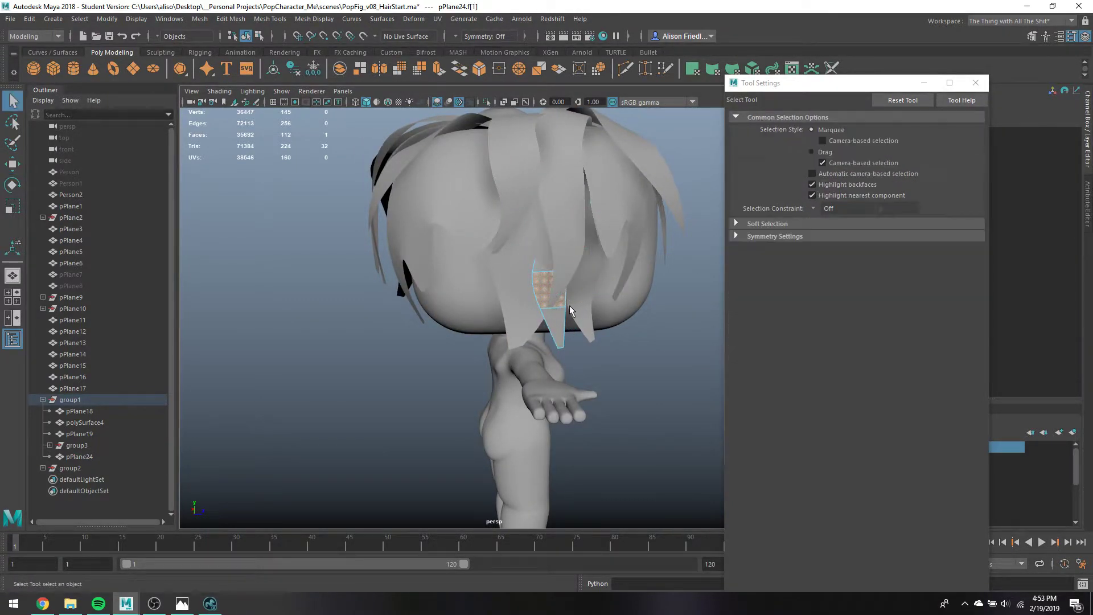
pyautogui.press('w')
pyautogui.moveTo(576, 295); pyautogui.dragTo(602, 274)
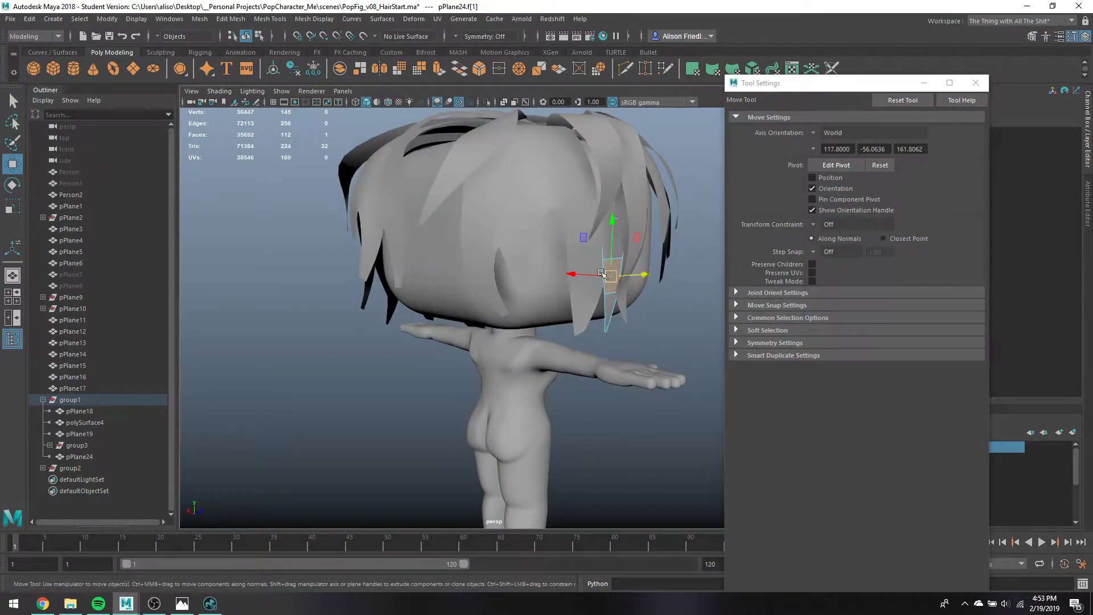
# Move the duplicated strand's upper face and its lower cross edges so the strand follows the curve of the head
pyautogui.click(611, 211)
pyautogui.keyDown('alt'); pyautogui.moveTo(610, 211); pyautogui.dragTo(618, 271); pyautogui.keyUp('alt')
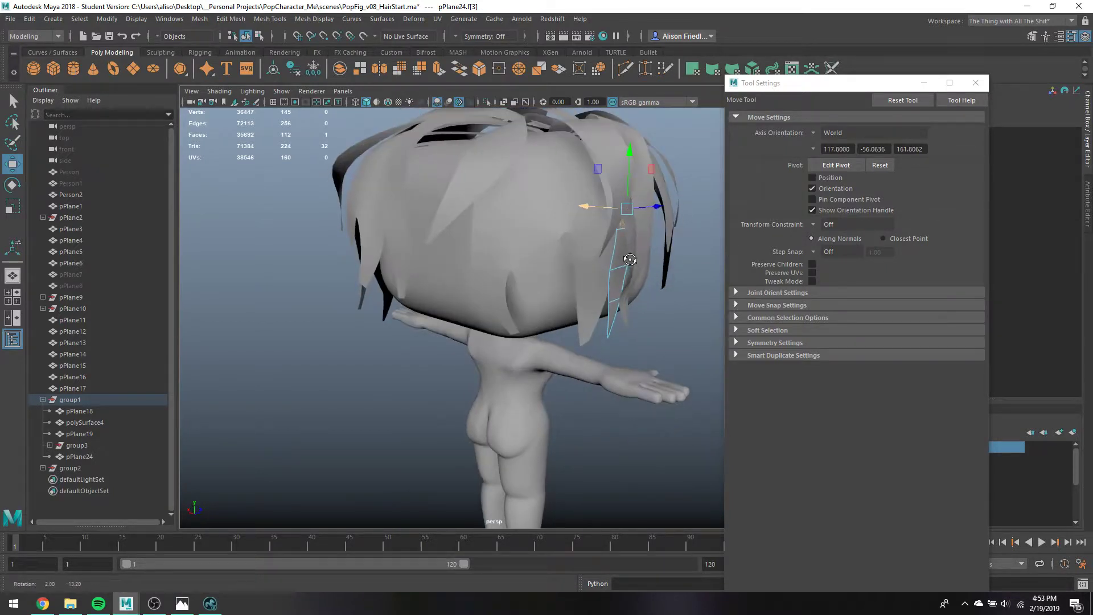
pyautogui.press('q')
pyautogui.rightClick(618, 272)
pyautogui.click(617, 240)
pyautogui.press('w')
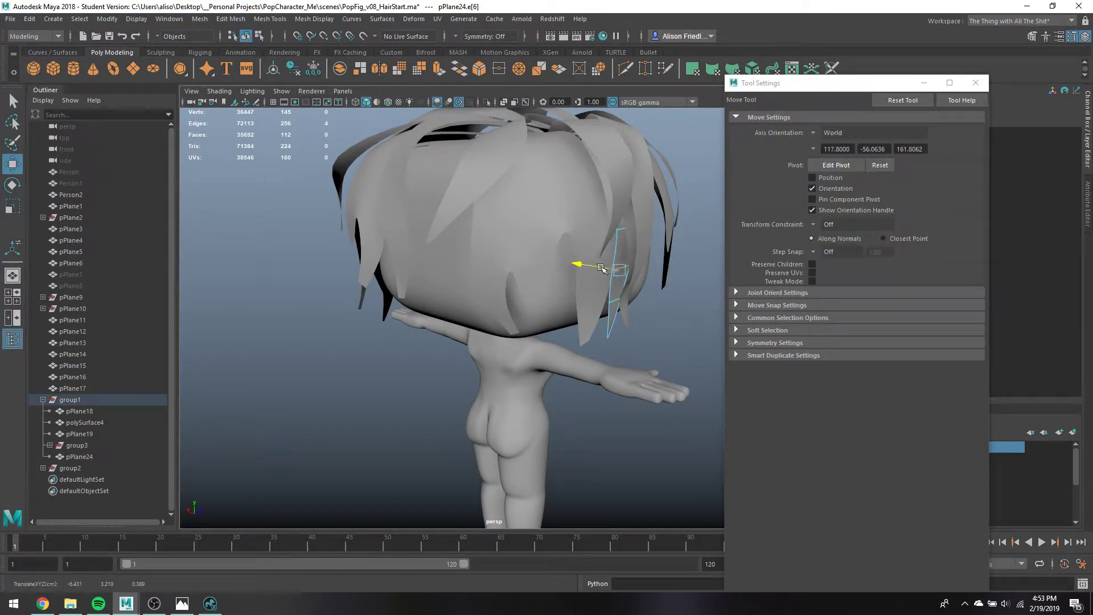
pyautogui.press('q')
pyautogui.press('w')
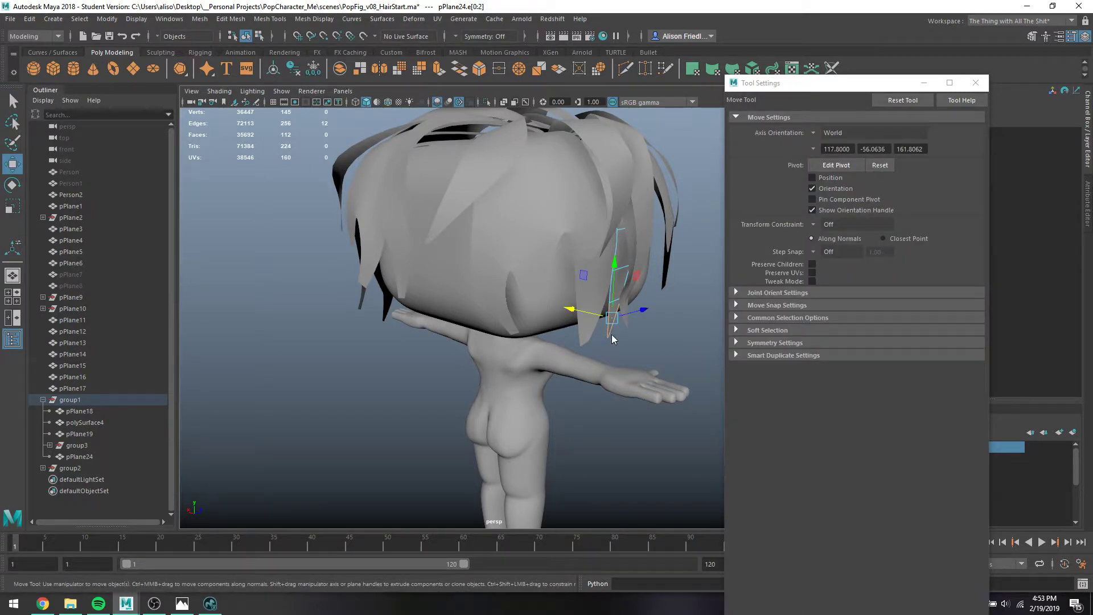
# Reposition the tip vertices and the vertex pair just above them on the duplicated strand
pyautogui.moveTo(603, 291); pyautogui.dragTo(600, 325, button='right')
pyautogui.moveTo(600, 323); pyautogui.dragTo(617, 343)
pyautogui.moveTo(609, 334); pyautogui.dragTo(564, 277, button='right')
pyautogui.moveTo(594, 324); pyautogui.dragTo(483, 280)
pyautogui.press('q')
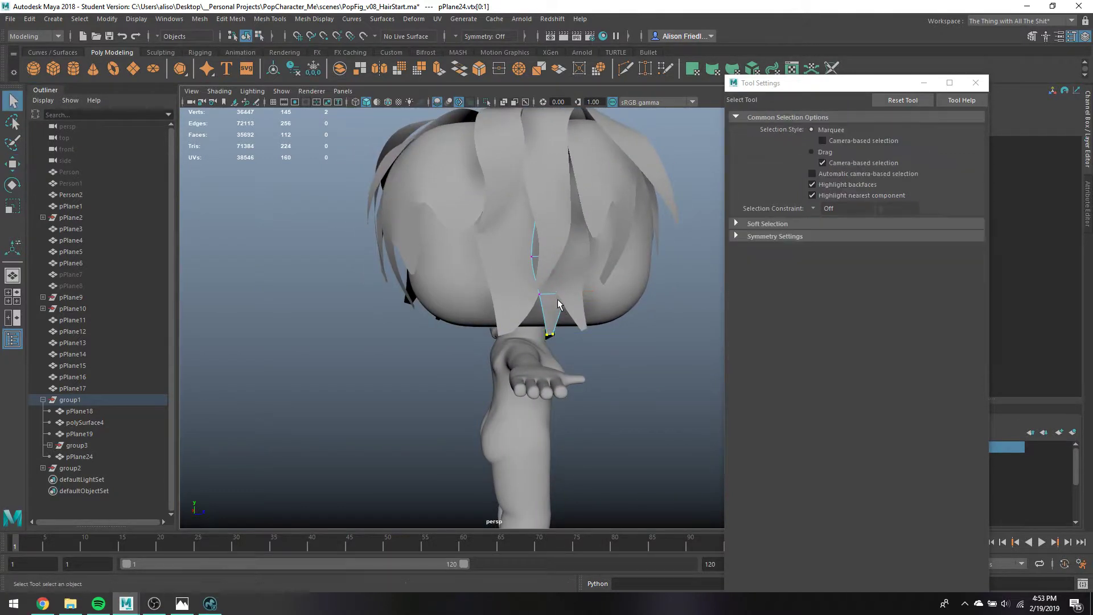
pyautogui.moveTo(589, 313); pyautogui.dragTo(590, 313)
pyautogui.press('w')
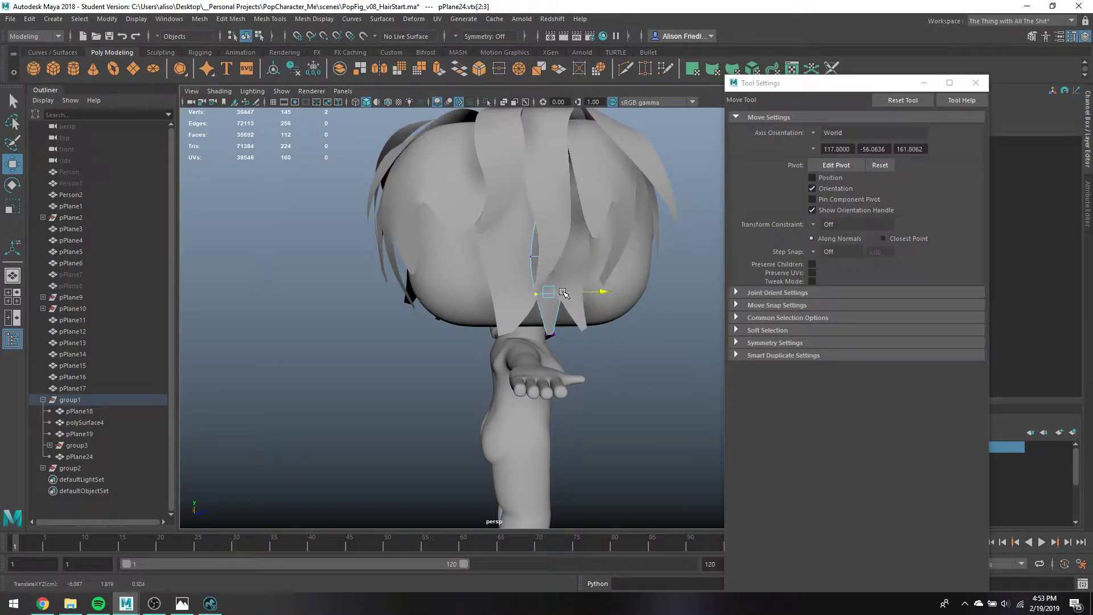
pyautogui.press('q')
# Select the duplicated strand's upper vertices in wireframe display, move them in shaded display, and return to object mode
pyautogui.press('4')
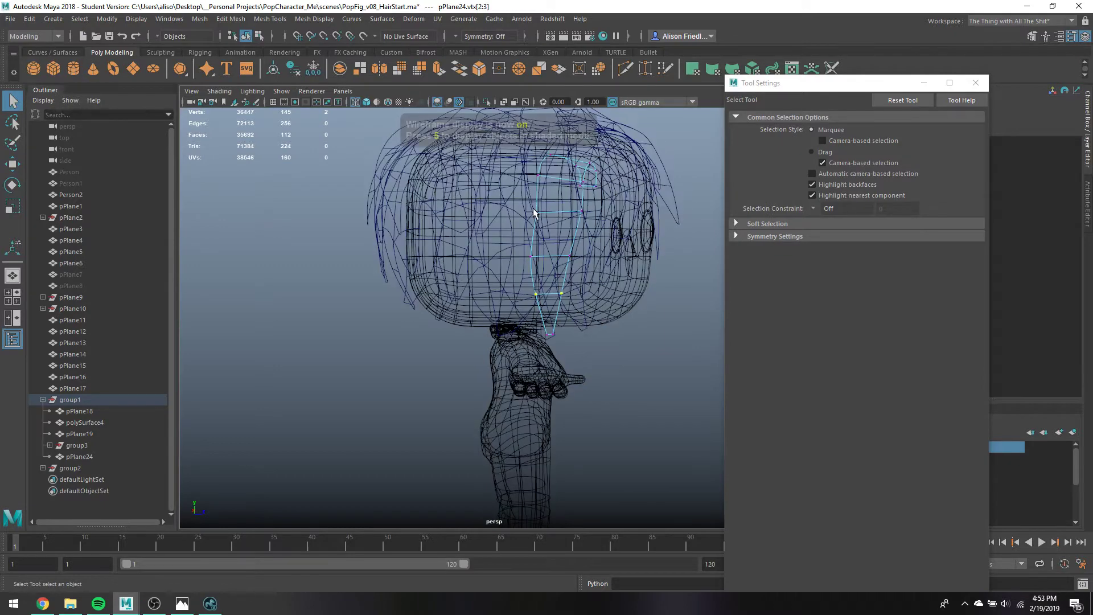
pyautogui.moveTo(525, 204)
pyautogui.keyDown('alt'); pyautogui.mouseDown()
pyautogui.moveTo(540, 191)
pyautogui.moveTo(593, 242)
pyautogui.moveTo(575, 226)
pyautogui.moveTo(614, 240)
pyautogui.mouseUp(); pyautogui.keyUp('alt')
pyautogui.press('5')
pyautogui.press('w')
pyautogui.moveTo(614, 239); pyautogui.dragTo(604, 242, button='middle')
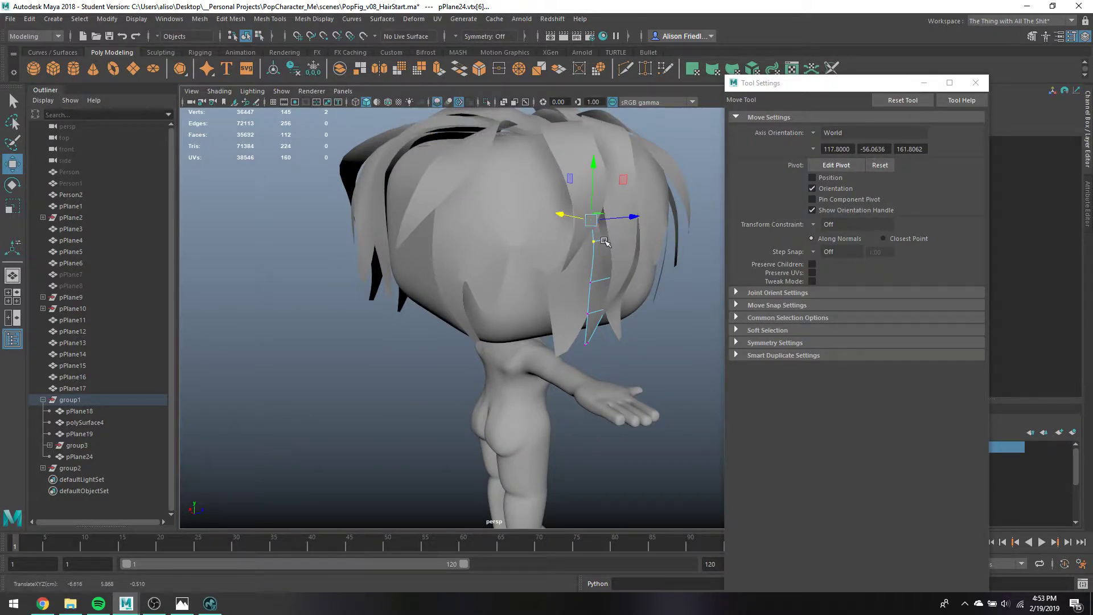
pyautogui.press('q')
pyautogui.press('F8')
pyautogui.keyDown('alt'); pyautogui.moveTo(607, 292); pyautogui.dragTo(683, 321); pyautogui.keyUp('alt')
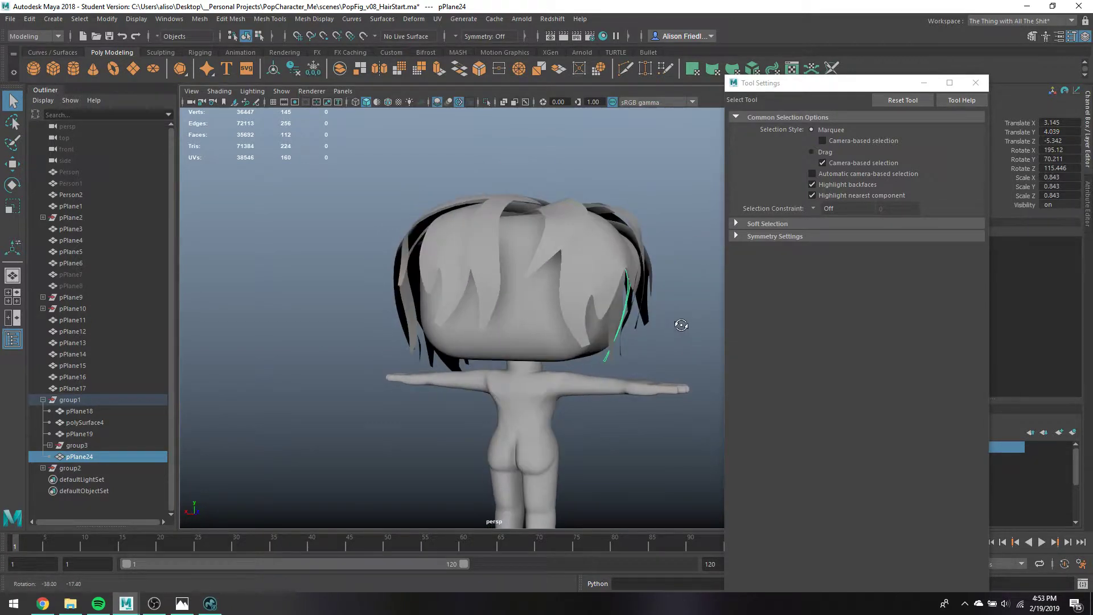
# Move the outer edge of the long pointed tip on polySurface5 inward to narrow the tip
pyautogui.click(611, 297)
pyautogui.moveTo(613, 304); pyautogui.dragTo(564, 294, button='right')
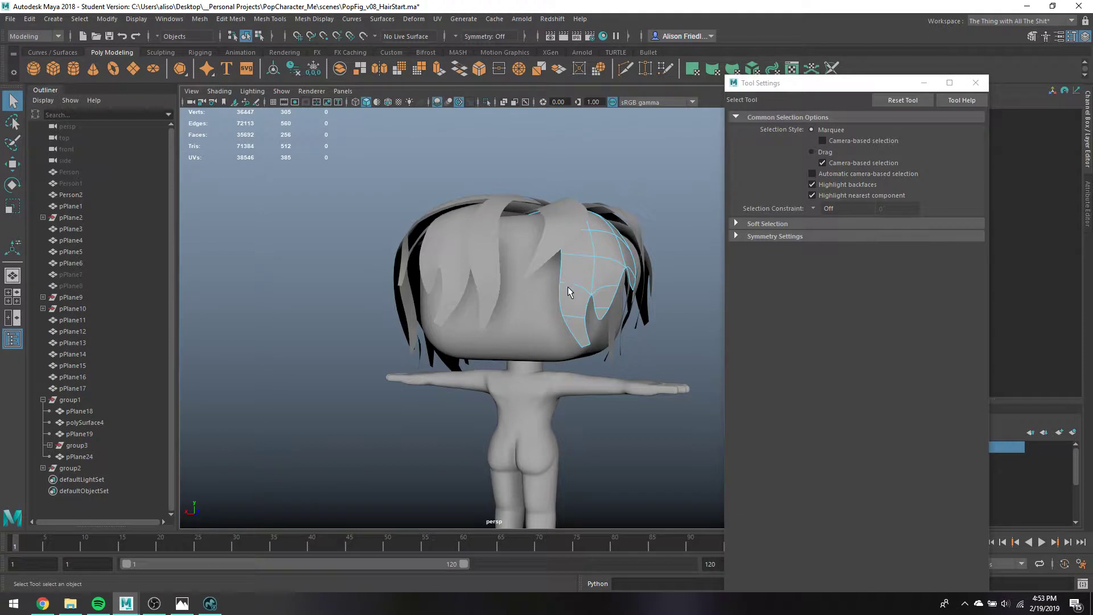
pyautogui.click(574, 326)
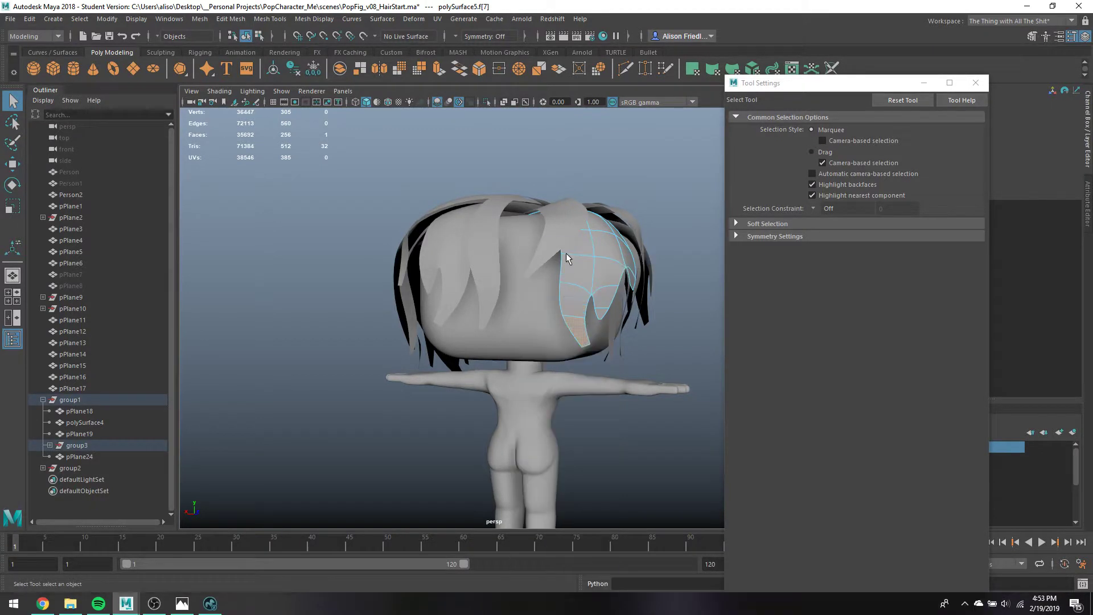
pyautogui.press('F10')
pyautogui.doubleClick(567, 328)
pyautogui.press('w')
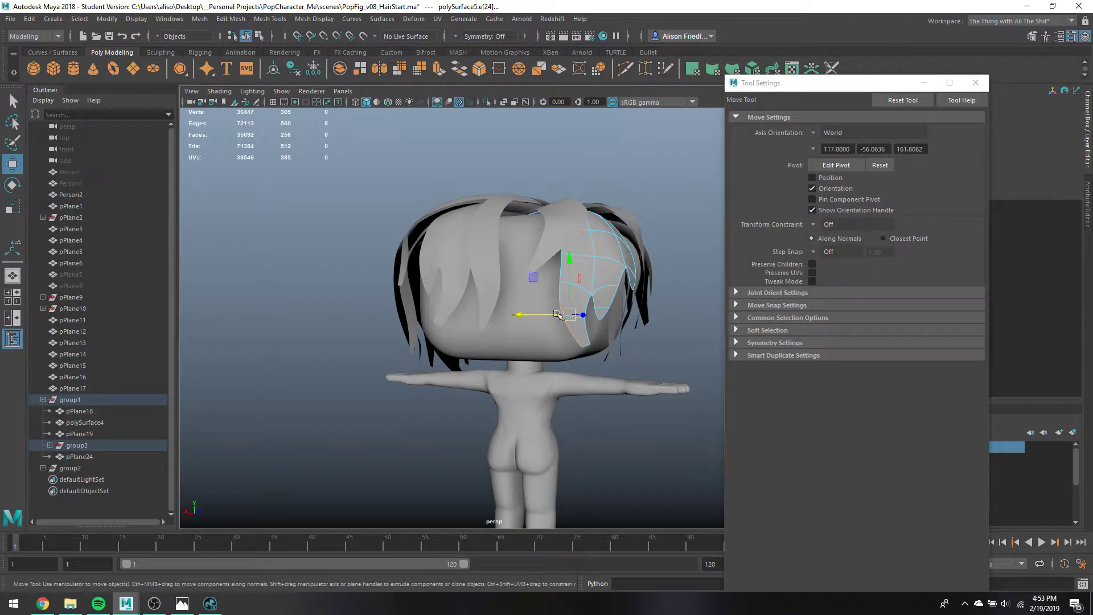
pyautogui.press('q')
pyautogui.press('F8')
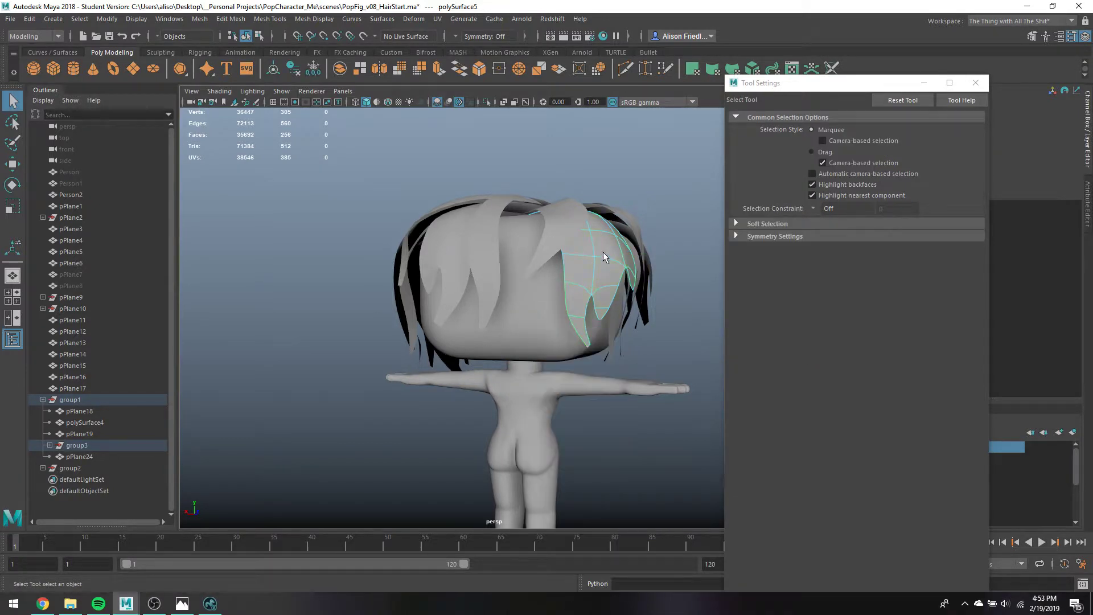
# Move an upper side edge of the pPlane22 strand sideways to narrow the strand near the crown
pyautogui.keyDown('alt'); pyautogui.moveTo(571, 282); pyautogui.dragTo(502, 332); pyautogui.keyUp('alt')
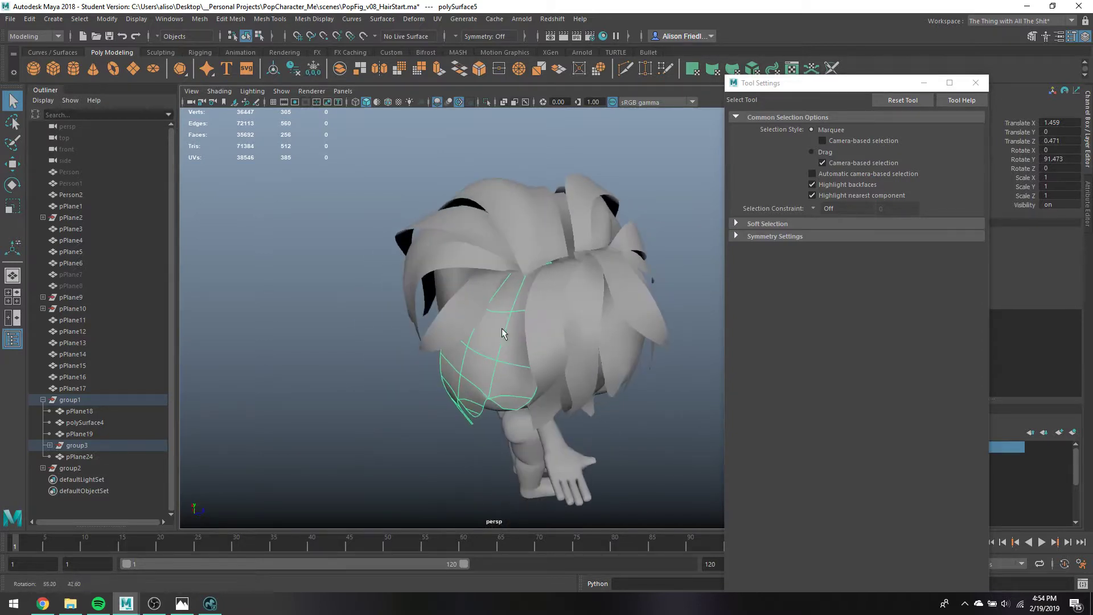
pyautogui.click(545, 315)
pyautogui.moveTo(546, 314); pyautogui.dragTo(545, 250, button='right')
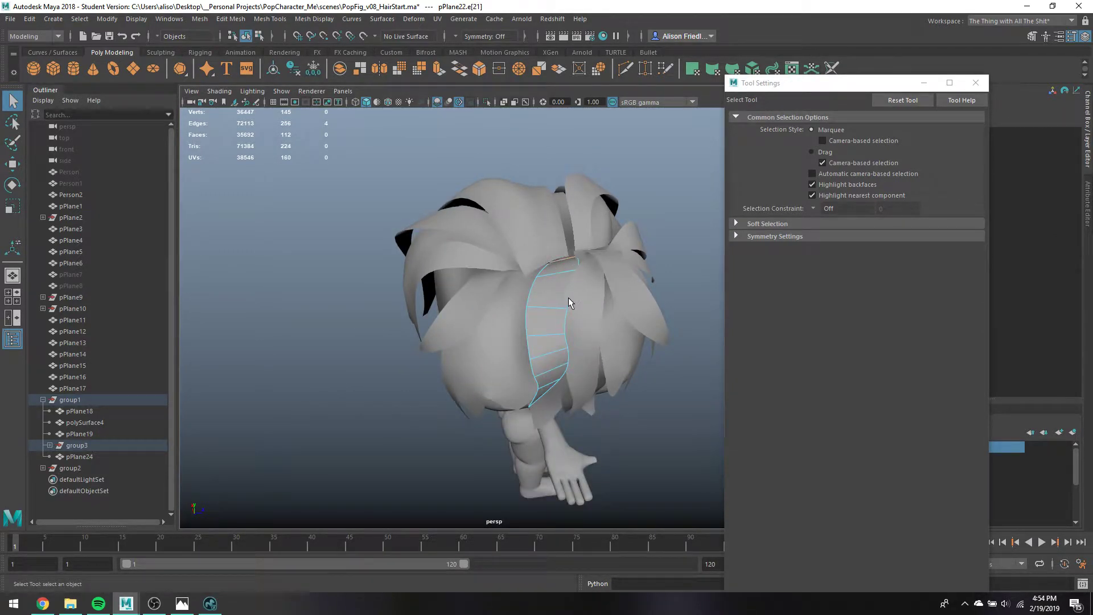
pyautogui.press('w')
pyautogui.click(572, 285)
pyautogui.moveTo(586, 283); pyautogui.dragTo(578, 285)
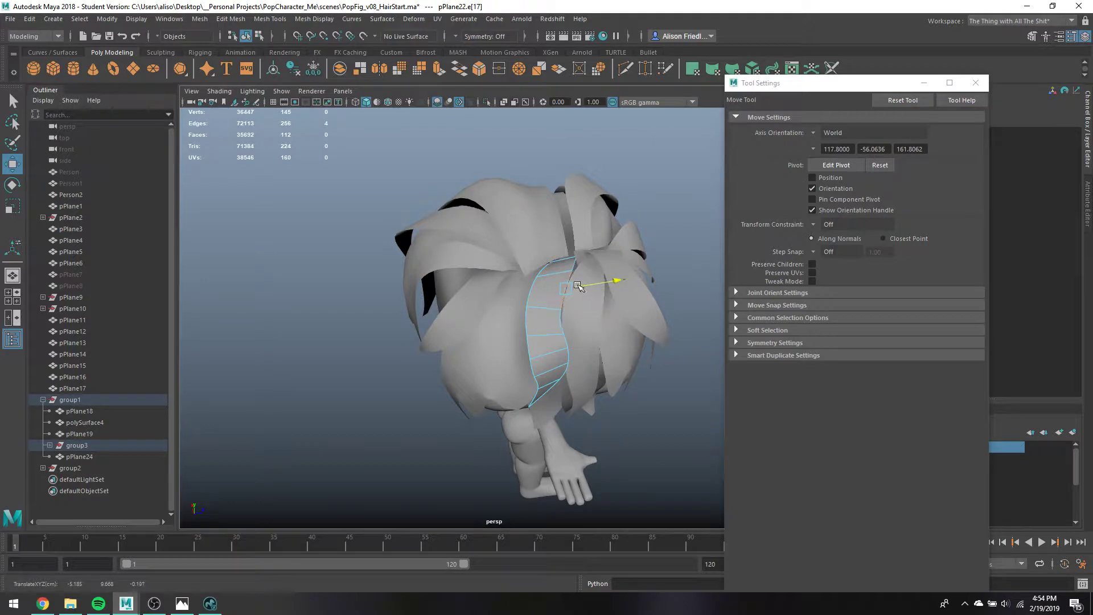
pyautogui.press('q')
# Adjust individual vertices at the top of the pPlane22 strand to fit it against the neighbouring hair near the crown
pyautogui.moveTo(573, 266); pyautogui.dragTo(518, 269, button='right')
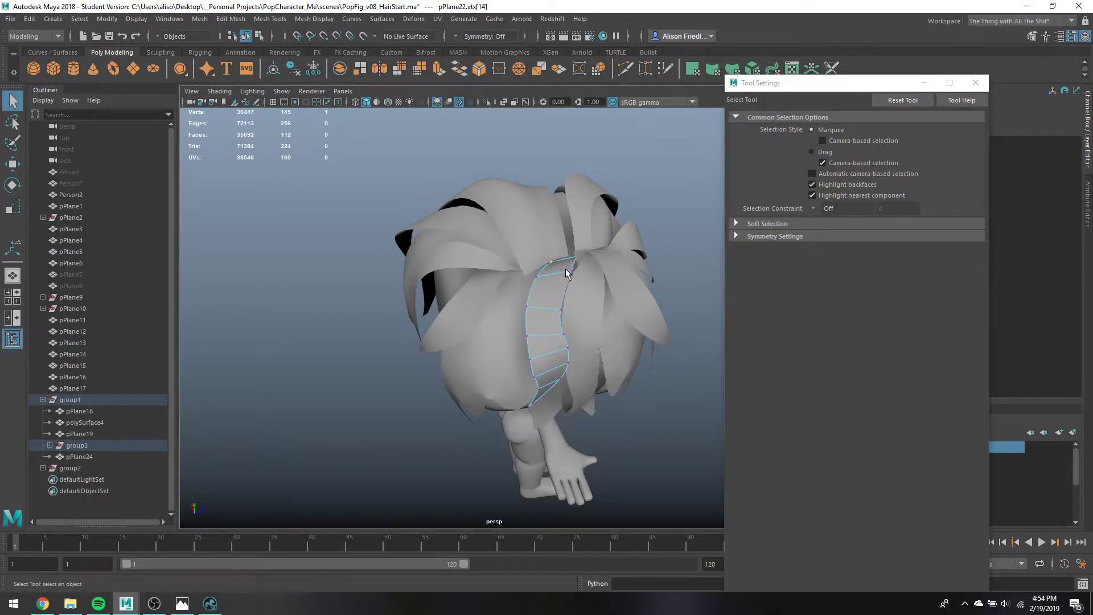
pyautogui.press('w')
pyautogui.moveTo(572, 263); pyautogui.dragTo(575, 270)
pyautogui.press('q')
pyautogui.click(559, 310)
pyautogui.press('w')
pyautogui.moveTo(560, 311); pyautogui.dragTo(581, 284)
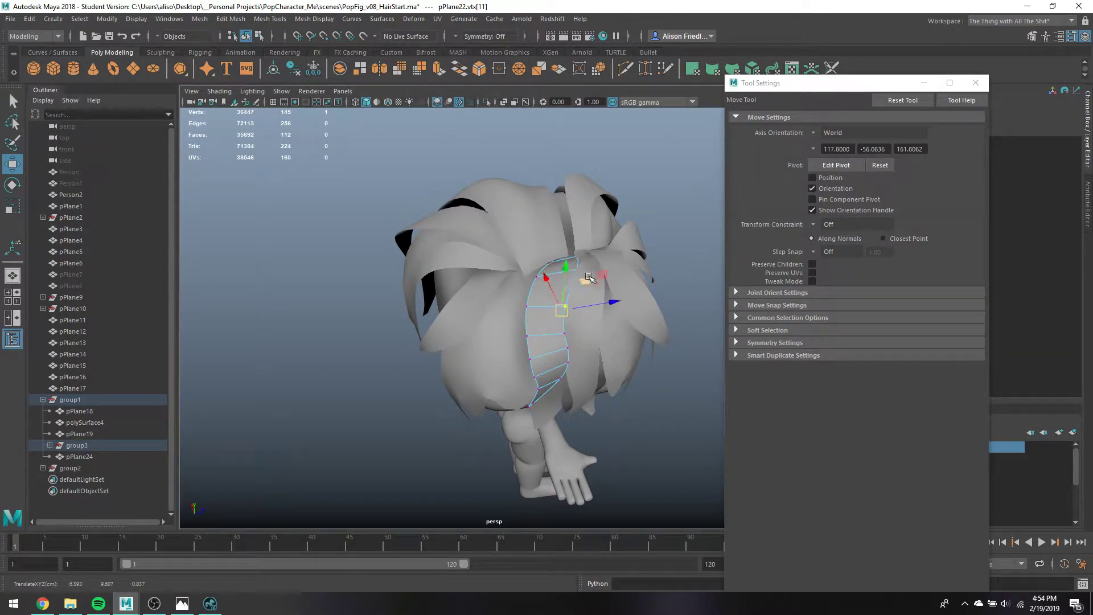
pyautogui.press('q')
pyautogui.keyDown('alt'); pyautogui.moveTo(602, 295); pyautogui.dragTo(568, 270); pyautogui.keyUp('alt')
pyautogui.press('w')
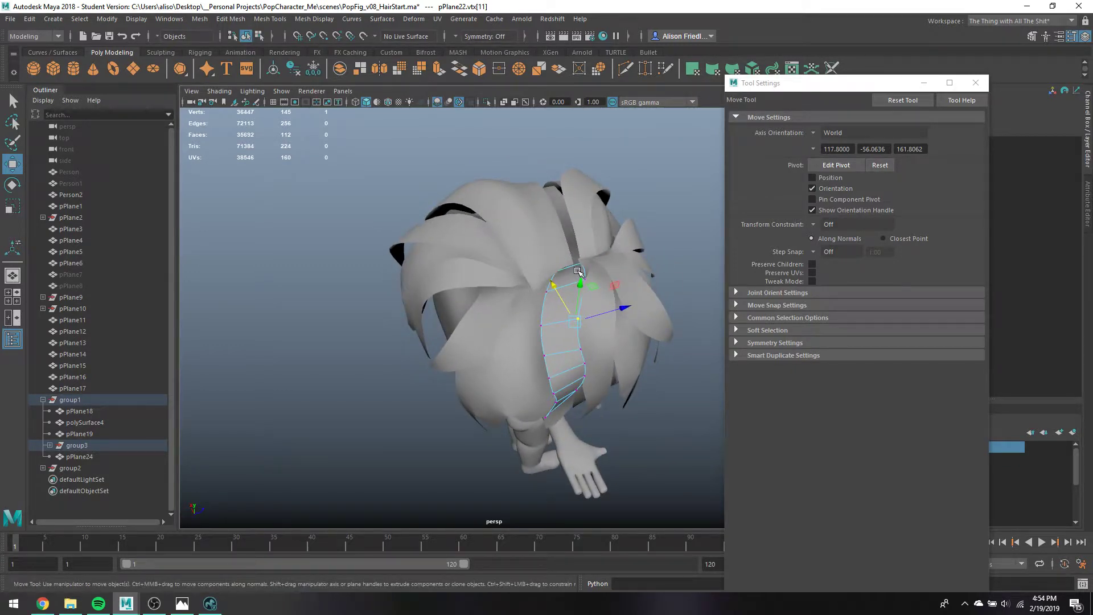
# Return to object mode, clear the selection and save the scene
pyautogui.moveTo(577, 272); pyautogui.dragTo(631, 254, button='right')
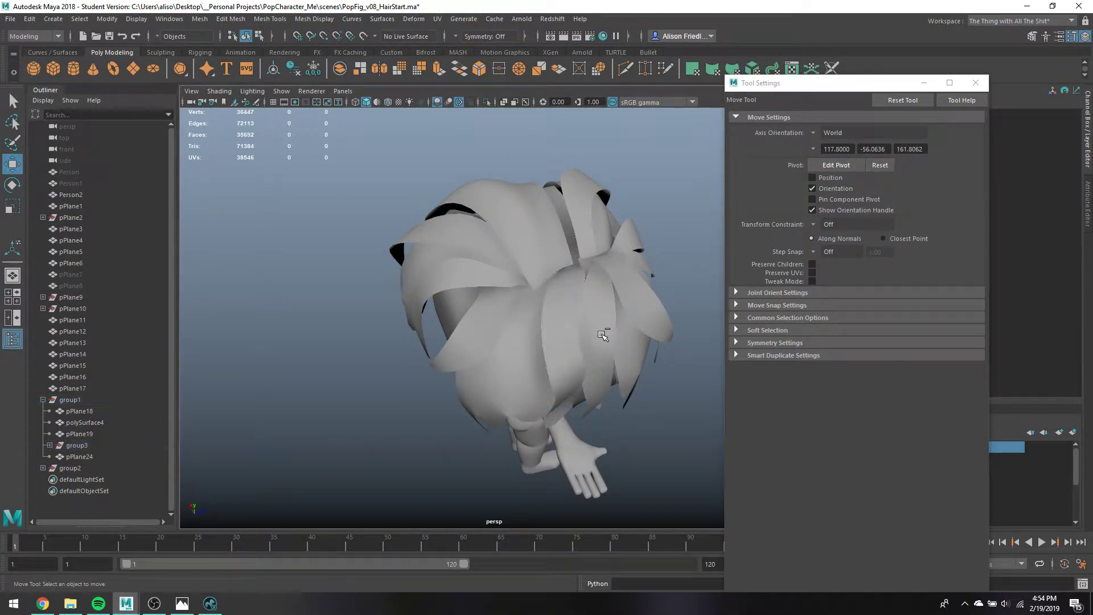
pyautogui.hotkey('ctrl', 's')
pyautogui.press('Return')
# Duplicate the pPlane4, pPlane12 and pPlane17 hair pieces together and group the copies
pyautogui.keyDown('alt'); pyautogui.moveTo(558, 370); pyautogui.dragTo(719, 335); pyautogui.keyUp('alt')
pyautogui.keyDown('alt'); pyautogui.moveTo(470, 338); pyautogui.dragTo(546, 341); pyautogui.keyUp('alt')
pyautogui.click(490, 308)
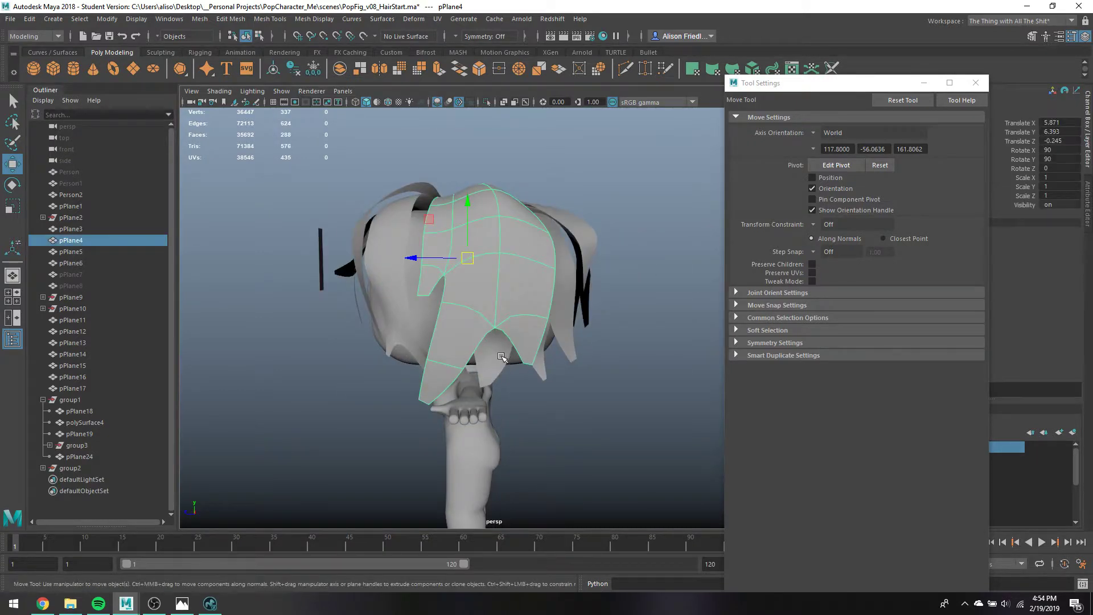
pyautogui.keyDown('shift'); pyautogui.click(496, 358); pyautogui.keyUp('shift')
pyautogui.keyDown('shift'); pyautogui.click(542, 370); pyautogui.keyUp('shift')
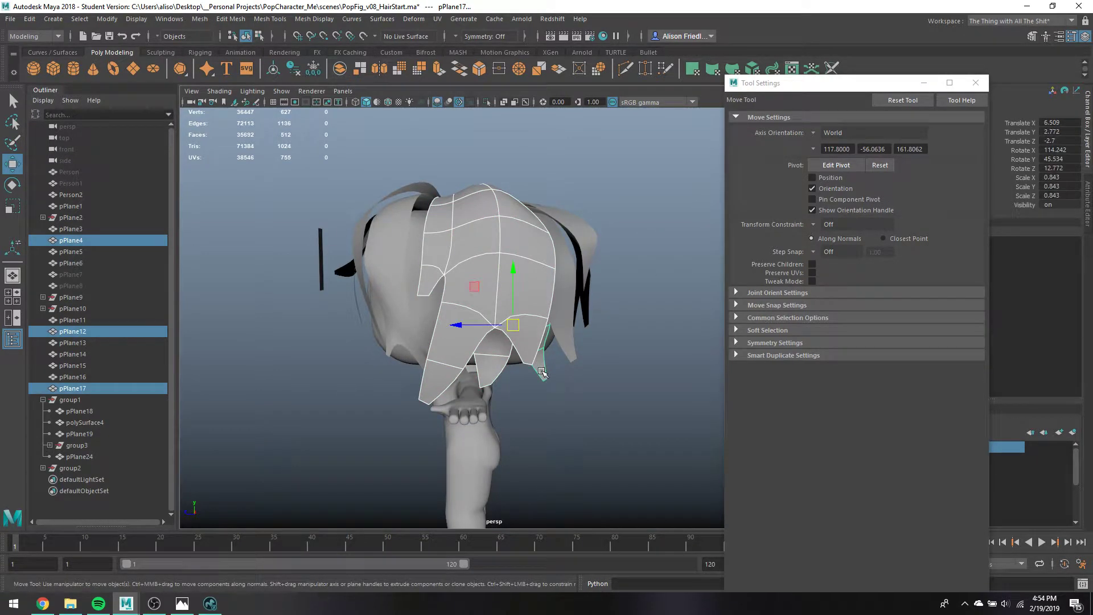
pyautogui.hotkey('ctrl', 'd')
pyautogui.hotkey('ctrl', 'g')
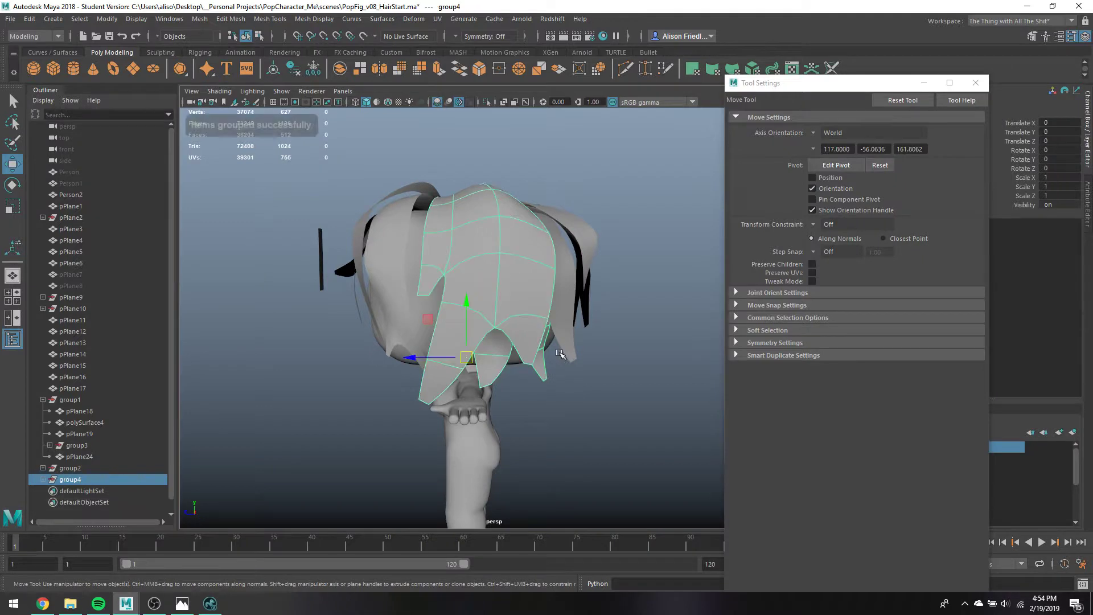
# Rotate the new hair group about 93° in Y, scale it to about 0.82, and move it to the back of the head
pyautogui.press('e')
pyautogui.moveTo(490, 364); pyautogui.dragTo(506, 331)
pyautogui.press('r')
pyautogui.press('w')
pyautogui.press('q')
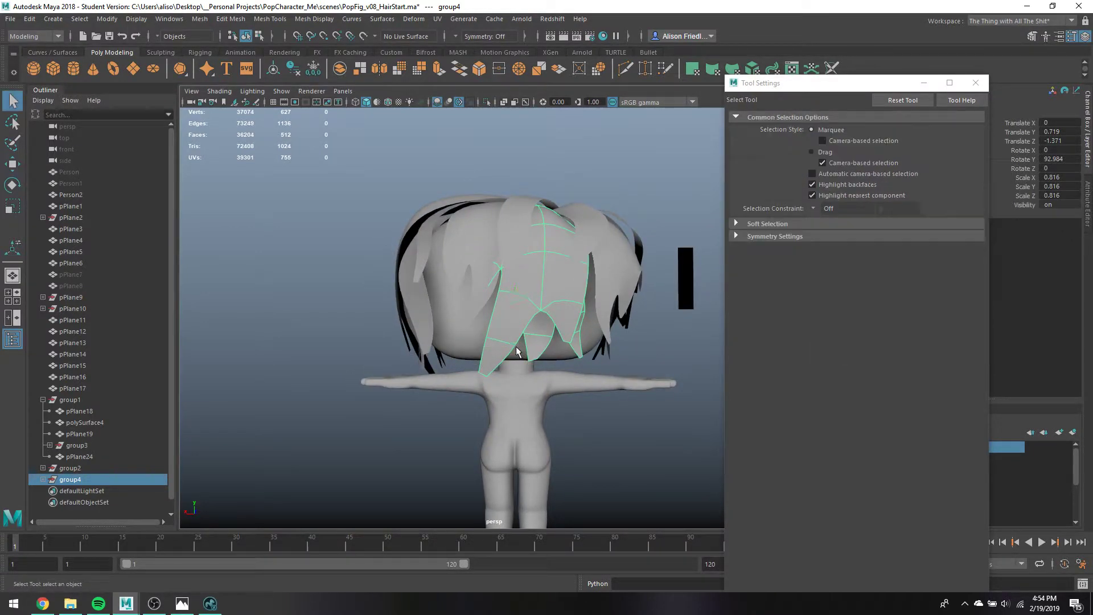
# Move the lowest face of the pPlane25 strand to pull its tip against the back of the head
pyautogui.moveTo(512, 275); pyautogui.dragTo(497, 309, button='right')
pyautogui.press('w')
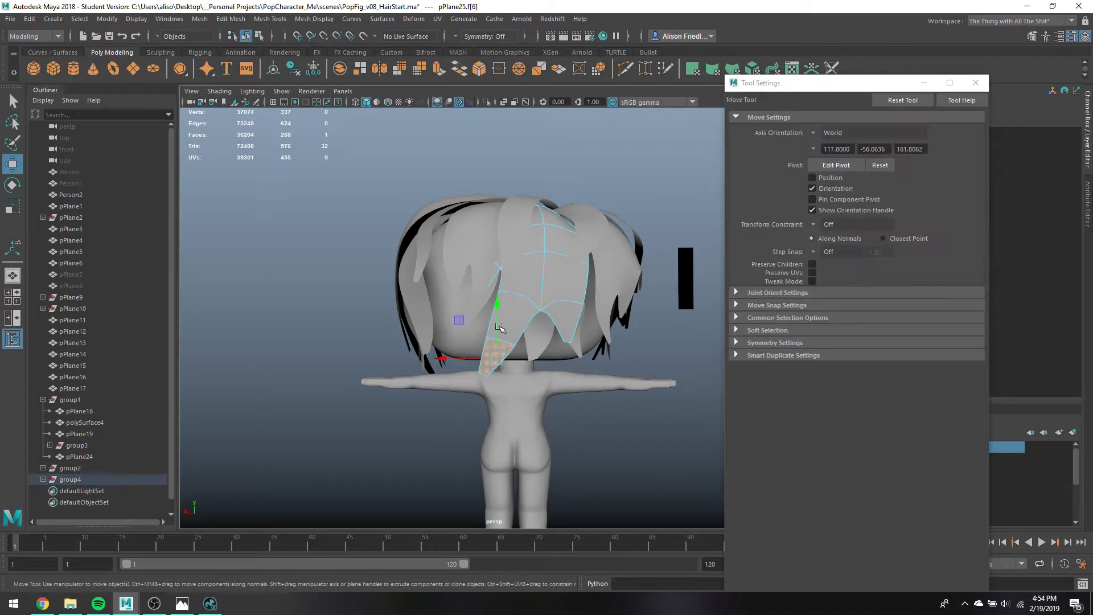
pyautogui.moveTo(499, 326); pyautogui.dragTo(546, 279)
pyautogui.press('r')
pyautogui.press('w')
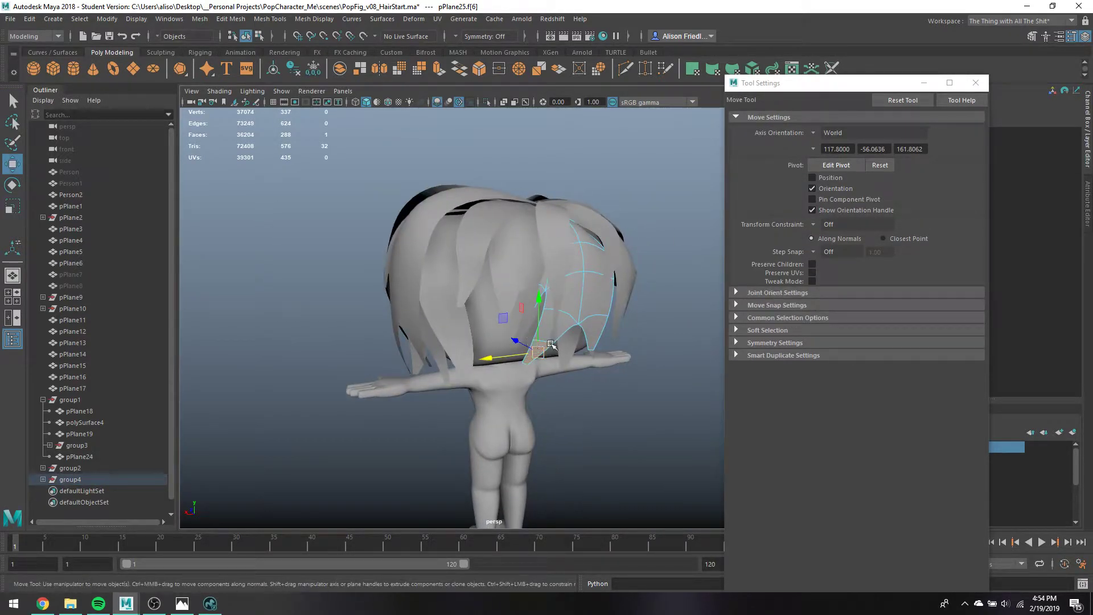
# Select the two lowest faces of the pPlane13 strand and reposition them over the hair at the back
pyautogui.press('q')
pyautogui.click(543, 283)
pyautogui.moveTo(549, 227); pyautogui.dragTo(554, 272, button='right')
pyautogui.click(546, 234)
pyautogui.click(556, 310)
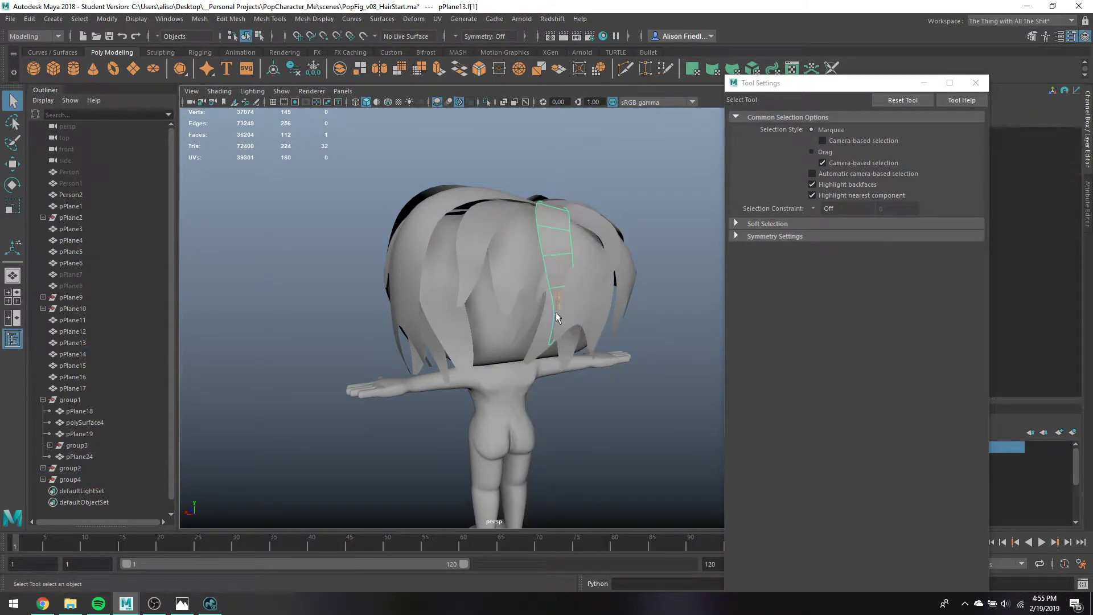
pyautogui.keyDown('shift'); pyautogui.click(575, 335); pyautogui.keyUp('shift')
pyautogui.press('w')
pyautogui.press('b')
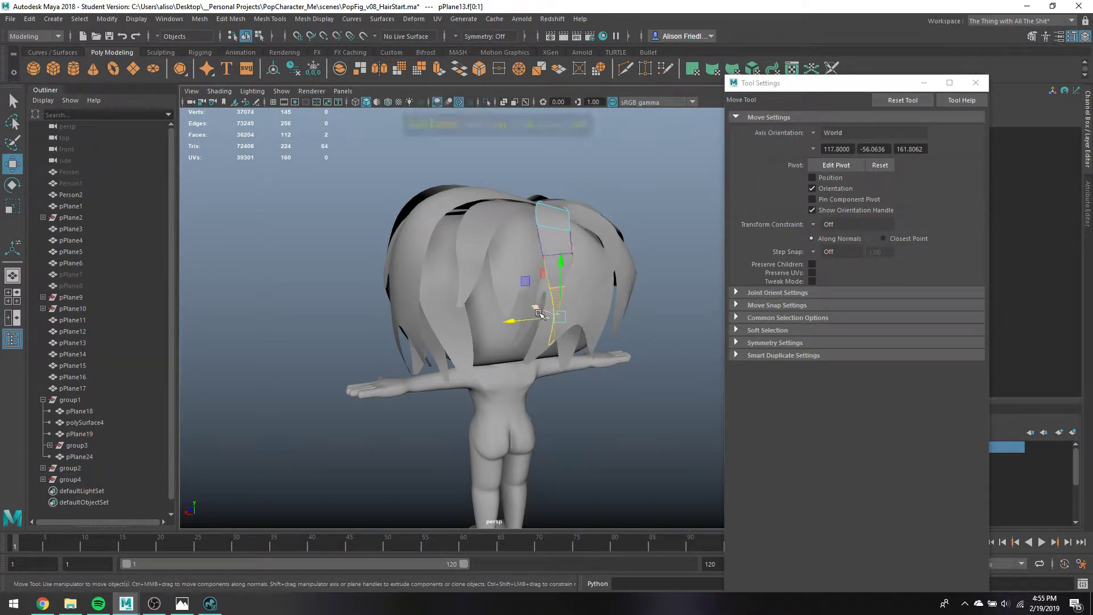
pyautogui.press('b')
pyautogui.press('q')
# Return pPlane13 to object mode and clear the selection
pyautogui.keyDown('alt'); pyautogui.moveTo(564, 328); pyautogui.dragTo(555, 281); pyautogui.keyUp('alt')
pyautogui.moveTo(544, 249); pyautogui.dragTo(600, 233, button='right')
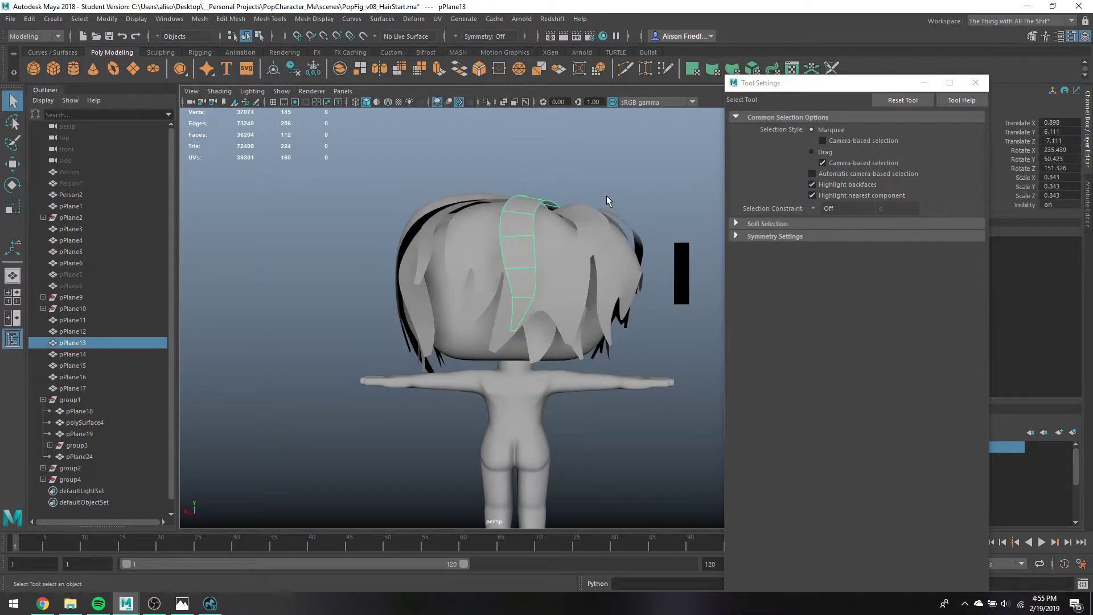
pyautogui.keyDown('alt'); pyautogui.moveTo(606, 199); pyautogui.dragTo(621, 229); pyautogui.keyUp('alt')
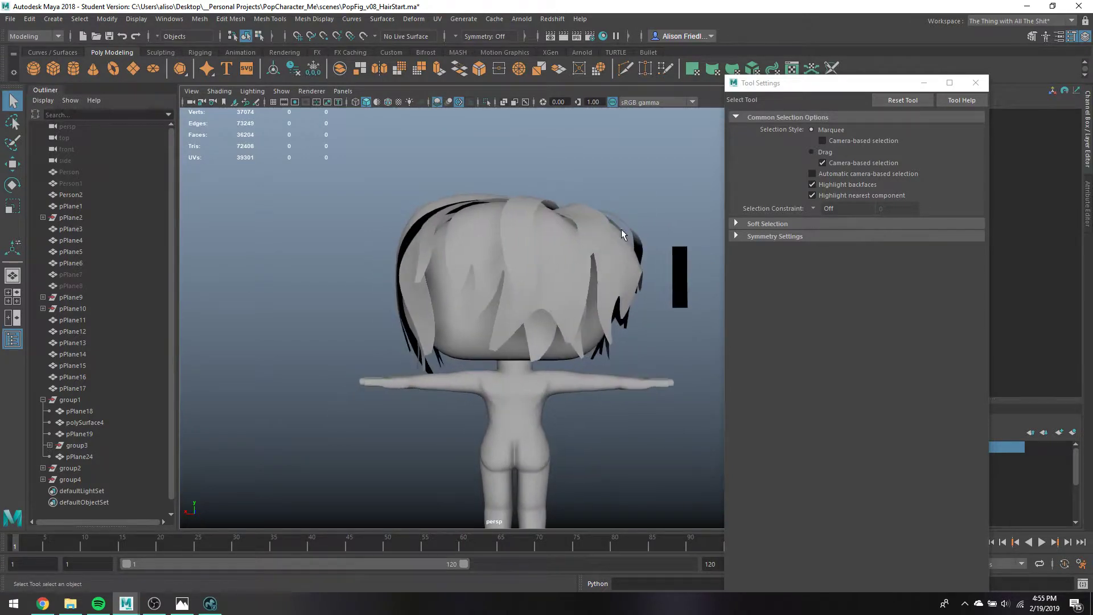
# Duplicate the three hair pieces of group4 as a new group and rotate it to about 57° in Y
pyautogui.click(550, 302)
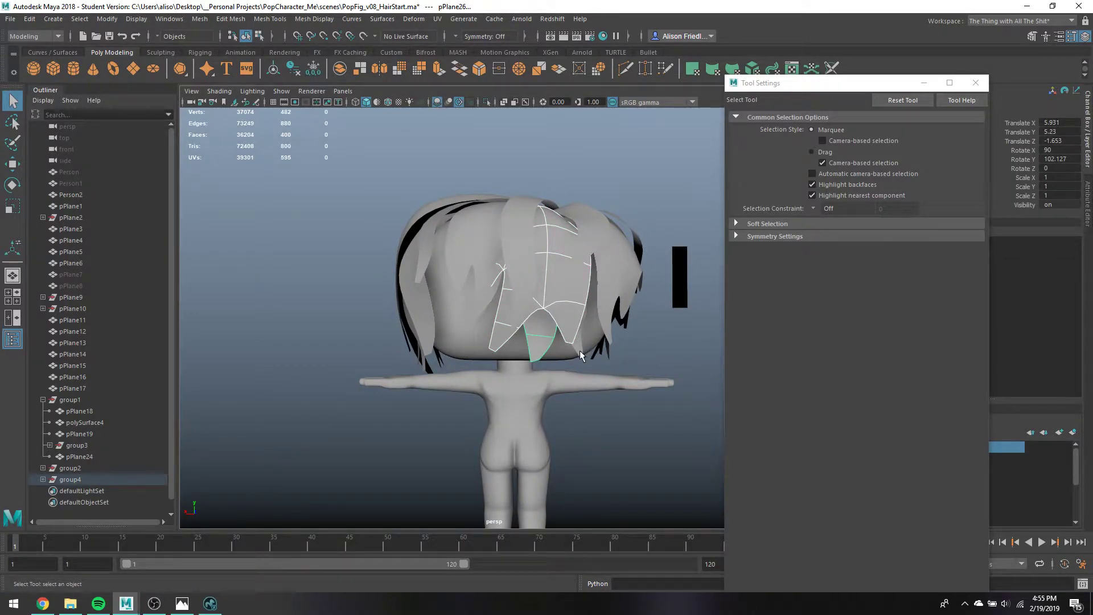
pyautogui.hotkey('ctrl', 'g')
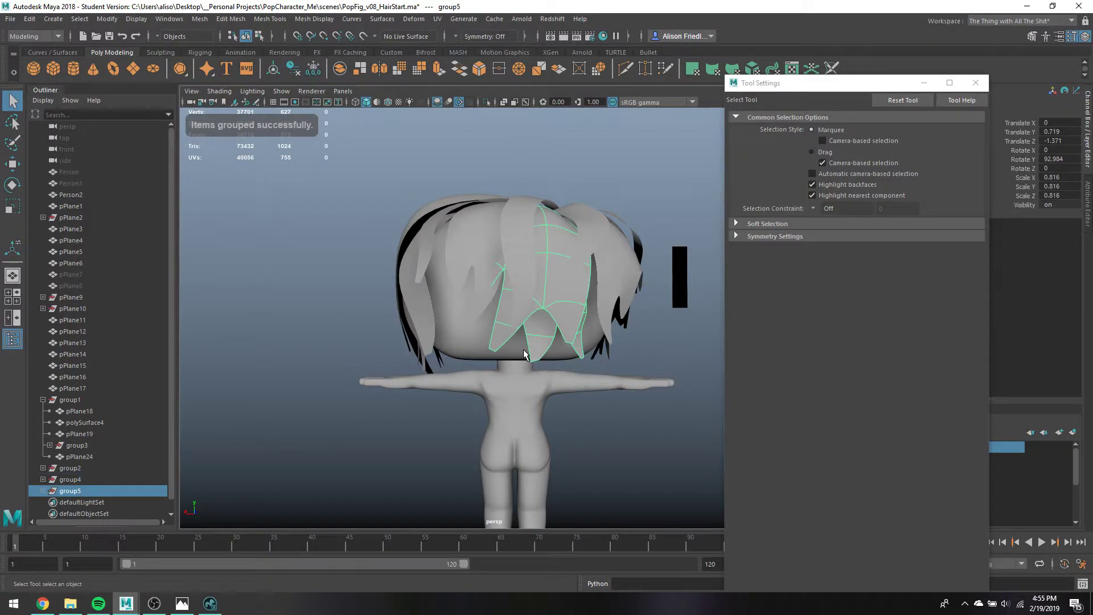
pyautogui.press('e')
pyautogui.moveTo(515, 348); pyautogui.dragTo(540, 371)
pyautogui.press('w')
pyautogui.press('e')
pyautogui.press('w')
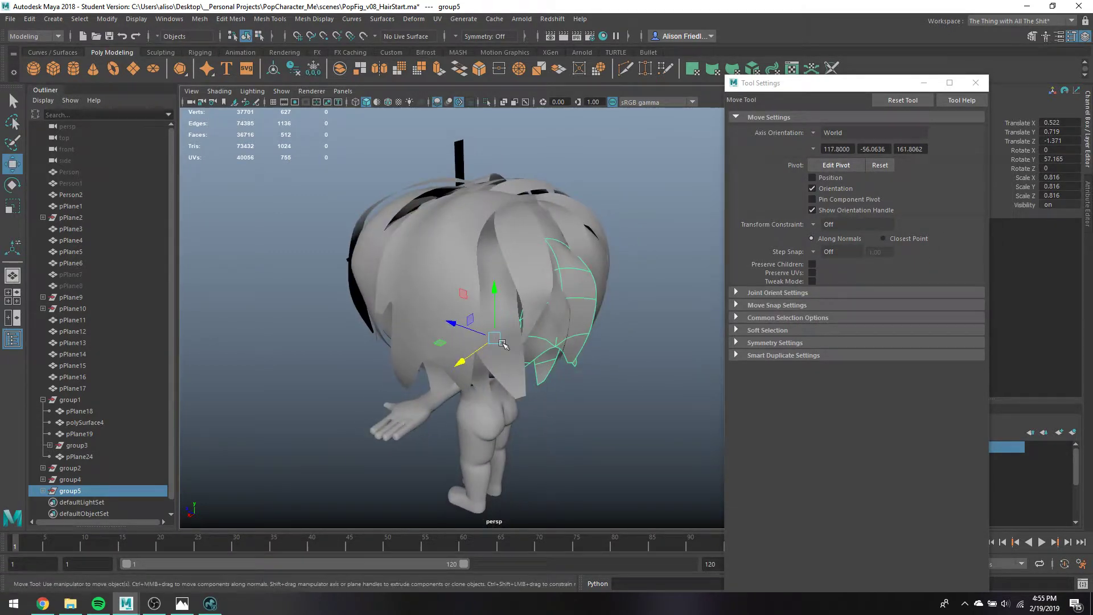
# Fine-tune the placement and rotation of the group5 hair copies against the back of the head
pyautogui.moveTo(481, 334); pyautogui.dragTo(484, 310)
pyautogui.press('e')
pyautogui.press('w')
# Move the pPlane29 strand to about X 6.4, Z -1.8 to fit it against the nape
pyautogui.press('q')
pyautogui.moveTo(484, 275); pyautogui.dragTo(486, 325, button='right')
pyautogui.click(503, 350)
pyautogui.press('w')
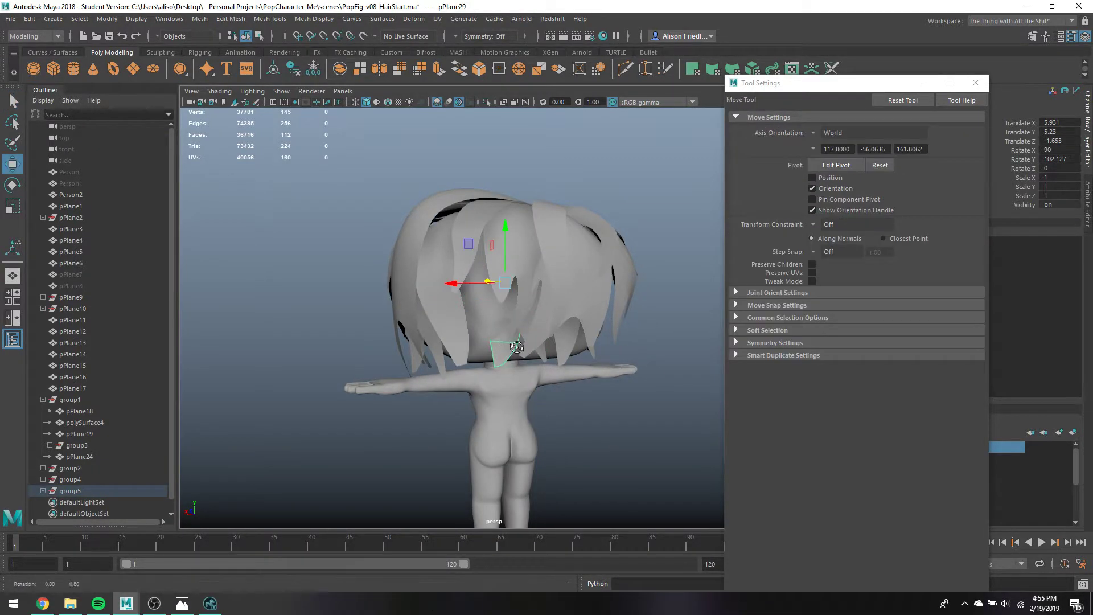
pyautogui.keyDown('alt'); pyautogui.moveTo(495, 318); pyautogui.dragTo(503, 291); pyautogui.keyUp('alt')
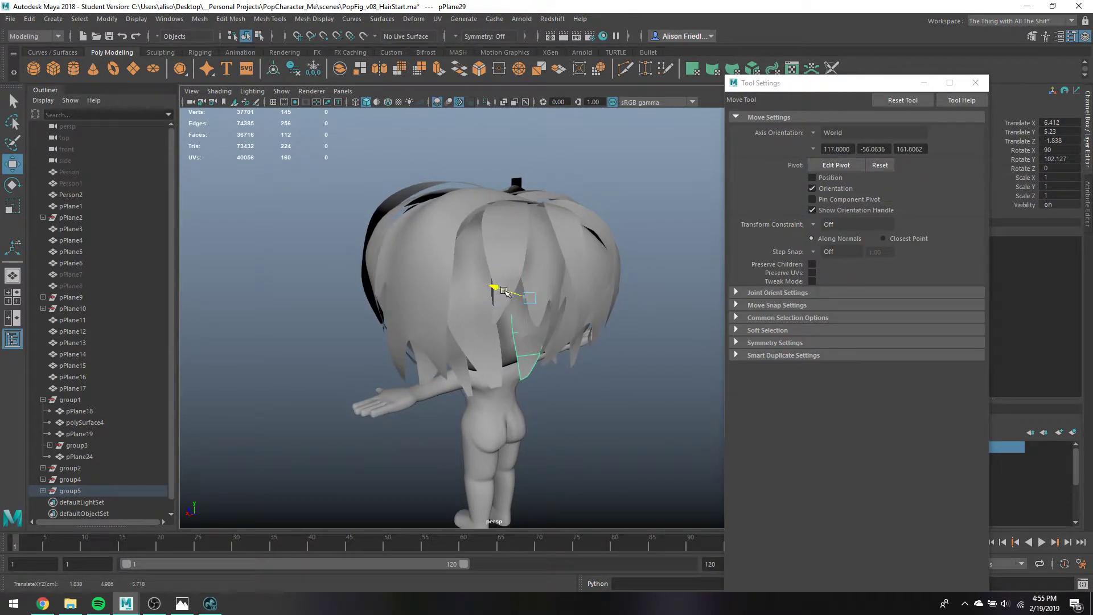
# Adjust the lower vertices of the pPlane28 strand to fit it beneath the neighbouring hair
pyautogui.press('q')
pyautogui.click(526, 327)
pyautogui.moveTo(526, 275); pyautogui.dragTo(471, 277, button='right')
pyautogui.keyDown('alt'); pyautogui.moveTo(472, 296); pyautogui.dragTo(478, 337); pyautogui.keyUp('alt')
pyautogui.press('w')
pyautogui.click(458, 328)
pyautogui.press('q')
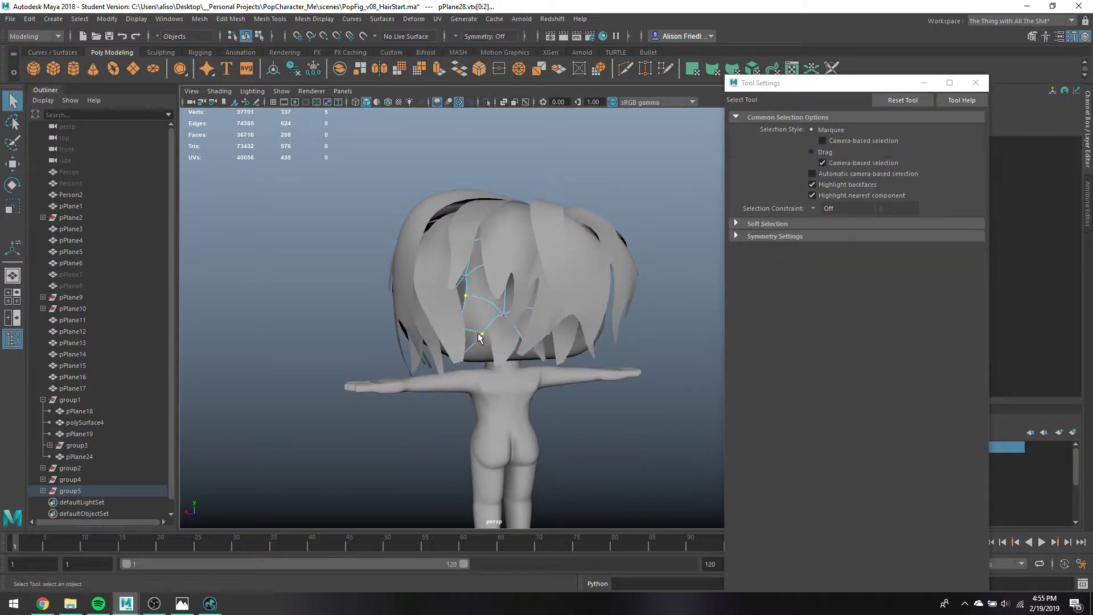
pyautogui.keyDown('alt'); pyautogui.moveTo(477, 287); pyautogui.dragTo(471, 299); pyautogui.keyUp('alt')
# Duplicate the pPlane16 strand and lower the copy to about 4.3 in Y
pyautogui.click(471, 301)
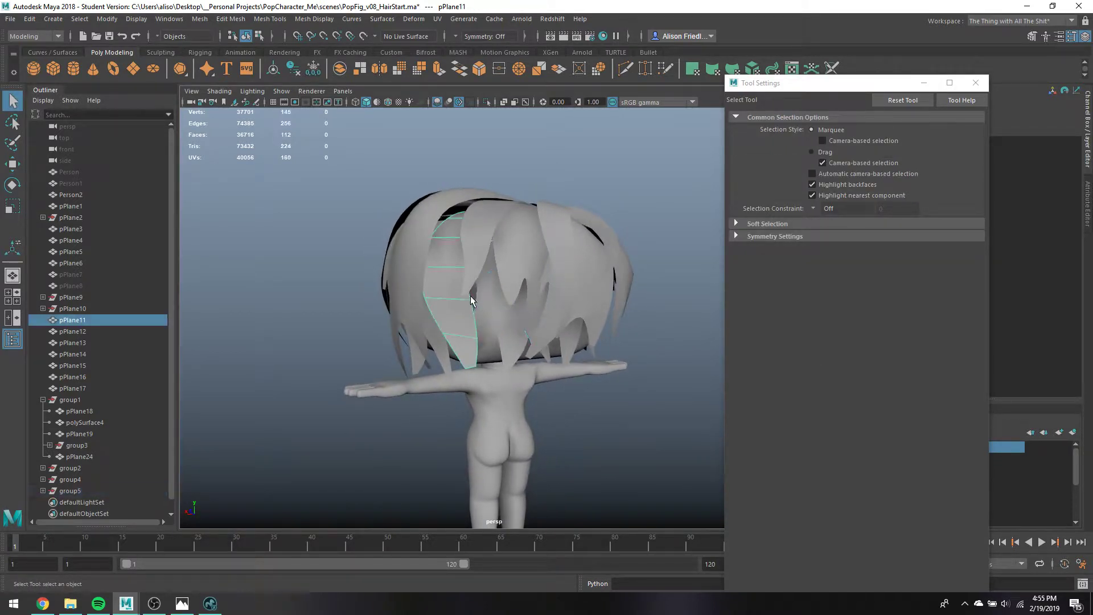
pyautogui.click(478, 258)
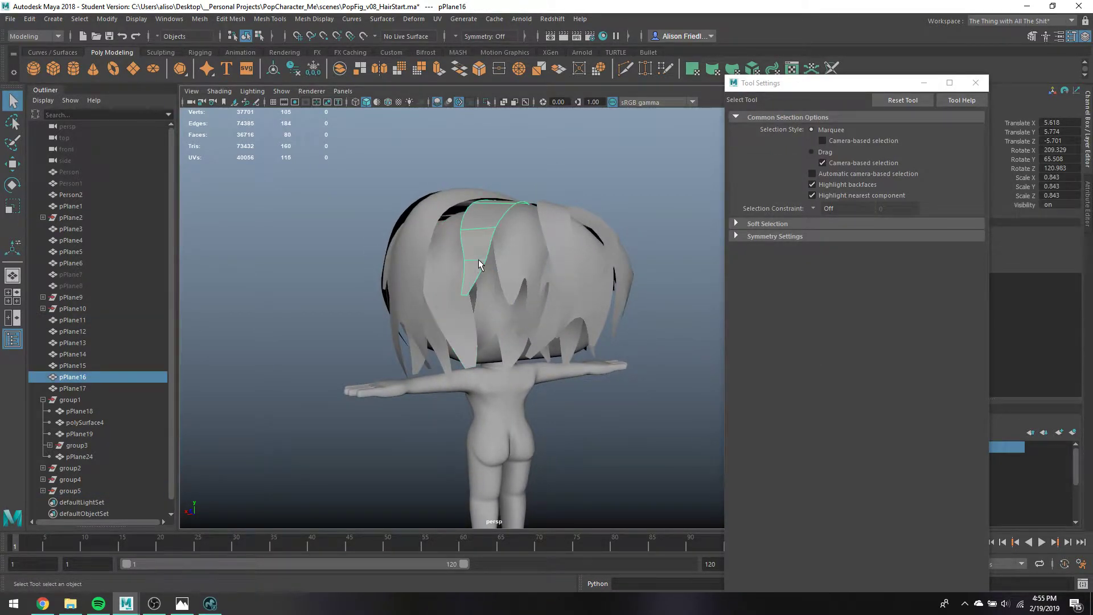
pyautogui.hotkey('ctrl', 'd')
pyautogui.press('w')
pyautogui.moveTo(462, 239); pyautogui.dragTo(458, 274, button='middle')
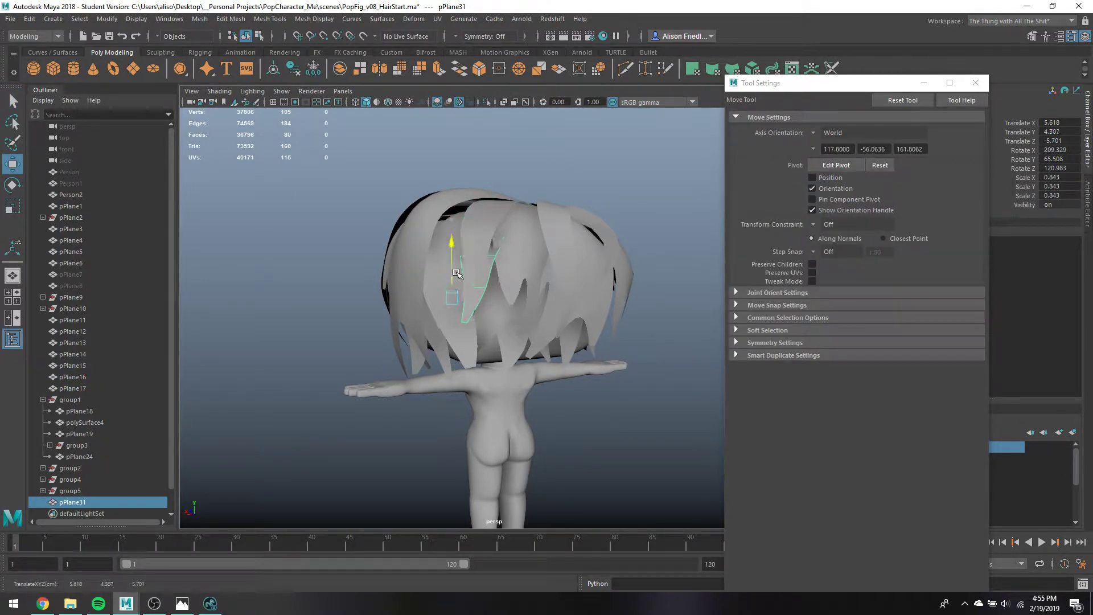
# Rotate the pPlane31 strand to about 253°, 77°, 154° and move it to about X 5.1, Z -4.6
pyautogui.press('e')
pyautogui.moveTo(470, 279); pyautogui.dragTo(473, 292)
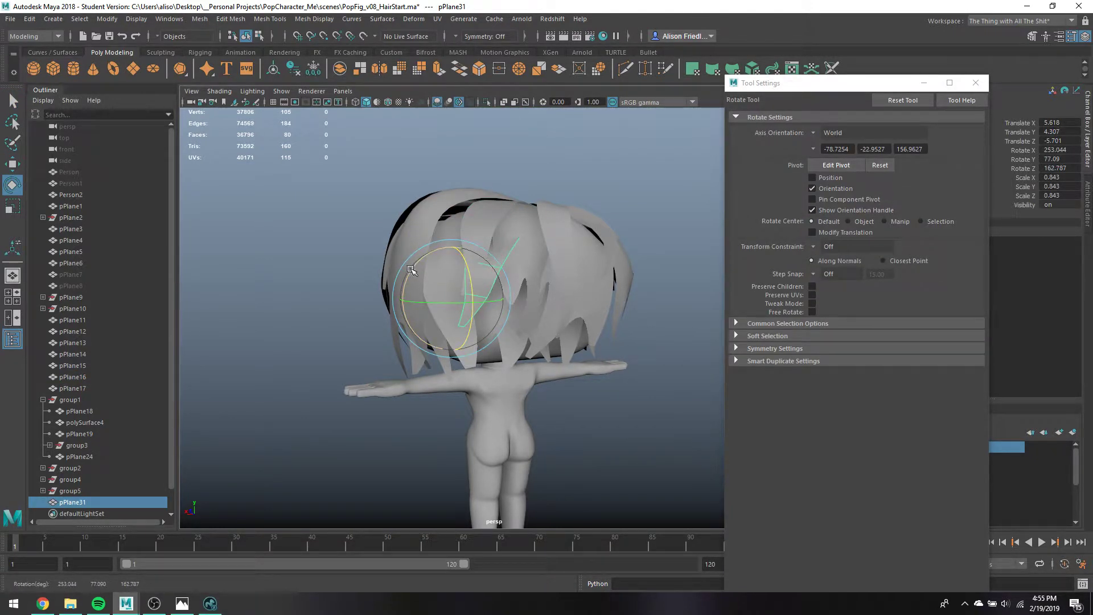
pyautogui.moveTo(411, 270); pyautogui.dragTo(444, 335)
pyautogui.press('w')
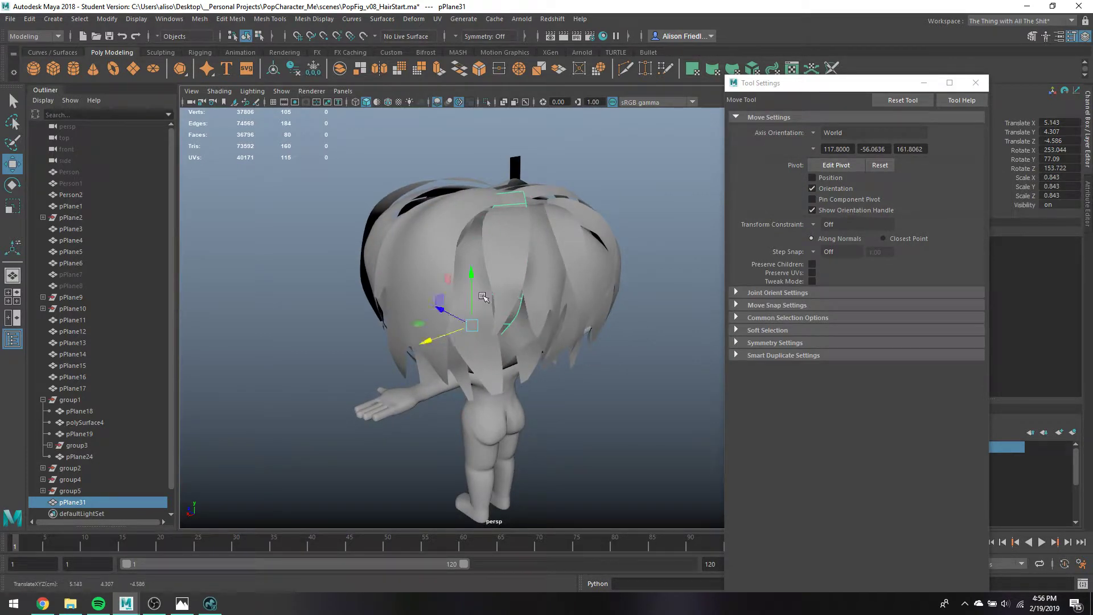
pyautogui.moveTo(469, 294)
pyautogui.mouseDown()
pyautogui.moveTo(469, 310)
pyautogui.moveTo(457, 287)
pyautogui.mouseUp()
# Select the tip edge of the pPlane31 strand in wireframe display and move it to reshape the strand's end
pyautogui.press('q')
pyautogui.moveTo(457, 288); pyautogui.dragTo(436, 257, button='right')
pyautogui.click(454, 284)
pyautogui.press('4')
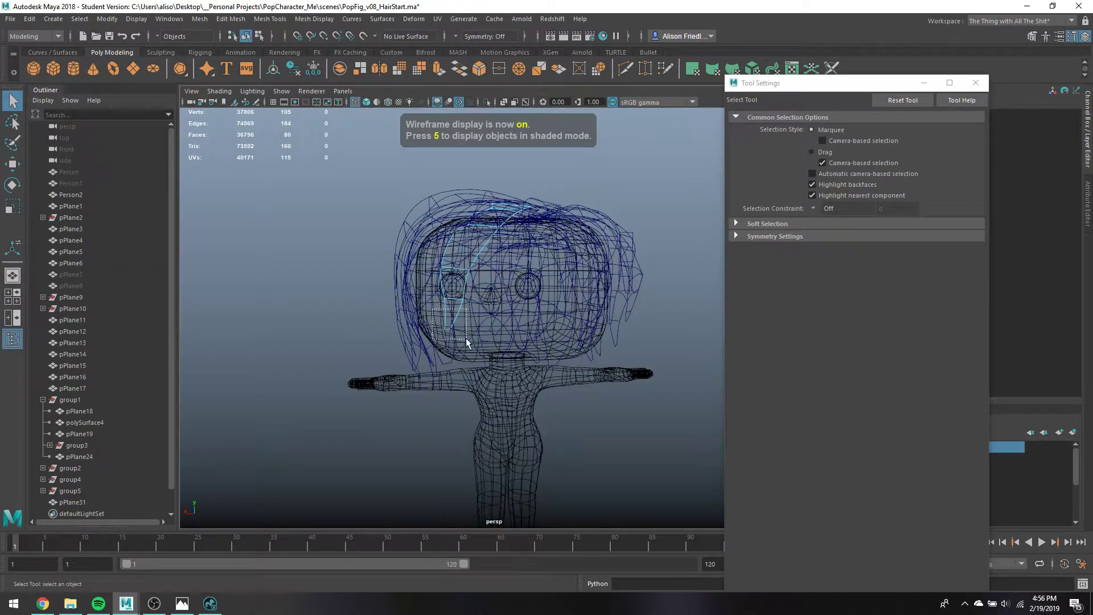
pyautogui.moveTo(465, 337); pyautogui.dragTo(466, 337)
pyautogui.press('w')
pyautogui.press('q')
pyautogui.press('w')
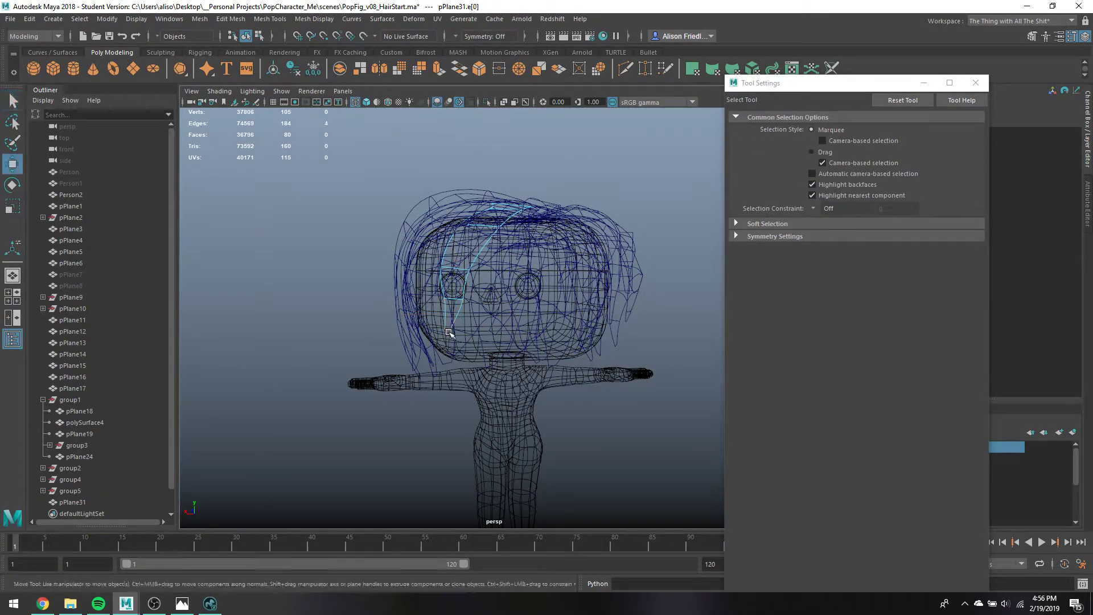
pyautogui.press('5')
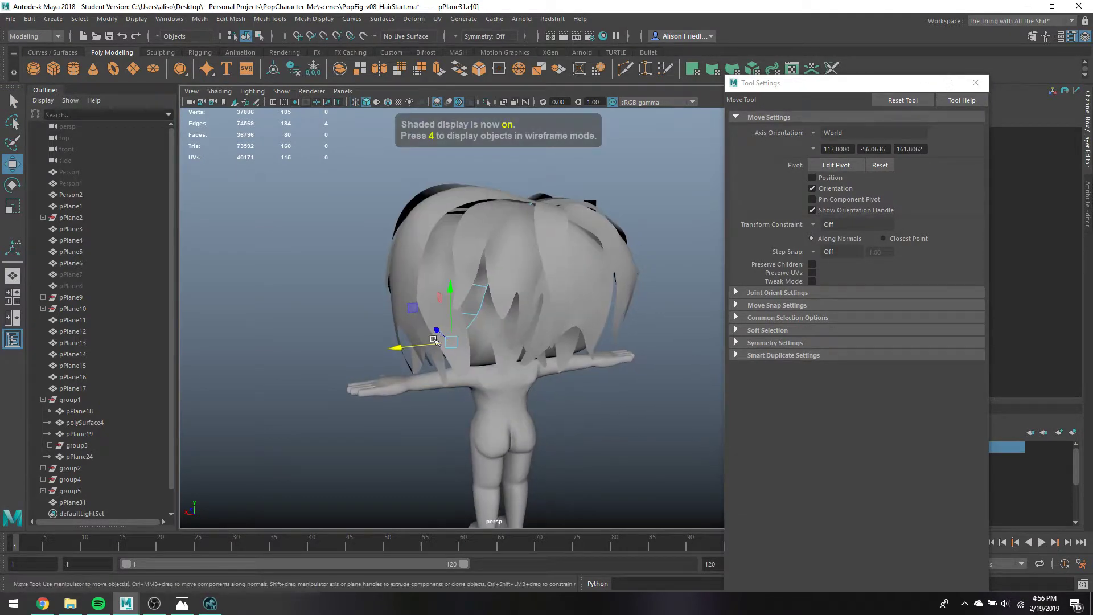
pyautogui.moveTo(433, 340)
pyautogui.mouseDown()
pyautogui.moveTo(439, 332)
pyautogui.moveTo(463, 358)
pyautogui.mouseUp()
# Adjust individual vertices on the lower part of the pPlane31 strand to fit it around the head
pyautogui.press('q')
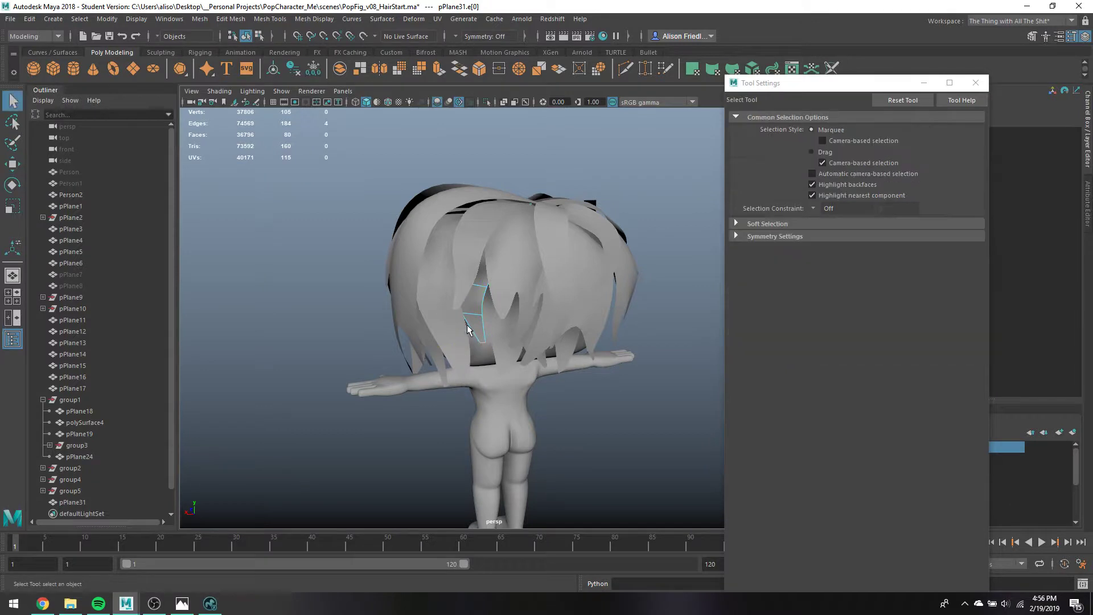
pyautogui.moveTo(462, 278)
pyautogui.mouseDown(button='right')
pyautogui.moveTo(421, 287)
pyautogui.moveTo(473, 306)
pyautogui.moveTo(504, 263)
pyautogui.moveTo(453, 264)
pyautogui.mouseUp(button='right')
pyautogui.click(465, 317)
pyautogui.click(475, 291)
pyautogui.moveTo(450, 304); pyautogui.dragTo(364, 265)
pyautogui.press('w')
pyautogui.press('q')
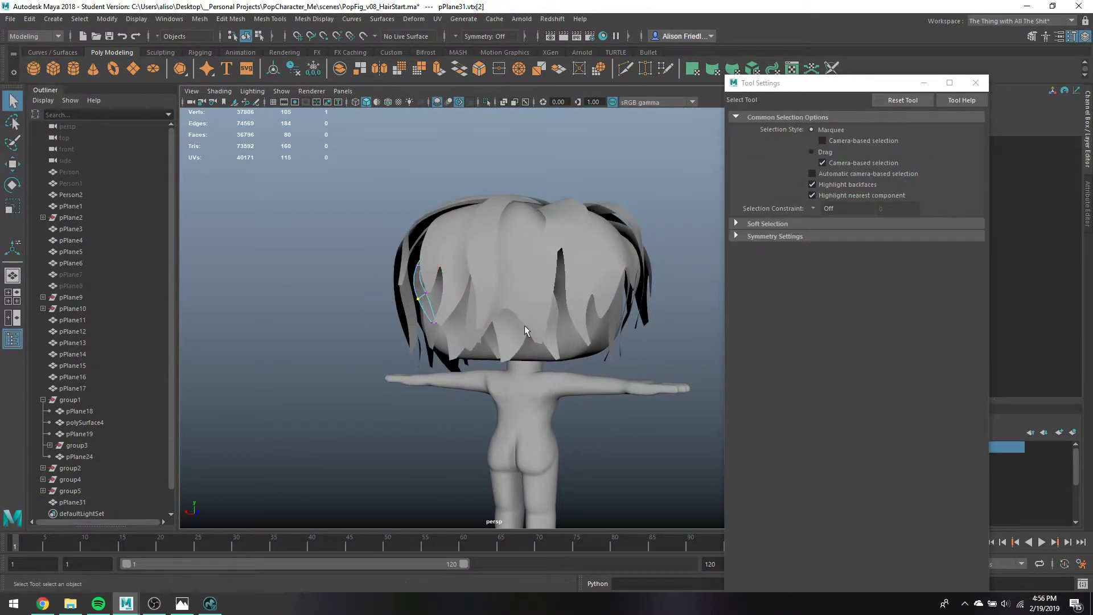
# Duplicate the pPlane25 hair piece, rotate the copy to about 130° in Y and move it along the back of the head
pyautogui.click(517, 336)
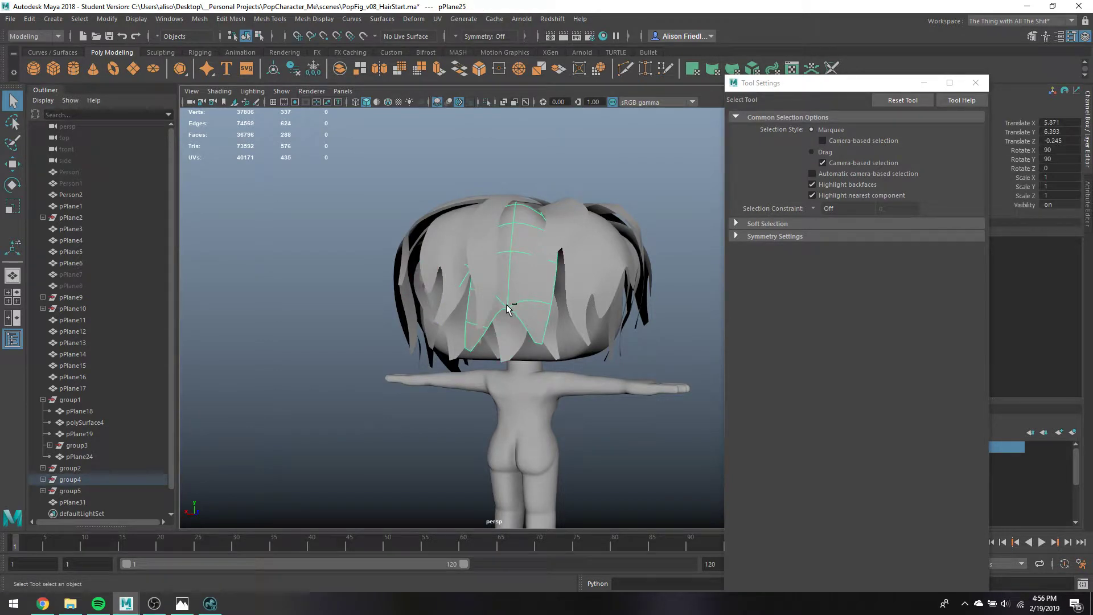
pyautogui.hotkey('ctrl', 'd')
pyautogui.press('e')
pyautogui.moveTo(514, 263); pyautogui.dragTo(561, 266)
pyautogui.press('w')
# Rotate the pPlane32 hair piece to about 145° in Y and move it to about X 4.8, Z -5.0
pyautogui.press('r')
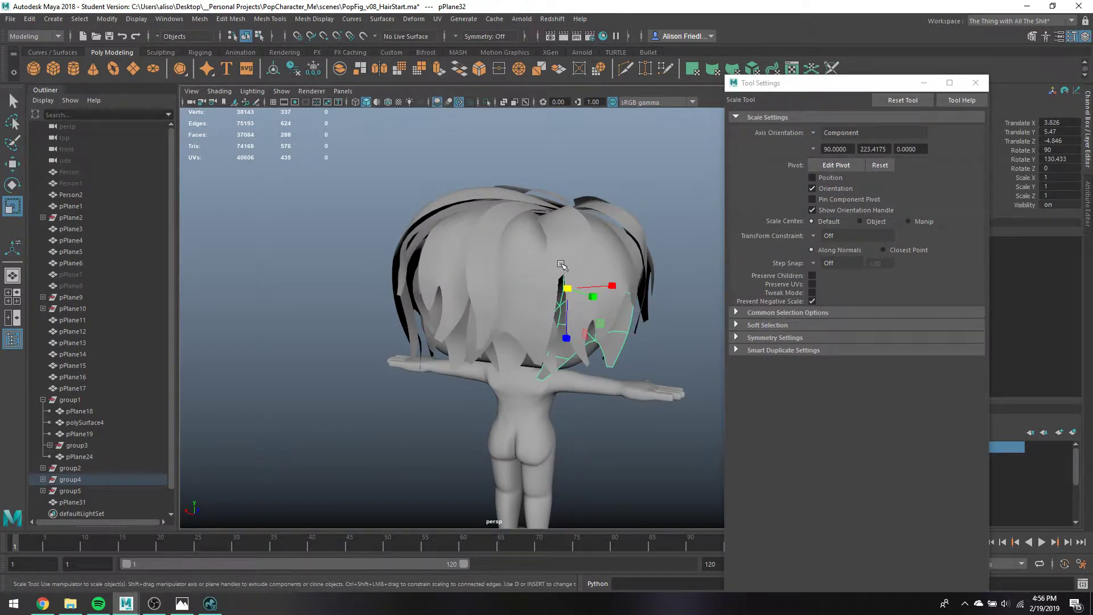
pyautogui.keyDown('alt'); pyautogui.moveTo(569, 331); pyautogui.dragTo(532, 319); pyautogui.keyUp('alt')
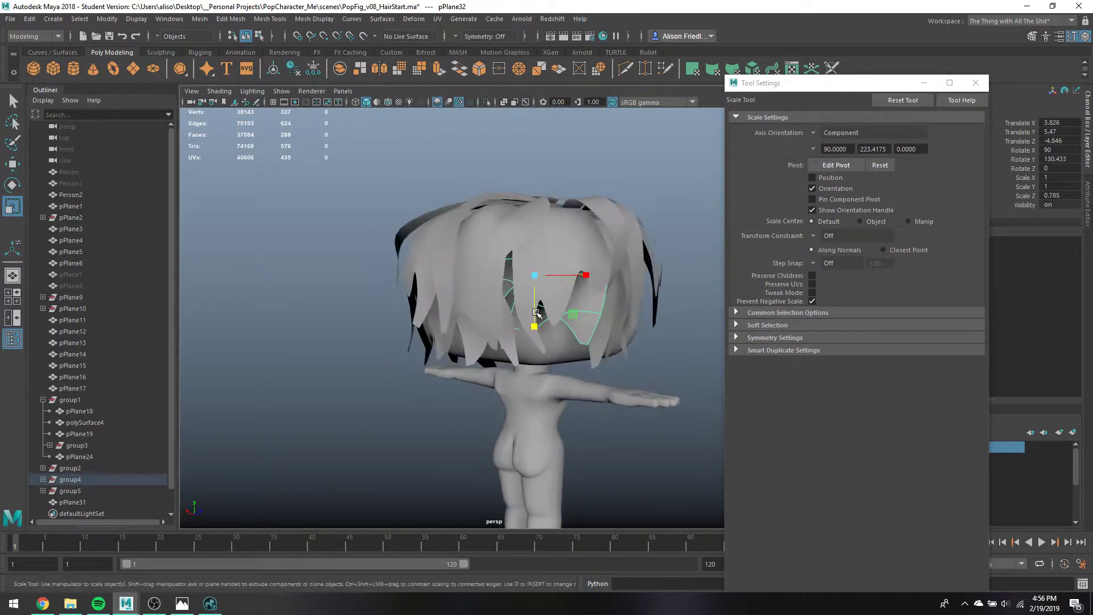
pyautogui.press('e')
pyautogui.moveTo(549, 278); pyautogui.dragTo(584, 295)
pyautogui.press('w')
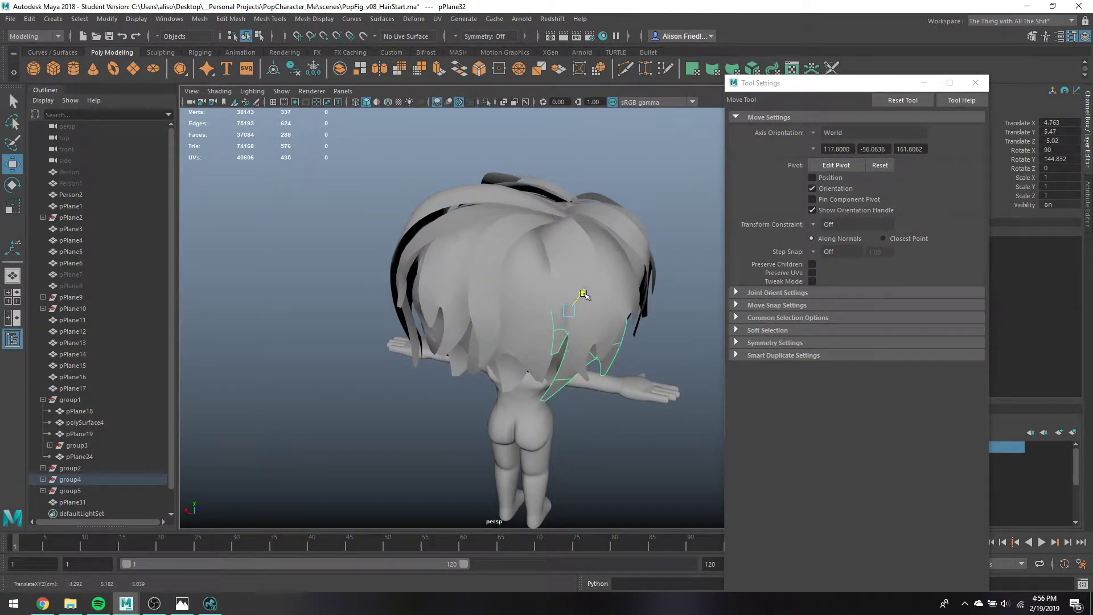
# Select a face on the side lock of pPlane32 and move it to reshape the lock
pyautogui.moveTo(563, 278); pyautogui.dragTo(561, 308, button='right')
pyautogui.click(564, 352)
pyautogui.moveTo(538, 335); pyautogui.dragTo(582, 269)
pyautogui.press('q')
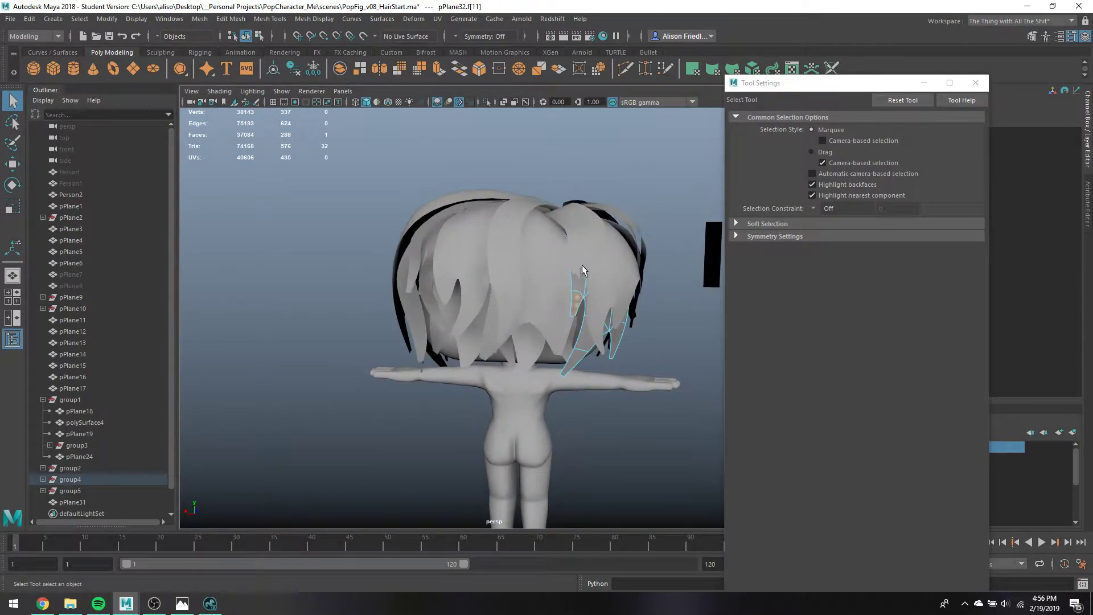
# Adjust the four lowest vertices of the pPlane23 strand over the new hair piece
pyautogui.moveTo(579, 261); pyautogui.dragTo(558, 243, button='right')
pyautogui.click(573, 264)
pyautogui.moveTo(537, 259); pyautogui.dragTo(525, 308)
pyautogui.press('w')
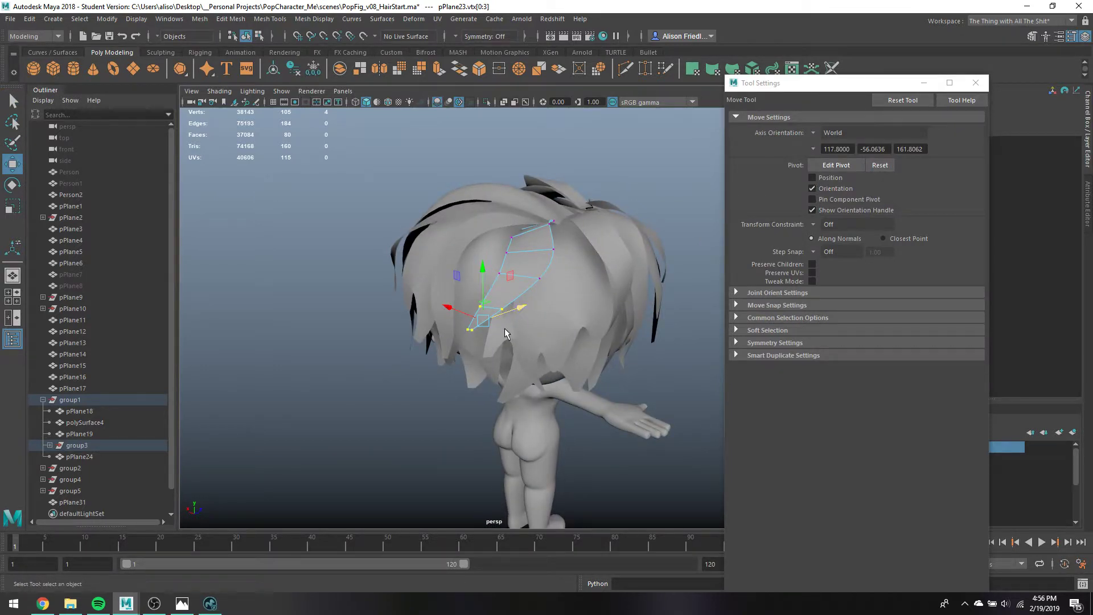
pyautogui.press('q')
# Move an upper edge of the side lock on pPlane32 to tuck it under the overlapping strand
pyautogui.moveTo(494, 281); pyautogui.dragTo(493, 316, button='right')
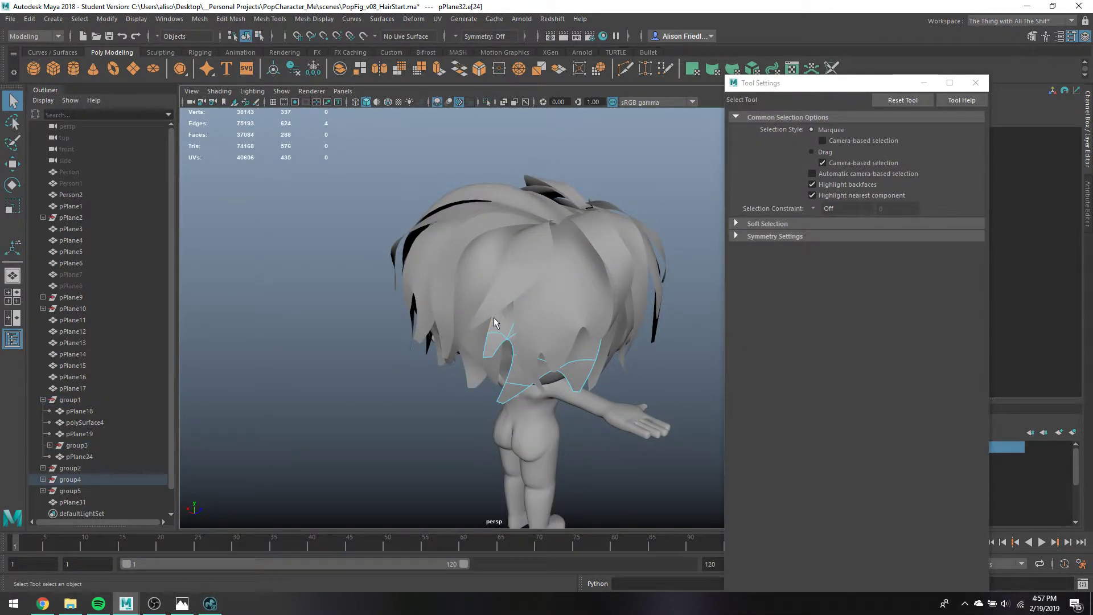
pyautogui.press('w')
pyautogui.moveTo(509, 312); pyautogui.dragTo(510, 312)
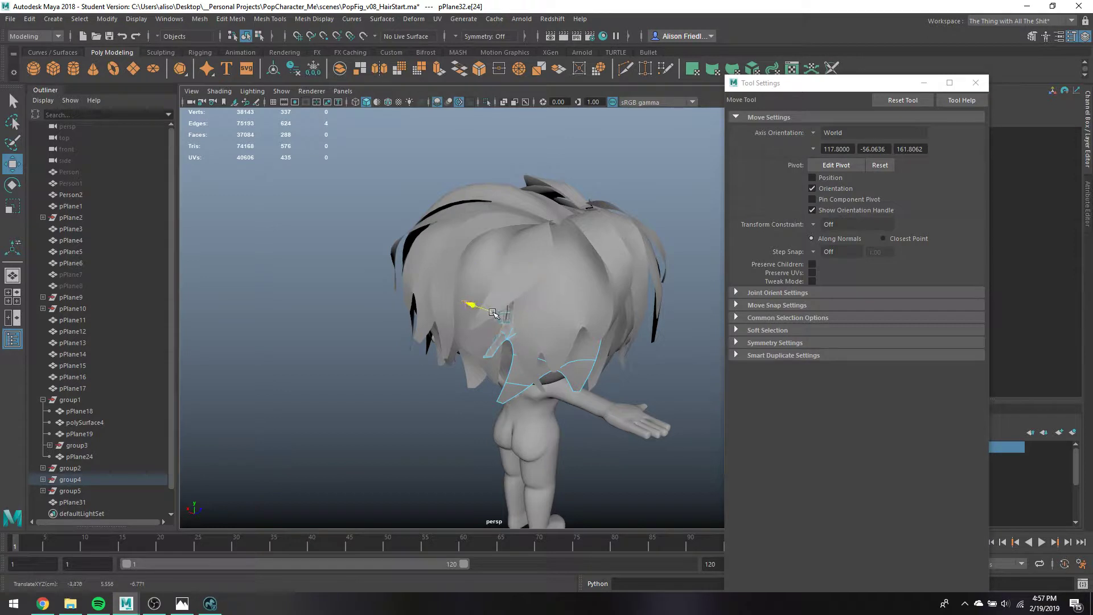
pyautogui.press('q')
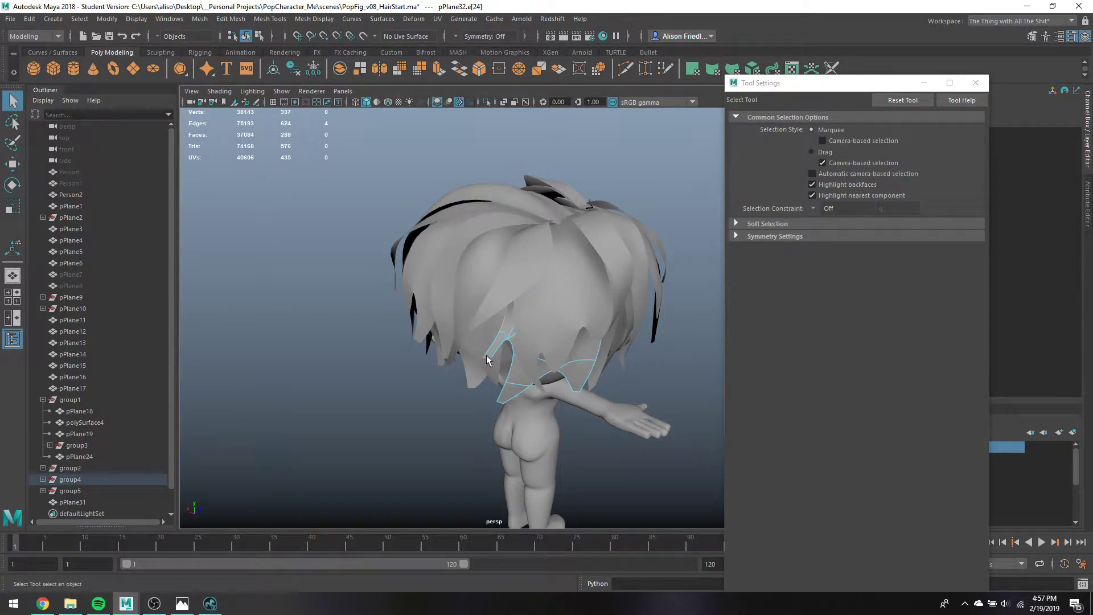
# Move the tip edge of the side lock on pPlane32 to fit it against the back of the head
pyautogui.press('e')
pyautogui.press('q')
pyautogui.click(488, 361)
pyautogui.press('e')
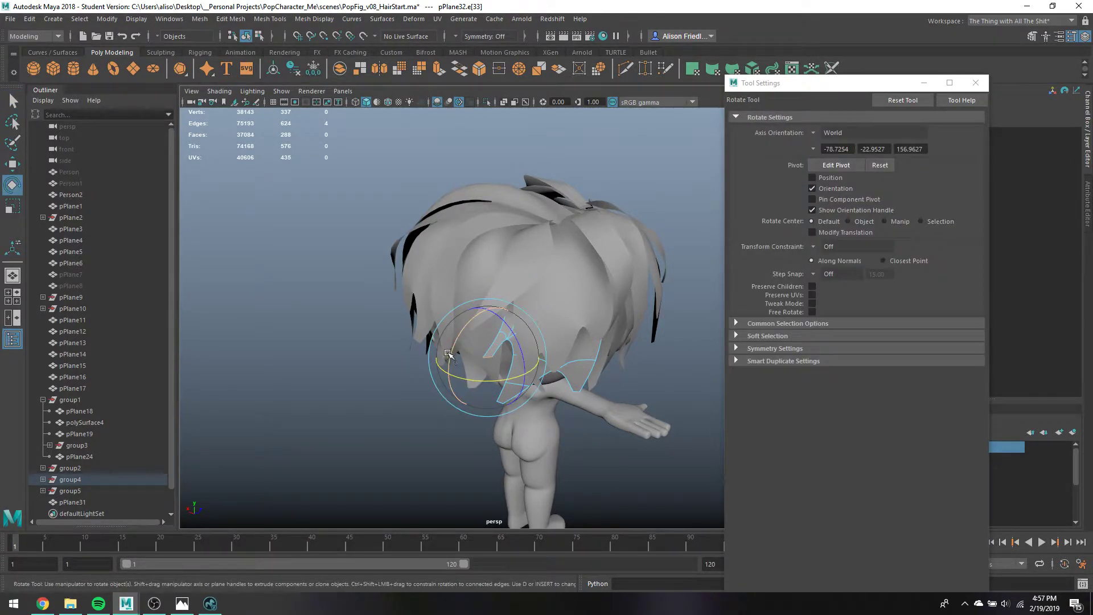
pyautogui.press('w')
pyautogui.moveTo(484, 326); pyautogui.dragTo(540, 323)
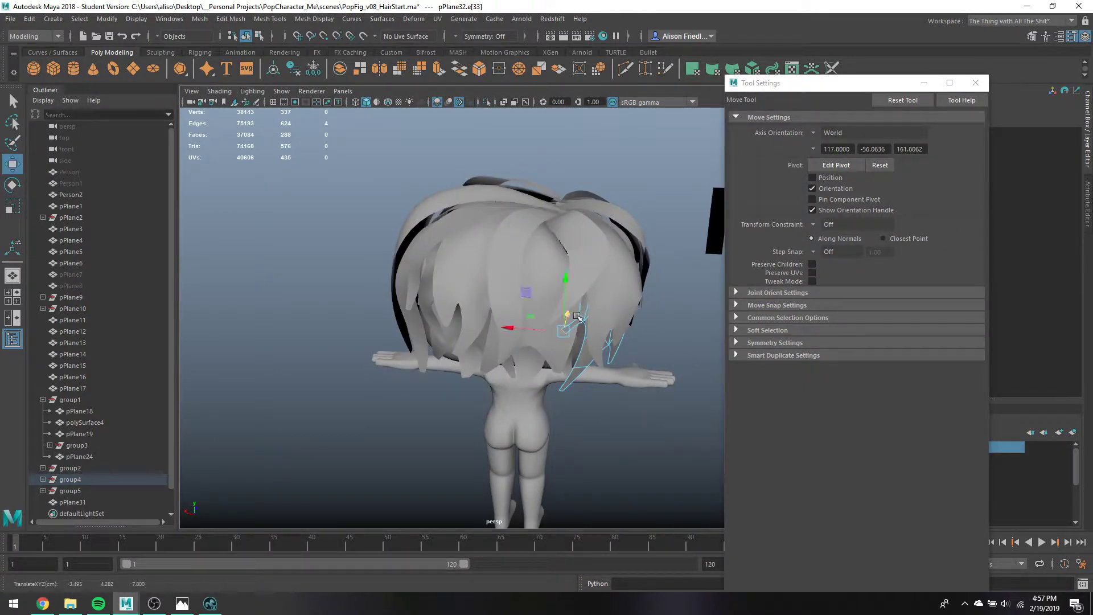
# Select an upper vertex of the side lock on pPlane32 and move it to tuck it under the overlapping strand
pyautogui.press('q')
pyautogui.moveTo(580, 278); pyautogui.dragTo(552, 276, button='right')
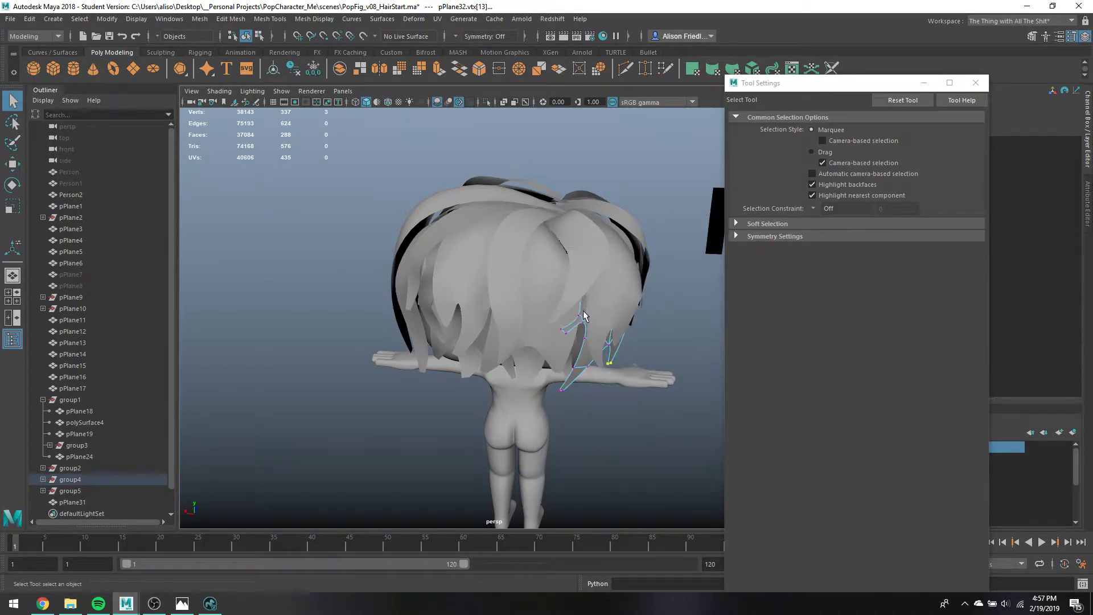
pyautogui.click(579, 314)
pyautogui.press('w')
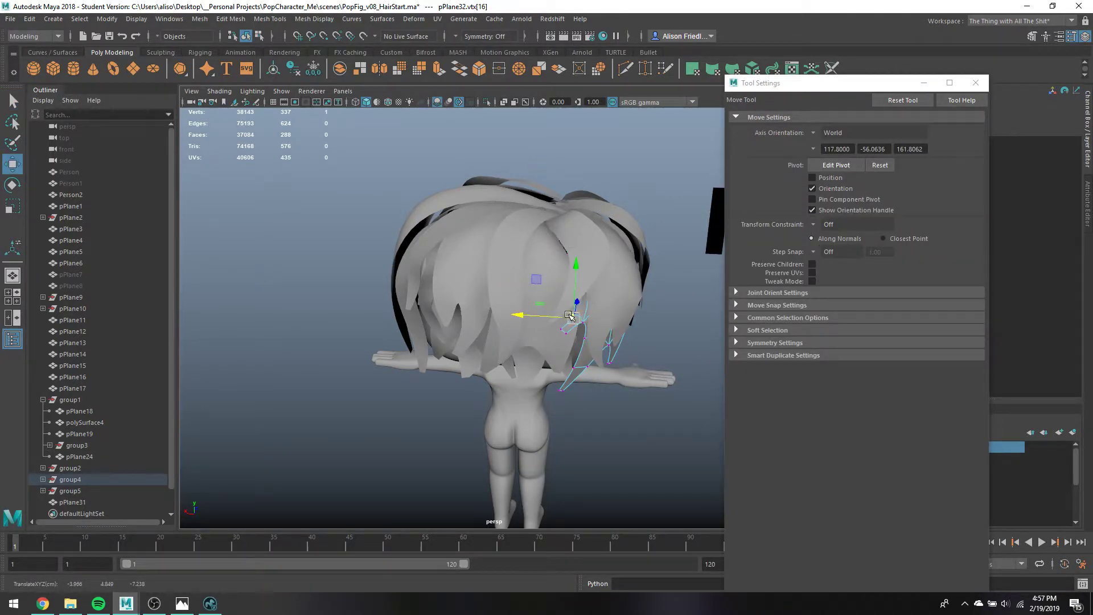
# Move a side vertex of the pPlane25 strand at the back of the head, then return to object mode
pyautogui.press('q')
pyautogui.click(538, 305)
pyautogui.moveTo(546, 275); pyautogui.dragTo(518, 278, button='right')
pyautogui.click(579, 305)
pyautogui.press('w')
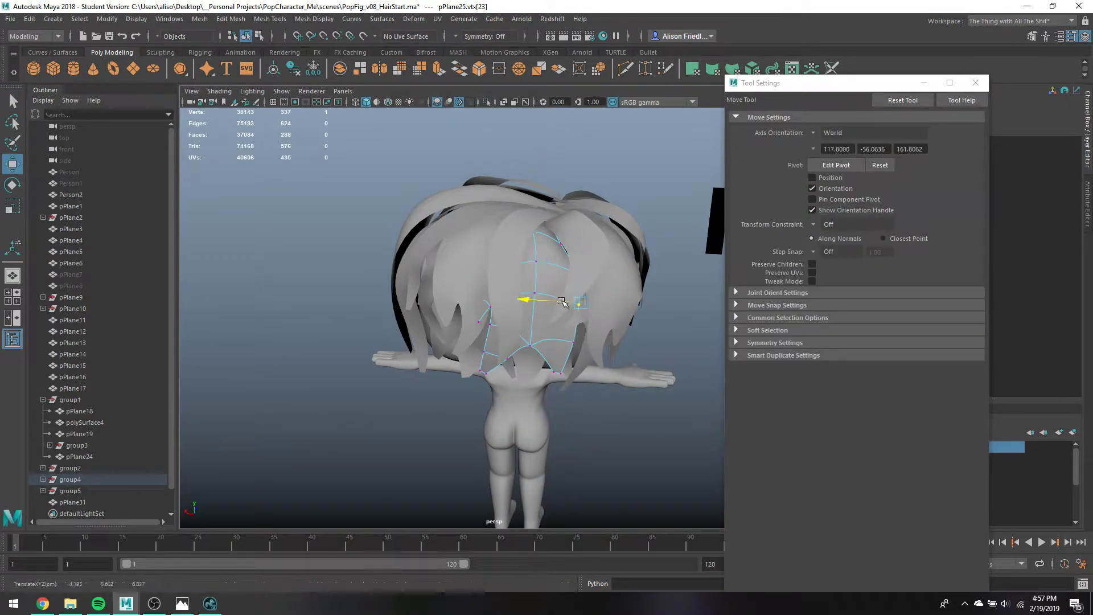
pyautogui.moveTo(560, 307)
pyautogui.keyDown('alt'); pyautogui.mouseDown()
pyautogui.moveTo(565, 277)
pyautogui.moveTo(552, 309)
pyautogui.mouseUp(); pyautogui.keyUp('alt')
pyautogui.press('q')
pyautogui.moveTo(557, 244); pyautogui.dragTo(586, 227, button='right')
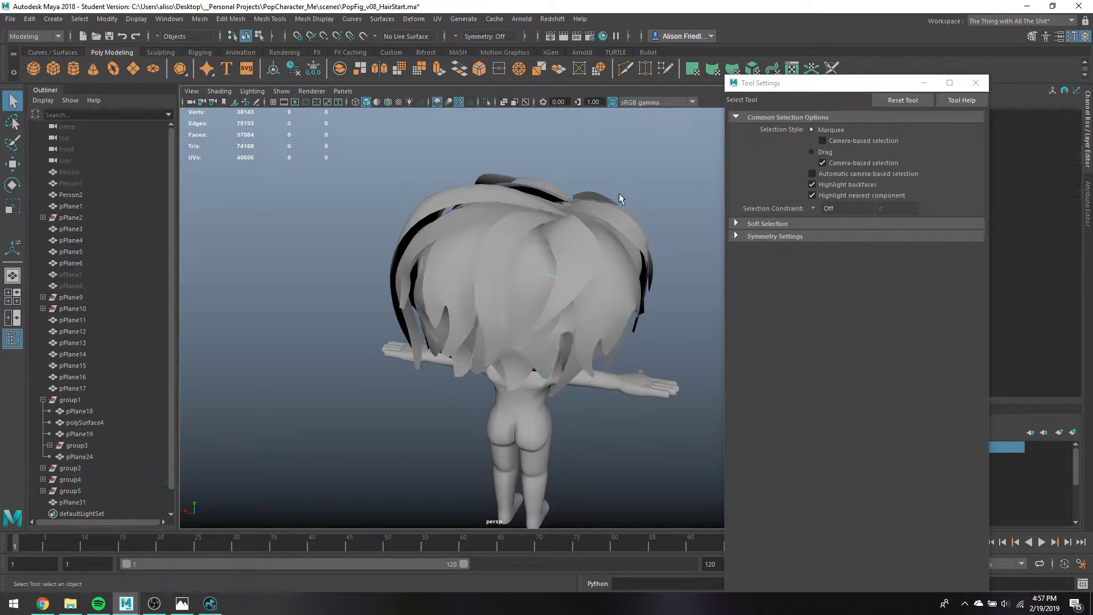
# Select the four lower faces of the polySurface4 strand beside the face and move them in towards the head
pyautogui.keyDown('alt'); pyautogui.moveTo(619, 193); pyautogui.dragTo(690, 274); pyautogui.keyUp('alt')
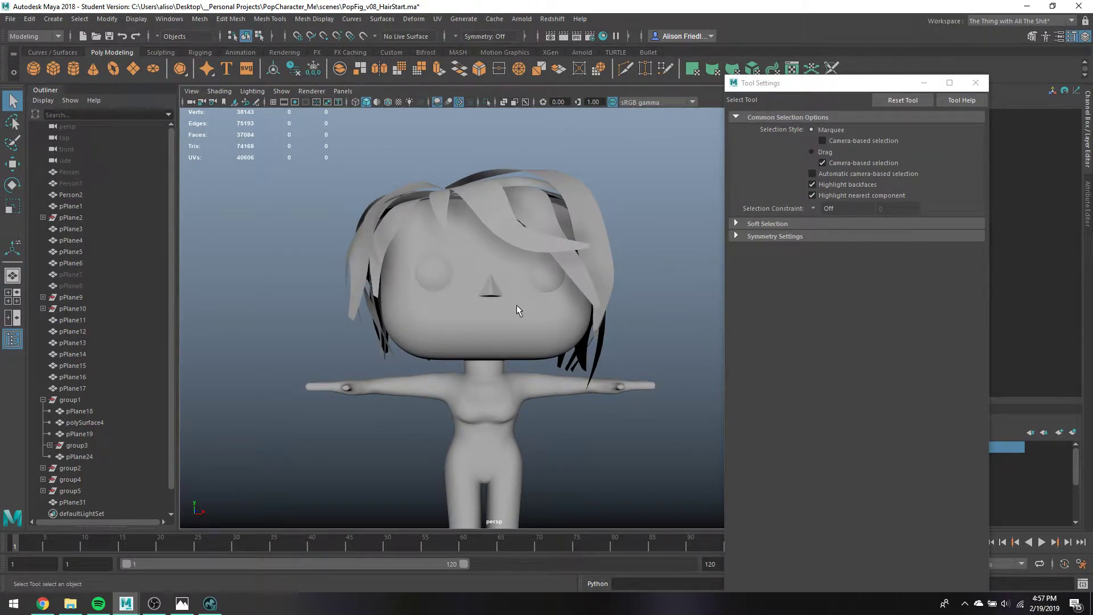
pyautogui.click(371, 285)
pyautogui.rightClick(360, 275)
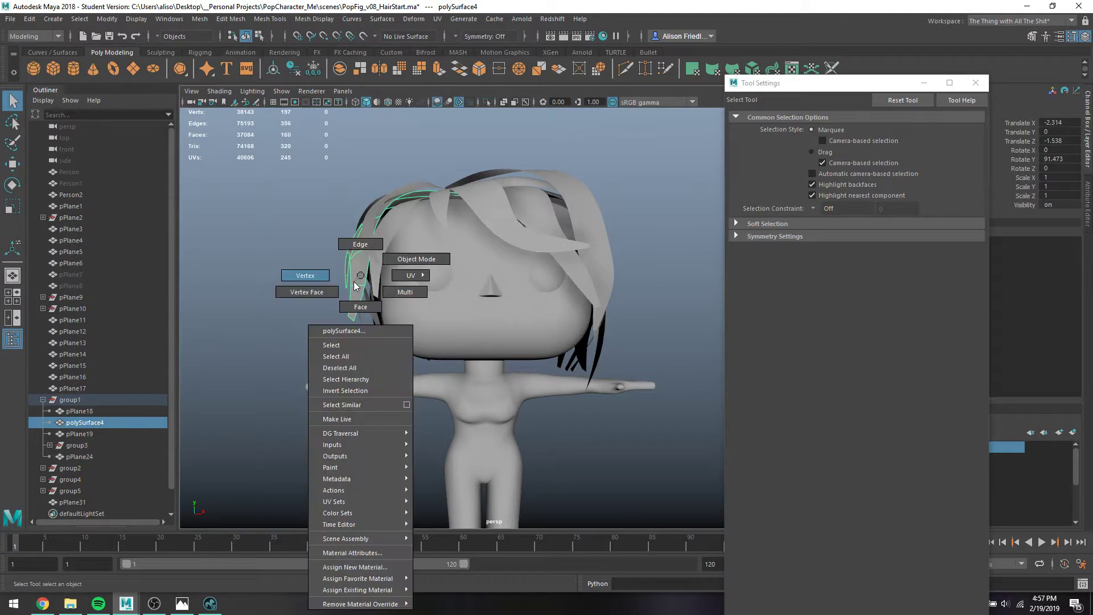
pyautogui.click(358, 304)
pyautogui.click(352, 296)
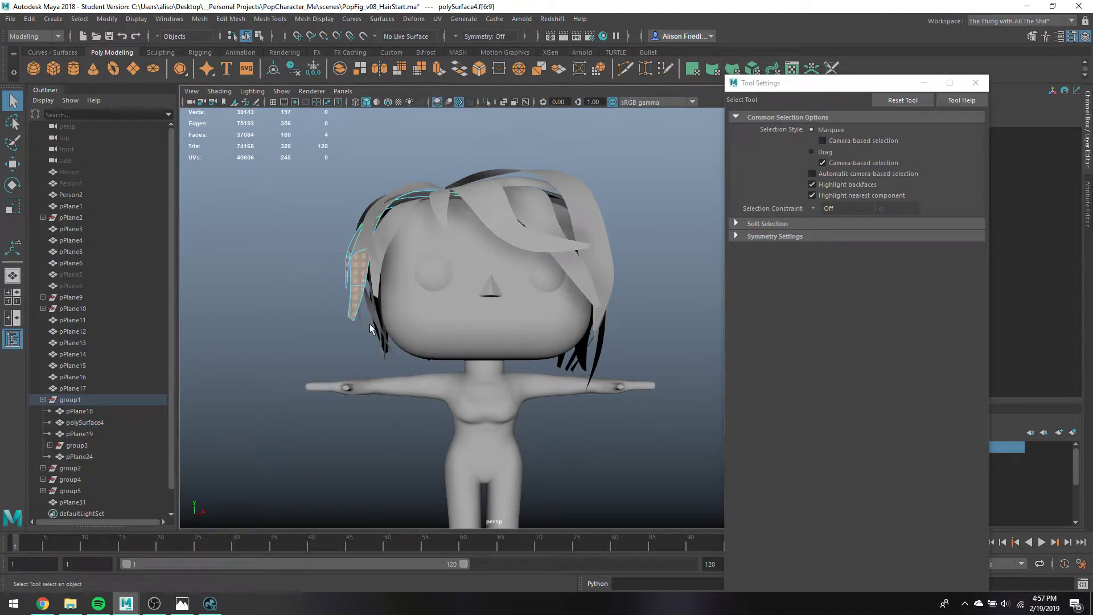
pyautogui.press('w')
pyautogui.moveTo(376, 283); pyautogui.dragTo(386, 285)
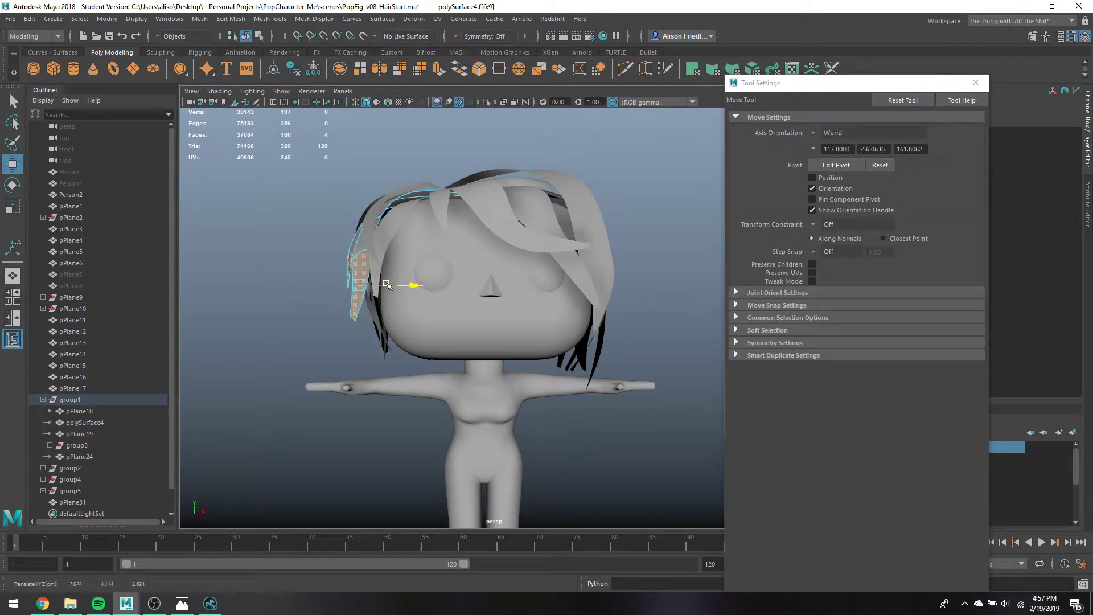
pyautogui.press('e')
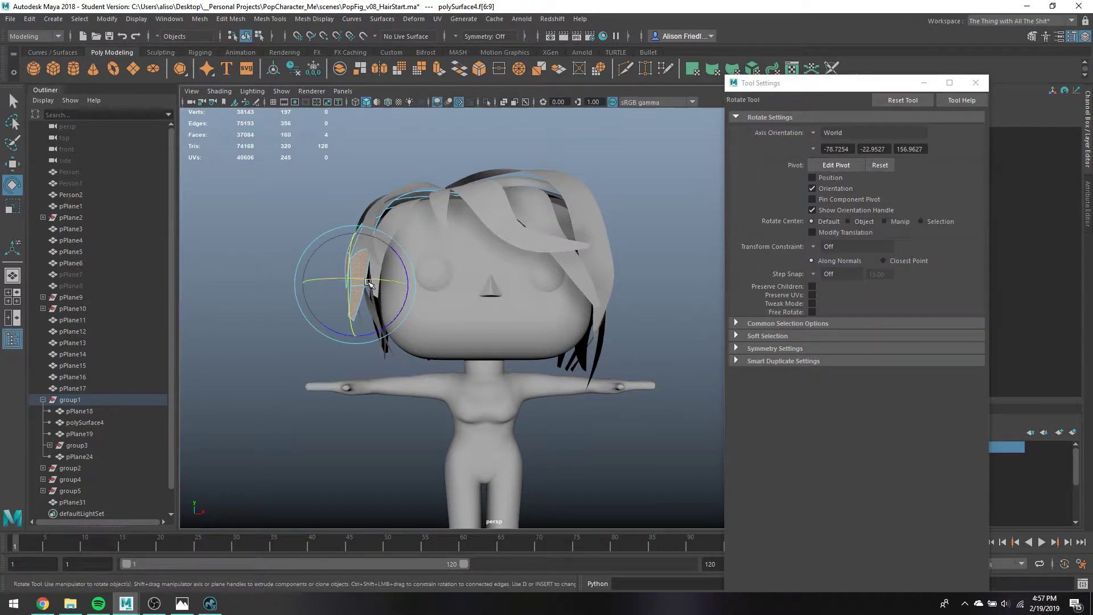
pyautogui.press('w')
pyautogui.moveTo(381, 283); pyautogui.dragTo(408, 315)
# Select edges on the polySurface4 side strand and move them to refine its shape
pyautogui.press('q')
pyautogui.moveTo(384, 263)
pyautogui.mouseDown(button='right')
pyautogui.moveTo(359, 250)
pyautogui.moveTo(375, 266)
pyautogui.mouseUp(button='right')
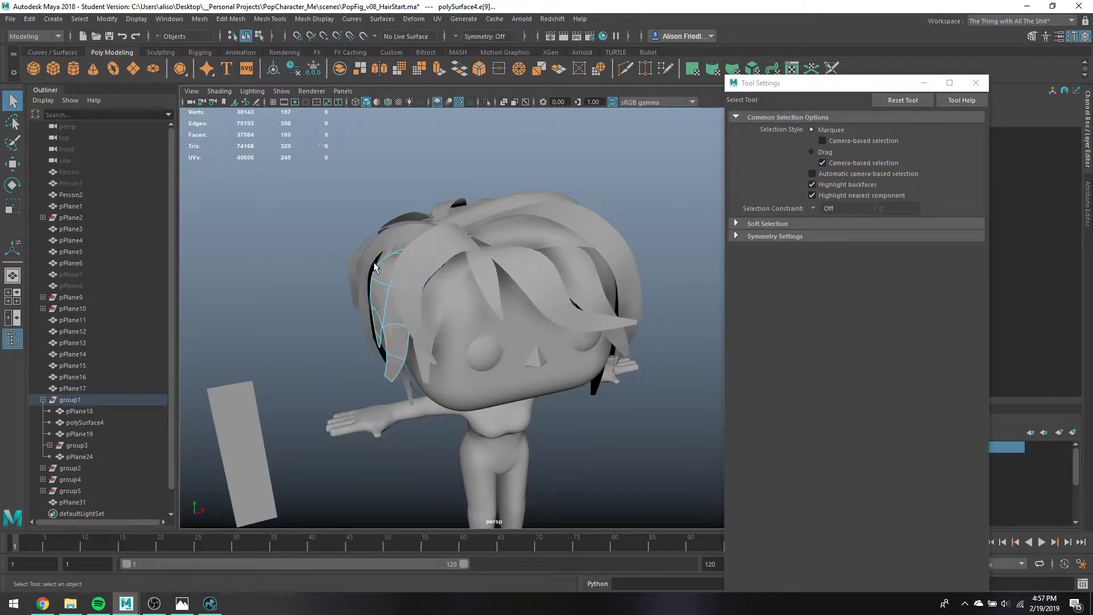
pyautogui.press('w')
pyautogui.moveTo(395, 261); pyautogui.dragTo(513, 290)
# Select a side edge of the pPlane19 strand and move it to reshape the strand over its neighbours
pyautogui.press('q')
pyautogui.click(516, 275)
pyautogui.moveTo(522, 261); pyautogui.dragTo(532, 229, button='right')
pyautogui.click(527, 255)
pyautogui.click(528, 259)
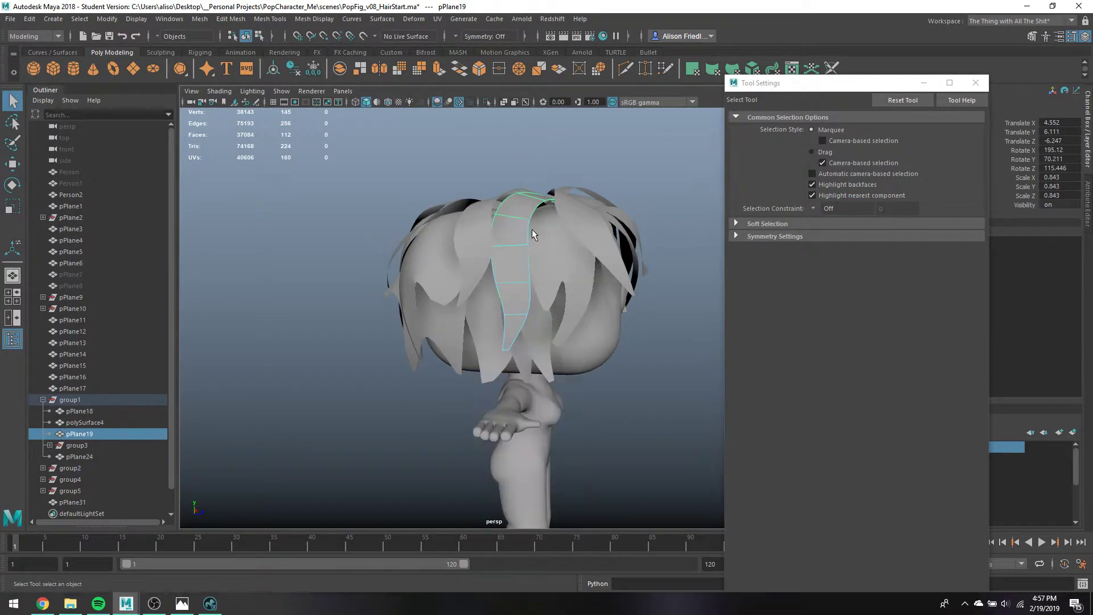
pyautogui.doubleClick(529, 264)
pyautogui.press('w')
pyautogui.moveTo(558, 279)
pyautogui.keyDown('alt'); pyautogui.mouseDown()
pyautogui.moveTo(572, 275)
pyautogui.moveTo(547, 294)
pyautogui.mouseUp(); pyautogui.keyUp('alt')
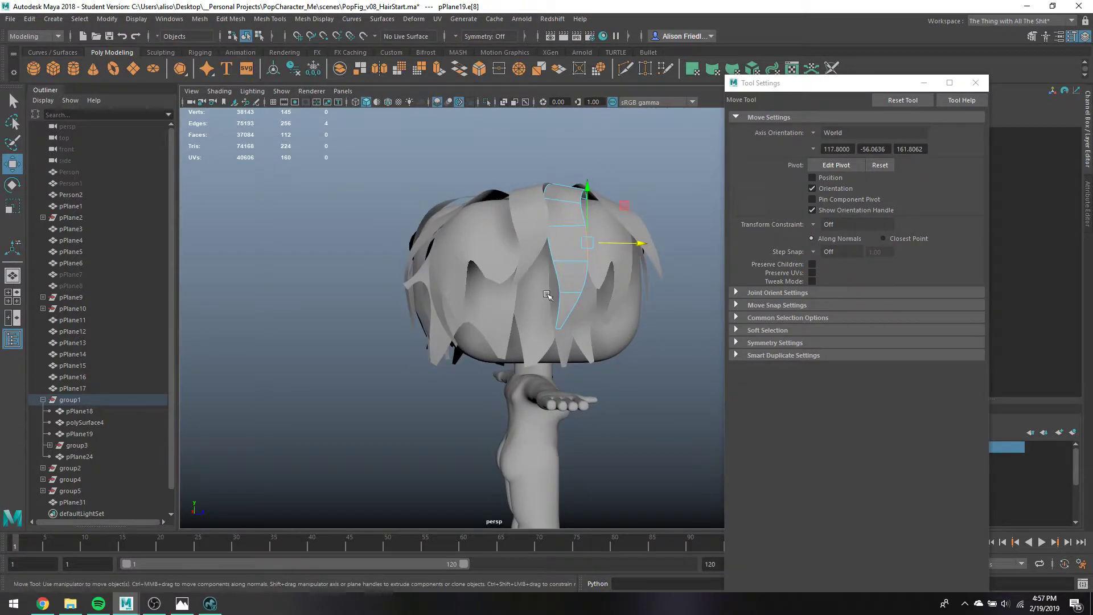
# Select the two bottom vertices of the middle section on pPlane32 and move them to adjust its lower rim
pyautogui.press('q')
pyautogui.moveTo(508, 312); pyautogui.dragTo(475, 272, button='right')
pyautogui.press('w')
pyautogui.moveTo(493, 353)
pyautogui.mouseDown()
pyautogui.moveTo(516, 371)
pyautogui.moveTo(497, 357)
pyautogui.mouseUp()
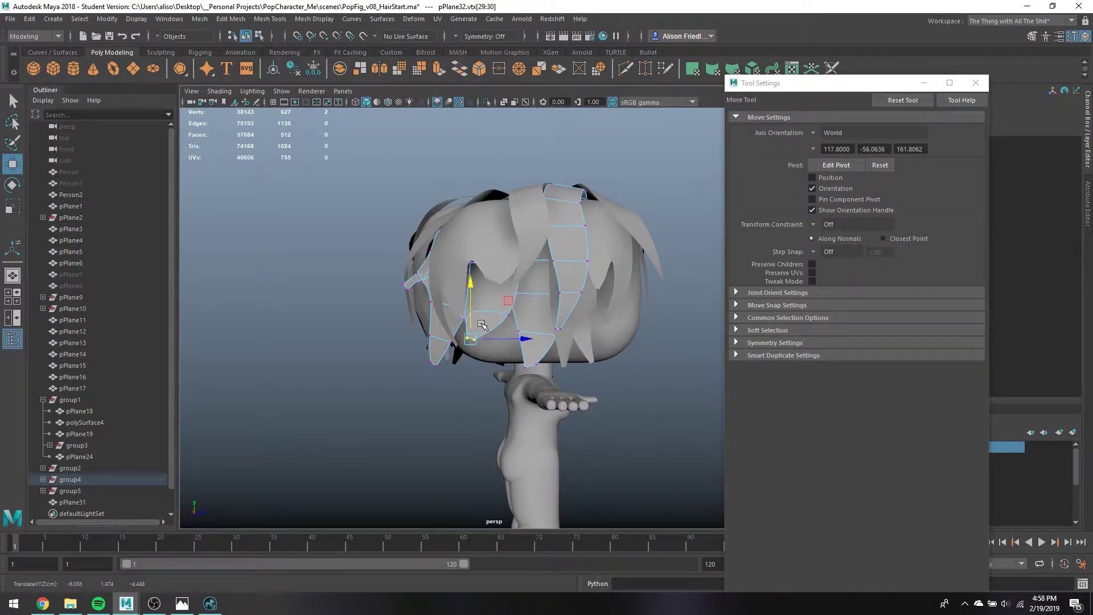
# Extrude two lower edges of pPlane32 downward, then scale and move them to form new lock tips
pyautogui.click(494, 334)
pyautogui.click(483, 326)
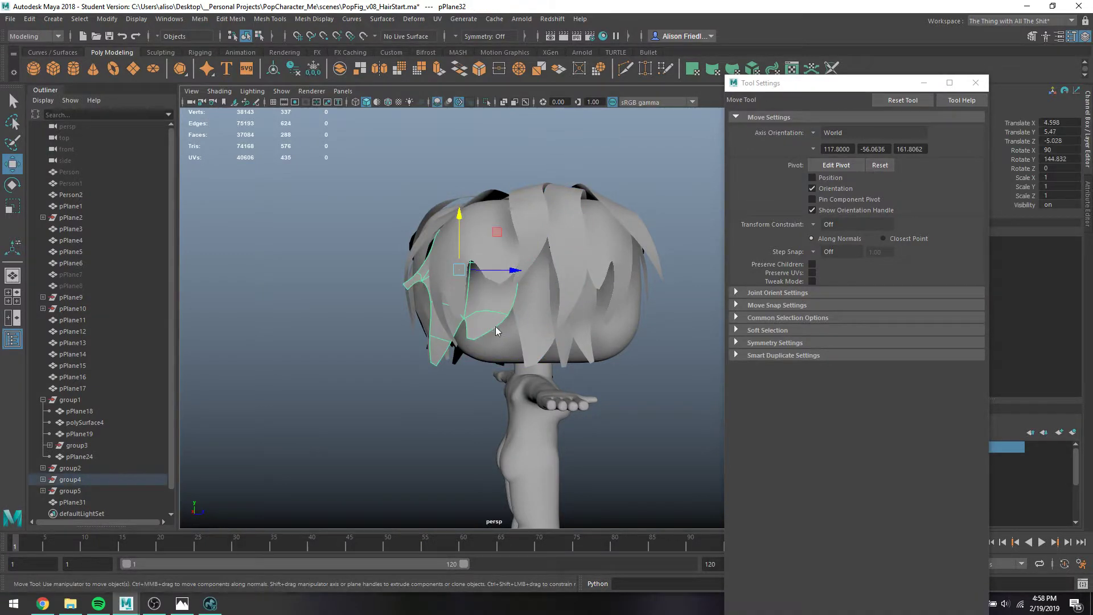
pyautogui.moveTo(495, 327); pyautogui.dragTo(492, 256, button='right')
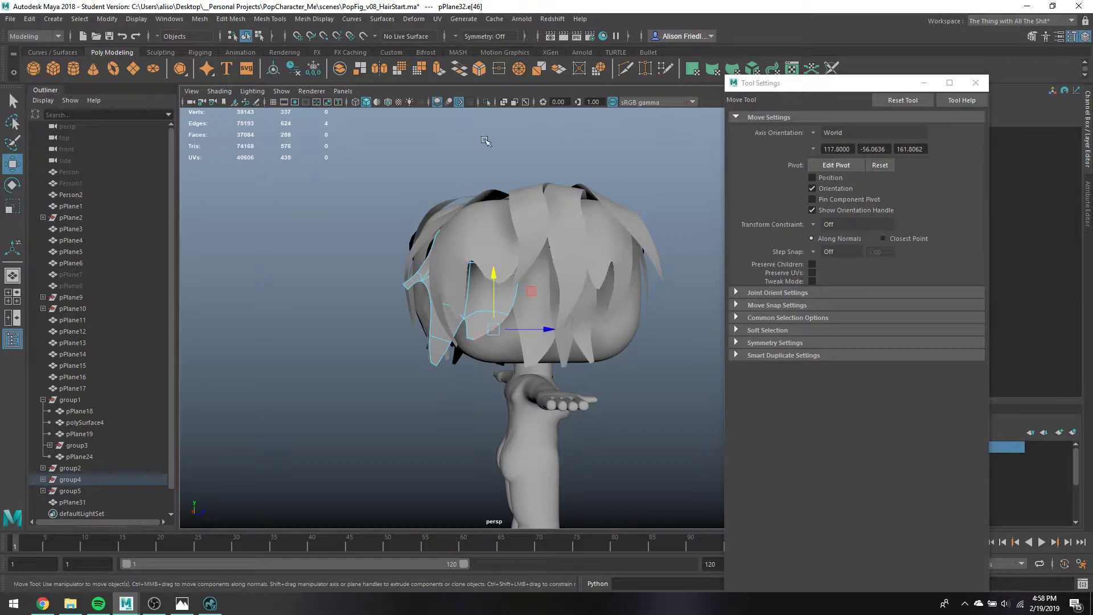
pyautogui.keyDown('shift'); pyautogui.moveTo(494, 329); pyautogui.dragTo(531, 354); pyautogui.keyUp('shift')
pyautogui.press('r')
pyautogui.press('w')
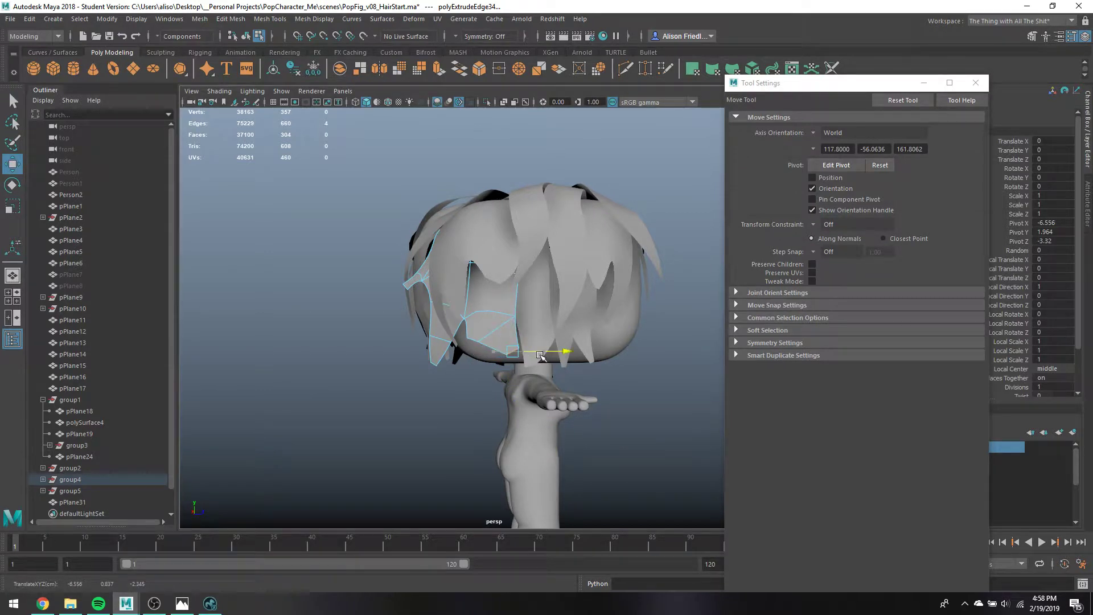
pyautogui.press('q')
pyautogui.press('w')
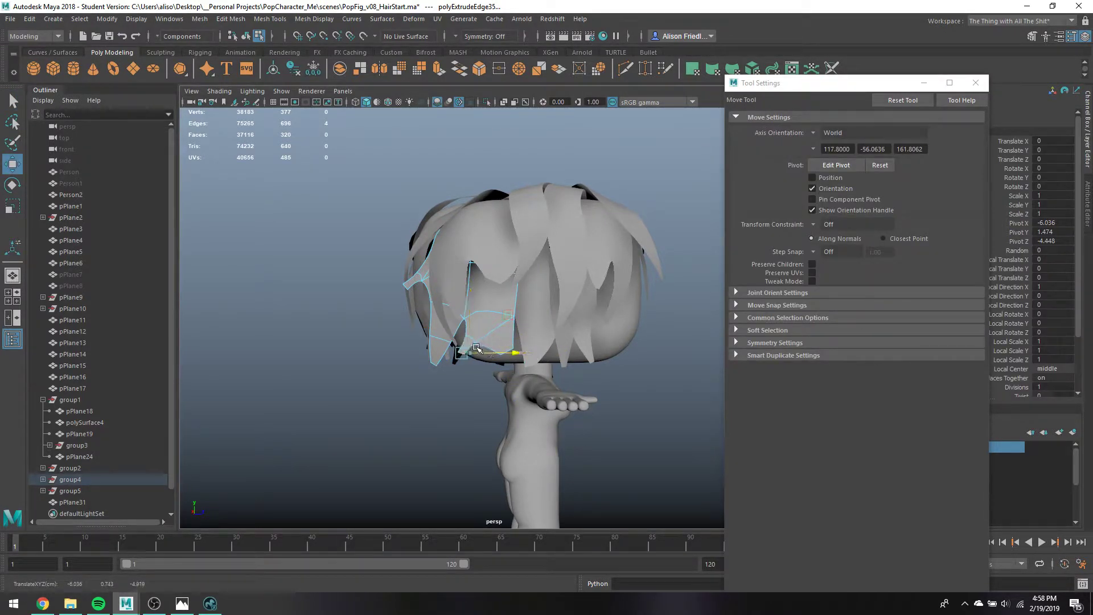
# Extrude the side edge of pPlane32, scale it narrower and move it down to form another pointed lock
pyautogui.press('q')
pyautogui.hotkey('ctrl', 'e')
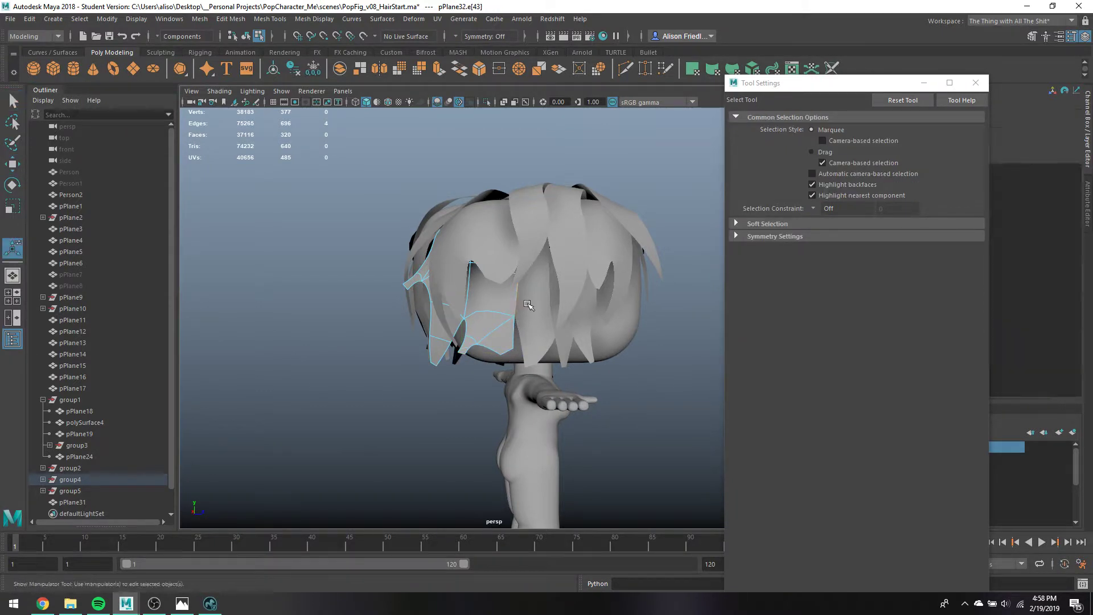
pyautogui.press('w')
pyautogui.press('r')
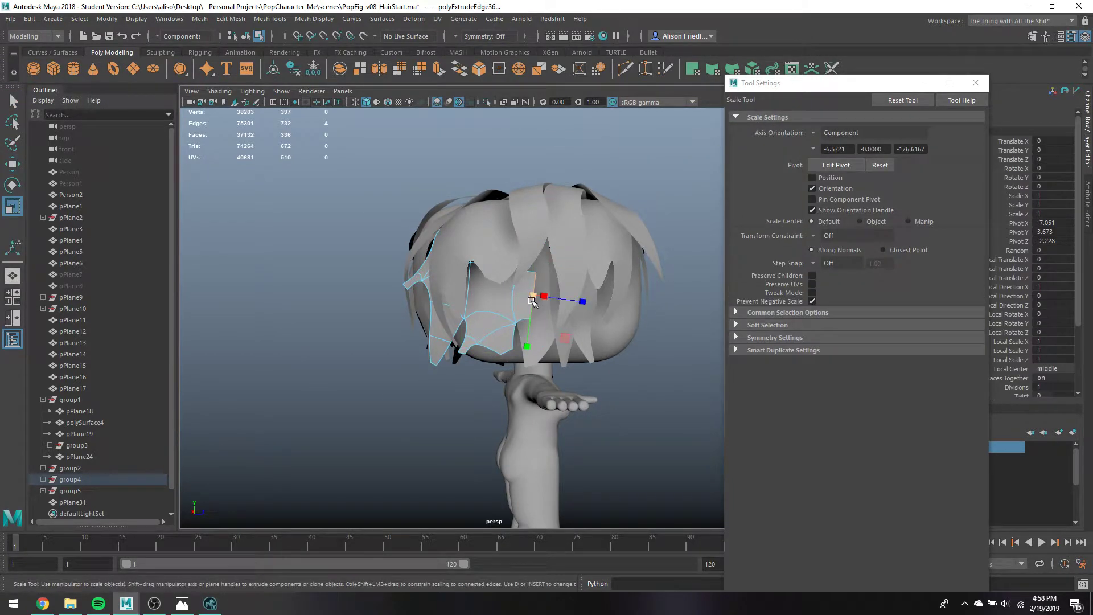
pyautogui.moveTo(535, 298)
pyautogui.mouseDown()
pyautogui.moveTo(514, 302)
pyautogui.moveTo(539, 297)
pyautogui.mouseUp()
pyautogui.press('w')
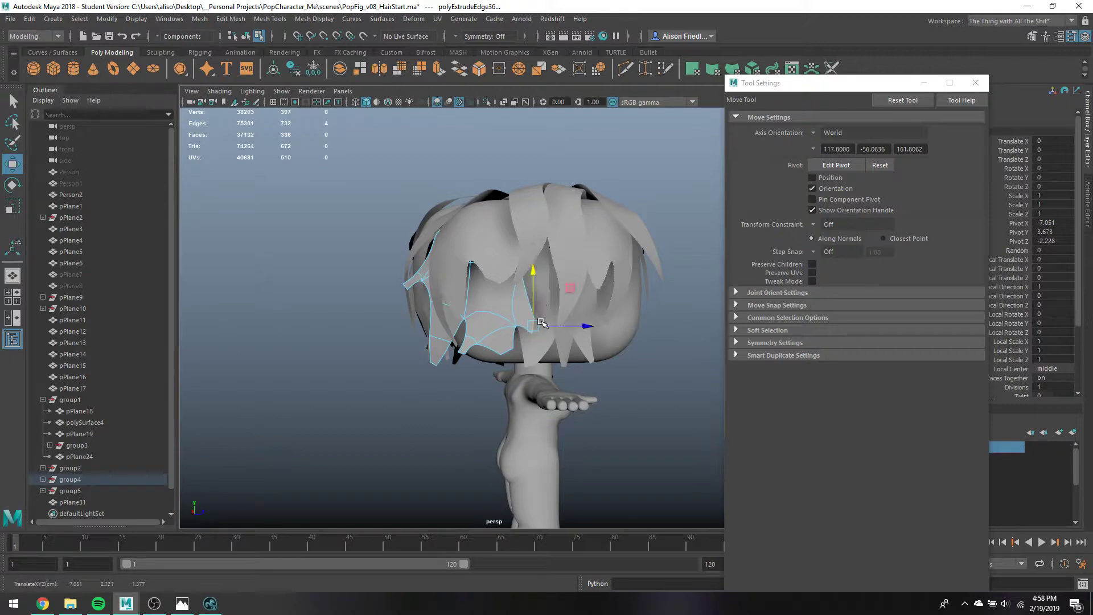
pyautogui.press('r')
# Return pPlane32 to object mode, deselect it and save the scene
pyautogui.press('q')
pyautogui.moveTo(527, 326); pyautogui.dragTo(596, 211, button='right')
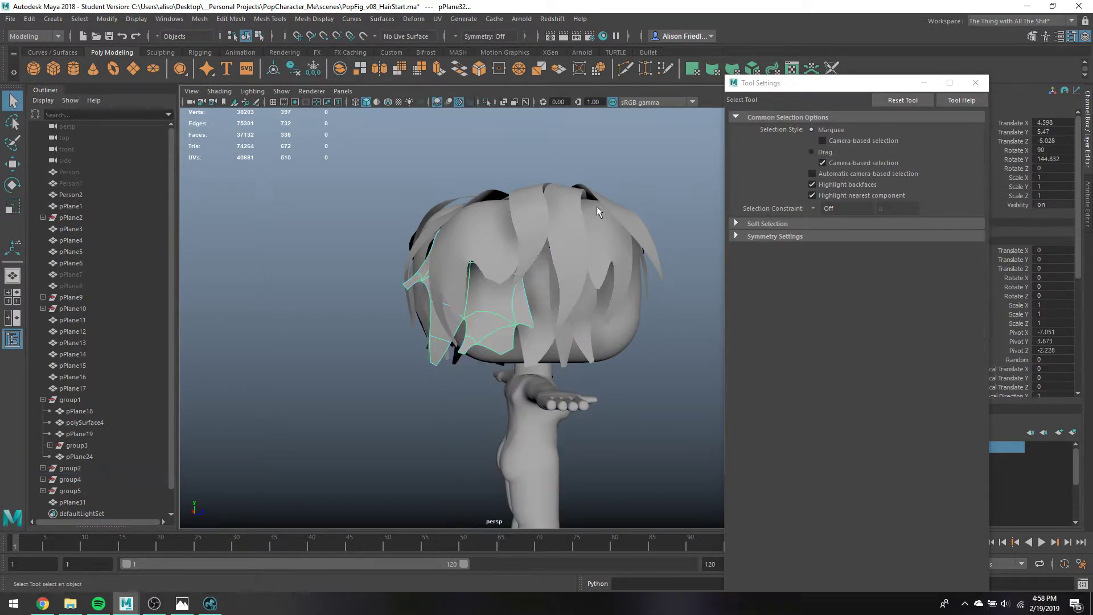
pyautogui.click(637, 173)
pyautogui.scroll(-5, 616, 269)
pyautogui.keyDown('alt'); pyautogui.moveTo(616, 270); pyautogui.dragTo(635, 336); pyautogui.keyUp('alt')
pyautogui.hotkey('ctrl', 's')
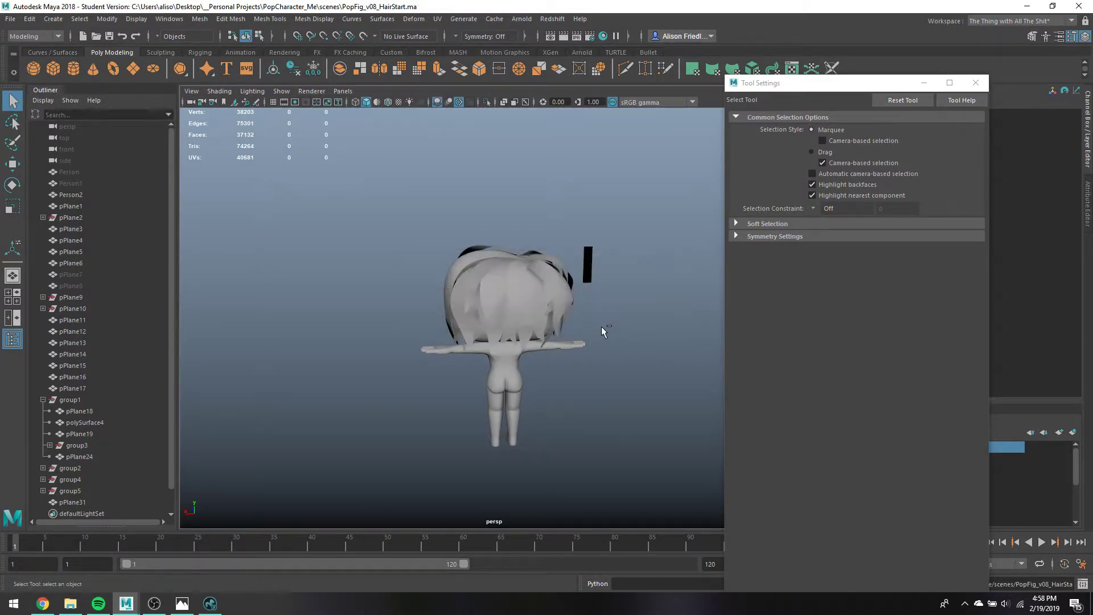
# Select an edge of the pPlane16 strand at the side of the head and move it to close the gap
pyautogui.scroll(8, 601, 326)
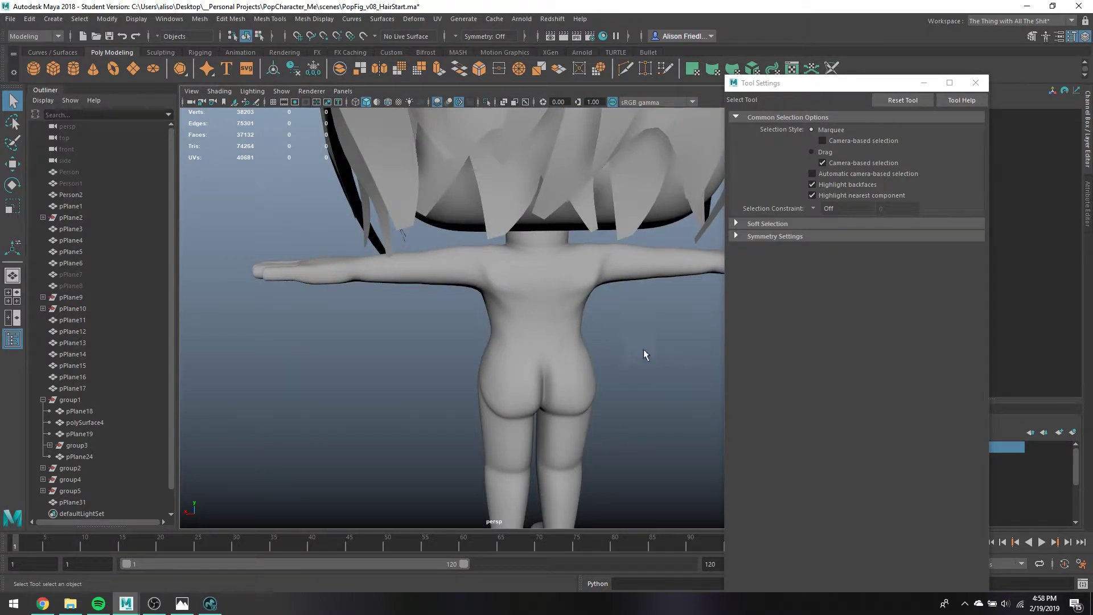
pyautogui.scroll(-7, 644, 349)
pyautogui.keyDown('alt'); pyautogui.moveTo(538, 309); pyautogui.dragTo(500, 260); pyautogui.keyUp('alt')
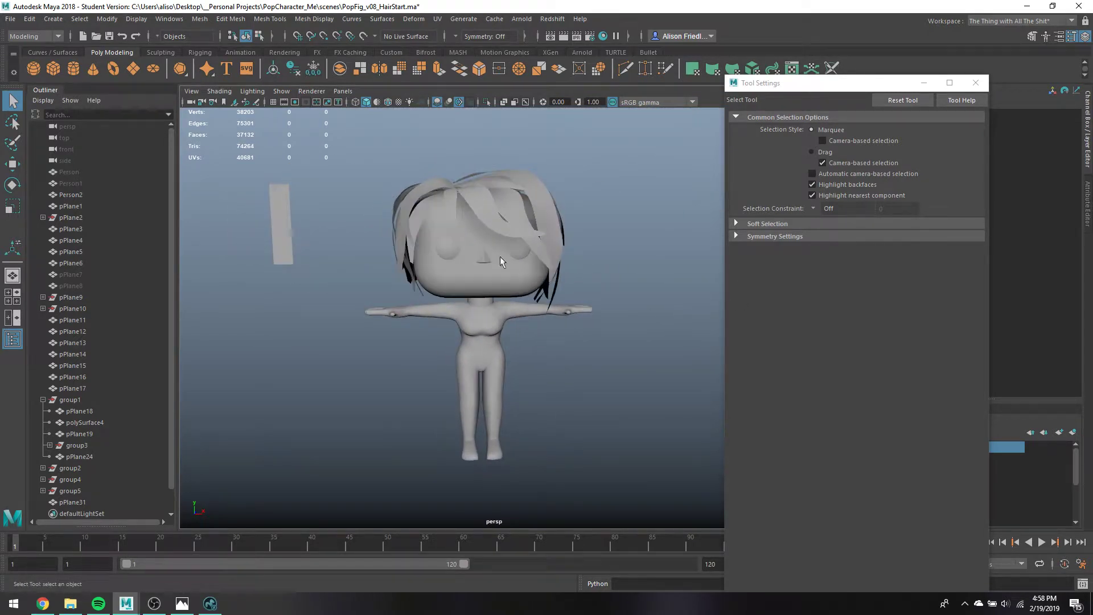
pyautogui.moveTo(341, 167); pyautogui.dragTo(669, 316)
pyautogui.click(467, 218)
pyautogui.click(467, 218)
pyautogui.moveTo(467, 218); pyautogui.dragTo(456, 198, button='right')
pyautogui.doubleClick(459, 233)
pyautogui.keyDown('alt'); pyautogui.moveTo(459, 233); pyautogui.dragTo(462, 230); pyautogui.keyUp('alt')
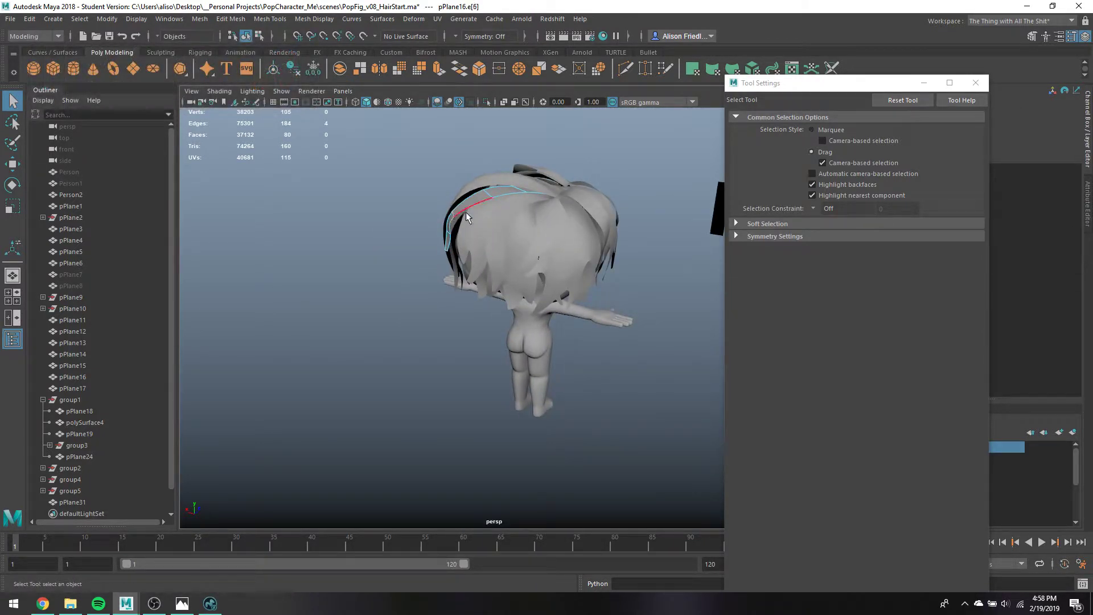
pyautogui.press('w')
pyautogui.click(466, 208)
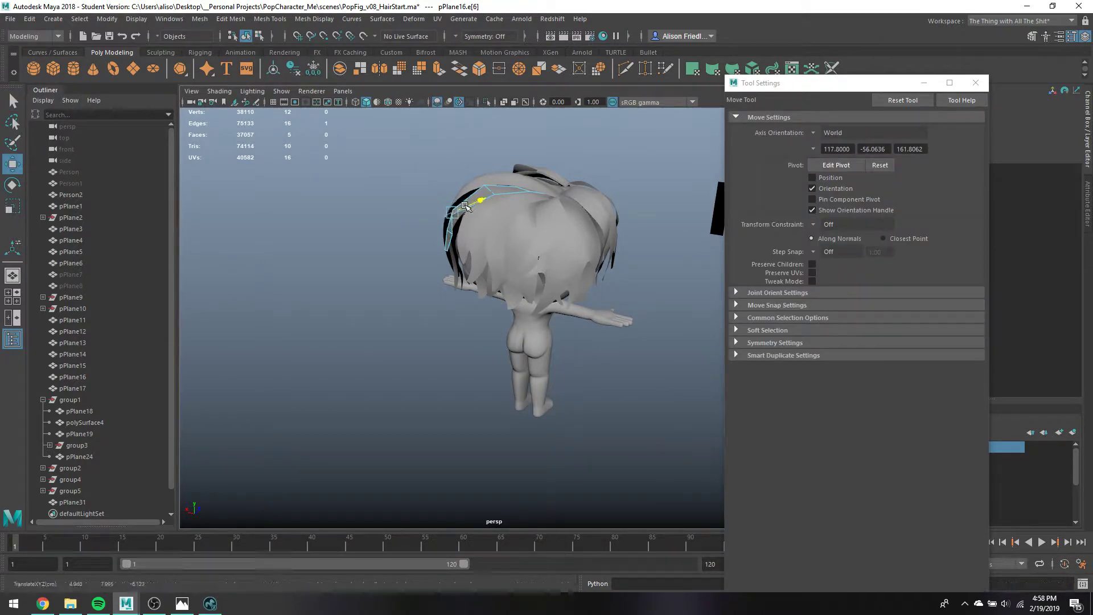
pyautogui.moveTo(465, 208); pyautogui.dragTo(456, 183)
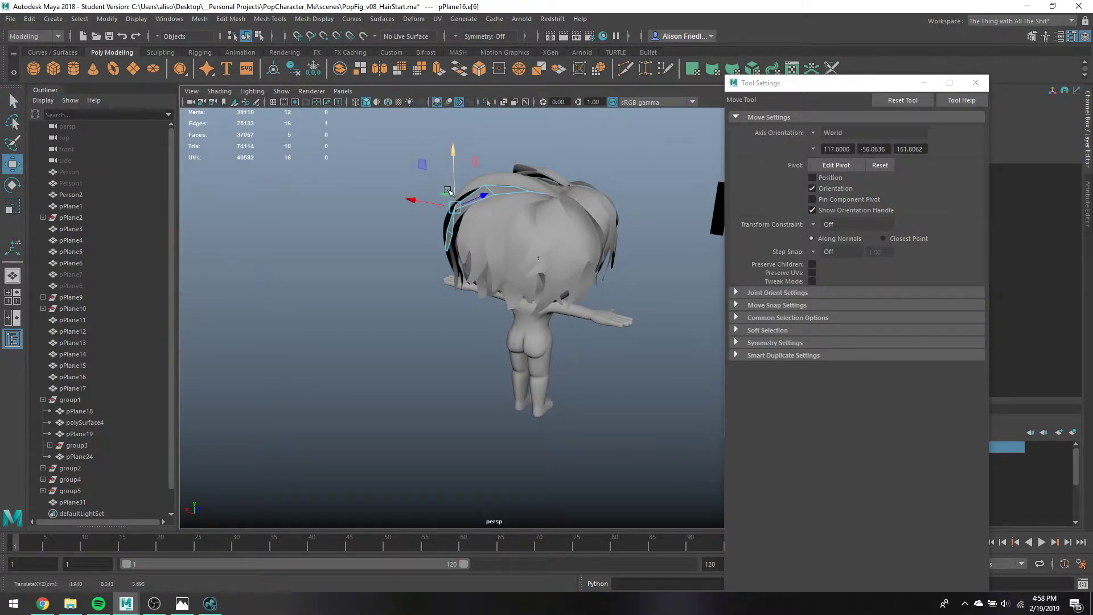
# Return to object mode in shaded display, select all the hair strands and group them
pyautogui.press('e')
pyautogui.press('4')
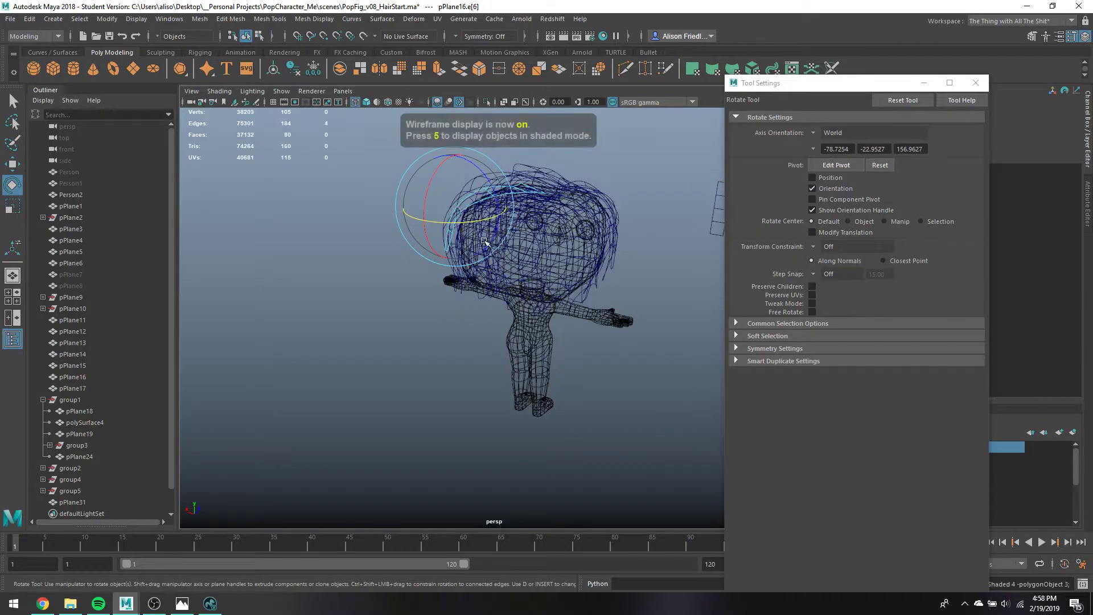
pyautogui.press('F8')
pyautogui.press('5')
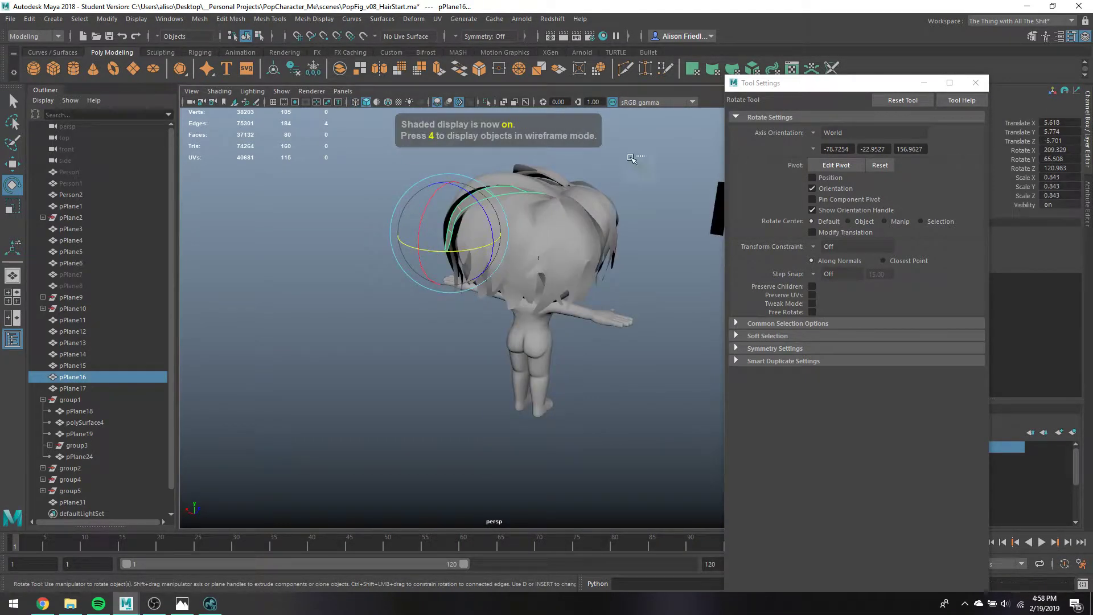
pyautogui.moveTo(632, 158); pyautogui.dragTo(356, 344)
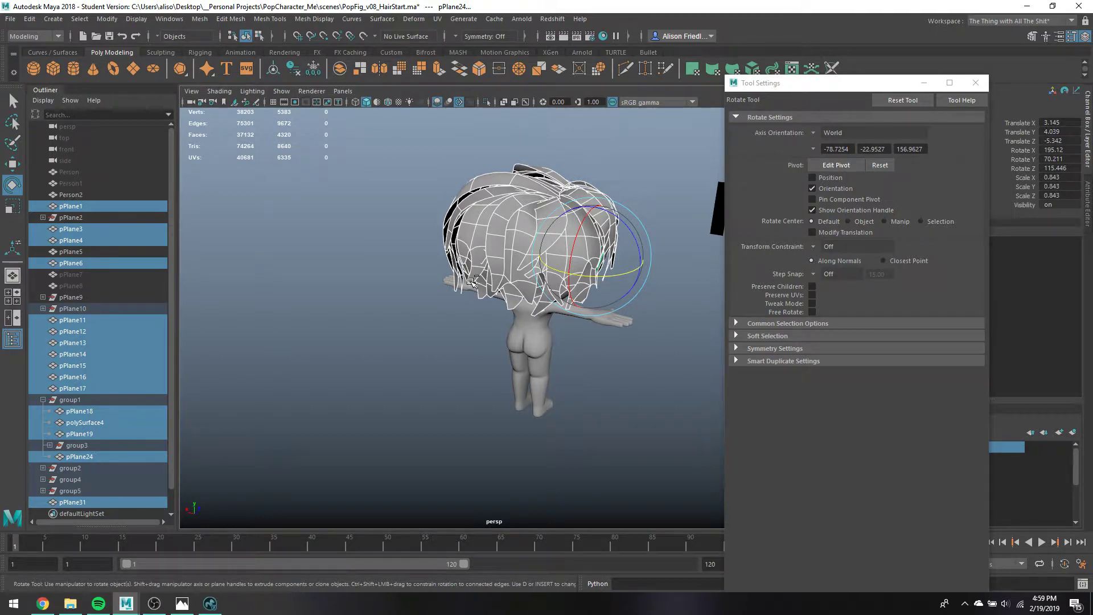
pyautogui.hotkey('ctrl', 'g')
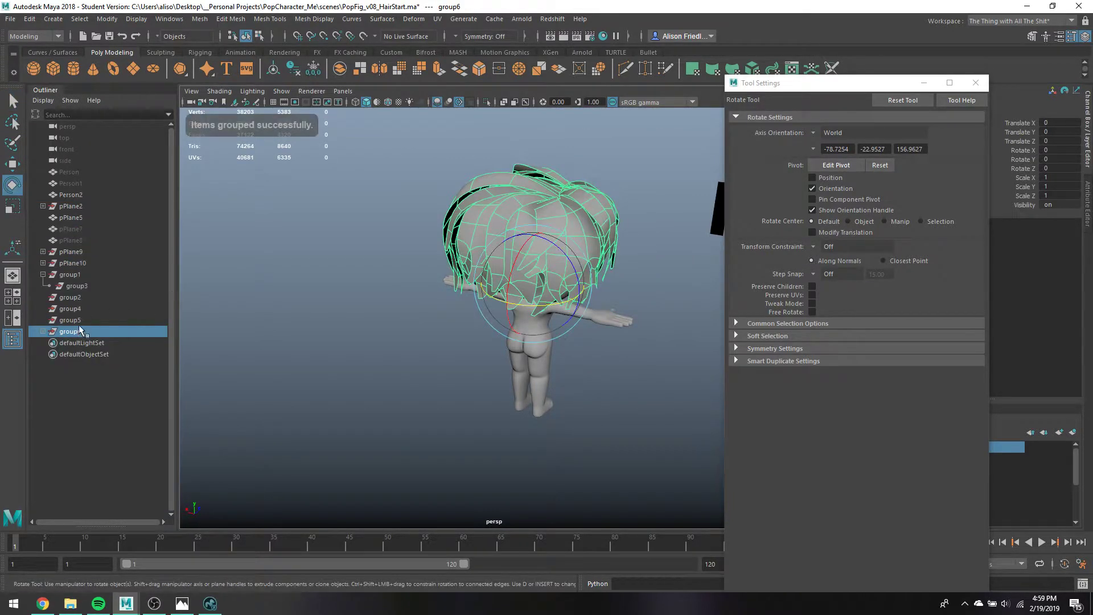
# Rename the new hair group as Hair
pyautogui.doubleClick(70, 320)
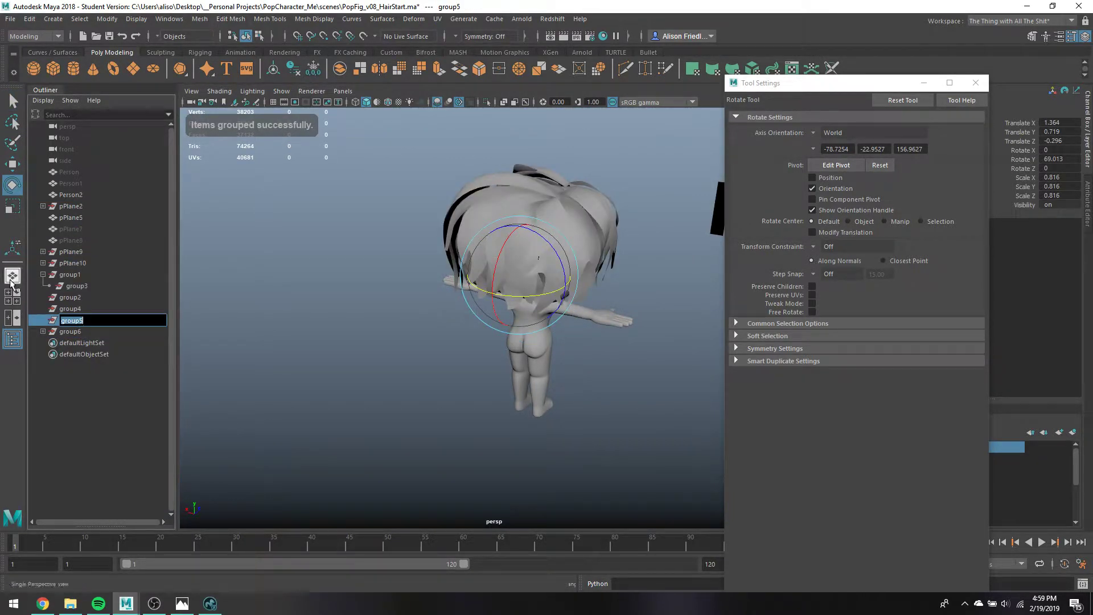
pyautogui.doubleClick(78, 329)
pyautogui.write('Hair')
pyautogui.press('Return')
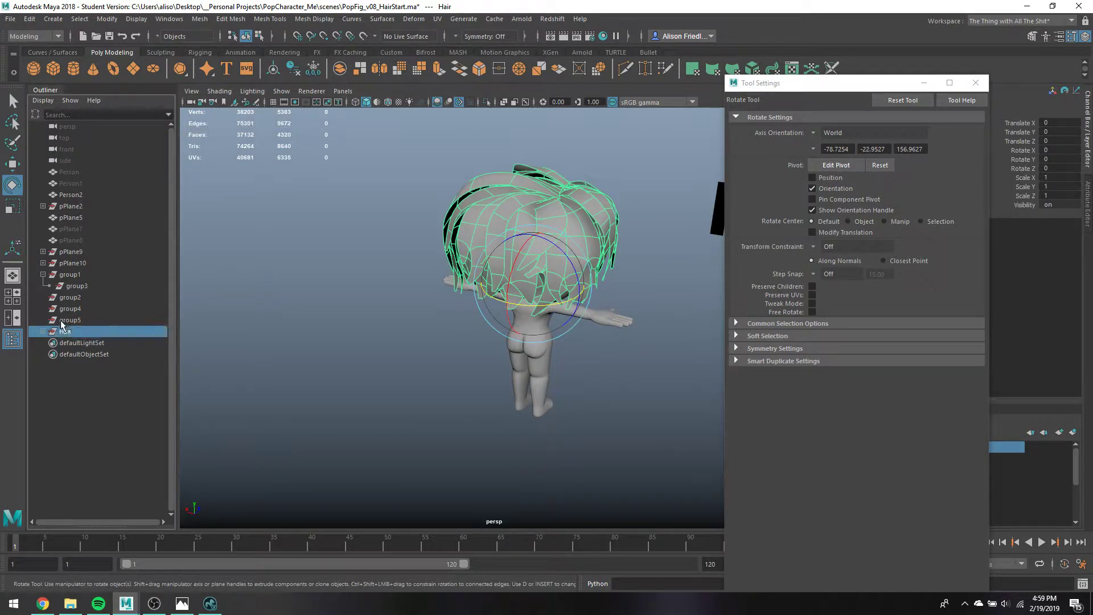
# Delete the leftover nodes from pPlane9 through group5 in the scene hierarchy
pyautogui.click(81, 322)
pyautogui.keyDown('shift'); pyautogui.click(74, 249); pyautogui.keyUp('shift')
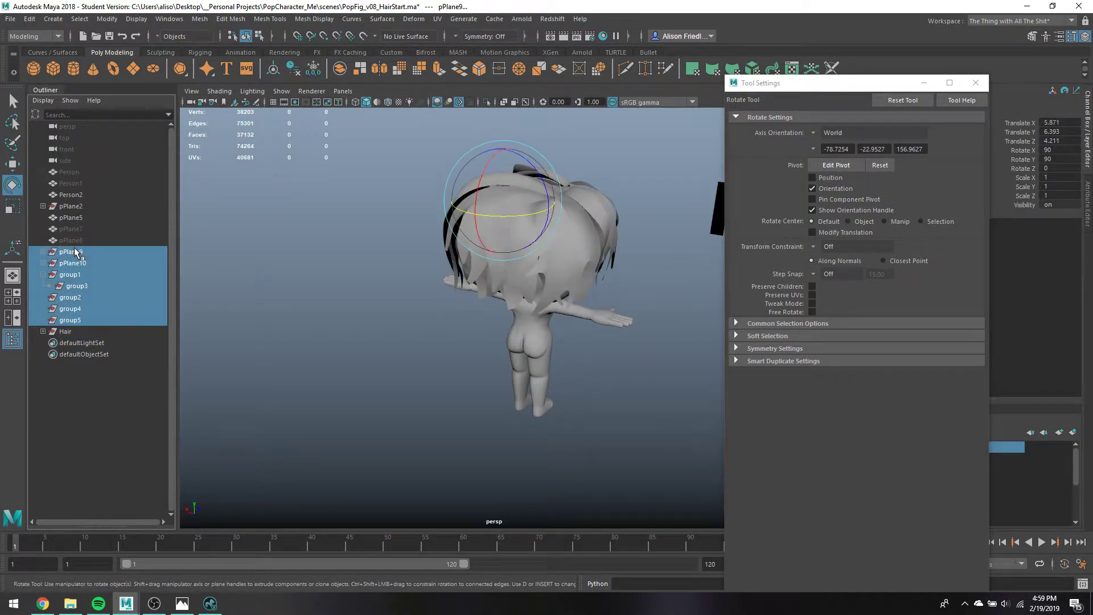
pyautogui.press('Delete')
# Delete the objects from Person2 through pPlane5 in the scene hierarchy
pyautogui.click(81, 217)
pyautogui.keyDown('shift'); pyautogui.click(80, 196); pyautogui.keyUp('shift')
pyautogui.press('Delete')
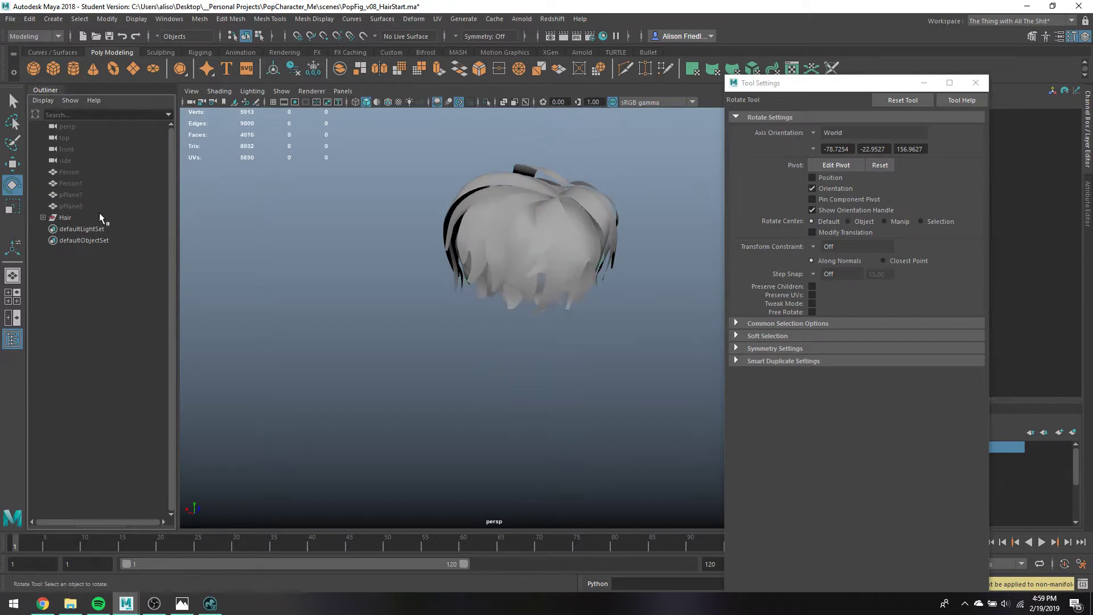
# Undo the deletion of the Person2 body, and delete only pPlane7 and pPlane8 from the scene hierarchy
pyautogui.hotkey('ctrl', 'z')
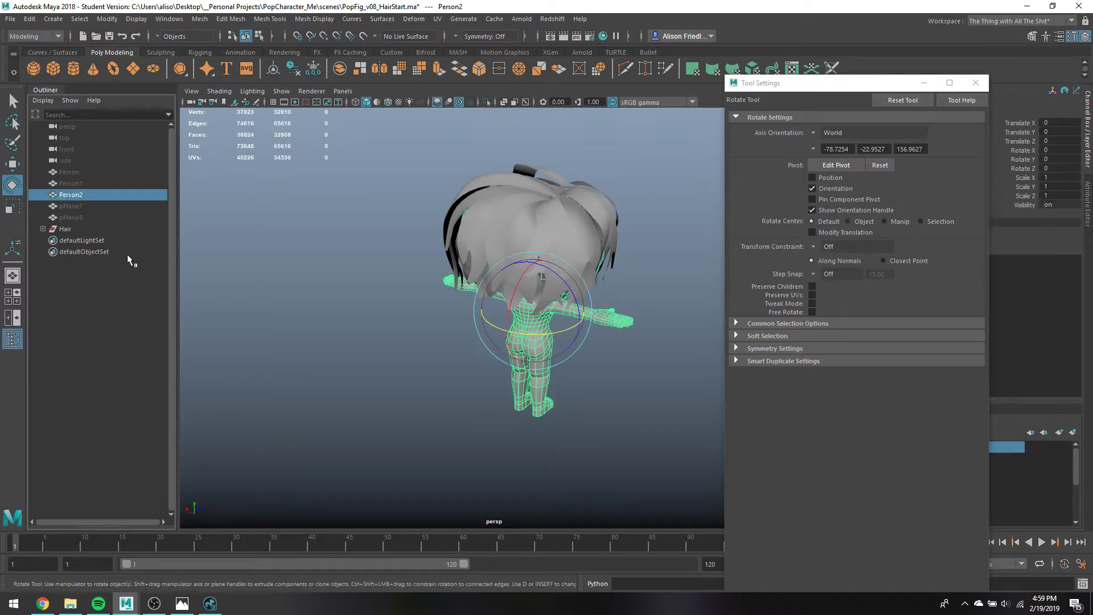
pyautogui.click(83, 205)
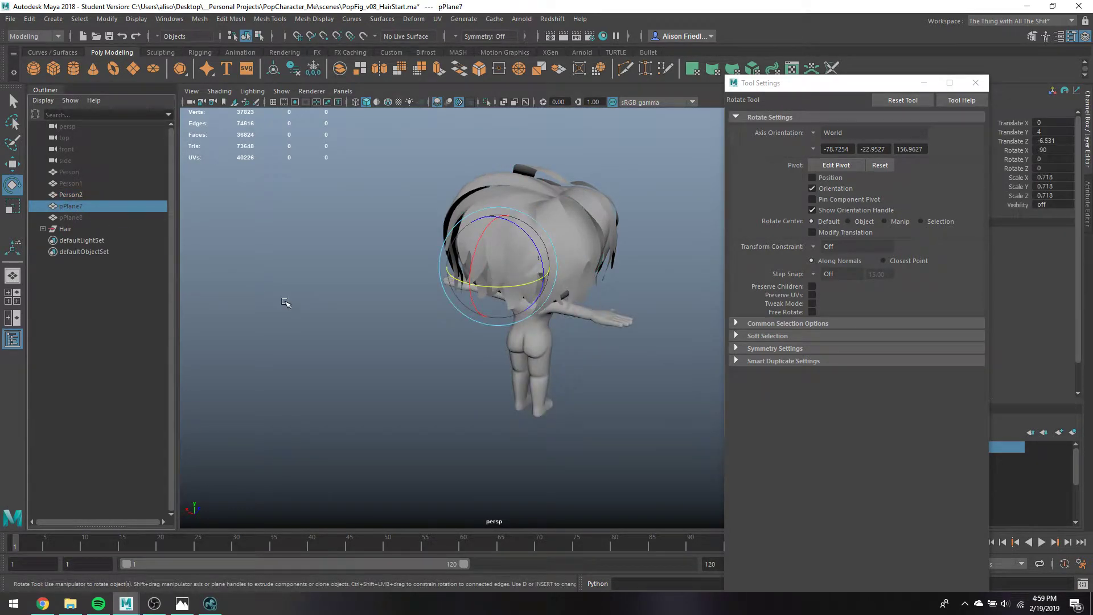
pyautogui.keyDown('alt'); pyautogui.moveTo(286, 303); pyautogui.dragTo(222, 283); pyautogui.keyUp('alt')
pyautogui.keyDown('shift'); pyautogui.click(72, 217); pyautogui.keyUp('shift')
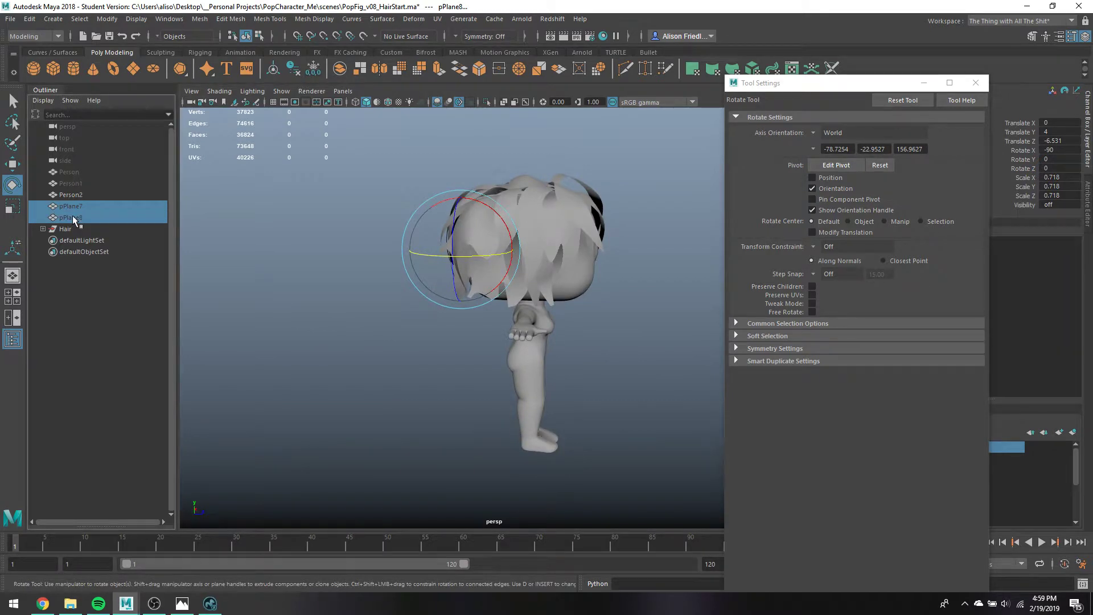
pyautogui.press('Delete')
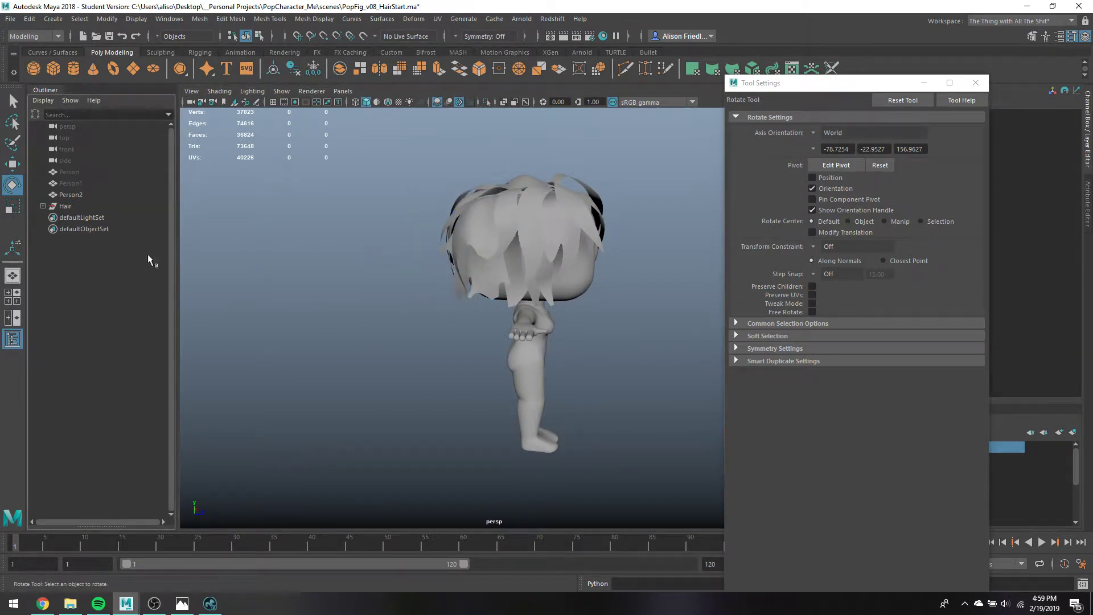
# Rename the Hair group as Hair_Flat
pyautogui.keyDown('alt'); pyautogui.moveTo(569, 198); pyautogui.dragTo(517, 222); pyautogui.keyUp('alt')
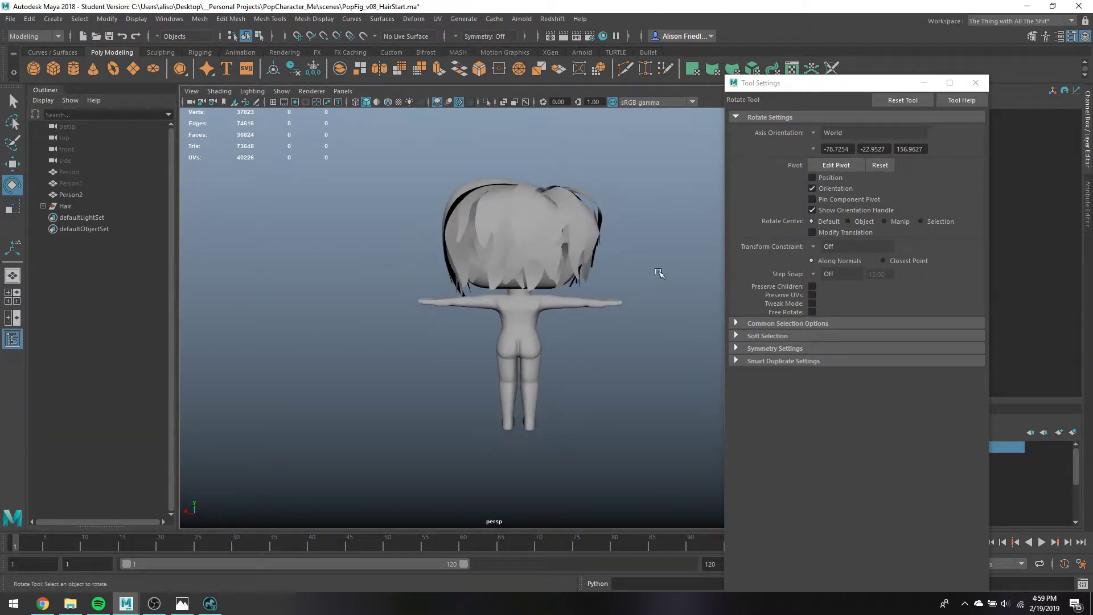
pyautogui.keyDown('alt'); pyautogui.moveTo(659, 273); pyautogui.dragTo(173, 260); pyautogui.keyUp('alt')
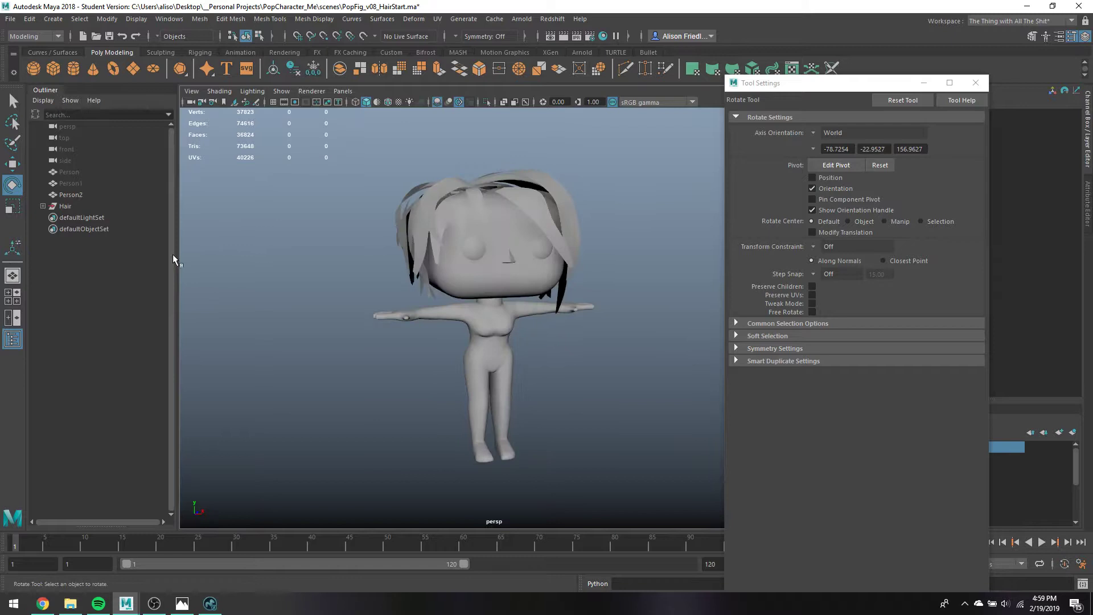
pyautogui.doubleClick(77, 208)
pyautogui.write('Hair_Flat')
pyautogui.press('Return')
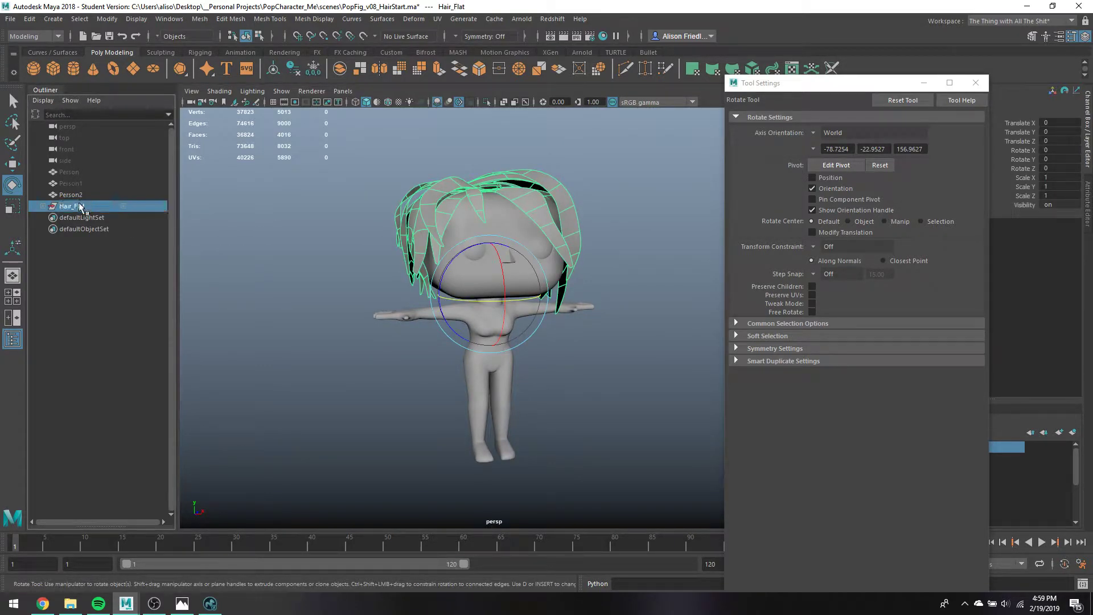
# Duplicate the Hair_Flat group, hide the original and select the Hair_Flat1 copy
pyautogui.hotkey('ctrl', 'd')
pyautogui.hotkey('ctrl', 'h')
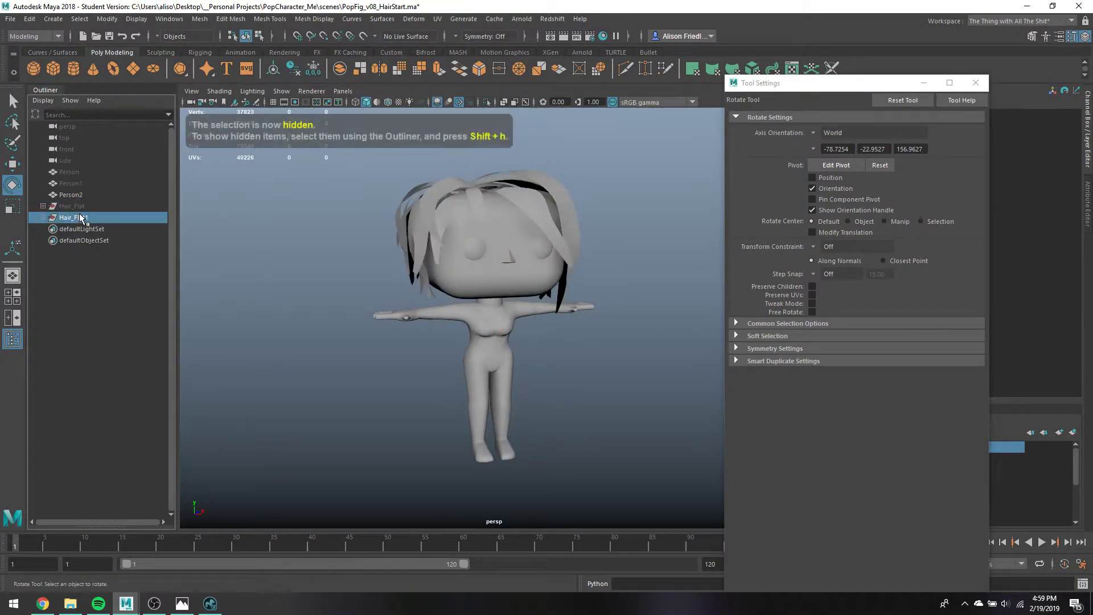
pyautogui.click(80, 217)
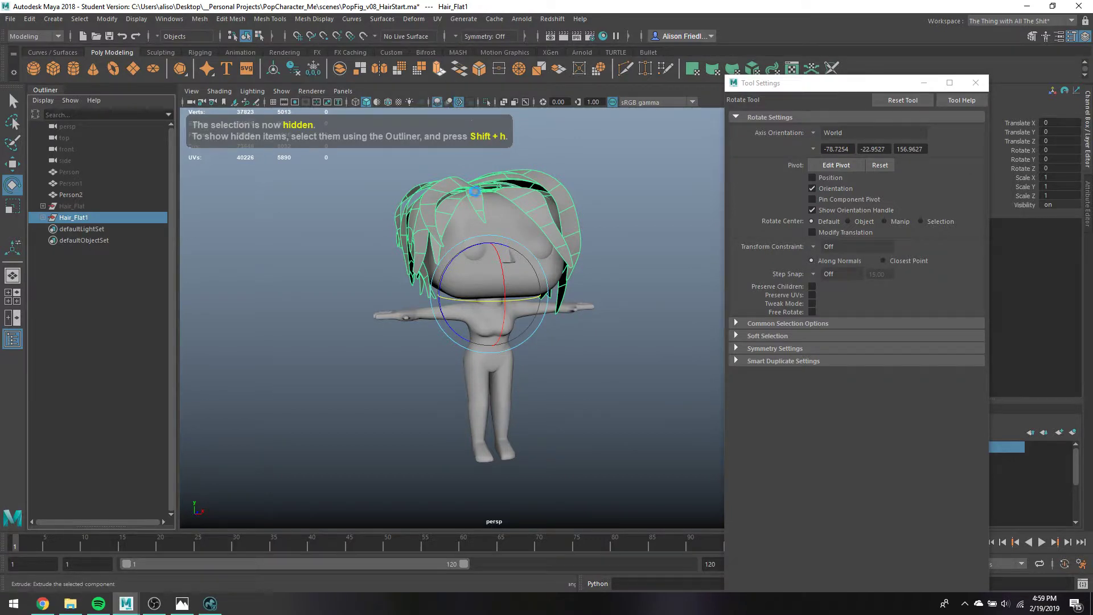
pyautogui.hotkey('ctrl', 'e')
pyautogui.moveTo(414, 300); pyautogui.dragTo(629, 310)
pyautogui.press('q')
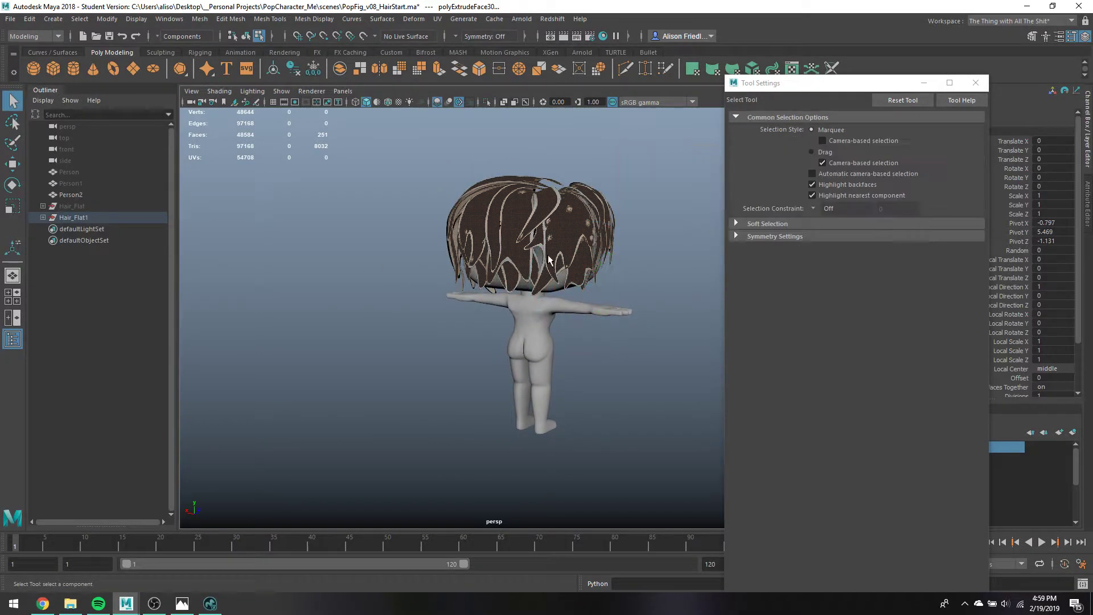
pyautogui.press('F8')
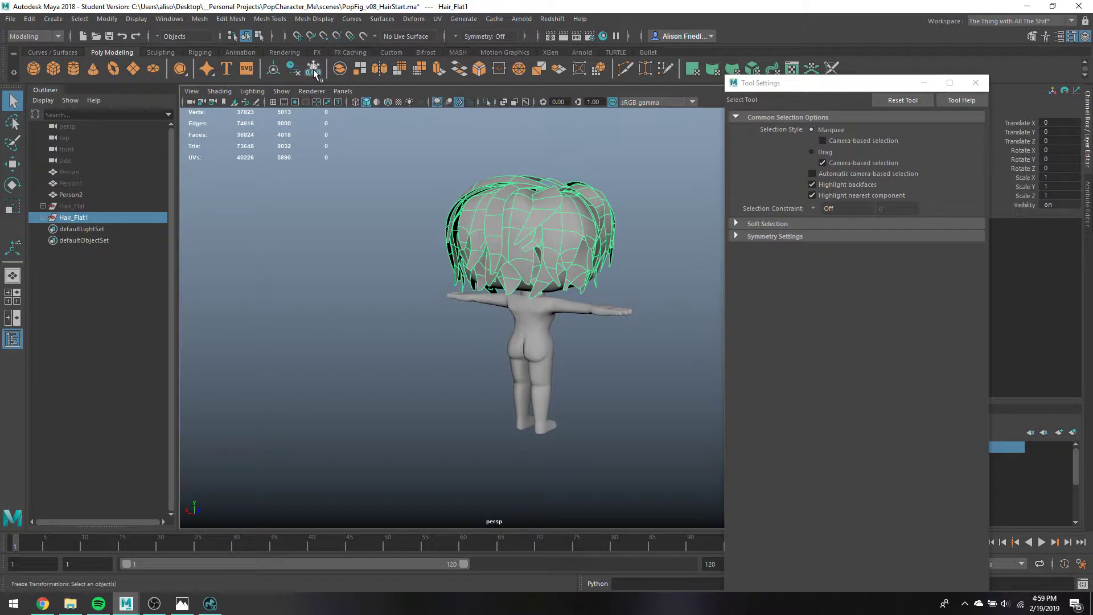
# Extrude all the hair strands with a Local Translate Z of about -1.92, and return to object mode with nothing selected
pyautogui.moveTo(367, 156); pyautogui.dragTo(716, 377)
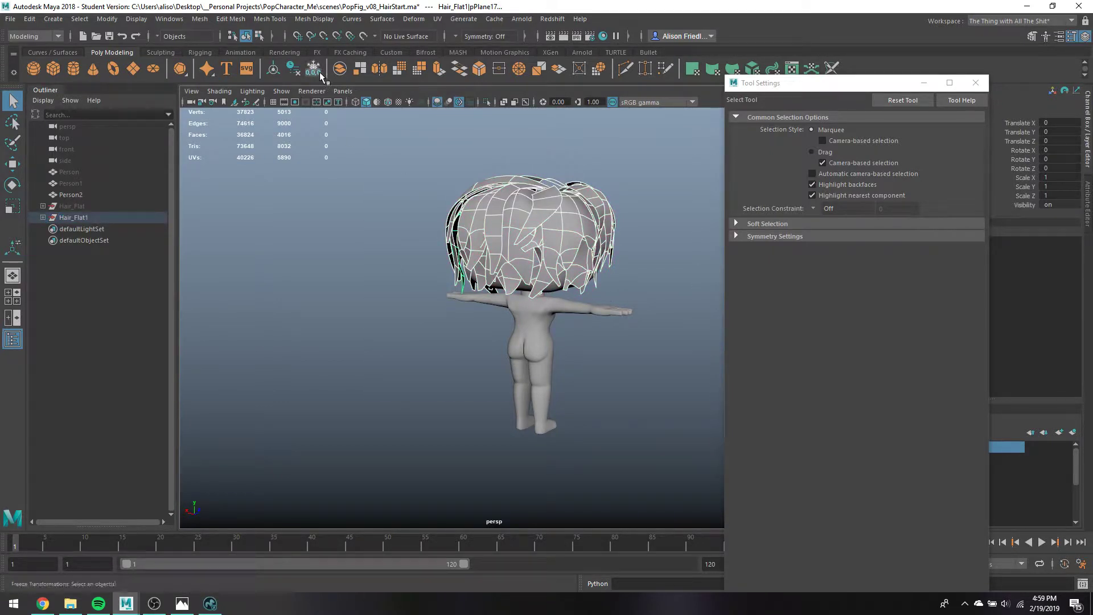
pyautogui.click(438, 68)
pyautogui.moveTo(436, 282); pyautogui.dragTo(311, 273)
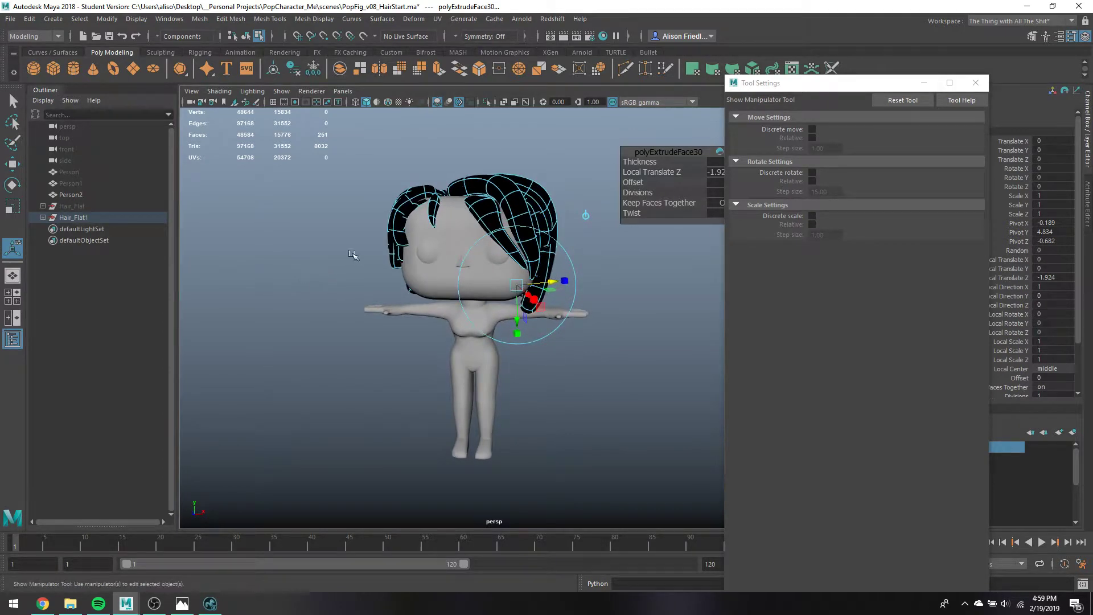
pyautogui.press('q')
pyautogui.moveTo(490, 205); pyautogui.dragTo(566, 178, button='right')
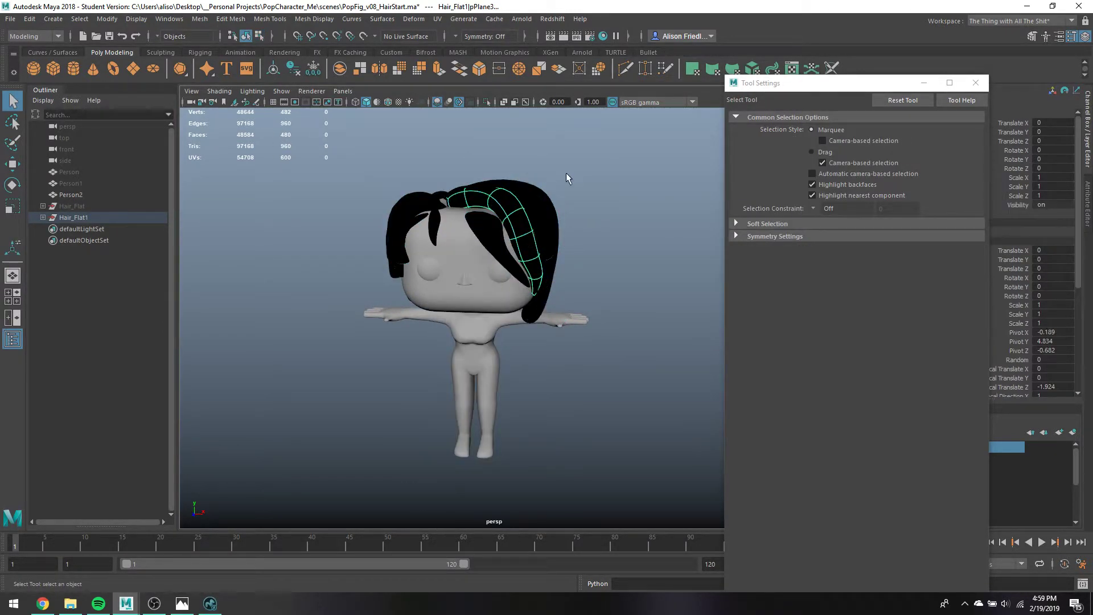
pyautogui.click(565, 173)
# Select all the thickened hair strands and reverse their normals
pyautogui.keyDown('alt'); pyautogui.moveTo(499, 206); pyautogui.dragTo(514, 235); pyautogui.keyUp('alt')
pyautogui.moveTo(349, 200); pyautogui.dragTo(711, 444)
pyautogui.click(314, 19)
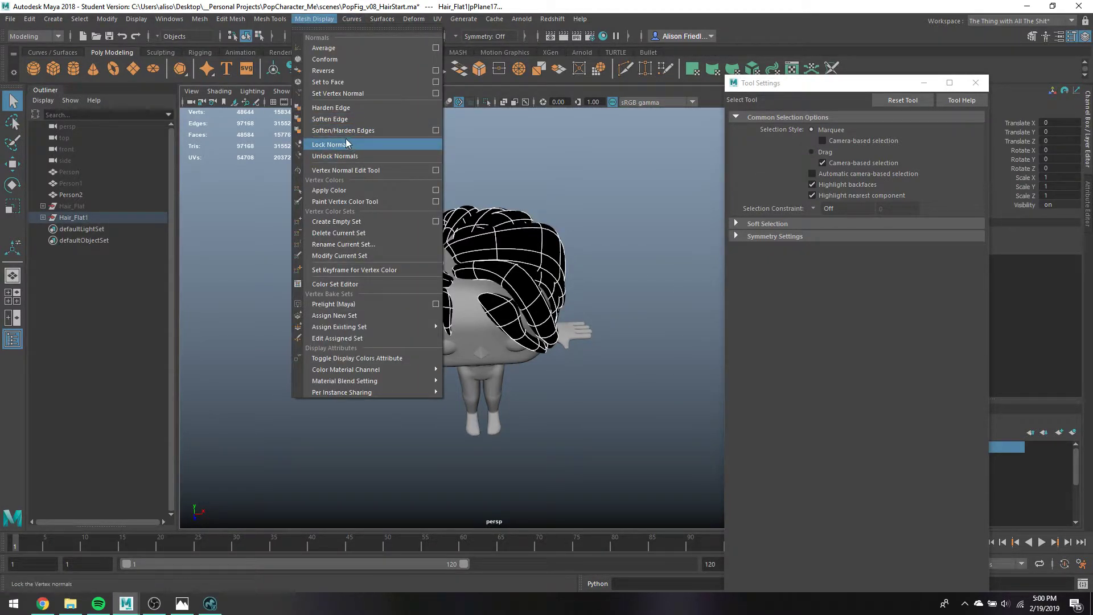
pyautogui.click(323, 70)
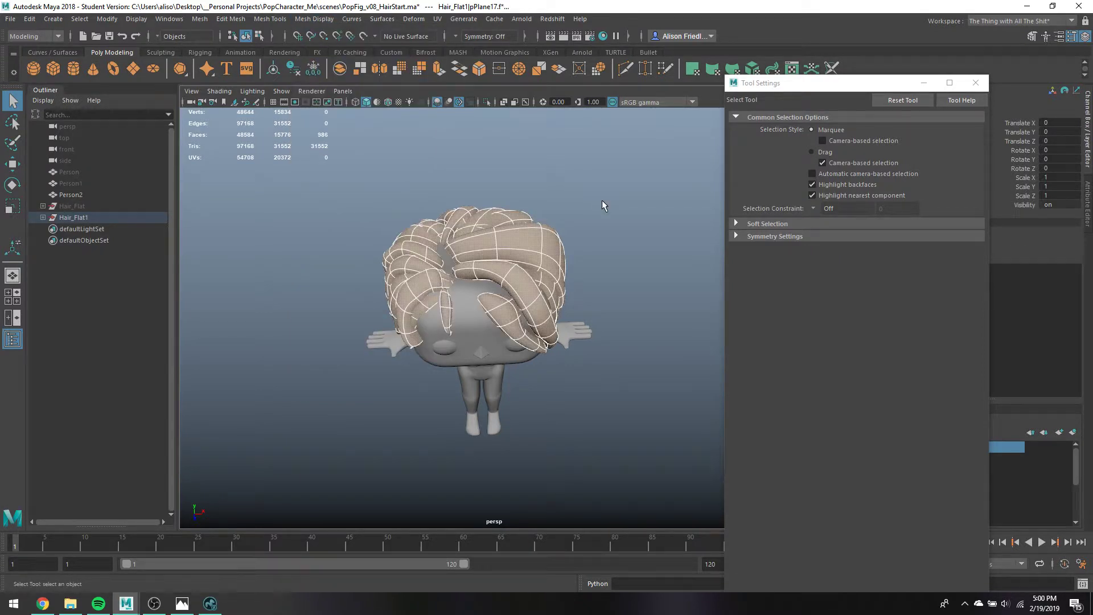
pyautogui.click(603, 205)
# Examine the thickened hair from front and back, viewing the large top strand without smooth preview
pyautogui.scroll(2, 497, 246)
pyautogui.click(495, 234)
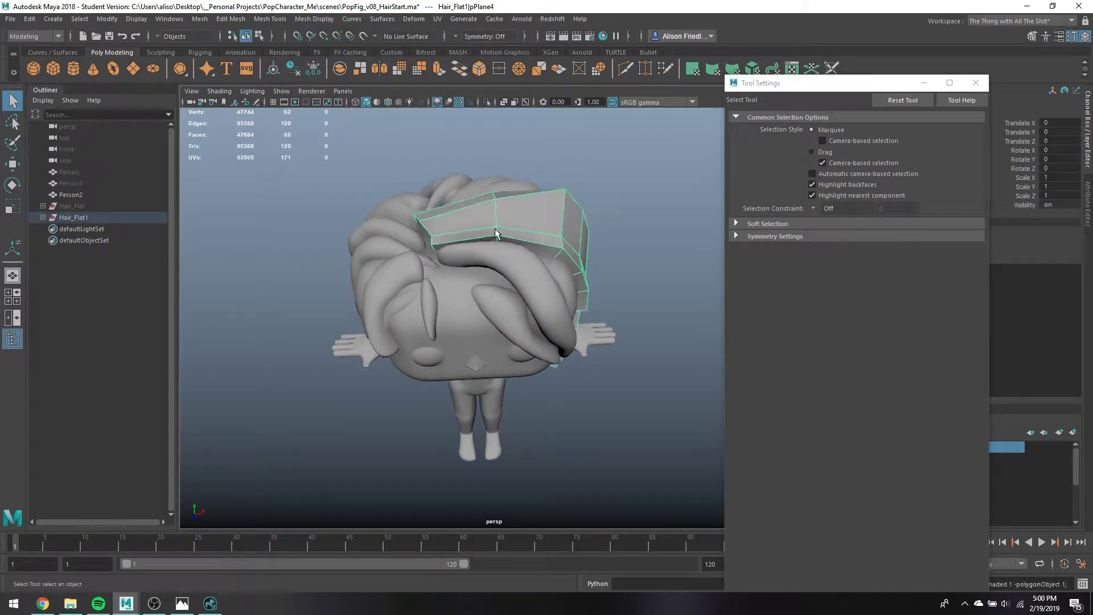
pyautogui.moveTo(365, 208); pyautogui.dragTo(596, 401)
pyautogui.click(665, 210)
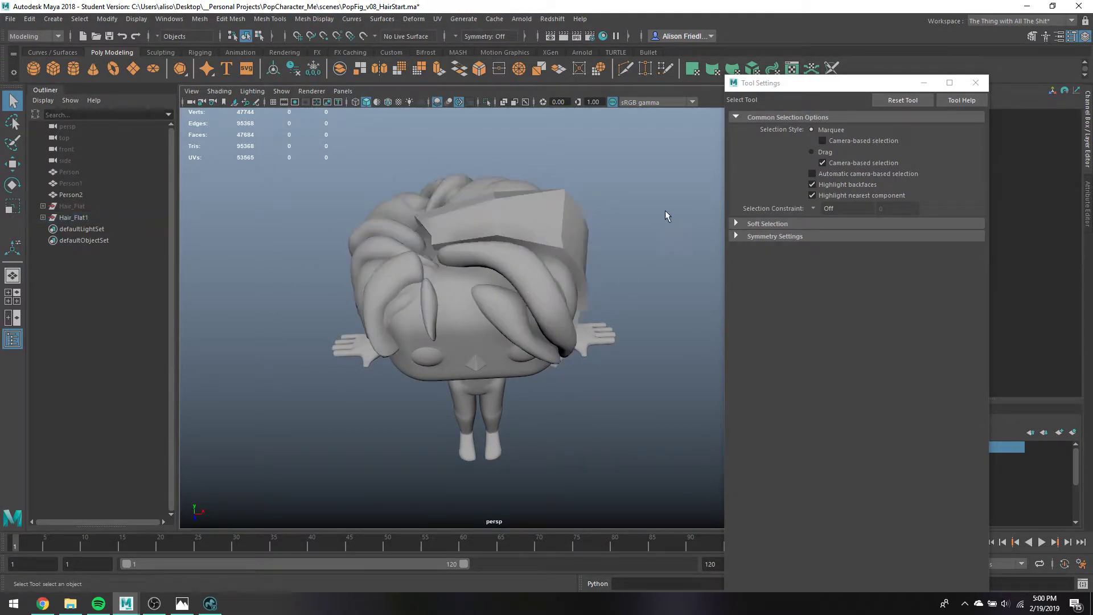
pyautogui.keyDown('alt'); pyautogui.moveTo(611, 353); pyautogui.dragTo(497, 224); pyautogui.keyUp('alt')
pyautogui.click(459, 196)
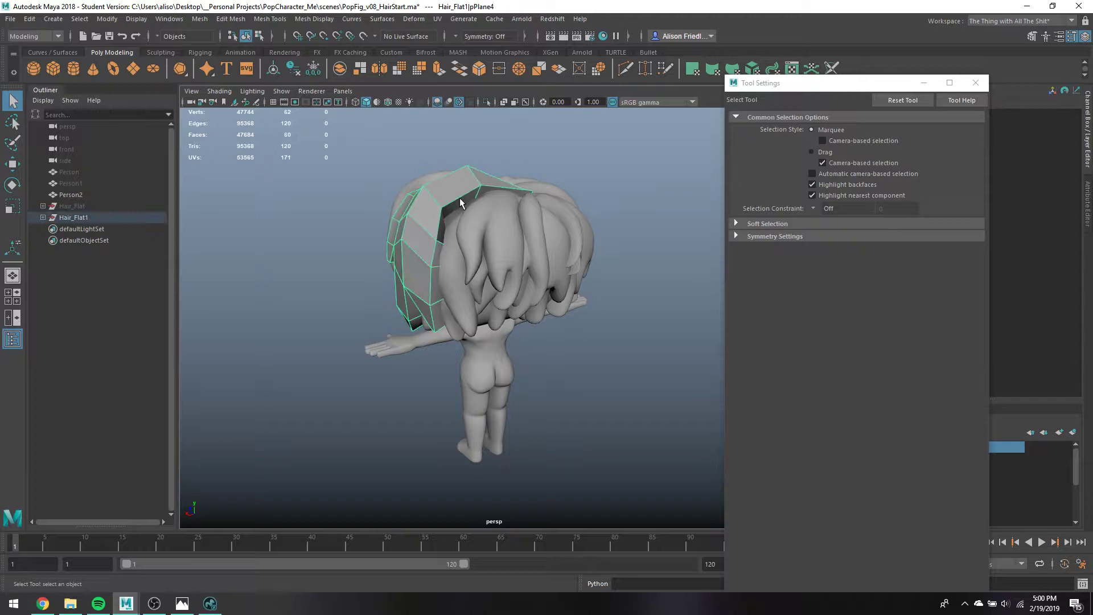
pyautogui.click(428, 148)
pyautogui.keyDown('alt'); pyautogui.moveTo(428, 148); pyautogui.dragTo(309, 238); pyautogui.keyUp('alt')
# Select all the hair strands and combine them into one mesh
pyautogui.moveTo(393, 190); pyautogui.dragTo(667, 408)
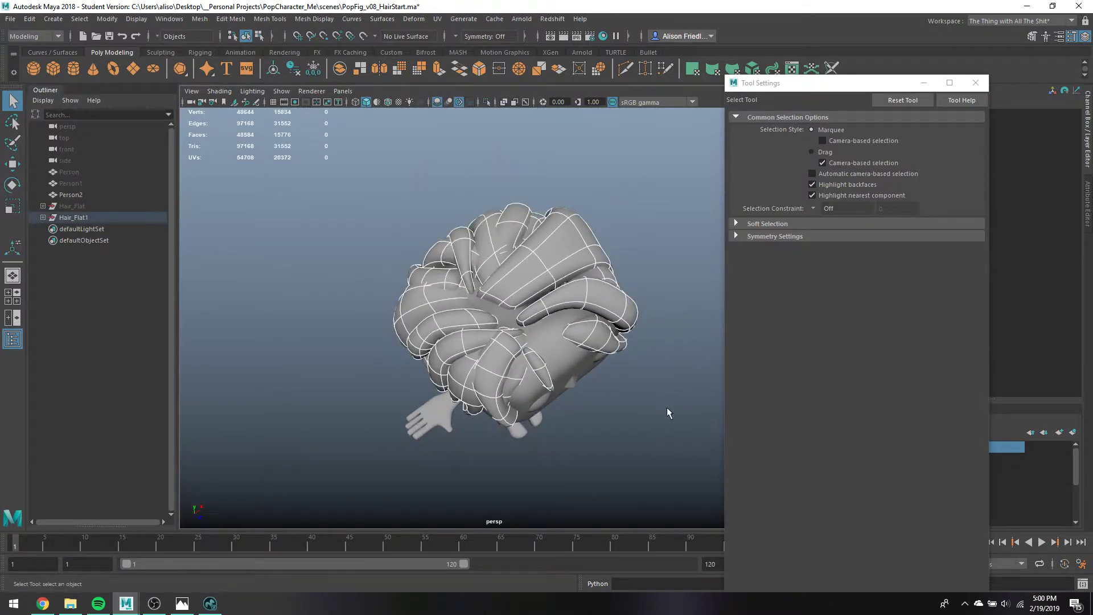
pyautogui.click(199, 19)
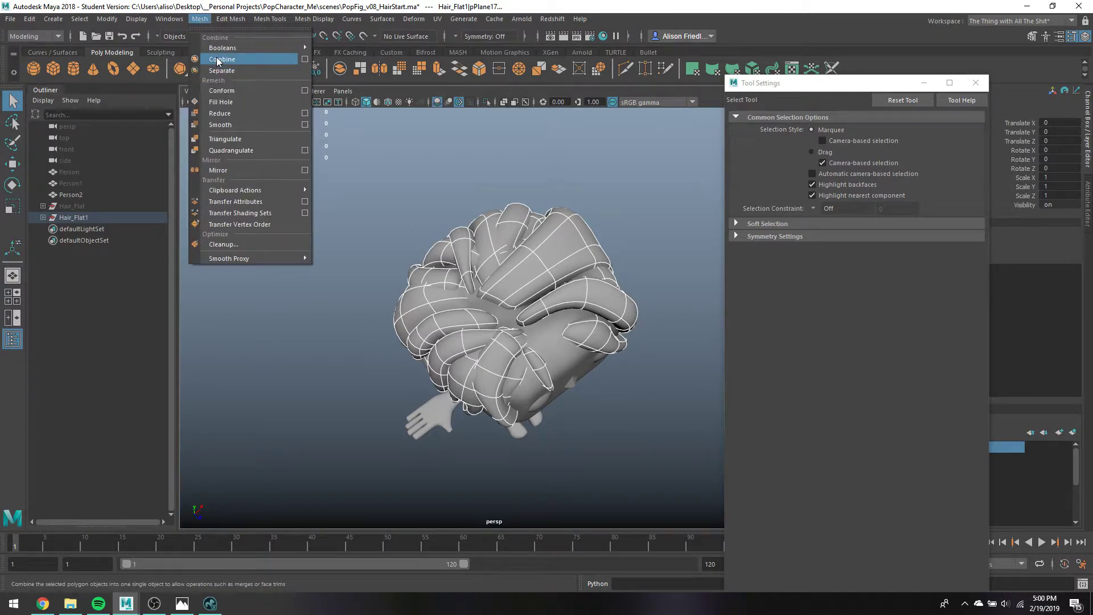
pyautogui.click(238, 64)
# Insert edge loops near the root ends of the front hair strands, undo the last one and turn off smooth preview
pyautogui.click(274, 19)
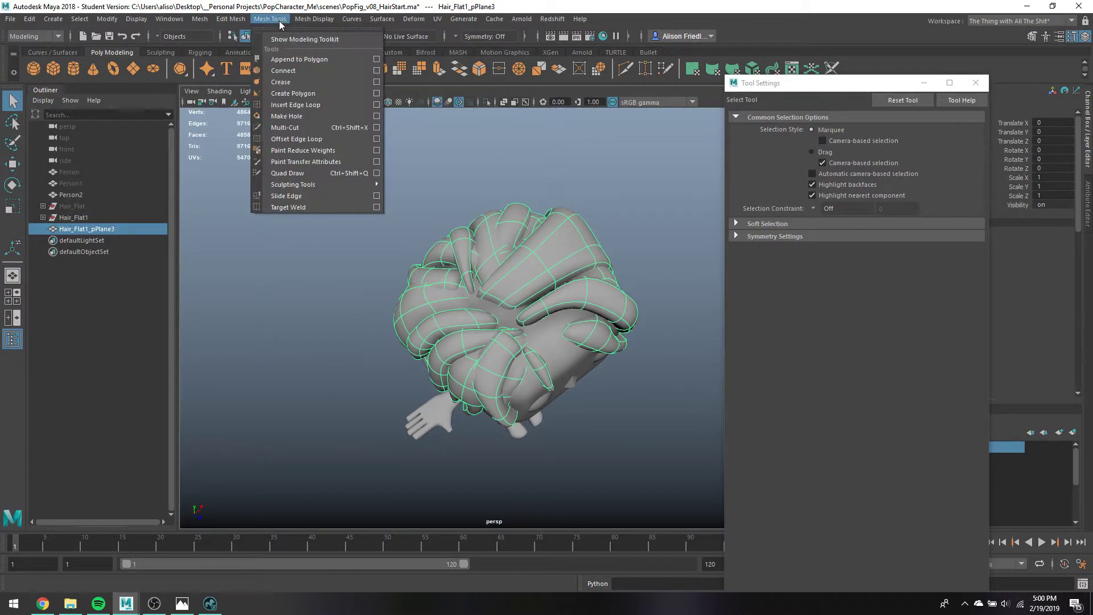
pyautogui.click(296, 101)
pyautogui.moveTo(534, 301); pyautogui.dragTo(507, 310)
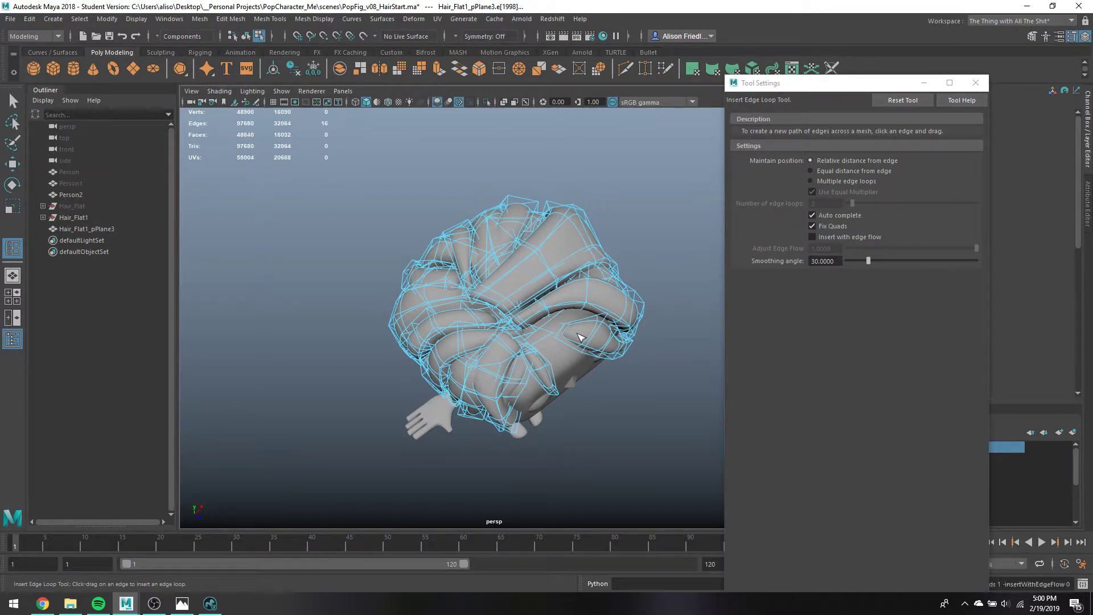
pyautogui.hotkey('ctrl', 'z')
pyautogui.hotkey('ctrl', 'z')
pyautogui.hotkey('ctrl', 'z')
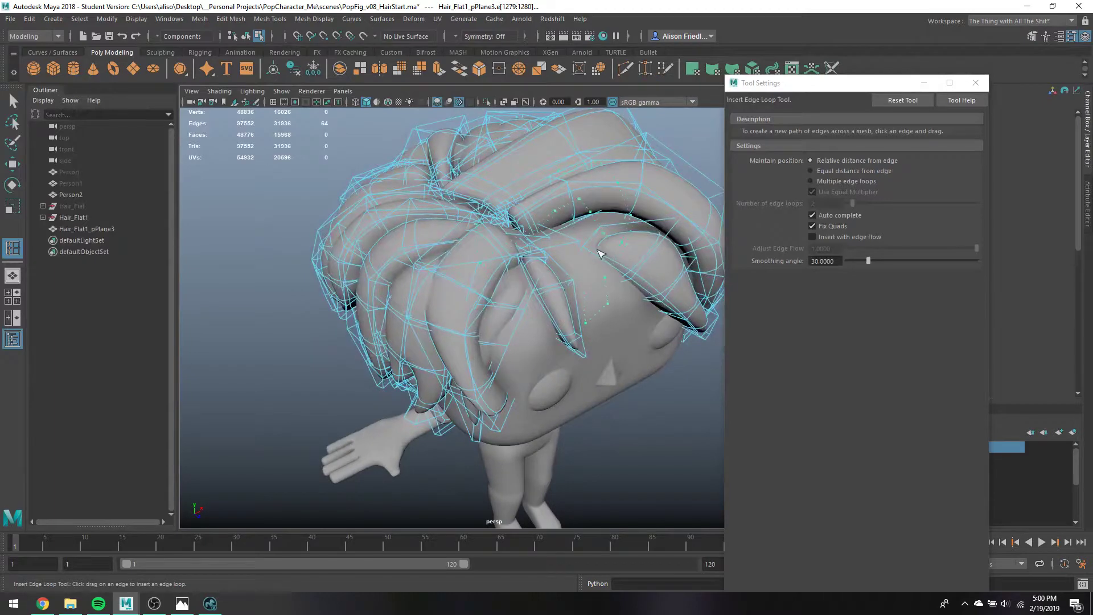
pyautogui.hotkey('ctrl', 'z')
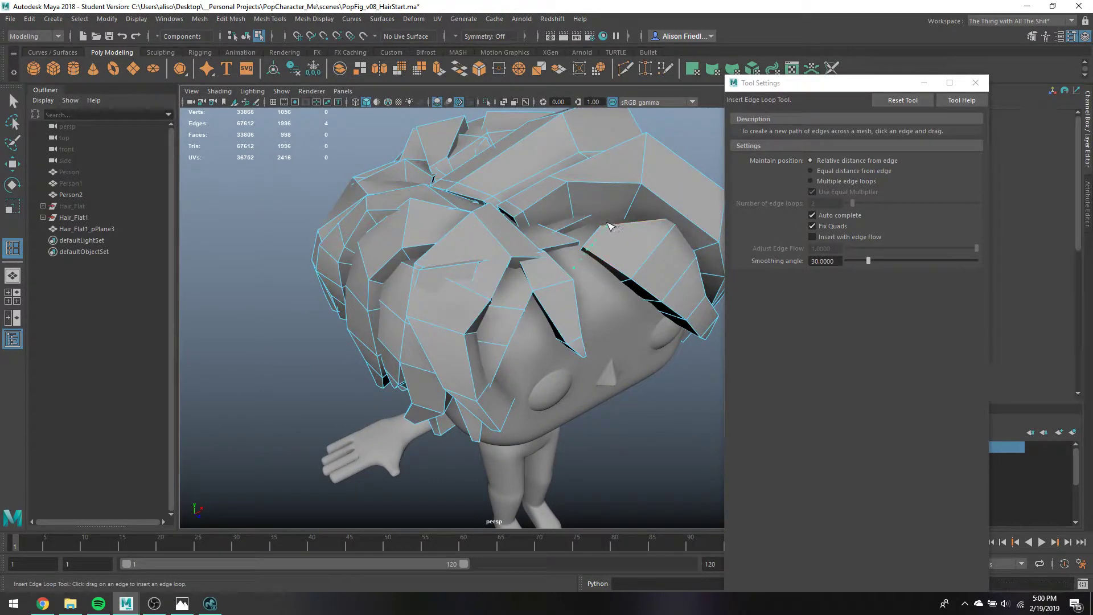
# Insert further edge loops near the roots of the front and top strands, and check them in smooth preview
pyautogui.moveTo(607, 227); pyautogui.dragTo(562, 257)
pyautogui.keyDown('alt'); pyautogui.moveTo(442, 219); pyautogui.dragTo(511, 275); pyautogui.keyUp('alt')
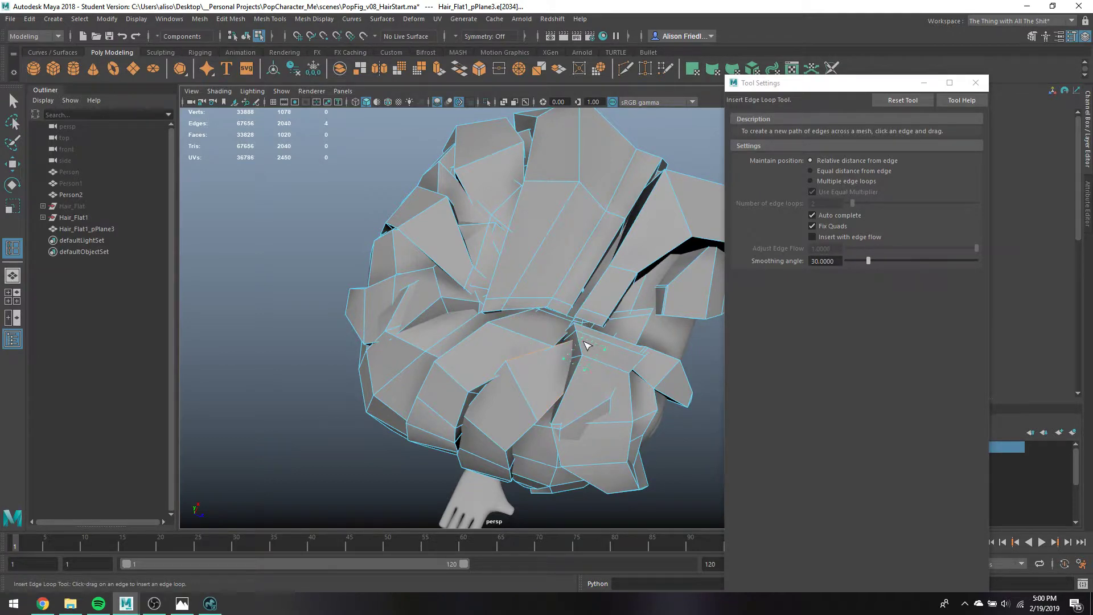
pyautogui.press('3')
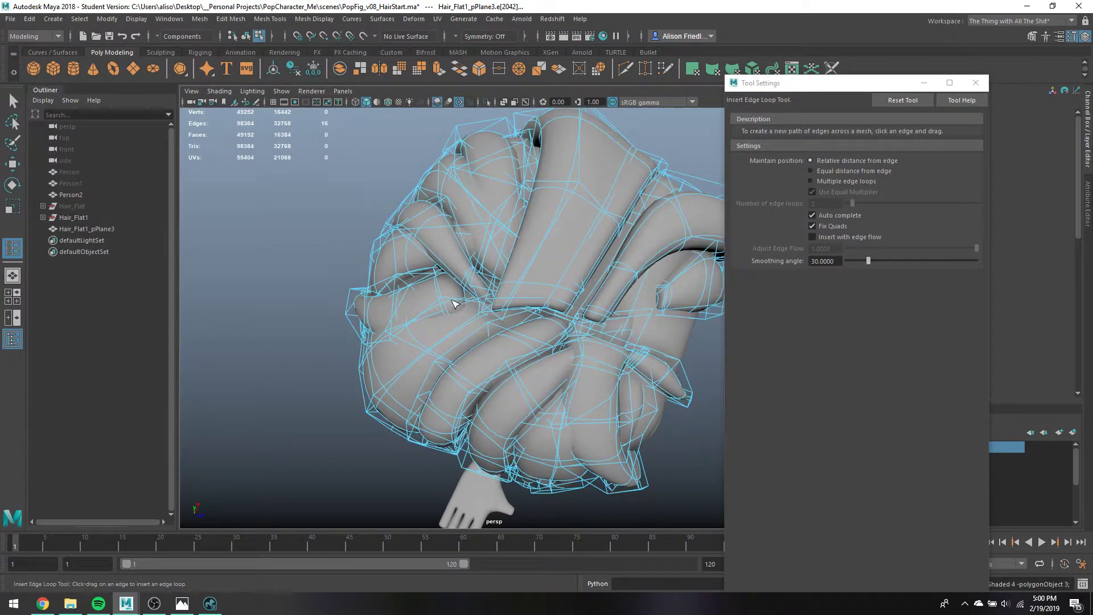
# Add edge loops at the root ends of the side strands in unsmoothed display, and return to object mode in smooth preview
pyautogui.press('1')
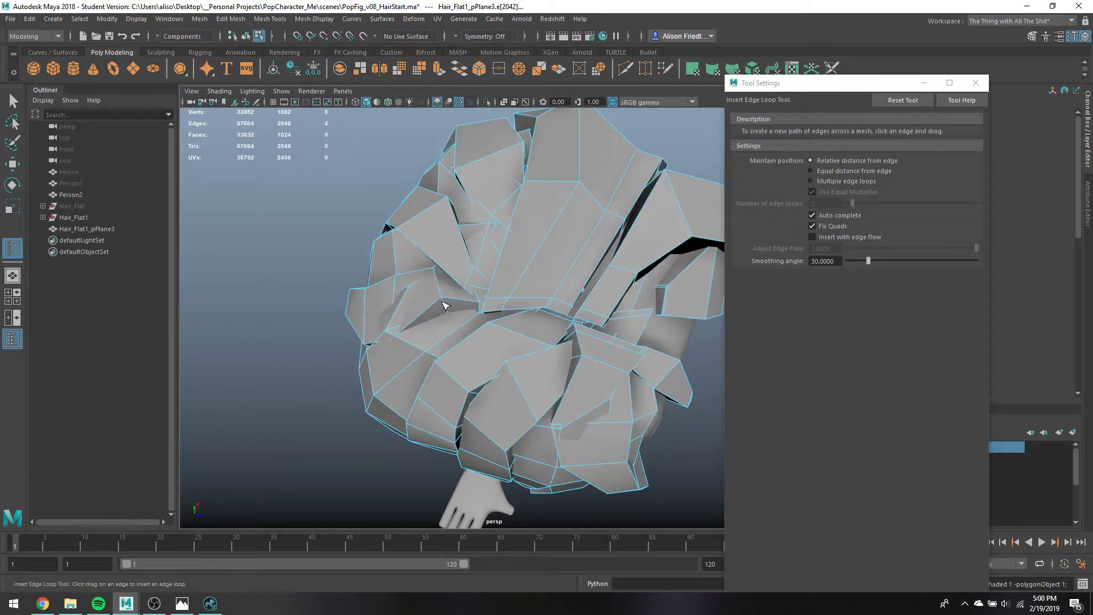
pyautogui.click(475, 305)
pyautogui.keyDown('alt'); pyautogui.moveTo(475, 305); pyautogui.dragTo(514, 242); pyautogui.keyUp('alt')
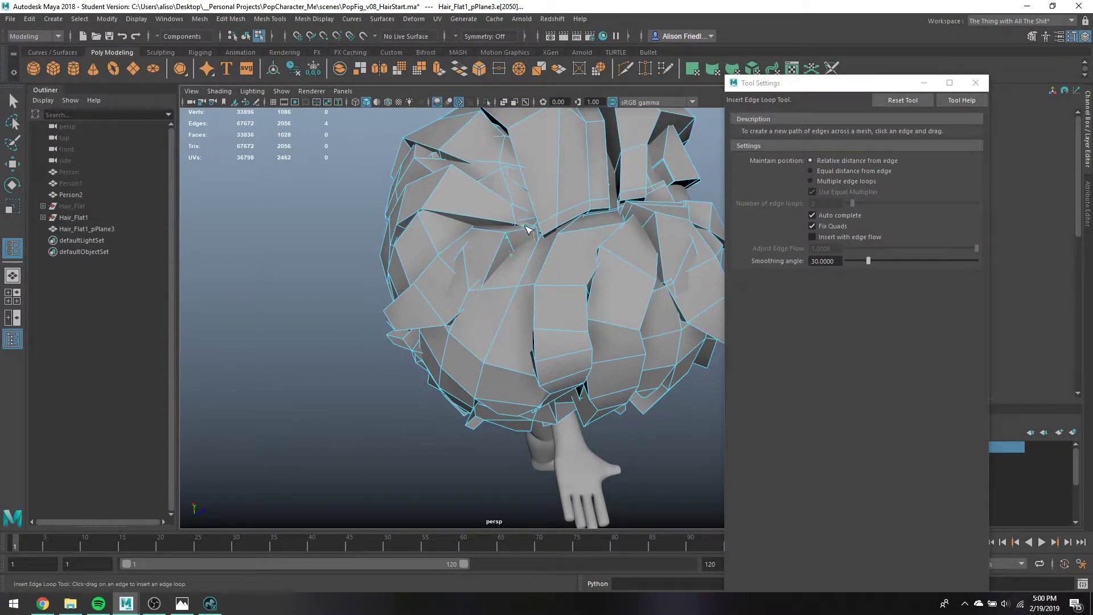
pyautogui.click(552, 238)
pyautogui.press('3')
pyautogui.keyDown('alt'); pyautogui.moveTo(552, 238); pyautogui.dragTo(671, 188); pyautogui.keyUp('alt')
pyautogui.press('q')
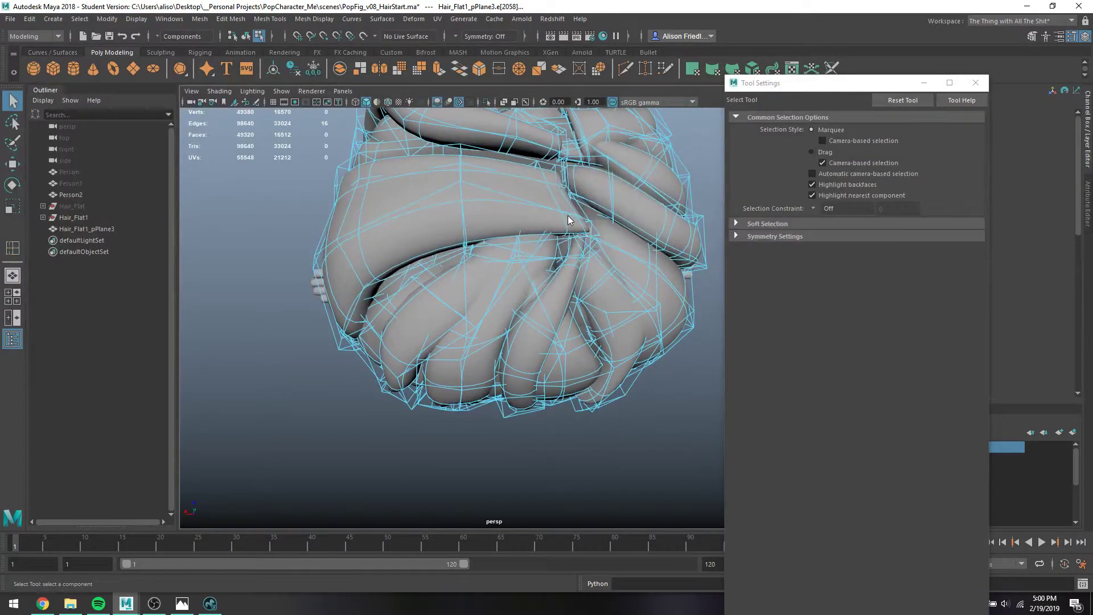
pyautogui.press('F8')
pyautogui.click(695, 168)
# Resume the Insert Edge Loop tool on the combined hair and tighten the strand roots beside the parting, previewing them smoothed
pyautogui.keyDown('alt'); pyautogui.moveTo(598, 183); pyautogui.dragTo(442, 317); pyautogui.keyUp('alt')
pyautogui.click(430, 330)
pyautogui.keyDown('shift'); pyautogui.moveTo(499, 286); pyautogui.dragTo(474, 293, button='right'); pyautogui.keyUp('shift')
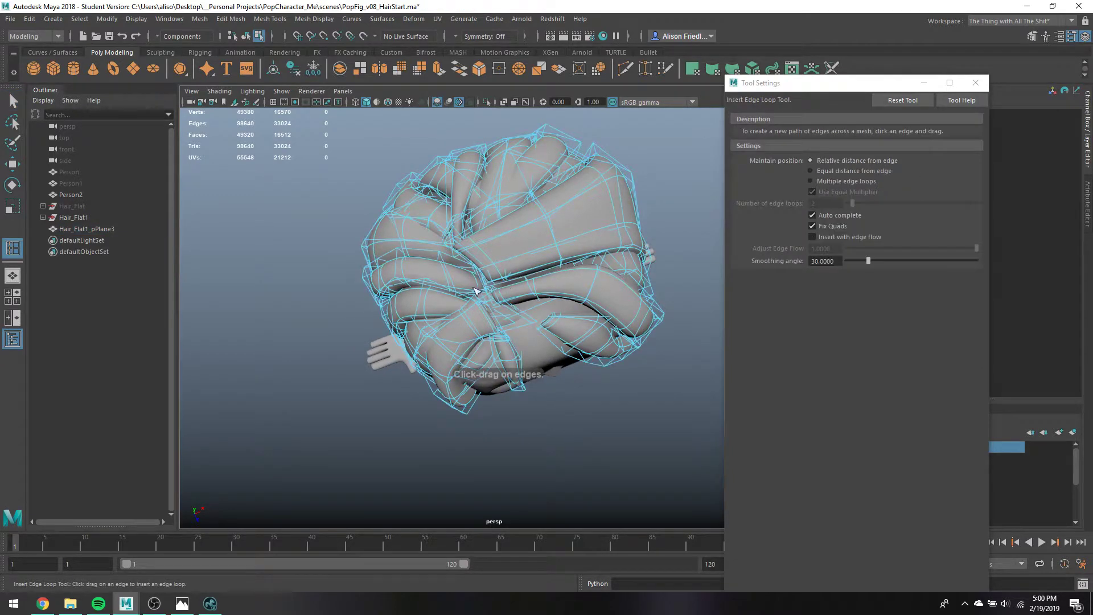
pyautogui.press('1')
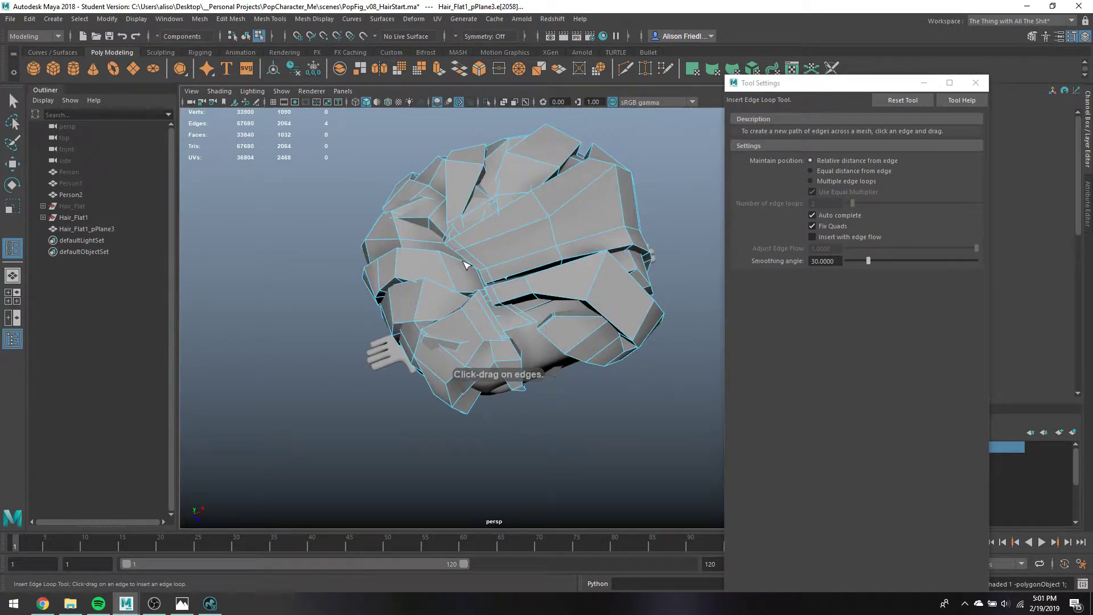
pyautogui.press('f')
pyautogui.keyDown('alt'); pyautogui.moveTo(461, 237); pyautogui.dragTo(477, 285); pyautogui.keyUp('alt')
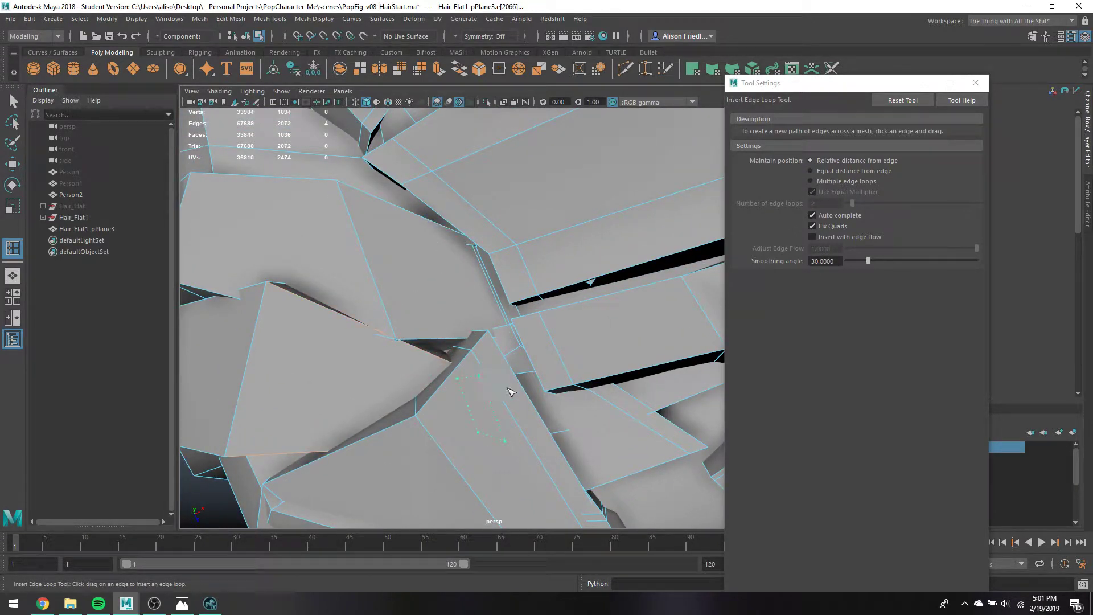
pyautogui.press('3')
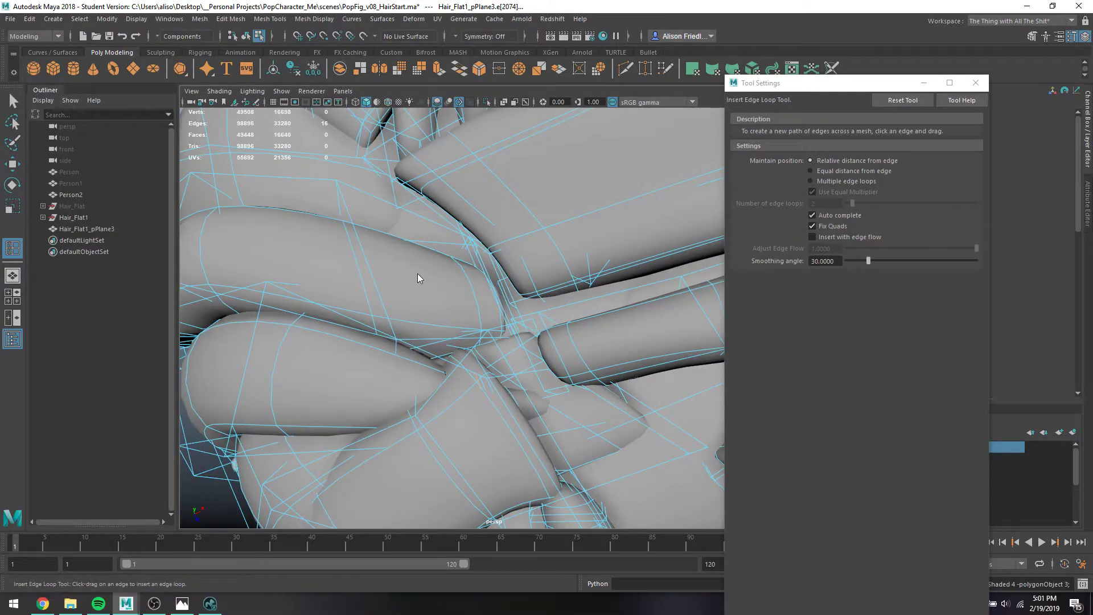
# Return to object mode and select the combined hair mesh
pyautogui.moveTo(417, 274); pyautogui.dragTo(473, 241, button='right')
pyautogui.scroll(-5, 459, 238)
pyautogui.click(432, 265)
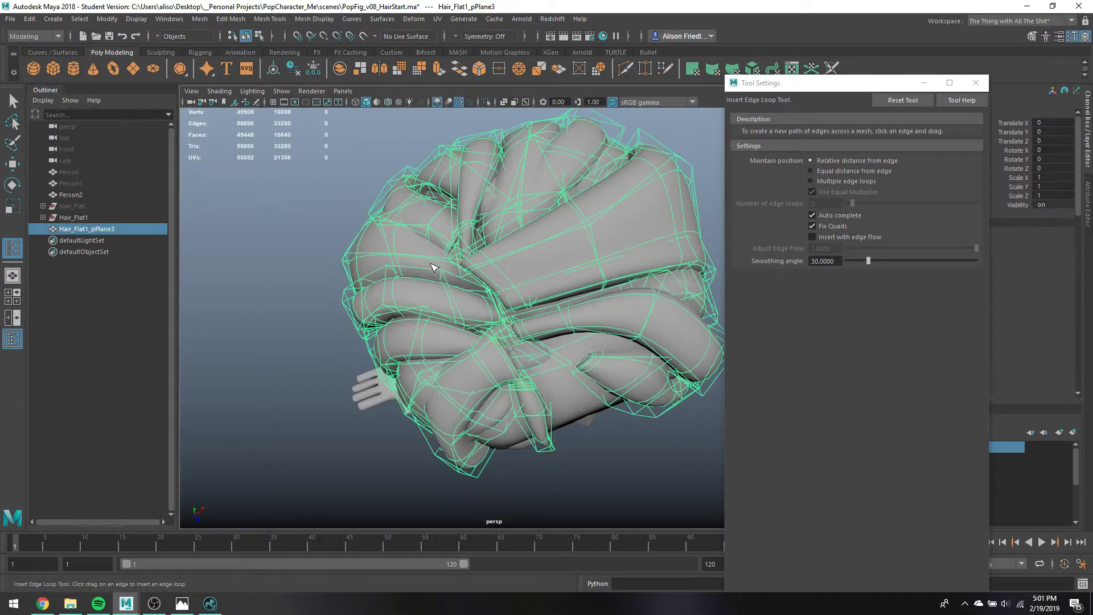
# Examine the smoothed hair from the top, front and back for strand roots that need adjusting
pyautogui.keyDown('alt'); pyautogui.moveTo(476, 306); pyautogui.dragTo(352, 230); pyautogui.keyUp('alt')
pyautogui.click(351, 231)
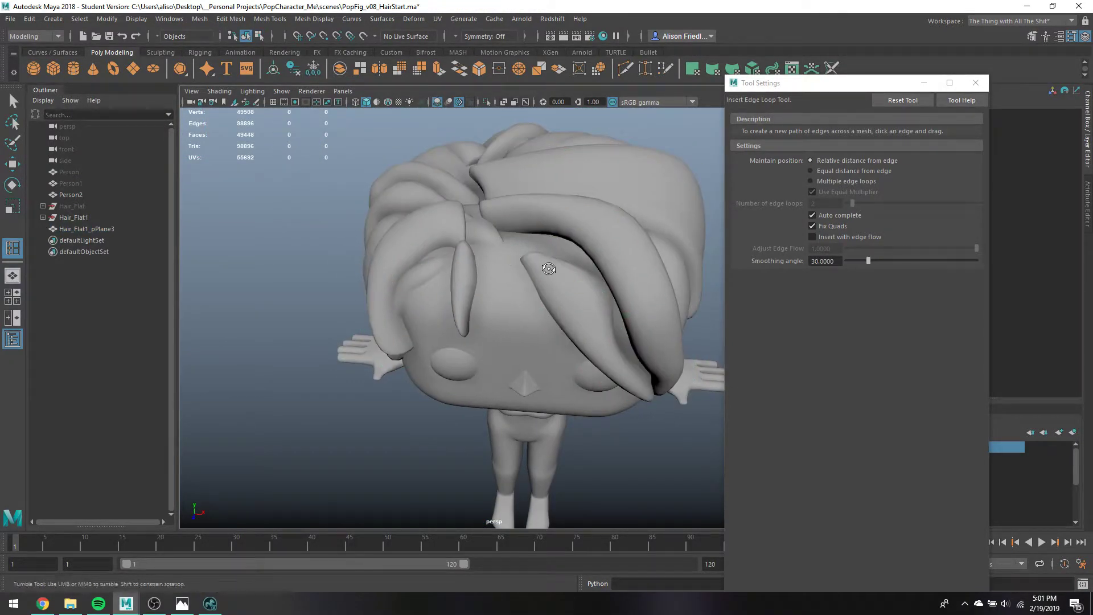
pyautogui.keyDown('alt'); pyautogui.moveTo(546, 268); pyautogui.dragTo(609, 239); pyautogui.keyUp('alt')
pyautogui.click(597, 285)
pyautogui.rightClick(610, 209)
pyautogui.moveTo(610, 210); pyautogui.dragTo(644, 188, button='right')
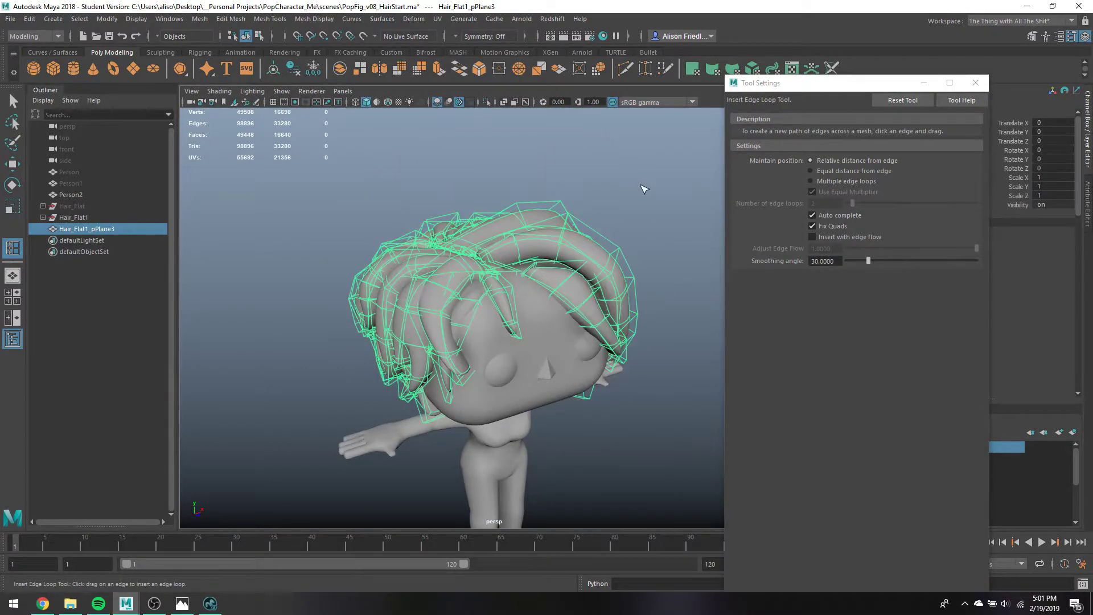
pyautogui.click(645, 197)
pyautogui.keyDown('alt'); pyautogui.moveTo(650, 284); pyautogui.dragTo(606, 295); pyautogui.keyUp('alt')
# Separate the combined hair mesh into individual strands and return to object mode
pyautogui.click(618, 306)
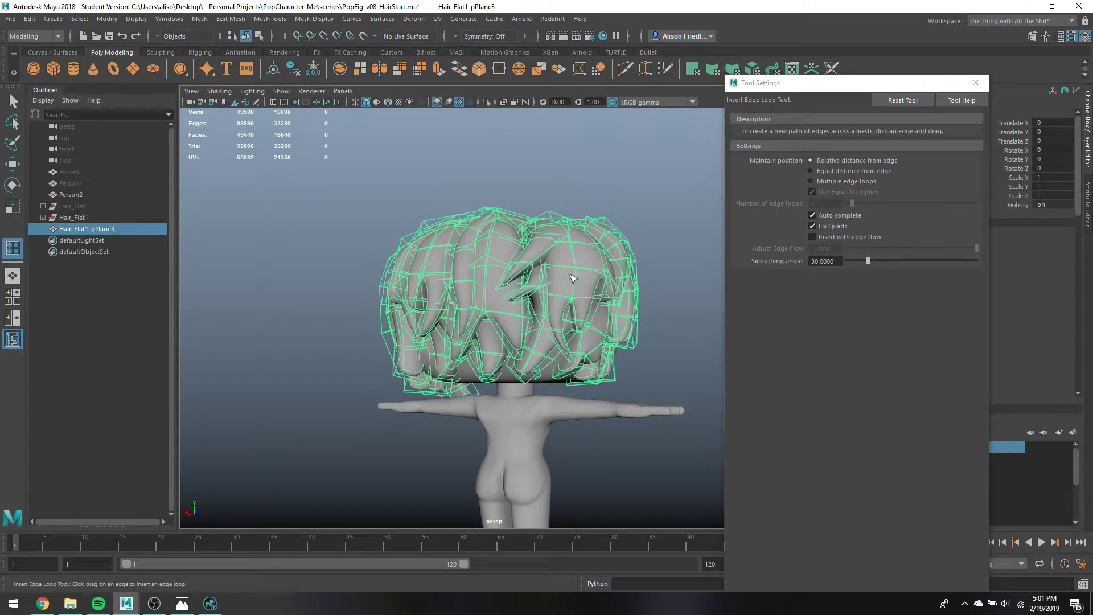
pyautogui.click(200, 18)
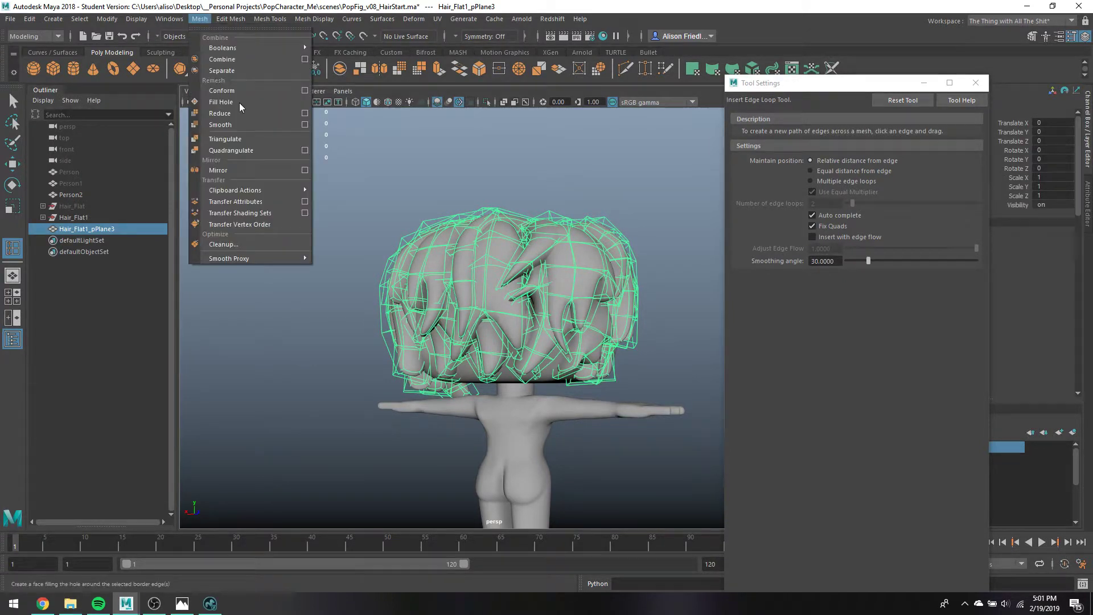
pyautogui.click(240, 70)
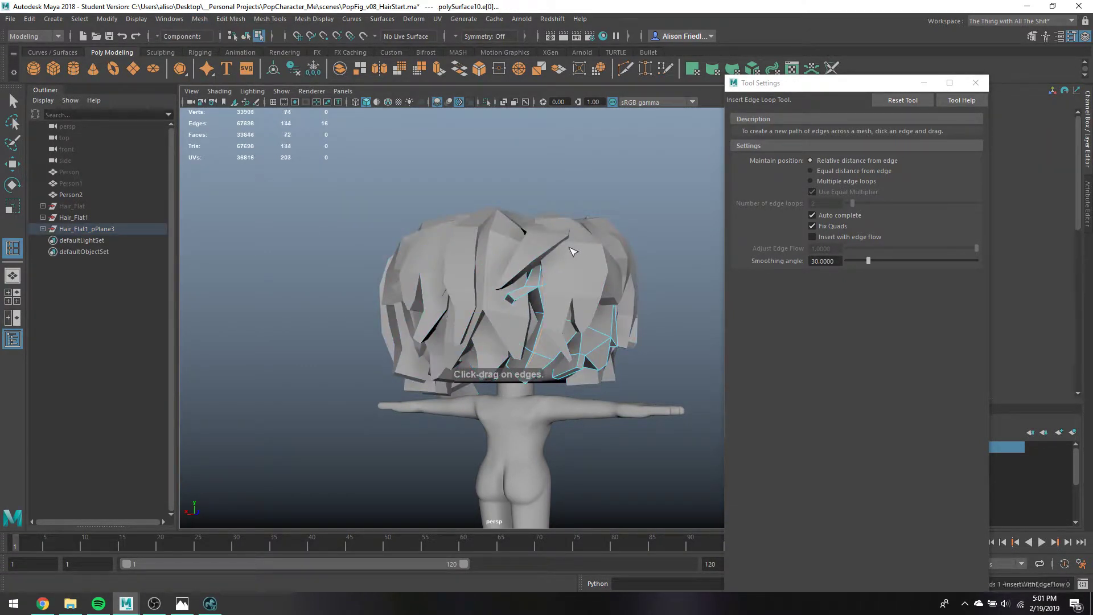
pyautogui.press('q')
pyautogui.moveTo(551, 241); pyautogui.dragTo(592, 215, button='right')
pyautogui.click(684, 285)
pyautogui.keyDown('alt'); pyautogui.moveTo(684, 285); pyautogui.dragTo(512, 324); pyautogui.keyUp('alt')
pyautogui.click(490, 333)
pyautogui.moveTo(474, 275); pyautogui.dragTo(476, 307, button='right')
pyautogui.moveTo(471, 299)
pyautogui.keyDown('alt'); pyautogui.mouseDown()
pyautogui.moveTo(480, 288)
pyautogui.moveTo(463, 285)
pyautogui.mouseUp(); pyautogui.keyUp('alt')
pyautogui.rightClick(465, 275)
pyautogui.moveTo(473, 295); pyautogui.dragTo(434, 275, button='right')
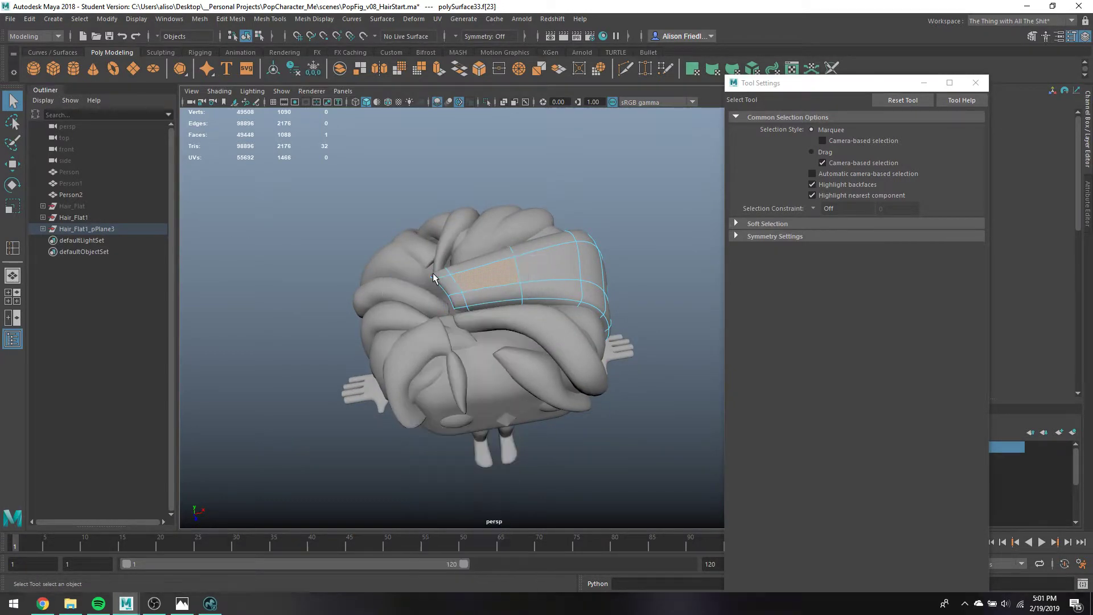
# Scale and rotate the root vertices of the side strand that meets the parting beside the wide top strand
pyautogui.keyDown('alt'); pyautogui.moveTo(457, 315); pyautogui.dragTo(441, 331); pyautogui.keyUp('alt')
pyautogui.click(438, 332)
pyautogui.moveTo(438, 334); pyautogui.dragTo(396, 274, button='right')
pyautogui.moveTo(429, 316); pyautogui.dragTo(466, 355)
pyautogui.press('r')
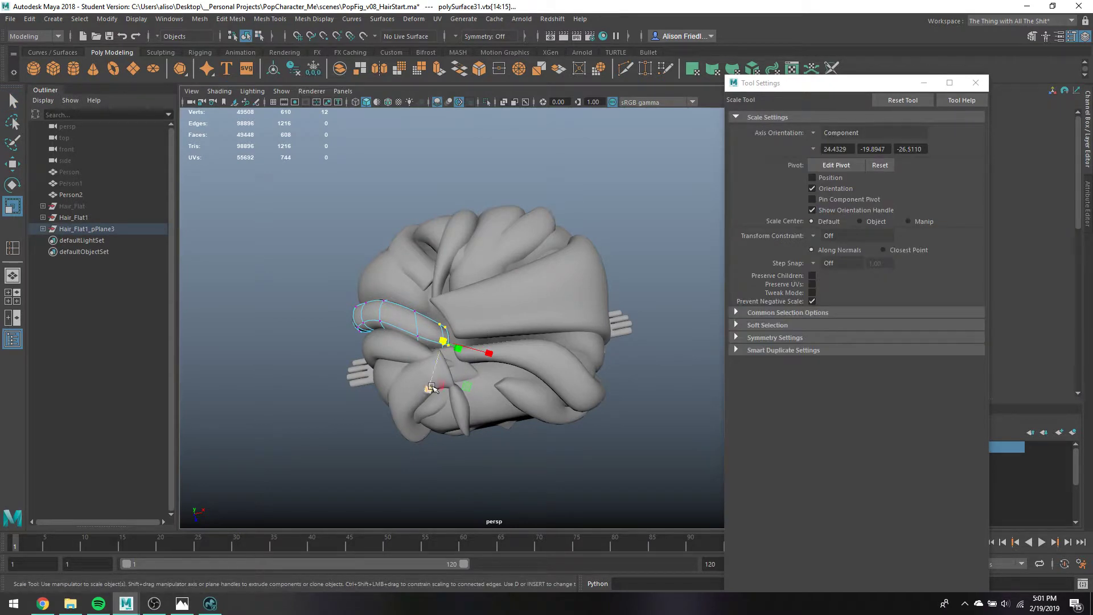
pyautogui.moveTo(431, 388); pyautogui.dragTo(424, 405)
pyautogui.press('e')
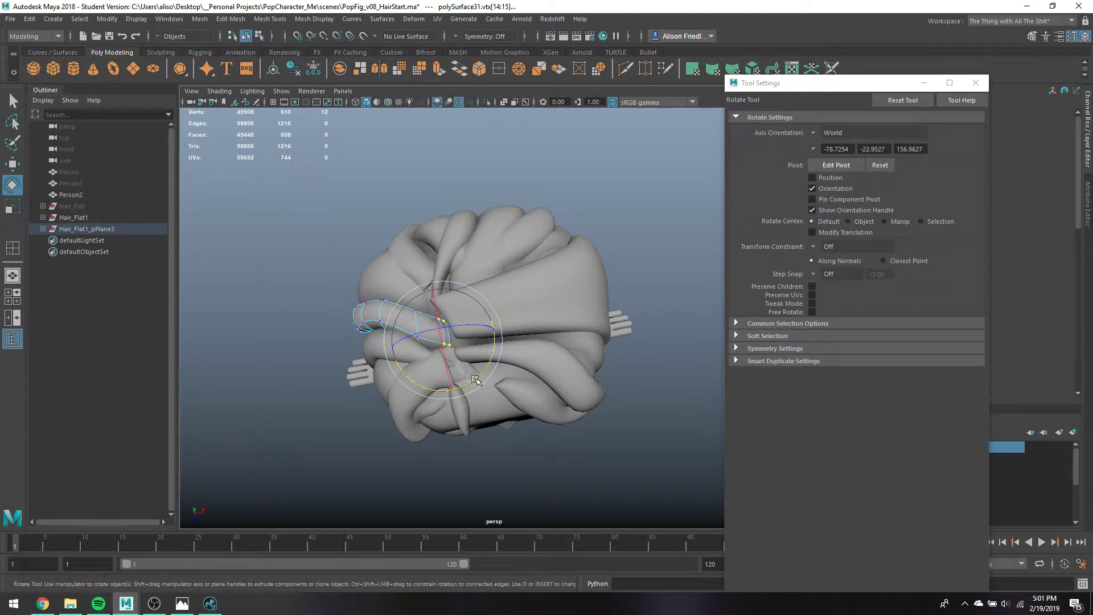
# Move that side strand's root vertices toward the parting so its end tucks against the neighbouring strands
pyautogui.press('w')
pyautogui.moveTo(465, 336); pyautogui.dragTo(450, 260)
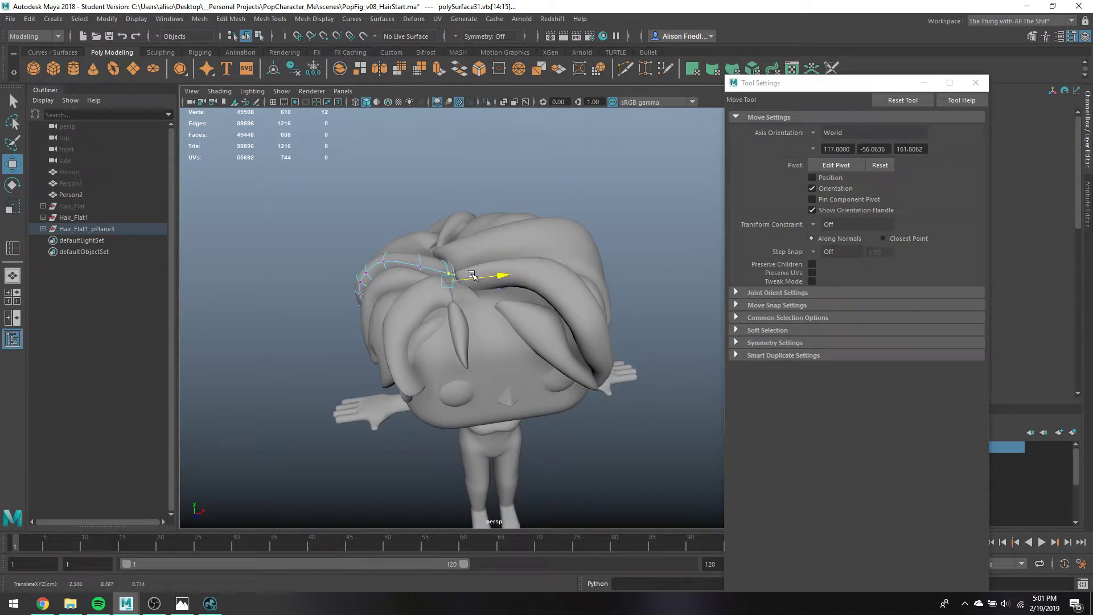
pyautogui.press('e')
pyautogui.keyDown('alt'); pyautogui.moveTo(476, 312); pyautogui.dragTo(415, 340); pyautogui.keyUp('alt')
pyautogui.press('q')
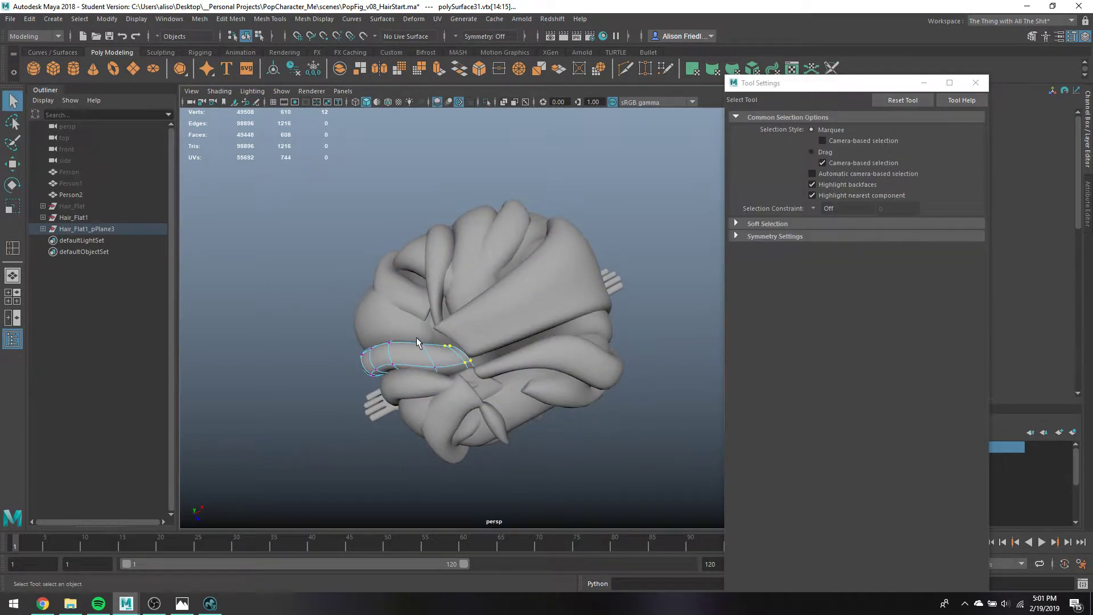
# Move the root vertices of the narrow back strand toward the end of the parting
pyautogui.click(438, 313)
pyautogui.moveTo(438, 309); pyautogui.dragTo(415, 317, button='right')
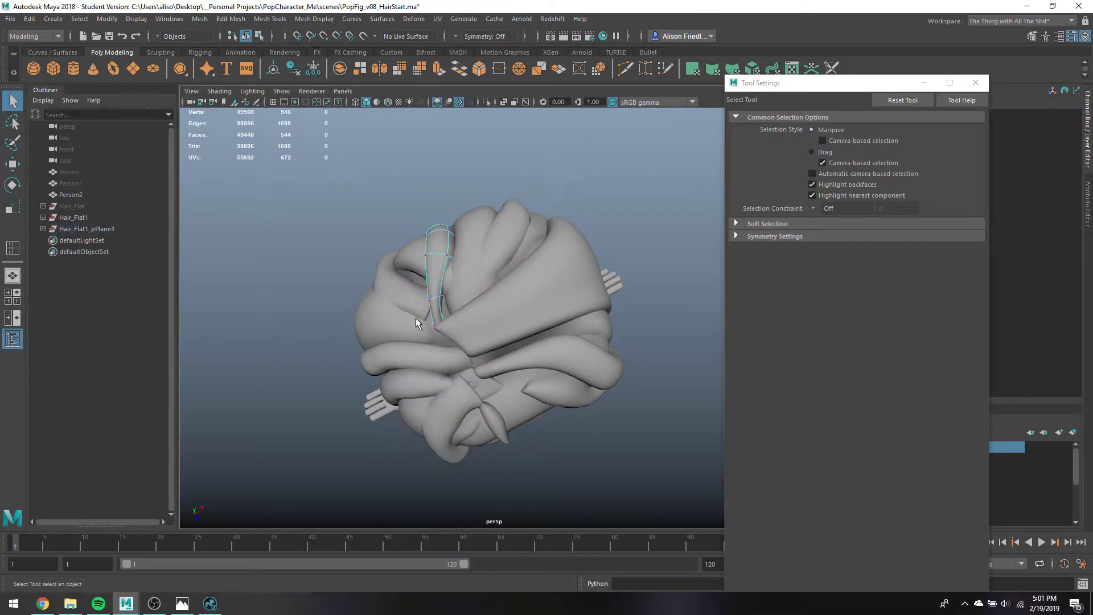
pyautogui.keyDown('alt'); pyautogui.moveTo(442, 381); pyautogui.dragTo(516, 249); pyautogui.keyUp('alt')
pyautogui.press('w')
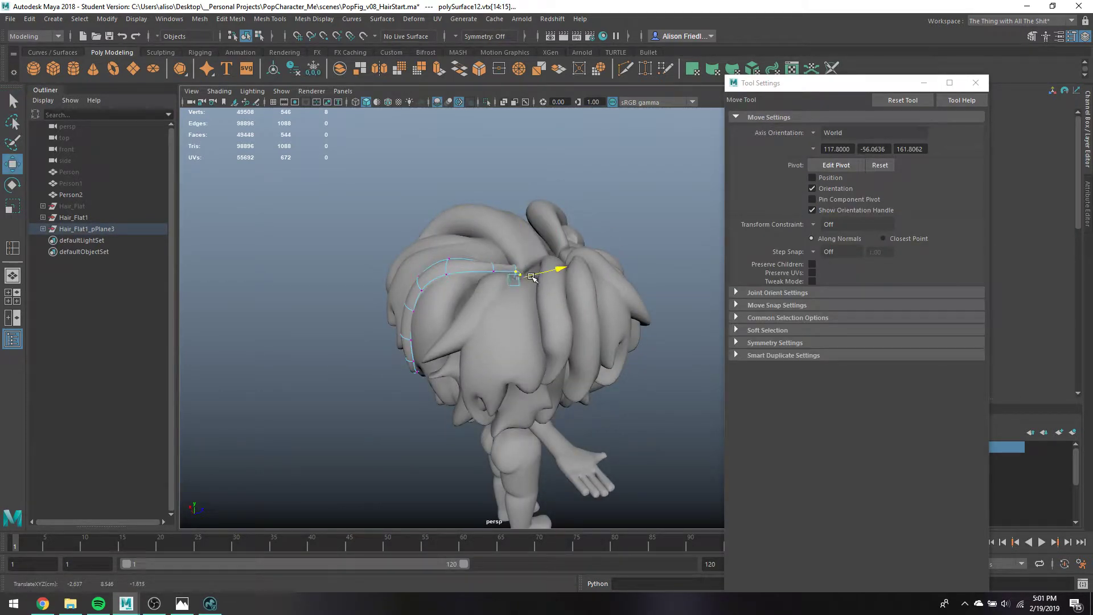
pyautogui.keyDown('alt'); pyautogui.moveTo(523, 295); pyautogui.dragTo(524, 329); pyautogui.keyUp('alt')
pyautogui.press('q')
# Extrude the three root faces of the wide back strand by about 0.3, selecting them in wireframe display
pyautogui.click(518, 326)
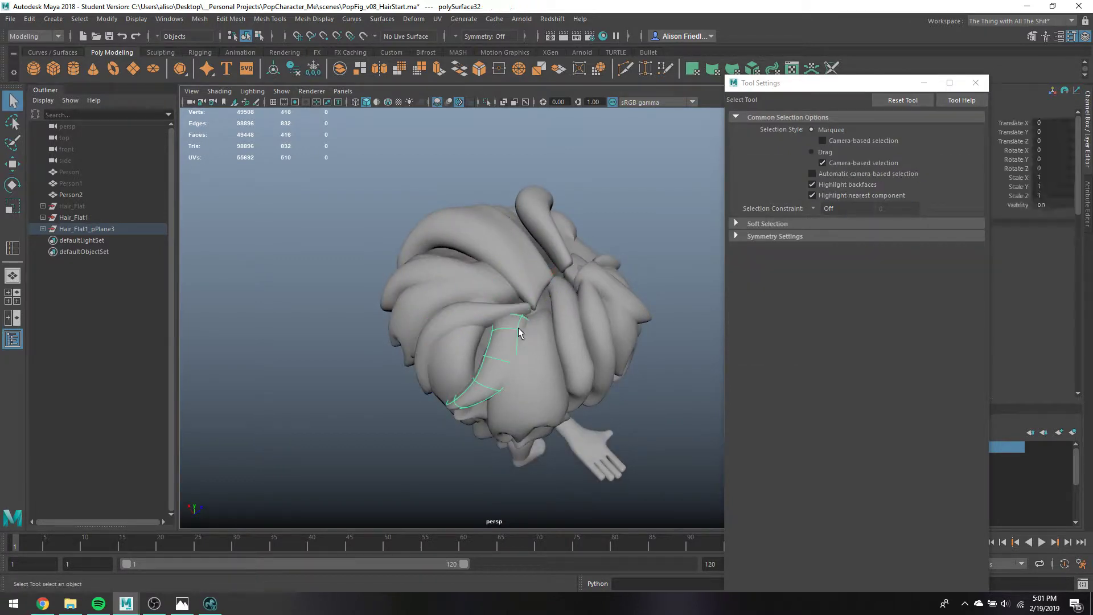
pyautogui.click(544, 318)
pyautogui.moveTo(544, 319); pyautogui.dragTo(493, 266, button='right')
pyautogui.press('4')
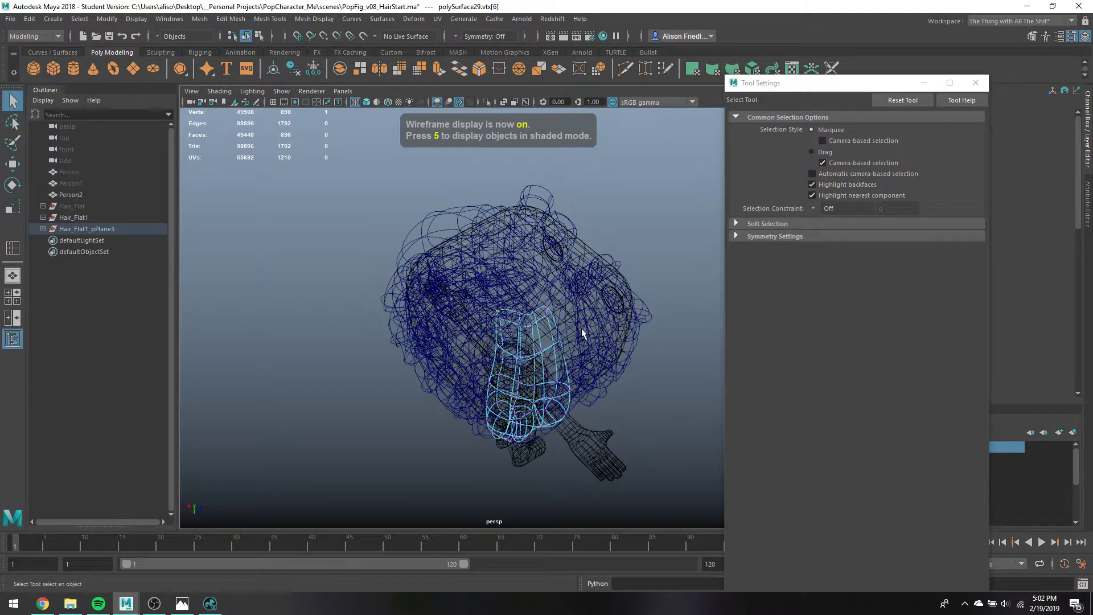
pyautogui.moveTo(541, 315); pyautogui.dragTo(537, 321, button='right')
pyautogui.moveTo(486, 298); pyautogui.dragTo(575, 331)
pyautogui.keyDown('ctrl'); pyautogui.moveTo(490, 334); pyautogui.dragTo(650, 374); pyautogui.keyUp('ctrl')
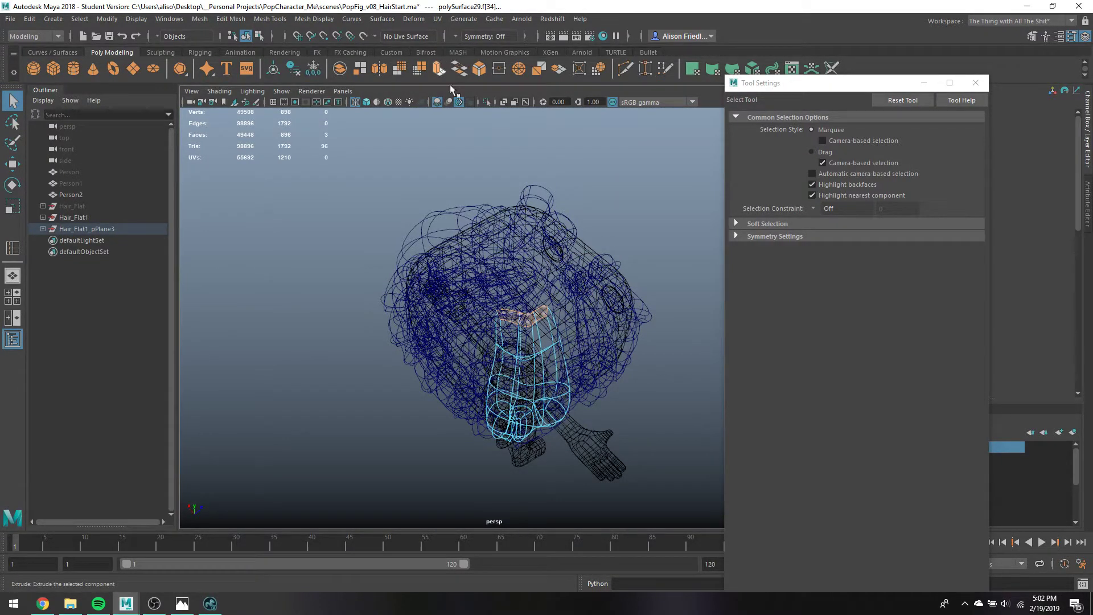
pyautogui.click(440, 69)
pyautogui.moveTo(525, 287); pyautogui.dragTo(495, 292)
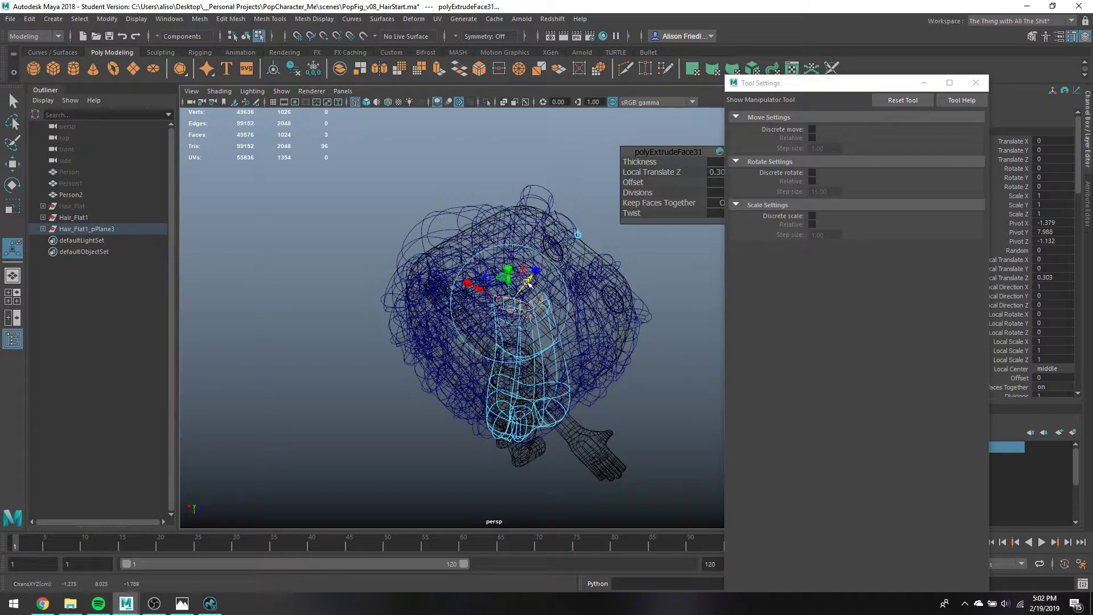
# Move the extruded root end of the wide back strand toward the parting in shaded display
pyautogui.press('q')
pyautogui.moveTo(552, 326)
pyautogui.mouseDown()
pyautogui.moveTo(550, 336)
pyautogui.moveTo(598, 365)
pyautogui.mouseUp()
pyautogui.press('5')
pyautogui.press('w')
pyautogui.keyDown('alt'); pyautogui.moveTo(550, 337); pyautogui.dragTo(583, 317); pyautogui.keyUp('alt')
pyautogui.moveTo(530, 253); pyautogui.dragTo(578, 283)
pyautogui.press('q')
# Adjust the position and rotation of the root vertices on the side strand beside the parting again
pyautogui.moveTo(563, 279); pyautogui.dragTo(538, 272, button='right')
pyautogui.click(570, 278)
pyautogui.moveTo(533, 241); pyautogui.dragTo(575, 311)
pyautogui.press('e')
pyautogui.press('w')
pyautogui.press('e')
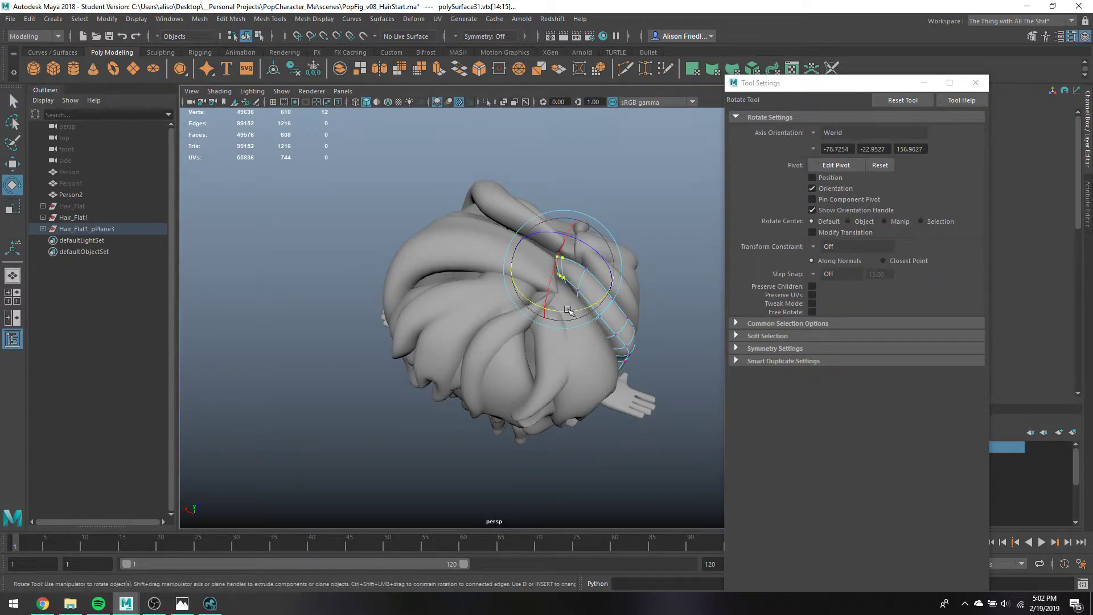
pyautogui.keyDown('alt'); pyautogui.moveTo(583, 247); pyautogui.dragTo(552, 253); pyautogui.keyUp('alt')
# Scale the root vertices of the long front strand that sweeps across the forehead
pyautogui.press('q')
pyautogui.click(551, 253)
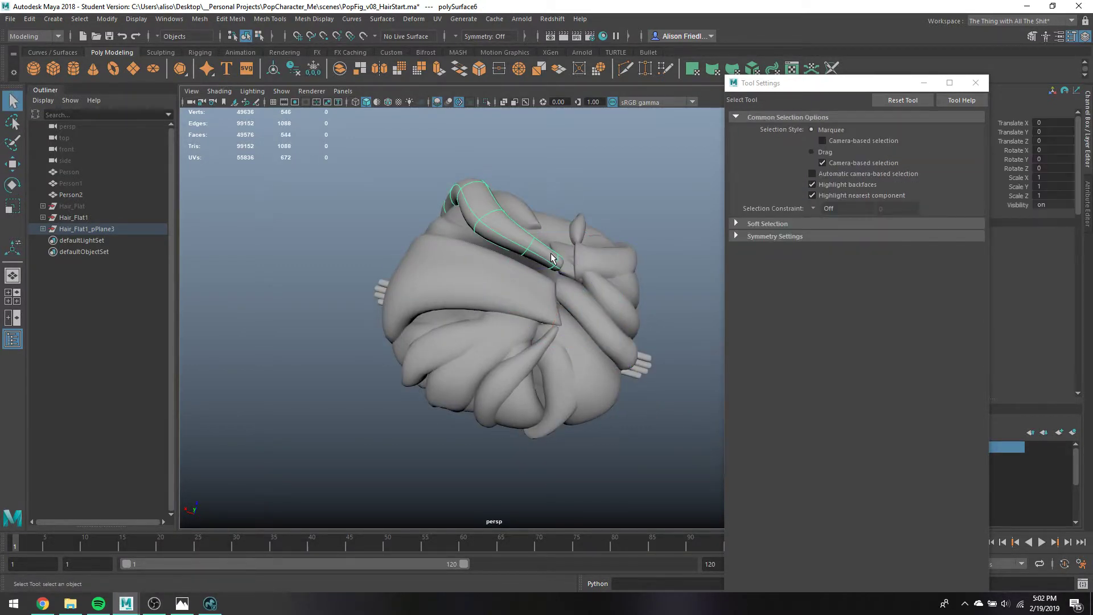
pyautogui.moveTo(551, 253); pyautogui.dragTo(534, 254, button='right')
pyautogui.moveTo(533, 253); pyautogui.dragTo(520, 312)
pyautogui.press('r')
pyautogui.press('q')
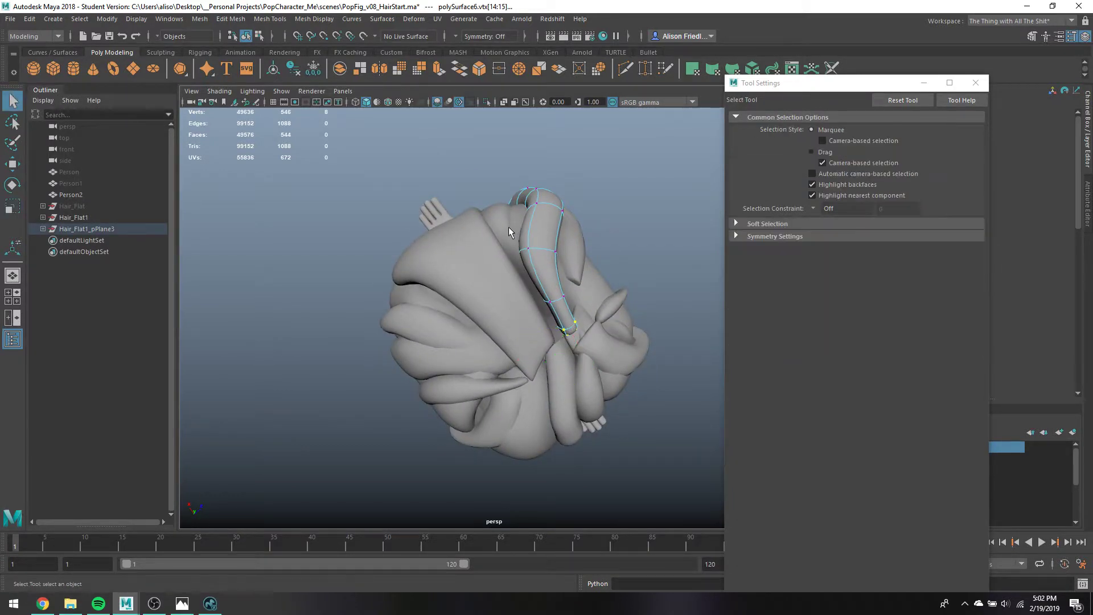
# Isolate the strand between the wide top strand and long front strand, and extrude its root end face outward
pyautogui.click(506, 227)
pyautogui.hotkey('ctrl', '1')
pyautogui.moveTo(569, 274); pyautogui.dragTo(570, 310, button='right')
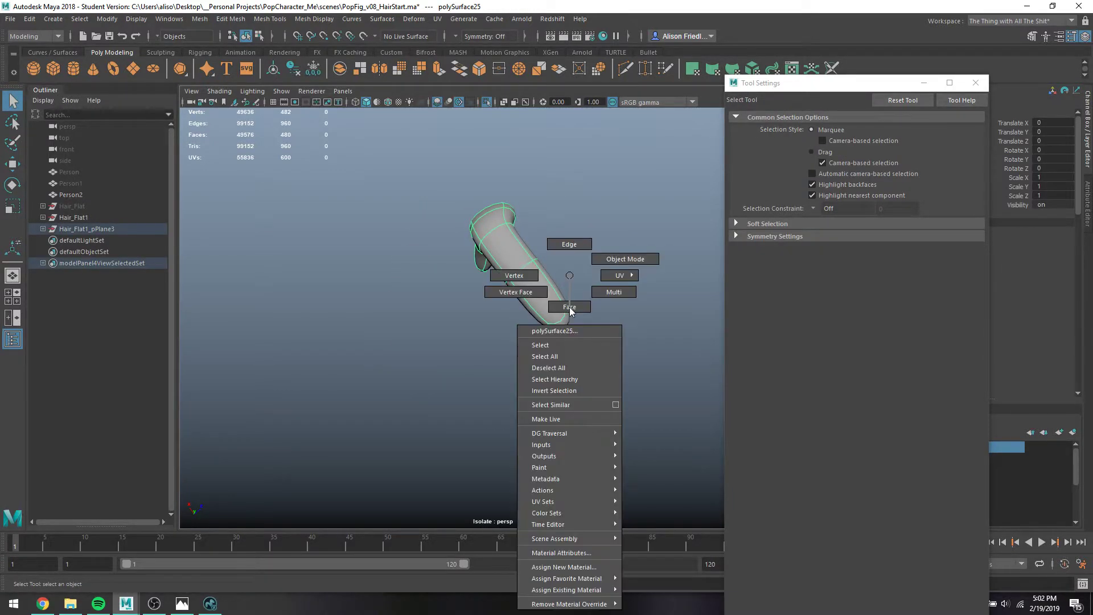
pyautogui.click(564, 330)
pyautogui.hotkey('ctrl', 'e')
pyautogui.press('w')
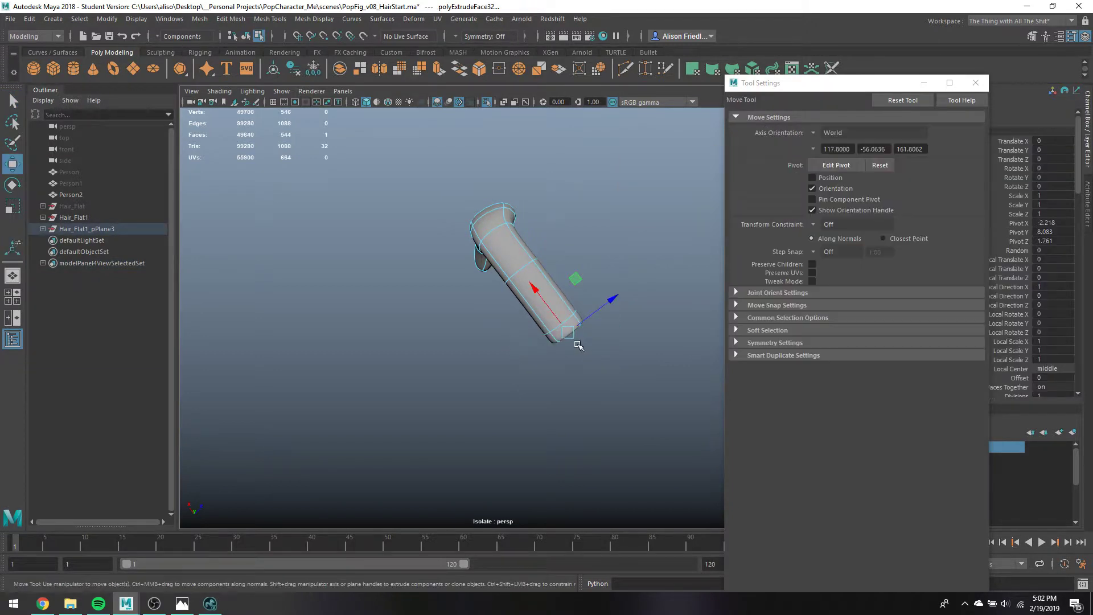
pyautogui.moveTo(558, 316); pyautogui.dragTo(563, 340)
# Select the four faces at the extruded root end, show all the hair again and move them into the parting
pyautogui.press('q')
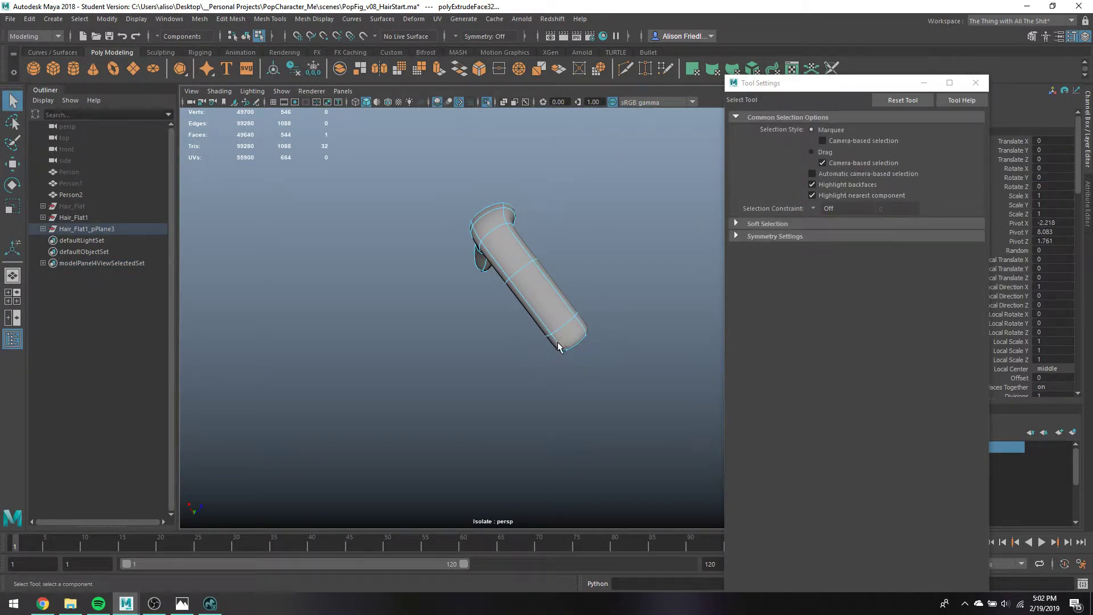
pyautogui.click(581, 328)
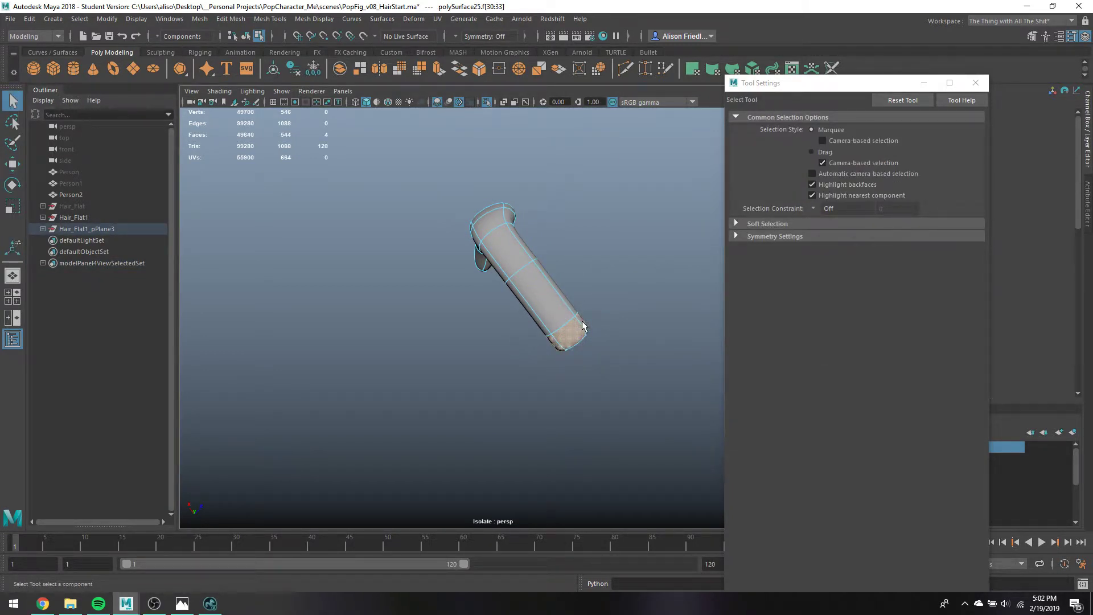
pyautogui.hotkey('ctrl', '1')
pyautogui.press('w')
pyautogui.keyDown('alt'); pyautogui.moveTo(575, 307); pyautogui.dragTo(538, 280); pyautogui.keyUp('alt')
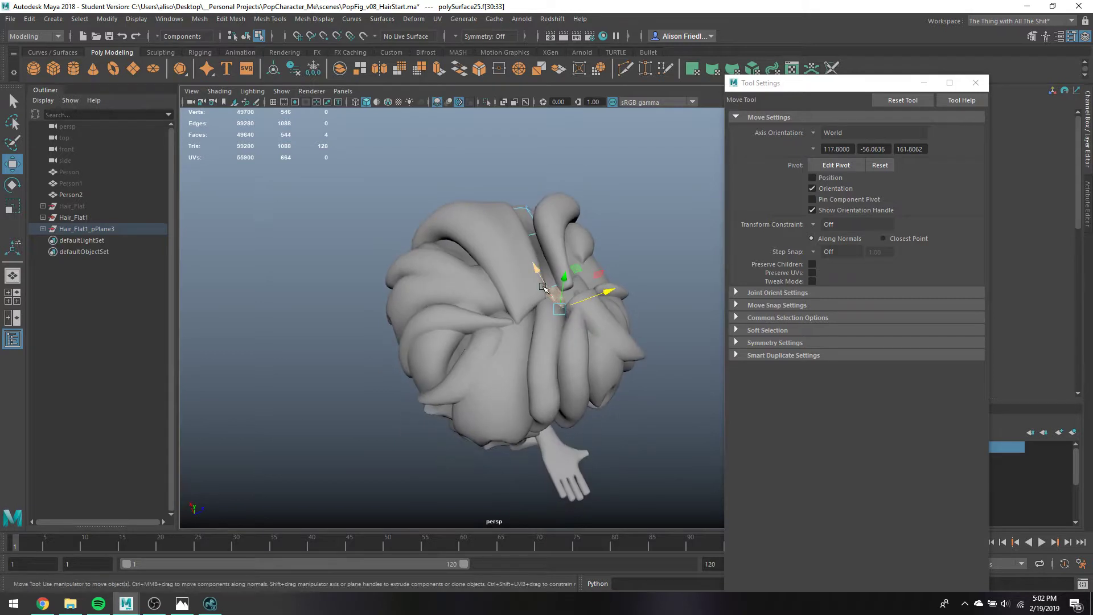
pyautogui.press('q')
# Move and rotate the root vertices of the next side strand forward along the parting
pyautogui.click(575, 320)
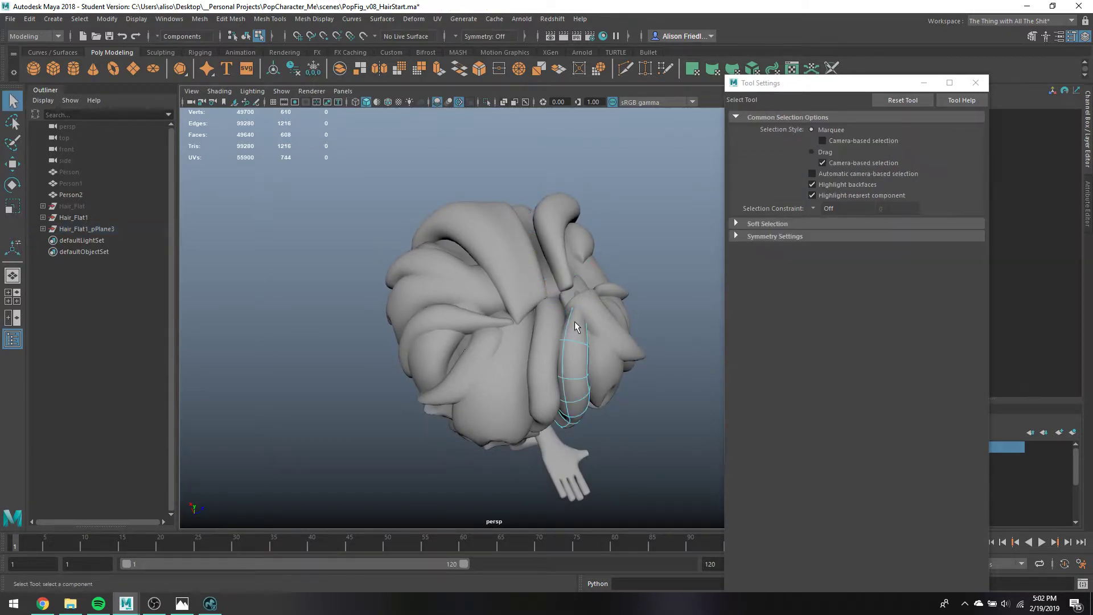
pyautogui.moveTo(576, 275); pyautogui.dragTo(520, 276, button='right')
pyautogui.press('w')
pyautogui.moveTo(547, 293); pyautogui.dragTo(574, 299)
pyautogui.press('e')
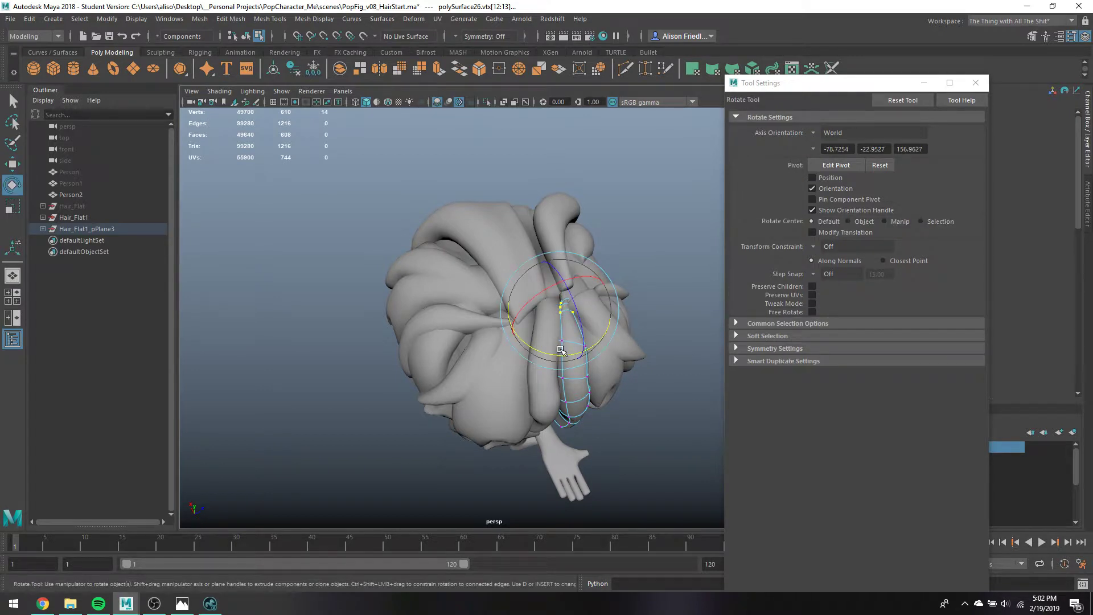
pyautogui.press('w')
pyautogui.press('q')
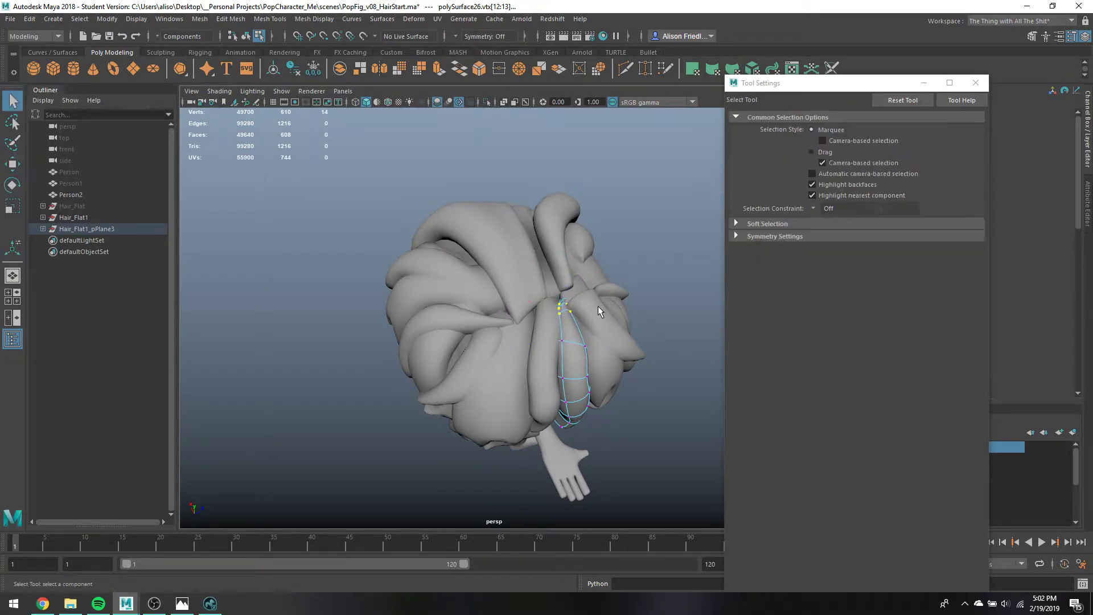
# Move the lower face at the root of the long front strand
pyautogui.click(598, 305)
pyautogui.keyDown('alt'); pyautogui.moveTo(598, 306); pyautogui.dragTo(495, 313); pyautogui.keyUp('alt')
pyautogui.click(493, 322)
pyautogui.moveTo(496, 313); pyautogui.dragTo(496, 341, button='right')
pyautogui.click(481, 328)
pyautogui.press('w')
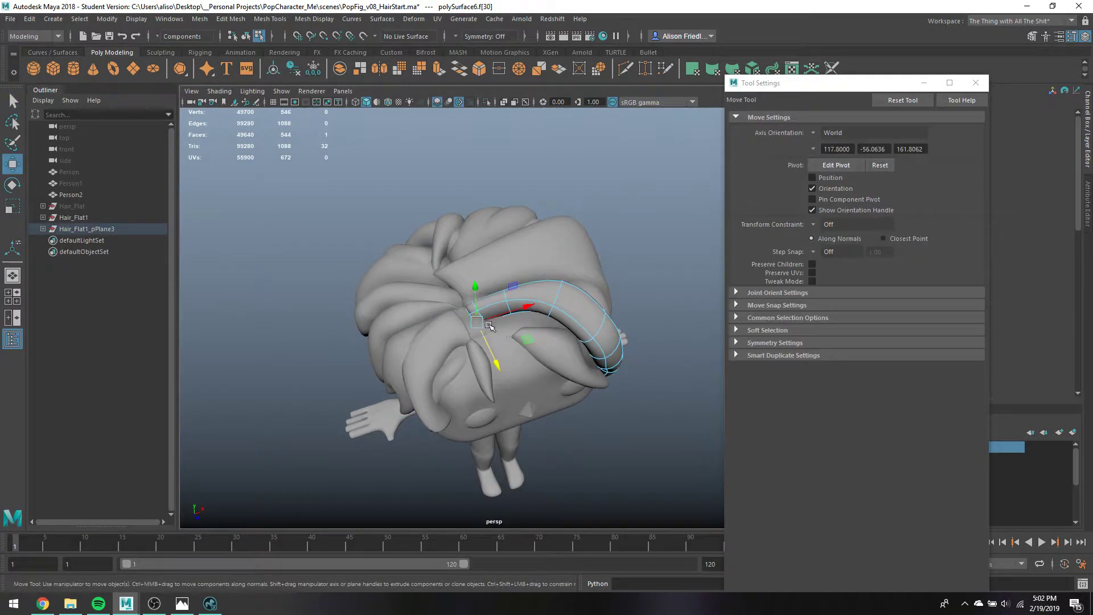
pyautogui.press('q')
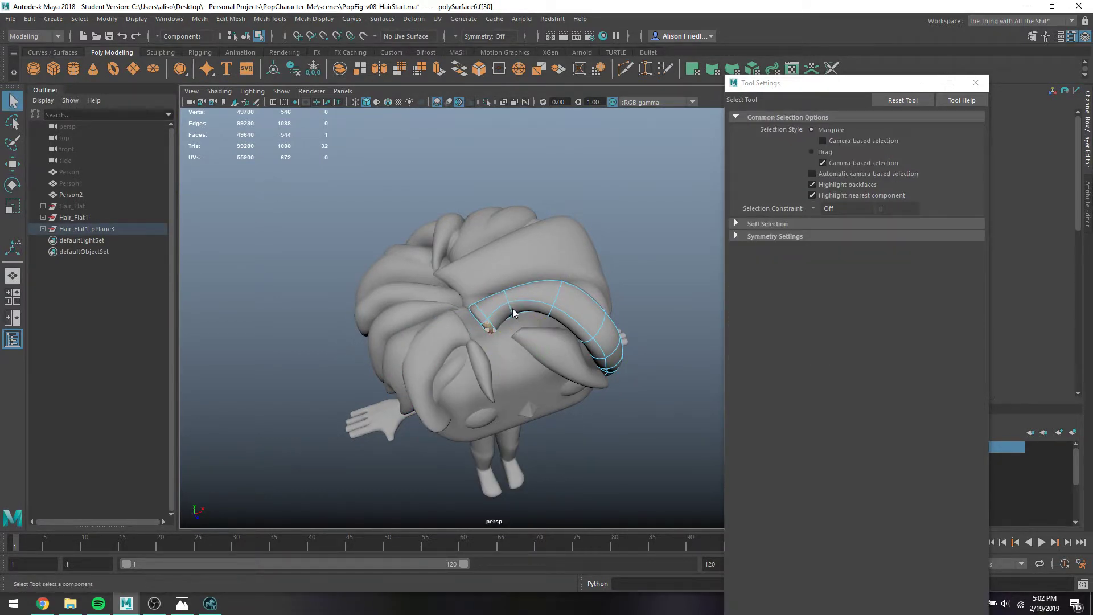
# Move the edges near the root of the long front strand to reshape its curve
pyautogui.moveTo(512, 275); pyautogui.dragTo(505, 249, button='right')
pyautogui.click(517, 317)
pyautogui.press('w')
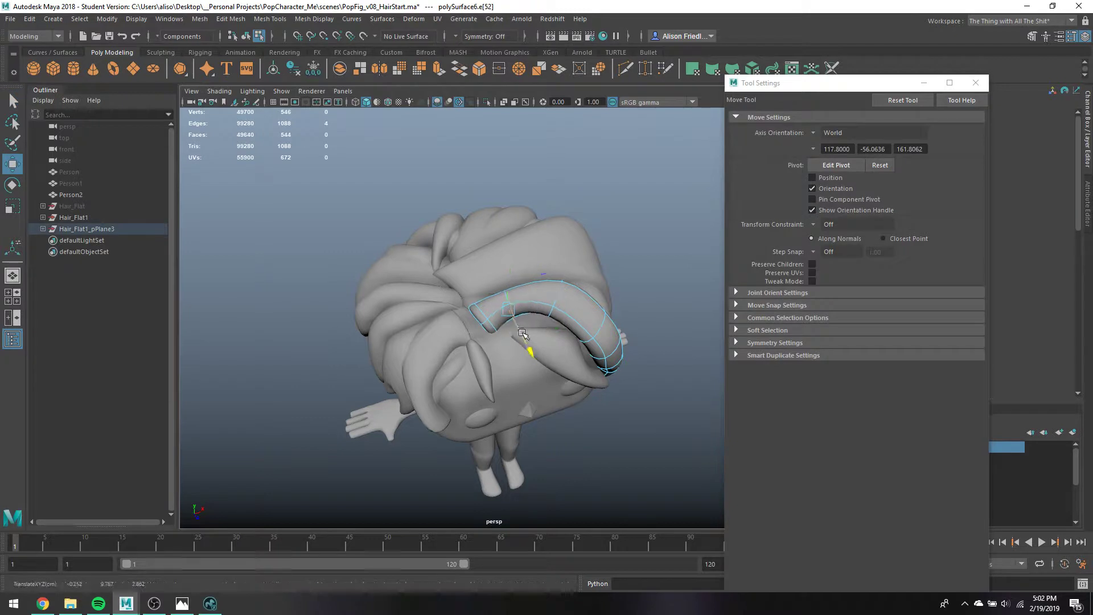
pyautogui.keyDown('alt'); pyautogui.moveTo(521, 319); pyautogui.dragTo(472, 273); pyautogui.keyUp('alt')
pyautogui.press('q')
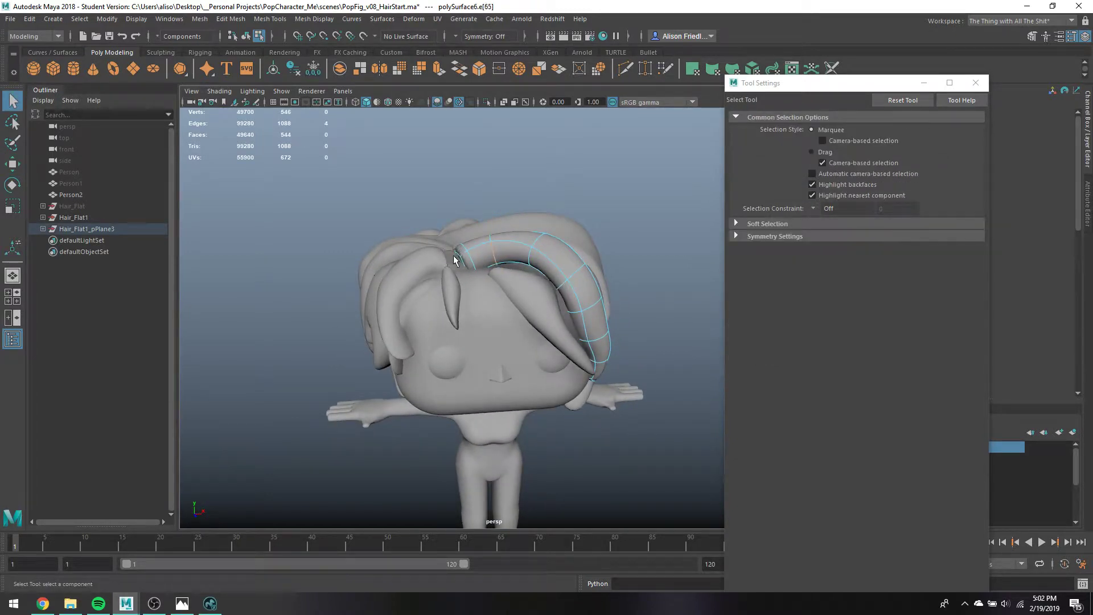
# Select the front side strand's root vertices in wireframe display, and raise and rotate them at the parting in shaded display
pyautogui.moveTo(458, 261)
pyautogui.mouseDown(button='right')
pyautogui.moveTo(462, 274)
pyautogui.moveTo(438, 252)
pyautogui.mouseUp(button='right')
pyautogui.click(453, 244)
pyautogui.press('4')
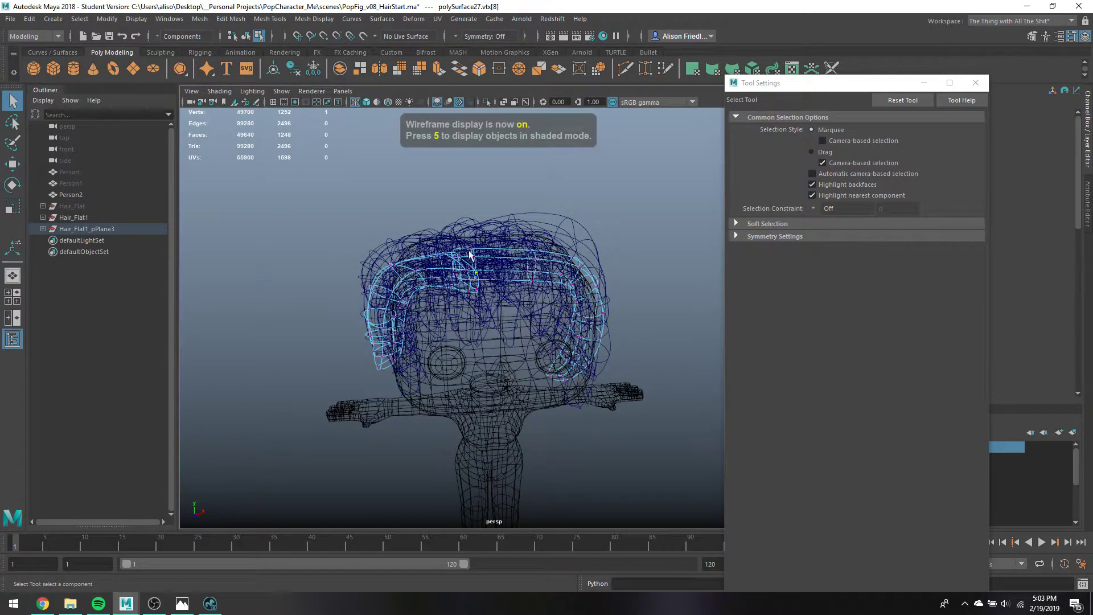
pyautogui.moveTo(464, 293); pyautogui.dragTo(415, 259, button='right')
pyautogui.click(450, 289)
pyautogui.moveTo(418, 235); pyautogui.dragTo(492, 310)
pyautogui.press('5')
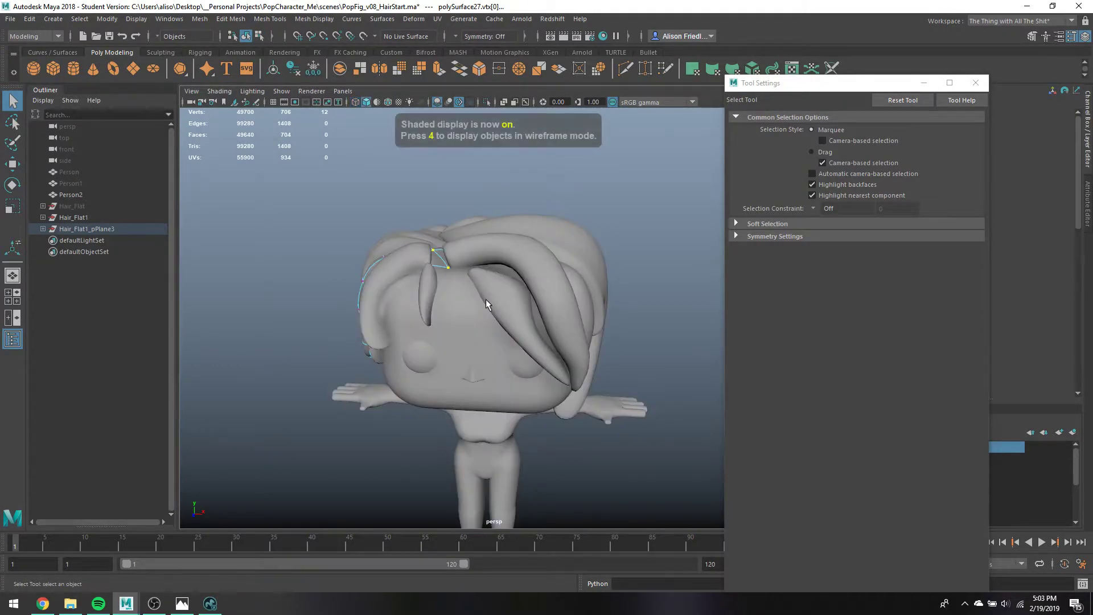
pyautogui.press('w')
pyautogui.moveTo(451, 245); pyautogui.dragTo(452, 238)
pyautogui.press('e')
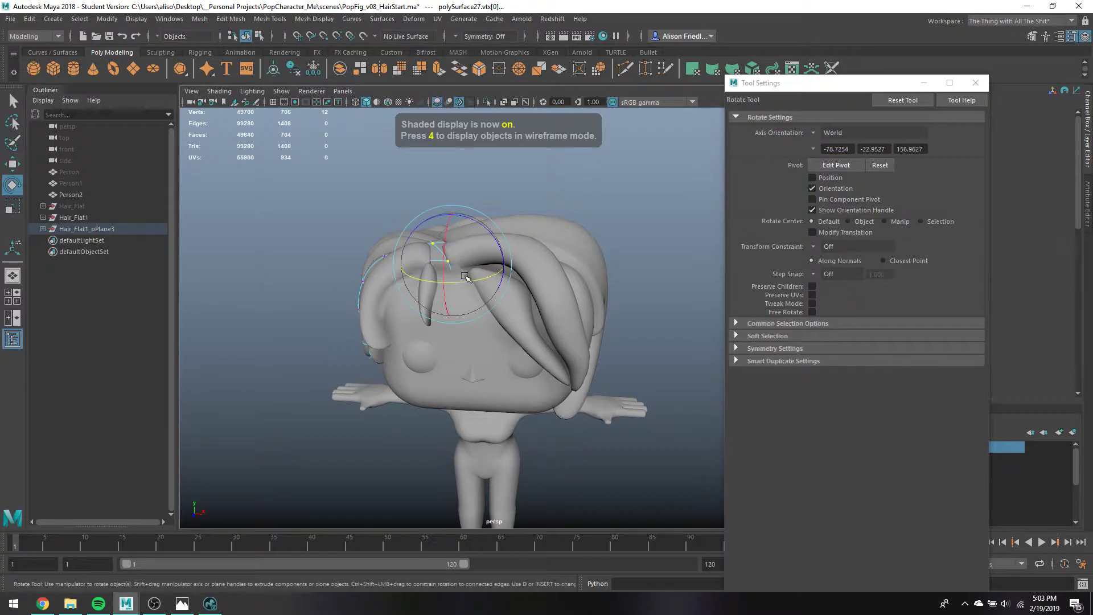
# Set the Scale tool's axis orientation to World and scale the front side strand's root vertices
pyautogui.moveTo(450, 280)
pyautogui.keyDown('alt'); pyautogui.mouseDown()
pyautogui.moveTo(516, 322)
pyautogui.moveTo(569, 319)
pyautogui.mouseUp(); pyautogui.keyUp('alt')
pyautogui.press('r')
pyautogui.click(832, 134)
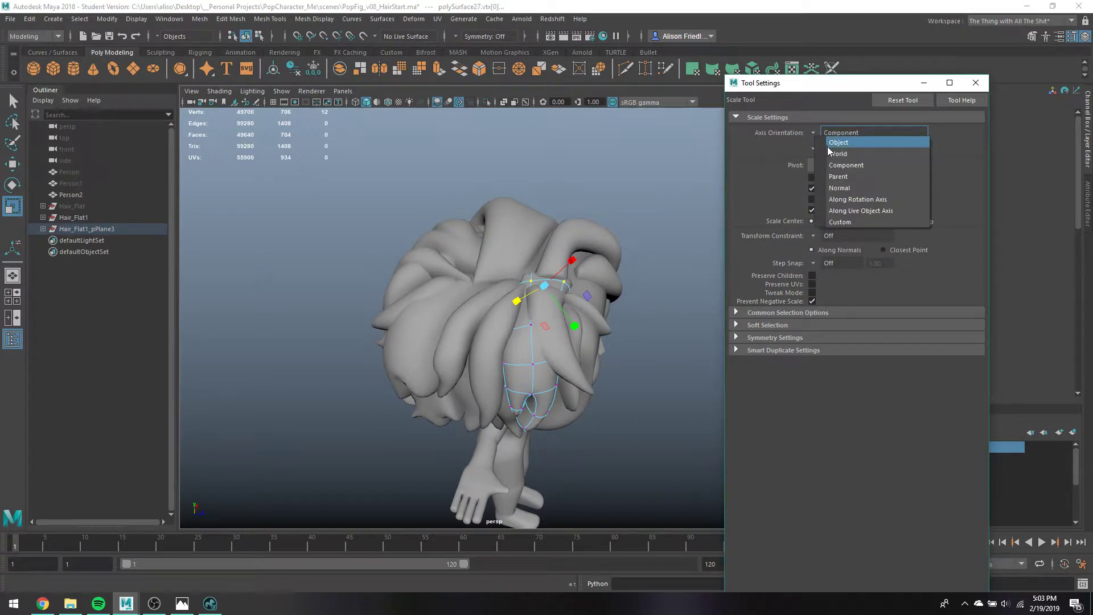
pyautogui.click(832, 154)
pyautogui.moveTo(605, 298); pyautogui.dragTo(535, 256)
pyautogui.press('w')
pyautogui.press('q')
# Select the root vertices of the small forehead strand and move them up and forward toward the parting
pyautogui.click(453, 296)
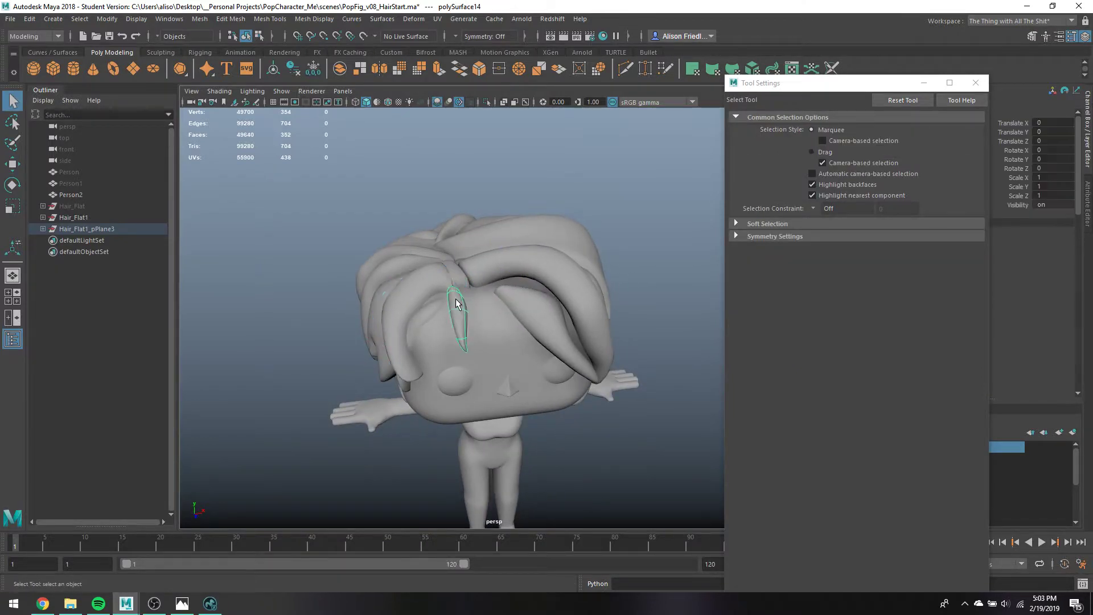
pyautogui.moveTo(455, 276); pyautogui.dragTo(428, 273, button='right')
pyautogui.moveTo(422, 271); pyautogui.dragTo(447, 304)
pyautogui.press('4')
pyautogui.moveTo(496, 330)
pyautogui.keyDown('alt'); pyautogui.mouseDown()
pyautogui.moveTo(483, 355)
pyautogui.moveTo(497, 378)
pyautogui.mouseUp(); pyautogui.keyUp('alt')
pyautogui.press('w')
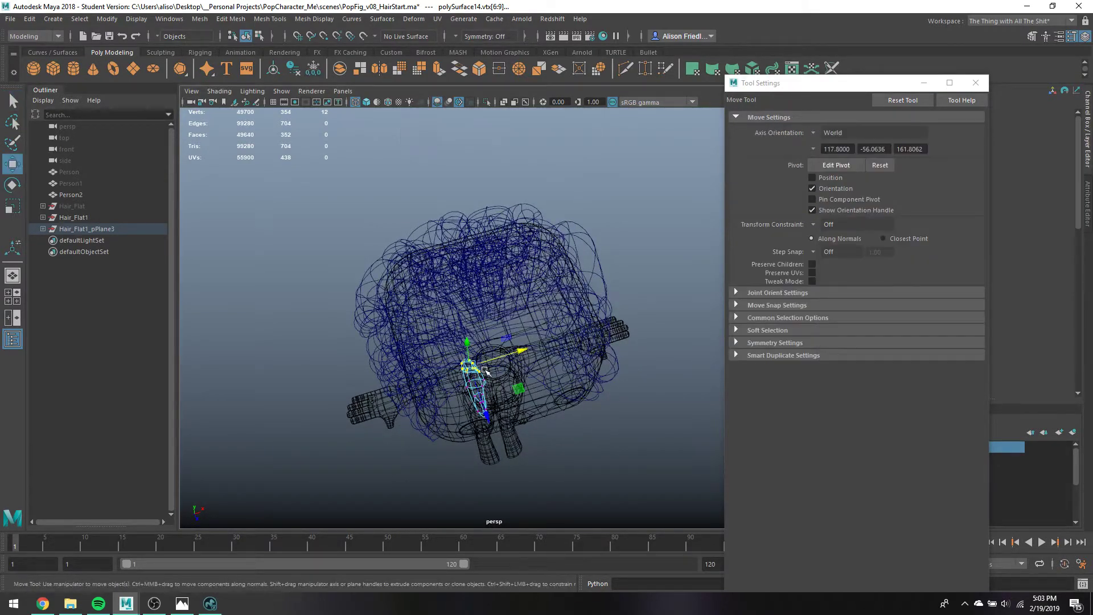
pyautogui.press('5')
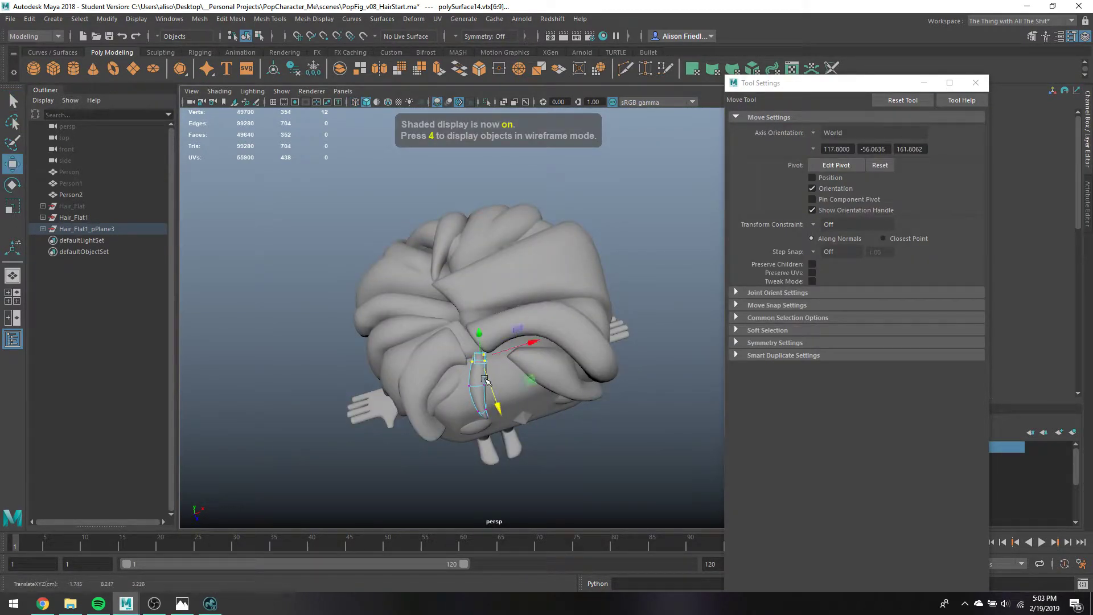
pyautogui.keyDown('alt'); pyautogui.moveTo(490, 386); pyautogui.dragTo(463, 336); pyautogui.keyUp('alt')
# Select the root vertices of the thick side strand beside the forehead strand and move them toward the parting
pyautogui.press('q')
pyautogui.click(462, 333)
pyautogui.moveTo(462, 332); pyautogui.dragTo(423, 260, button='right')
pyautogui.keyDown('alt'); pyautogui.moveTo(497, 299); pyautogui.dragTo(414, 259); pyautogui.keyUp('alt')
pyautogui.moveTo(505, 335); pyautogui.dragTo(503, 332)
pyautogui.press('4')
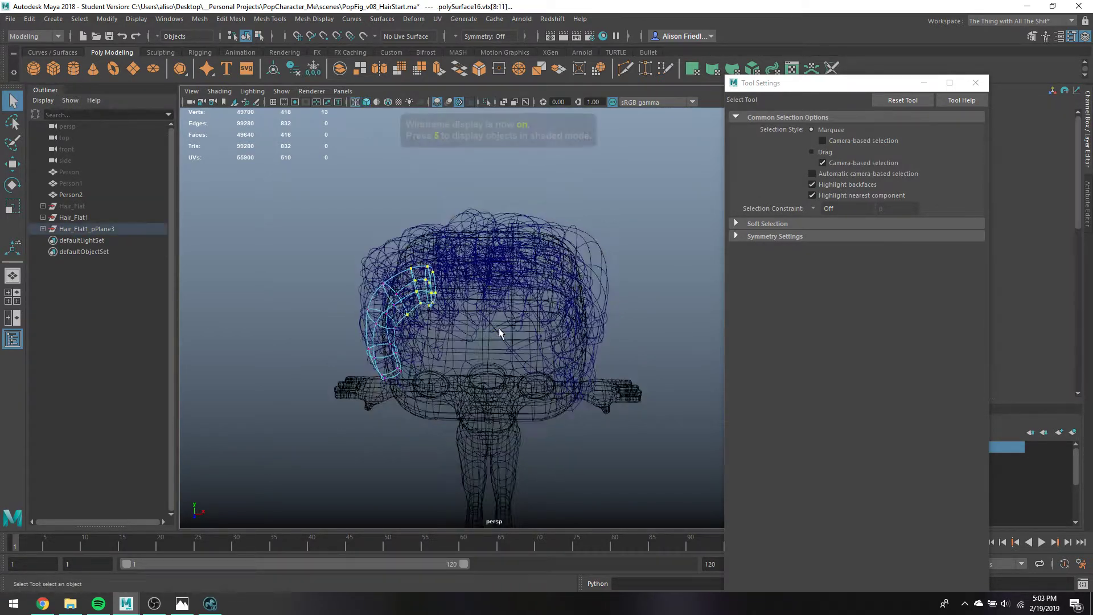
pyautogui.press('5')
pyautogui.press('w')
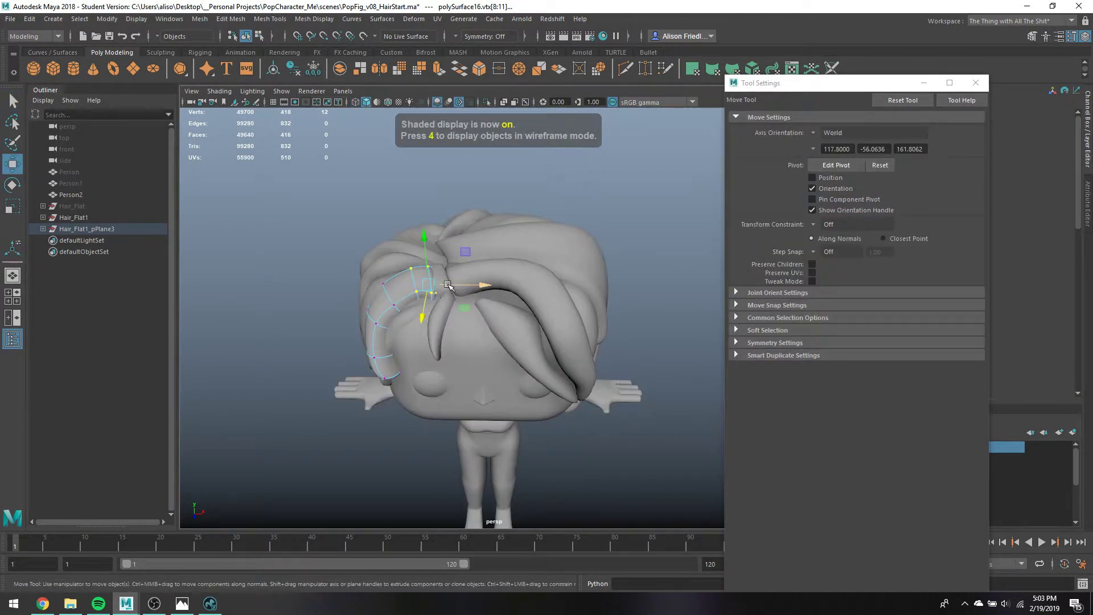
pyautogui.moveTo(450, 286)
pyautogui.mouseDown()
pyautogui.moveTo(469, 285)
pyautogui.moveTo(476, 388)
pyautogui.mouseUp()
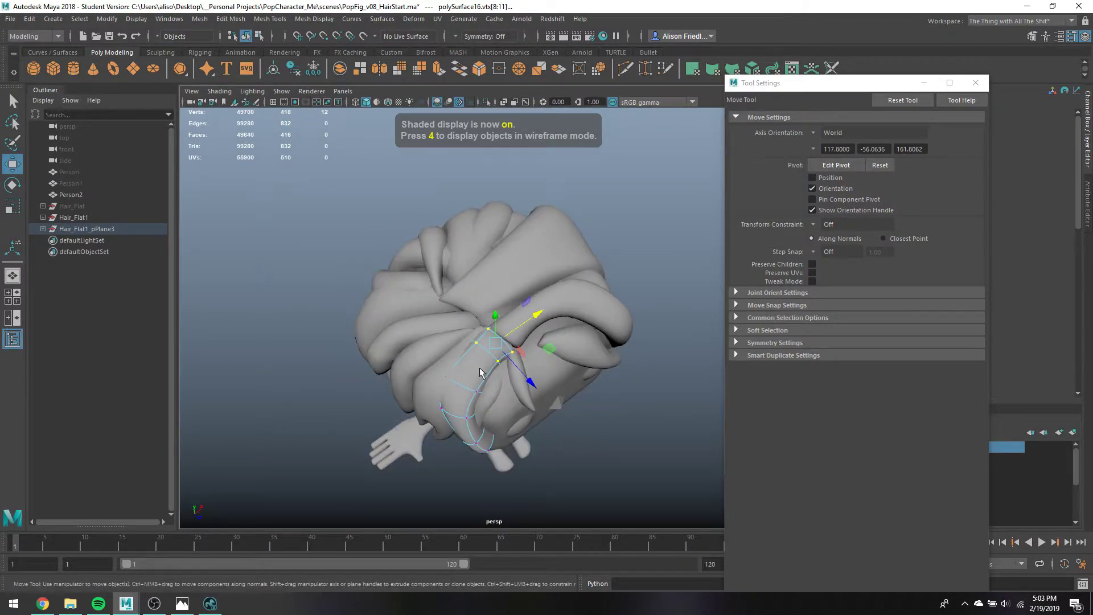
# Rotate and move the middle rows of vertices on the thick side strand to smooth its curve
pyautogui.press('q')
pyautogui.click(476, 388)
pyautogui.press('4')
pyautogui.keyDown('shift'); pyautogui.click(444, 377); pyautogui.keyUp('shift')
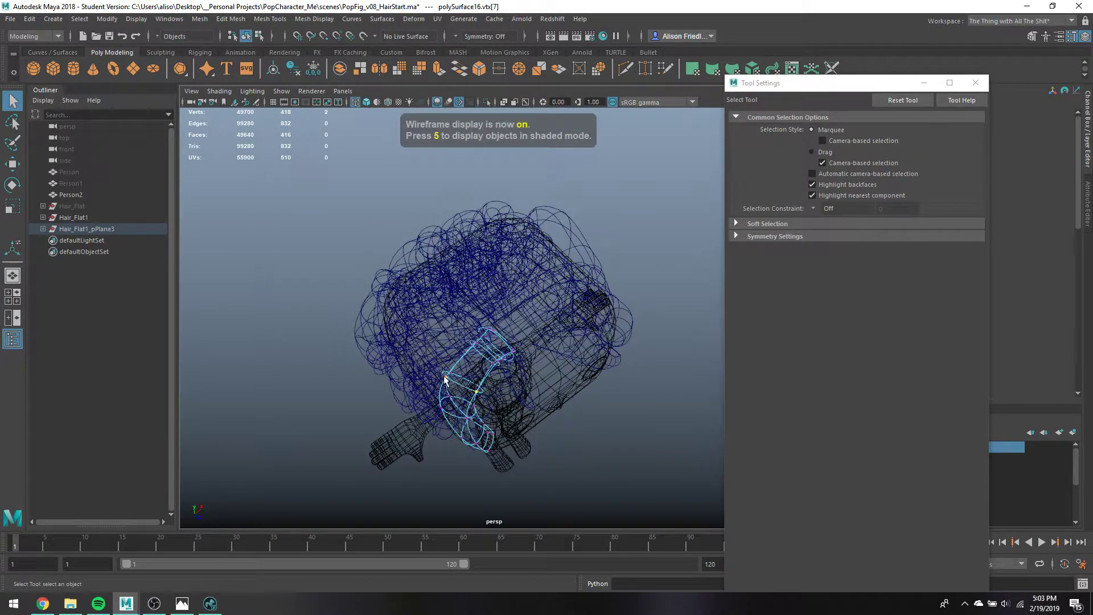
pyautogui.press('5')
pyautogui.press('e')
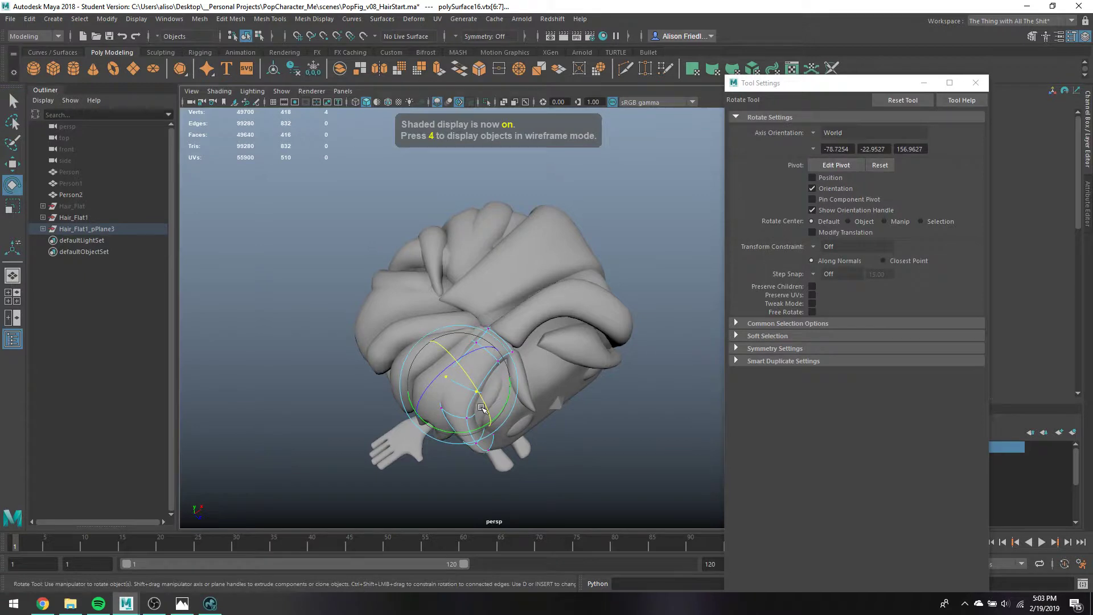
pyautogui.keyDown('alt'); pyautogui.moveTo(496, 411); pyautogui.dragTo(603, 274); pyautogui.keyUp('alt')
pyautogui.press('w')
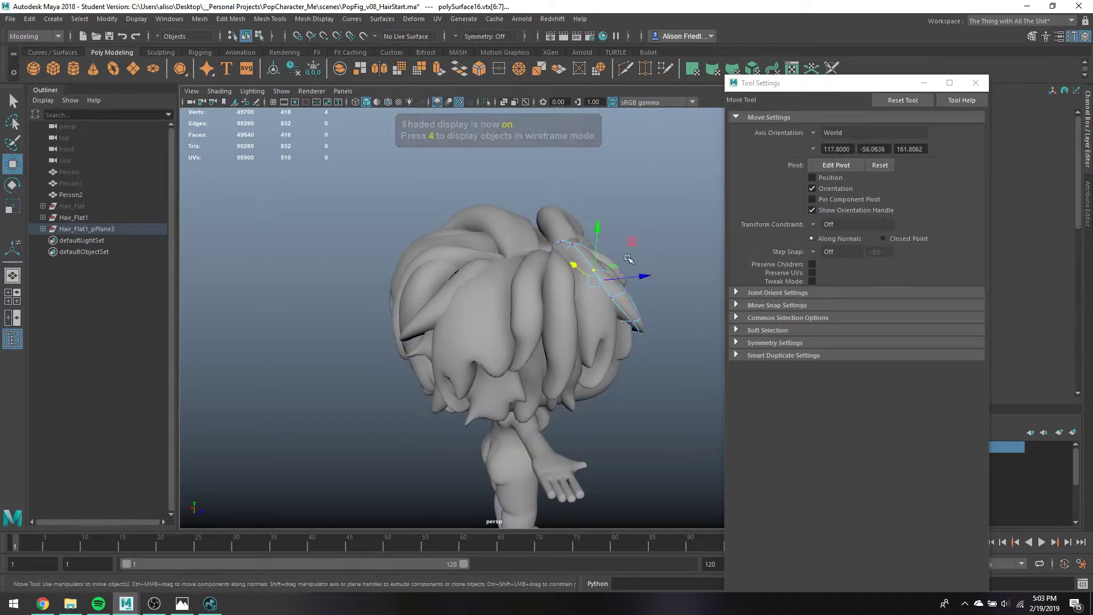
pyautogui.press('q')
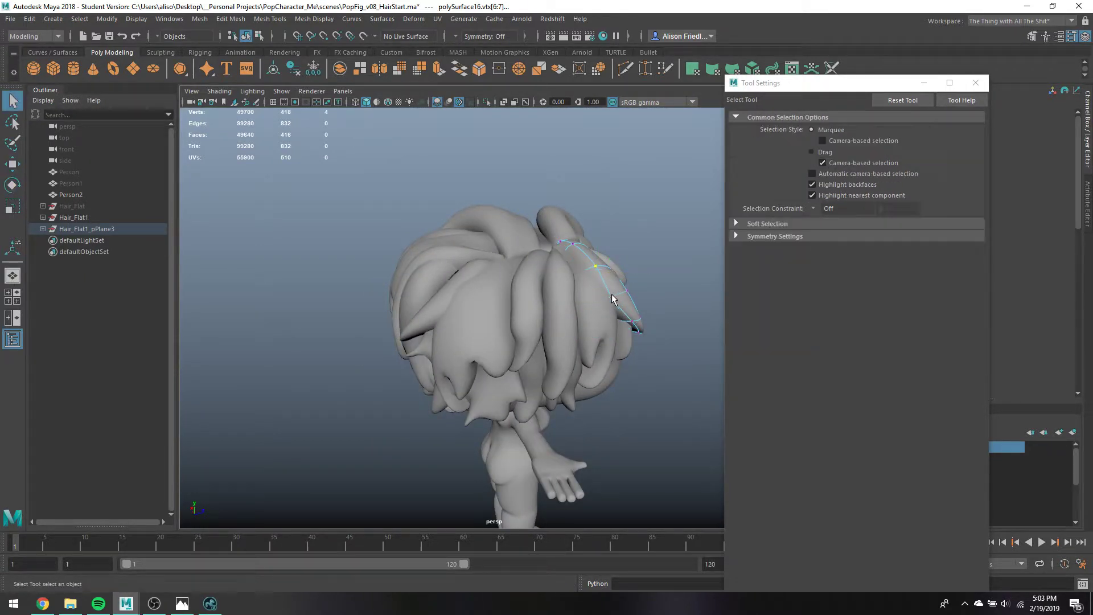
pyautogui.press('e')
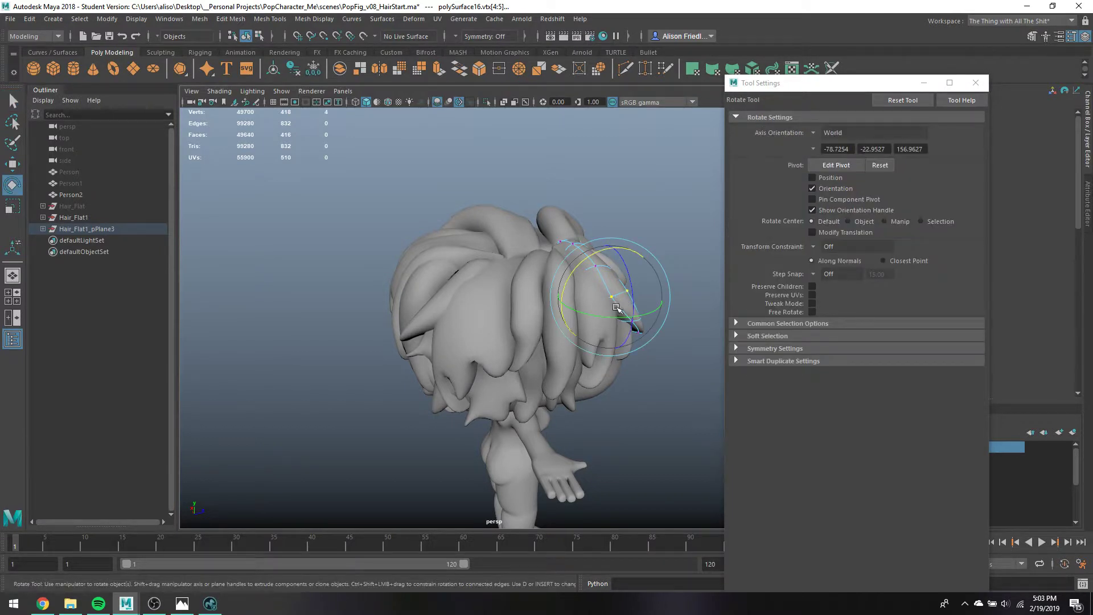
pyautogui.keyDown('alt'); pyautogui.moveTo(631, 322); pyautogui.dragTo(450, 306); pyautogui.keyUp('alt')
# Select the root vertices of the thin strand beneath the thick side strand and move them up to the parting
pyautogui.press('q')
pyautogui.click(474, 299)
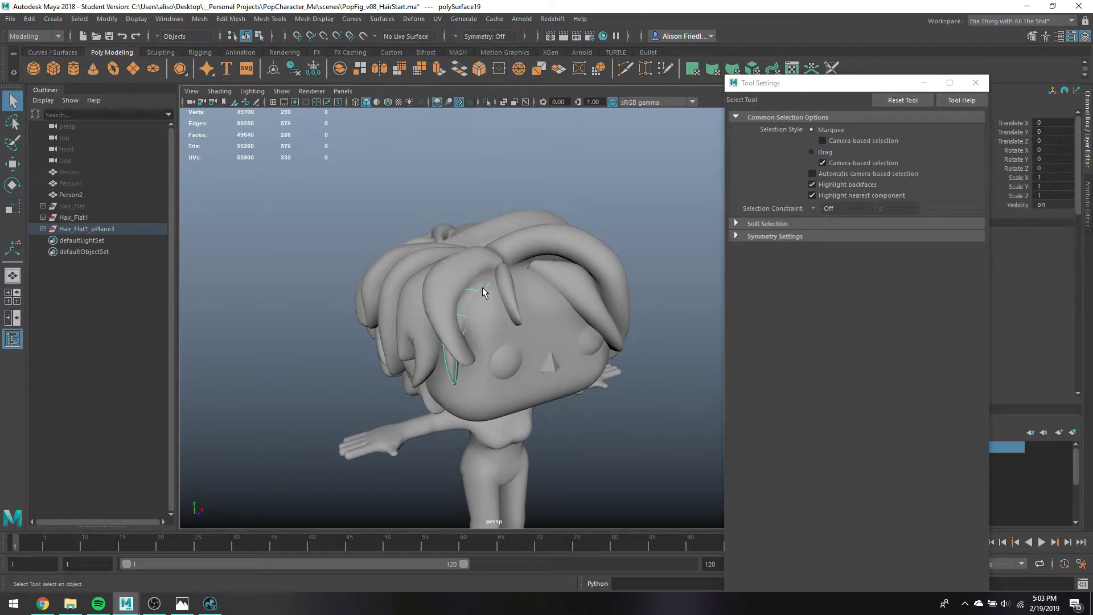
pyautogui.moveTo(483, 275); pyautogui.dragTo(454, 282, button='right')
pyautogui.press('4')
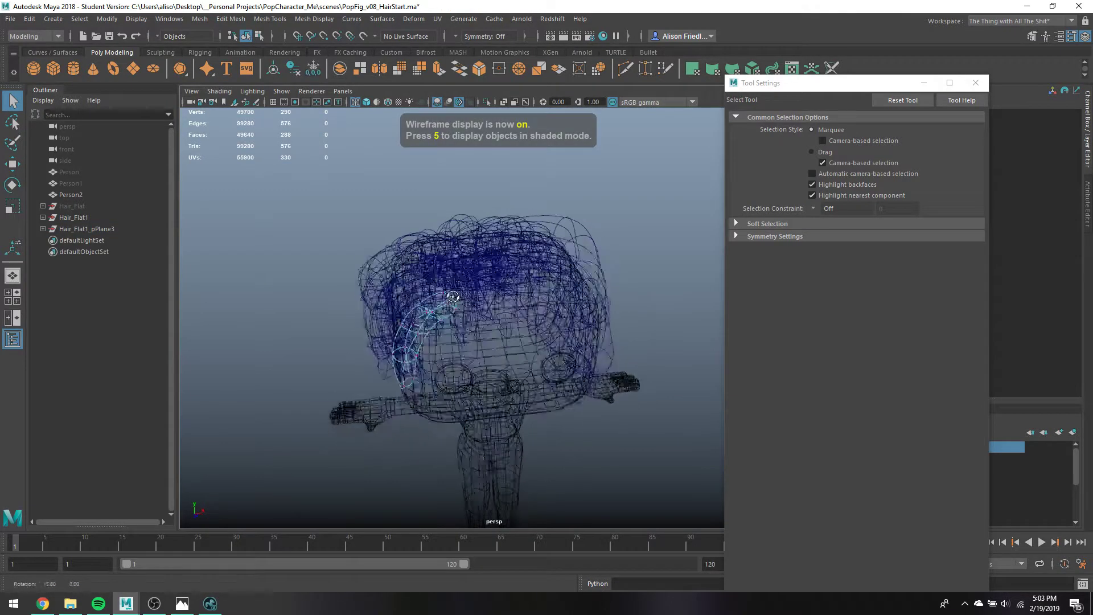
pyautogui.press('5')
pyautogui.moveTo(474, 318)
pyautogui.mouseDown()
pyautogui.moveTo(453, 287)
pyautogui.moveTo(462, 278)
pyautogui.mouseUp()
pyautogui.press('w')
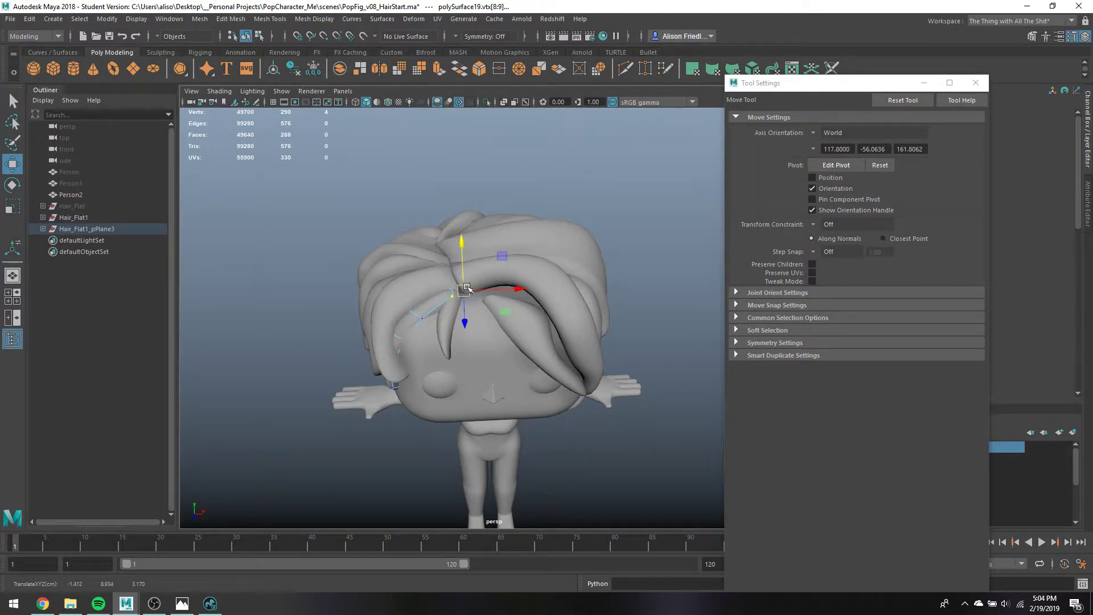
# Extrude the end face at the thin under-strand's root and move the new end into the parting
pyautogui.press('q')
pyautogui.moveTo(458, 291); pyautogui.dragTo(458, 332, button='right')
pyautogui.click(455, 293)
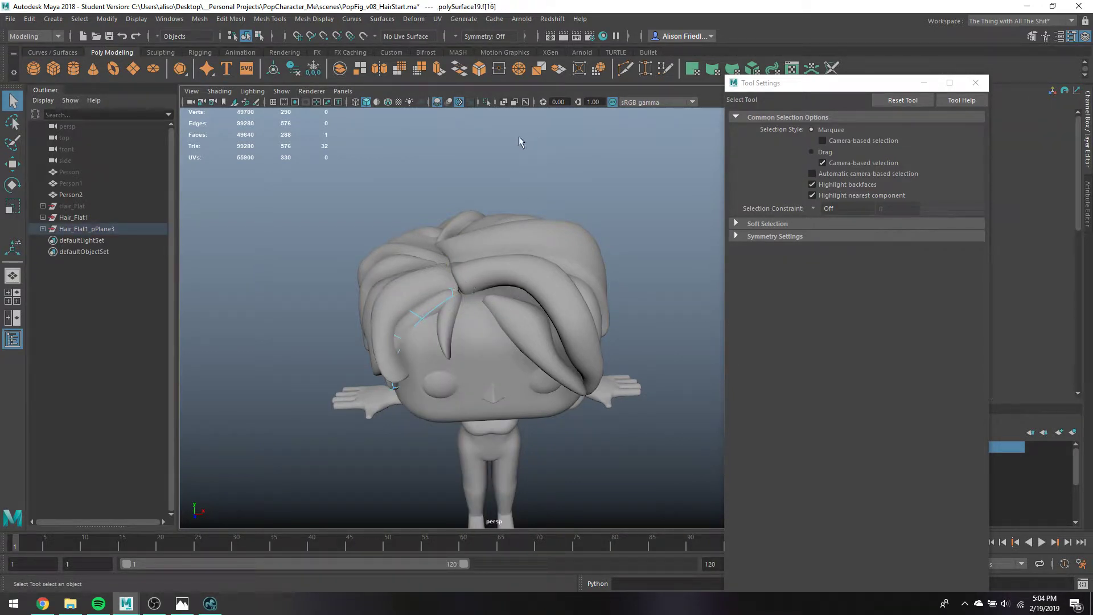
pyautogui.click(437, 69)
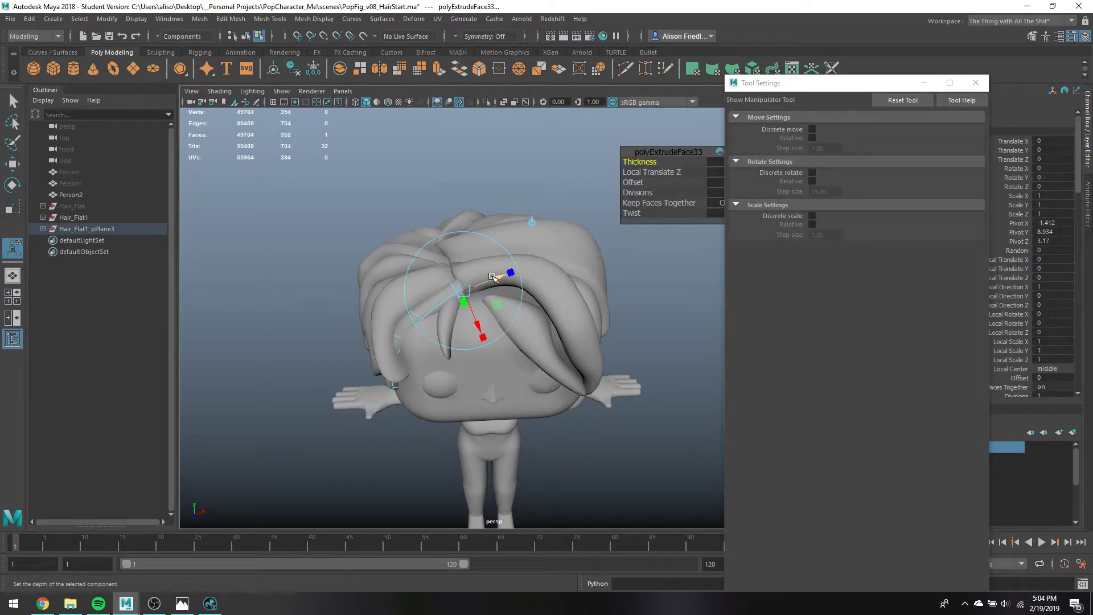
pyautogui.press('w')
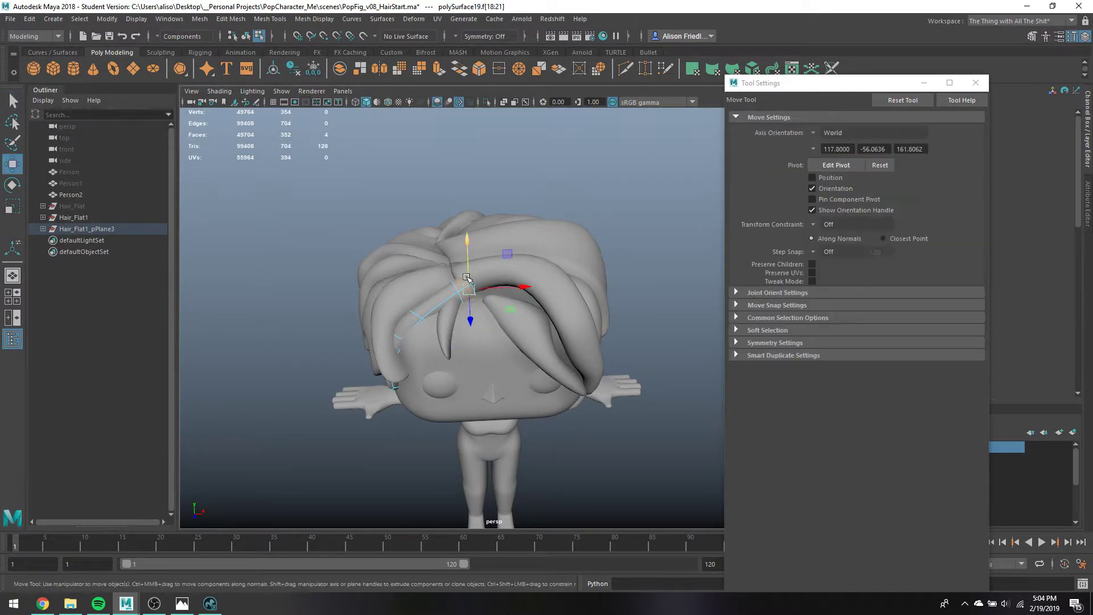
pyautogui.moveTo(467, 278); pyautogui.dragTo(460, 303)
# Select the edge loops along the upper part of the thin under-strand and move them outward from the head
pyautogui.press('q')
pyautogui.moveTo(478, 257); pyautogui.dragTo(482, 297, button='right')
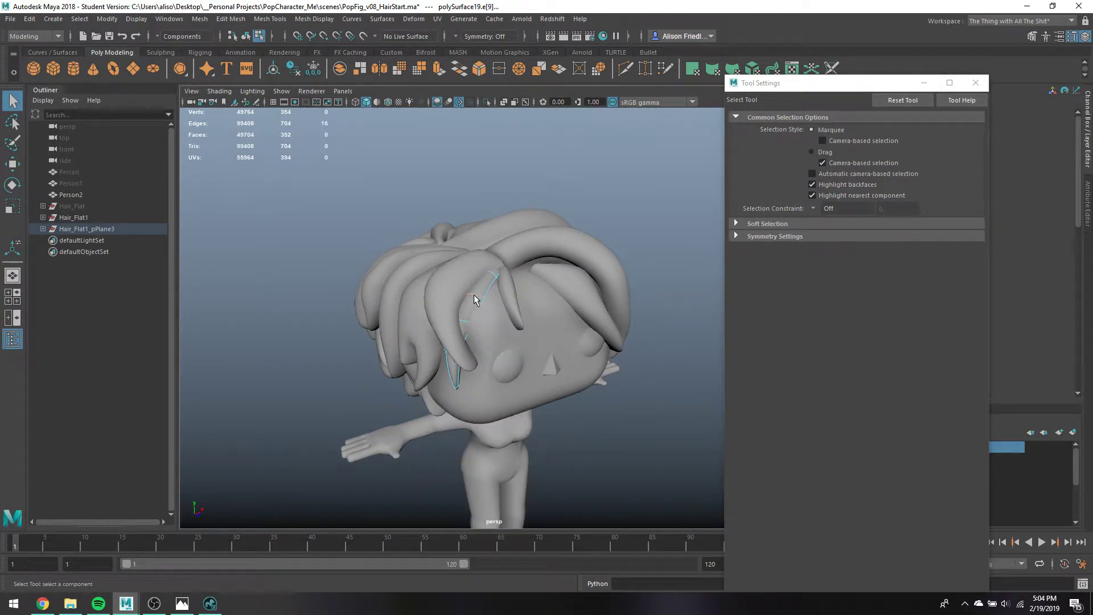
pyautogui.press('w')
pyautogui.keyDown('shift'); pyautogui.doubleClick(481, 320); pyautogui.keyUp('shift')
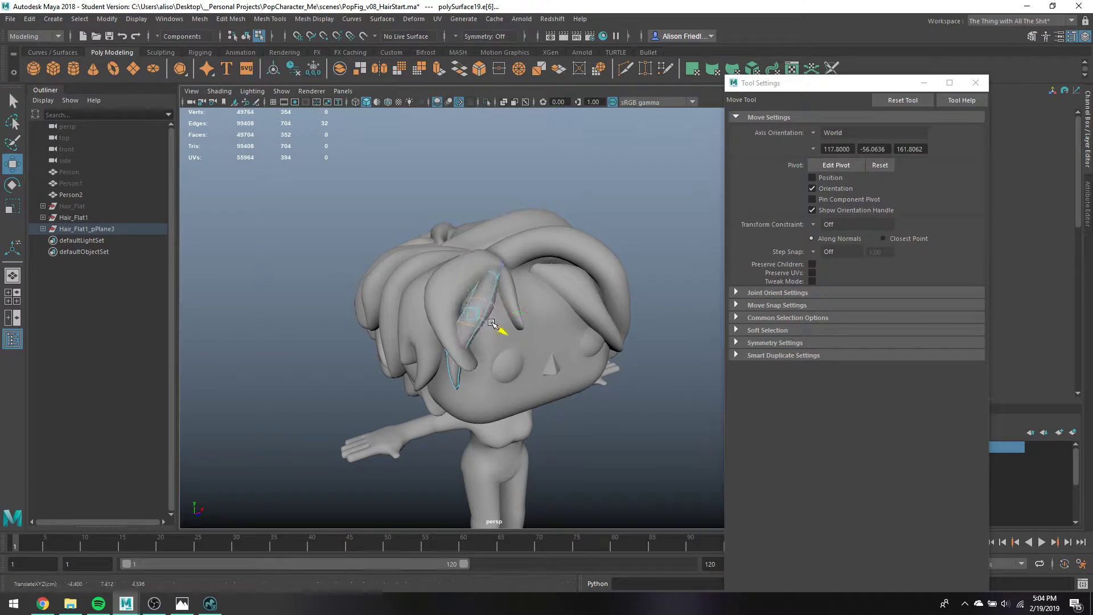
pyautogui.keyDown('alt'); pyautogui.moveTo(472, 326); pyautogui.dragTo(501, 319); pyautogui.keyUp('alt')
# Select two faces on the upper part of the wide back hair piece and move them
pyautogui.press('q')
pyautogui.click(554, 291)
pyautogui.moveTo(493, 277); pyautogui.dragTo(524, 318, button='right')
pyautogui.moveTo(524, 319)
pyautogui.keyDown('alt'); pyautogui.mouseDown()
pyautogui.moveTo(533, 286)
pyautogui.moveTo(515, 293)
pyautogui.moveTo(521, 313)
pyautogui.mouseUp(); pyautogui.keyUp('alt')
pyautogui.press('4')
pyautogui.press('5')
pyautogui.moveTo(521, 313); pyautogui.dragTo(511, 313, button='right')
pyautogui.keyDown('alt'); pyautogui.moveTo(511, 313); pyautogui.dragTo(579, 286); pyautogui.keyUp('alt')
pyautogui.press('w')
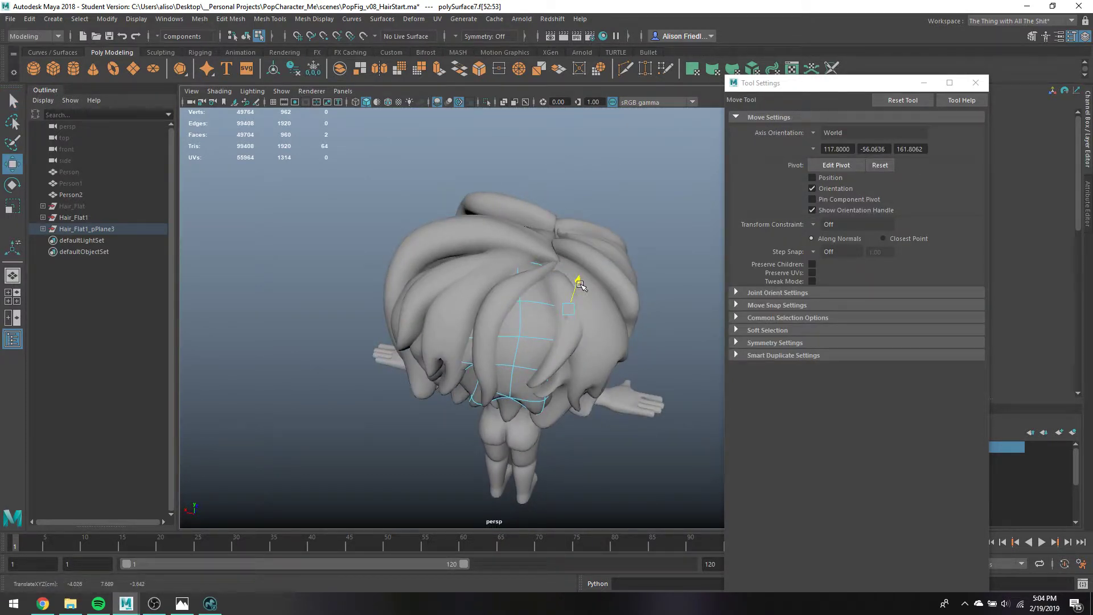
# Move the side faces of the wide back hair piece to adjust how it sits beneath the neighbouring strands
pyautogui.keyDown('alt'); pyautogui.moveTo(521, 310); pyautogui.dragTo(488, 302); pyautogui.keyUp('alt')
pyautogui.press('q')
pyautogui.press('w')
pyautogui.press('q')
pyautogui.press('w')
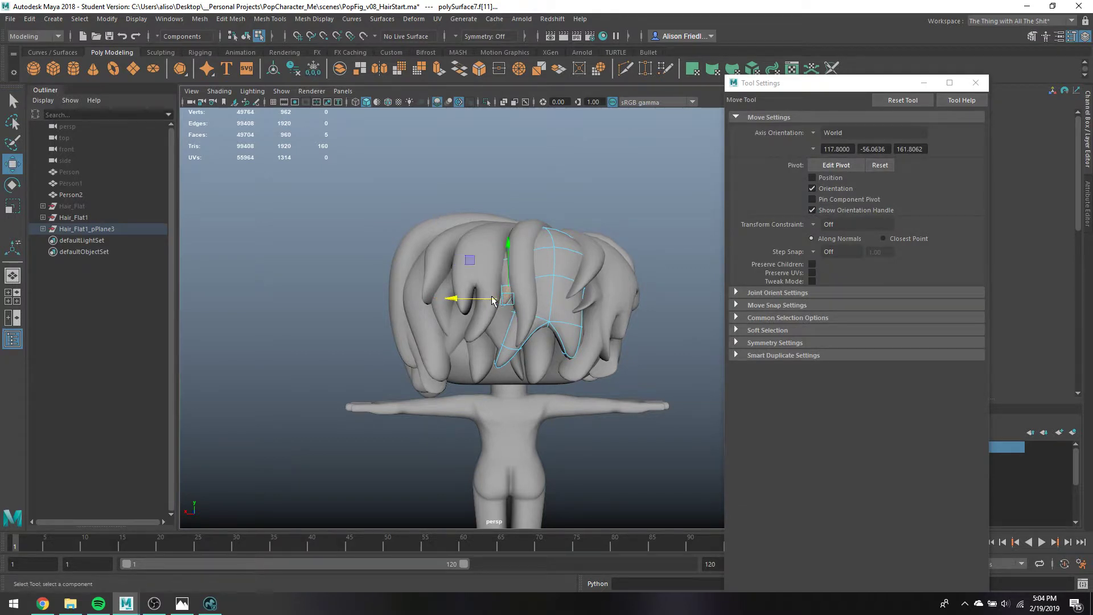
# Select the tip vertices of the lower hair piece at the back of the head, and move and rotate them
pyautogui.press('q')
pyautogui.moveTo(492, 271); pyautogui.dragTo(523, 252, button='right')
pyautogui.click(457, 335)
pyautogui.keyDown('alt'); pyautogui.moveTo(459, 337); pyautogui.dragTo(493, 322); pyautogui.keyUp('alt')
pyautogui.moveTo(493, 322); pyautogui.dragTo(438, 276, button='right')
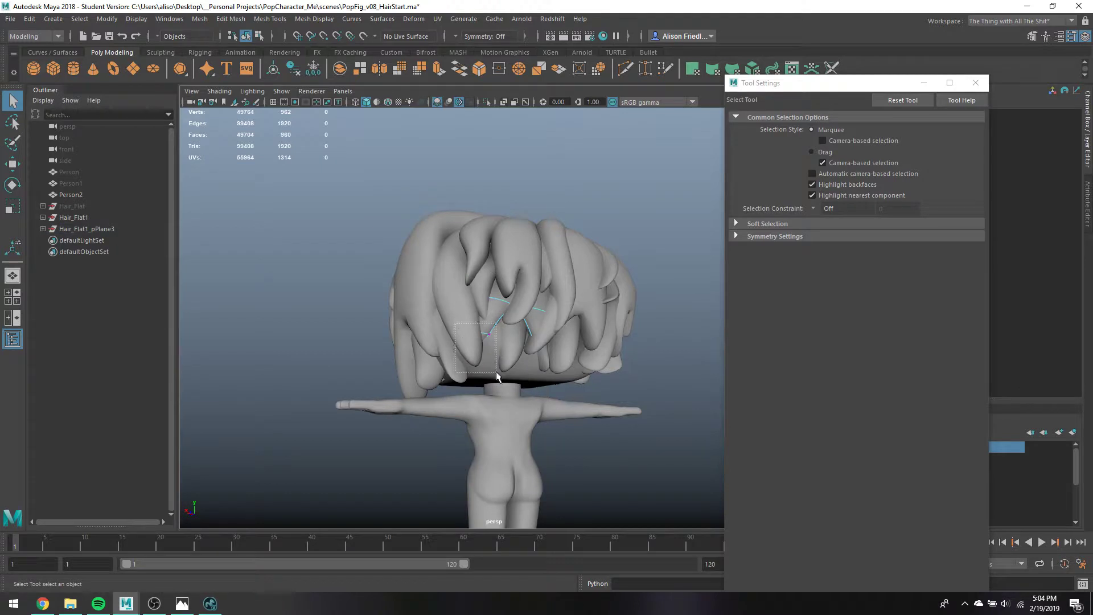
pyautogui.press('w')
pyautogui.moveTo(496, 375)
pyautogui.mouseDown()
pyautogui.moveTo(452, 360)
pyautogui.moveTo(516, 368)
pyautogui.moveTo(481, 324)
pyautogui.mouseUp()
pyautogui.press('4')
pyautogui.press('5')
pyautogui.press('e')
pyautogui.keyDown('alt'); pyautogui.moveTo(465, 345); pyautogui.dragTo(508, 335); pyautogui.keyUp('alt')
pyautogui.press('w')
pyautogui.press('q')
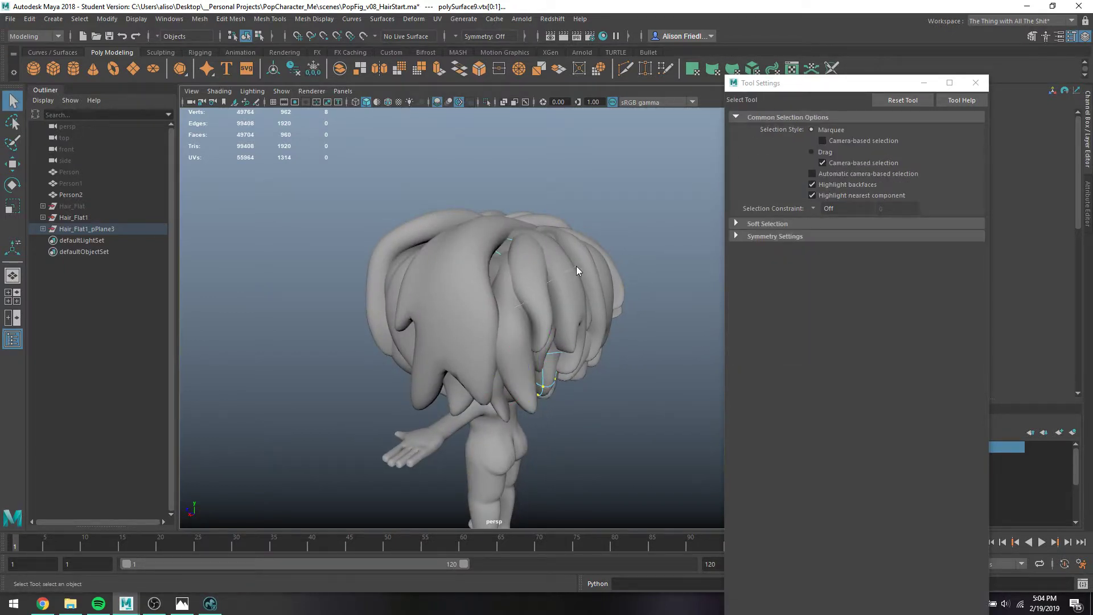
# Move the root vertices of the narrow strand beside the wide side hair piece up toward the crown
pyautogui.keyDown('alt'); pyautogui.moveTo(551, 264); pyautogui.dragTo(471, 297); pyautogui.keyUp('alt')
pyautogui.click(472, 303)
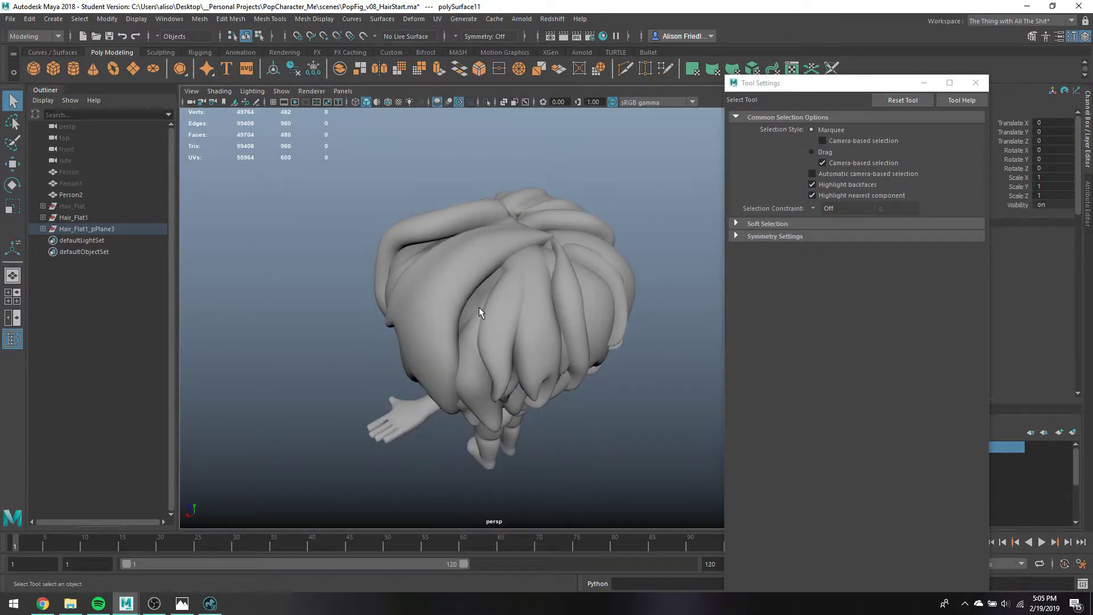
pyautogui.moveTo(480, 308); pyautogui.dragTo(476, 275, button='right')
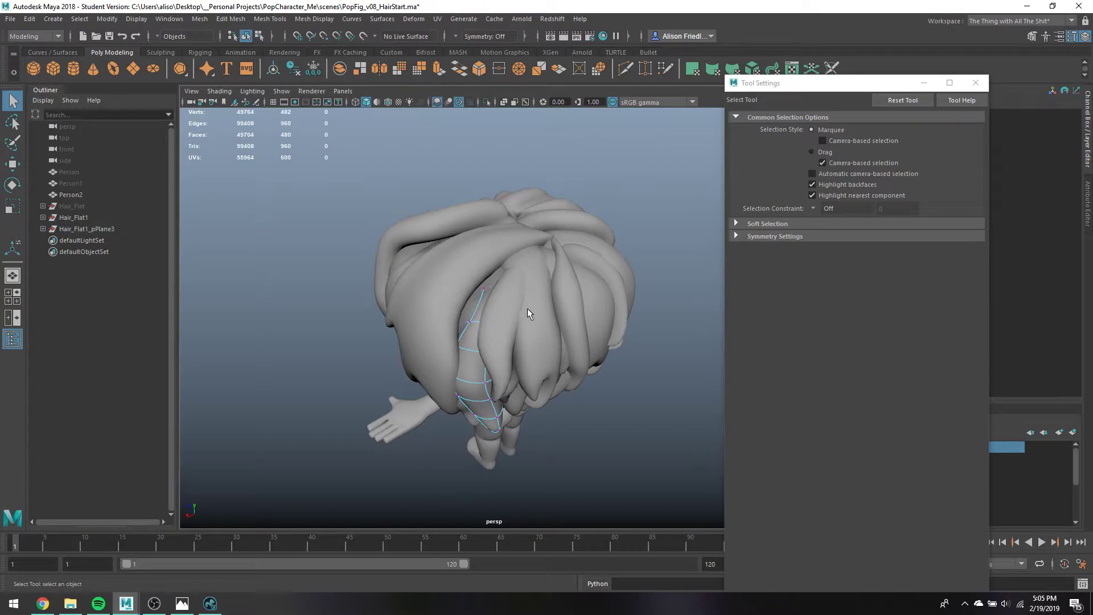
pyautogui.press('w')
pyautogui.moveTo(472, 272); pyautogui.dragTo(503, 258)
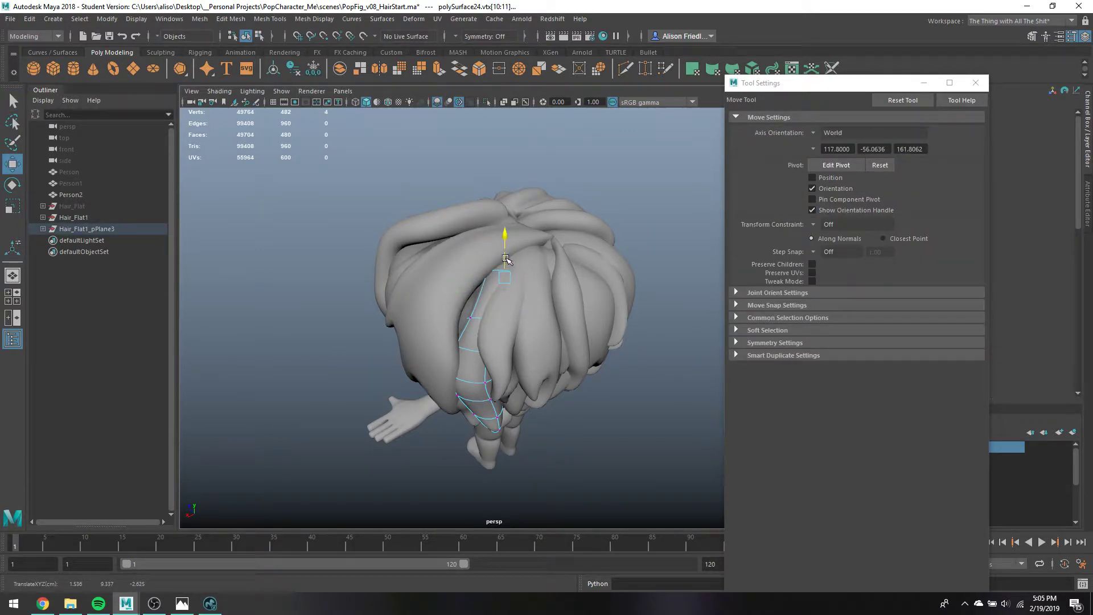
# Adjust the row of vertices just below the root of the narrow back strand
pyautogui.press('q')
pyautogui.moveTo(450, 309)
pyautogui.mouseDown()
pyautogui.moveTo(511, 333)
pyautogui.moveTo(439, 320)
pyautogui.moveTo(449, 316)
pyautogui.mouseUp()
pyautogui.press('w')
pyautogui.press('4')
pyautogui.press('5')
pyautogui.press('q')
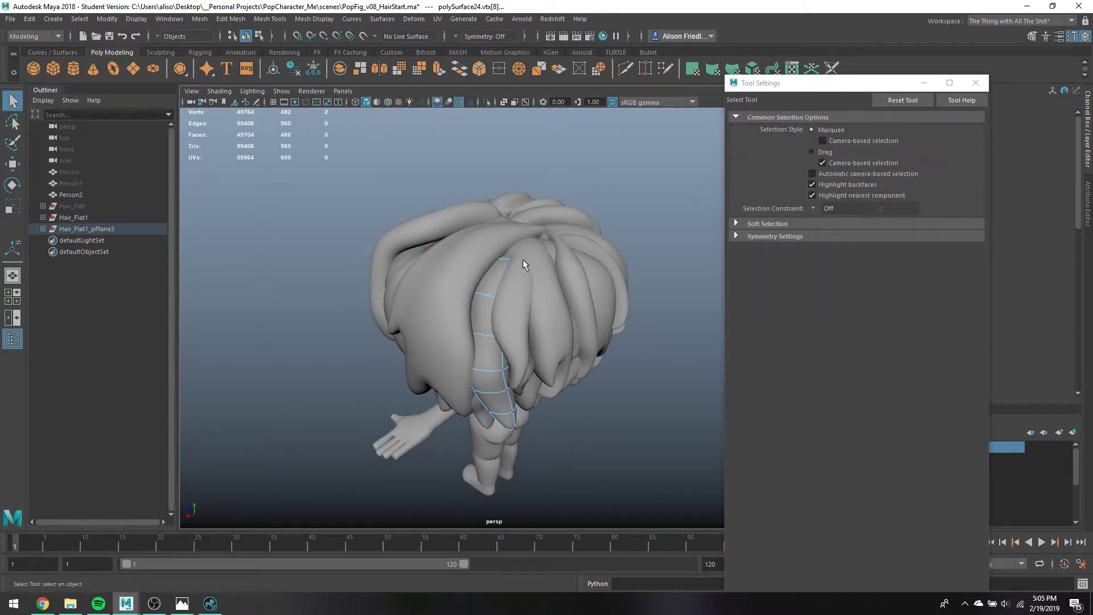
# Select the edges near the root of the long front strand and move them vertically
pyautogui.keyDown('alt'); pyautogui.moveTo(522, 264); pyautogui.dragTo(491, 251); pyautogui.keyUp('alt')
pyautogui.click(445, 234)
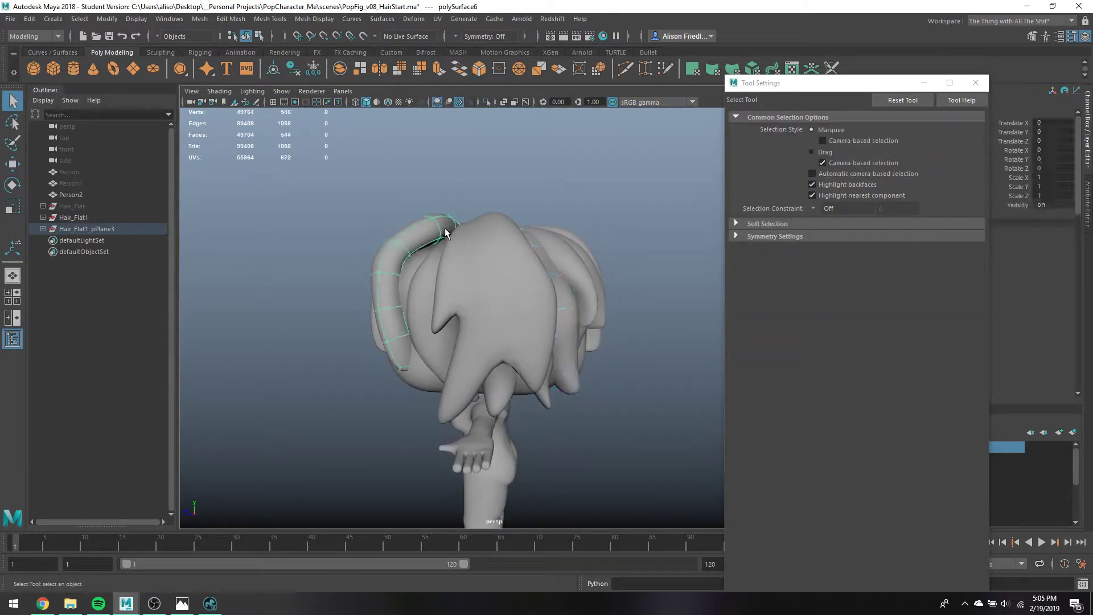
pyautogui.moveTo(445, 228); pyautogui.dragTo(440, 206, button='right')
pyautogui.click(437, 227)
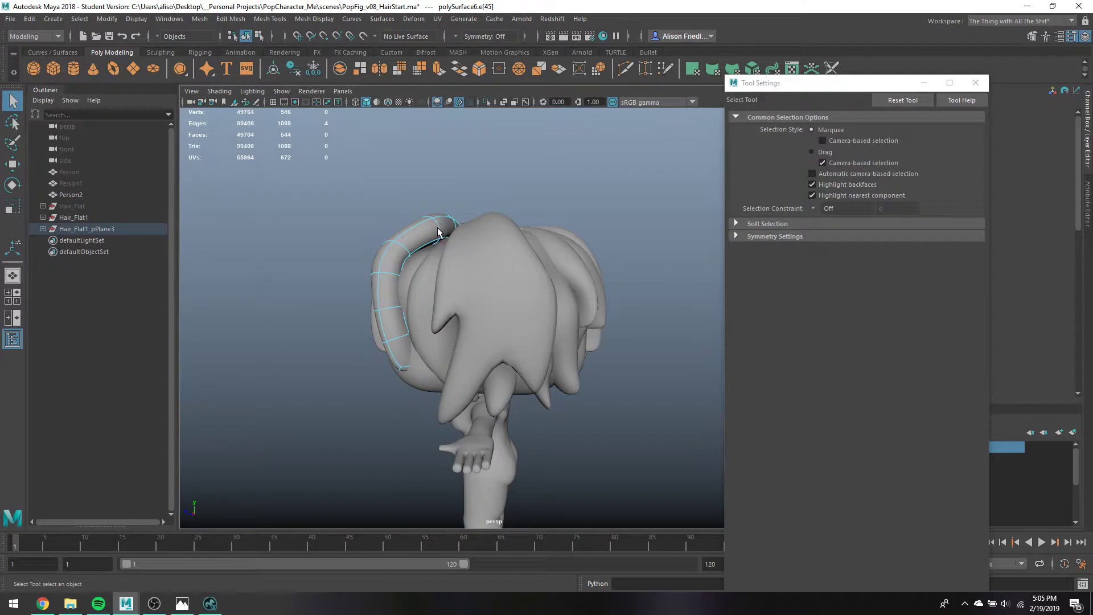
pyautogui.press('w')
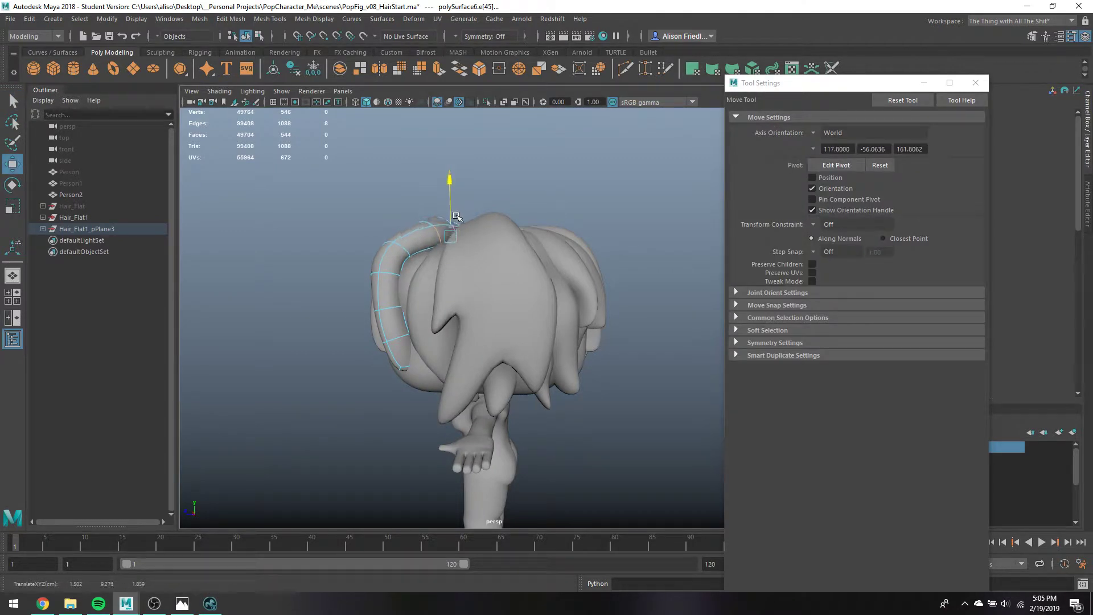
pyautogui.moveTo(455, 239)
pyautogui.keyDown('alt'); pyautogui.mouseDown()
pyautogui.moveTo(471, 241)
pyautogui.moveTo(455, 244)
pyautogui.moveTo(476, 263)
pyautogui.moveTo(449, 239)
pyautogui.moveTo(521, 226)
pyautogui.moveTo(455, 236)
pyautogui.mouseUp(); pyautogui.keyUp('alt')
# Move further edges at the underside of the long front strand's root to refine its bend
pyautogui.press('q')
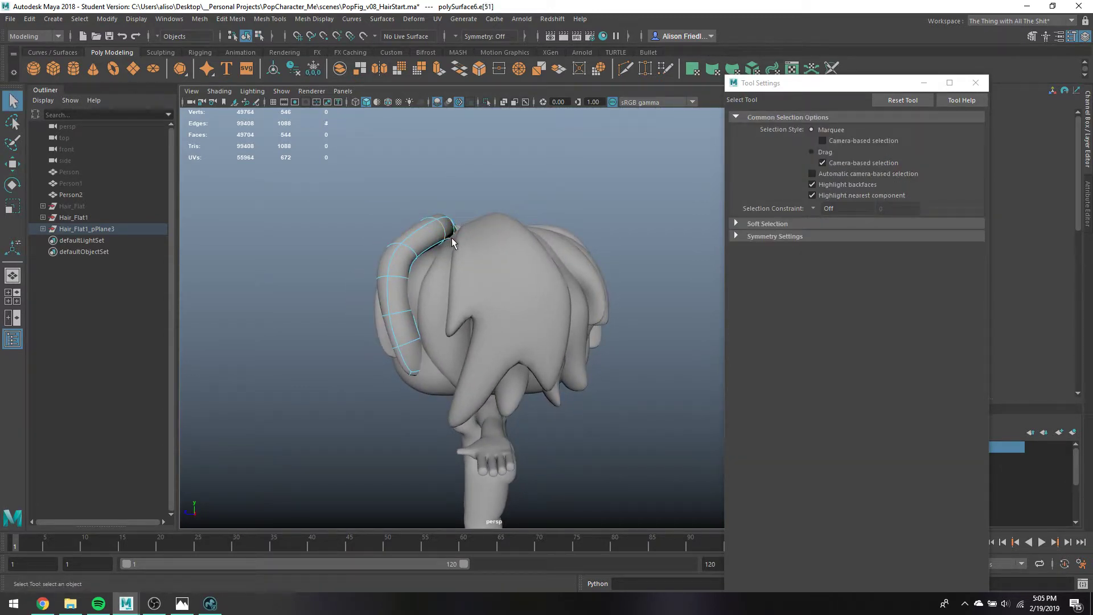
pyautogui.press('w')
pyautogui.press('q')
pyautogui.press('w')
pyautogui.moveTo(444, 234)
pyautogui.keyDown('alt'); pyautogui.mouseDown()
pyautogui.moveTo(455, 245)
pyautogui.moveTo(443, 272)
pyautogui.moveTo(466, 290)
pyautogui.mouseUp(); pyautogui.keyUp('alt')
# Reposition the inner root edges of the long front strand against the parting, and deselect the strand
pyautogui.press('q')
pyautogui.press('4')
pyautogui.press('5')
pyautogui.press('w')
pyautogui.press('q')
pyautogui.press('w')
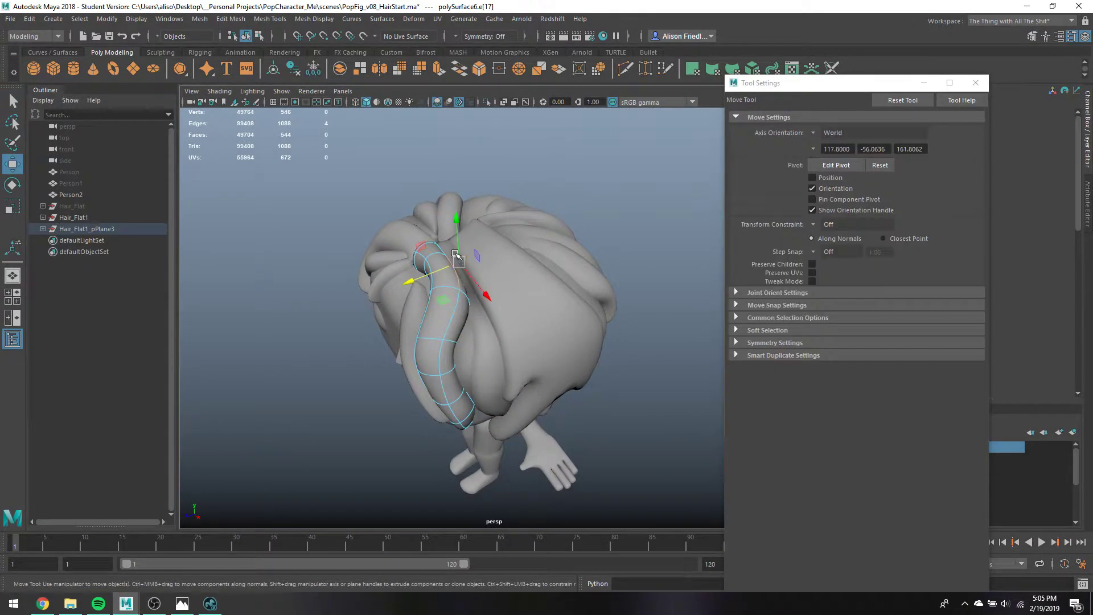
pyautogui.moveTo(455, 228); pyautogui.dragTo(458, 245)
pyautogui.press('q')
pyautogui.click(509, 220)
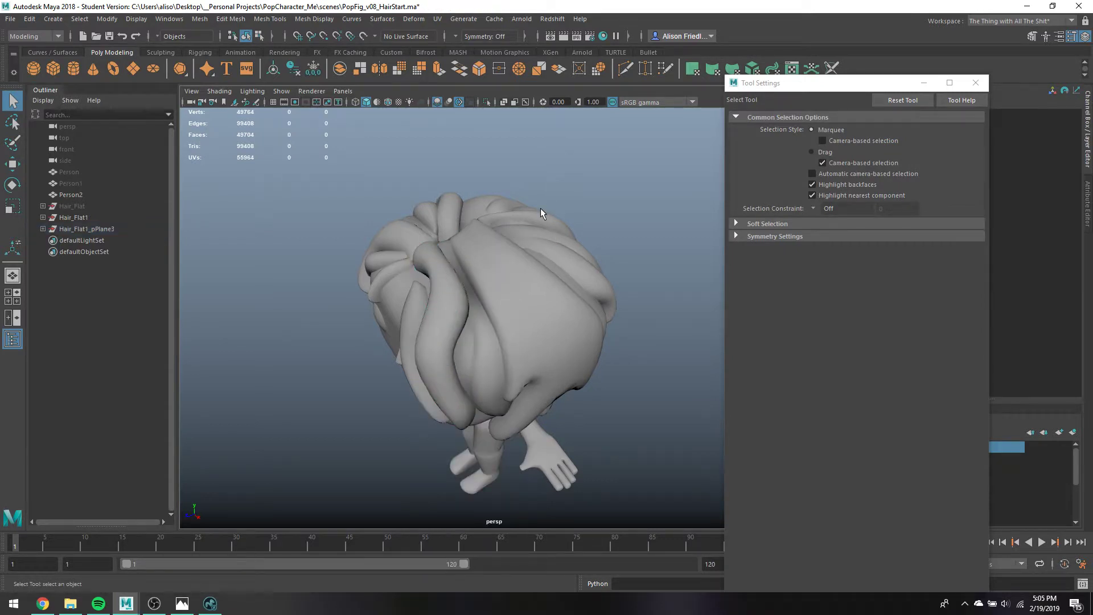
pyautogui.keyDown('alt'); pyautogui.moveTo(540, 207); pyautogui.dragTo(640, 193); pyautogui.keyUp('alt')
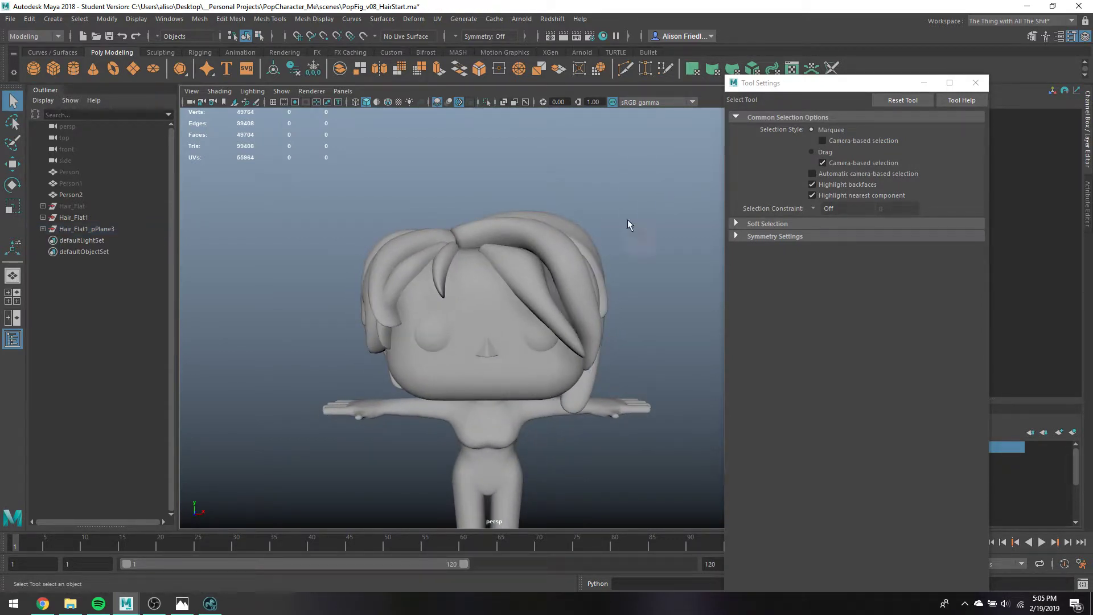
# Select the side strand behind the long front strands and move its upper edge loop forward toward the face
pyautogui.keyDown('alt'); pyautogui.moveTo(518, 219); pyautogui.dragTo(459, 243); pyautogui.keyUp('alt')
pyautogui.click(480, 323)
pyautogui.moveTo(496, 320); pyautogui.dragTo(497, 335, button='right')
pyautogui.moveTo(479, 374); pyautogui.dragTo(544, 383)
pyautogui.press('w')
pyautogui.press('e')
pyautogui.press('w')
pyautogui.press('q')
pyautogui.moveTo(525, 273); pyautogui.dragTo(535, 253, button='right')
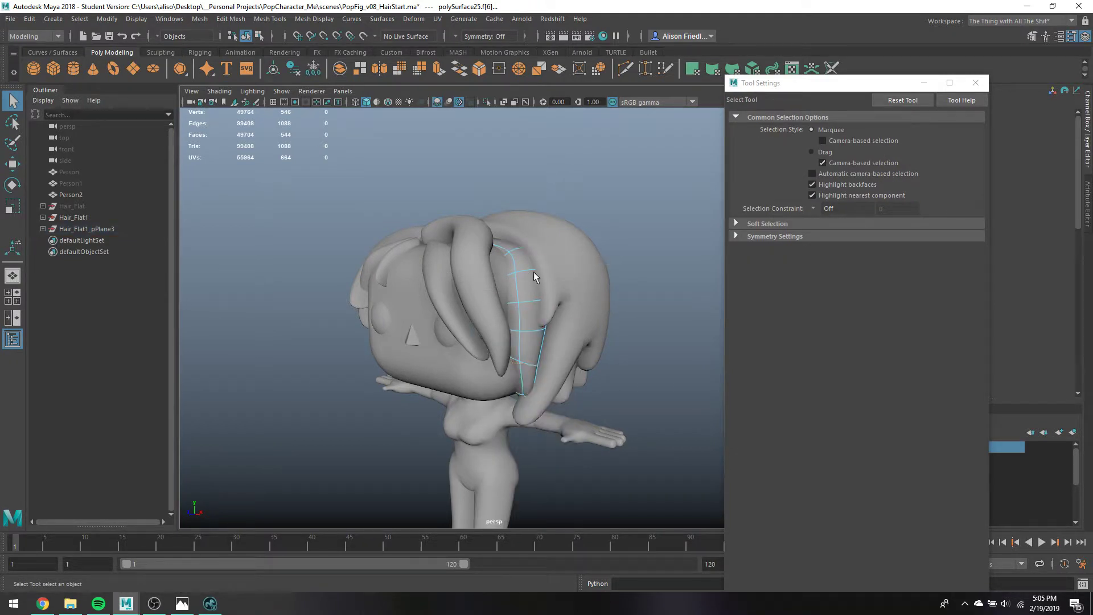
pyautogui.keyDown('alt'); pyautogui.moveTo(536, 278); pyautogui.dragTo(486, 310); pyautogui.keyUp('alt')
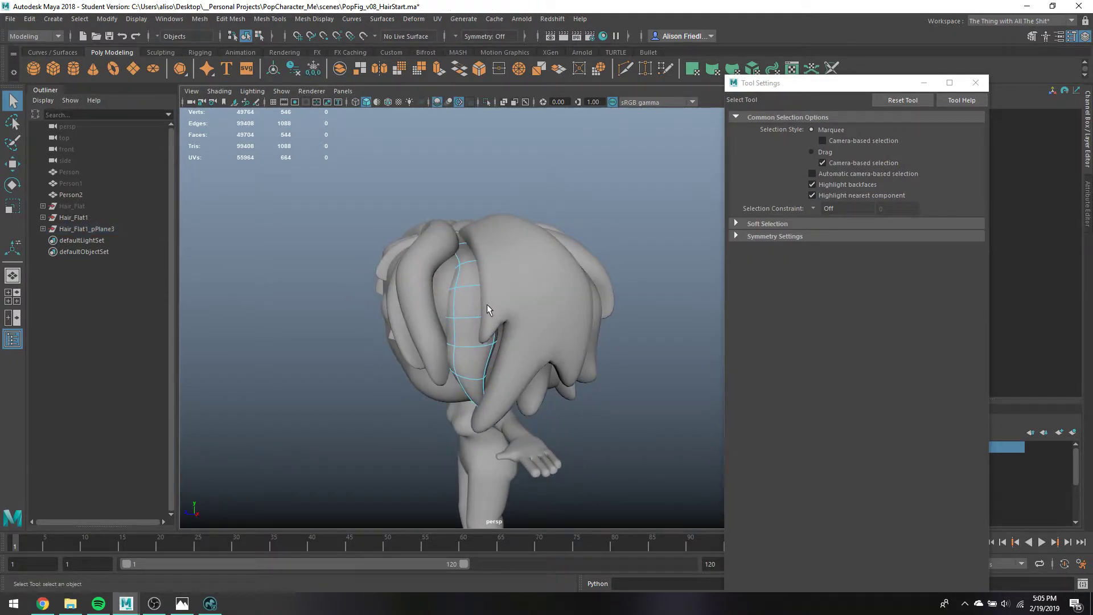
pyautogui.doubleClick(458, 266)
pyautogui.press('w')
pyautogui.moveTo(449, 272); pyautogui.dragTo(430, 271)
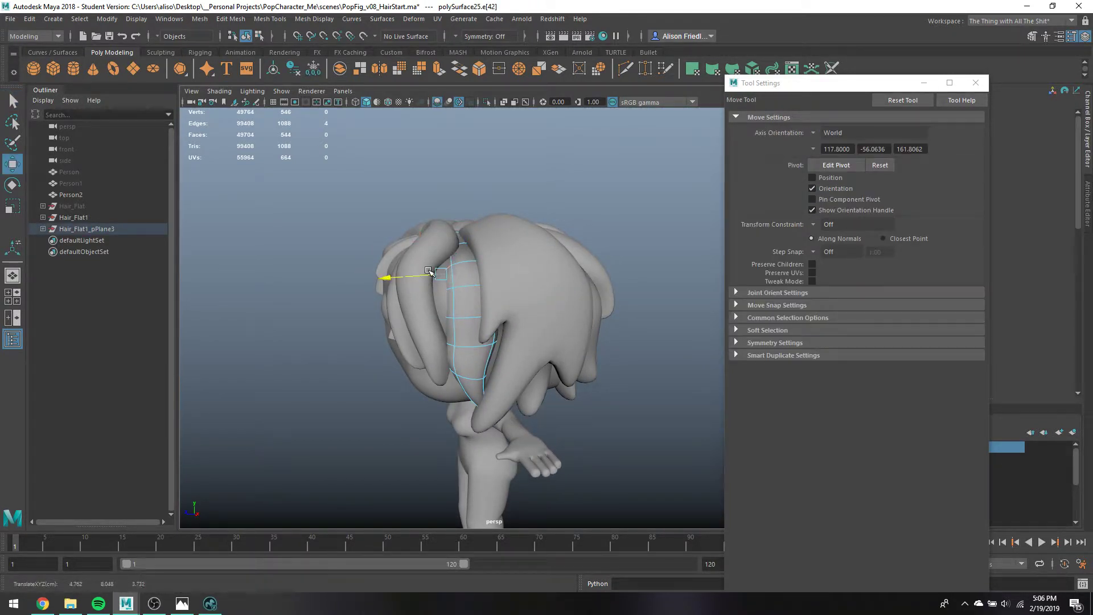
# Move the following edge loops further down the side strand forward to continue its curve
pyautogui.press('q')
pyautogui.click(449, 286)
pyautogui.press('w')
pyautogui.press('q')
pyautogui.press('w')
pyautogui.moveTo(421, 274)
pyautogui.mouseDown()
pyautogui.moveTo(378, 276)
pyautogui.moveTo(409, 278)
pyautogui.mouseUp()
pyautogui.press('q')
pyautogui.press('w')
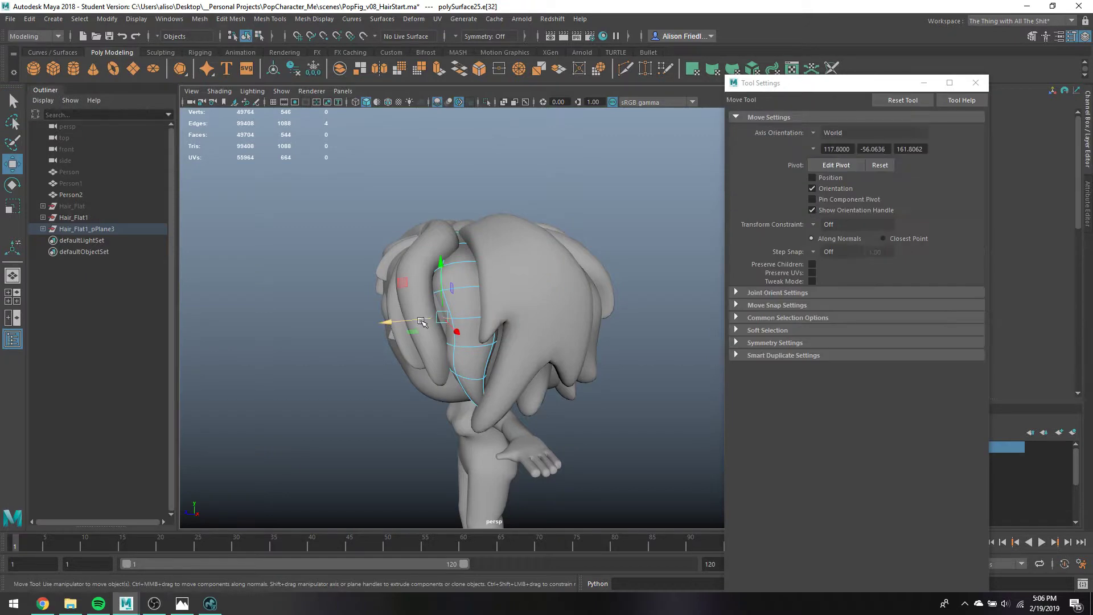
# Move a face on the upper side of the long front strand forward, and return to object mode
pyautogui.press('q')
pyautogui.click(428, 273)
pyautogui.moveTo(428, 274)
pyautogui.mouseDown(button='right')
pyautogui.moveTo(427, 302)
pyautogui.moveTo(426, 278)
pyautogui.mouseUp(button='right')
pyautogui.click(424, 274)
pyautogui.press('w')
pyautogui.press('q')
pyautogui.press('w')
pyautogui.click(424, 271)
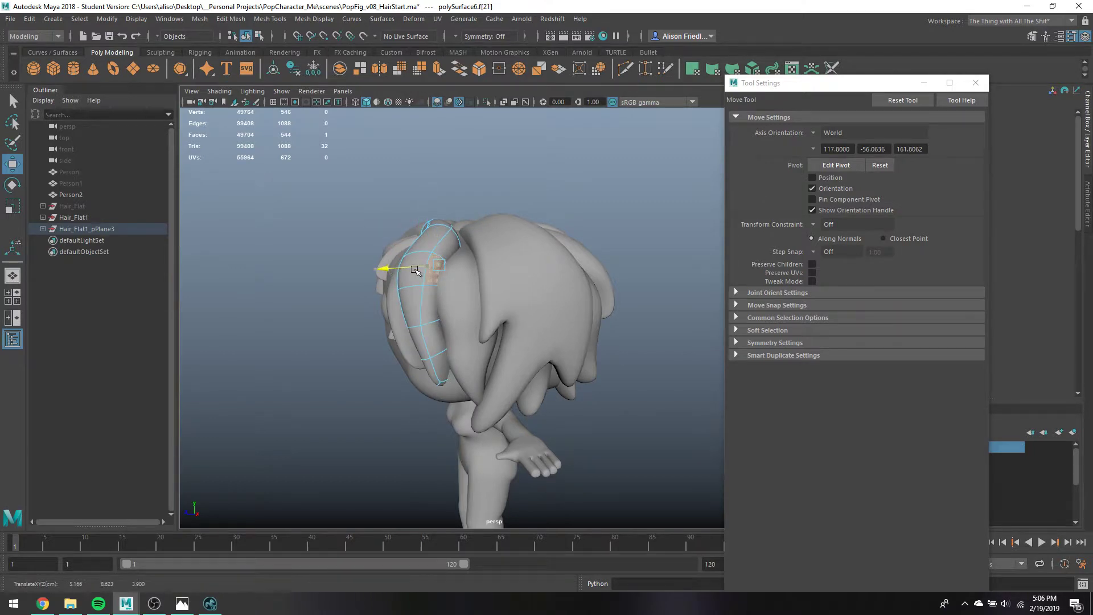
pyautogui.keyDown('alt'); pyautogui.moveTo(401, 270); pyautogui.dragTo(455, 393); pyautogui.keyUp('alt')
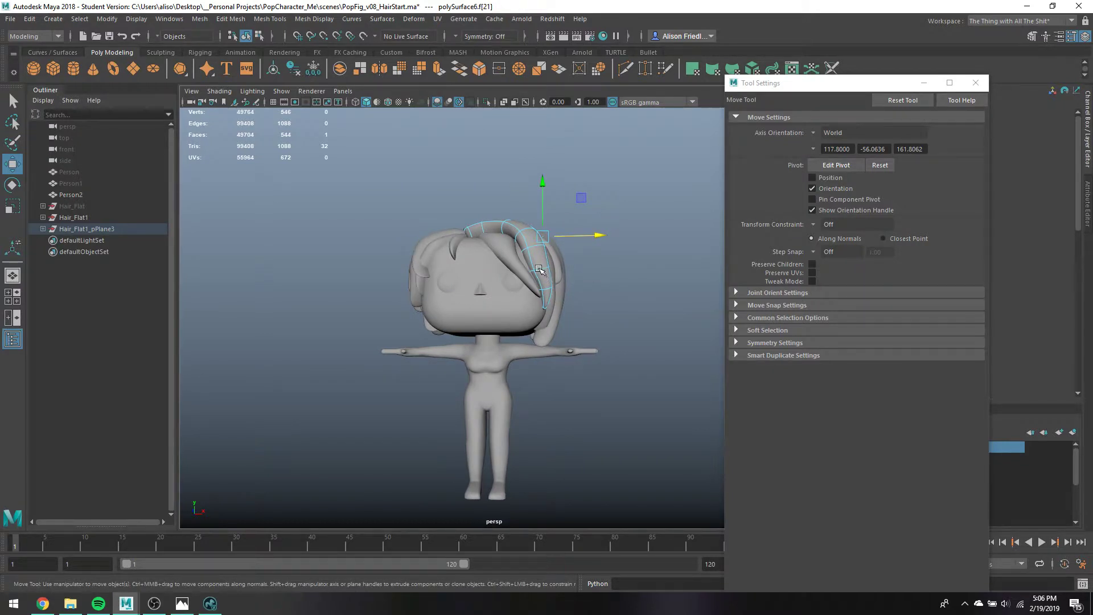
pyautogui.moveTo(540, 264); pyautogui.dragTo(575, 237, button='right')
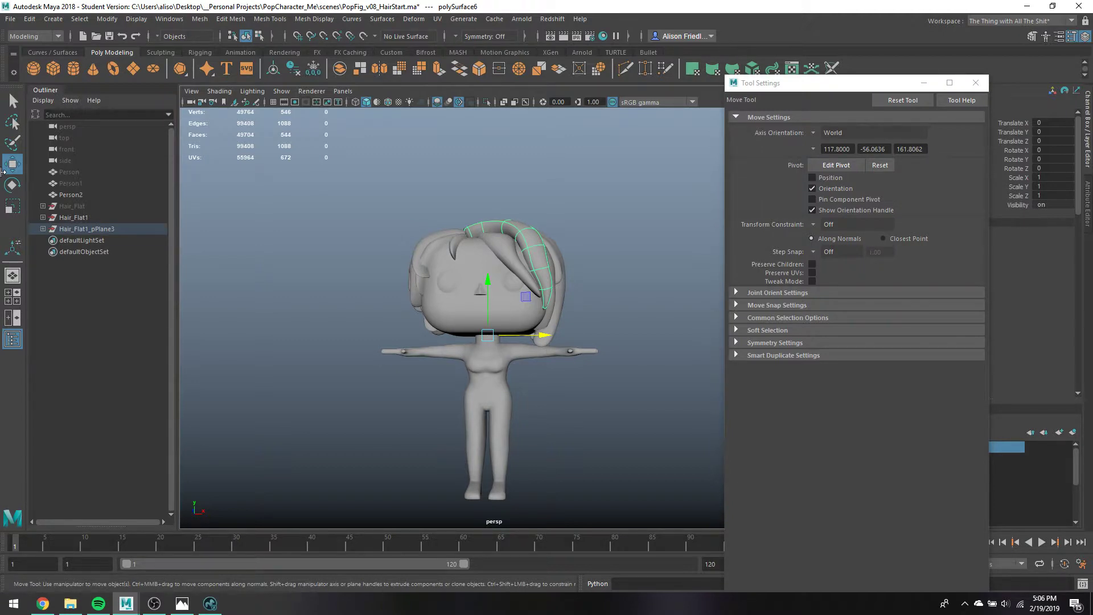
# Save the scene and rename the thick hair group Hair_Flat1_pPlane3 as HairExtrude
pyautogui.hotkey('ctrl', 's')
pyautogui.press('Return')
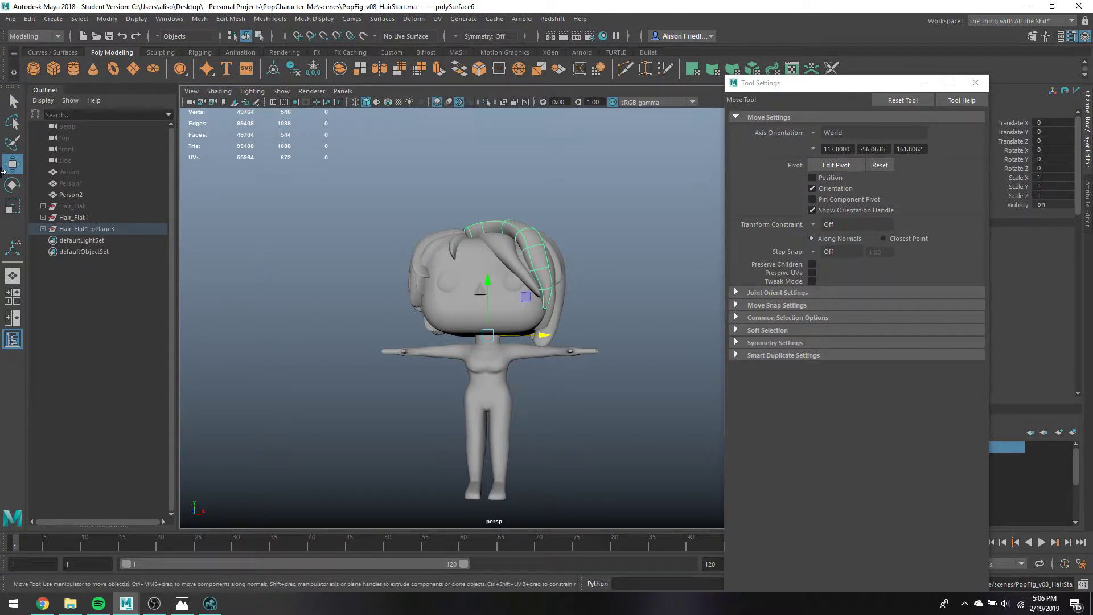
pyautogui.click(78, 227)
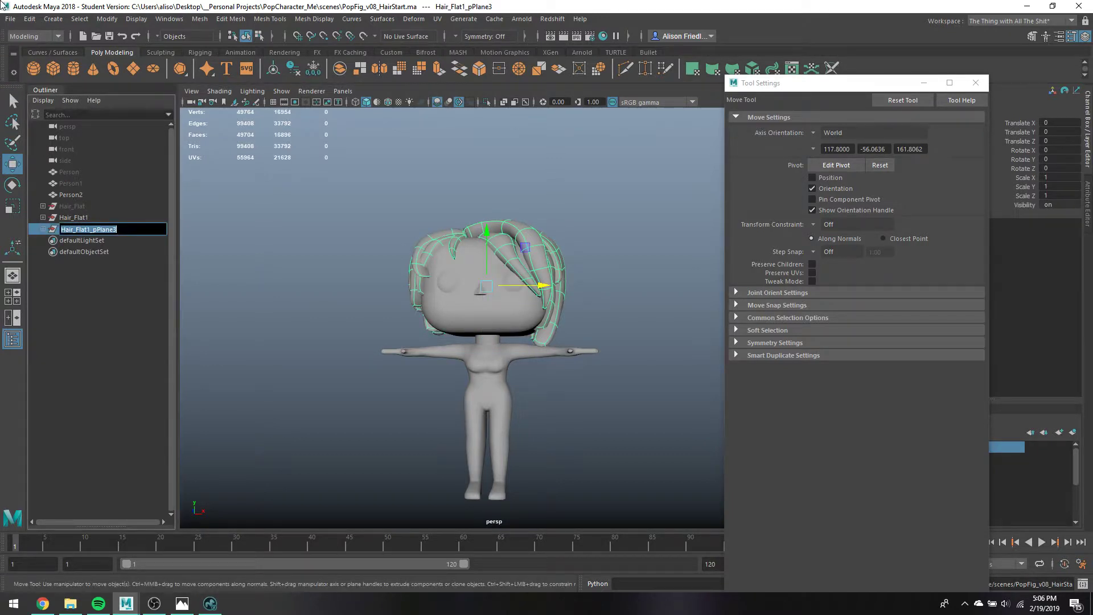
pyautogui.doubleClick(78, 227)
pyautogui.write('HairExtrude')
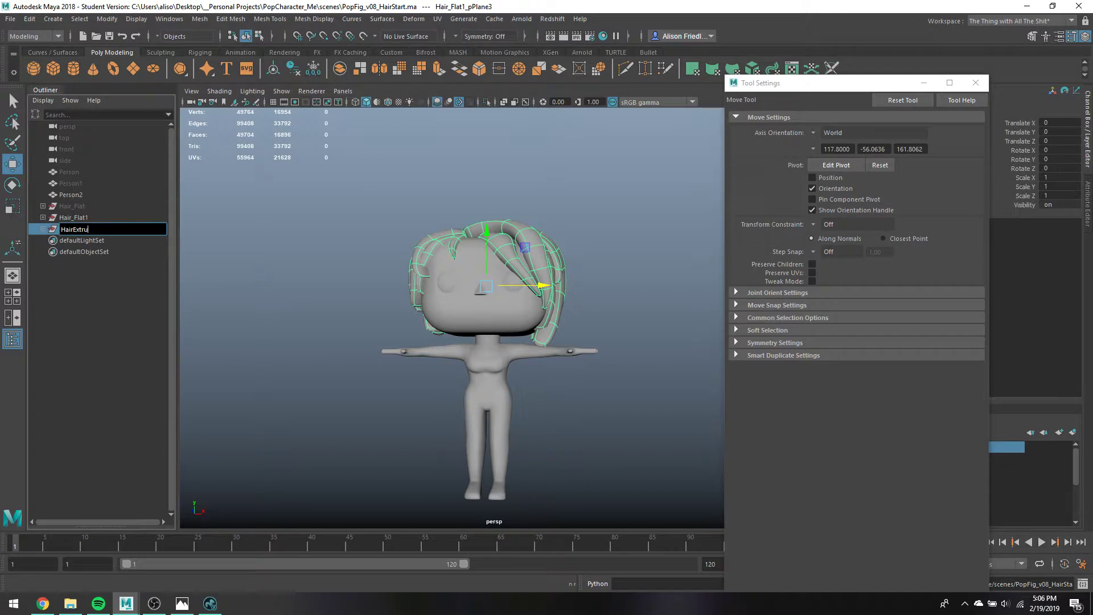
pyautogui.press('Return')
# Duplicate the HairExtrude group and hide the original
pyautogui.hotkey('ctrl', 'd')
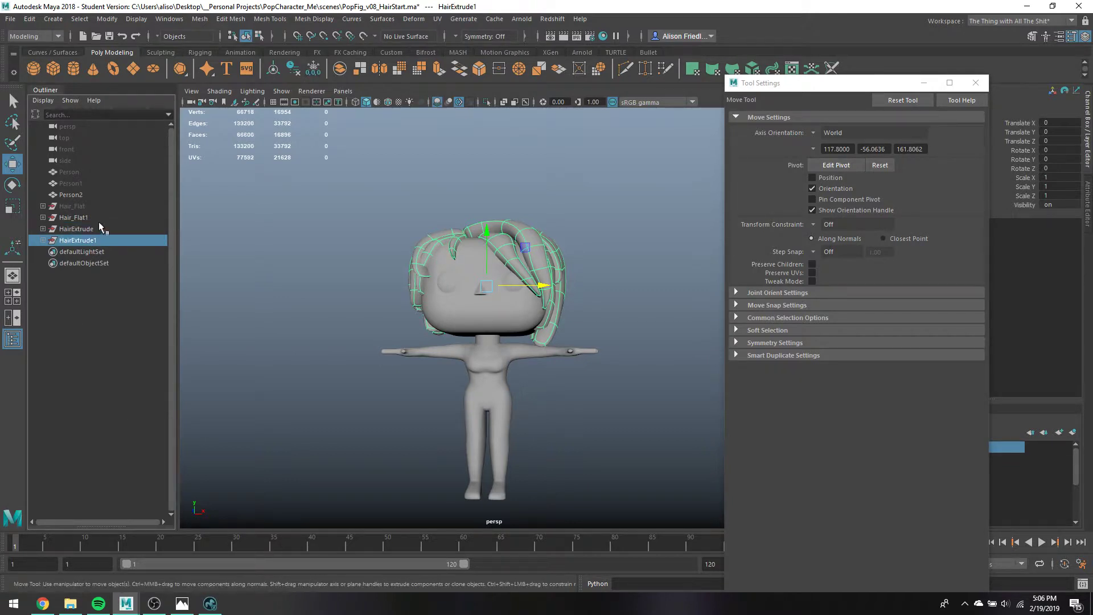
pyautogui.click(97, 228)
pyautogui.hotkey('ctrl', 'h')
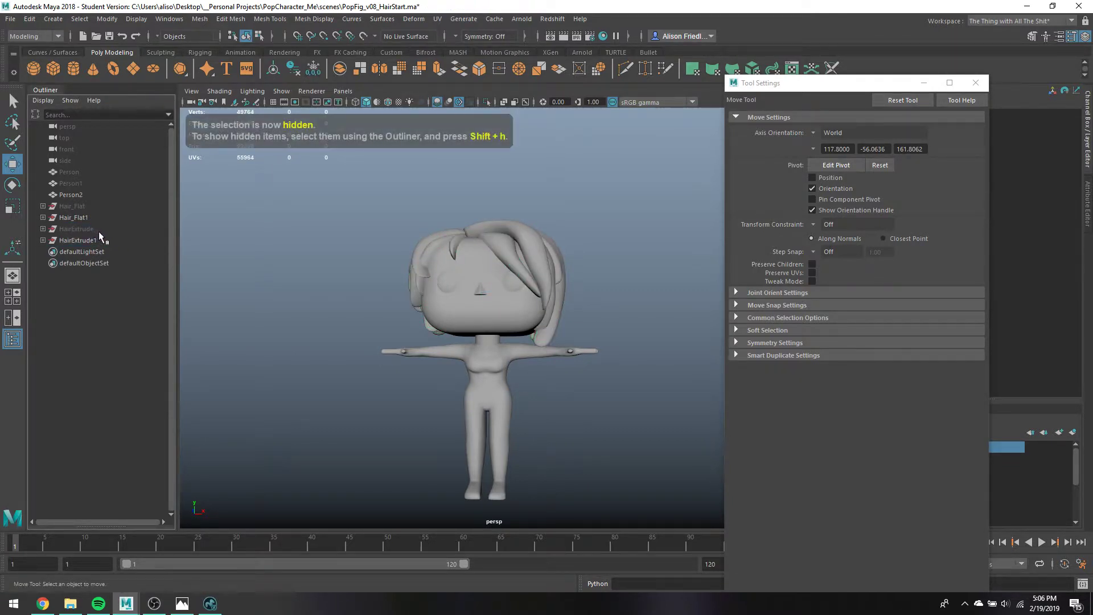
# Rename the duplicated hair group as Hair_THinTIps
pyautogui.click(93, 219)
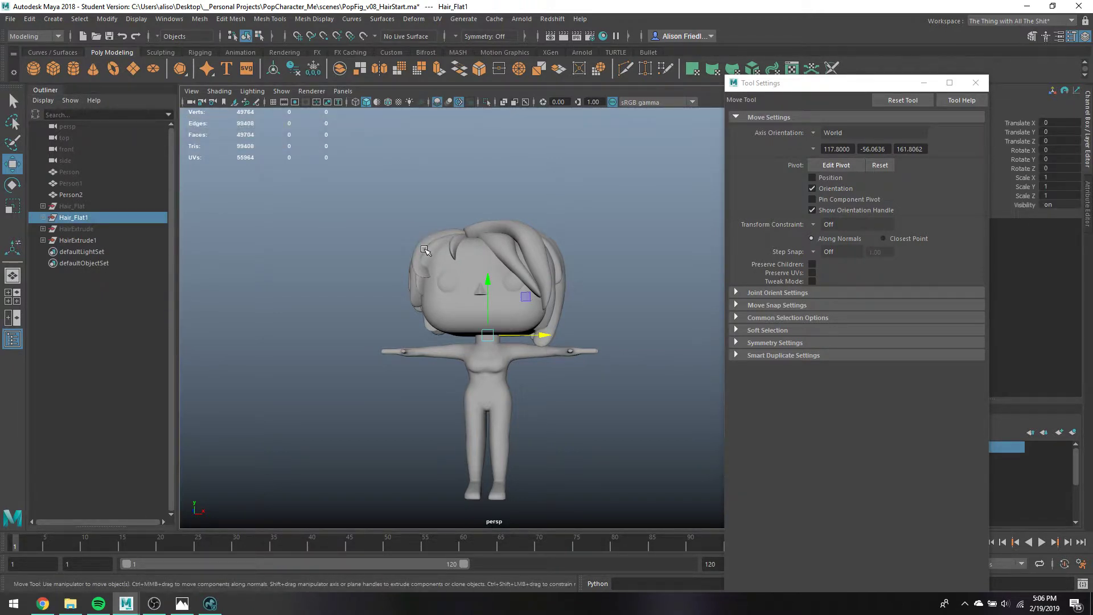
pyautogui.click(100, 240)
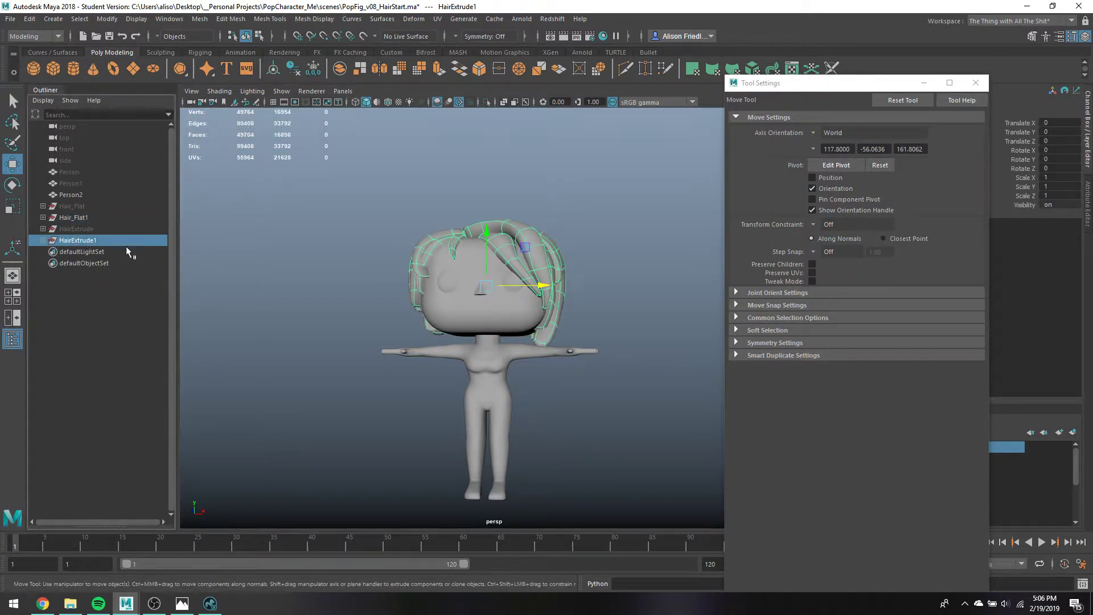
pyautogui.press('q')
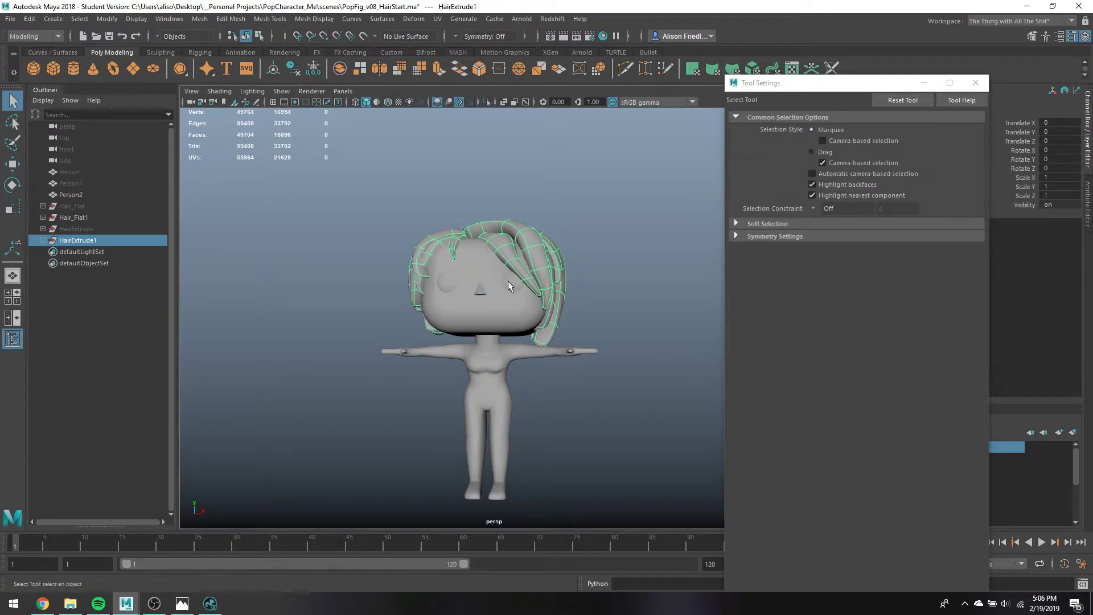
pyautogui.doubleClick(86, 240)
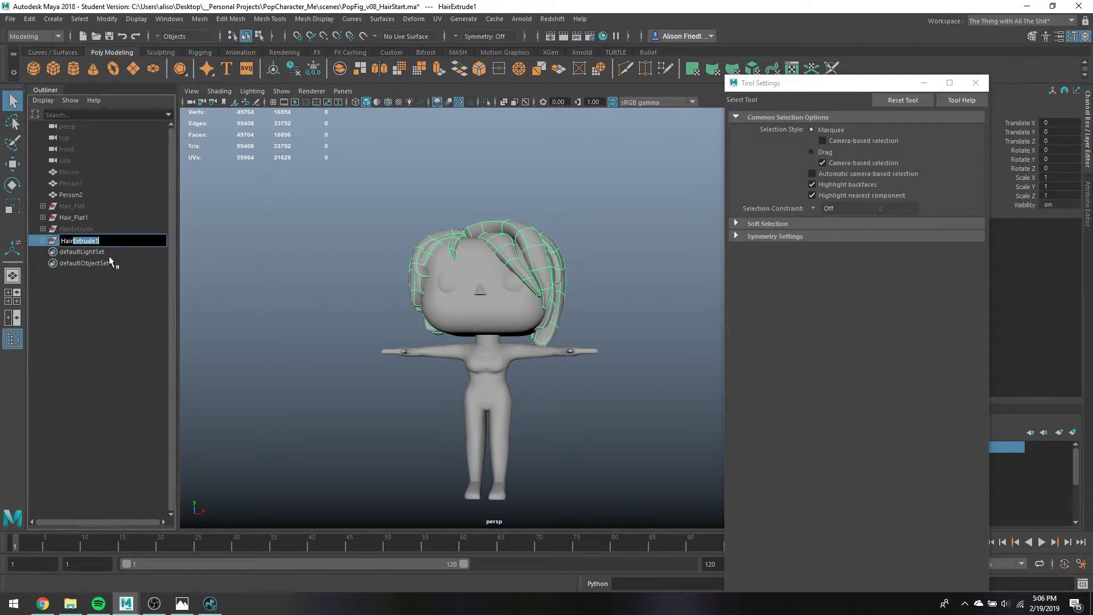
pyautogui.write('Hair_THinTips')
pyautogui.press('Return')
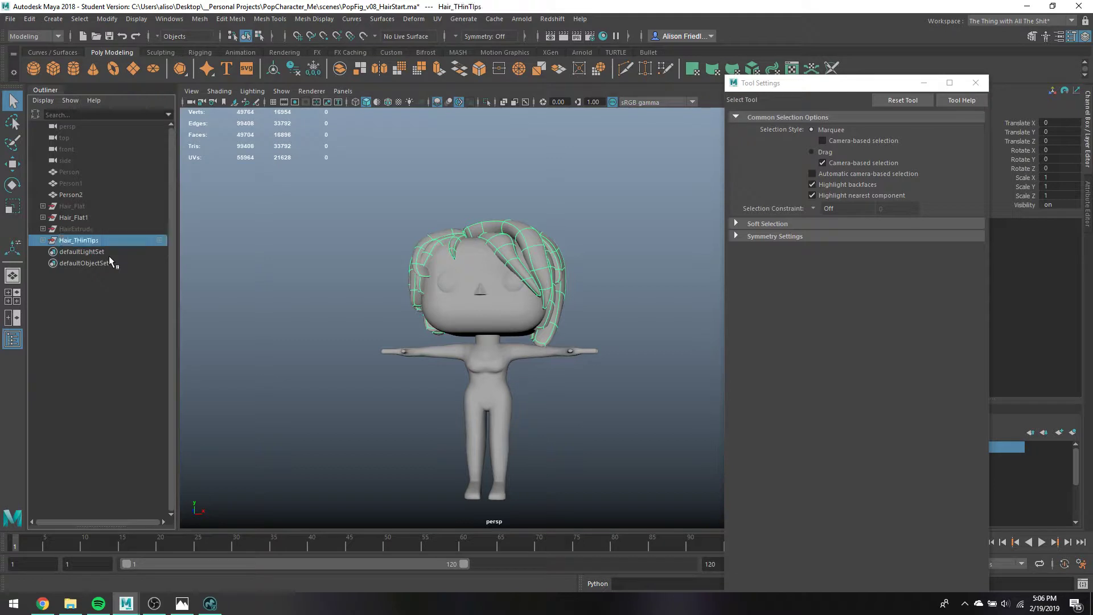
# Check the hair groups and the contents of Hair_Flat1 in wireframe display
pyautogui.click(77, 219)
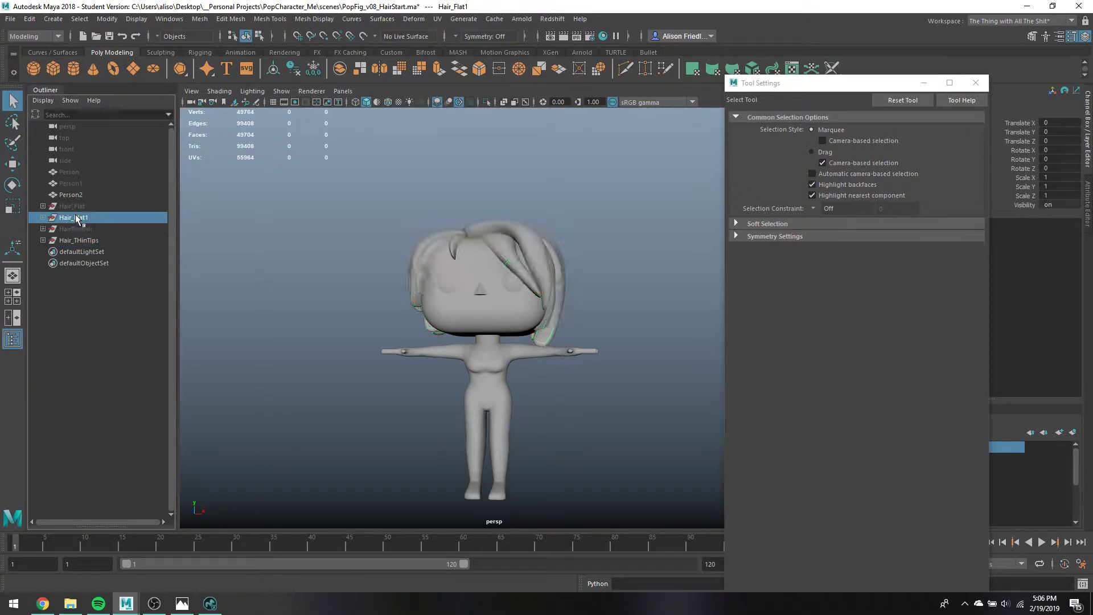
pyautogui.press('4')
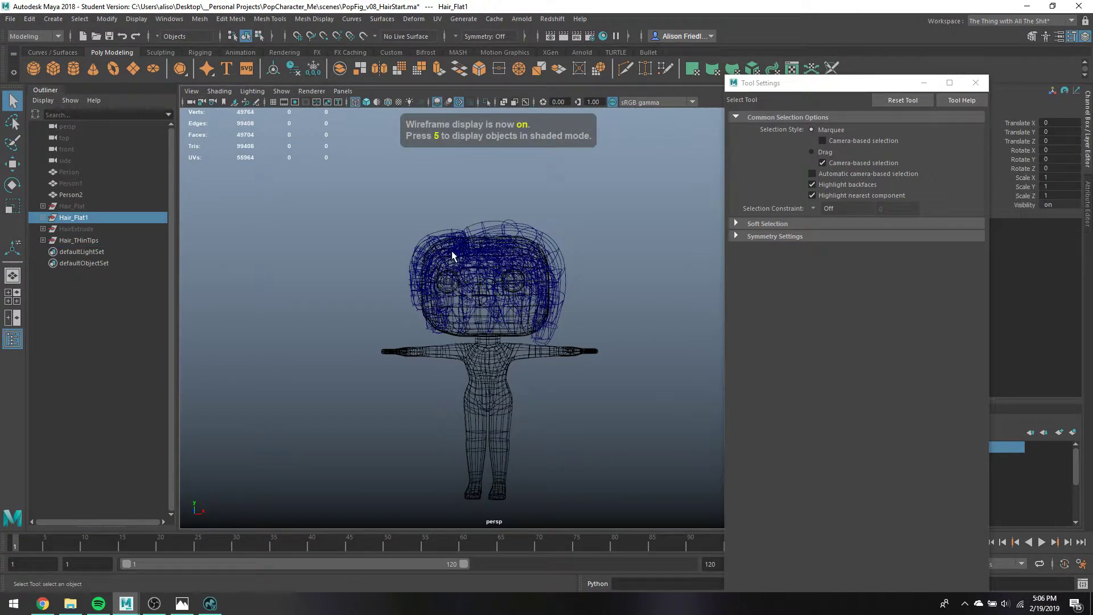
pyautogui.click(44, 217)
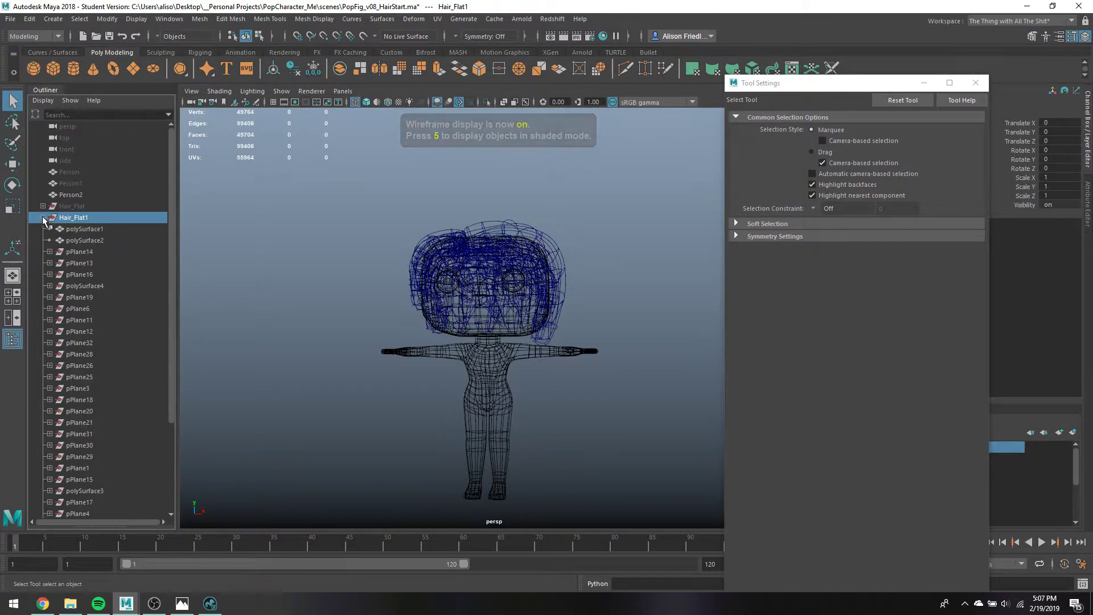
pyautogui.click(88, 231)
pyautogui.click(89, 239)
pyautogui.click(43, 217)
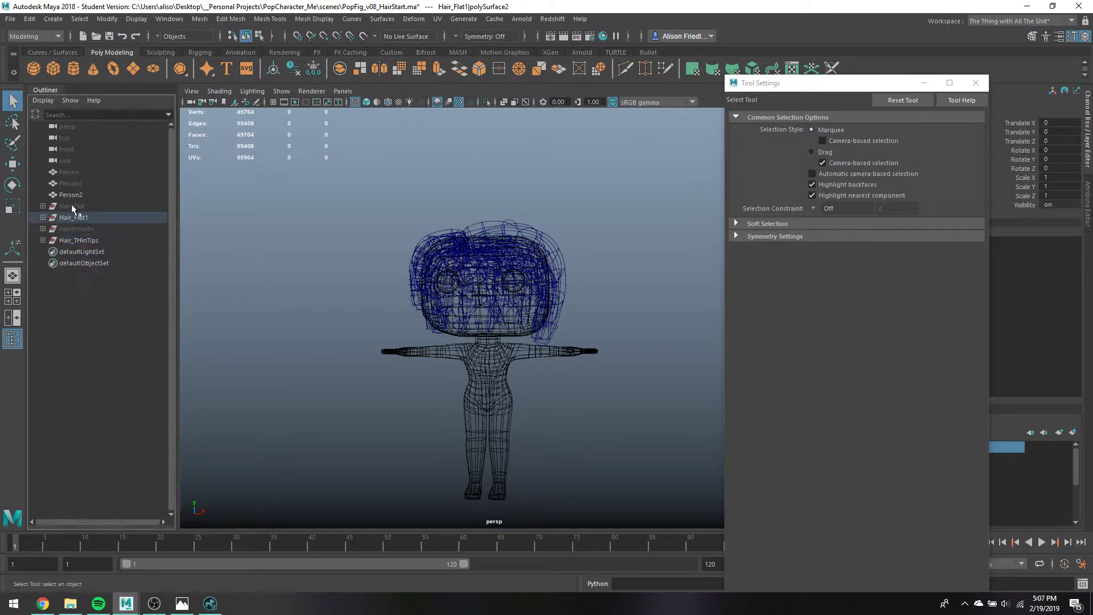
pyautogui.click(72, 205)
pyautogui.hotkey('ctrl', 'h')
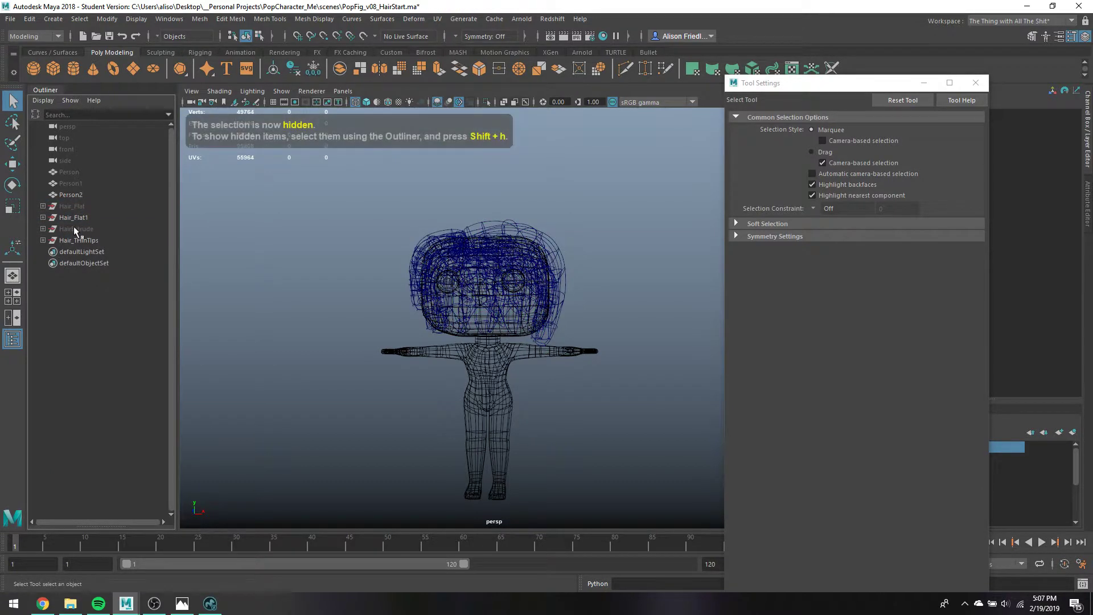
pyautogui.click(74, 228)
pyautogui.click(77, 241)
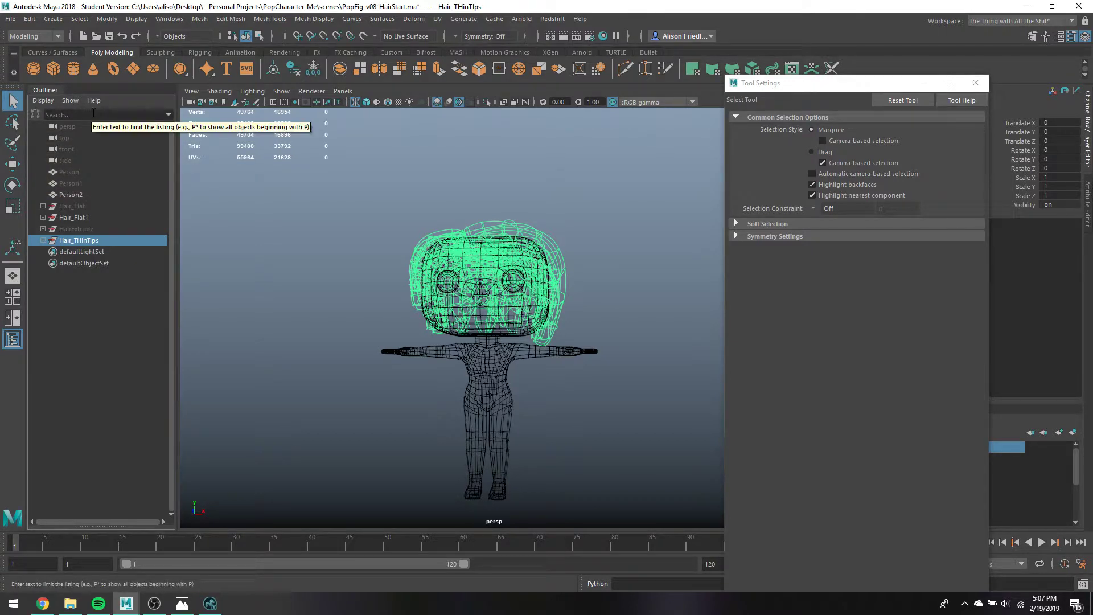
# Display the model shaded with texture maps and save the scene
pyautogui.press('5')
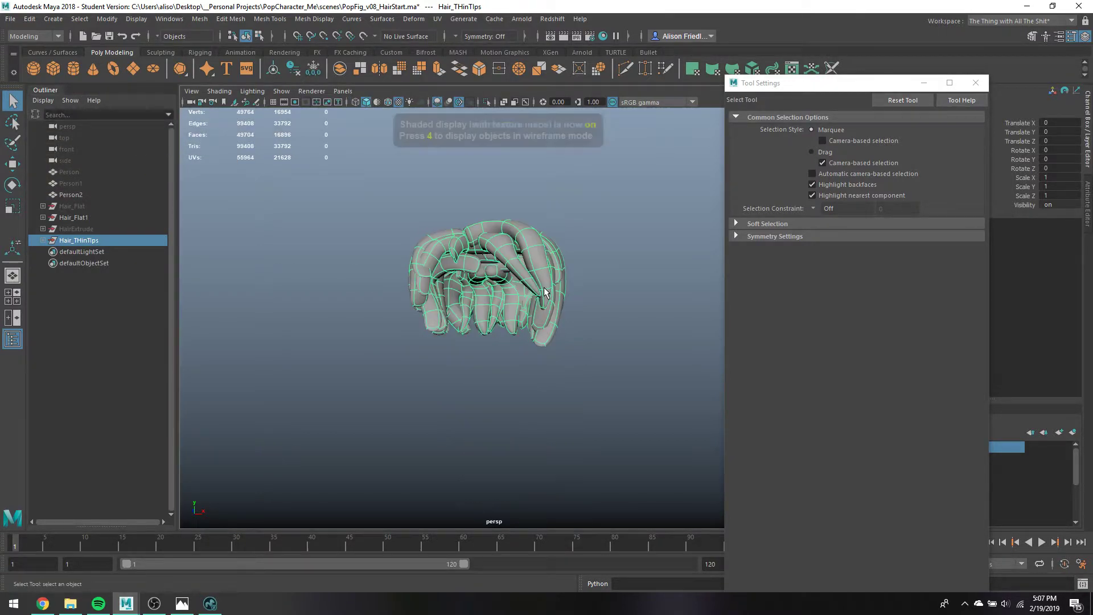
pyautogui.press('6')
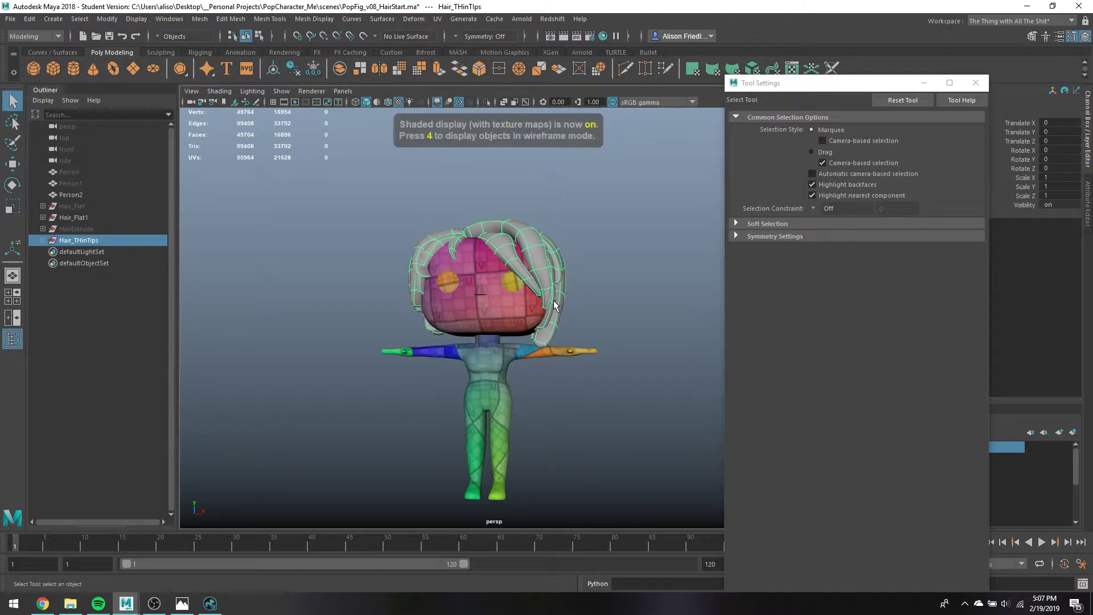
pyautogui.hotkey('ctrl', 's')
# Select the tip vertices of the long front strand, scale them in to a point and reposition the tip
pyautogui.click(558, 308)
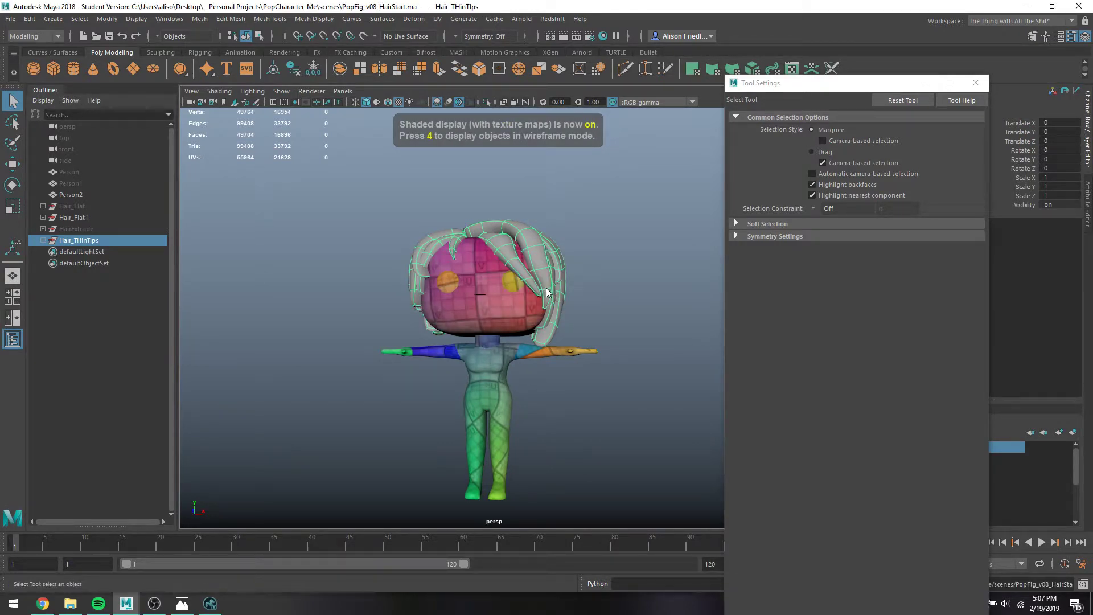
pyautogui.moveTo(547, 292); pyautogui.dragTo(543, 299, button='right')
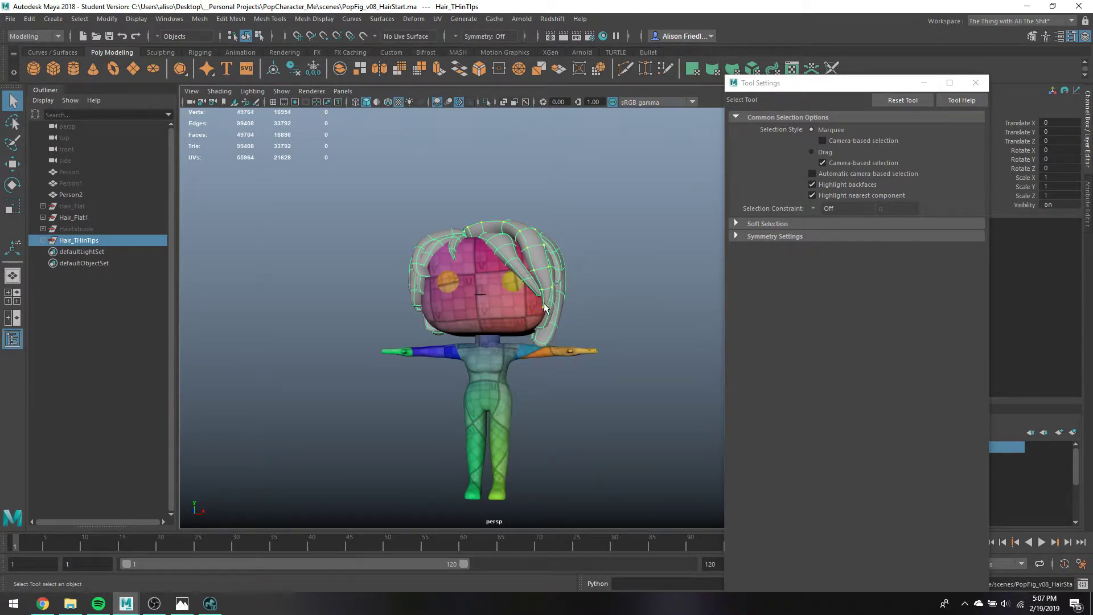
pyautogui.moveTo(543, 307); pyautogui.dragTo(531, 326)
pyautogui.press('f')
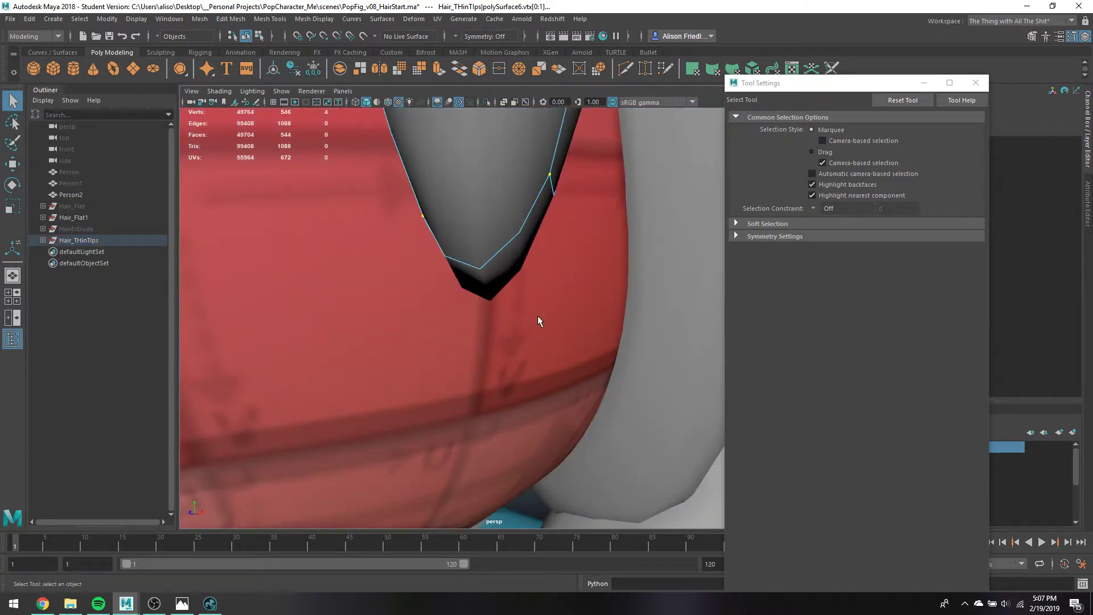
pyautogui.scroll(-5, 539, 312)
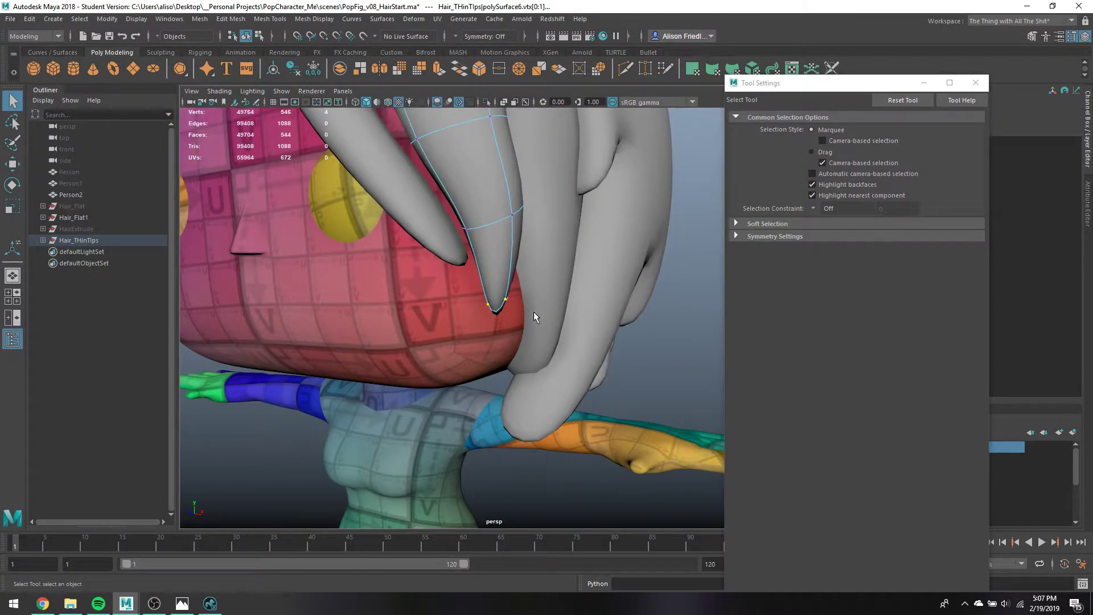
pyautogui.press('r')
pyautogui.keyDown('alt'); pyautogui.moveTo(472, 326); pyautogui.dragTo(444, 332); pyautogui.keyUp('alt')
pyautogui.press('w')
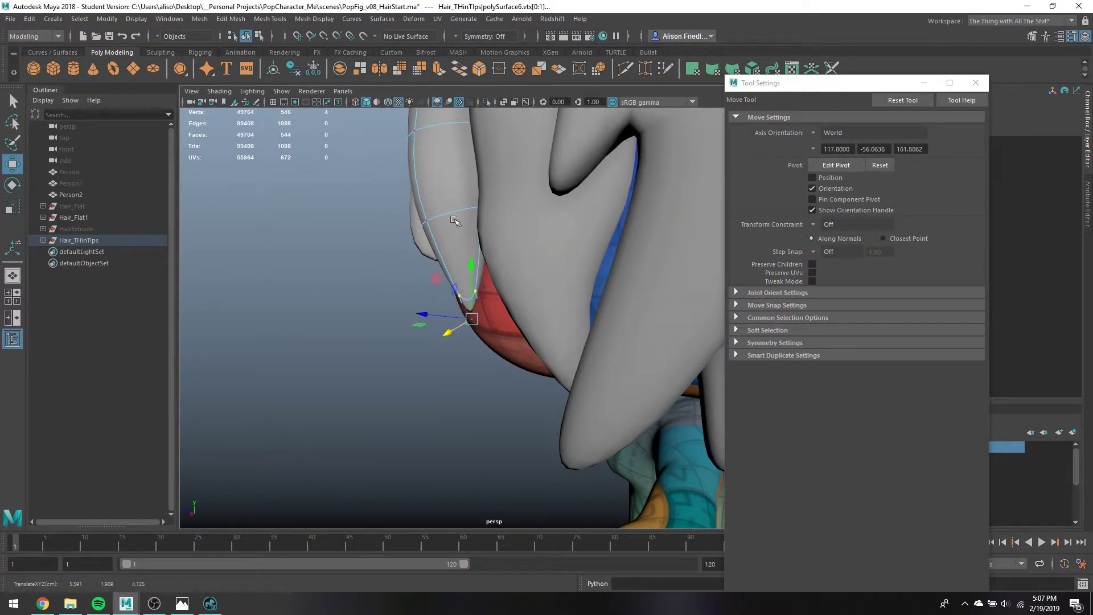
# Scale the edge loop just above the long front strand's tip to refine its taper
pyautogui.press('q')
pyautogui.moveTo(438, 221); pyautogui.dragTo(441, 200, button='right')
pyautogui.doubleClick(434, 214)
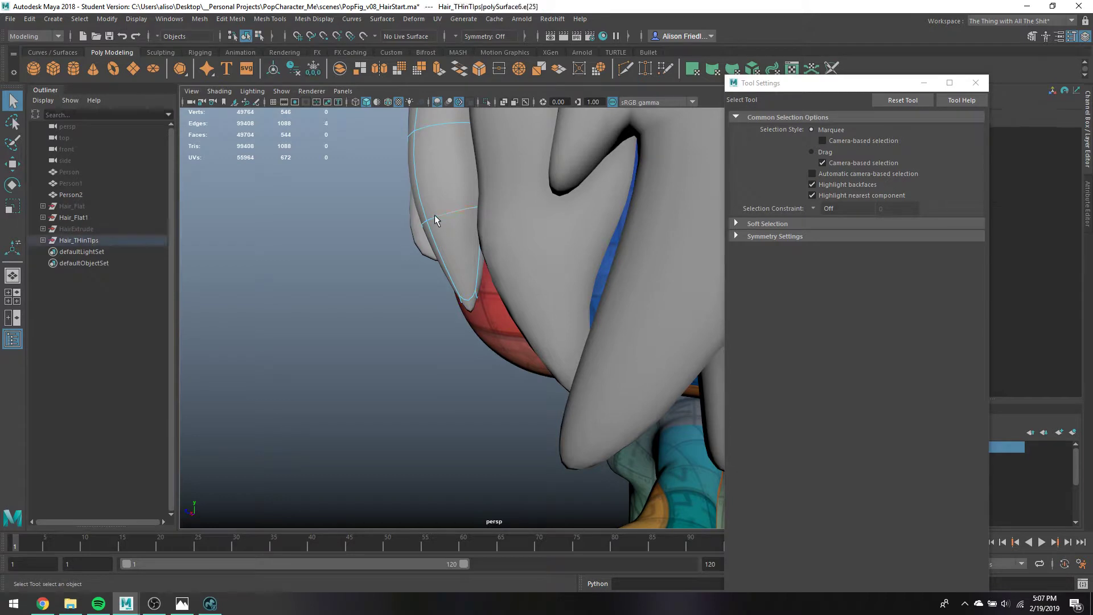
pyautogui.press('r')
pyautogui.moveTo(458, 211); pyautogui.dragTo(473, 251)
pyautogui.press('q')
# Select the tip vertices of the front strand crossing the forehead and scale them in to a sharp point
pyautogui.press('F8')
pyautogui.click(492, 240)
pyautogui.moveTo(490, 236); pyautogui.dragTo(454, 221, button='right')
pyautogui.moveTo(454, 222); pyautogui.dragTo(480, 271)
pyautogui.press('r')
pyautogui.press('q')
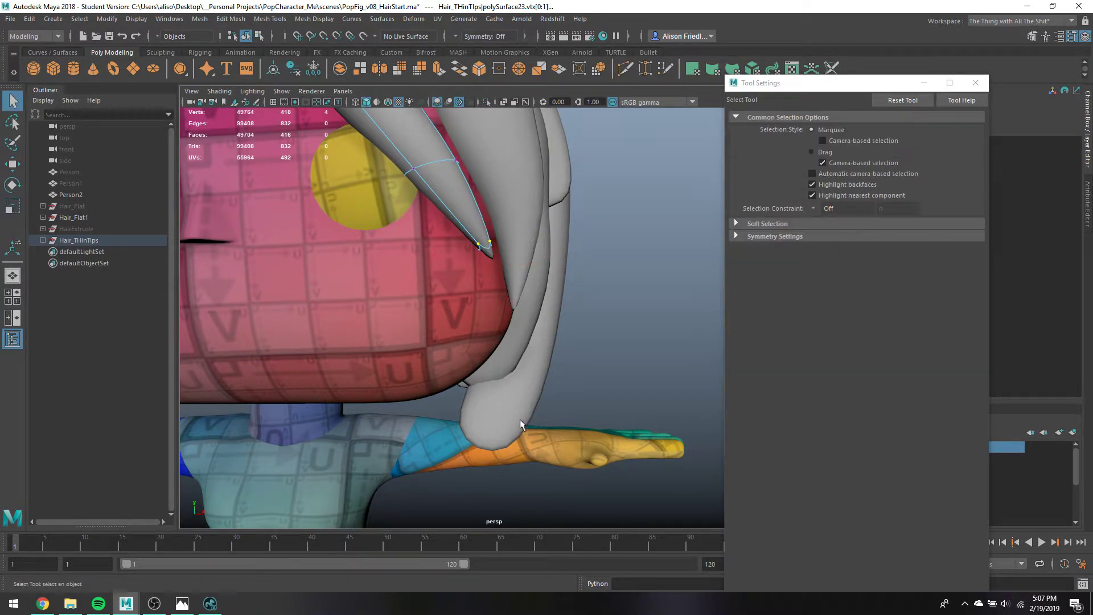
# Scale the tip vertices of the long outer side strand above the shoulder in to a sharp point
pyautogui.click(533, 389)
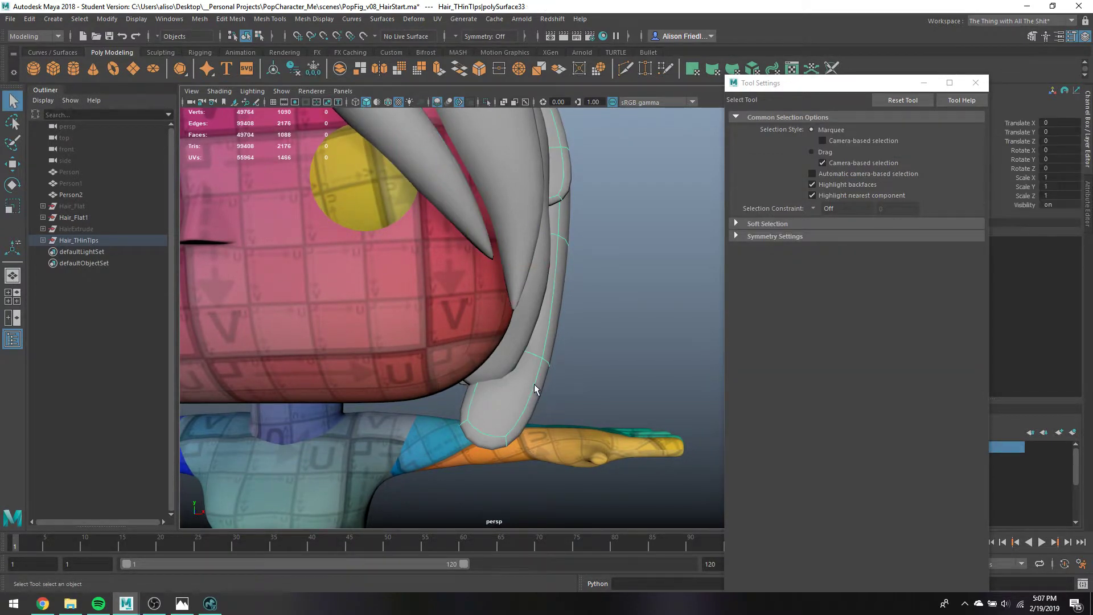
pyautogui.moveTo(534, 282); pyautogui.dragTo(474, 285, button='right')
pyautogui.moveTo(432, 439)
pyautogui.mouseDown()
pyautogui.moveTo(494, 477)
pyautogui.moveTo(436, 451)
pyautogui.mouseUp()
pyautogui.press('r')
pyautogui.press('q')
# Scale the tip vertices of the inner side strand beside the jaw in to a point and reposition the tip
pyautogui.click(507, 354)
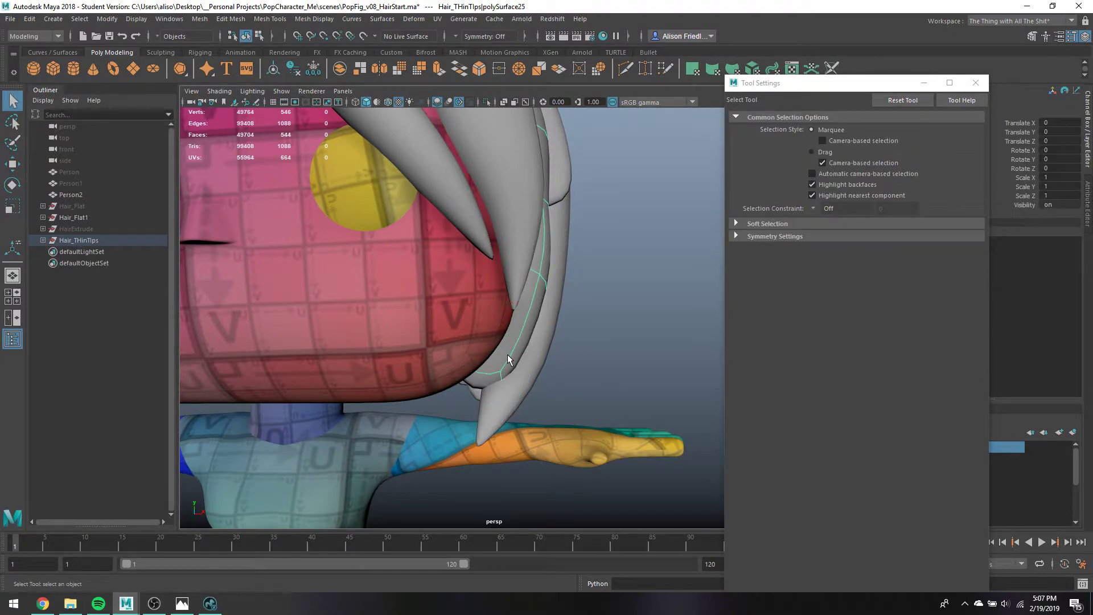
pyautogui.moveTo(507, 354); pyautogui.dragTo(432, 333, button='right')
pyautogui.moveTo(433, 334); pyautogui.dragTo(518, 425)
pyautogui.press('r')
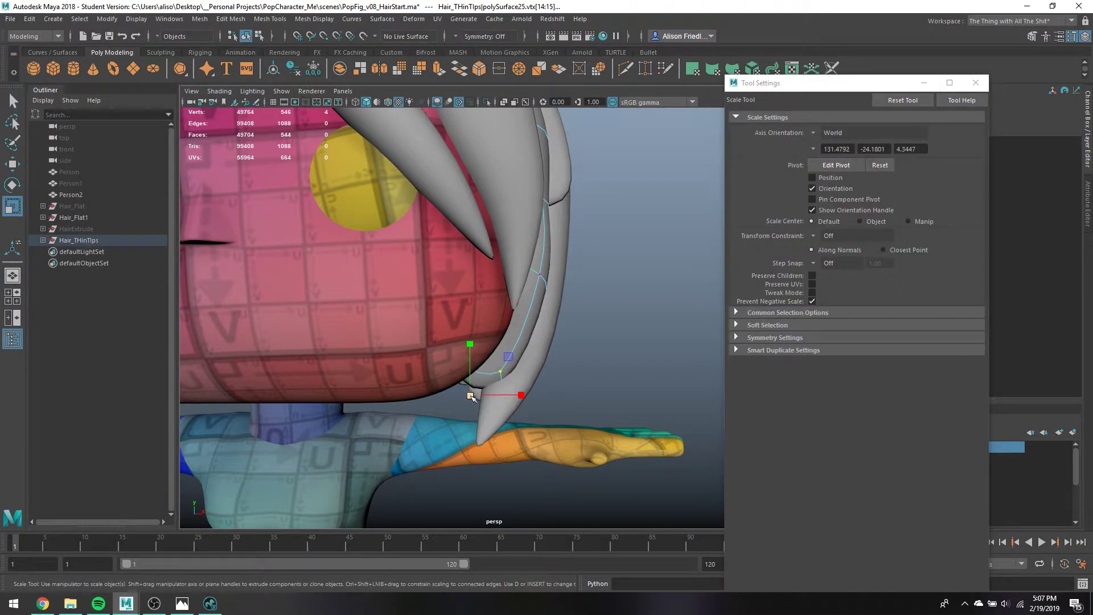
pyautogui.moveTo(469, 395); pyautogui.dragTo(427, 408)
pyautogui.keyDown('alt'); pyautogui.moveTo(564, 322); pyautogui.dragTo(554, 391); pyautogui.keyUp('alt')
pyautogui.press('w')
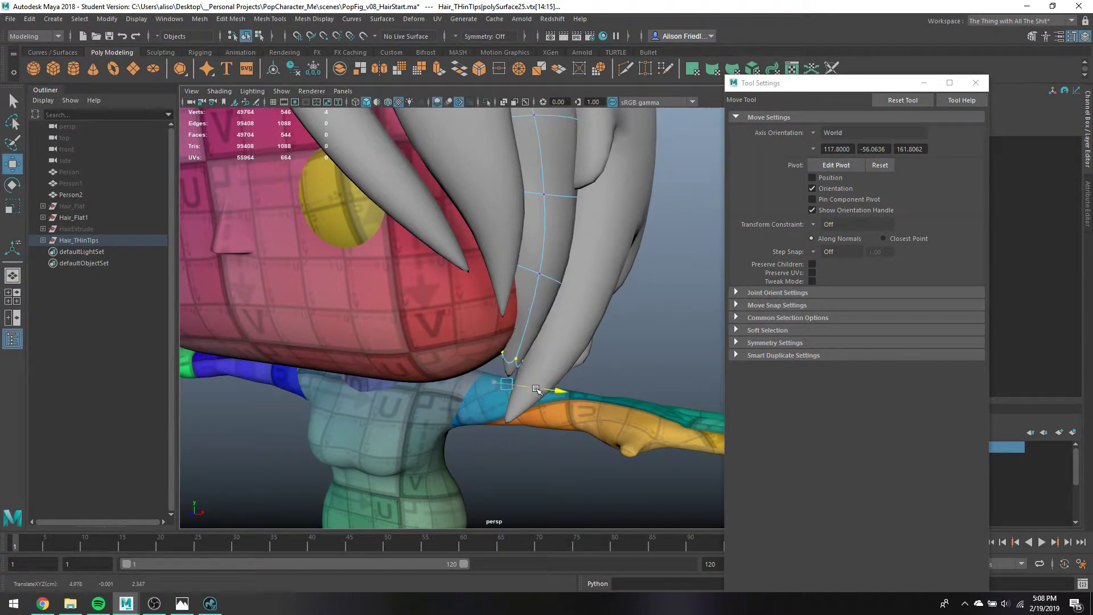
pyautogui.press('q')
pyautogui.click(544, 270)
pyautogui.press('4')
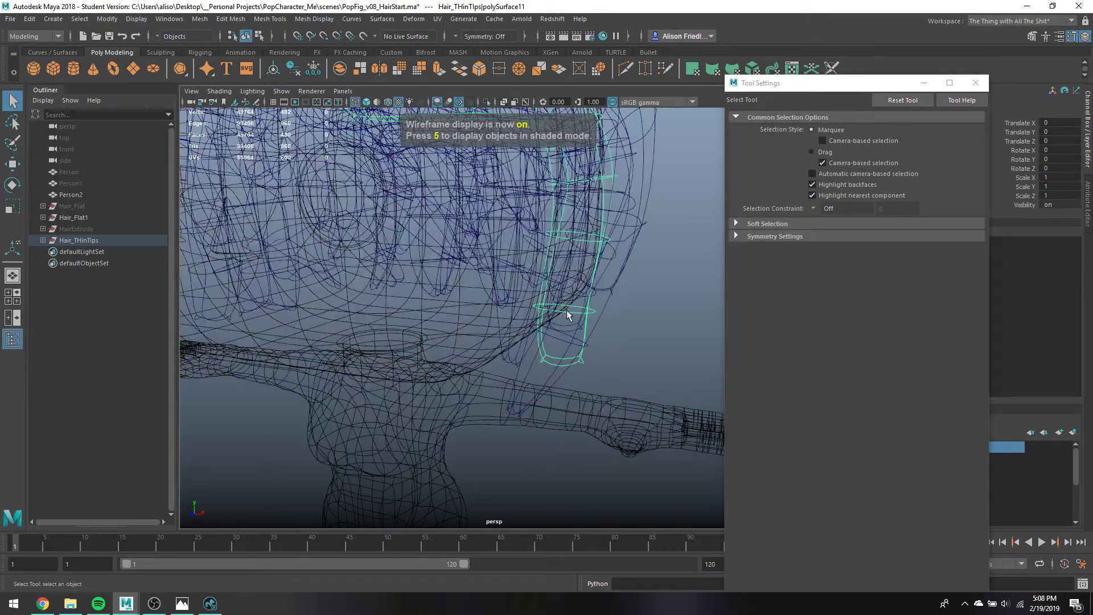
pyautogui.press('5')
pyautogui.moveTo(561, 312)
pyautogui.keyDown('alt'); pyautogui.mouseDown()
pyautogui.moveTo(480, 331)
pyautogui.moveTo(569, 285)
pyautogui.mouseUp(); pyautogui.keyUp('alt')
# Move the mid-length rear edge of the side strand beside the jaw back toward the wide side clump
pyautogui.click(568, 285)
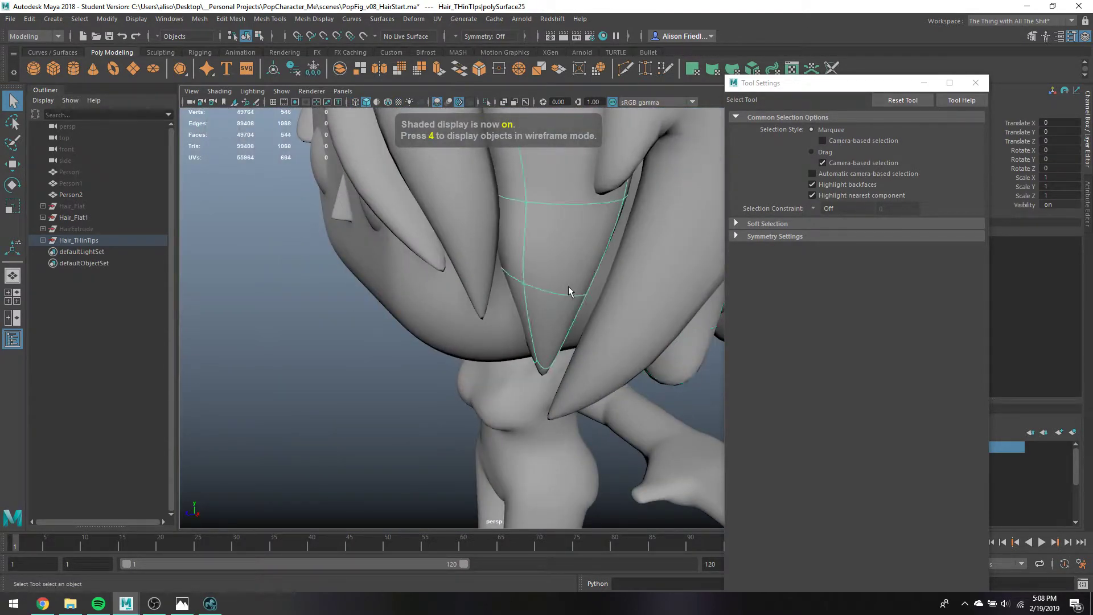
pyautogui.moveTo(568, 285); pyautogui.dragTo(565, 295, button='right')
pyautogui.doubleClick(565, 294)
pyautogui.press('w')
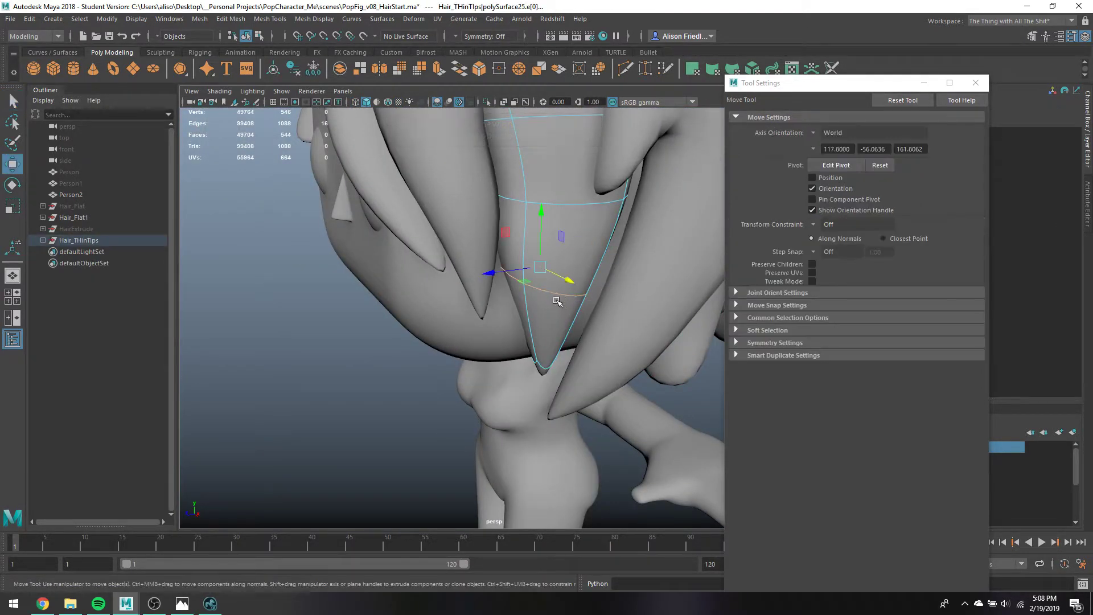
pyautogui.keyDown('alt'); pyautogui.moveTo(565, 294); pyautogui.dragTo(556, 320); pyautogui.keyUp('alt')
pyautogui.scroll(-3, 542, 275)
pyautogui.press('q')
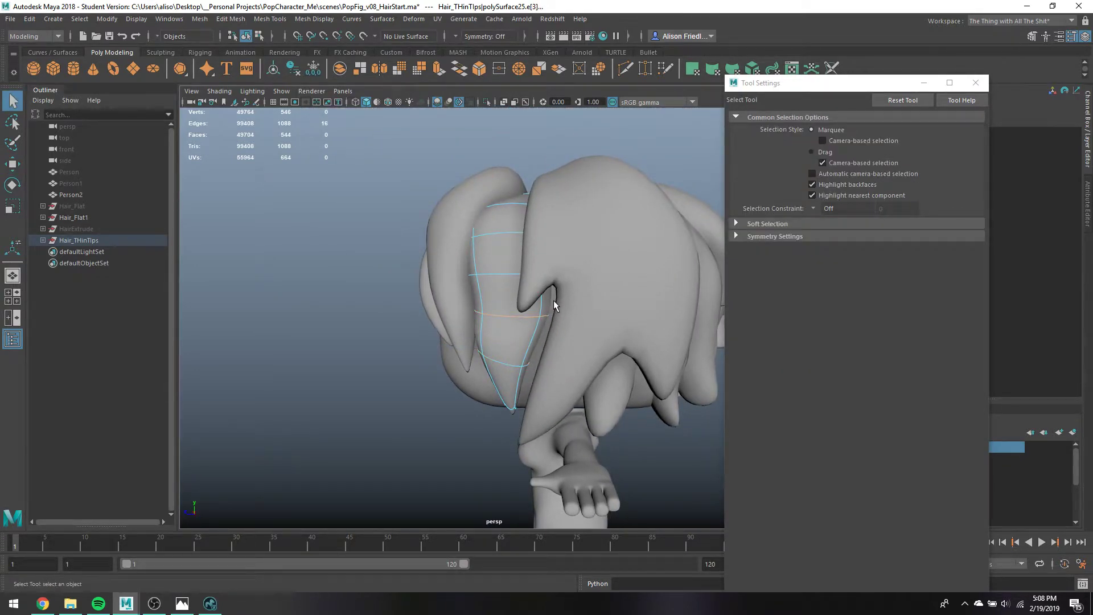
pyautogui.press('w')
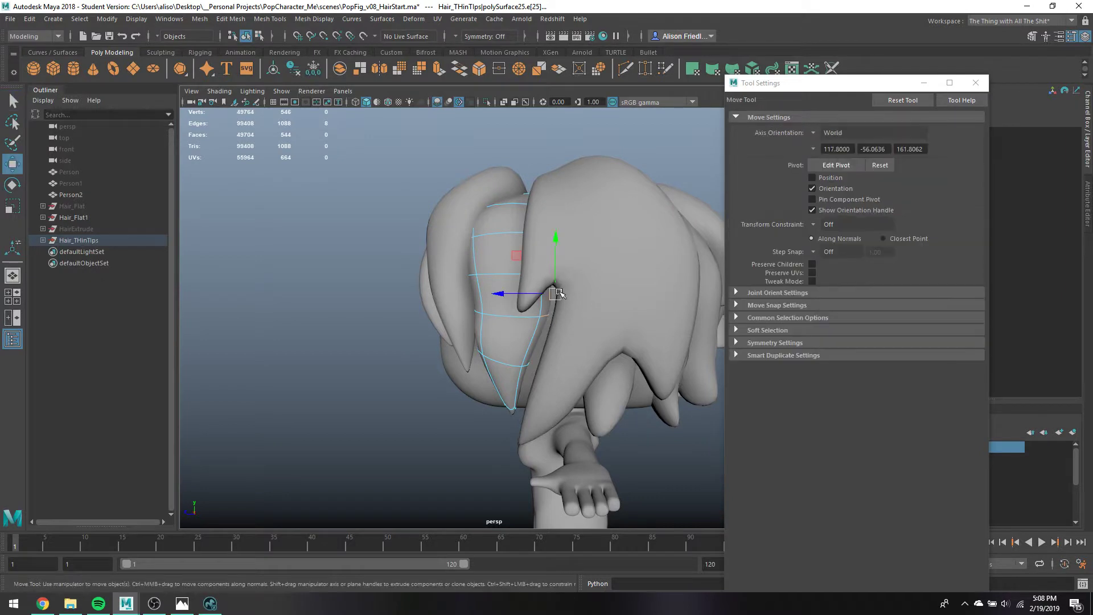
pyautogui.moveTo(499, 293); pyautogui.dragTo(521, 294)
pyautogui.press('q')
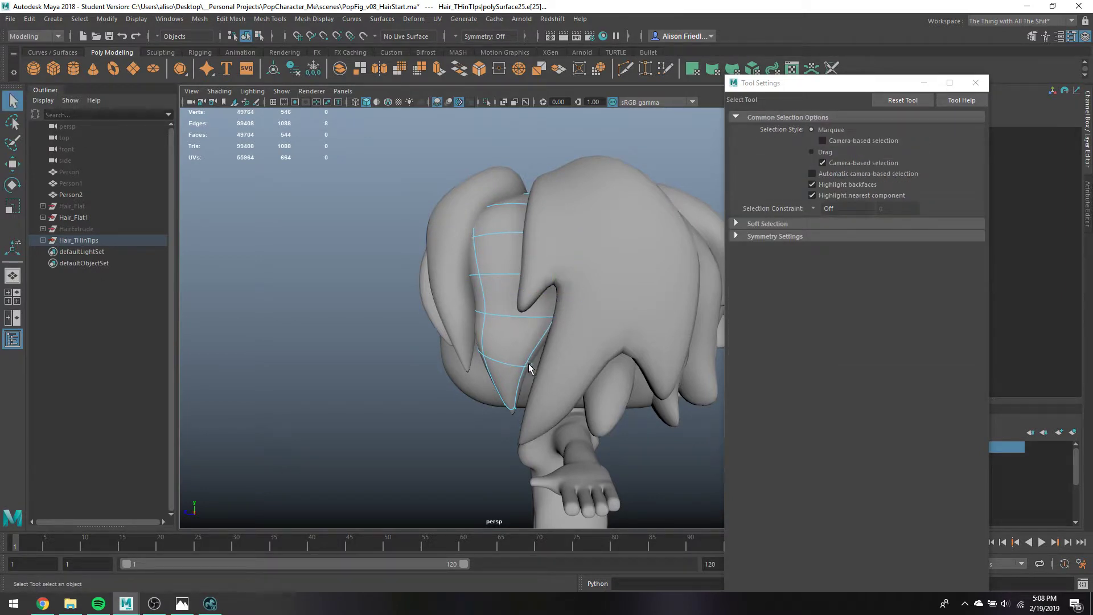
# Shift the same strand's lower rear edge, just above the tip, toward the wide side clump
pyautogui.click(528, 363)
pyautogui.press('w')
pyautogui.moveTo(477, 361); pyautogui.dragTo(489, 362)
pyautogui.press('q')
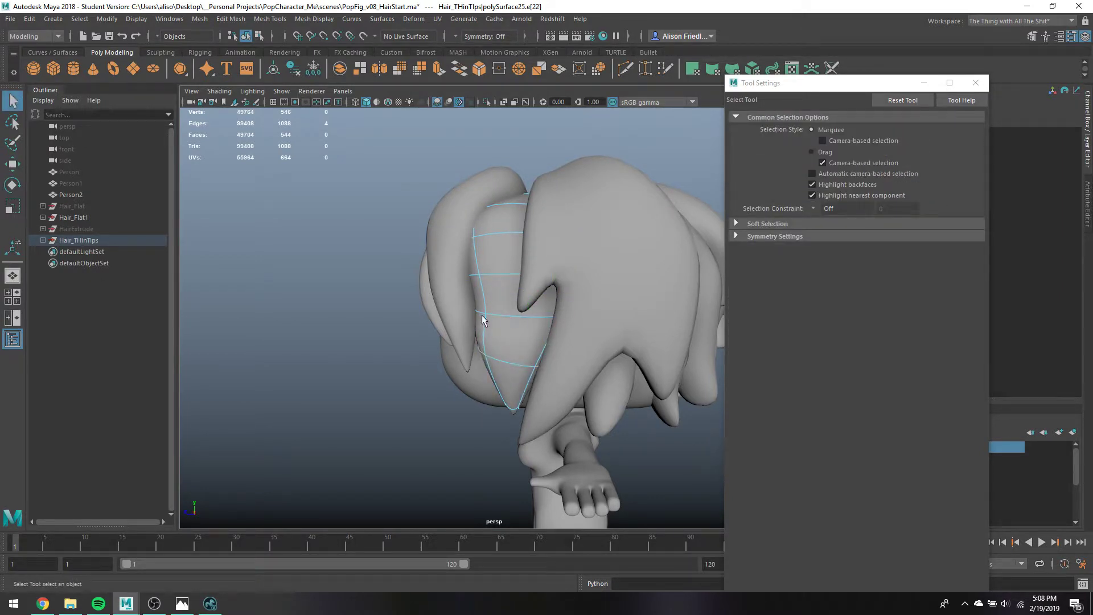
# Move the lower front edges of the same strand inward to narrow it smoothly toward the tip
pyautogui.press('w')
pyautogui.moveTo(455, 326); pyautogui.dragTo(482, 337)
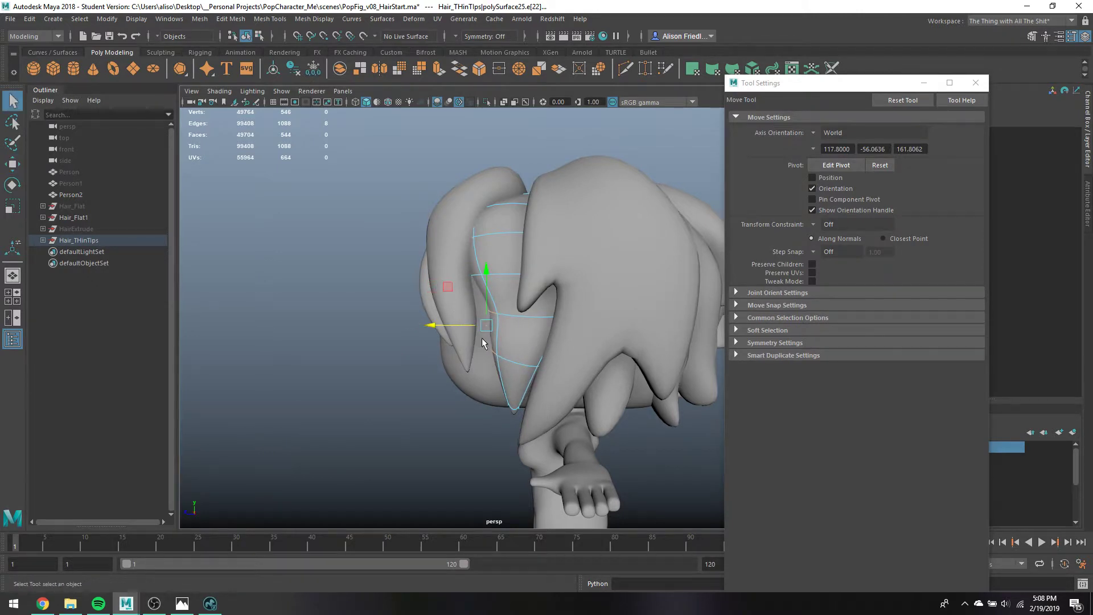
pyautogui.press('q')
pyautogui.click(494, 352)
pyautogui.press('w')
pyautogui.press('q')
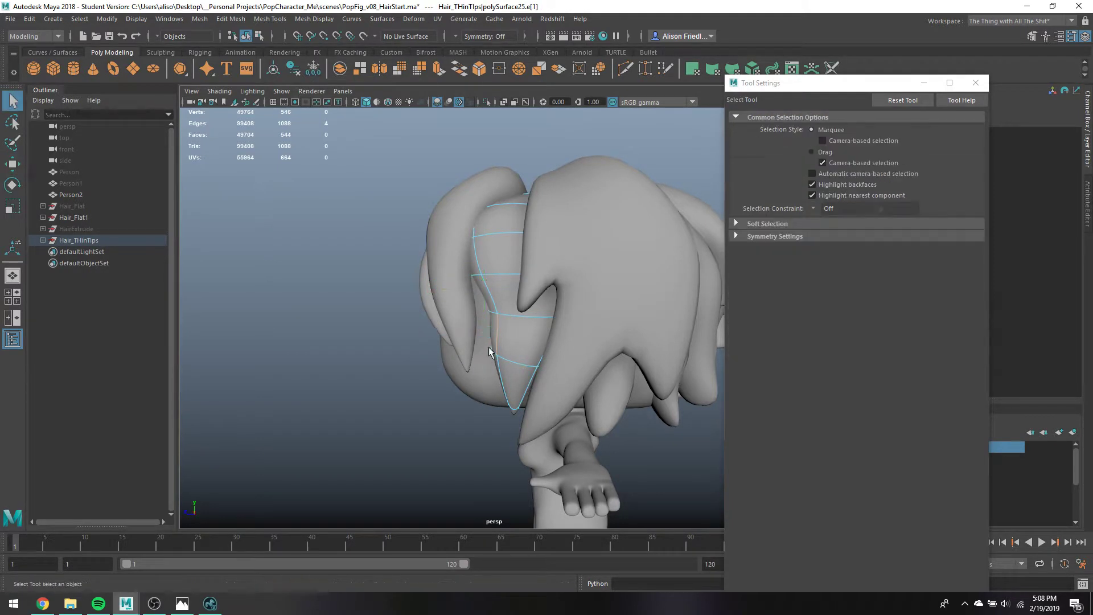
pyautogui.press('w')
pyautogui.moveTo(467, 337); pyautogui.dragTo(544, 256)
pyautogui.press('q')
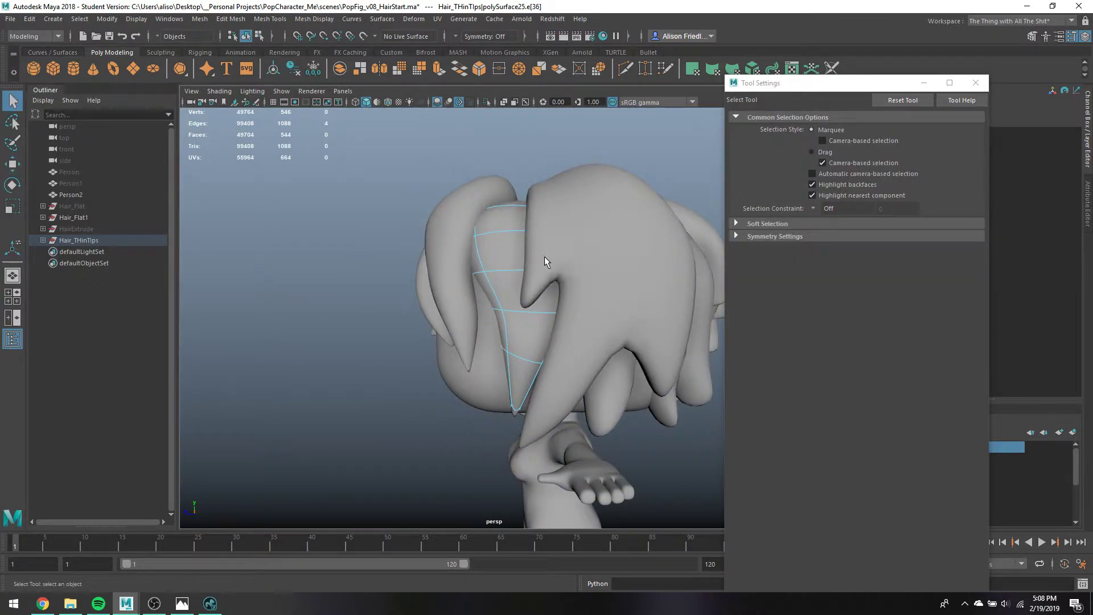
# Select the wide side clump and scale the vertices of its small upper front tip in to a point
pyautogui.click(572, 266)
pyautogui.moveTo(558, 257); pyautogui.dragTo(500, 244, button='right')
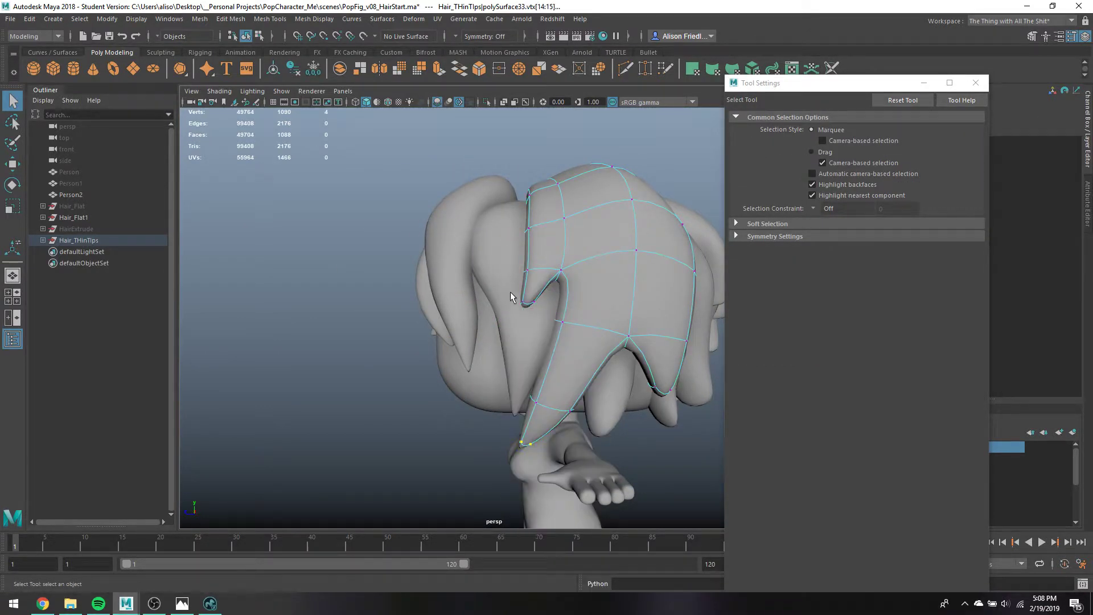
pyautogui.press('r')
pyautogui.moveTo(510, 291); pyautogui.dragTo(521, 314)
pyautogui.press('q')
# Scale the vertices of the wide side clump's rear tip in to a point and reposition that tip
pyautogui.moveTo(497, 421); pyautogui.dragTo(578, 420)
pyautogui.press('r')
pyautogui.moveTo(630, 382); pyautogui.dragTo(625, 406)
pyautogui.keyDown('alt'); pyautogui.moveTo(601, 417); pyautogui.dragTo(547, 473); pyautogui.keyUp('alt')
pyautogui.press('w')
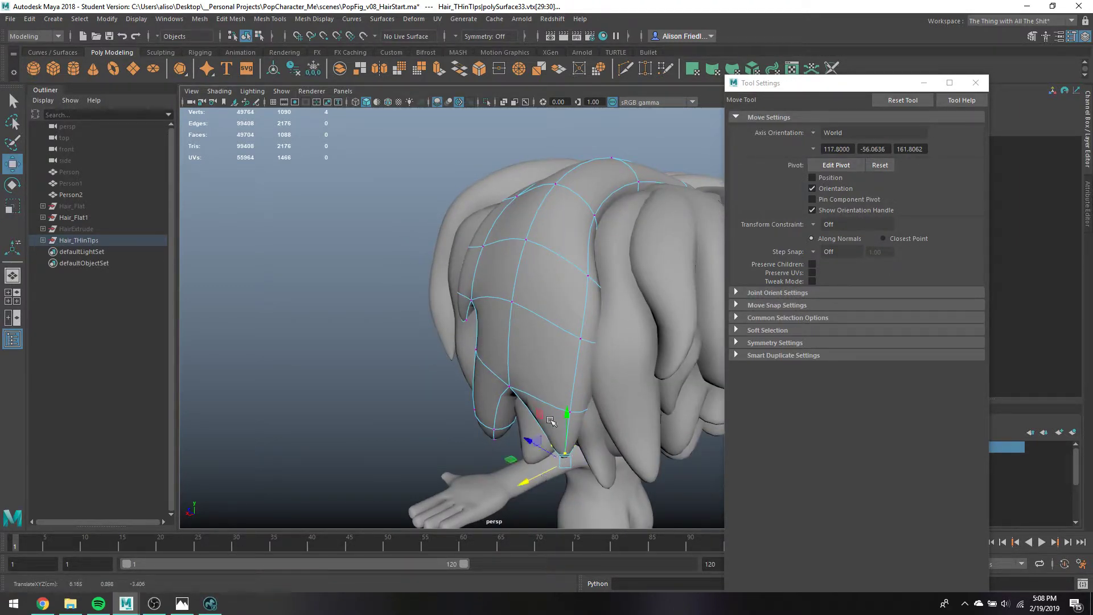
pyautogui.keyDown('alt'); pyautogui.moveTo(550, 420); pyautogui.dragTo(563, 386); pyautogui.keyUp('alt')
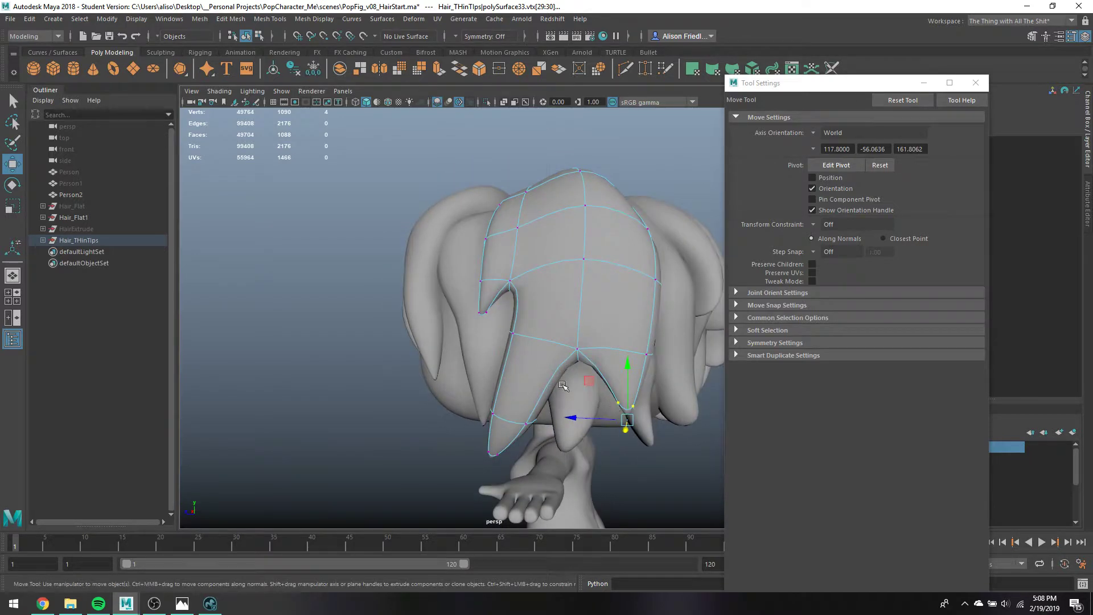
pyautogui.keyDown('alt'); pyautogui.moveTo(569, 366); pyautogui.dragTo(529, 307, button='middle'); pyautogui.keyUp('alt')
pyautogui.press('q')
# Scale the tip vertices of the short strand underneath the wide side clump's central notch in to a point
pyautogui.doubleClick(529, 349)
pyautogui.moveTo(530, 350); pyautogui.dragTo(482, 276, button='right')
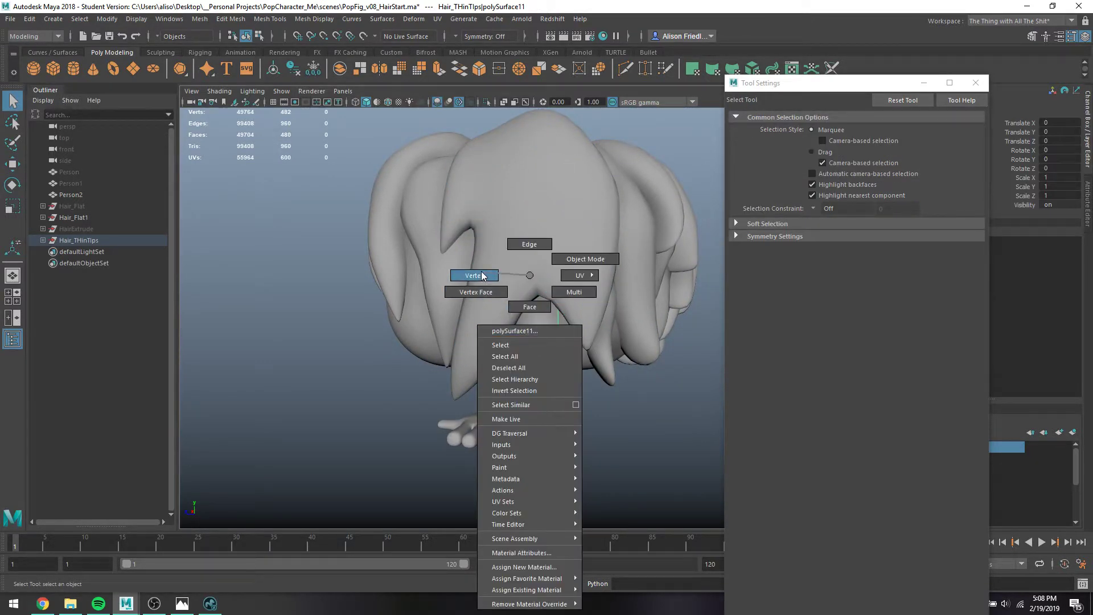
pyautogui.press('r')
pyautogui.moveTo(512, 387)
pyautogui.mouseDown()
pyautogui.moveTo(532, 398)
pyautogui.moveTo(487, 397)
pyautogui.moveTo(521, 398)
pyautogui.mouseUp()
pyautogui.press('q')
pyautogui.press('r')
# Scale the tip vertices of the small thin strand behind the wide side clump's rear tip in to a point
pyautogui.press('q')
pyautogui.click(606, 365)
pyautogui.moveTo(606, 365); pyautogui.dragTo(568, 273, button='right')
pyautogui.moveTo(589, 363); pyautogui.dragTo(599, 386)
pyautogui.press('r')
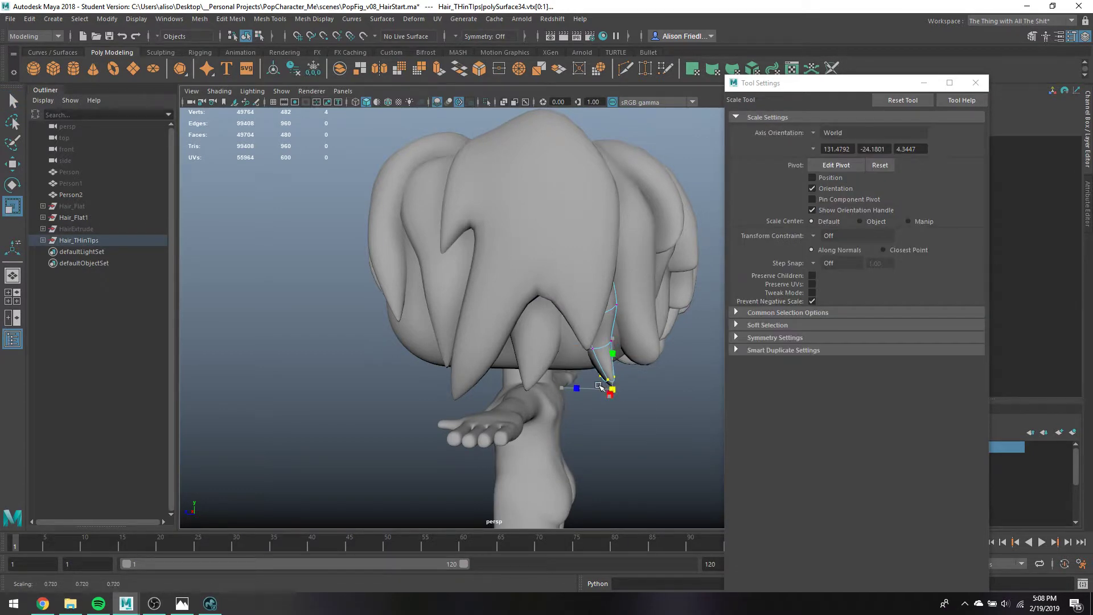
# Scale the tip vertices of the long strand directly behind the wide side clump in to a point
pyautogui.press('q')
pyautogui.click(635, 332)
pyautogui.keyDown('alt'); pyautogui.moveTo(635, 332); pyautogui.dragTo(634, 346); pyautogui.keyUp('alt')
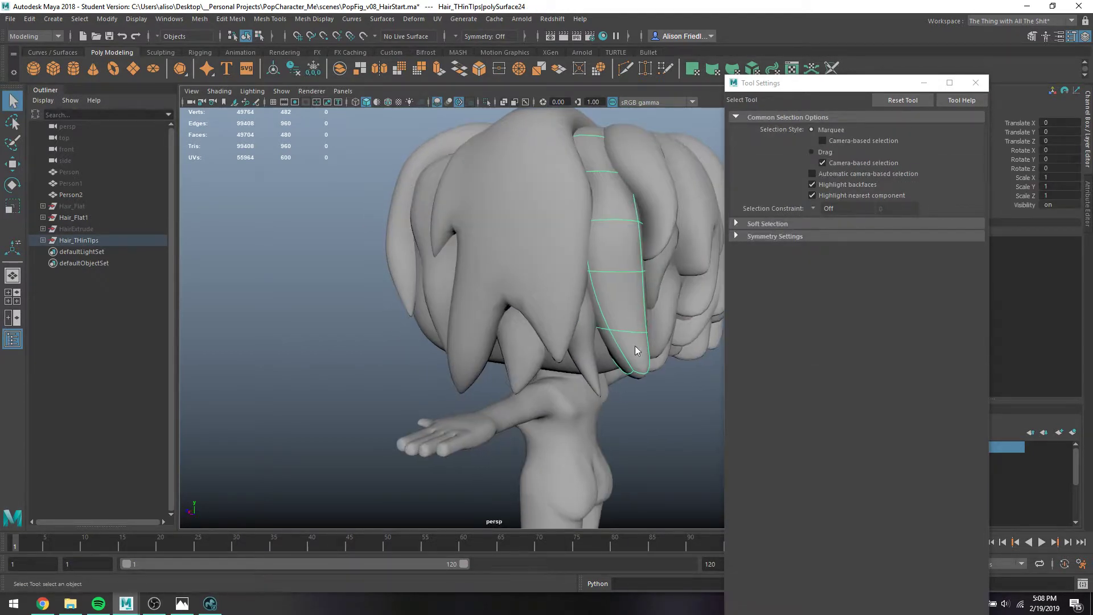
pyautogui.moveTo(641, 275); pyautogui.dragTo(592, 273, button='right')
pyautogui.moveTo(604, 352); pyautogui.dragTo(681, 421)
pyautogui.press('r')
pyautogui.moveTo(650, 380); pyautogui.dragTo(631, 384)
# Scale the tip vertices of the next overlapping strands toward the back of the head in to points
pyautogui.keyDown('alt'); pyautogui.moveTo(592, 319); pyautogui.dragTo(563, 284); pyautogui.keyUp('alt')
pyautogui.moveTo(564, 284); pyautogui.dragTo(501, 290, button='right')
pyautogui.moveTo(544, 321); pyautogui.dragTo(515, 290)
pyautogui.press('q')
pyautogui.moveTo(480, 299); pyautogui.dragTo(479, 277, button='right')
pyautogui.moveTo(509, 377); pyautogui.dragTo(501, 415)
pyautogui.press('r')
pyautogui.press('w')
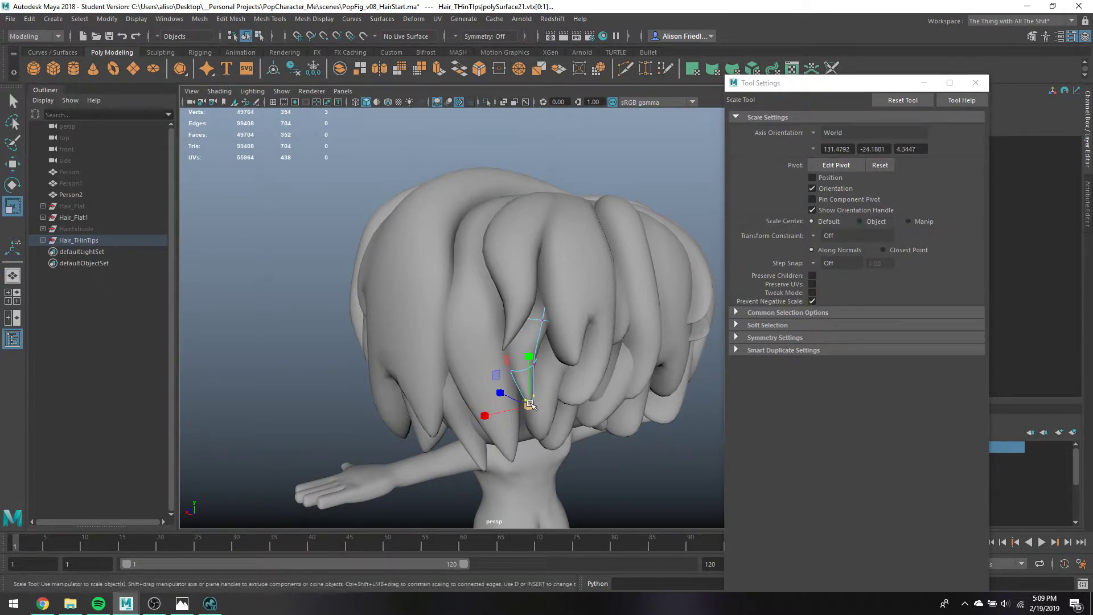
pyautogui.press('q')
# Select the shorter tip's vertices on the two-pronged back clump and scale them in to a sharp point
pyautogui.click(581, 322)
pyautogui.moveTo(581, 322); pyautogui.dragTo(537, 330, button='right')
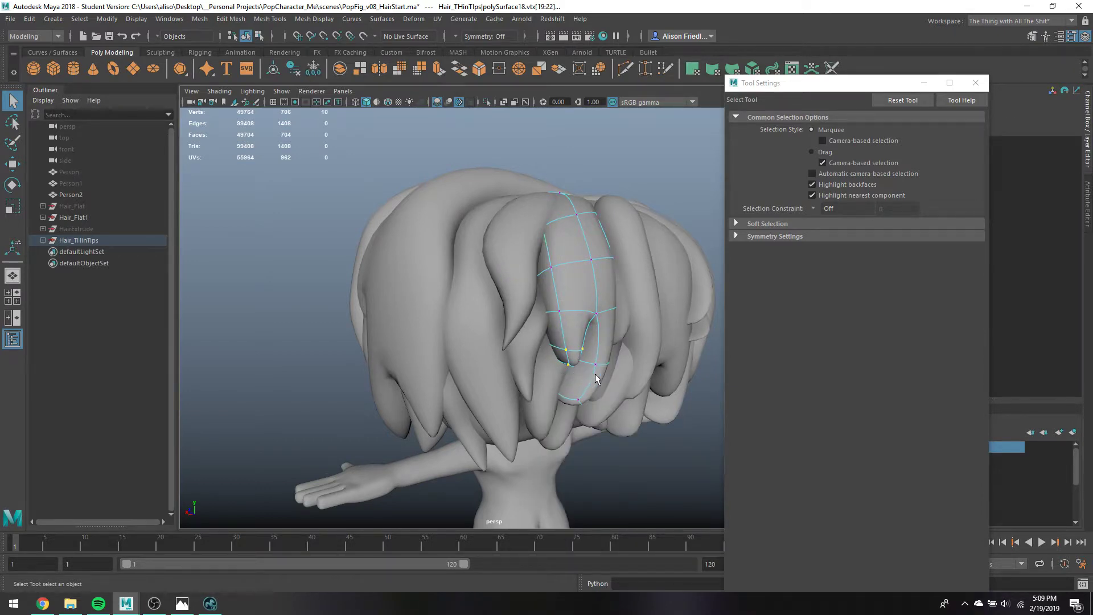
pyautogui.keyDown('alt'); pyautogui.moveTo(596, 378); pyautogui.dragTo(546, 354); pyautogui.keyUp('alt')
pyautogui.press('4')
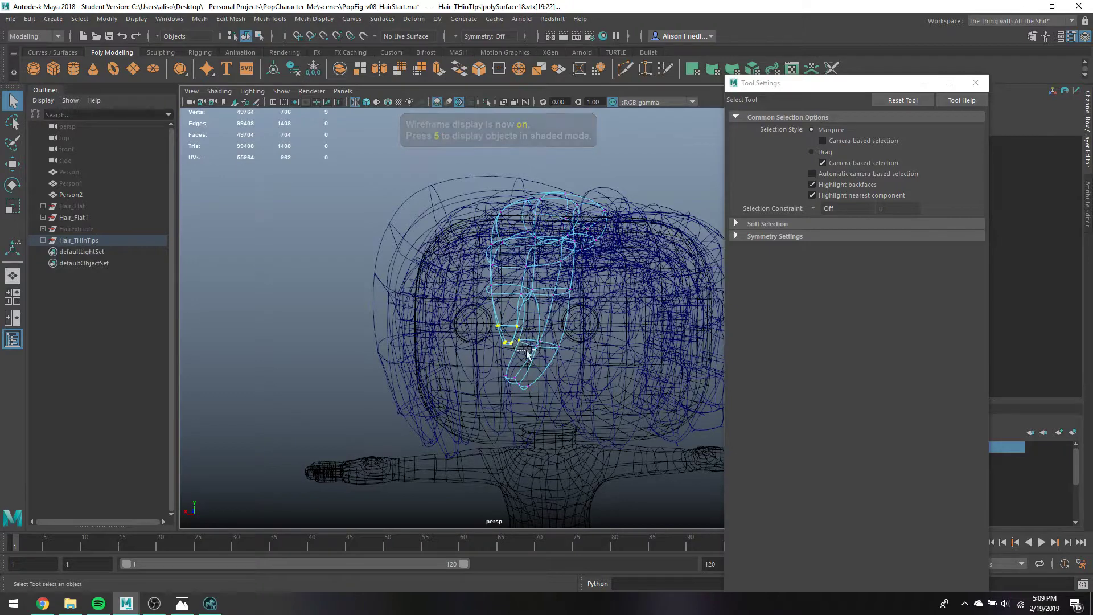
pyautogui.press('5')
pyautogui.press('r')
pyautogui.press('w')
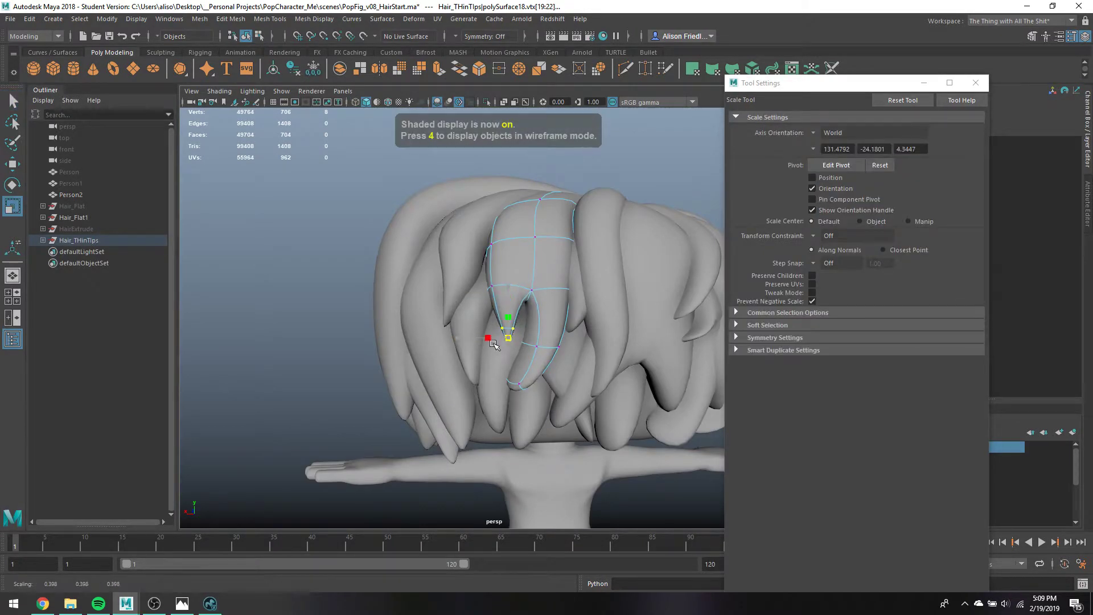
pyautogui.keyDown('alt'); pyautogui.moveTo(507, 336); pyautogui.dragTo(515, 373); pyautogui.keyUp('alt')
# Scale the vertices of the two-pronged back clump's longer curved tip in to a point
pyautogui.press('q')
pyautogui.moveTo(554, 414); pyautogui.dragTo(554, 414)
pyautogui.press('r')
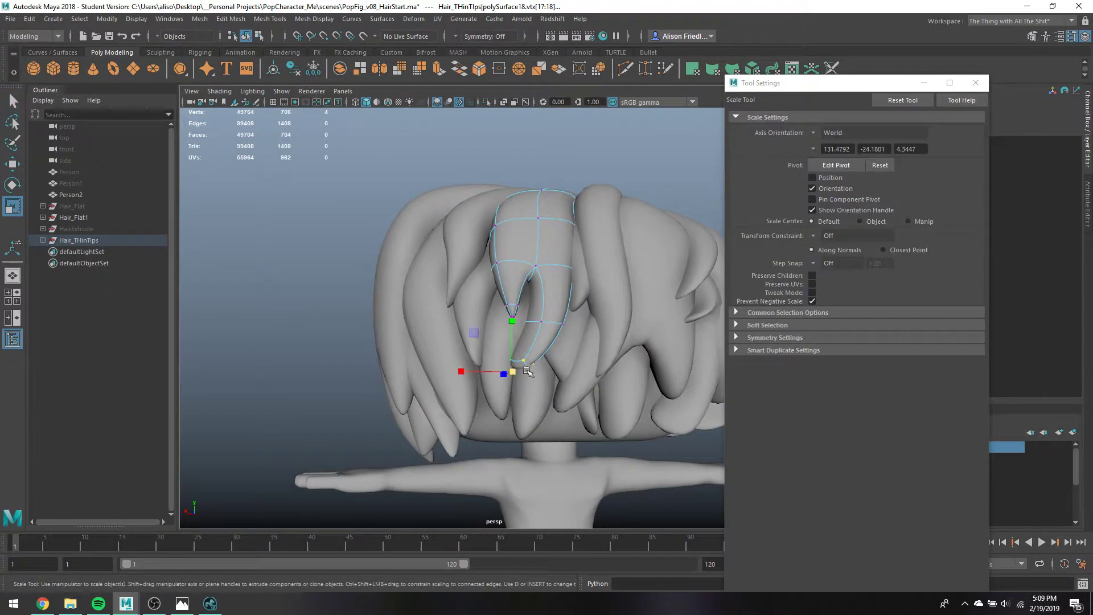
pyautogui.moveTo(501, 372); pyautogui.dragTo(603, 346)
pyautogui.press('q')
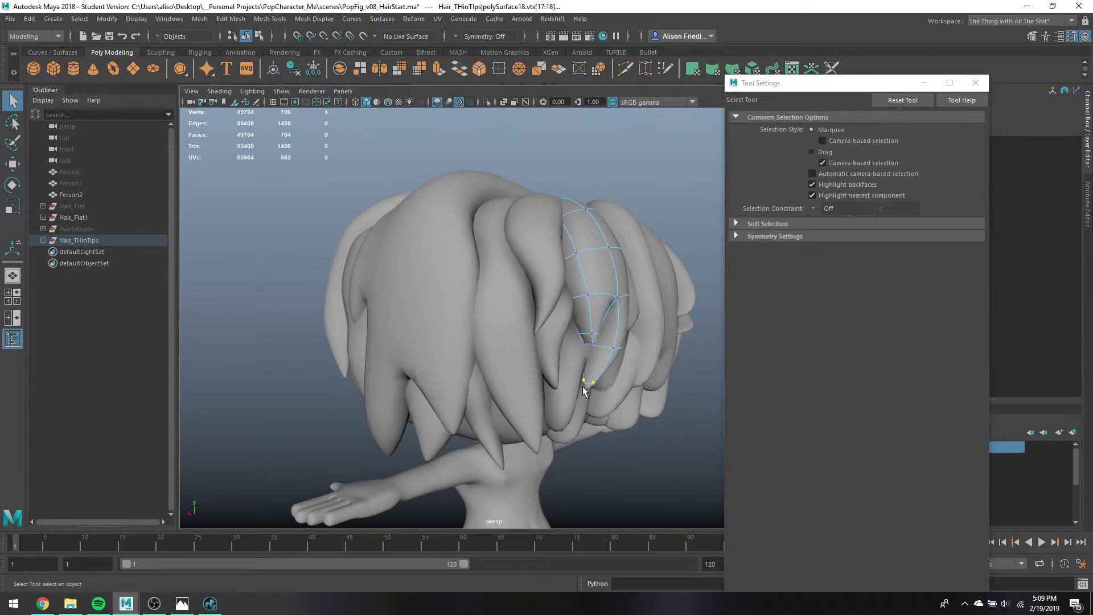
# Scale the tip vertices of the lower strand beneath the two-pronged back clump in to a point and reposition them
pyautogui.keyDown('alt'); pyautogui.moveTo(583, 391); pyautogui.dragTo(498, 419); pyautogui.keyUp('alt')
pyautogui.click(499, 424)
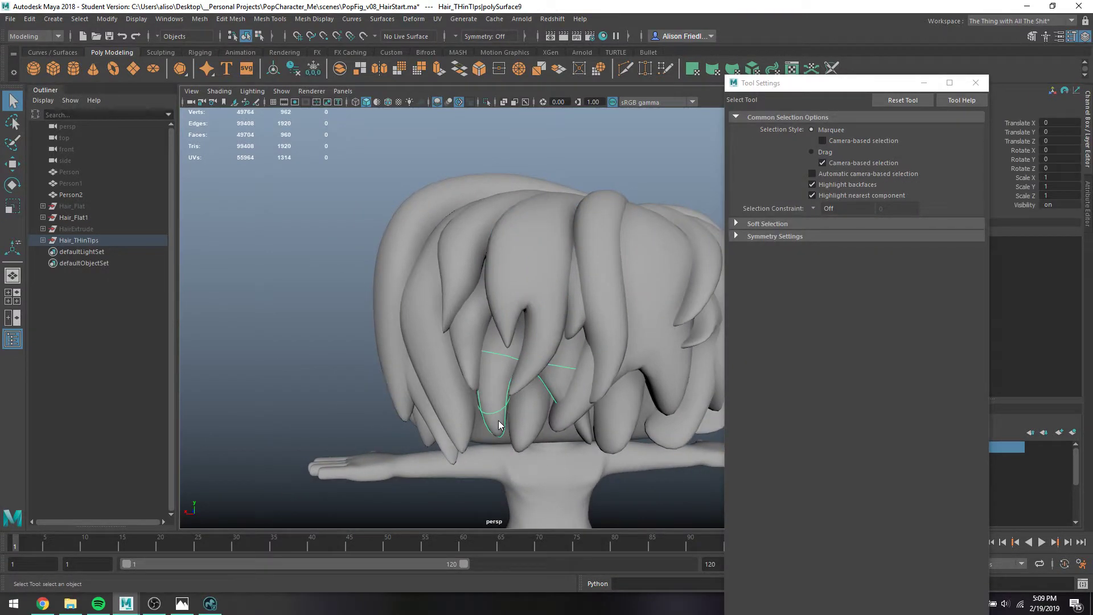
pyautogui.moveTo(498, 424); pyautogui.dragTo(479, 436, button='right')
pyautogui.press('4')
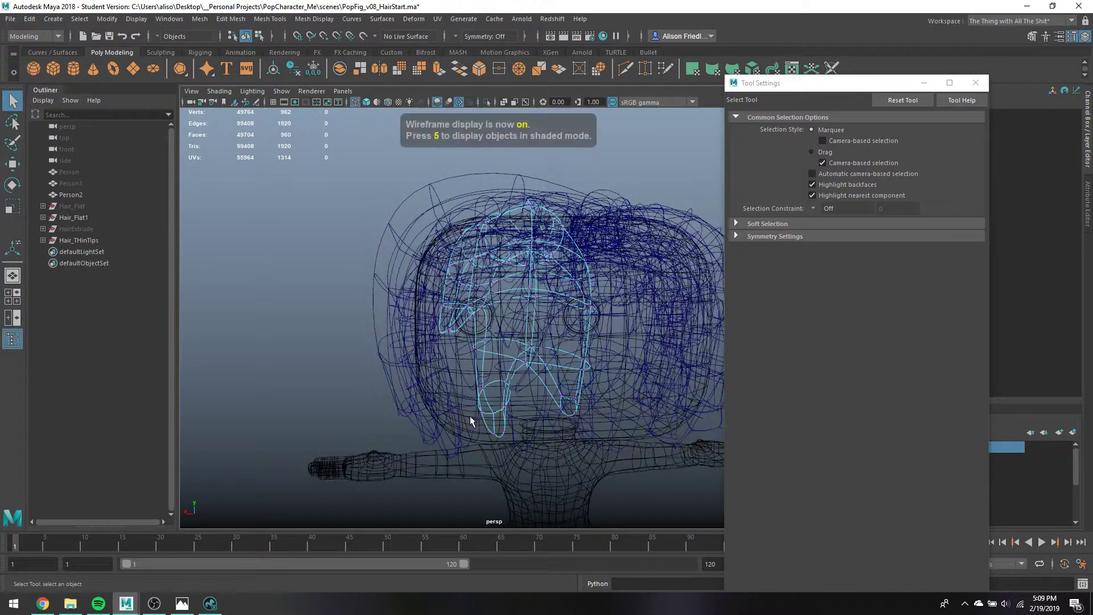
pyautogui.keyDown('alt'); pyautogui.moveTo(470, 420); pyautogui.dragTo(521, 428); pyautogui.keyUp('alt')
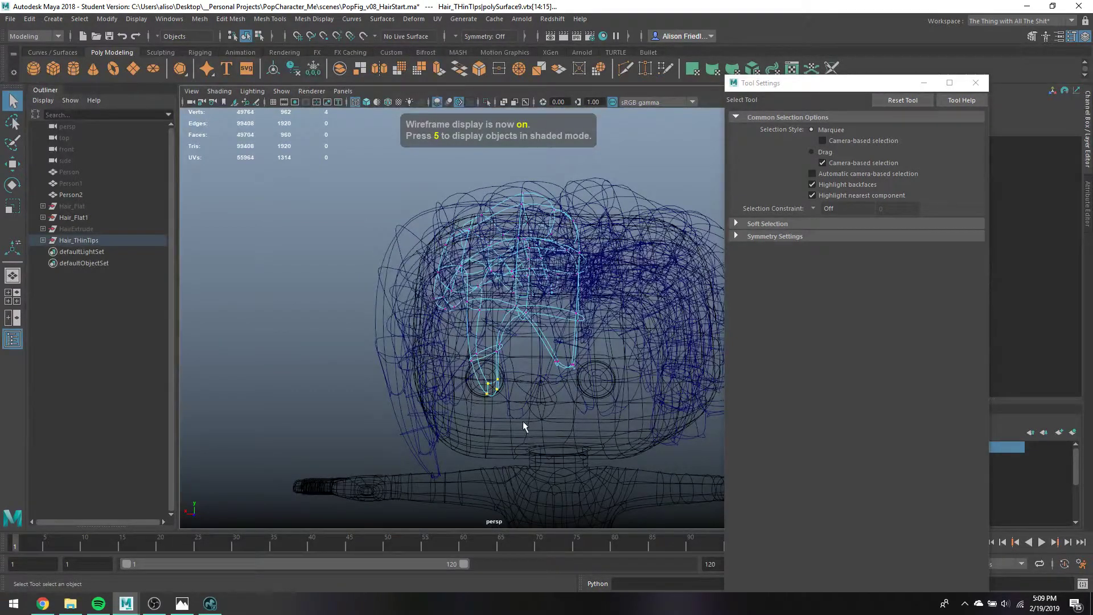
pyautogui.press('r')
pyautogui.press('5')
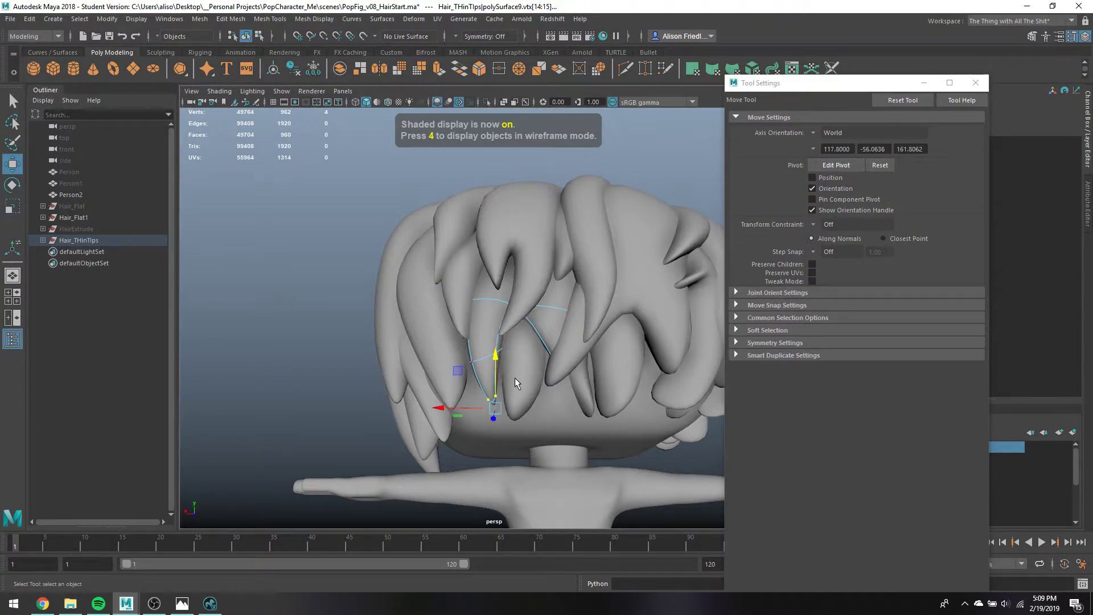
pyautogui.press('q')
# Scale the tip vertices of the short rounded strand above the nape in to a point
pyautogui.click(514, 378)
pyautogui.moveTo(501, 282); pyautogui.dragTo(464, 281, button='right')
pyautogui.moveTo(532, 431); pyautogui.dragTo(555, 391)
pyautogui.press('r')
pyautogui.press('q')
# Scale the long lower tip of the wide back clump above the neck in to a point and reposition it
pyautogui.click(555, 391)
pyautogui.moveTo(550, 282); pyautogui.dragTo(500, 280, button='right')
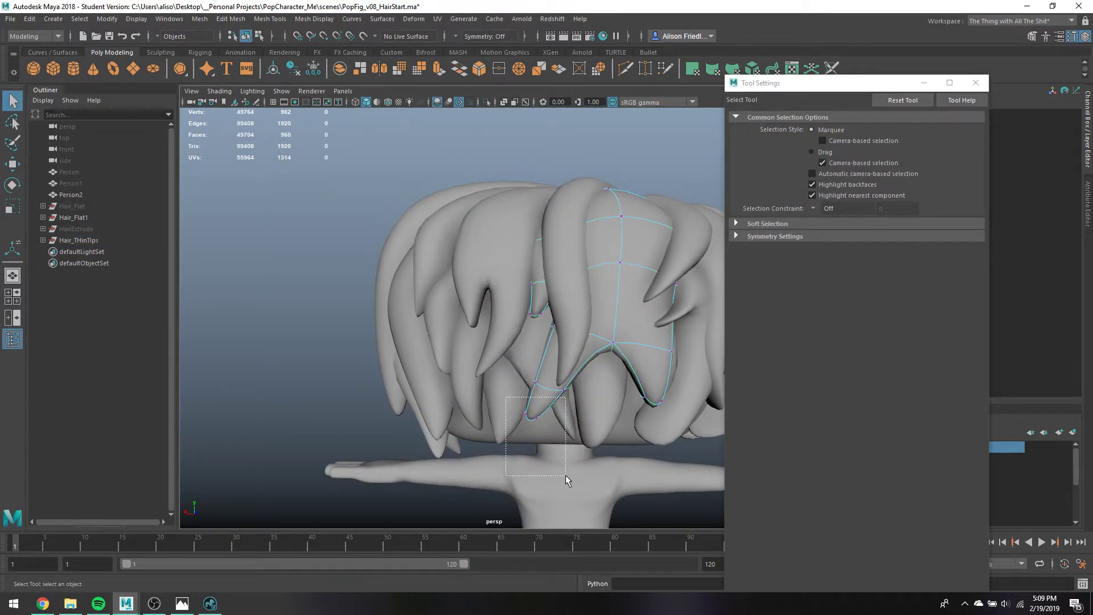
pyautogui.press('r')
pyautogui.moveTo(565, 475); pyautogui.dragTo(585, 428)
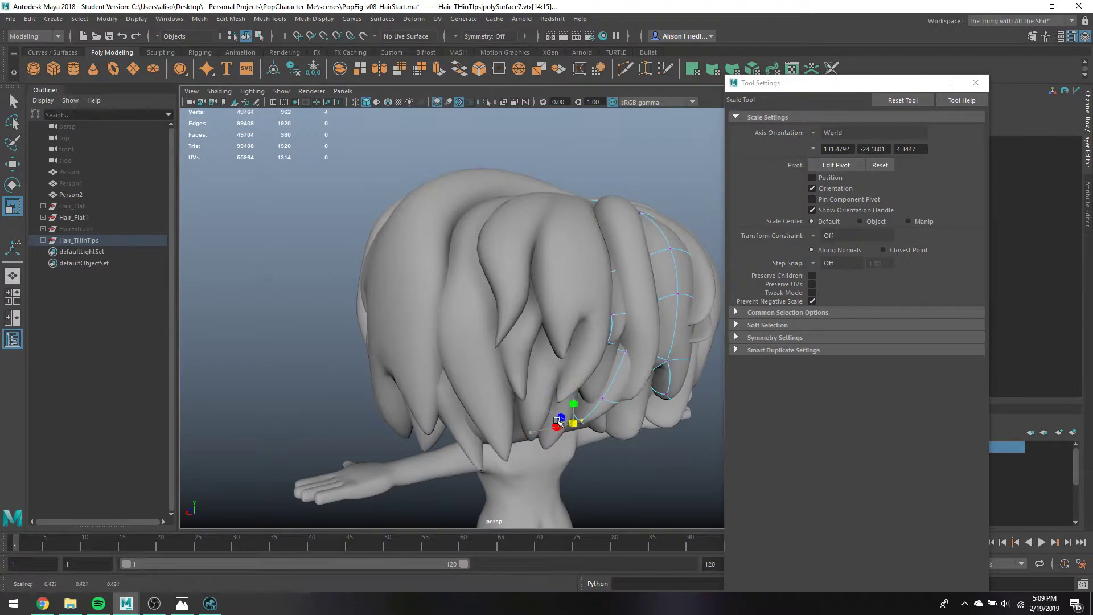
pyautogui.press('w')
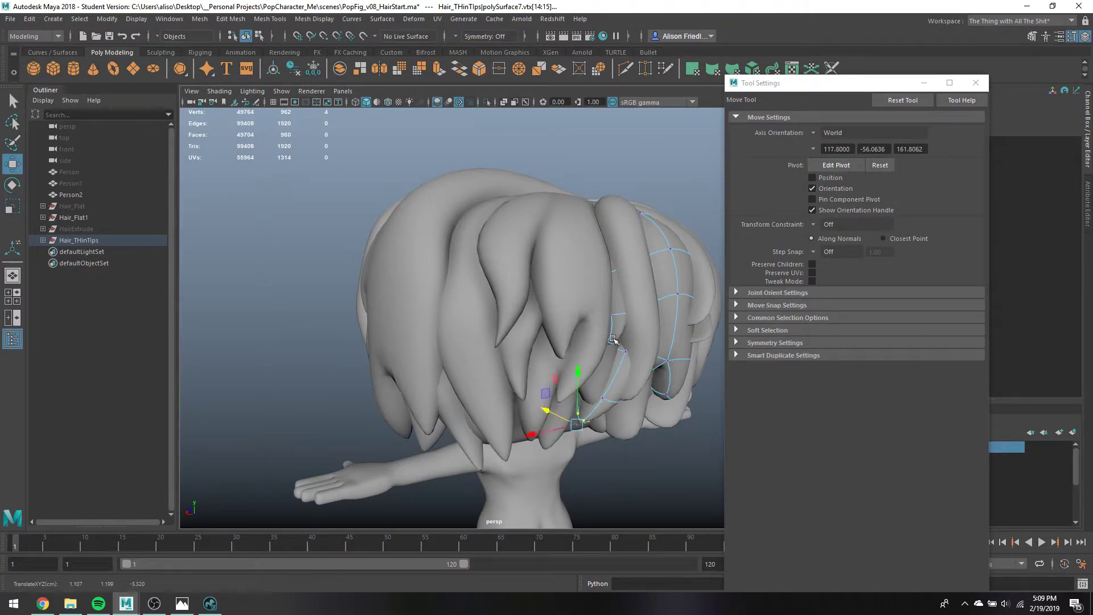
pyautogui.press('q')
# Scale the vertices of the wide back clump's small partly hidden upper tip in to a point and reposition them
pyautogui.keyDown('alt'); pyautogui.moveTo(606, 336); pyautogui.dragTo(566, 343); pyautogui.keyUp('alt')
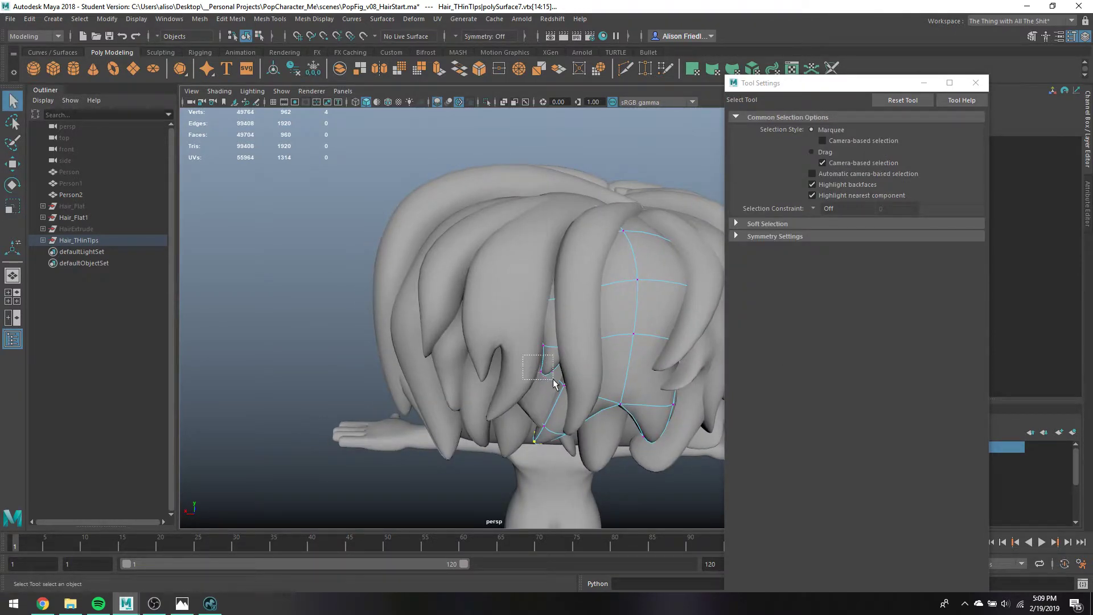
pyautogui.press('4')
pyautogui.press('5')
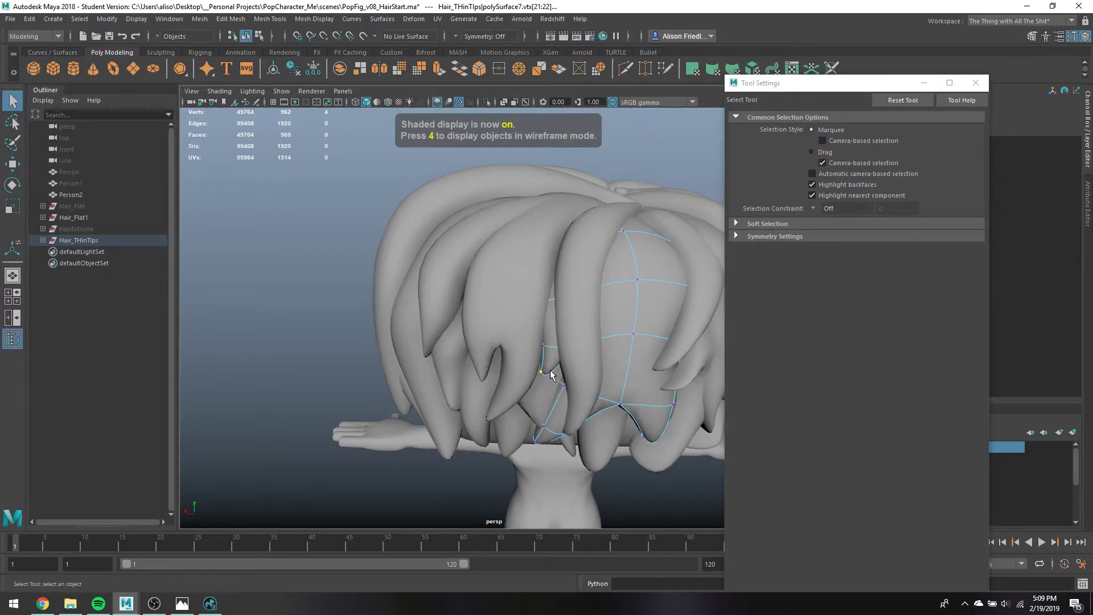
pyautogui.press('4')
pyautogui.moveTo(549, 374)
pyautogui.keyDown('alt'); pyautogui.mouseDown()
pyautogui.moveTo(517, 369)
pyautogui.moveTo(556, 378)
pyautogui.moveTo(555, 353)
pyautogui.mouseUp(); pyautogui.keyUp('alt')
pyautogui.press('r')
pyautogui.press('5')
pyautogui.press('w')
pyautogui.moveTo(565, 393)
pyautogui.mouseDown()
pyautogui.moveTo(556, 367)
pyautogui.moveTo(568, 368)
pyautogui.mouseUp()
pyautogui.press('q')
# Scale the tip vertices of the wide back clump's remaining blunt lower prong in to a point
pyautogui.moveTo(619, 410); pyautogui.dragTo(703, 476)
pyautogui.press('r')
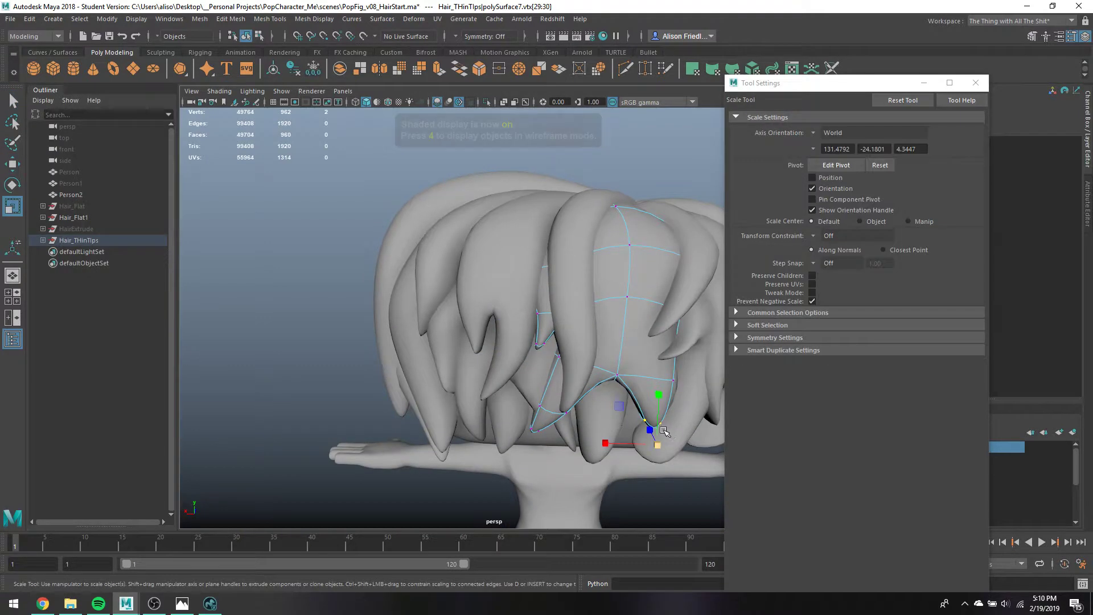
pyautogui.moveTo(656, 446); pyautogui.dragTo(660, 450)
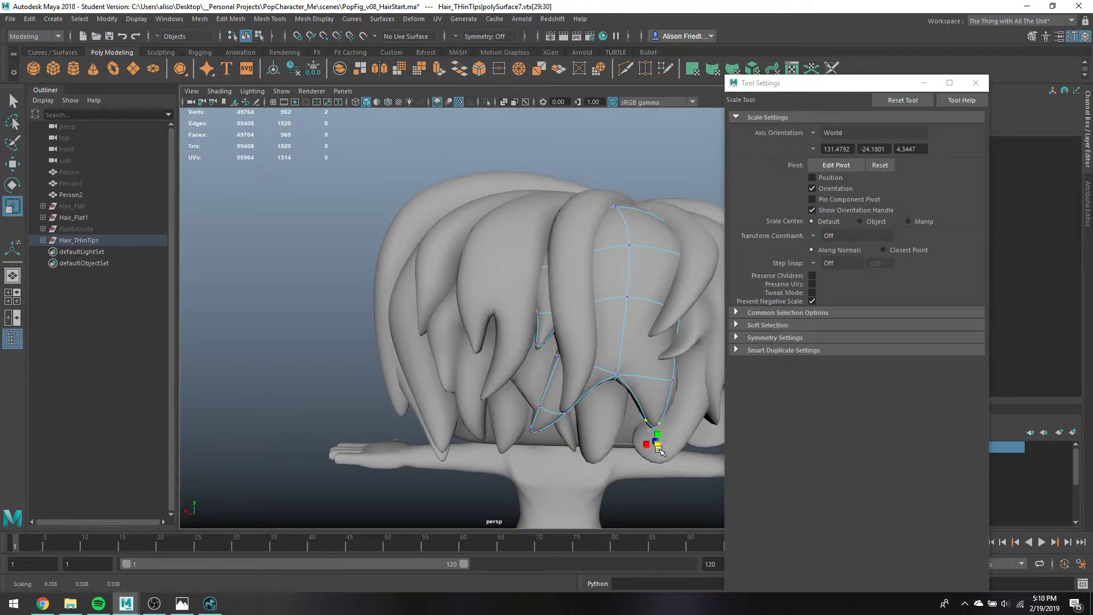
pyautogui.press('q')
pyautogui.keyDown('alt'); pyautogui.moveTo(653, 411); pyautogui.dragTo(507, 246, button='right'); pyautogui.keyUp('alt')
# Scale the tip vertices of the short rounded strand directly above the neck in to a point
pyautogui.click(561, 432)
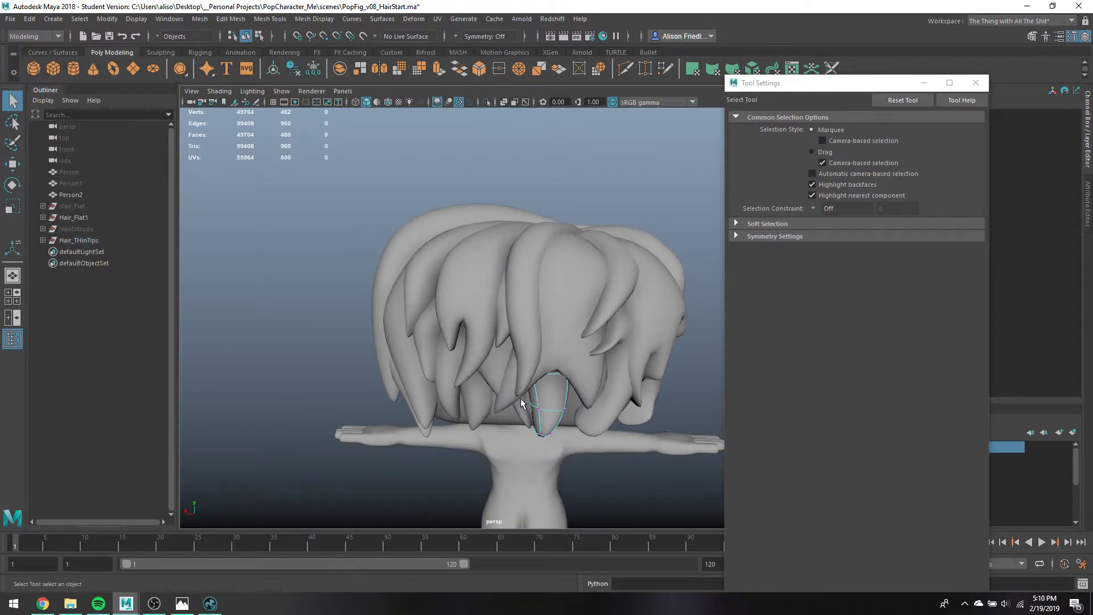
pyautogui.moveTo(552, 466); pyautogui.dragTo(549, 461)
pyautogui.press('r')
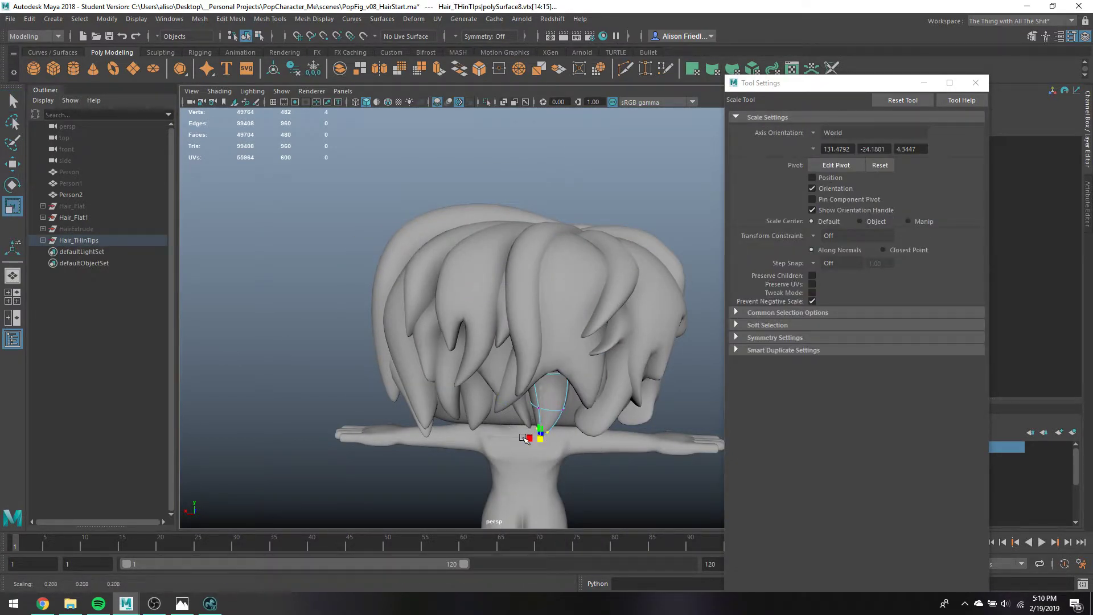
pyautogui.press('q')
# Scale the row of vertices above the short neck strand's tip inward to narrow its middle
pyautogui.click(542, 410)
pyautogui.click(563, 411)
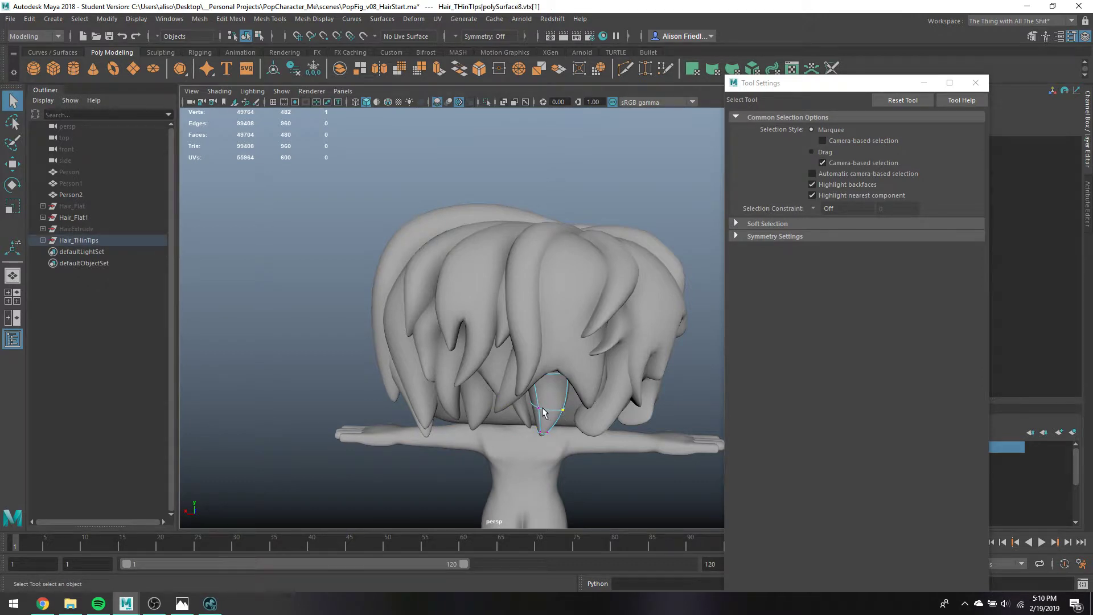
pyautogui.press('r')
pyautogui.keyDown('alt'); pyautogui.moveTo(540, 411); pyautogui.dragTo(580, 398); pyautogui.keyUp('alt')
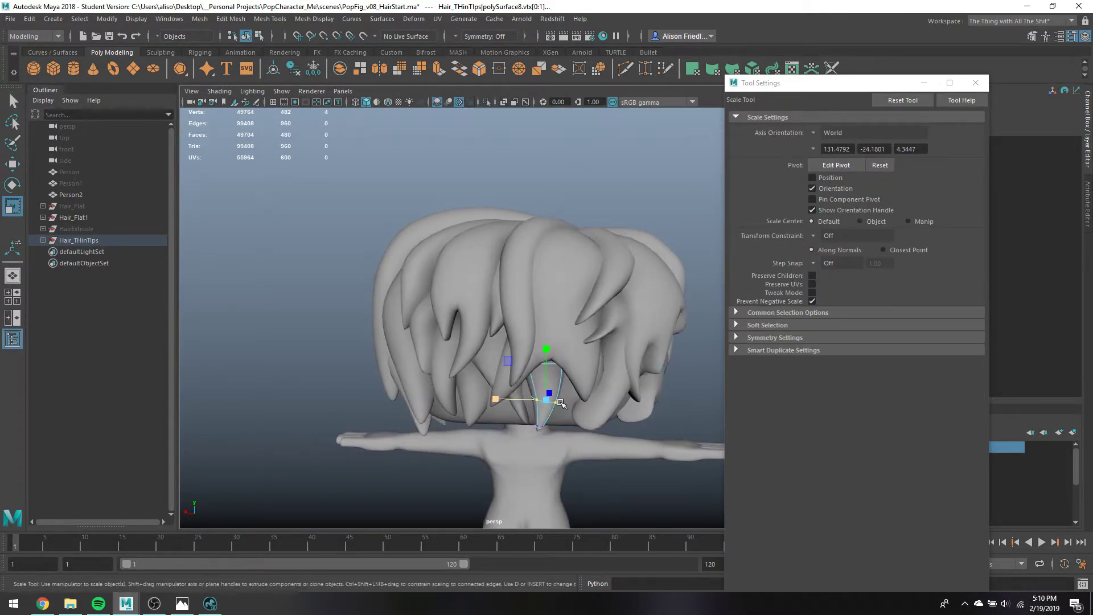
pyautogui.press('q')
# Taper and reposition the rounded tip of the lower strand beside the wide back clump, and duplicate a short strand into the neighbouring gap
pyautogui.click(598, 289)
pyautogui.moveTo(598, 289); pyautogui.dragTo(611, 365, button='right')
pyautogui.keyDown('alt'); pyautogui.moveTo(611, 365); pyautogui.dragTo(566, 352); pyautogui.keyUp('alt')
pyautogui.press('r')
pyautogui.press('w')
pyautogui.click(586, 408)
pyautogui.press('q')
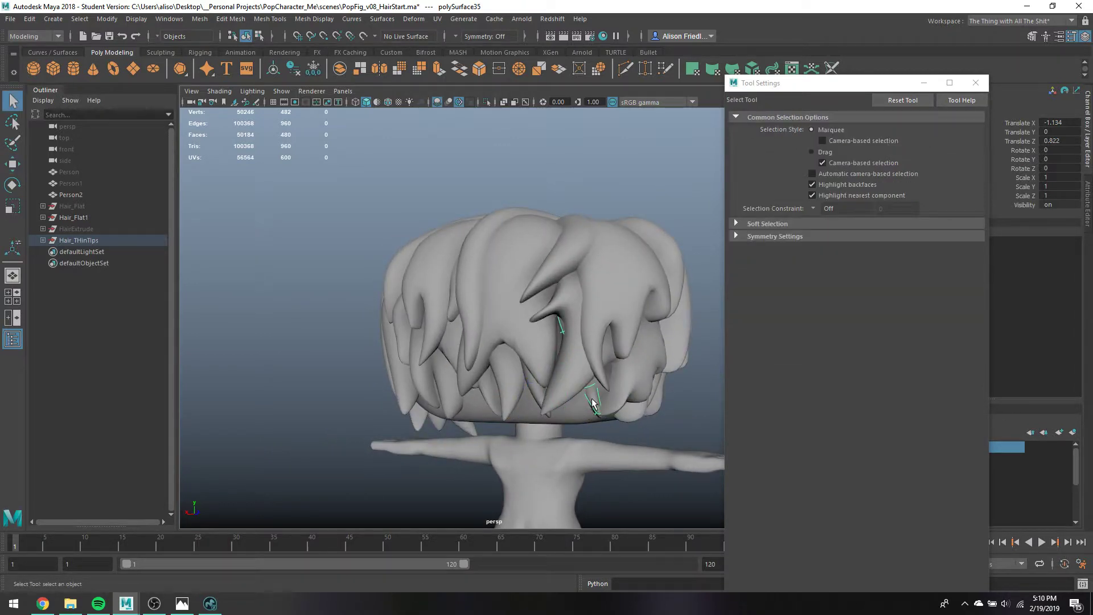
# Rotate and move the duplicated short strand's vertices to fit it under the hair beside the tapered lower strand
pyautogui.moveTo(592, 275); pyautogui.dragTo(566, 292, button='right')
pyautogui.moveTo(592, 409); pyautogui.dragTo(593, 412)
pyautogui.press('e')
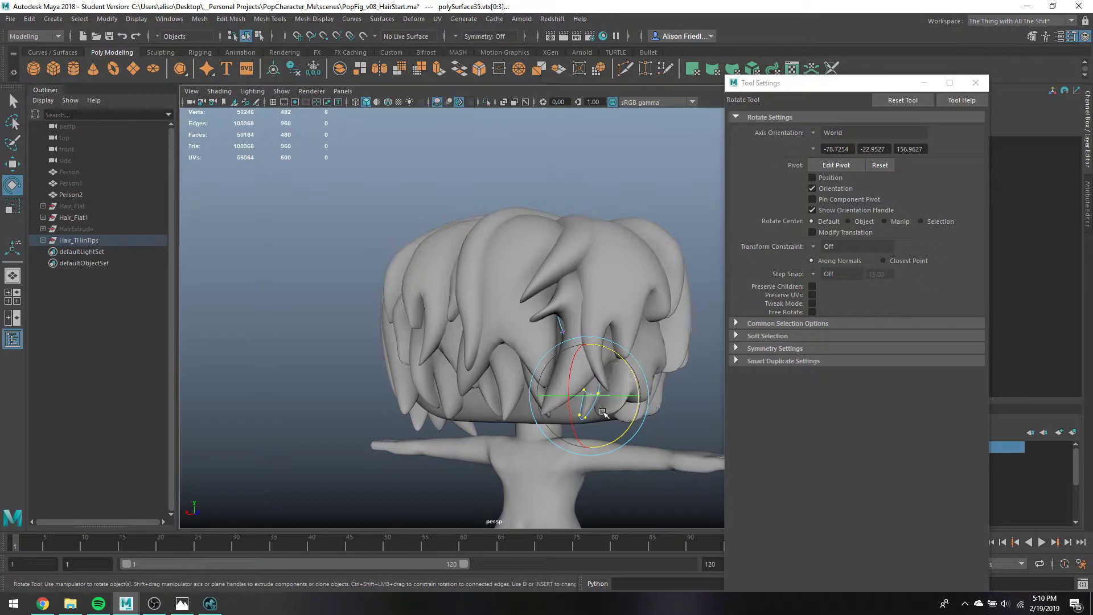
pyautogui.press('w')
pyautogui.moveTo(592, 383)
pyautogui.mouseDown()
pyautogui.moveTo(588, 367)
pyautogui.moveTo(615, 418)
pyautogui.moveTo(598, 364)
pyautogui.moveTo(545, 356)
pyautogui.moveTo(576, 383)
pyautogui.moveTo(598, 381)
pyautogui.mouseUp()
pyautogui.press('q')
pyautogui.press('w')
pyautogui.press('4')
pyautogui.press('5')
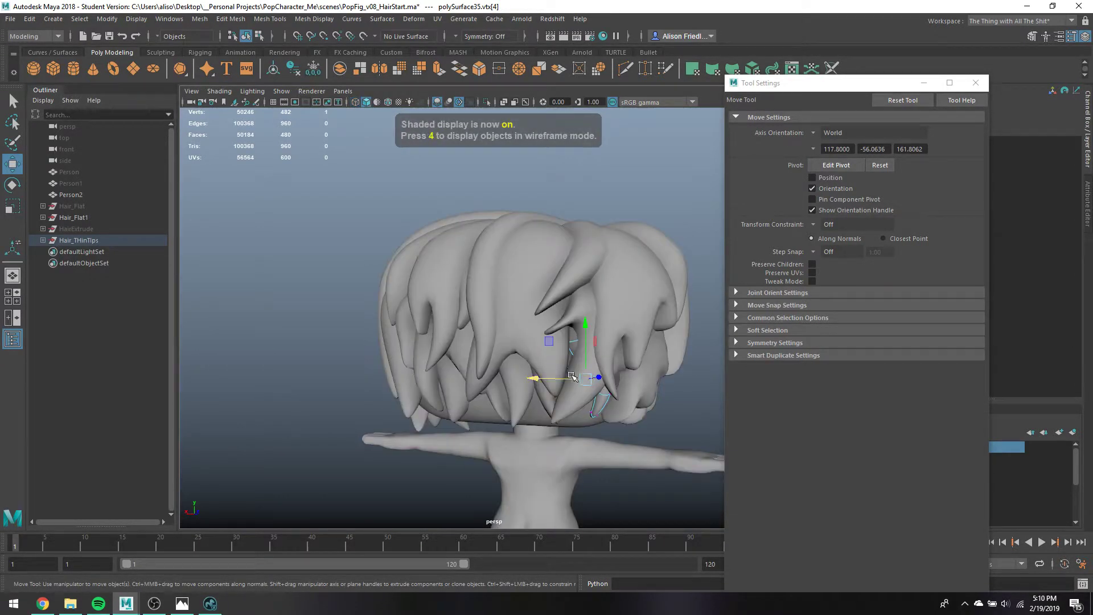
pyautogui.click(553, 377)
pyautogui.moveTo(567, 385)
pyautogui.keyDown('alt'); pyautogui.mouseDown()
pyautogui.moveTo(549, 403)
pyautogui.moveTo(569, 378)
pyautogui.mouseUp(); pyautogui.keyUp('alt')
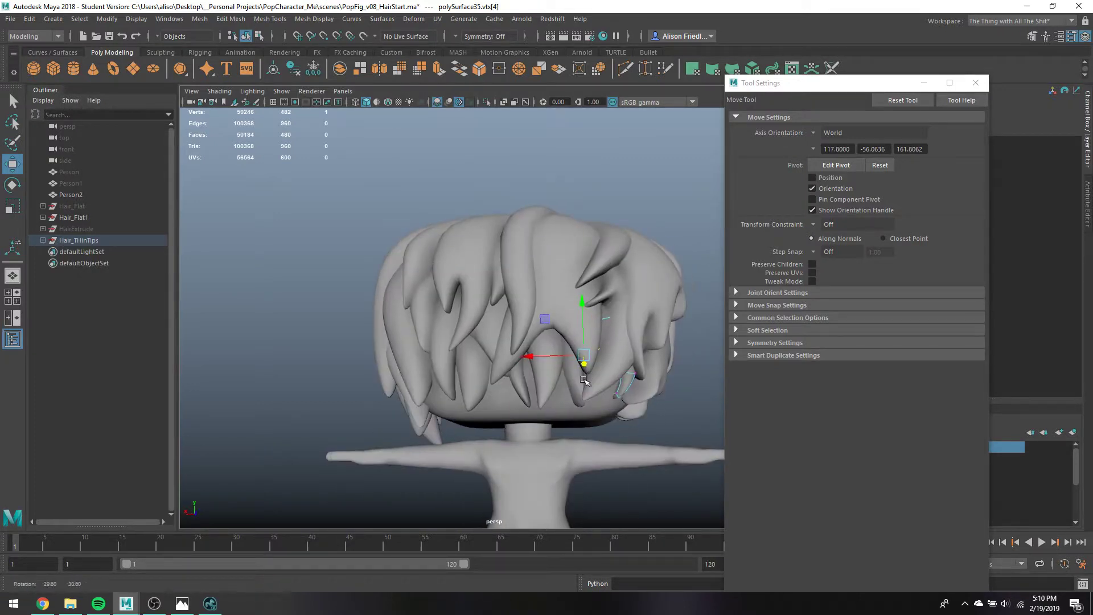
# Scale the tip vertices of the thin strand half hidden beneath the wide back clump in to a point and reposition them
pyautogui.press('q')
pyautogui.press('F8')
pyautogui.moveTo(573, 275); pyautogui.dragTo(515, 283, button='right')
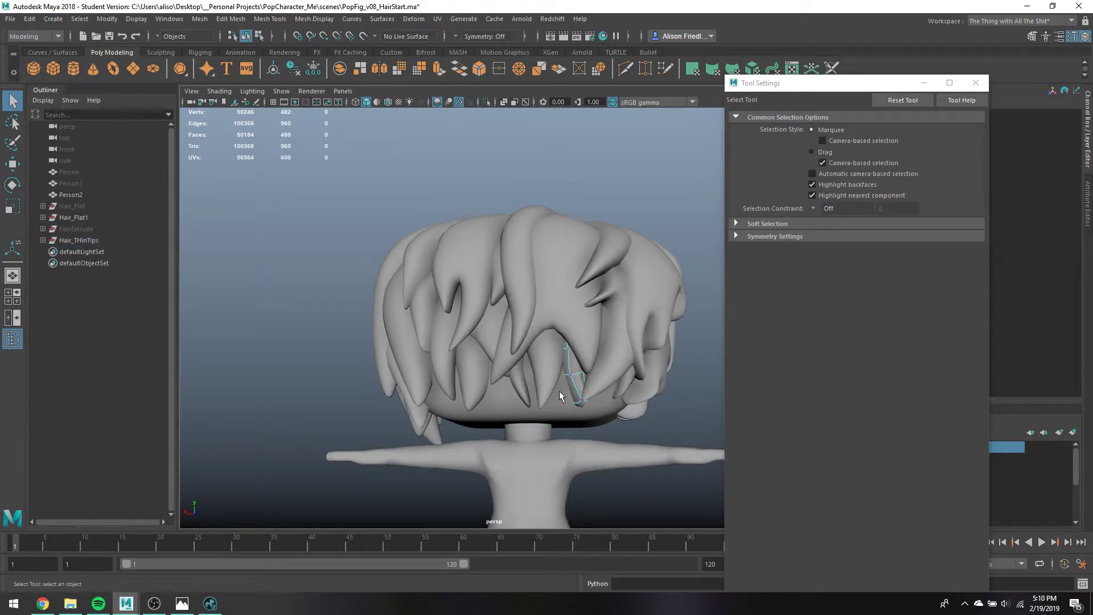
pyautogui.moveTo(559, 391)
pyautogui.mouseDown()
pyautogui.moveTo(596, 428)
pyautogui.moveTo(626, 426)
pyautogui.moveTo(585, 423)
pyautogui.moveTo(561, 402)
pyautogui.moveTo(572, 400)
pyautogui.mouseUp()
pyautogui.press('r')
pyautogui.press('w')
pyautogui.press('q')
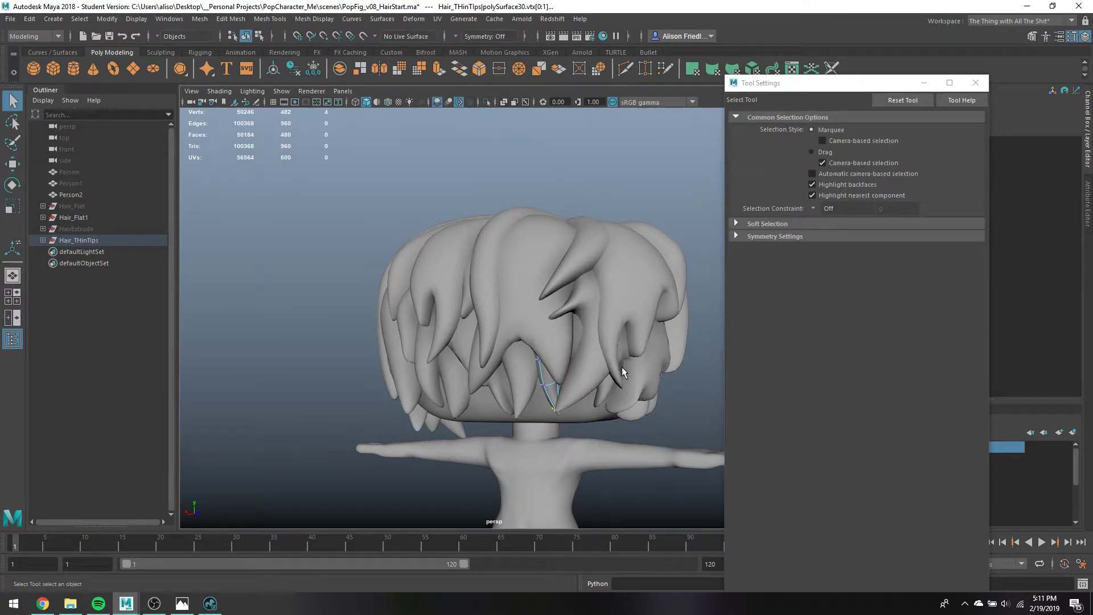
# Scale the duplicated short strand's tip vertices in to a point and reposition them
pyautogui.keyDown('alt'); pyautogui.moveTo(611, 351); pyautogui.dragTo(541, 346); pyautogui.keyUp('alt')
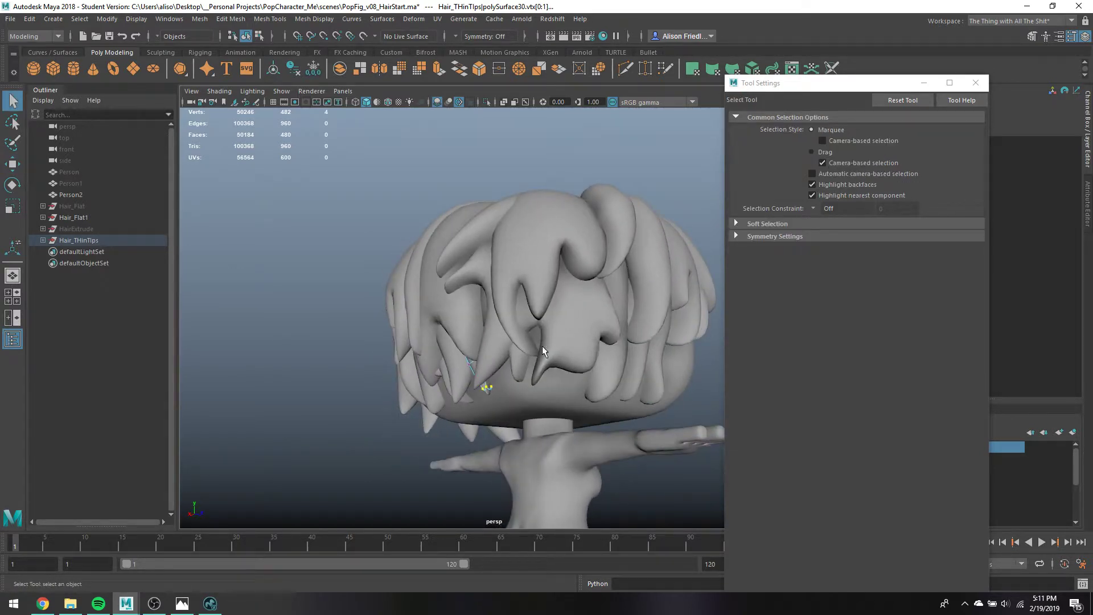
pyautogui.click(521, 359)
pyautogui.moveTo(469, 275); pyautogui.dragTo(466, 269, button='right')
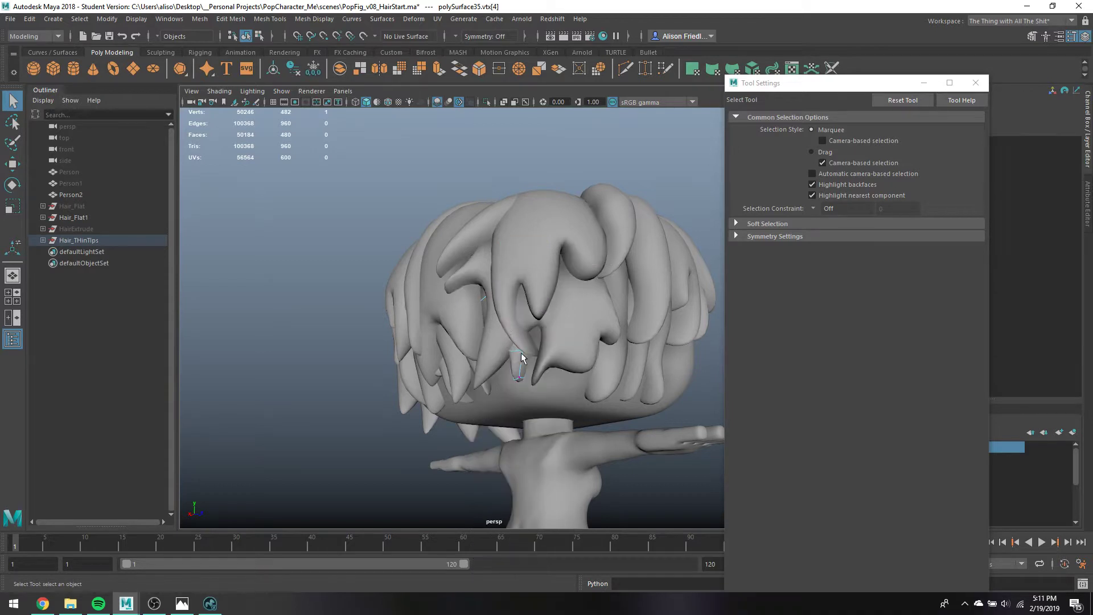
pyautogui.press('4')
pyautogui.press('5')
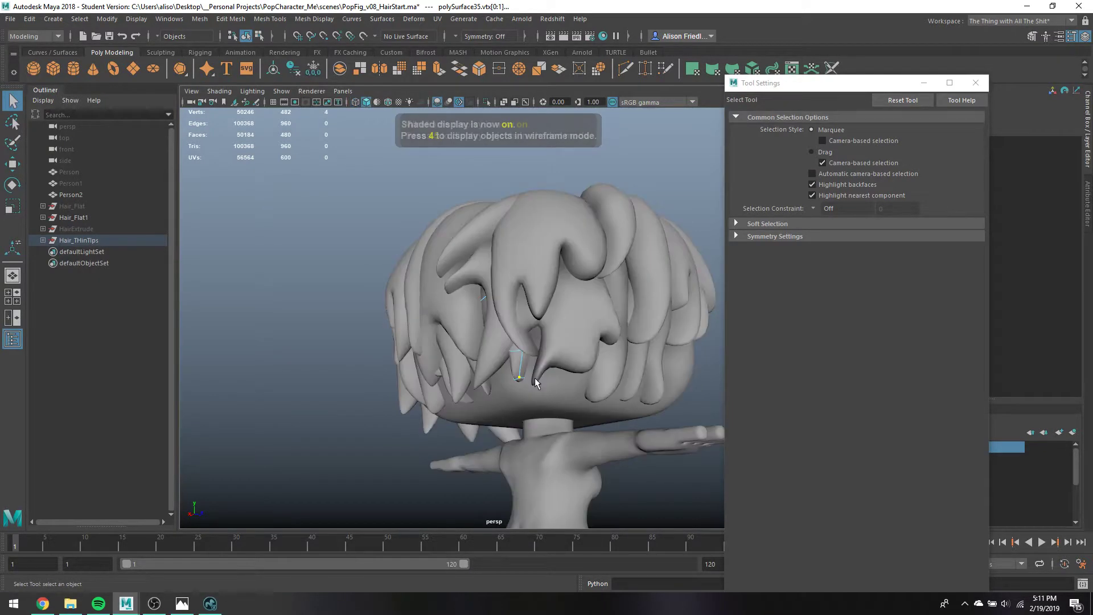
pyautogui.press('r')
pyautogui.press('w')
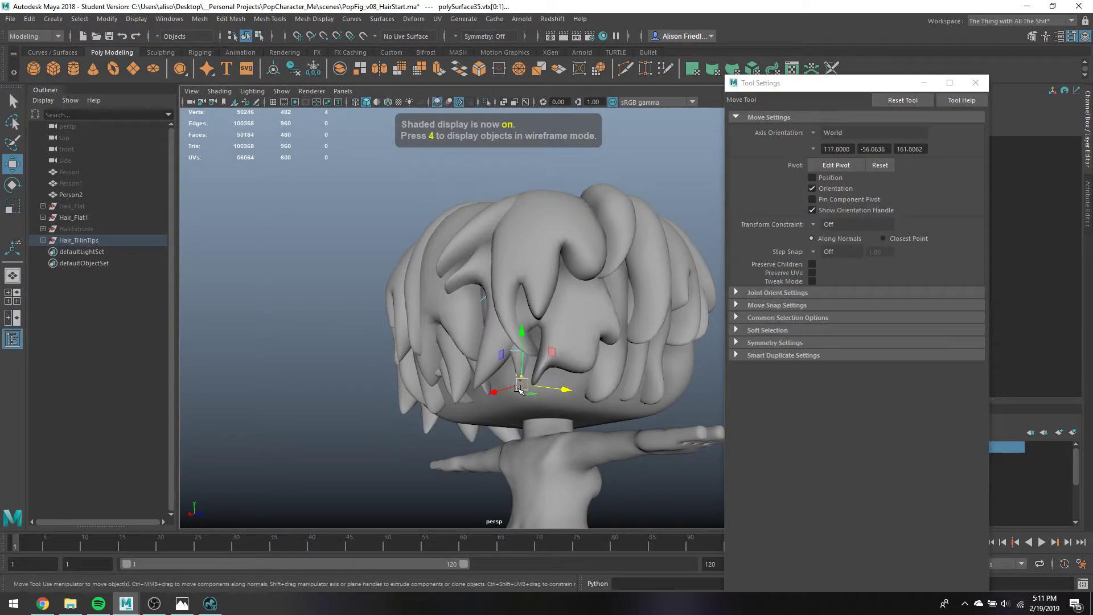
pyautogui.keyDown('alt'); pyautogui.moveTo(512, 386); pyautogui.dragTo(544, 417); pyautogui.keyUp('alt')
pyautogui.press('q')
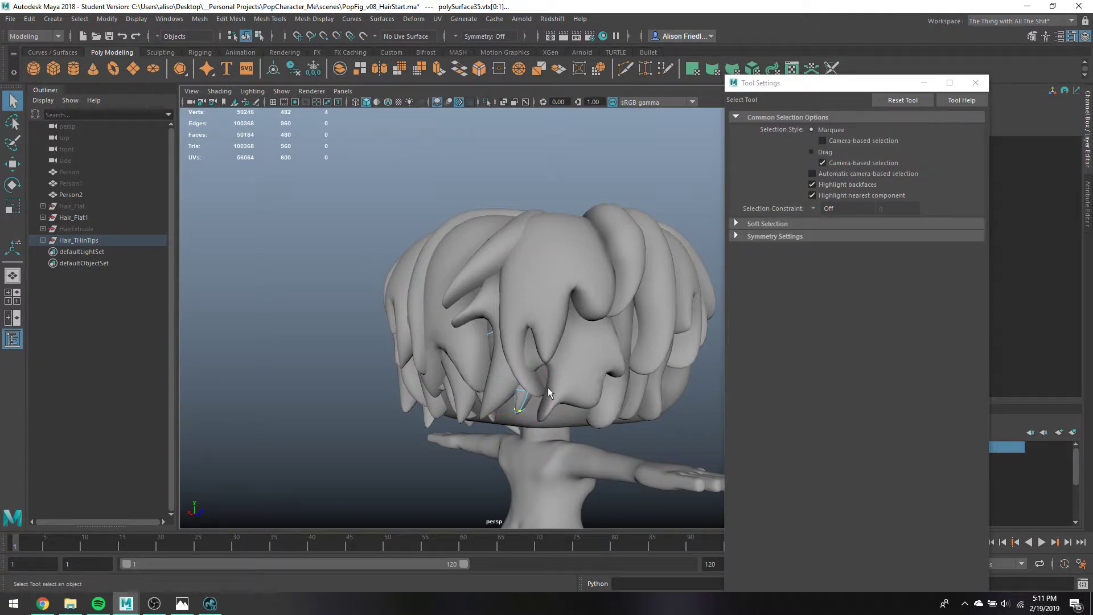
# Taper the tip of the three-pronged side clump's longest prong, and reposition its tip vertices and the row above
pyautogui.click(555, 377)
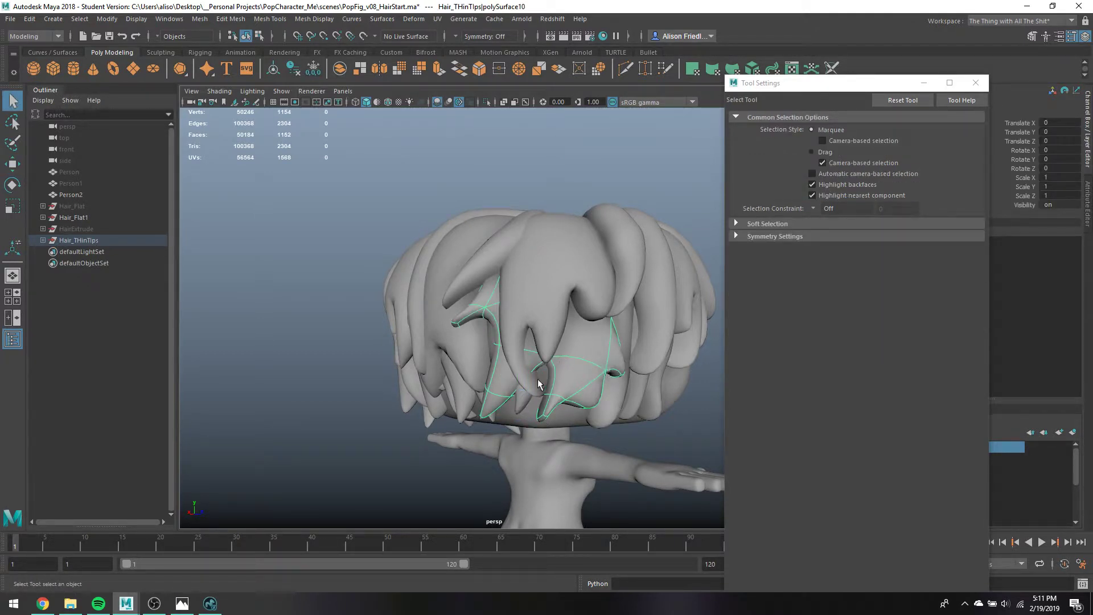
pyautogui.click(537, 383)
pyautogui.moveTo(535, 276); pyautogui.dragTo(499, 277, button='right')
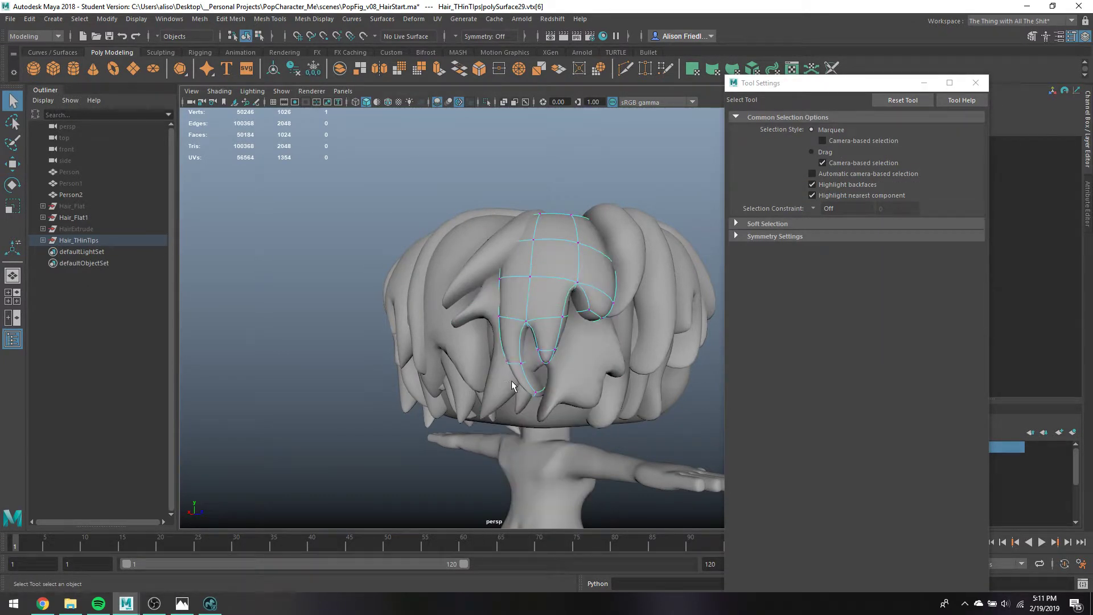
pyautogui.press('w')
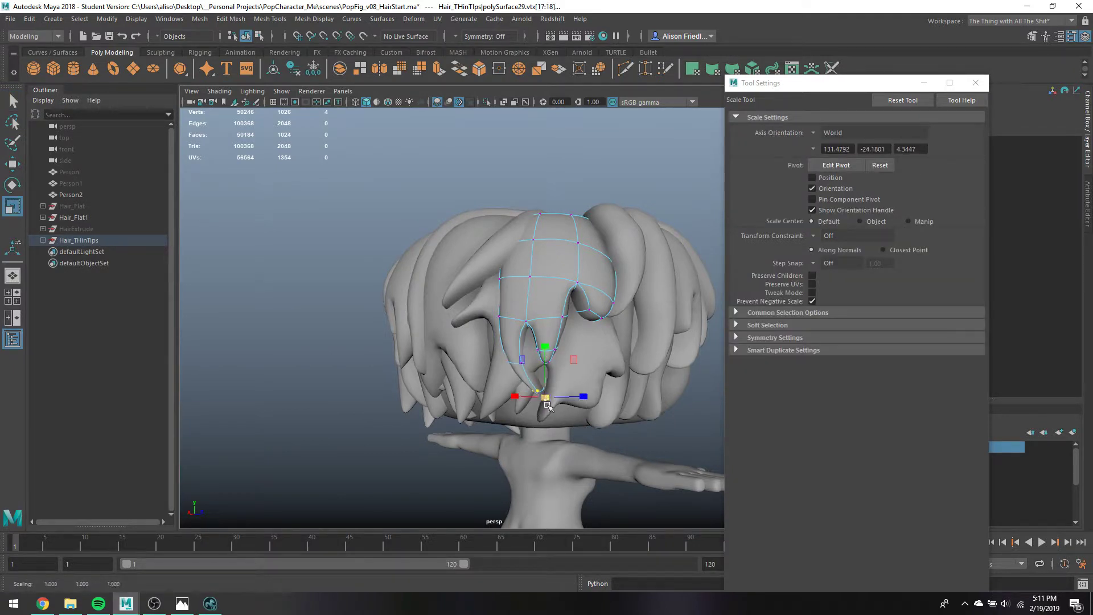
pyautogui.keyDown('alt'); pyautogui.moveTo(540, 400); pyautogui.dragTo(518, 405); pyautogui.keyUp('alt')
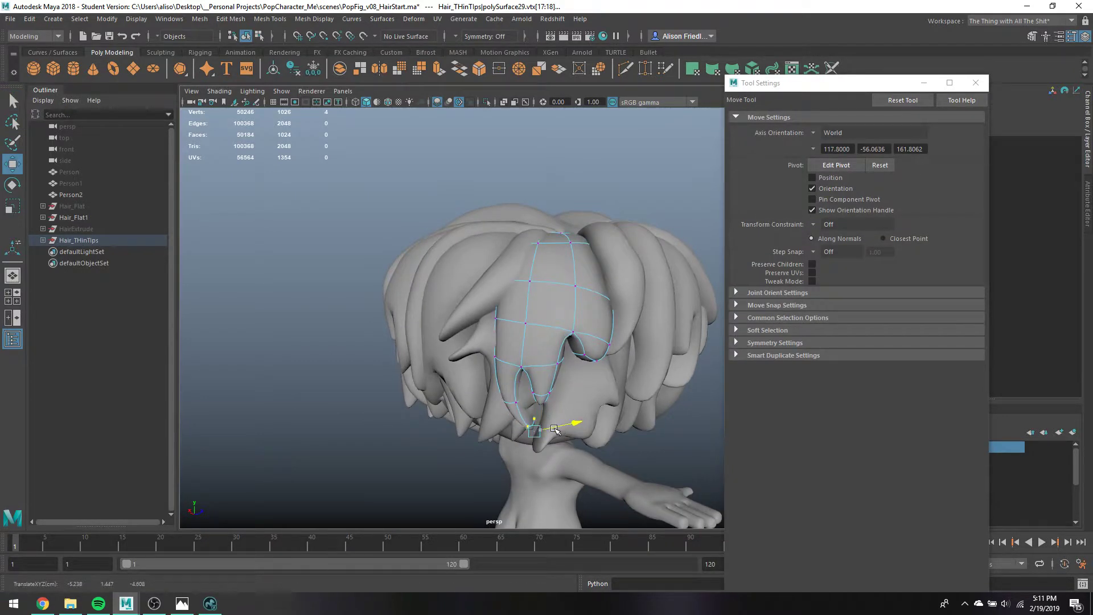
pyautogui.press('q')
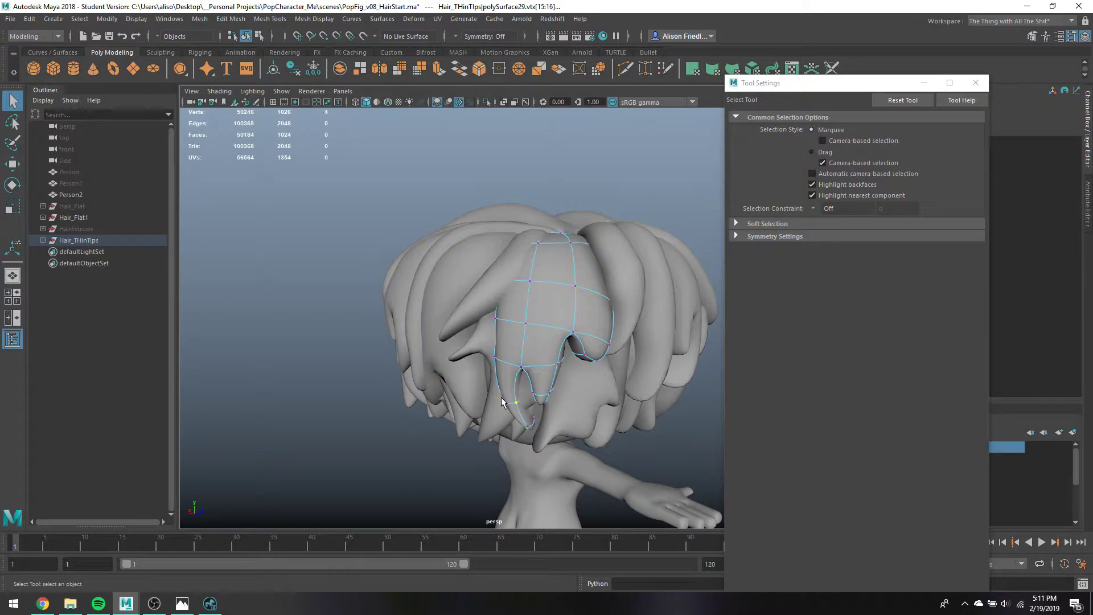
pyautogui.press('w')
pyautogui.press('q')
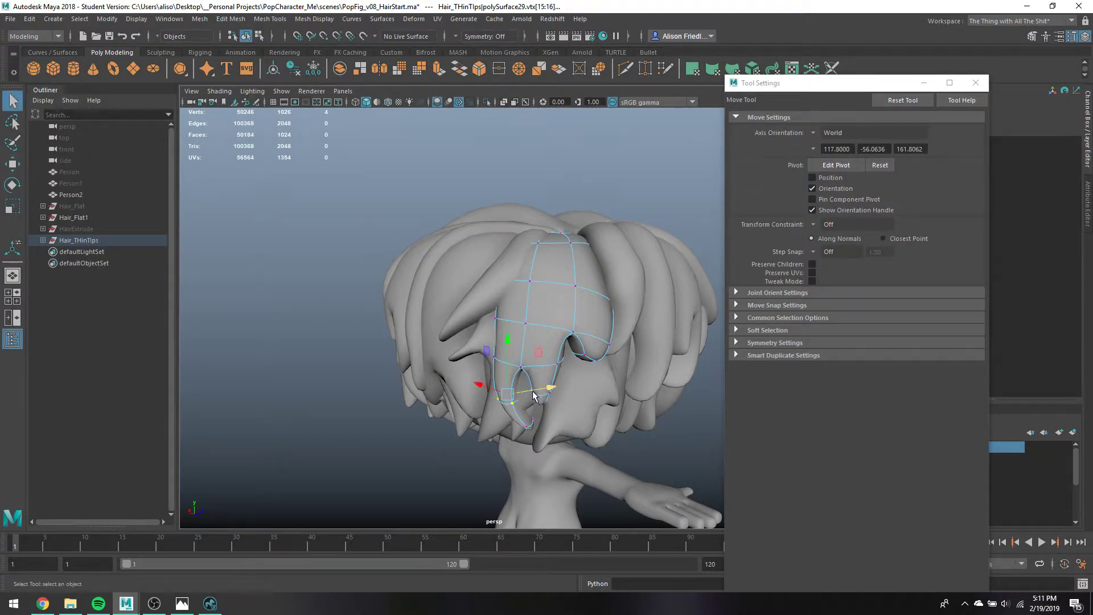
# Scale the tip vertices of the side clump's middle prong in to a point and reposition them
pyautogui.press('4')
pyautogui.keyDown('alt'); pyautogui.moveTo(535, 393); pyautogui.dragTo(529, 379); pyautogui.keyUp('alt')
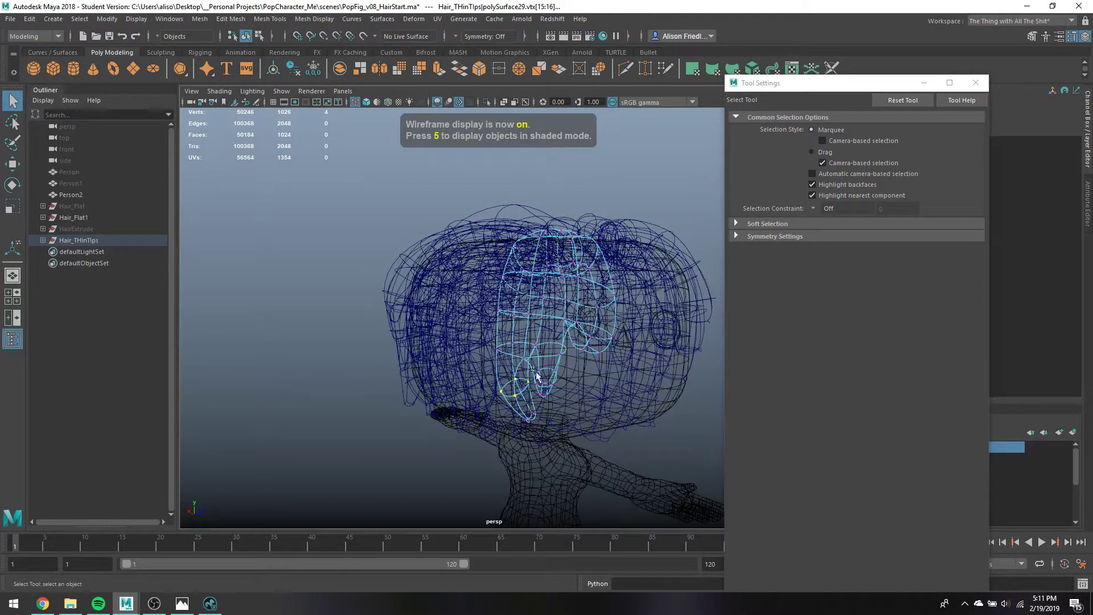
pyautogui.press('5')
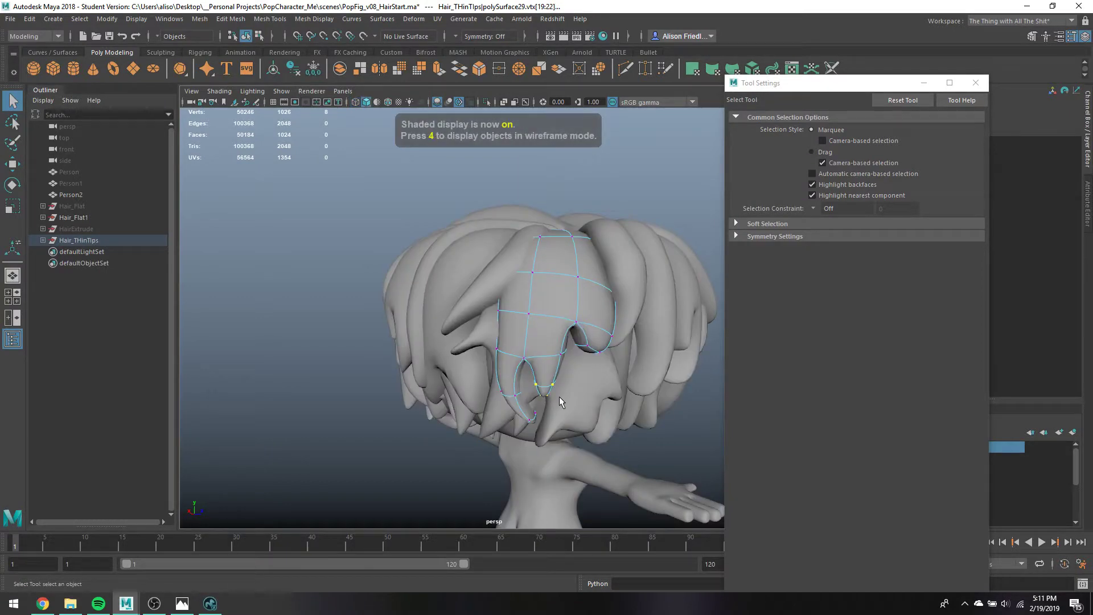
pyautogui.press('r')
pyautogui.moveTo(540, 391); pyautogui.dragTo(539, 391)
pyautogui.keyDown('alt'); pyautogui.moveTo(550, 394); pyautogui.dragTo(480, 401); pyautogui.keyUp('alt')
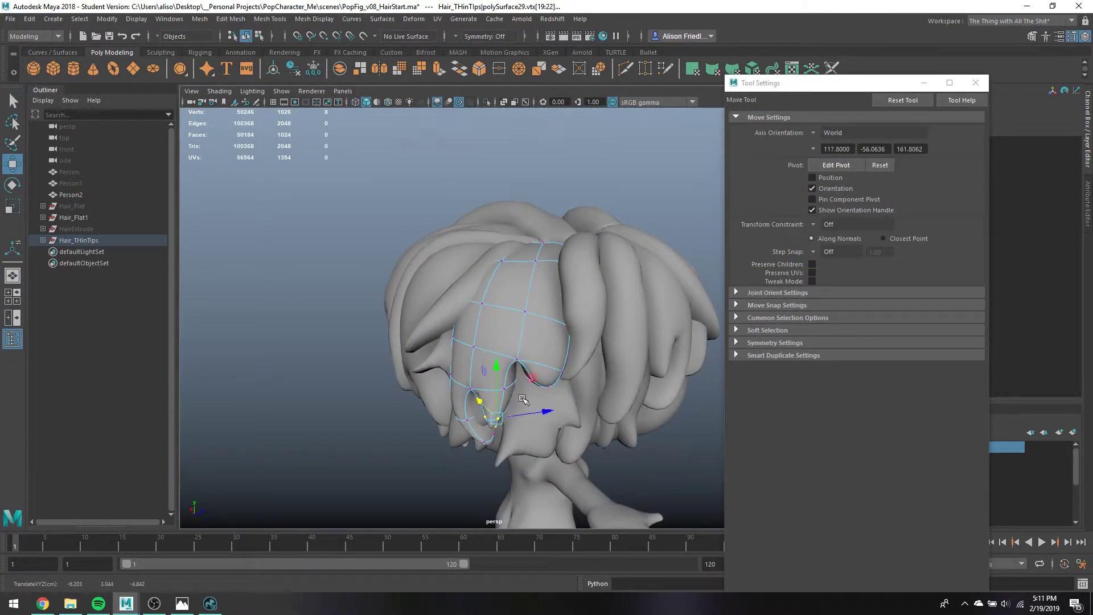
# Scale down the bottom end face of the side clump's short blunt prong
pyautogui.press('q')
pyautogui.press('4')
pyautogui.moveTo(535, 378); pyautogui.dragTo(532, 314, button='right')
pyautogui.click(541, 375)
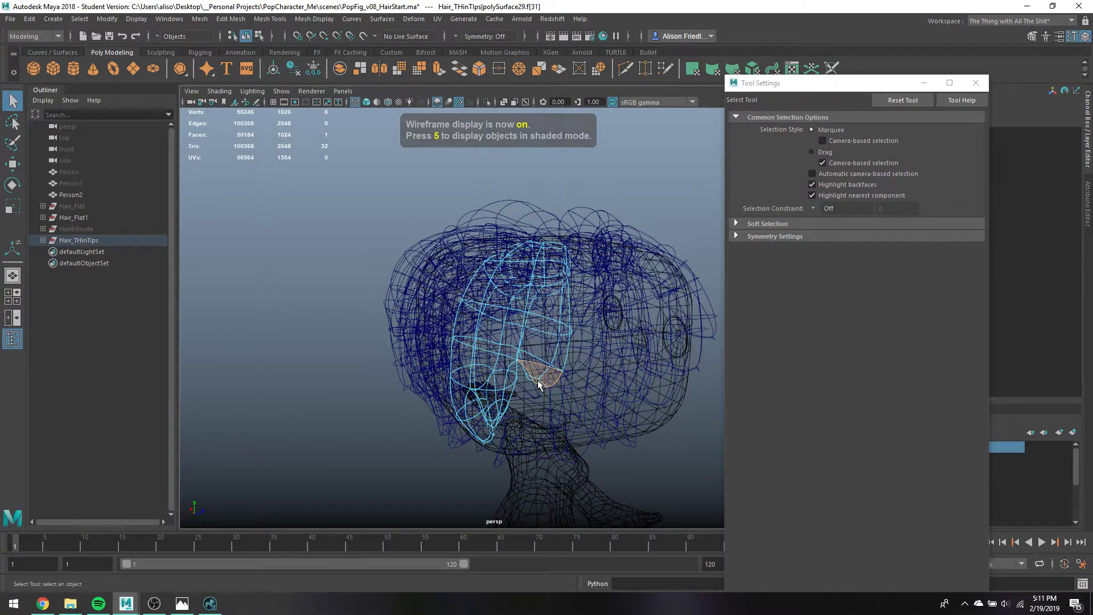
pyautogui.click(537, 381)
pyautogui.press('r')
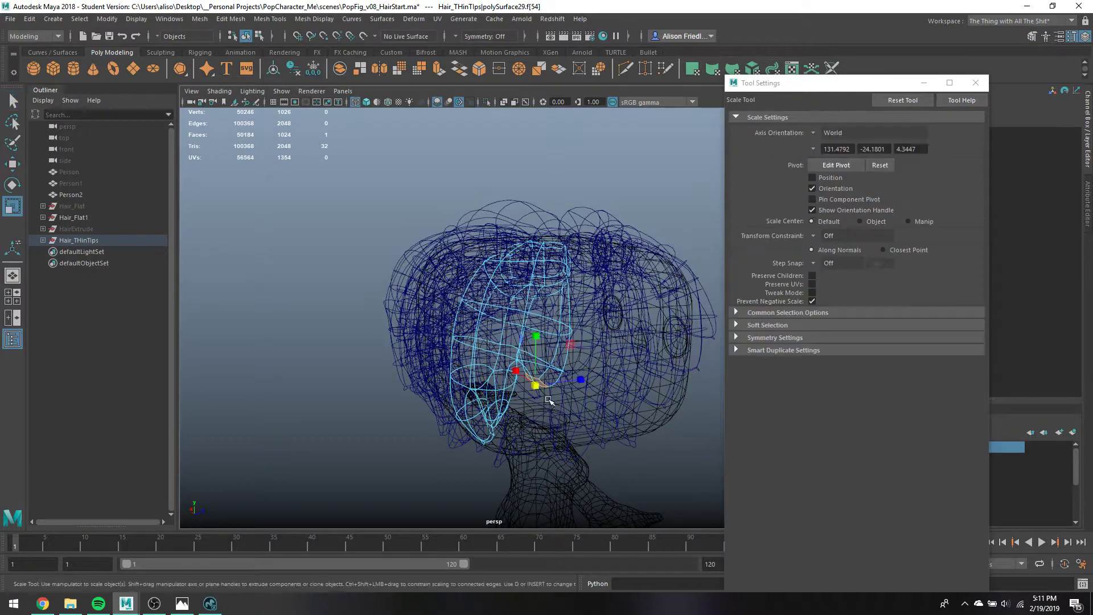
pyautogui.moveTo(534, 385); pyautogui.dragTo(522, 392)
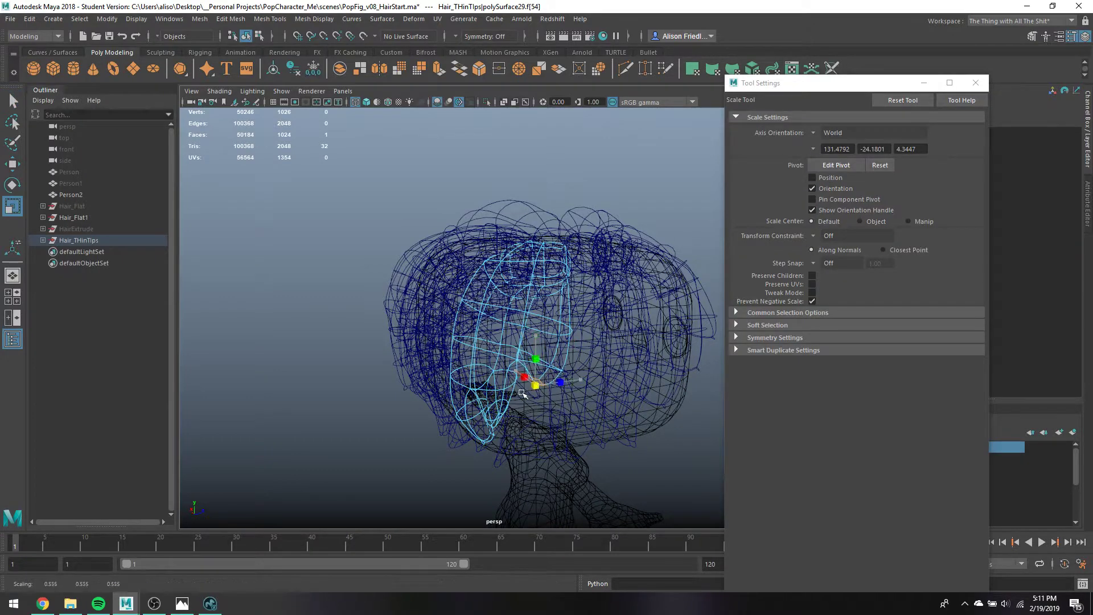
# Extrude the short prong's end face and move it downward to lengthen the prong into a point
pyautogui.click(438, 70)
pyautogui.press('5')
pyautogui.press('w')
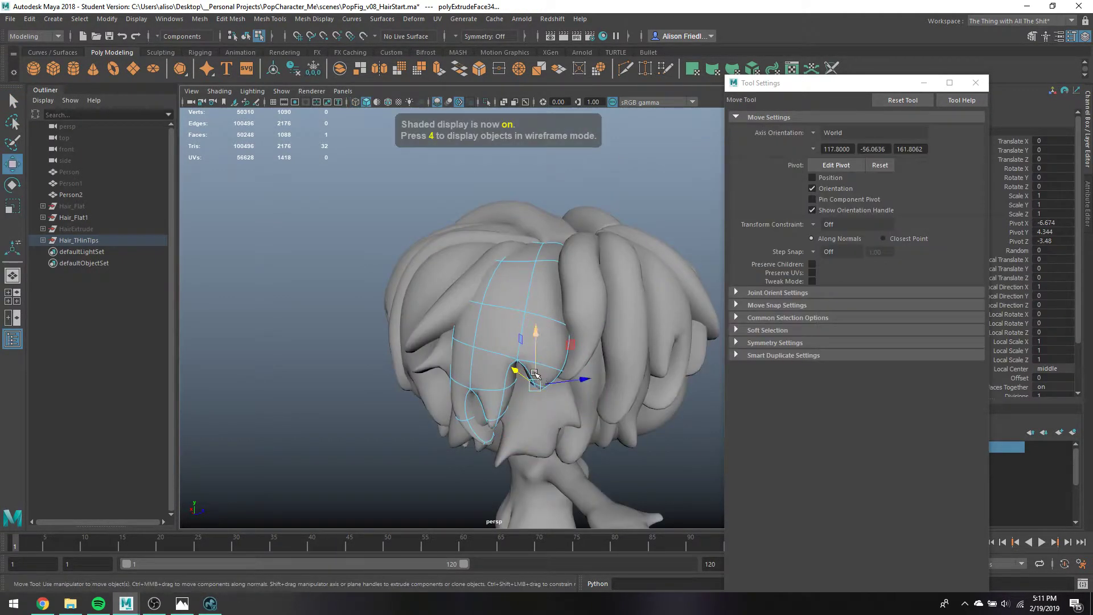
pyautogui.moveTo(535, 373); pyautogui.dragTo(576, 381)
pyautogui.press('q')
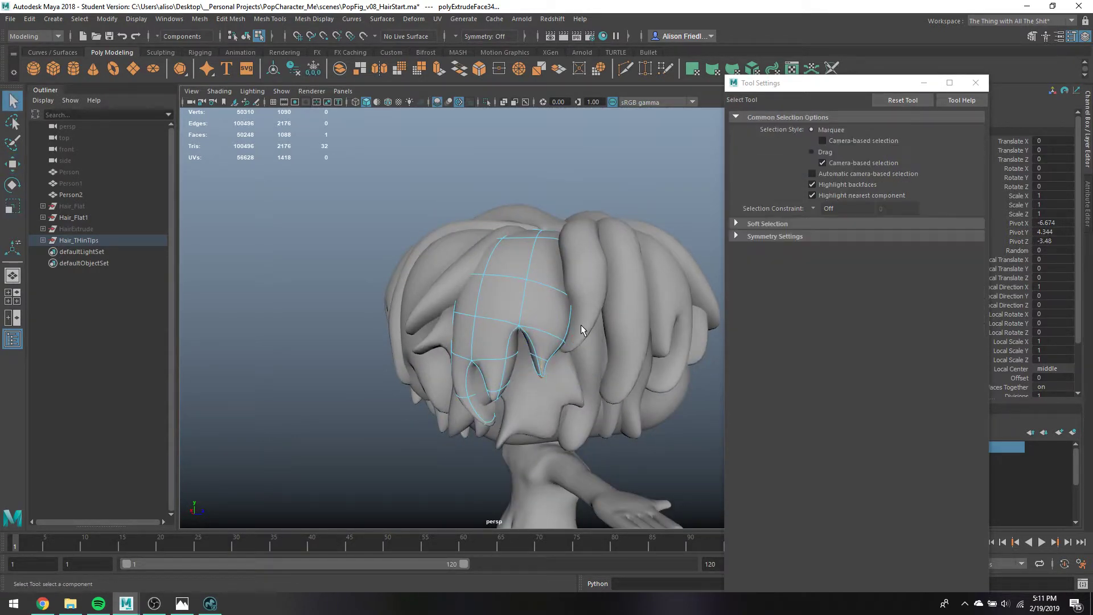
# Scale the tip vertices of the narrow strand beside the three-pronged side clump and reposition them
pyautogui.click(582, 325)
pyautogui.moveTo(582, 326); pyautogui.dragTo(518, 267, button='right')
pyautogui.moveTo(541, 337); pyautogui.dragTo(594, 395)
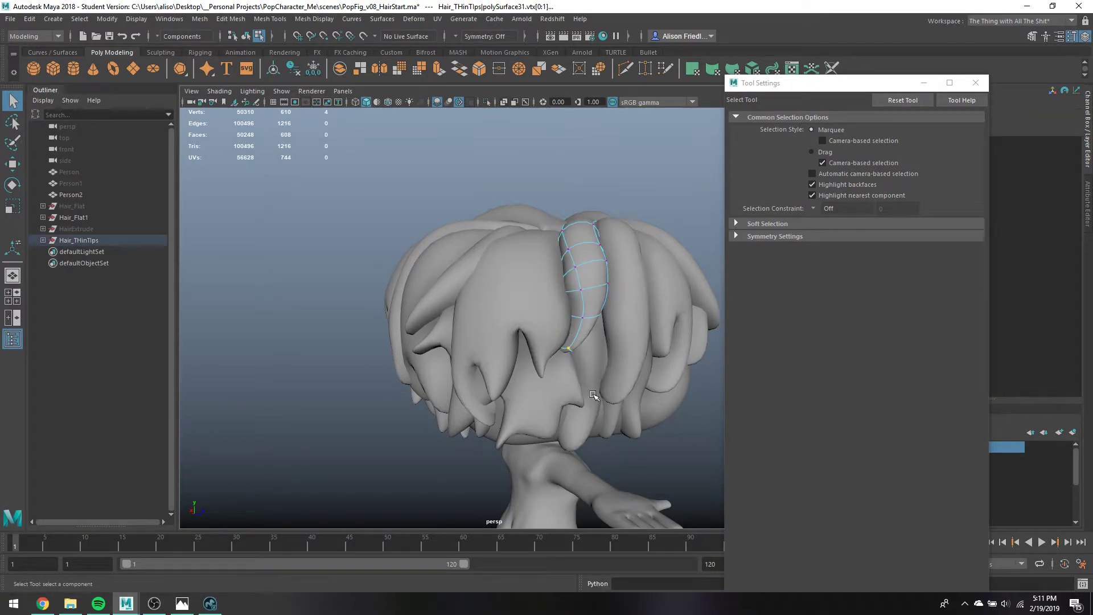
pyautogui.press('r')
pyautogui.moveTo(558, 356); pyautogui.dragTo(594, 358)
pyautogui.press('w')
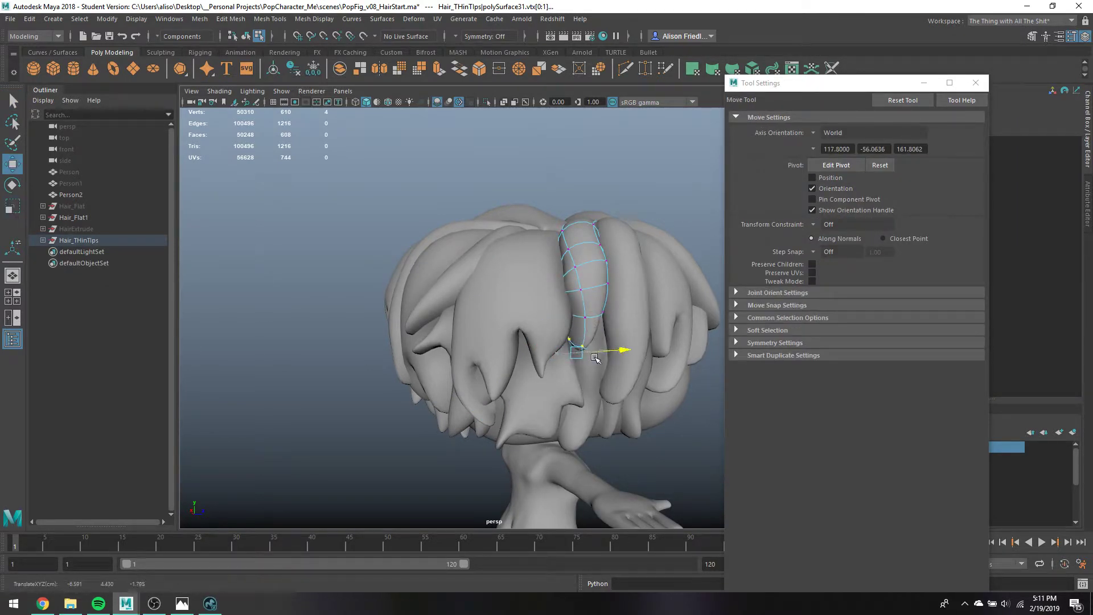
# Scale in the tip vertices of the lower side clump's prong nearest the narrow strand
pyautogui.click(563, 400)
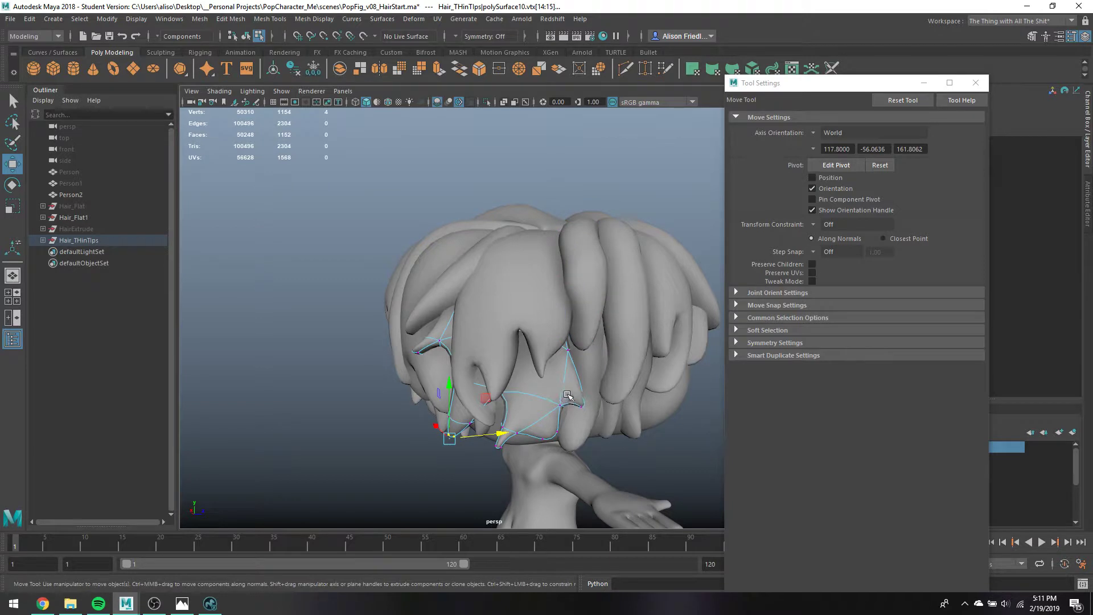
pyautogui.keyDown('alt'); pyautogui.moveTo(567, 394); pyautogui.dragTo(566, 387); pyautogui.keyUp('alt')
pyautogui.press('q')
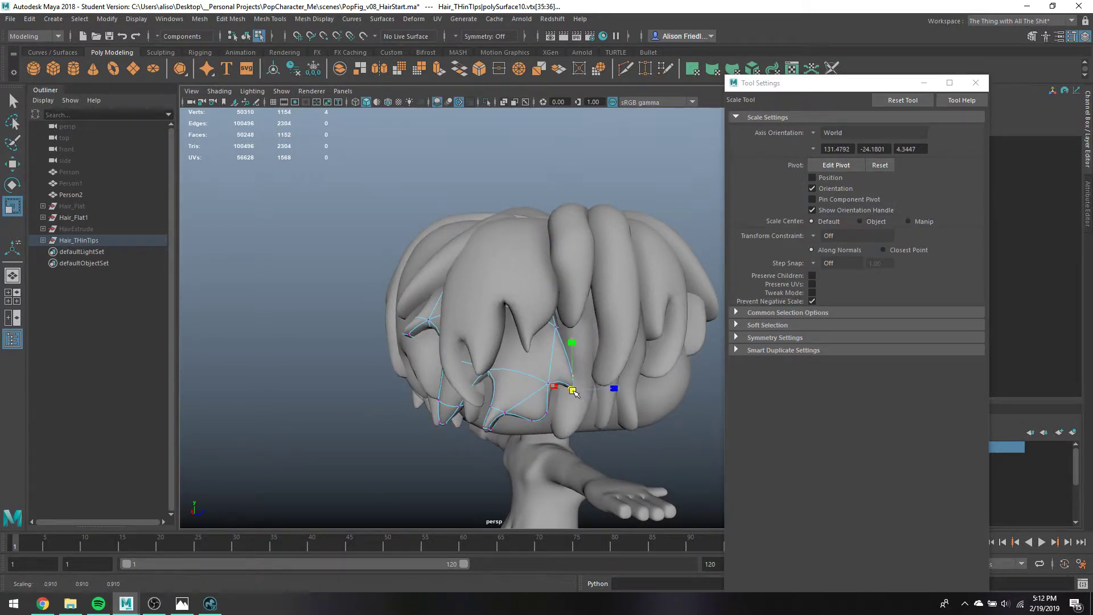
pyautogui.click(564, 392)
# Extrude the end face of that lower side prong and pull it outward to lengthen the tip
pyautogui.moveTo(572, 275); pyautogui.dragTo(584, 300, button='right')
pyautogui.click(575, 388)
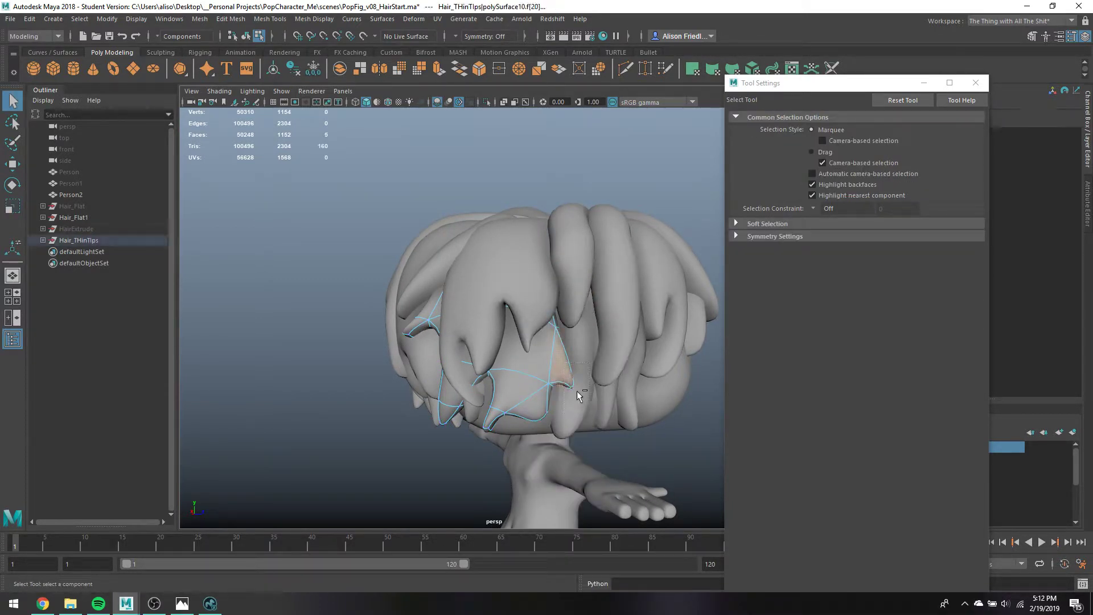
pyautogui.press('4')
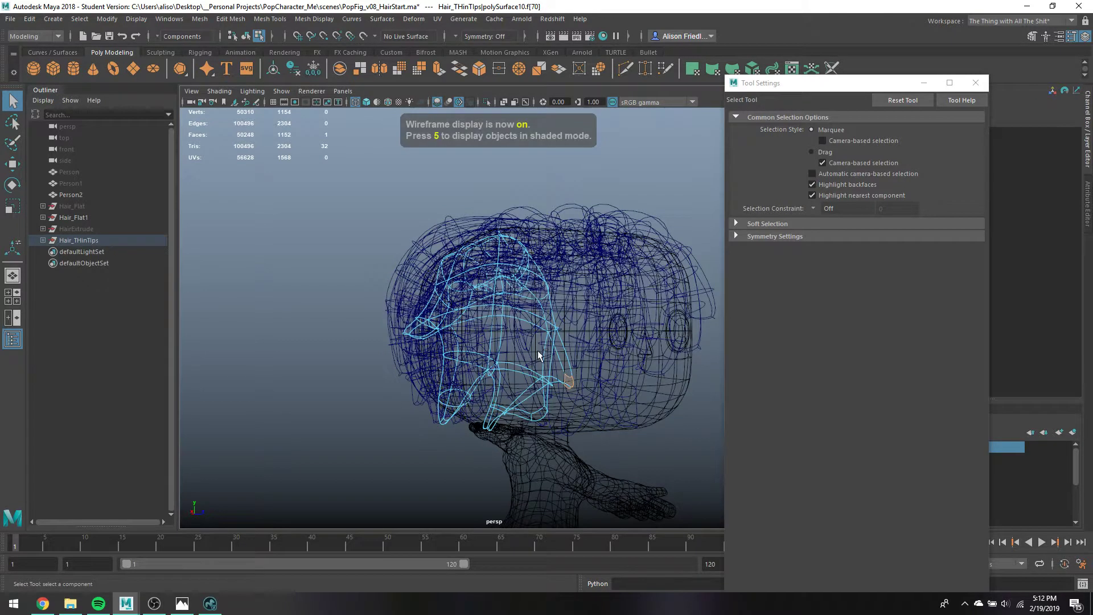
pyautogui.click(439, 69)
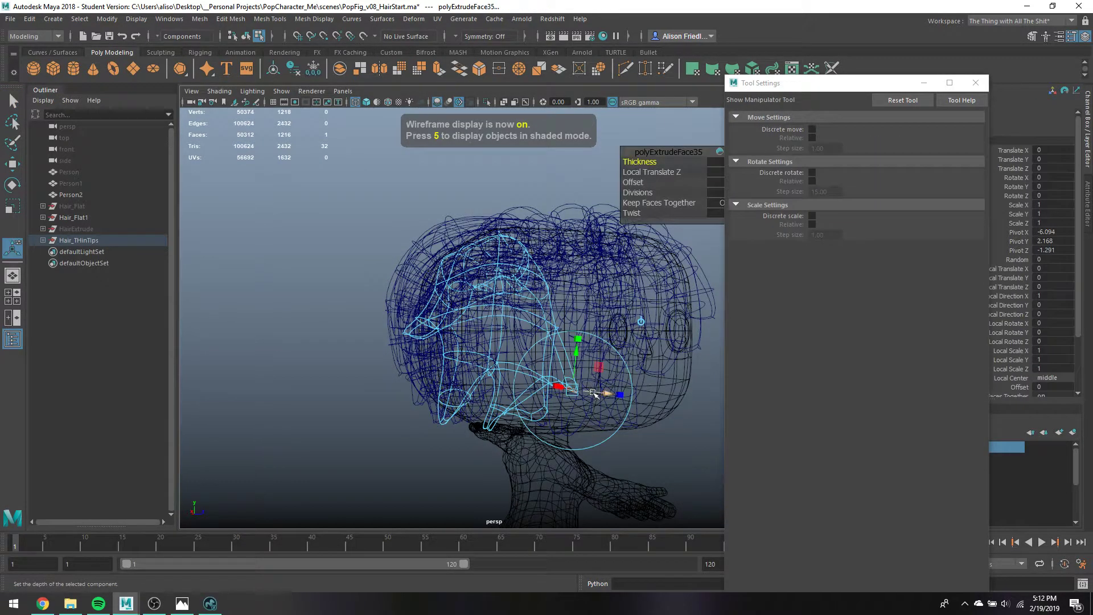
pyautogui.moveTo(592, 393); pyautogui.dragTo(589, 394)
pyautogui.press('5')
# Move the prong's extruded end face downward so the tip curves toward the neck
pyautogui.press('e')
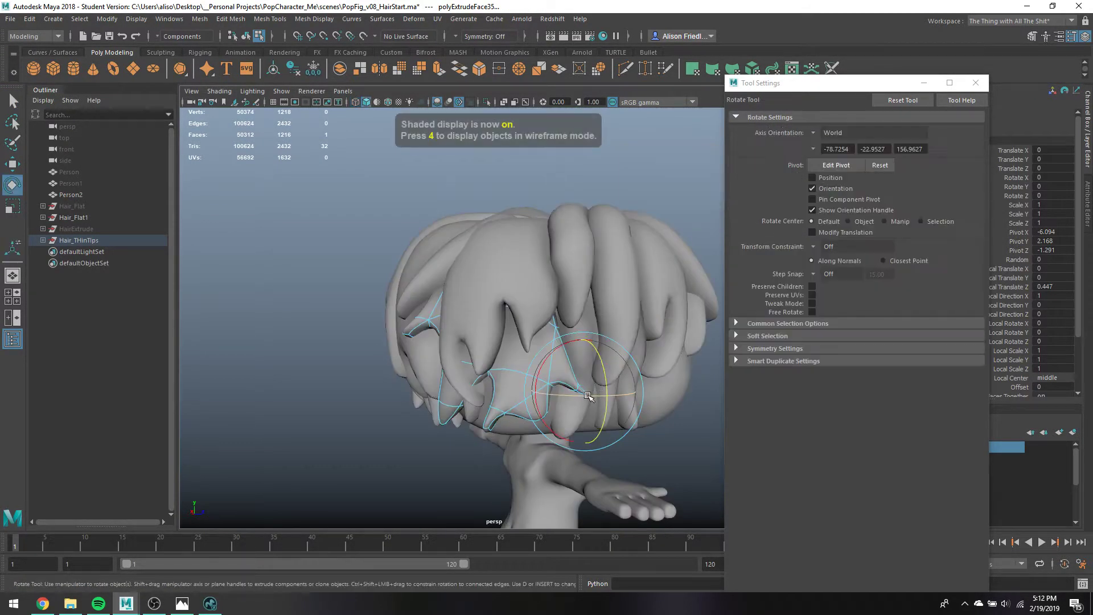
pyautogui.press('r')
pyautogui.press('w')
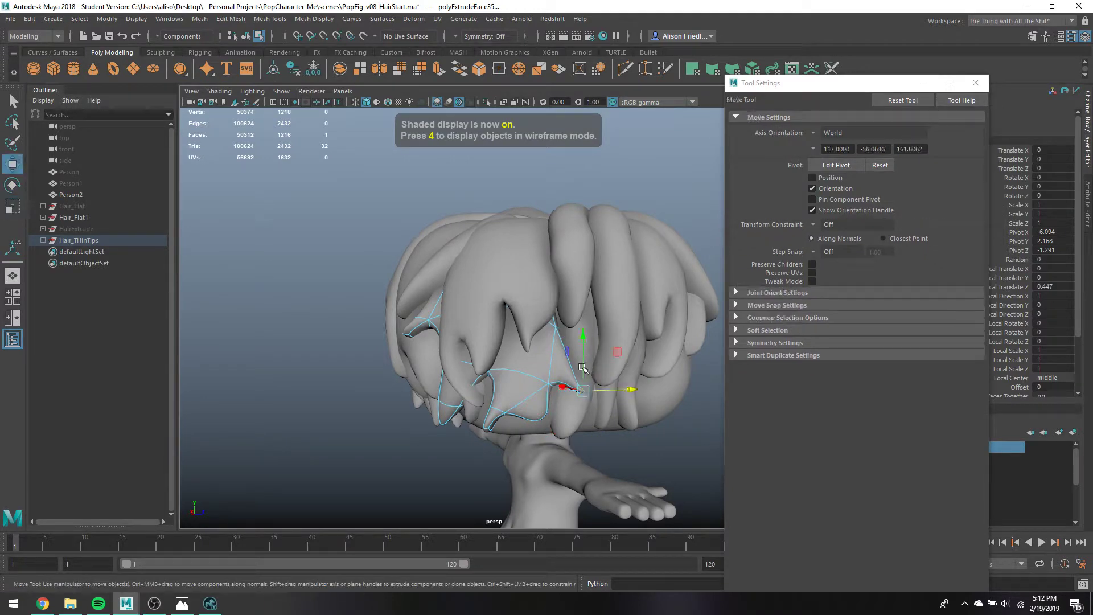
pyautogui.press('e')
pyautogui.press('w')
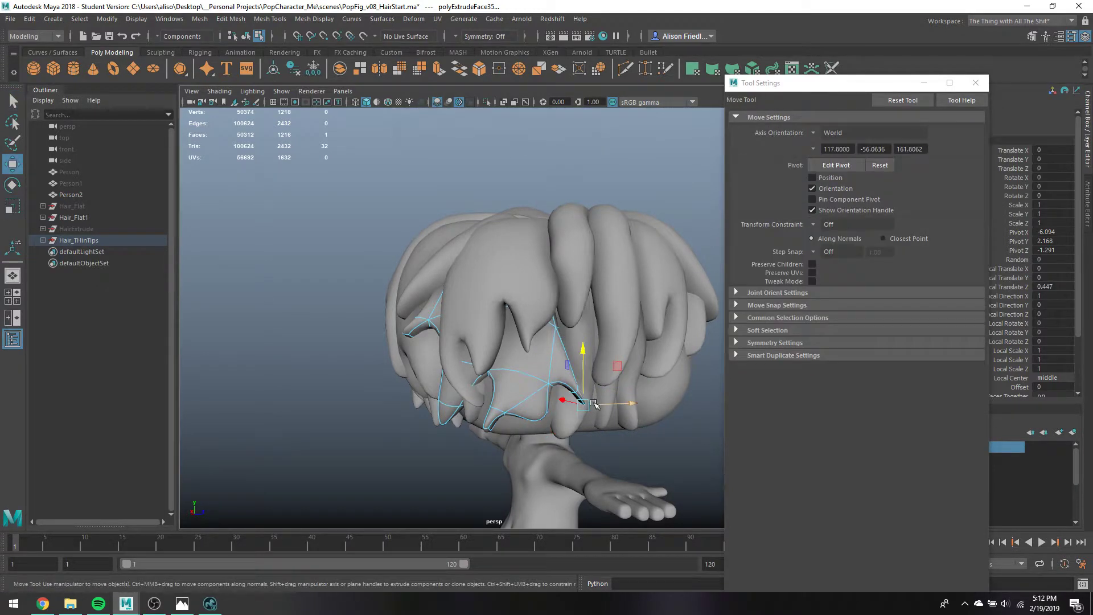
pyautogui.moveTo(599, 399); pyautogui.dragTo(595, 405)
# Scale the edges around the base of the prong's extruded tip to adjust its thickness
pyautogui.press('q')
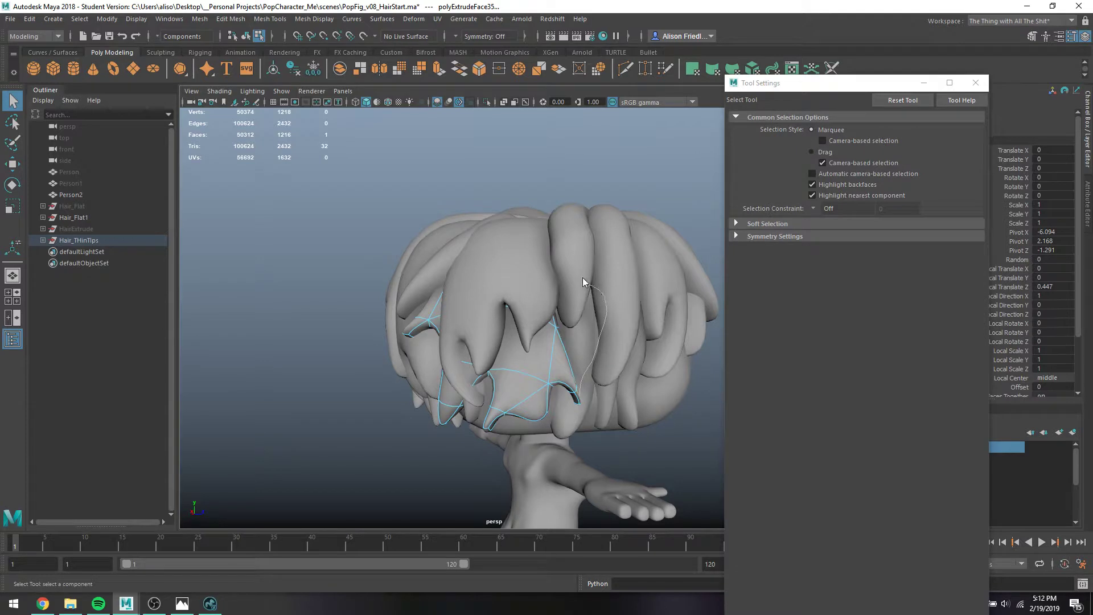
pyautogui.moveTo(582, 280); pyautogui.dragTo(595, 410, button='right')
pyautogui.doubleClick(569, 392)
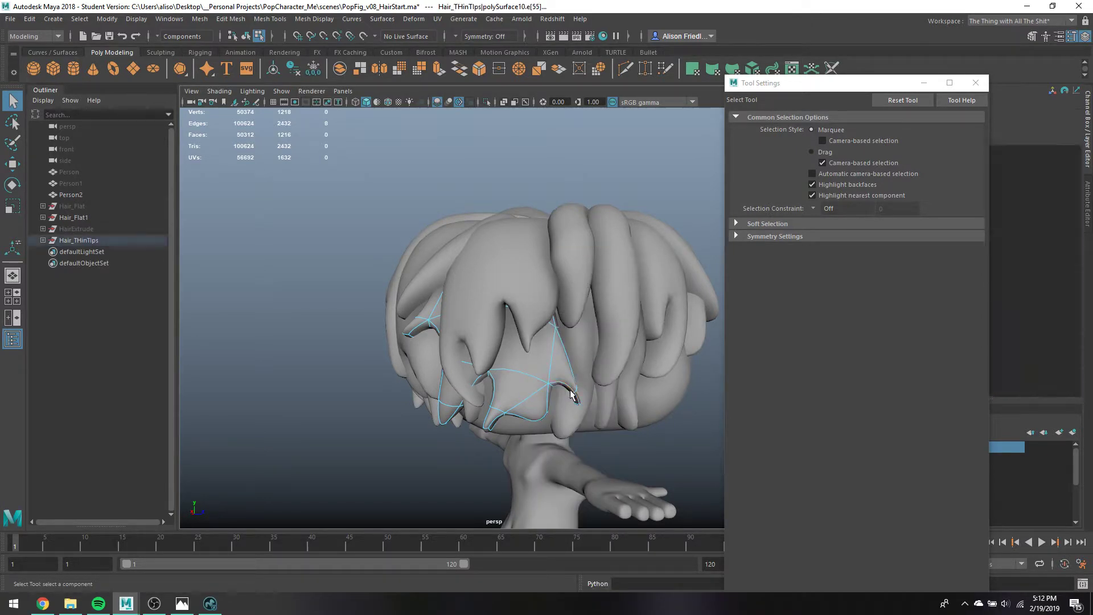
pyautogui.press('r')
pyautogui.press('q')
pyautogui.keyDown('shift'); pyautogui.doubleClick(570, 392); pyautogui.keyUp('shift')
pyautogui.press('r')
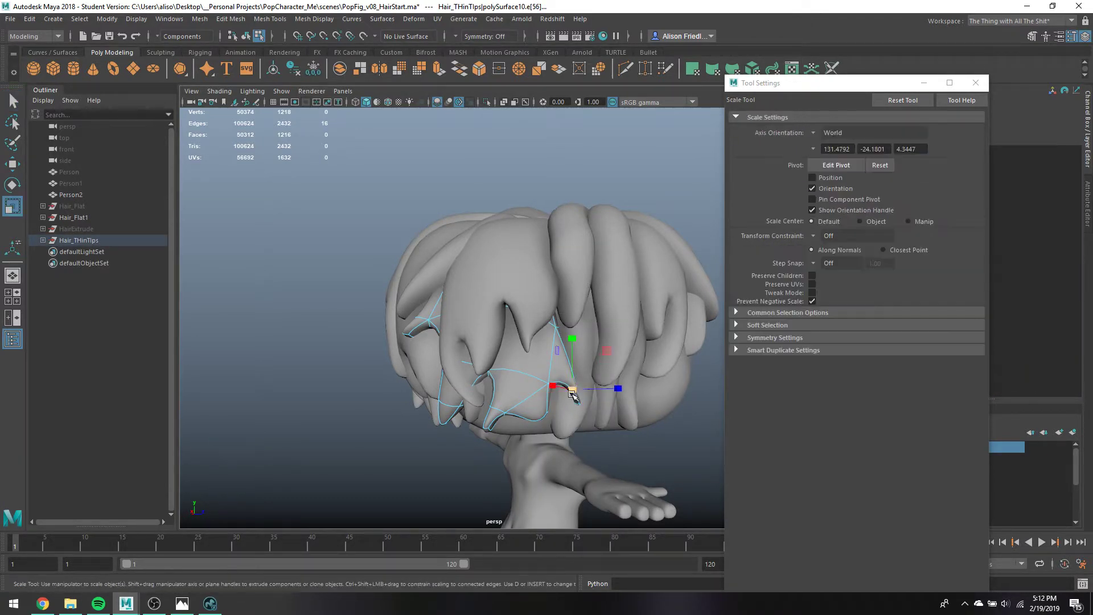
pyautogui.click(573, 390)
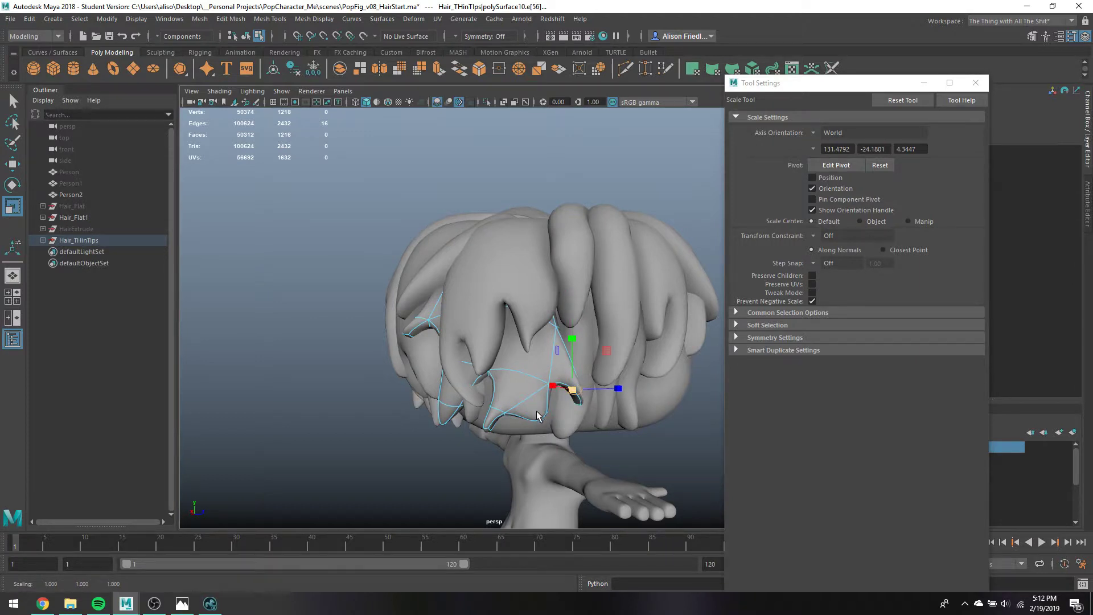
# Extrude the bottom corner face of the lower side clump outward and scale it down into a pointed tip
pyautogui.press('q')
pyautogui.keyDown('alt'); pyautogui.moveTo(537, 415); pyautogui.dragTo(541, 367); pyautogui.keyUp('alt')
pyautogui.moveTo(530, 278); pyautogui.dragTo(541, 379, button='right')
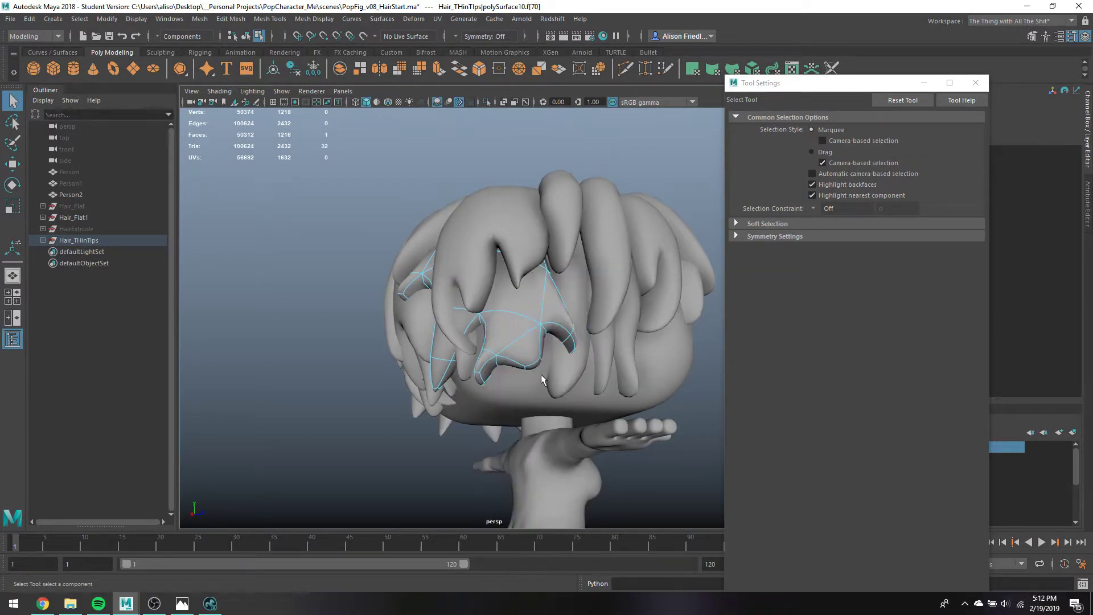
pyautogui.click(435, 69)
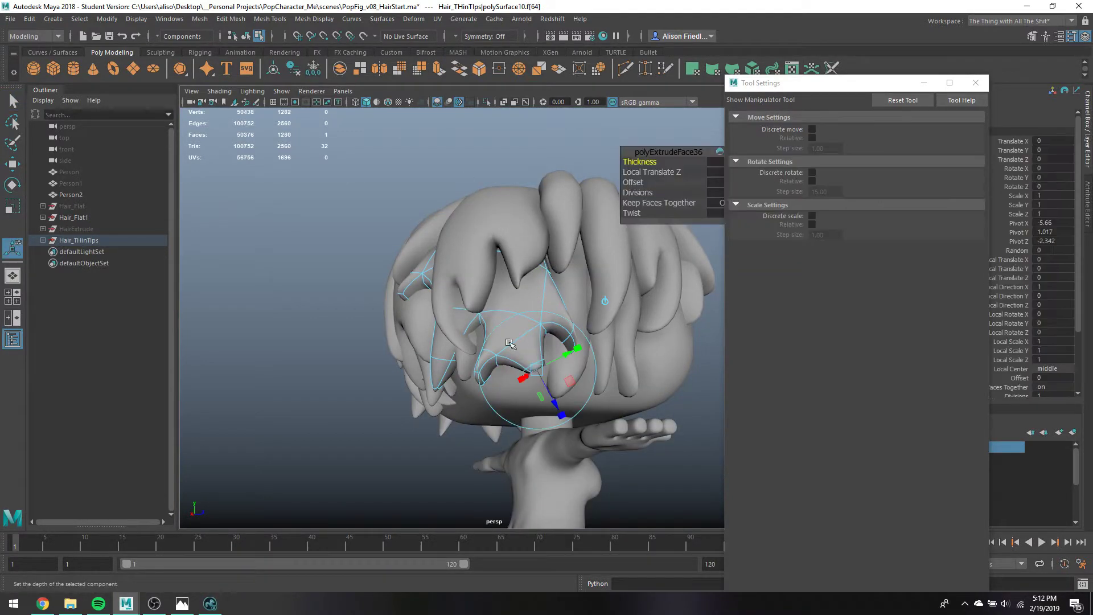
pyautogui.moveTo(551, 397); pyautogui.dragTo(538, 385)
pyautogui.press('r')
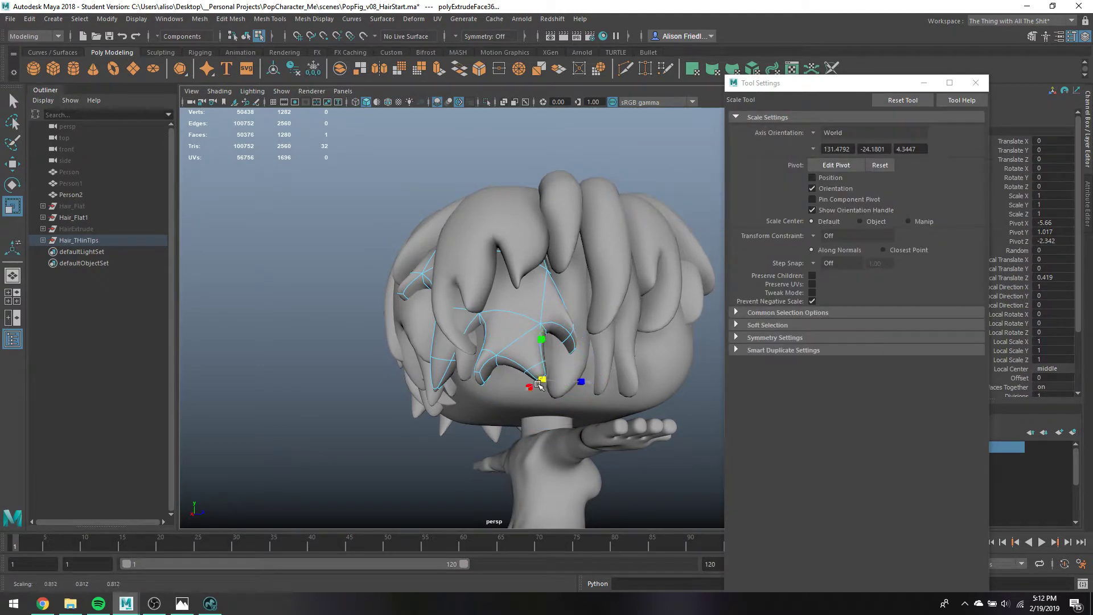
# Scale down the end face of the clump's neighbouring bottom prong, return to object selection and deselect the clump
pyautogui.click(484, 382)
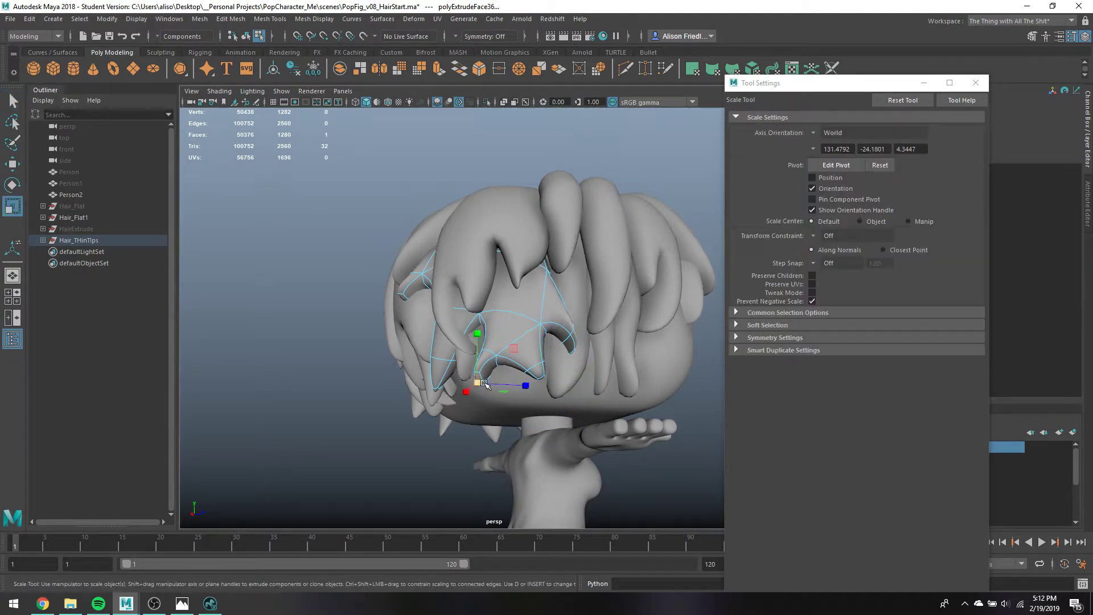
pyautogui.moveTo(480, 377); pyautogui.dragTo(605, 404)
pyautogui.press('q')
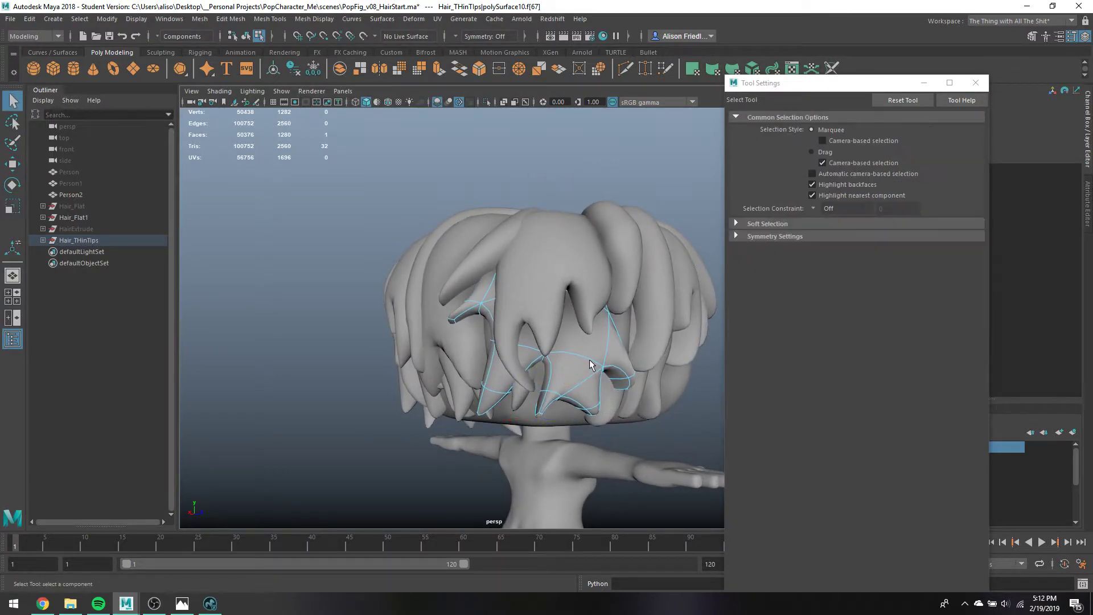
pyautogui.moveTo(620, 285); pyautogui.dragTo(576, 201, button='right')
pyautogui.click(526, 166)
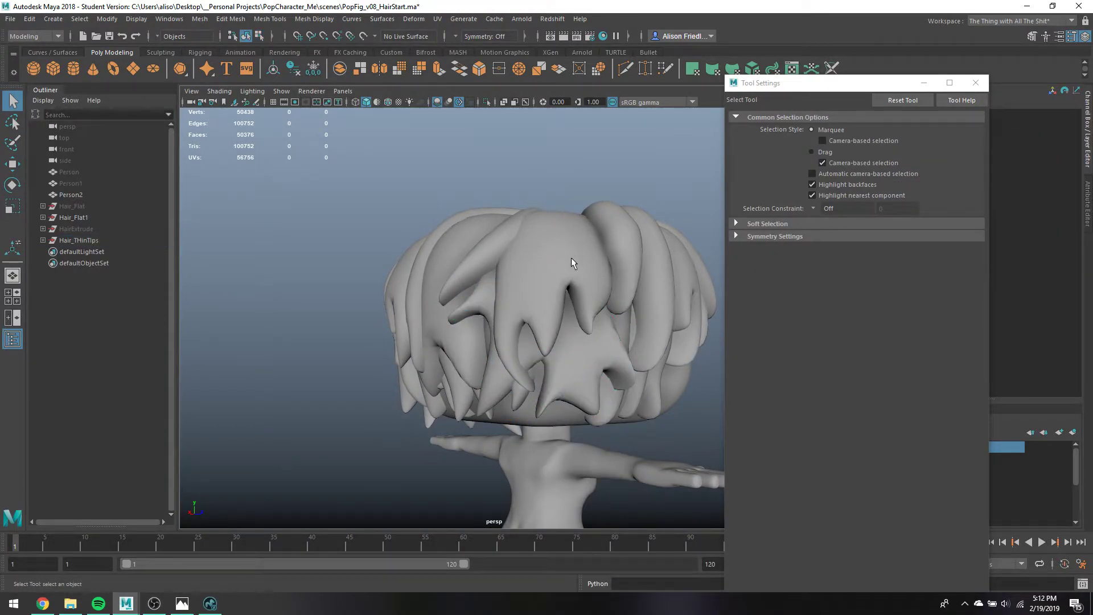
pyautogui.keyDown('alt'); pyautogui.moveTo(571, 257); pyautogui.dragTo(658, 357); pyautogui.keyUp('alt')
pyautogui.click(582, 283)
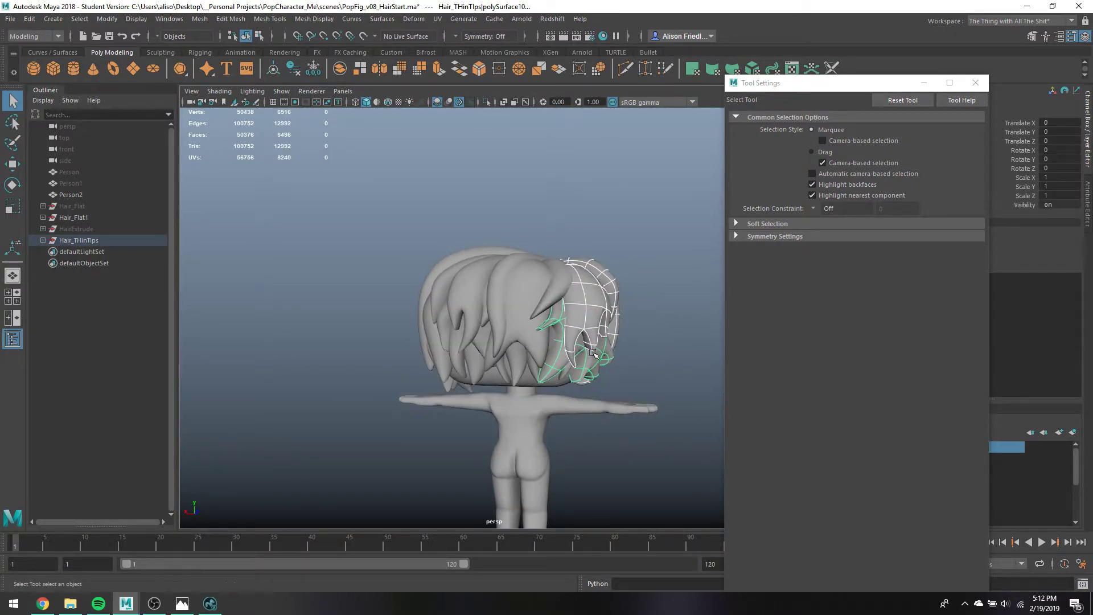
pyautogui.press('w')
pyautogui.moveTo(489, 380)
pyautogui.mouseDown()
pyautogui.moveTo(534, 374)
pyautogui.moveTo(501, 363)
pyautogui.mouseUp()
pyautogui.click(638, 239)
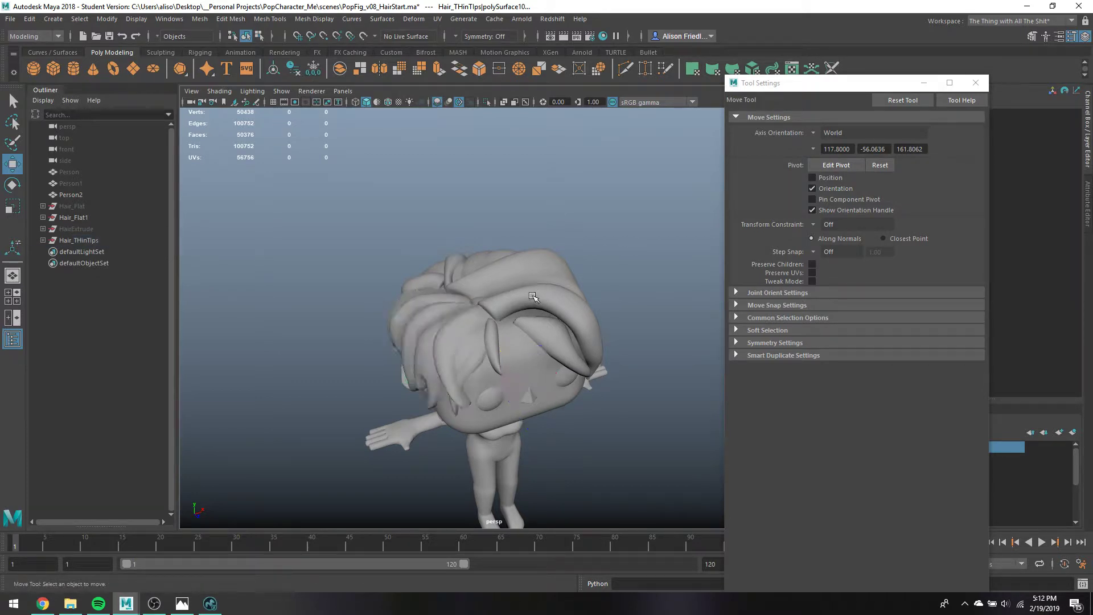
# Reposition the back-end vertices of the wide strand on top of the head
pyautogui.moveTo(530, 298)
pyautogui.keyDown('alt'); pyautogui.mouseDown()
pyautogui.moveTo(498, 272)
pyautogui.moveTo(513, 288)
pyautogui.mouseUp(); pyautogui.keyUp('alt')
pyautogui.click(513, 288)
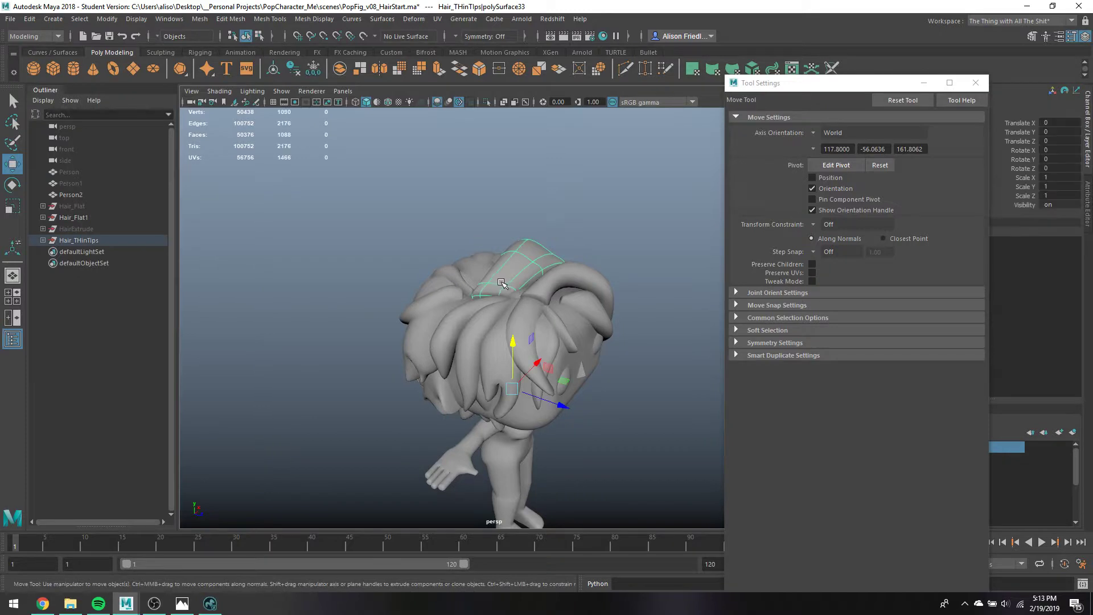
pyautogui.moveTo(500, 279); pyautogui.dragTo(462, 268, button='right')
pyautogui.keyDown('alt'); pyautogui.moveTo(459, 294); pyautogui.dragTo(458, 305); pyautogui.keyUp('alt')
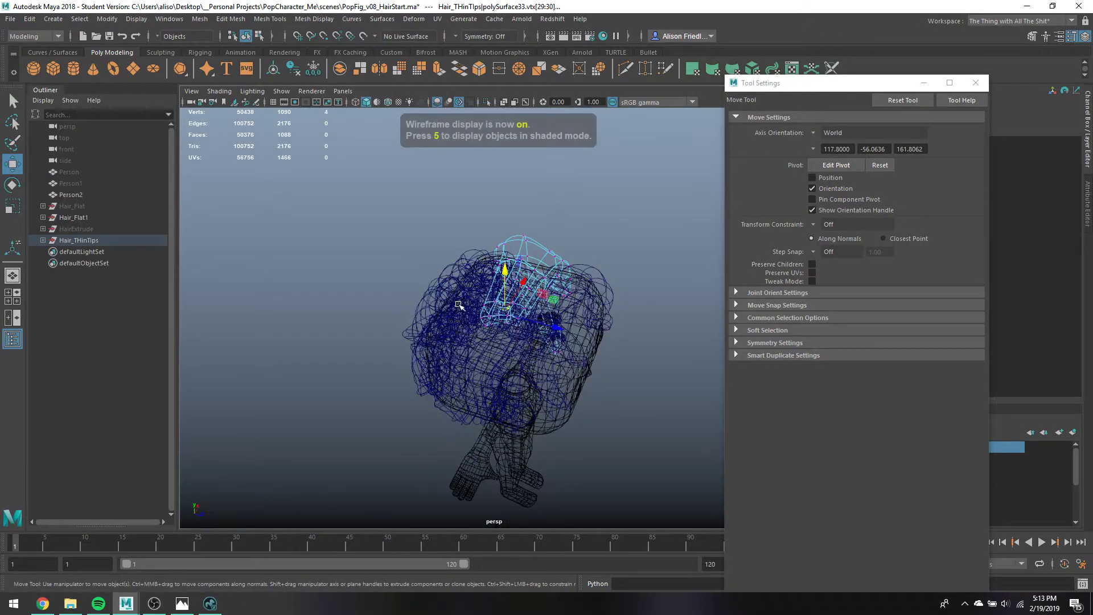
pyautogui.press('5')
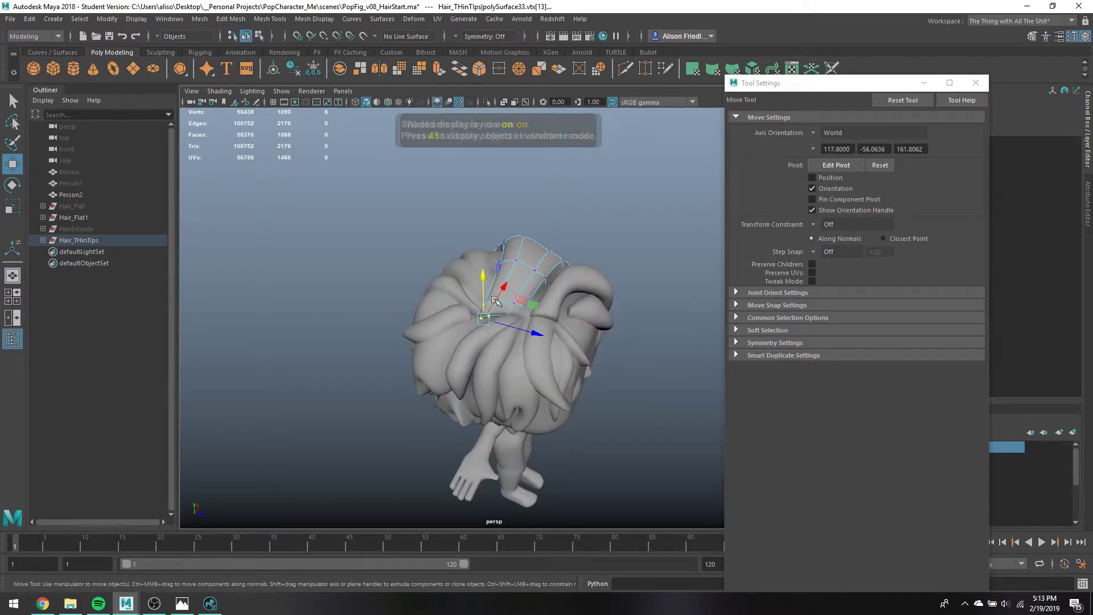
# Raise the root vertices of the large crown strand, and adjust the root vertices of the strand beside it
pyautogui.keyDown('alt'); pyautogui.moveTo(499, 347); pyautogui.dragTo(467, 253); pyautogui.keyUp('alt')
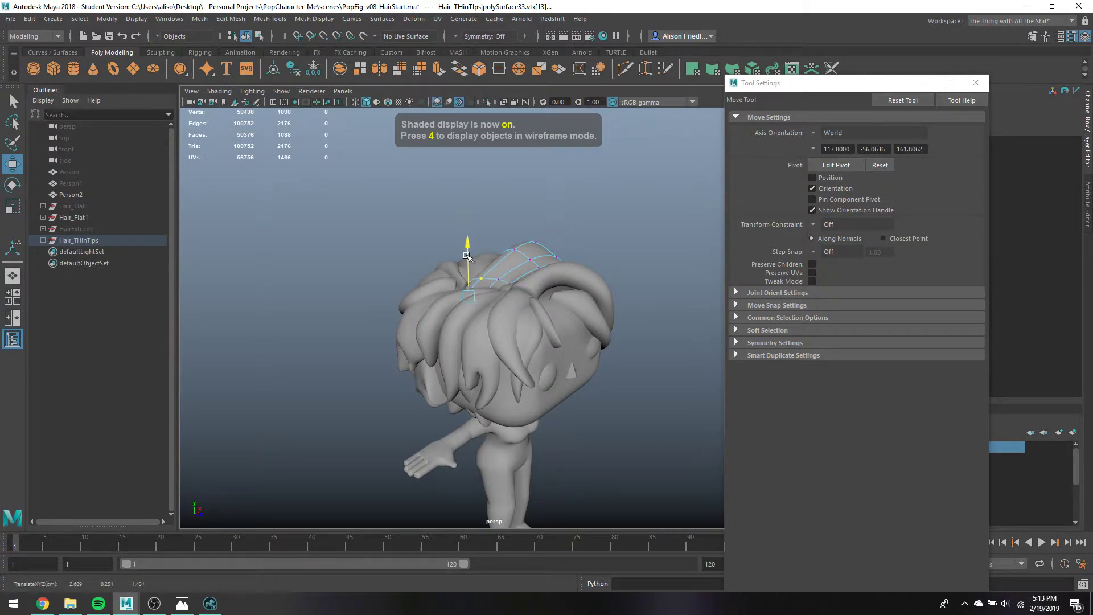
pyautogui.press('q')
pyautogui.moveTo(460, 276); pyautogui.dragTo(399, 276, button='right')
pyautogui.keyDown('alt'); pyautogui.moveTo(398, 275); pyautogui.dragTo(497, 276); pyautogui.keyUp('alt')
pyautogui.click(495, 293)
pyautogui.press('w')
pyautogui.press('q')
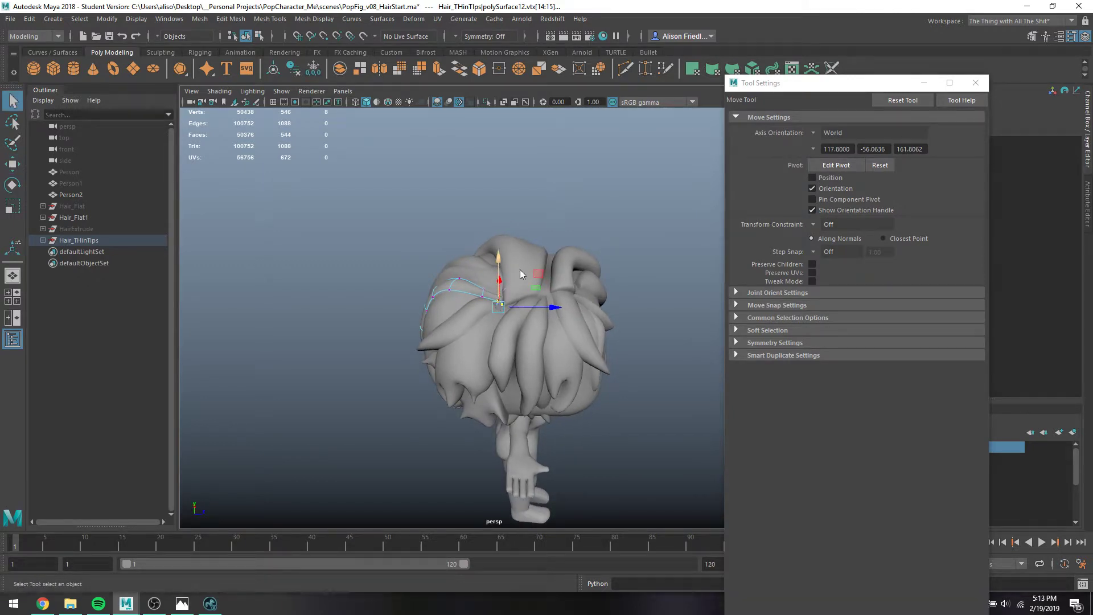
# Move the root vertices of the short side strand near the crown inward to meet the parting, and adjust their scale
pyautogui.moveTo(496, 275); pyautogui.dragTo(532, 265, button='right')
pyautogui.keyDown('alt'); pyautogui.moveTo(552, 231); pyautogui.dragTo(473, 289); pyautogui.keyUp('alt')
pyautogui.scroll(10, 473, 289)
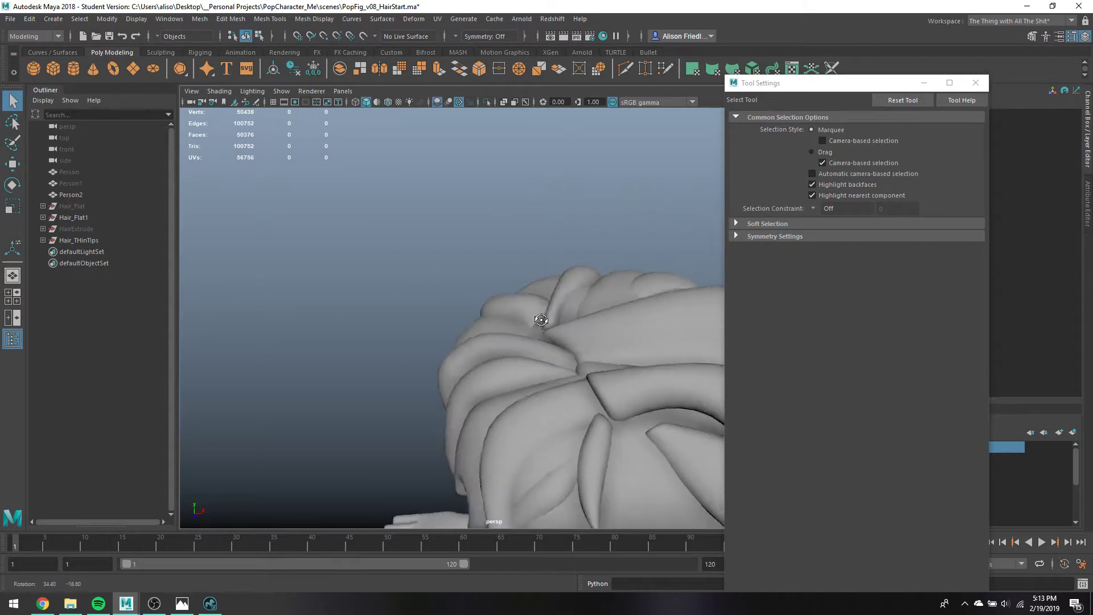
pyautogui.click(512, 311)
pyautogui.keyDown('alt'); pyautogui.moveTo(513, 312); pyautogui.dragTo(562, 323); pyautogui.keyUp('alt')
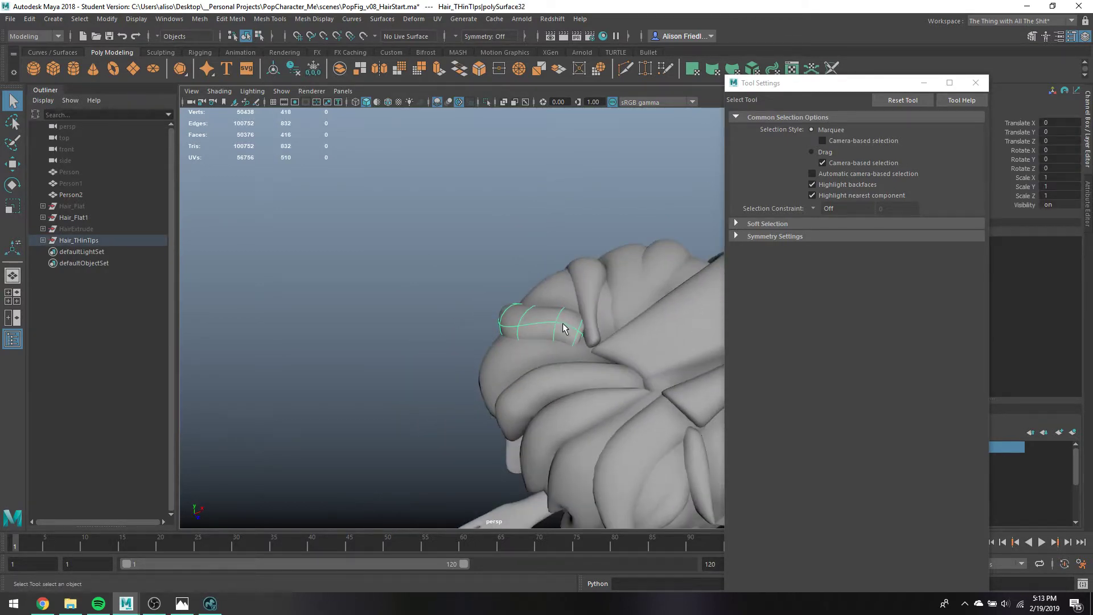
pyautogui.moveTo(563, 275); pyautogui.dragTo(516, 266, button='right')
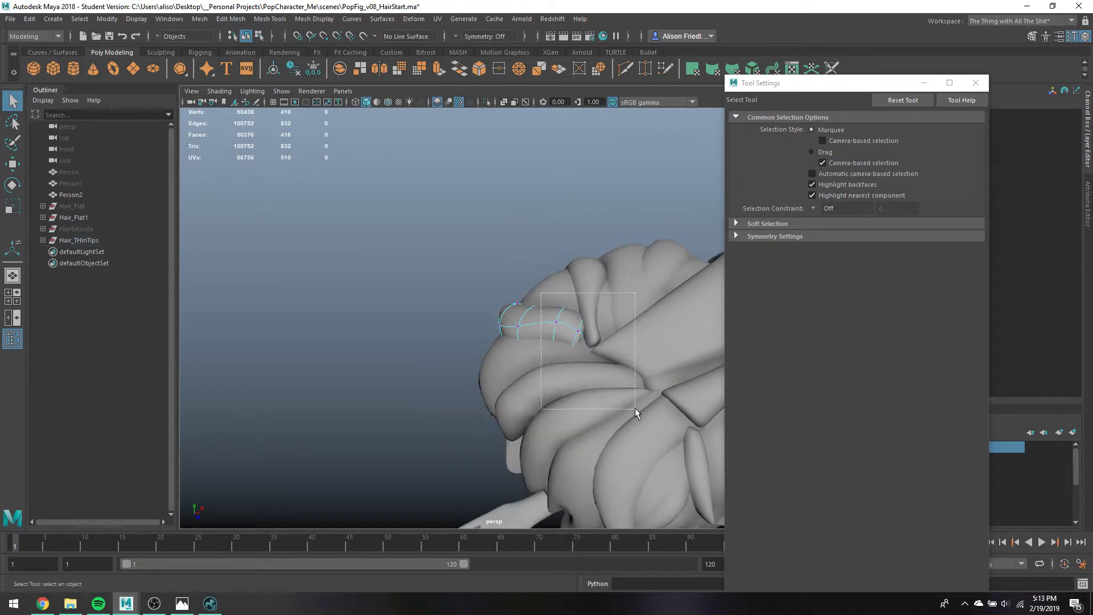
pyautogui.moveTo(634, 408); pyautogui.dragTo(635, 408)
pyautogui.press('r')
pyautogui.press('w')
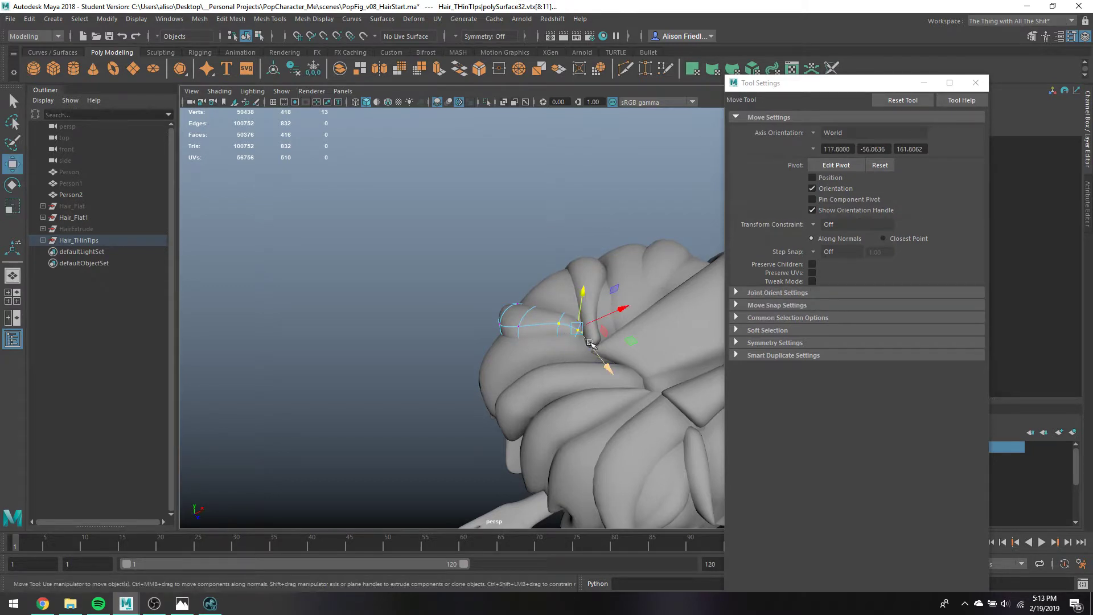
pyautogui.moveTo(587, 340); pyautogui.dragTo(598, 346)
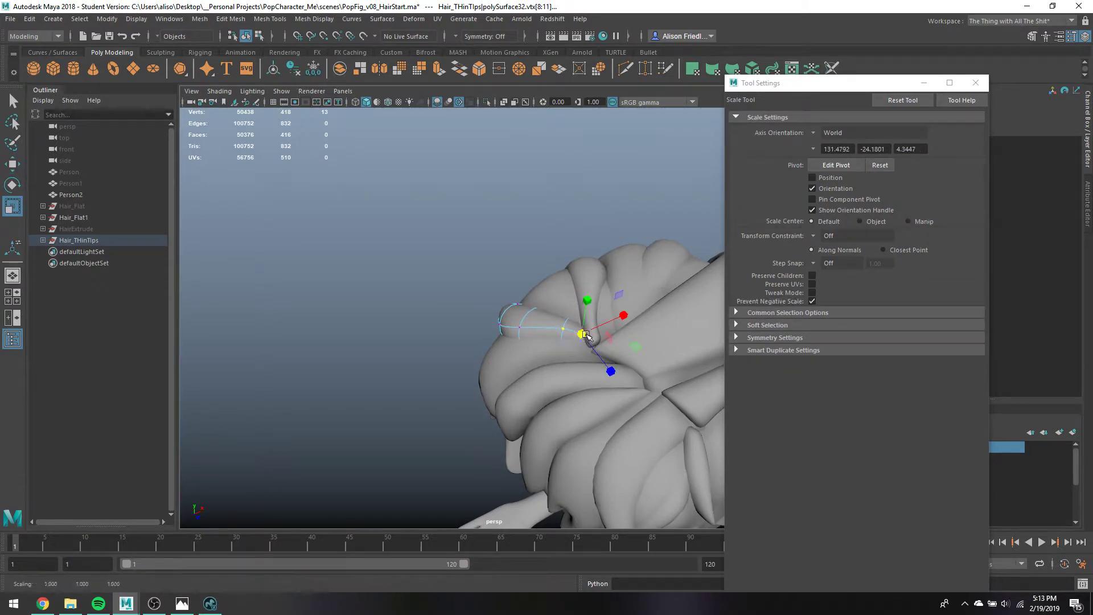
pyautogui.press('q')
# Shift the root vertices of the narrow strand beside the crown along Z so its end tucks into the parting
pyautogui.press('F8')
pyautogui.moveTo(597, 275); pyautogui.dragTo(584, 326, button='right')
pyautogui.press('F8')
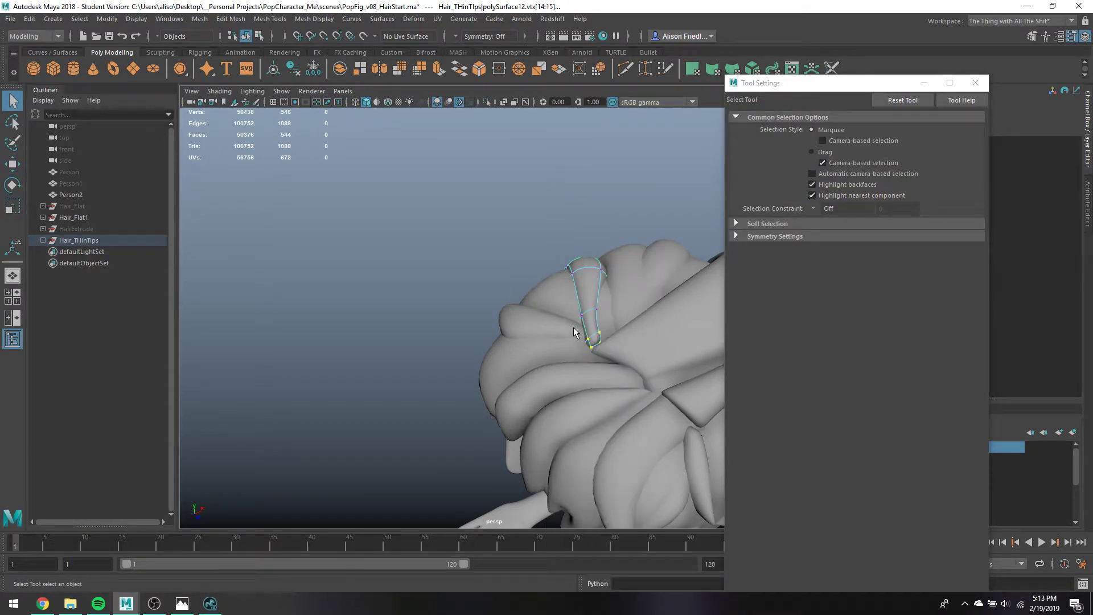
pyautogui.press('w')
pyautogui.press('F8')
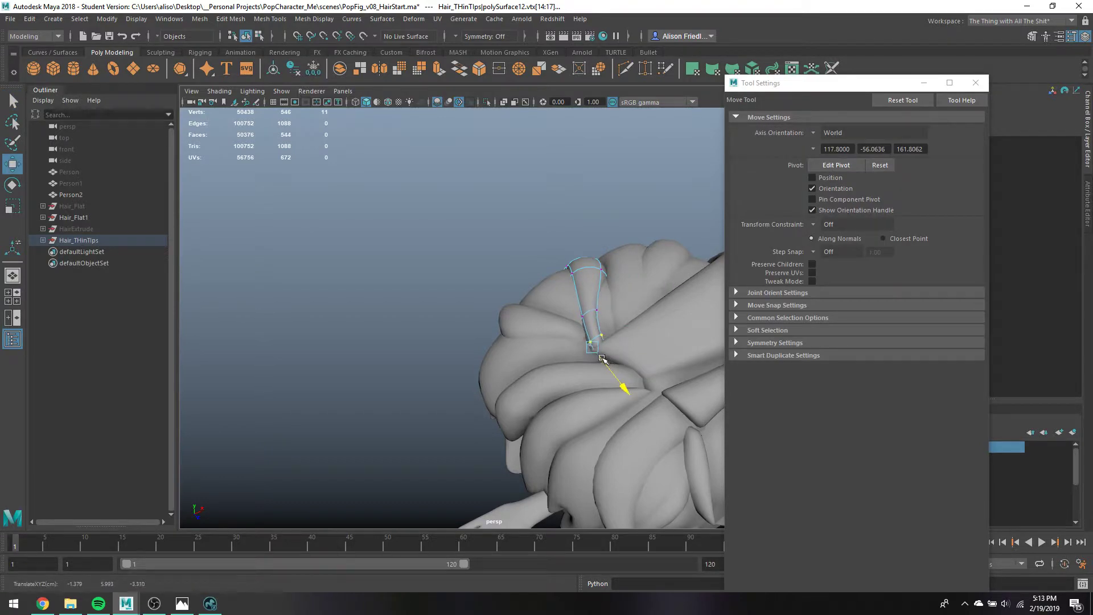
pyautogui.press('q')
# Reposition the root vertices of the curved side strand below the narrow one so it tucks under its neighbours
pyautogui.click(621, 371)
pyautogui.moveTo(621, 371); pyautogui.dragTo(556, 273, button='right')
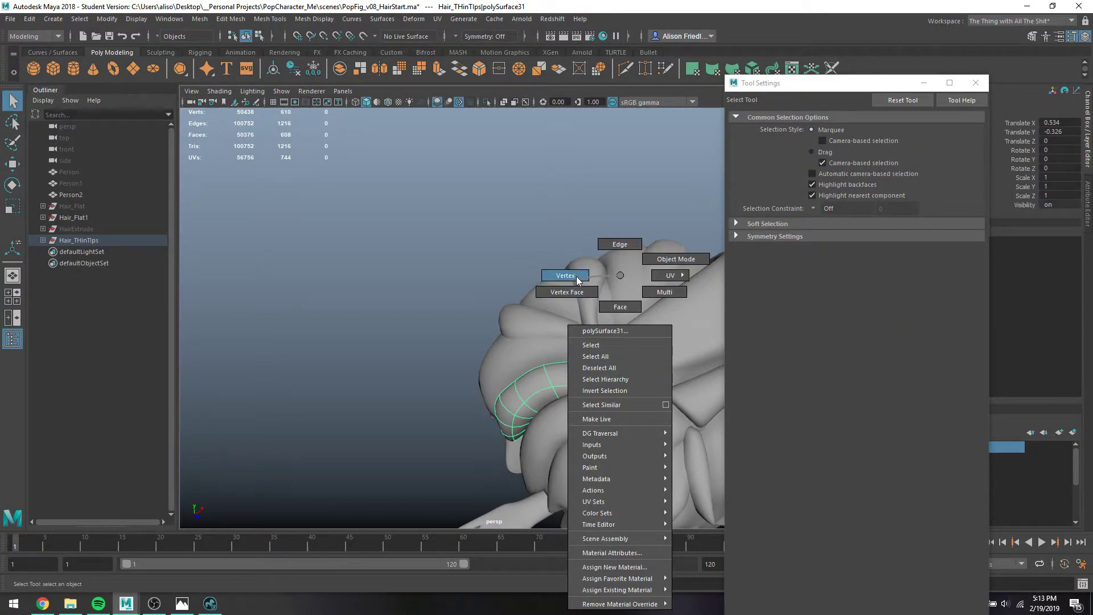
pyautogui.press('4')
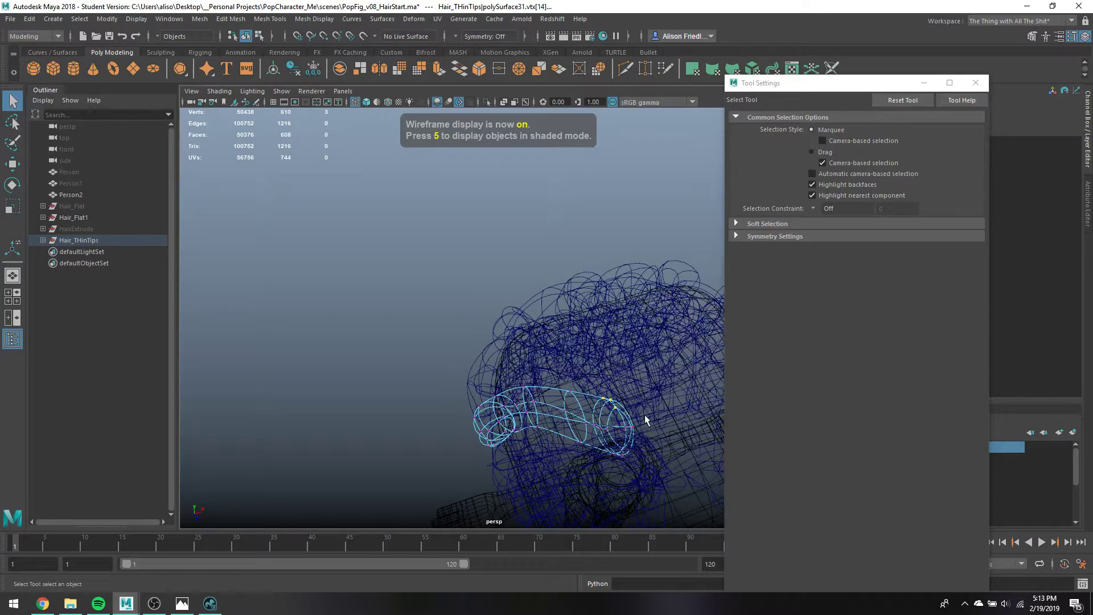
pyautogui.press('5')
pyautogui.moveTo(623, 405)
pyautogui.keyDown('alt'); pyautogui.mouseDown()
pyautogui.moveTo(617, 354)
pyautogui.moveTo(624, 363)
pyautogui.mouseUp(); pyautogui.keyUp('alt')
pyautogui.press('w')
pyautogui.press('q')
pyautogui.moveTo(619, 342); pyautogui.dragTo(623, 235, button='right')
pyautogui.moveTo(645, 337); pyautogui.dragTo(689, 257, button='right')
# Adjust the height of the root vertices on the large swept front fringe strand at the parting
pyautogui.keyDown('alt'); pyautogui.moveTo(615, 255); pyautogui.dragTo(730, 292); pyautogui.keyUp('alt')
pyautogui.keyDown('alt'); pyautogui.moveTo(649, 253); pyautogui.dragTo(546, 292); pyautogui.keyUp('alt')
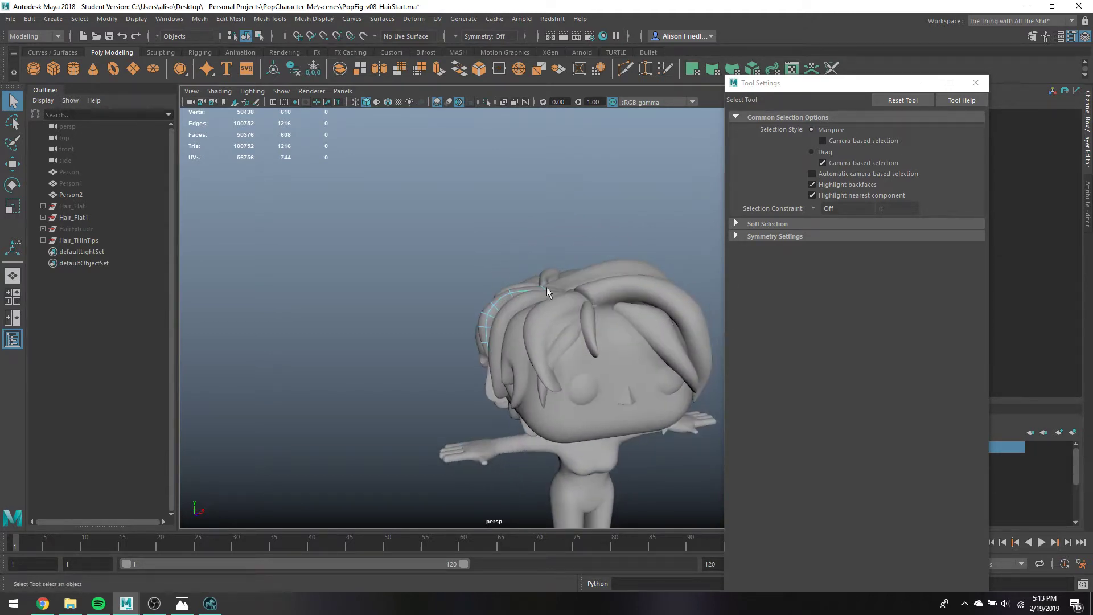
pyautogui.moveTo(598, 291); pyautogui.dragTo(547, 284, button='right')
pyautogui.keyDown('alt'); pyautogui.moveTo(546, 285); pyautogui.dragTo(531, 335); pyautogui.keyUp('alt')
pyautogui.press('4')
pyautogui.press('5')
pyautogui.press('w')
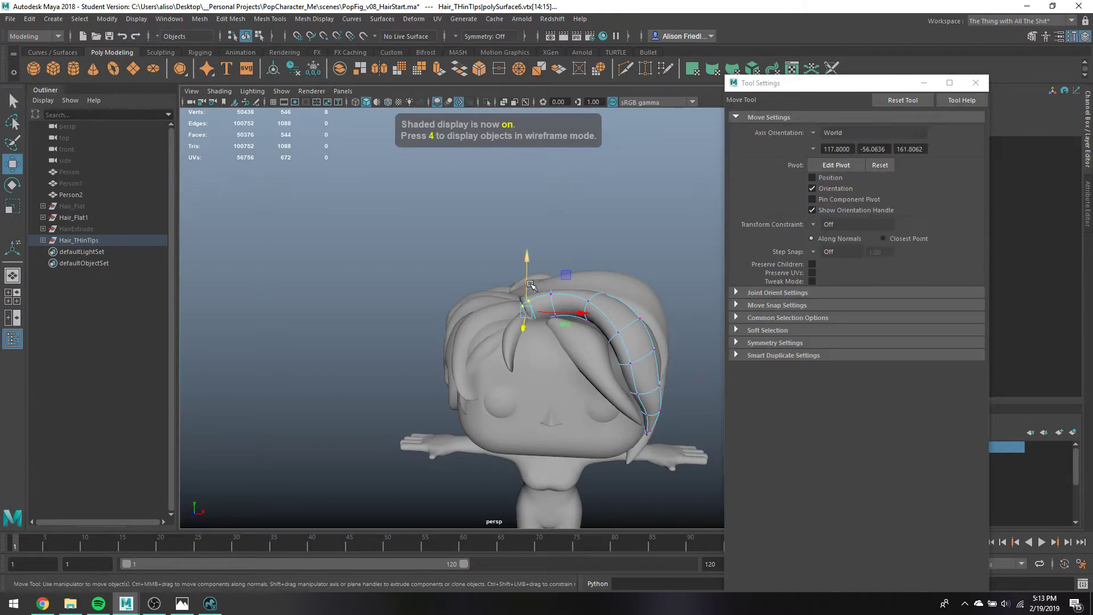
pyautogui.click(529, 303)
pyautogui.press('q')
pyautogui.moveTo(533, 293); pyautogui.dragTo(584, 255, button='right')
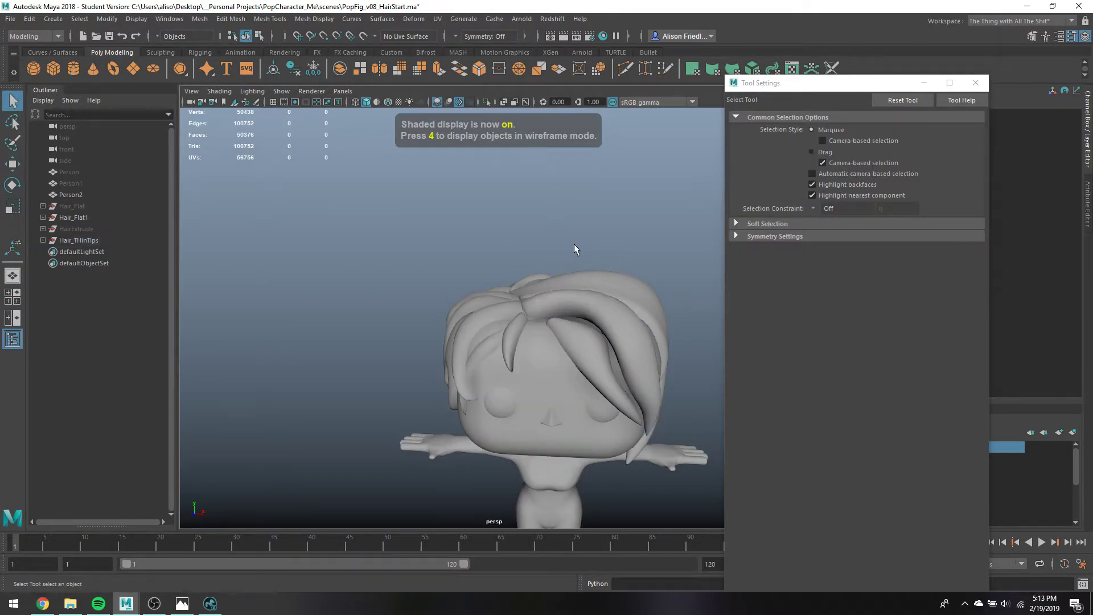
# Move the root face of the inner fringe strand up and inward beneath the large swept strand, toward the parting
pyautogui.keyDown('alt'); pyautogui.moveTo(535, 309); pyautogui.dragTo(579, 324); pyautogui.keyUp('alt')
pyautogui.click(665, 320)
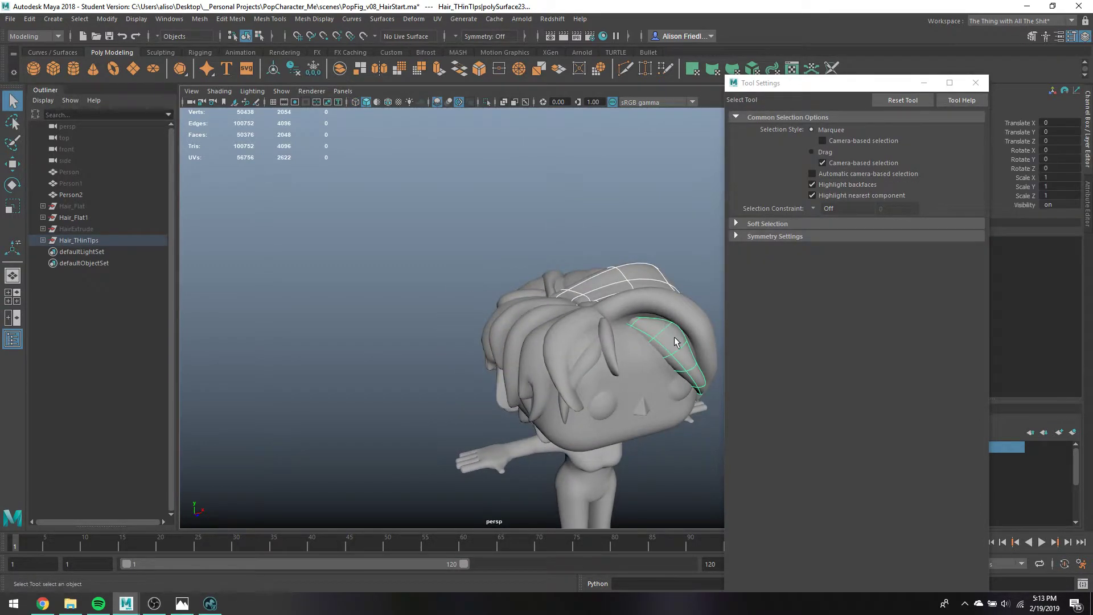
pyautogui.keyDown('alt'); pyautogui.moveTo(674, 337); pyautogui.dragTo(627, 336); pyautogui.keyUp('alt')
pyautogui.moveTo(595, 319); pyautogui.dragTo(578, 318, button='right')
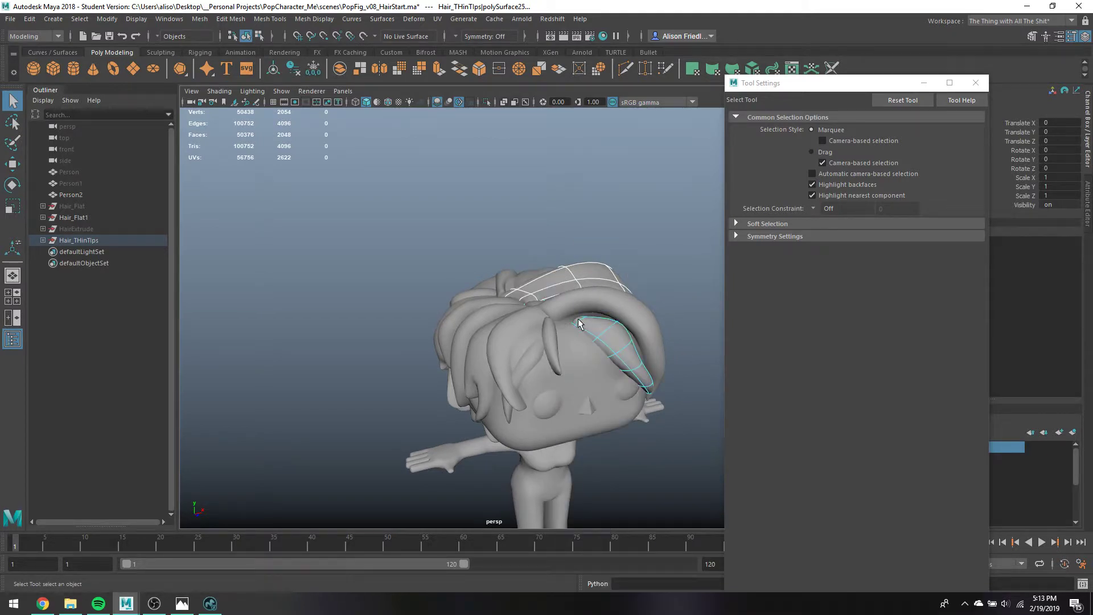
pyautogui.click(576, 319)
pyautogui.press('w')
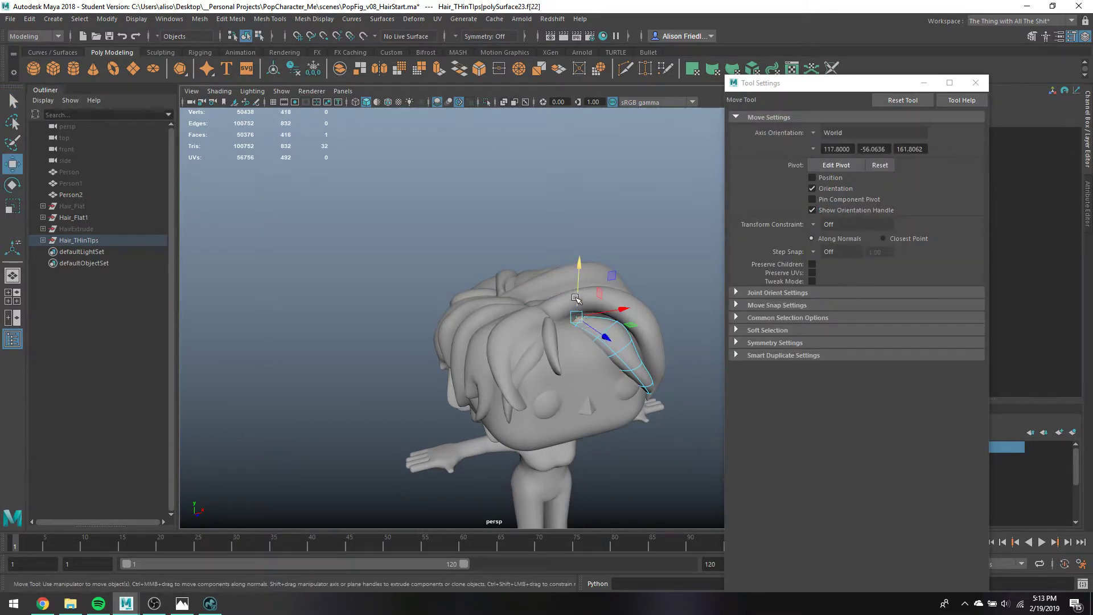
pyautogui.moveTo(575, 298); pyautogui.dragTo(575, 292)
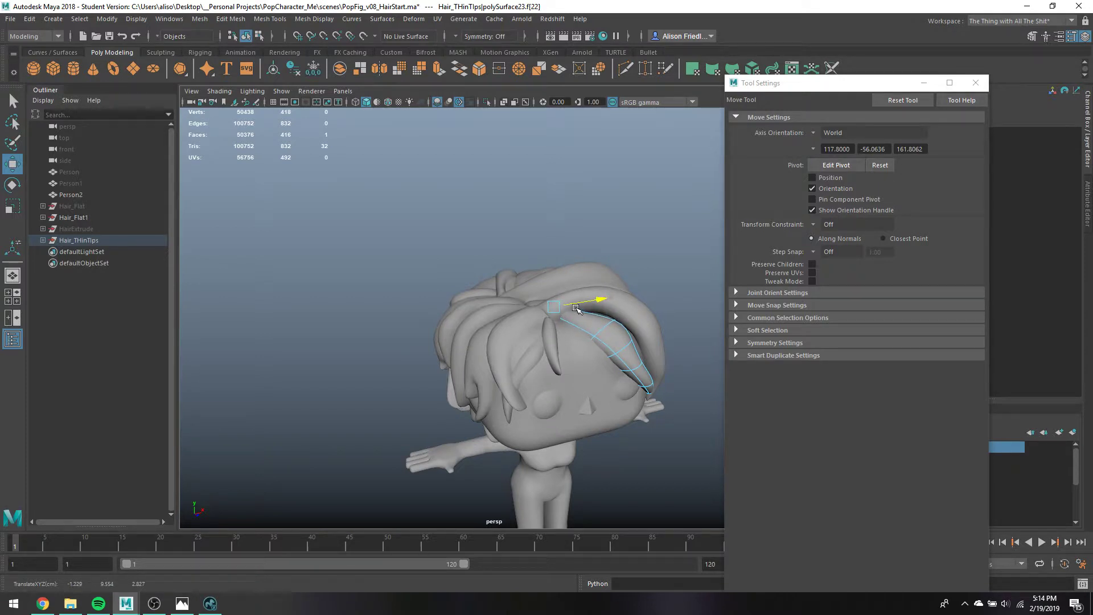
pyautogui.press('q')
# Move the upper outer face of the inner fringe strand to help close the gap under the large swept strand
pyautogui.keyDown('alt'); pyautogui.moveTo(609, 320); pyautogui.dragTo(497, 347); pyautogui.keyUp('alt')
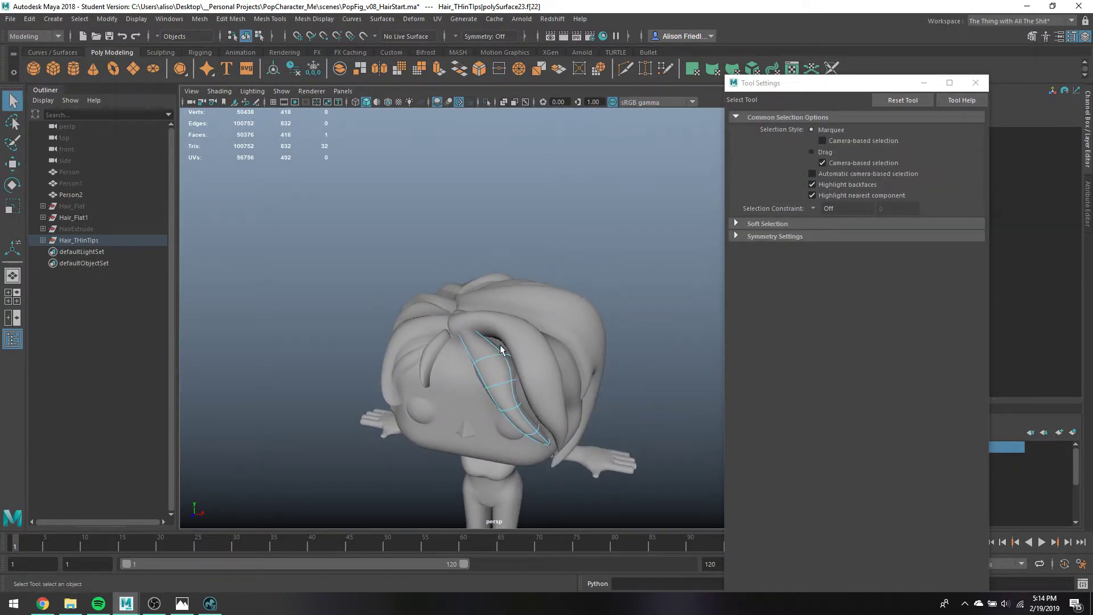
pyautogui.press('F8')
pyautogui.press('w')
pyautogui.press('q')
pyautogui.rightClick(493, 346)
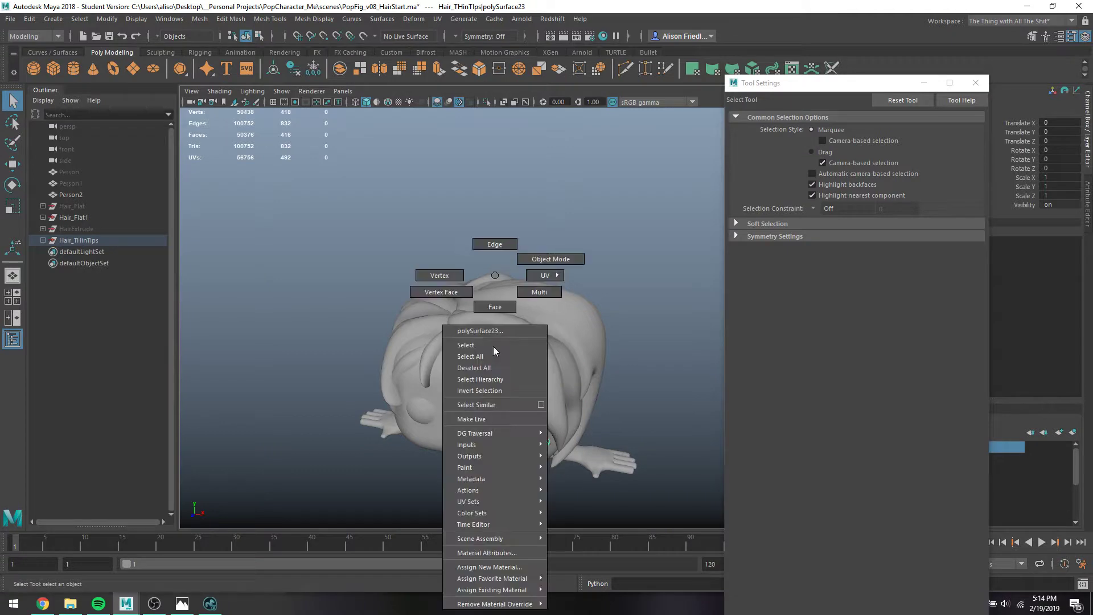
pyautogui.click(503, 306)
pyautogui.click(501, 346)
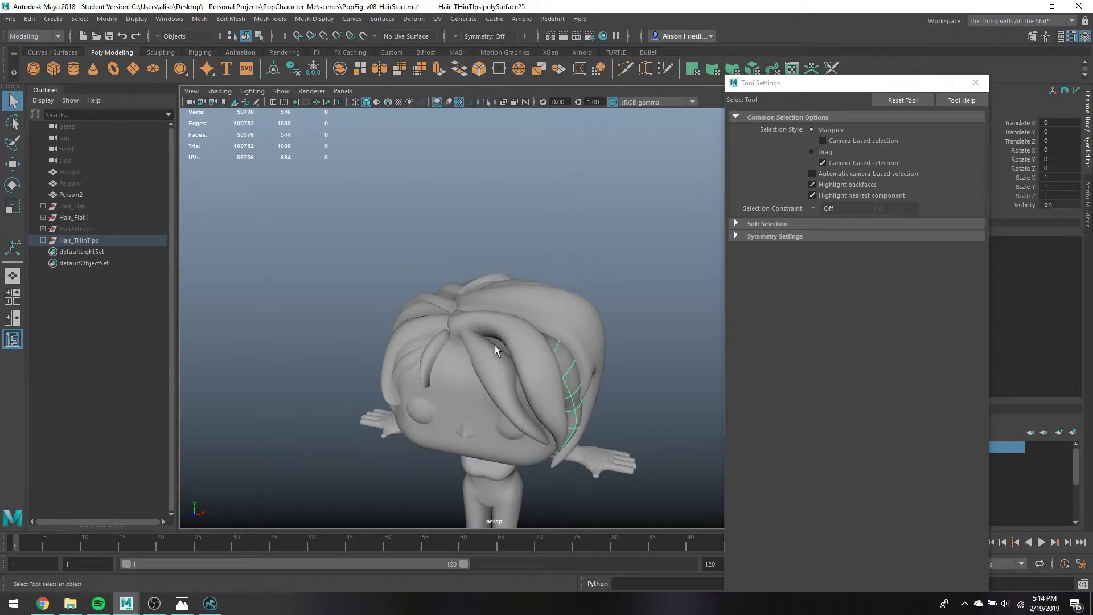
pyautogui.rightClick(494, 345)
pyautogui.click(494, 306)
pyautogui.click(500, 354)
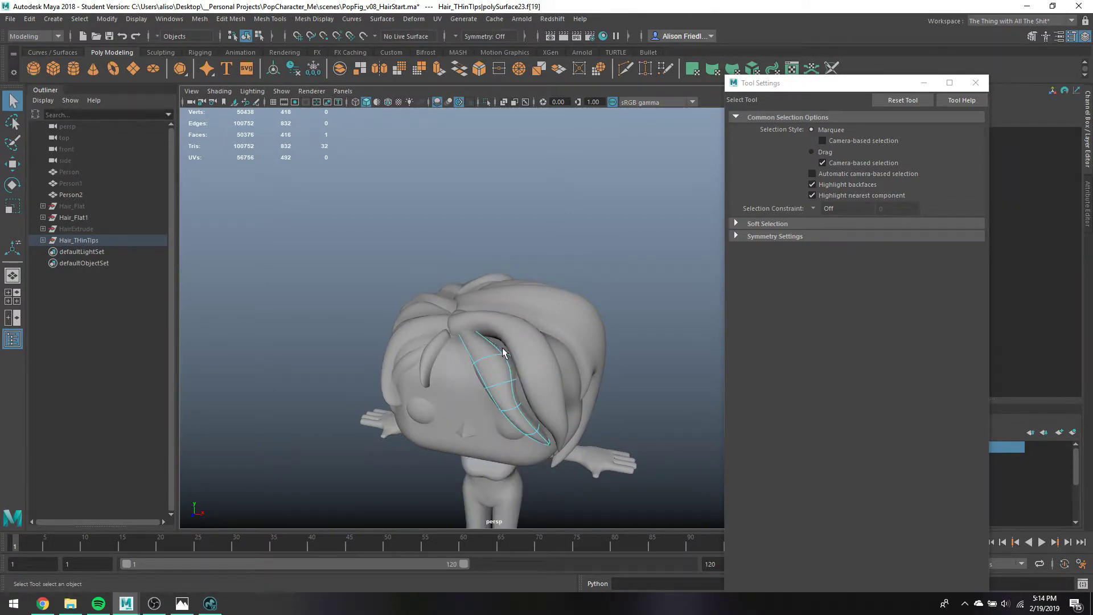
pyautogui.press('w')
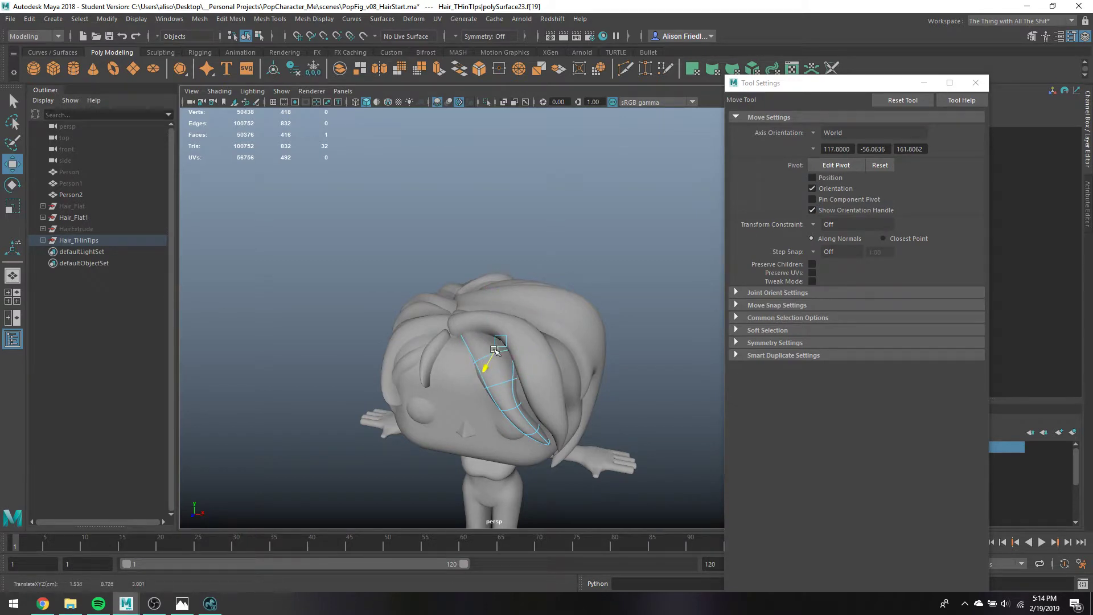
pyautogui.moveTo(500, 329); pyautogui.dragTo(503, 319)
pyautogui.press('q')
pyautogui.moveTo(492, 334); pyautogui.dragTo(545, 256, button='right')
# Scale and reposition the tip vertices of the small fringe strand on the side of the forehead
pyautogui.keyDown('alt'); pyautogui.moveTo(529, 312); pyautogui.dragTo(553, 296); pyautogui.keyUp('alt')
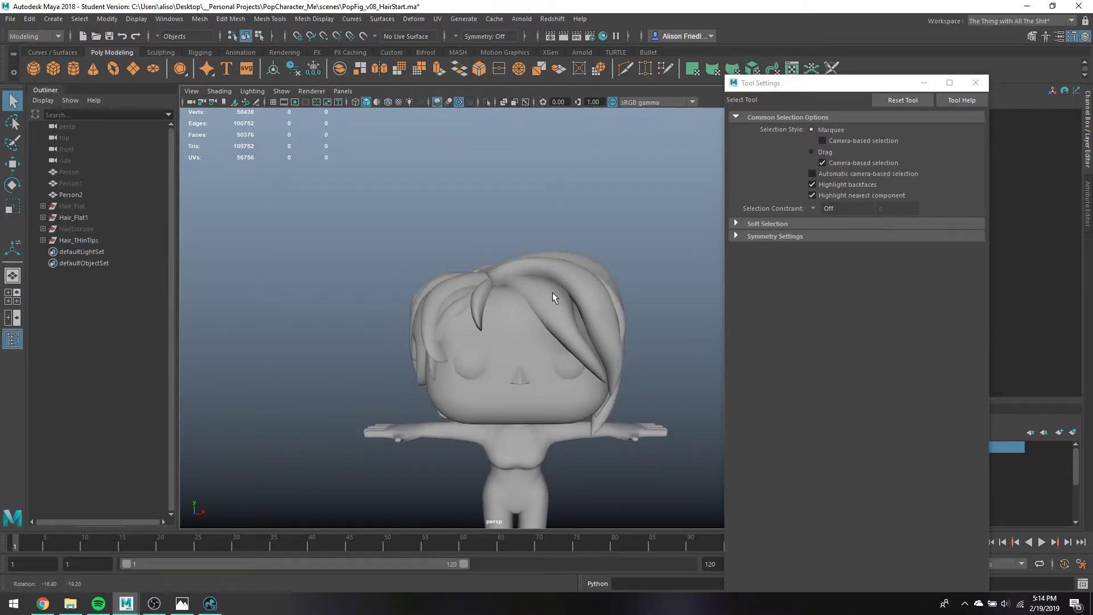
pyautogui.click(443, 313)
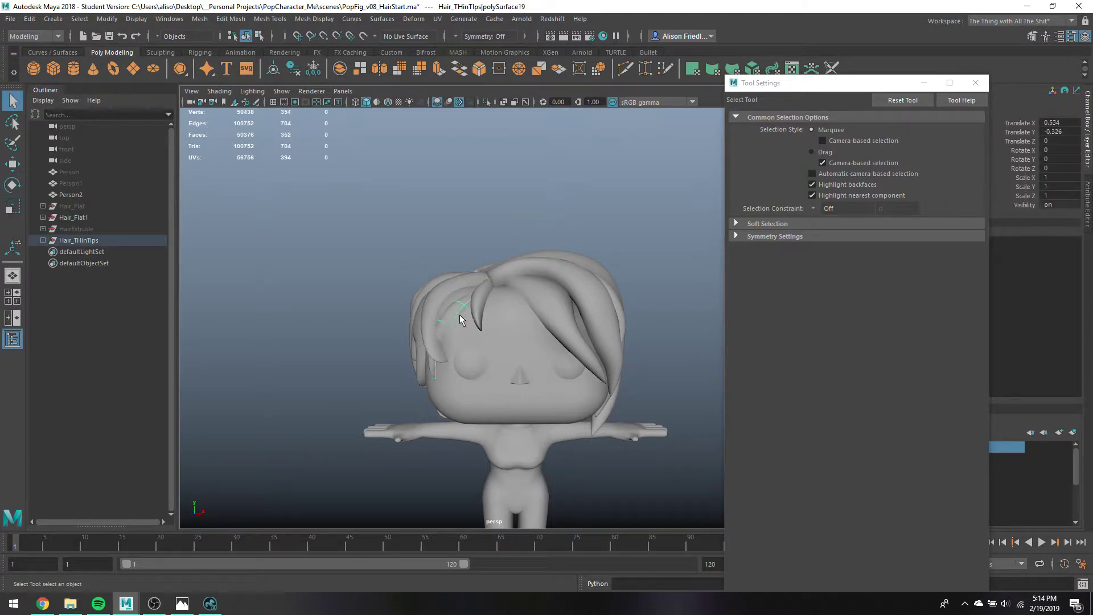
pyautogui.moveTo(431, 356); pyautogui.dragTo(404, 273, button='right')
pyautogui.keyDown('alt'); pyautogui.moveTo(441, 353); pyautogui.dragTo(487, 356); pyautogui.keyUp('alt')
pyautogui.moveTo(551, 403); pyautogui.dragTo(551, 402)
pyautogui.press('r')
pyautogui.moveTo(509, 364); pyautogui.dragTo(561, 332)
pyautogui.press('w')
pyautogui.press('e')
pyautogui.press('q')
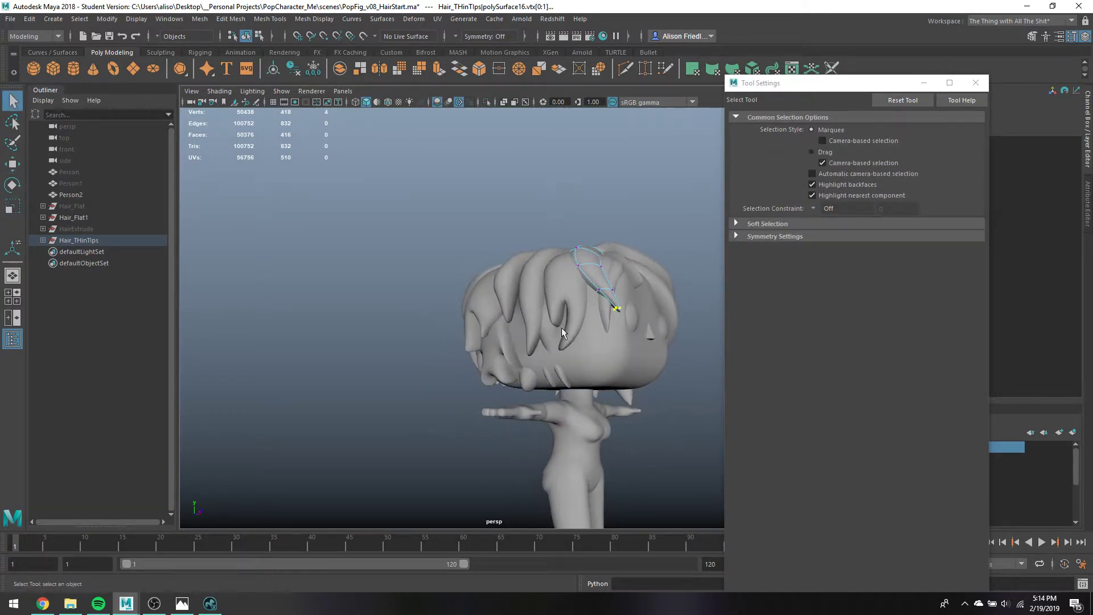
# Reposition the vertices at both tips of the forked side strand
pyautogui.click(573, 302)
pyautogui.moveTo(573, 305); pyautogui.dragTo(523, 277, button='right')
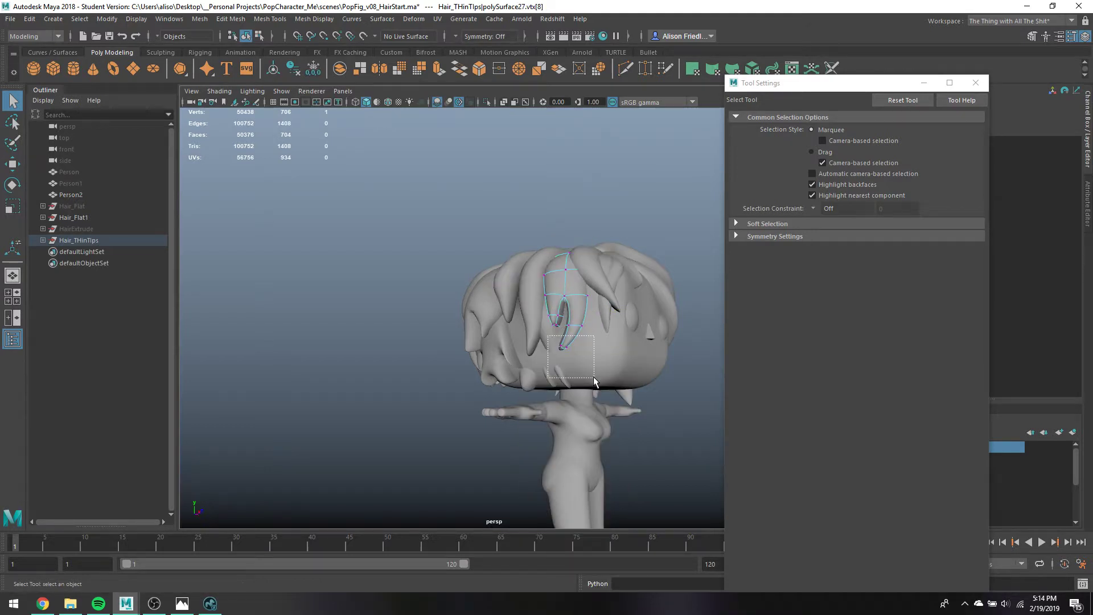
pyautogui.moveTo(593, 378); pyautogui.dragTo(594, 379)
pyautogui.press('w')
pyautogui.press('q')
pyautogui.moveTo(545, 320); pyautogui.dragTo(559, 330)
pyautogui.press('w')
pyautogui.press('q')
# Select the tip vertices of the long strand beneath the forked strand and reposition them against the head
pyautogui.click(556, 347)
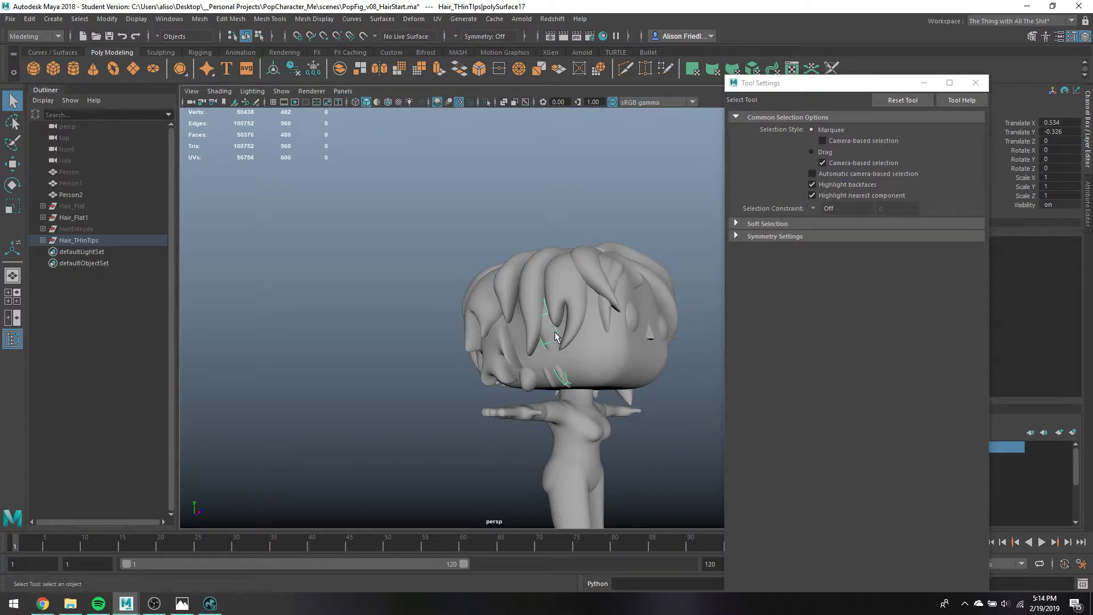
pyautogui.moveTo(552, 307); pyautogui.dragTo(528, 282, button='right')
pyautogui.press('4')
pyautogui.moveTo(546, 351)
pyautogui.mouseDown()
pyautogui.moveTo(561, 376)
pyautogui.moveTo(525, 391)
pyautogui.mouseUp()
pyautogui.press('5')
pyautogui.press('w')
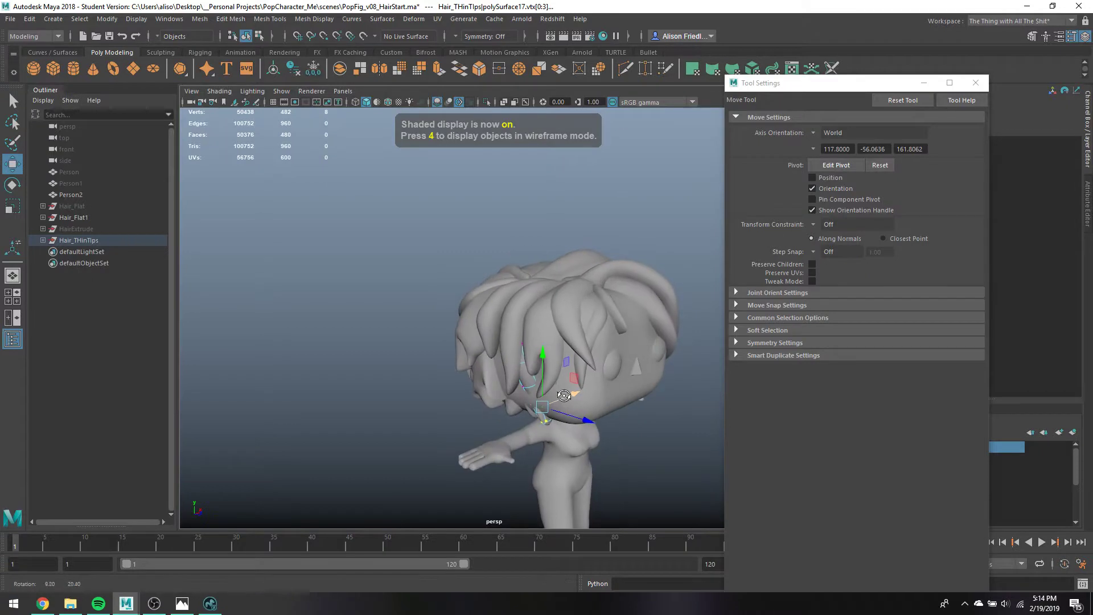
pyautogui.press('q')
# Add the next row of vertices to the long strand's tip selection, then move and scale the lower end
pyautogui.keyDown('shift'); pyautogui.click(523, 387); pyautogui.keyUp('shift')
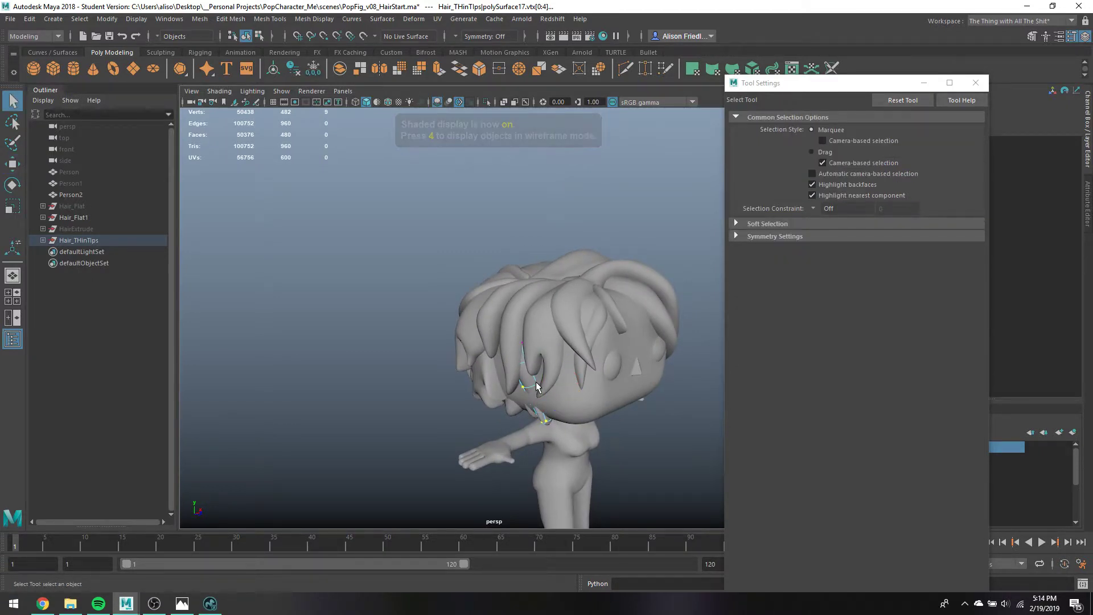
pyautogui.keyDown('shift'); pyautogui.doubleClick(536, 385); pyautogui.keyUp('shift')
pyautogui.press('w')
pyautogui.moveTo(556, 391); pyautogui.dragTo(515, 427)
pyautogui.press('q')
pyautogui.press('r')
pyautogui.press('q')
# Shift the lower side strand along Z to about -0.215 and the strand behind it along X to about -0.133
pyautogui.click(558, 275)
pyautogui.moveTo(558, 275); pyautogui.dragTo(558, 306, button='right')
pyautogui.press('w')
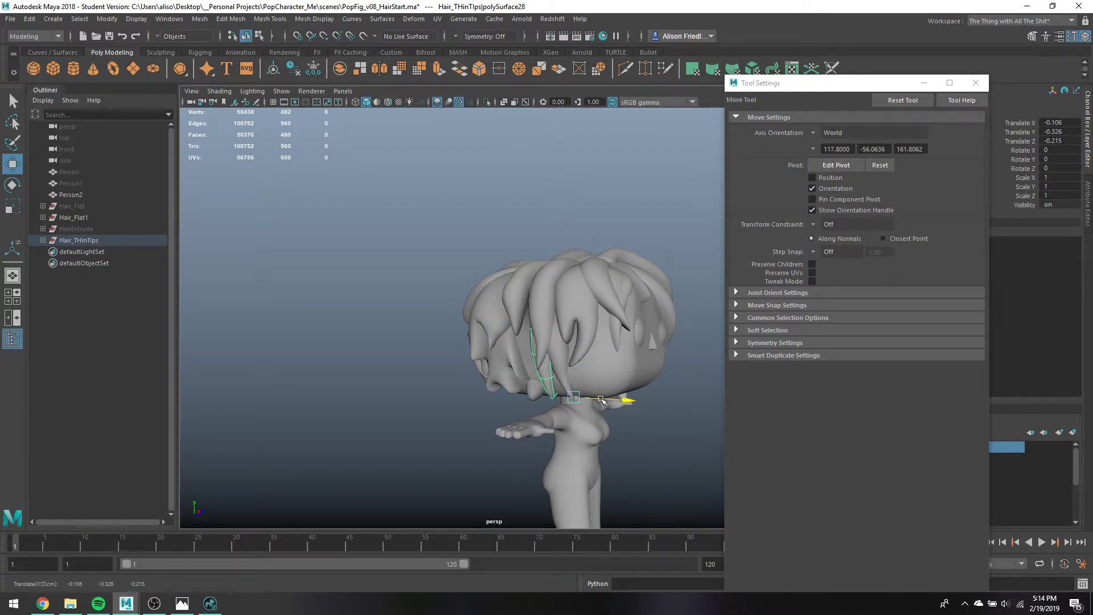
pyautogui.press('q')
pyautogui.click(535, 391)
pyautogui.press('w')
pyautogui.moveTo(599, 390); pyautogui.dragTo(594, 394)
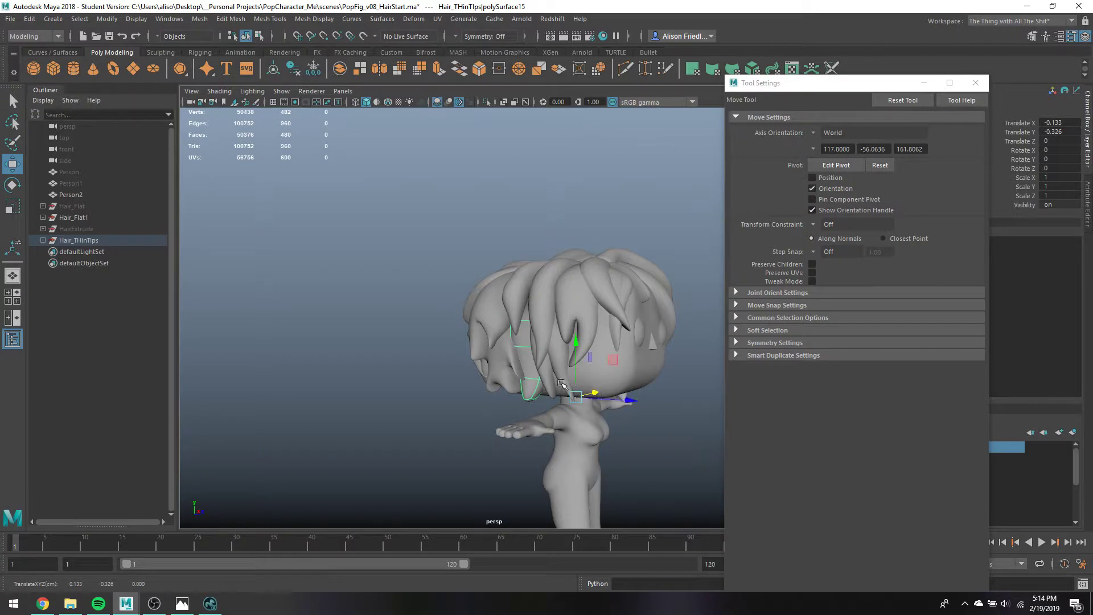
# Scale down the tip vertices of the blunt lower side strand to give it a thin point
pyautogui.press('q')
pyautogui.moveTo(536, 275); pyautogui.dragTo(498, 221, button='right')
pyautogui.moveTo(496, 258); pyautogui.dragTo(495, 259, button='right')
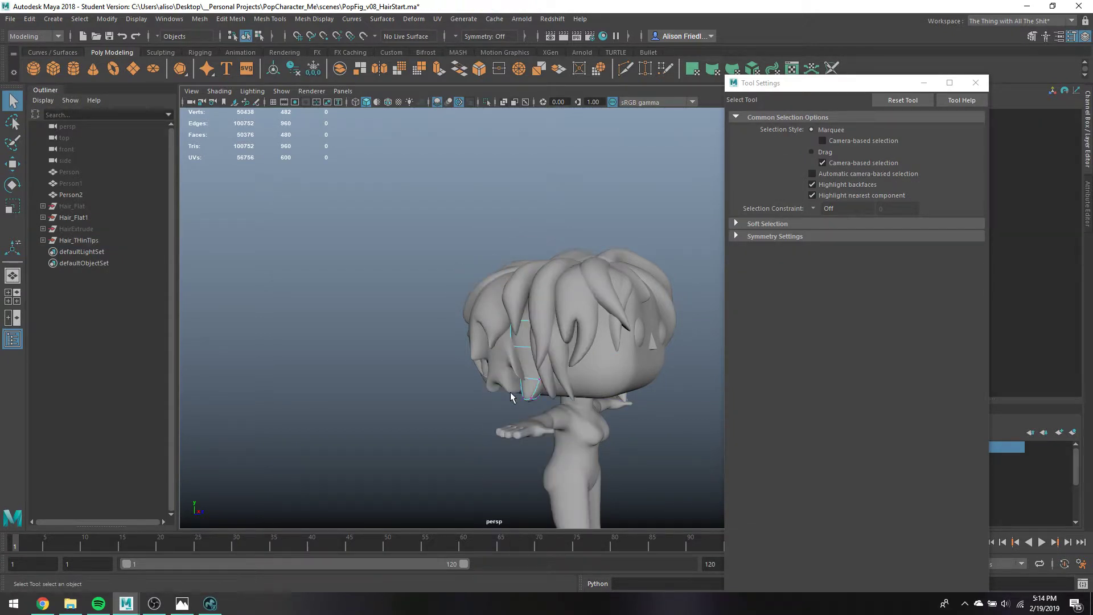
pyautogui.press('r')
pyautogui.moveTo(507, 388); pyautogui.dragTo(527, 408)
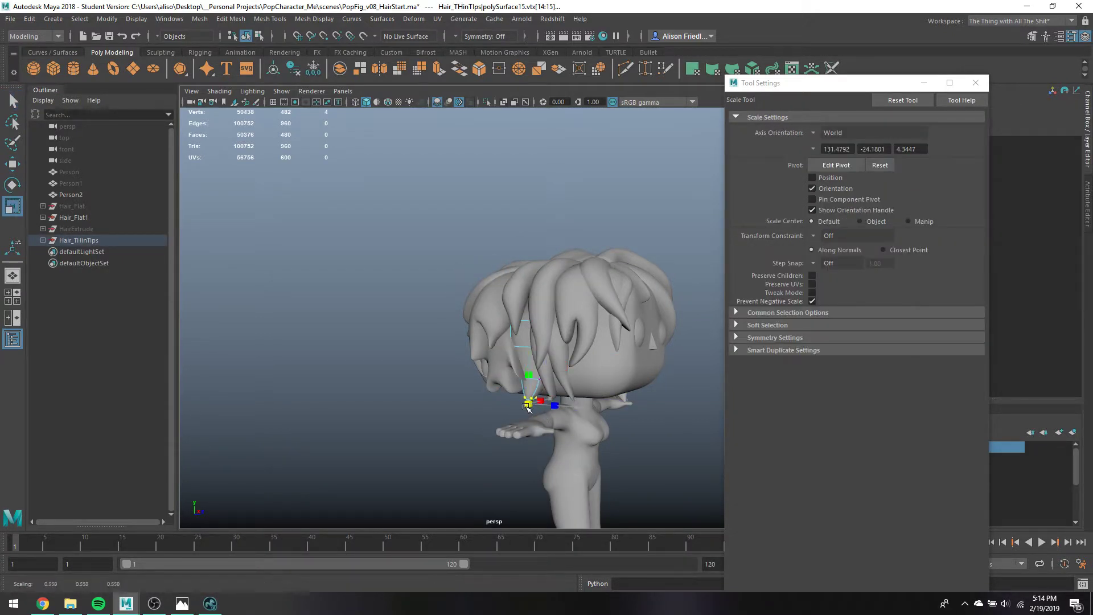
pyautogui.press('q')
# Select the lower tip vertices of the multi-pointed strand beneath the side hair, scale them down and shift them toward the back
pyautogui.keyDown('alt'); pyautogui.moveTo(541, 357); pyautogui.dragTo(596, 372); pyautogui.keyUp('alt')
pyautogui.moveTo(574, 291); pyautogui.dragTo(472, 274, button='right')
pyautogui.click(528, 364)
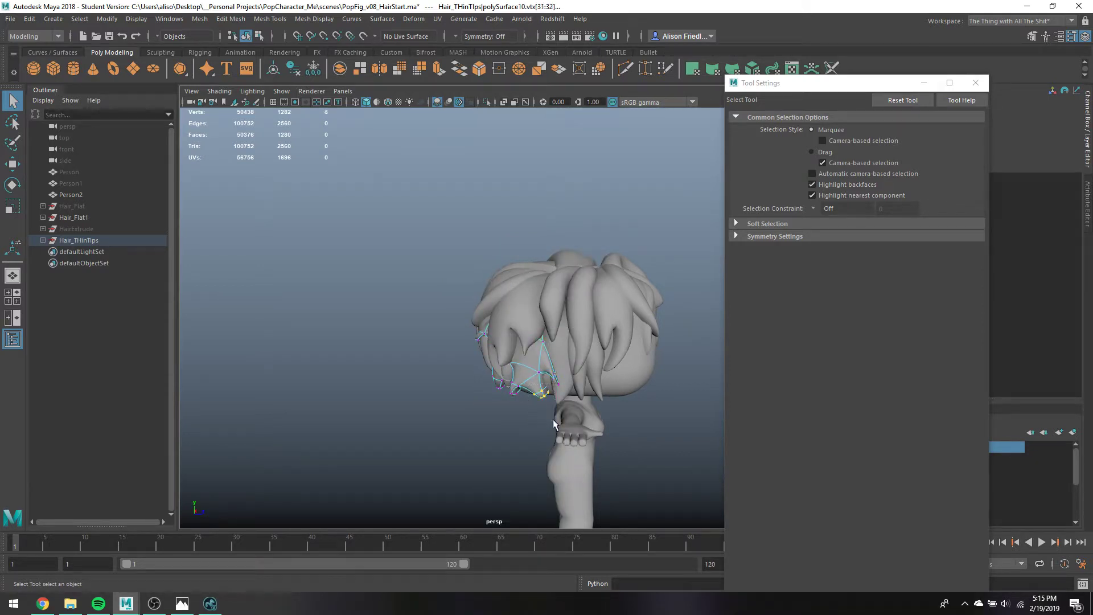
pyautogui.press('4')
pyautogui.press('r')
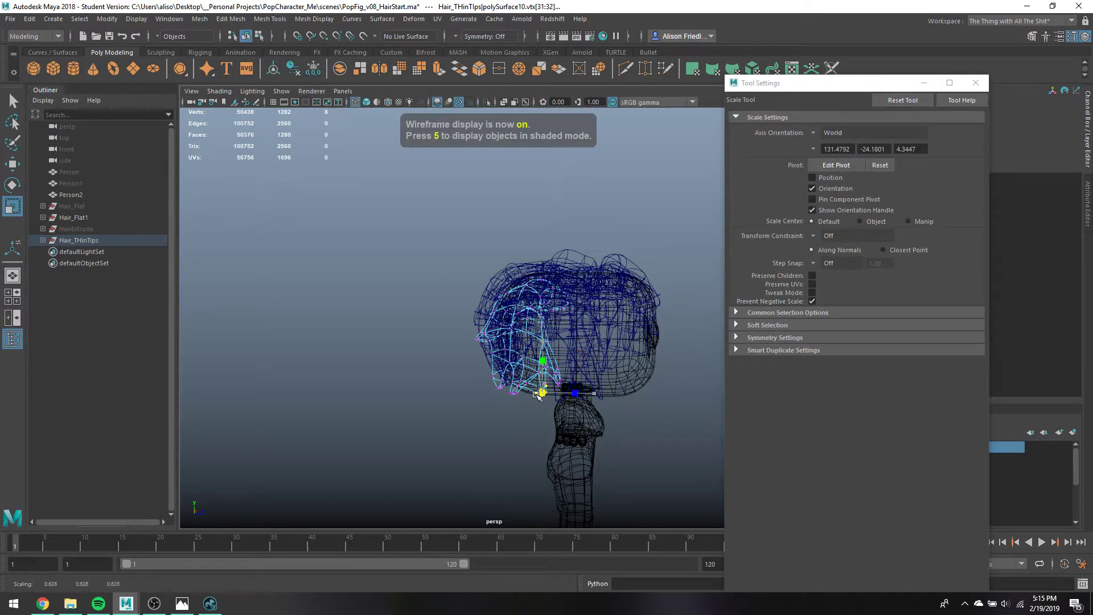
pyautogui.press('5')
pyautogui.press('w')
pyautogui.moveTo(542, 391); pyautogui.dragTo(535, 392)
pyautogui.press('q')
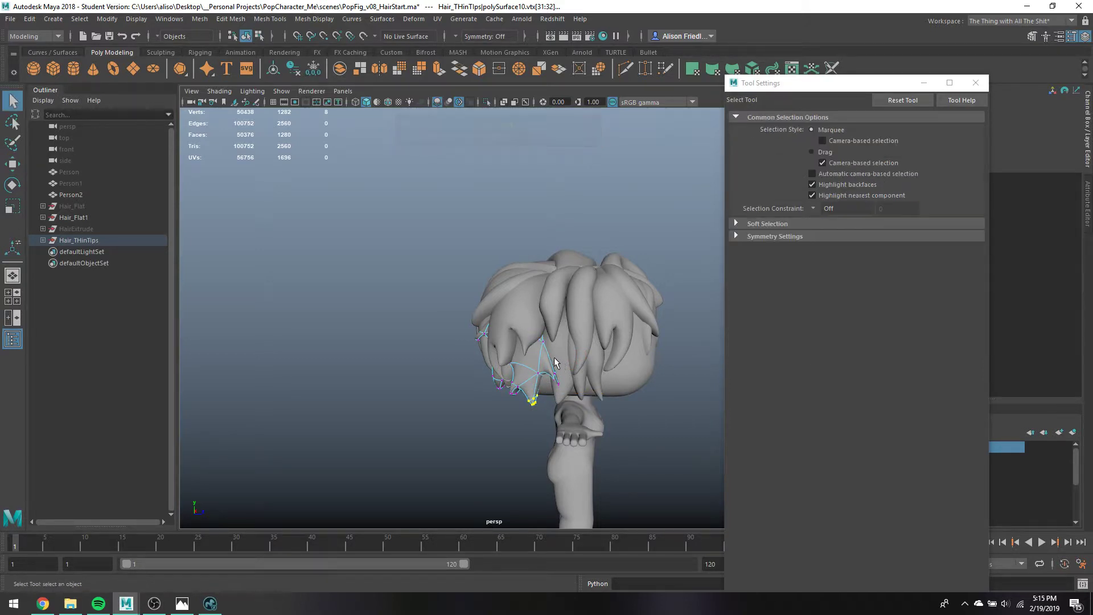
# Select the vertices around all the lower points of the multi-pointed strand and move them slightly along Z toward the face
pyautogui.press('w')
pyautogui.press('q')
pyautogui.press('4')
pyautogui.keyDown('alt'); pyautogui.moveTo(521, 373); pyautogui.dragTo(563, 430); pyautogui.keyUp('alt')
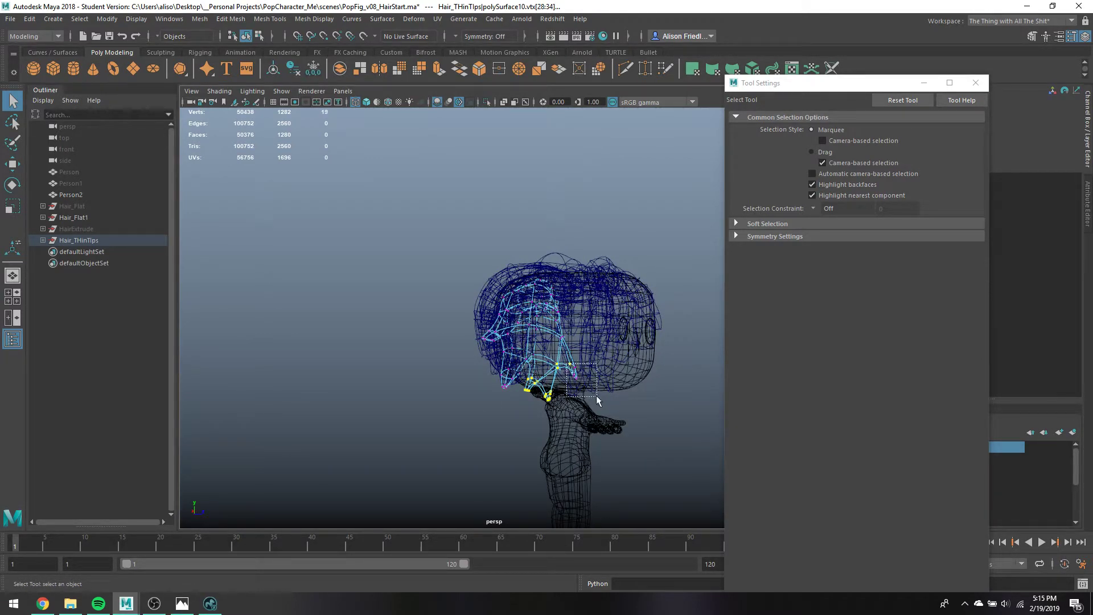
pyautogui.keyDown('shift'); pyautogui.moveTo(596, 398); pyautogui.dragTo(596, 397); pyautogui.keyUp('shift')
pyautogui.press('5')
pyautogui.press('w')
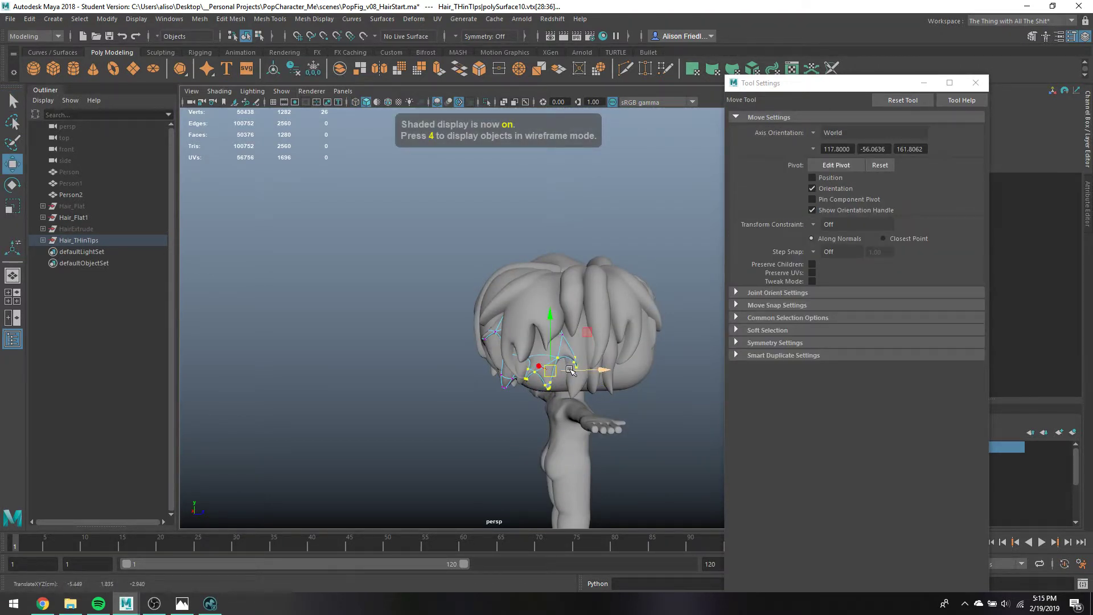
pyautogui.moveTo(567, 370); pyautogui.dragTo(589, 375)
# Select only the end vertices of the multi-pointed strand's front point, reposition them slightly and prepare to scale them
pyautogui.press('e')
pyautogui.press('q')
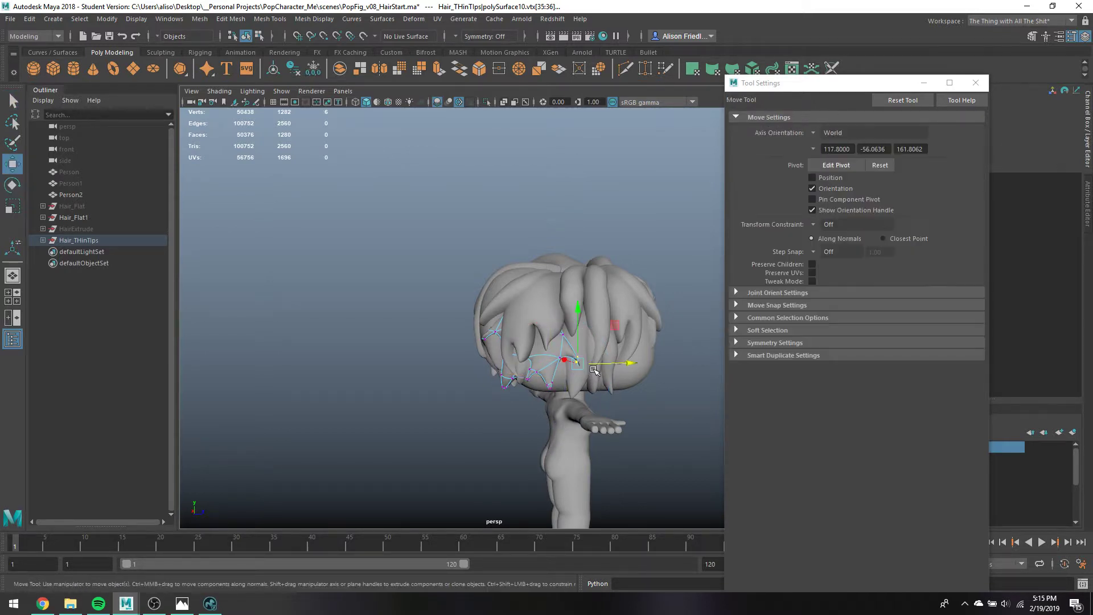
pyautogui.press('r')
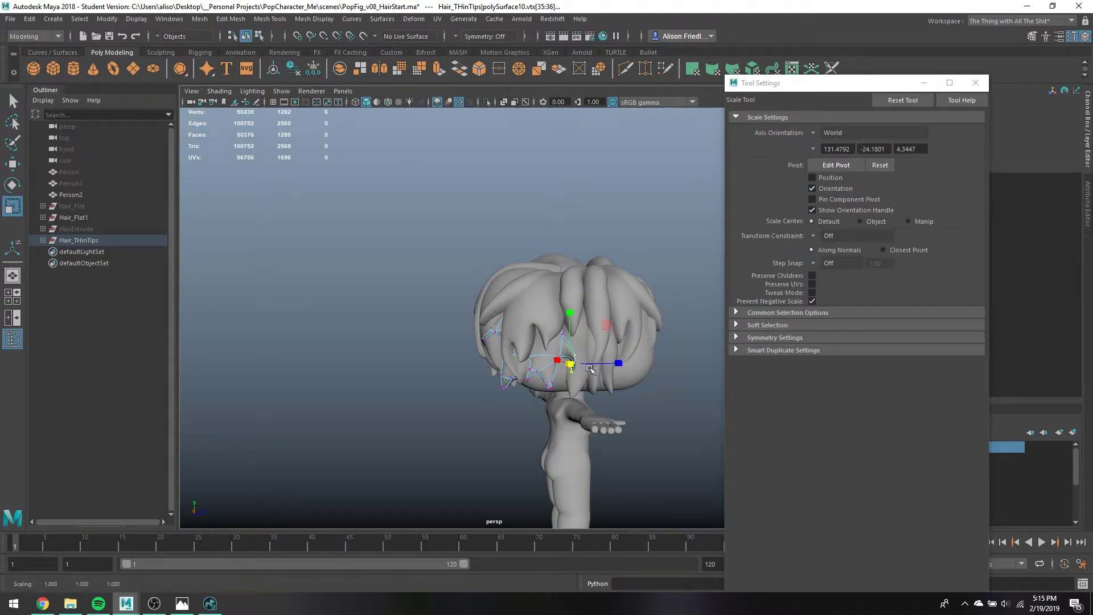
# Select the edge on the outer side of the strand's front point and move it inward to narrow the point
pyautogui.press('f')
pyautogui.press('q')
pyautogui.moveTo(533, 290); pyautogui.dragTo(534, 267, button='right')
pyautogui.click(521, 268)
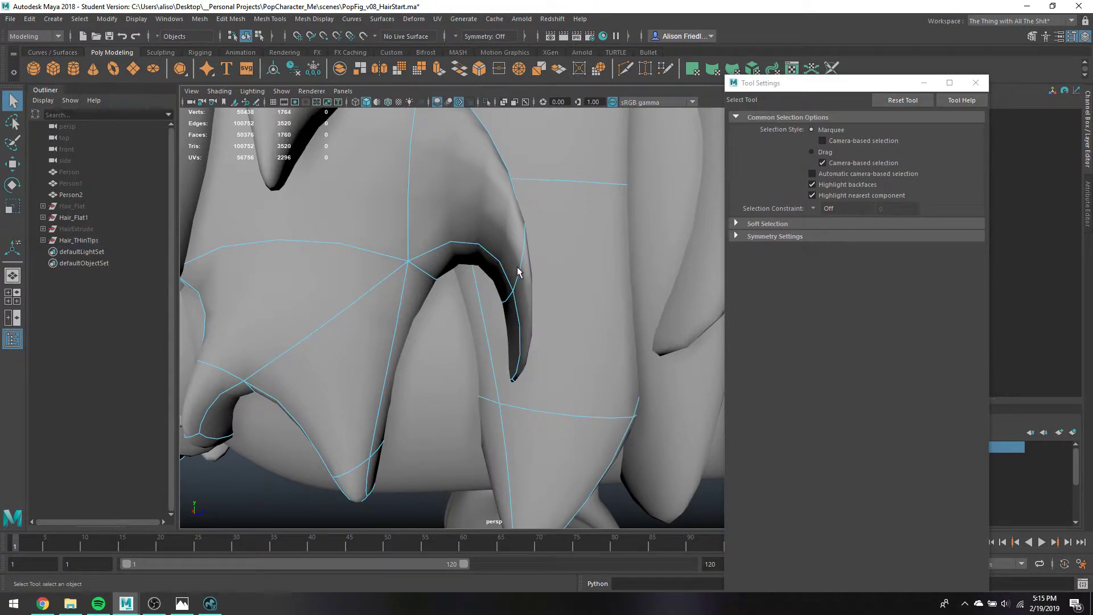
pyautogui.press('w')
# Adjust the front point's edge along Z with smooth preview off, restore the smooth preview and pick the edge higher up the strand
pyautogui.press('1')
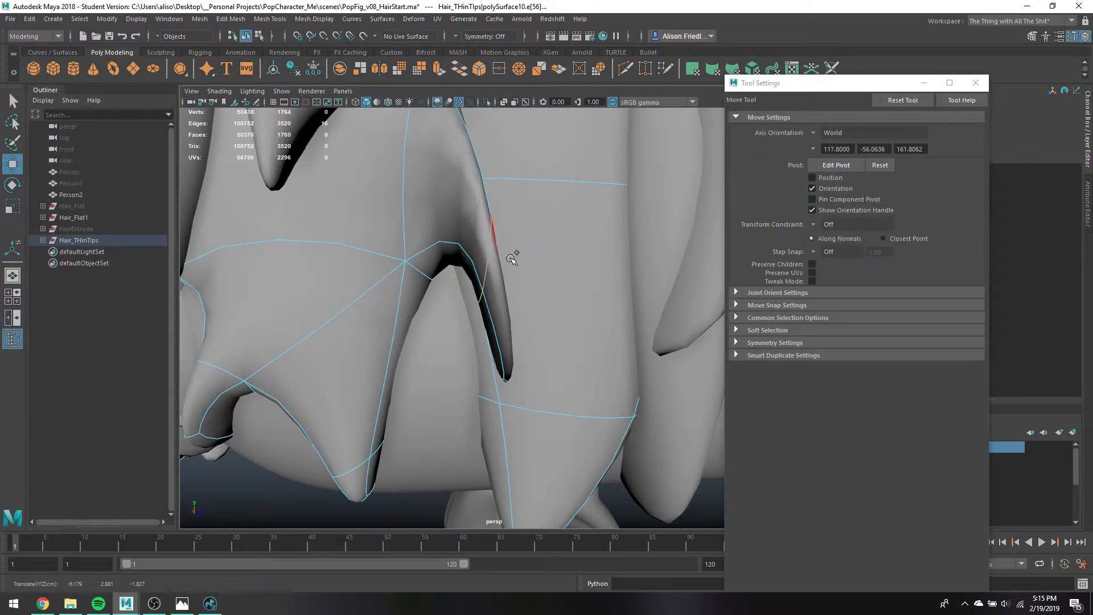
pyautogui.keyDown('alt'); pyautogui.moveTo(538, 259); pyautogui.dragTo(529, 313); pyautogui.keyUp('alt')
pyautogui.press('e')
pyautogui.press('r')
pyautogui.press('w')
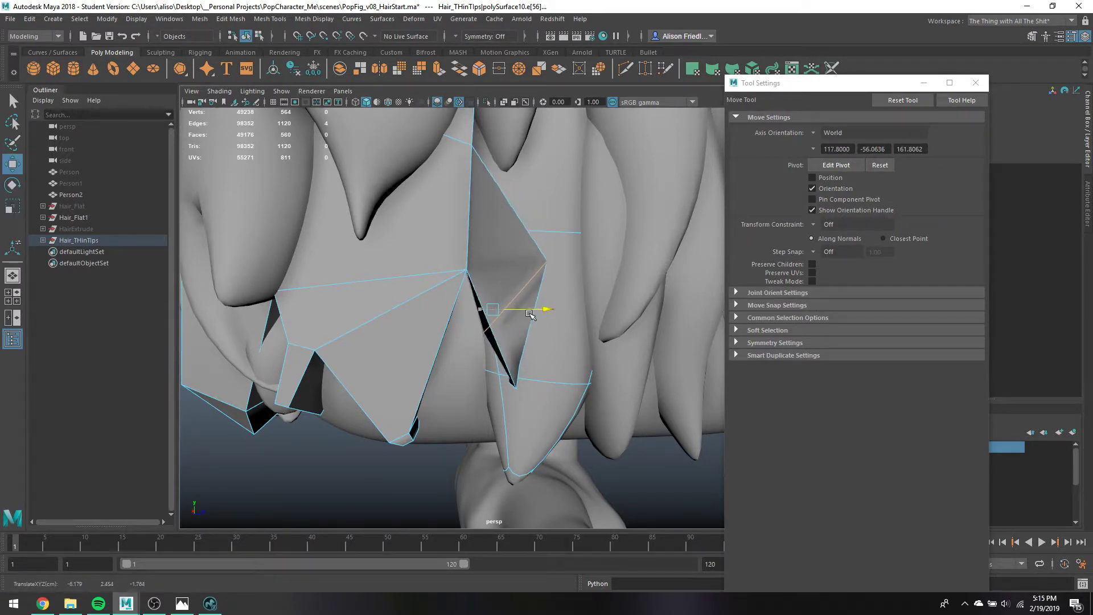
pyautogui.press('3')
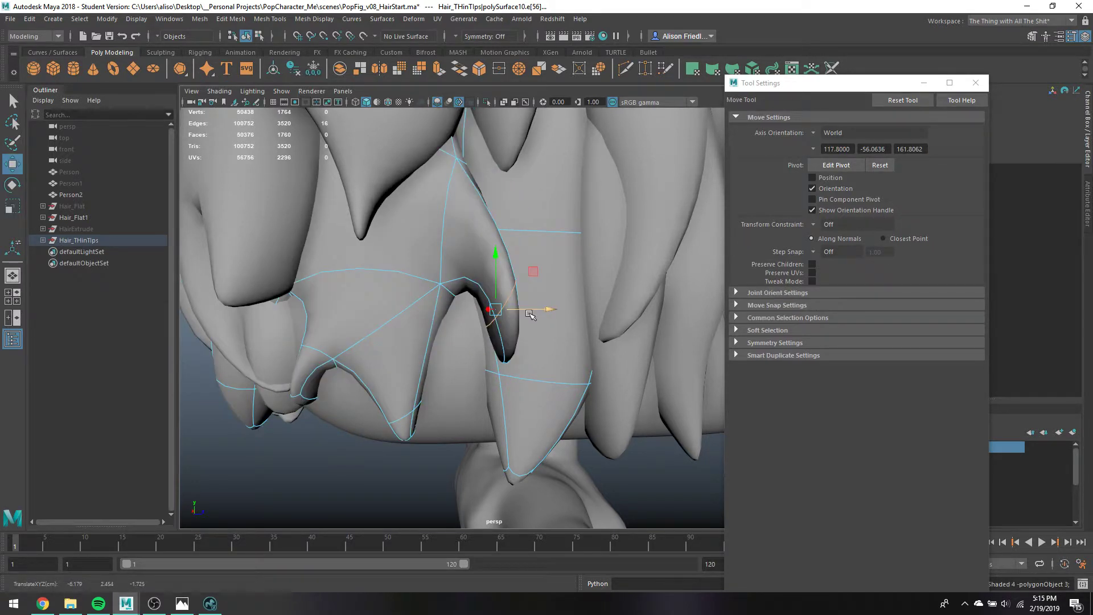
pyautogui.click(467, 164)
pyautogui.press('q')
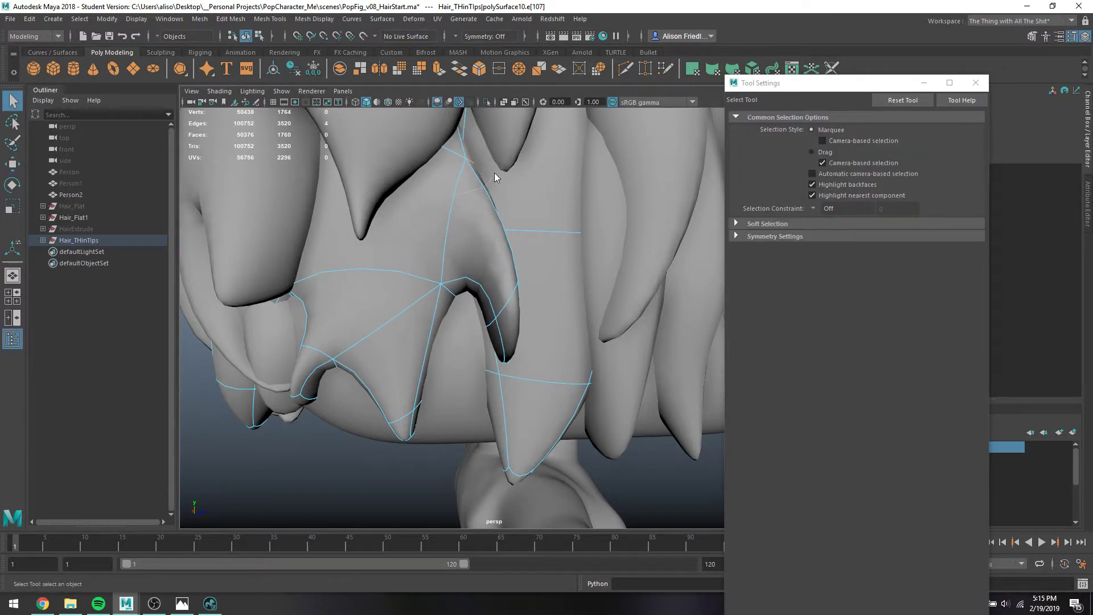
# Return to object mode, save the scene and display the figure with its texture maps
pyautogui.press('a')
pyautogui.moveTo(476, 255); pyautogui.dragTo(545, 214, button='right')
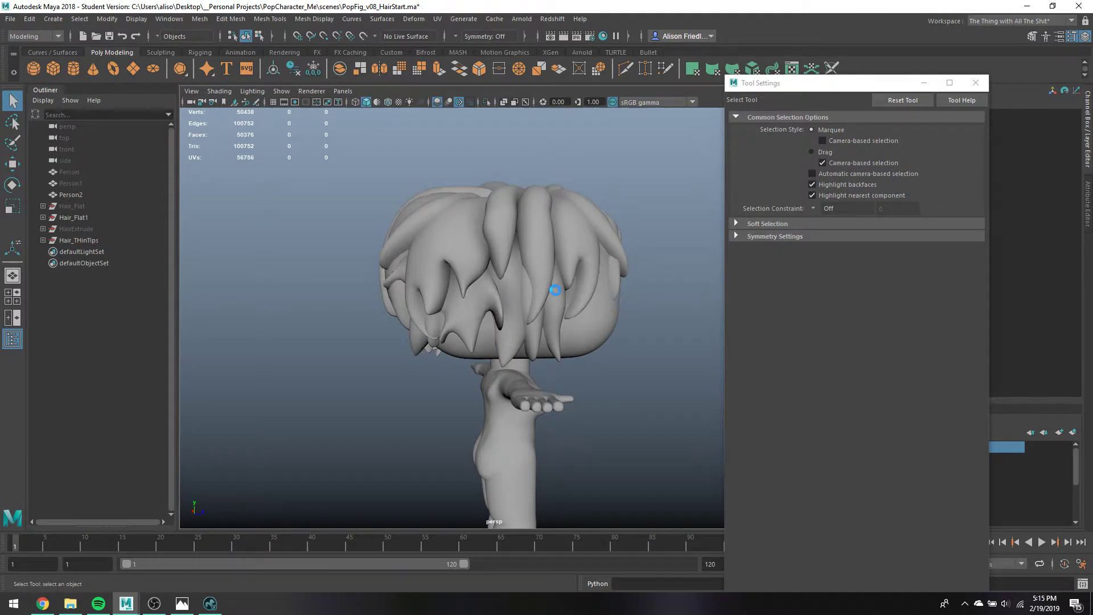
pyautogui.hotkey('ctrl', 's')
pyautogui.press('5')
pyautogui.press('6')
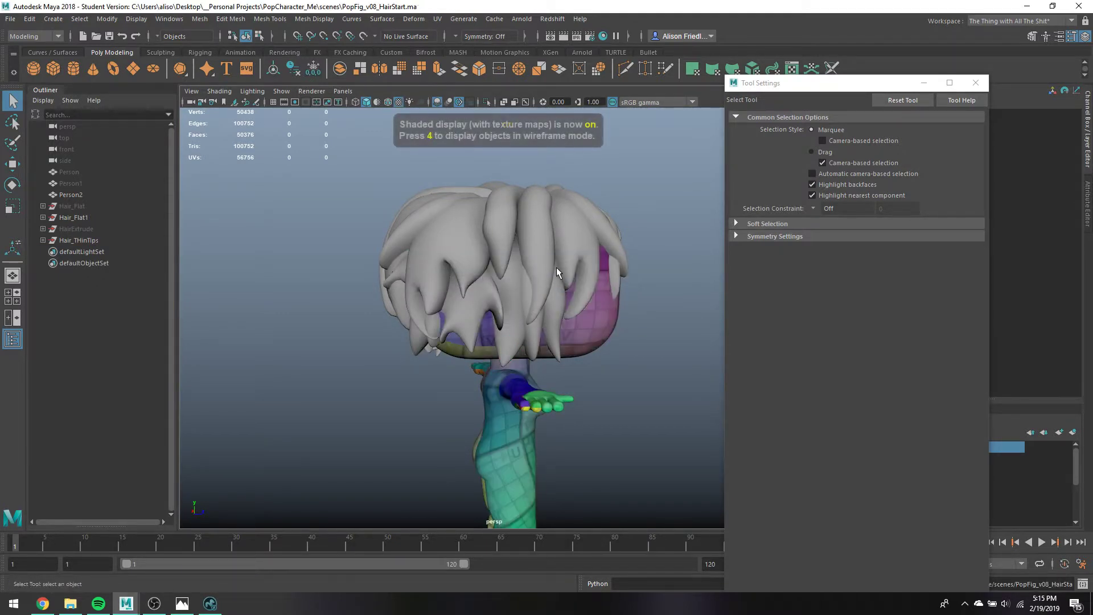
pyautogui.keyDown('alt'); pyautogui.moveTo(556, 261); pyautogui.dragTo(467, 268); pyautogui.keyUp('alt')
pyautogui.keyDown('alt'); pyautogui.moveTo(466, 268); pyautogui.dragTo(407, 275, button='middle'); pyautogui.keyUp('alt')
pyautogui.scroll(-5, 490, 284)
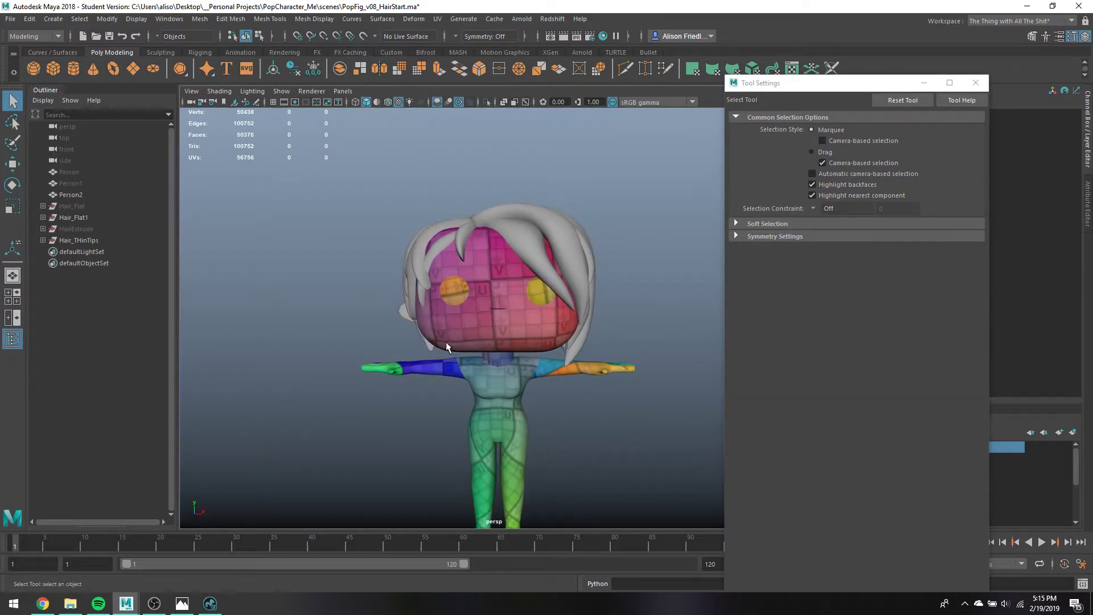
pyautogui.keyDown('alt'); pyautogui.moveTo(446, 342); pyautogui.dragTo(518, 339); pyautogui.keyUp('alt')
# Select the end vertices of the strand point sticking out at the head's side and move them inward toward the head
pyautogui.click(420, 333)
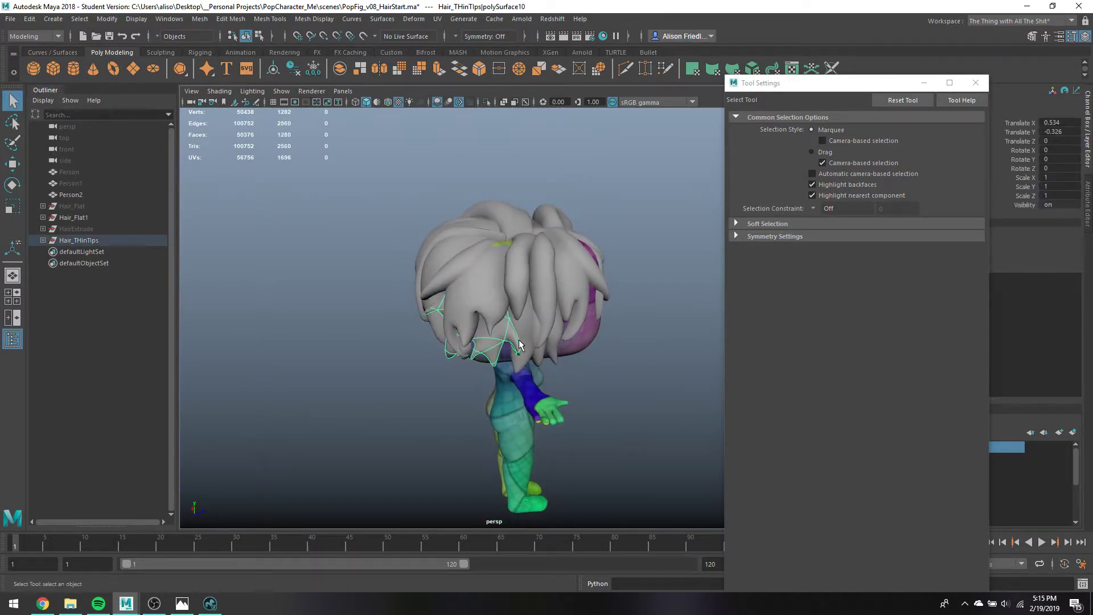
pyautogui.moveTo(520, 344); pyautogui.dragTo(450, 256, button='right')
pyautogui.keyDown('alt'); pyautogui.moveTo(449, 256); pyautogui.dragTo(662, 339); pyautogui.keyUp('alt')
pyautogui.press('4')
pyautogui.press('w')
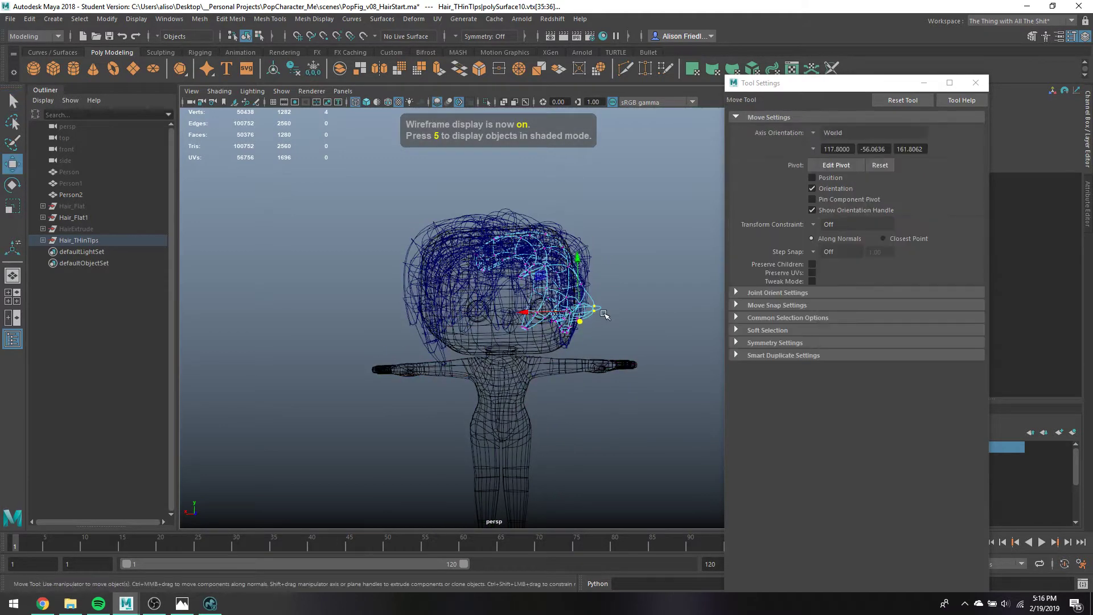
pyautogui.press('q')
pyautogui.press('w')
pyautogui.moveTo(583, 299)
pyautogui.mouseDown()
pyautogui.moveTo(629, 338)
pyautogui.moveTo(525, 327)
pyautogui.moveTo(444, 339)
pyautogui.moveTo(433, 325)
pyautogui.mouseUp()
pyautogui.press('5')
pyautogui.press('q')
# Select a face near the lower end of the outer side strand for moving, return to object mode and save the scene
pyautogui.moveTo(453, 299); pyautogui.dragTo(498, 259, button='right')
pyautogui.keyDown('alt'); pyautogui.moveTo(498, 259); pyautogui.dragTo(659, 302); pyautogui.keyUp('alt')
pyautogui.click(576, 299)
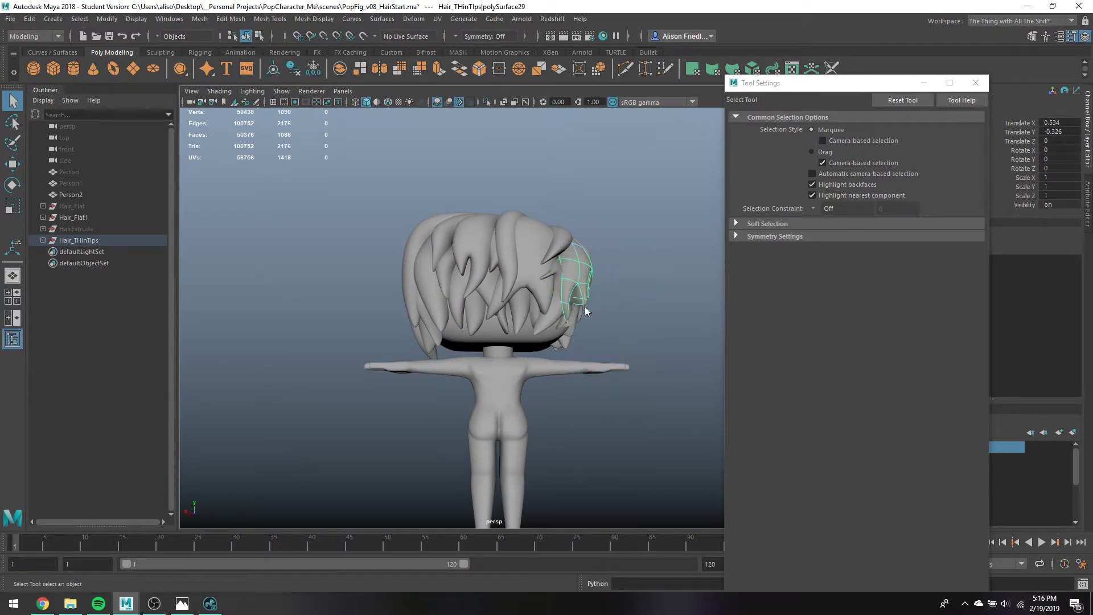
pyautogui.press('F11')
pyautogui.click(581, 301)
pyautogui.press('w')
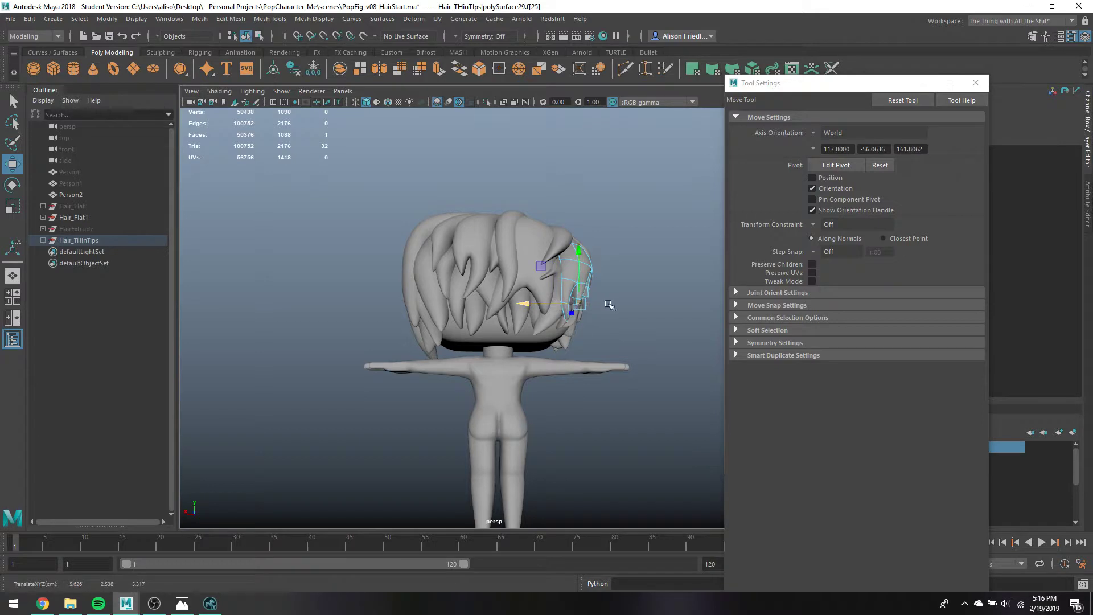
pyautogui.keyDown('alt'); pyautogui.moveTo(609, 304); pyautogui.dragTo(398, 318); pyautogui.keyUp('alt')
pyautogui.press('q')
pyautogui.moveTo(477, 242); pyautogui.dragTo(481, 198, button='right')
pyautogui.click(481, 198)
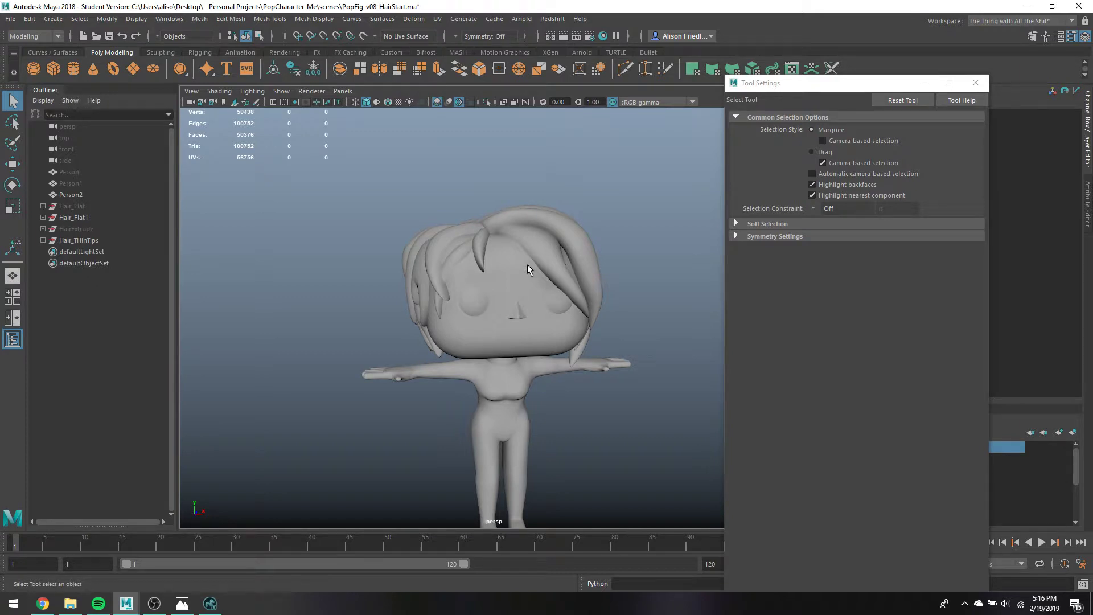
pyautogui.keyDown('alt'); pyautogui.moveTo(527, 258); pyautogui.dragTo(478, 262); pyautogui.keyUp('alt')
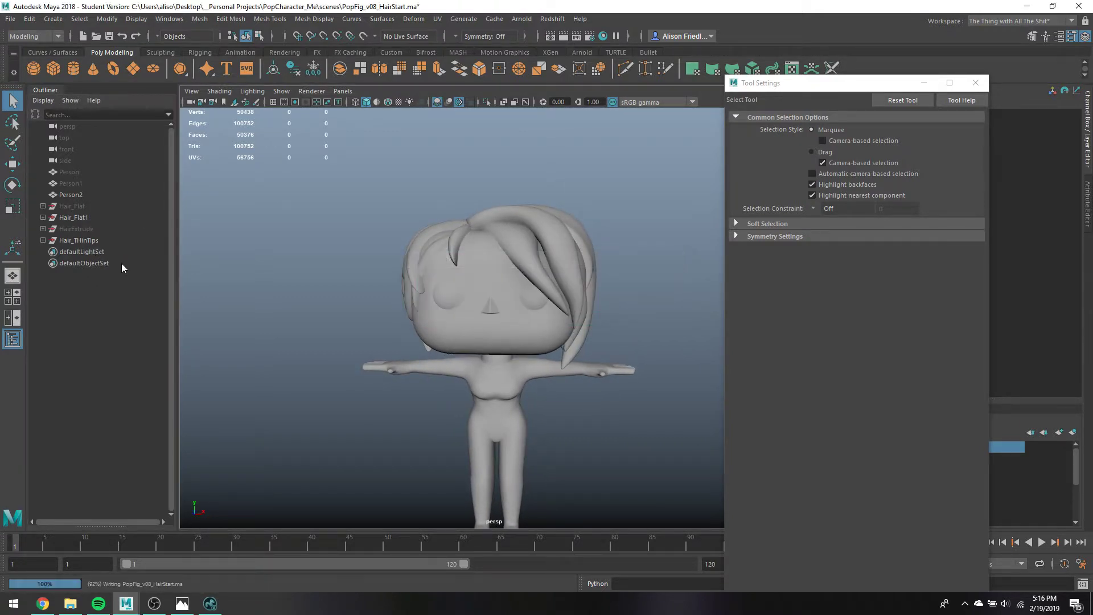
# Unhide the HairExtrude group and delete the Hair_Flat1 group
pyautogui.click(98, 227)
pyautogui.click(89, 216)
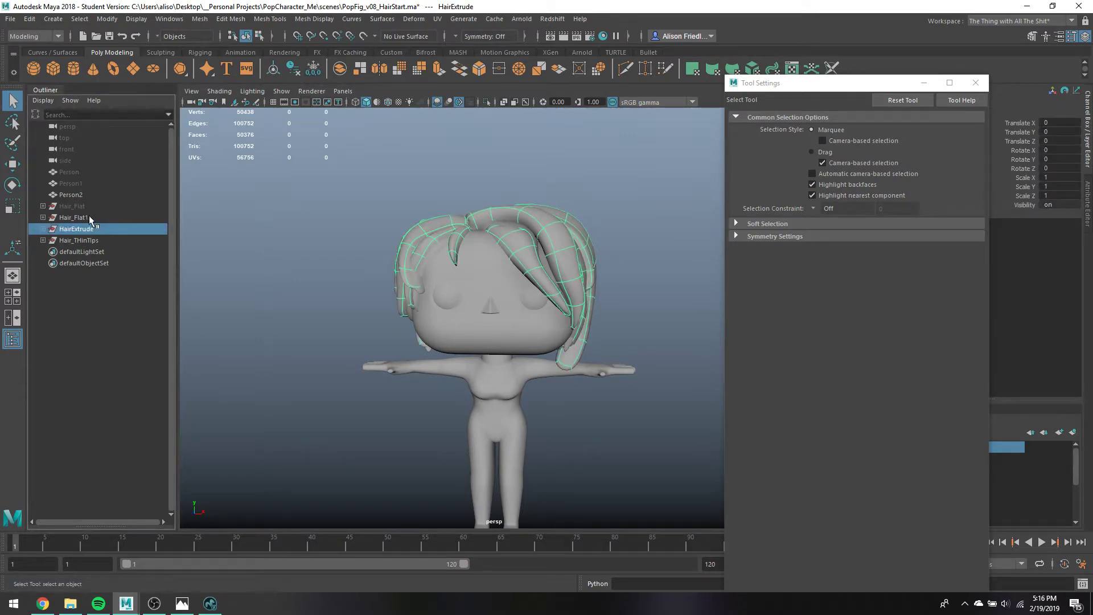
pyautogui.press('Delete')
# Unhide the Hair_Flat group and move it together with HairExtrude along X to -14.946, beside the figure
pyautogui.click(76, 205)
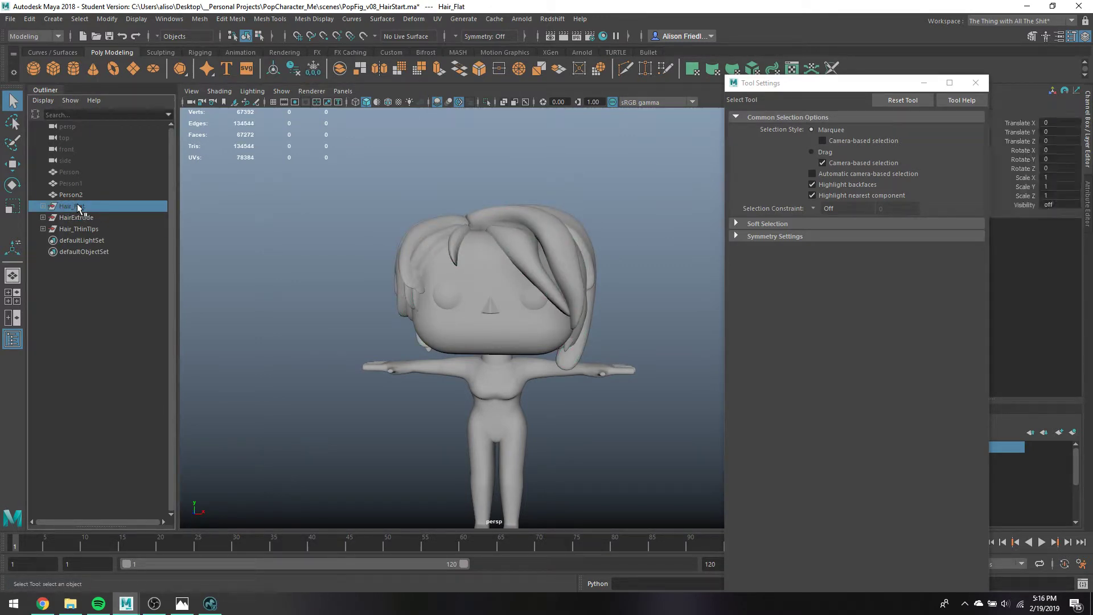
pyautogui.hotkey('shift', 'h')
pyautogui.keyDown('ctrl'); pyautogui.click(90, 217); pyautogui.keyUp('ctrl')
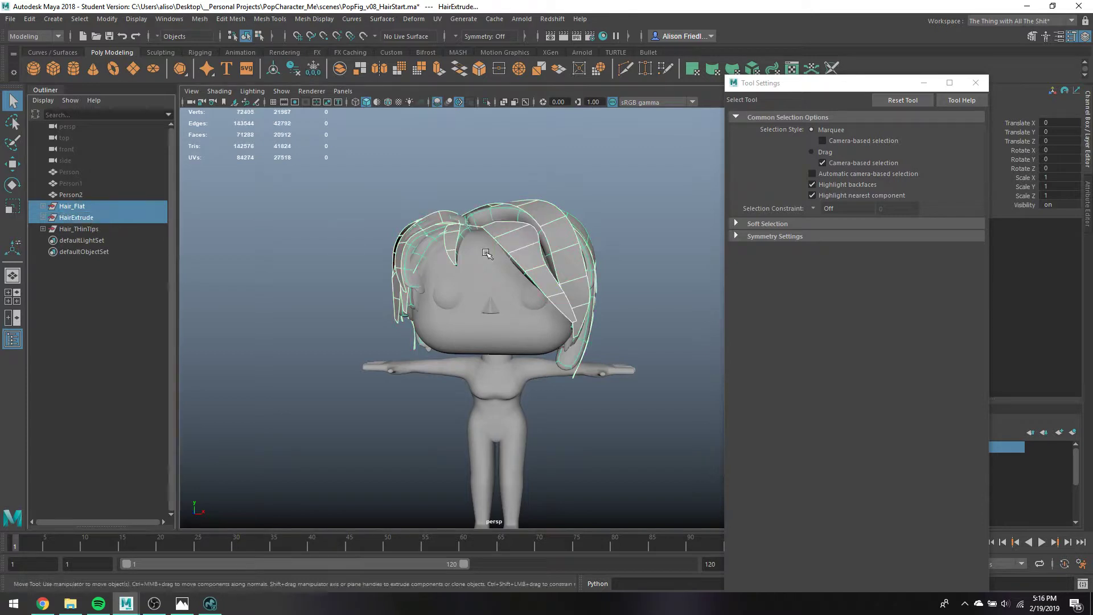
pyautogui.press('w')
pyautogui.moveTo(538, 294); pyautogui.dragTo(343, 294)
pyautogui.press('q')
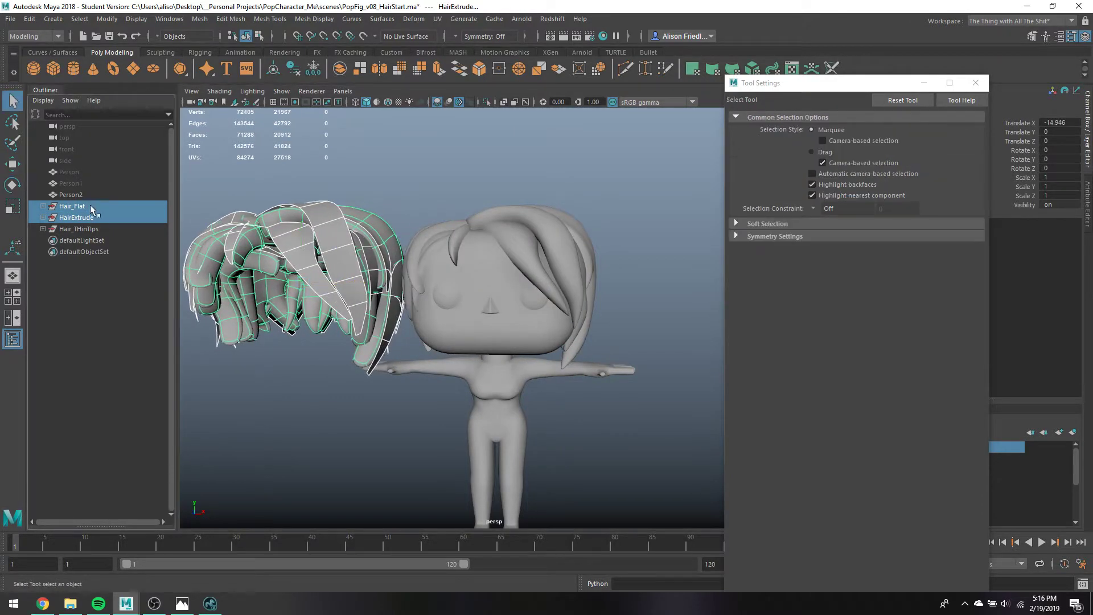
# Move only the Hair_Flat group farther along X so it stands on the far side of HairExtrude
pyautogui.click(86, 204)
pyautogui.press('w')
pyautogui.moveTo(361, 346); pyautogui.dragTo(171, 345)
pyautogui.click(473, 151)
pyautogui.keyDown('alt'); pyautogui.moveTo(473, 151); pyautogui.dragTo(455, 252); pyautogui.keyUp('alt')
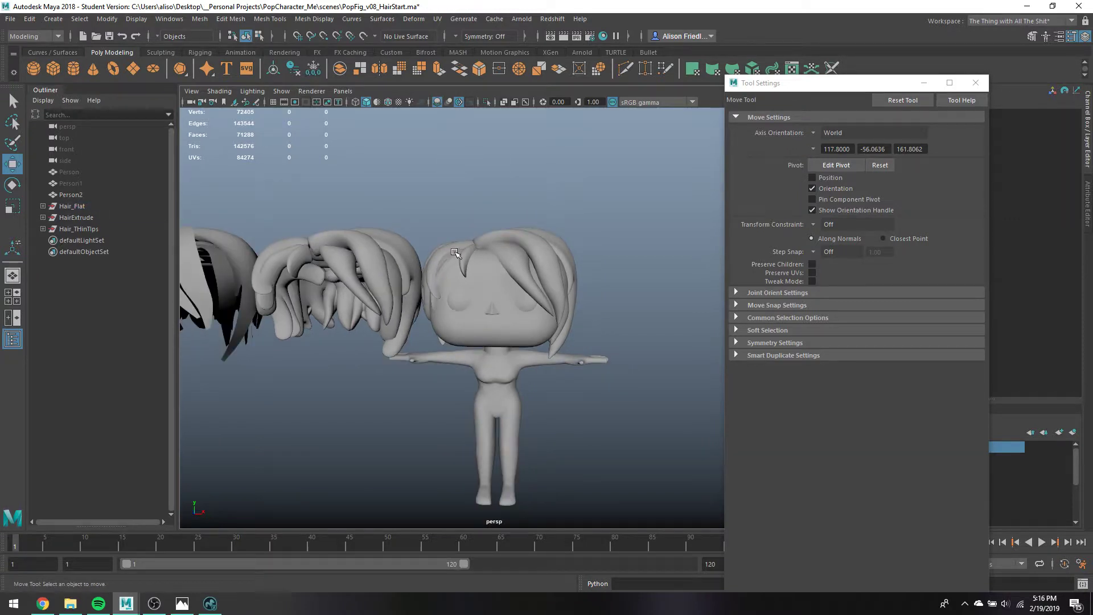
# Minimize the Tool Settings window and hide the Body display layer
pyautogui.hotkey('ctrl', 'h')
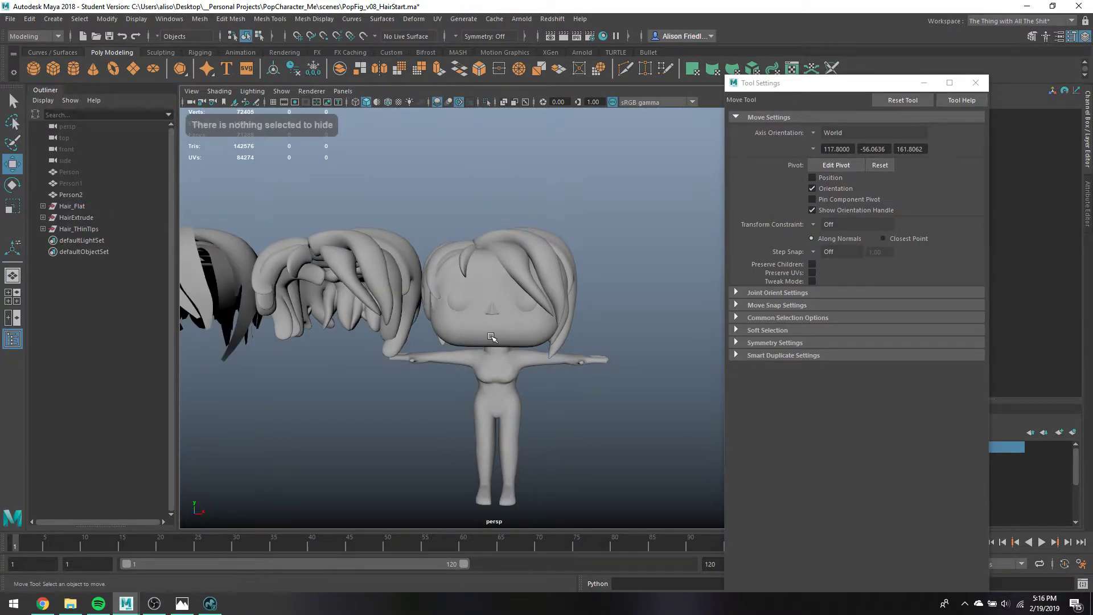
pyautogui.click(923, 82)
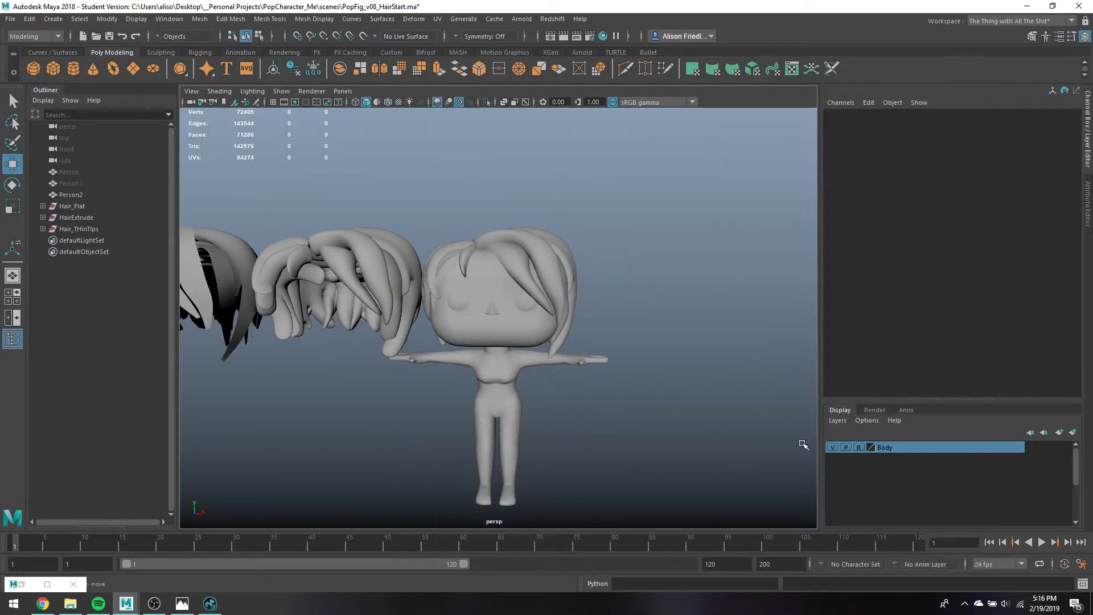
pyautogui.click(832, 447)
# Compare the flat, extruded and thin-tipped hair versions side by side from the front, above and behind
pyautogui.keyDown('alt'); pyautogui.moveTo(620, 312); pyautogui.dragTo(586, 251); pyautogui.keyUp('alt')
pyautogui.scroll(2, 530, 234)
pyautogui.click(374, 245)
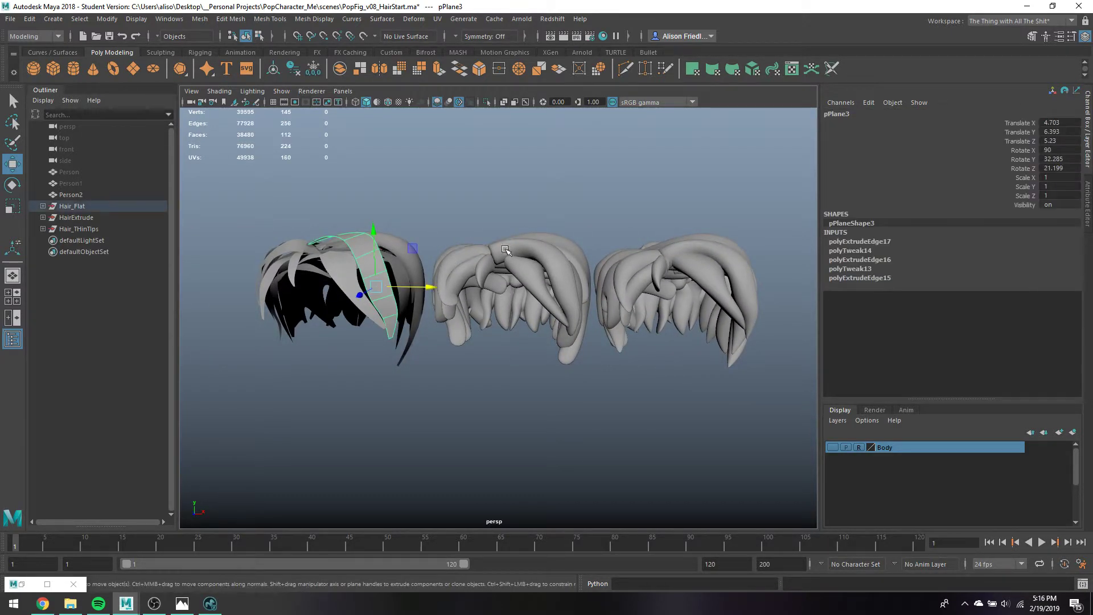
pyautogui.click(509, 209)
pyautogui.click(519, 234)
pyautogui.click(526, 275)
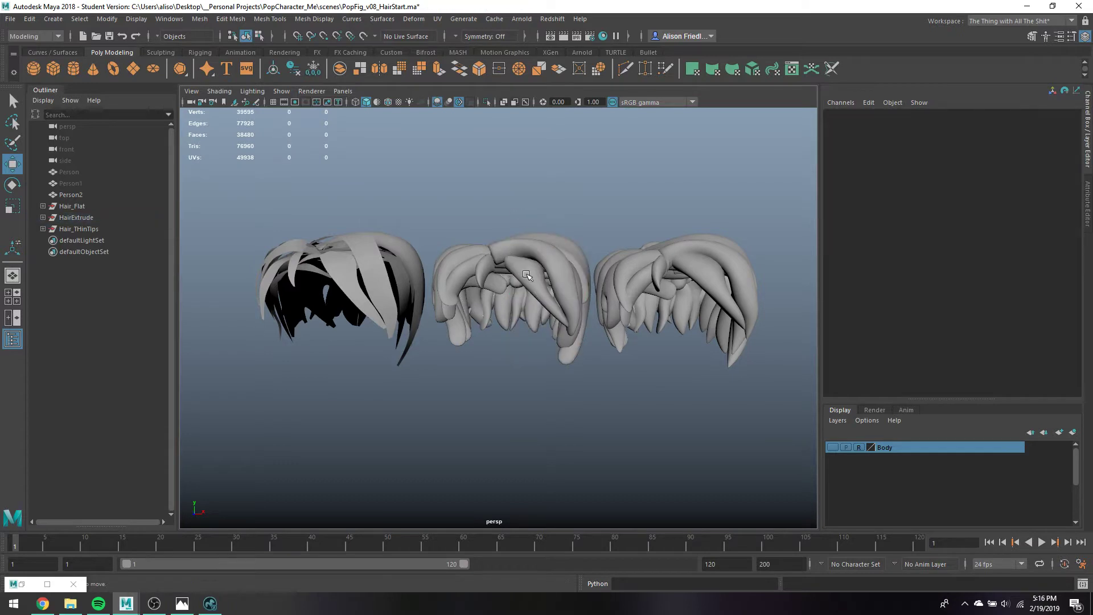
pyautogui.keyDown('alt'); pyautogui.moveTo(551, 319); pyautogui.dragTo(542, 332); pyautogui.keyUp('alt')
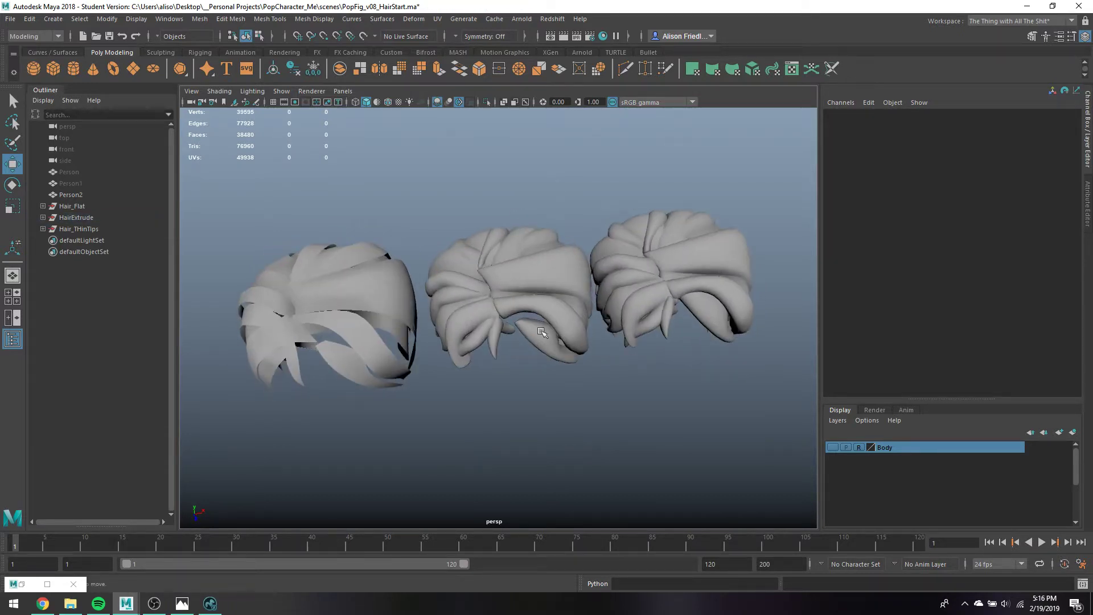
pyautogui.keyDown('alt'); pyautogui.moveTo(573, 368); pyautogui.dragTo(545, 308); pyautogui.keyUp('alt')
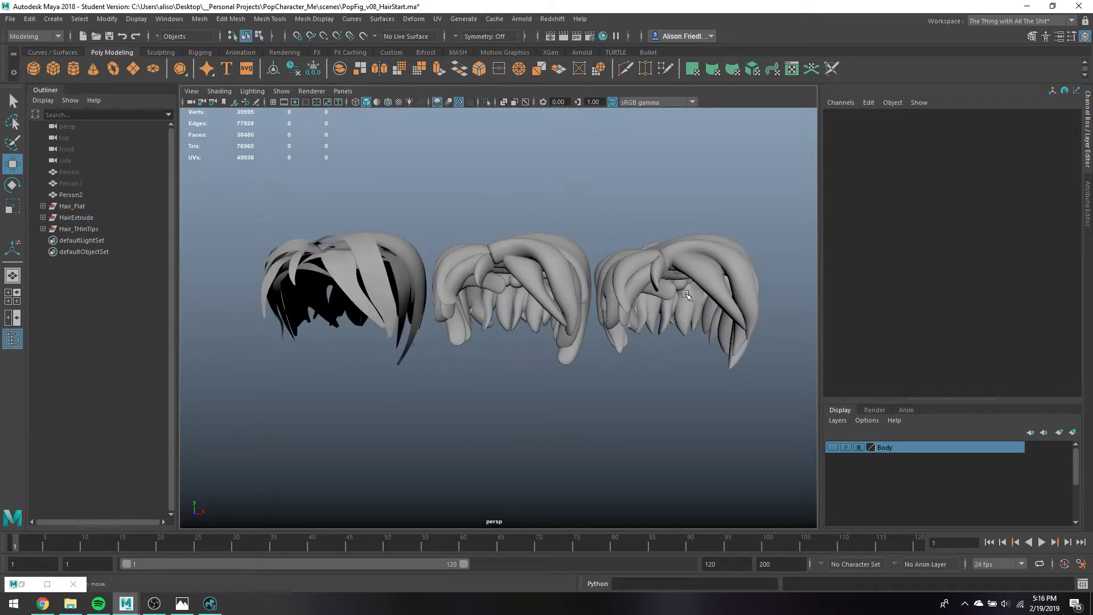
pyautogui.keyDown('alt'); pyautogui.moveTo(693, 278); pyautogui.dragTo(494, 319); pyautogui.keyUp('alt')
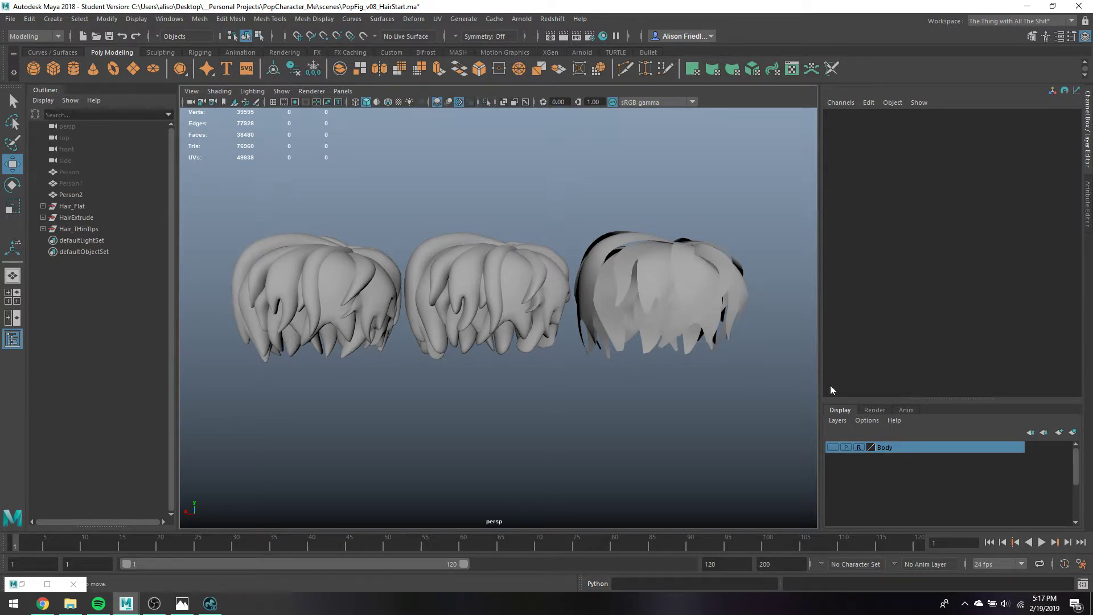
# Show the Body display layer again and view the figure and the hair versions from the front
pyautogui.click(833, 447)
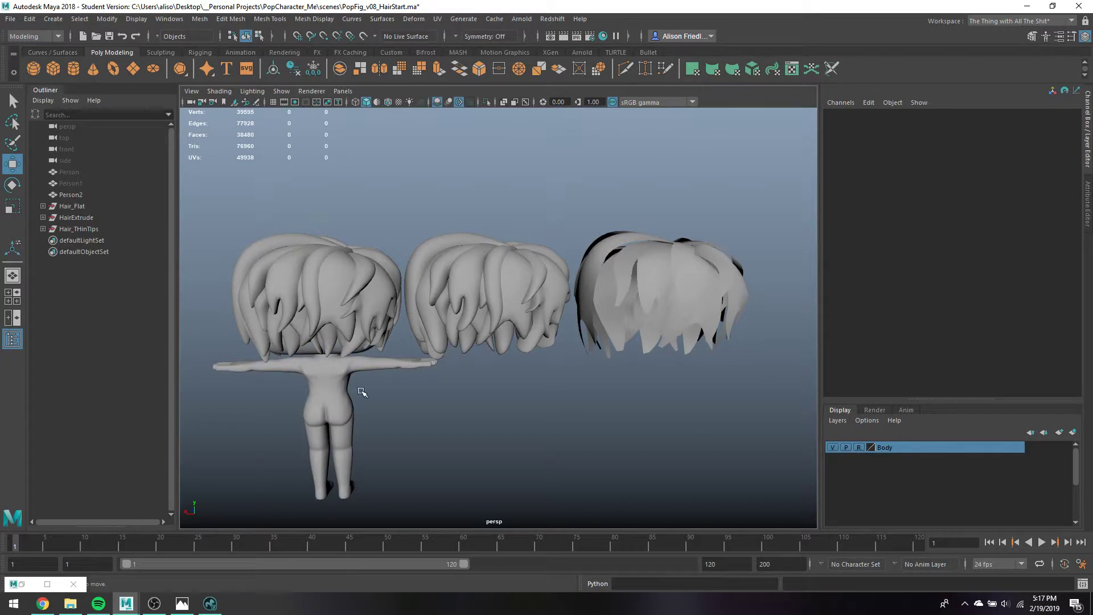
pyautogui.keyDown('alt'); pyautogui.moveTo(362, 393); pyautogui.dragTo(598, 390); pyautogui.keyUp('alt')
pyautogui.keyDown('alt'); pyautogui.moveTo(598, 390); pyautogui.dragTo(581, 391, button='middle'); pyautogui.keyUp('alt')
pyautogui.scroll(-2, 581, 391)
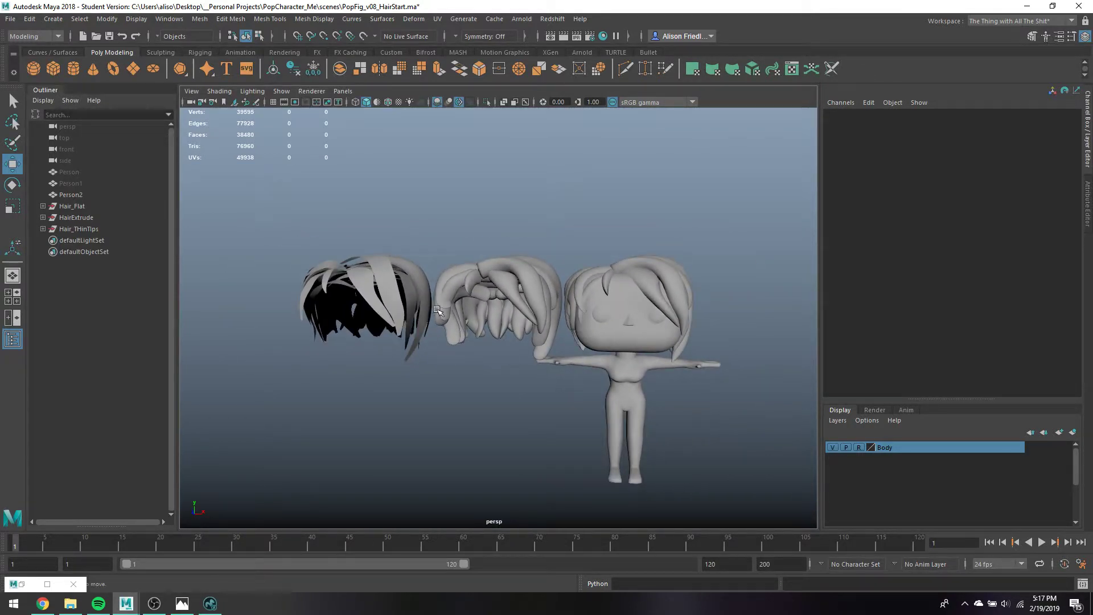
# Hide the Hair_Flat and HairExtrude groups
pyautogui.click(76, 217)
pyautogui.keyDown('ctrl'); pyautogui.click(78, 208); pyautogui.keyUp('ctrl')
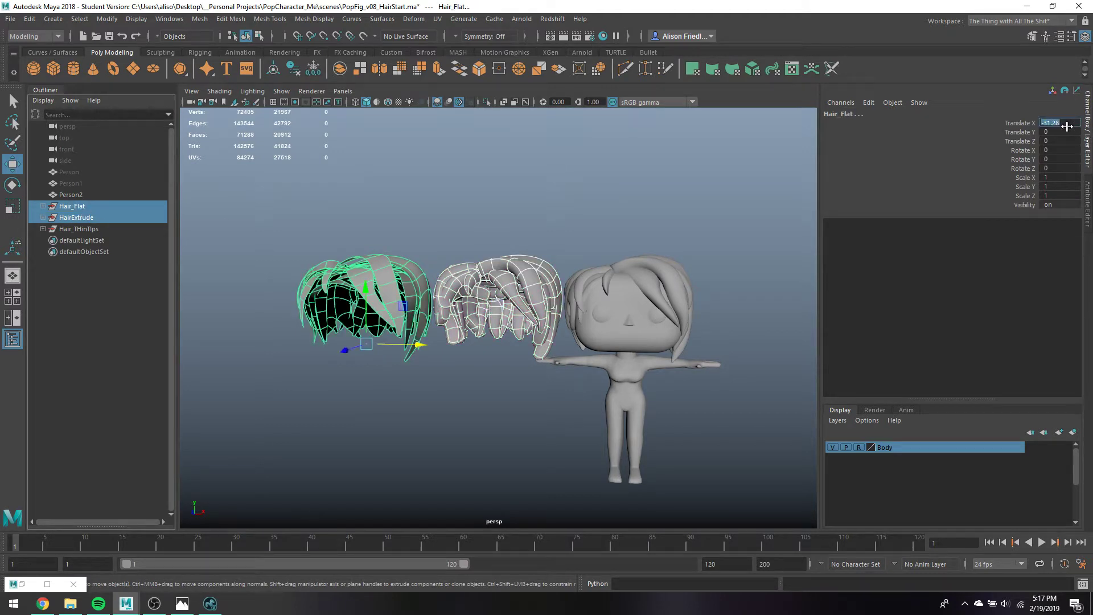
pyautogui.press('Return')
pyautogui.hotkey('ctrl', 'h')
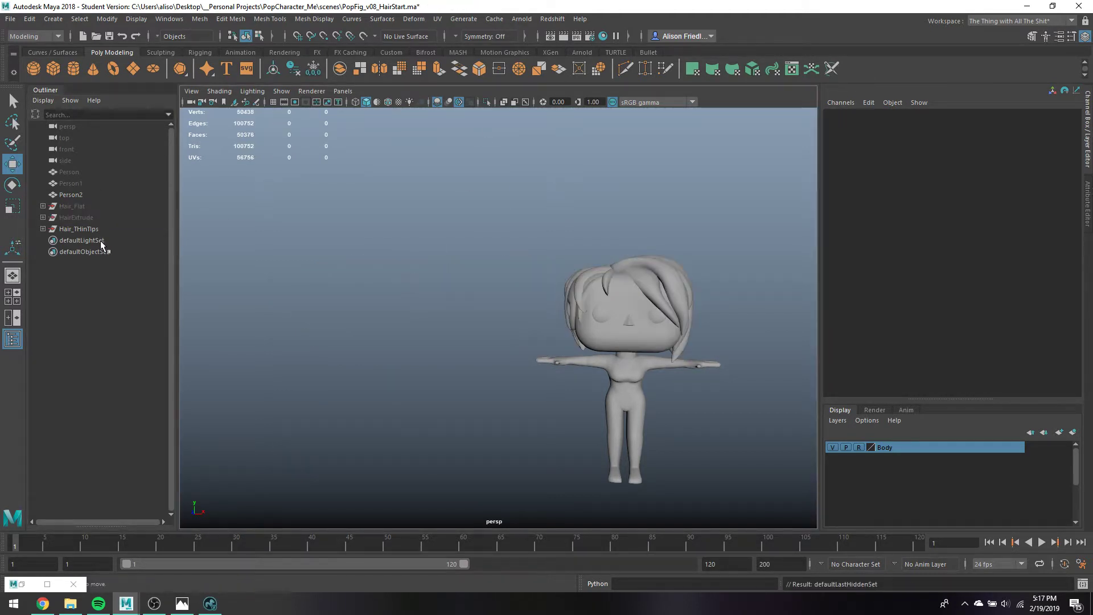
# Duplicate the Hair_THinTips group as a new group named Hair_UVs and hide the original
pyautogui.click(89, 229)
pyautogui.hotkey('ctrl', 'd')
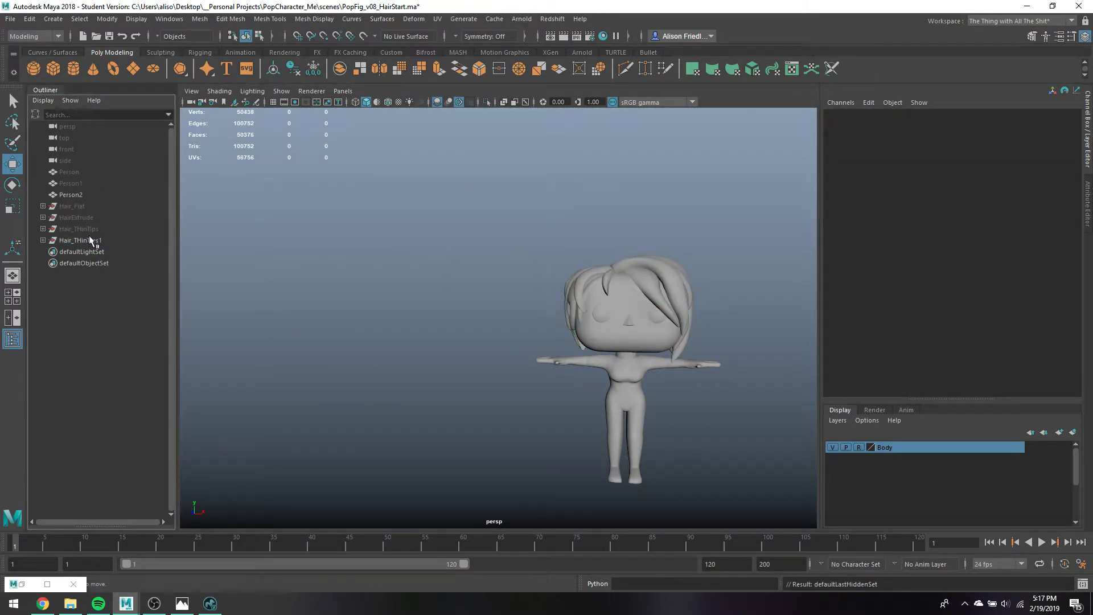
pyautogui.doubleClick(85, 240)
pyautogui.write('Hair_T')
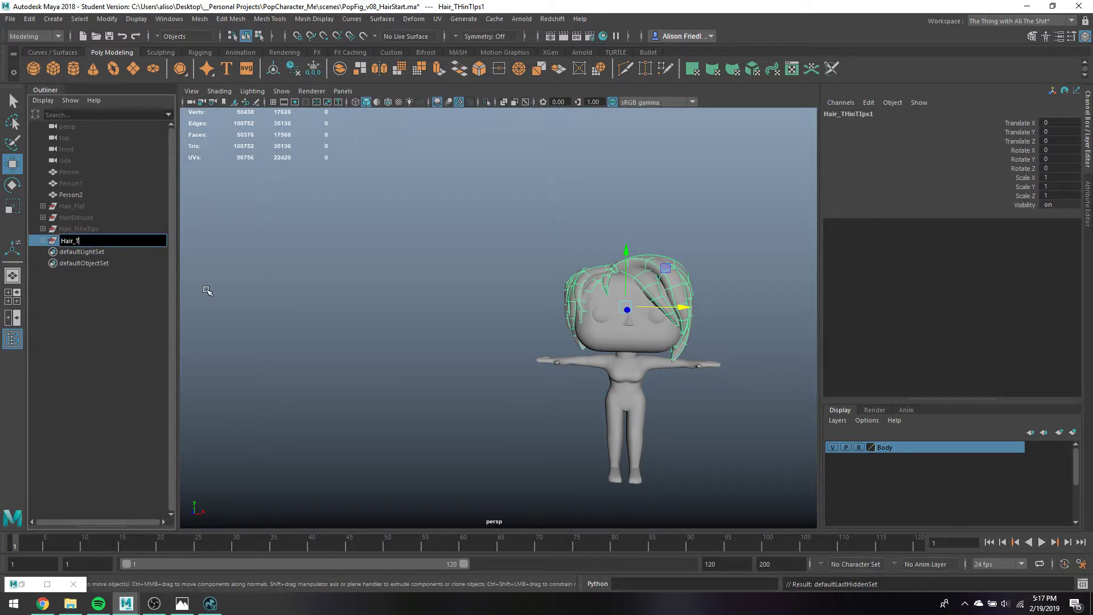
pyautogui.write('Vs')
pyautogui.press('Return')
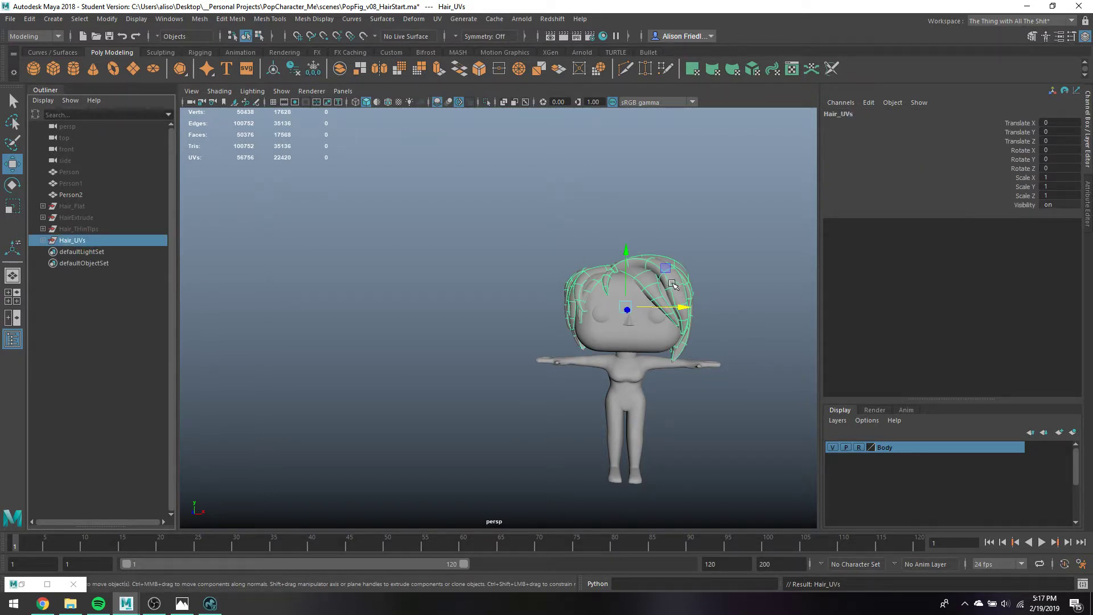
# Assign the existing checker material lambert2 to the Hair_UVs group with textures shown, and hide the Body display layer
pyautogui.moveTo(670, 275); pyautogui.dragTo(756, 566, button='right')
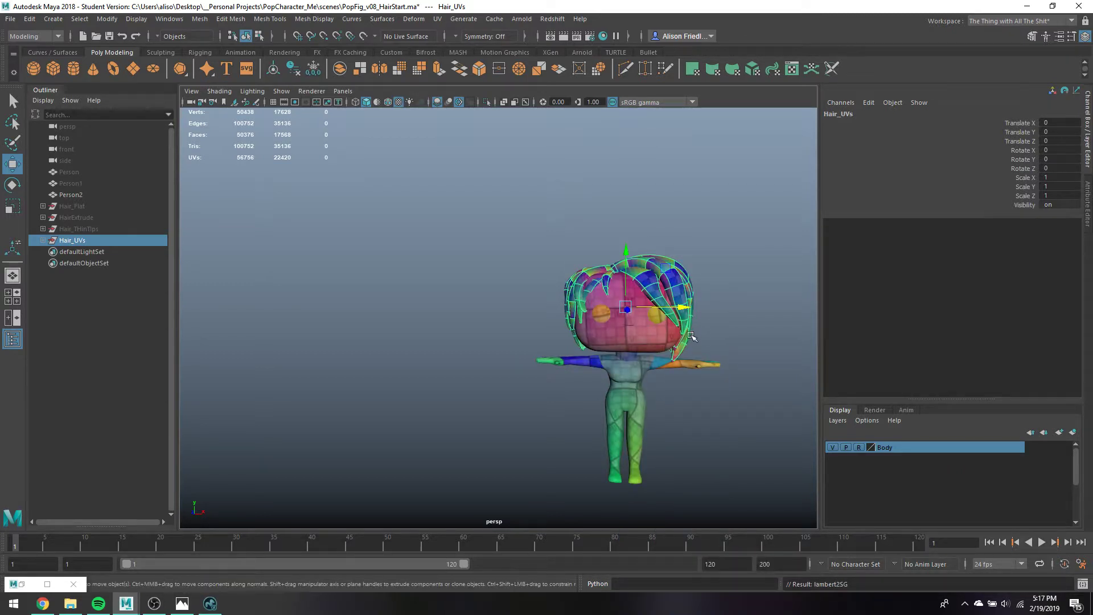
pyautogui.click(833, 447)
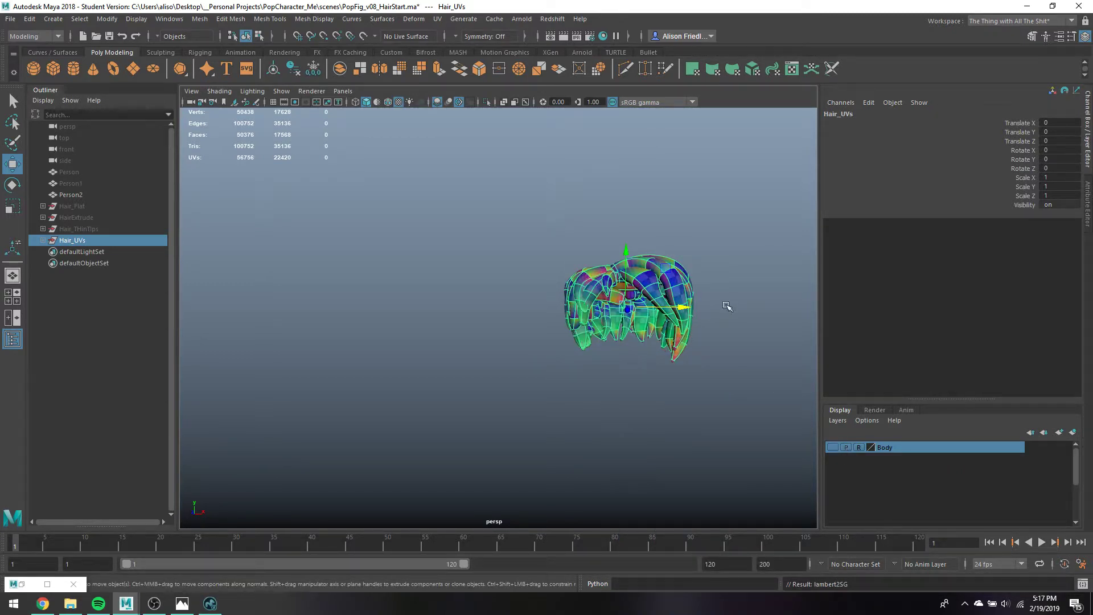
pyautogui.keyDown('alt'); pyautogui.moveTo(727, 306); pyautogui.dragTo(550, 270); pyautogui.keyUp('alt')
pyautogui.scroll(3, 550, 270)
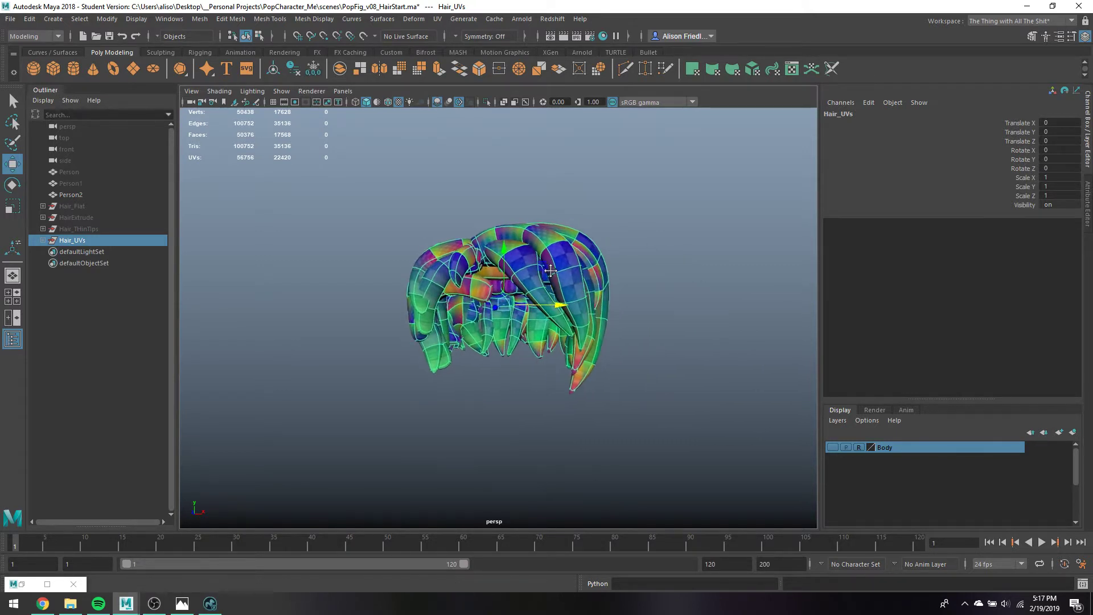
# Save the scene and accept the student version notice
pyautogui.press('q')
pyautogui.hotkey('ctrl', 's')
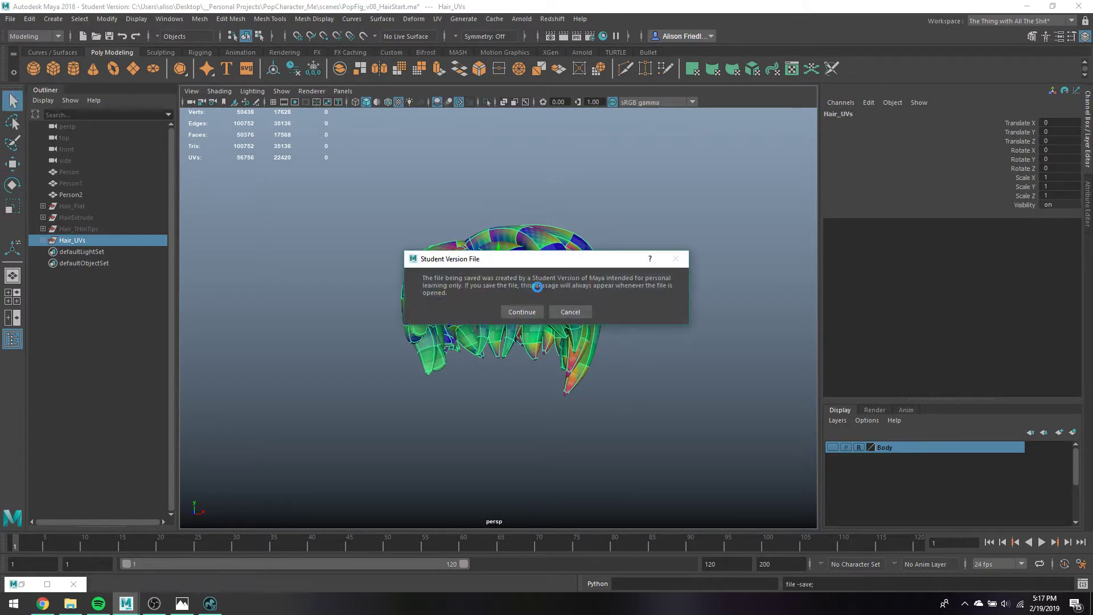
pyautogui.click(535, 312)
pyautogui.press('w')
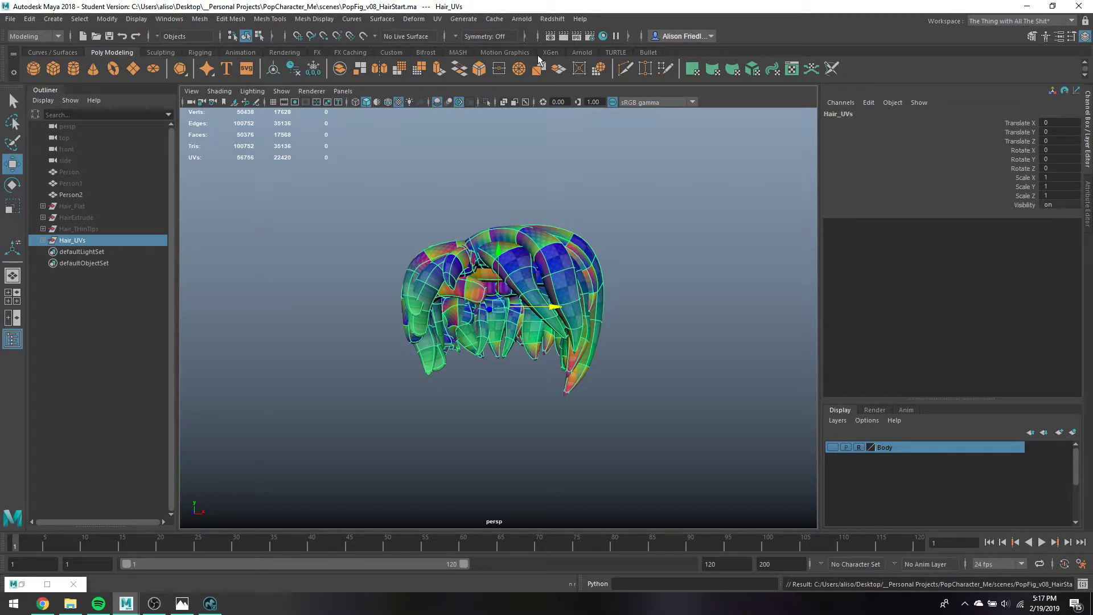
# Apply a planar UV projection to all the individual strand meshes in the Hair_UVs group
pyautogui.click(700, 73)
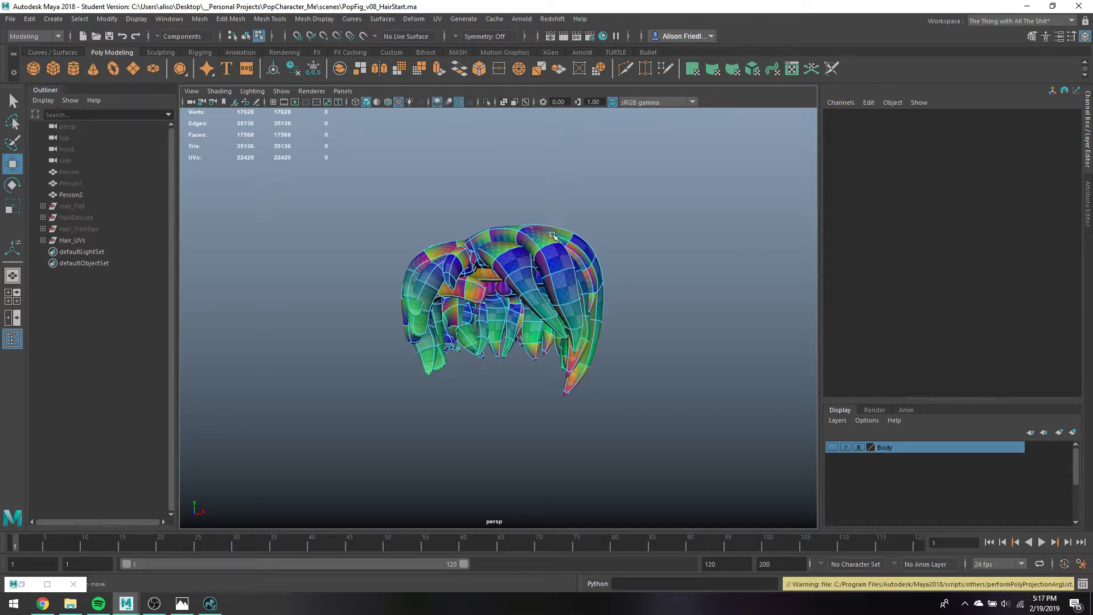
pyautogui.moveTo(552, 235); pyautogui.dragTo(622, 210, button='right')
pyautogui.moveTo(355, 210); pyautogui.dragTo(729, 509)
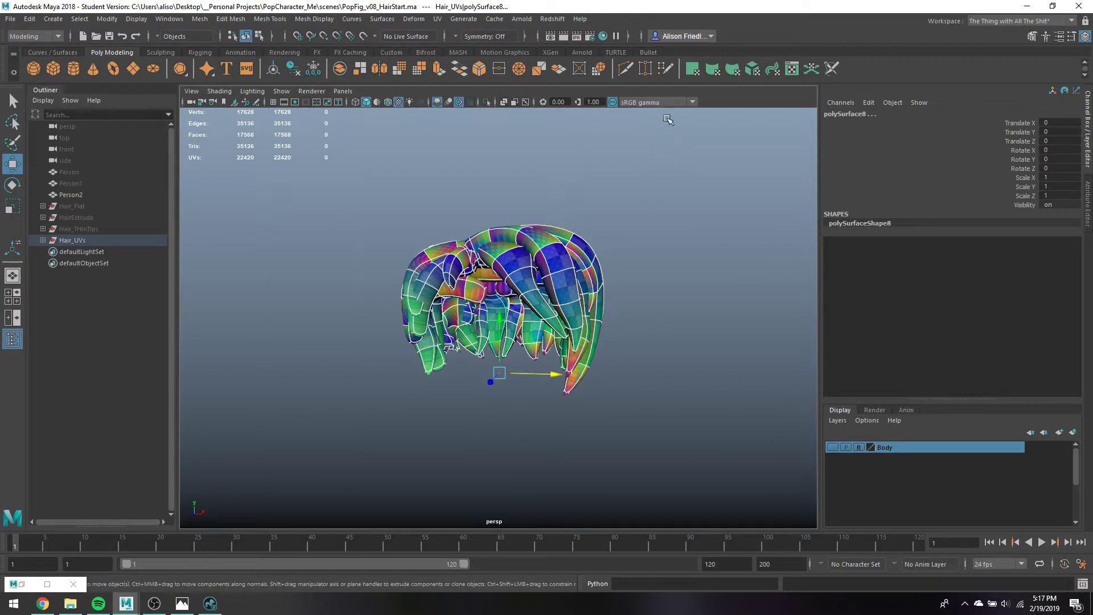
pyautogui.click(694, 71)
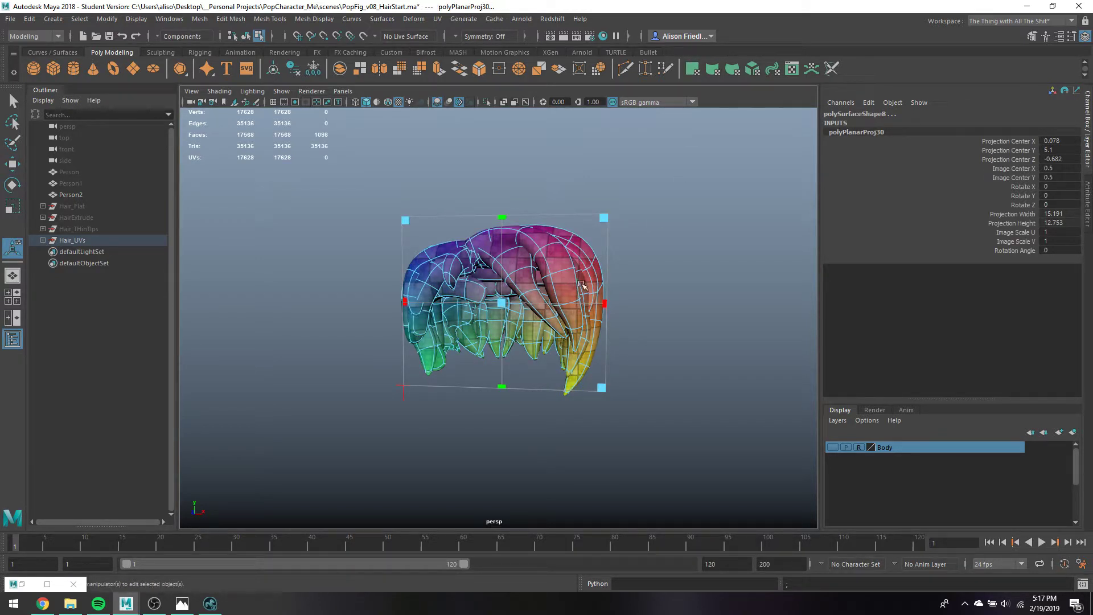
pyautogui.click(627, 244)
# Examine the projected checker texture on the hair from the back and the front
pyautogui.click(564, 277)
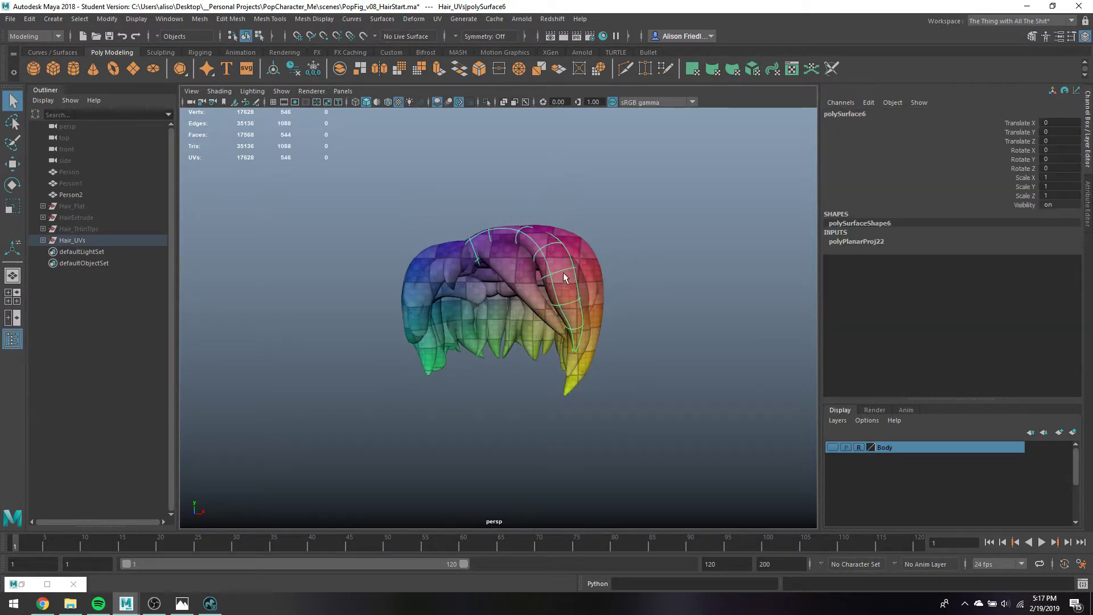
pyautogui.keyDown('alt'); pyautogui.moveTo(564, 278); pyautogui.dragTo(705, 283); pyautogui.keyUp('alt')
pyautogui.click(704, 283)
pyautogui.scroll(4, 601, 306)
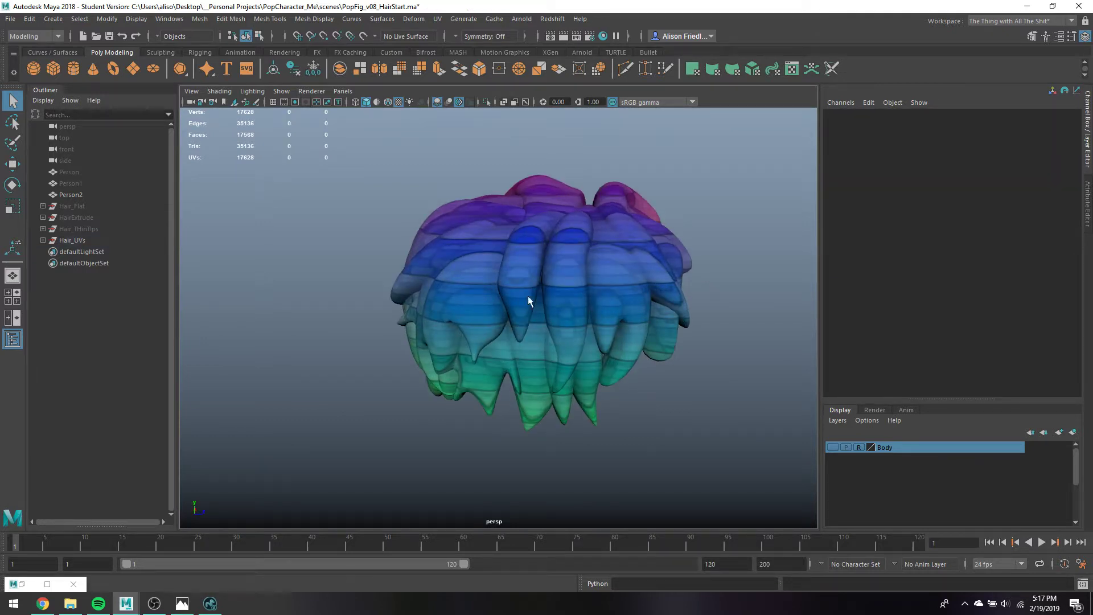
pyautogui.moveTo(521, 325)
pyautogui.keyDown('alt'); pyautogui.mouseDown()
pyautogui.moveTo(617, 303)
pyautogui.moveTo(633, 259)
pyautogui.moveTo(427, 260)
pyautogui.mouseUp(); pyautogui.keyUp('alt')
# Expand the Hair_UVs group and isolate the large front strand polySurface23
pyautogui.click(488, 264)
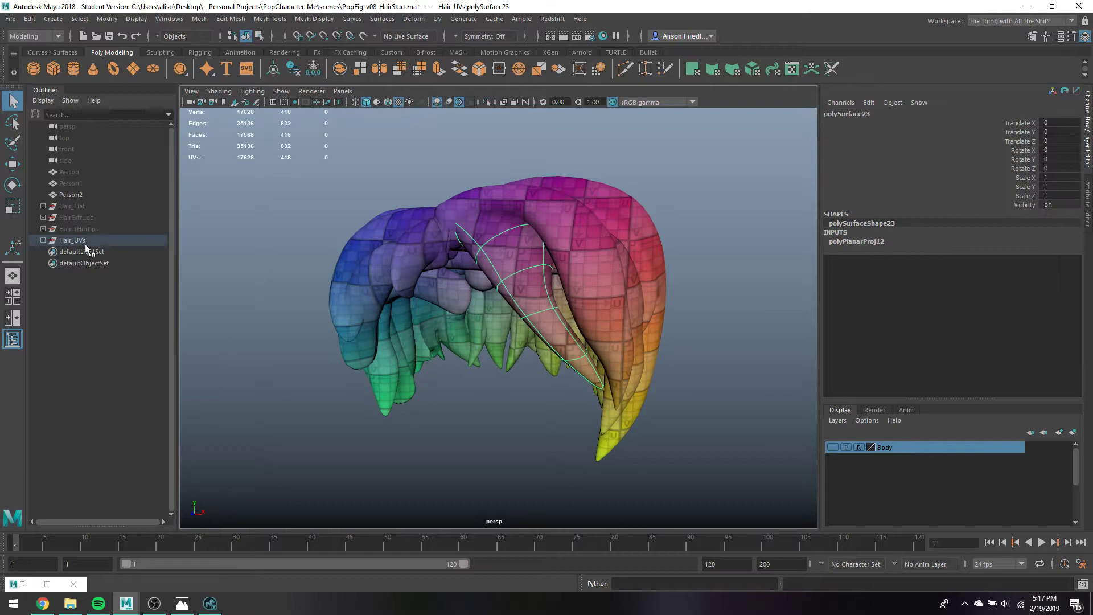
pyautogui.click(43, 240)
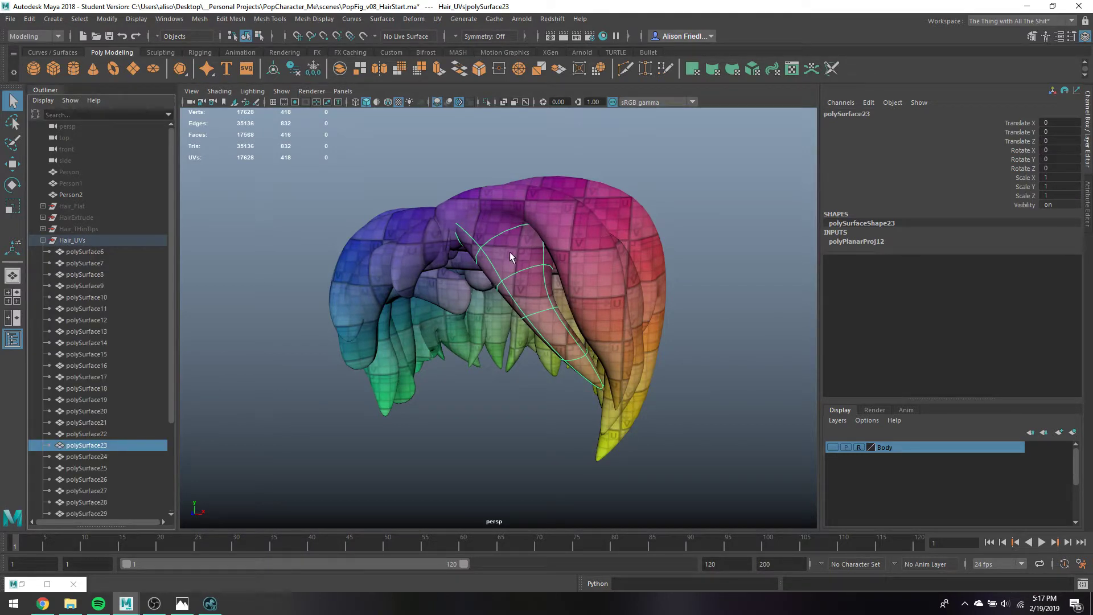
pyautogui.hotkey('ctrl', '1')
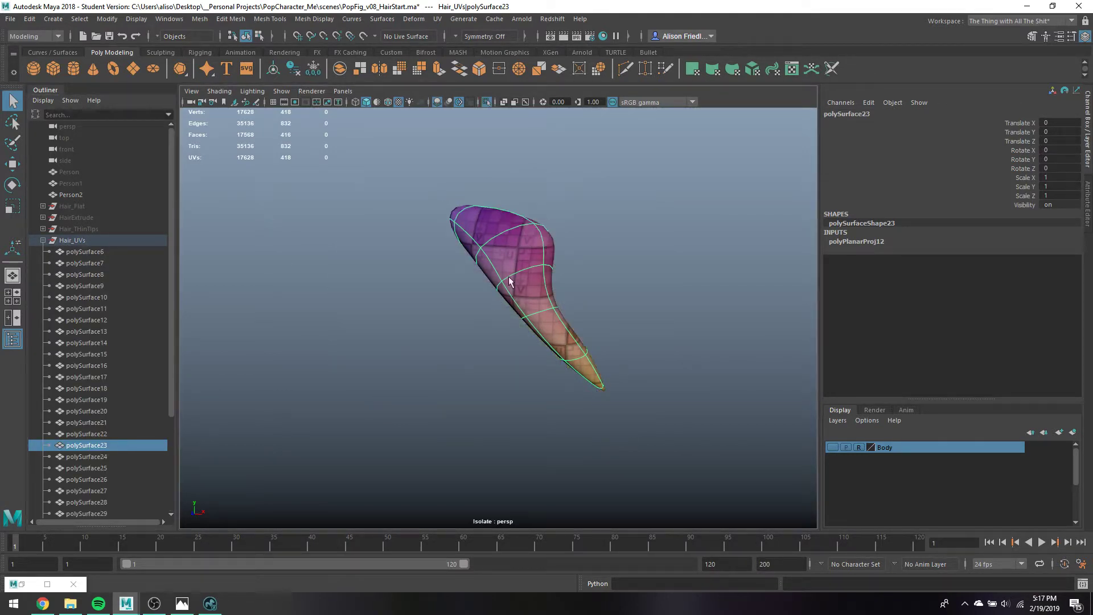
# Open the UV Editor beside the viewport, close the UV Toolkit and switch the isolated strand to edge selection
pyautogui.click(789, 76)
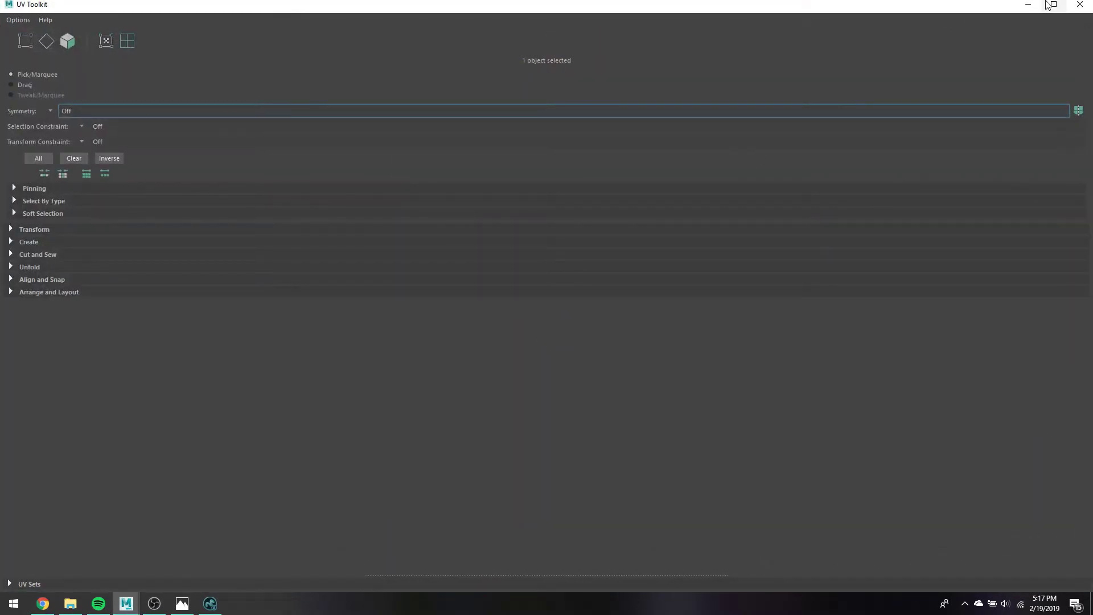
pyautogui.click(1070, 8)
pyautogui.keyDown('alt'); pyautogui.moveTo(599, 212); pyautogui.dragTo(542, 248); pyautogui.keyUp('alt')
pyautogui.moveTo(510, 241); pyautogui.dragTo(513, 226, button='right')
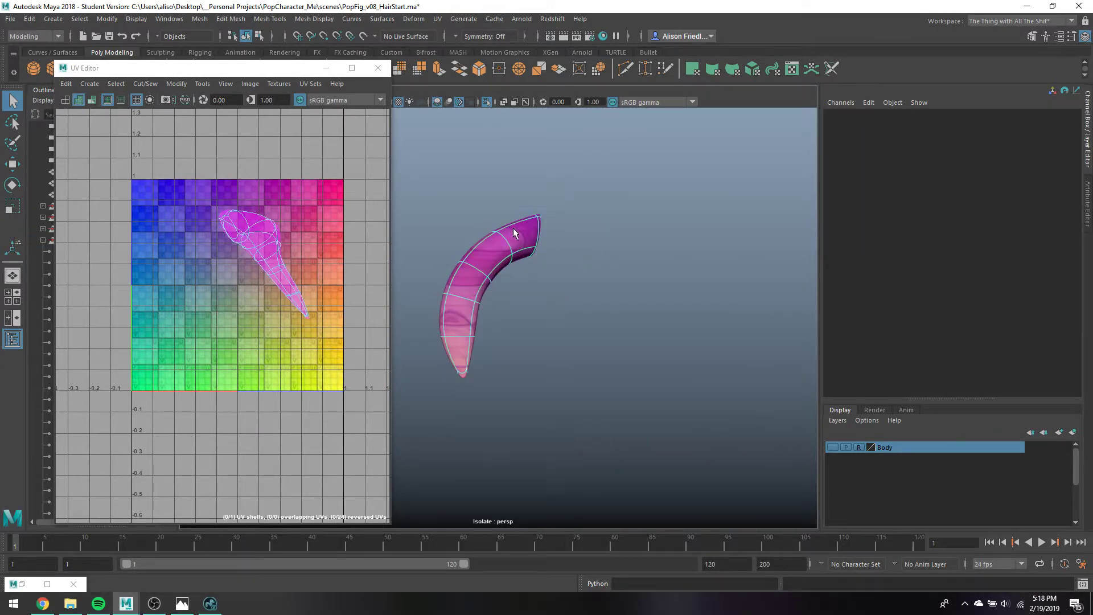
# Try cutting the strand's UVs along the lengthwise edge loop on its outer curve, and undo the cut
pyautogui.doubleClick(510, 225)
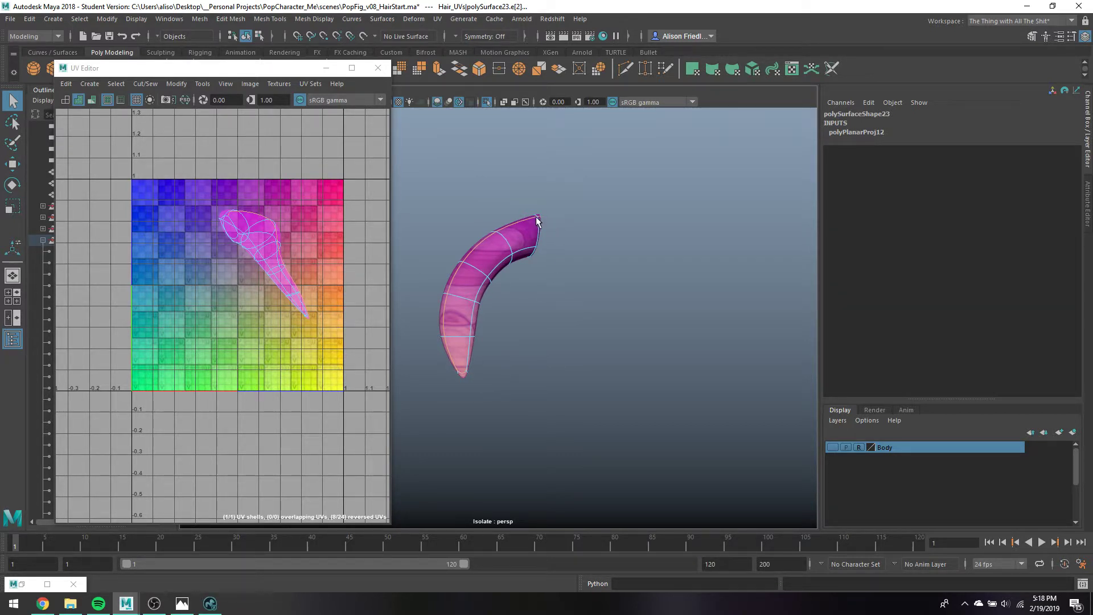
pyautogui.keyDown('shift'); pyautogui.moveTo(268, 235); pyautogui.dragTo(307, 360, button='right'); pyautogui.keyUp('shift')
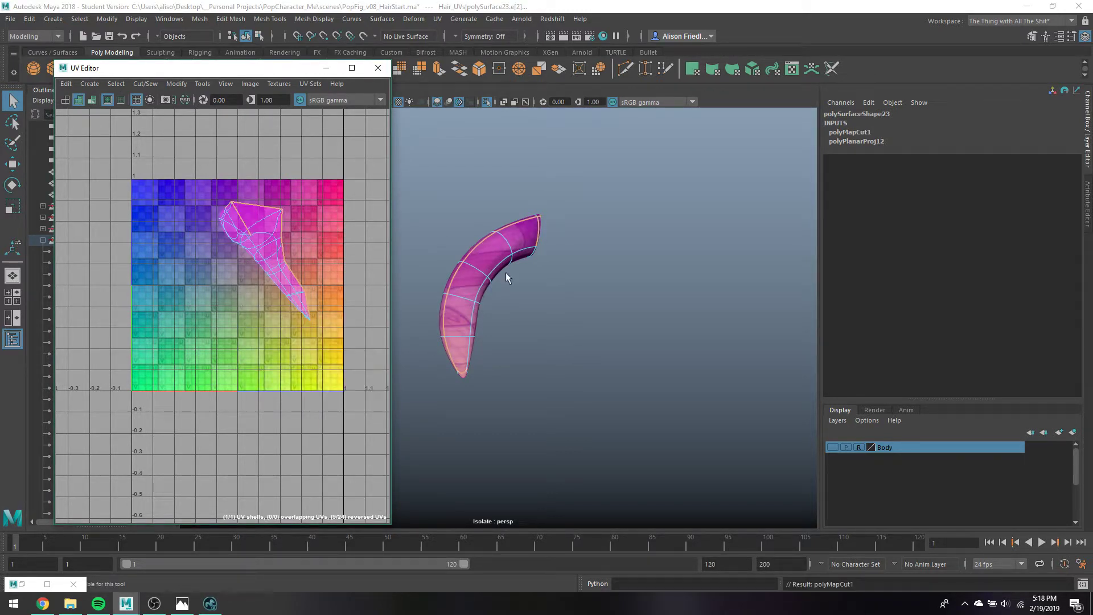
pyautogui.keyDown('alt'); pyautogui.moveTo(499, 271); pyautogui.dragTo(509, 245); pyautogui.keyUp('alt')
pyautogui.hotkey('ctrl', 'z')
pyautogui.hotkey('ctrl', 'z')
pyautogui.hotkey('alt', 'x')
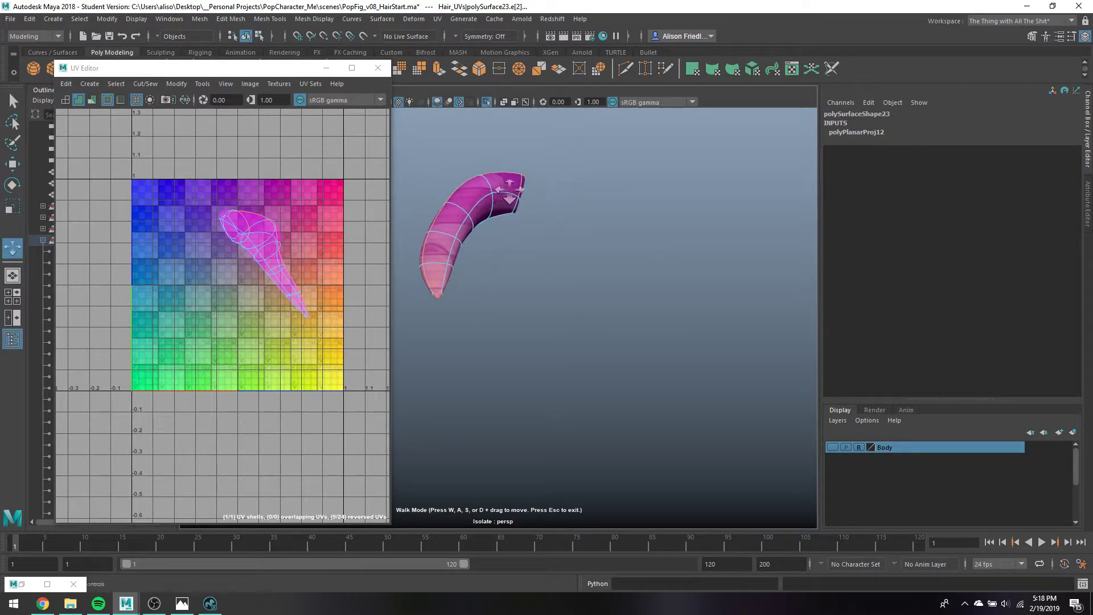
pyautogui.press('Escape')
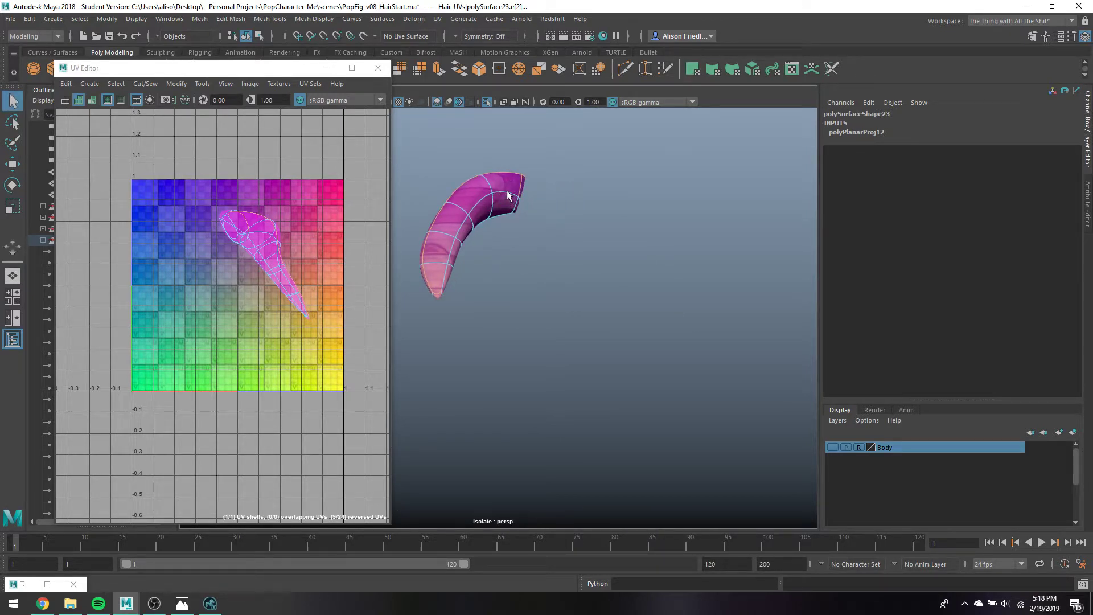
# Cut polySurface23's UVs along the lengthwise edge loop on its inner side and at the edges of its tip and root ends
pyautogui.hotkey('shift', 'x')
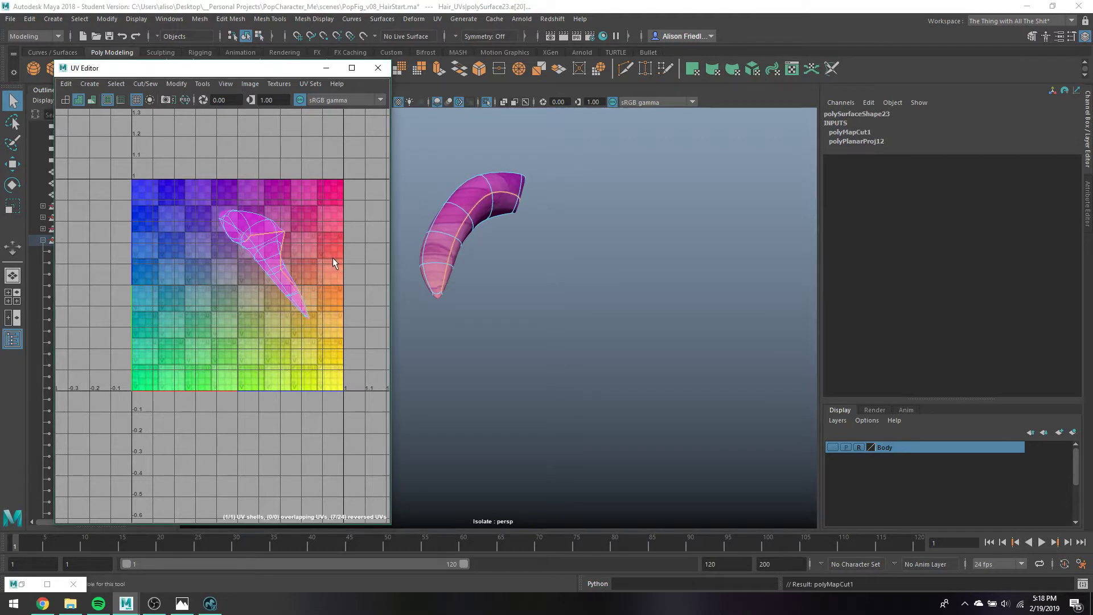
pyautogui.keyDown('alt'); pyautogui.moveTo(597, 192); pyautogui.dragTo(522, 203); pyautogui.keyUp('alt')
pyautogui.keyDown('alt'); pyautogui.moveTo(544, 207); pyautogui.dragTo(671, 237, button='middle'); pyautogui.keyUp('alt')
pyautogui.keyDown('alt'); pyautogui.moveTo(670, 237); pyautogui.dragTo(641, 238); pyautogui.keyUp('alt')
pyautogui.doubleClick(559, 214)
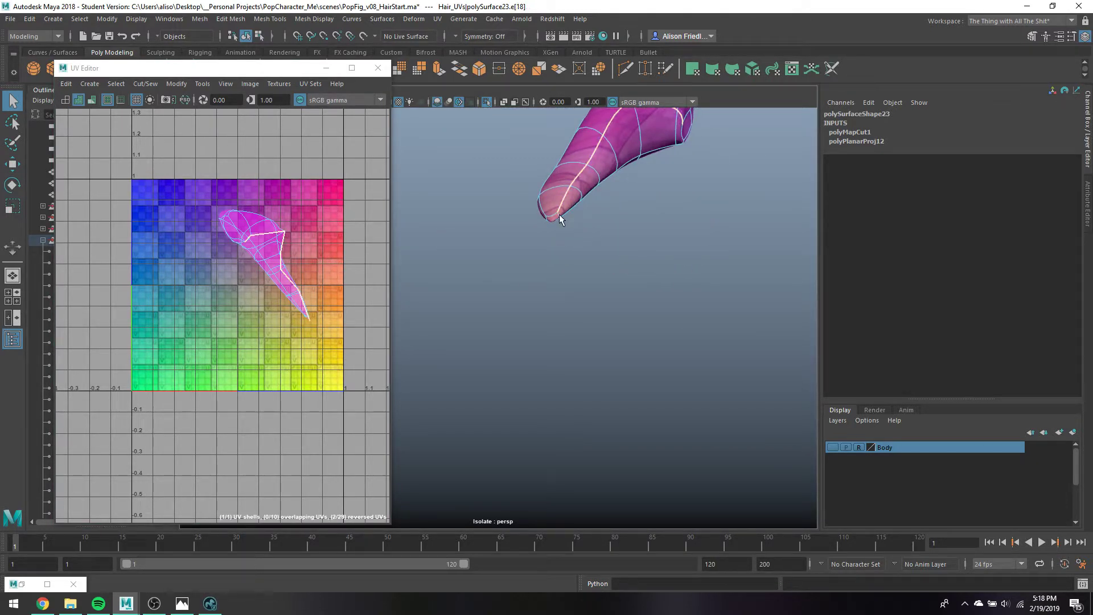
pyautogui.keyDown('shift'); pyautogui.click(555, 217); pyautogui.keyUp('shift')
pyautogui.press('4')
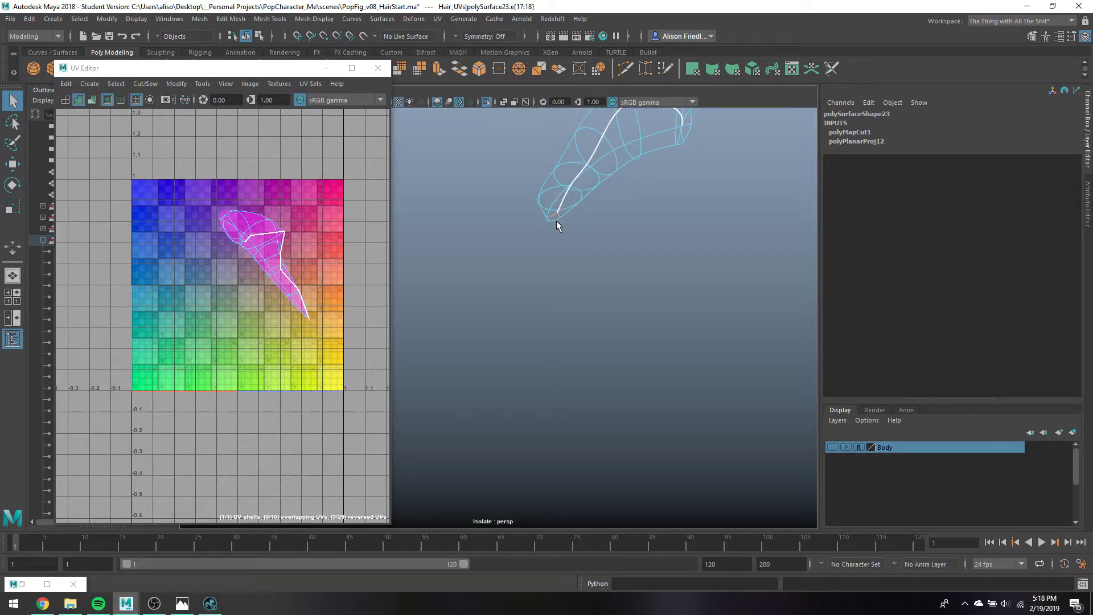
pyautogui.press('g')
pyautogui.moveTo(565, 224)
pyautogui.keyDown('alt'); pyautogui.mouseDown()
pyautogui.moveTo(593, 238)
pyautogui.moveTo(563, 237)
pyautogui.mouseUp(); pyautogui.keyUp('alt')
pyautogui.click(521, 242)
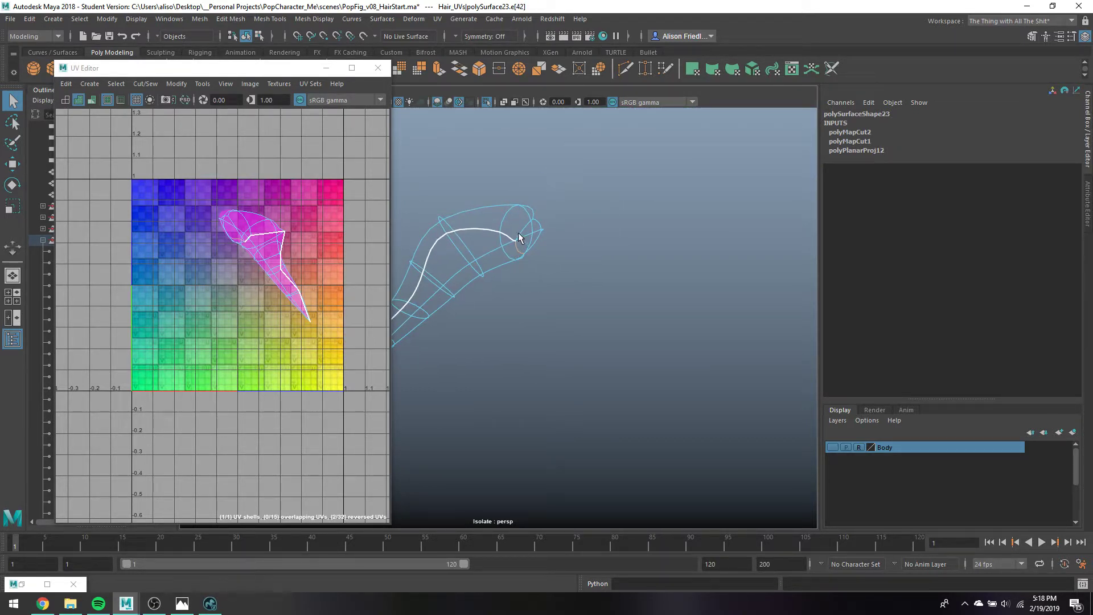
pyautogui.press('g')
# Hide the cut strand and isolate the neighbouring strand polySurface24
pyautogui.moveTo(541, 224); pyautogui.dragTo(550, 200, button='right')
pyautogui.hotkey('ctrl', 'h')
pyautogui.hotkey('ctrl', '1')
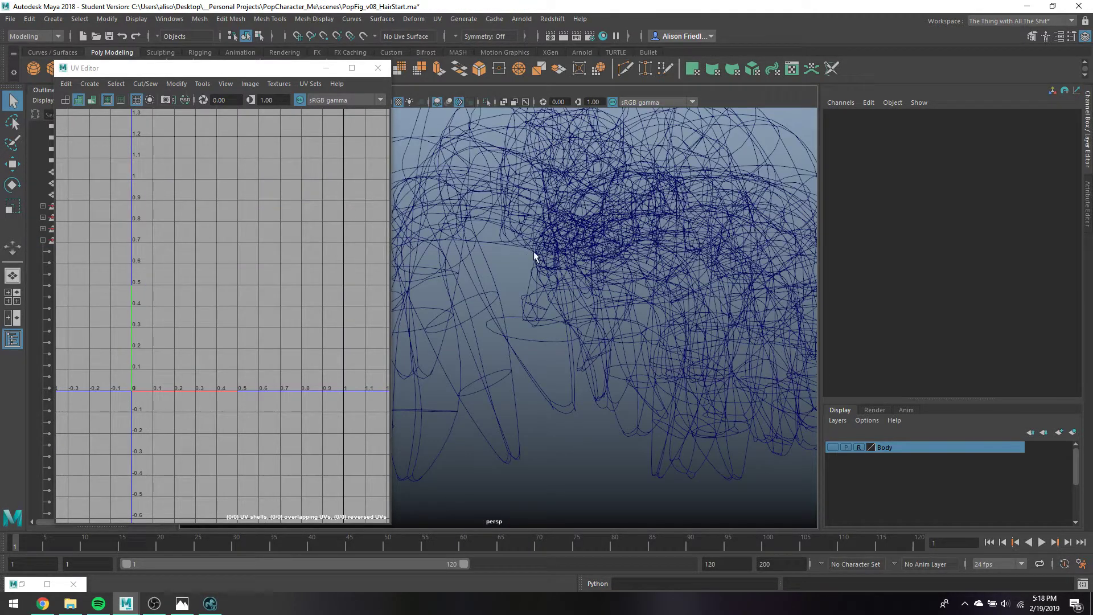
pyautogui.click(551, 336)
pyautogui.hotkey('ctrl', '1')
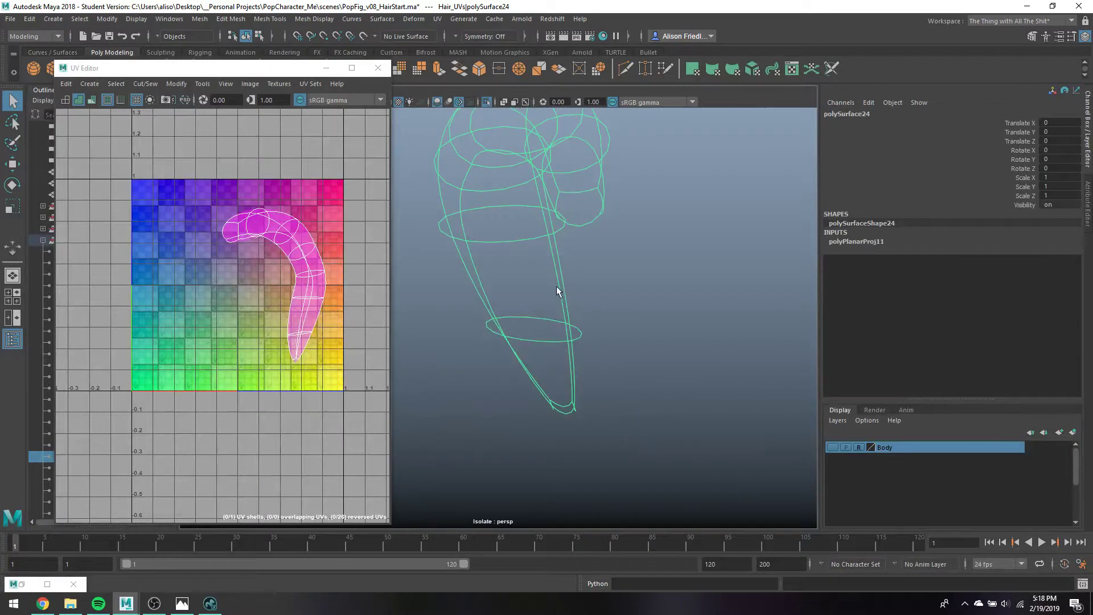
# Cut polySurface24's UVs along the lengthwise edge loop on its inner curve and at its pointed tip, in shaded display
pyautogui.press('5')
pyautogui.moveTo(582, 204); pyautogui.dragTo(587, 165, button='right')
pyautogui.click(592, 149)
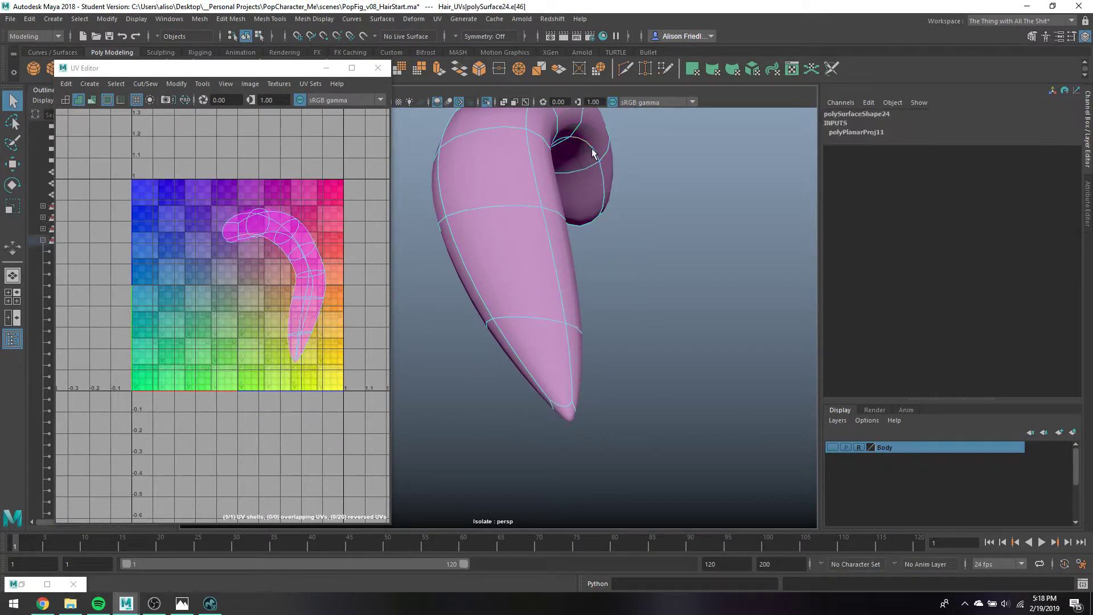
pyautogui.doubleClick(592, 149)
pyautogui.hotkey('shift', 'x')
pyautogui.keyDown('alt'); pyautogui.moveTo(593, 163); pyautogui.dragTo(695, 279); pyautogui.keyUp('alt')
pyautogui.click(524, 215)
pyautogui.hotkey('shift', 'x')
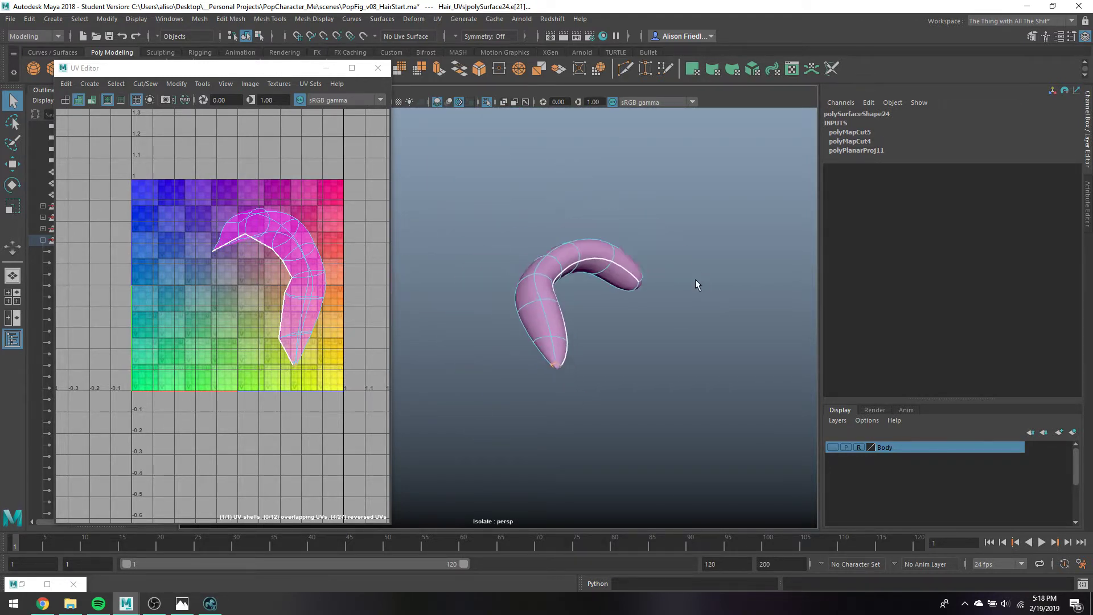
# Cut the UV edges around polySurface24's root end and select its whole UV shell
pyautogui.click(637, 284)
pyautogui.scroll(5, 641, 284)
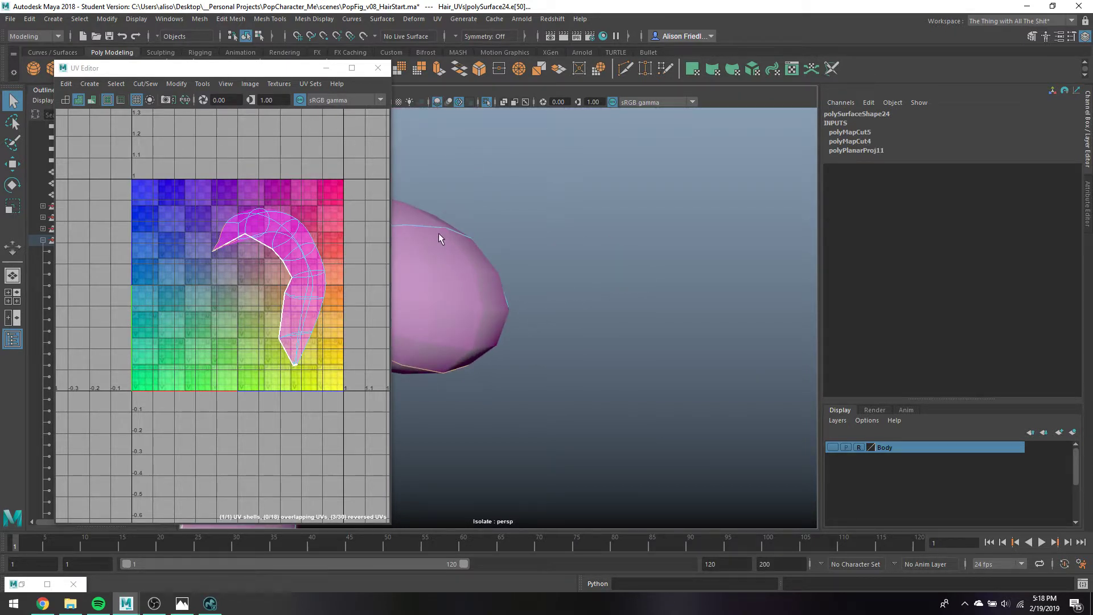
pyautogui.press('g')
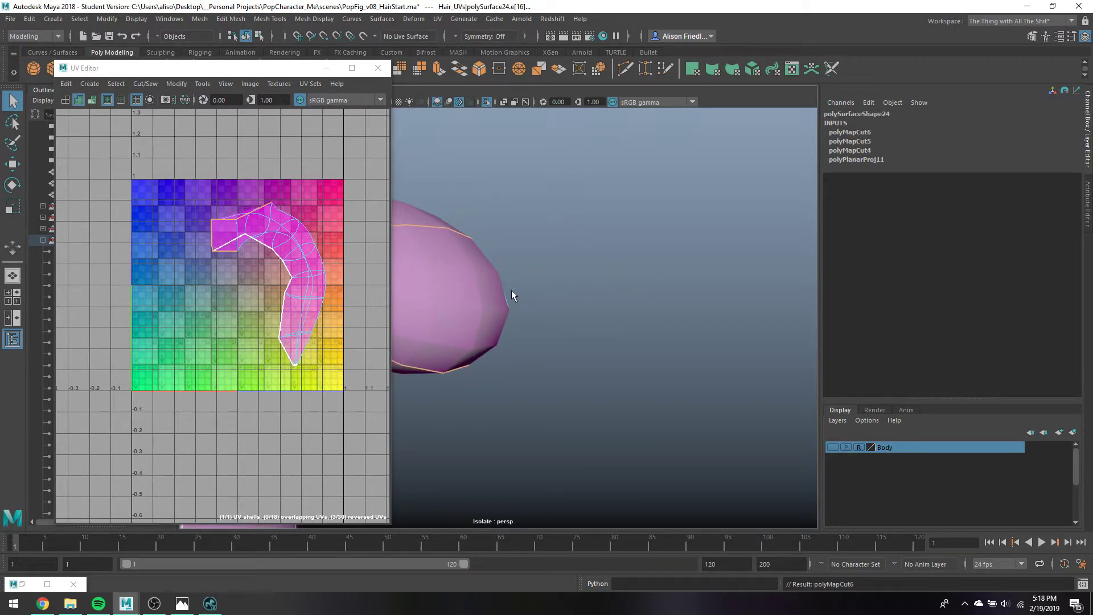
pyautogui.moveTo(279, 239); pyautogui.dragTo(330, 589, button='right')
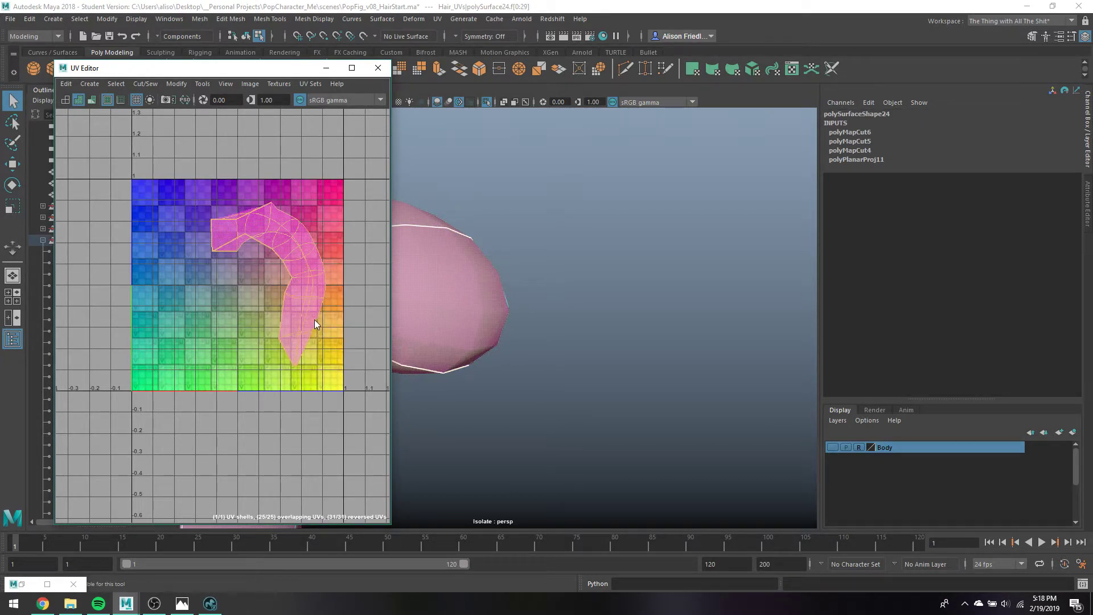
# Unfold polySurface24's UV shell and sew the selected UV edge back together
pyautogui.moveTo(243, 223); pyautogui.dragTo(285, 350, button='right')
pyautogui.click(235, 221)
pyautogui.scroll(5, 345, 360)
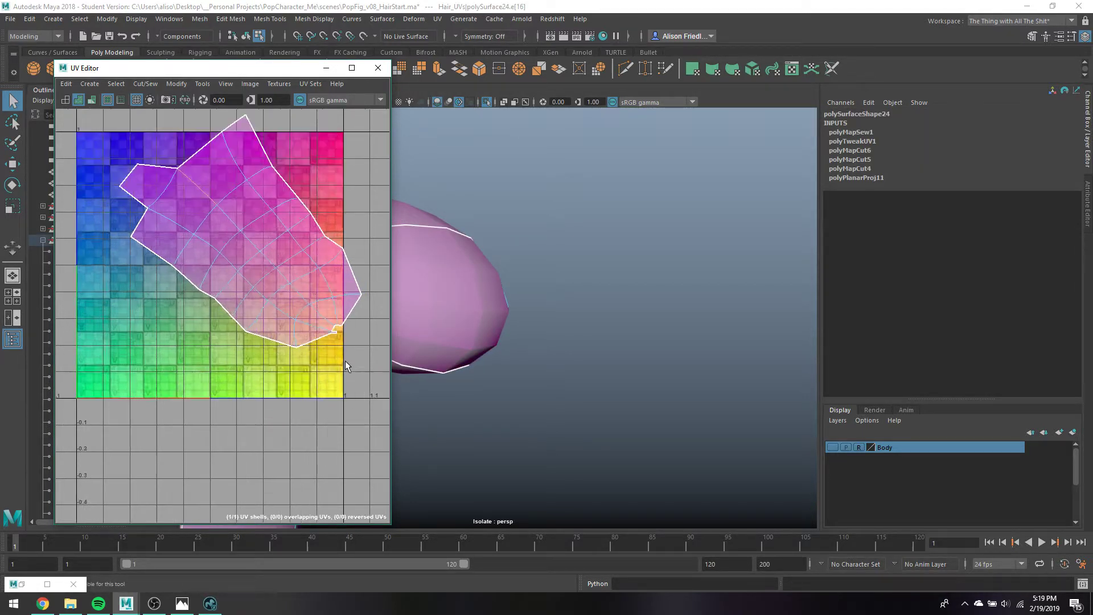
pyautogui.scroll(-8, 324, 272)
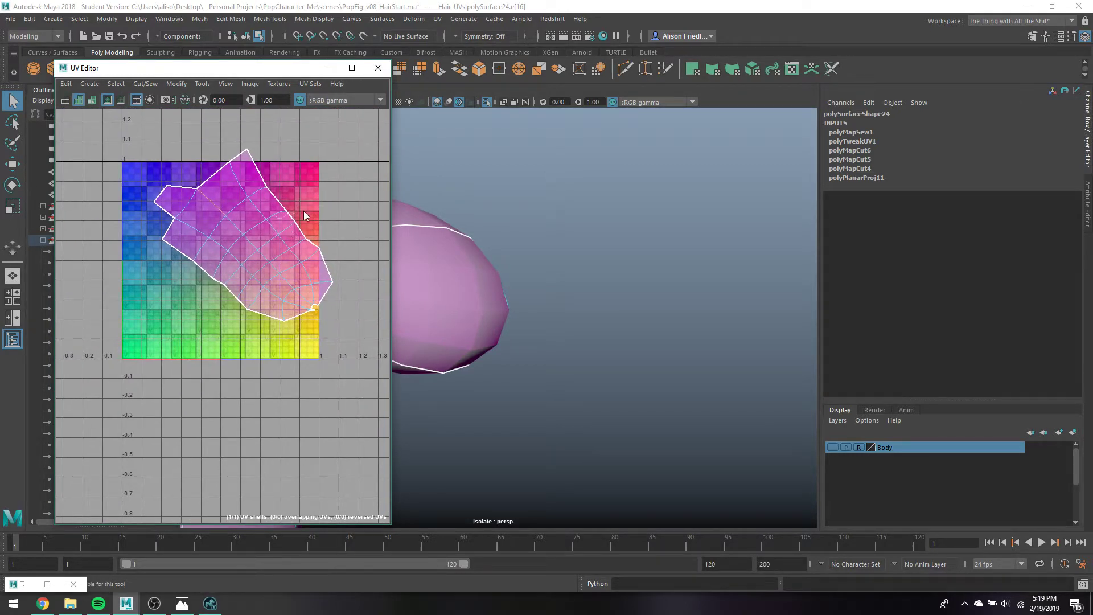
# Hide polySurface24 and isolate the curved strand polySurface26
pyautogui.moveTo(303, 210); pyautogui.dragTo(359, 246, button='right')
pyautogui.moveTo(428, 259); pyautogui.dragTo(463, 260, button='right')
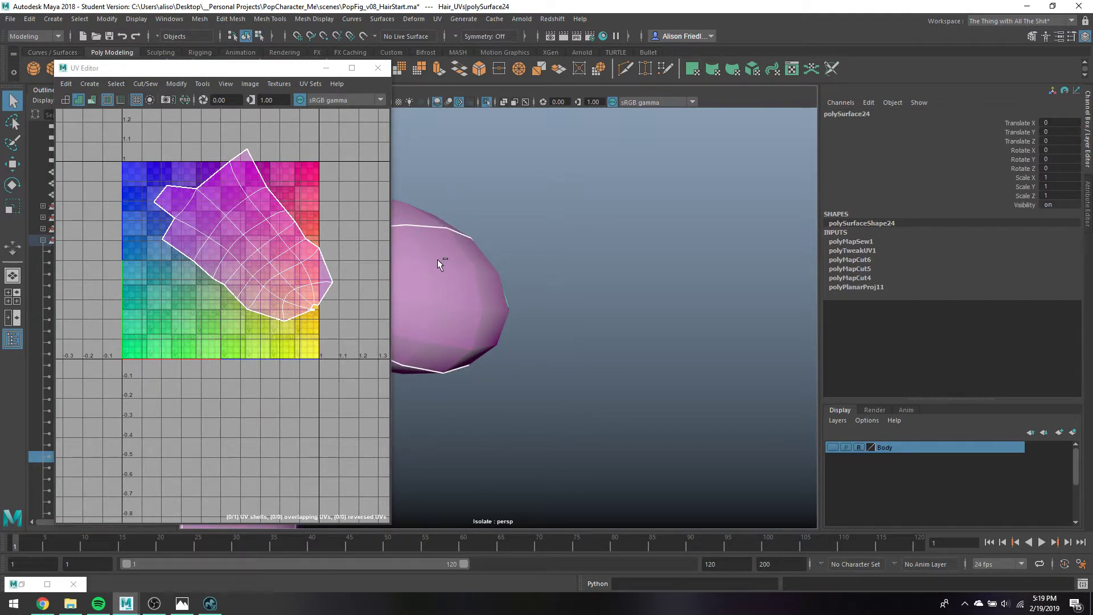
pyautogui.hotkey('ctrl', 'h')
pyautogui.hotkey('ctrl', '1')
pyautogui.click(542, 258)
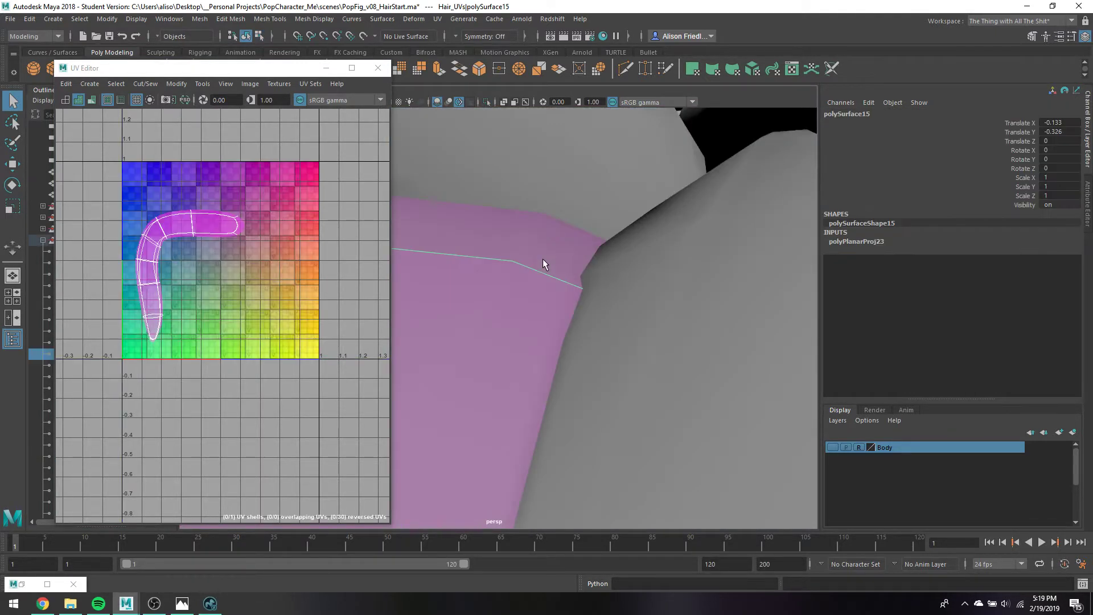
pyautogui.scroll(-3, 541, 262)
pyautogui.click(528, 268)
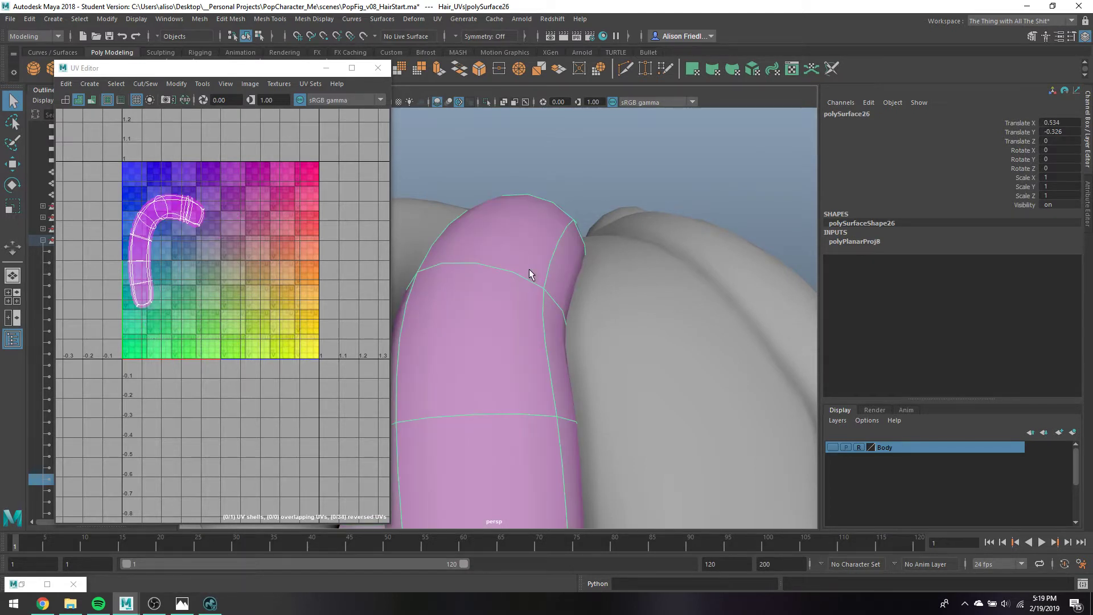
pyautogui.hotkey('ctrl', '1')
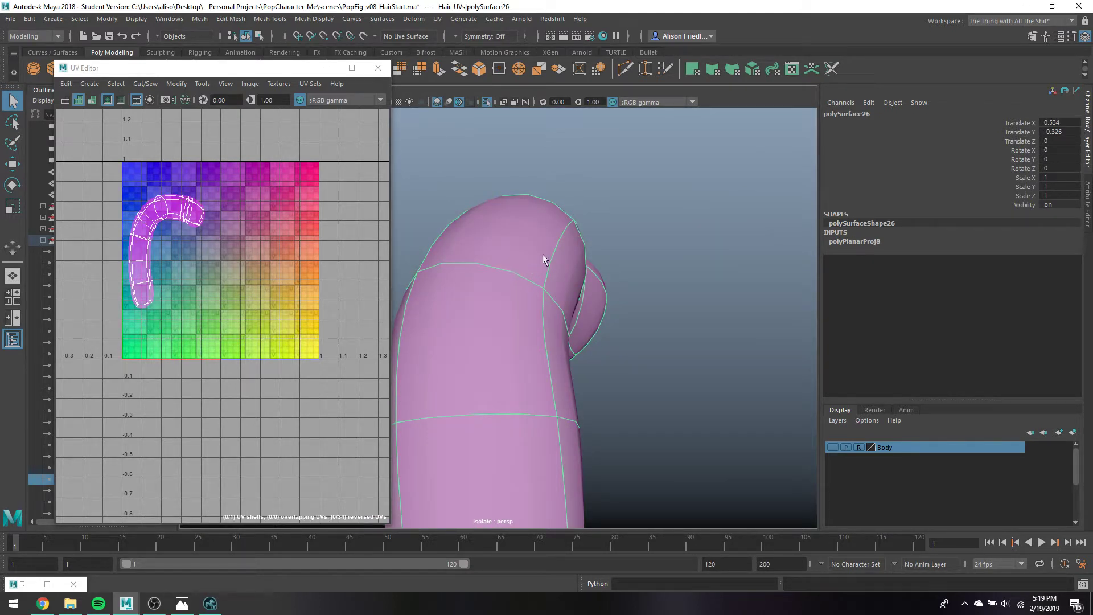
# Cut polySurface26's UVs along the lengthwise edge loop on its inner curve and at its root end
pyautogui.keyDown('alt'); pyautogui.moveTo(572, 285); pyautogui.dragTo(512, 280); pyautogui.keyUp('alt')
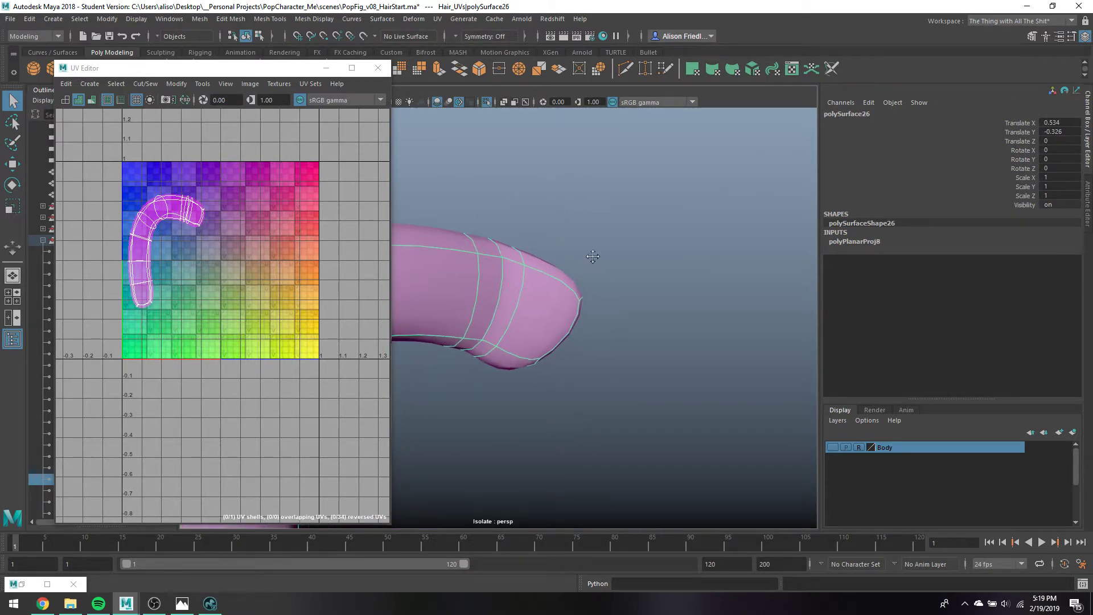
pyautogui.scroll(2, 626, 240)
pyautogui.moveTo(644, 220); pyautogui.dragTo(645, 193, button='right')
pyautogui.click(628, 245)
pyautogui.click(626, 267)
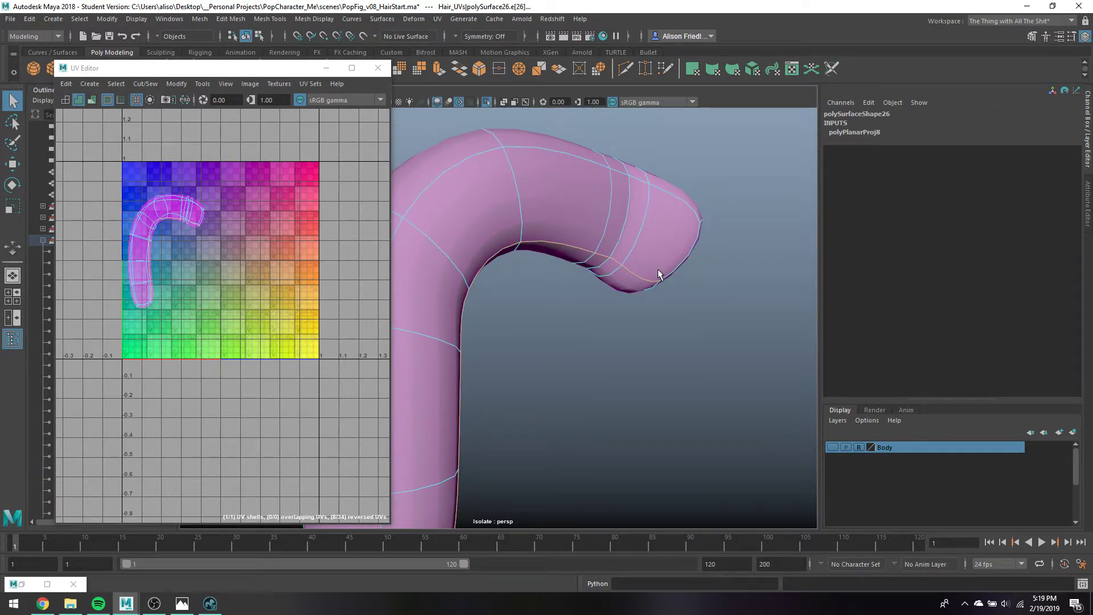
pyautogui.keyDown('shift'); pyautogui.click(699, 229); pyautogui.keyUp('shift')
pyautogui.keyDown('shift'); pyautogui.click(702, 221); pyautogui.keyUp('shift')
pyautogui.moveTo(144, 214); pyautogui.dragTo(197, 342, button='right')
# Cut the UV edges around polySurface26's pointed tip
pyautogui.press('f')
pyautogui.keyDown('alt'); pyautogui.moveTo(503, 474); pyautogui.dragTo(557, 282); pyautogui.keyUp('alt')
pyautogui.click(555, 275)
pyautogui.keyDown('shift'); pyautogui.click(560, 287); pyautogui.keyUp('shift')
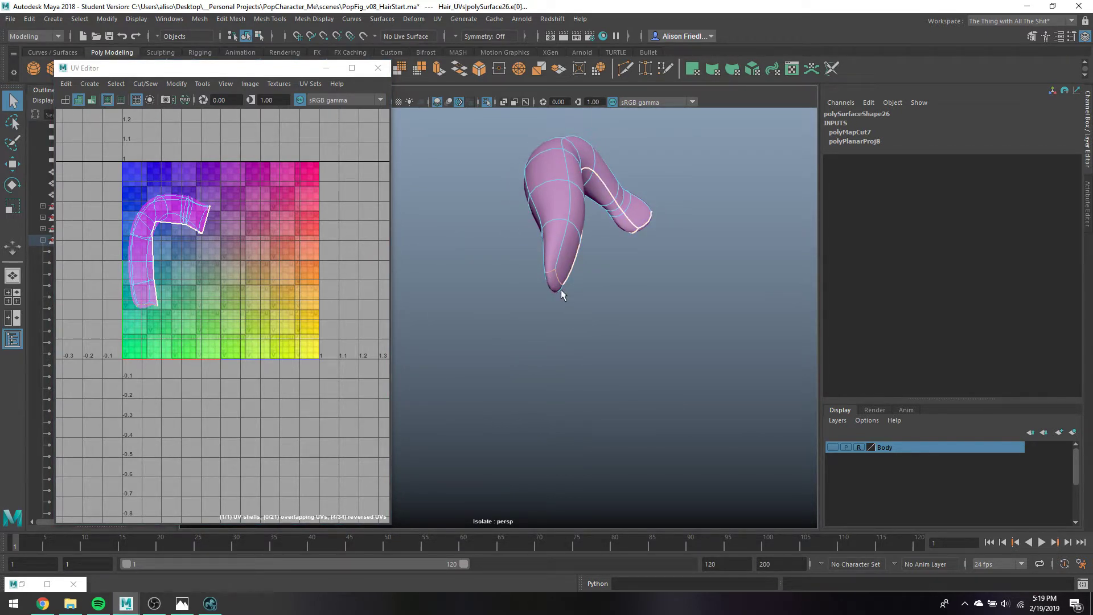
# Hide polySurface26 and isolate the pointed strand polySurface17
pyautogui.moveTo(568, 211); pyautogui.dragTo(586, 207, button='right')
pyautogui.hotkey('ctrl', 'h')
pyautogui.hotkey('ctrl', 'shift', 'h')
pyautogui.click(576, 234)
pyautogui.hotkey('alt', 'h')
# Cut polySurface17's UVs along its inner lengthwise edge loop and at the edges of its tip and root ends
pyautogui.click(644, 333)
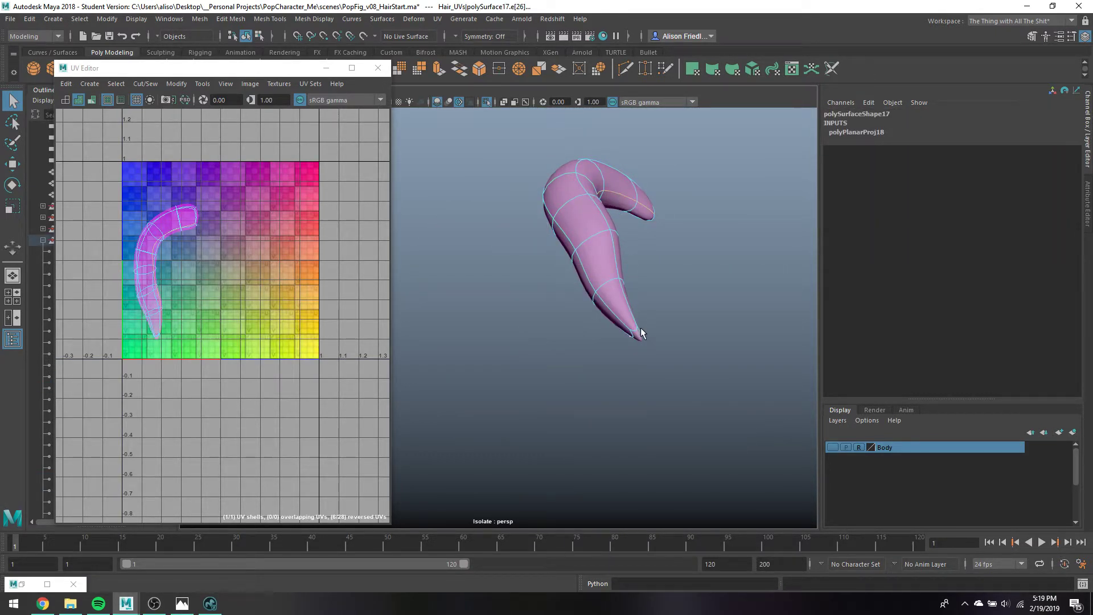
pyautogui.click(632, 336)
pyautogui.keyDown('alt'); pyautogui.moveTo(664, 331); pyautogui.dragTo(612, 285); pyautogui.keyUp('alt')
pyautogui.keyDown('shift'); pyautogui.click(605, 334); pyautogui.keyUp('shift')
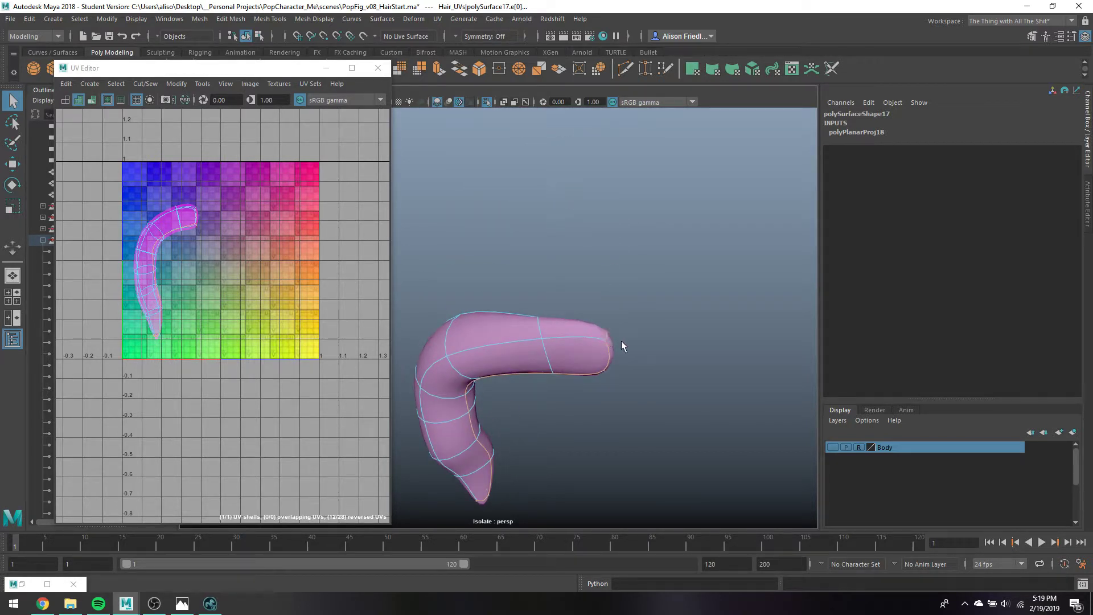
pyautogui.hotkey('shift', 'x')
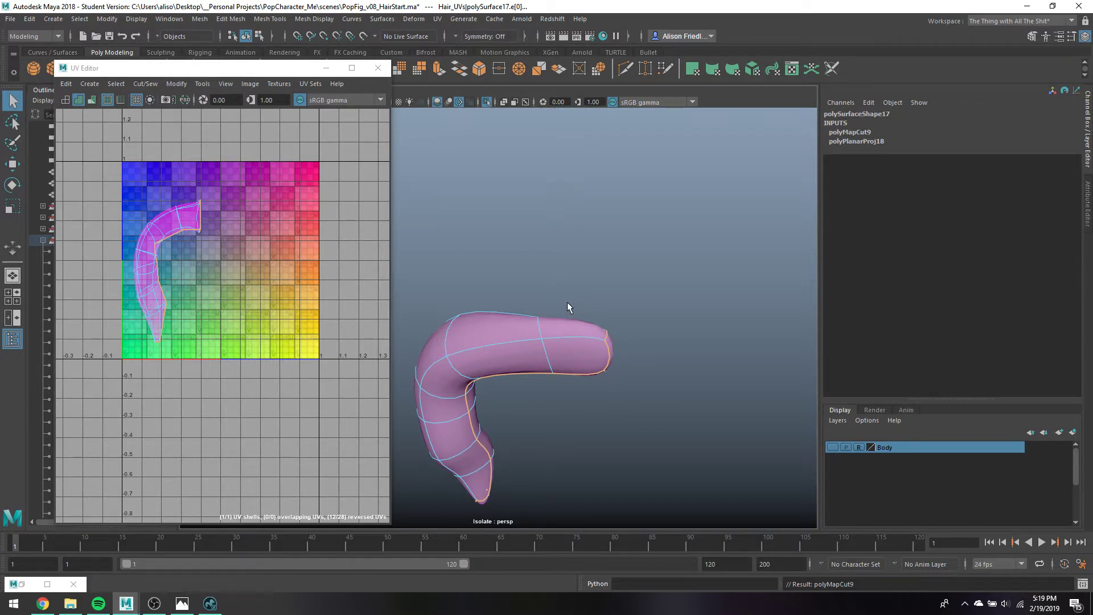
# Hide polySurface17 in object mode and isolate the short strand polySurface16
pyautogui.hotkey('ctrl', 'h')
pyautogui.hotkey('ctrl', 'z')
pyautogui.moveTo(548, 327); pyautogui.dragTo(596, 254, button='right')
pyautogui.hotkey('ctrl', '1')
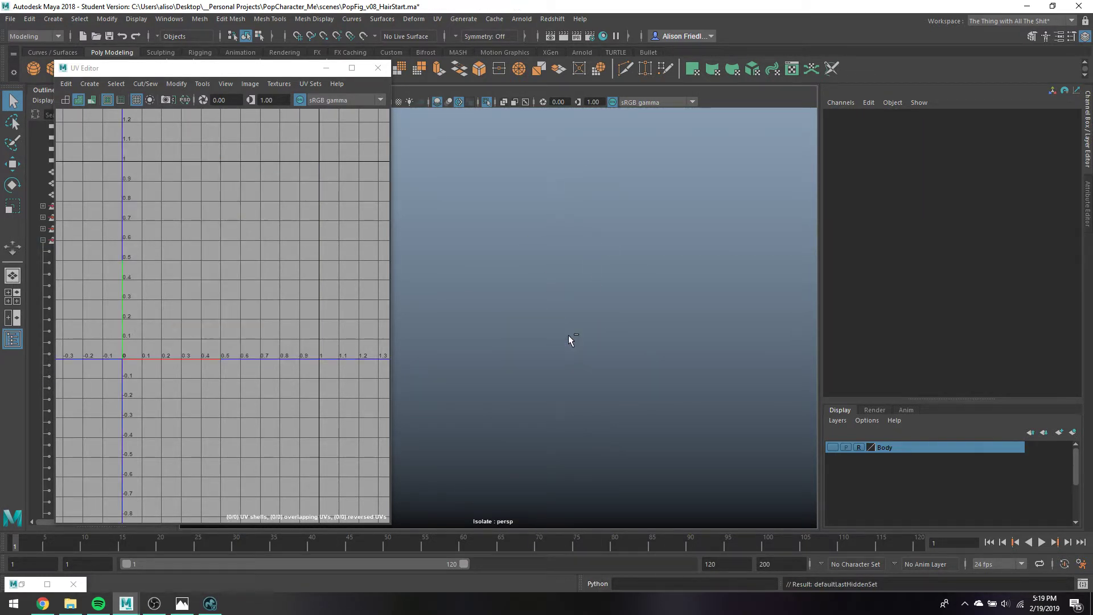
pyautogui.click(565, 332)
pyautogui.hotkey('ctrl', '1')
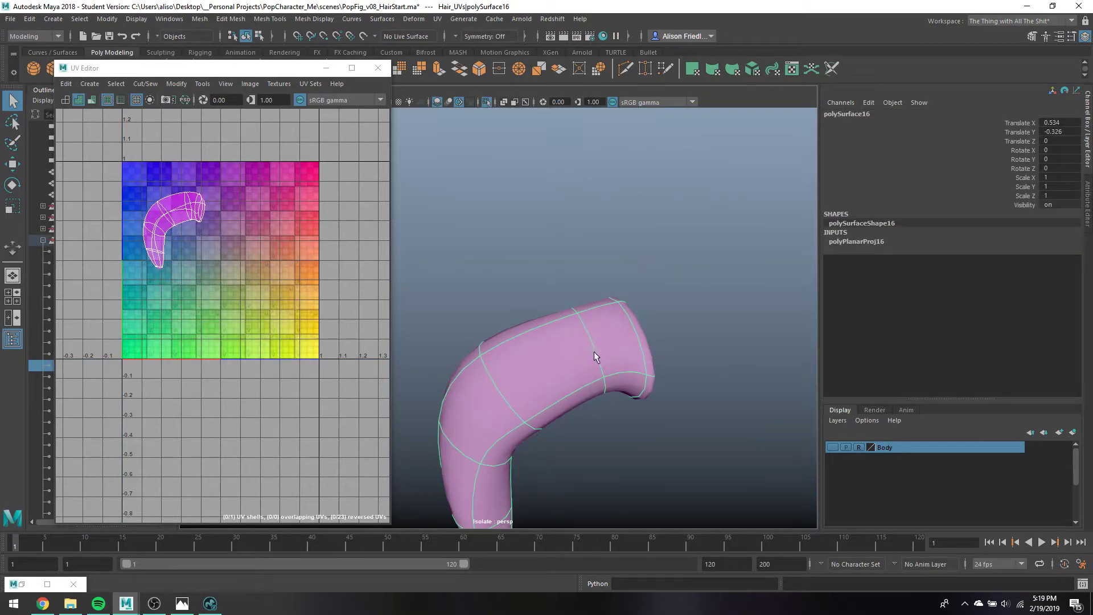
# Cut polySurface16's UVs along the lengthwise edge loop on its underside and at its tip and root ends
pyautogui.keyDown('alt'); pyautogui.moveTo(593, 350); pyautogui.dragTo(626, 266); pyautogui.keyUp('alt')
pyautogui.moveTo(626, 265); pyautogui.dragTo(606, 190, button='right')
pyautogui.click(626, 242)
pyautogui.click(623, 244)
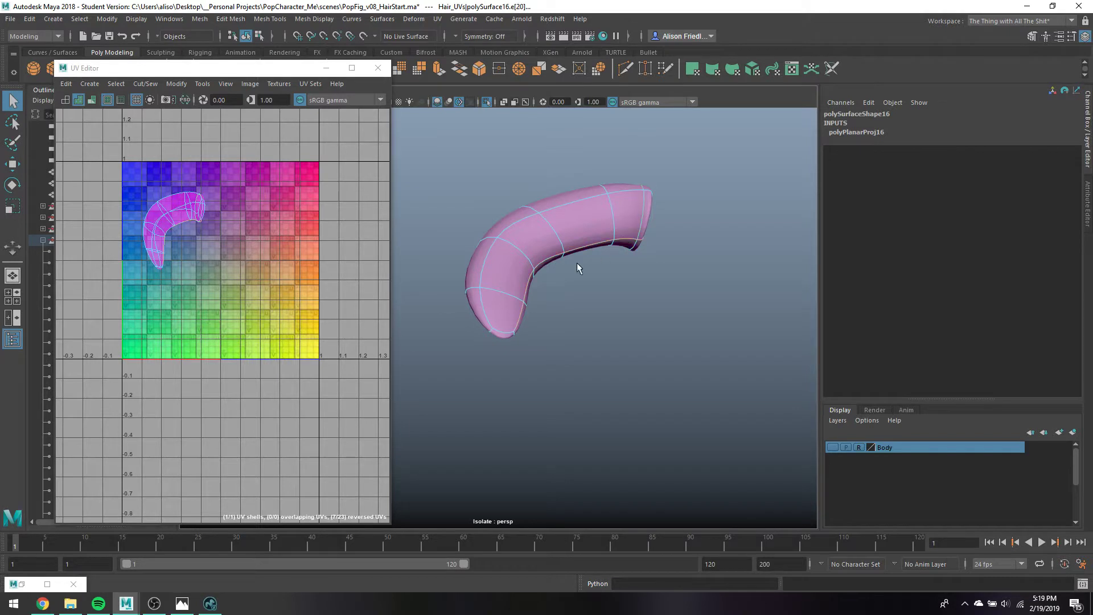
pyautogui.click(489, 330)
pyautogui.click(506, 331)
pyautogui.keyDown('alt'); pyautogui.moveTo(514, 332); pyautogui.dragTo(554, 246); pyautogui.keyUp('alt')
pyautogui.keyDown('shift'); pyautogui.click(540, 232); pyautogui.keyUp('shift')
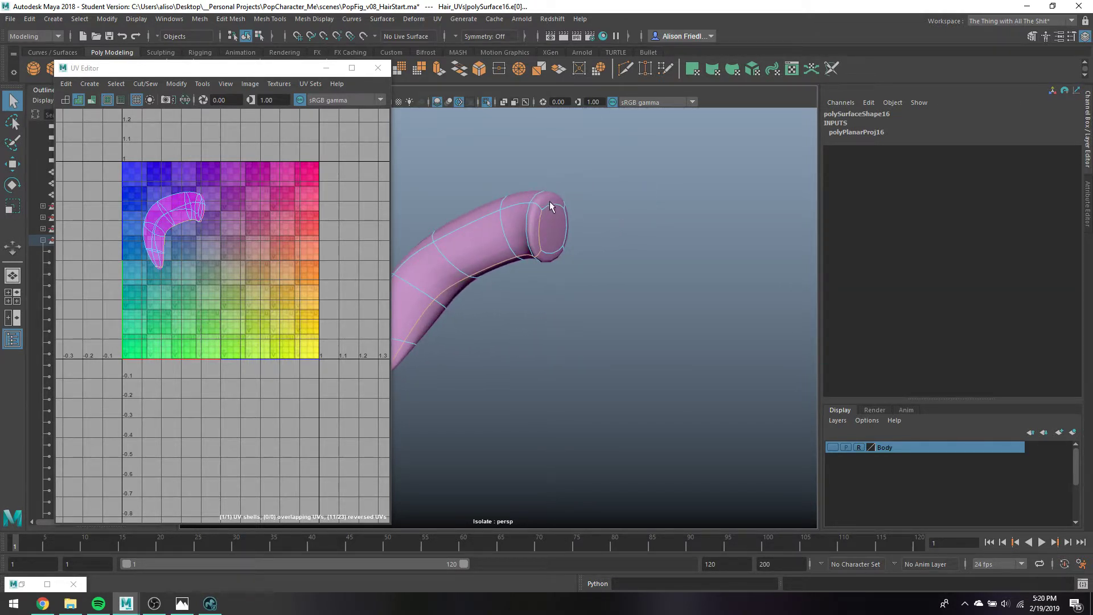
pyautogui.keyDown('shift'); pyautogui.moveTo(564, 229); pyautogui.dragTo(584, 204, button='right'); pyautogui.keyUp('shift')
# Hide polySurface16 and isolate the blunt-ended strand polySurface28
pyautogui.hotkey('ctrl', 'h')
pyautogui.hotkey('ctrl', '1')
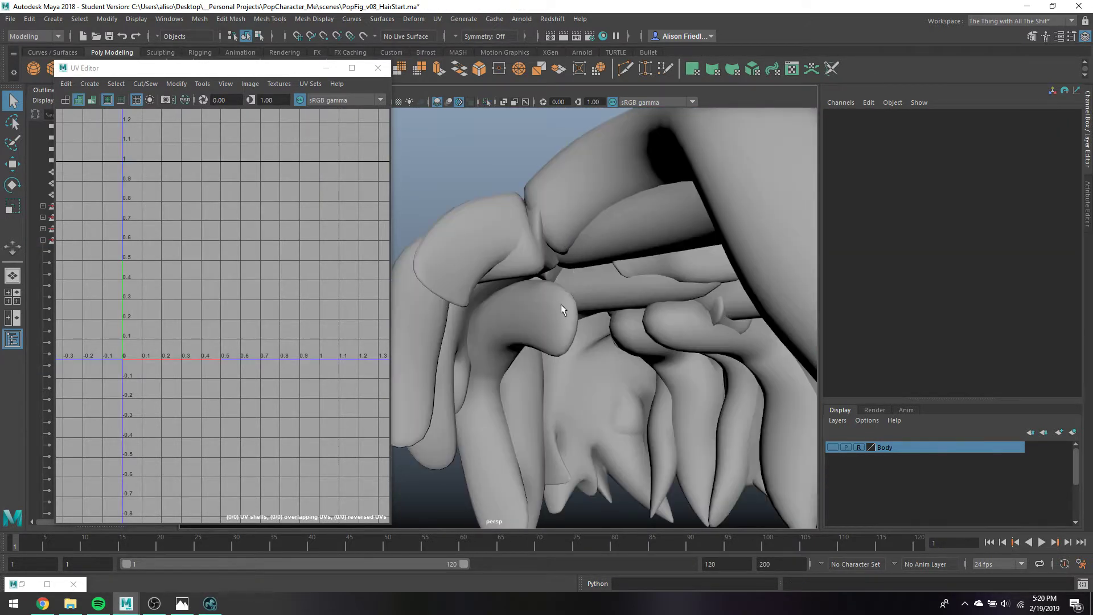
pyautogui.click(562, 307)
pyautogui.hotkey('ctrl', '1')
# Cut polySurface28's UVs along its inner lengthwise edge loop and at the edges of both rounded ends
pyautogui.moveTo(559, 276); pyautogui.dragTo(560, 307, button='right')
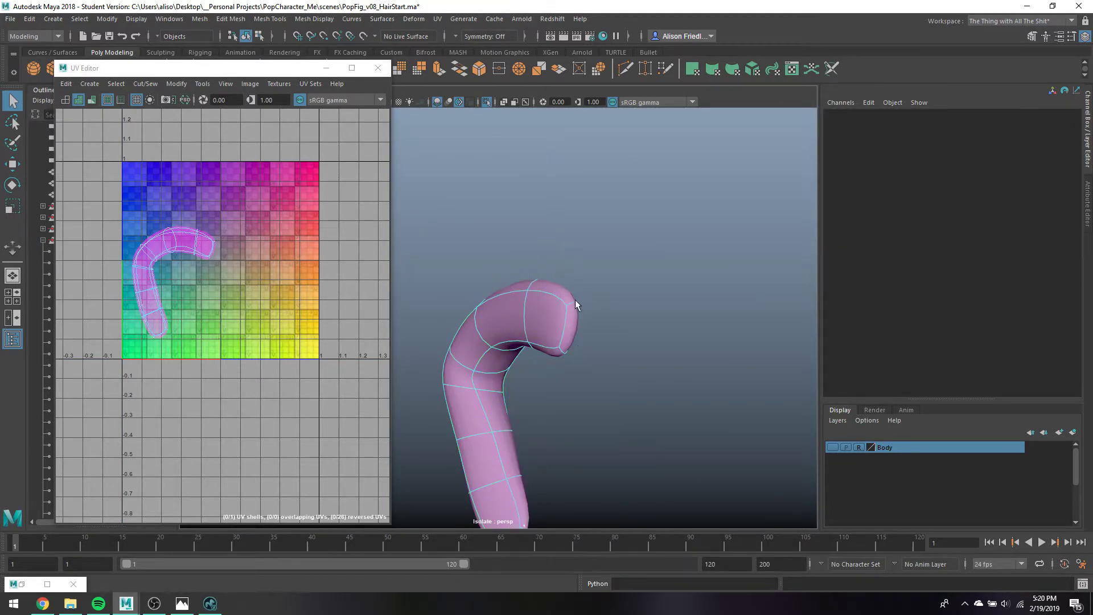
pyautogui.click(565, 335)
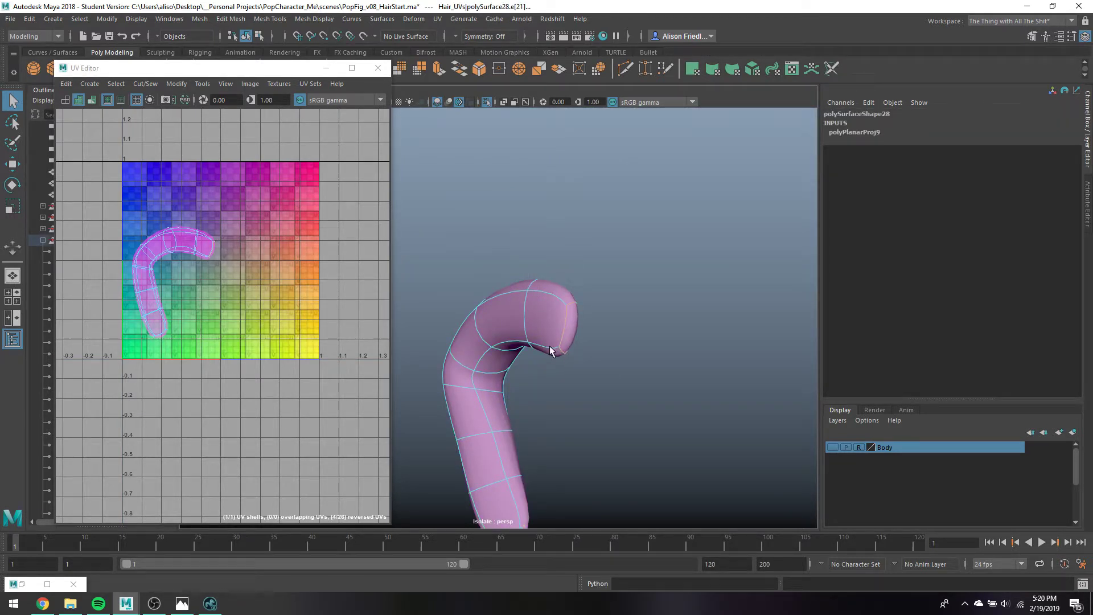
pyautogui.keyDown('alt'); pyautogui.moveTo(524, 388); pyautogui.dragTo(576, 346); pyautogui.keyUp('alt')
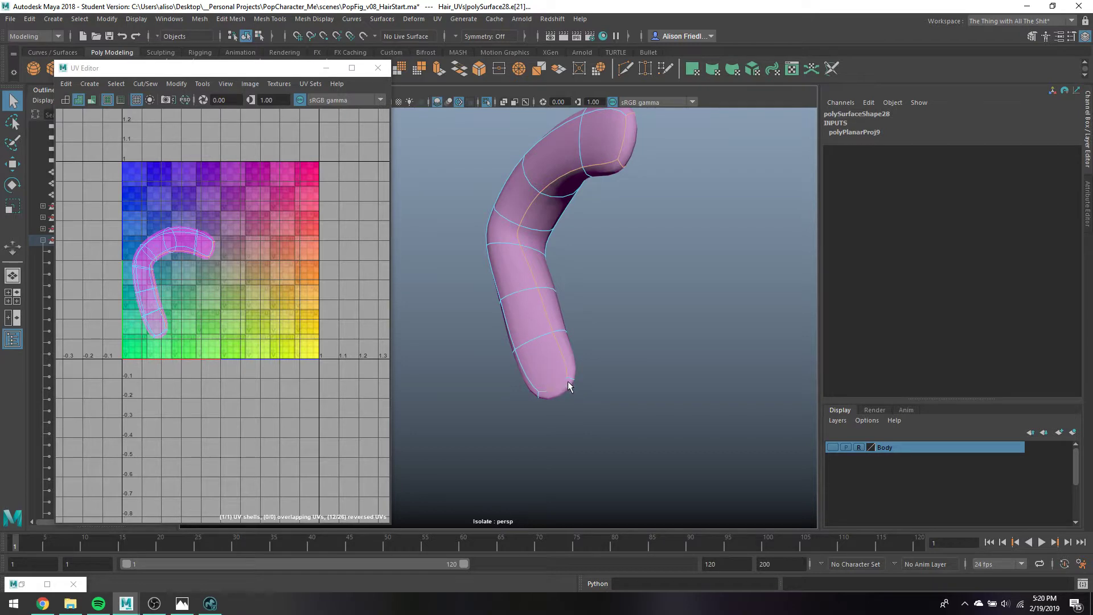
pyautogui.doubleClick(538, 398)
pyautogui.hotkey('shift', 'x')
# Hide polySurface28 and isolate the long bent strand polySurface15
pyautogui.moveTo(542, 194); pyautogui.dragTo(586, 171, button='right')
pyautogui.hotkey('ctrl', 'h')
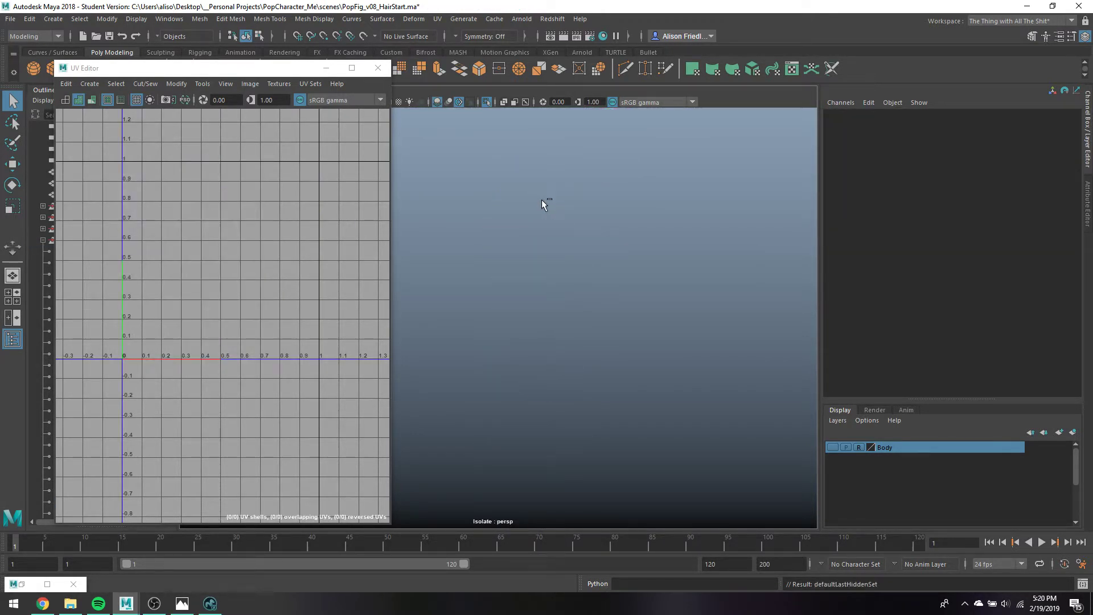
pyautogui.hotkey('ctrl', '1')
pyautogui.click(568, 233)
pyautogui.hotkey('ctrl', '1')
# Cut polySurface15's UVs along the edge loop on its inner bend and around its tip and root ends
pyautogui.moveTo(568, 234); pyautogui.dragTo(565, 199, button='right')
pyautogui.doubleClick(546, 188)
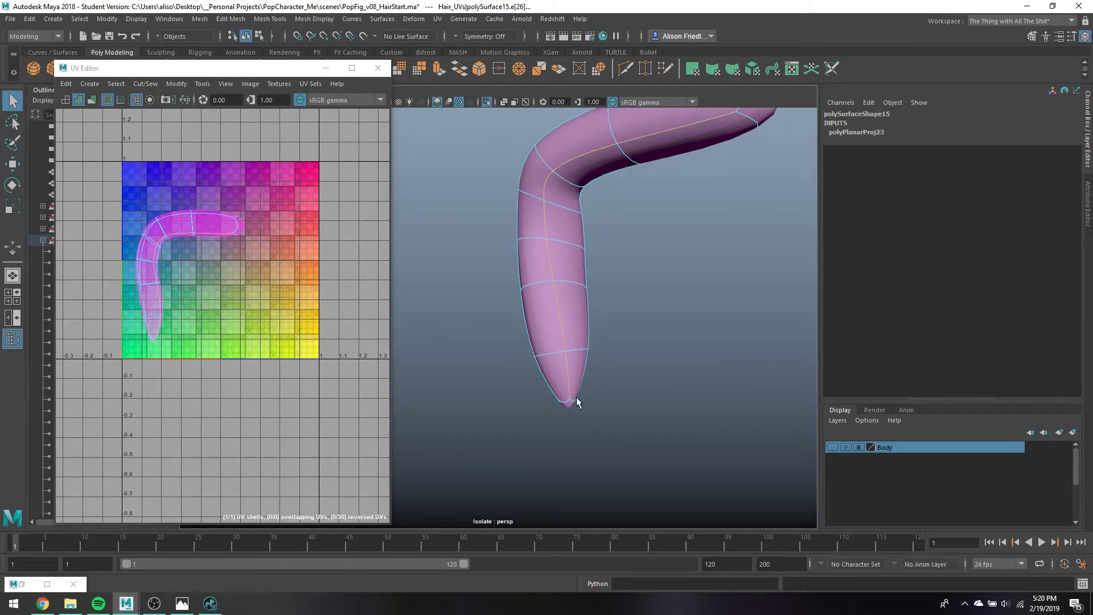
pyautogui.keyDown('alt'); pyautogui.moveTo(572, 400); pyautogui.dragTo(593, 392); pyautogui.keyUp('alt')
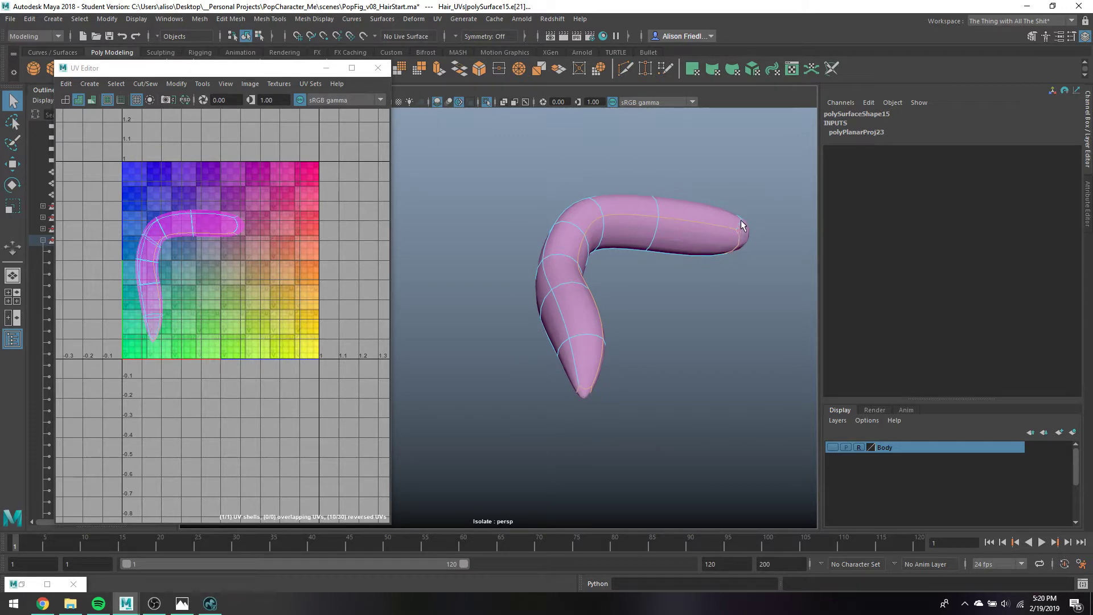
pyautogui.keyDown('alt'); pyautogui.moveTo(739, 222); pyautogui.dragTo(642, 251); pyautogui.keyUp('alt')
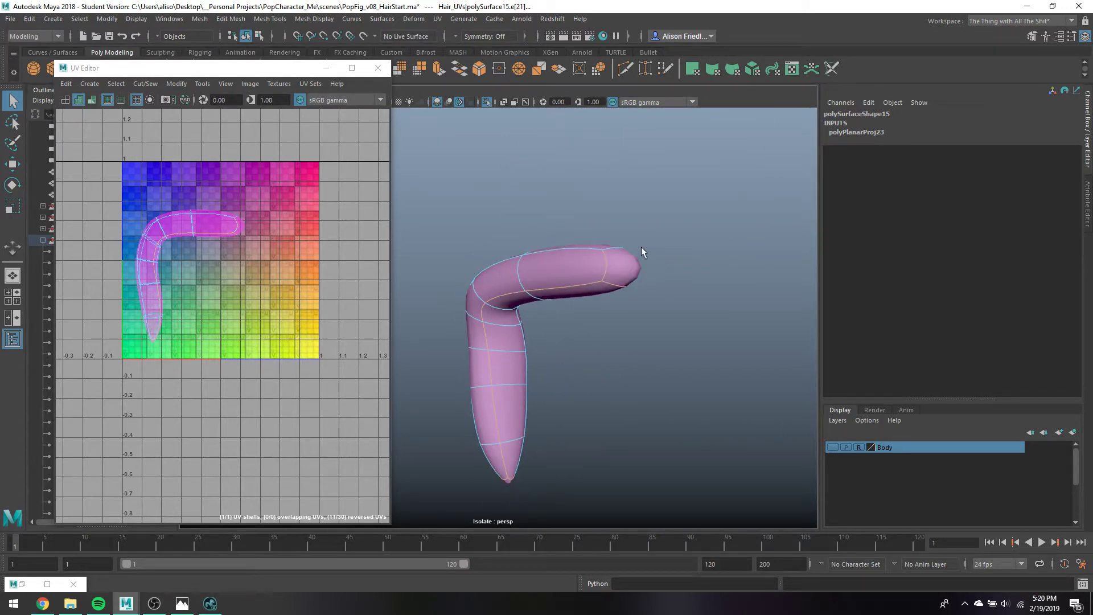
pyautogui.keyDown('shift'); pyautogui.click(610, 246); pyautogui.keyUp('shift')
pyautogui.hotkey('shift', 'x')
# Hide polySurface15 and isolate the large tapered strand polySurface6
pyautogui.moveTo(521, 273); pyautogui.dragTo(573, 267, button='right')
pyautogui.hotkey('ctrl', 'h')
pyautogui.hotkey('ctrl', '1')
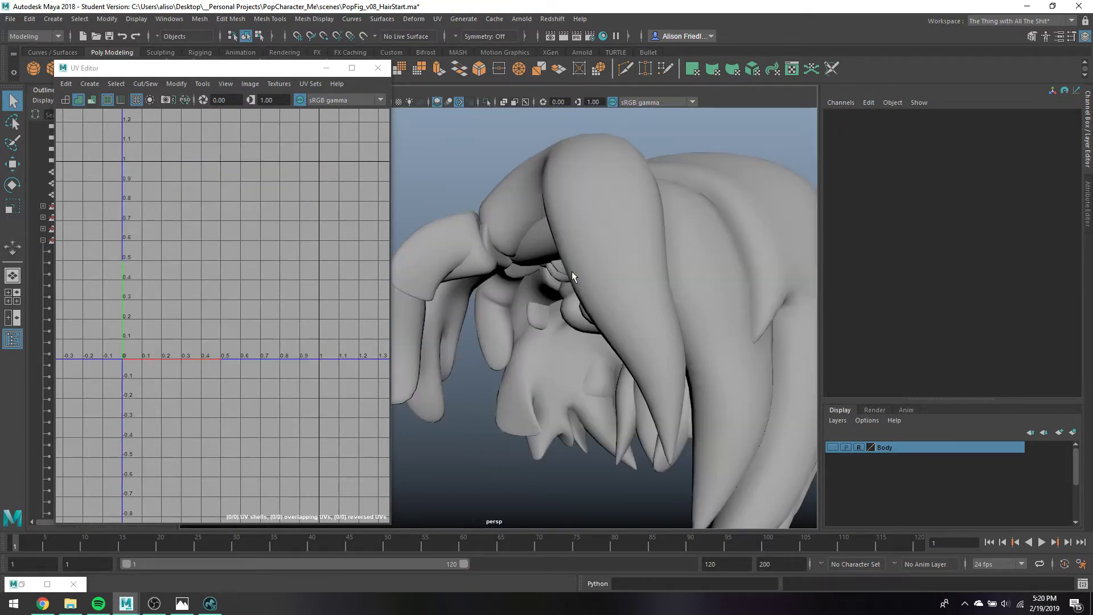
pyautogui.click(579, 254)
pyautogui.hotkey('ctrl', '1')
# Cut polySurface6's UVs along its inner lengthwise edge loop, at its root end and at its pointed tip
pyautogui.moveTo(576, 220); pyautogui.dragTo(577, 212, button='right')
pyautogui.keyDown('alt'); pyautogui.moveTo(577, 212); pyautogui.dragTo(633, 225); pyautogui.keyUp('alt')
pyautogui.doubleClick(646, 197)
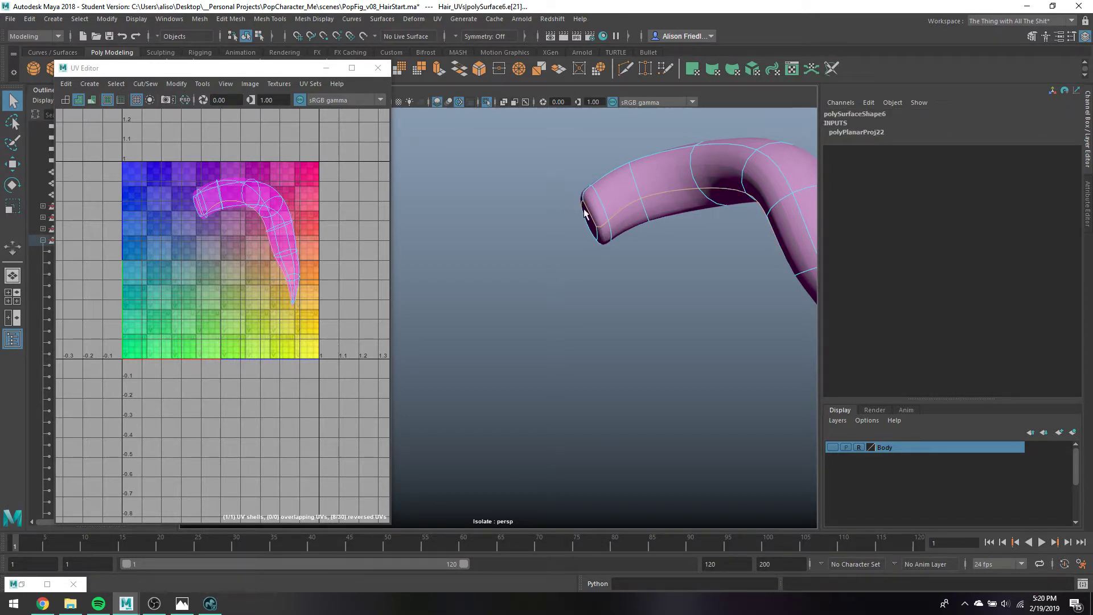
pyautogui.click(598, 237)
pyautogui.keyDown('alt'); pyautogui.moveTo(614, 225); pyautogui.dragTo(620, 255); pyautogui.keyUp('alt')
pyautogui.click(674, 237)
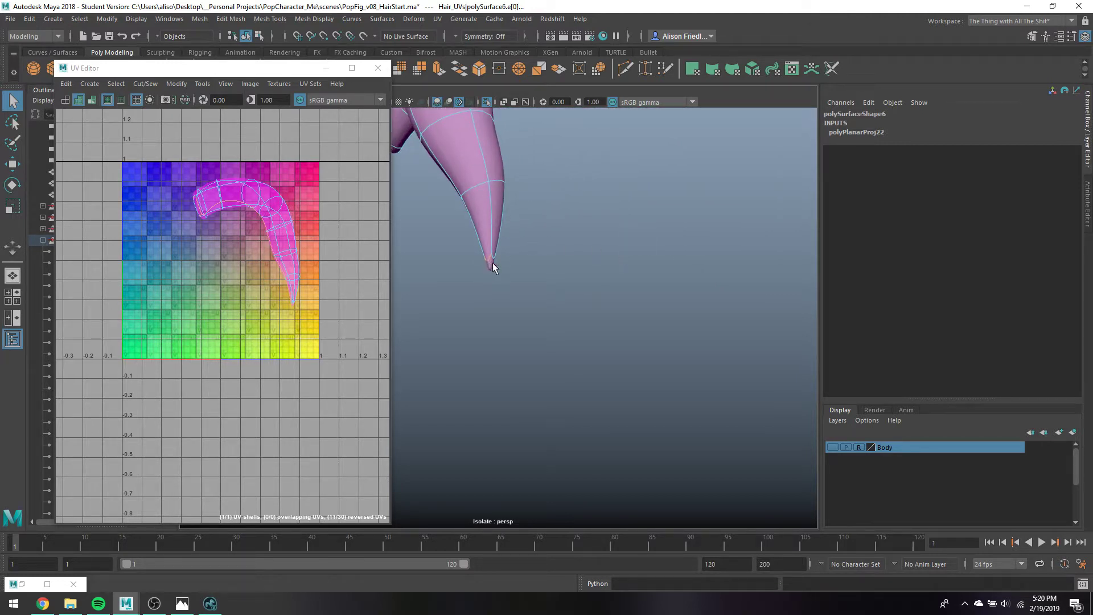
pyautogui.keyDown('alt'); pyautogui.moveTo(520, 247); pyautogui.dragTo(542, 264); pyautogui.keyUp('alt')
pyautogui.keyDown('shift'); pyautogui.moveTo(542, 262); pyautogui.dragTo(605, 175, button='right'); pyautogui.keyUp('shift')
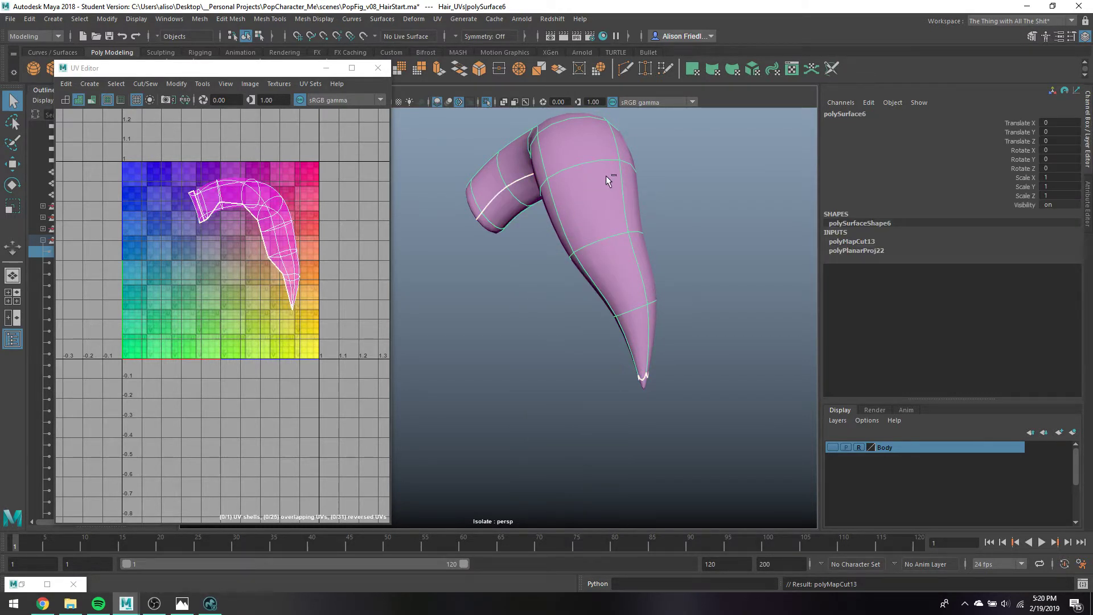
# Hide polySurface6 and isolate the adjacent sickle-shaped strand polySurface25
pyautogui.hotkey('ctrl', 'h')
pyautogui.hotkey('ctrl', '1')
pyautogui.click(613, 204)
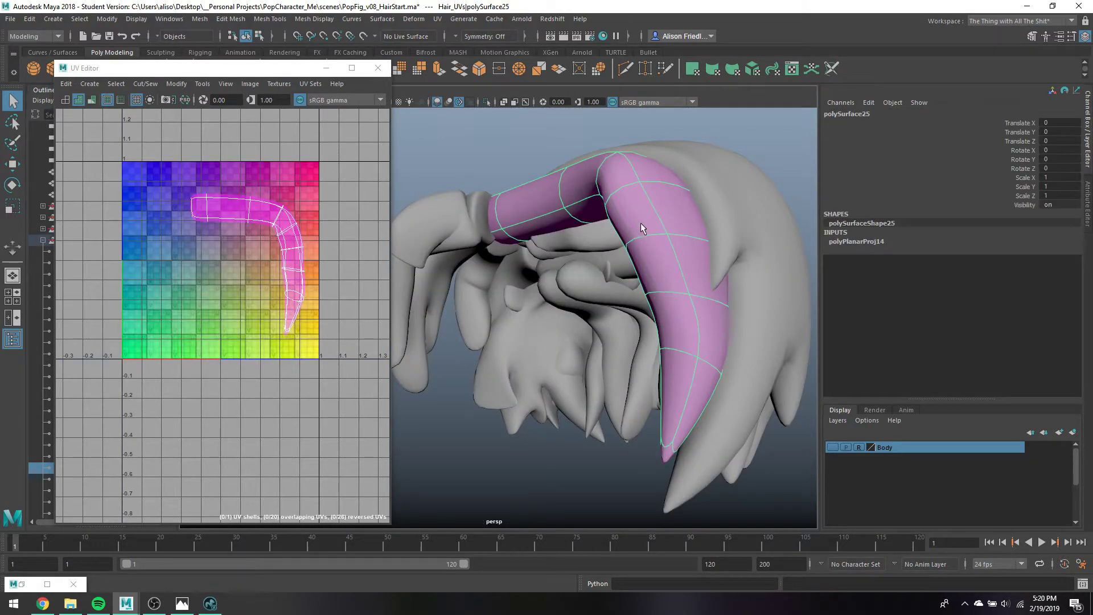
pyautogui.hotkey('ctrl', '1')
# Cut polySurface25's UVs along the lengthwise edge loop on its inner bend and at its tip and root ends
pyautogui.moveTo(660, 227); pyautogui.dragTo(602, 239, button='right')
pyautogui.click(576, 203)
pyautogui.keyDown('alt'); pyautogui.moveTo(662, 398); pyautogui.dragTo(664, 385); pyautogui.keyUp('alt')
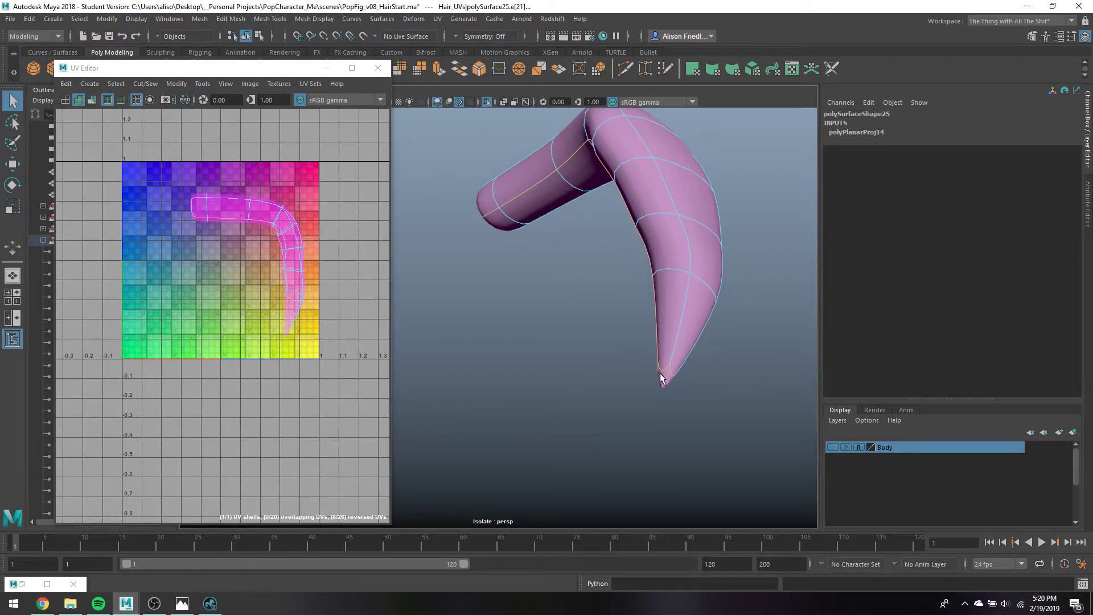
pyautogui.keyDown('shift'); pyautogui.moveTo(663, 380); pyautogui.dragTo(596, 343, button='right'); pyautogui.keyUp('shift')
pyautogui.keyDown('alt'); pyautogui.moveTo(595, 343); pyautogui.dragTo(597, 253); pyautogui.keyUp('alt')
pyautogui.keyDown('shift'); pyautogui.moveTo(598, 253); pyautogui.dragTo(633, 238, button='right'); pyautogui.keyUp('shift')
pyautogui.doubleClick(579, 259)
# Hide polySurface25 and isolate the forked strand polySurface27
pyautogui.hotkey('ctrl', 'h')
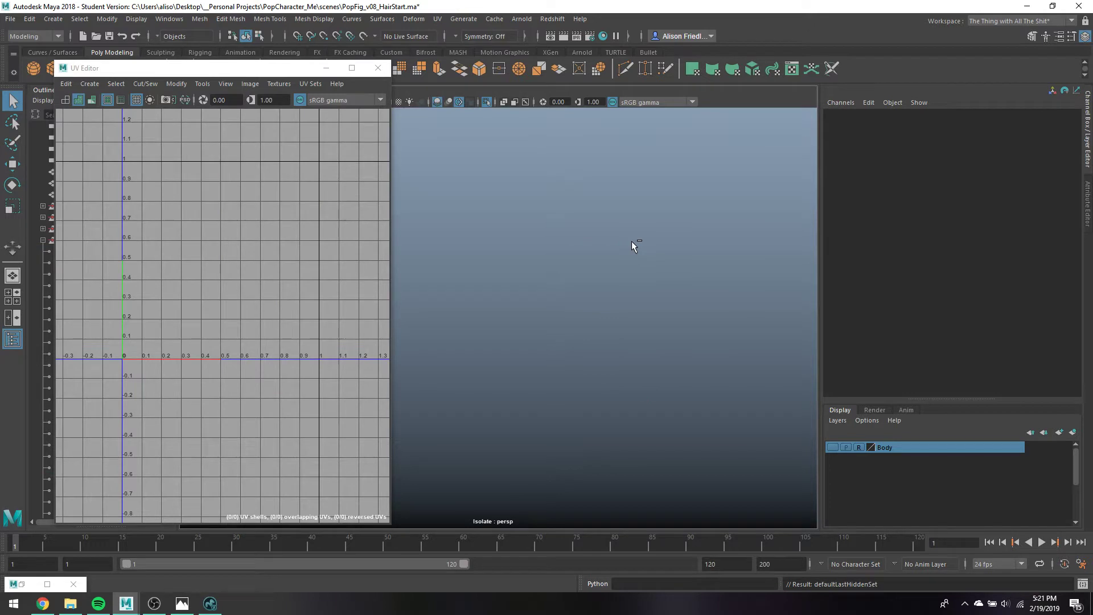
pyautogui.hotkey('ctrl', '1')
pyautogui.click(599, 251)
pyautogui.hotkey('ctrl', '1')
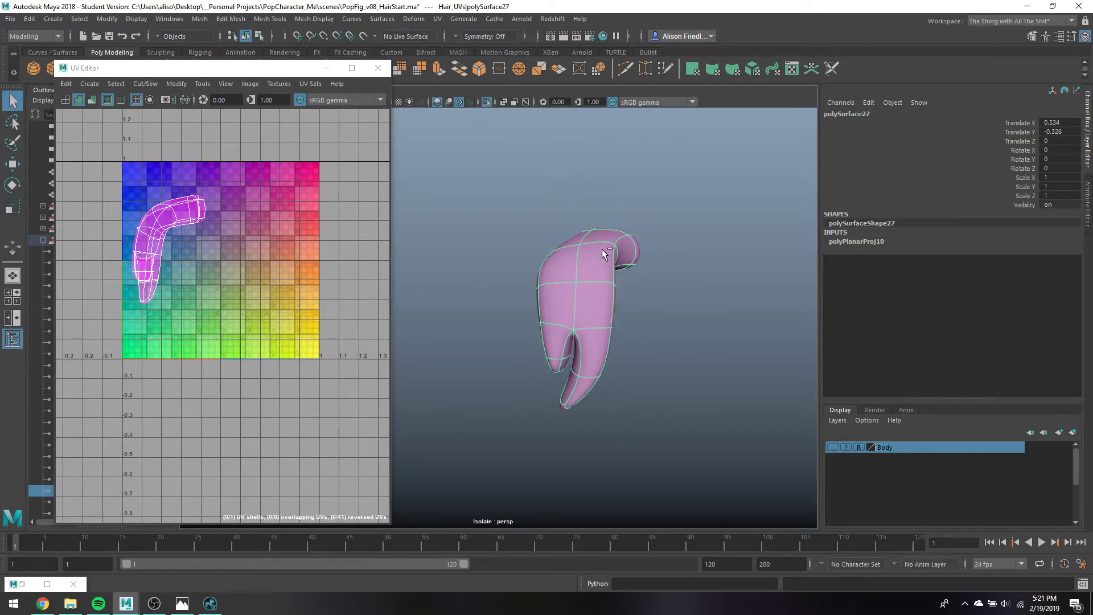
# Cut polySurface27's UVs along the inner lengthwise edge loop and at the tip edges of its longer prong
pyautogui.moveTo(600, 255); pyautogui.dragTo(628, 272, button='right')
pyautogui.keyDown('alt'); pyautogui.moveTo(627, 272); pyautogui.dragTo(465, 245); pyautogui.keyUp('alt')
pyautogui.click(592, 232)
pyautogui.click(558, 204)
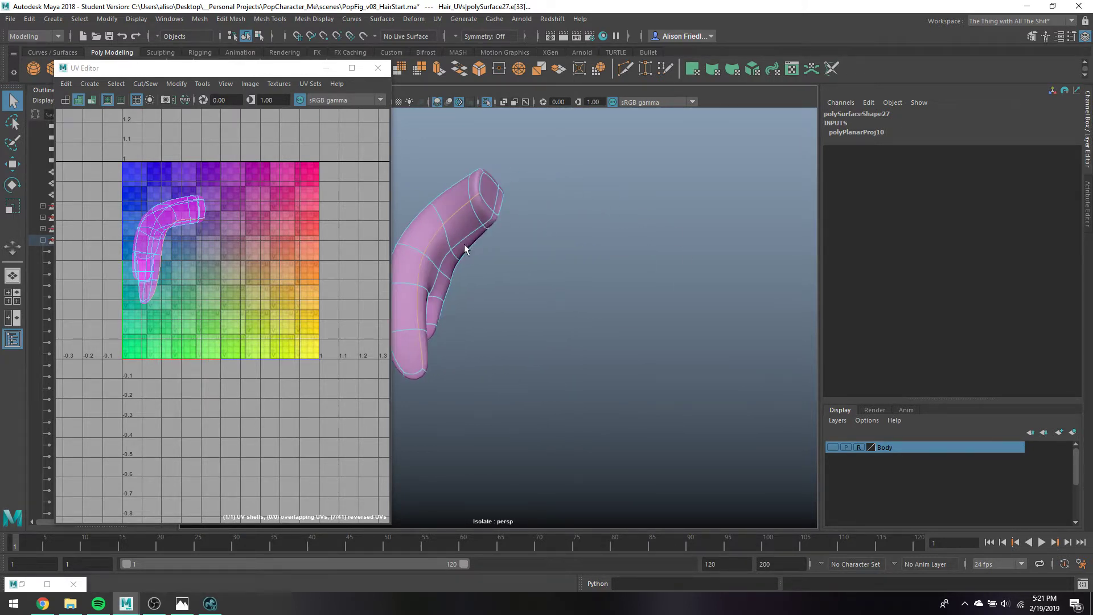
pyautogui.keyDown('alt'); pyautogui.moveTo(475, 267); pyautogui.dragTo(527, 247, button='middle'); pyautogui.keyUp('alt')
pyautogui.scroll(2, 521, 247)
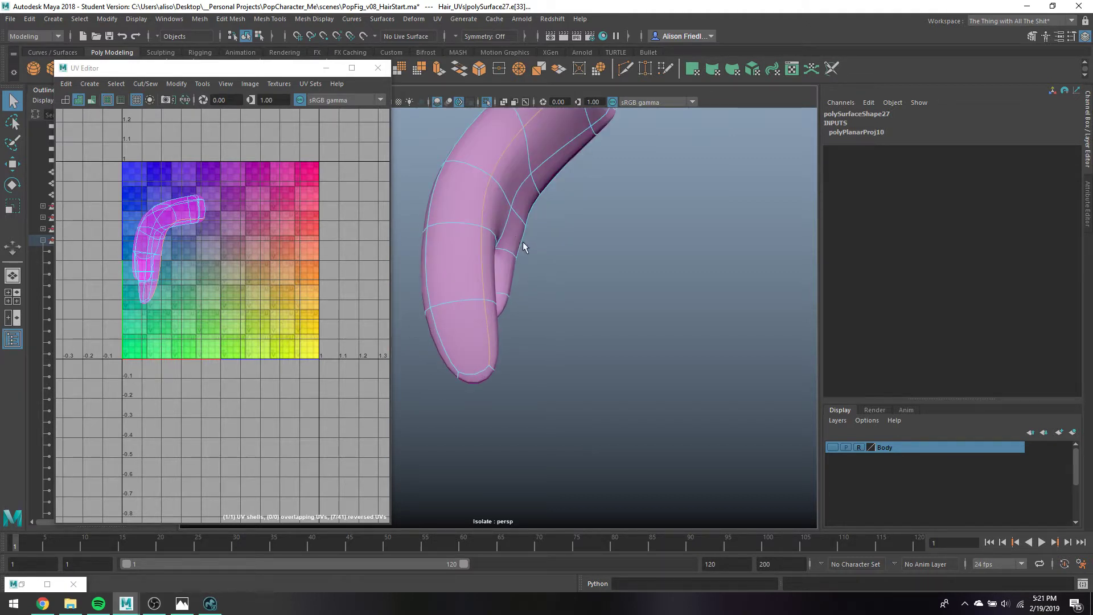
pyautogui.click(459, 376)
pyautogui.keyDown('shift'); pyautogui.click(490, 367); pyautogui.keyUp('shift')
pyautogui.hotkey('shift', 'x')
# Cut the UV edges around polySurface27's root end
pyautogui.keyDown('alt'); pyautogui.moveTo(600, 268); pyautogui.dragTo(592, 400, button='middle'); pyautogui.keyUp('alt')
pyautogui.keyDown('alt'); pyautogui.moveTo(590, 194); pyautogui.dragTo(525, 239); pyautogui.keyUp('alt')
pyautogui.hotkey('shift', 'x')
# Cut polySurface27's UVs along the inner edges of the fork and at the tip edges of its shorter prong
pyautogui.keyDown('alt'); pyautogui.moveTo(487, 354); pyautogui.dragTo(516, 334); pyautogui.keyUp('alt')
pyautogui.click(482, 349)
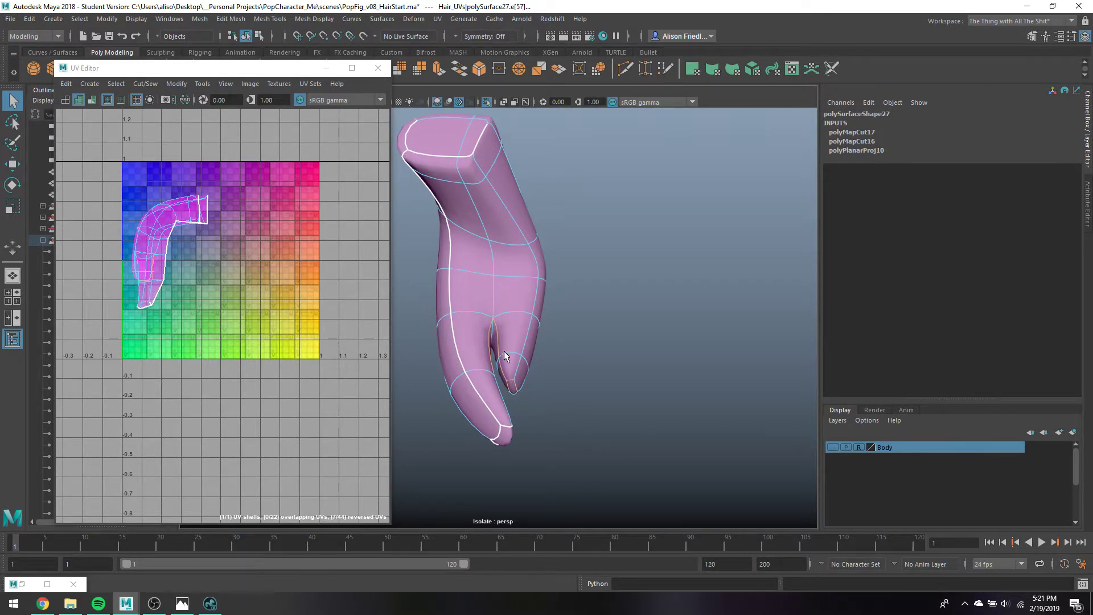
pyautogui.press('g')
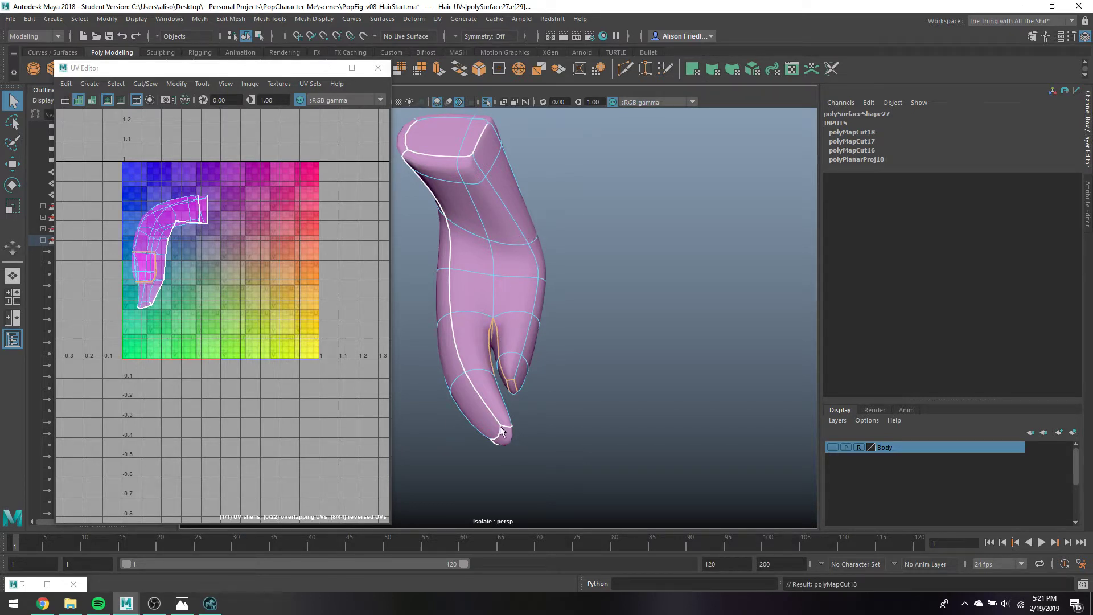
pyautogui.keyDown('shift'); pyautogui.click(500, 399); pyautogui.keyUp('shift')
pyautogui.press('g')
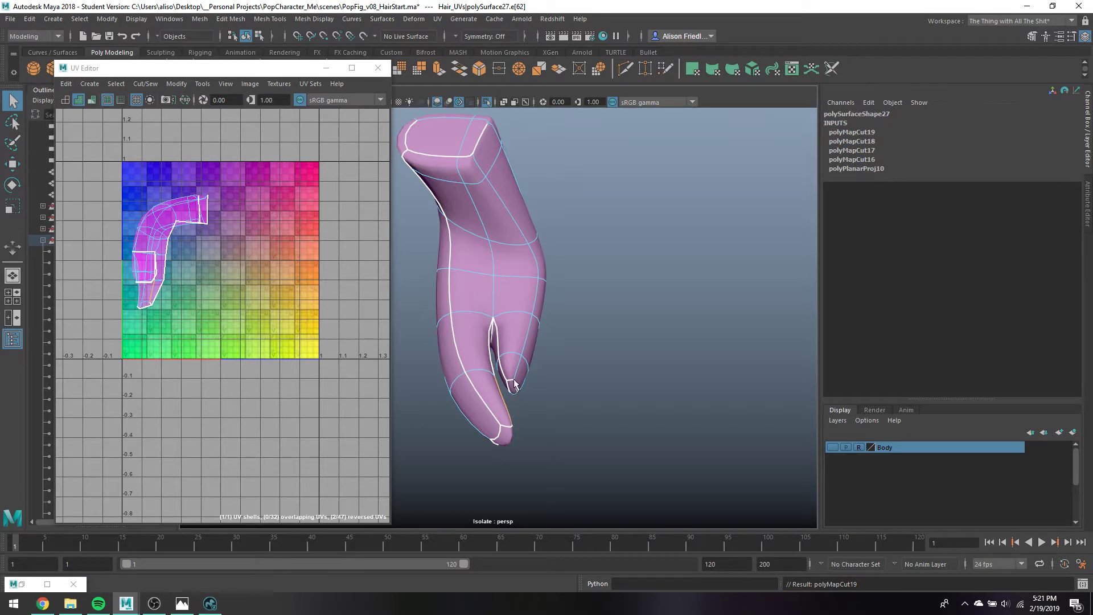
pyautogui.moveTo(497, 275)
pyautogui.mouseDown(button='right')
pyautogui.moveTo(492, 243)
pyautogui.moveTo(492, 262)
pyautogui.mouseUp(button='right')
pyautogui.click(493, 333)
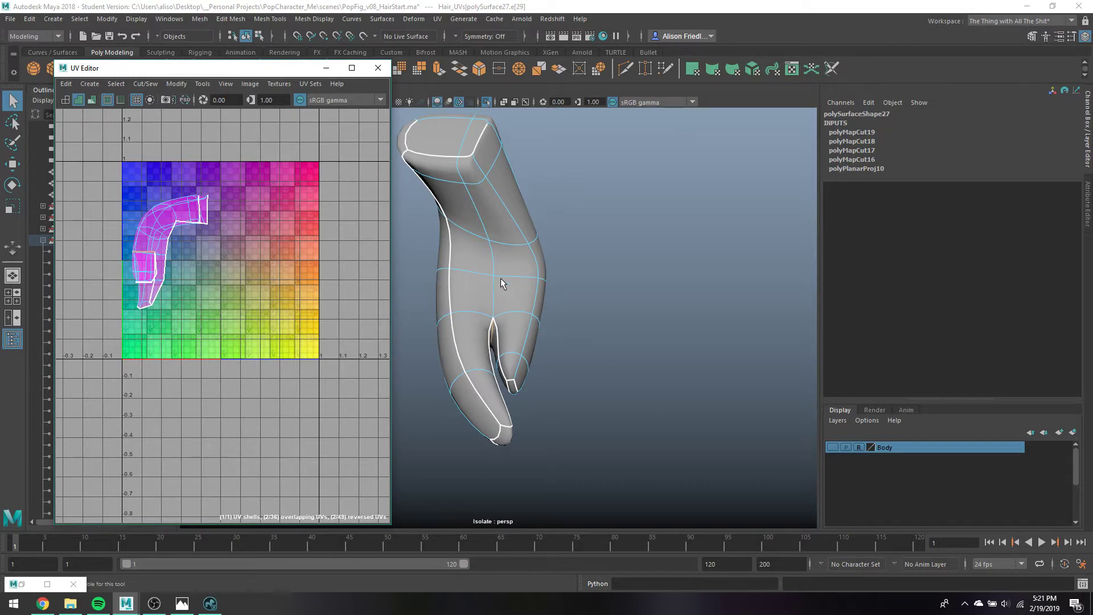
# Return polySurface27 to whole-object selection and bring the rest of the hair back into view
pyautogui.moveTo(494, 266); pyautogui.dragTo(516, 250, button='right')
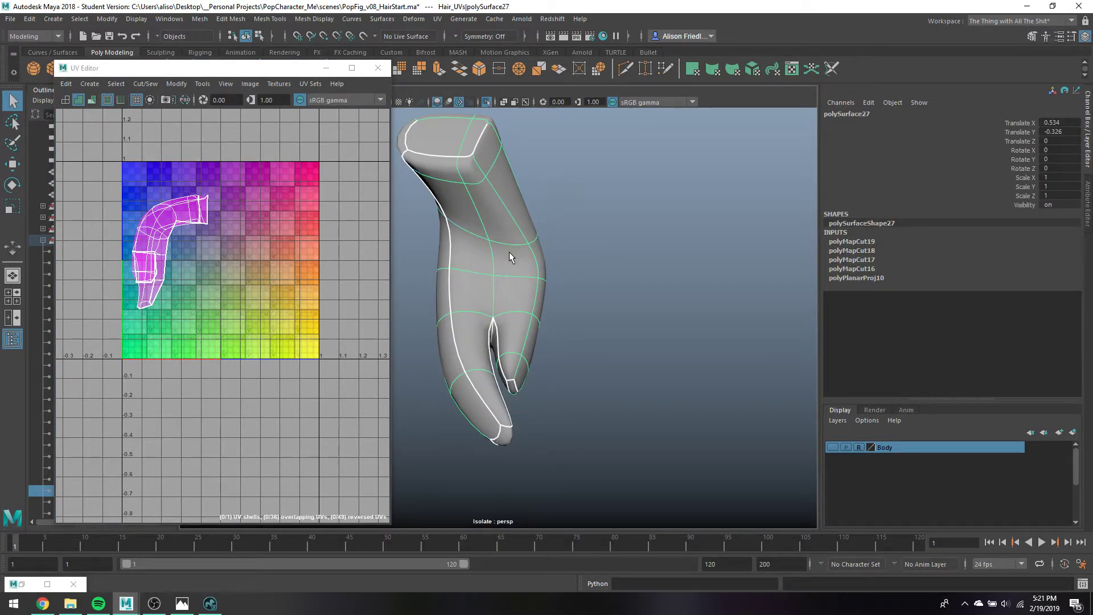
pyautogui.keyDown('ctrl'); pyautogui.click(509, 252); pyautogui.keyUp('ctrl')
pyautogui.hotkey('ctrl', 'z')
pyautogui.moveTo(520, 257); pyautogui.dragTo(529, 256, button='right')
pyautogui.hotkey('ctrl', 'q')
pyautogui.click(584, 312)
pyautogui.hotkey('ctrl', '1')
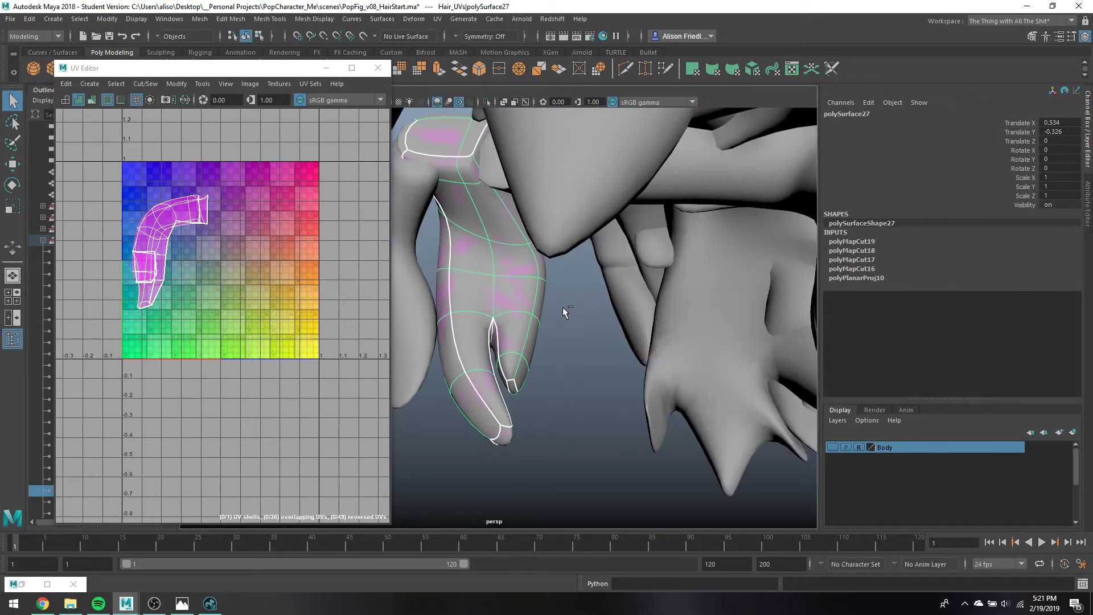
# Try deleting polySurface36, the strand overlapping polySurface27
pyautogui.click(519, 295)
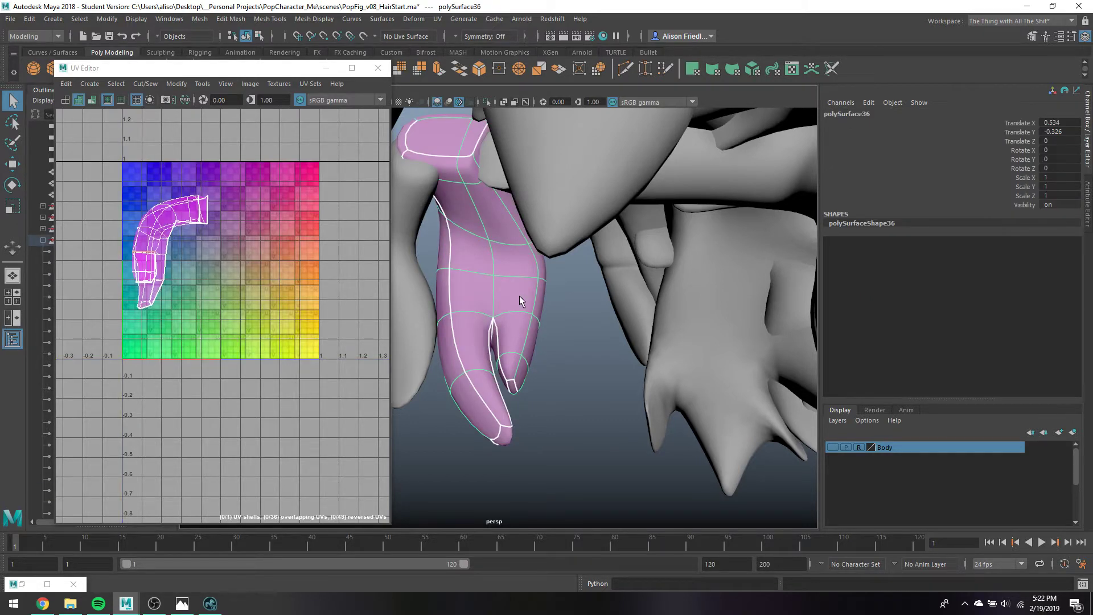
pyautogui.press('Delete')
pyautogui.hotkey('ctrl', 'z')
pyautogui.hotkey('ctrl', 'z')
# Move polySurface27 about -1.024 in Z to expose the strand behind it, and delete both polySurface27 and polySurface36
pyautogui.press('w')
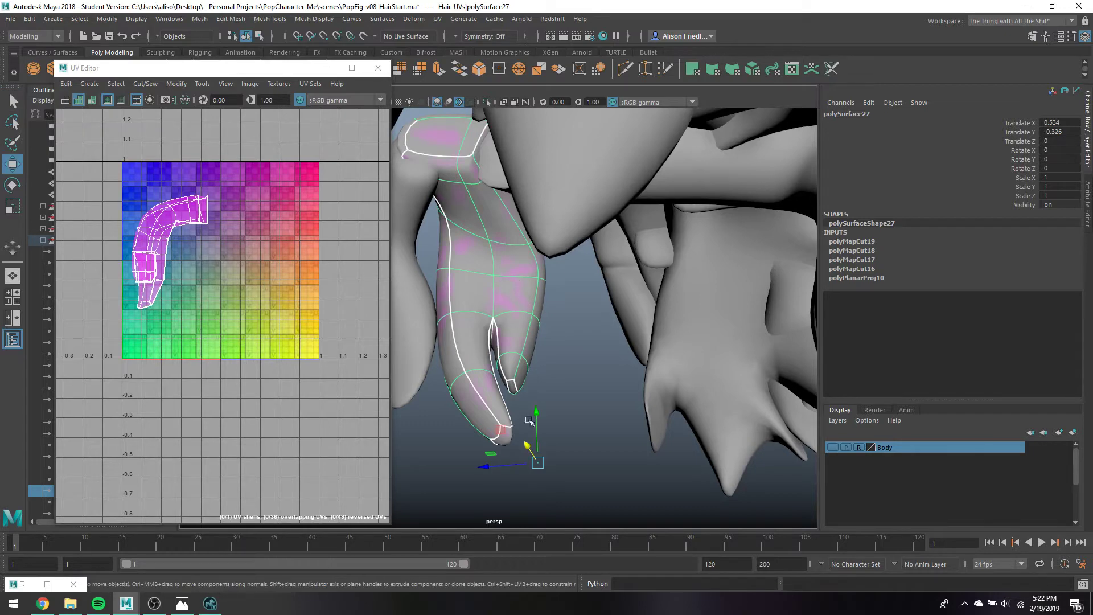
pyautogui.moveTo(489, 458); pyautogui.dragTo(497, 414)
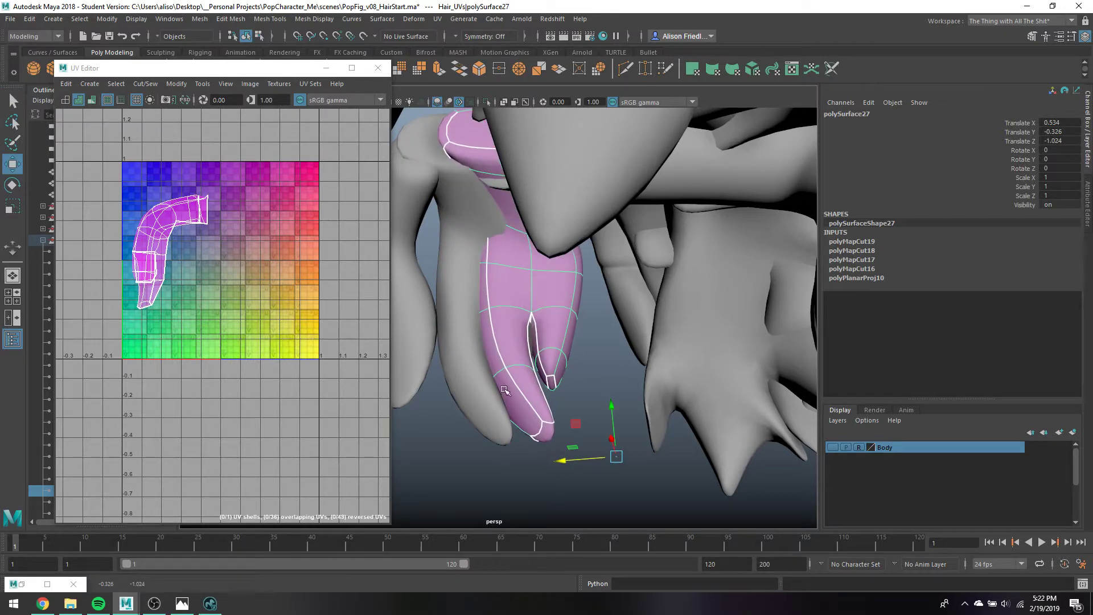
pyautogui.press('Delete')
pyautogui.click(482, 360)
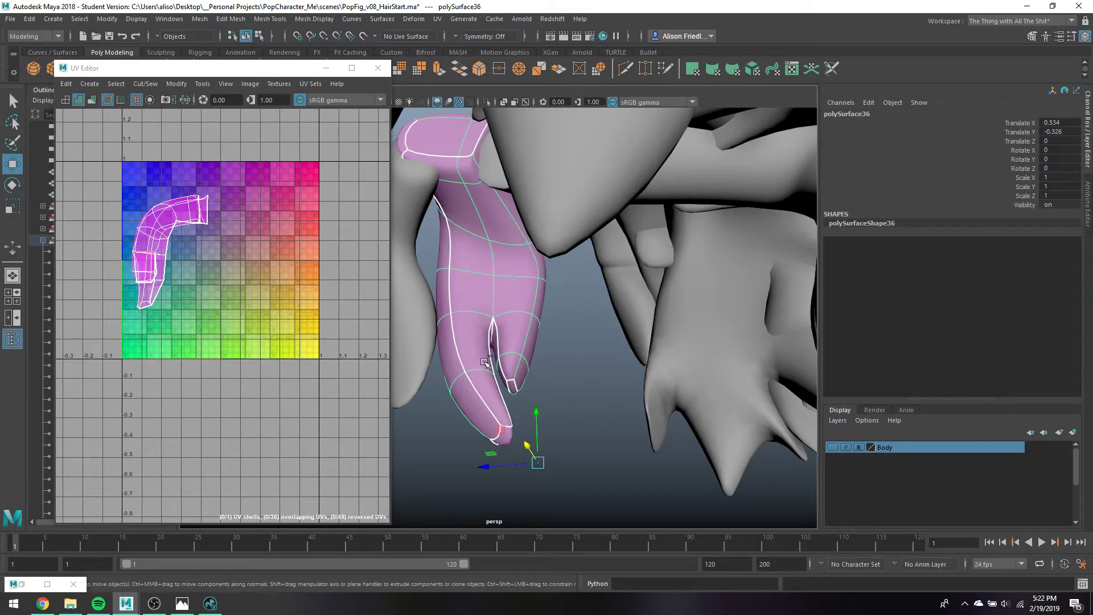
pyautogui.press('Delete')
# Isolate and frame the single-tipped curved strand polySurface11
pyautogui.click(542, 221)
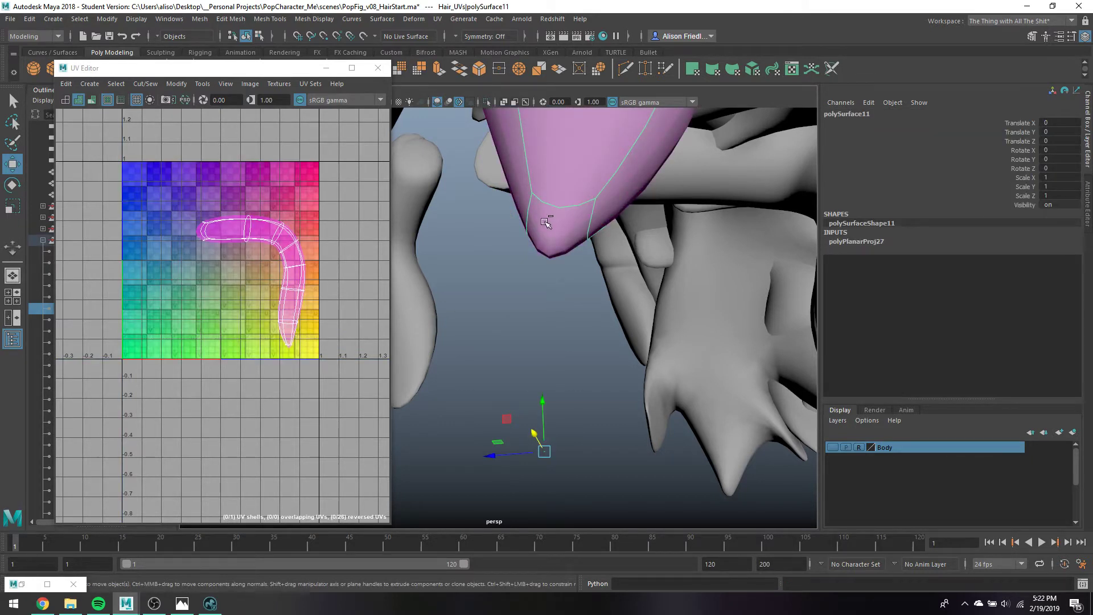
pyautogui.hotkey('ctrl', '1')
pyautogui.press('f')
# Cut polySurface11's UVs along the lengthwise edge loop on its inner bend and at its pointed tip
pyautogui.moveTo(494, 275); pyautogui.dragTo(498, 250, button='right')
pyautogui.doubleClick(519, 251)
pyautogui.scroll(2, 501, 354)
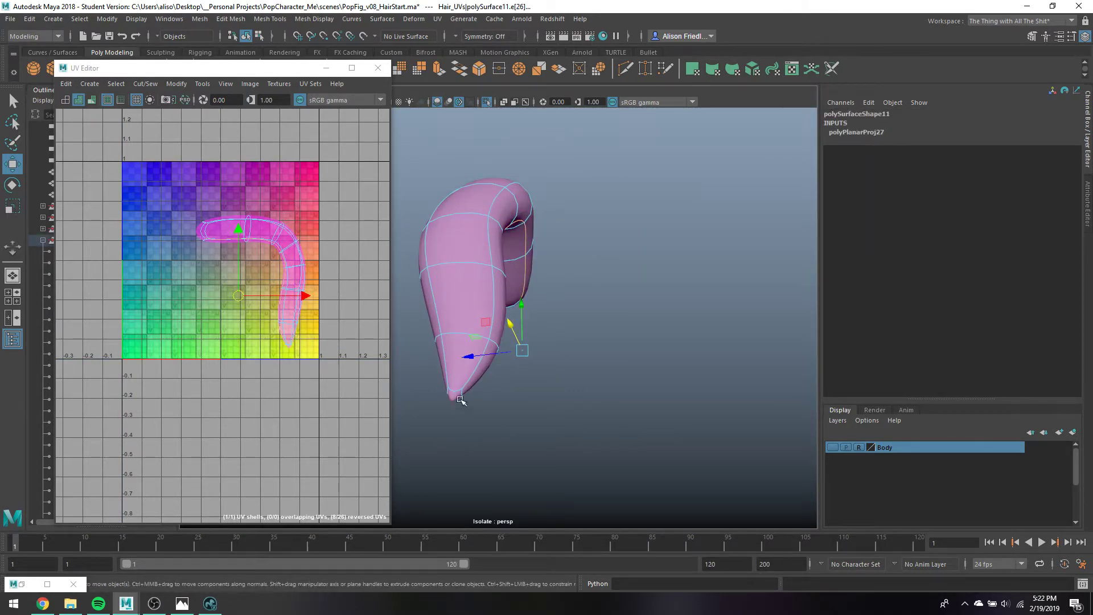
pyautogui.keyDown('shift'); pyautogui.click(450, 393); pyautogui.keyUp('shift')
pyautogui.keyDown('shift'); pyautogui.click(460, 399); pyautogui.keyUp('shift')
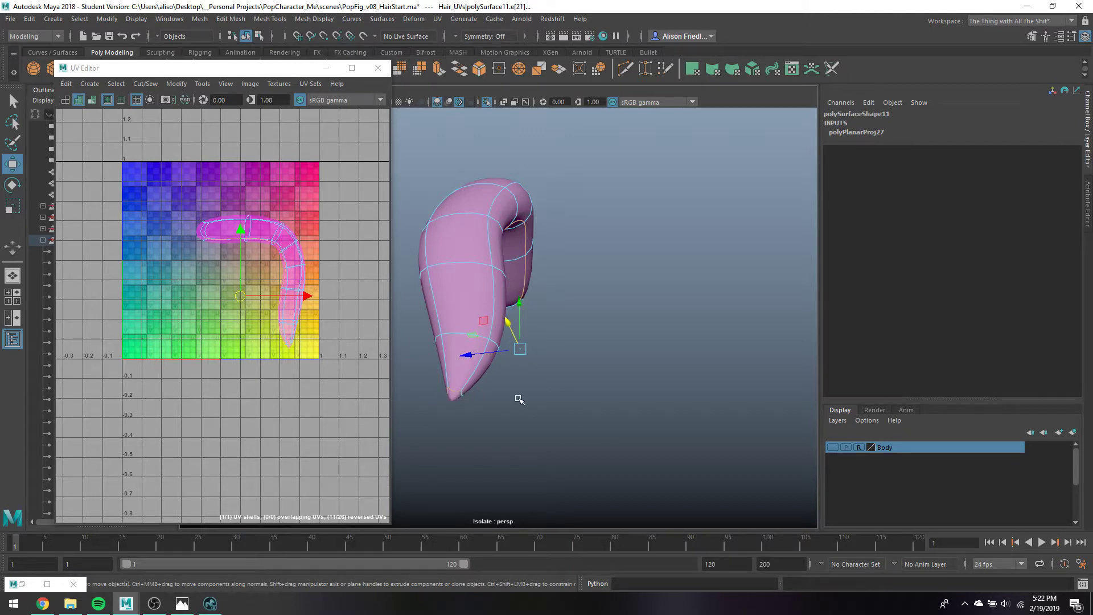
pyautogui.keyDown('alt'); pyautogui.moveTo(519, 400); pyautogui.dragTo(434, 320); pyautogui.keyUp('alt')
pyautogui.keyDown('shift'); pyautogui.moveTo(434, 320); pyautogui.dragTo(575, 294, button='right'); pyautogui.keyUp('shift')
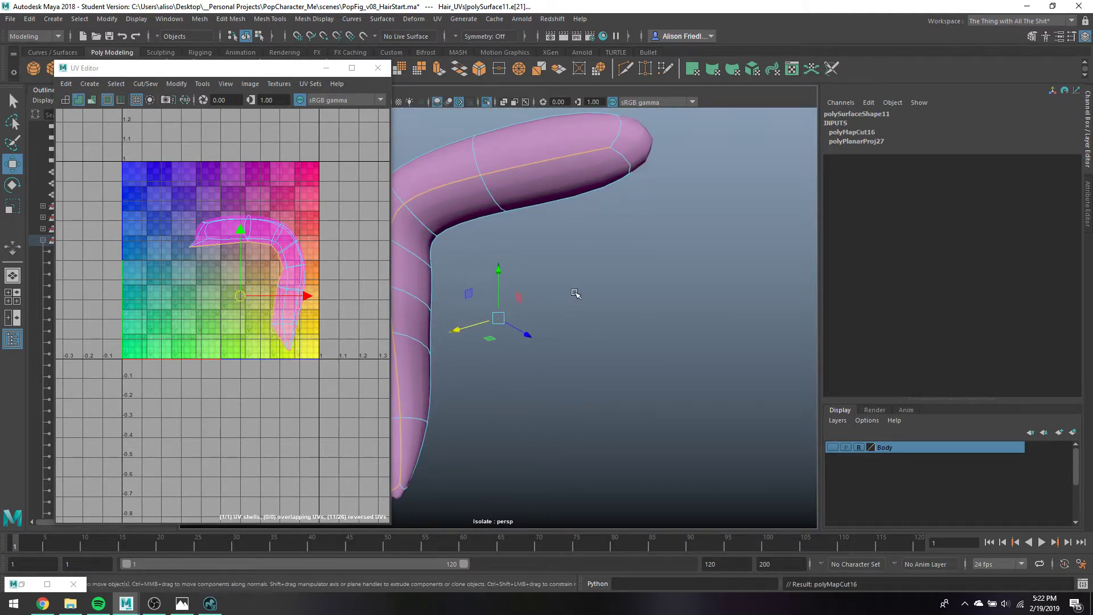
# Cut the UV edges around polySurface11's rounded root end
pyautogui.keyDown('alt'); pyautogui.moveTo(575, 293); pyautogui.dragTo(574, 243); pyautogui.keyUp('alt')
pyautogui.click(575, 243)
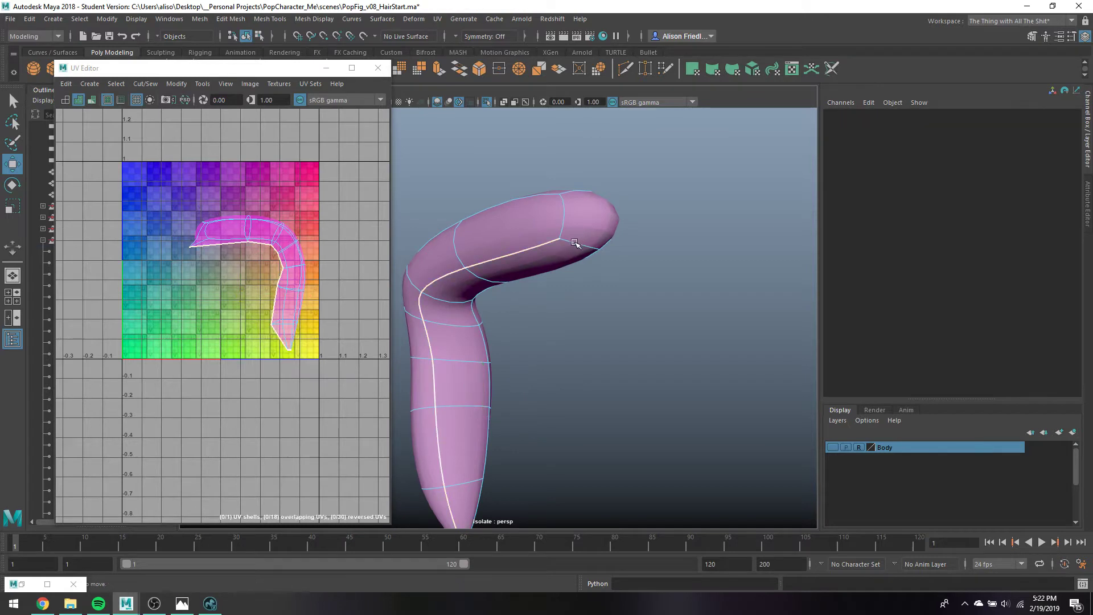
pyautogui.click(575, 243)
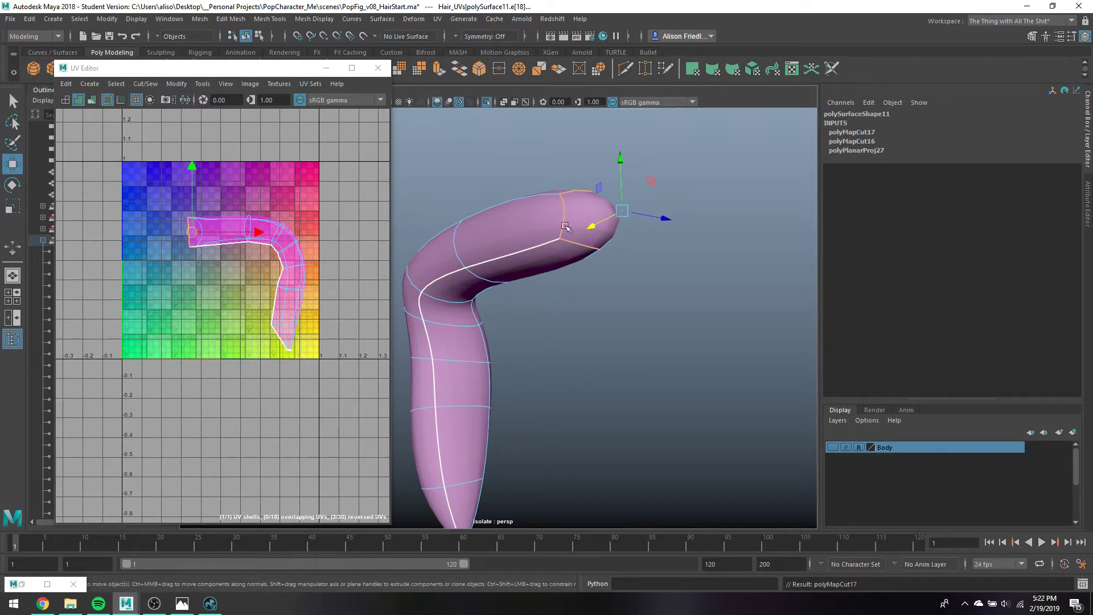
pyautogui.keyDown('shift'); pyautogui.moveTo(538, 219); pyautogui.dragTo(569, 212, button='right'); pyautogui.keyUp('shift')
# Hide polySurface11, then isolate and frame the multi-pronged strand polySurface29
pyautogui.hotkey('ctrl', 'h')
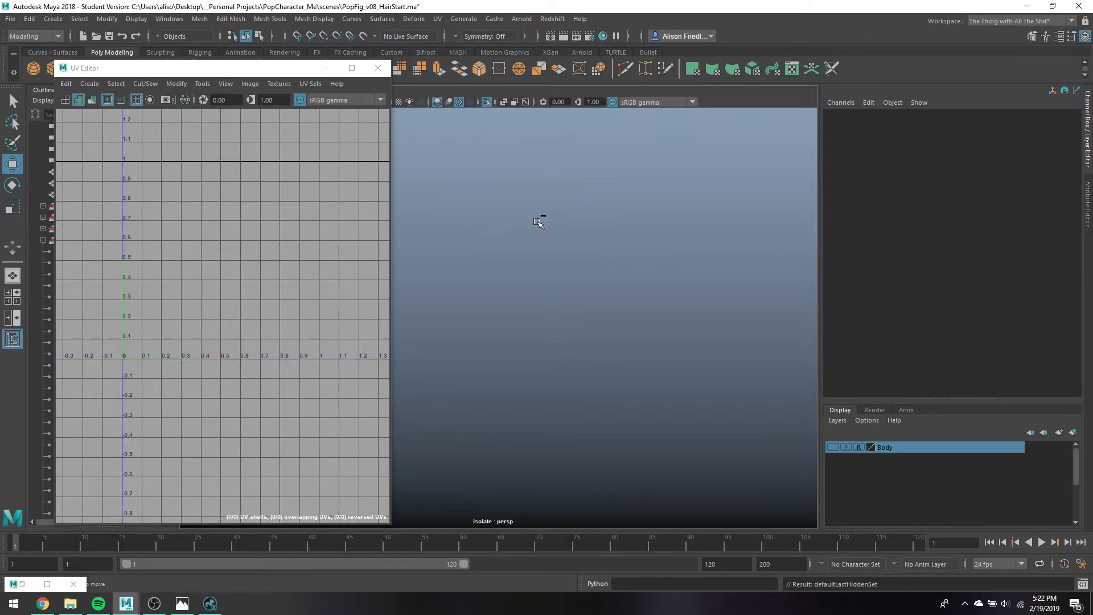
pyautogui.hotkey('ctrl', '1')
pyautogui.click(570, 288)
pyautogui.hotkey('ctrl', '1')
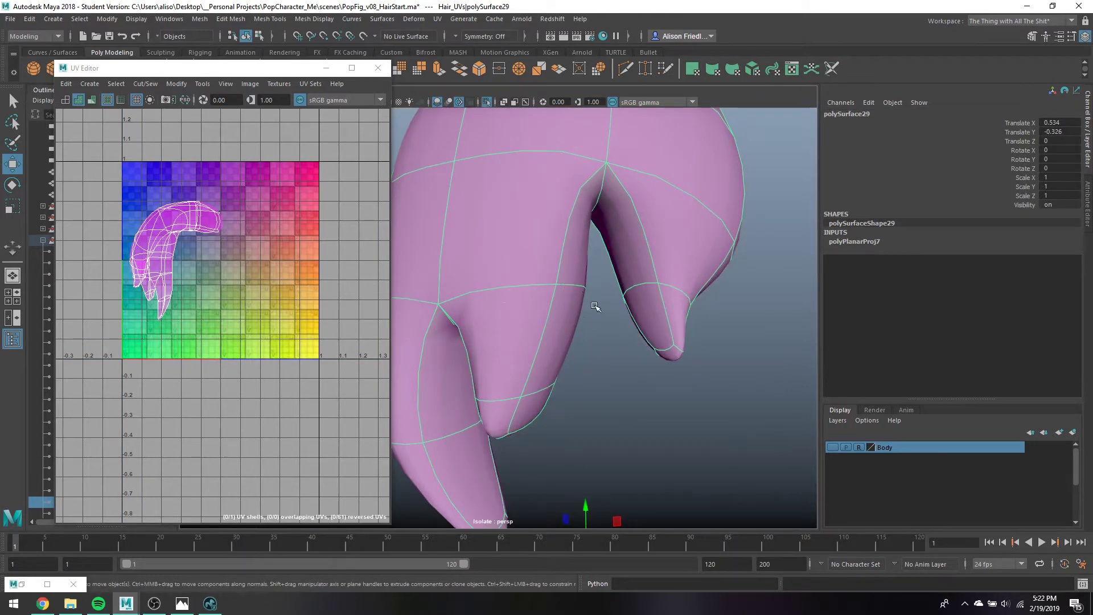
pyautogui.press('f')
# Select polySurface29's inner lengthwise edge loop and the edges around its root end for the seam
pyautogui.moveTo(563, 273); pyautogui.dragTo(561, 245, button='right')
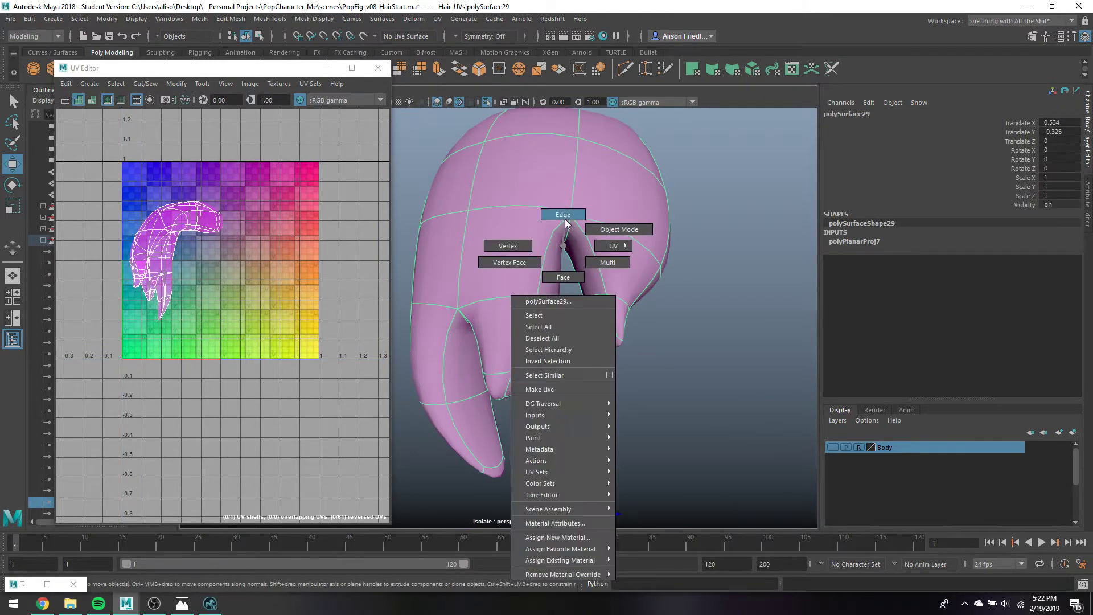
pyautogui.click(556, 251)
pyautogui.keyDown('alt'); pyautogui.moveTo(556, 251); pyautogui.dragTo(512, 295); pyautogui.keyUp('alt')
pyautogui.click(511, 300)
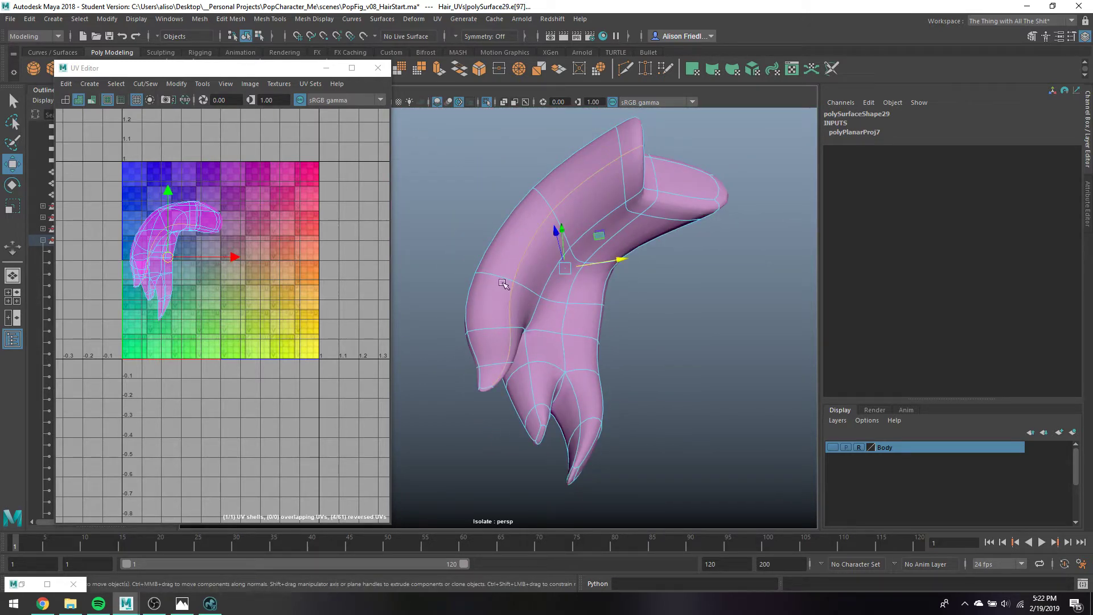
pyautogui.keyDown('alt'); pyautogui.moveTo(642, 201); pyautogui.dragTo(493, 204); pyautogui.keyUp('alt')
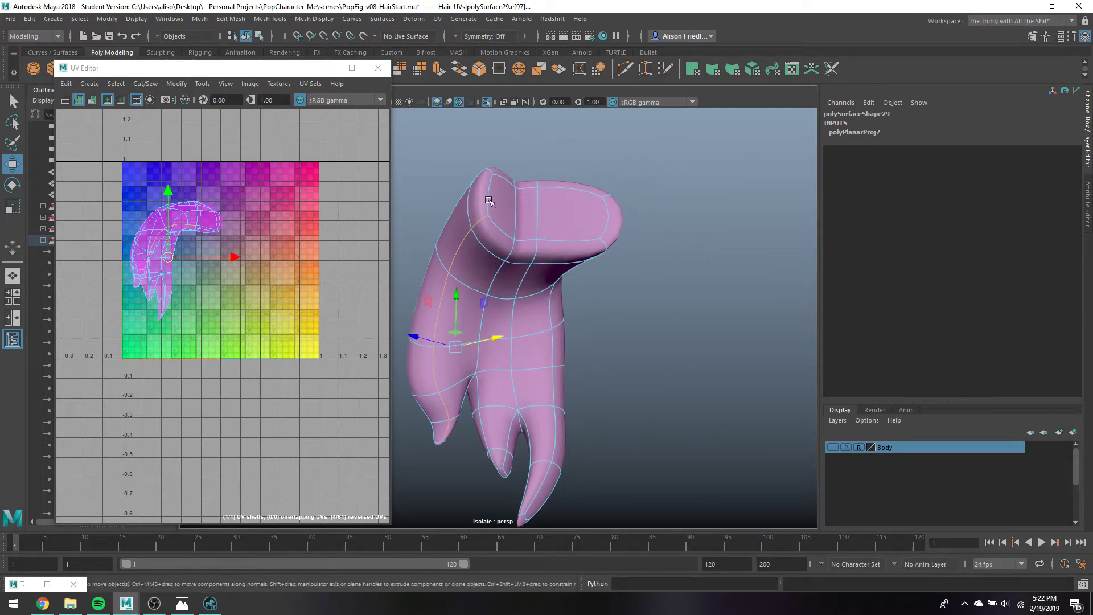
pyautogui.keyDown('shift'); pyautogui.click(524, 243); pyautogui.keyUp('shift')
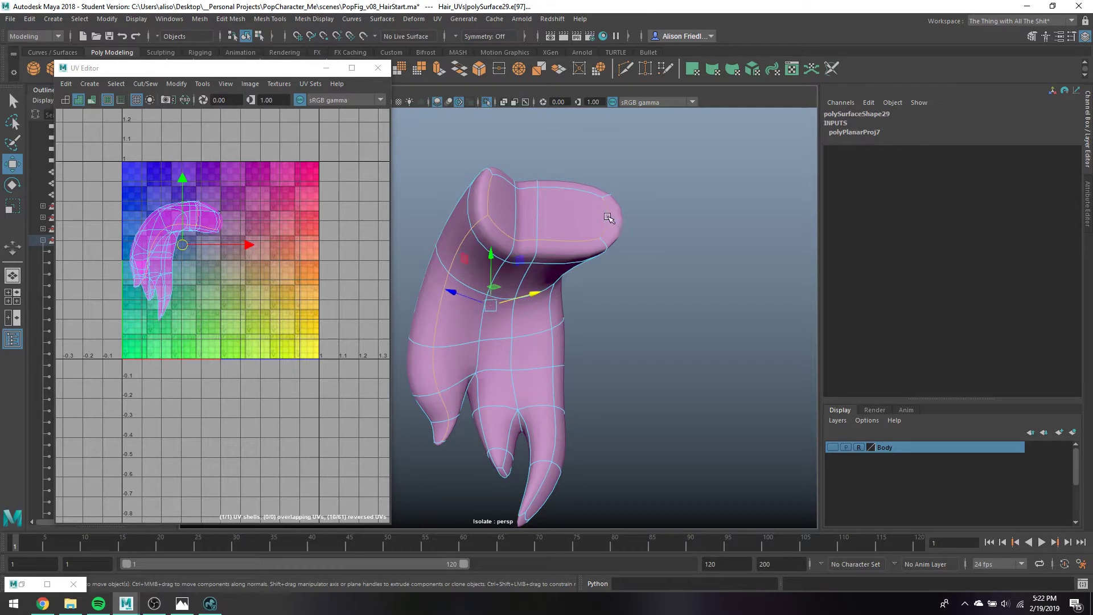
pyautogui.keyDown('shift'); pyautogui.click(607, 218); pyautogui.keyUp('shift')
# Add the tip edges of polySurface29's broad outer prong to the seam selection
pyautogui.keyDown('alt'); pyautogui.moveTo(572, 264); pyautogui.dragTo(495, 327); pyautogui.keyUp('alt')
pyautogui.scroll(3, 495, 326)
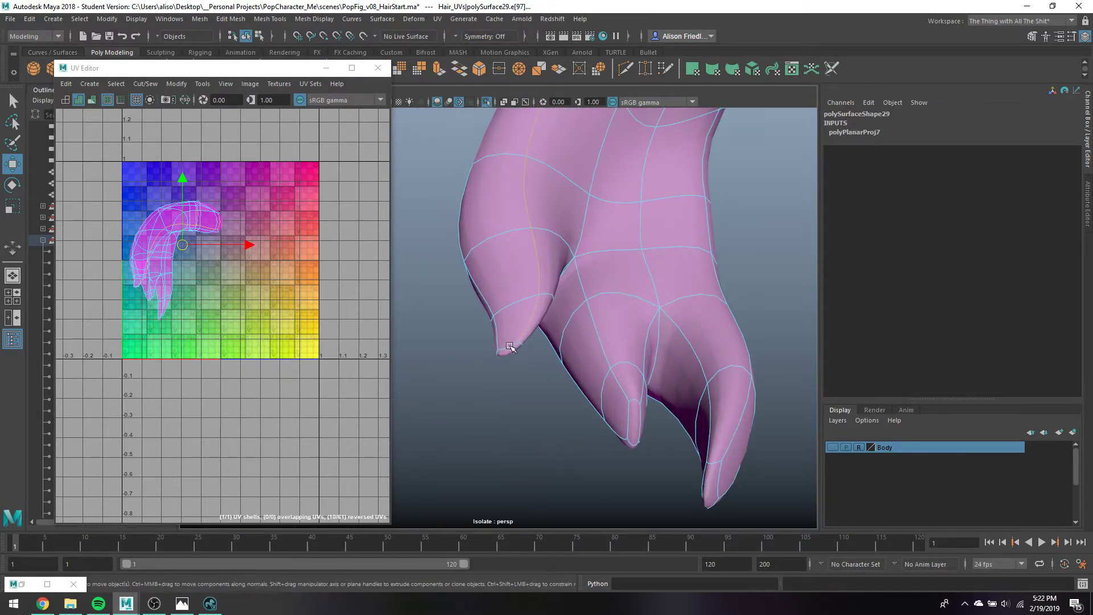
pyautogui.keyDown('shift'); pyautogui.click(497, 351); pyautogui.keyUp('shift')
pyautogui.keyDown('shift'); pyautogui.click(501, 352); pyautogui.keyUp('shift')
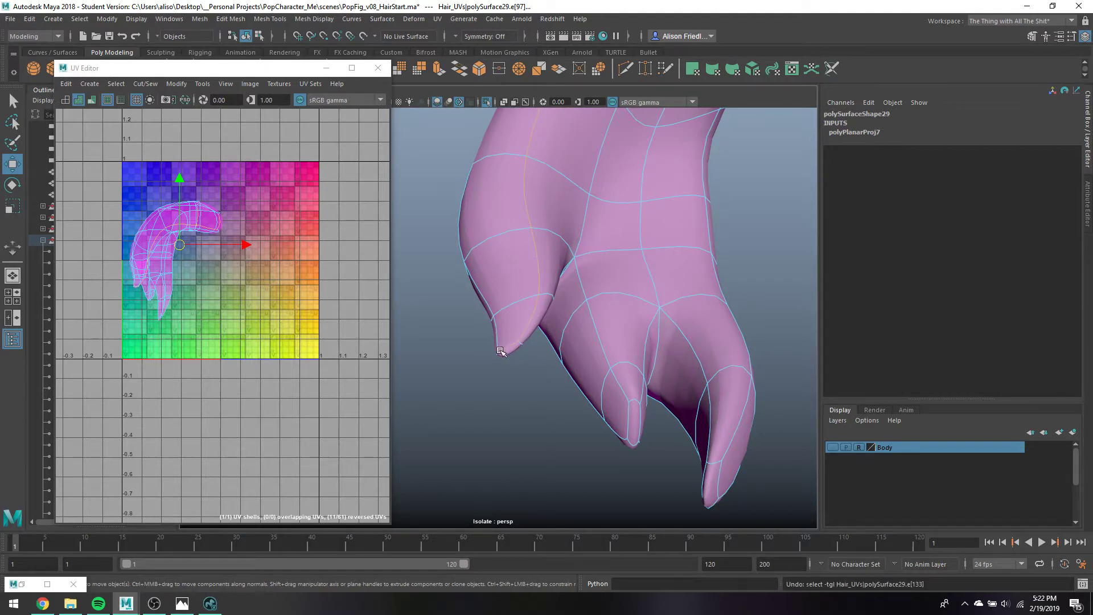
# Add the edges through the forks and the tips of polySurface29's two remaining prongs, and cut the UVs along the selection
pyautogui.keyDown('alt'); pyautogui.moveTo(548, 340); pyautogui.dragTo(466, 280); pyautogui.keyUp('alt')
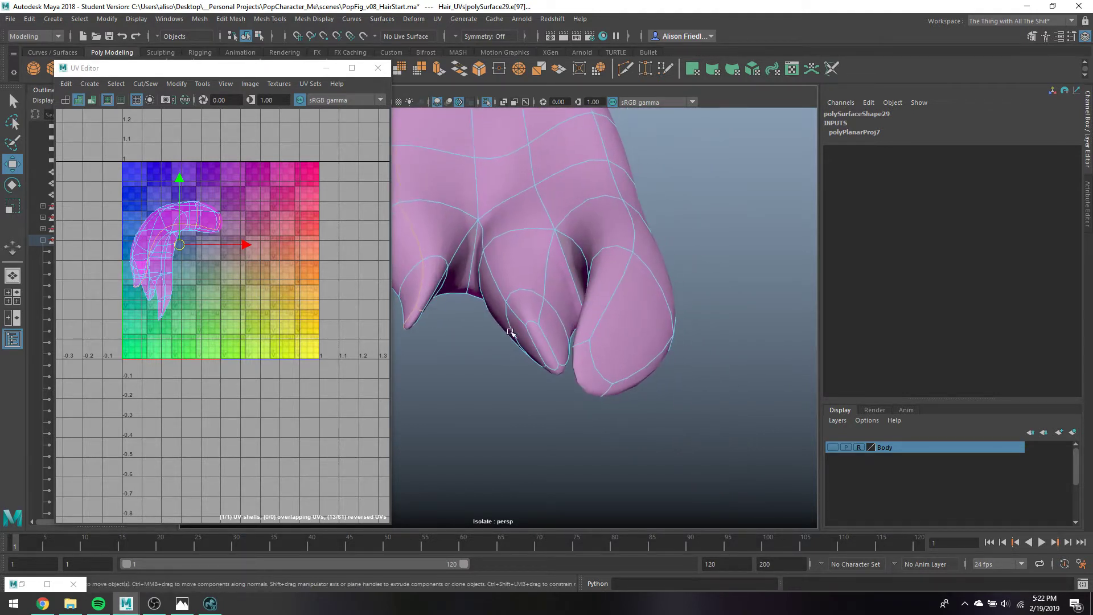
pyautogui.keyDown('shift'); pyautogui.click(455, 256); pyautogui.keyUp('shift')
pyautogui.keyDown('shift'); pyautogui.click(484, 235); pyautogui.keyUp('shift')
pyautogui.keyDown('shift'); pyautogui.click(535, 324); pyautogui.keyUp('shift')
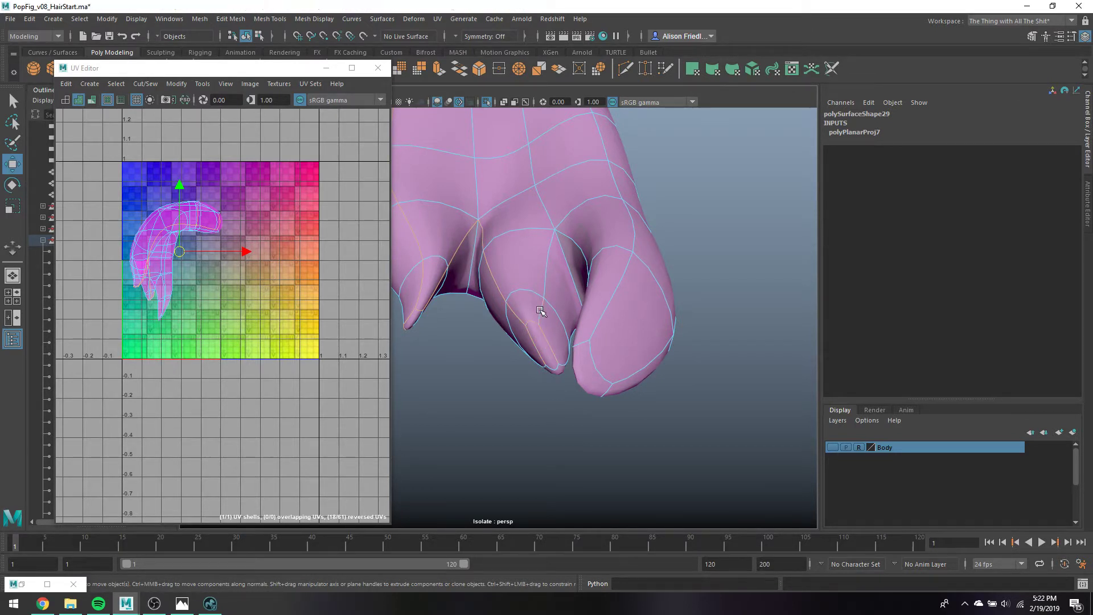
pyautogui.keyDown('shift'); pyautogui.click(582, 248); pyautogui.keyUp('shift')
pyautogui.keyDown('alt'); pyautogui.moveTo(594, 283); pyautogui.dragTo(654, 316); pyautogui.keyUp('alt')
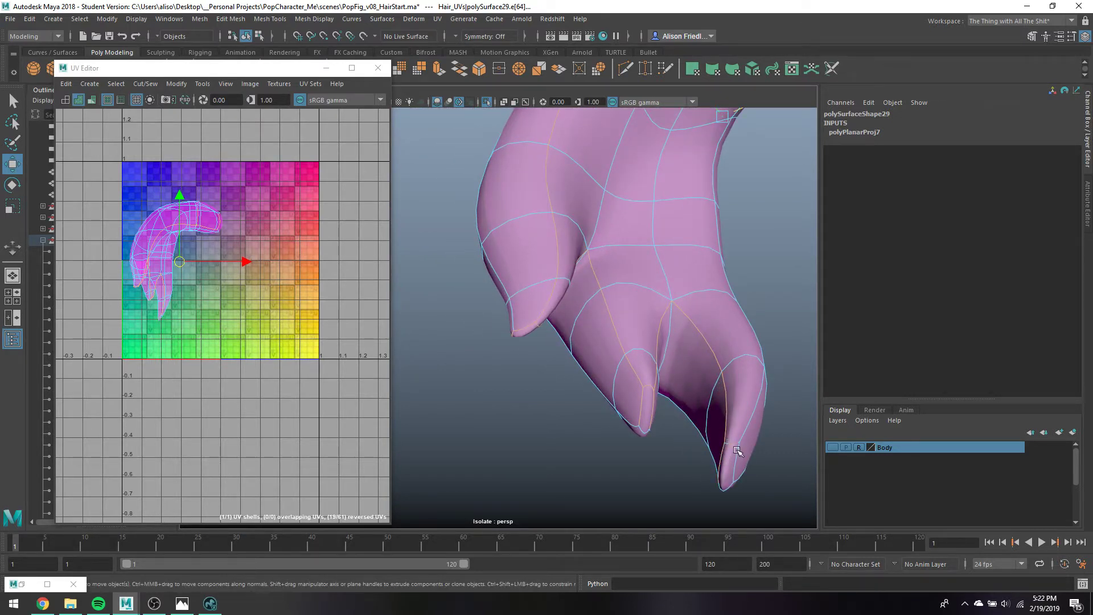
pyautogui.keyDown('shift'); pyautogui.click(737, 452); pyautogui.keyUp('shift')
pyautogui.hotkey('ctrl', 'x')
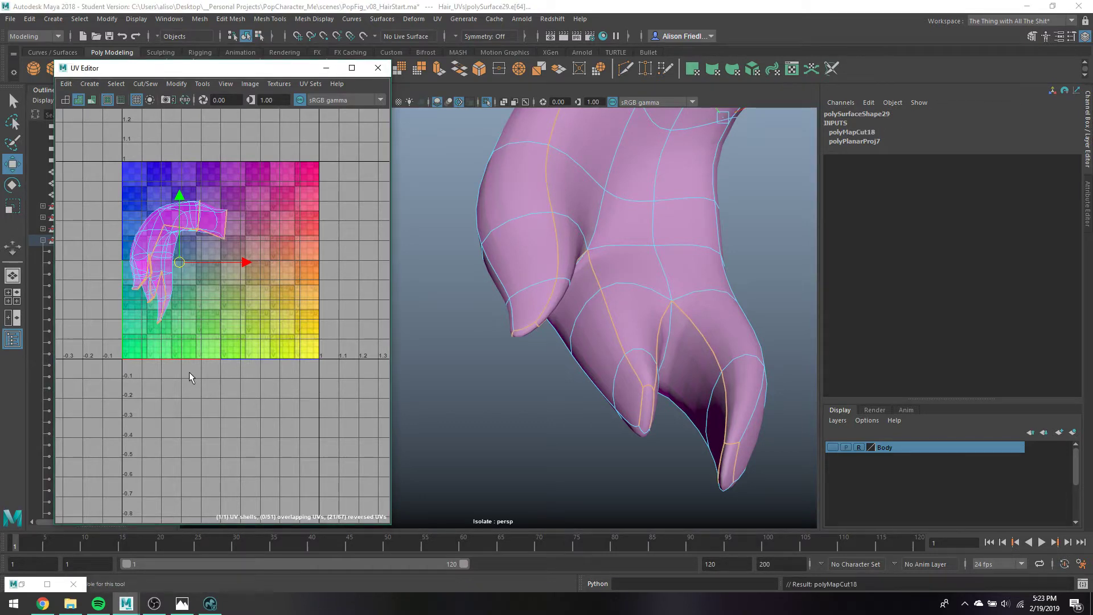
# Hide polySurface29 and isolate the large multi-pronged strand polySurface10 for edge selection
pyautogui.moveTo(654, 180); pyautogui.dragTo(684, 191, button='right')
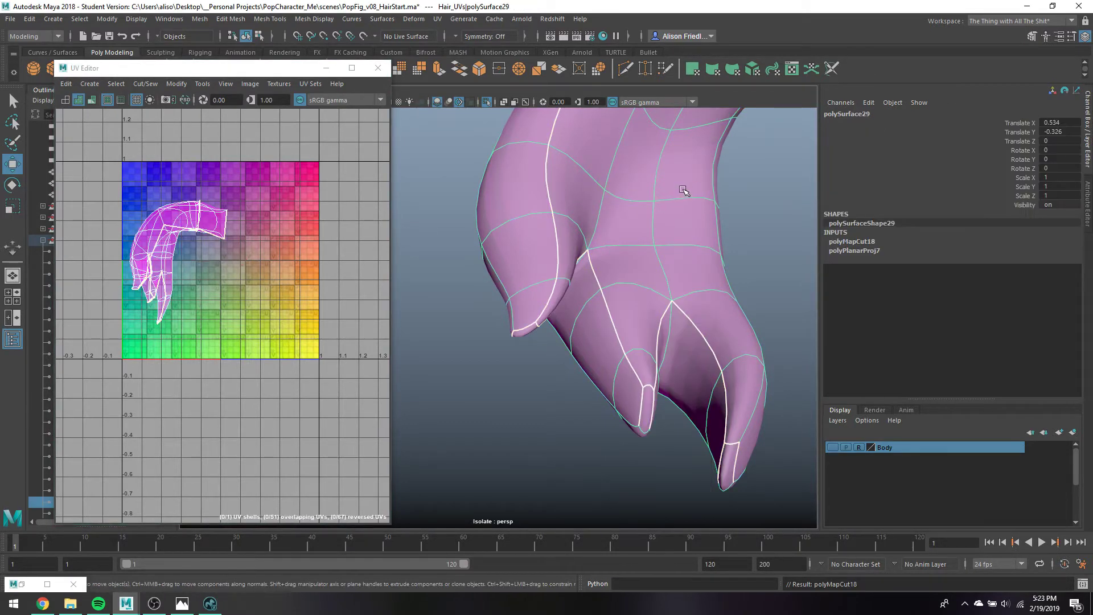
pyautogui.hotkey('ctrl', 'h')
pyautogui.click(652, 219)
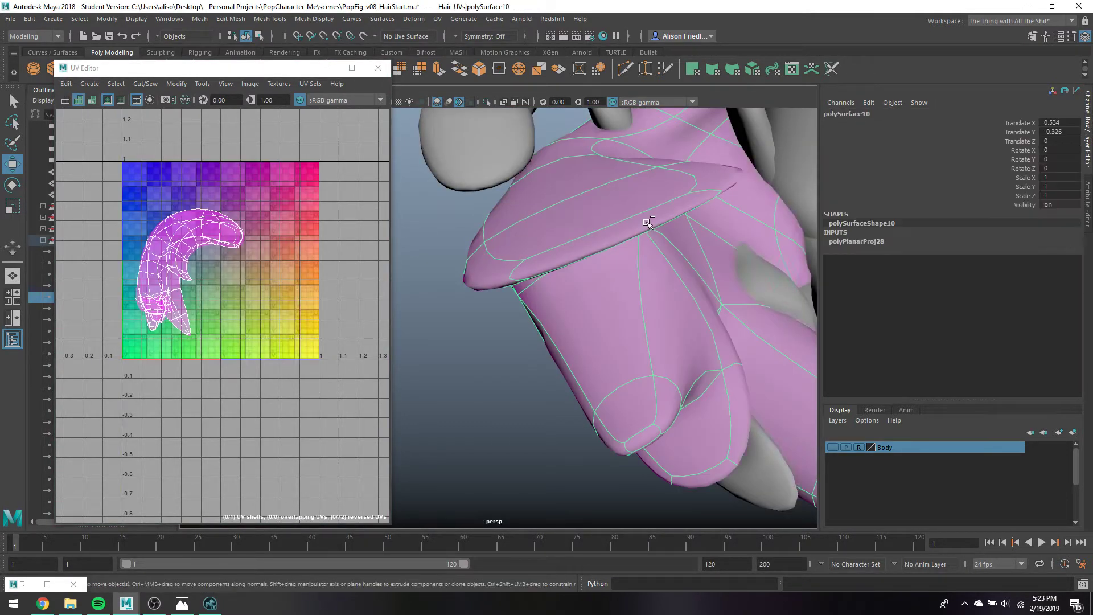
pyautogui.moveTo(629, 200); pyautogui.dragTo(647, 190, button='right')
pyautogui.keyDown('alt'); pyautogui.moveTo(646, 190); pyautogui.dragTo(628, 256); pyautogui.keyUp('alt')
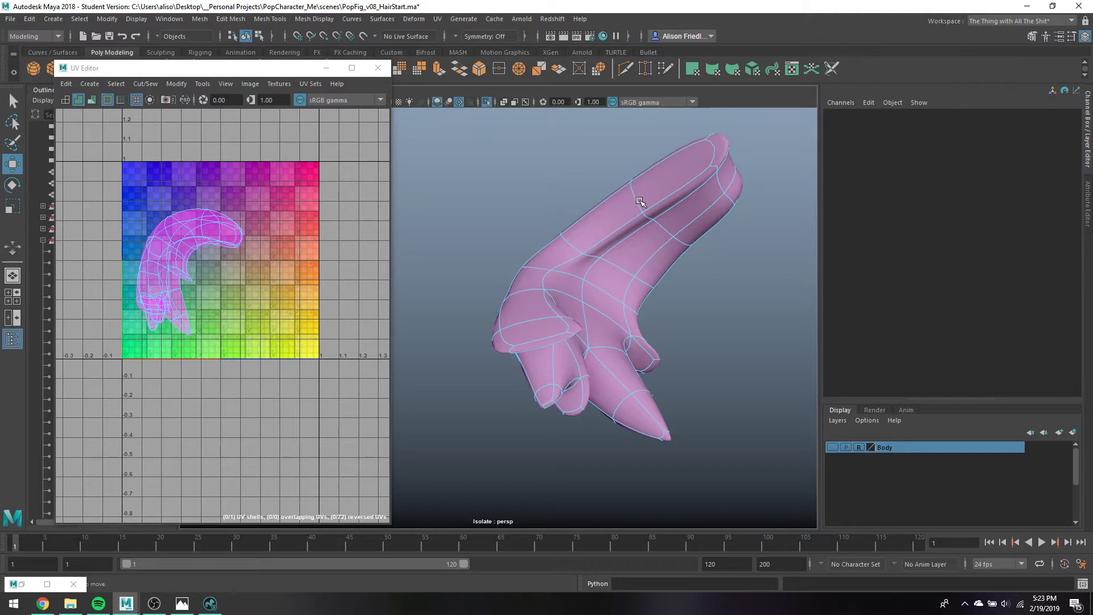
# Select polySurface10's inner lengthwise edge loop and the edges across the tip of its broad outer prong for the seam
pyautogui.doubleClick(631, 221)
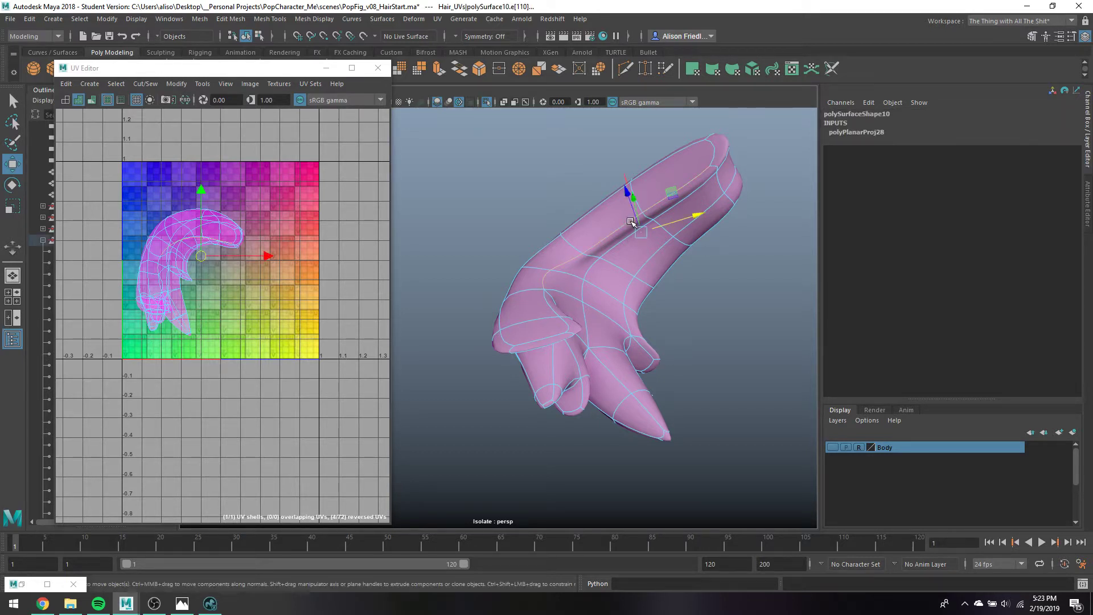
pyautogui.keyDown('alt'); pyautogui.moveTo(659, 247); pyautogui.dragTo(598, 239); pyautogui.keyUp('alt')
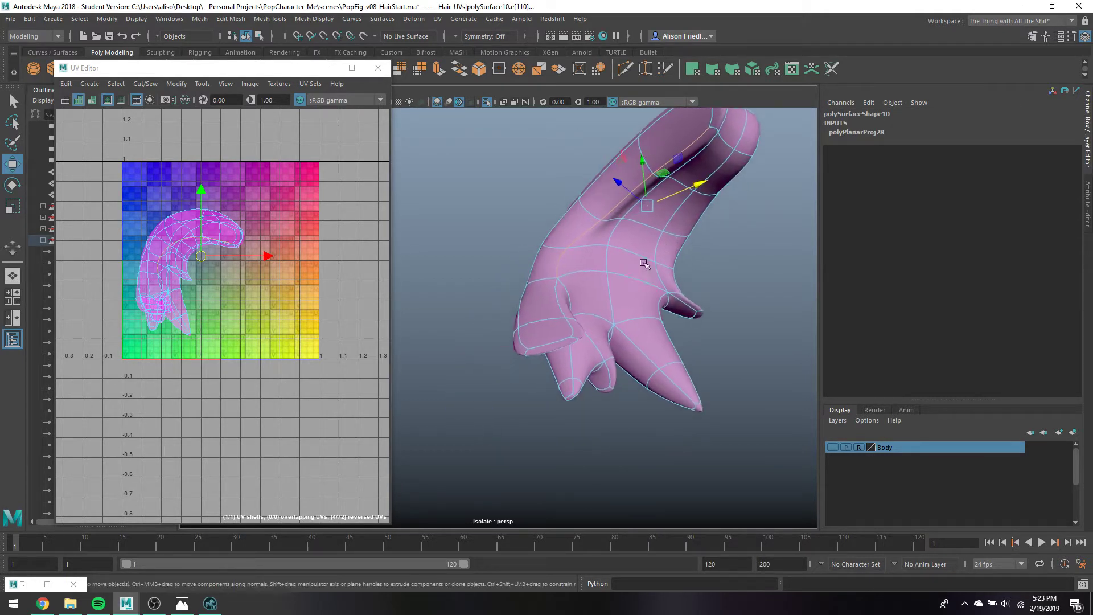
pyautogui.scroll(3, 569, 318)
pyautogui.keyDown('shift'); pyautogui.click(581, 340); pyautogui.keyUp('shift')
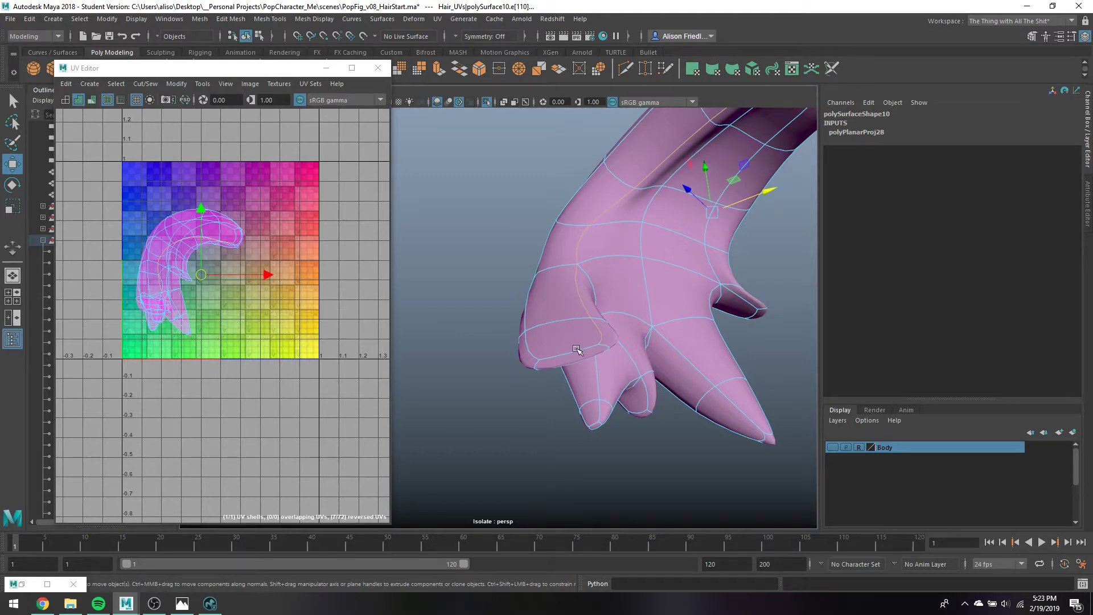
pyautogui.keyDown('shift'); pyautogui.click(577, 349); pyautogui.keyUp('shift')
pyautogui.keyDown('shift'); pyautogui.click(536, 367); pyautogui.keyUp('shift')
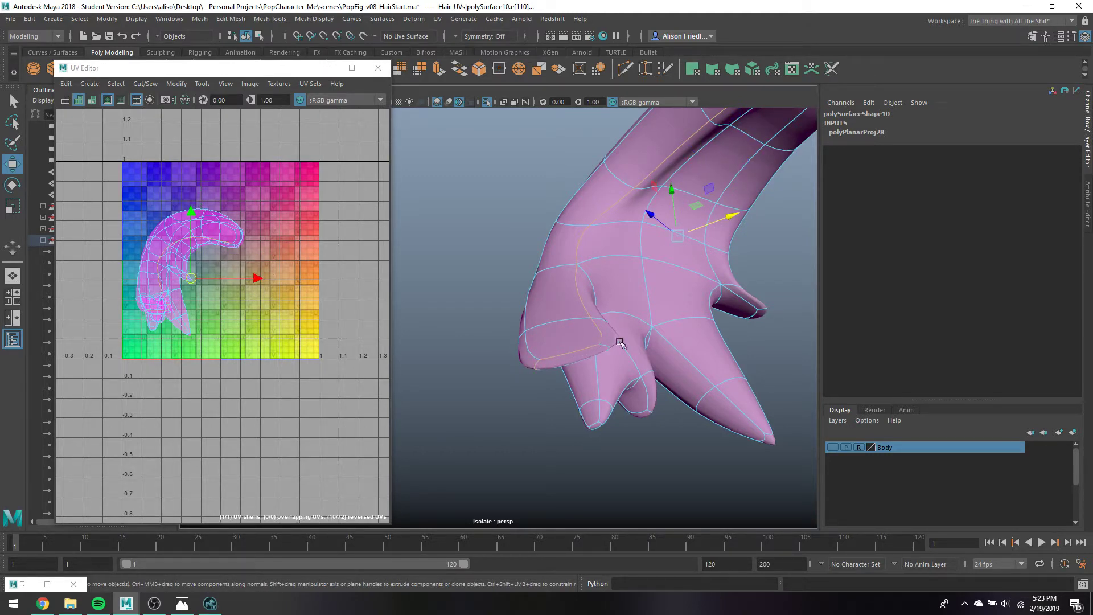
# Add the edges through the first fork and along polySurface10's middle prong and adjoining small prong to the seam selection
pyautogui.keyDown('alt'); pyautogui.moveTo(620, 342); pyautogui.dragTo(541, 330); pyautogui.keyUp('alt')
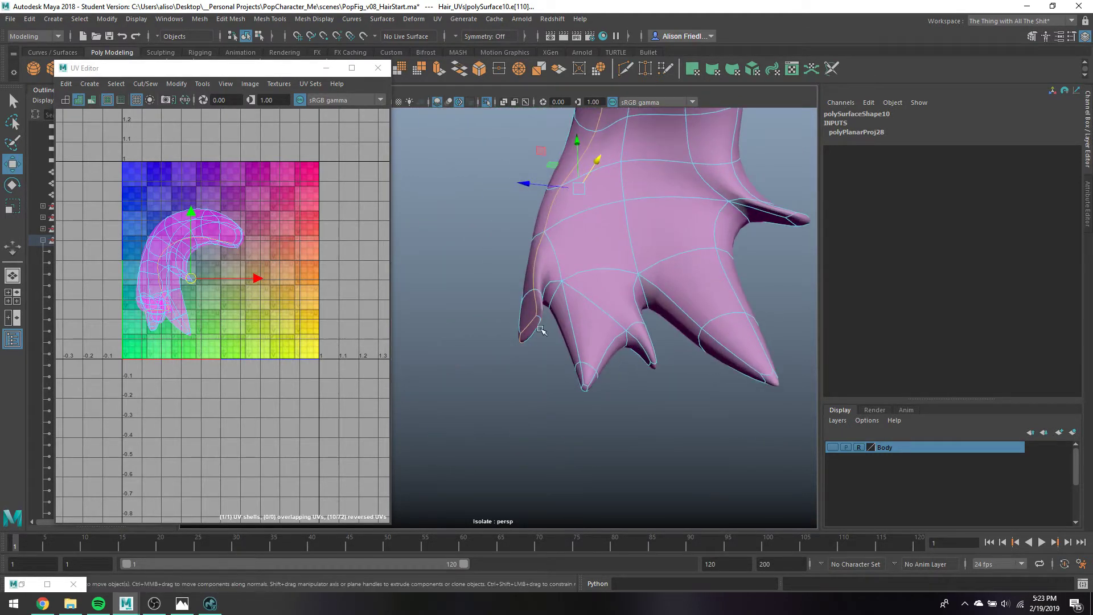
pyautogui.keyDown('shift'); pyautogui.click(566, 297); pyautogui.keyUp('shift')
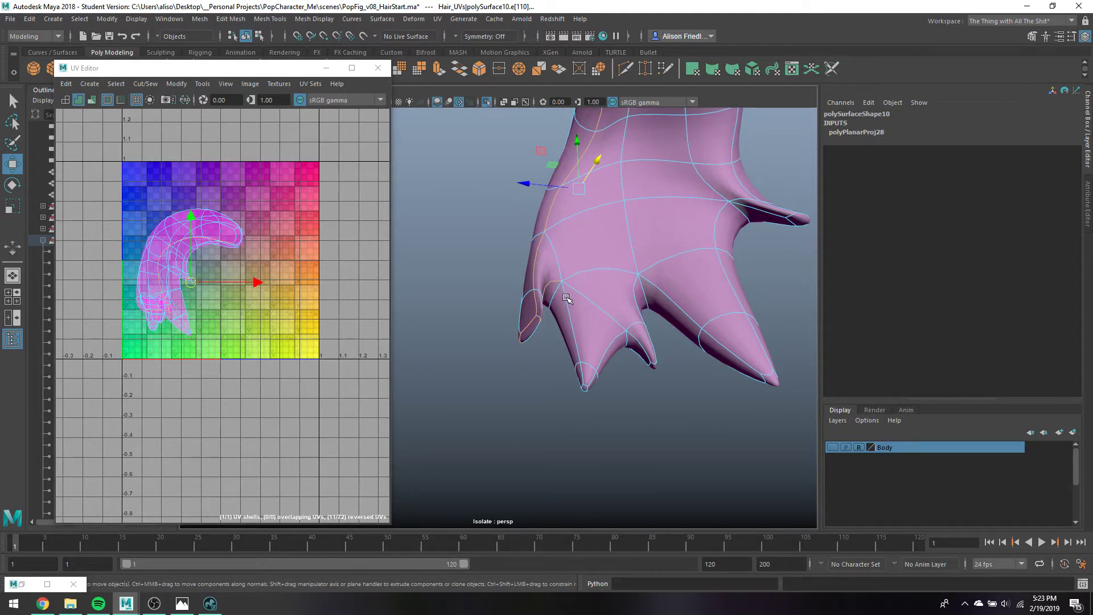
pyautogui.keyDown('shift'); pyautogui.click(606, 350); pyautogui.keyUp('shift')
pyautogui.keyDown('shift'); pyautogui.click(629, 348); pyautogui.keyUp('shift')
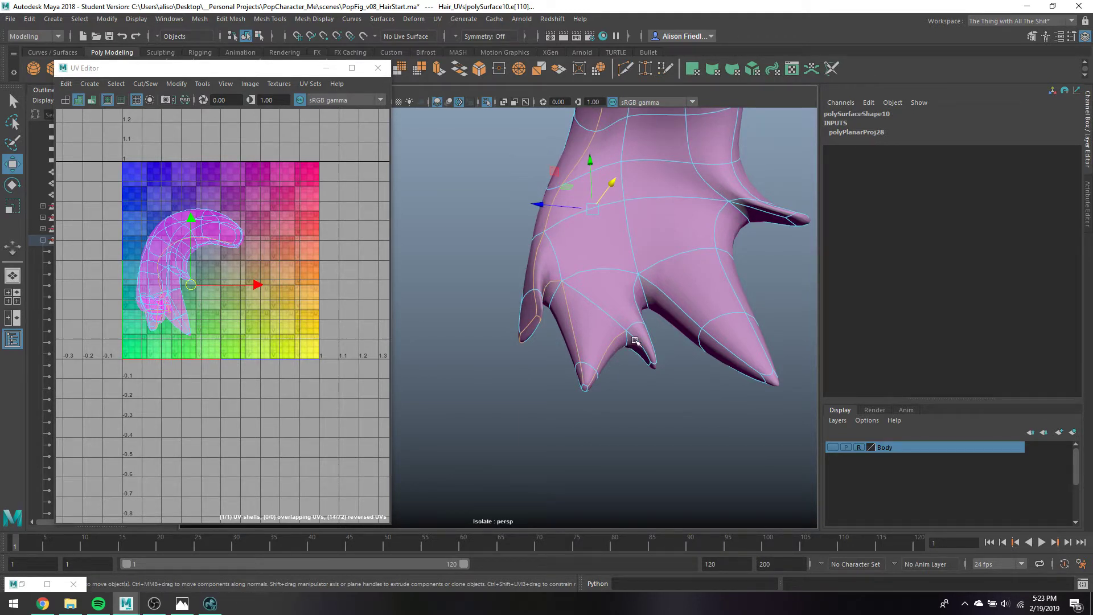
pyautogui.keyDown('shift'); pyautogui.click(635, 341); pyautogui.keyUp('shift')
# Add the edges along both sides of polySurface10's large pointed prong and the thin side prong to the seam selection
pyautogui.keyDown('shift'); pyautogui.click(640, 298); pyautogui.keyUp('shift')
pyautogui.keyDown('shift'); pyautogui.click(680, 291); pyautogui.keyUp('shift')
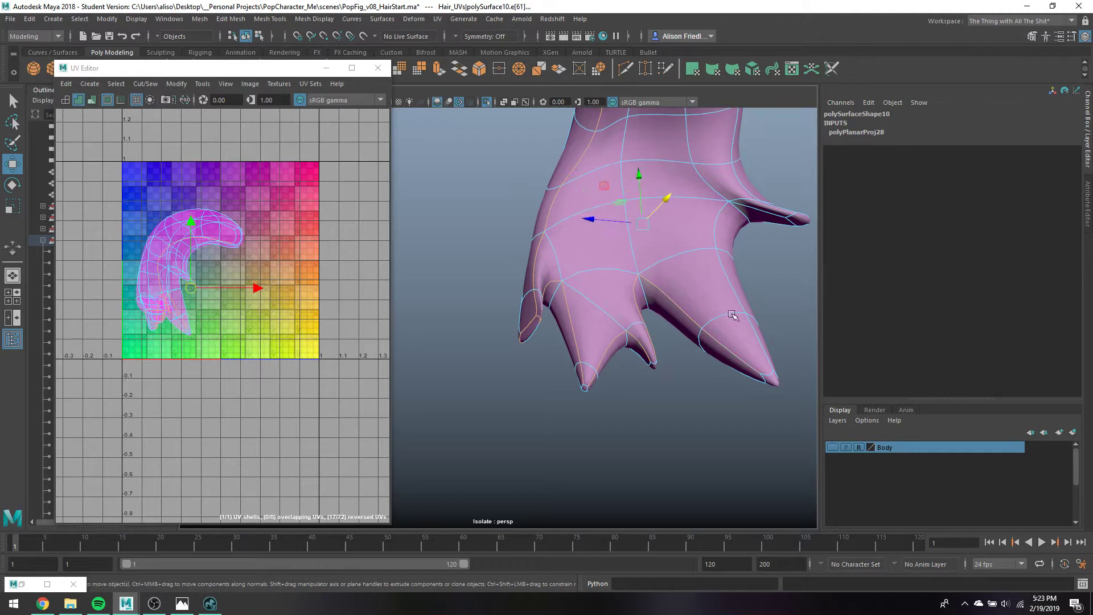
pyautogui.keyDown('shift'); pyautogui.click(731, 282); pyautogui.keyUp('shift')
pyautogui.keyDown('shift'); pyautogui.click(759, 209); pyautogui.keyUp('shift')
pyautogui.keyDown('shift'); pyautogui.click(793, 217); pyautogui.keyUp('shift')
pyautogui.keyDown('shift'); pyautogui.click(802, 213); pyautogui.keyUp('shift')
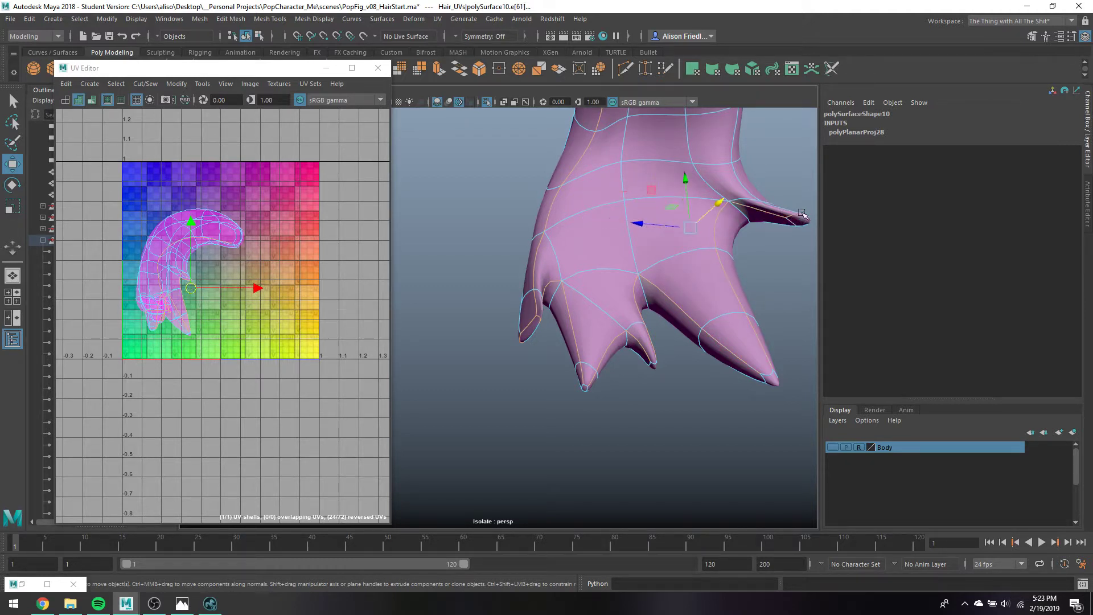
pyautogui.click(764, 380)
pyautogui.press('q')
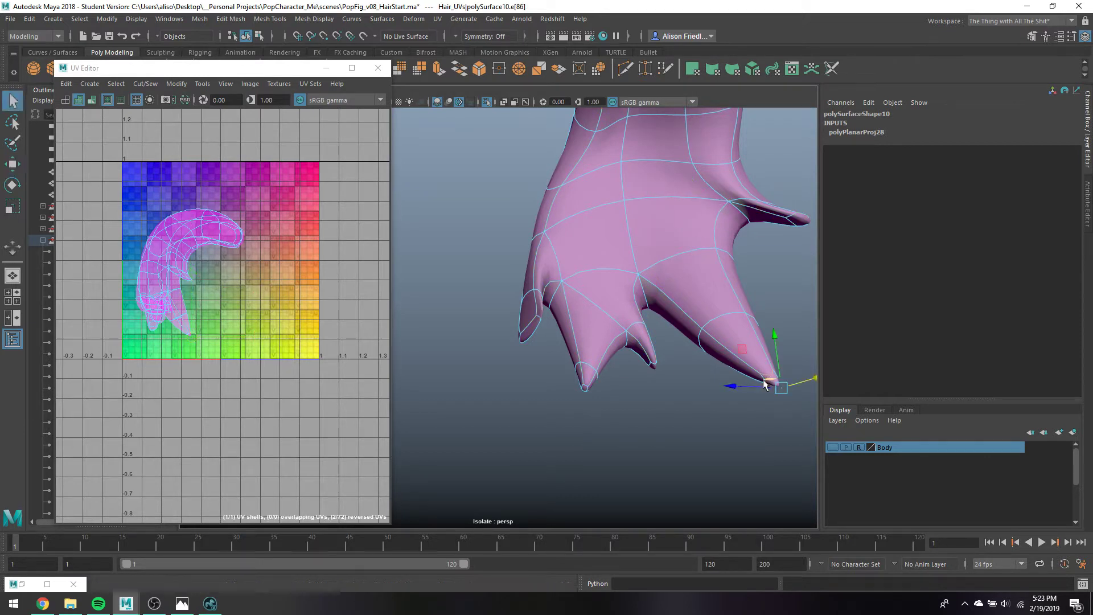
pyautogui.click(762, 379)
pyautogui.keyDown('shift'); pyautogui.click(777, 372); pyautogui.keyUp('shift')
pyautogui.keyDown('shift'); pyautogui.moveTo(667, 354); pyautogui.dragTo(656, 361, button='right'); pyautogui.keyUp('shift')
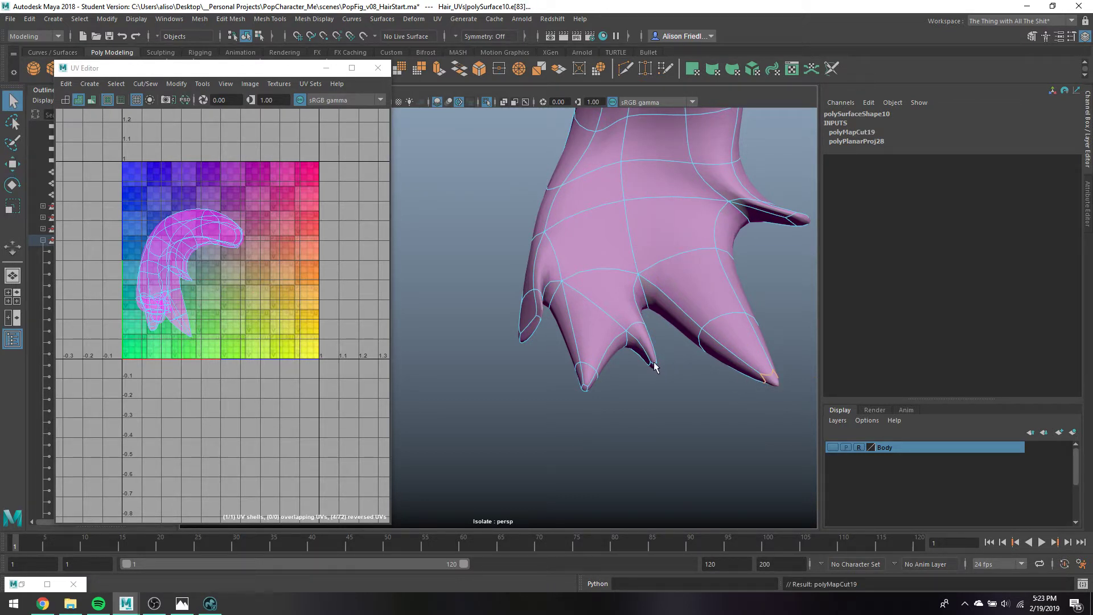
pyautogui.hotkey('ctrl', 'z')
pyautogui.hotkey('ctrl', 'z')
pyautogui.hotkey('ctrl', 'z')
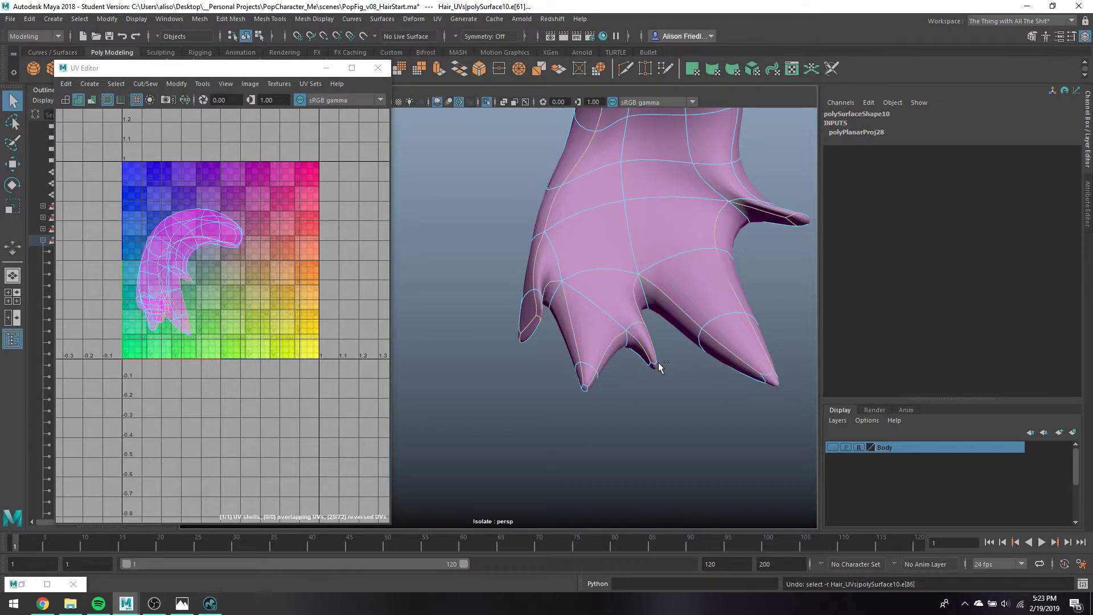
# Cut polySurface10's UVs along the selected seam, then along the tip edges of its large pointed prong and middle prong
pyautogui.press('g')
pyautogui.click(770, 379)
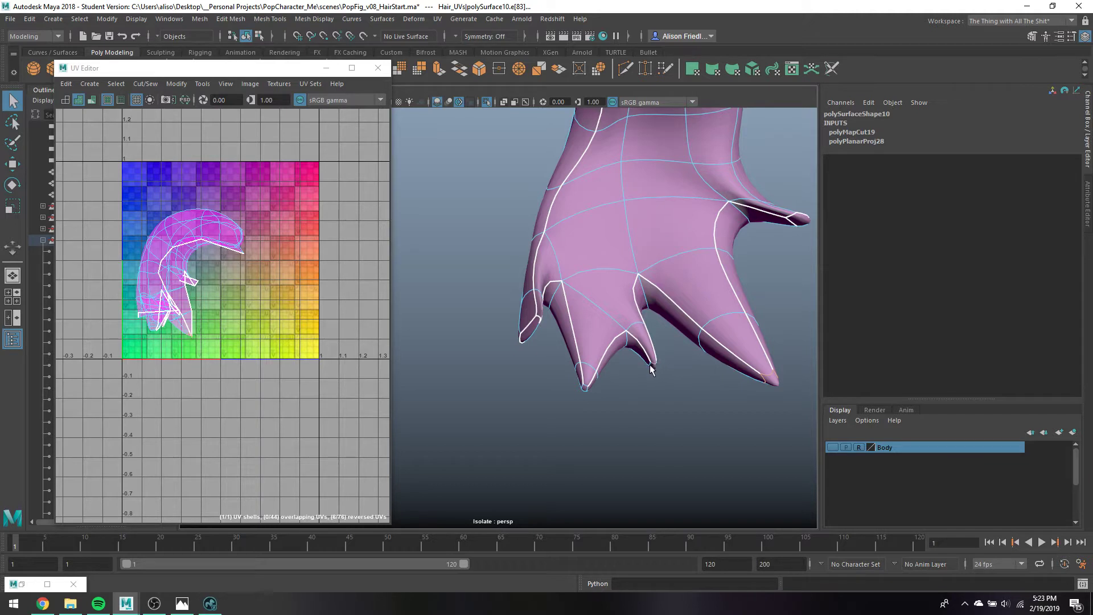
pyautogui.press('g')
pyautogui.click(582, 388)
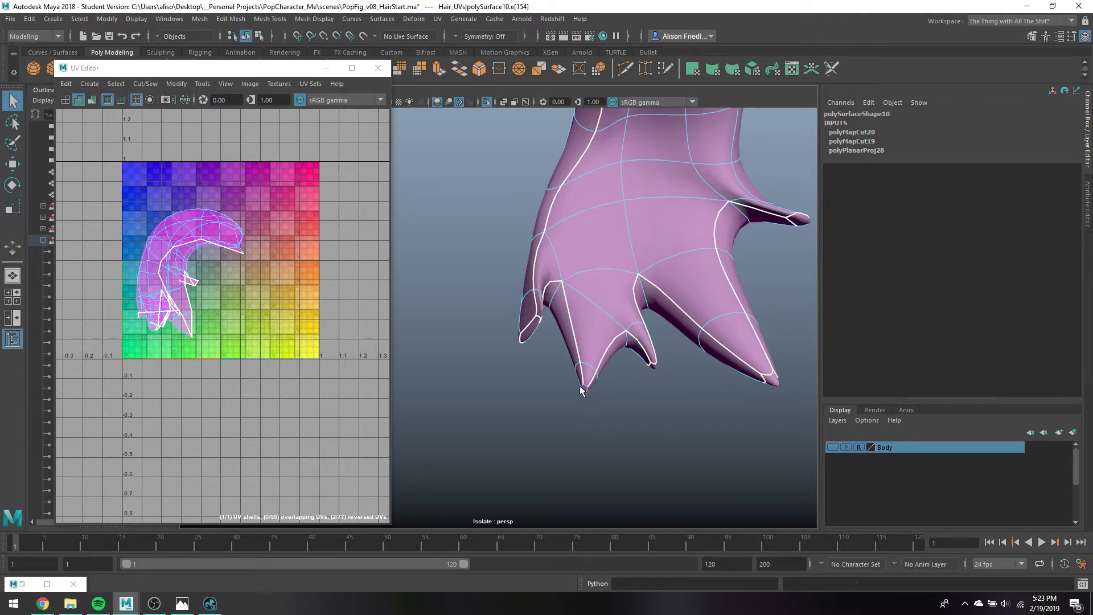
pyautogui.press('g')
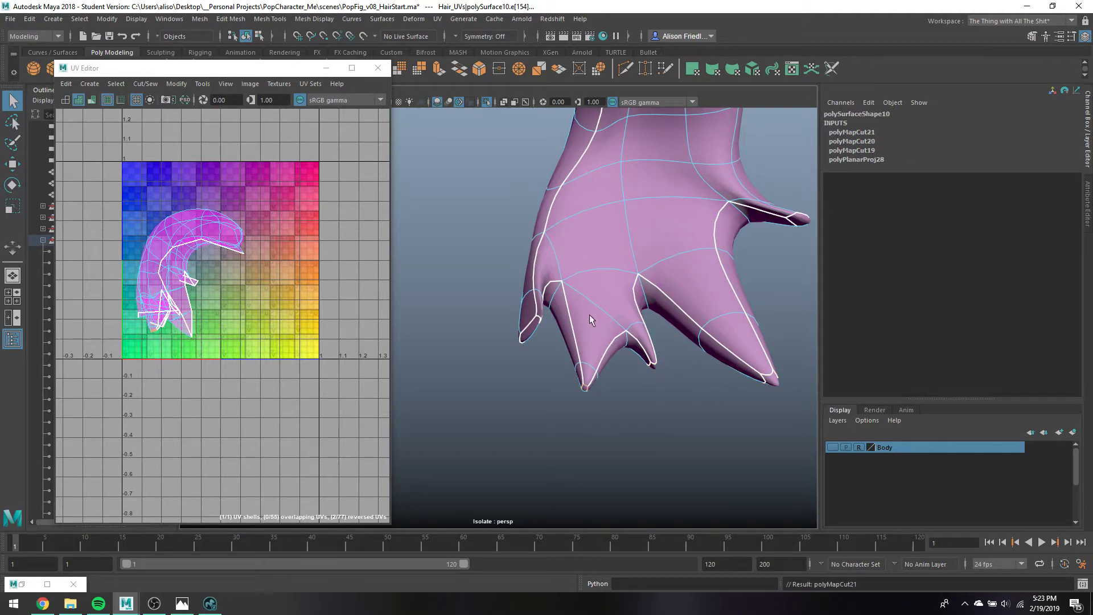
pyautogui.moveTo(582, 279); pyautogui.dragTo(624, 241, button='right')
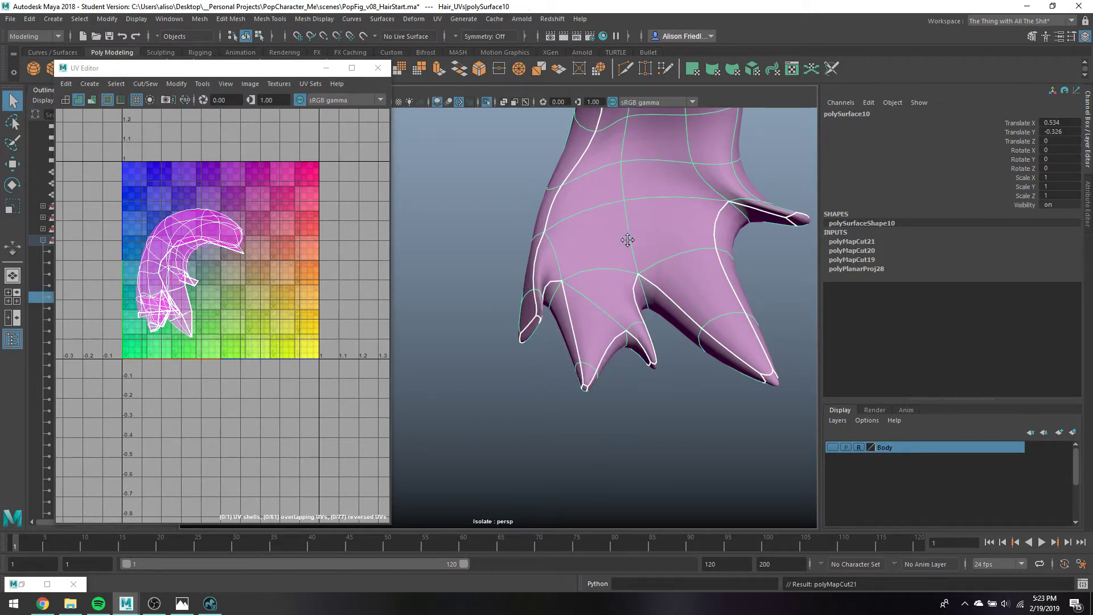
pyautogui.keyDown('alt'); pyautogui.moveTo(627, 240); pyautogui.dragTo(612, 262, button='middle'); pyautogui.keyUp('alt')
pyautogui.press('g')
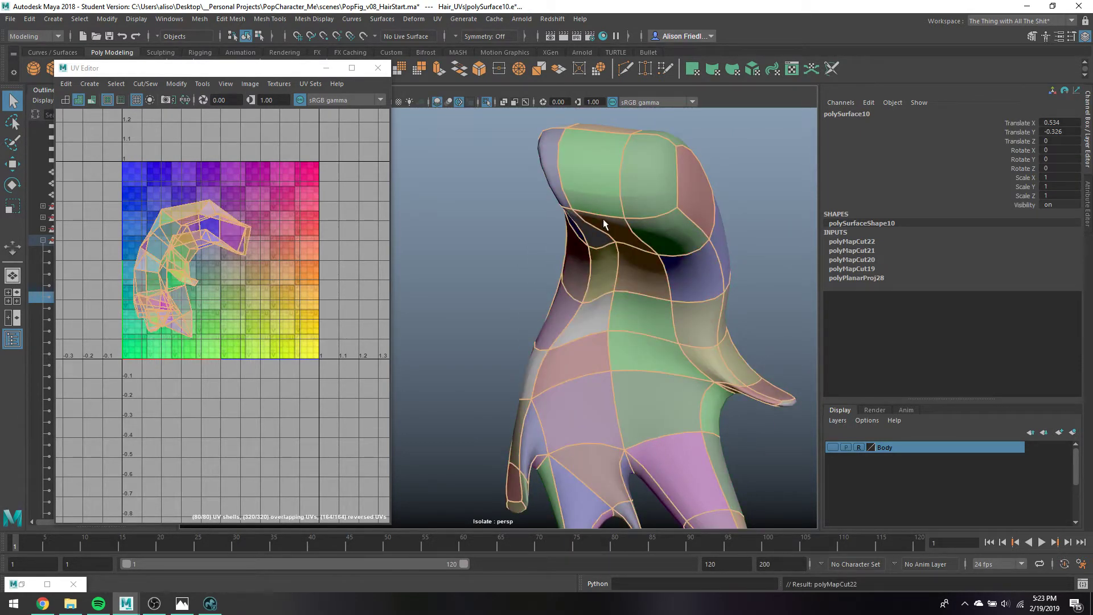
pyautogui.hotkey('ctrl', 'z')
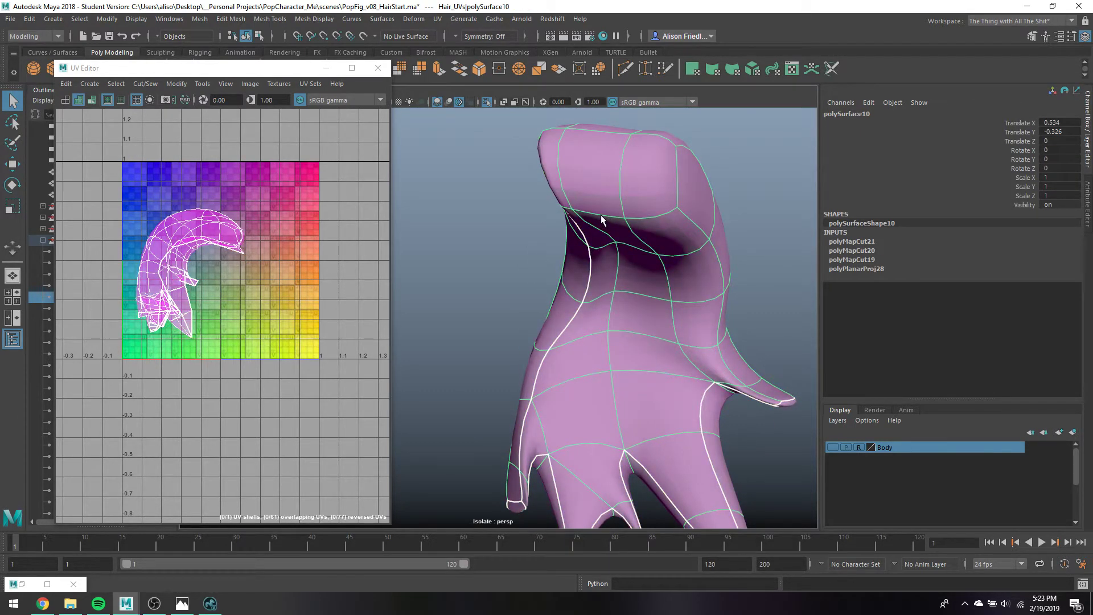
# Cut the UVs along the lower edge and both side edges of polySurface10's root end
pyautogui.keyDown('alt'); pyautogui.moveTo(599, 214); pyautogui.dragTo(709, 213); pyautogui.keyUp('alt')
pyautogui.rightClick(709, 213)
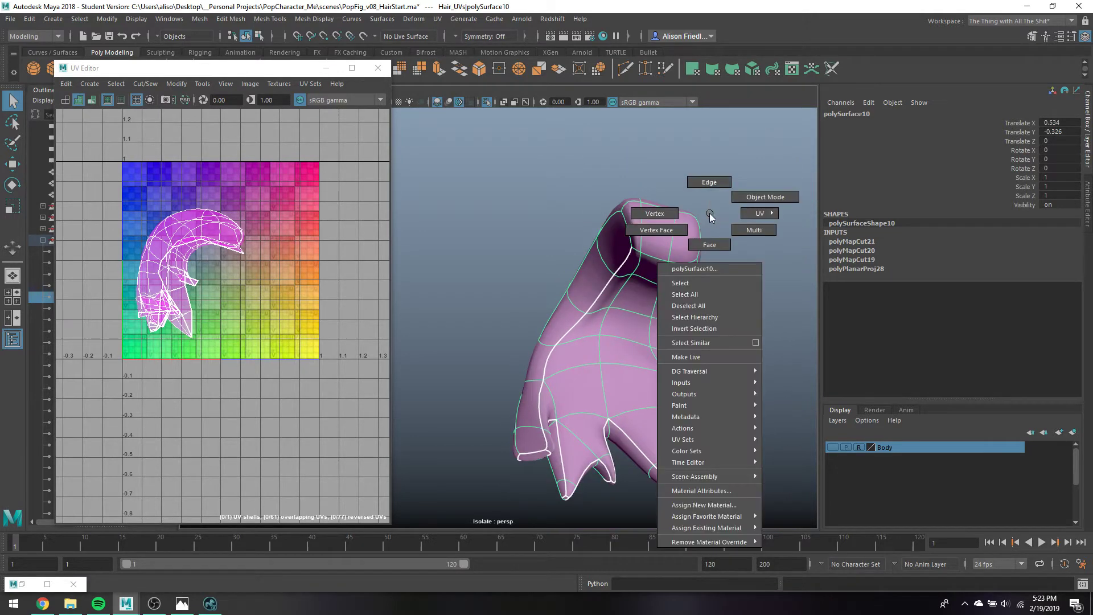
pyautogui.moveTo(710, 213); pyautogui.dragTo(671, 241, button='right')
pyautogui.doubleClick(651, 258)
pyautogui.press('g')
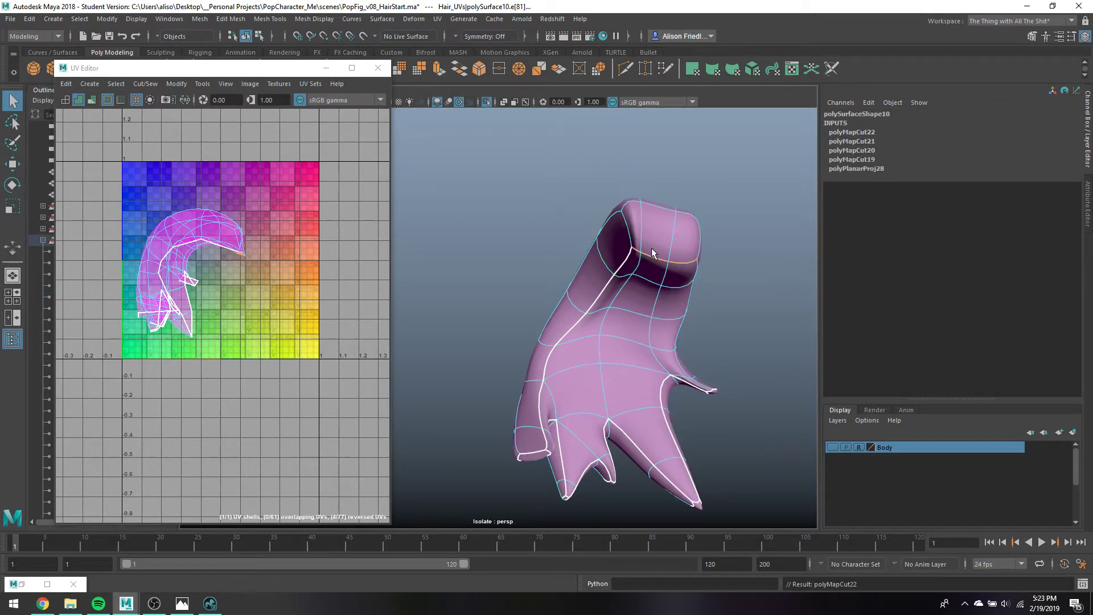
pyautogui.click(630, 235)
pyautogui.press('g')
pyautogui.click(699, 249)
pyautogui.press('g')
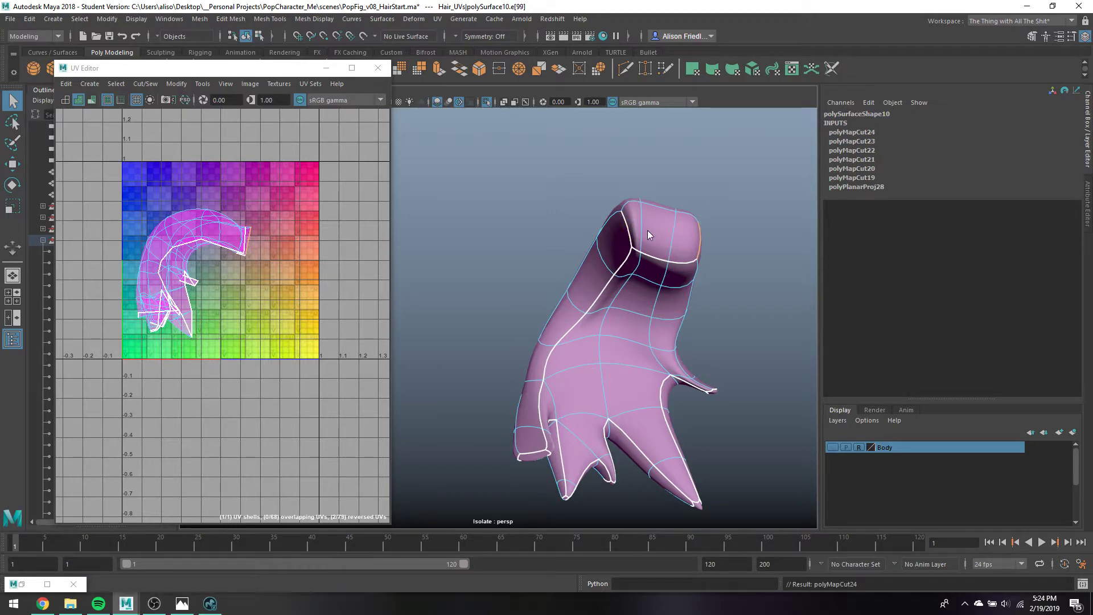
# Hide polySurface10 and isolate the slender single strand polySurface20 for edge selection
pyautogui.moveTo(647, 230); pyautogui.dragTo(670, 226, button='right')
pyautogui.hotkey('ctrl', 'h')
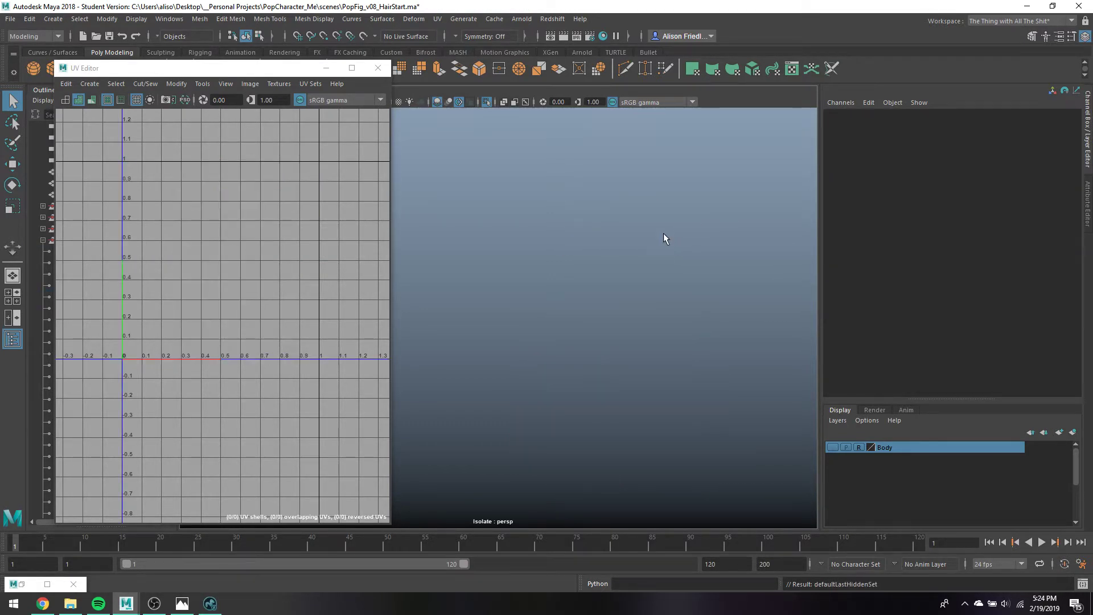
pyautogui.hotkey('ctrl', '1')
pyautogui.click(644, 260)
pyautogui.hotkey('ctrl', '1')
pyautogui.moveTo(674, 271); pyautogui.dragTo(678, 225, button='right')
# Select polySurface20's lengthwise edge loop with its root-end and tip edges, and cut the UVs along them
pyautogui.click(647, 268)
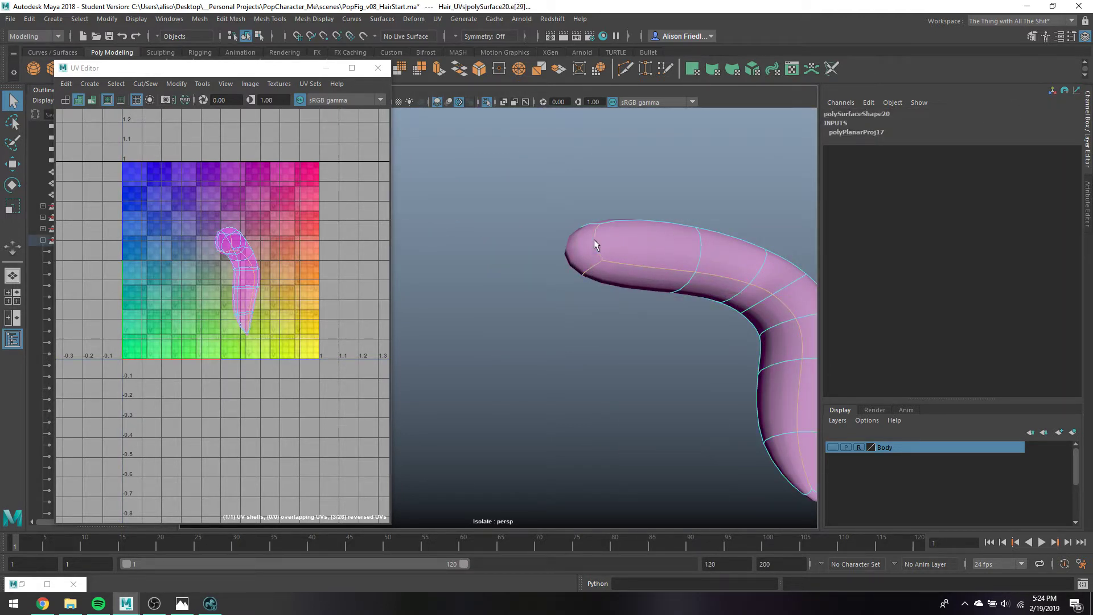
pyautogui.click(588, 224)
pyautogui.keyDown('alt'); pyautogui.moveTo(588, 223); pyautogui.dragTo(610, 265); pyautogui.keyUp('alt')
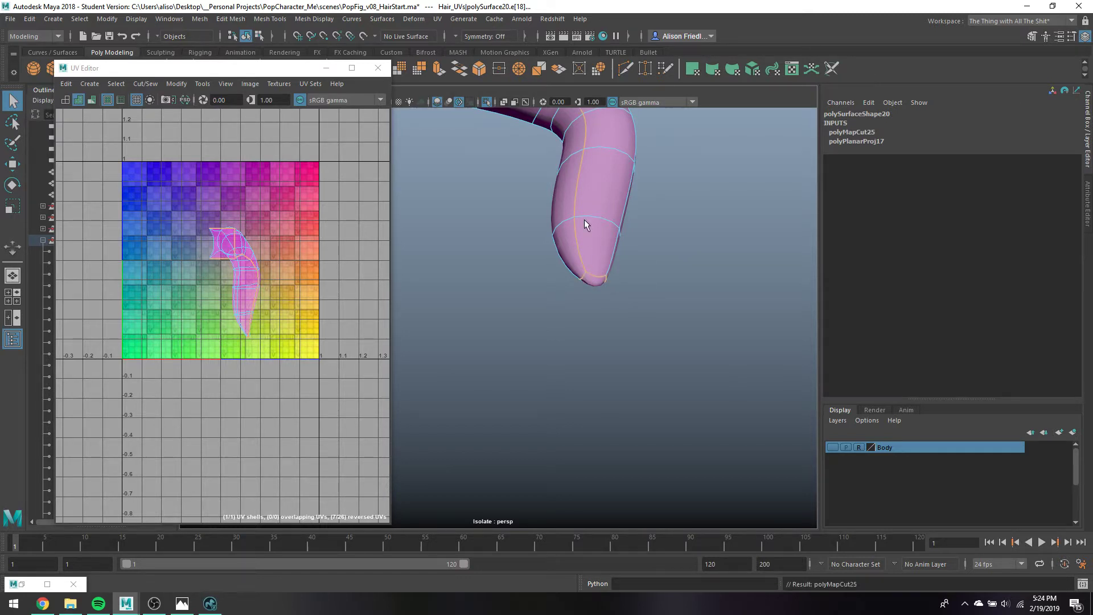
# Hide polySurface20 and isolate the three-pronged strand polySurface9 for edge selection
pyautogui.moveTo(582, 215); pyautogui.dragTo(630, 180, button='right')
pyautogui.hotkey('ctrl', 'h')
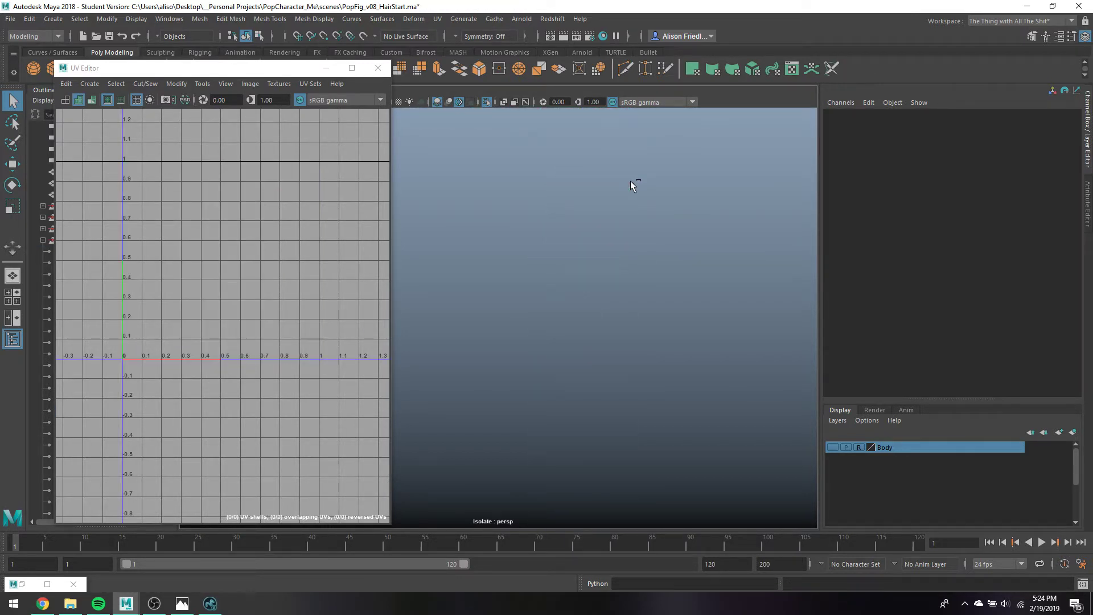
pyautogui.hotkey('ctrl', '1')
pyautogui.click(595, 227)
pyautogui.hotkey('ctrl', '1')
pyautogui.keyDown('alt'); pyautogui.moveTo(642, 192); pyautogui.dragTo(718, 290); pyautogui.keyUp('alt')
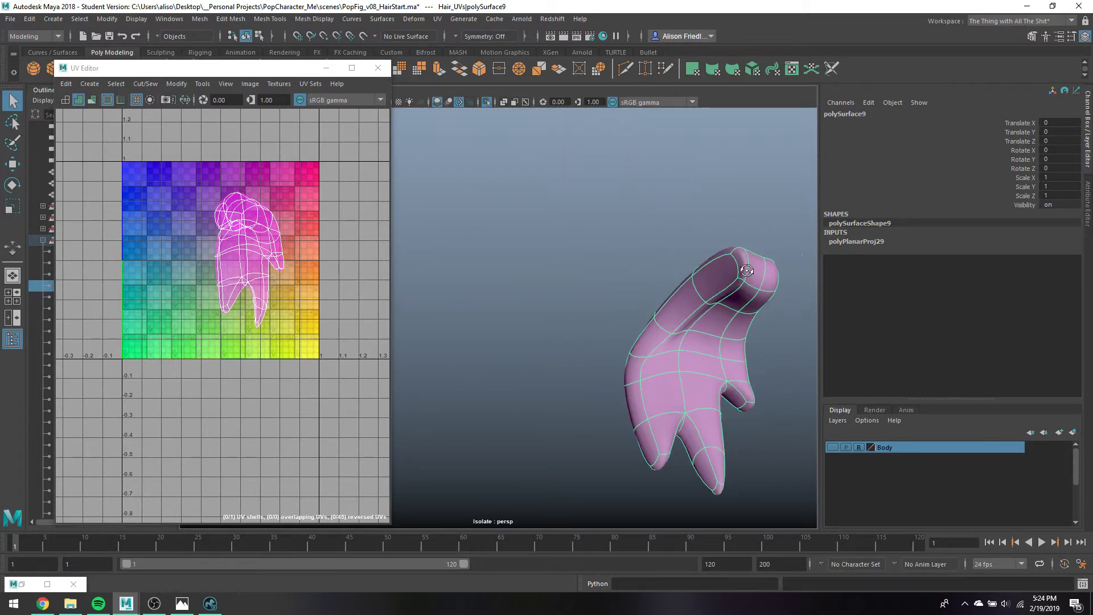
pyautogui.moveTo(719, 290); pyautogui.dragTo(721, 244, button='right')
# Select polySurface9's inner lengthwise loop, lower root-end edges and the edges around its three prongs, and cut the UVs there
pyautogui.click(714, 297)
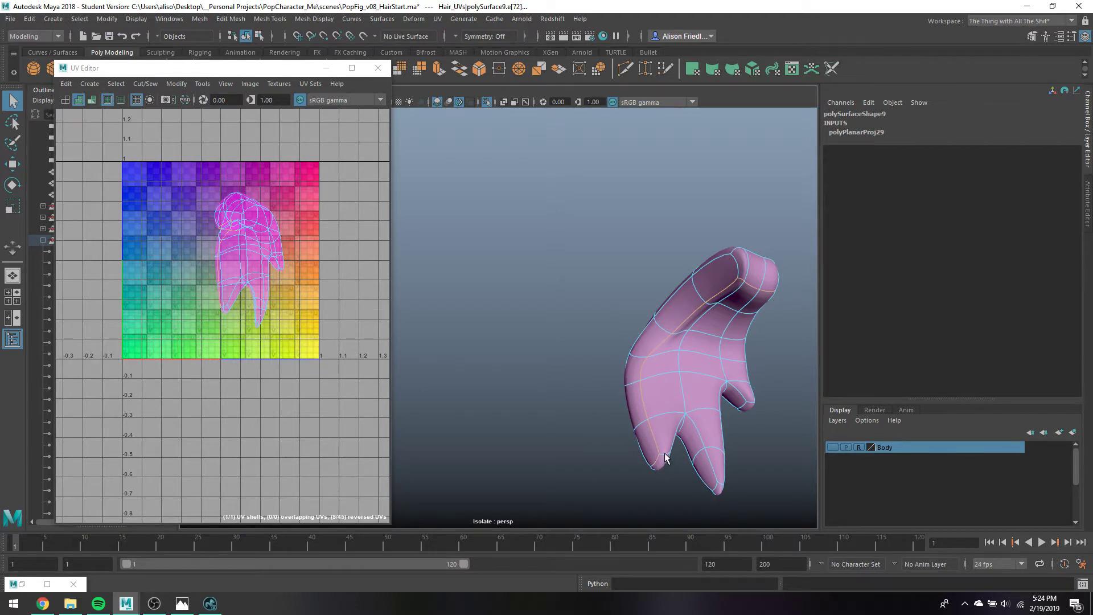
pyautogui.keyDown('shift'); pyautogui.click(693, 424); pyautogui.keyUp('shift')
pyautogui.keyDown('shift'); pyautogui.click(735, 398); pyautogui.keyUp('shift')
pyautogui.keyDown('shift'); pyautogui.click(740, 407); pyautogui.keyUp('shift')
pyautogui.hotkey('shift', 'x')
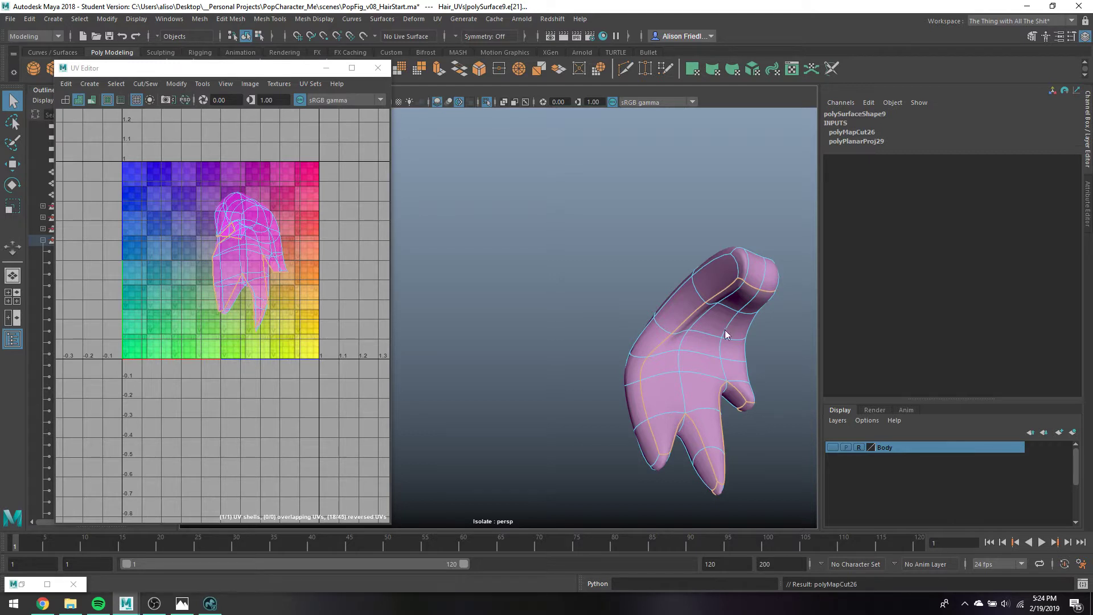
# Cut the UVs along the side edges of polySurface9's root end
pyautogui.moveTo(725, 275); pyautogui.dragTo(757, 264, button='right')
pyautogui.keyDown('alt'); pyautogui.moveTo(747, 293); pyautogui.dragTo(736, 277); pyautogui.keyUp('alt')
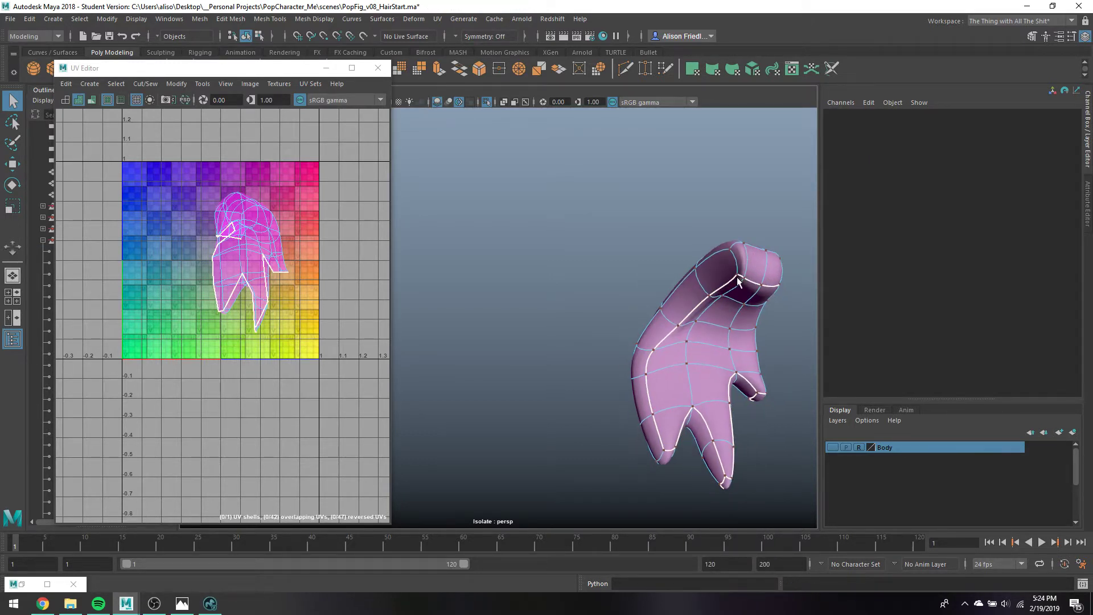
pyautogui.moveTo(746, 275); pyautogui.dragTo(744, 242, button='right')
pyautogui.click(735, 257)
pyautogui.keyDown('alt'); pyautogui.moveTo(739, 261); pyautogui.dragTo(714, 265); pyautogui.keyUp('alt')
pyautogui.hotkey('shift', 'x')
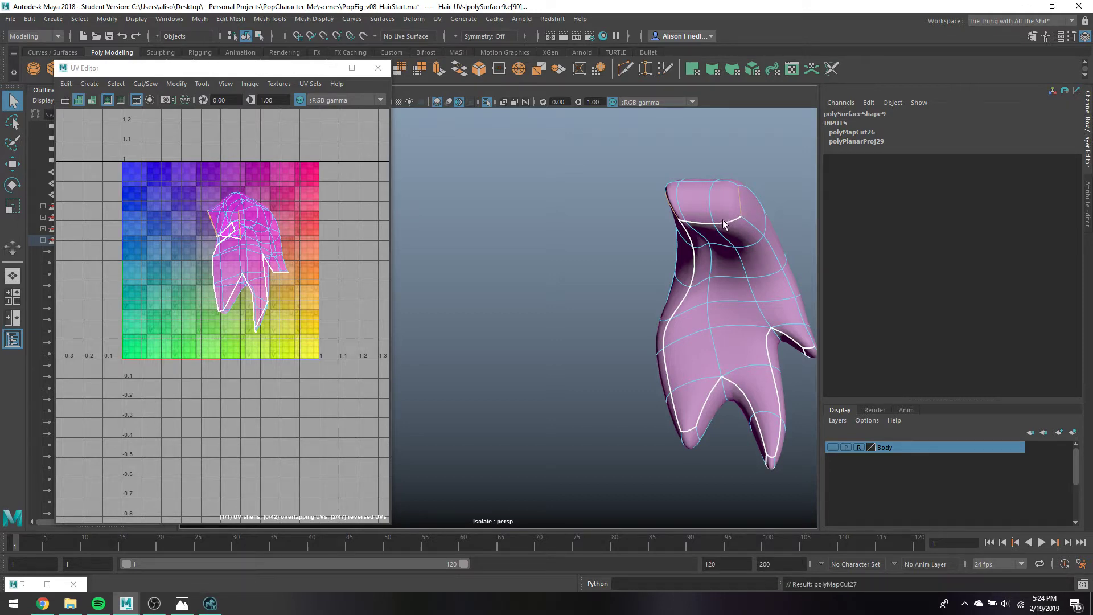
# Hide polySurface9 and isolate the three-pronged strand polySurface7 for edge selection
pyautogui.moveTo(713, 200); pyautogui.dragTo(743, 182, button='right')
pyautogui.click(742, 183)
pyautogui.hotkey('ctrl', '1')
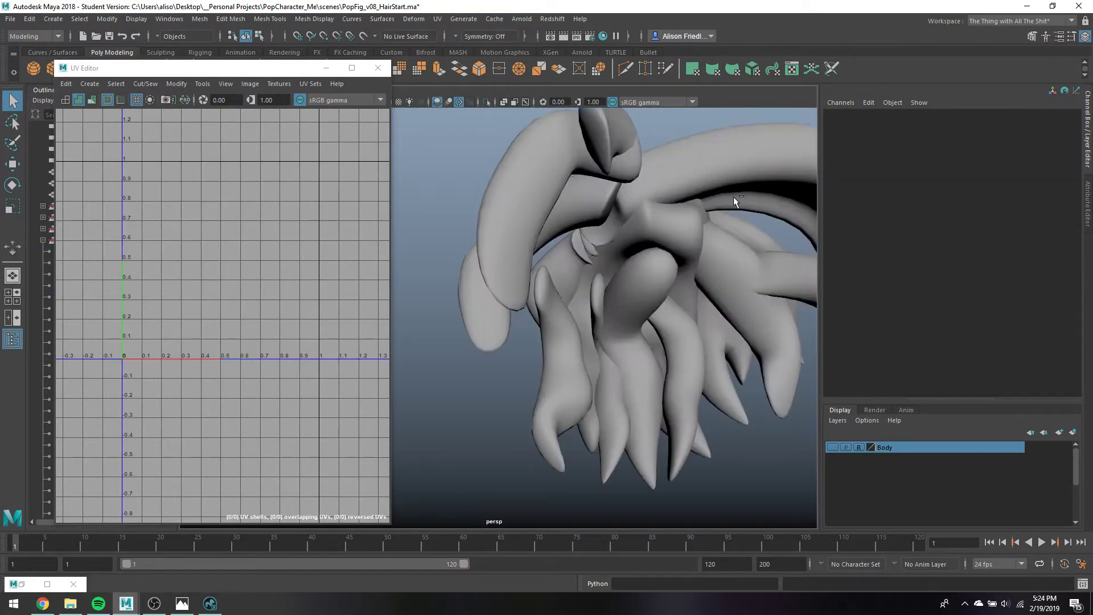
pyautogui.click(679, 228)
pyautogui.hotkey('ctrl', '1')
pyautogui.moveTo(645, 236); pyautogui.dragTo(645, 238, button='right')
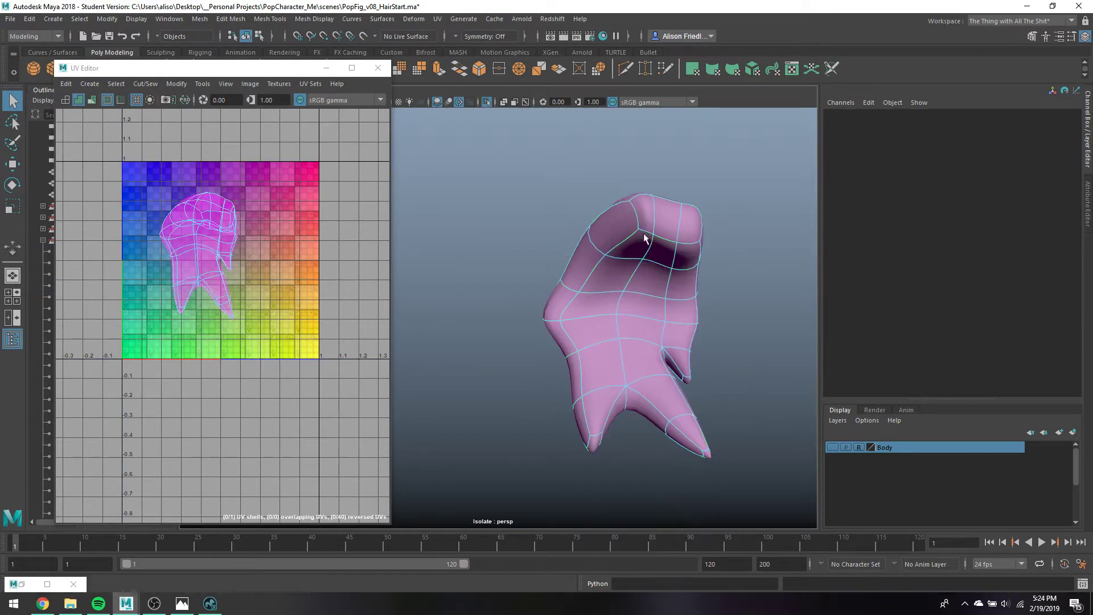
# Cut polySurface7's UVs along the inner lengthwise loop, around its three prongs and along the root-end edges
pyautogui.doubleClick(587, 417)
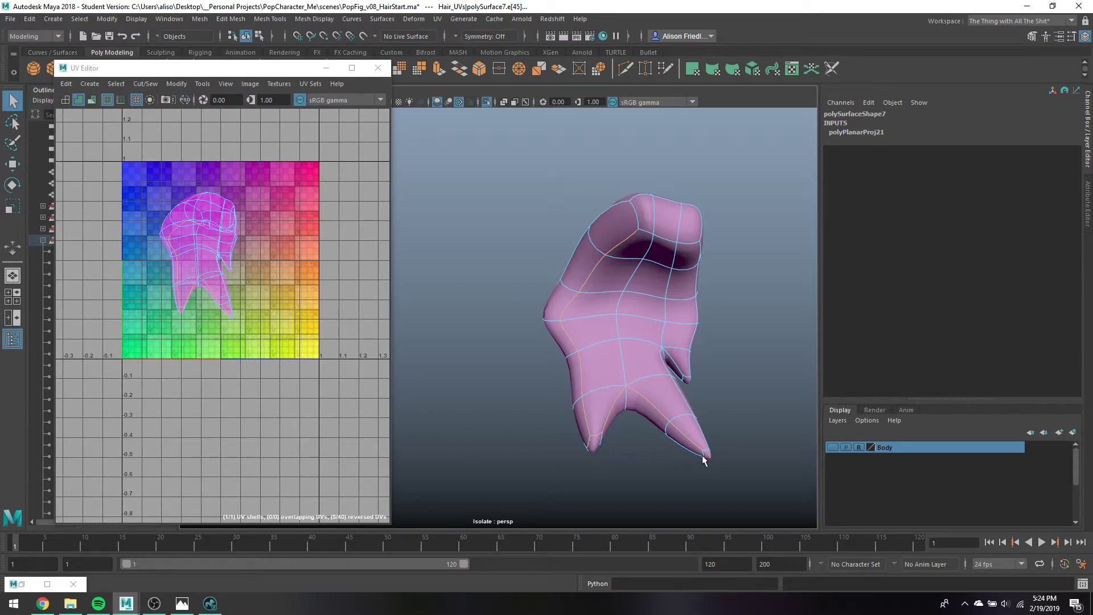
pyautogui.keyDown('alt'); pyautogui.moveTo(722, 429); pyautogui.dragTo(684, 453); pyautogui.keyUp('alt')
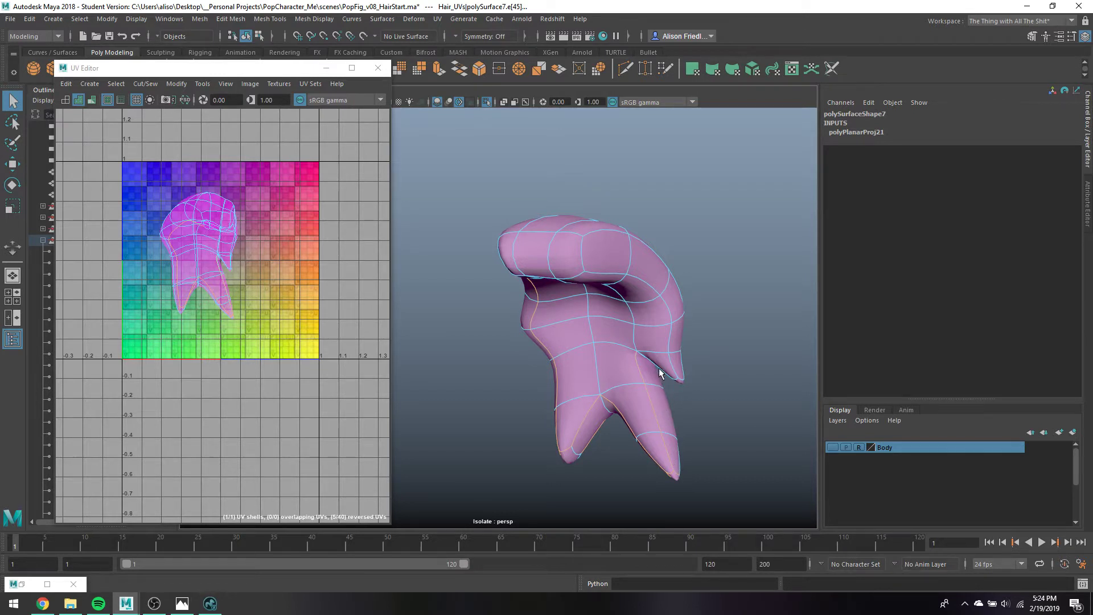
pyautogui.moveTo(683, 380)
pyautogui.keyDown('alt'); pyautogui.mouseDown()
pyautogui.moveTo(682, 391)
pyautogui.moveTo(698, 371)
pyautogui.mouseUp(); pyautogui.keyUp('alt')
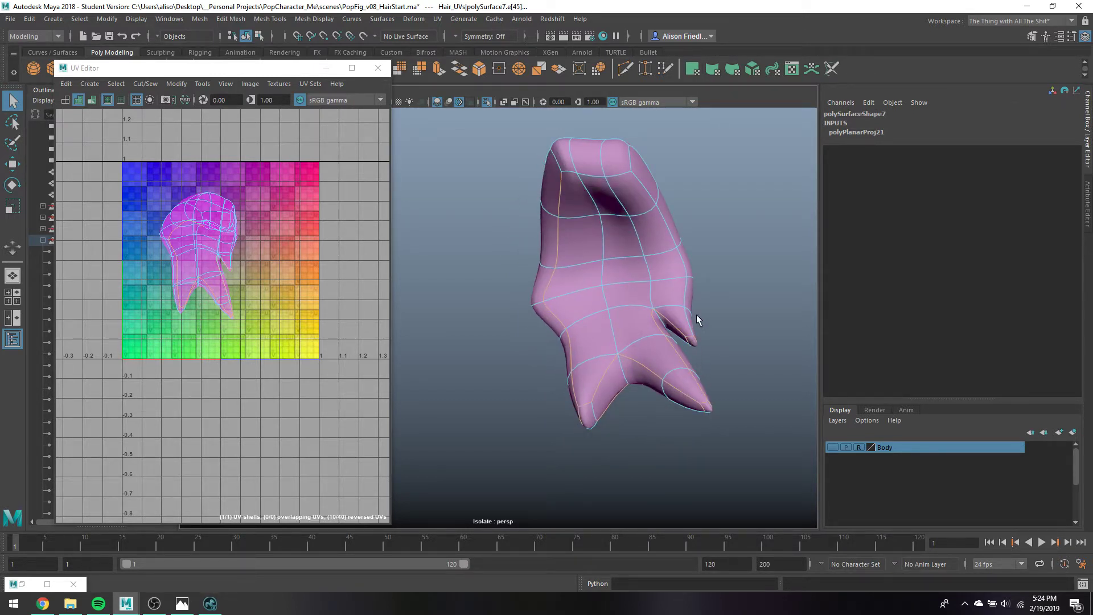
pyautogui.keyDown('shift'); pyautogui.doubleClick(598, 173); pyautogui.keyUp('shift')
pyautogui.hotkey('ctrl', 'z')
pyautogui.hotkey('ctrl', 'z')
pyautogui.hotkey('shift', 'x')
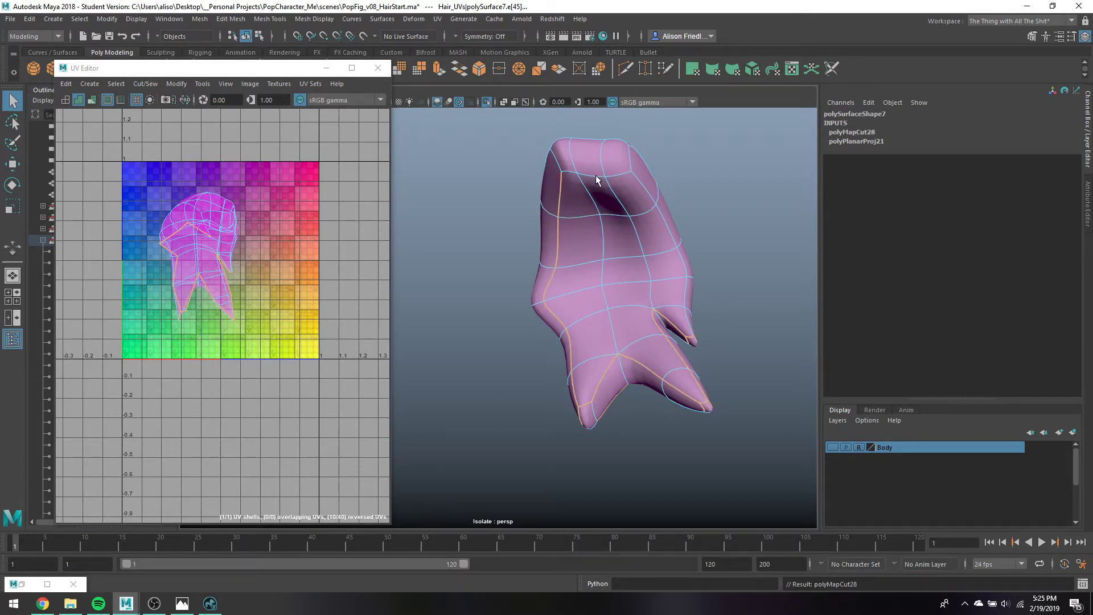
pyautogui.click(623, 172)
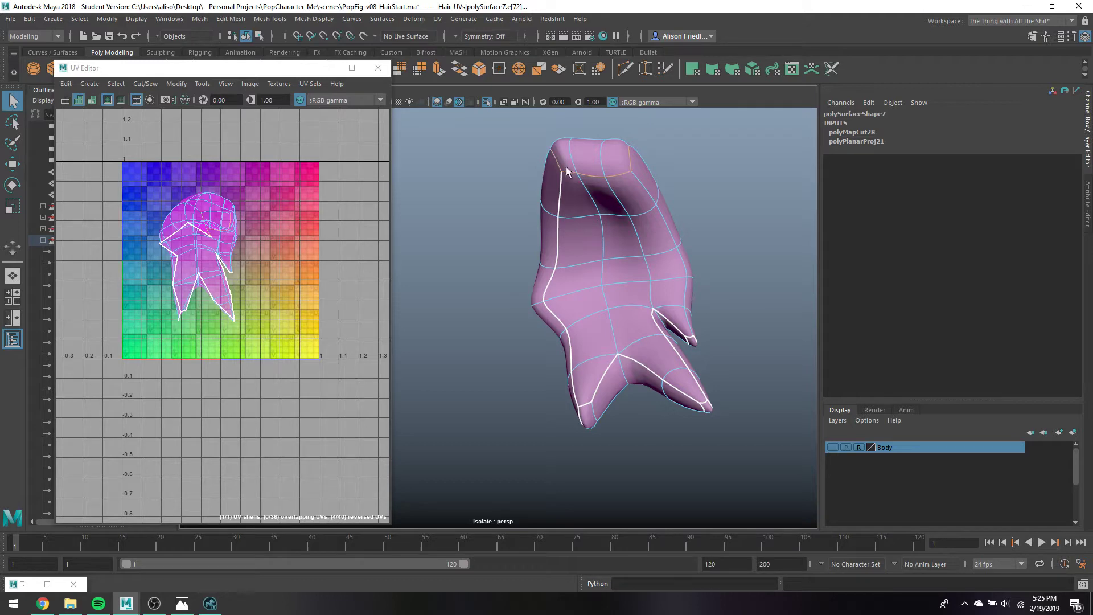
pyautogui.keyDown('shift'); pyautogui.moveTo(586, 183); pyautogui.dragTo(591, 165, button='right'); pyautogui.keyUp('shift')
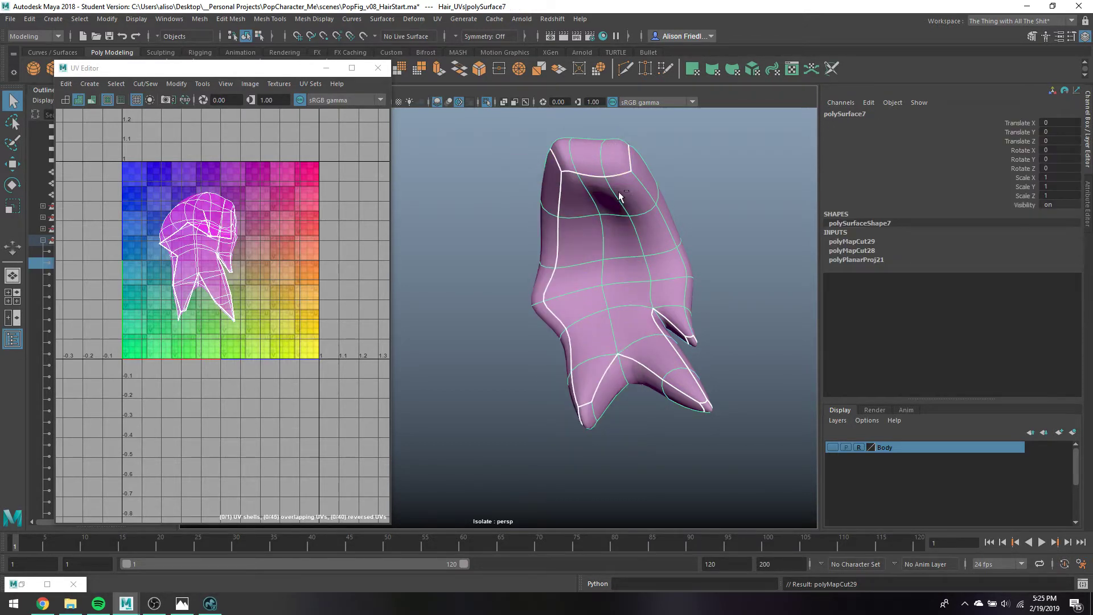
# Hide polySurface7 and isolate the three-pronged strand polySurface33 for edge selection
pyautogui.hotkey('ctrl', 'h')
pyautogui.hotkey('ctrl', '1')
pyautogui.click(597, 248)
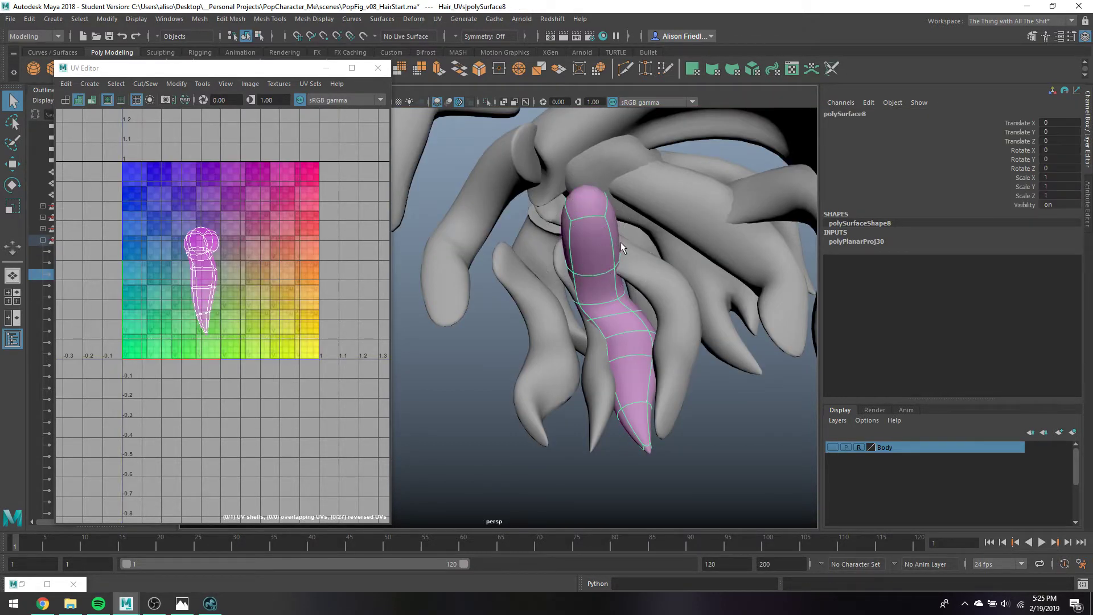
pyautogui.scroll(-6, 624, 241)
pyautogui.keyDown('alt'); pyautogui.moveTo(624, 240); pyautogui.dragTo(506, 282); pyautogui.keyUp('alt')
pyautogui.keyDown('alt'); pyautogui.moveTo(505, 283); pyautogui.dragTo(580, 258, button='middle'); pyautogui.keyUp('alt')
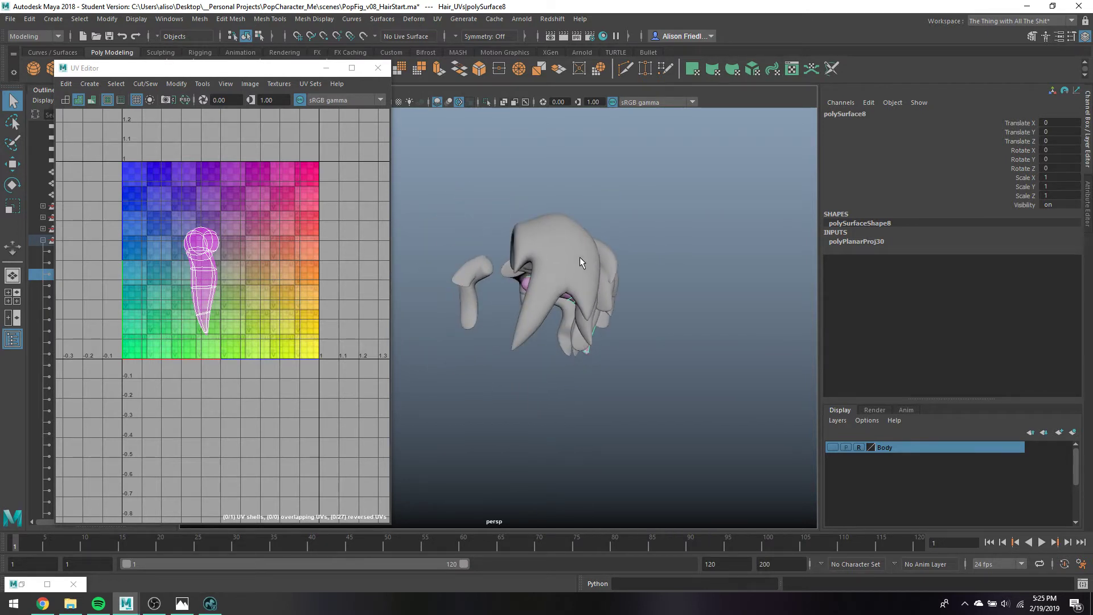
pyautogui.click(590, 264)
pyautogui.hotkey('ctrl', '1')
pyautogui.moveTo(559, 262); pyautogui.dragTo(540, 226, button='right')
pyautogui.keyDown('alt'); pyautogui.moveTo(540, 226); pyautogui.dragTo(660, 226); pyautogui.keyUp('alt')
pyautogui.scroll(6, 595, 309)
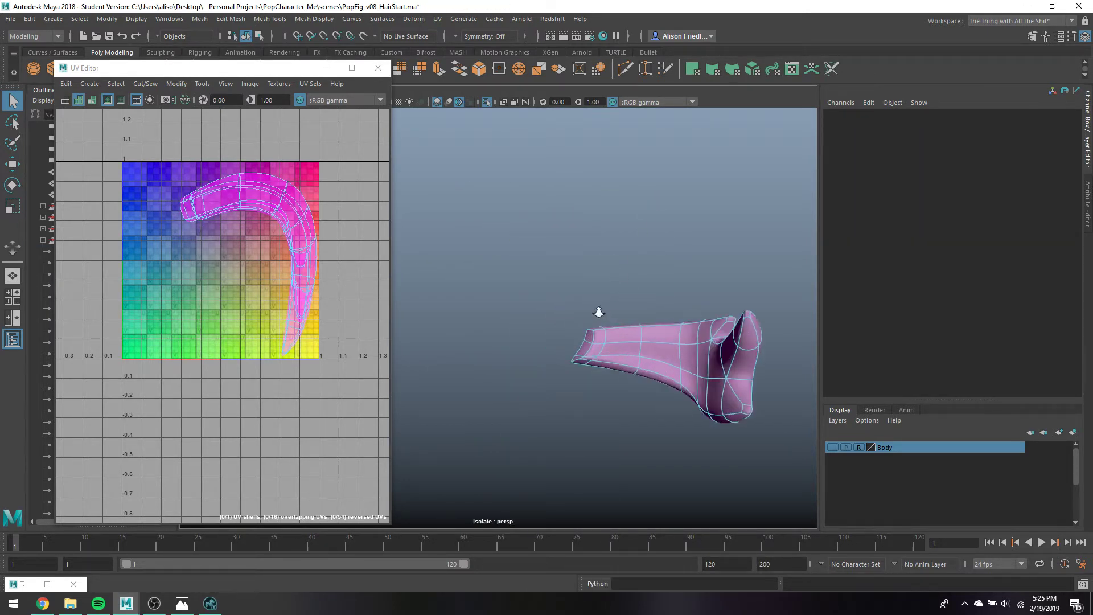
# Cut the UVs along polySurface33's lower lengthwise loop and its root-end edges
pyautogui.click(651, 371)
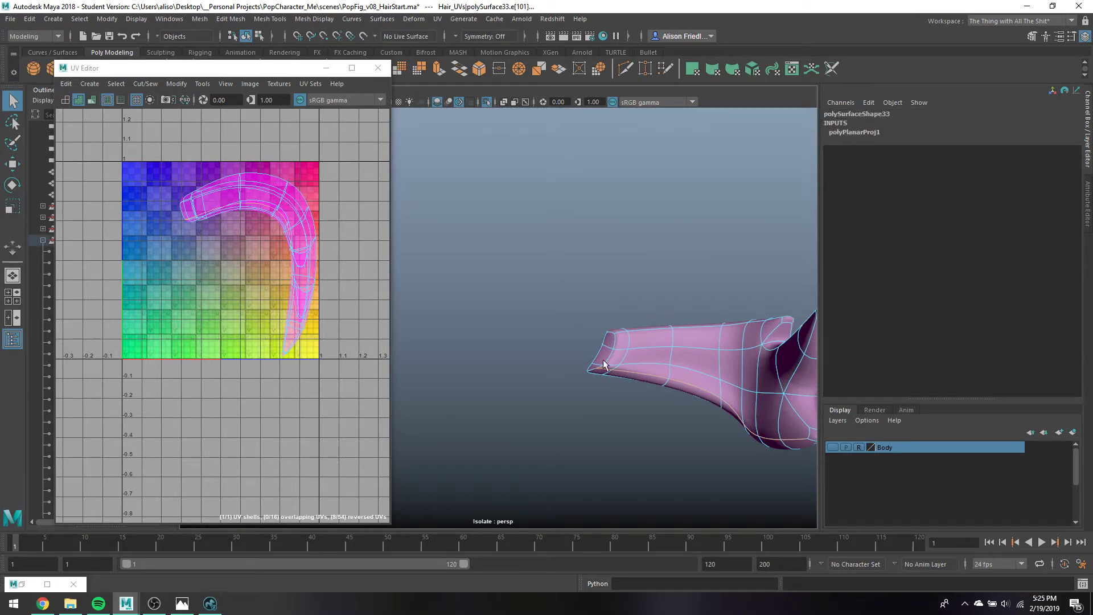
pyautogui.click(609, 330)
pyautogui.hotkey('shift', 'x')
# Select the edges running between two neighbouring prongs of polySurface33 and across their tips, and cut the UVs there
pyautogui.keyDown('alt'); pyautogui.moveTo(705, 359); pyautogui.dragTo(614, 333, button='middle'); pyautogui.keyUp('alt')
pyautogui.click(685, 372)
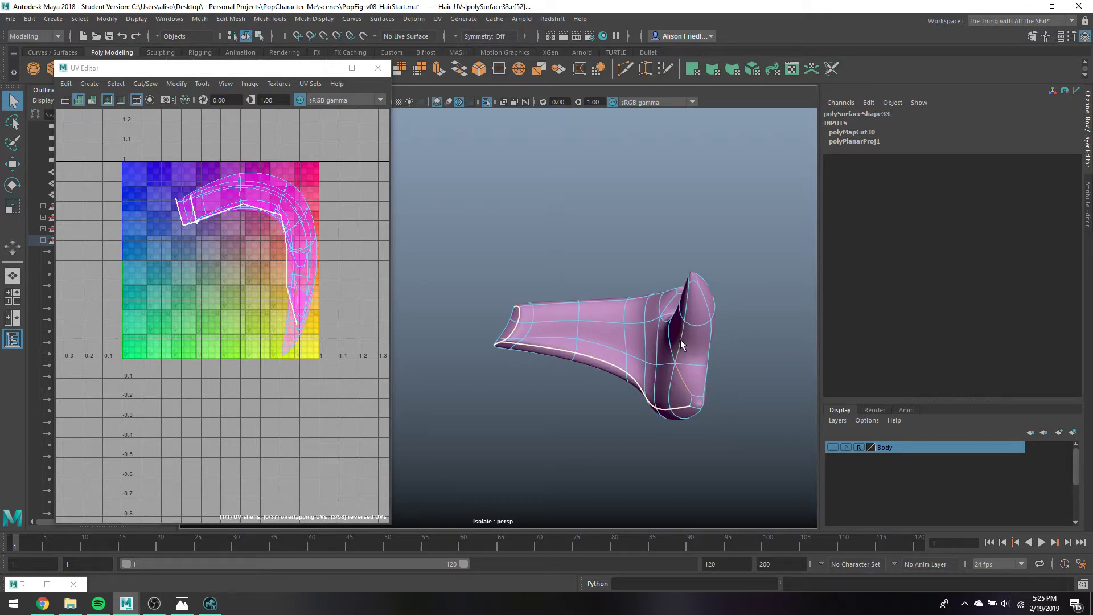
pyautogui.click(692, 275)
pyautogui.keyDown('shift'); pyautogui.click(695, 396); pyautogui.keyUp('shift')
pyautogui.keyDown('shift'); pyautogui.click(692, 400); pyautogui.keyUp('shift')
pyautogui.keyDown('shift'); pyautogui.click(696, 407); pyautogui.keyUp('shift')
pyautogui.keyDown('alt'); pyautogui.moveTo(706, 406); pyautogui.dragTo(503, 426); pyautogui.keyUp('alt')
pyautogui.press('g')
# Cut polySurface33's UVs along the edges between the middle prong and the remaining short prong, including its tip
pyautogui.click(598, 258)
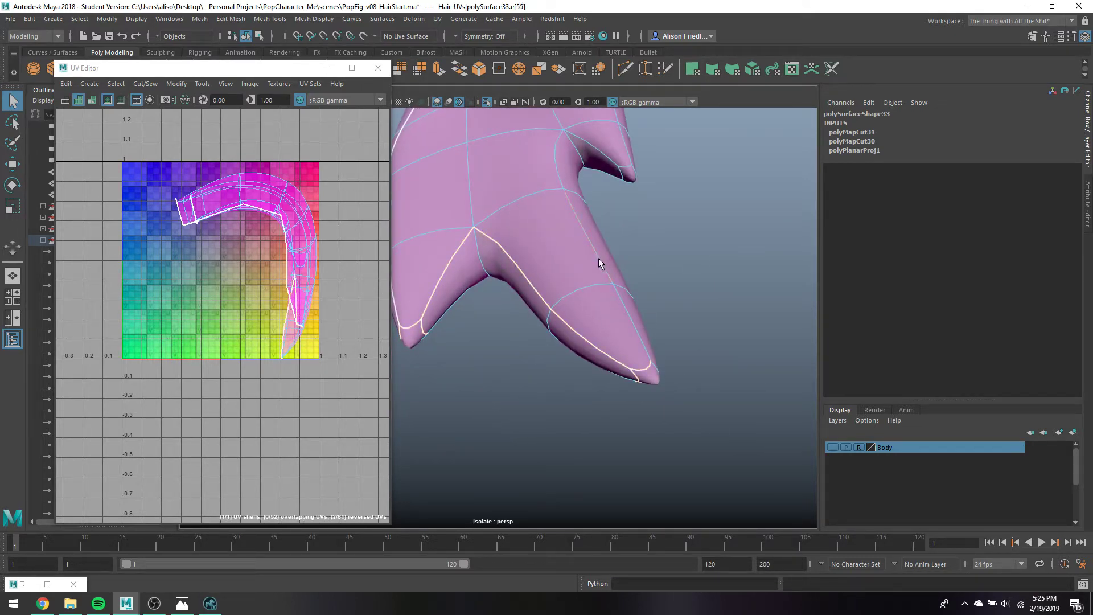
pyautogui.keyDown('alt'); pyautogui.moveTo(664, 345); pyautogui.dragTo(605, 284); pyautogui.keyUp('alt')
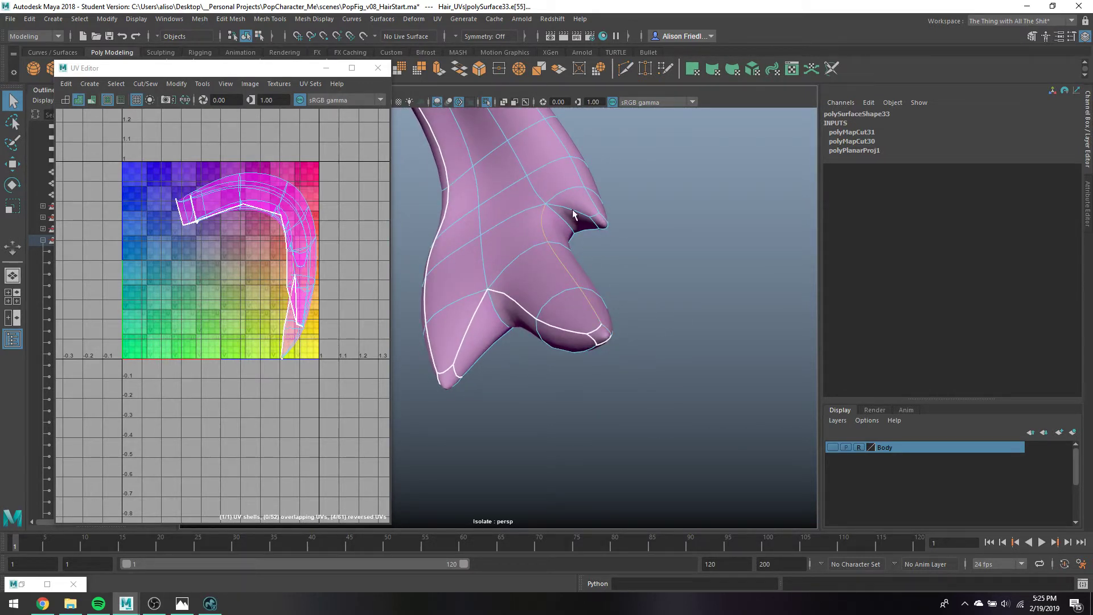
pyautogui.doubleClick(596, 224)
pyautogui.keyDown('shift'); pyautogui.moveTo(610, 222); pyautogui.dragTo(620, 222, button='right'); pyautogui.keyUp('shift')
# Hide polySurface33 and bring the remaining hair strands back into view
pyautogui.keyDown('alt'); pyautogui.moveTo(617, 220); pyautogui.dragTo(508, 224); pyautogui.keyUp('alt')
pyautogui.moveTo(508, 224); pyautogui.dragTo(535, 204, button='right')
pyautogui.hotkey('ctrl', 'h')
pyautogui.hotkey('ctrl', '1')
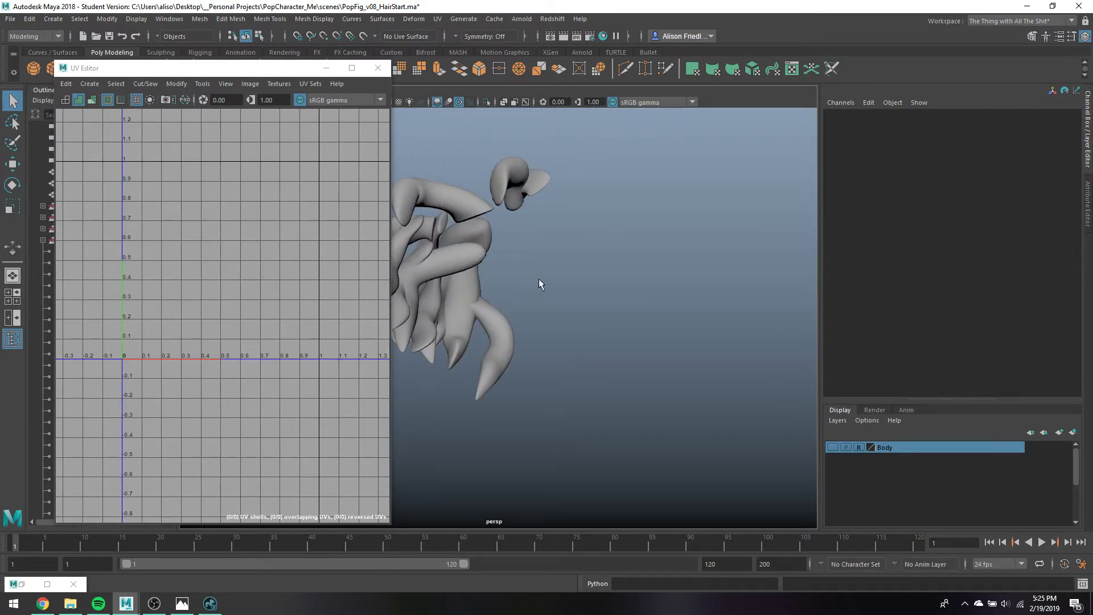
# Isolate the two-pronged strand polySurface18 and save the scene
pyautogui.keyDown('alt'); pyautogui.moveTo(538, 279); pyautogui.dragTo(719, 363); pyautogui.keyUp('alt')
pyautogui.click(474, 288)
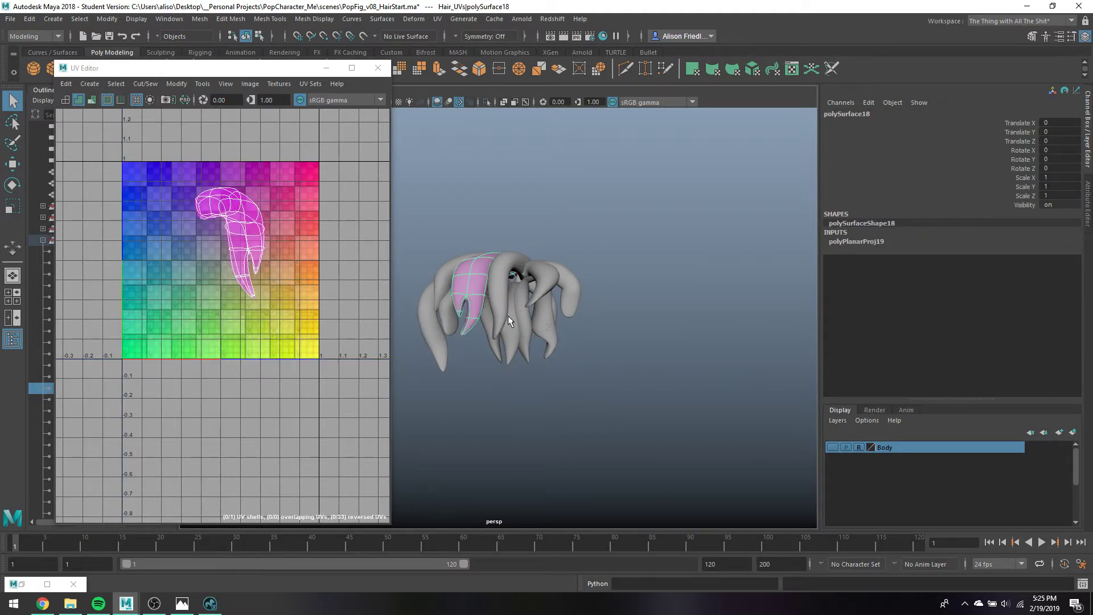
pyautogui.hotkey('ctrl', '1')
pyautogui.press('f')
pyautogui.keyDown('alt'); pyautogui.moveTo(506, 313); pyautogui.dragTo(566, 254); pyautogui.keyUp('alt')
pyautogui.hotkey('ctrl', 's')
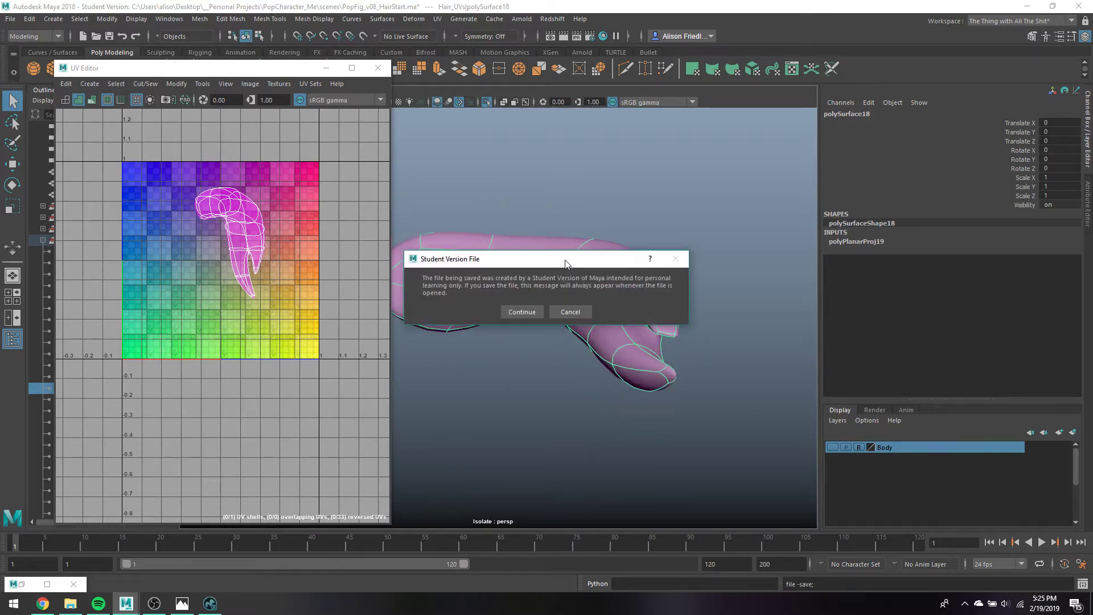
pyautogui.press('Return')
# Cut polySurface18's UVs along its lengthwise loop, both prong tips and the edges between the prongs
pyautogui.moveTo(547, 270); pyautogui.dragTo(548, 229, button='right')
pyautogui.click(613, 288)
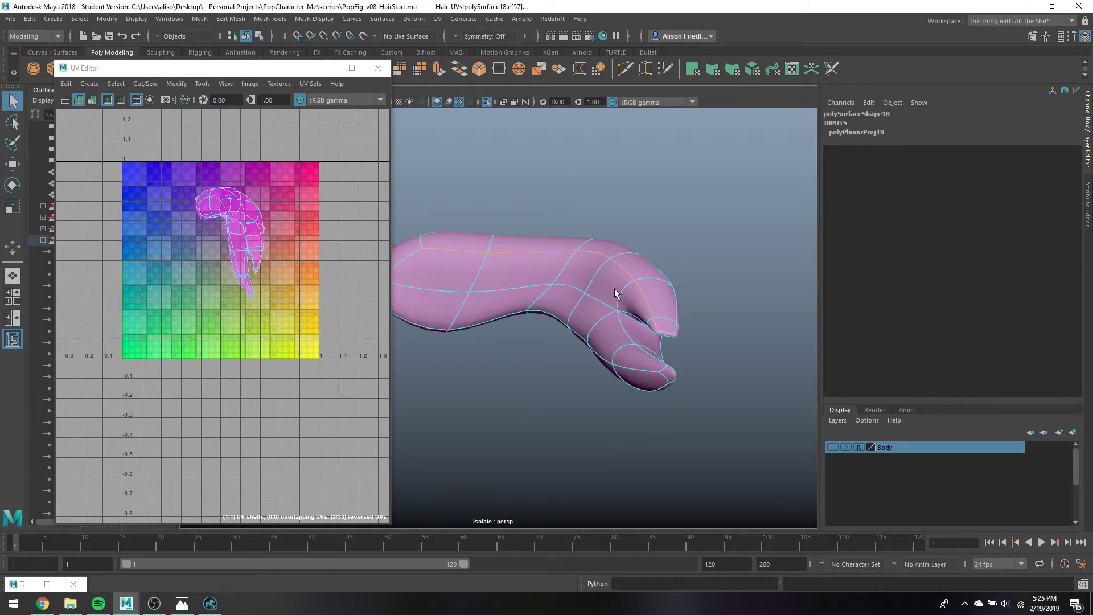
pyautogui.keyDown('shift'); pyautogui.click(662, 337); pyautogui.keyUp('shift')
pyautogui.keyDown('shift'); pyautogui.click(624, 311); pyautogui.keyUp('shift')
pyautogui.keyDown('shift'); pyautogui.click(663, 373); pyautogui.keyUp('shift')
pyautogui.keyDown('shift'); pyautogui.click(644, 369); pyautogui.keyUp('shift')
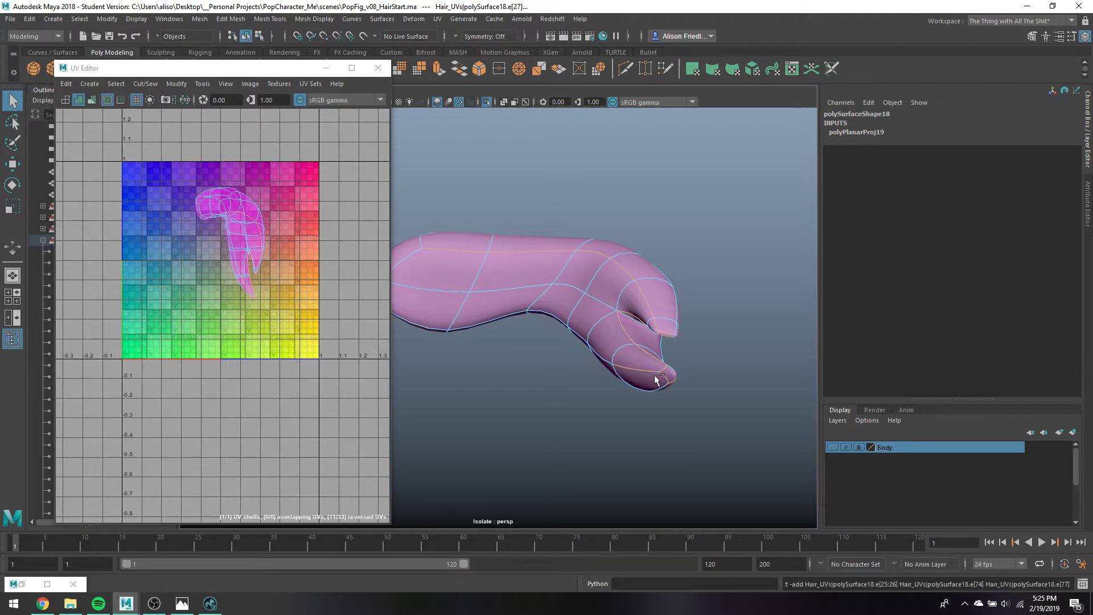
pyautogui.keyDown('shift'); pyautogui.moveTo(661, 381); pyautogui.dragTo(671, 390, button='right'); pyautogui.keyUp('shift')
# Cut the UVs along polySurface18's root-end edges and return to object selection
pyautogui.keyDown('alt'); pyautogui.moveTo(596, 349); pyautogui.dragTo(674, 303); pyautogui.keyUp('alt')
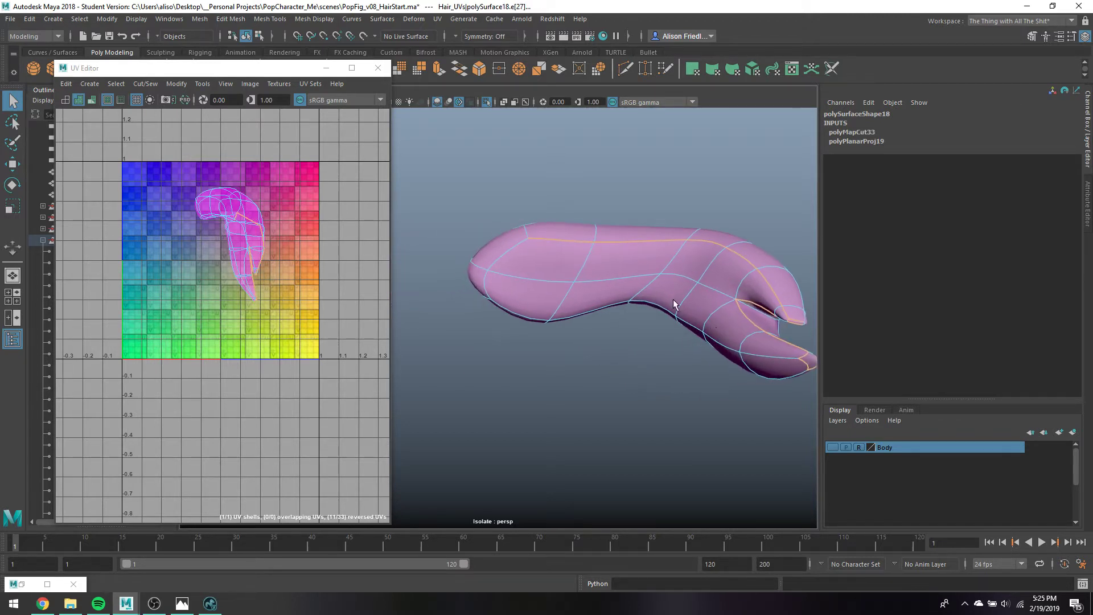
pyautogui.click(513, 247)
pyautogui.keyDown('alt'); pyautogui.moveTo(512, 247); pyautogui.dragTo(575, 264); pyautogui.keyUp('alt')
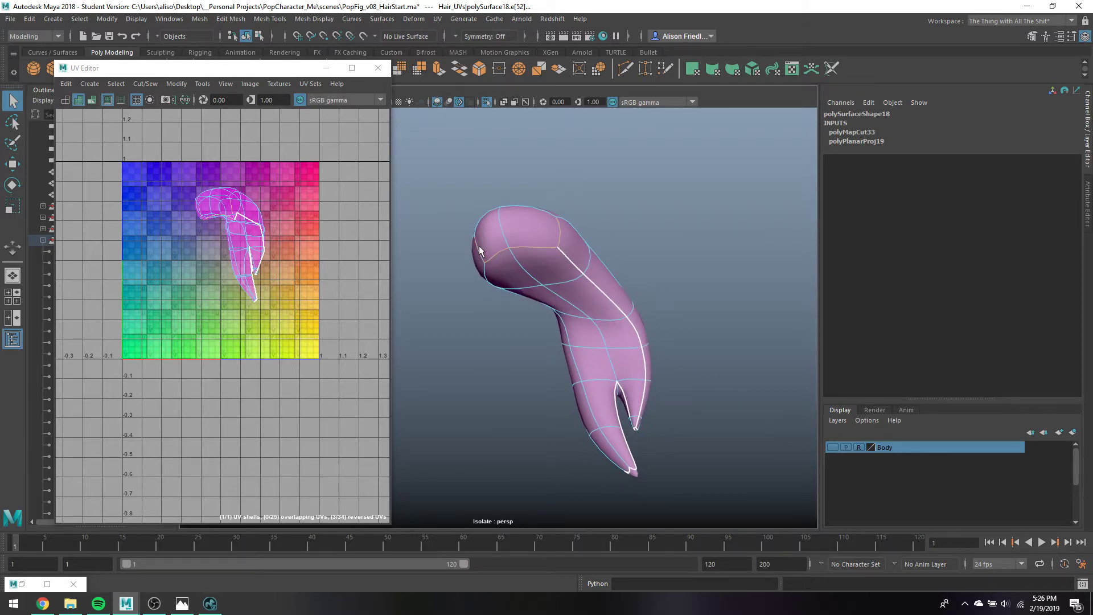
pyautogui.moveTo(515, 231); pyautogui.dragTo(549, 217, button='right')
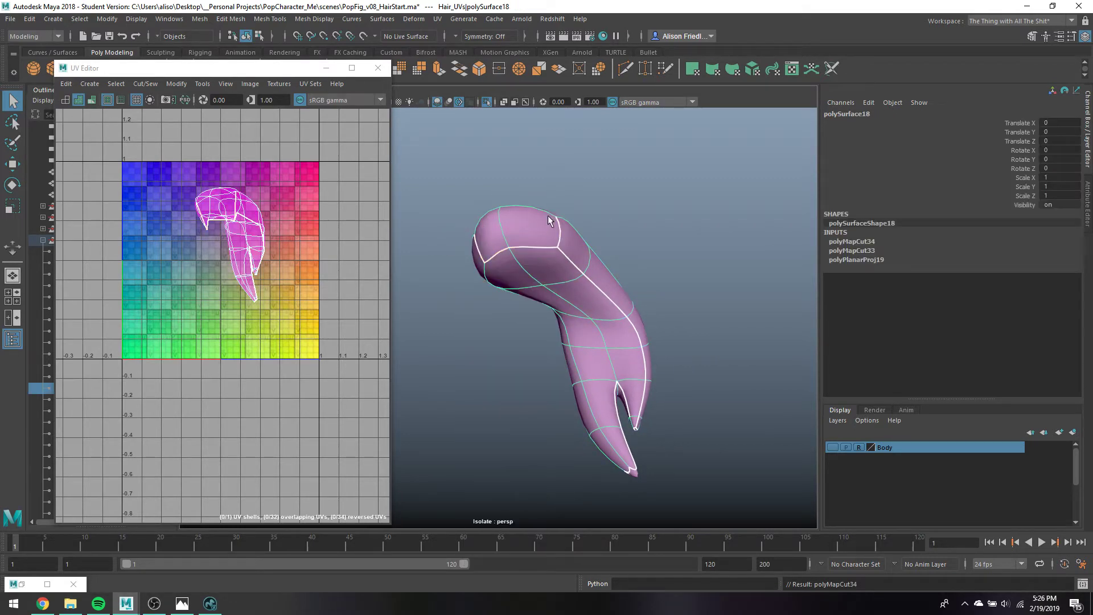
# Hide polySurface18 and isolate the single-tipped strand polySurface21
pyautogui.hotkey('ctrl', 'h')
pyautogui.hotkey('ctrl', '1')
pyautogui.click(558, 242)
pyautogui.hotkey('ctrl', '1')
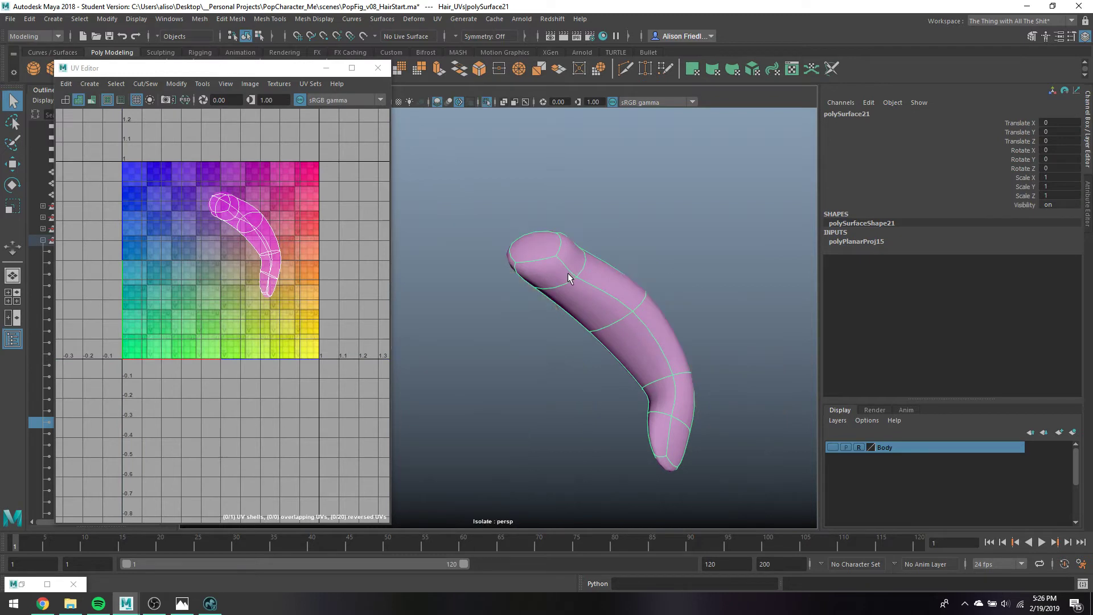
# Cut polySurface21's UVs along its inner lengthwise loop, root-end edges and tip edges, and return to object selection
pyautogui.moveTo(560, 245); pyautogui.dragTo(521, 271, button='right')
pyautogui.doubleClick(523, 265)
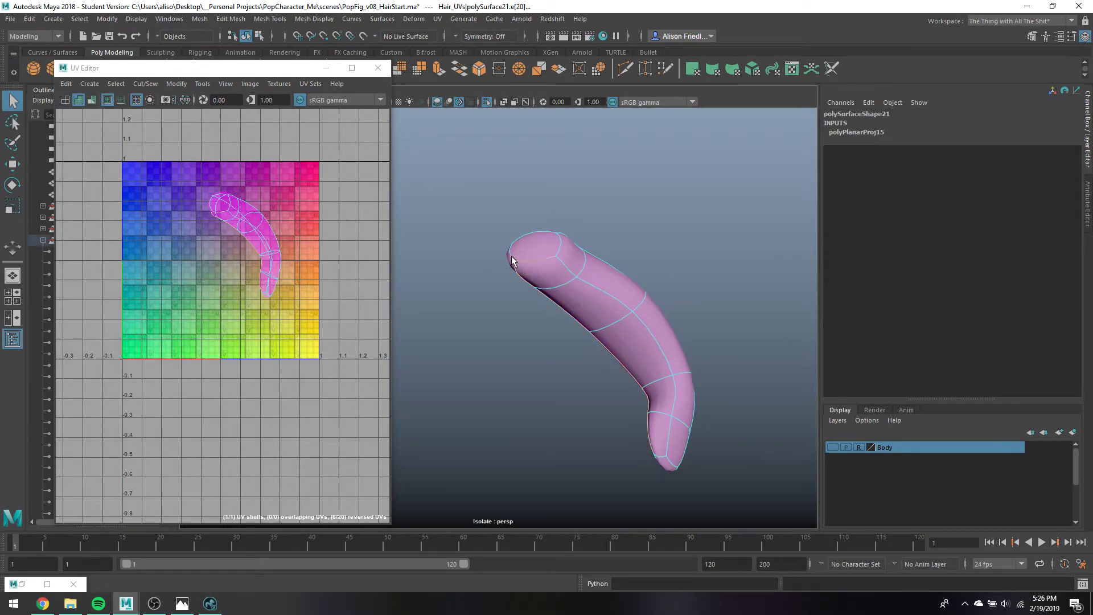
pyautogui.keyDown('shift'); pyautogui.click(666, 459); pyautogui.keyUp('shift')
pyautogui.hotkey('shift', 'x')
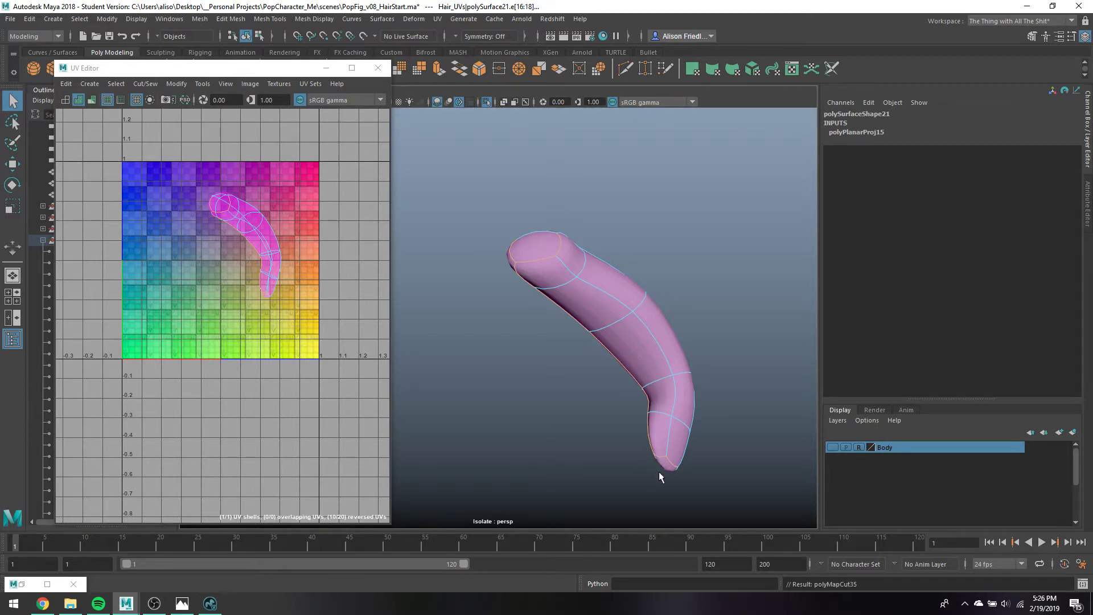
pyautogui.moveTo(634, 275); pyautogui.dragTo(685, 261, button='right')
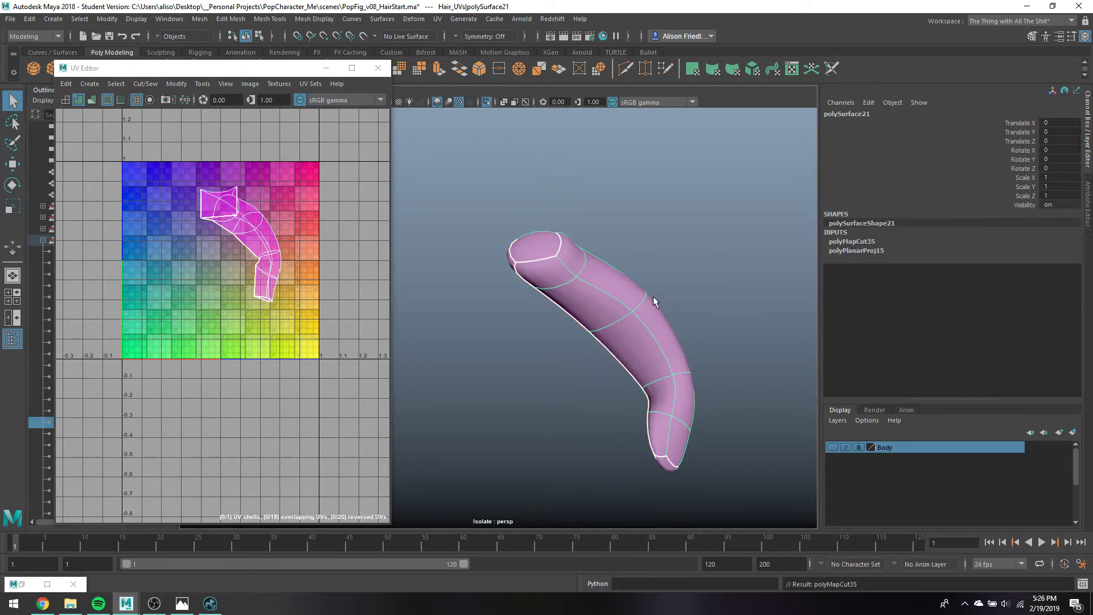
# Hide polySurface21 and isolate the curved strand polySurface34 for edge selection
pyautogui.hotkey('ctrl', 'h')
pyautogui.hotkey('ctrl', 'z')
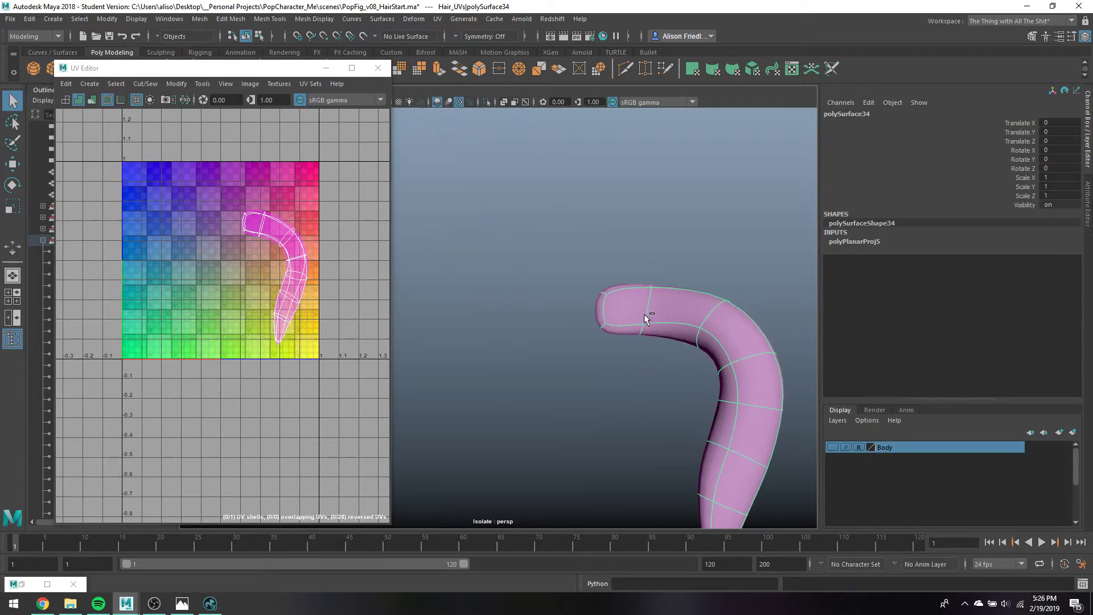
pyautogui.moveTo(645, 275); pyautogui.dragTo(644, 252, button='right')
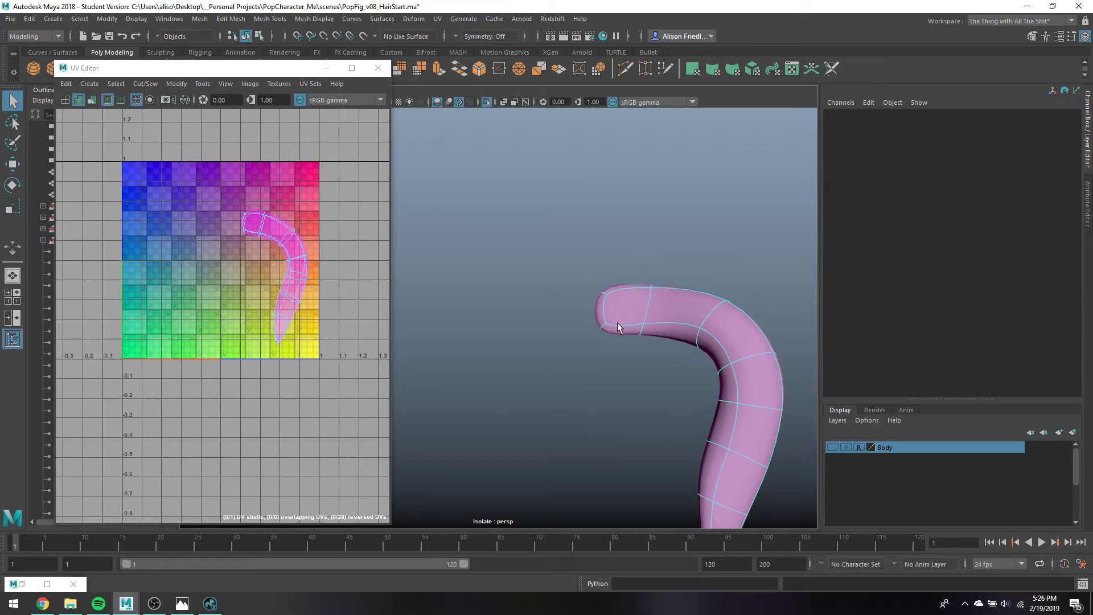
# Cut polySurface34's UVs along its inner lengthwise loop, root-end edges and tip edges
pyautogui.doubleClick(613, 323)
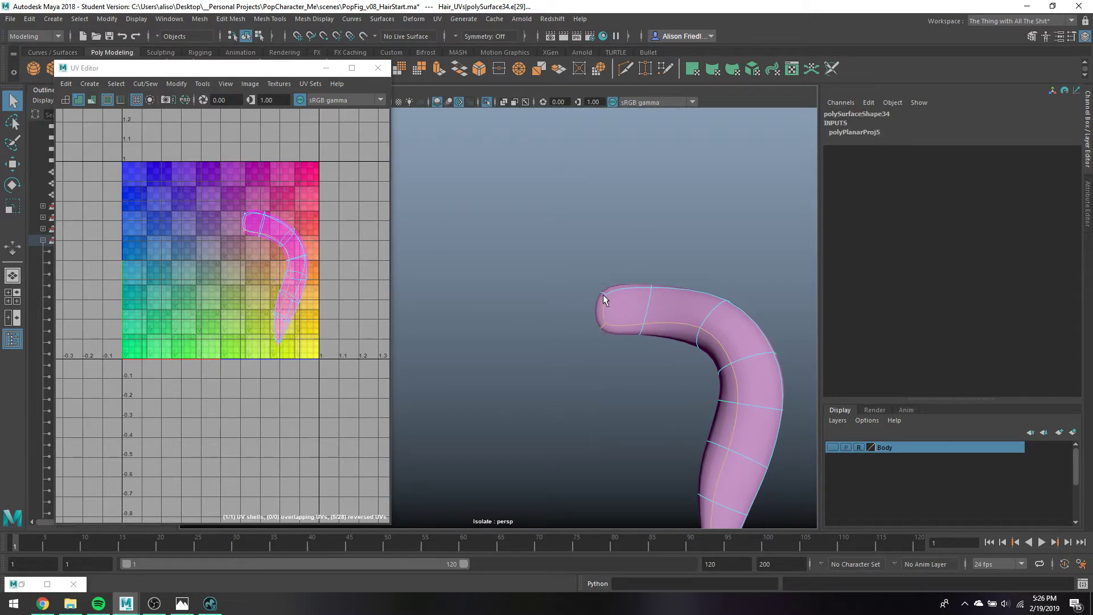
pyautogui.keyDown('alt'); pyautogui.moveTo(603, 292); pyautogui.dragTo(630, 378); pyautogui.keyUp('alt')
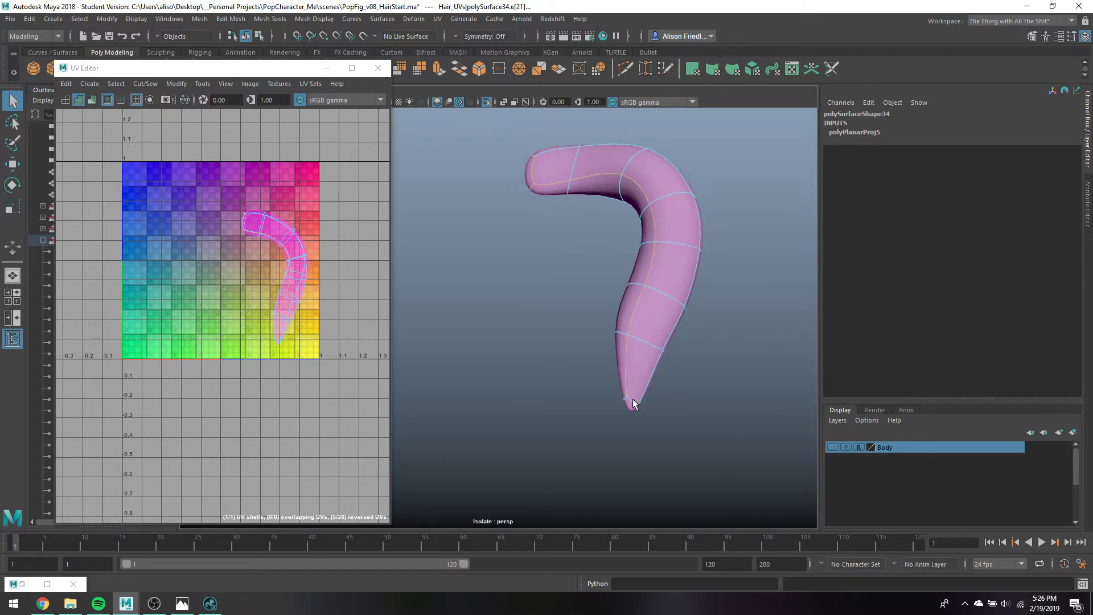
pyautogui.keyDown('shift'); pyautogui.click(625, 397); pyautogui.keyUp('shift')
pyautogui.hotkey('ctrl', 'x')
# Hide polySurface34, exit isolation and frame the curved strand polySurface13 for edge selection
pyautogui.moveTo(642, 250); pyautogui.dragTo(684, 217, button='right')
pyautogui.click(653, 265)
pyautogui.hotkey('ctrl', '1')
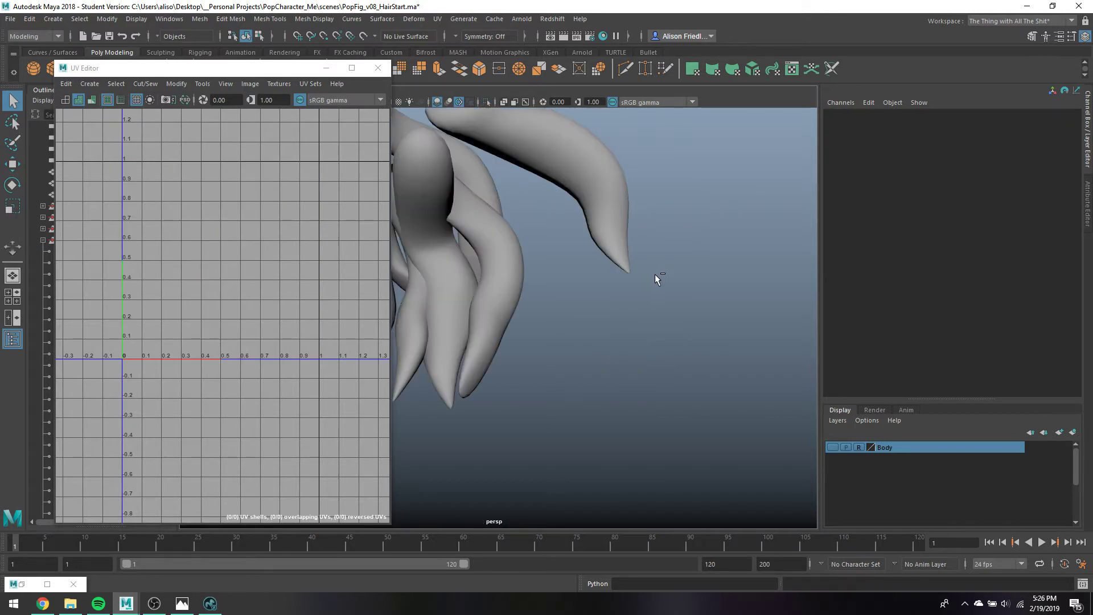
pyautogui.click(599, 227)
pyautogui.press('f')
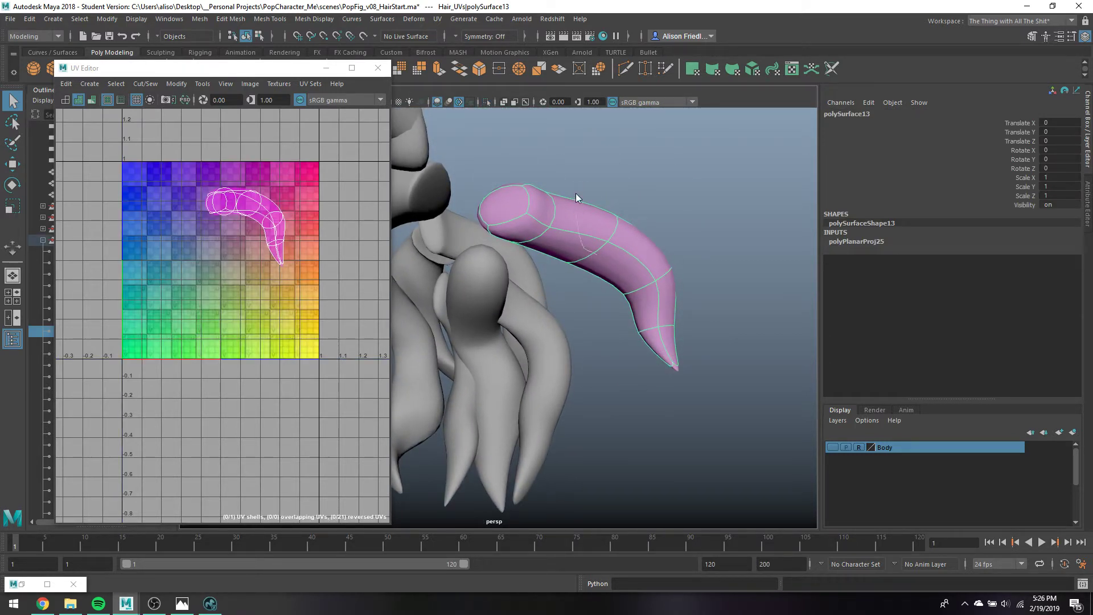
pyautogui.moveTo(585, 246); pyautogui.dragTo(573, 219, button='right')
# Cut polySurface13's UVs along its lengthwise loop, root-end edges and tip edges, and hide the strand
pyautogui.click(541, 226)
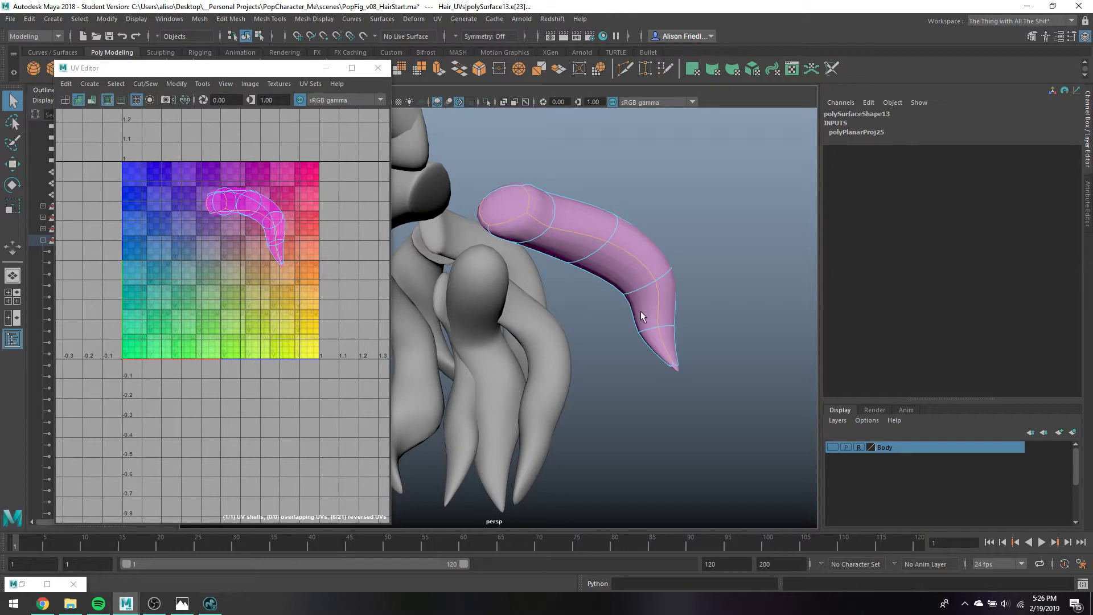
pyautogui.keyDown('alt'); pyautogui.moveTo(640, 311); pyautogui.dragTo(670, 328); pyautogui.keyUp('alt')
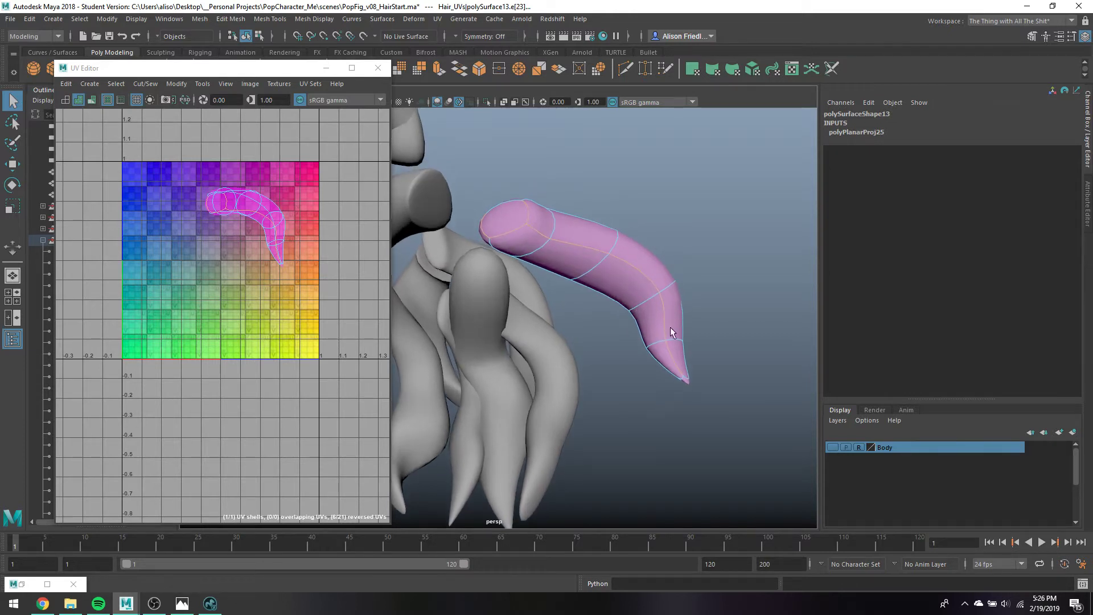
pyautogui.keyDown('shift'); pyautogui.click(682, 381); pyautogui.keyUp('shift')
pyautogui.hotkey('ctrl', 'x')
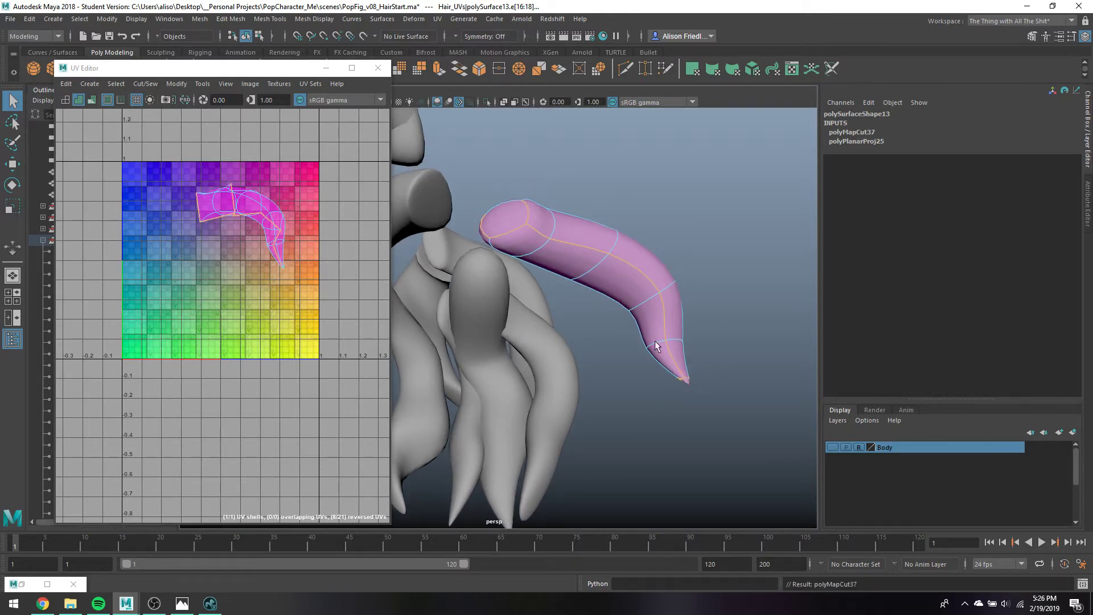
pyautogui.click(483, 306)
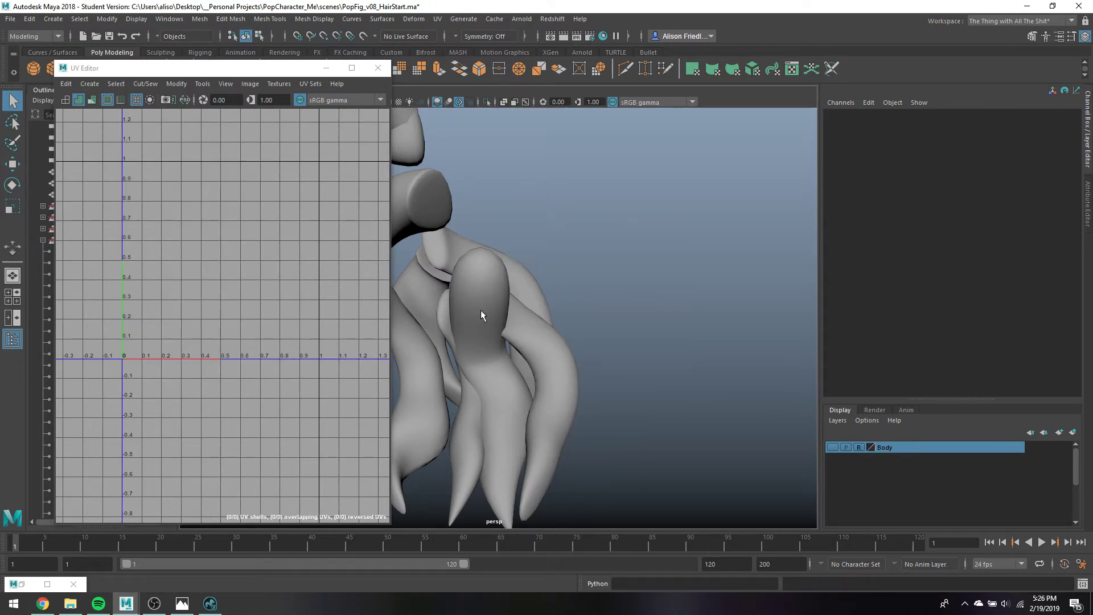
# Cut polySurface8's UVs along a lengthwise loop, the root-end edges and the tip edges, and hide the strand
pyautogui.click(484, 305)
pyautogui.keyDown('alt'); pyautogui.moveTo(483, 305); pyautogui.dragTo(592, 268); pyautogui.keyUp('alt')
pyautogui.rightClick(584, 263)
pyautogui.click(583, 232)
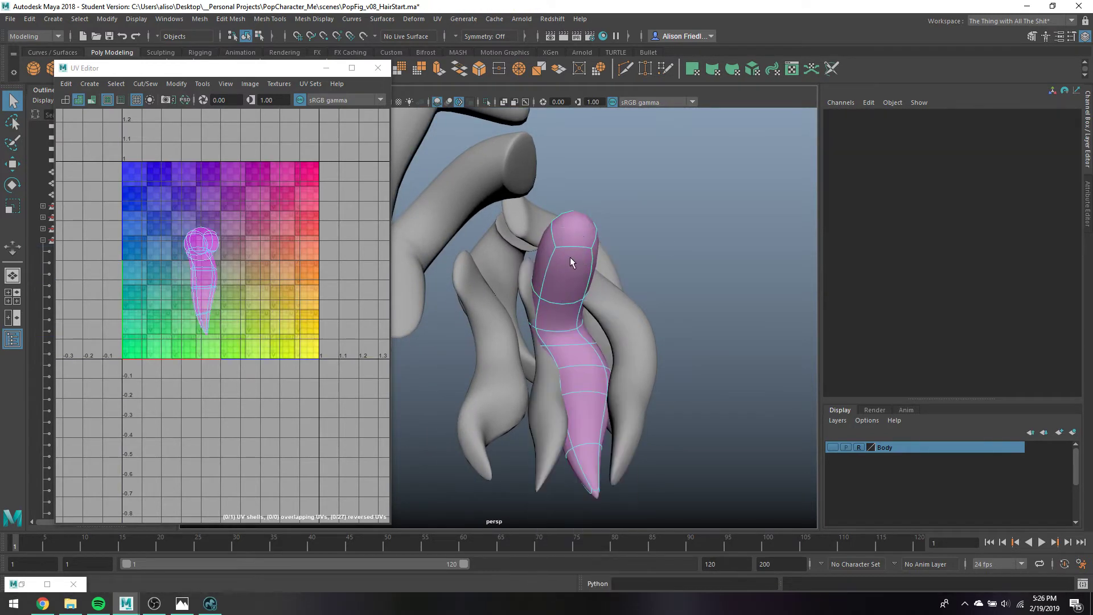
pyautogui.click(568, 250)
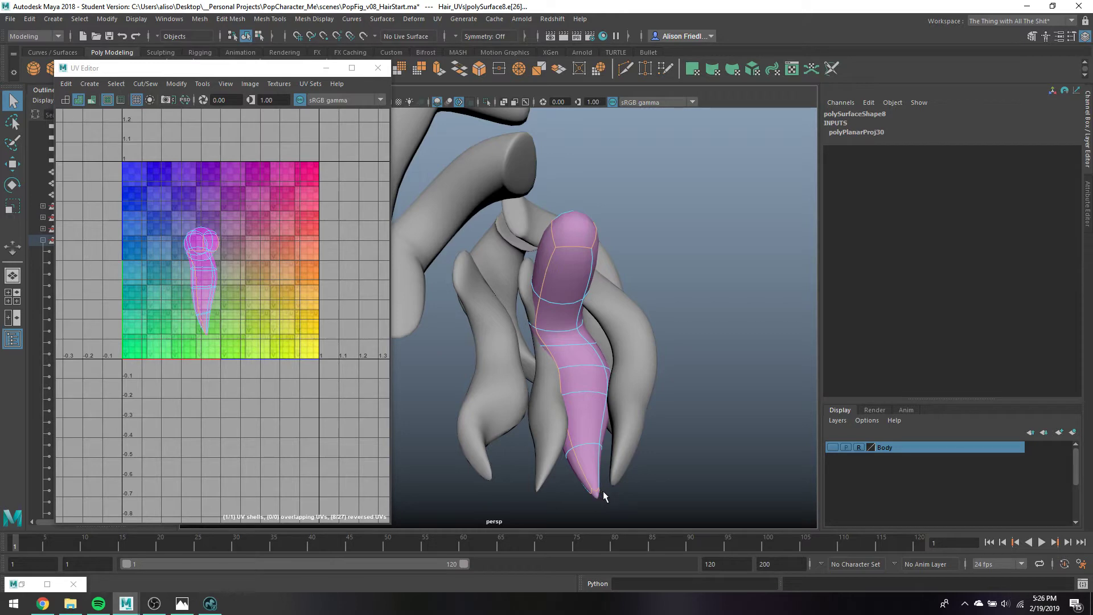
pyautogui.moveTo(573, 266)
pyautogui.mouseDown(button='right')
pyautogui.moveTo(623, 265)
pyautogui.moveTo(625, 250)
pyautogui.moveTo(578, 270)
pyautogui.mouseUp(button='right')
pyautogui.hotkey('ctrl', 'h')
# Cut the outer curved strand polySurface22's UVs along its lengthwise loop, root-end edges and tip edges, and hide it
pyautogui.click(591, 272)
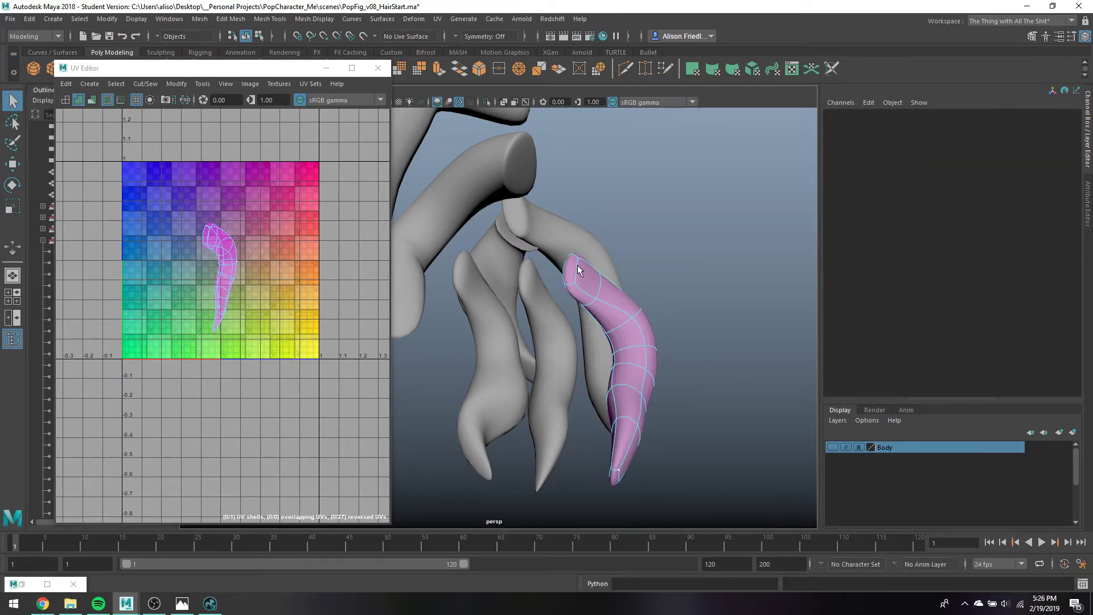
pyautogui.click(581, 299)
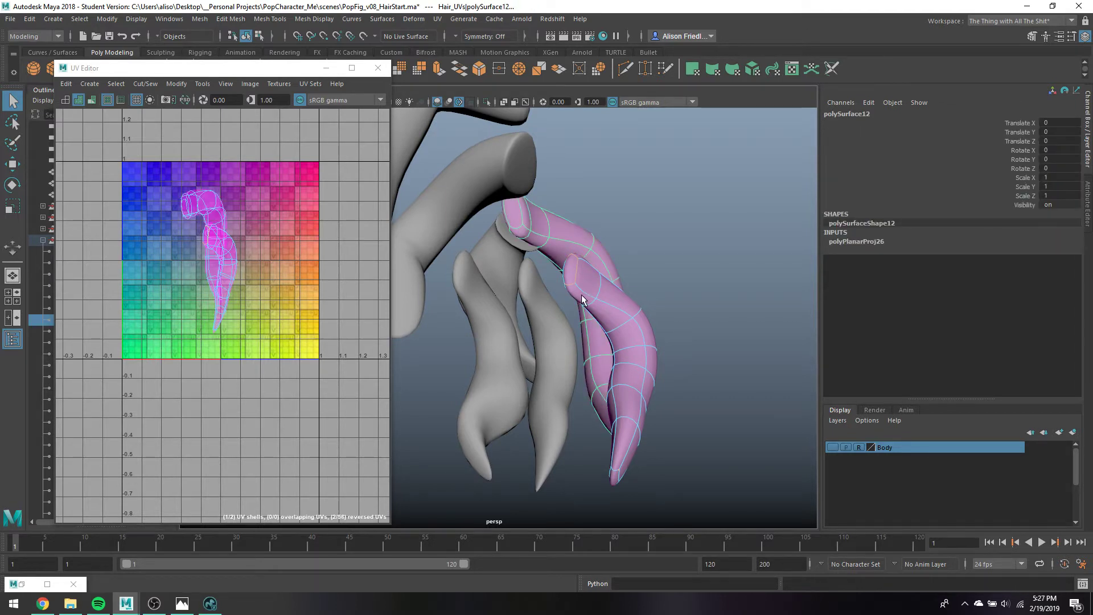
pyautogui.click(582, 293)
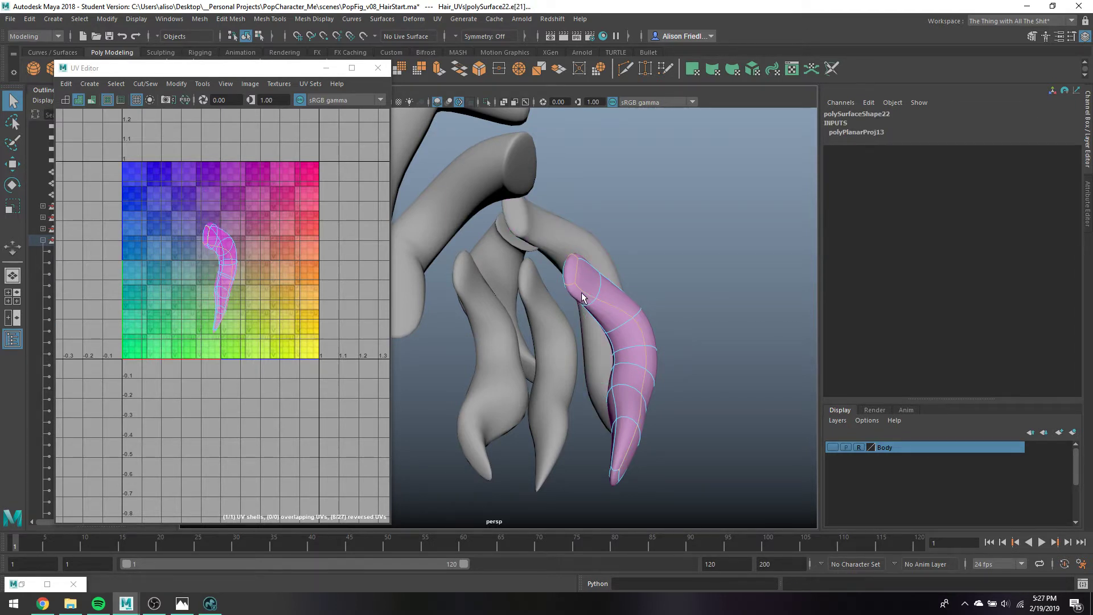
pyautogui.doubleClick(617, 482)
pyautogui.keyDown('shift'); pyautogui.moveTo(618, 319); pyautogui.dragTo(635, 277, button='right'); pyautogui.keyUp('shift')
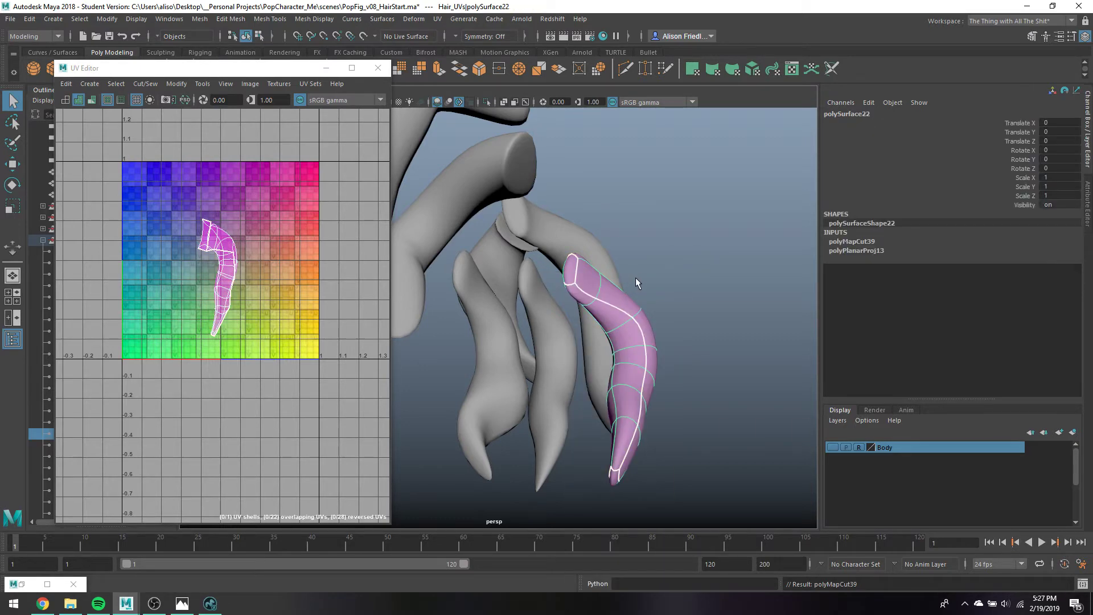
pyautogui.click(636, 278)
# Cut polySurface12's UVs along its outer lengthwise loop, root-end edges and tip edges, and hide the strand
pyautogui.click(598, 318)
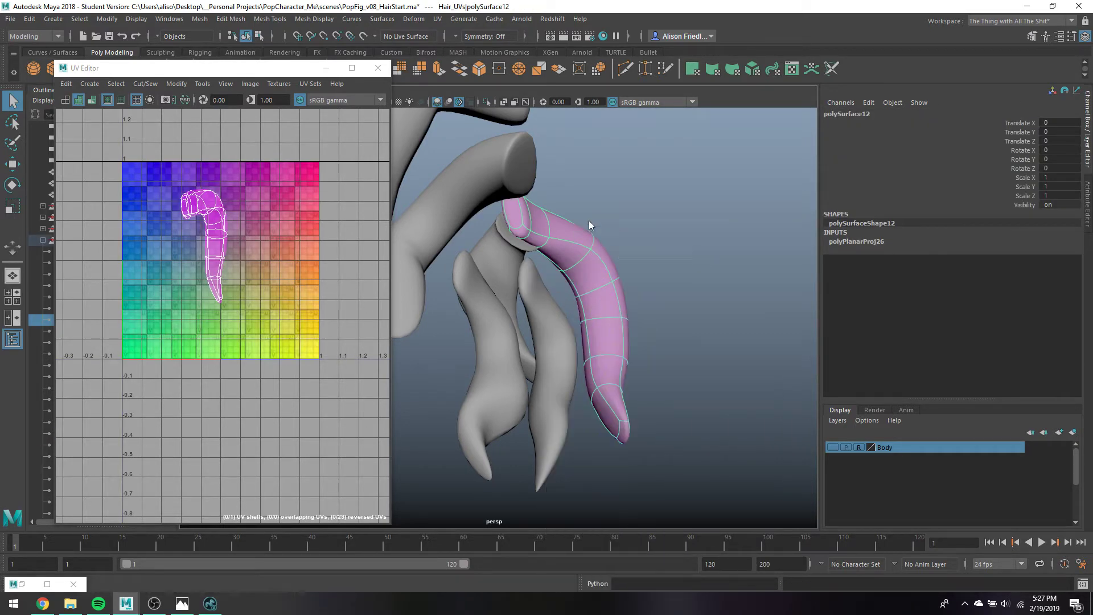
pyautogui.moveTo(588, 220); pyautogui.dragTo(587, 211, button='right')
pyautogui.click(522, 219)
pyautogui.keyDown('shift'); pyautogui.click(513, 226); pyautogui.keyUp('shift')
pyautogui.keyDown('alt'); pyautogui.moveTo(550, 228); pyautogui.dragTo(520, 221); pyautogui.keyUp('alt')
pyautogui.click(514, 226)
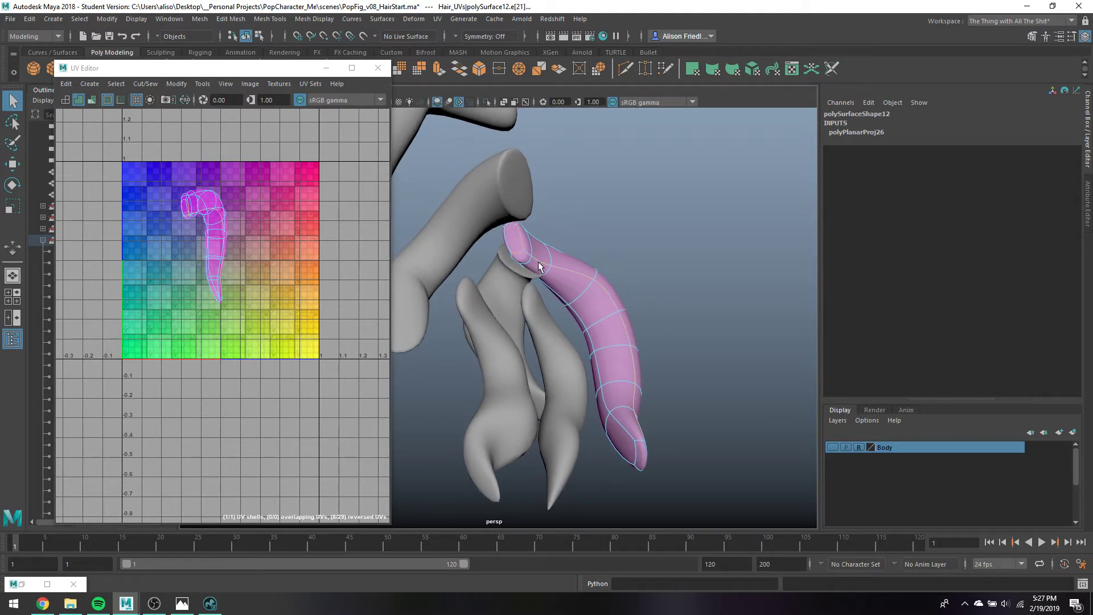
pyautogui.keyDown('shift'); pyautogui.doubleClick(636, 455); pyautogui.keyUp('shift')
pyautogui.hotkey('ctrl', 'x')
pyautogui.moveTo(618, 290); pyautogui.dragTo(649, 263, button='right')
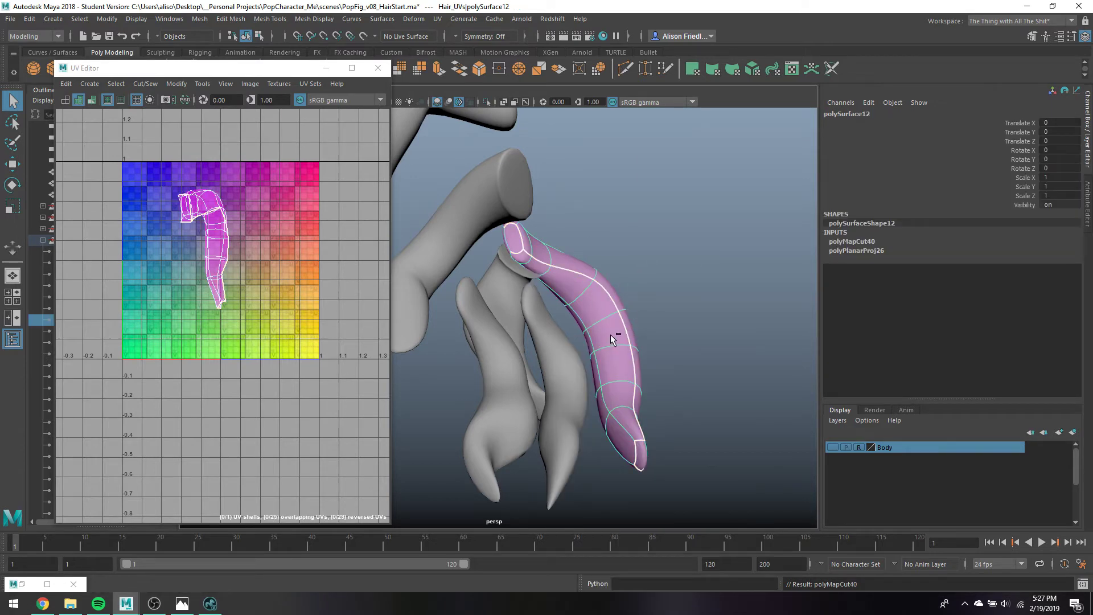
pyautogui.hotkey('ctrl', 'h')
# Cut the wavy strand polySurface30's UVs along its lengthwise loop, root-end edges and tip edges, and hide it
pyautogui.click(551, 332)
pyautogui.moveTo(551, 333); pyautogui.dragTo(545, 248, button='right')
pyautogui.click(530, 293)
pyautogui.click(532, 285)
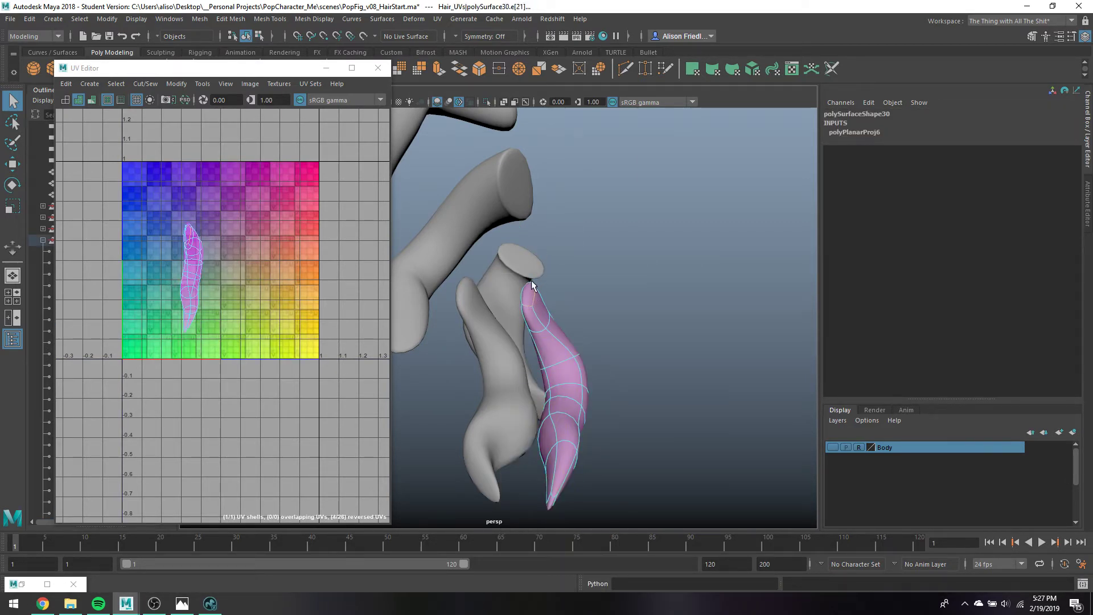
pyautogui.doubleClick(541, 323)
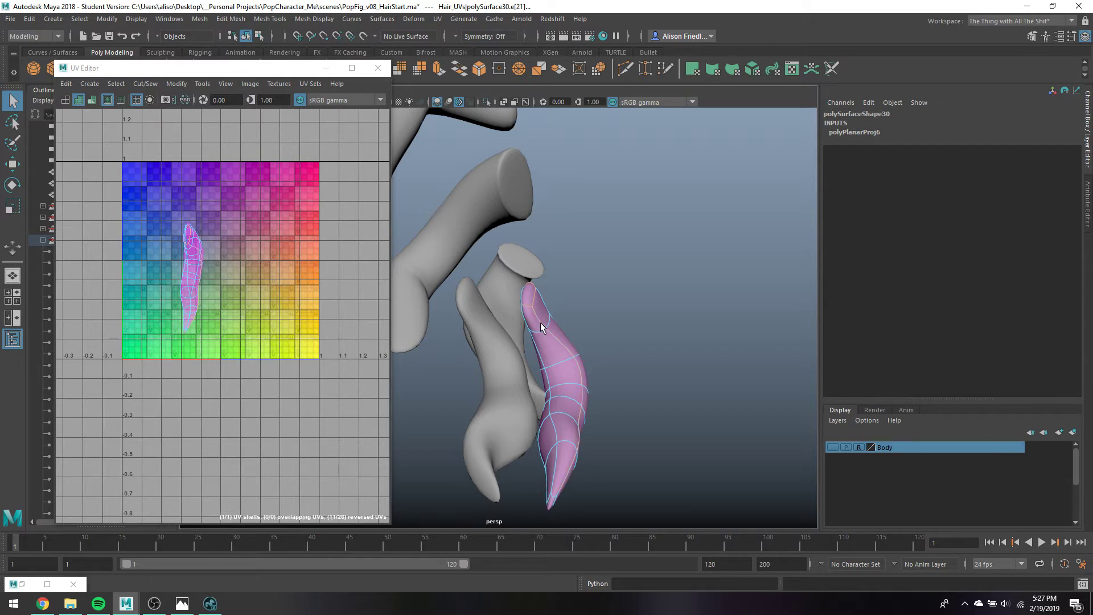
pyautogui.keyDown('shift'); pyautogui.click(555, 499); pyautogui.keyUp('shift')
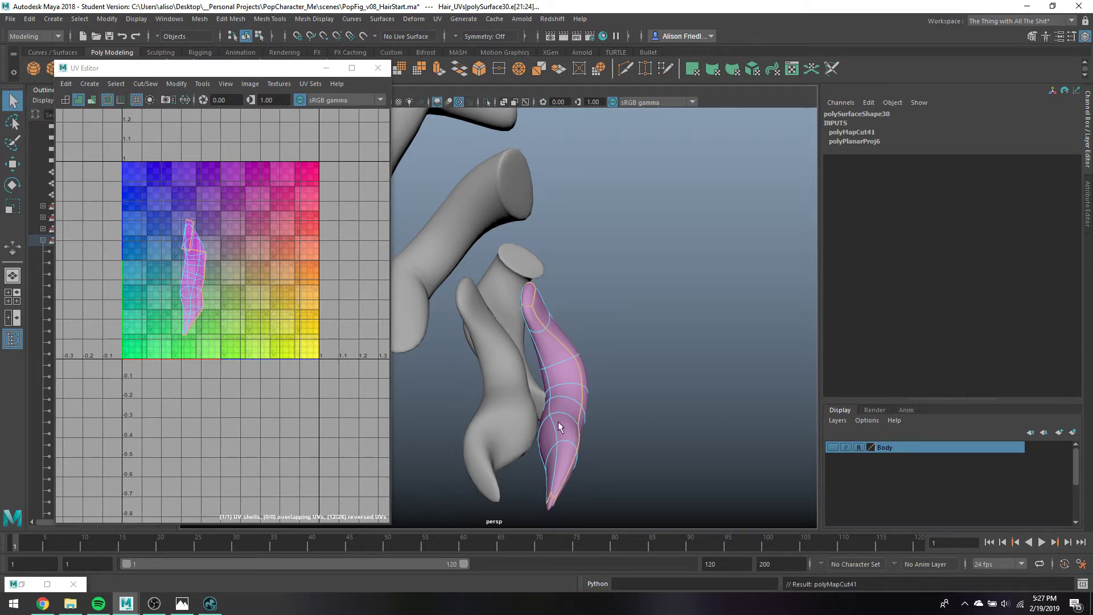
pyautogui.keyDown('shift'); pyautogui.moveTo(569, 311); pyautogui.dragTo(579, 262, button='right'); pyautogui.keyUp('shift')
pyautogui.click(580, 262)
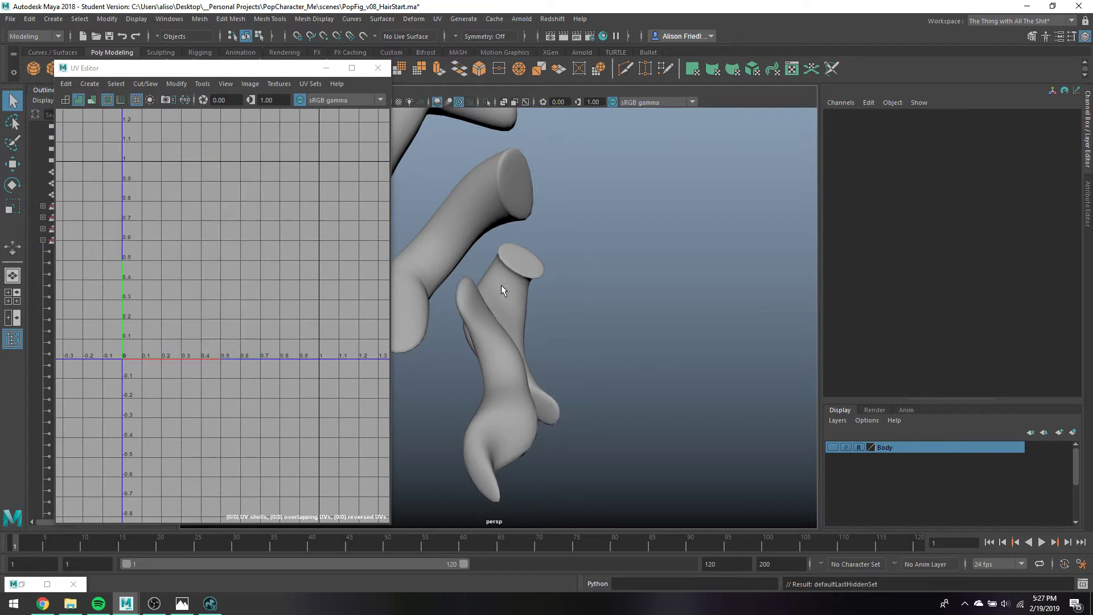
# Cut polySurface32's UVs along its lengthwise loop, root-cap edges and tip edges, and hide the strand
pyautogui.click(501, 285)
pyautogui.moveTo(517, 275)
pyautogui.mouseDown(button='right')
pyautogui.moveTo(514, 254)
pyautogui.moveTo(483, 277)
pyautogui.moveTo(518, 280)
pyautogui.moveTo(513, 255)
pyautogui.mouseUp(button='right')
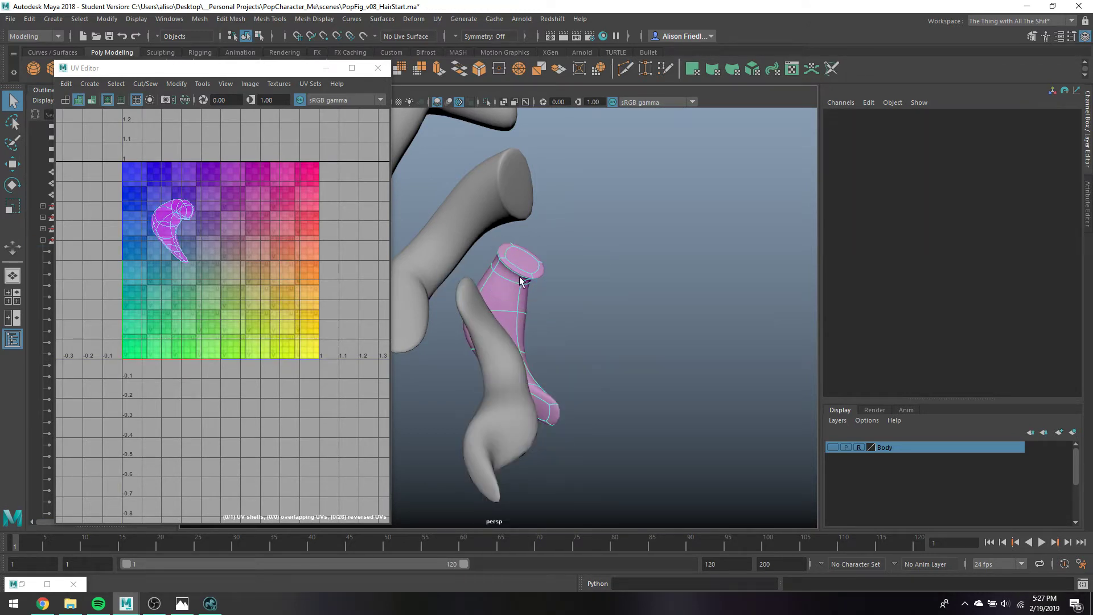
pyautogui.click(524, 277)
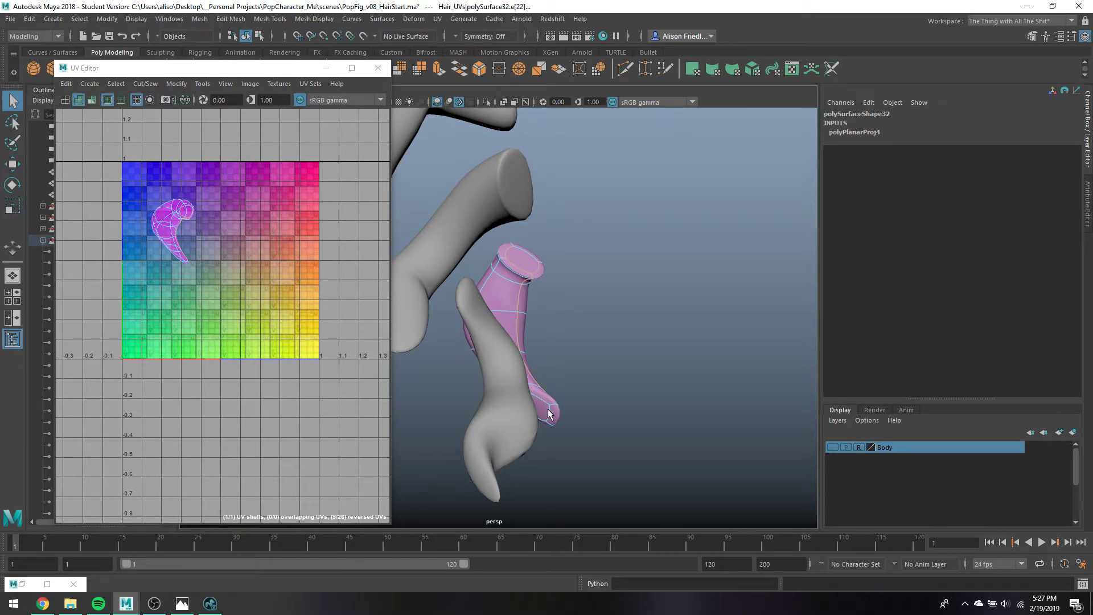
pyautogui.hotkey('ctrl', 'x')
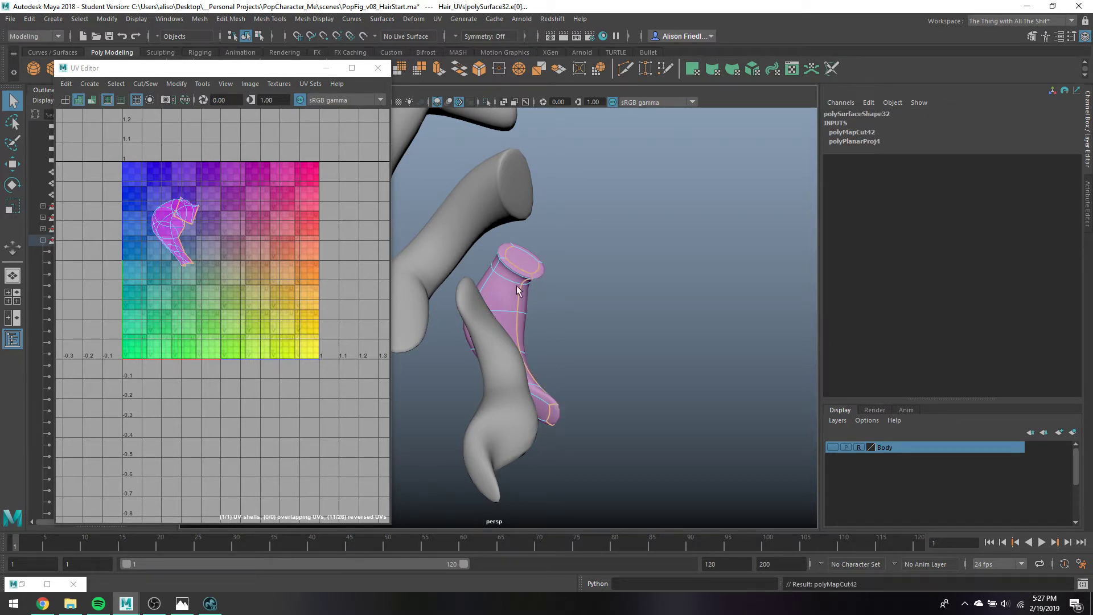
pyautogui.click(546, 260)
# Cut the twisted strand polySurface35's UVs along its lengthwise loop, root-end edges and tip edges, and hide it
pyautogui.click(498, 321)
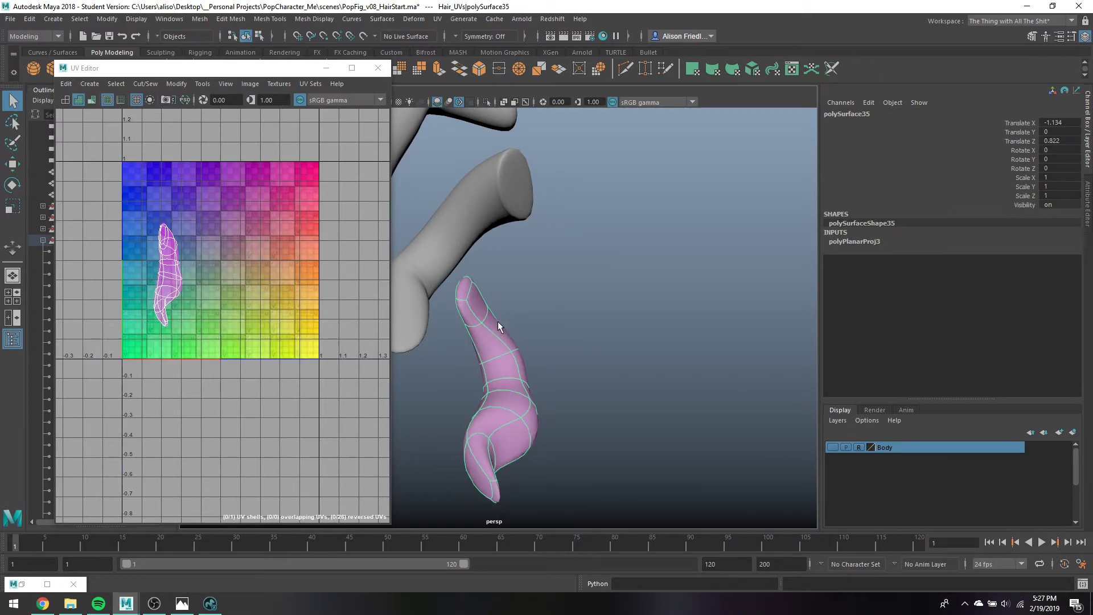
pyautogui.moveTo(497, 275); pyautogui.dragTo(503, 244, button='right')
pyautogui.click(466, 296)
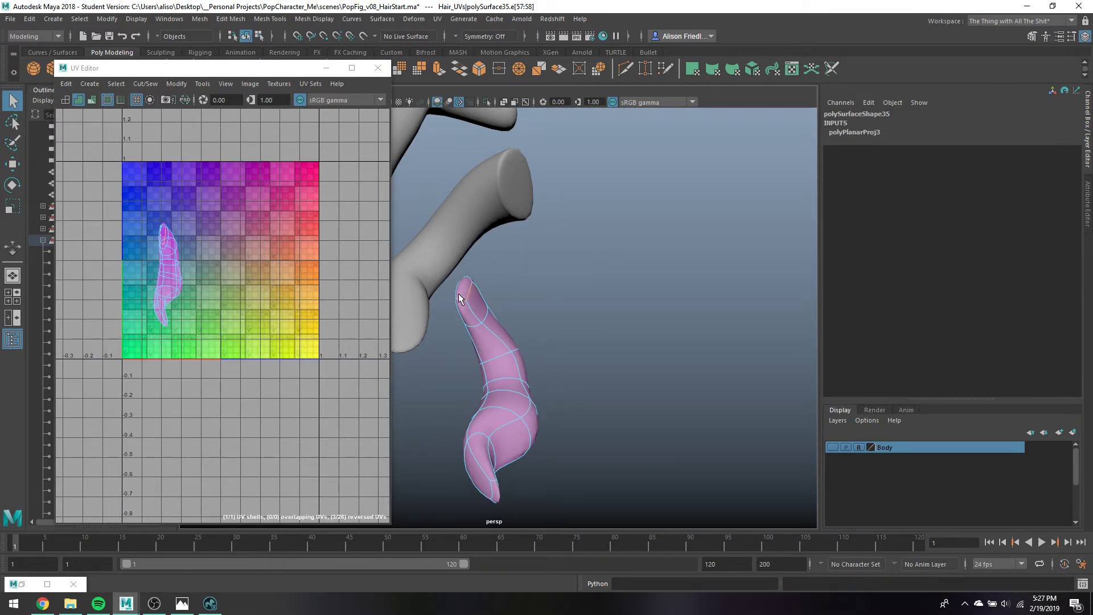
pyautogui.doubleClick(470, 309)
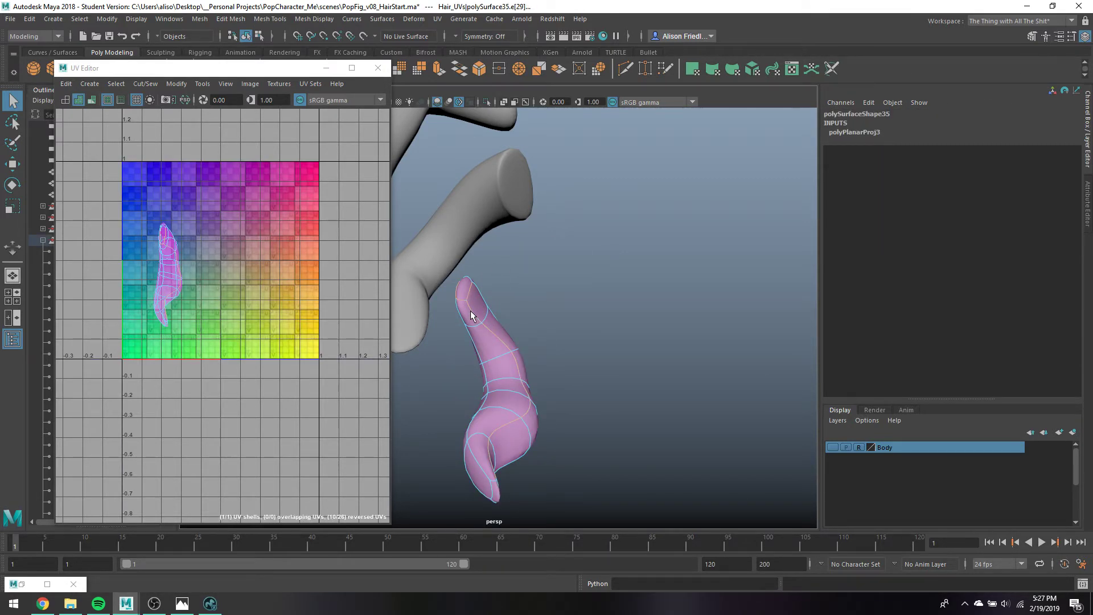
pyautogui.keyDown('shift'); pyautogui.click(492, 497); pyautogui.keyUp('shift')
pyautogui.keyDown('shift'); pyautogui.click(493, 500); pyautogui.keyUp('shift')
pyautogui.hotkey('shift', 'x')
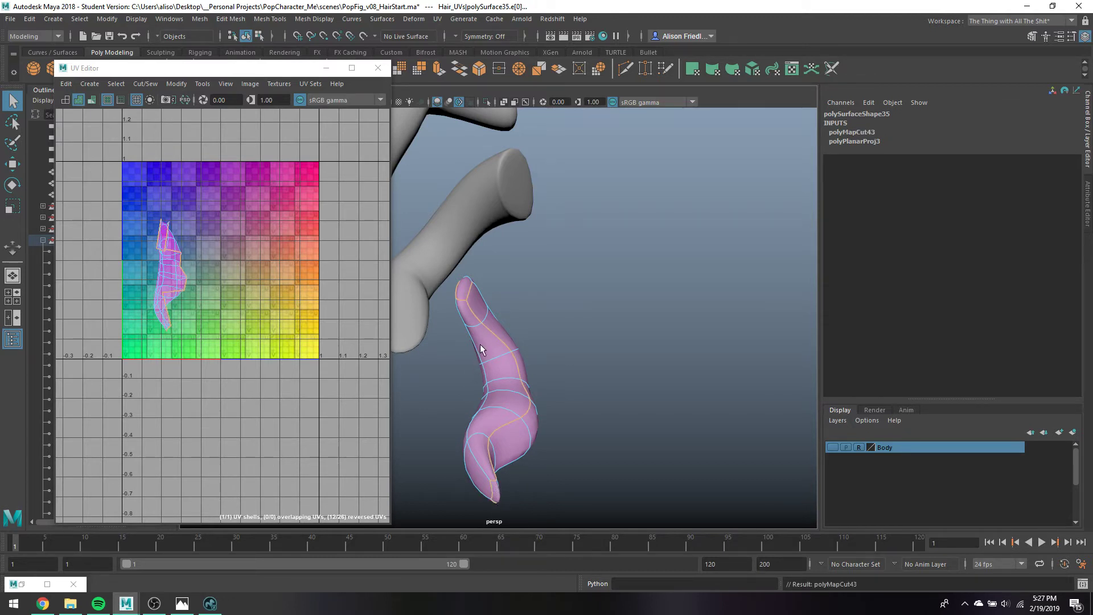
pyautogui.moveTo(483, 279); pyautogui.dragTo(532, 220, button='right')
pyautogui.hotkey('ctrl', 'h')
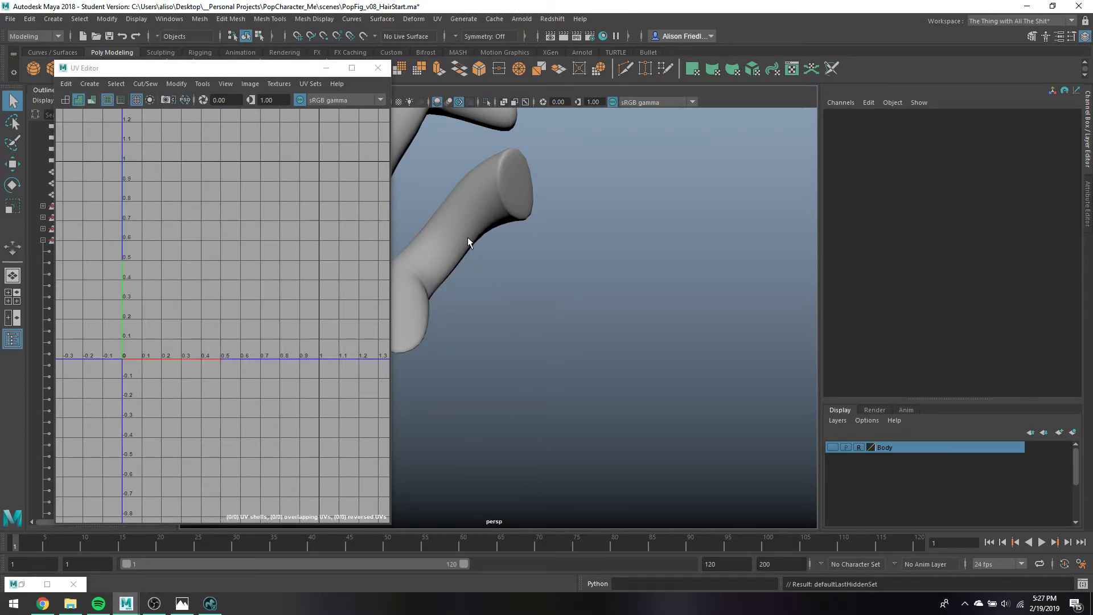
# Cut polySurface31's UVs along its underside lengthwise loop, root-cap edges and tip edges, and hide the strand
pyautogui.click(468, 238)
pyautogui.keyDown('alt'); pyautogui.moveTo(503, 239); pyautogui.dragTo(560, 275, button='middle'); pyautogui.keyUp('alt')
pyautogui.moveTo(572, 224); pyautogui.dragTo(570, 194, button='right')
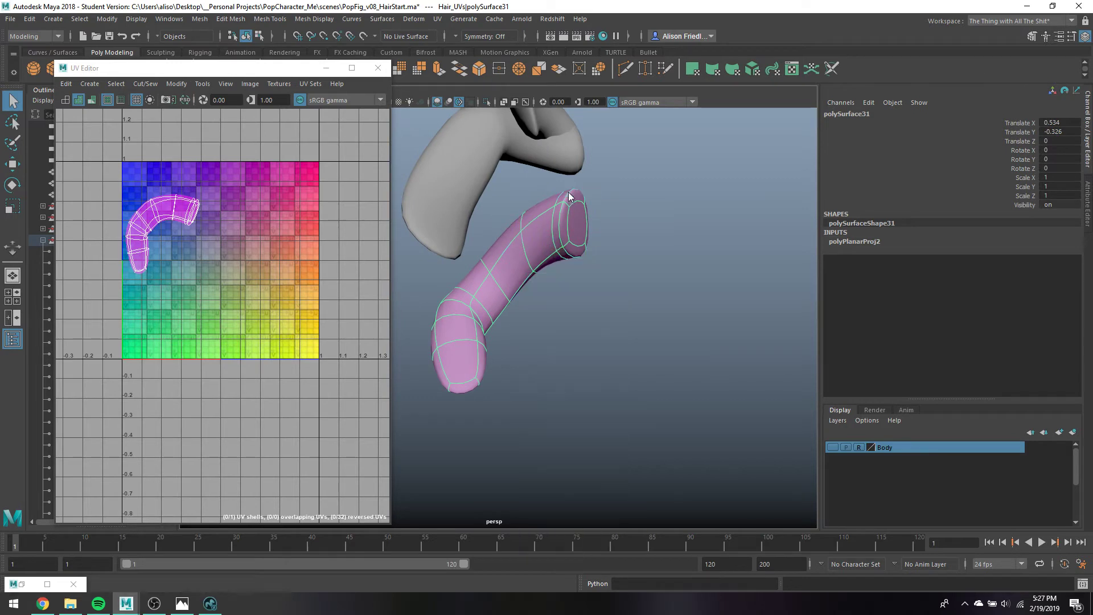
pyautogui.click(549, 259)
pyautogui.keyDown('alt'); pyautogui.moveTo(548, 263); pyautogui.dragTo(500, 393); pyautogui.keyUp('alt')
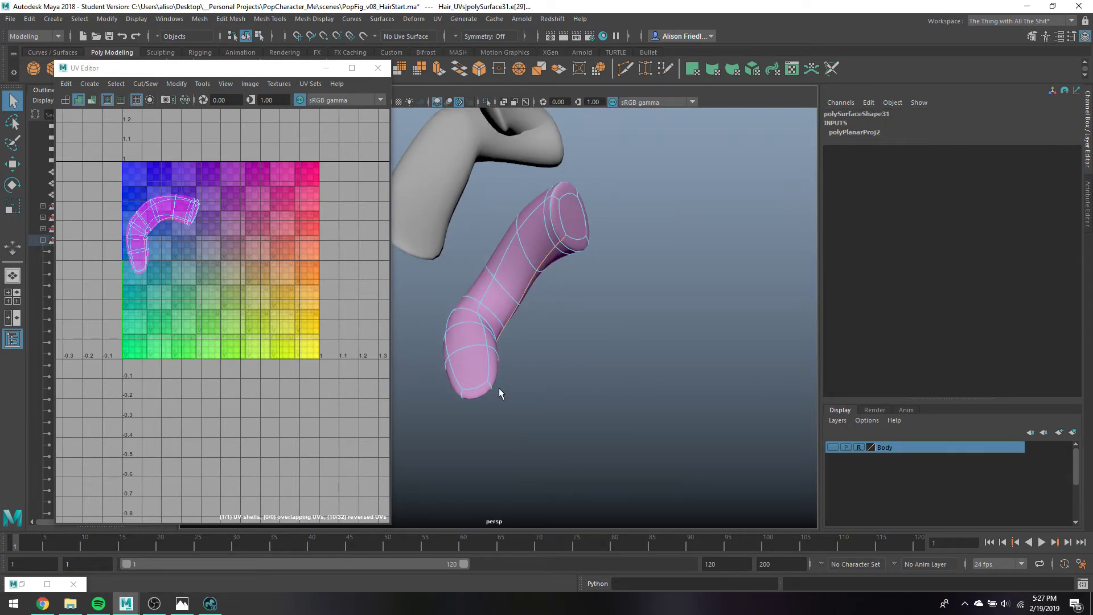
pyautogui.keyDown('shift'); pyautogui.doubleClick(466, 390); pyautogui.keyUp('shift')
pyautogui.keyDown('shift'); pyautogui.click(569, 236); pyautogui.keyUp('shift')
pyautogui.keyDown('shift'); pyautogui.click(563, 192); pyautogui.keyUp('shift')
pyautogui.hotkey('shift', 'x')
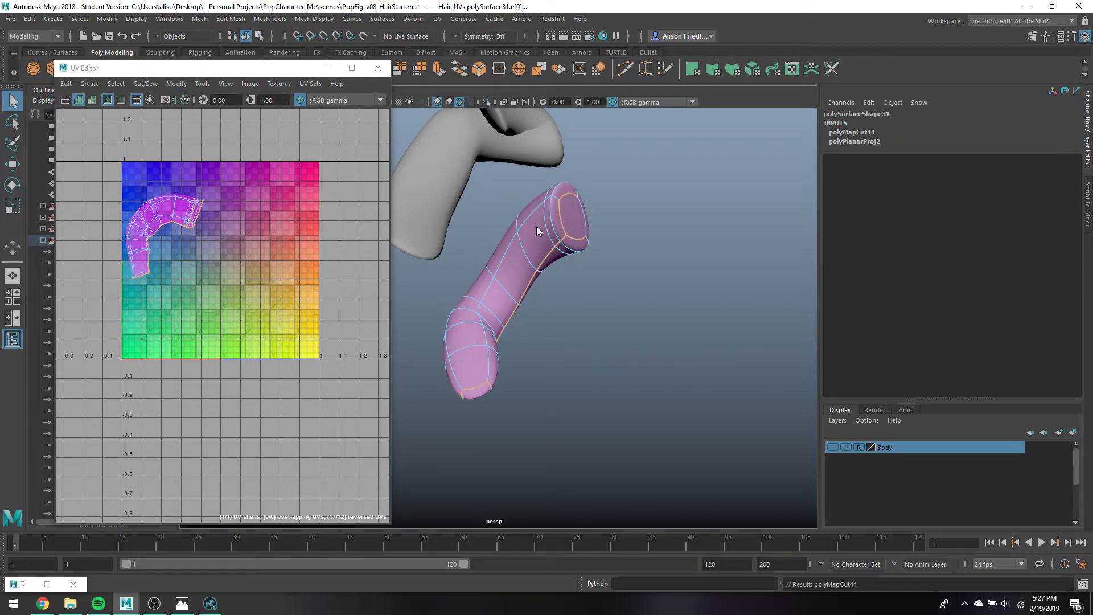
pyautogui.moveTo(536, 226); pyautogui.dragTo(578, 179, button='right')
pyautogui.hotkey('ctrl', 'h')
# Isolate the short strand polySurface14 for edge selection
pyautogui.click(507, 145)
pyautogui.keyDown('alt'); pyautogui.moveTo(524, 168); pyautogui.dragTo(527, 297, button='middle'); pyautogui.keyUp('alt')
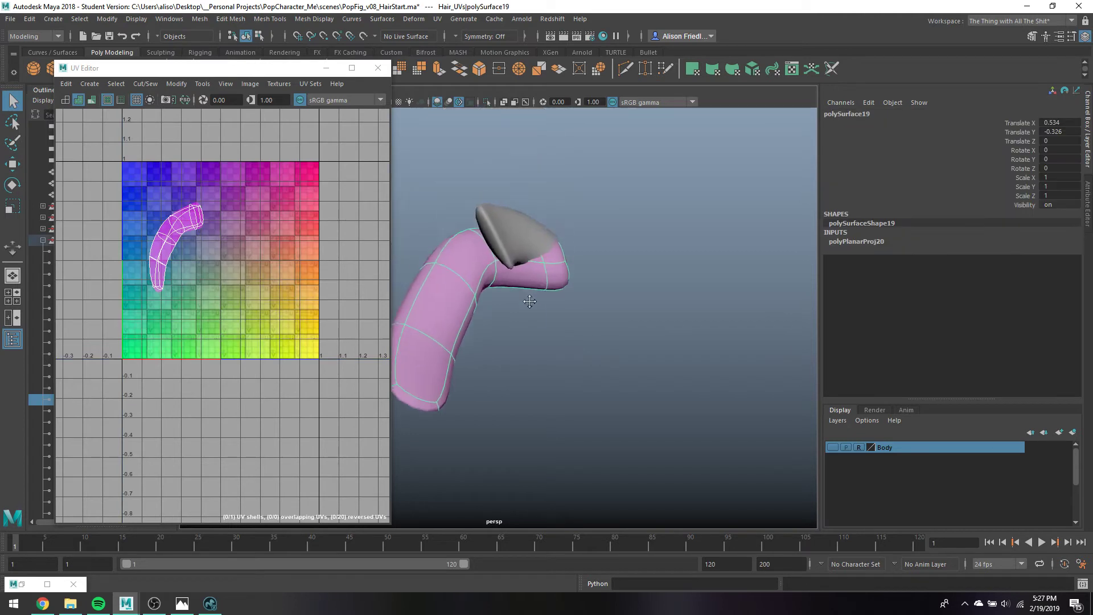
pyautogui.keyDown('alt'); pyautogui.moveTo(527, 297); pyautogui.dragTo(501, 245); pyautogui.keyUp('alt')
pyautogui.click(537, 266)
pyautogui.hotkey('ctrl', '1')
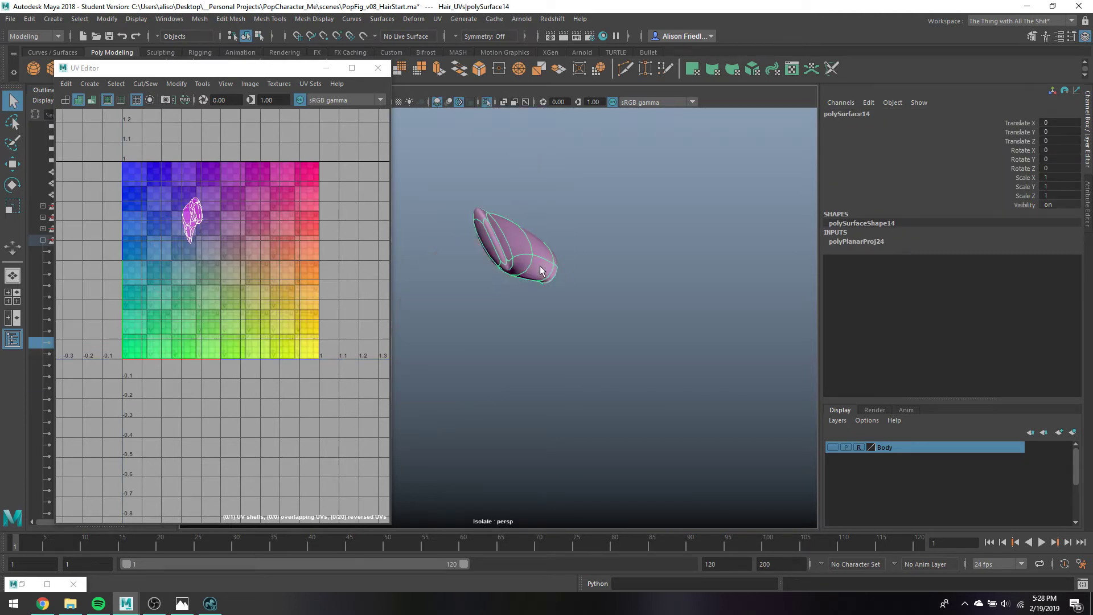
pyautogui.rightClick(545, 253)
pyautogui.click(542, 200)
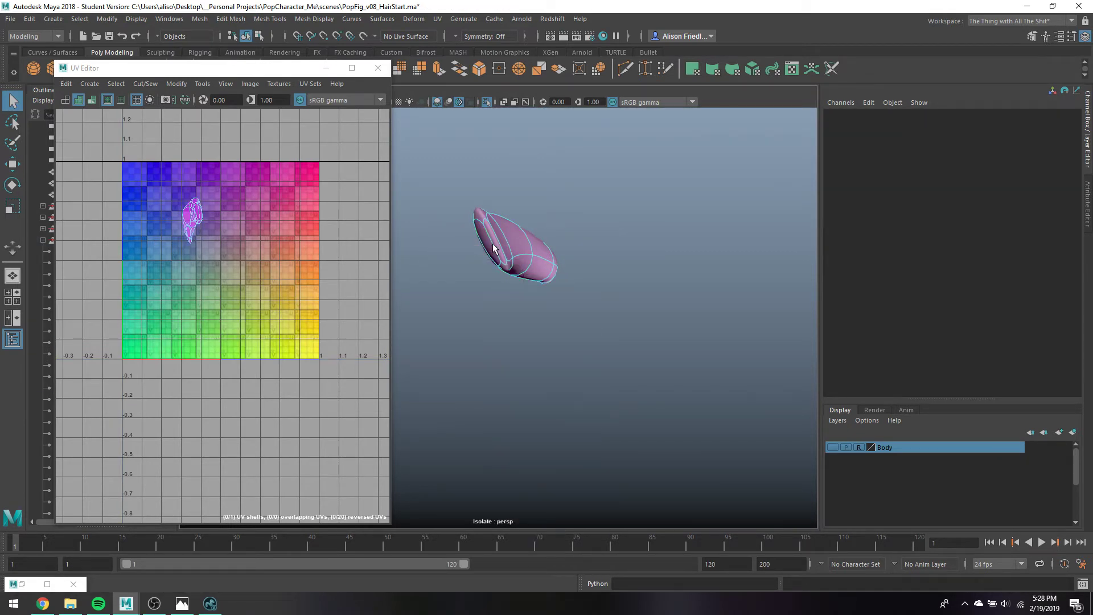
# Cut polySurface14's UVs along its lengthwise loop, root-end edges and tip edges, then hide the strand and exit isolation
pyautogui.click(496, 251)
pyautogui.keyDown('shift'); pyautogui.doubleClick(501, 247); pyautogui.keyUp('shift')
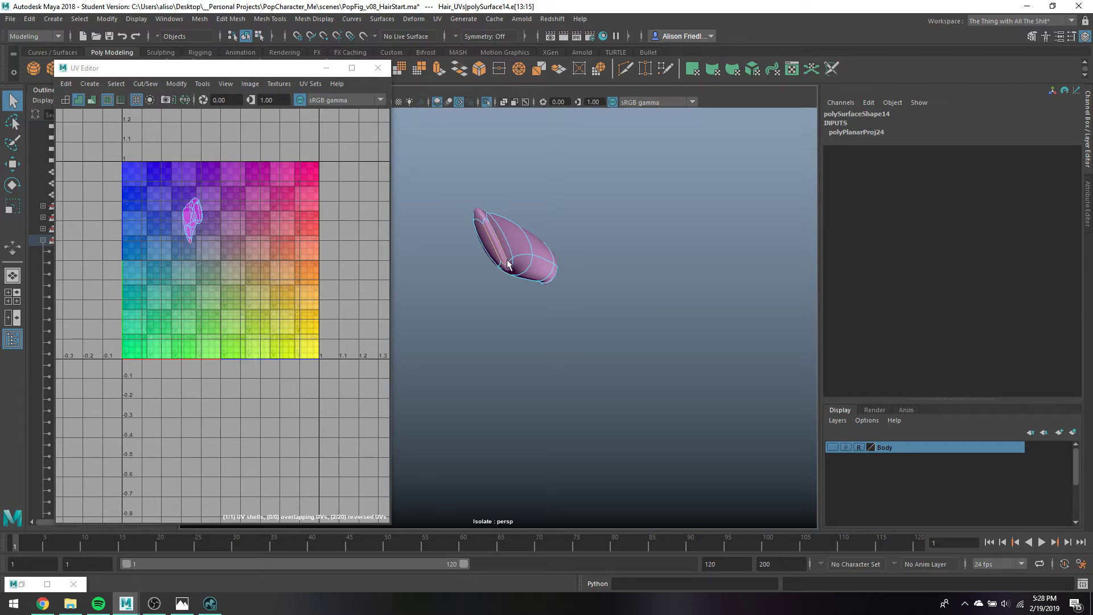
pyautogui.keyDown('shift'); pyautogui.click(506, 263); pyautogui.keyUp('shift')
pyautogui.keyDown('shift'); pyautogui.click(485, 218); pyautogui.keyUp('shift')
pyautogui.keyDown('alt'); pyautogui.moveTo(505, 283); pyautogui.dragTo(456, 310); pyautogui.keyUp('alt')
pyautogui.keyDown('shift'); pyautogui.click(454, 287); pyautogui.keyUp('shift')
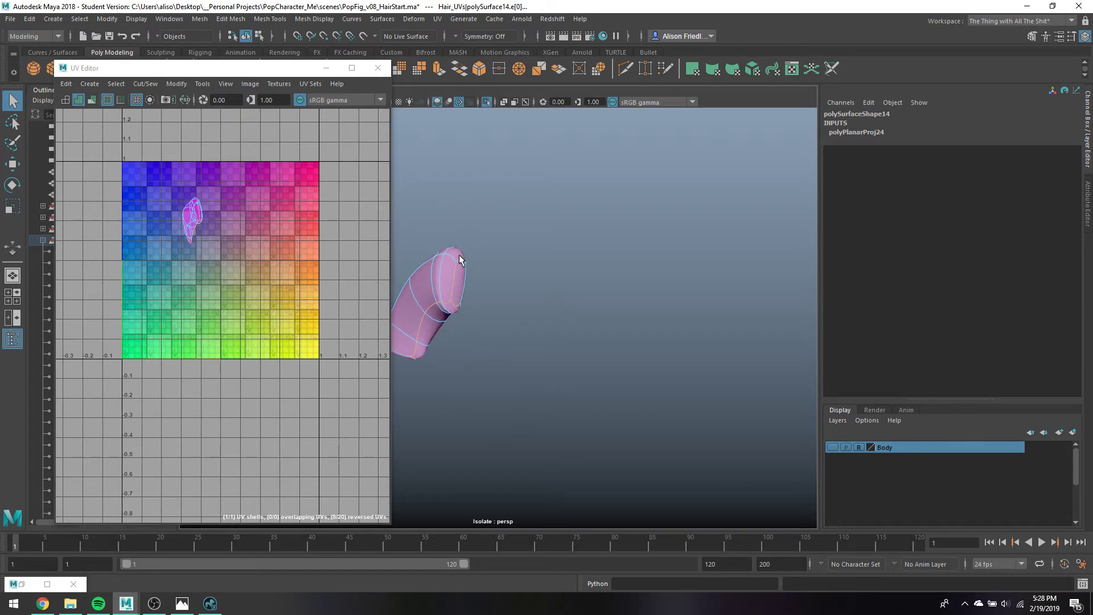
pyautogui.keyDown('shift'); pyautogui.click(462, 261); pyautogui.keyUp('shift')
pyautogui.keyDown('ctrl'); pyautogui.click(459, 257); pyautogui.keyUp('ctrl')
pyautogui.hotkey('shift', 'x')
pyautogui.moveTo(491, 236); pyautogui.dragTo(490, 235, button='right')
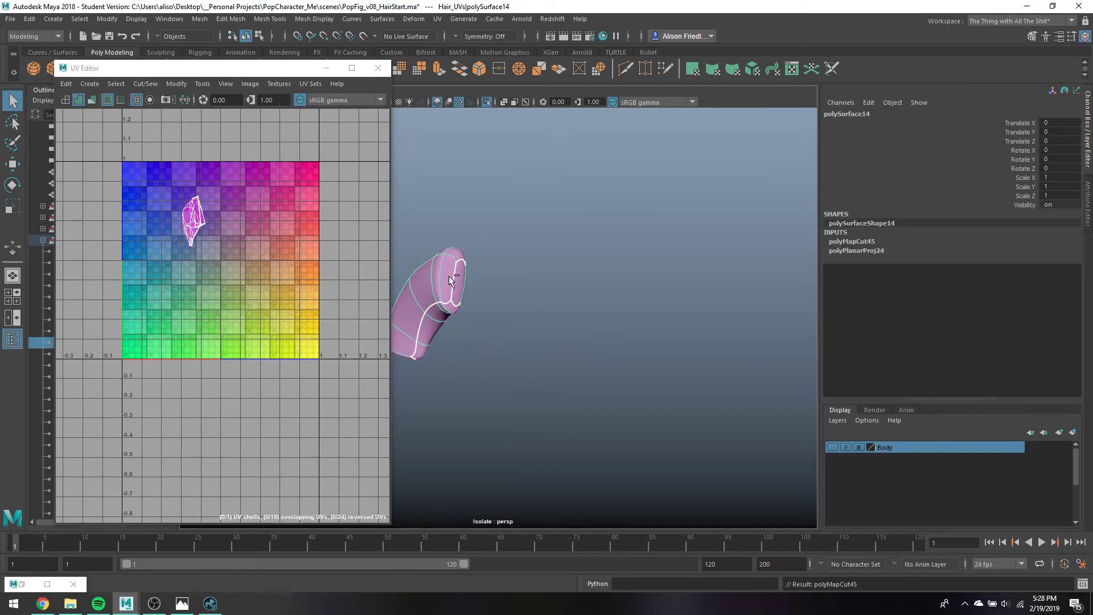
pyautogui.hotkey('ctrl', 'h')
pyautogui.hotkey('ctrl', '1')
# Cut the last visible strand polySurface19's UVs along its underside lengthwise loop, root-cap edges and tip edges, and return to object selection
pyautogui.click(465, 308)
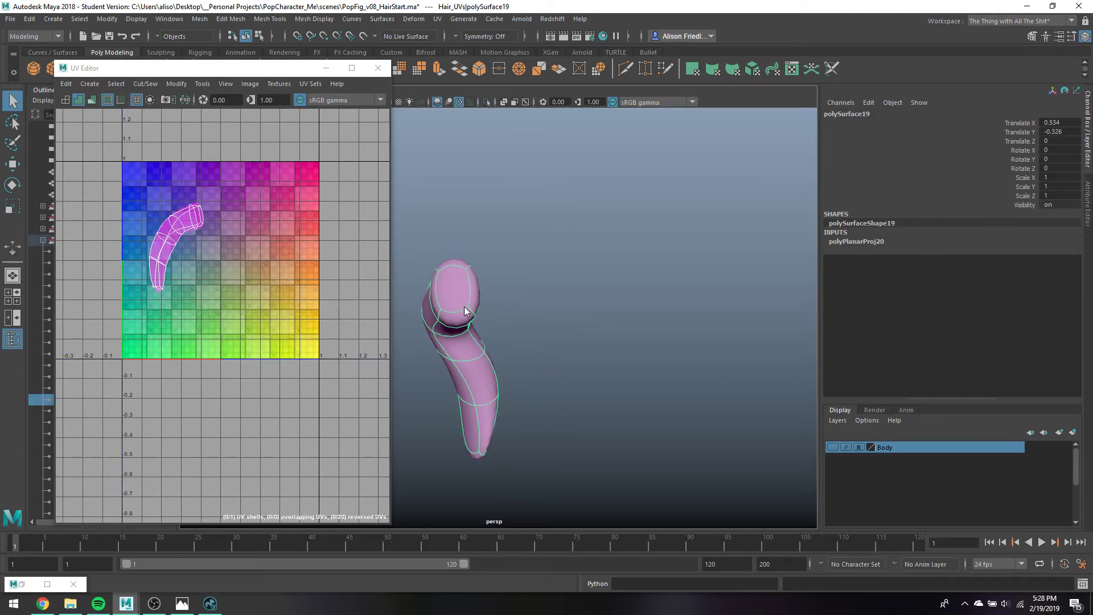
pyautogui.moveTo(463, 276); pyautogui.dragTo(473, 245, button='right')
pyautogui.click(453, 308)
pyautogui.click(456, 265)
pyautogui.keyDown('shift'); pyautogui.click(469, 282); pyautogui.keyUp('shift')
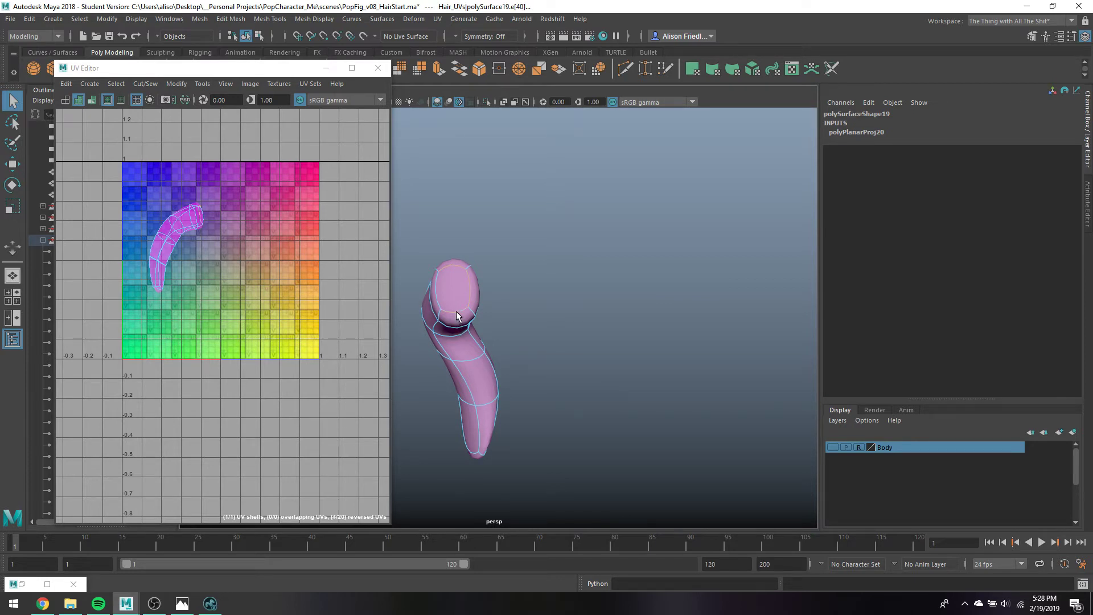
pyautogui.keyDown('alt'); pyautogui.moveTo(487, 404); pyautogui.dragTo(457, 370); pyautogui.keyUp('alt')
pyautogui.click(459, 336)
pyautogui.keyDown('shift'); pyautogui.click(423, 404); pyautogui.keyUp('shift')
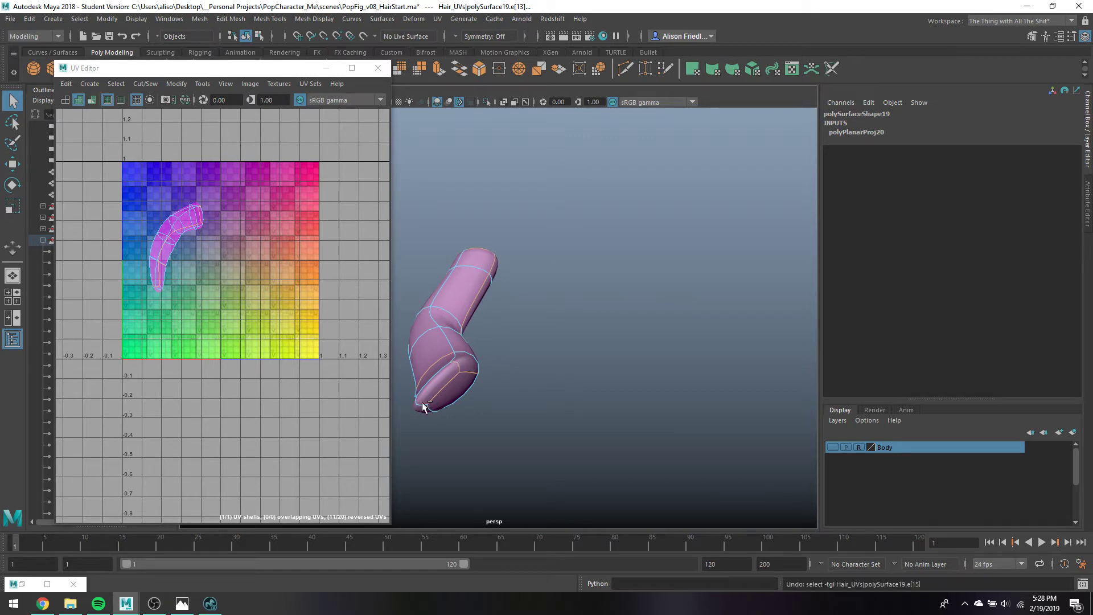
pyautogui.click(446, 373)
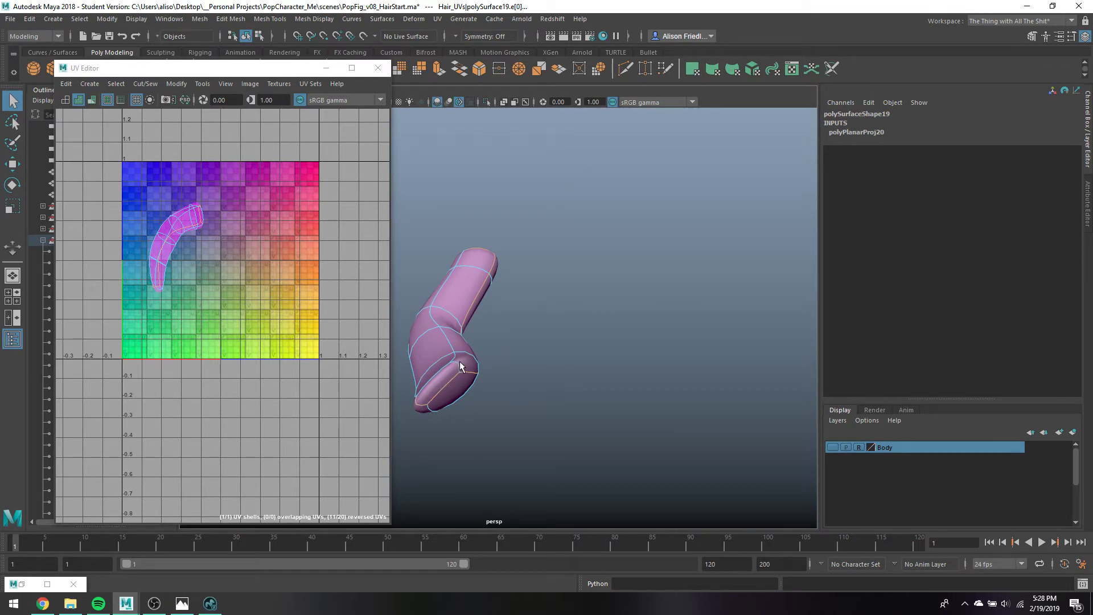
pyautogui.keyDown('shift'); pyautogui.click(459, 362); pyautogui.keyUp('shift')
pyautogui.hotkey('shift', 'x')
pyautogui.moveTo(465, 271); pyautogui.dragTo(503, 223, button='right')
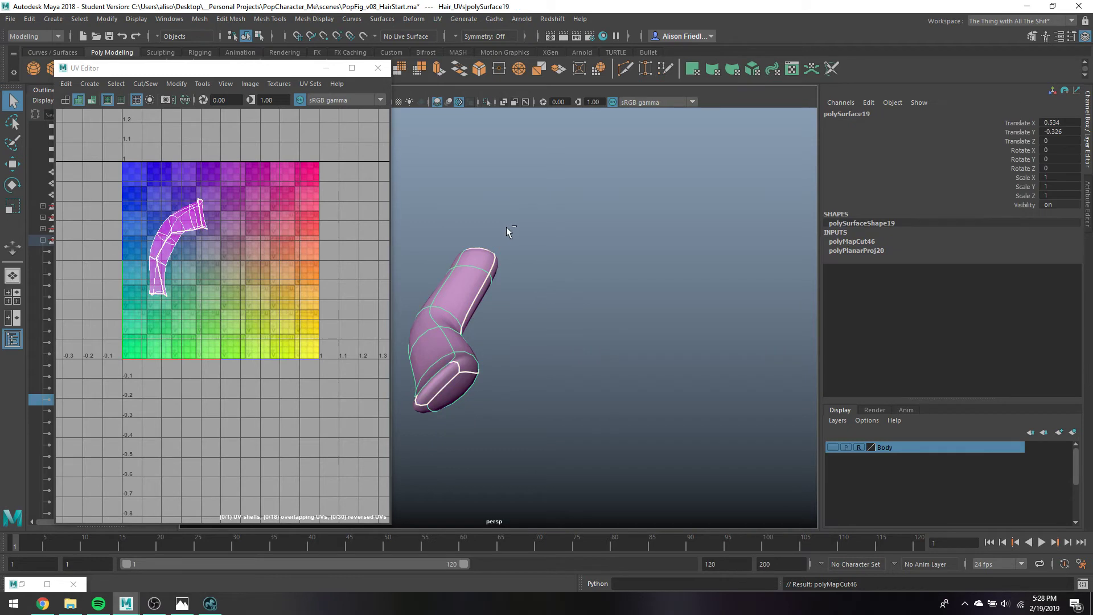
# Uncover the Outliner, select strands polySurface6 through polySurface36 in the Hair_UVs group, and show all the hidden ones
pyautogui.scroll(-5, 509, 256)
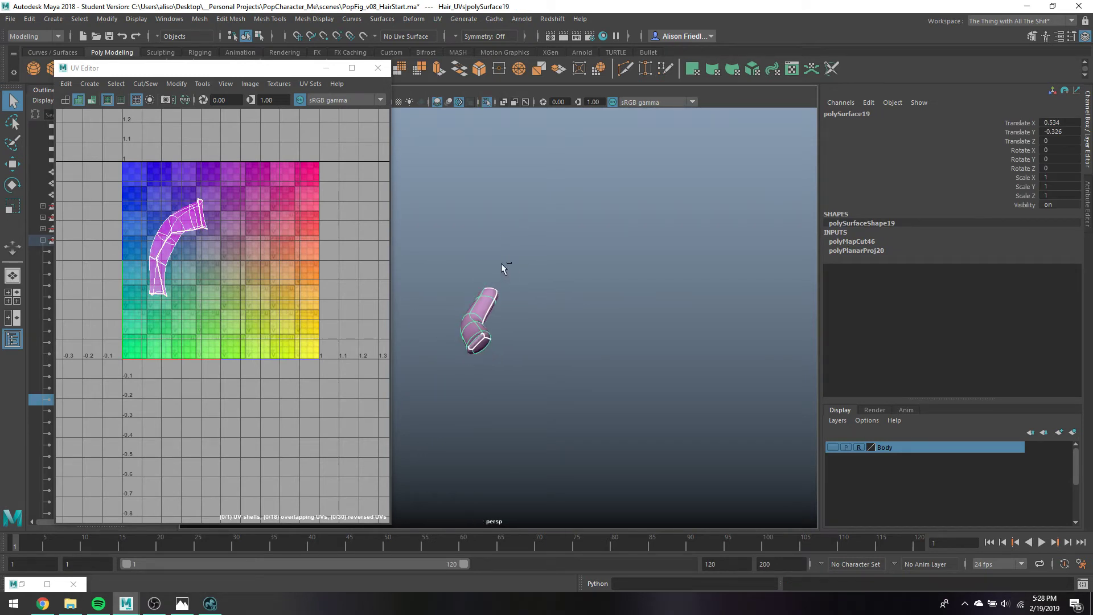
pyautogui.scroll(-2, 415, 196)
pyautogui.moveTo(256, 67); pyautogui.dragTo(330, 65)
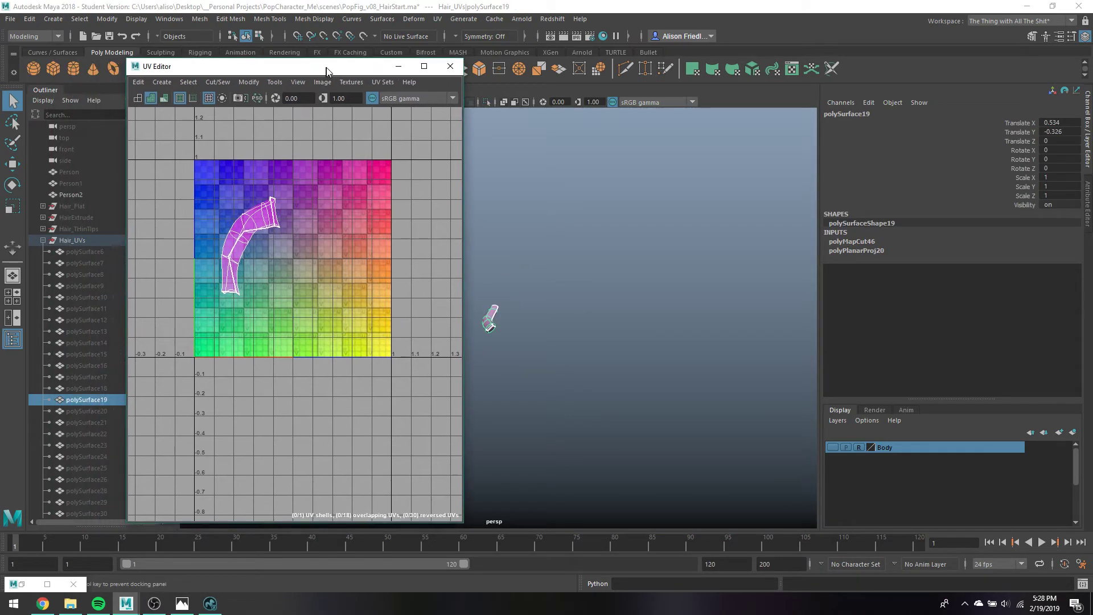
pyautogui.click(88, 252)
pyautogui.click(84, 137)
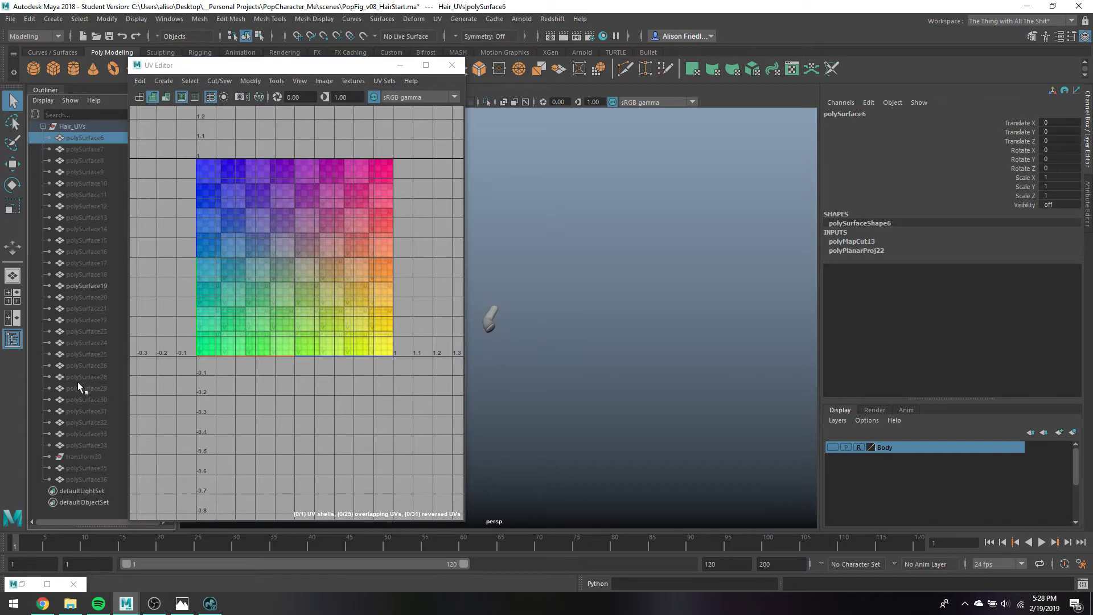
pyautogui.keyDown('shift'); pyautogui.click(92, 476); pyautogui.keyUp('shift')
pyautogui.hotkey('shift', 'h')
# Select the UV shells of all the hair strands in the UV Editor and unfold them together
pyautogui.keyDown('alt'); pyautogui.moveTo(524, 215); pyautogui.dragTo(644, 327); pyautogui.keyUp('alt')
pyautogui.moveTo(551, 263); pyautogui.dragTo(609, 264, button='right')
pyautogui.moveTo(300, 233); pyautogui.dragTo(264, 215, button='right')
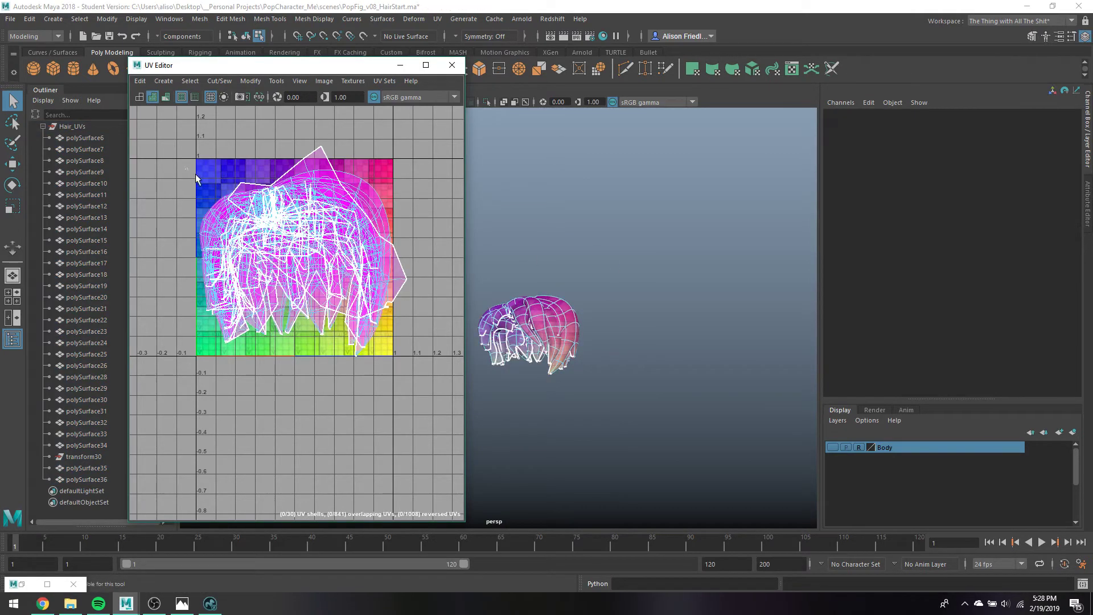
pyautogui.moveTo(182, 131); pyautogui.dragTo(416, 365)
pyautogui.moveTo(292, 221); pyautogui.dragTo(349, 594, button='right')
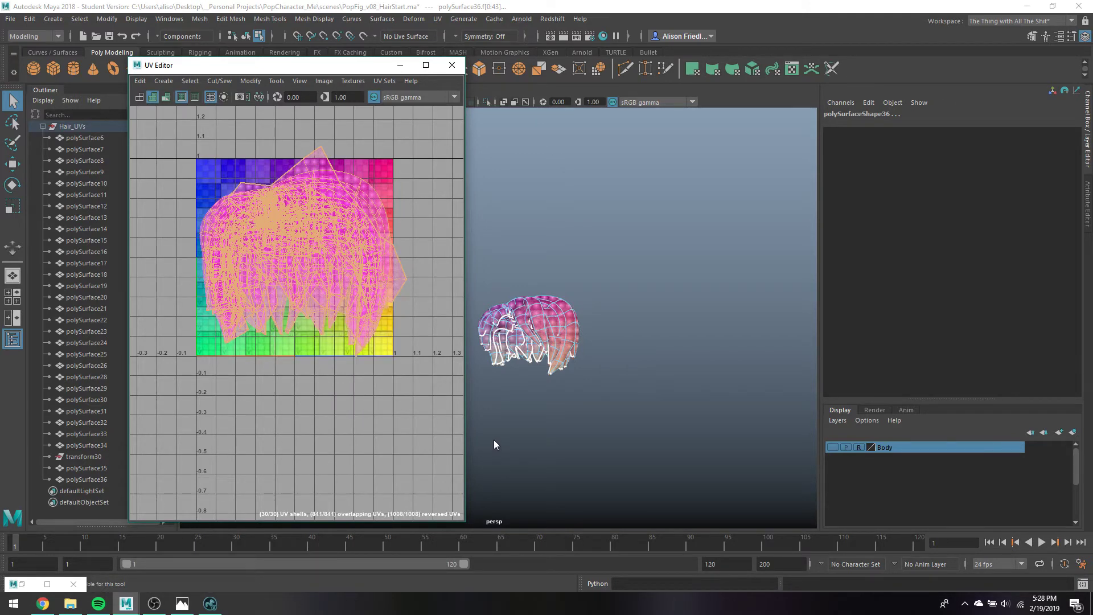
pyautogui.click(155, 603)
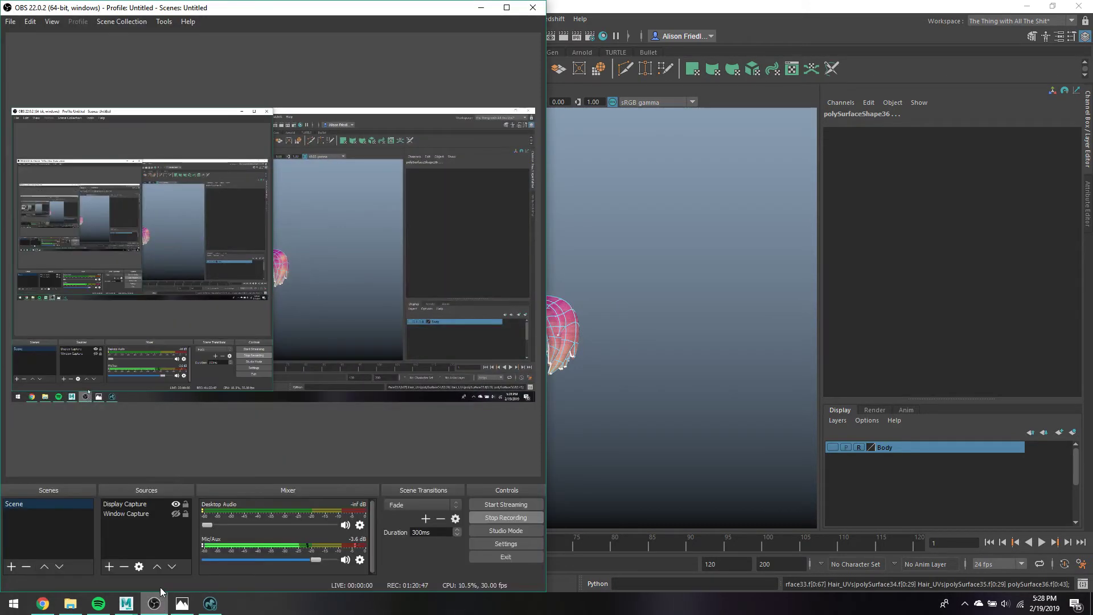
pyautogui.click(481, 7)
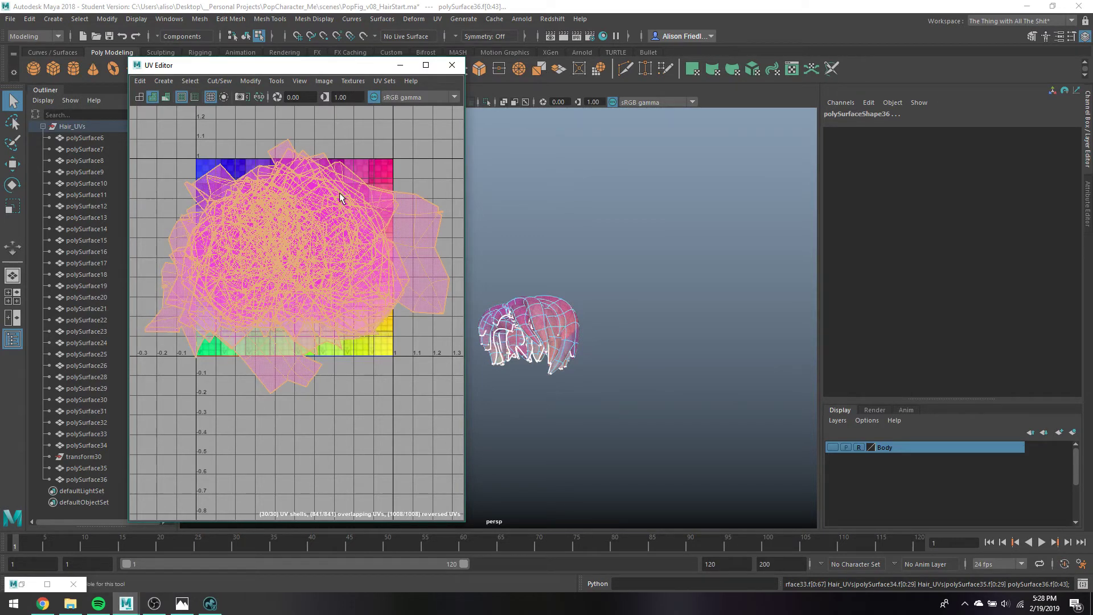
# Lay out all the unfolded strand shells inside the 0 to 1 UV tile and return to object selection with nothing selected
pyautogui.moveTo(339, 198); pyautogui.dragTo(420, 405, button='right')
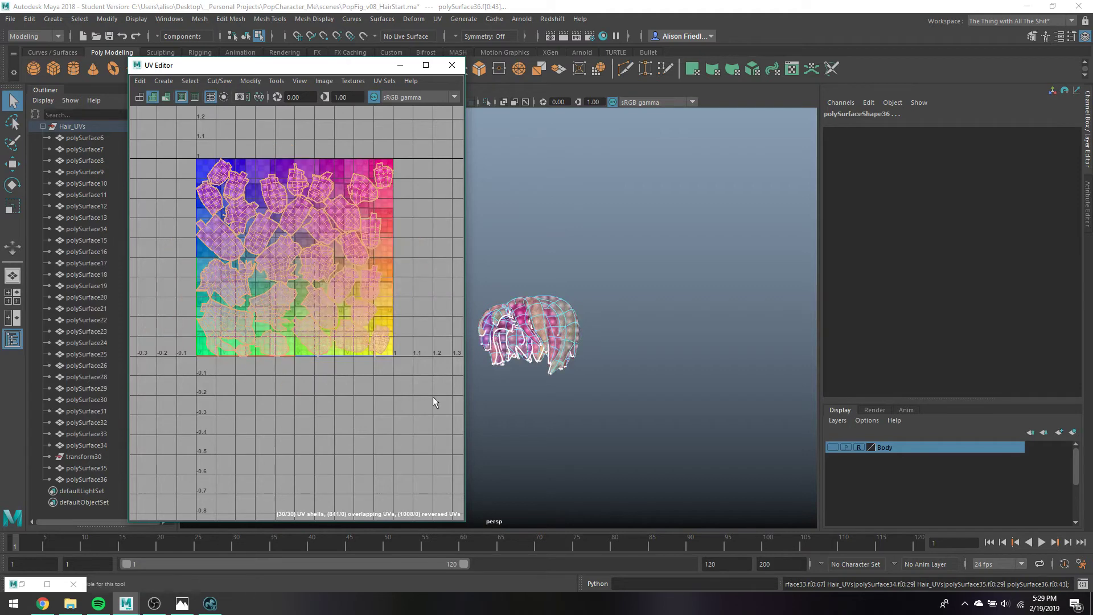
pyautogui.scroll(5, 291, 252)
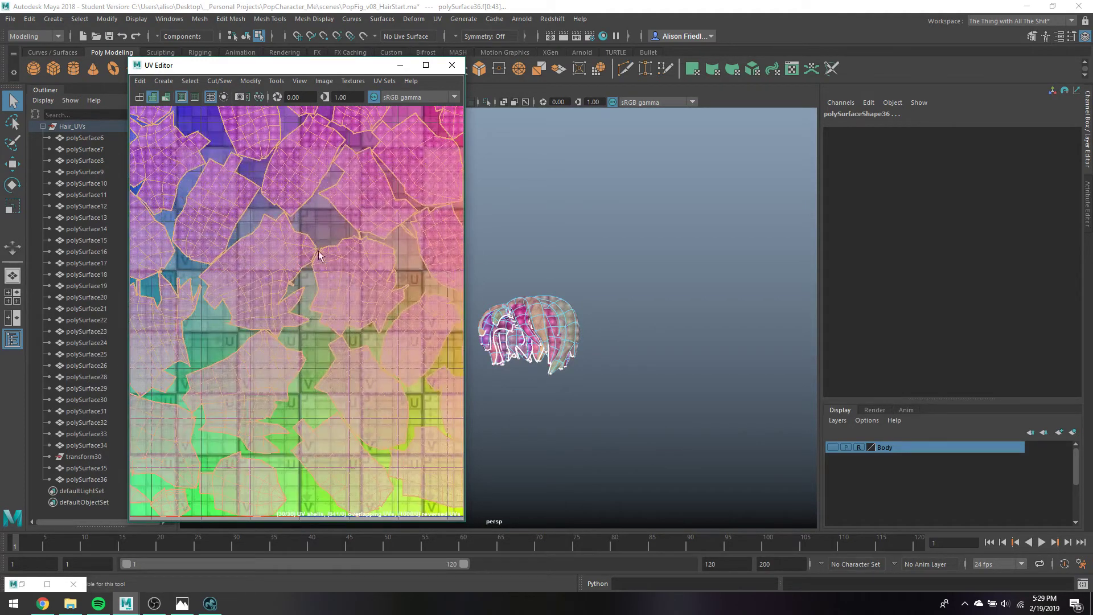
pyautogui.moveTo(313, 249)
pyautogui.mouseDown(button='right')
pyautogui.moveTo(333, 242)
pyautogui.moveTo(312, 249)
pyautogui.mouseUp(button='right')
pyautogui.scroll(-5, 312, 249)
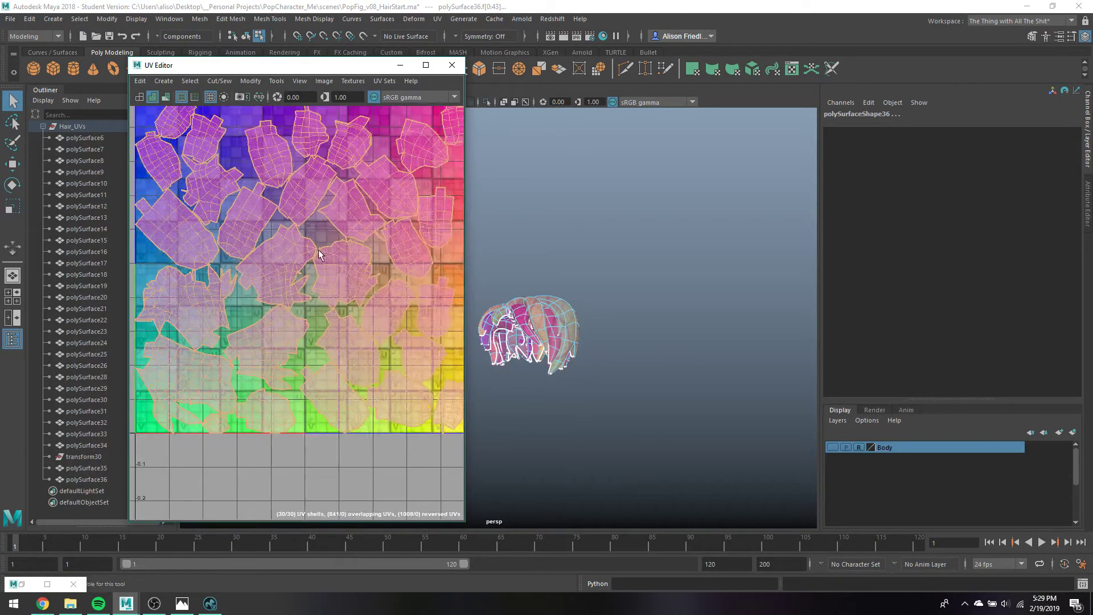
pyautogui.rightClick(563, 275)
pyautogui.click(590, 250)
pyautogui.click(578, 335)
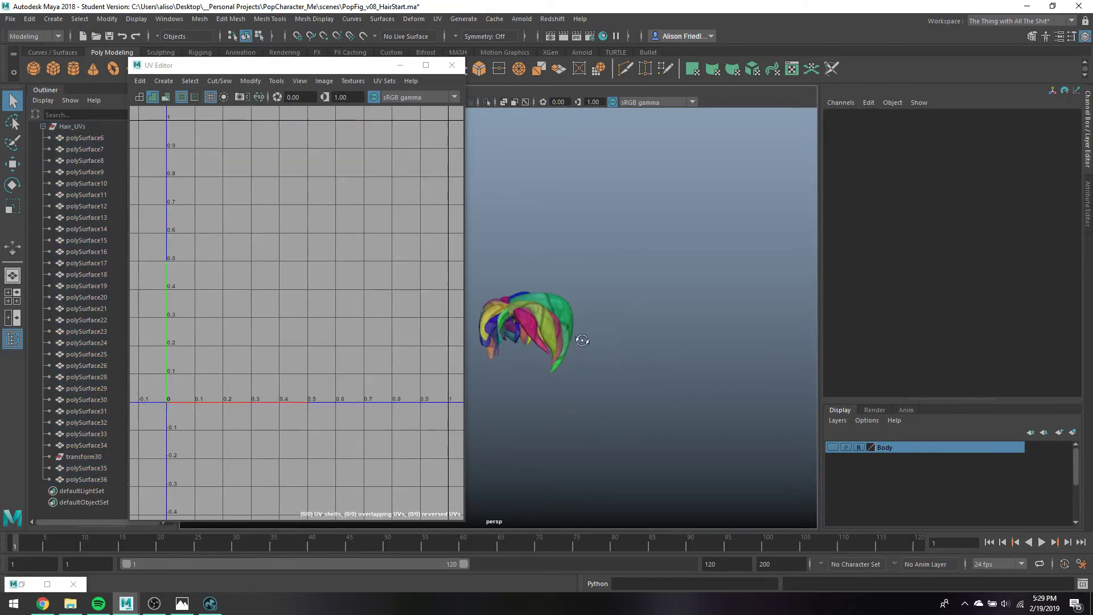
pyautogui.scroll(5, 531, 334)
pyautogui.keyDown('alt'); pyautogui.moveTo(532, 334); pyautogui.dragTo(558, 354); pyautogui.keyUp('alt')
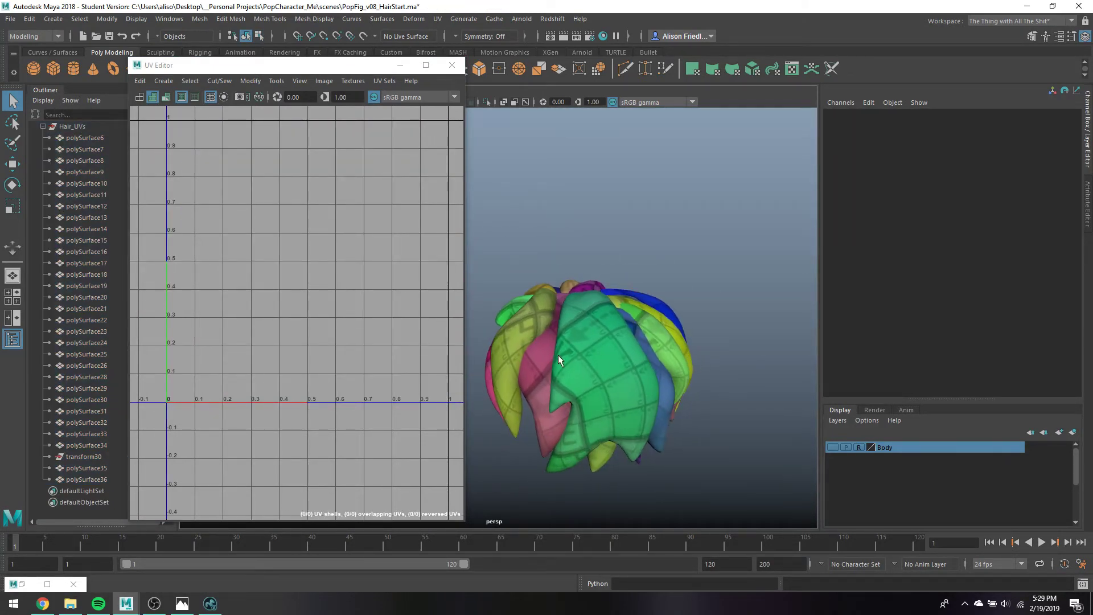
# Scale up the UV shell of the pink strand beside the large green one, and return to object selection
pyautogui.click(542, 354)
pyautogui.moveTo(376, 197); pyautogui.dragTo(376, 208, button='right')
pyautogui.press('r')
pyautogui.moveTo(375, 197); pyautogui.dragTo(399, 200)
pyautogui.keyDown('alt'); pyautogui.moveTo(615, 322); pyautogui.dragTo(622, 288); pyautogui.keyUp('alt')
pyautogui.moveTo(622, 288); pyautogui.dragTo(654, 261, button='right')
pyautogui.keyDown('alt'); pyautogui.moveTo(654, 261); pyautogui.dragTo(659, 326); pyautogui.keyUp('alt')
# Check the UV shells of polySurface6, polySurface23 and polySurface25, hiding each strand to reach the next
pyautogui.click(623, 283)
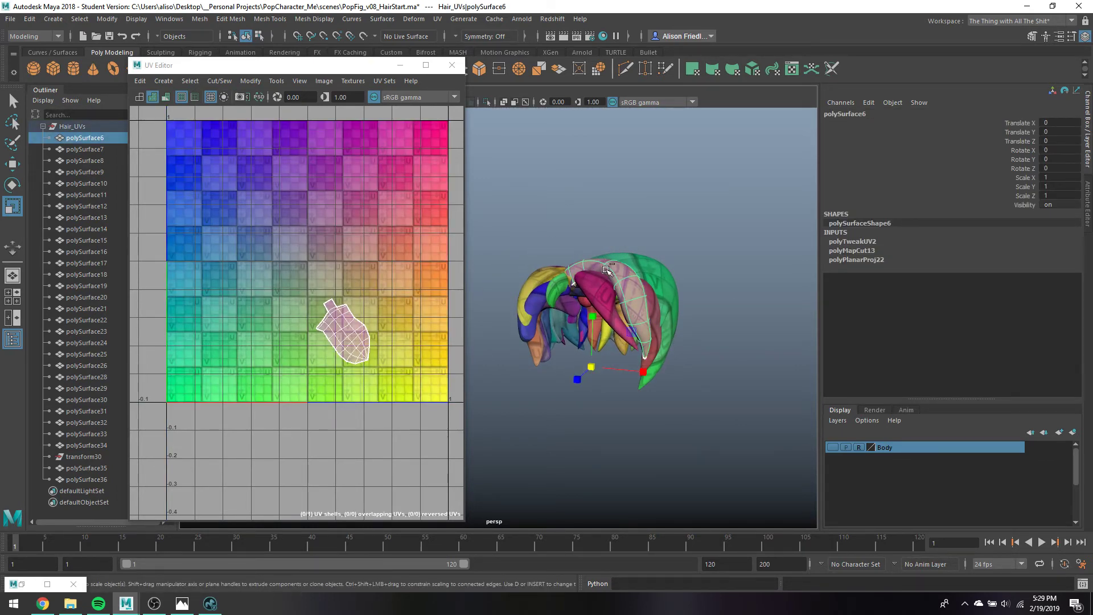
pyautogui.hotkey('ctrl', 'h')
pyautogui.click(603, 294)
pyautogui.hotkey('ctrl', 'h')
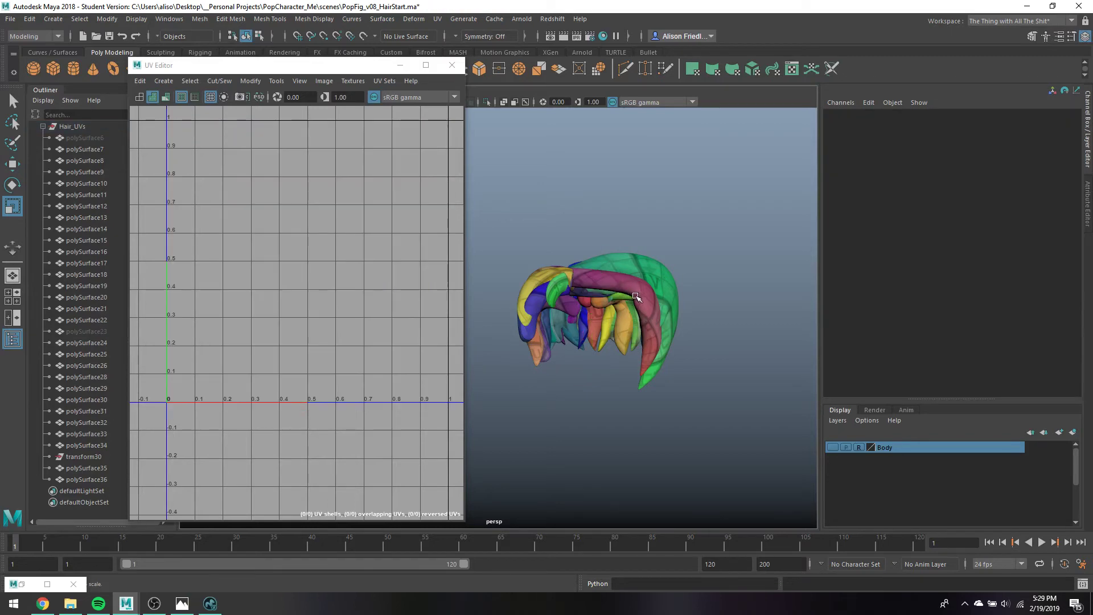
pyautogui.click(629, 291)
pyautogui.hotkey('ctrl', 'h')
# Examine the jagged lower border of polySurface33's UV shell, selecting a border edge, and hide the strand in object selection
pyautogui.click(628, 279)
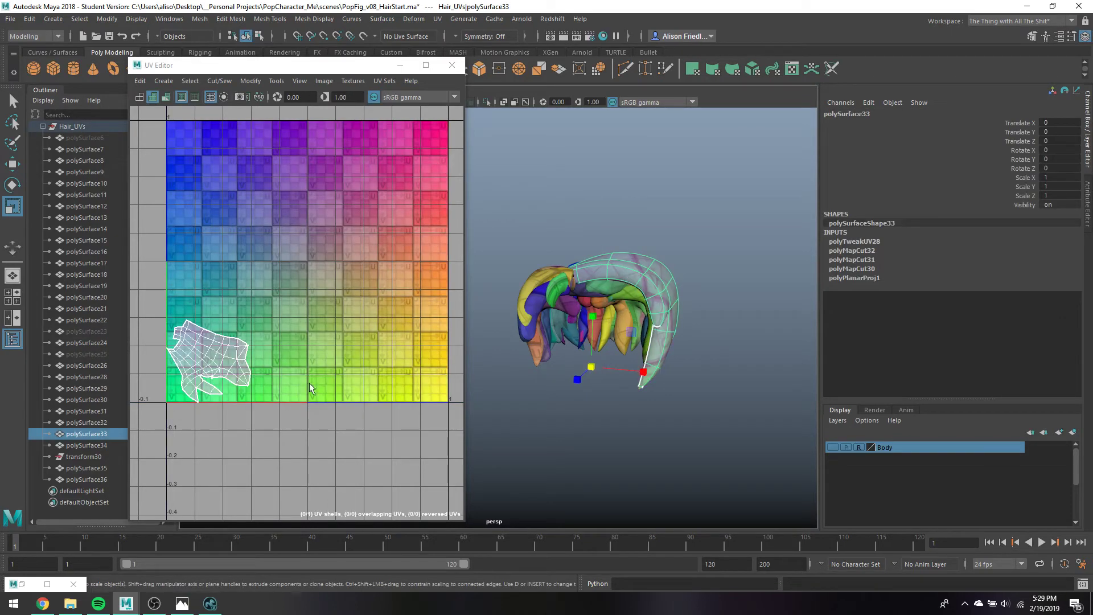
pyautogui.scroll(6, 218, 371)
pyautogui.keyDown('alt'); pyautogui.moveTo(218, 371); pyautogui.dragTo(317, 317, button='middle'); pyautogui.keyUp('alt')
pyautogui.scroll(-2, 326, 330)
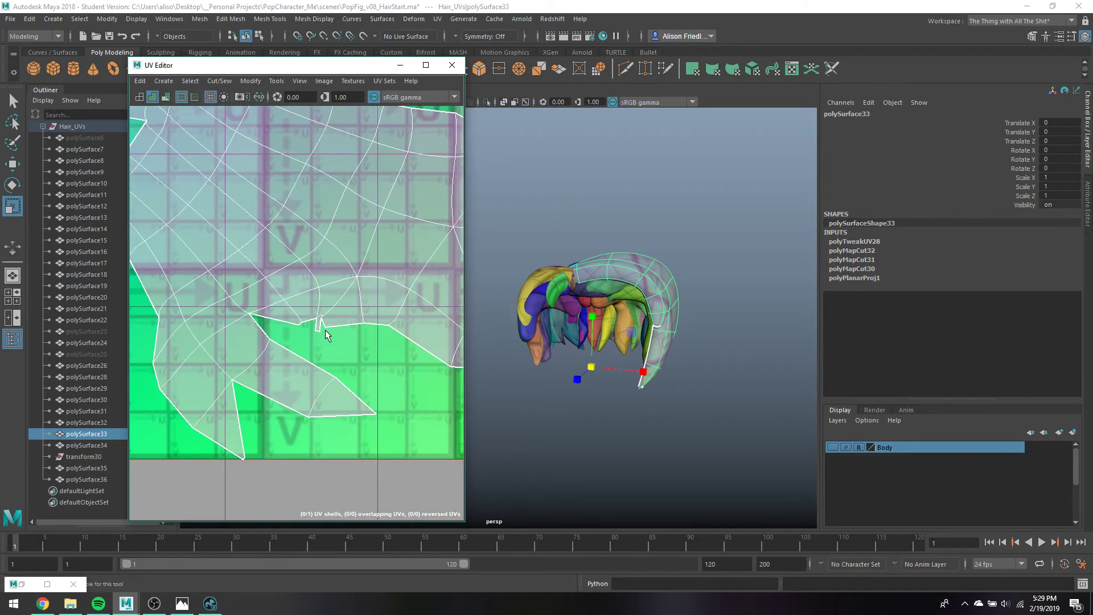
pyautogui.moveTo(277, 328); pyautogui.dragTo(239, 323, button='right')
pyautogui.click(276, 322)
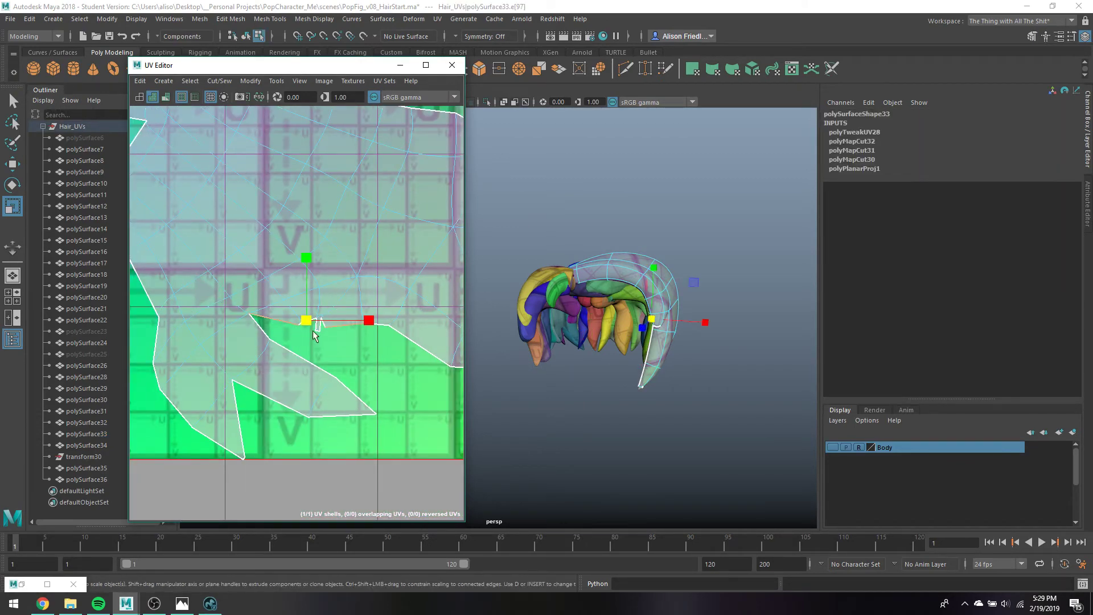
pyautogui.press('q')
pyautogui.moveTo(344, 316); pyautogui.dragTo(424, 248, button='right')
pyautogui.scroll(-4, 360, 312)
pyautogui.moveTo(611, 257); pyautogui.dragTo(649, 230, button='right')
# Check the UV shells of polySurface11, polySurface18, polySurface9 and polySurface10, hiding each strand
pyautogui.click(641, 290)
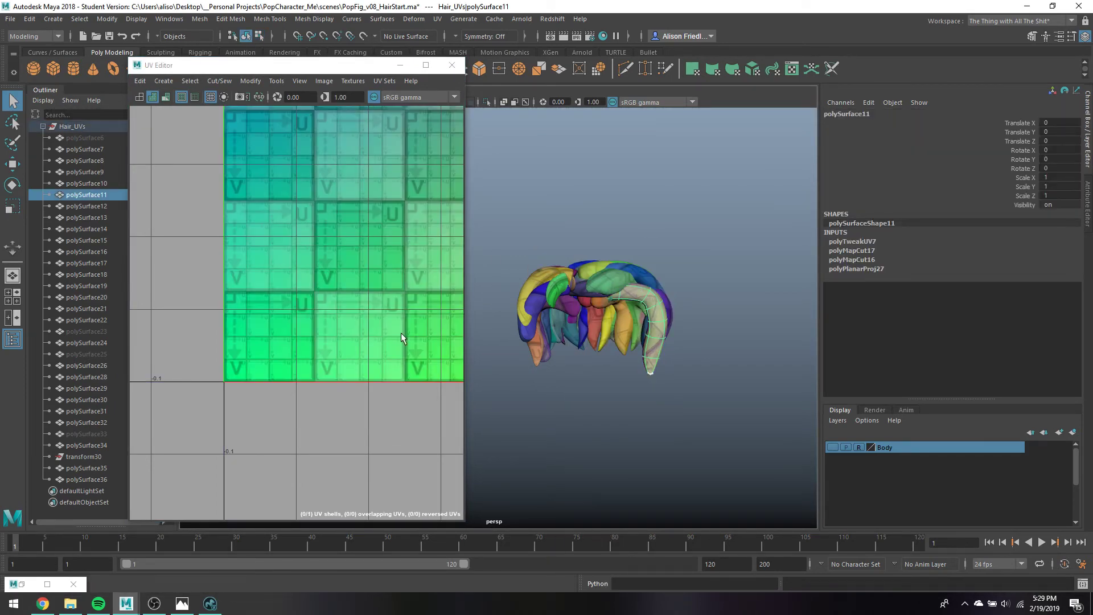
pyautogui.scroll(-5, 387, 325)
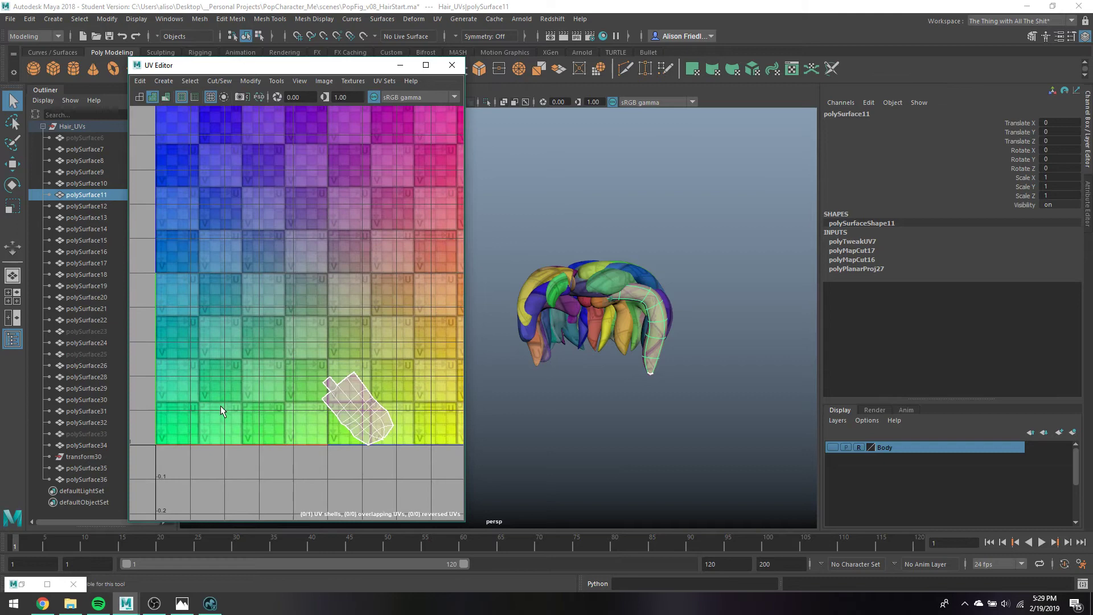
pyautogui.click(276, 425)
pyautogui.click(588, 271)
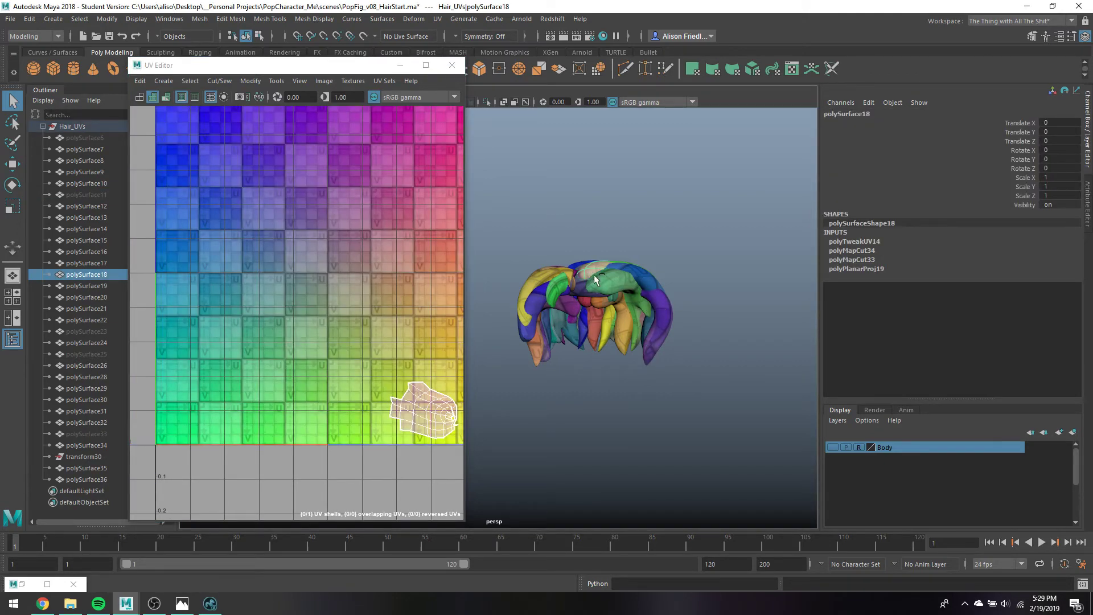
pyautogui.click(603, 286)
pyautogui.hotkey('ctrl', 'h')
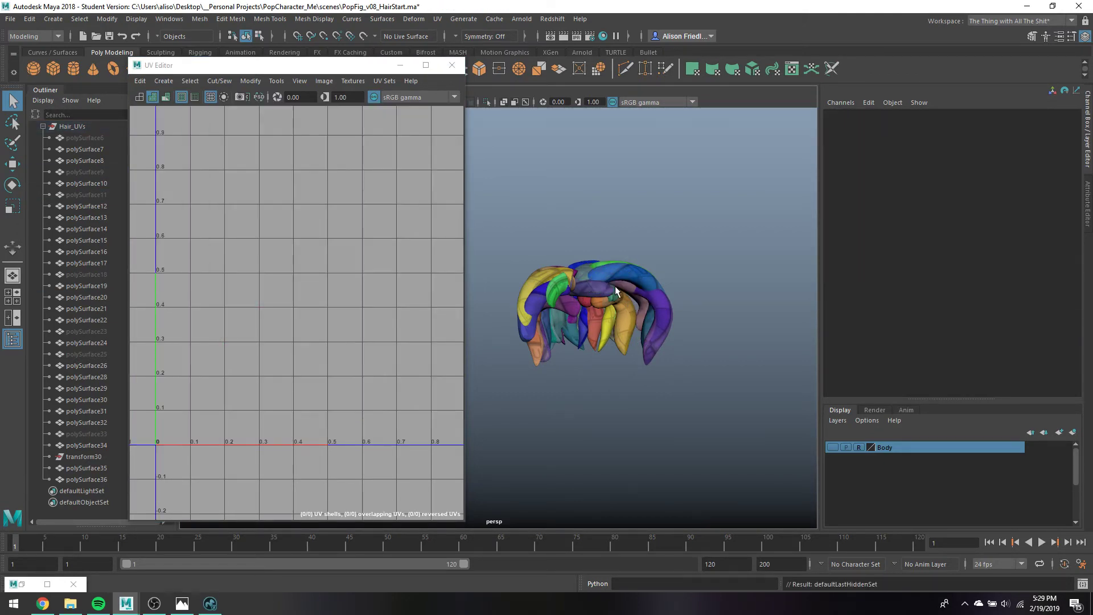
pyautogui.click(615, 286)
pyautogui.hotkey('ctrl', 'h')
# Check the UV shells of polySurface24, polySurface15, polySurface28, polySurface14 and polySurface7, hiding each strand
pyautogui.click(609, 271)
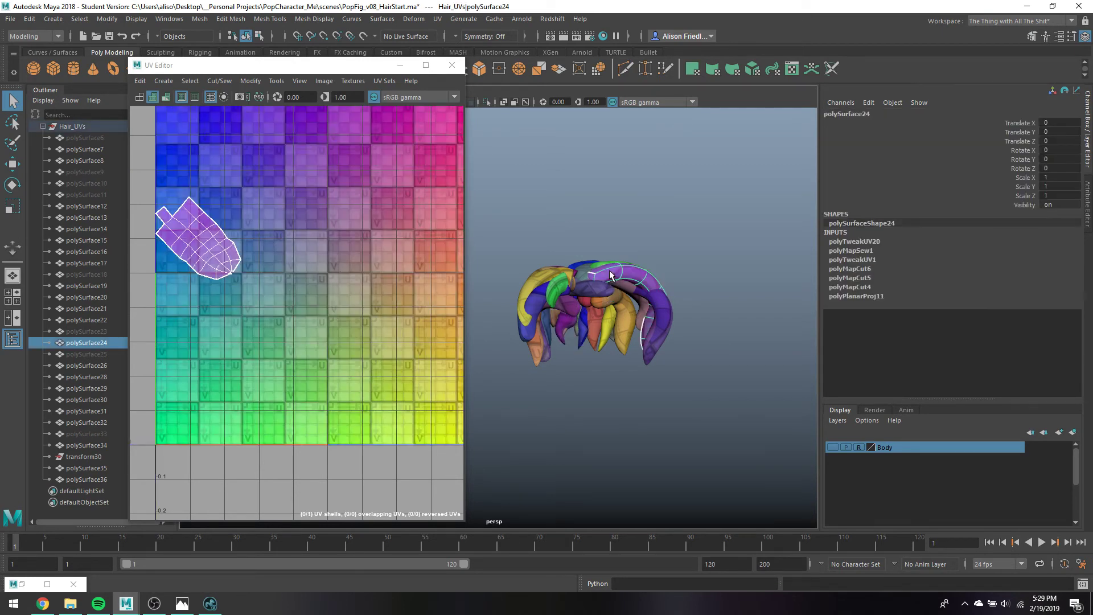
pyautogui.hotkey('ctrl', 'h')
pyautogui.click(593, 284)
pyautogui.hotkey('ctrl', 'h')
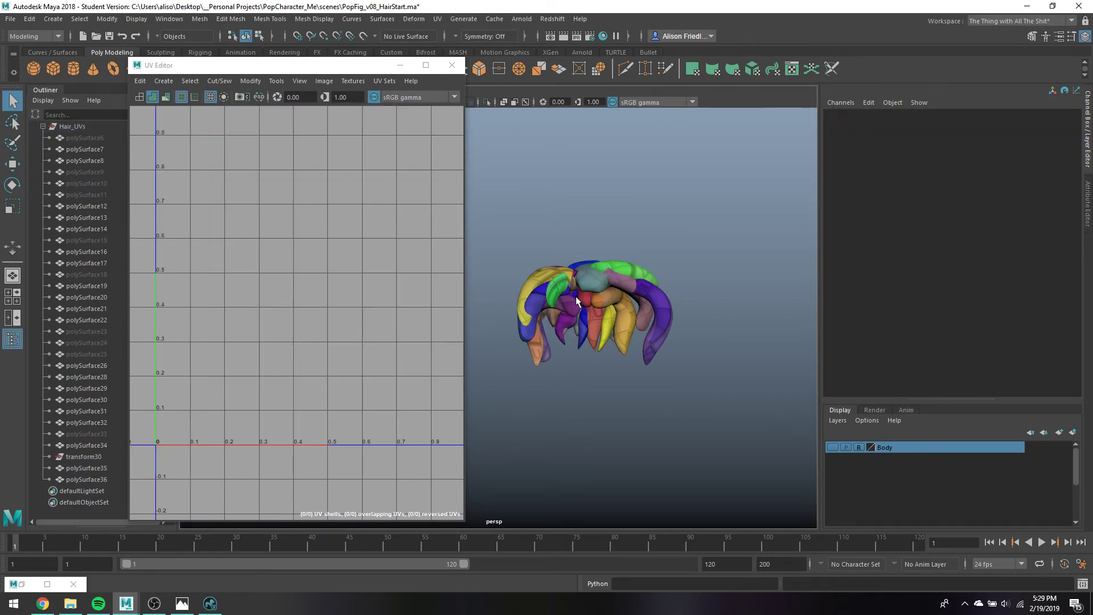
pyautogui.click(595, 284)
pyautogui.hotkey('ctrl', 'h')
pyautogui.click(561, 292)
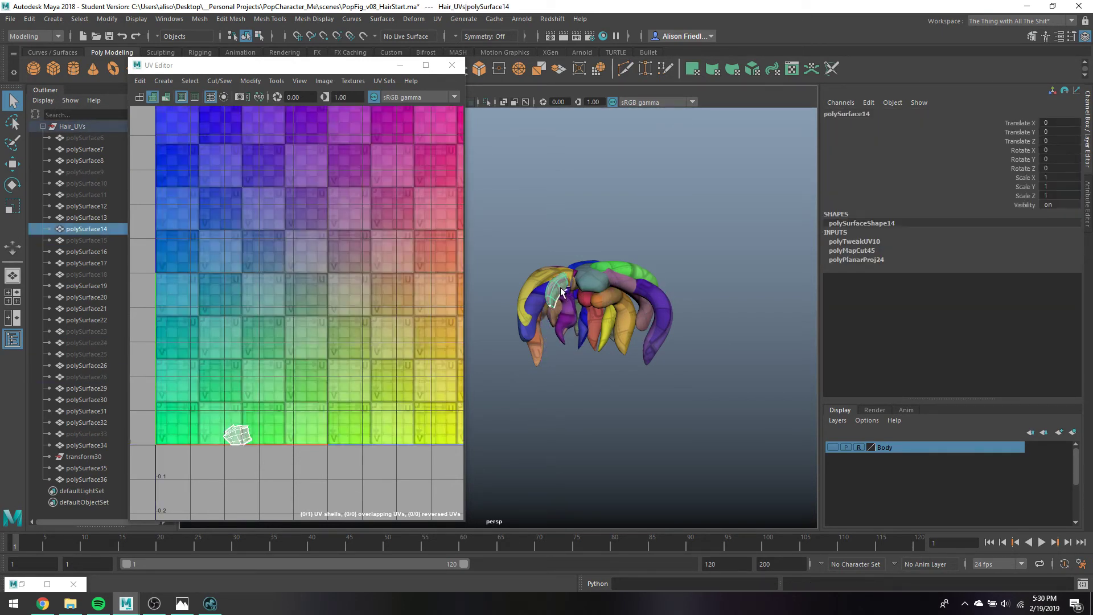
pyautogui.hotkey('ctrl', 'h')
pyautogui.click(585, 285)
pyautogui.hotkey('ctrl', 'h')
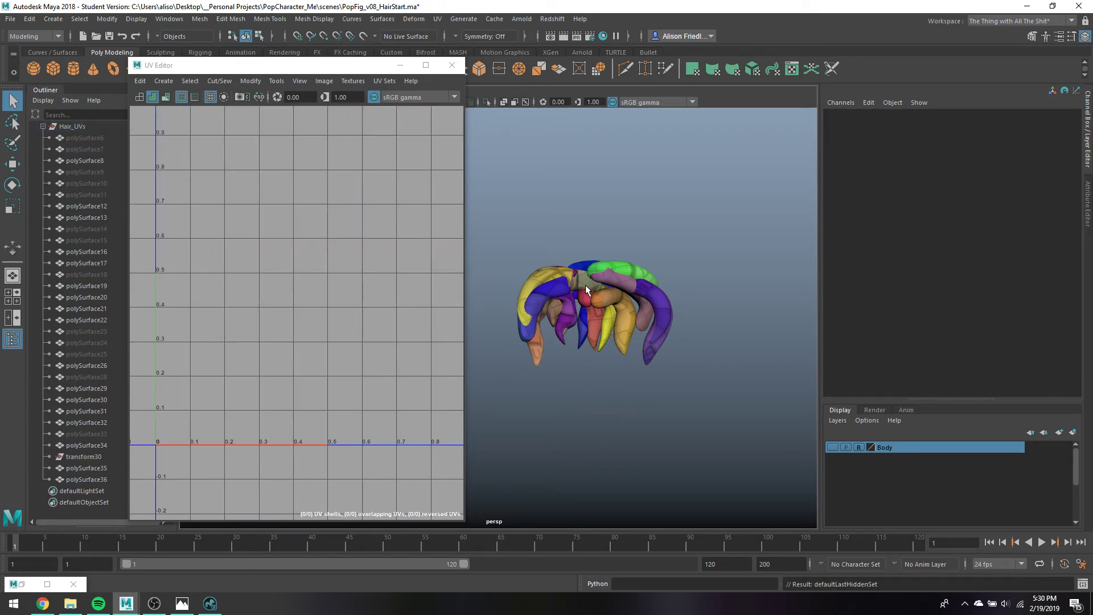
# Check the UV shells of polySurface22 and polySurface13, hiding both strands, and select polySurface21 to view its shell
pyautogui.click(602, 315)
pyautogui.scroll(-2, 404, 285)
pyautogui.keyDown('alt'); pyautogui.moveTo(404, 285); pyautogui.dragTo(331, 297, button='middle'); pyautogui.keyUp('alt')
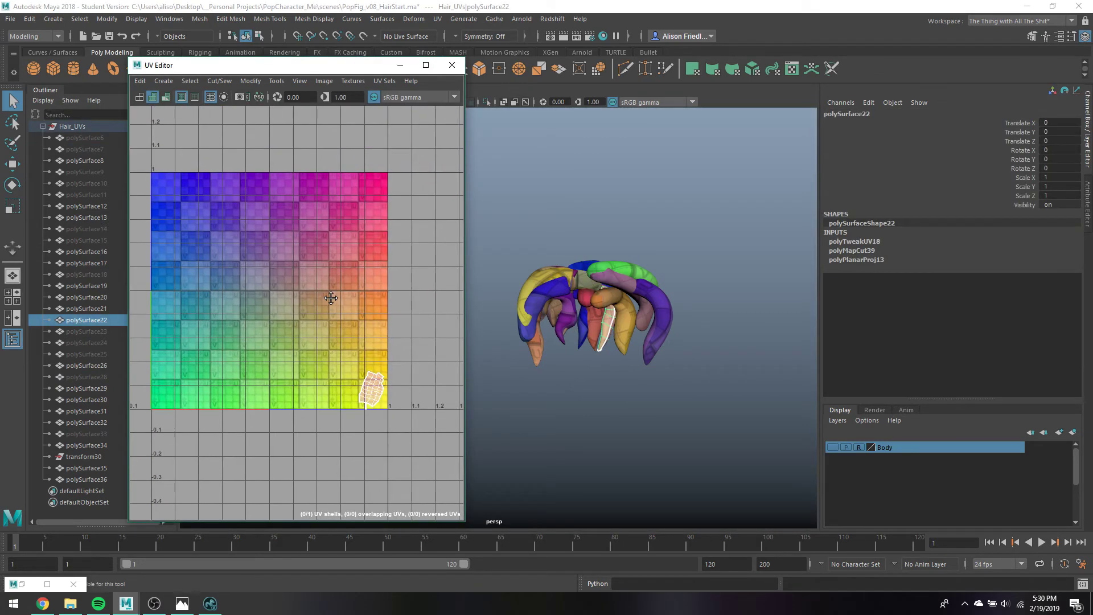
pyautogui.hotkey('ctrl', 'h')
pyautogui.click(597, 274)
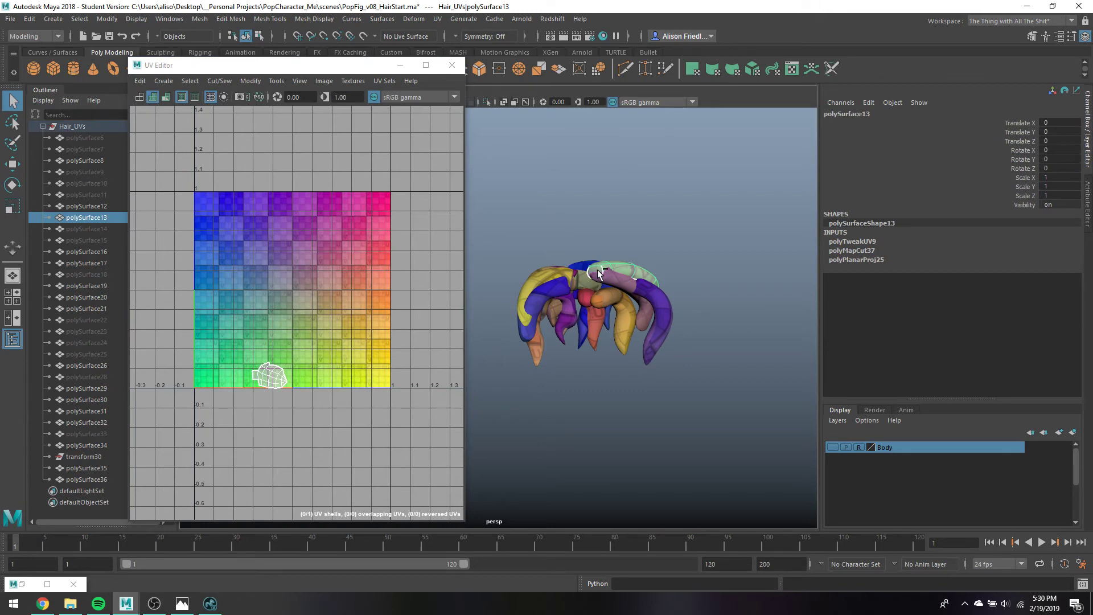
pyautogui.hotkey('ctrl', 'h')
pyautogui.click(605, 282)
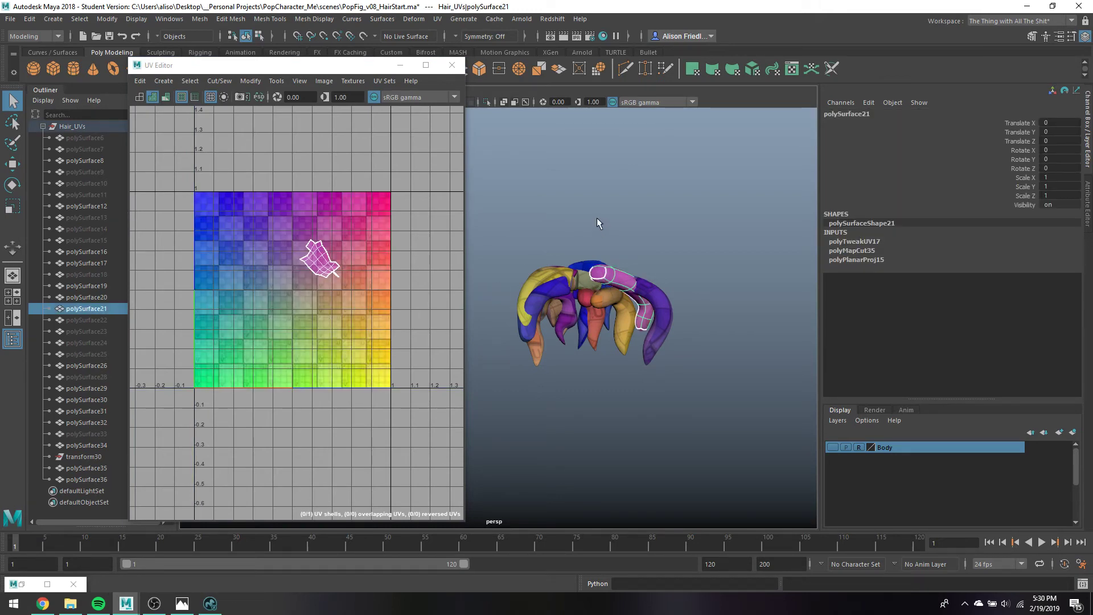
# Select every strand in the Hair_UVs group from polySurface36 up to polySurface6 and show the hidden ones again
pyautogui.hotkey('ctrl', 'shift', 'a')
pyautogui.click(85, 479)
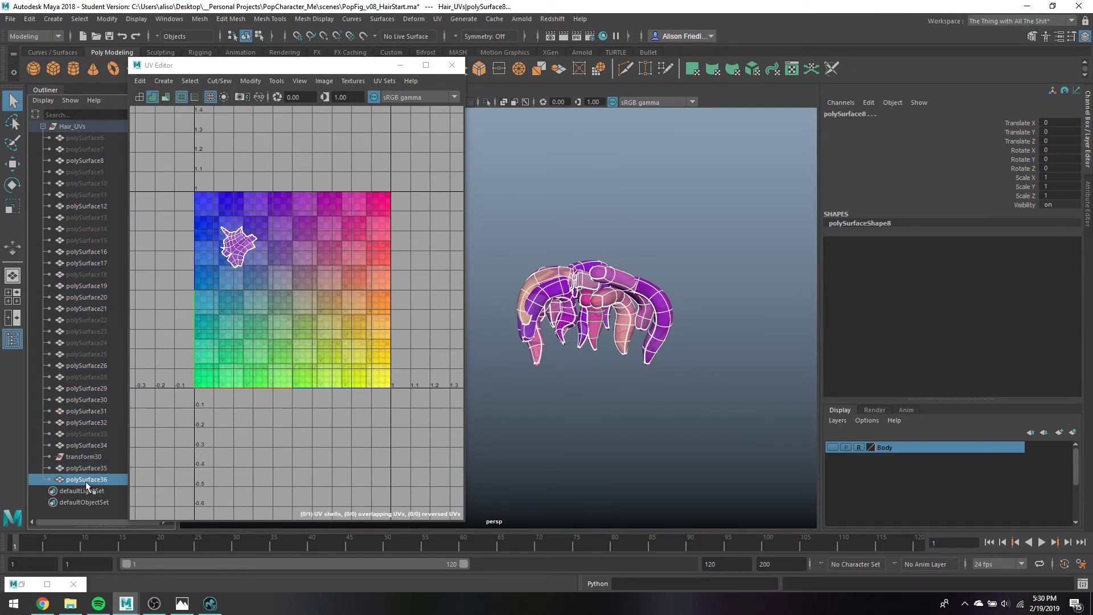
pyautogui.scroll(3, 86, 347)
pyautogui.keyDown('shift'); pyautogui.click(82, 250); pyautogui.keyUp('shift')
pyautogui.hotkey('shift', 'h')
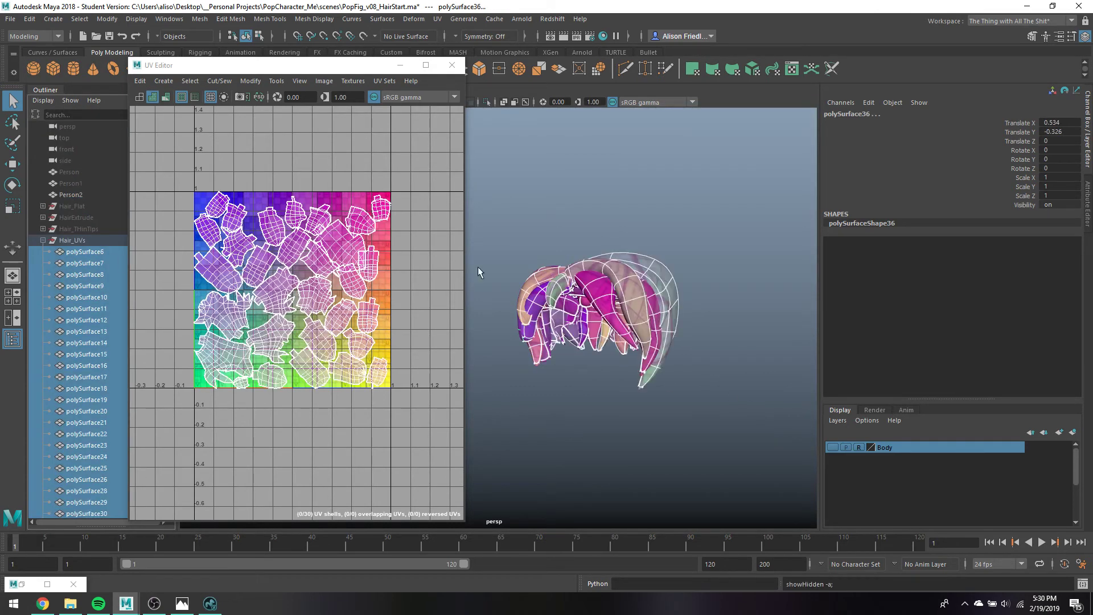
# Select the UV shells of all strands, lay them out again within the UV tile, and return to object selection with nothing selected
pyautogui.moveTo(500, 204); pyautogui.dragTo(729, 526)
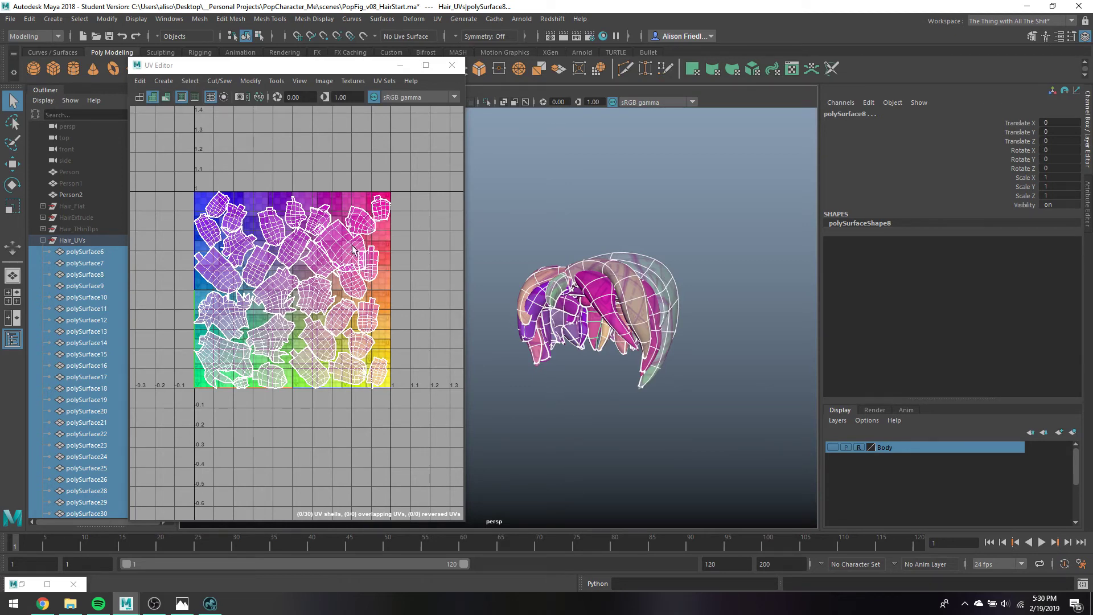
pyautogui.keyDown('alt'); pyautogui.moveTo(585, 271); pyautogui.dragTo(615, 302); pyautogui.keyUp('alt')
pyautogui.scroll(2, 614, 302)
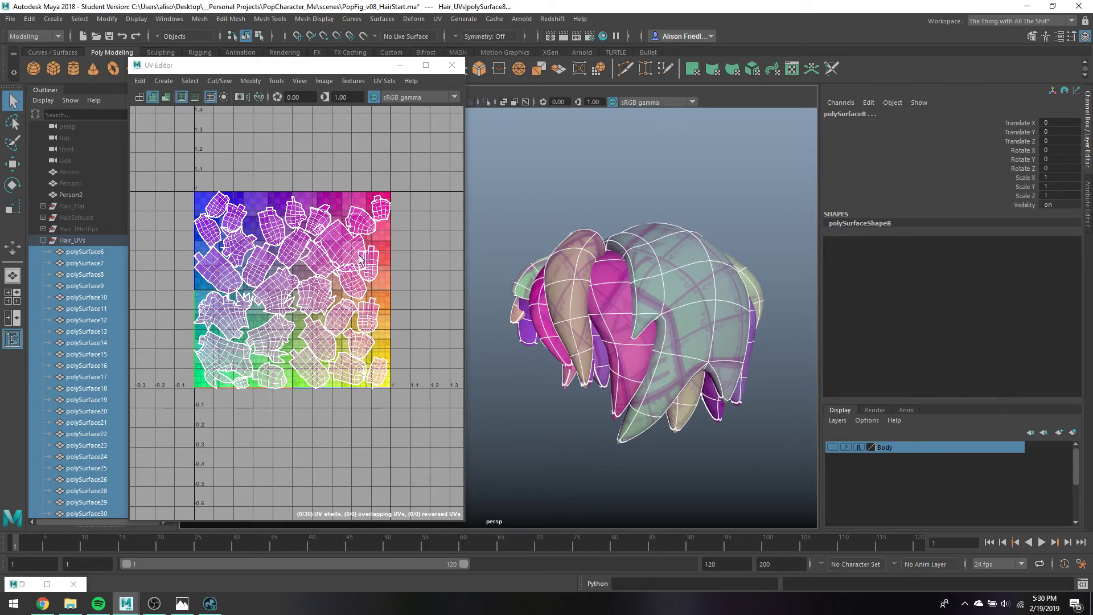
pyautogui.moveTo(359, 254); pyautogui.dragTo(346, 400, button='right')
pyautogui.hotkey('ctrl', 'a')
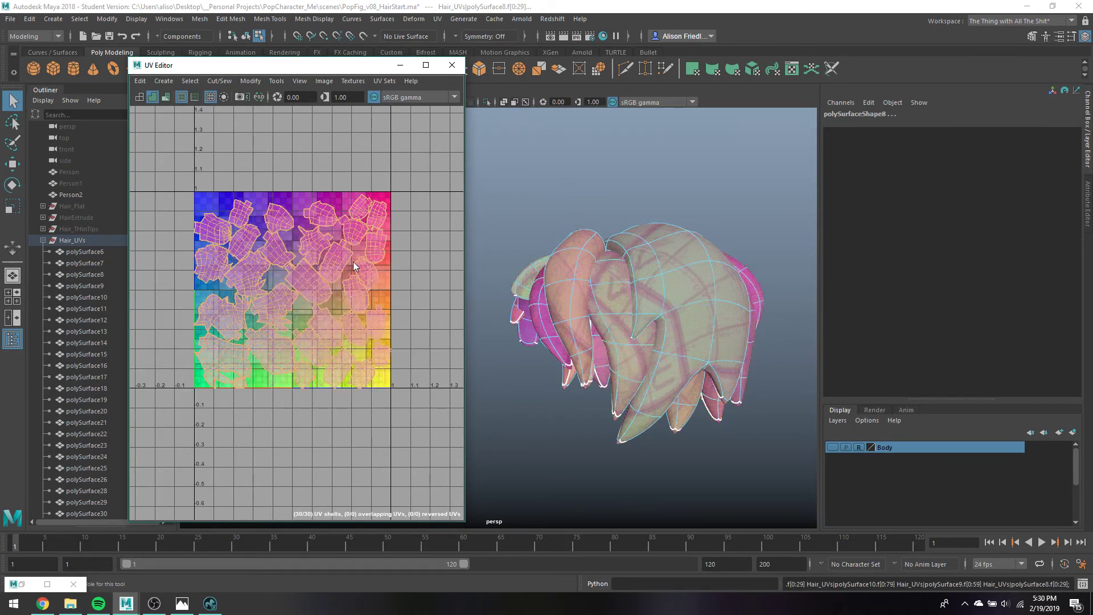
pyautogui.moveTo(353, 262); pyautogui.dragTo(357, 238, button='right')
pyautogui.moveTo(607, 245); pyautogui.dragTo(662, 216, button='right')
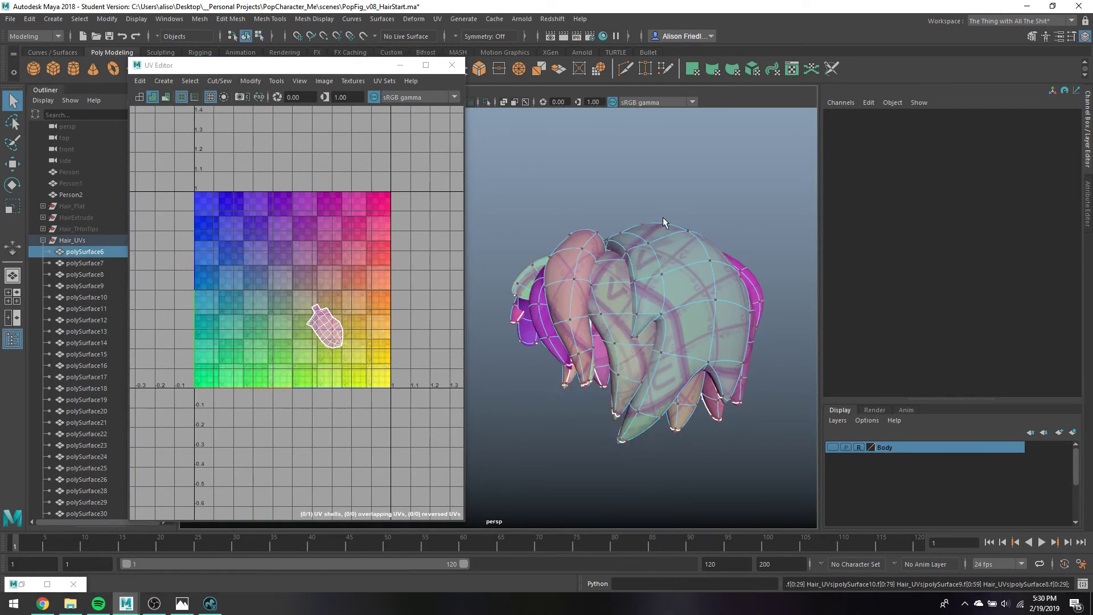
pyautogui.click(662, 216)
pyautogui.keyDown('alt'); pyautogui.moveTo(647, 239); pyautogui.dragTo(702, 268); pyautogui.keyUp('alt')
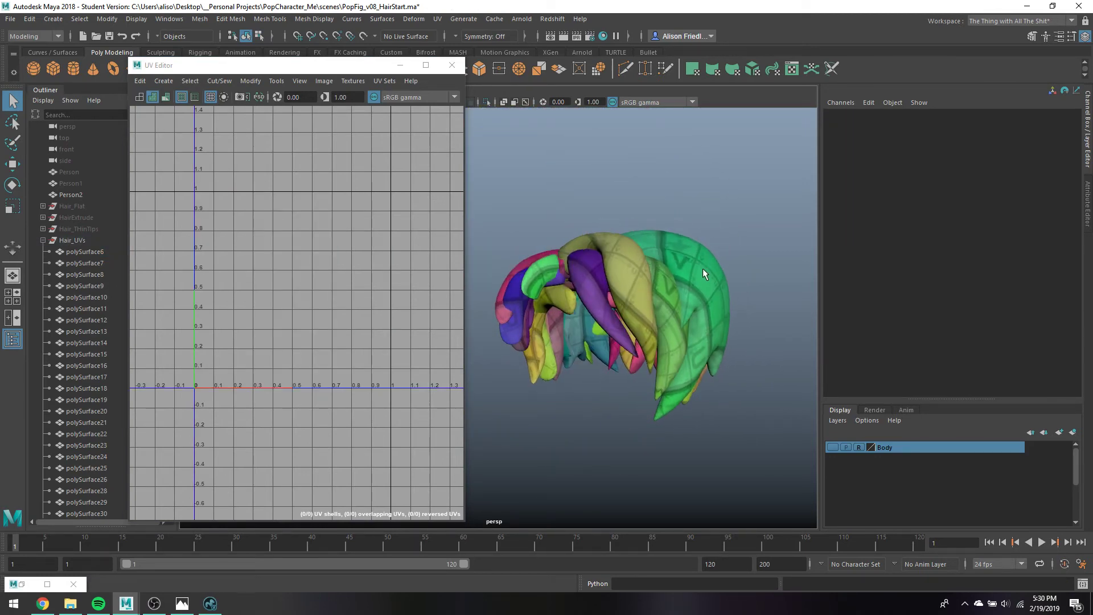
# Show the Body layer, take it out of reference mode and select the Person2 body mesh
pyautogui.click(833, 448)
pyautogui.keyDown('alt'); pyautogui.moveTo(776, 352); pyautogui.dragTo(590, 357); pyautogui.keyUp('alt')
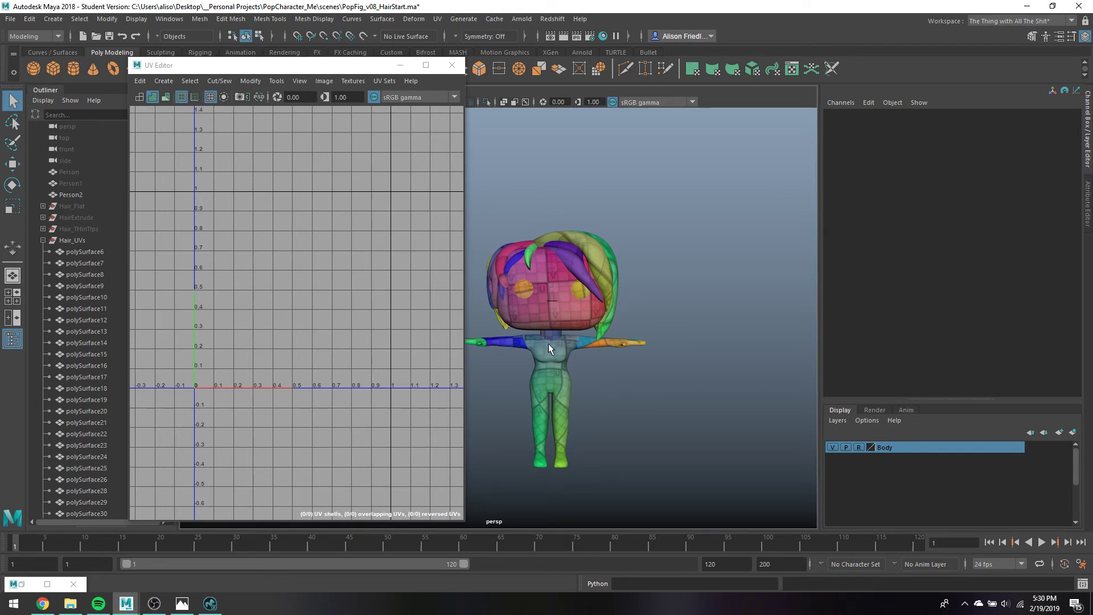
pyautogui.click(858, 447)
pyautogui.click(517, 323)
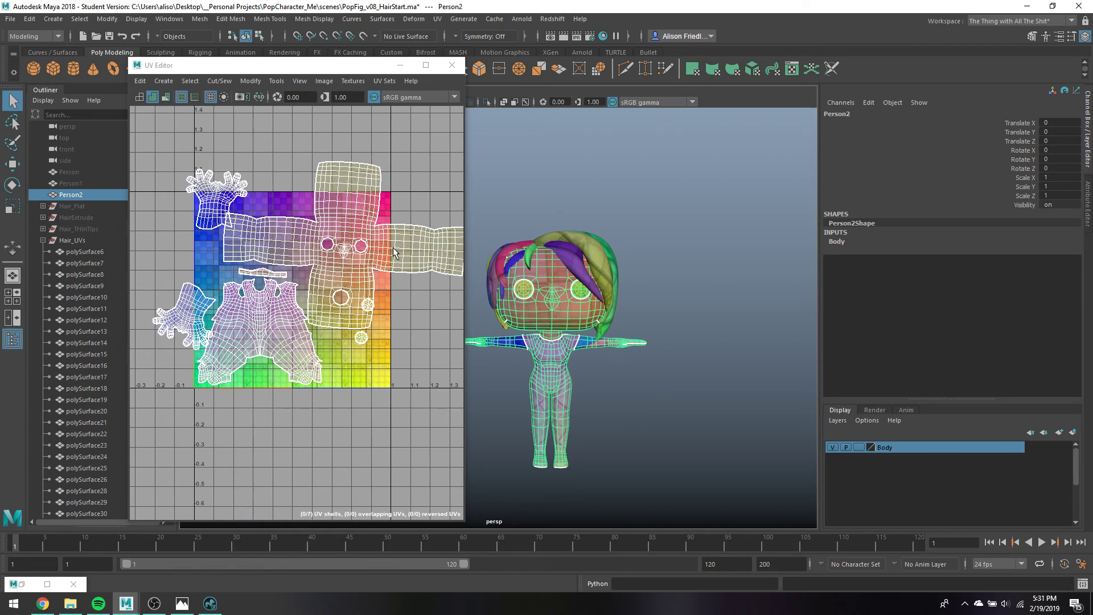
# Select all of the body's UV shells and scale them slightly down uniformly, comparing the checker pattern with the hair
pyautogui.moveTo(375, 257); pyautogui.dragTo(321, 242, button='right')
pyautogui.moveTo(178, 192); pyautogui.dragTo(494, 409)
pyautogui.press('w')
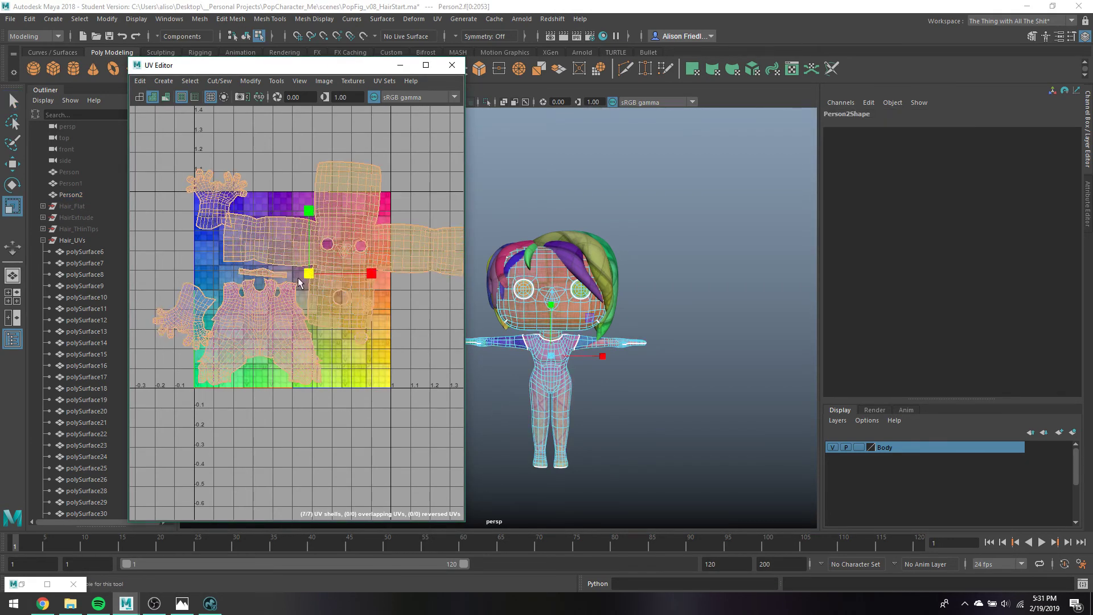
pyautogui.moveTo(302, 277)
pyautogui.mouseDown()
pyautogui.moveTo(292, 286)
pyautogui.moveTo(333, 275)
pyautogui.moveTo(322, 283)
pyautogui.mouseUp()
pyautogui.keyDown('alt'); pyautogui.moveTo(678, 324); pyautogui.dragTo(716, 350); pyautogui.keyUp('alt')
pyautogui.keyDown('alt'); pyautogui.moveTo(654, 368); pyautogui.dragTo(739, 435, button='middle'); pyautogui.keyUp('alt')
pyautogui.scroll(4, 686, 404)
pyautogui.keyDown('alt'); pyautogui.moveTo(682, 400); pyautogui.dragTo(606, 358); pyautogui.keyUp('alt')
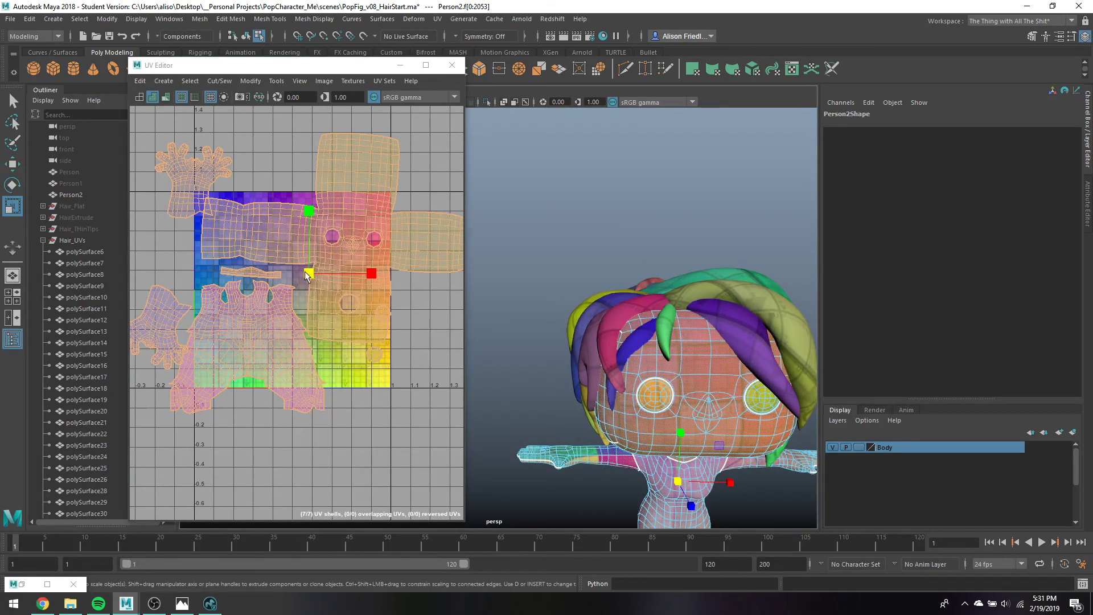
pyautogui.moveTo(304, 278); pyautogui.dragTo(288, 307)
pyautogui.press('F8')
pyautogui.press('q')
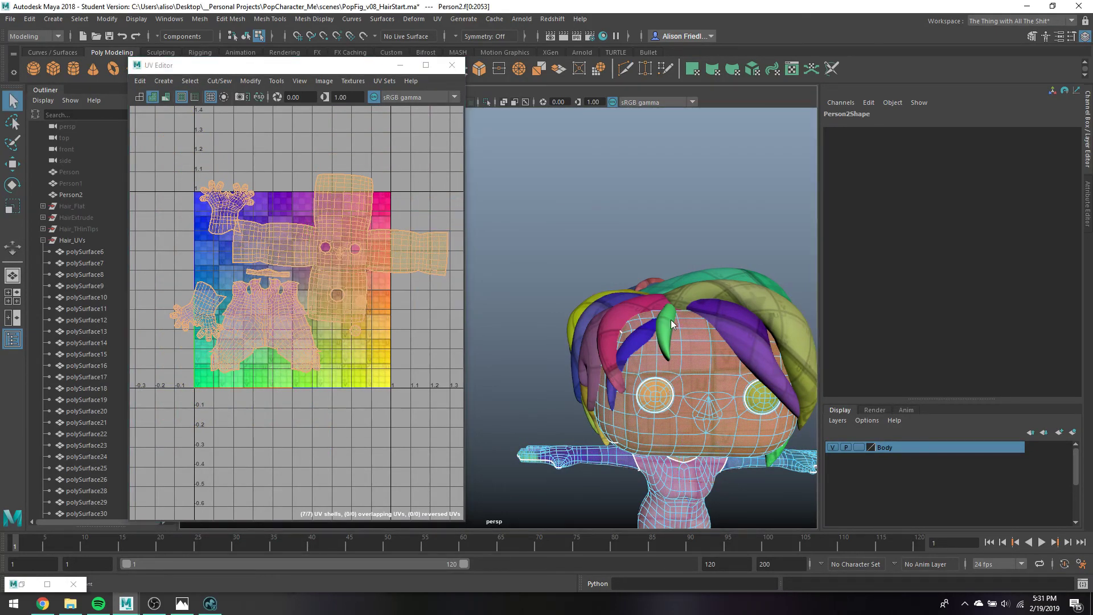
# Scale the body's UV shells down uniformly to span about 0.05 to 1.1 in U
pyautogui.keyDown('alt'); pyautogui.moveTo(694, 278); pyautogui.dragTo(669, 251); pyautogui.keyUp('alt')
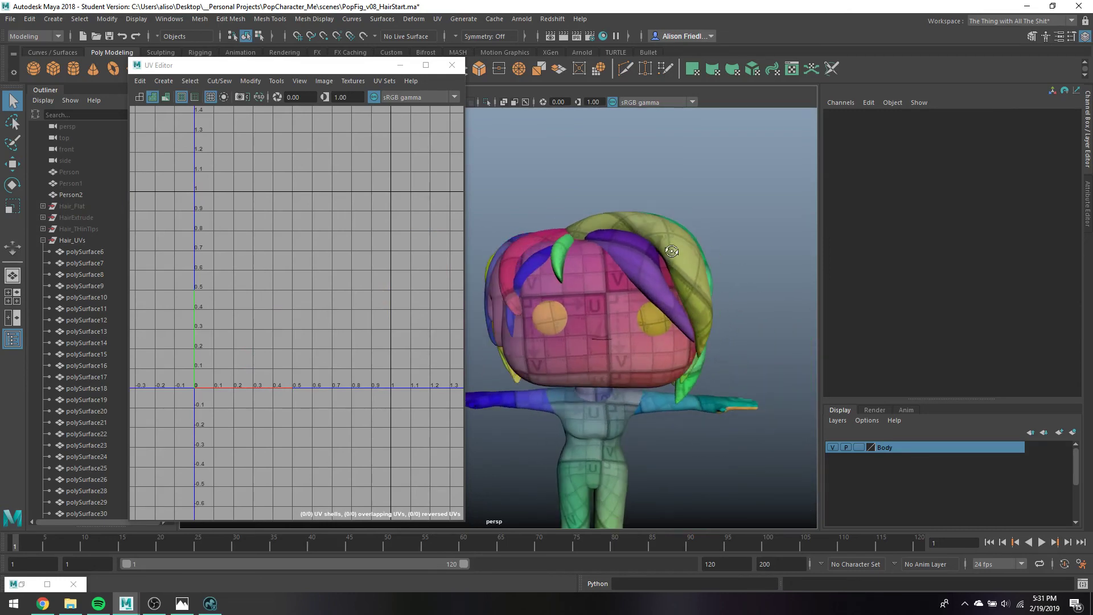
pyautogui.click(670, 251)
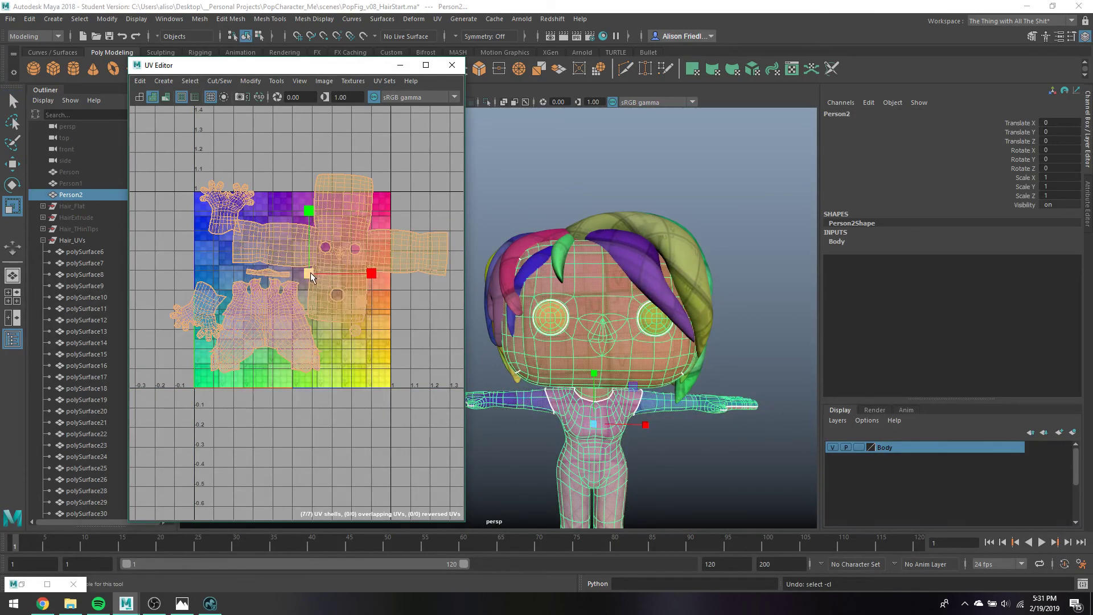
pyautogui.moveTo(309, 272); pyautogui.dragTo(295, 298)
pyautogui.press('q')
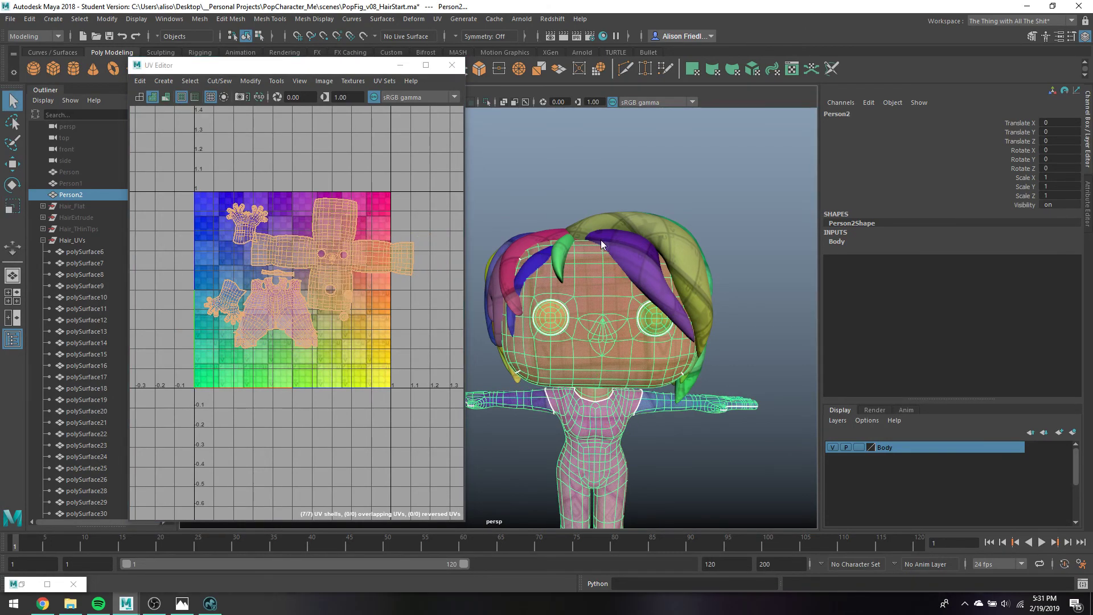
# Check the checker size on the body, reselect its shells and shrink them to span about 0.3 to 0.87 in U
pyautogui.click(653, 192)
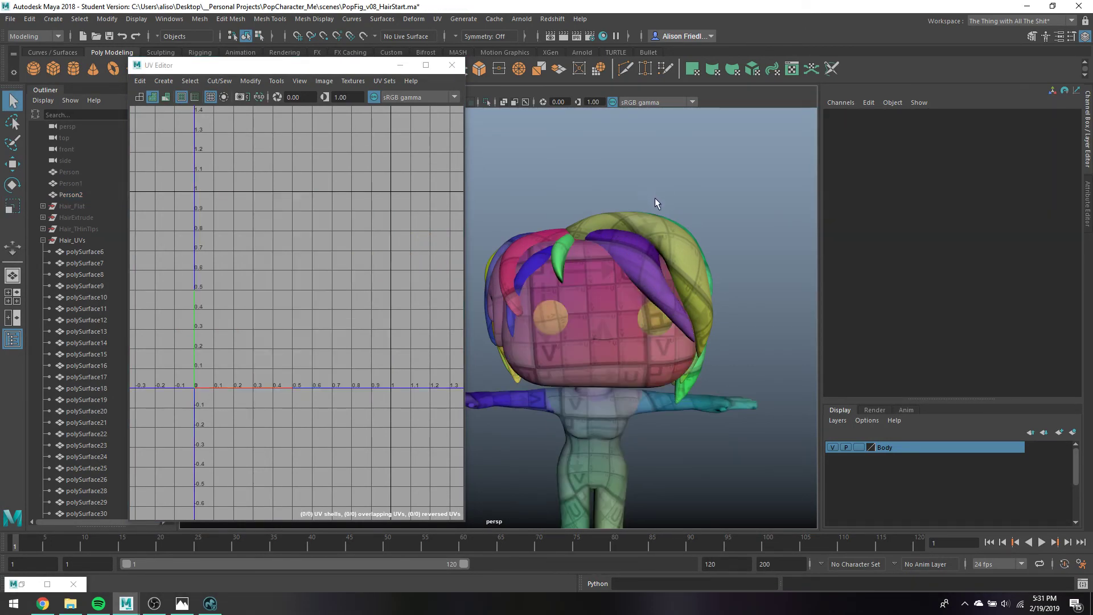
pyautogui.keyDown('alt'); pyautogui.moveTo(654, 197); pyautogui.dragTo(638, 214); pyautogui.keyUp('alt')
pyautogui.hotkey('ctrl', 'z')
pyautogui.press('r')
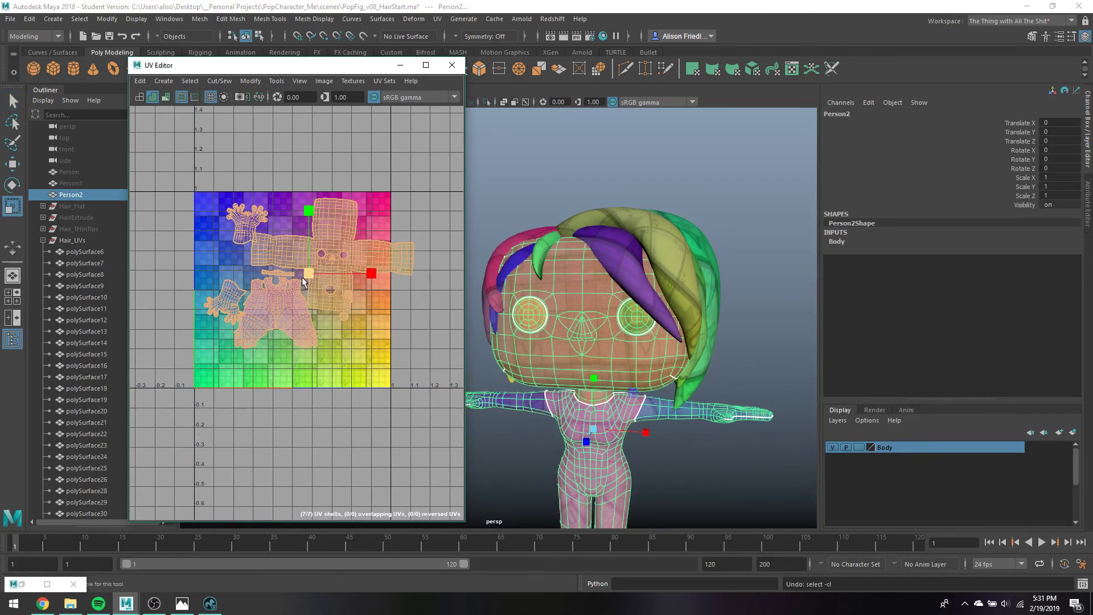
pyautogui.moveTo(301, 272); pyautogui.dragTo(275, 280)
pyautogui.press('q')
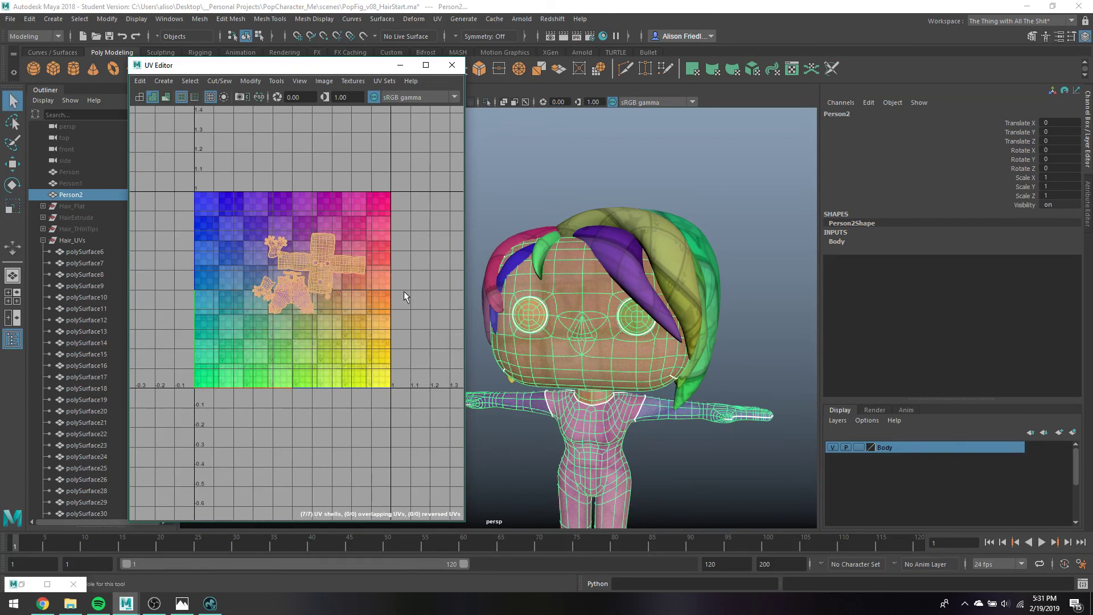
# Compare the body's checker size with the hair and scale the body shells up slightly to span about 0.25 to 0.92 in U
pyautogui.rightClick(530, 243)
pyautogui.click(552, 185)
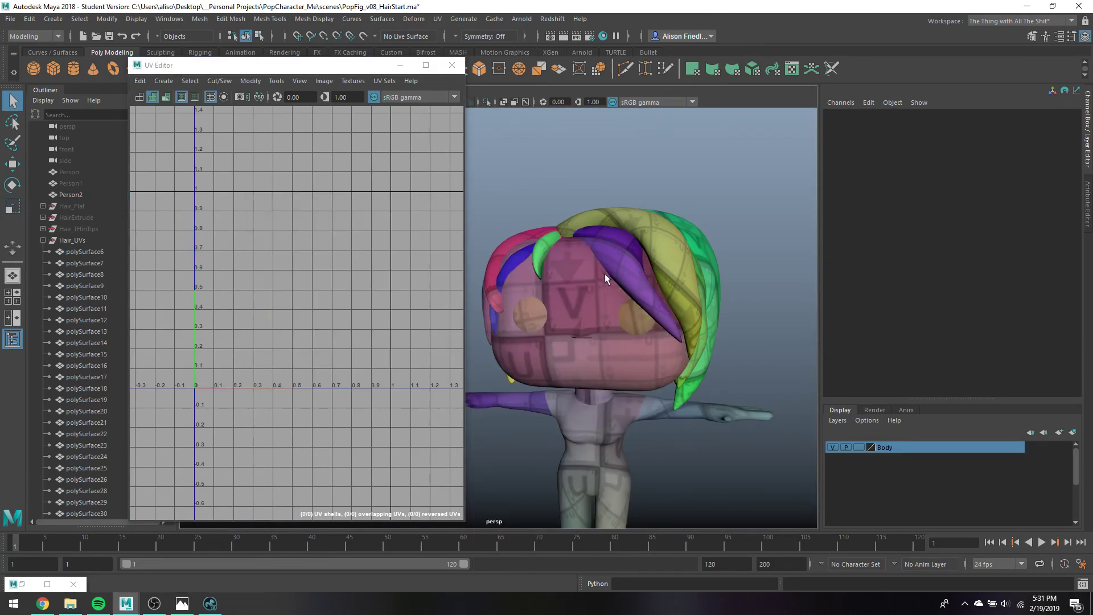
pyautogui.keyDown('alt'); pyautogui.moveTo(604, 274); pyautogui.dragTo(589, 286); pyautogui.keyUp('alt')
pyautogui.click(599, 291)
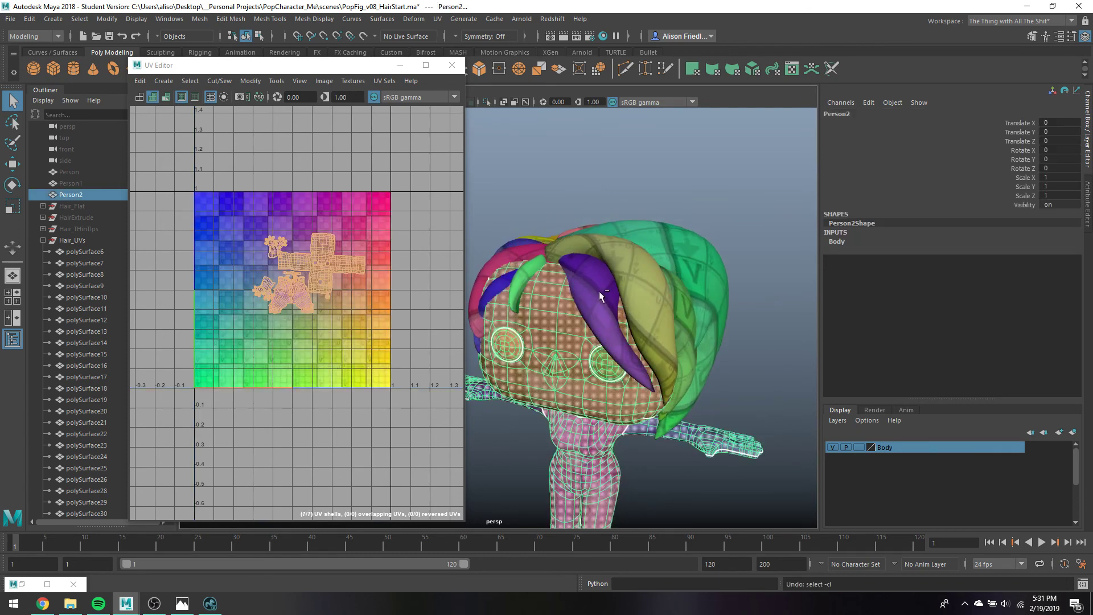
pyautogui.press('r')
pyautogui.moveTo(310, 274); pyautogui.dragTo(315, 272)
pyautogui.press('q')
pyautogui.moveTo(593, 223); pyautogui.dragTo(589, 197, button='right')
pyautogui.click(588, 197)
pyautogui.keyDown('alt'); pyautogui.moveTo(591, 239); pyautogui.dragTo(626, 259); pyautogui.keyUp('alt')
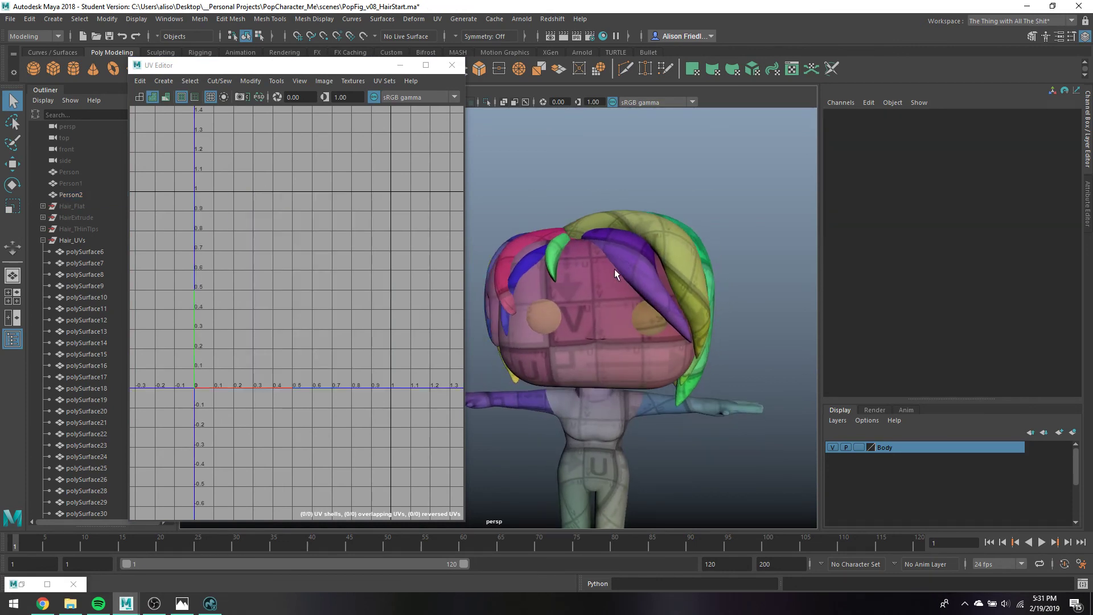
# Save the scene with the body mesh selected and close the UV Editor
pyautogui.click(613, 268)
pyautogui.hotkey('ctrl', 's')
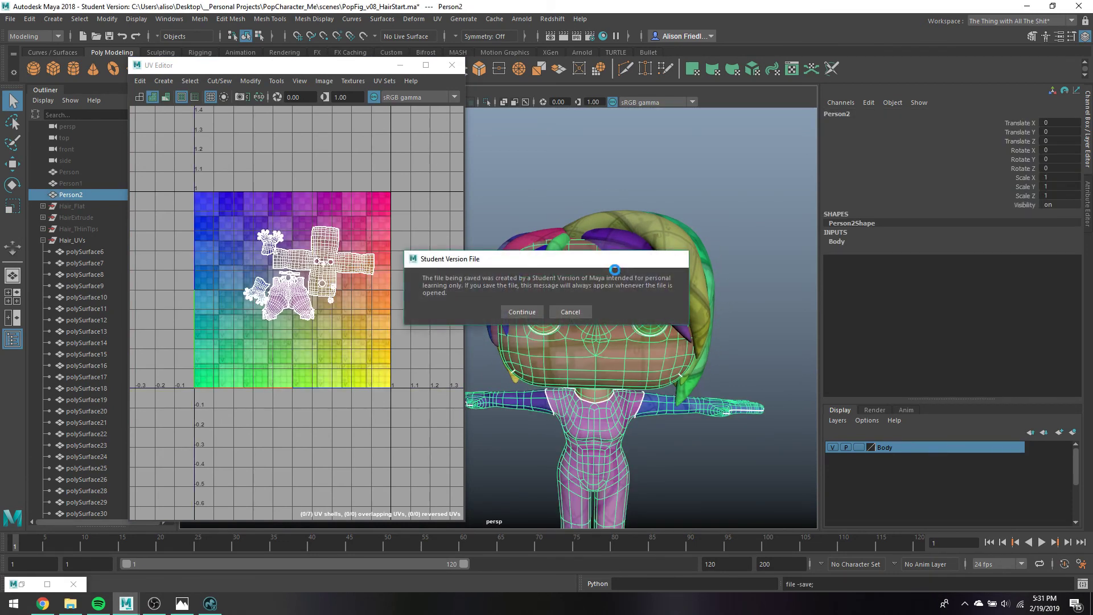
pyautogui.press('Return')
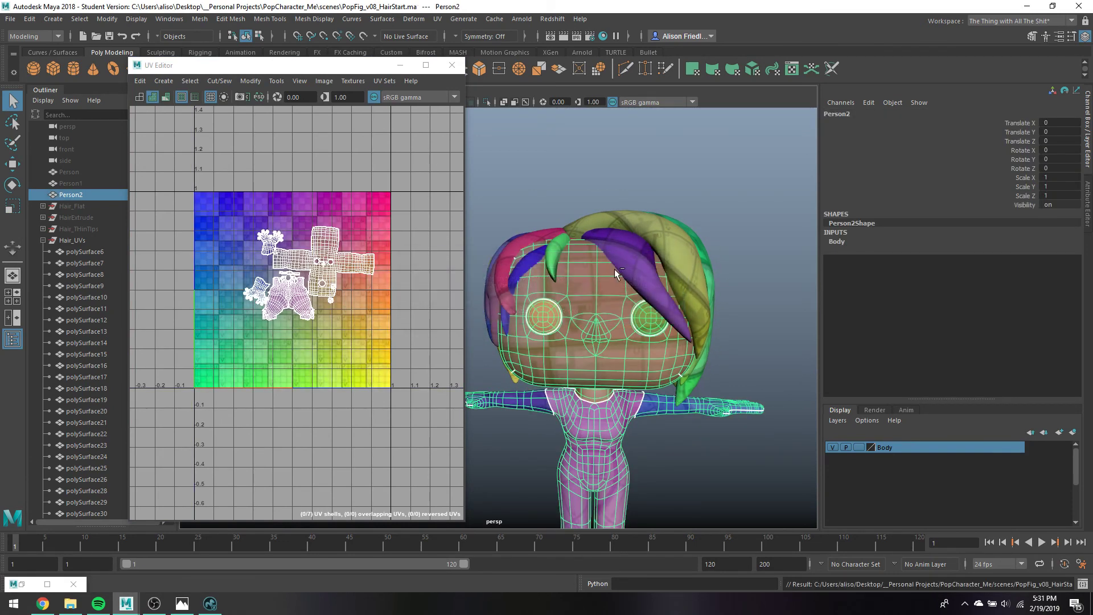
pyautogui.click(452, 65)
# Group the Person2 body with the collapsed Hair_UVs group and rename the new group as Person
pyautogui.click(43, 239)
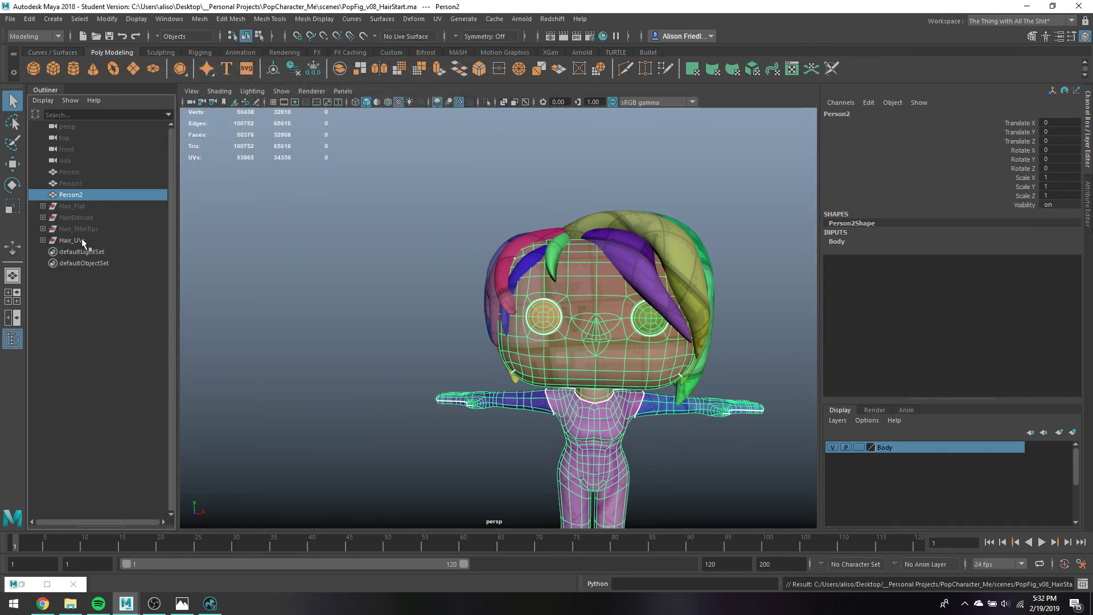
pyautogui.keyDown('ctrl'); pyautogui.click(80, 239); pyautogui.keyUp('ctrl')
pyautogui.hotkey('ctrl', 'g')
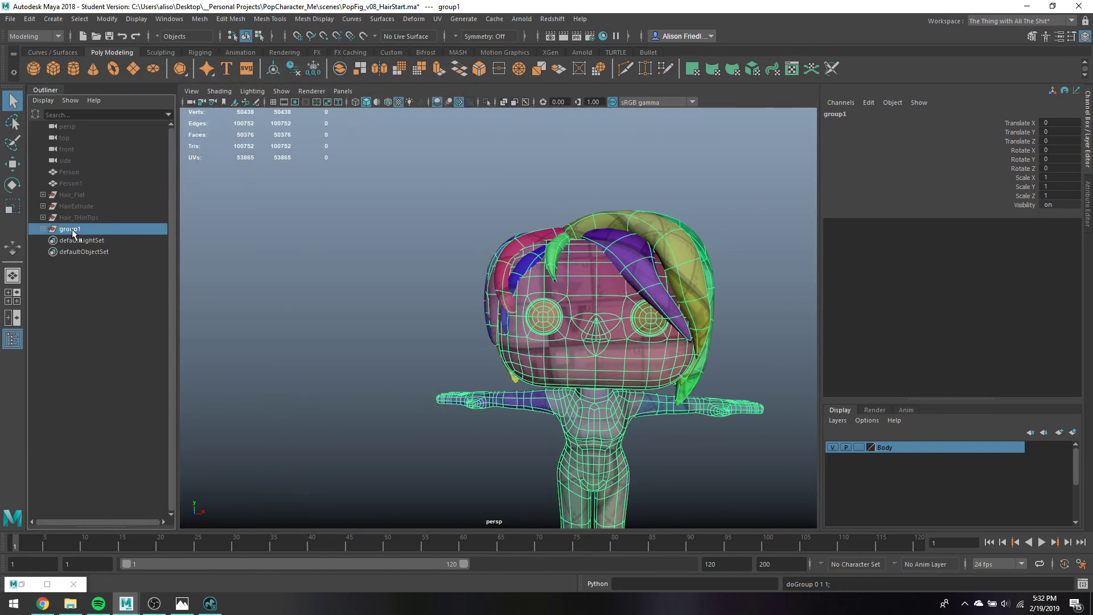
pyautogui.doubleClick(71, 228)
pyautogui.write('Person')
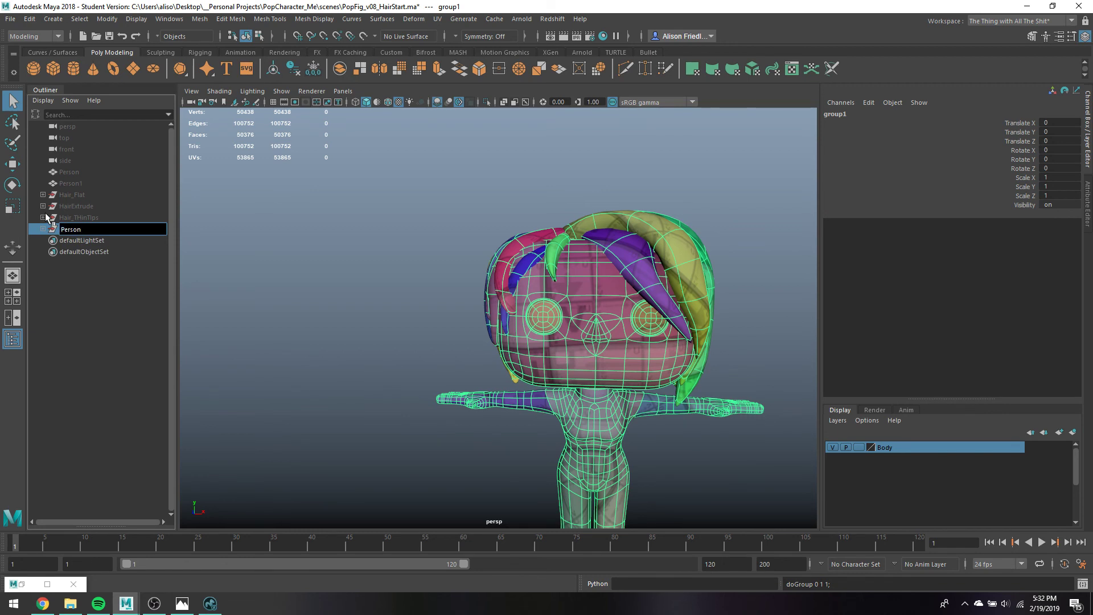
pyautogui.press('Return')
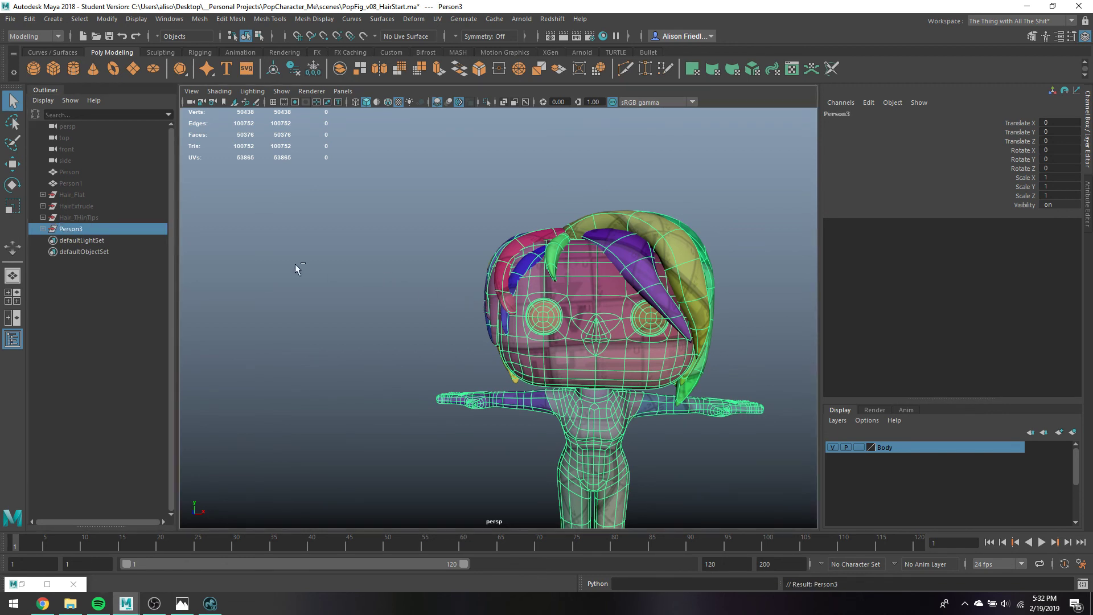
# Save the scene with the new group and clear the selection
pyautogui.hotkey('ctrl', 's')
pyautogui.press('Return')
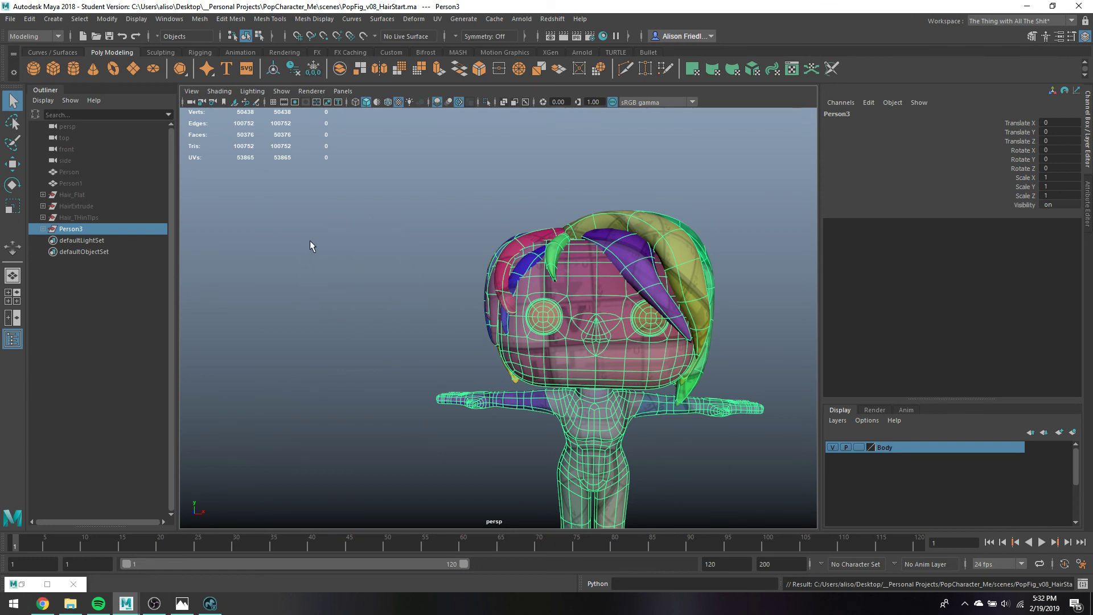
pyautogui.click(332, 237)
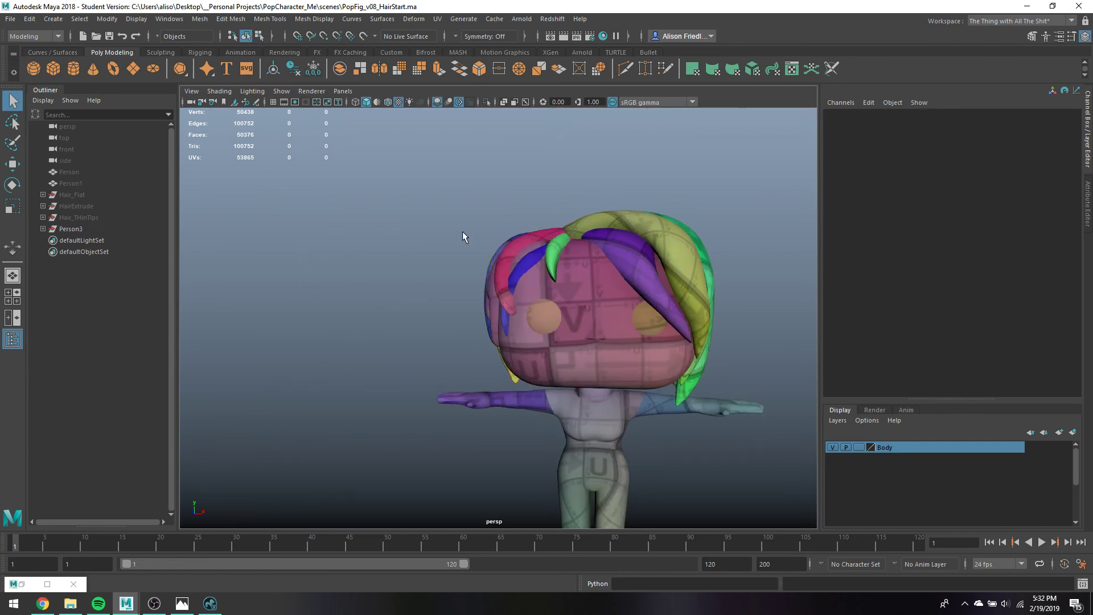